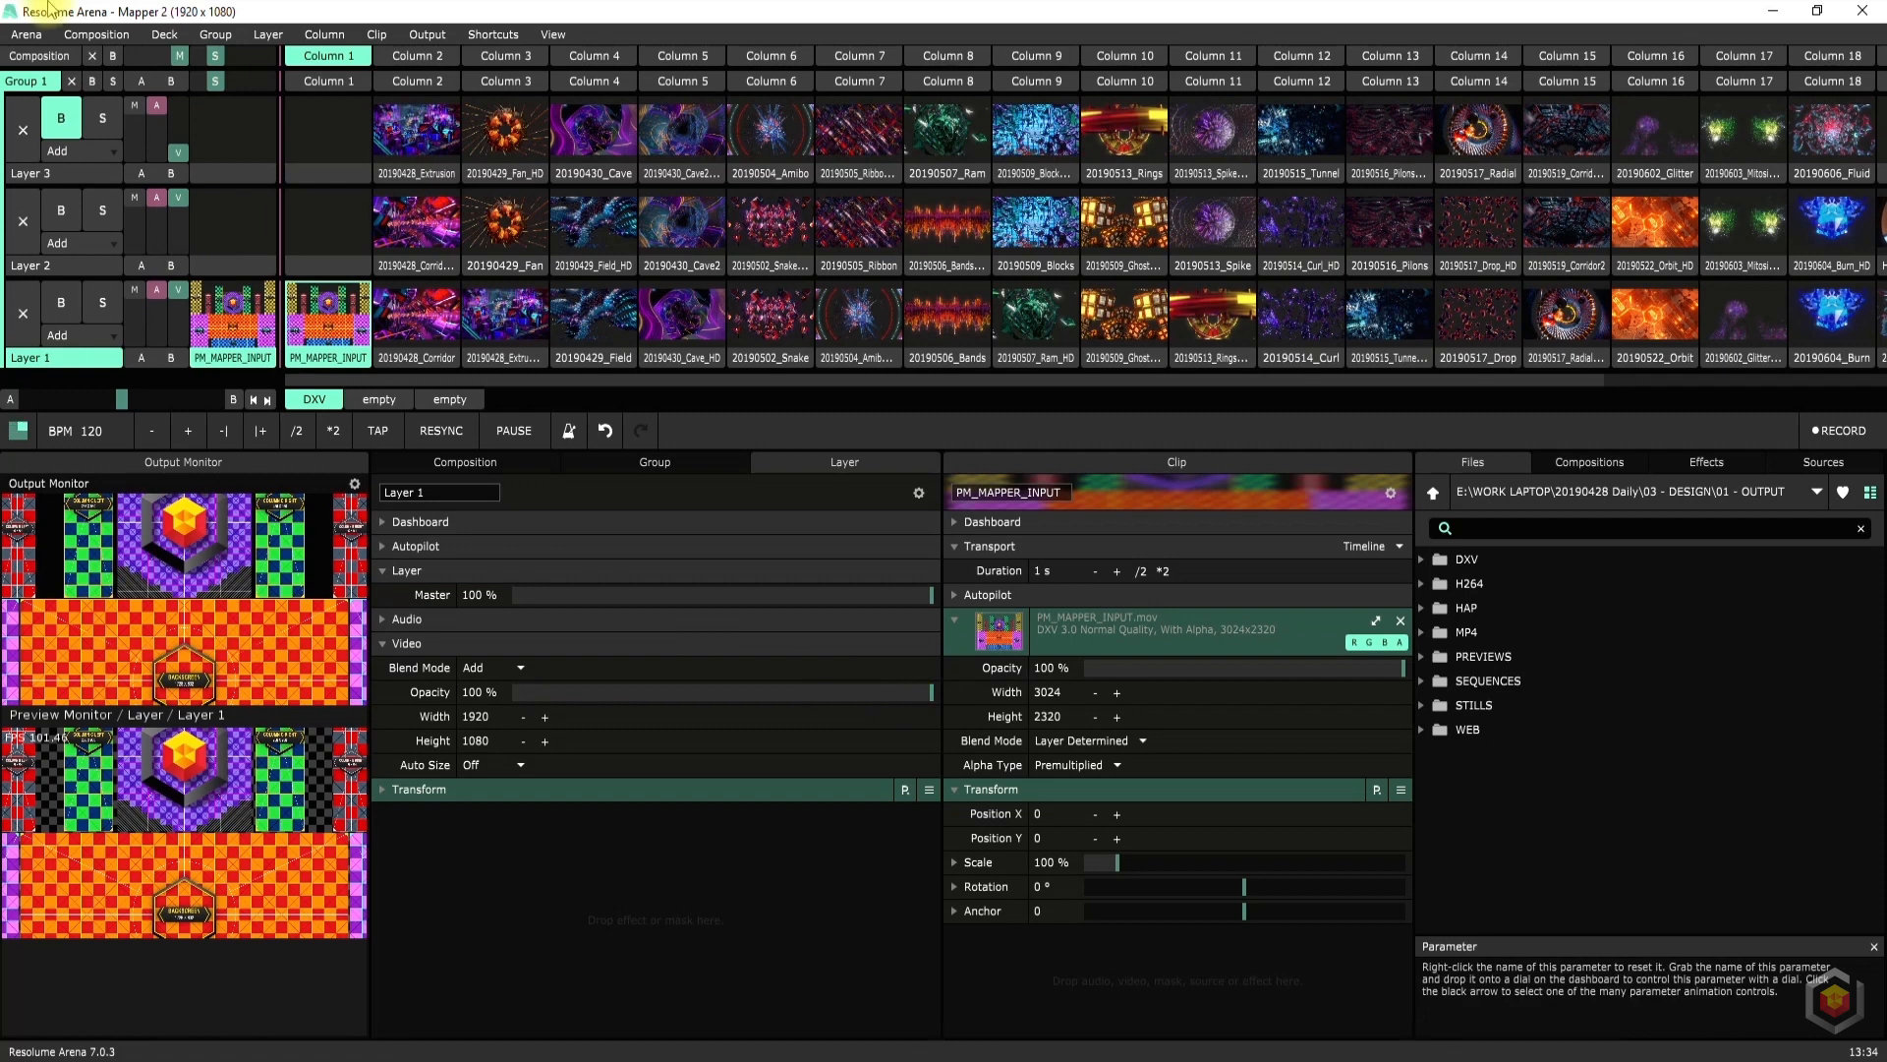
Set the composition size to 3024 x 2320 pixels
left_click(155, 335)
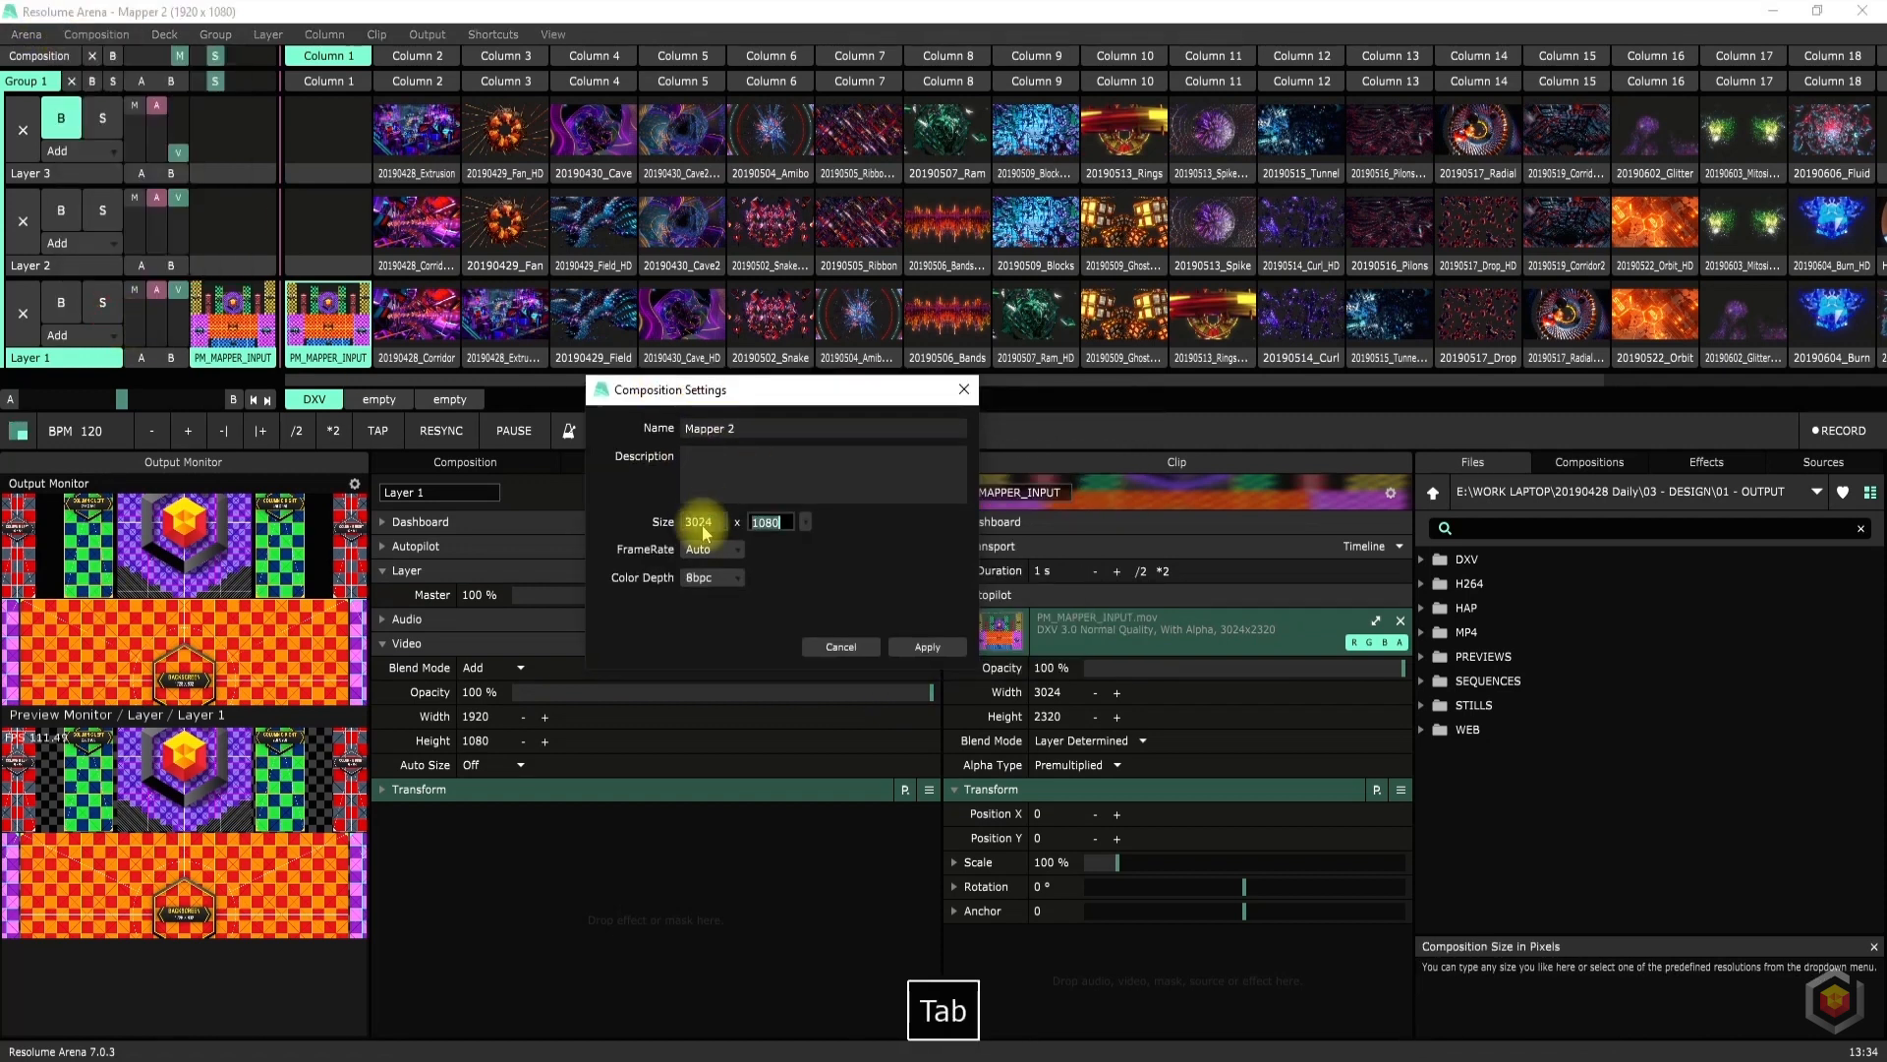
left_click(926, 647)
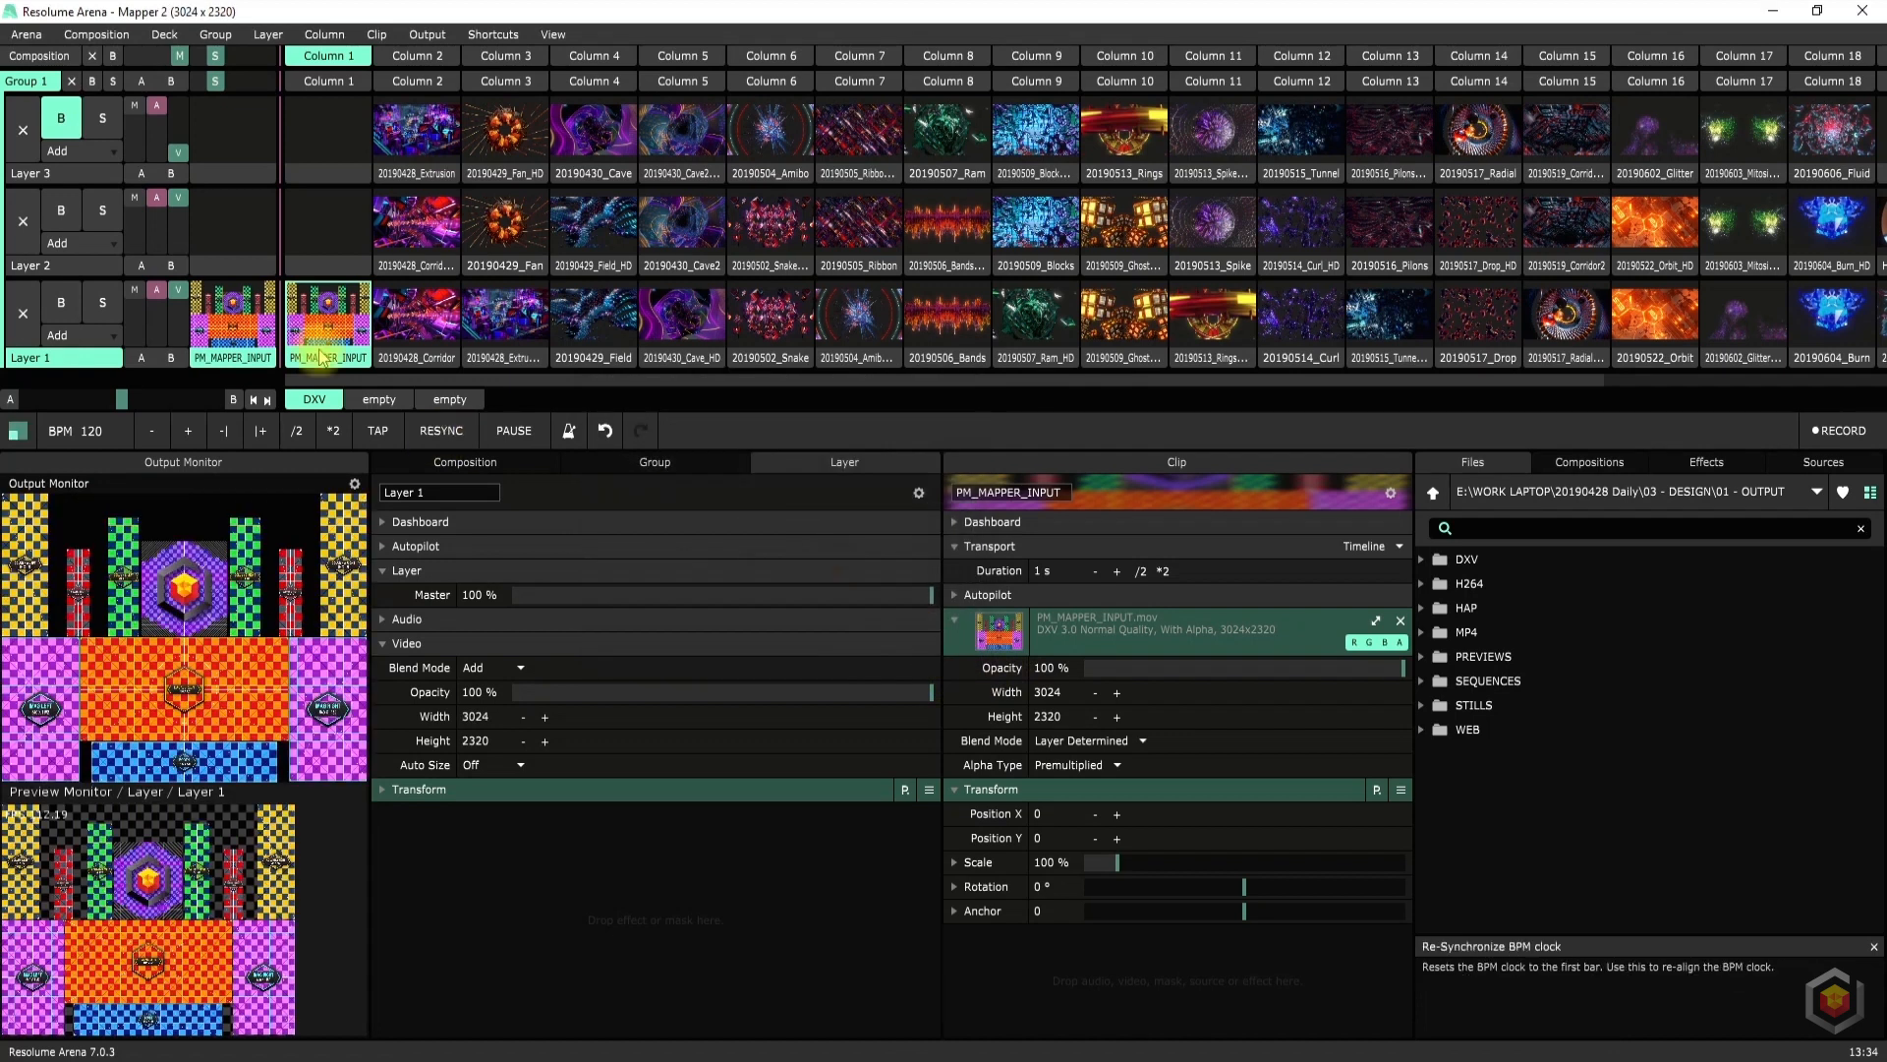
Locate Mapper Demo.xml in the Arena Files folder and open the Advanced Output setup
left_click(873, 1059)
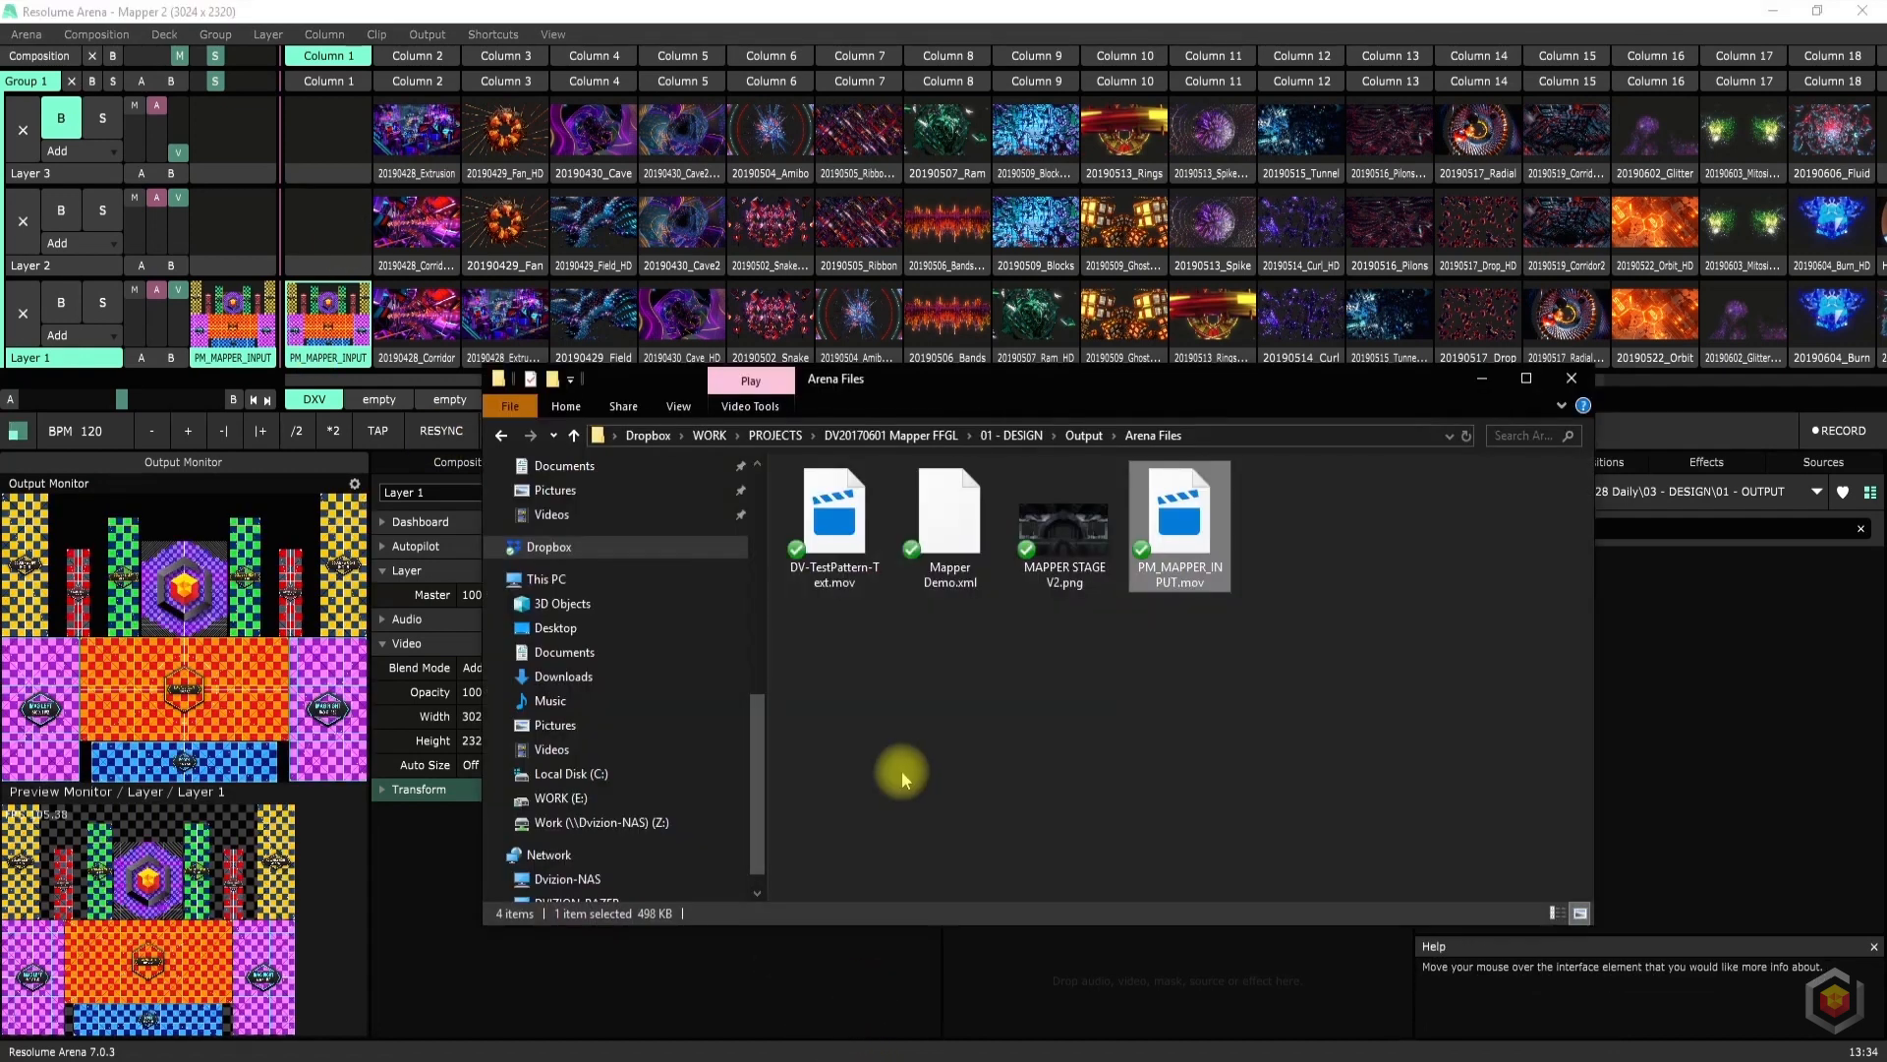
left_click(939, 546)
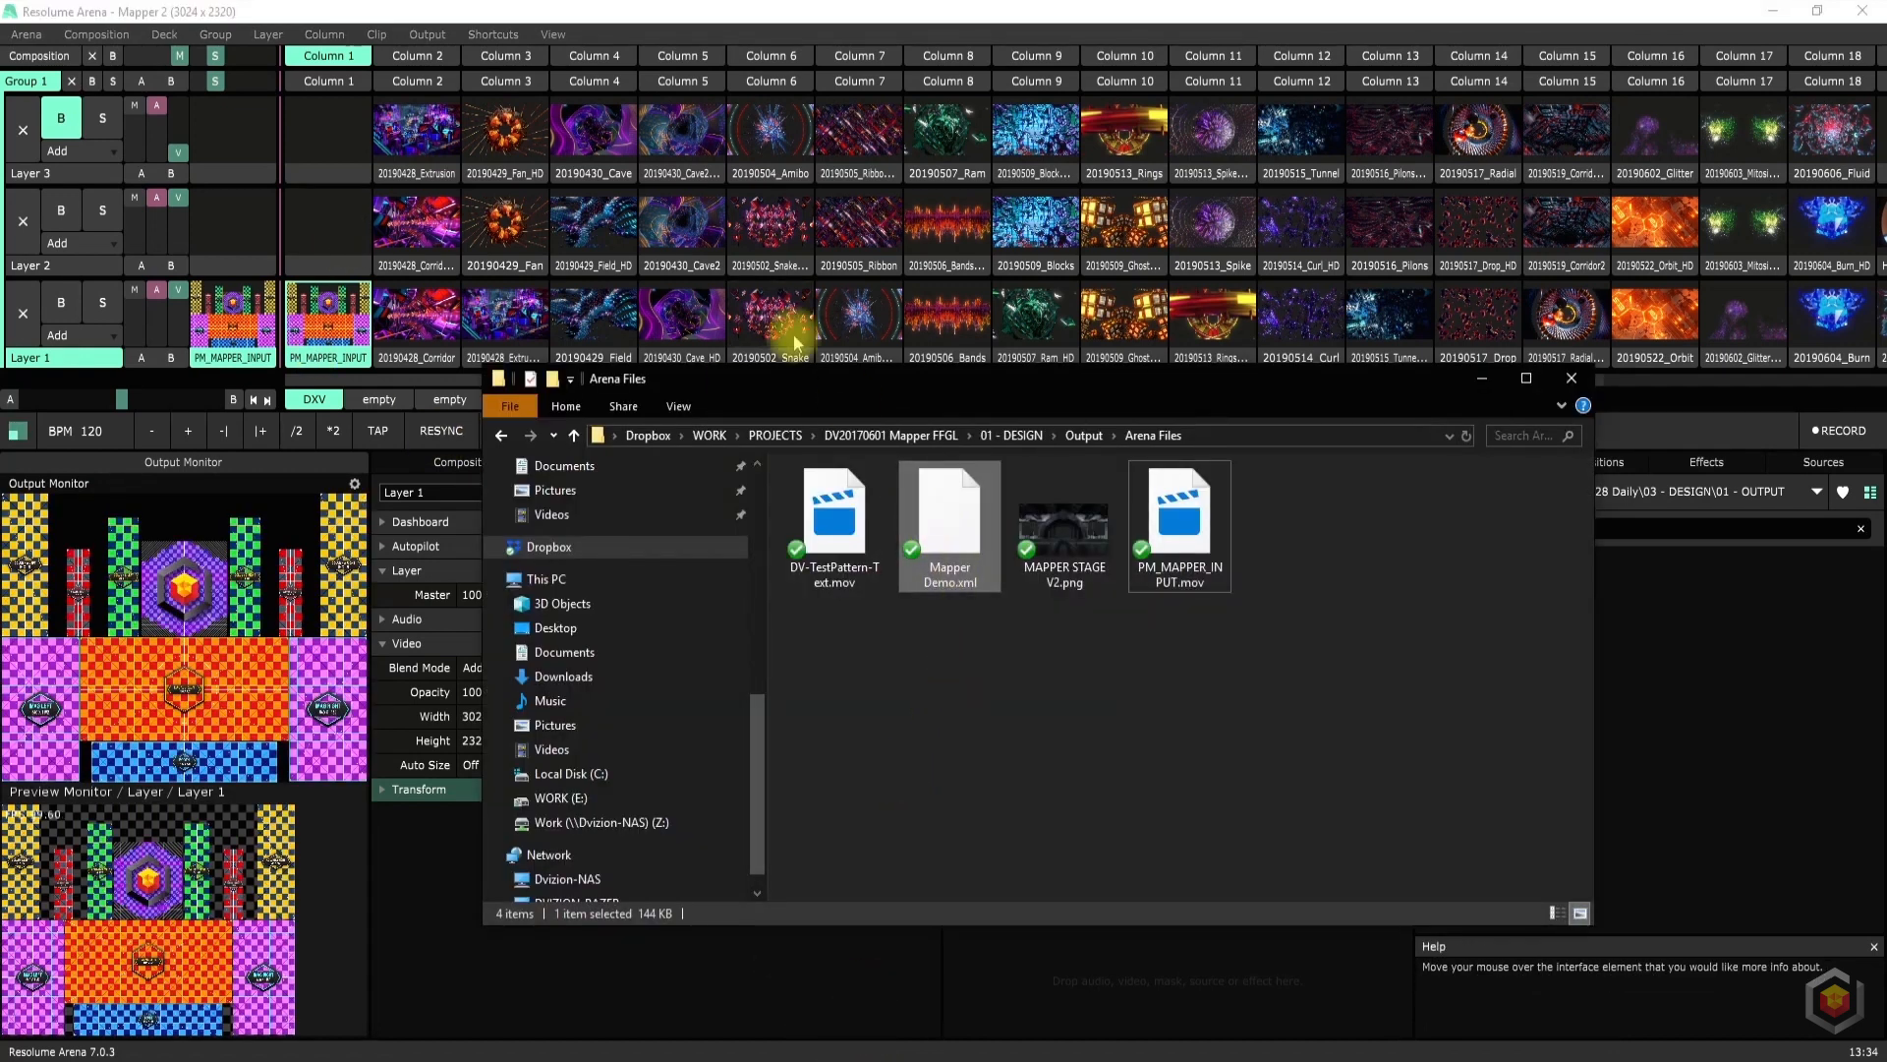
left_click(444, 46)
left_click(434, 197)
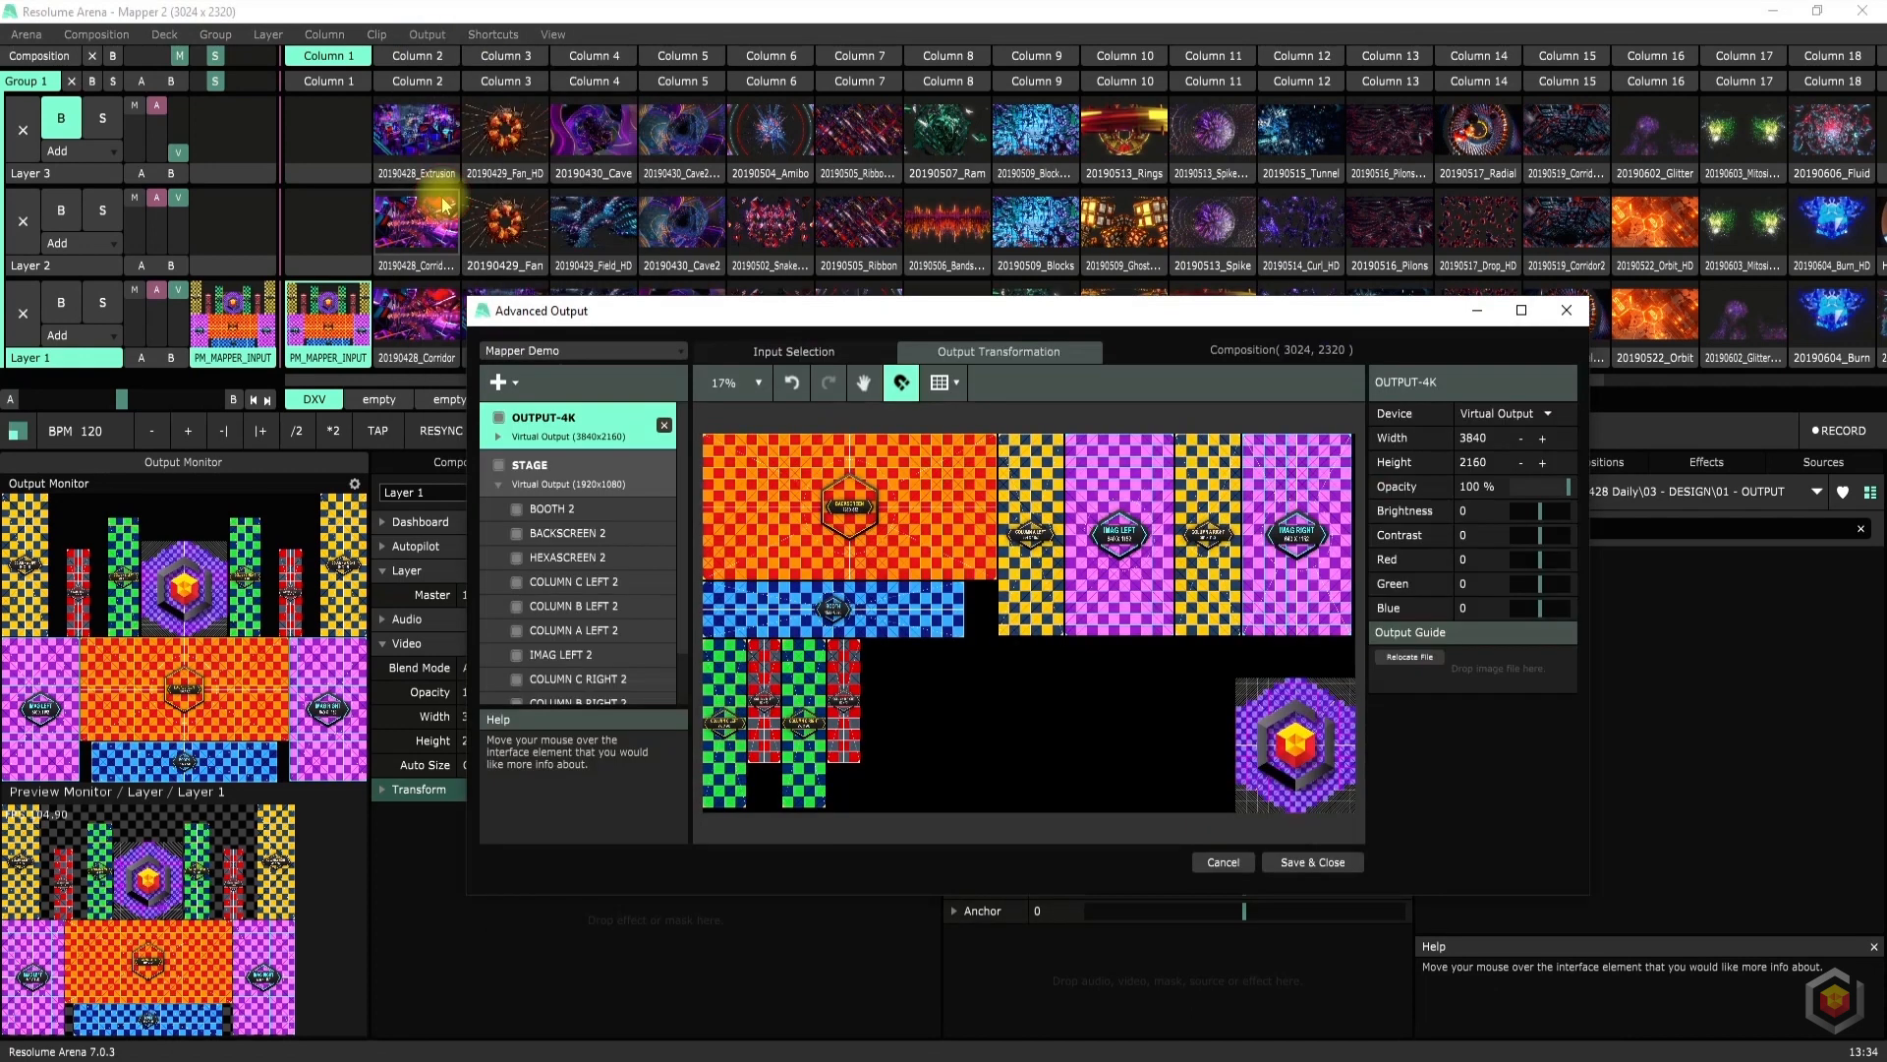
Examine the input selection and output transformation of the OUTPUT-4K and STAGE screens in an enlarged Advanced Output window
left_click(546, 478)
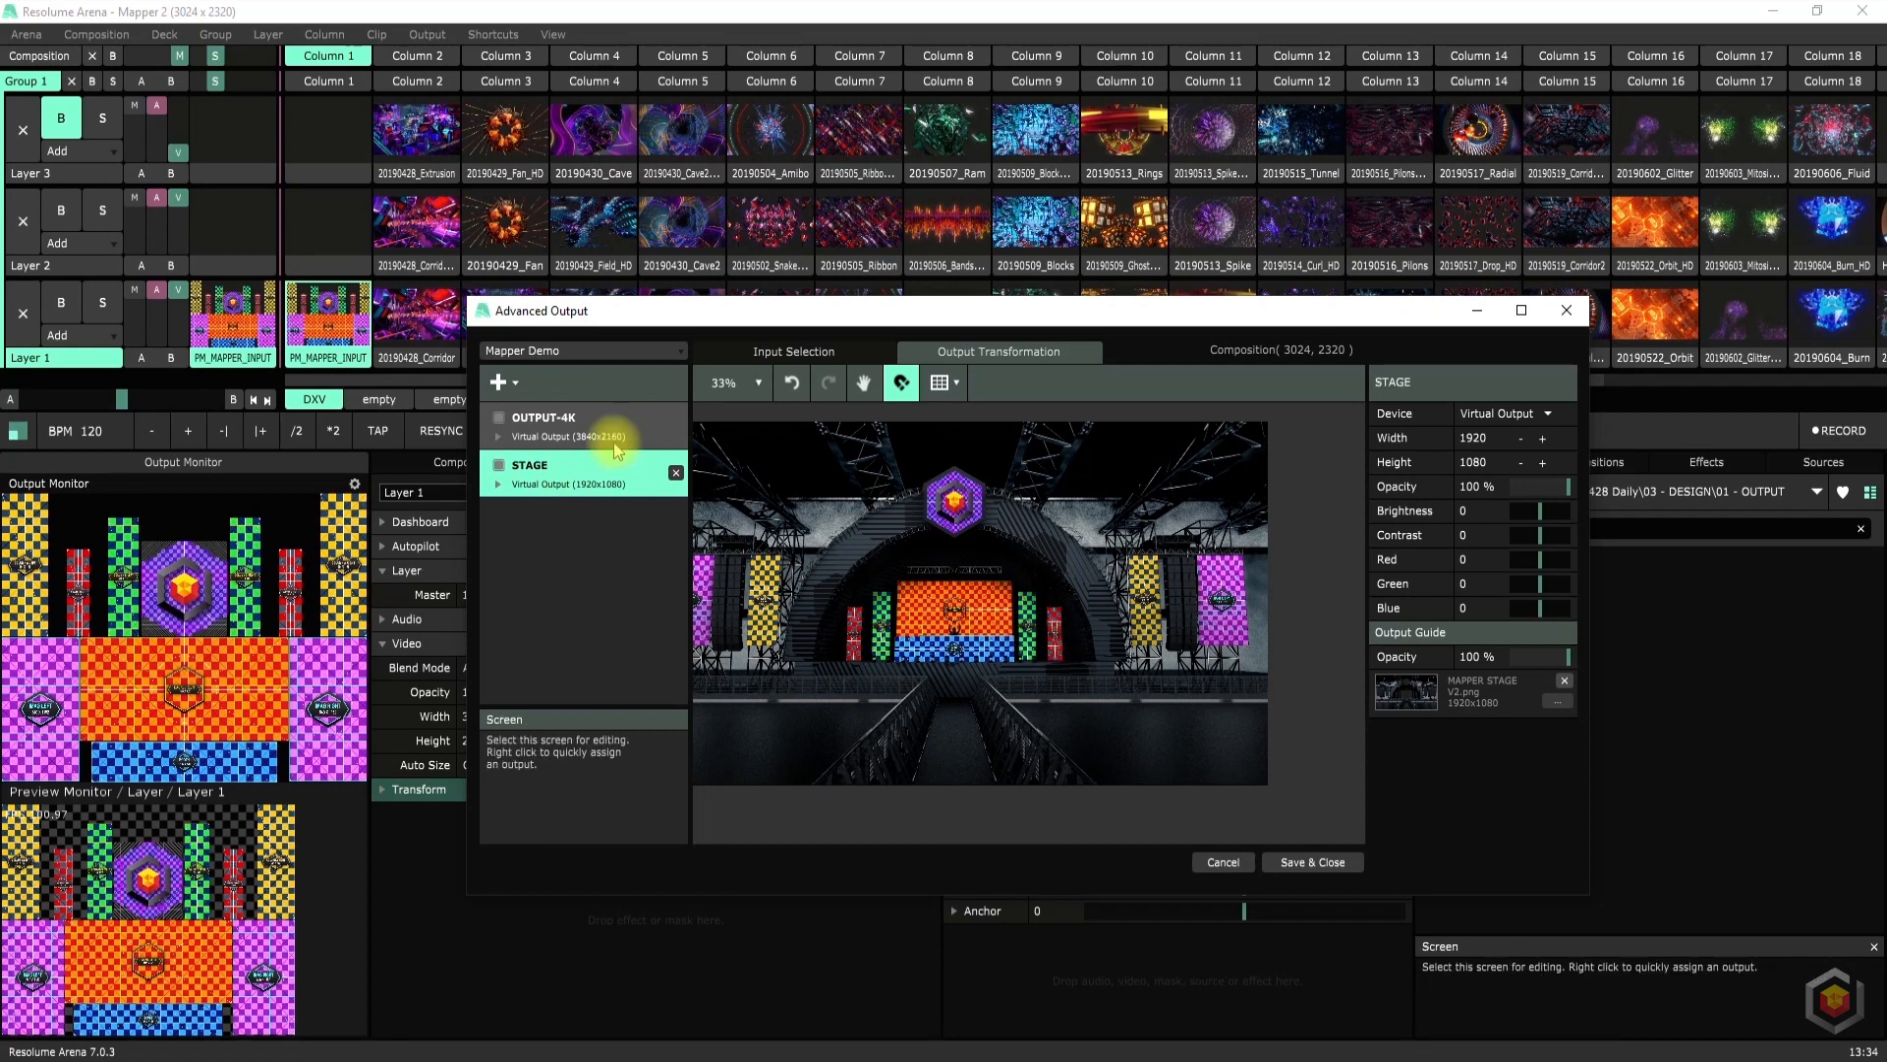
left_click(575, 429)
left_click_drag(643, 327, 569, 259)
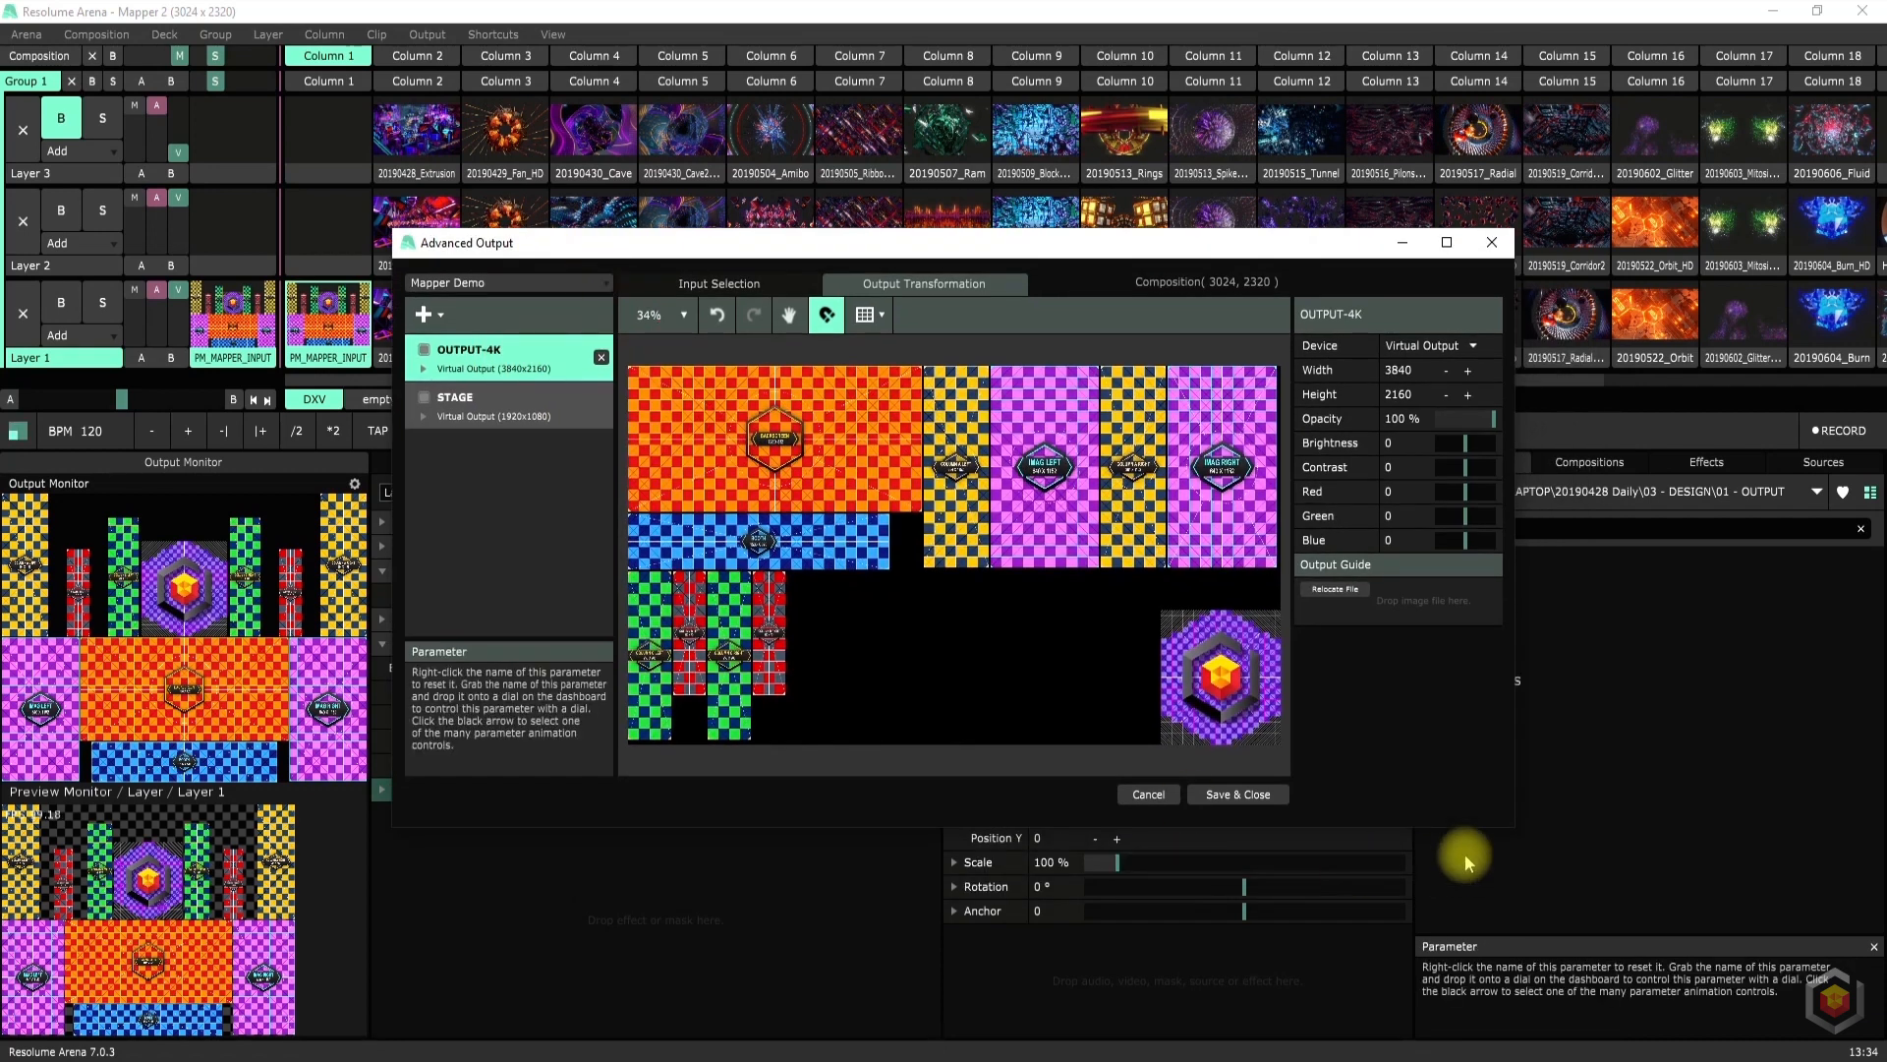
left_click_drag(1516, 834, 1655, 985)
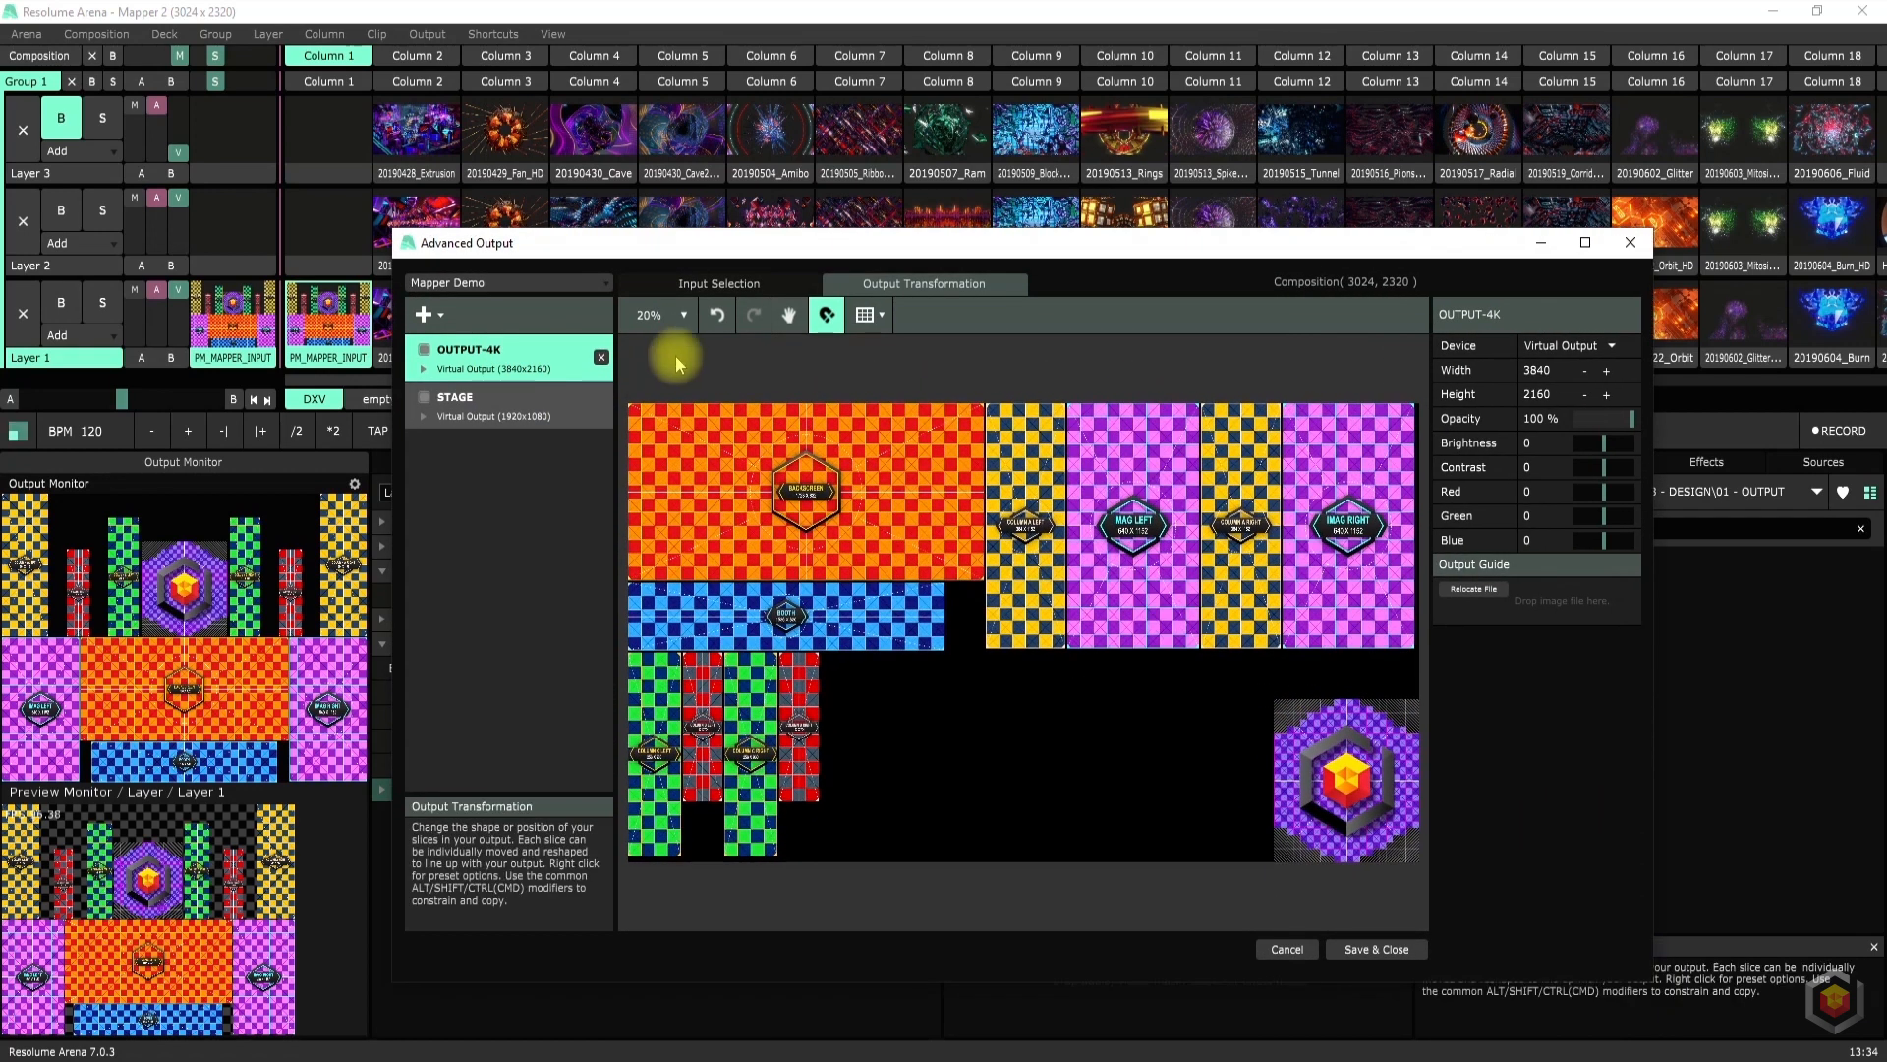
left_click(668, 291)
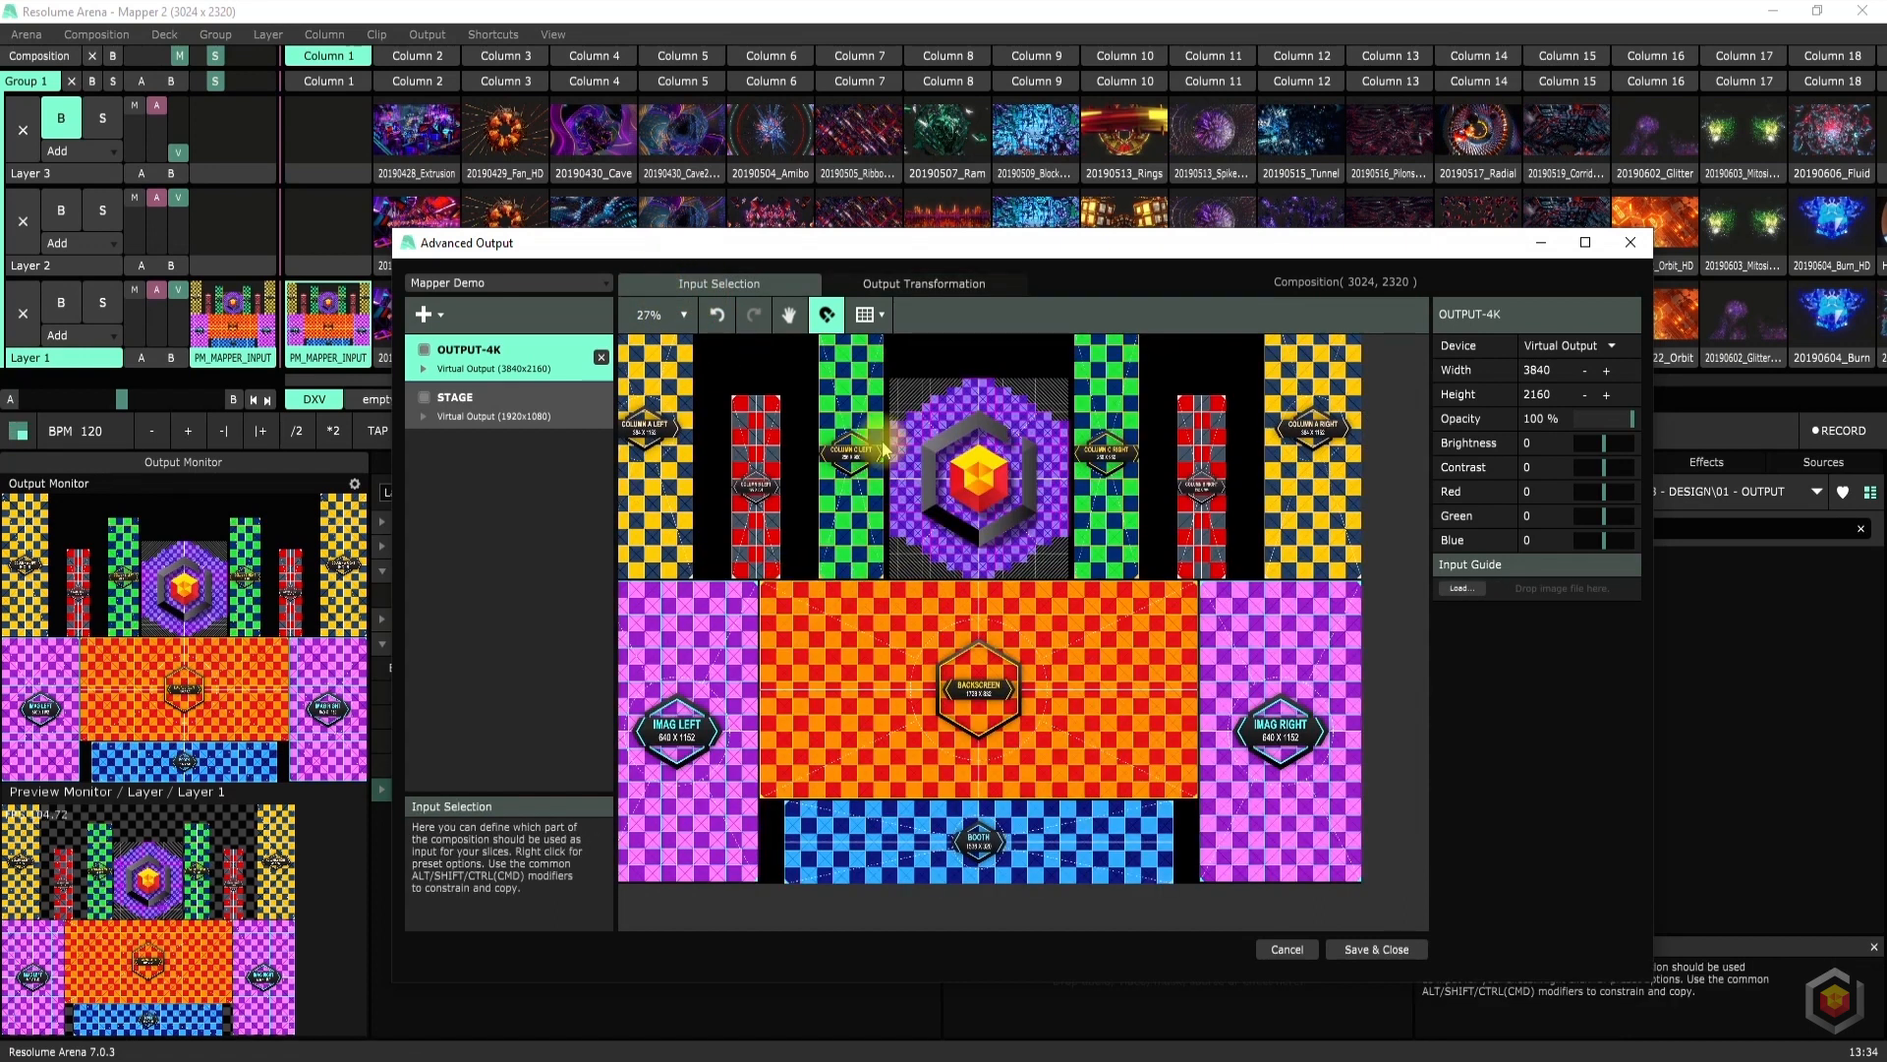
left_click(912, 282)
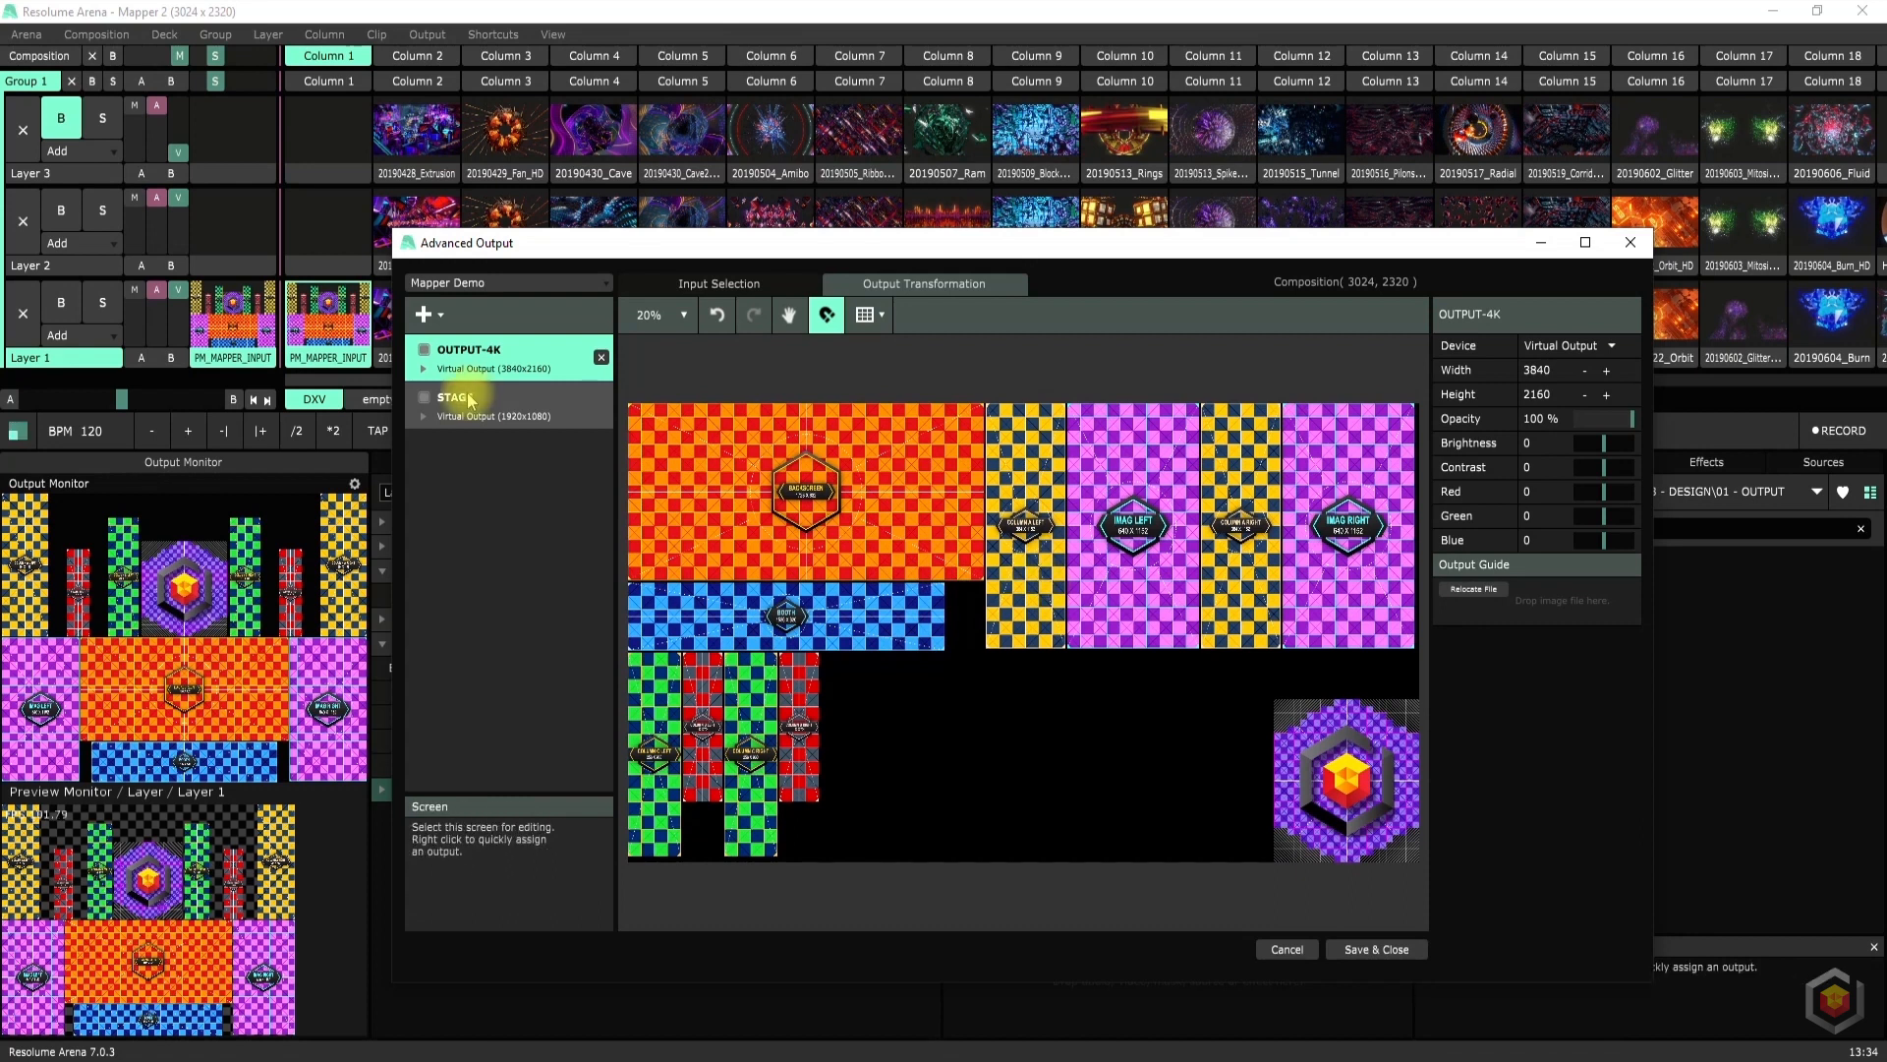
left_click(497, 410)
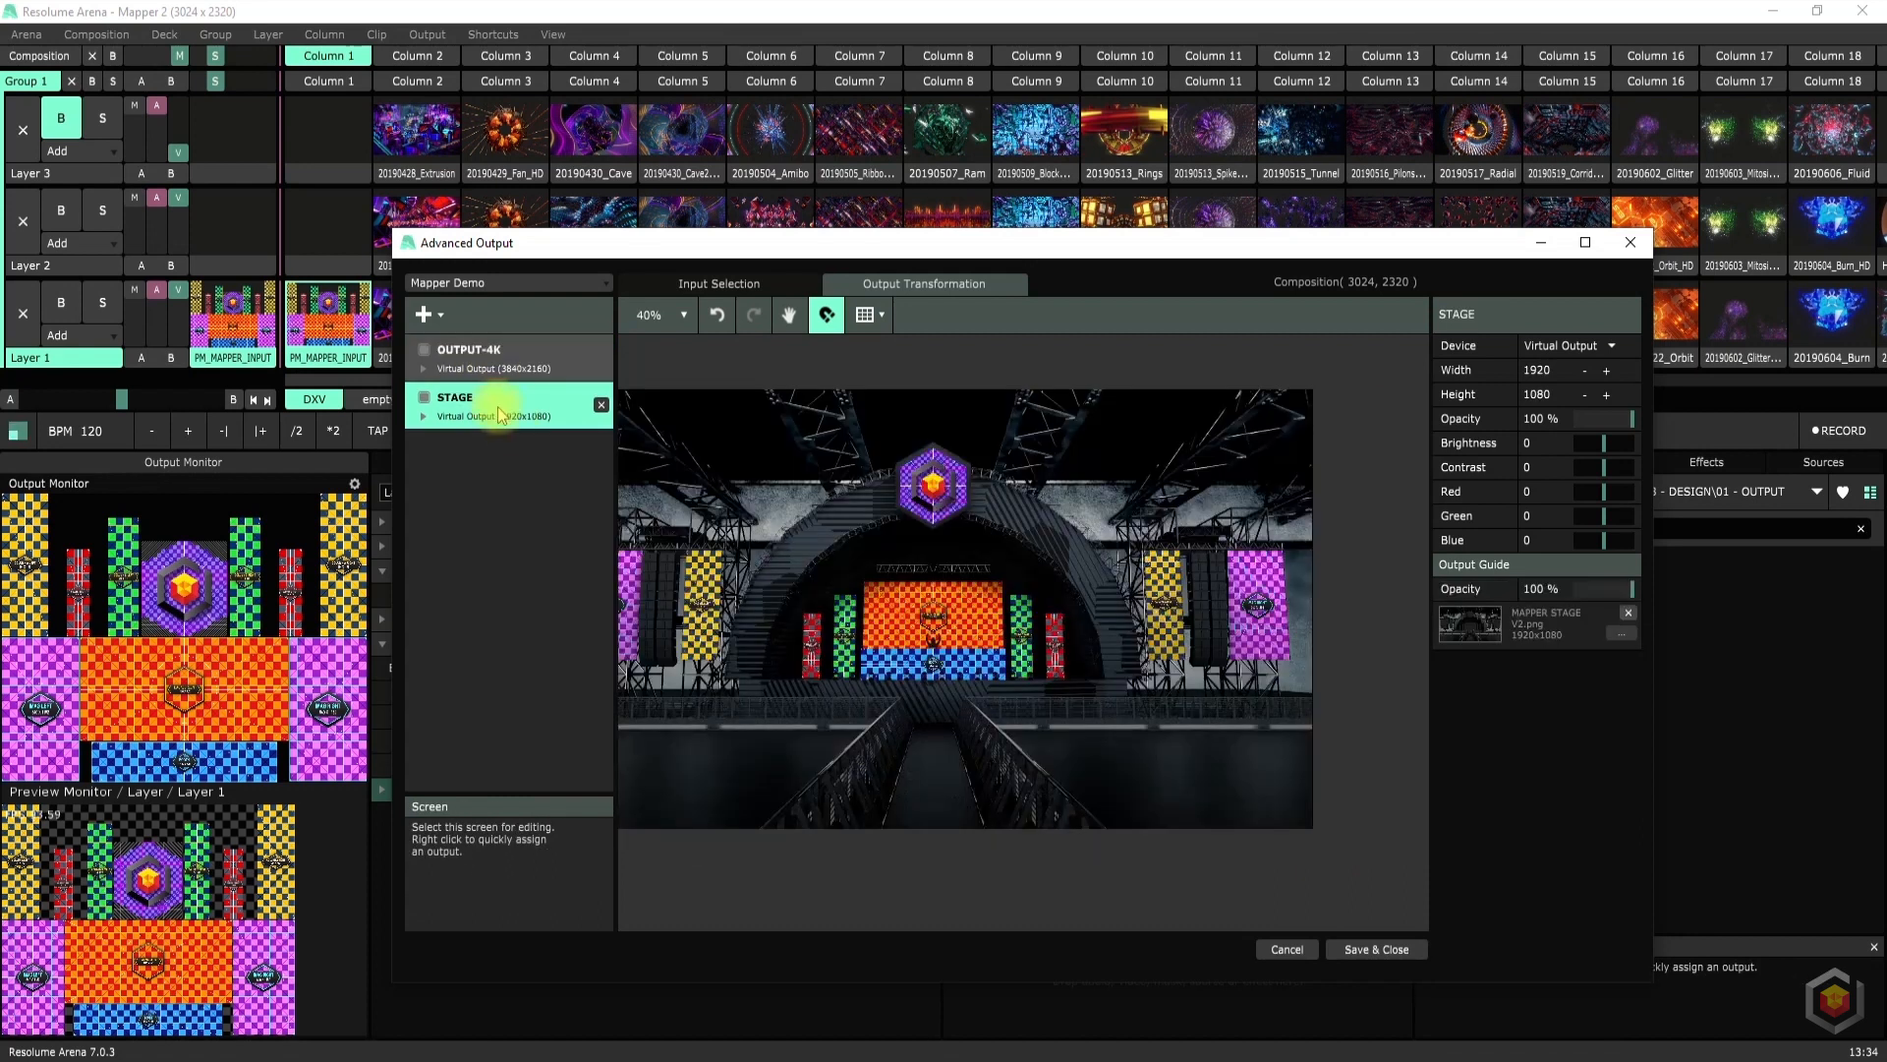
left_click(732, 284)
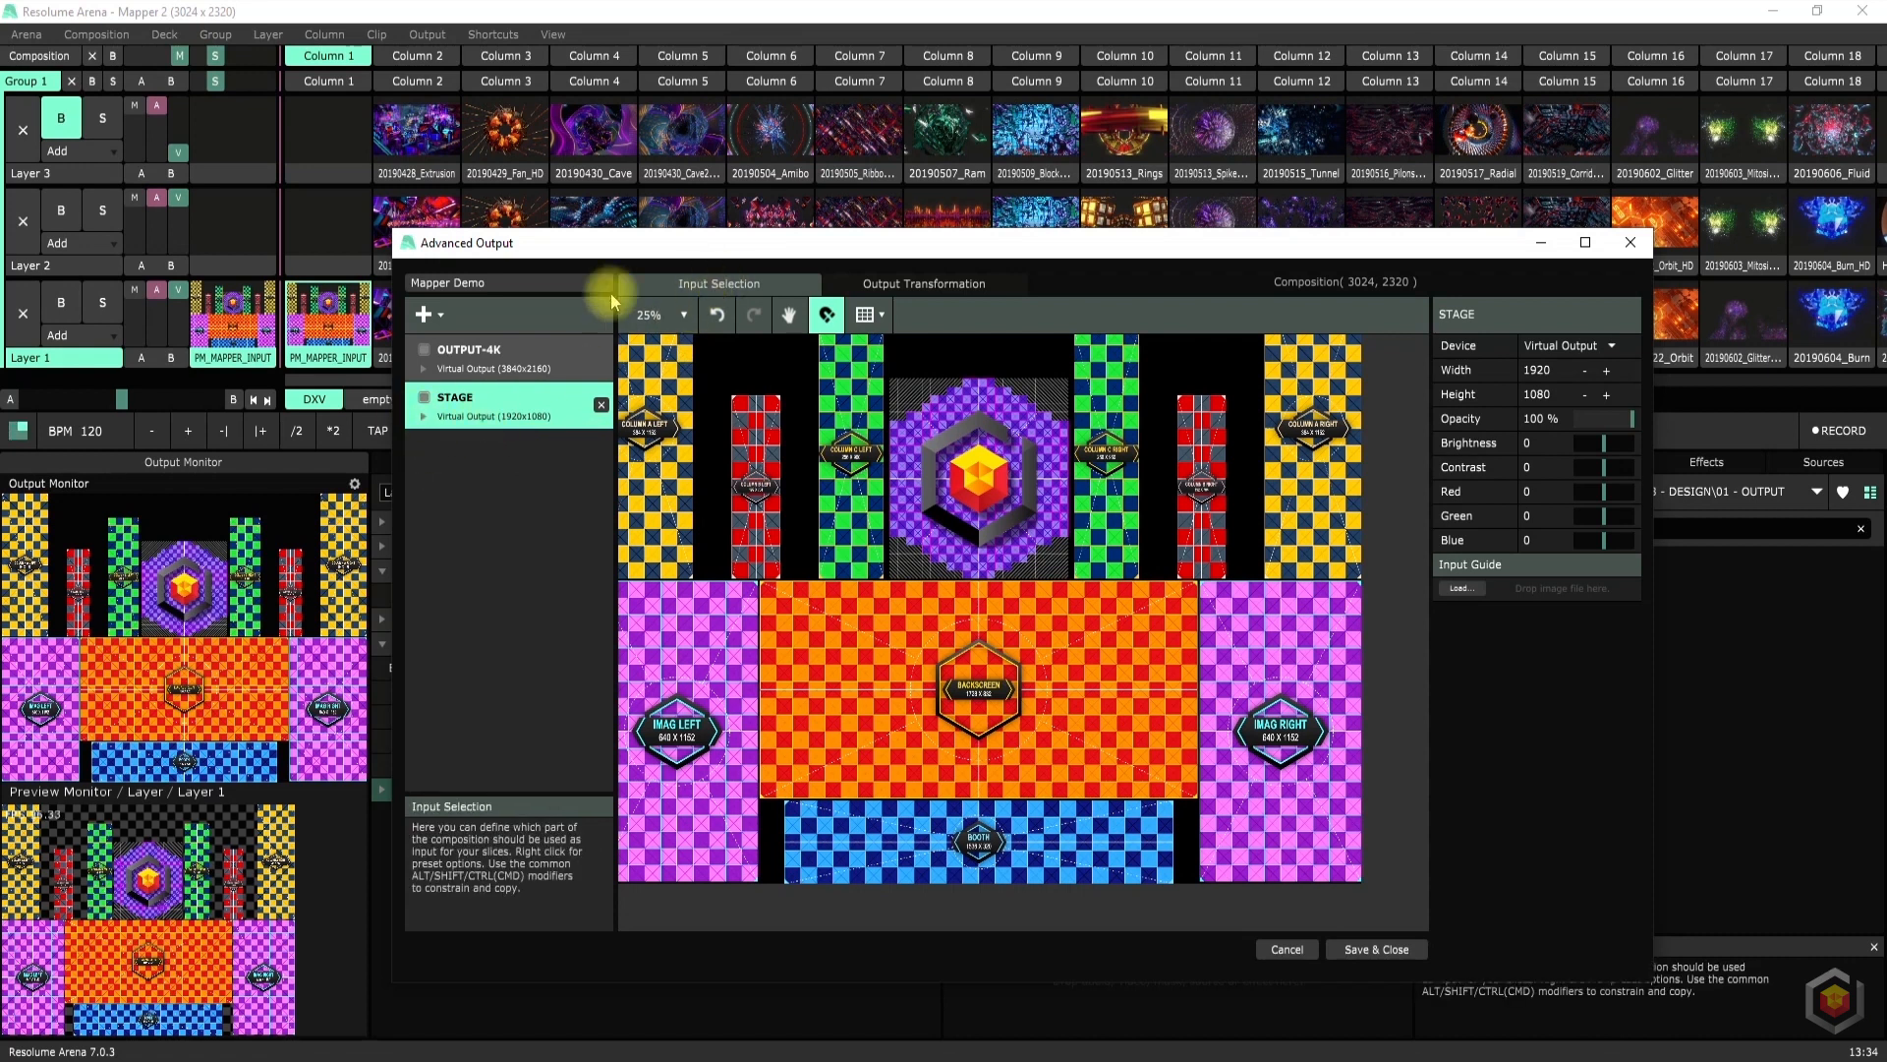
left_click(879, 284)
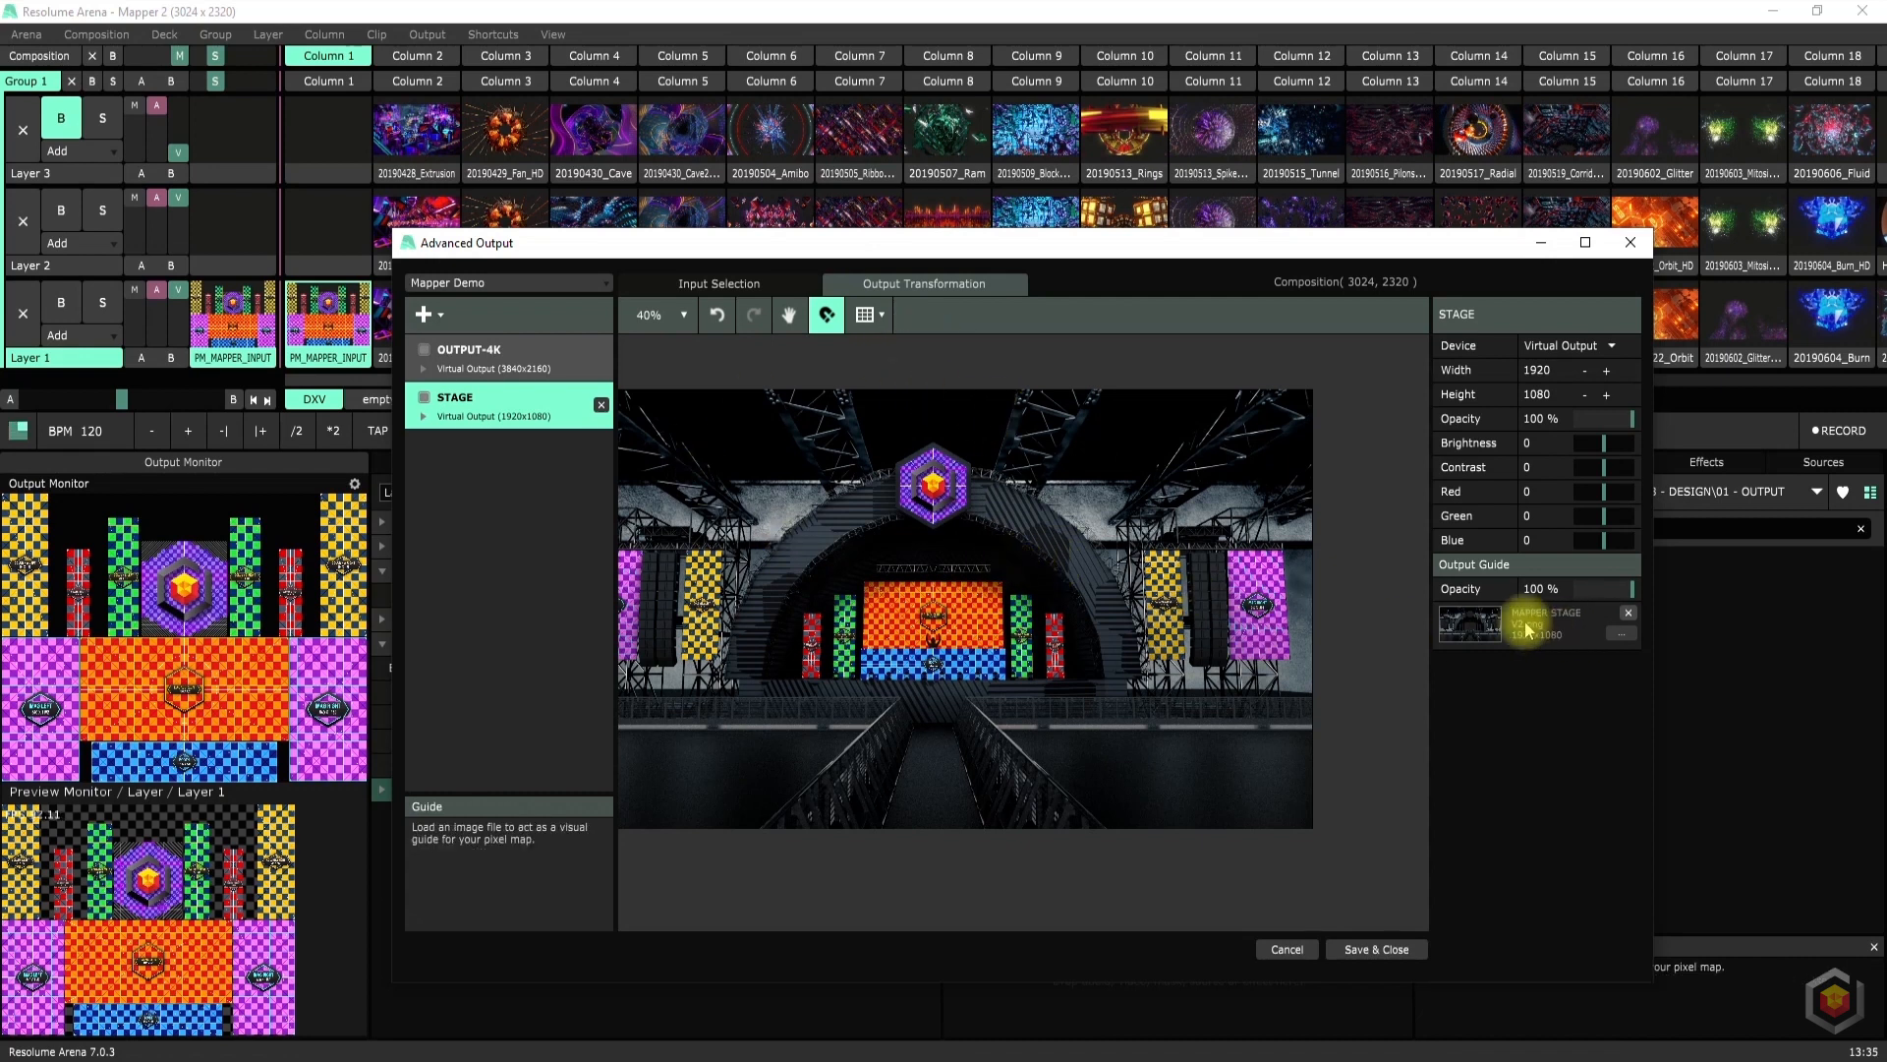
Remove the output guide image from the STAGE screen
mouse_move(1631, 593)
left_mouse_down()
mouse_move(1567, 590)
mouse_move(1648, 616)
left_mouse_up()
left_click(1628, 616)
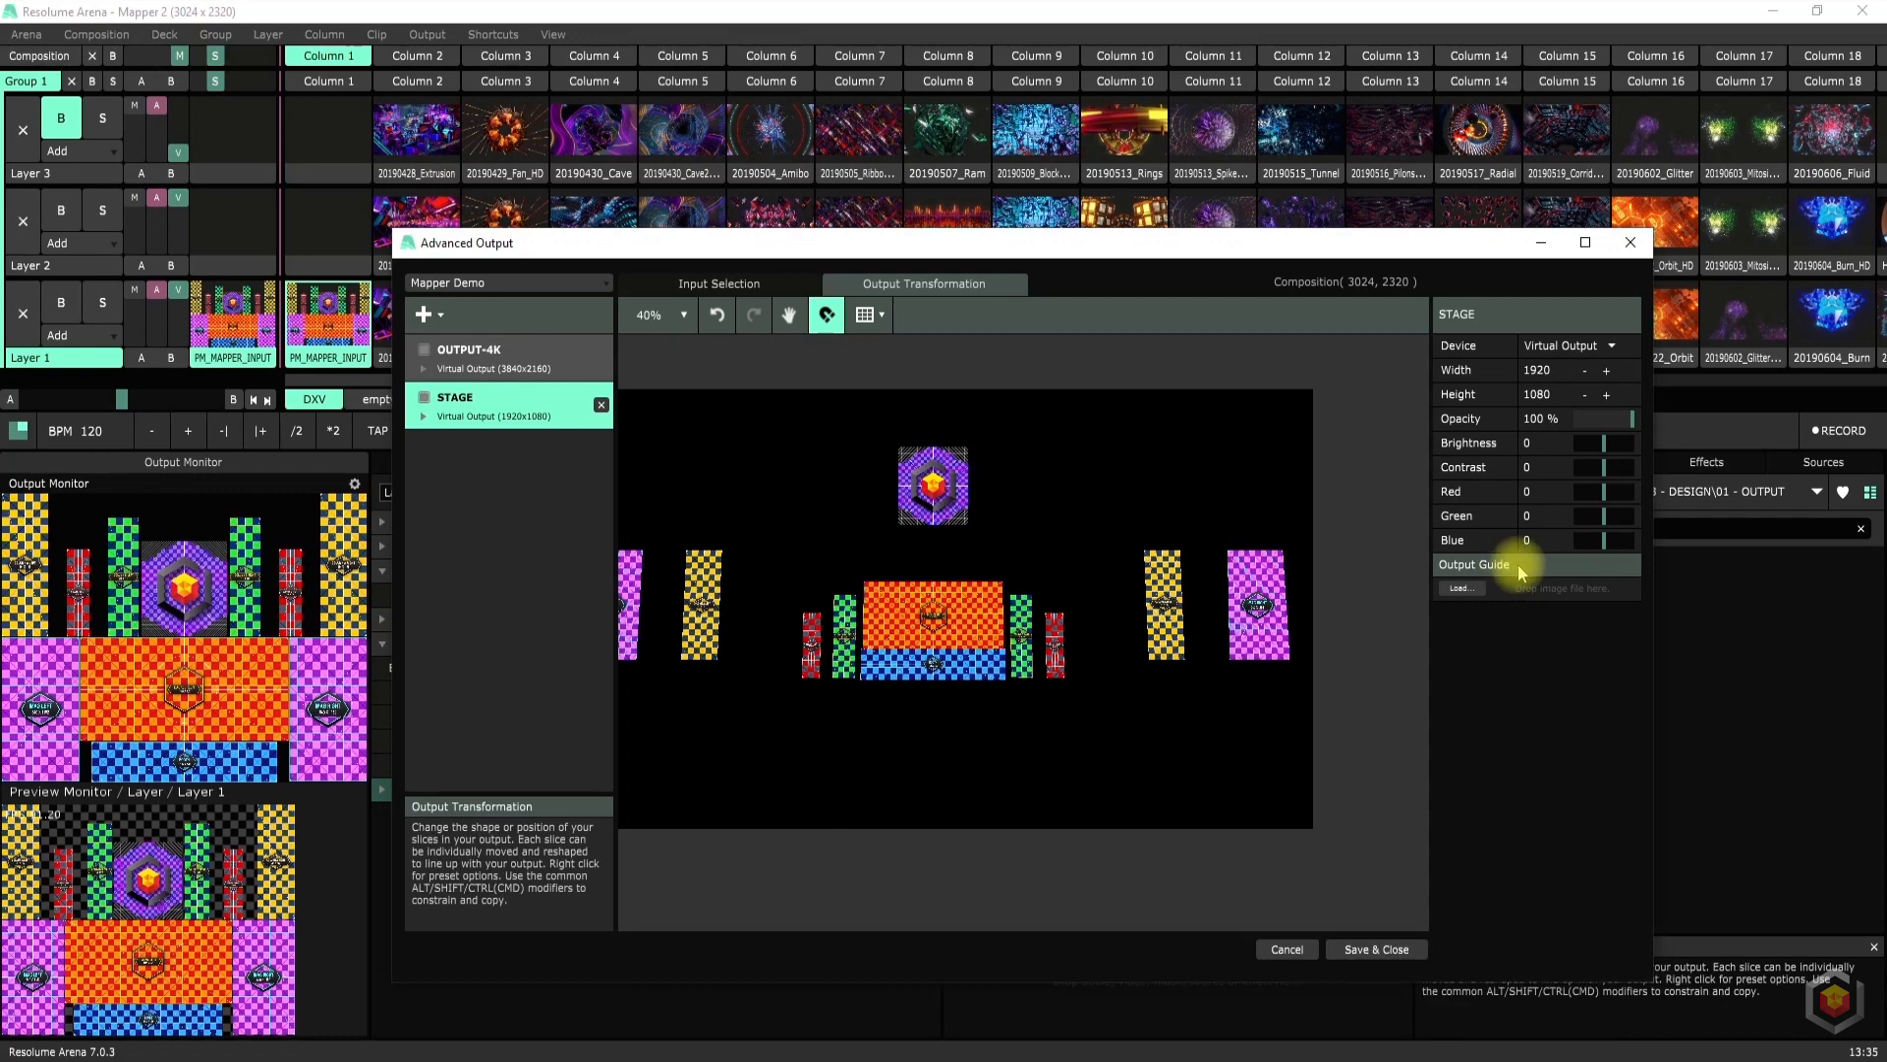
Load MAPPER STAGE V2.png from the Arena Files folder as the STAGE output guide and set its opacity to 100%
left_click_drag(1084, 259, 1131, 158)
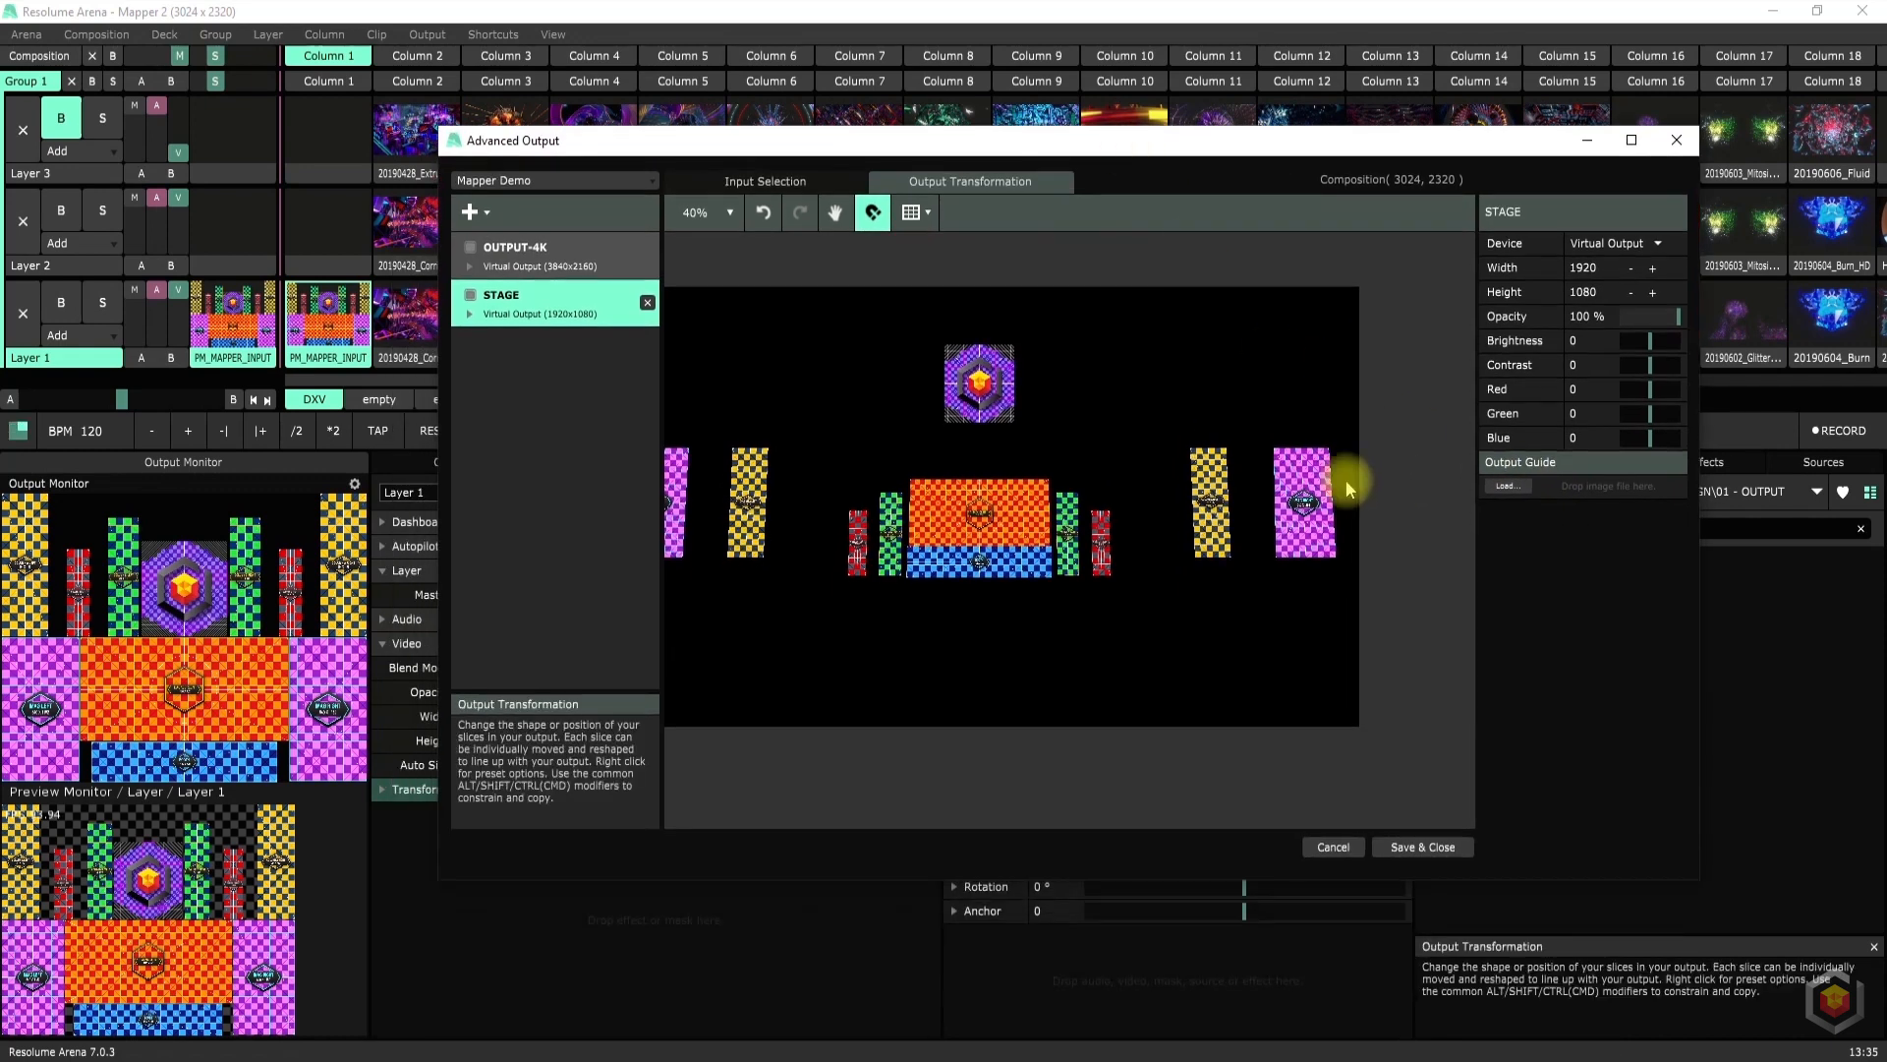
left_click(834, 213)
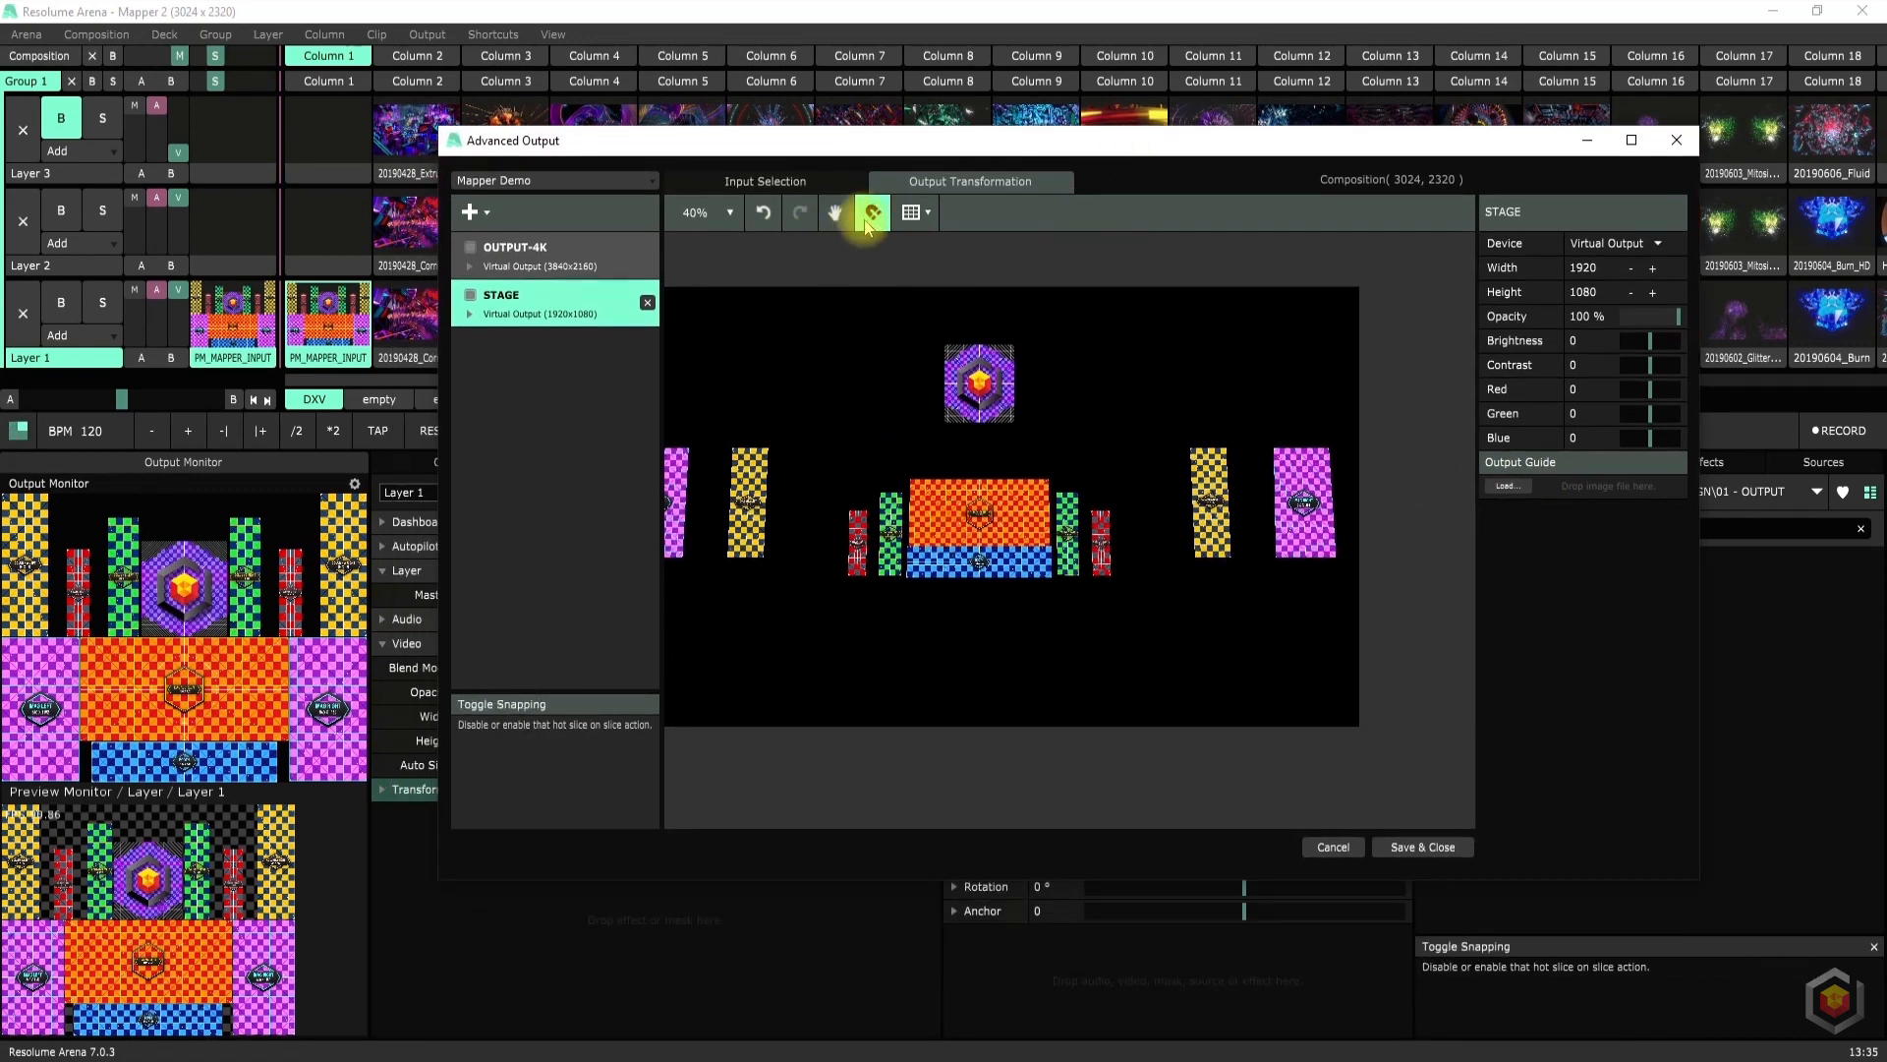
left_click_drag(864, 350, 933, 357)
left_click(873, 212)
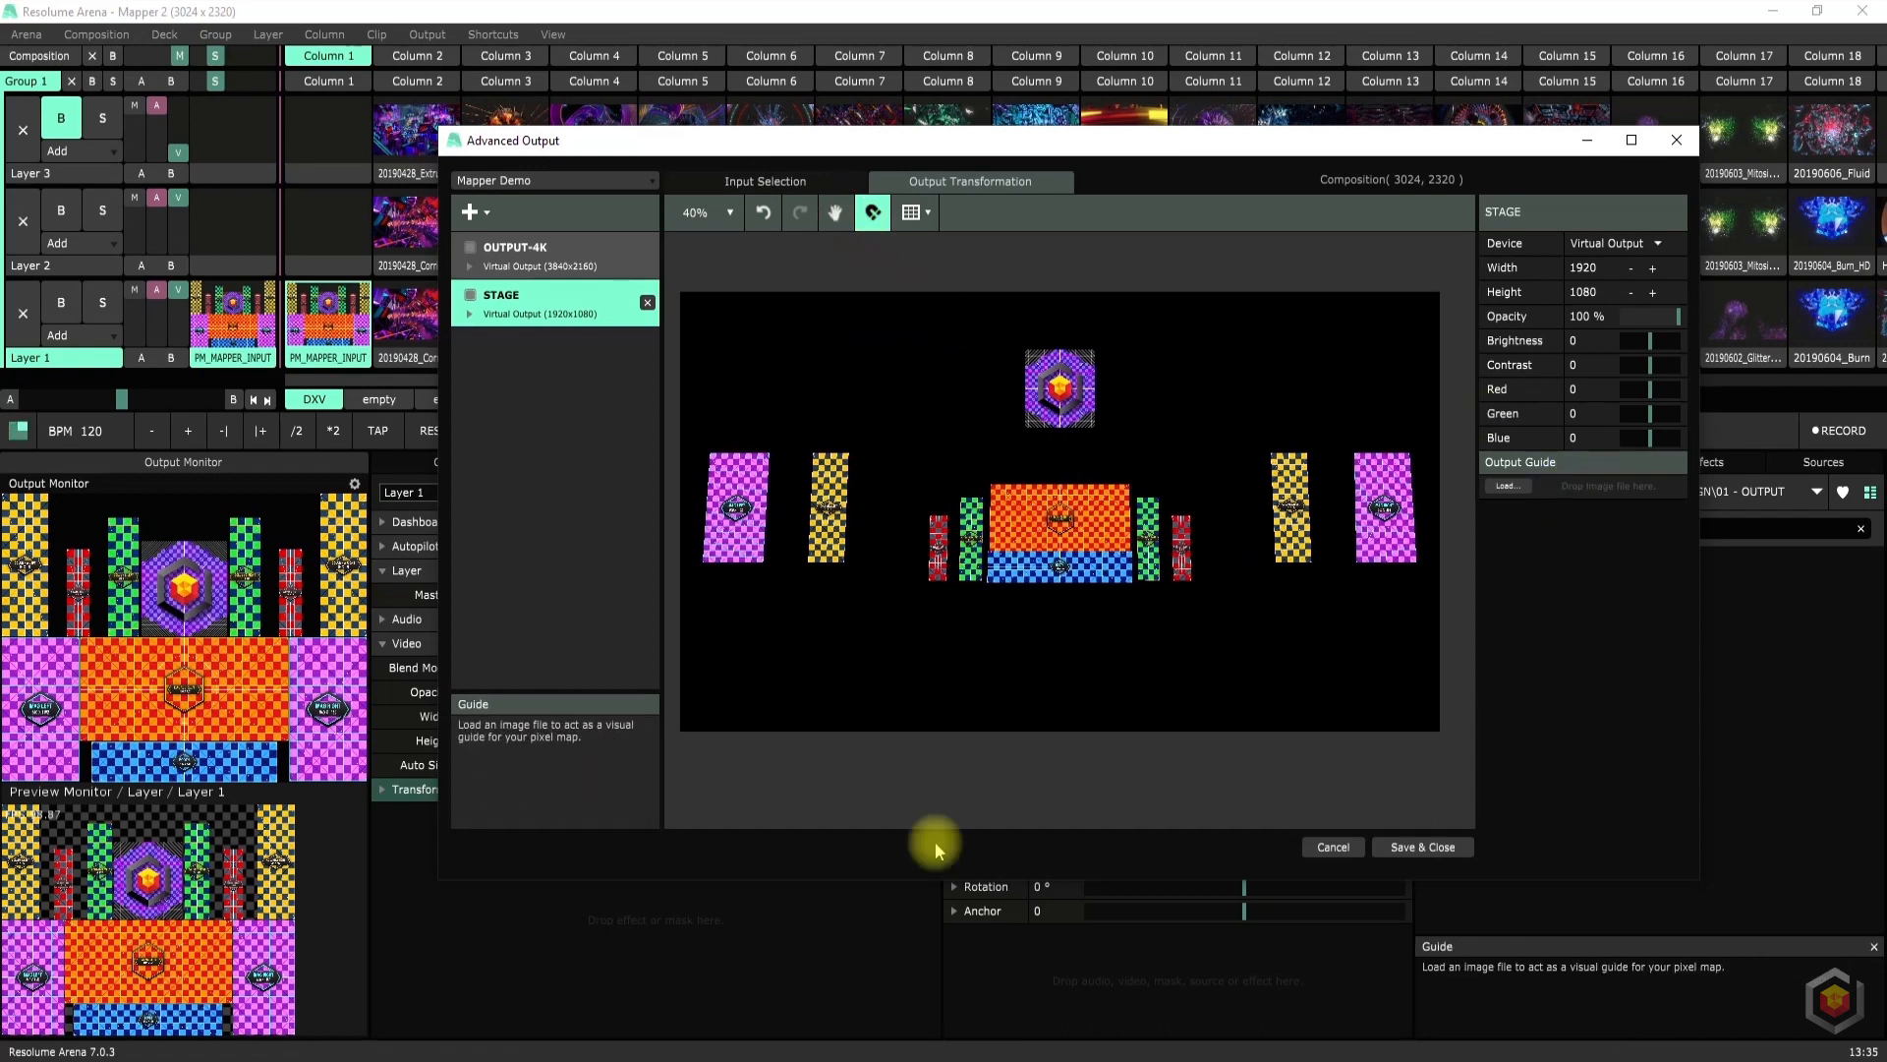
left_click_drag(779, 139, 1150, 1056)
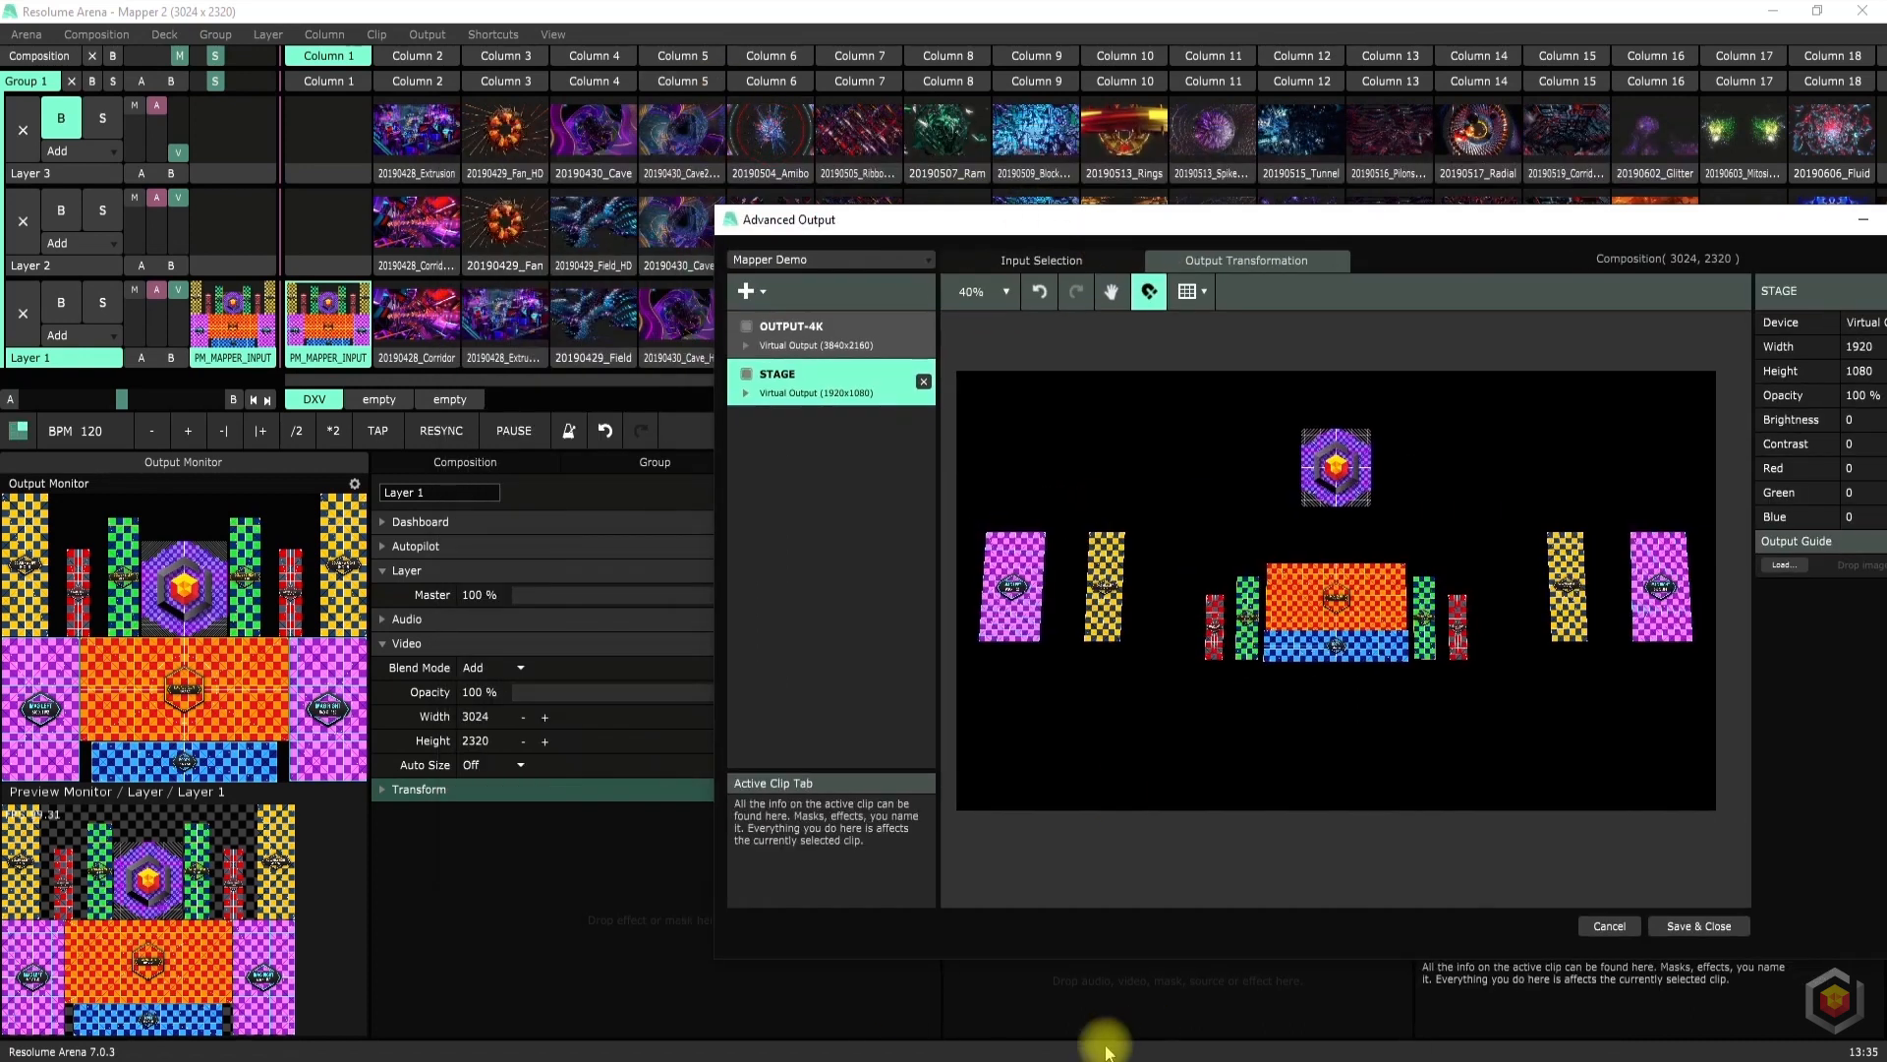
left_click(893, 1047)
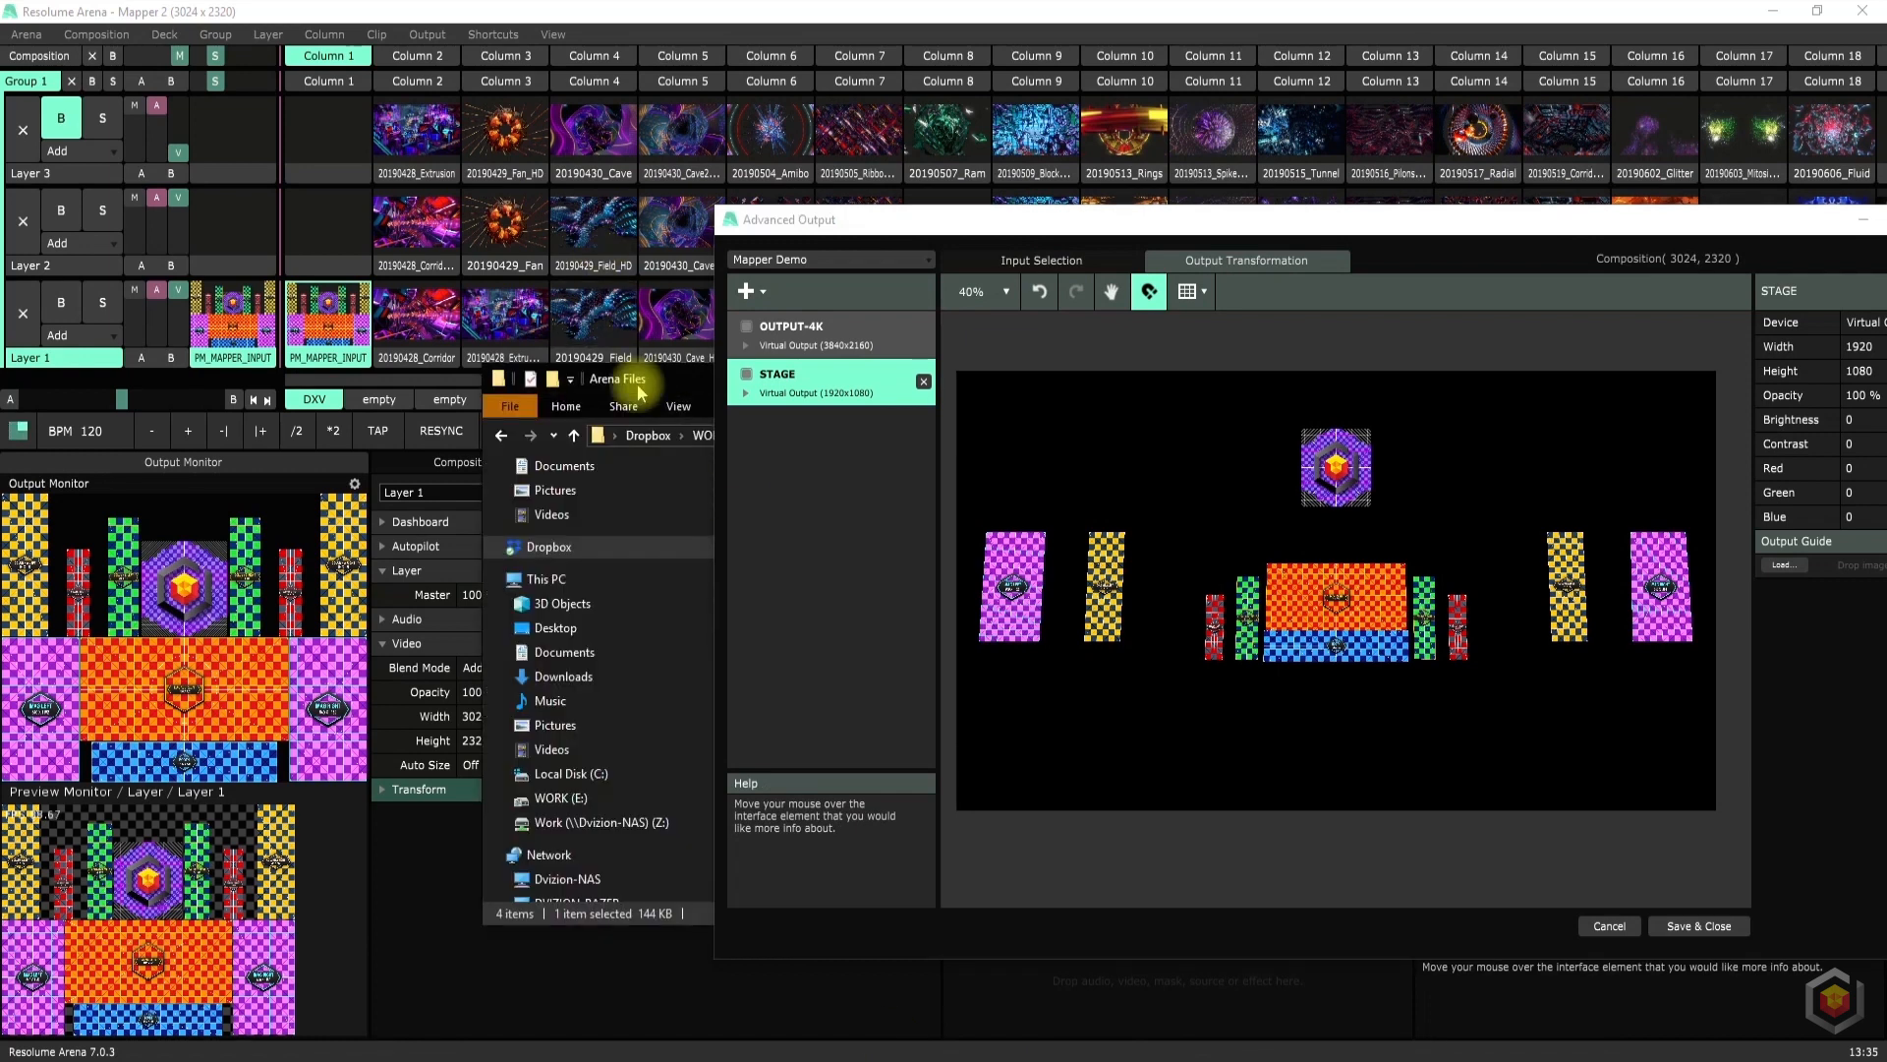
left_click_drag(661, 395, 155, 77)
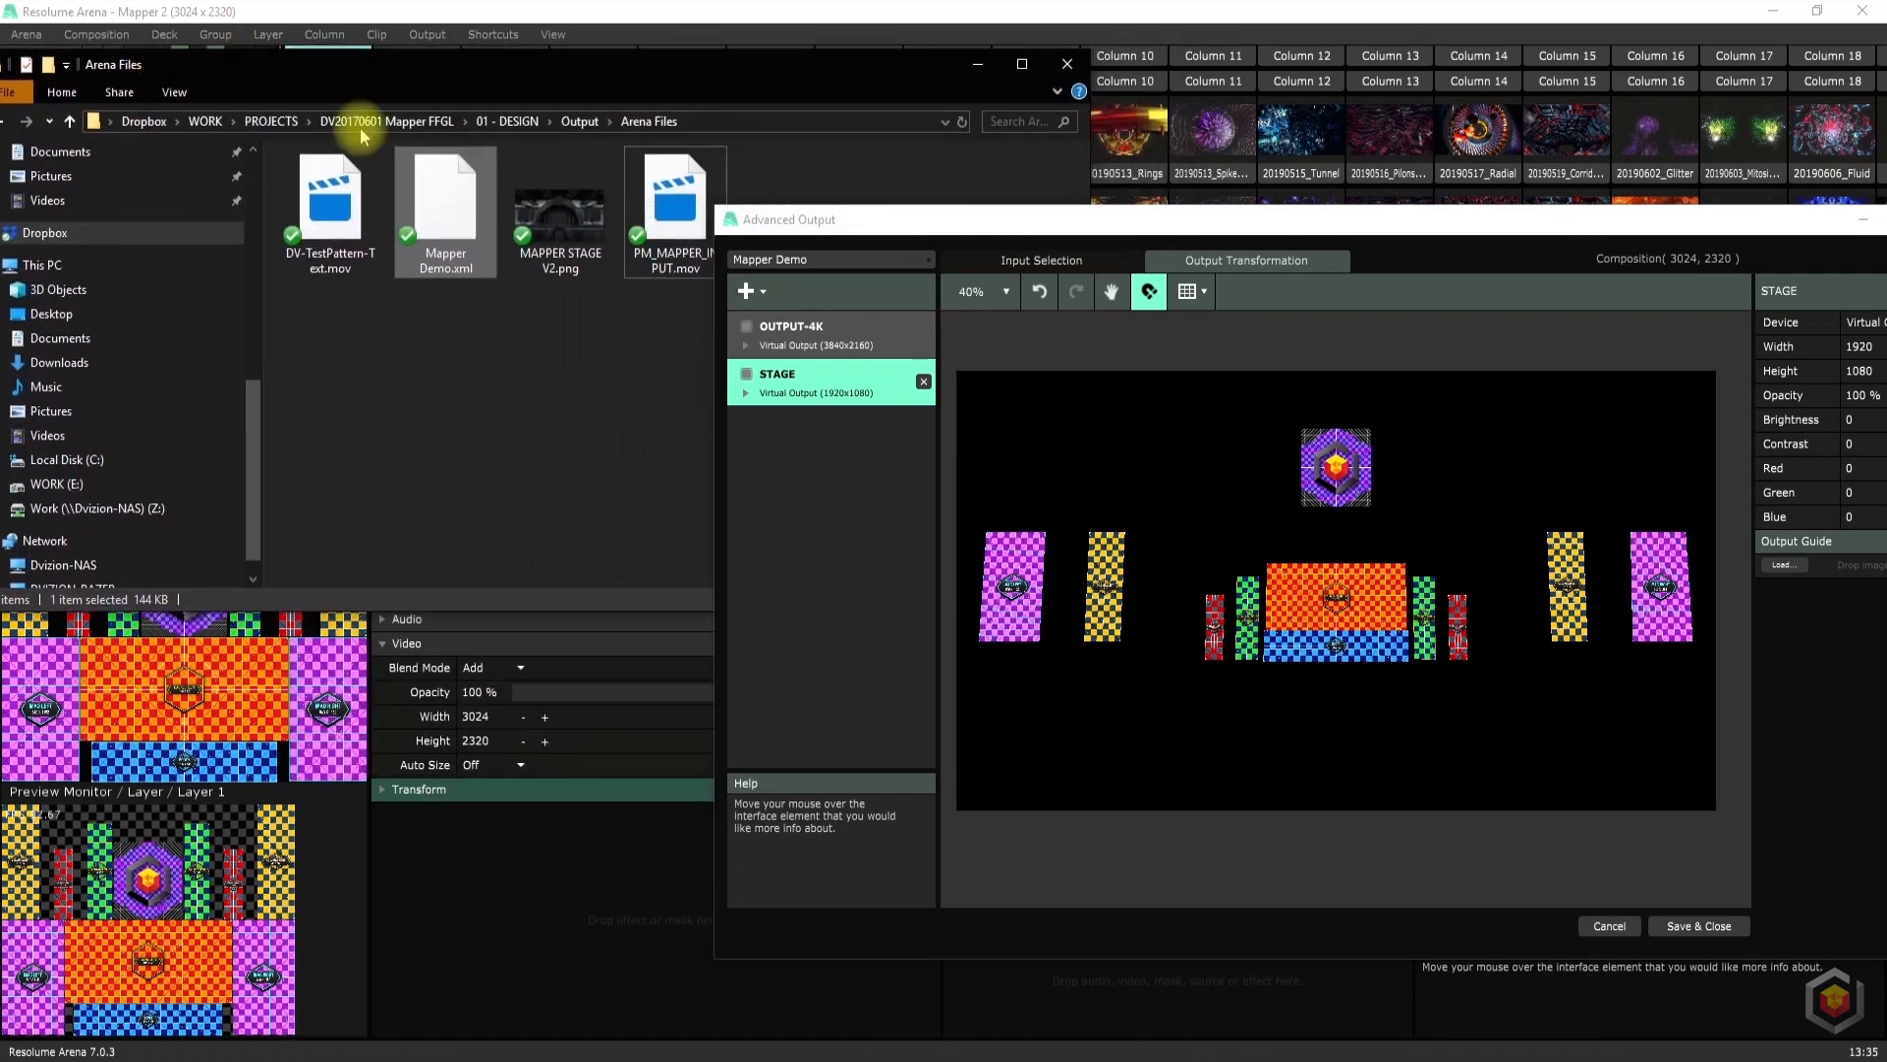
left_click_drag(537, 227, 1030, 549)
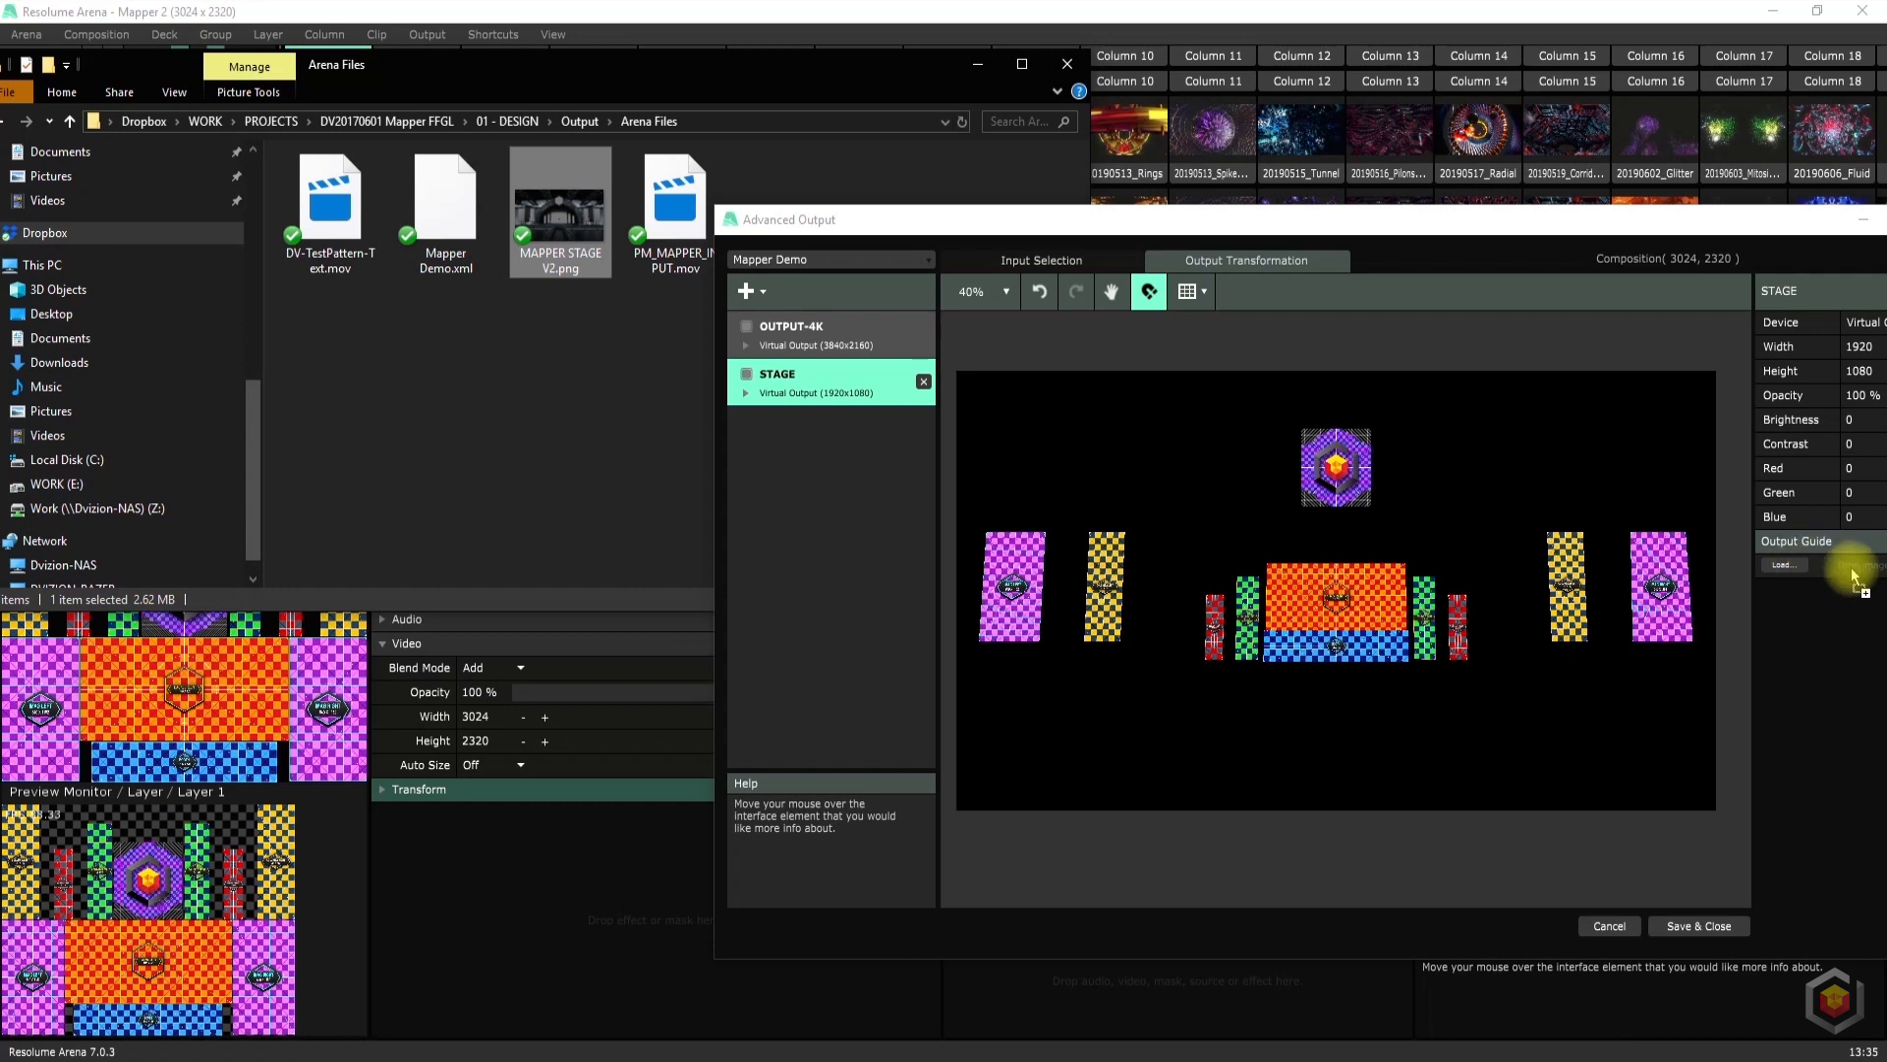
left_click_drag(1846, 569, 1846, 570)
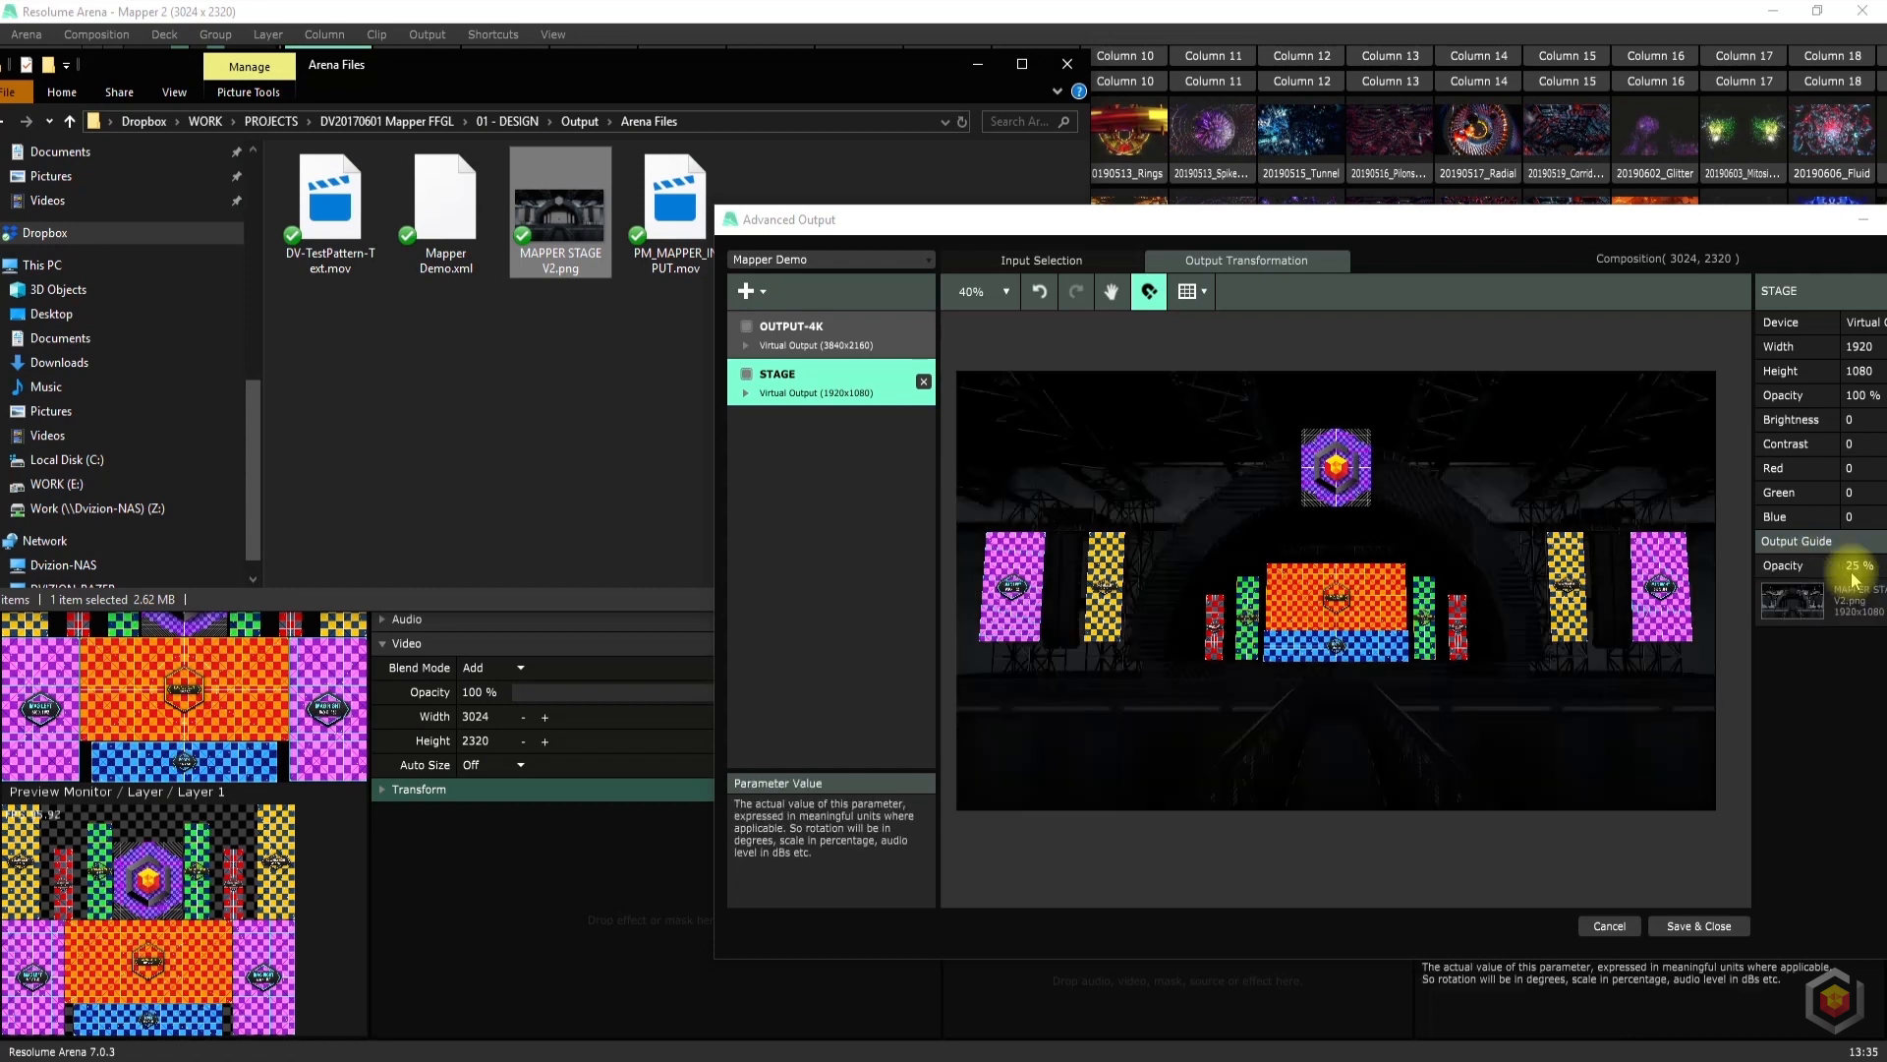
left_click(995, 76)
left_click_drag(1108, 222, 696, 168)
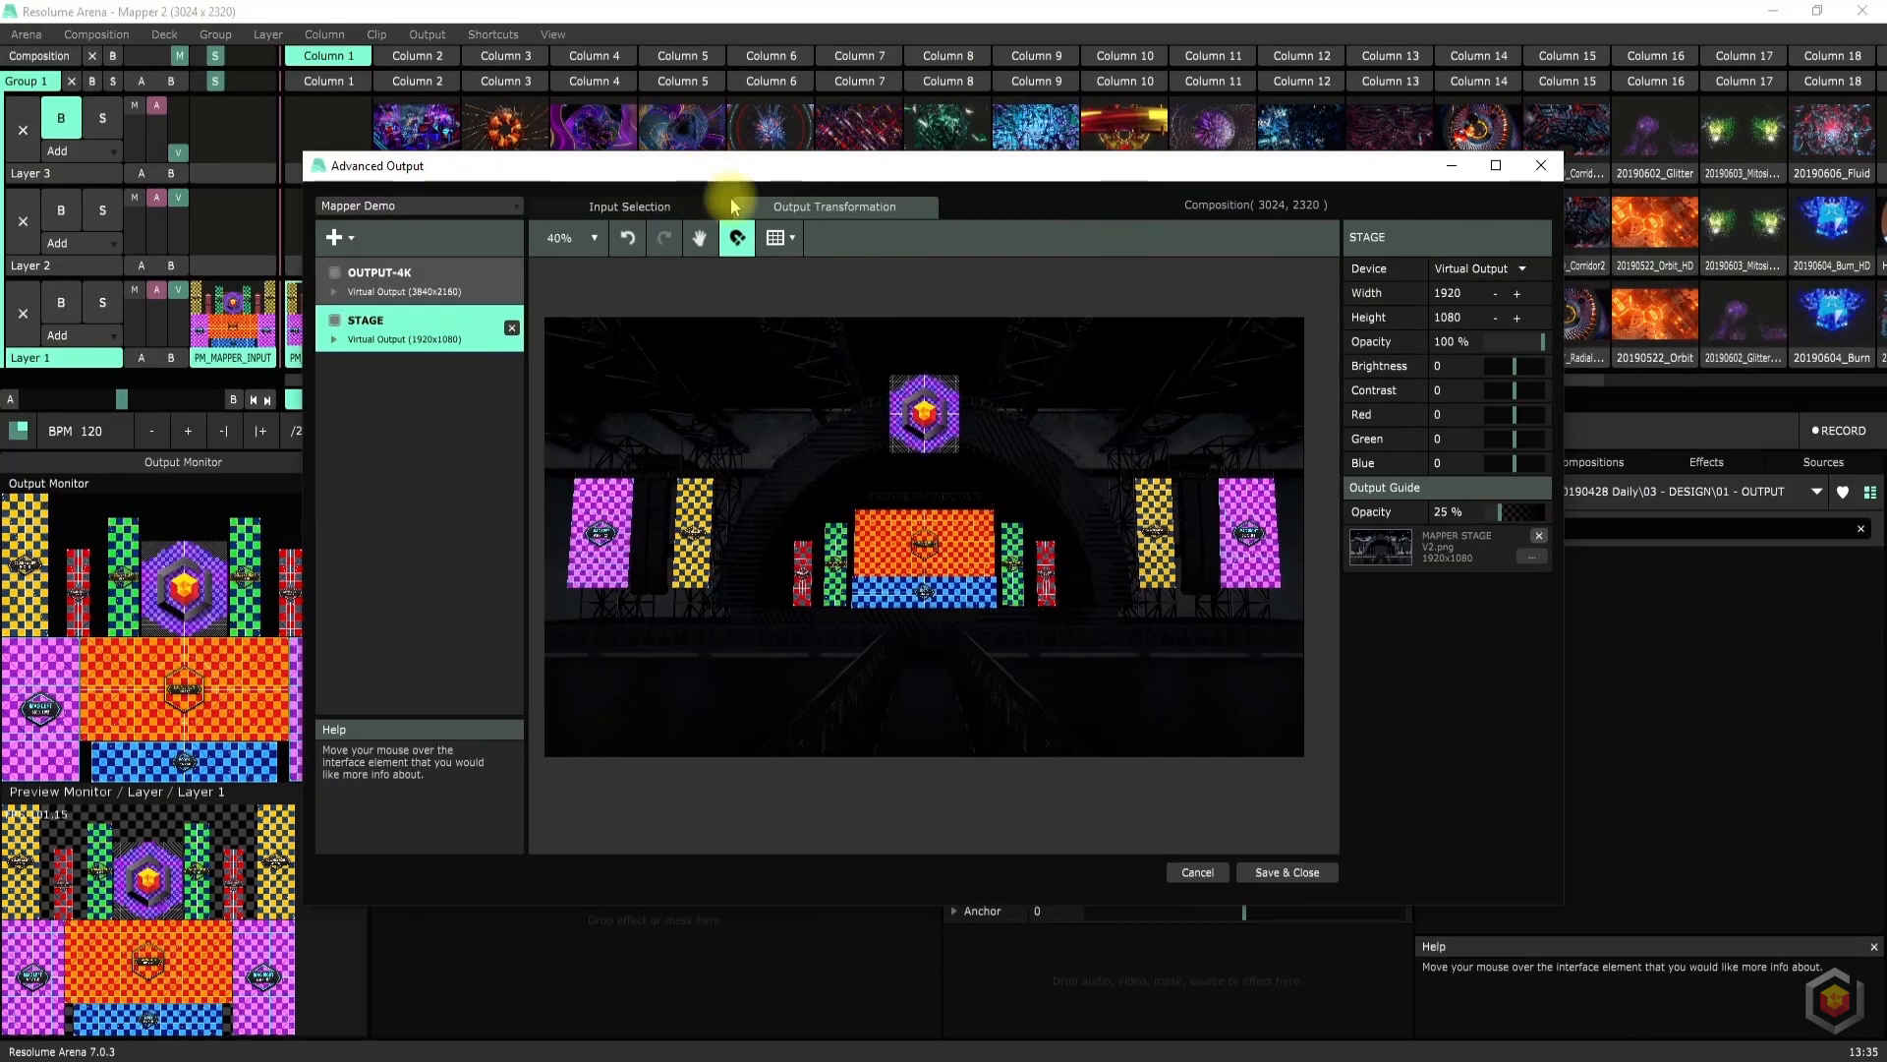
left_click_drag(1496, 513, 1551, 532)
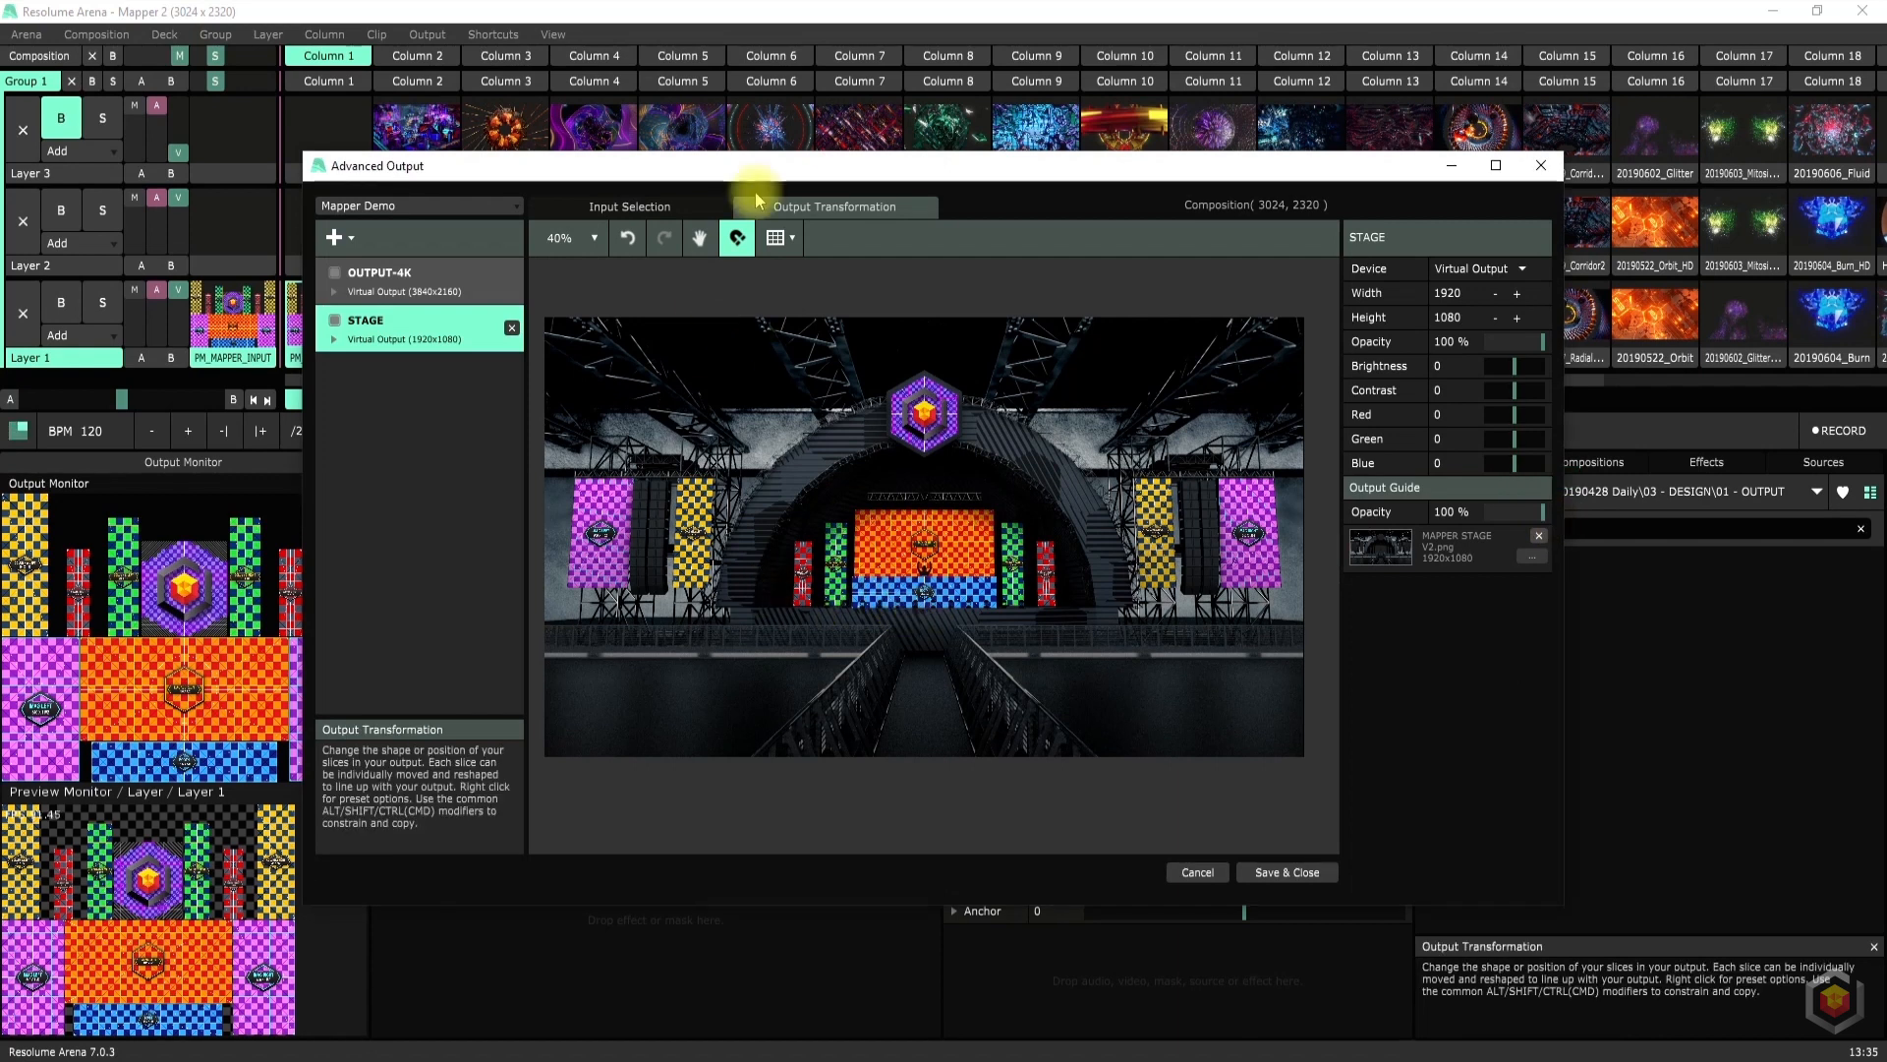
Preview the 20190429_Fan and 20190429_Field_HD clips from Layer 2 on the mapped stage, and clear the layer
left_click_drag(762, 167, 907, 344)
left_click(116, 263)
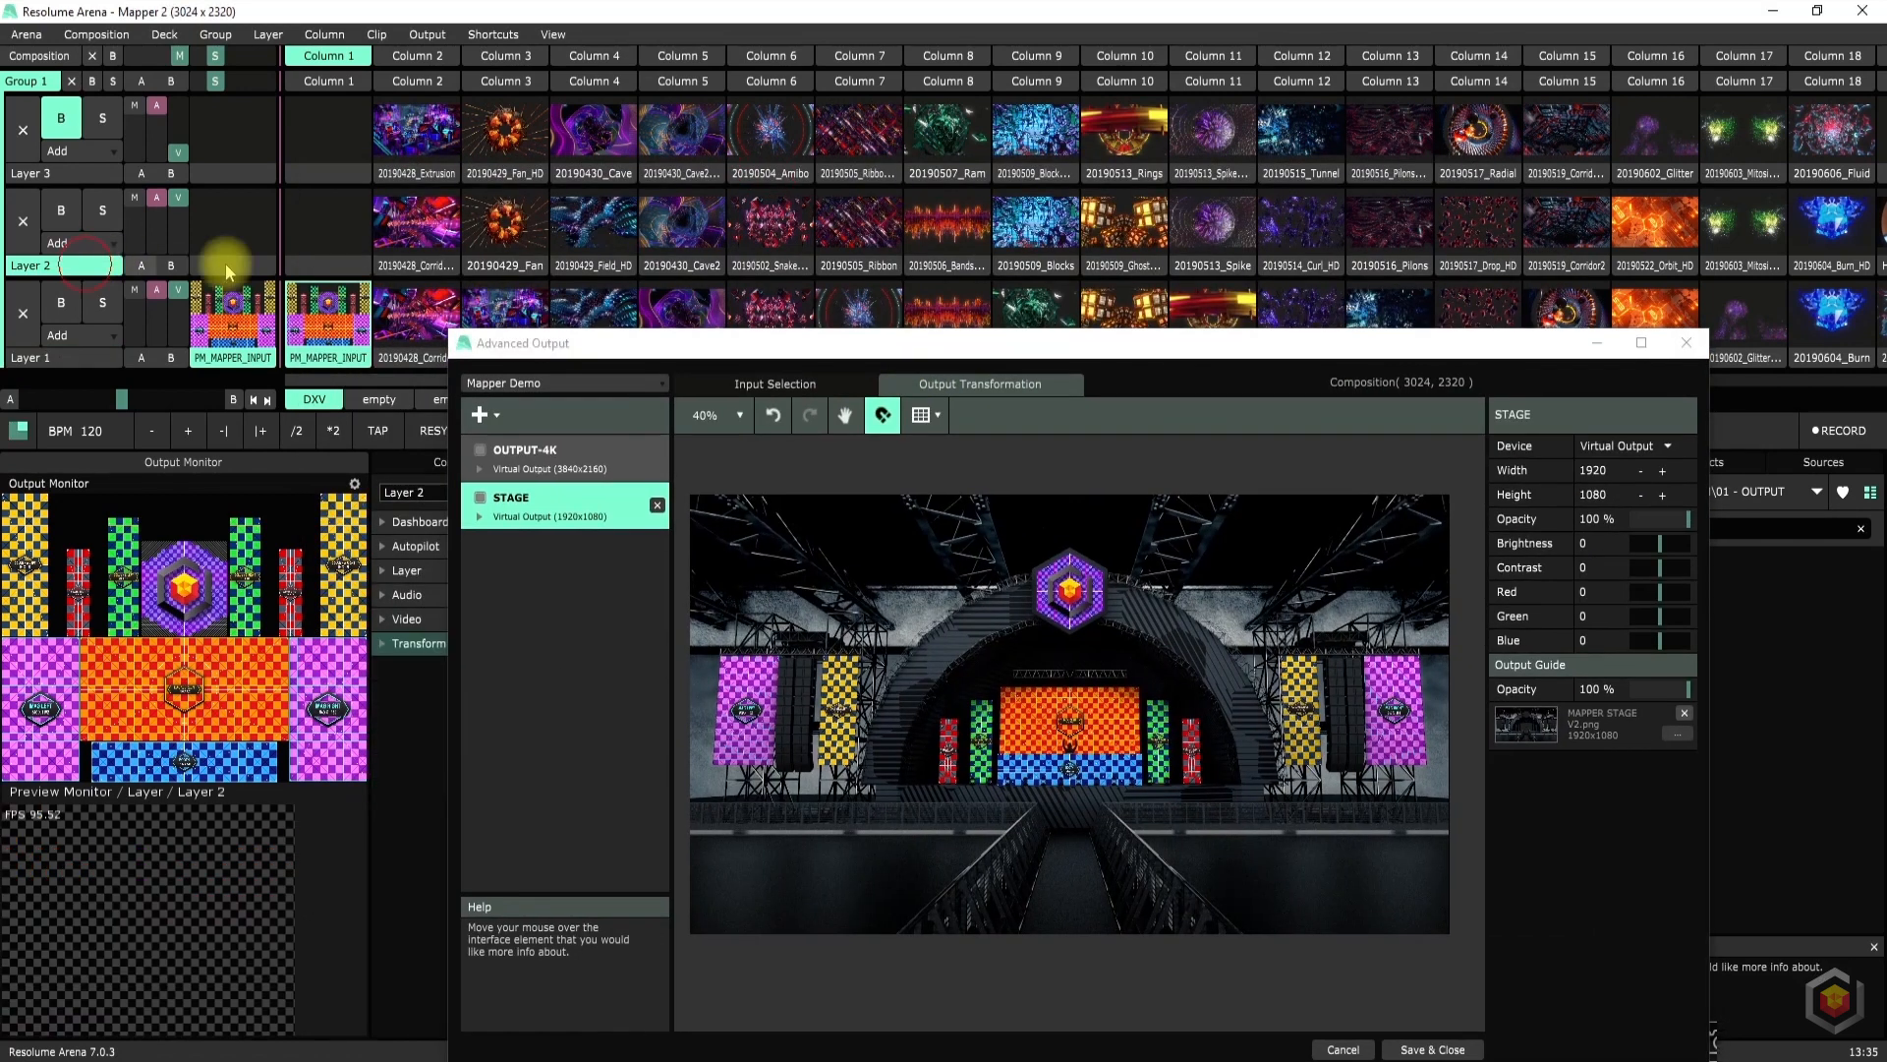
left_click(504, 224)
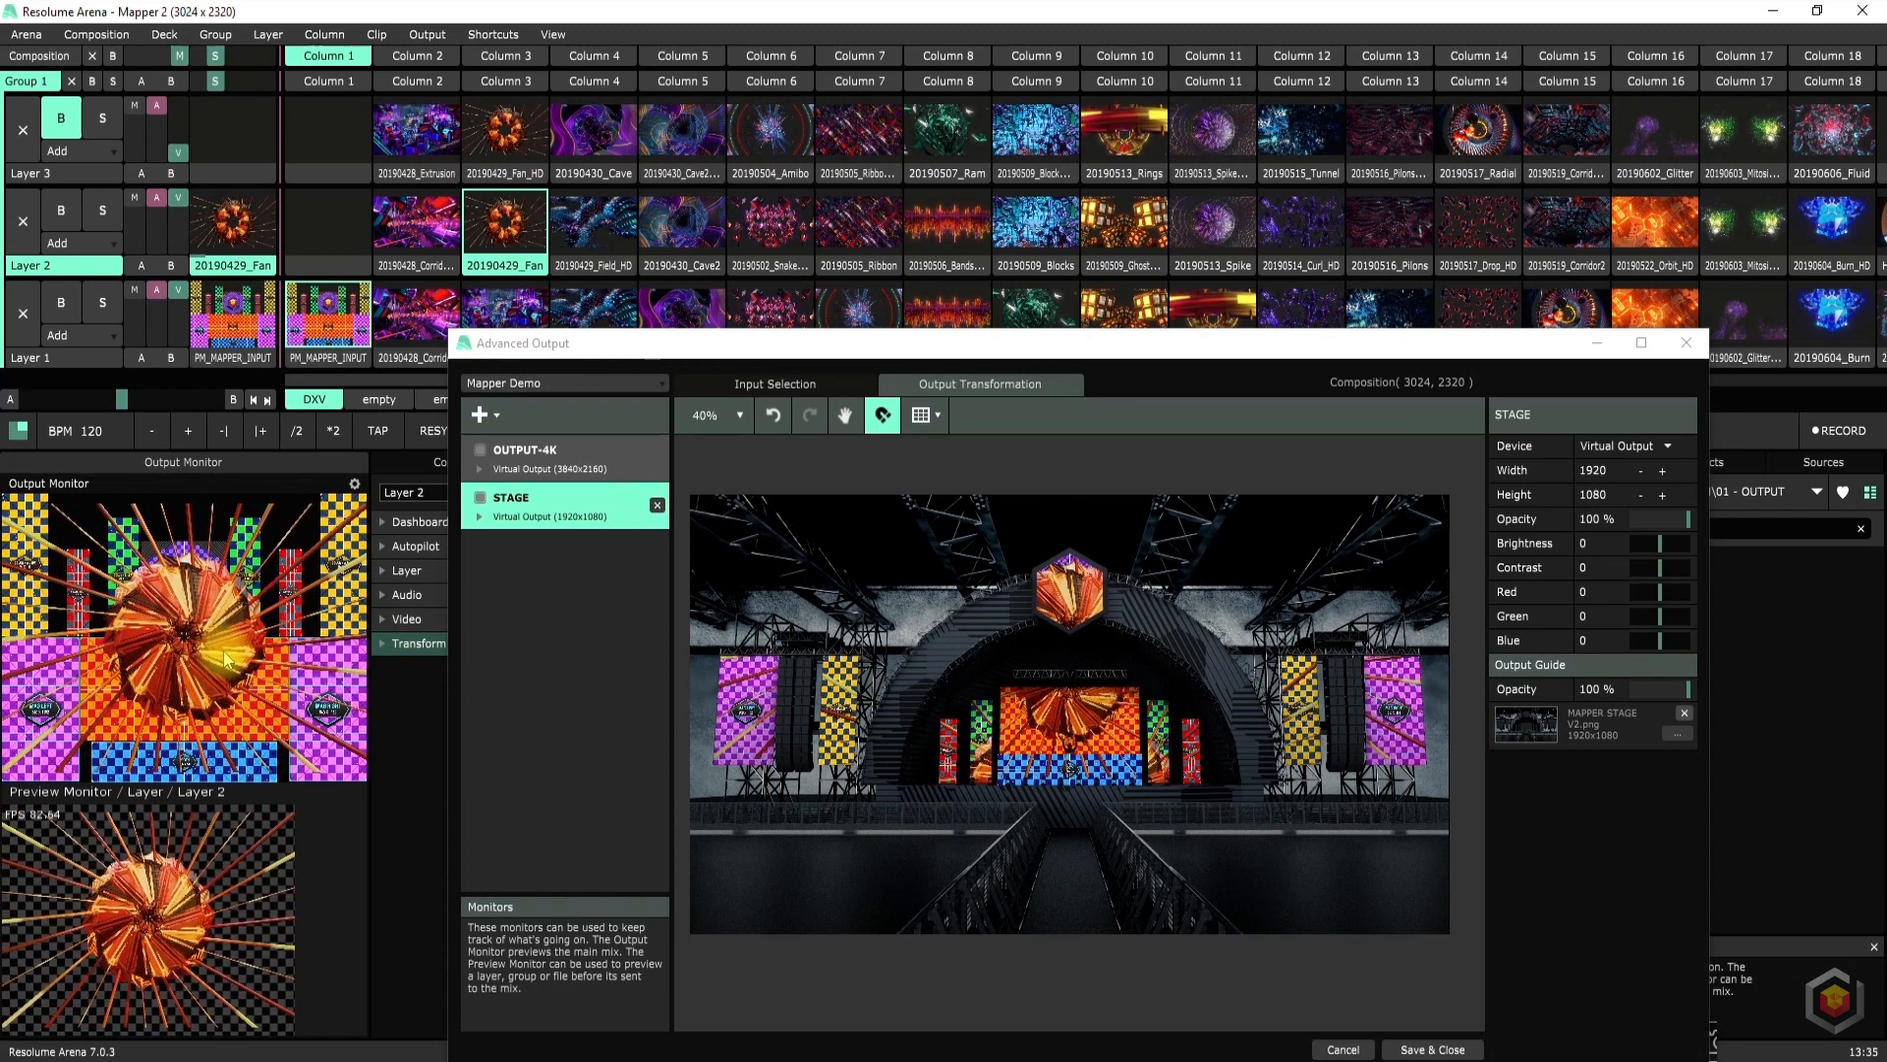
left_click(592, 225)
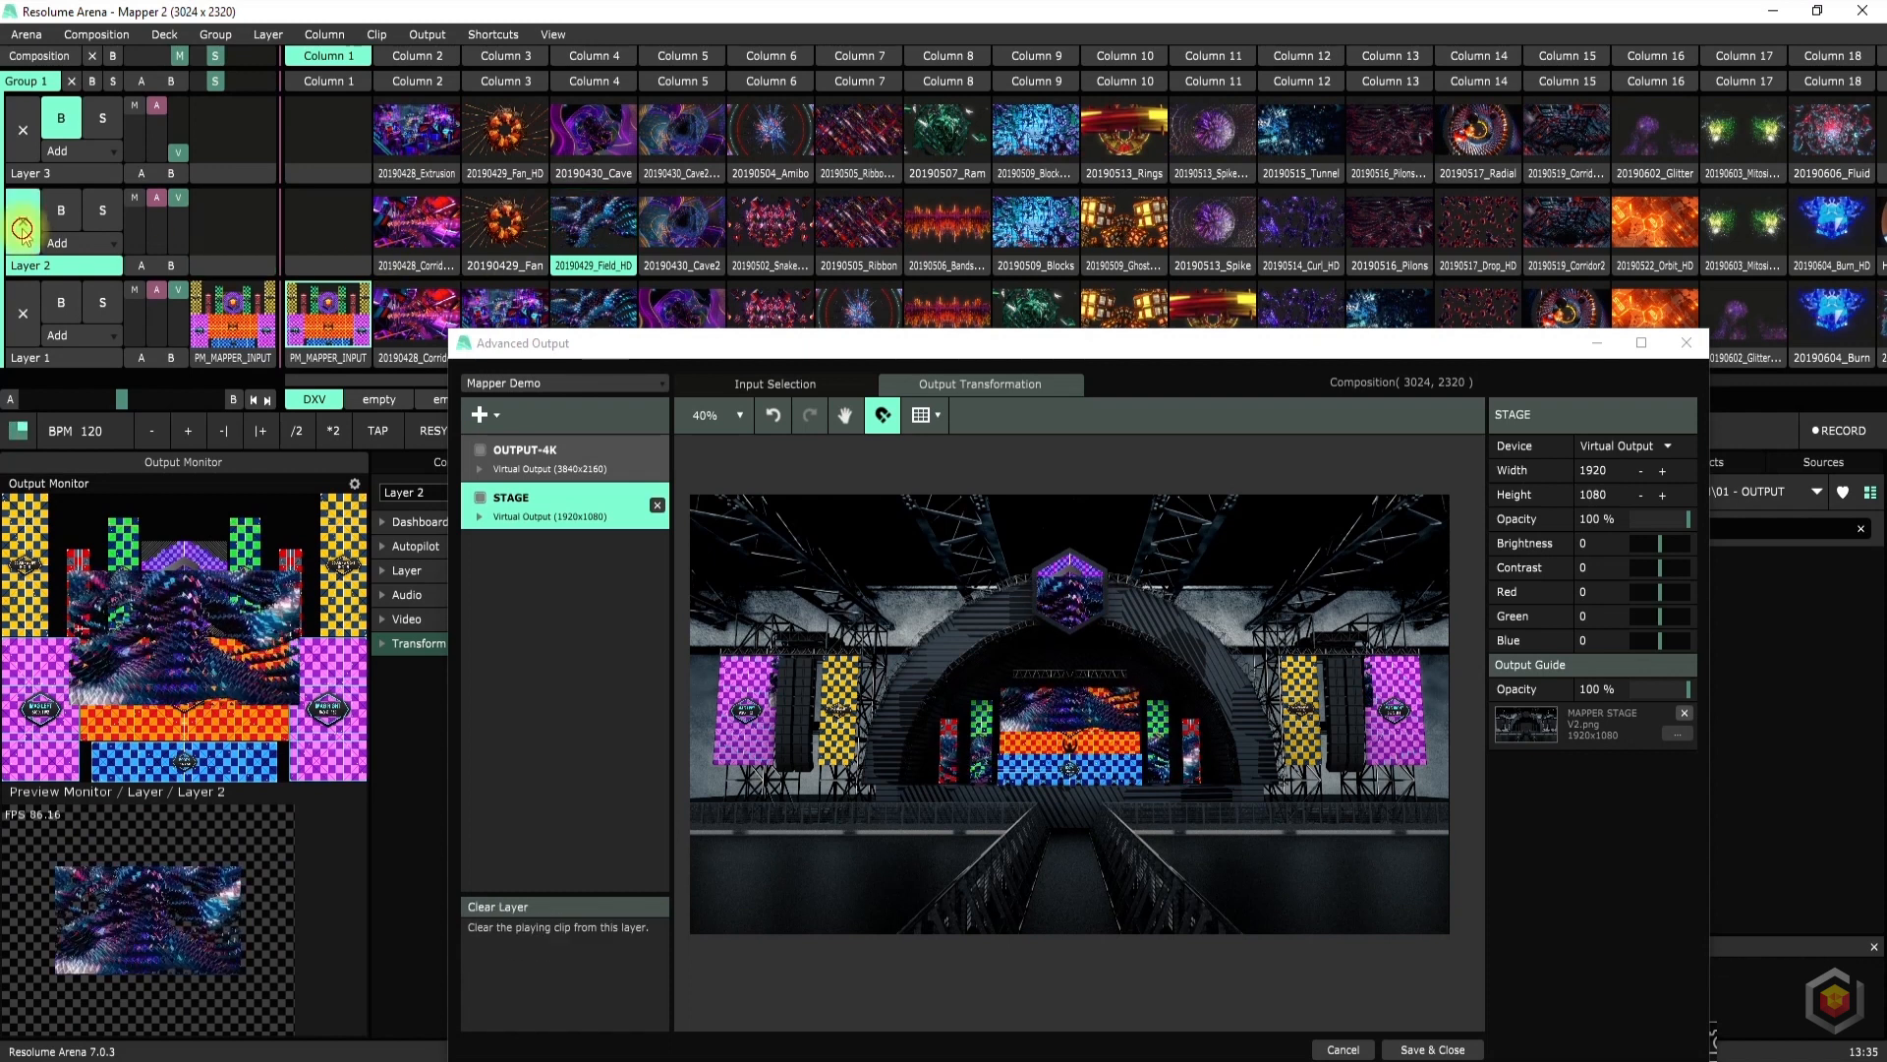
left_click(346, 260)
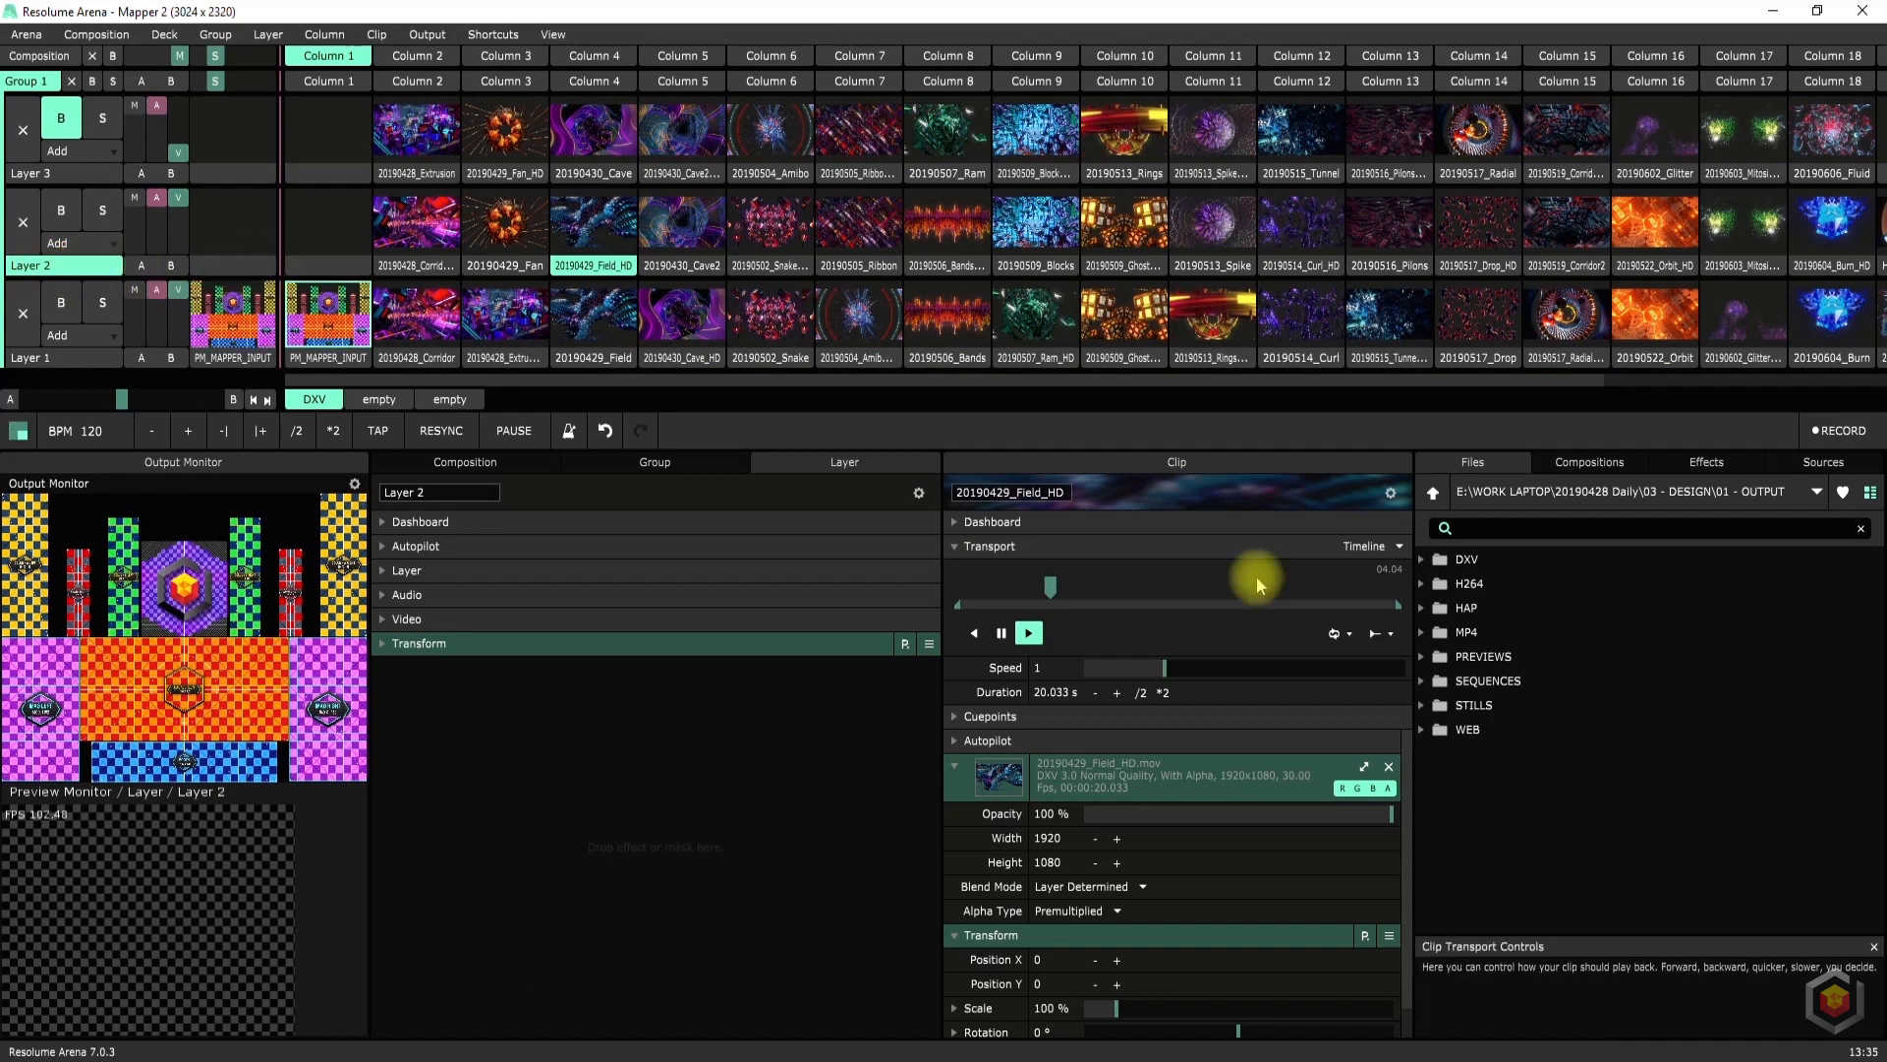
Search the video effects for "mapp"
left_click(1700, 462)
left_click(1514, 528)
type("mapp")
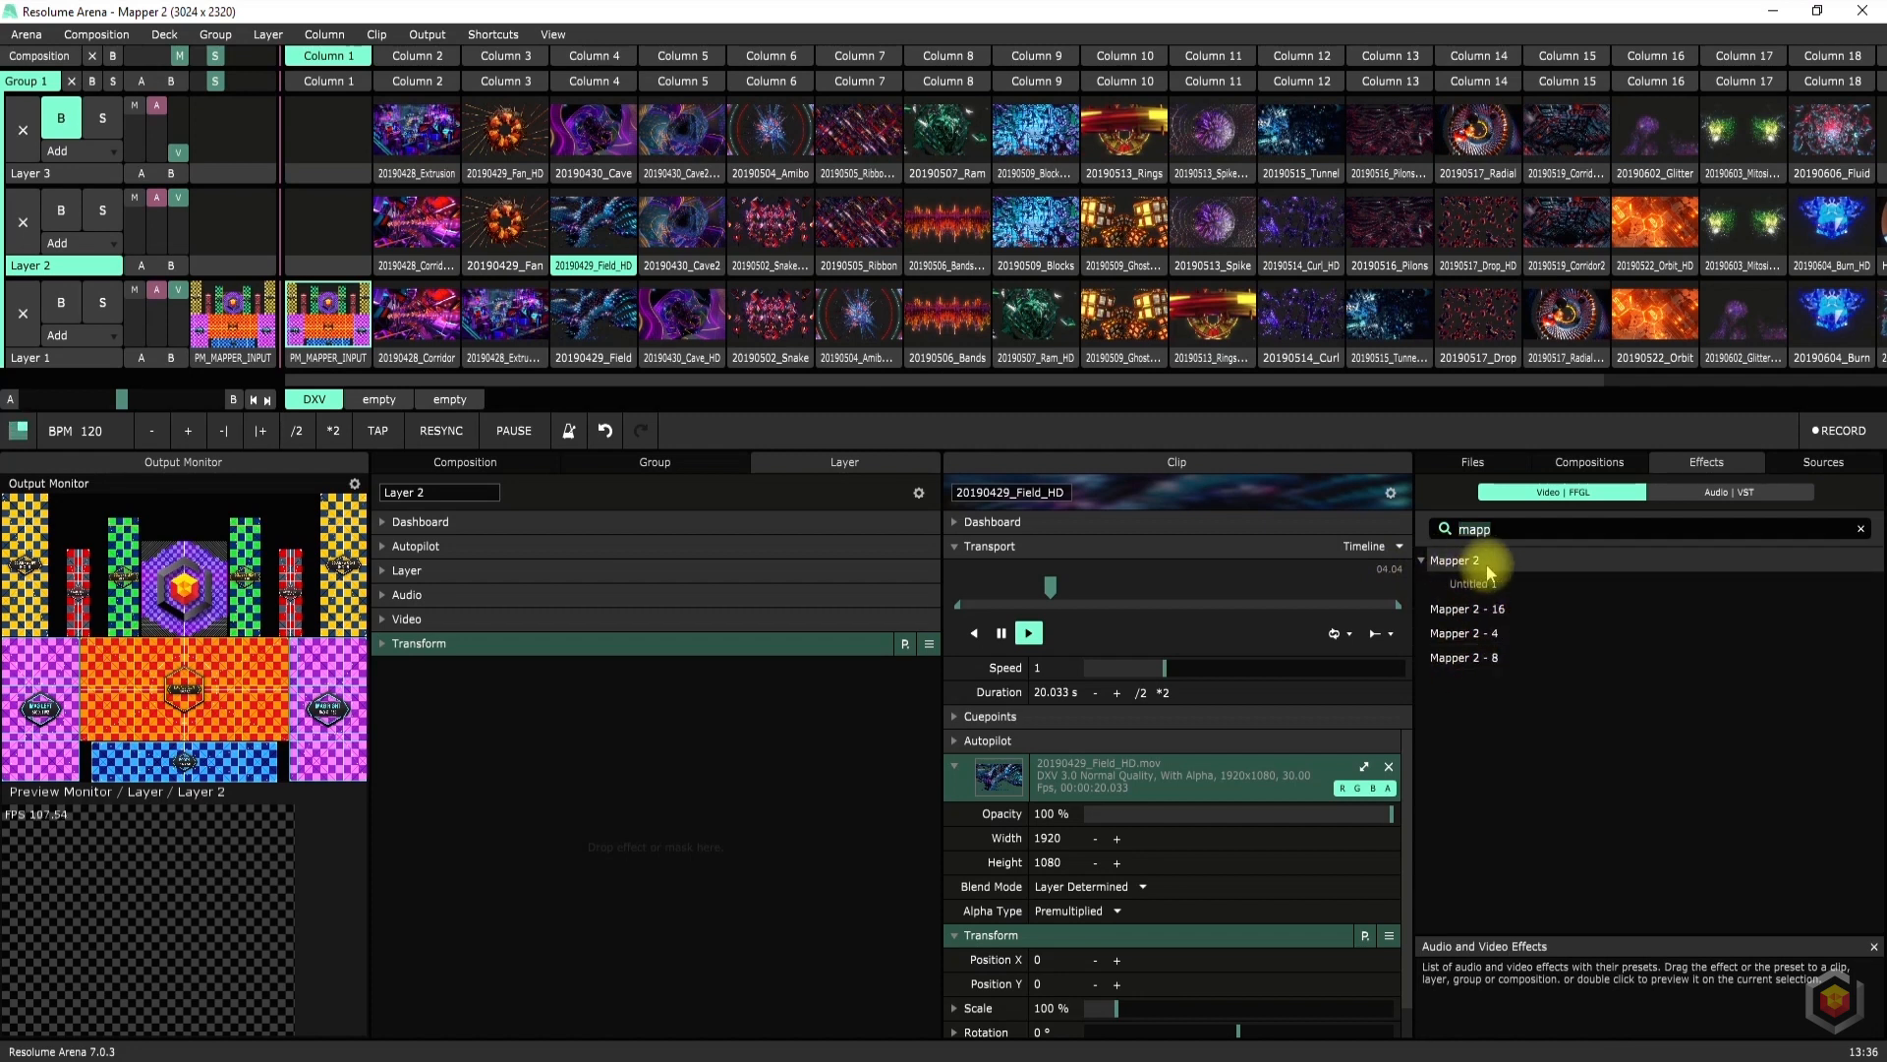
Try the Mapper 2 effect on Layer 2 and remove it from the layer
left_click_drag(1318, 534, 108, 246)
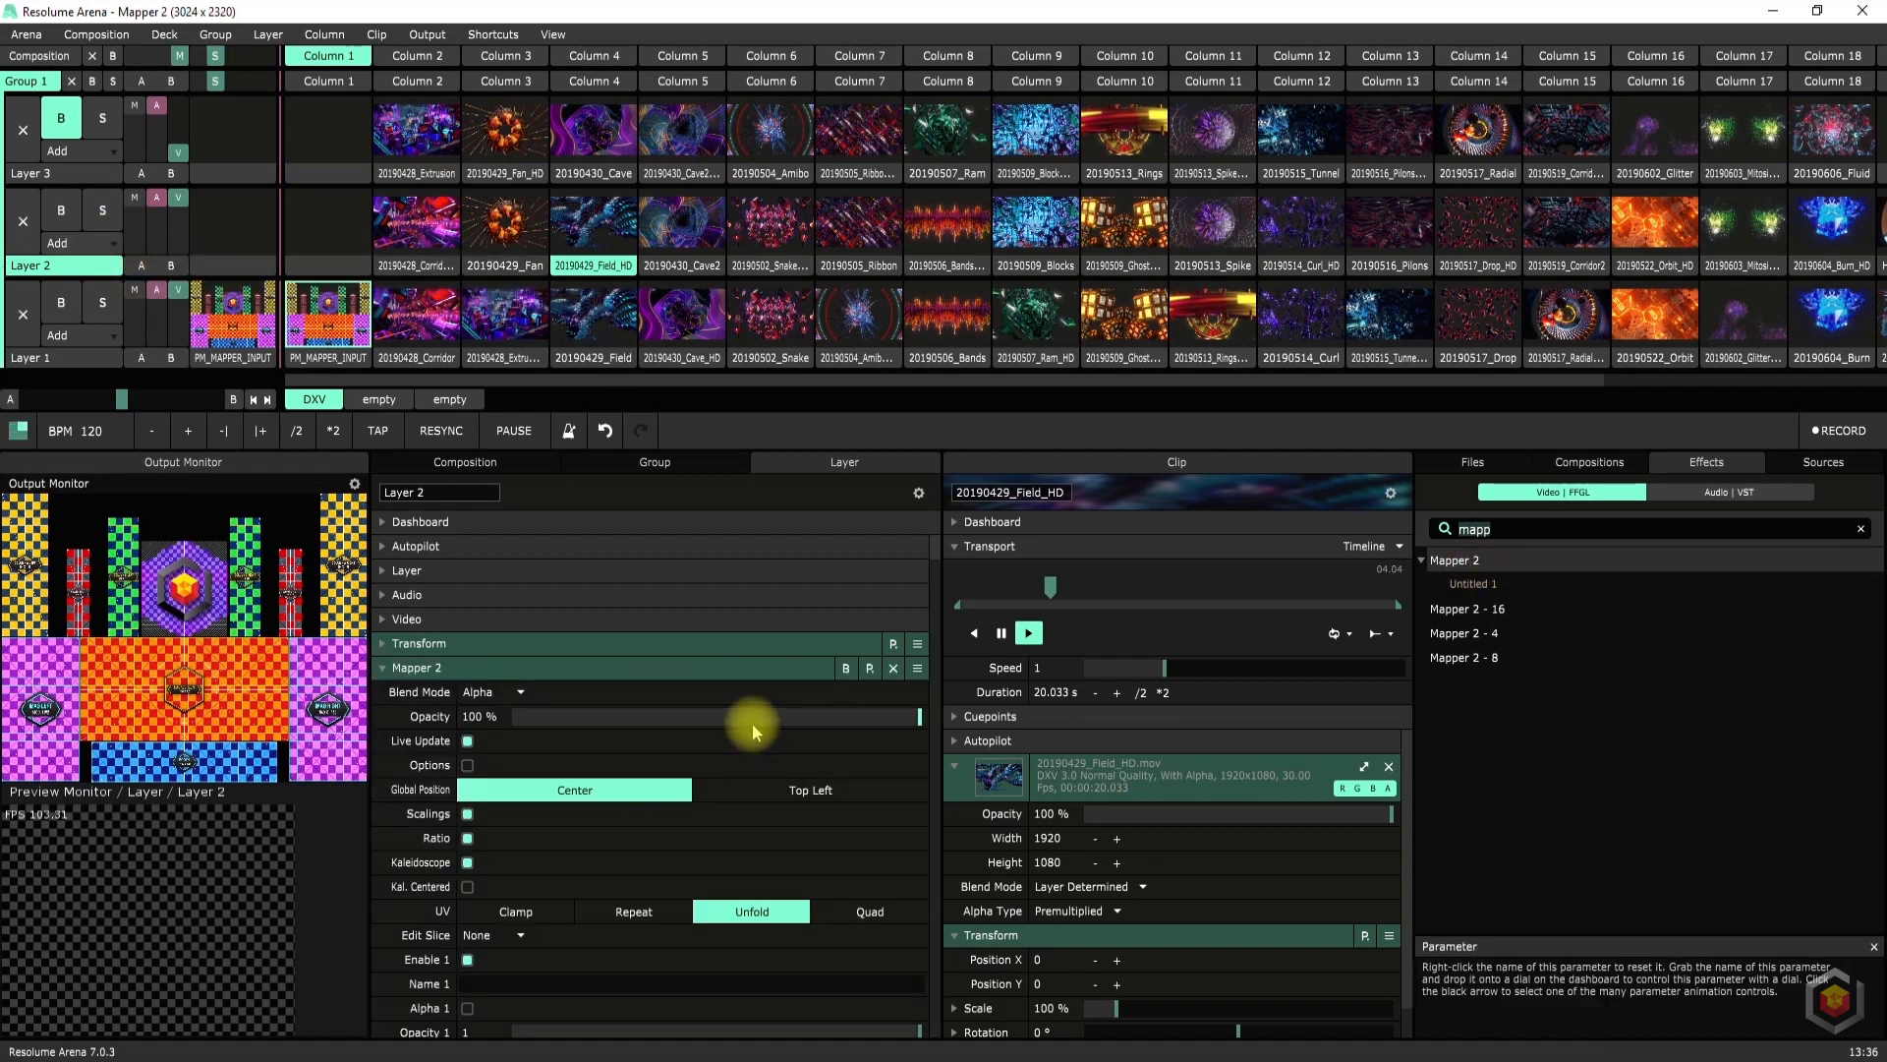
left_click(893, 668)
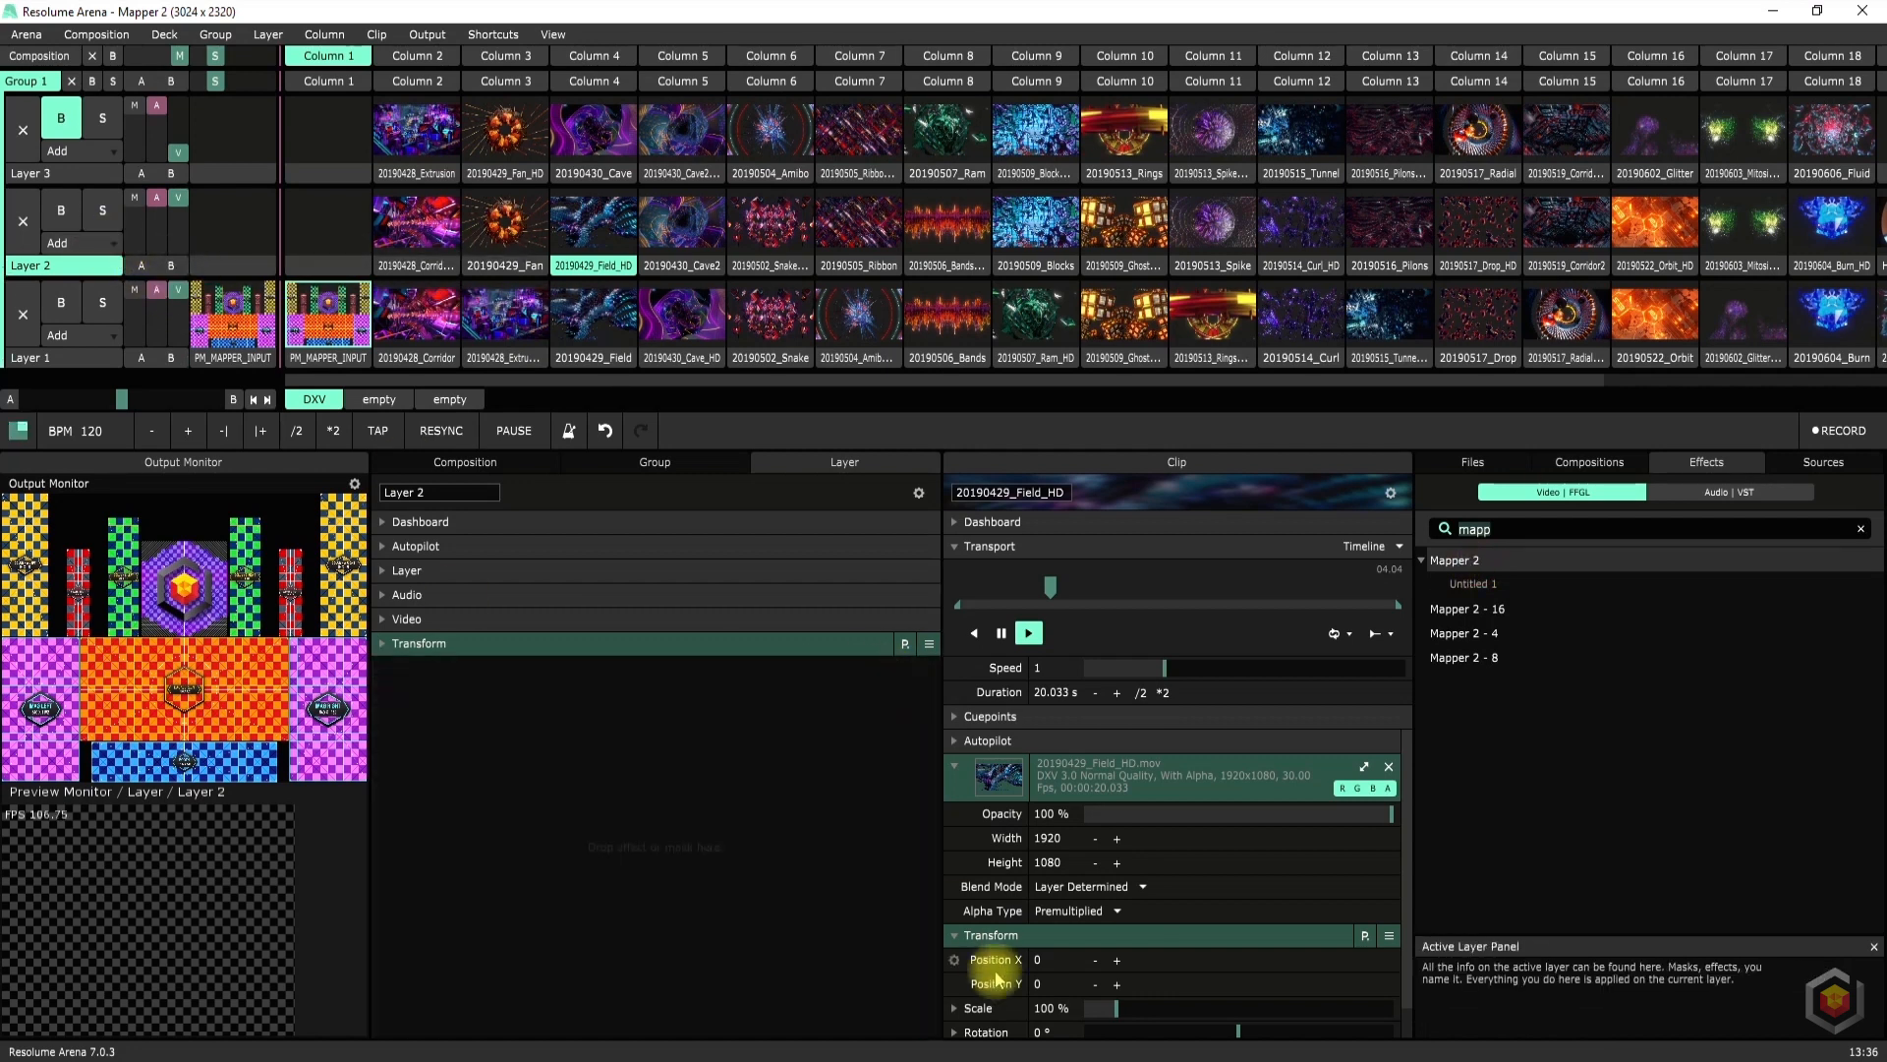
Add DV-TestPattern-Text.mov from the Arena Files folder to Layer 2 in Column 1 and trigger the clip
left_click(890, 1045)
left_click_drag(437, 59, 1116, 344)
left_click(1007, 496)
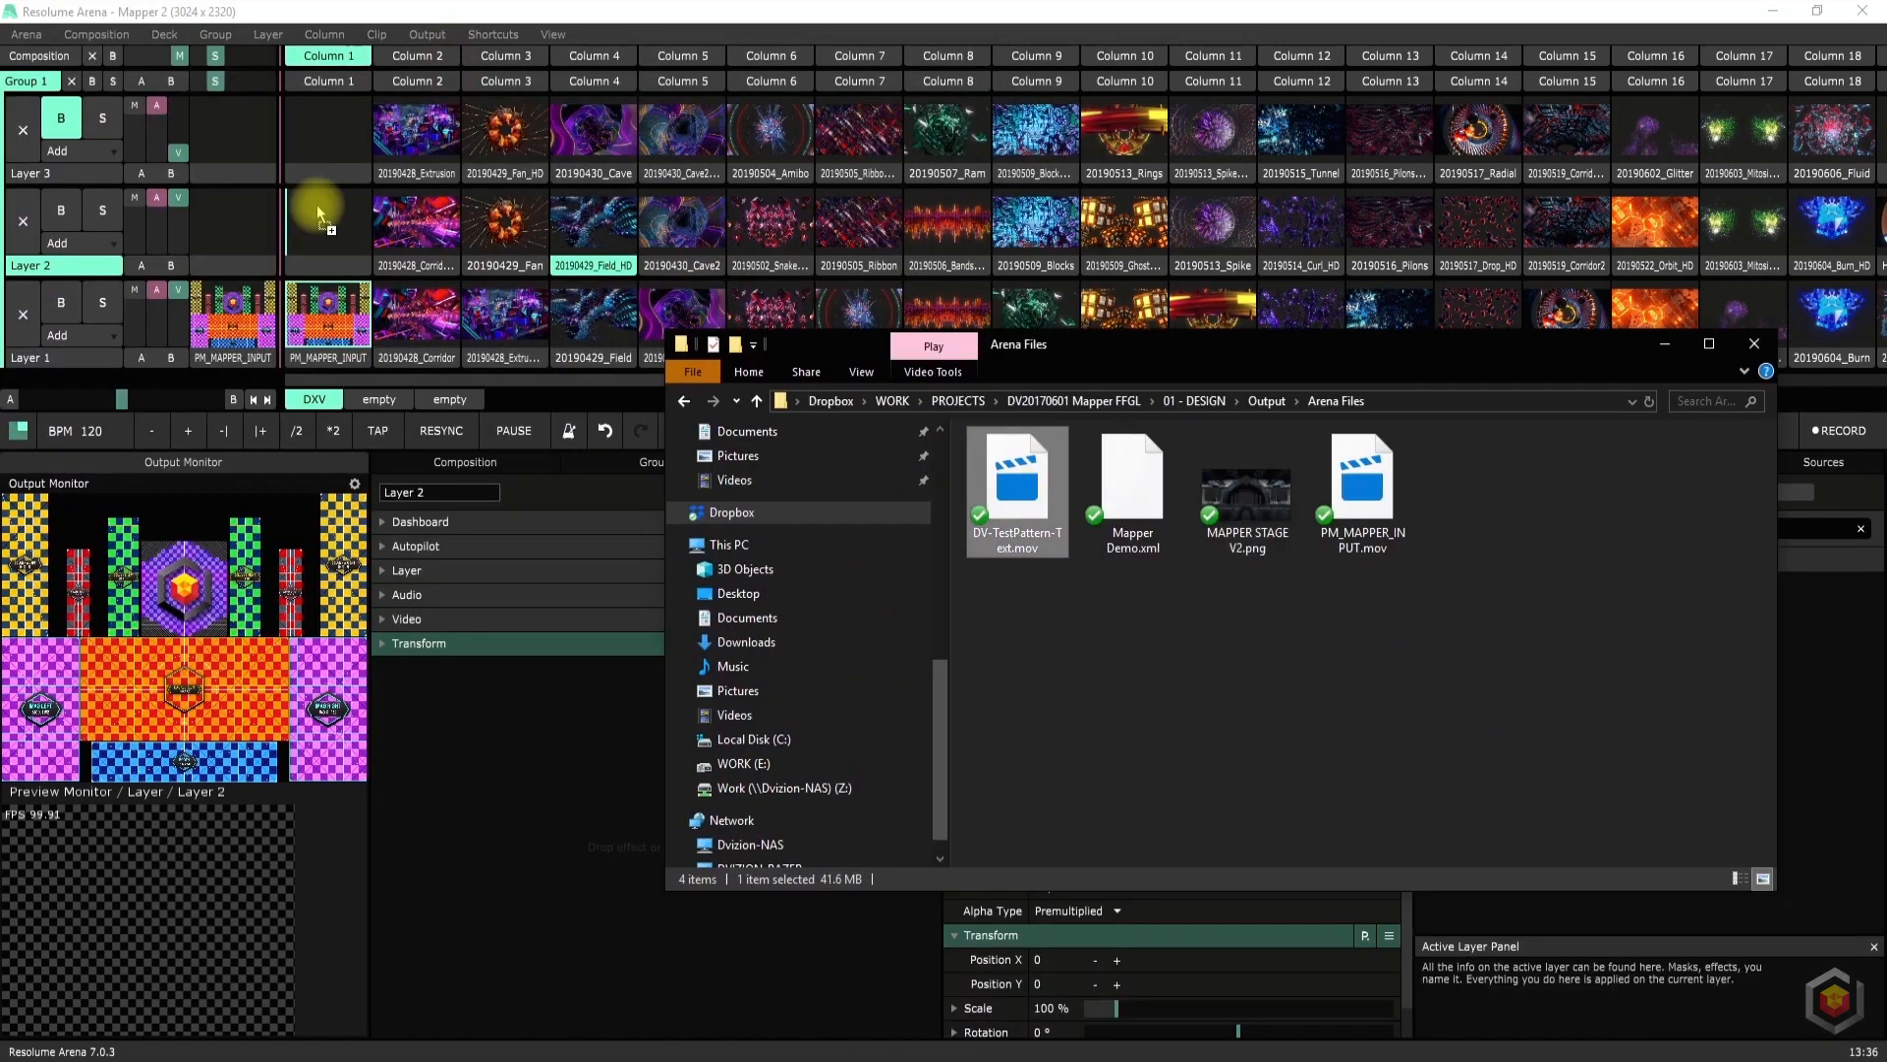
left_click_drag(339, 216, 344, 250)
left_click(328, 239)
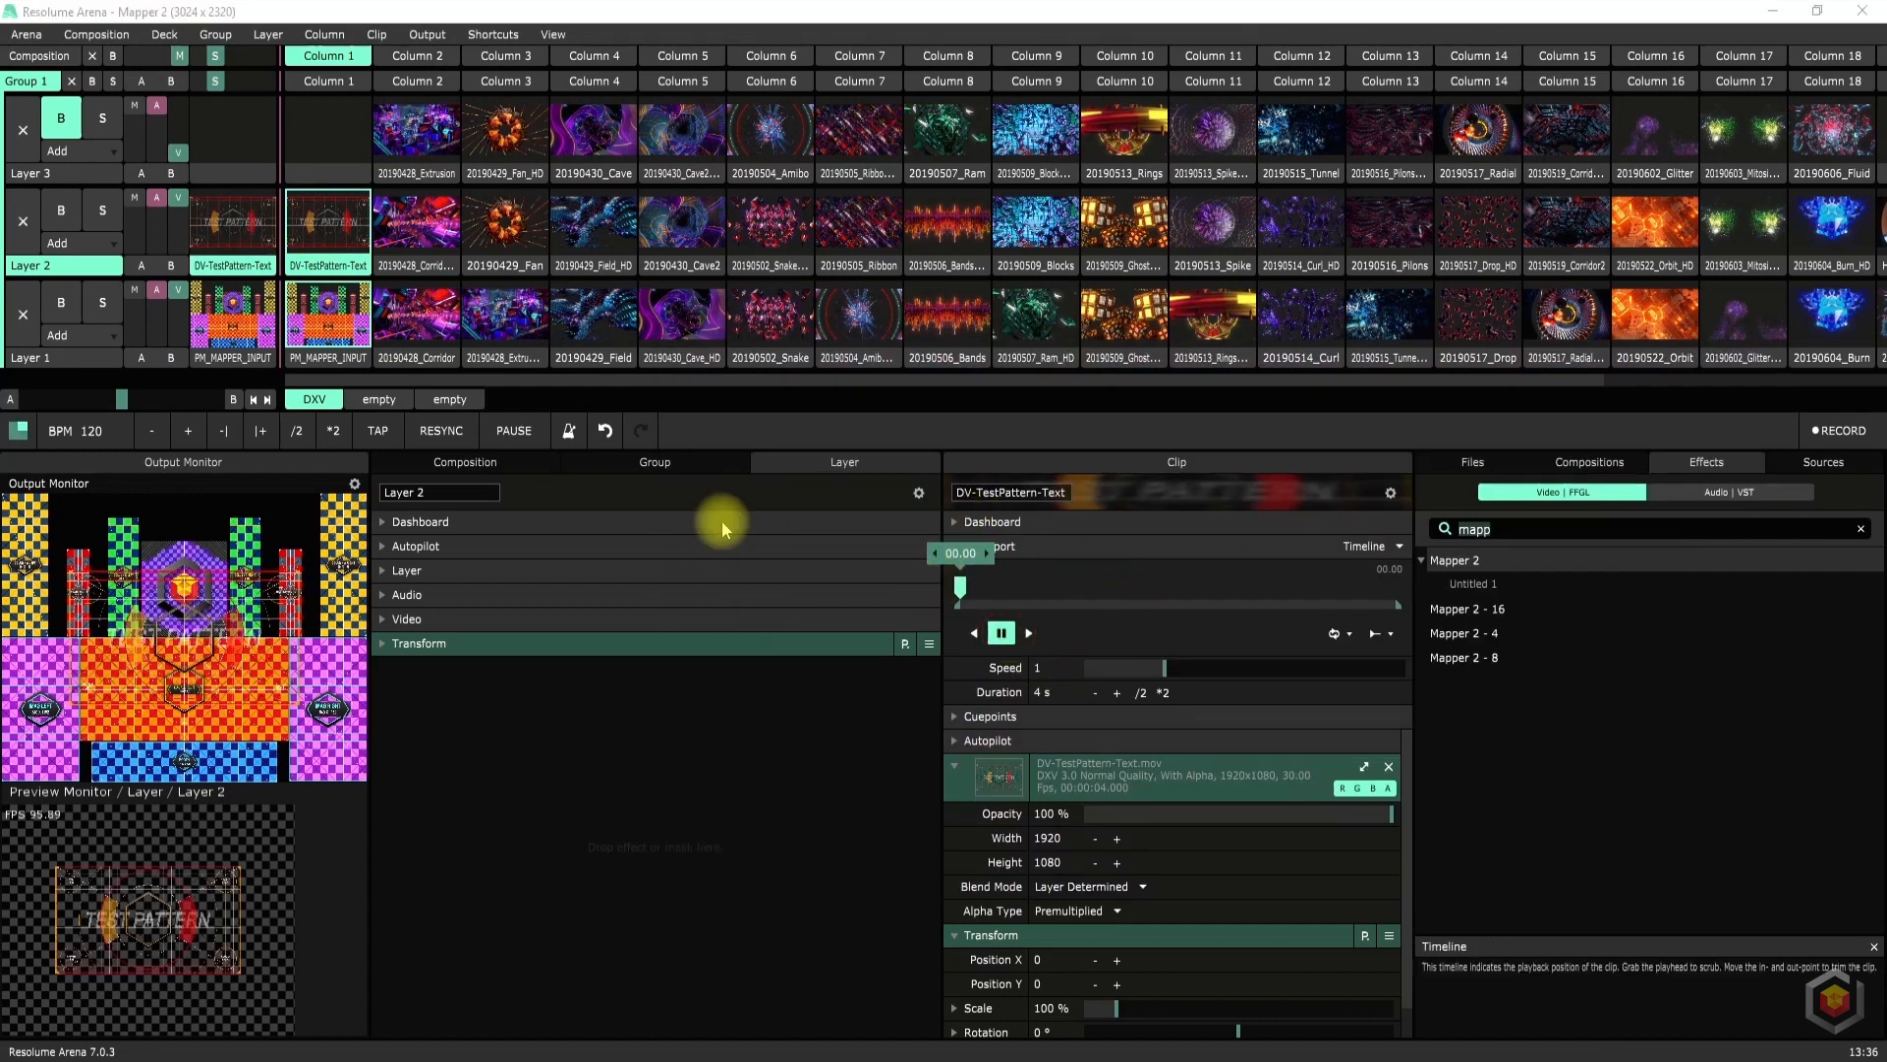
Copy the DV-TestPattern-Text clip from Layer 2, Column 1 into the empty Column 1 slot of Layer 3
right_click(346, 257)
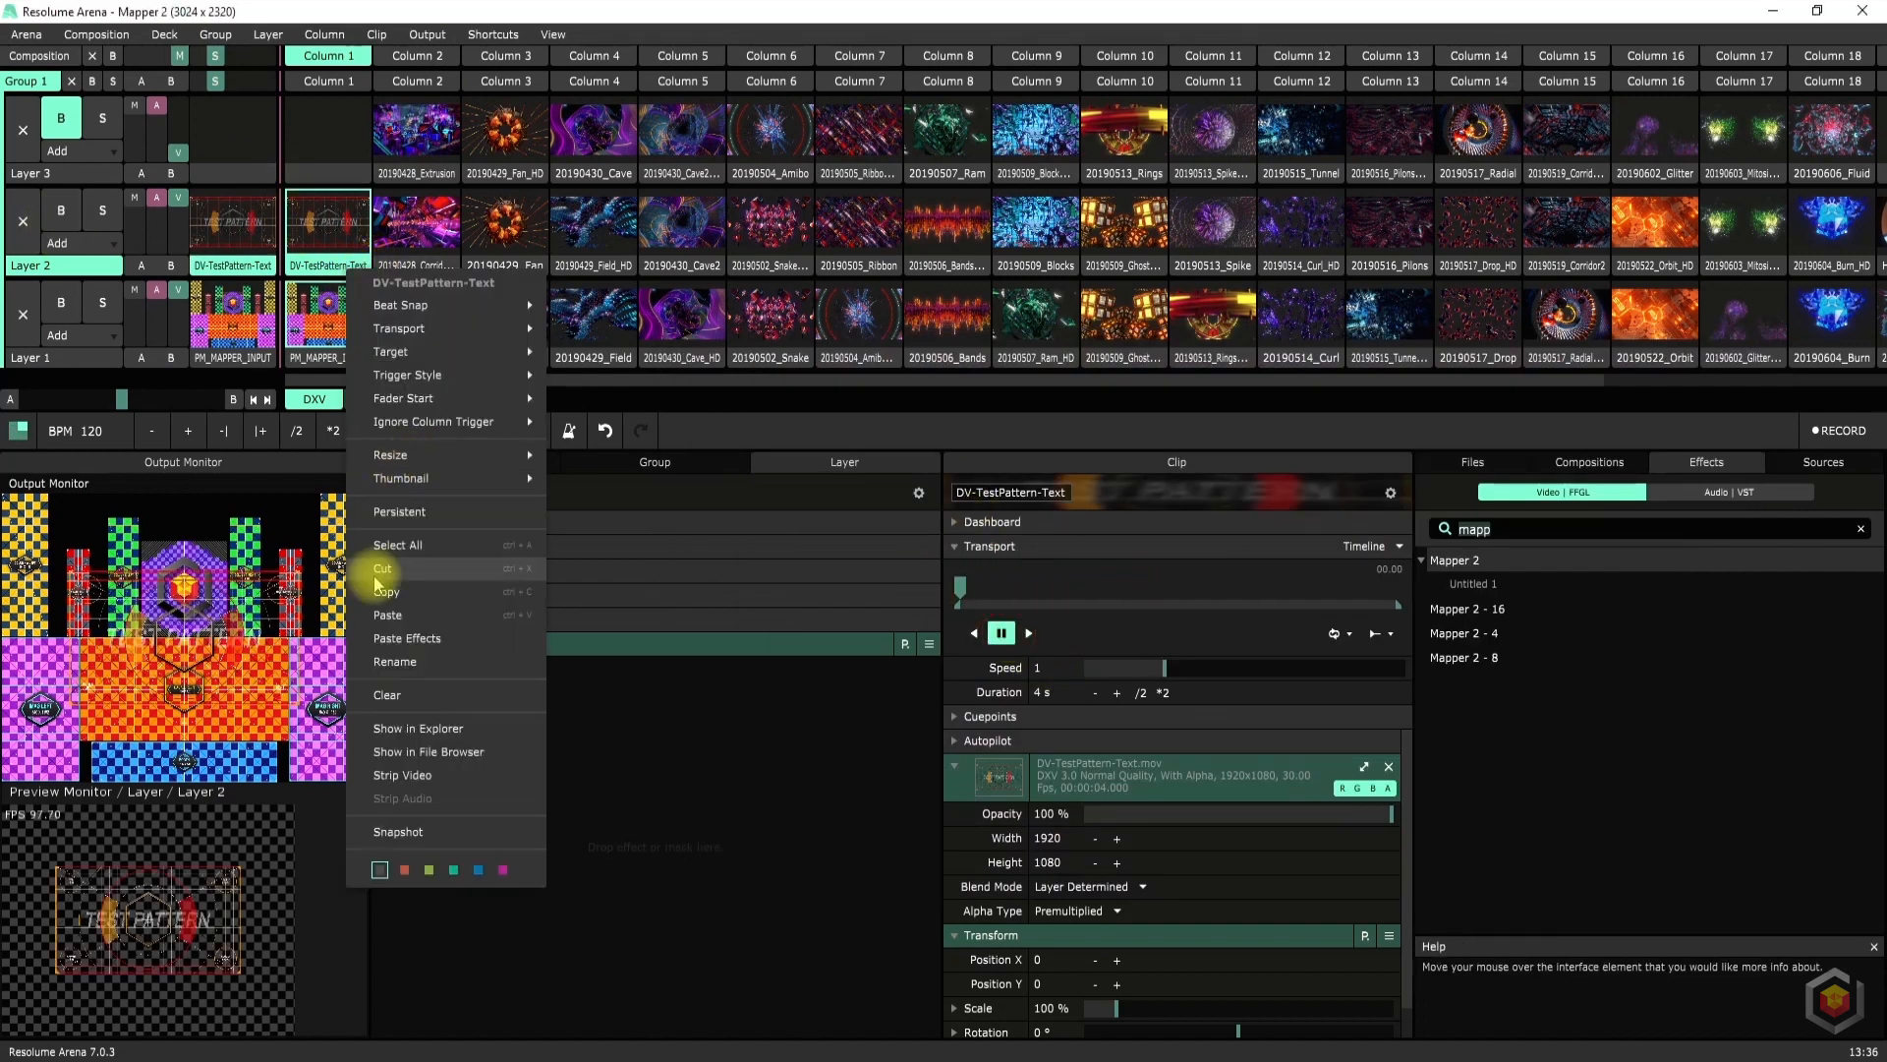
left_click(383, 591)
right_click(324, 175)
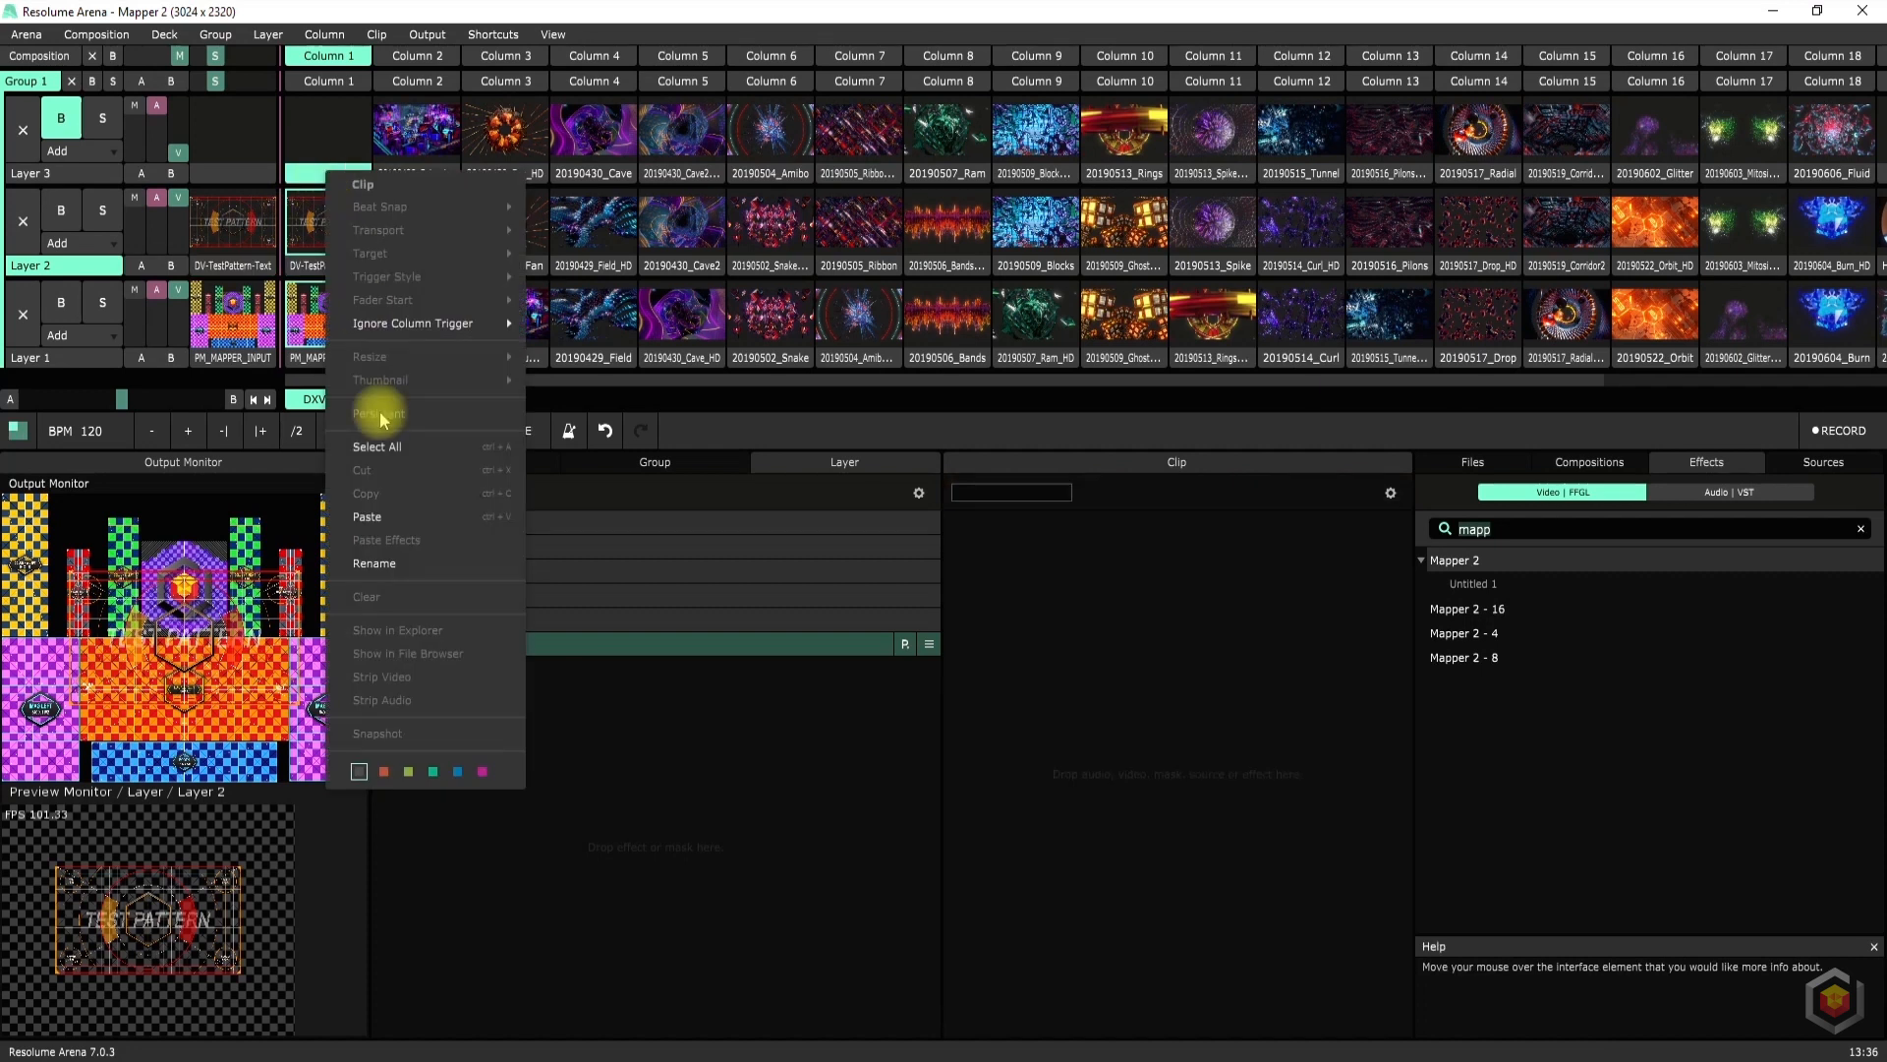
left_click(385, 521)
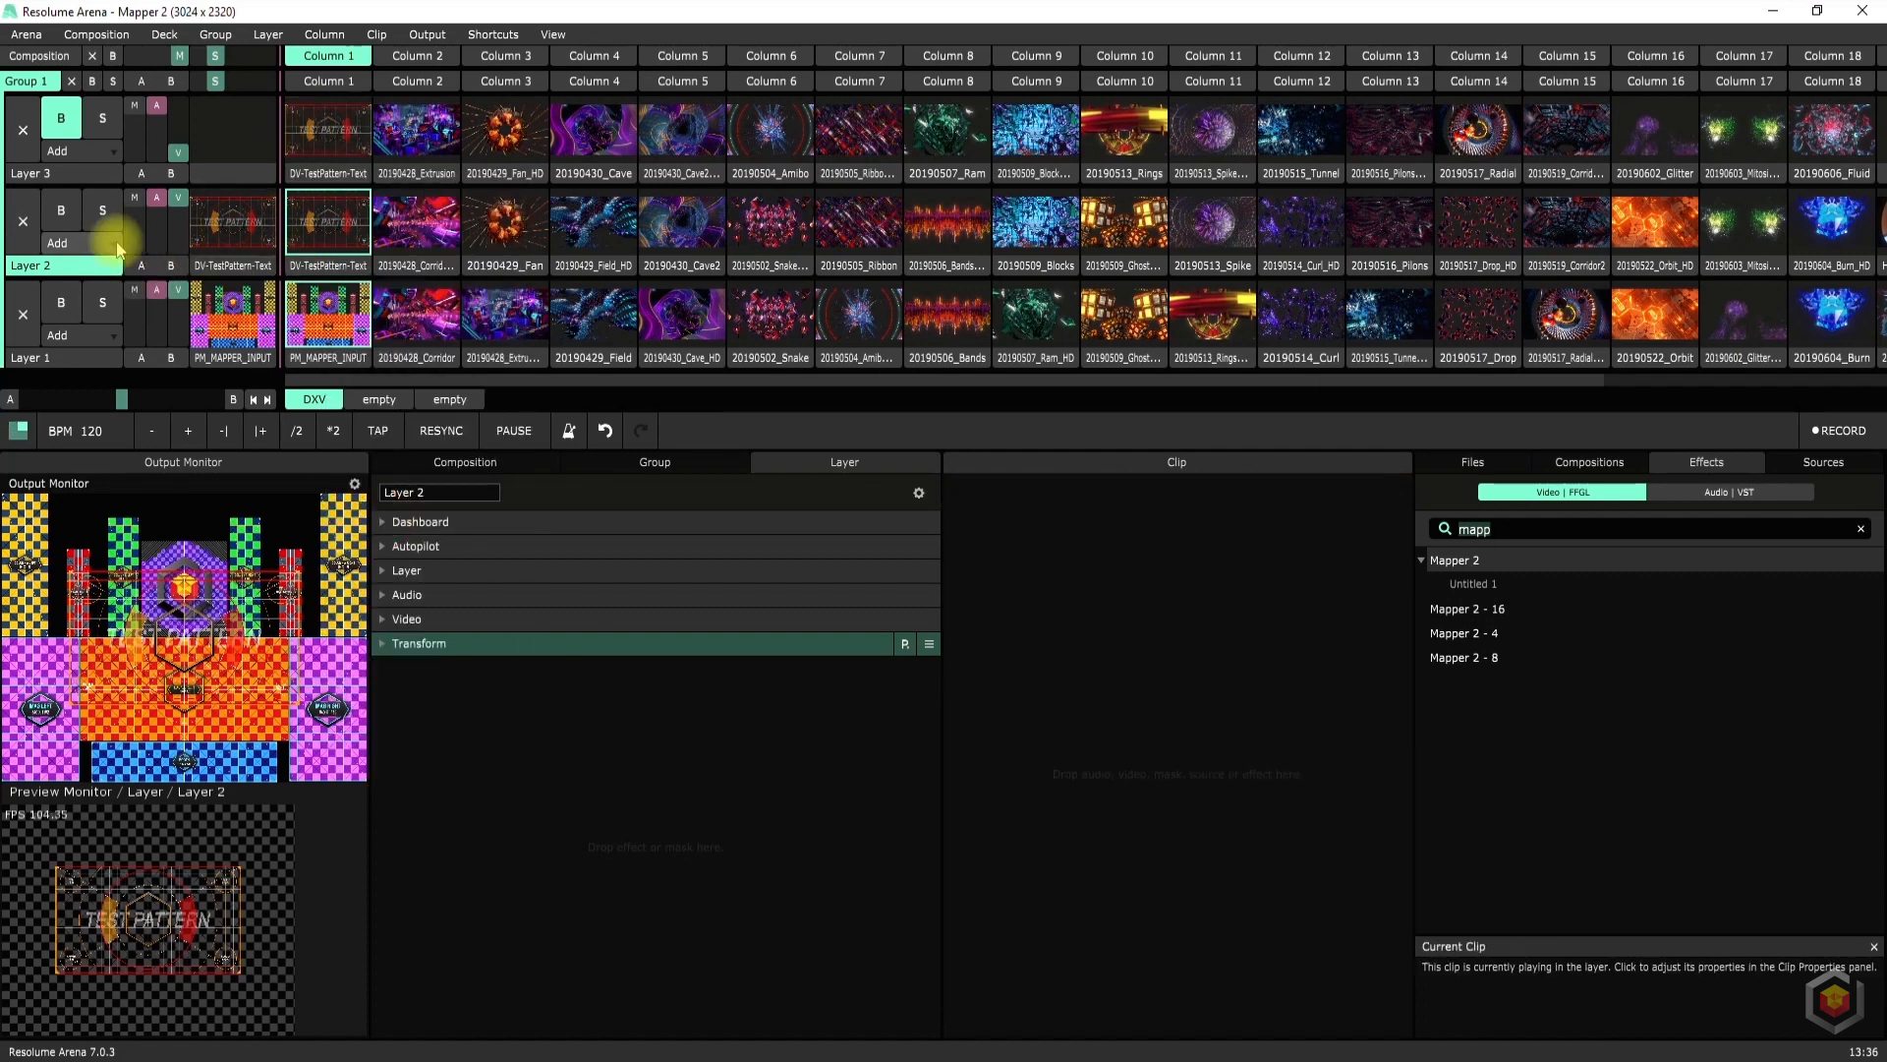
Dim Layer 1 with its master fader and add the Mapper 2 effect to Layer 2
left_click_drag(178, 322, 178, 339)
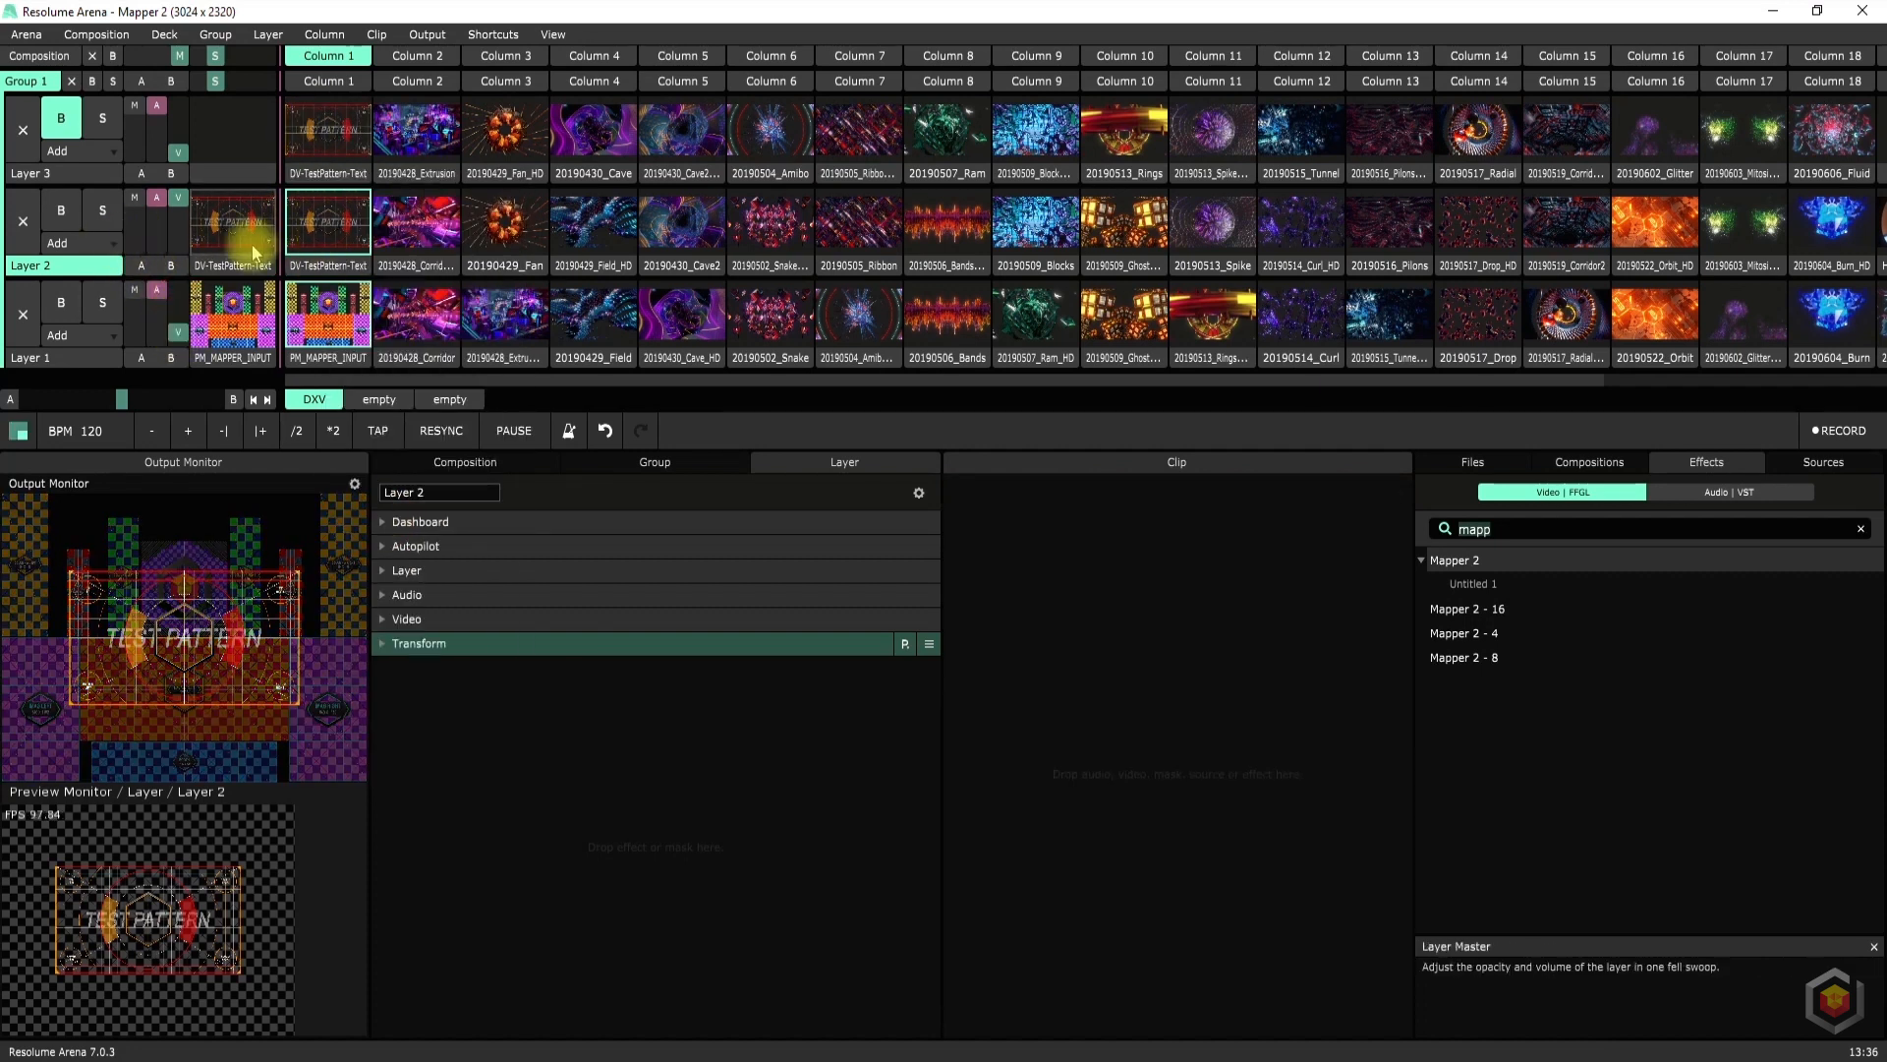
left_click(334, 255)
left_click_drag(1453, 559, 482, 716)
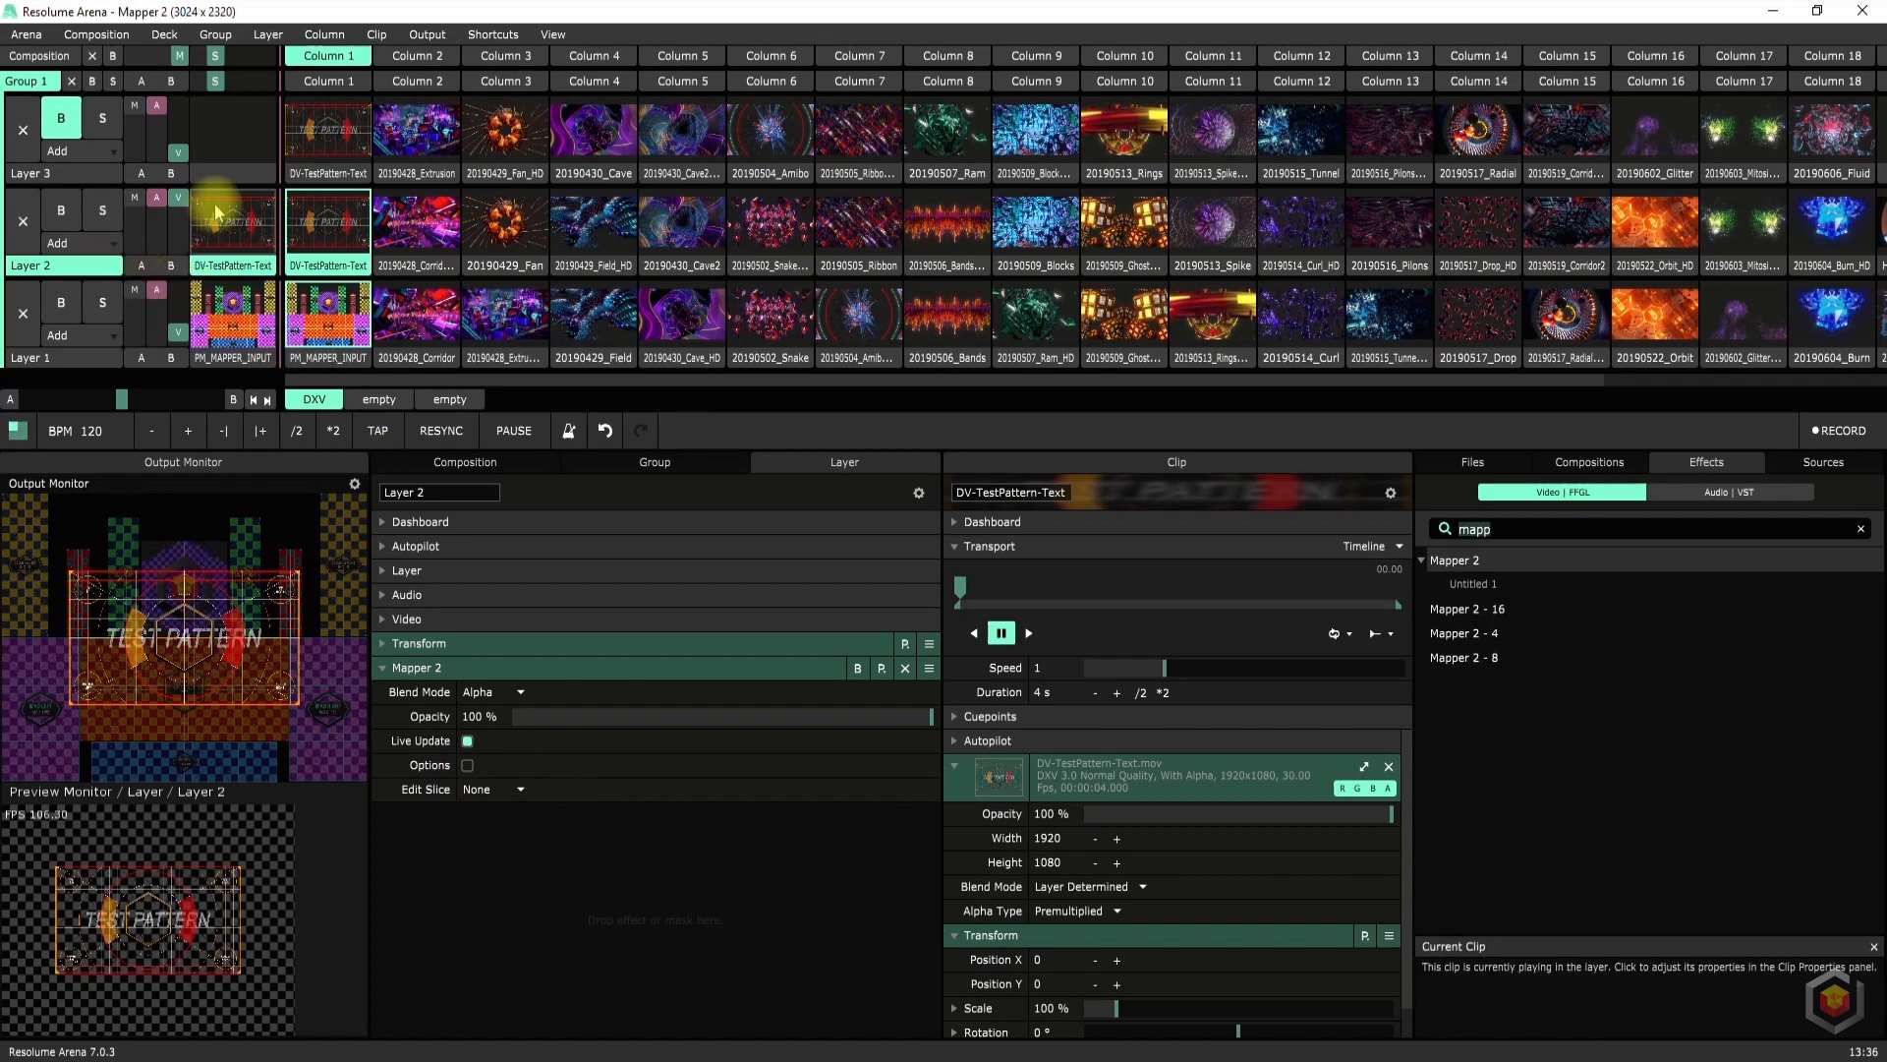
Clear Layer 2, try a second Mapper 2 instance on it, and remove that second instance
left_click(27, 223)
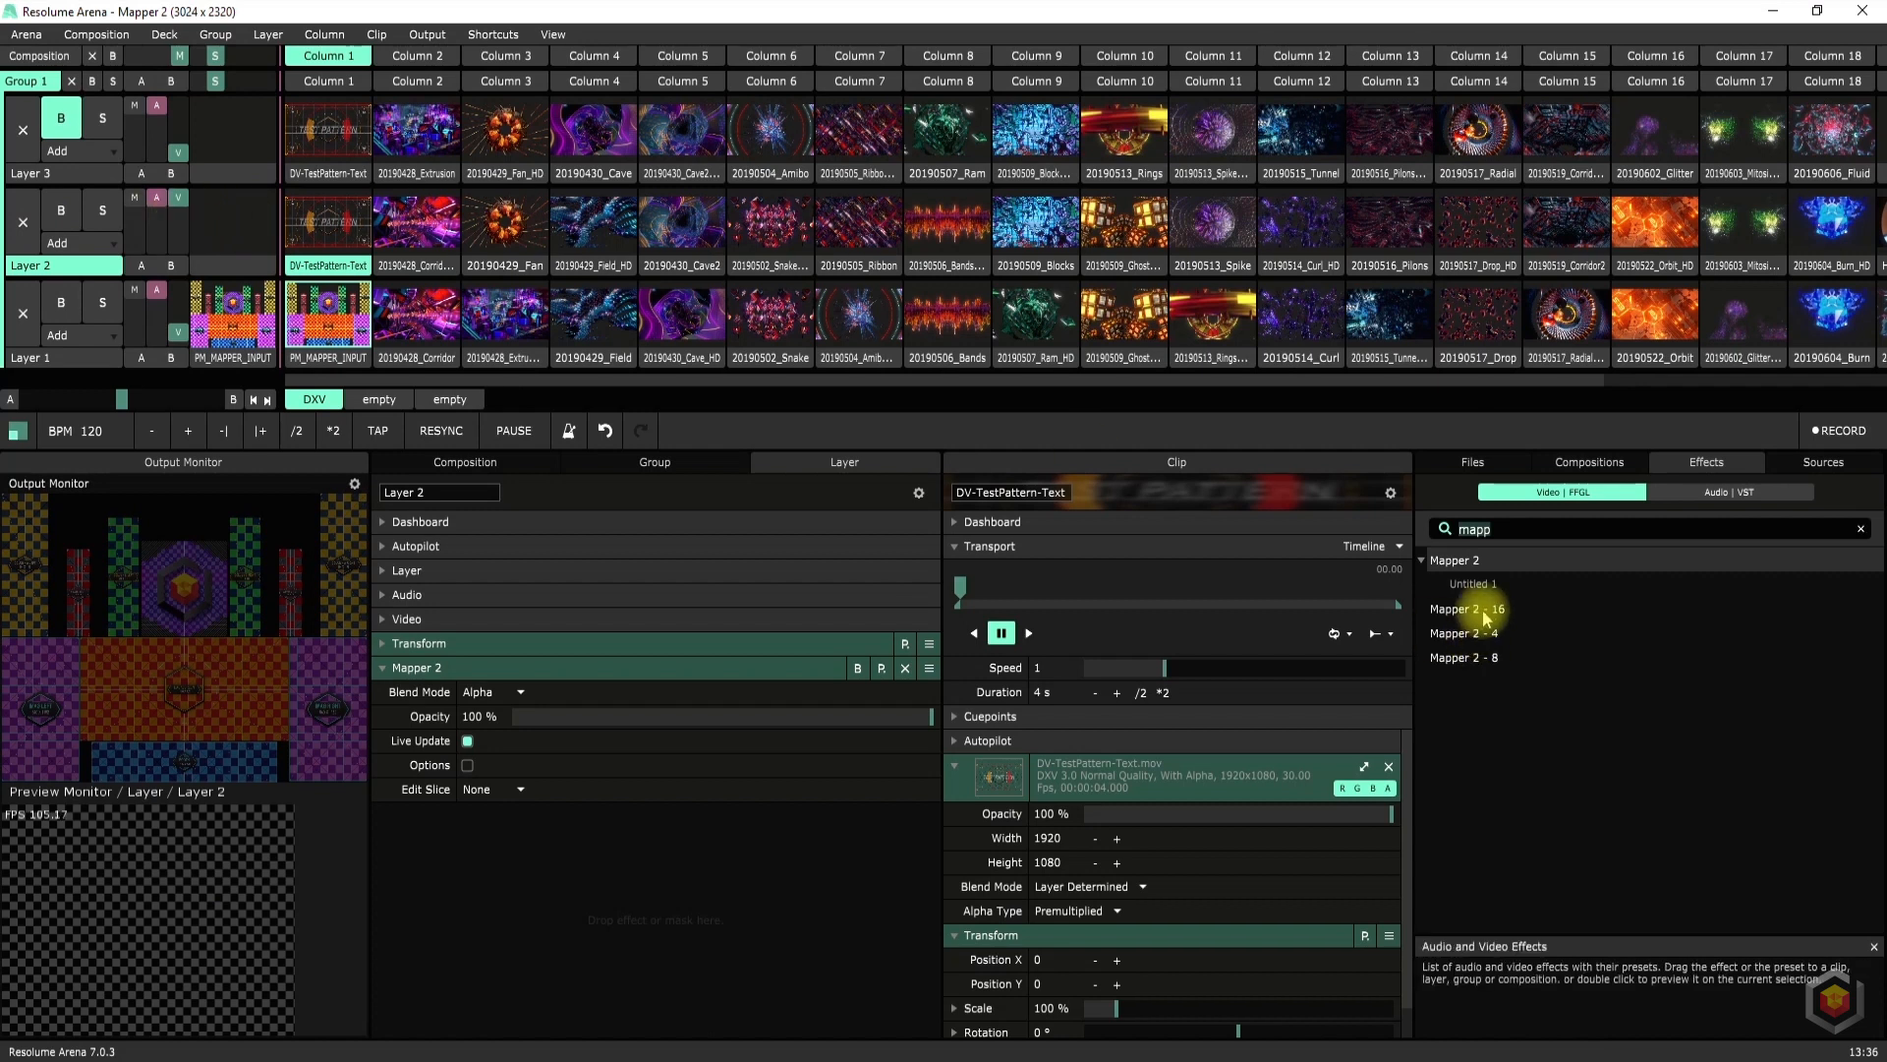
left_click_drag(1465, 565, 511, 826)
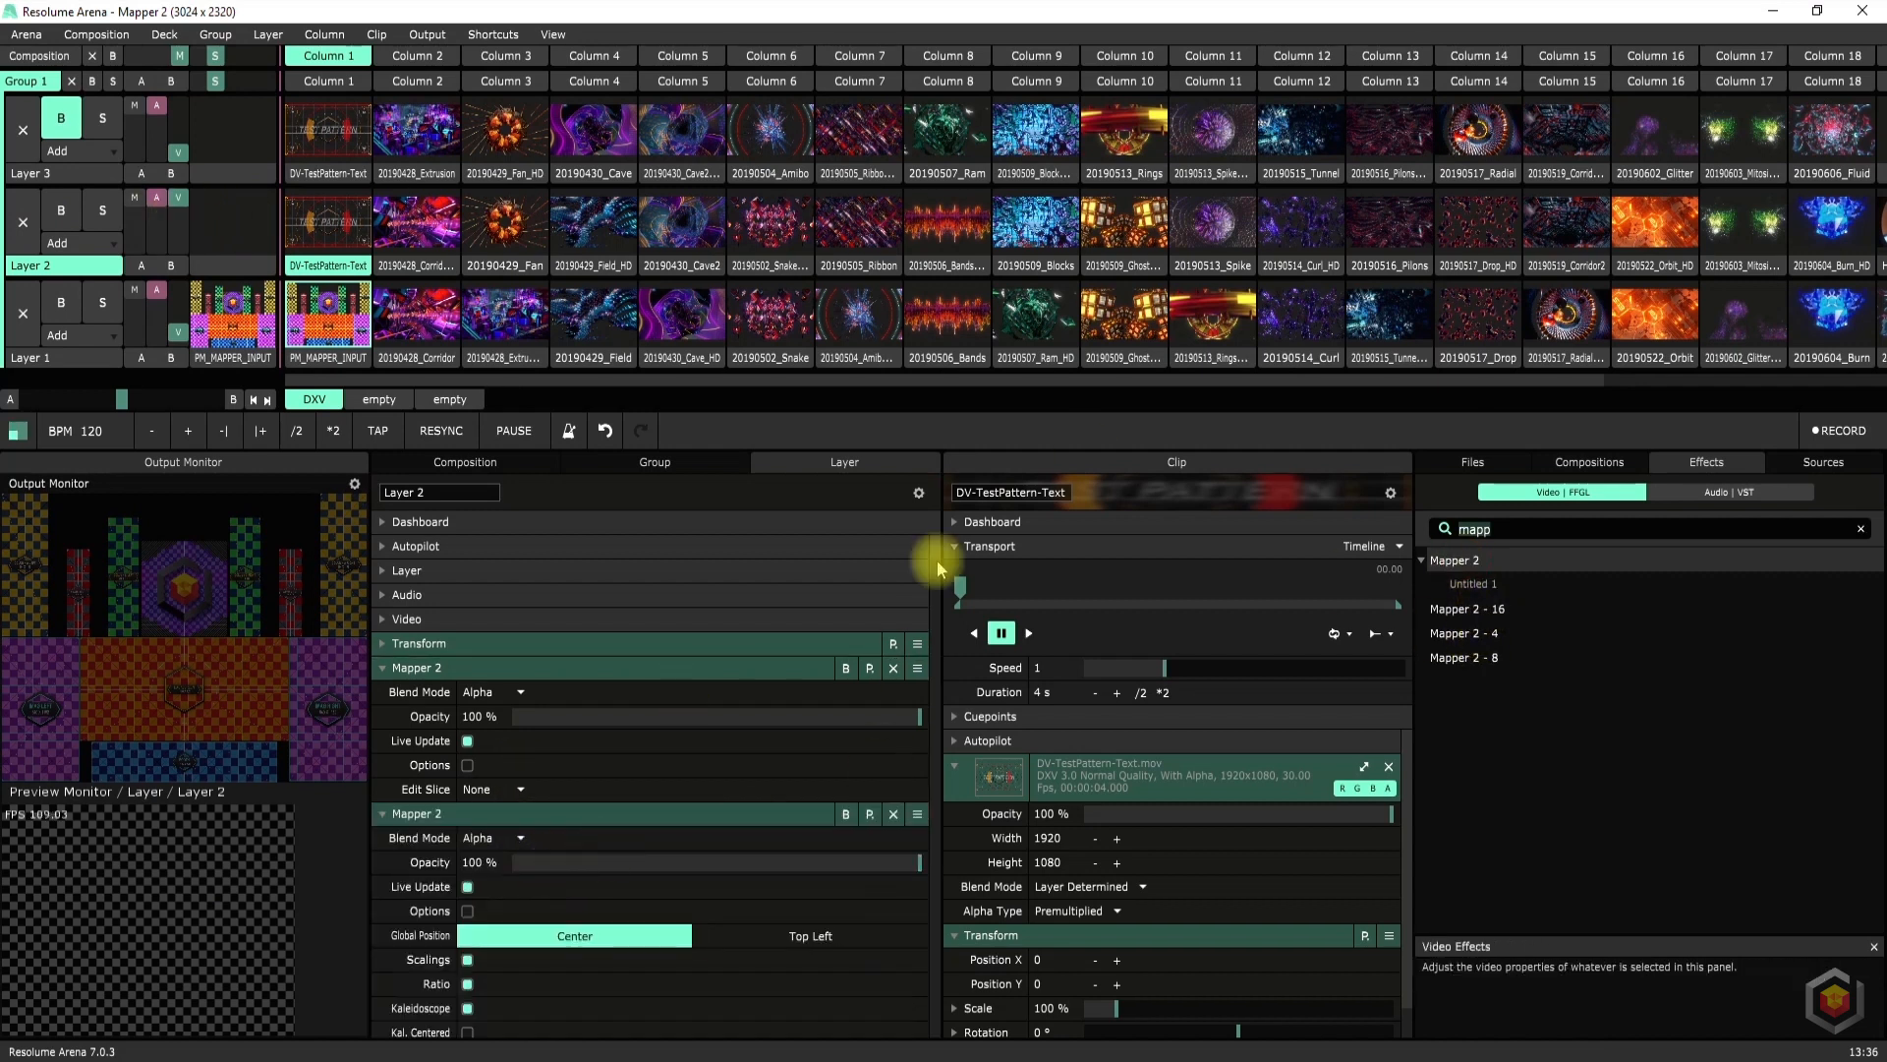
mouse_move(936, 544)
left_mouse_down()
mouse_move(942, 1002)
mouse_move(947, 525)
left_mouse_up()
left_click(893, 813)
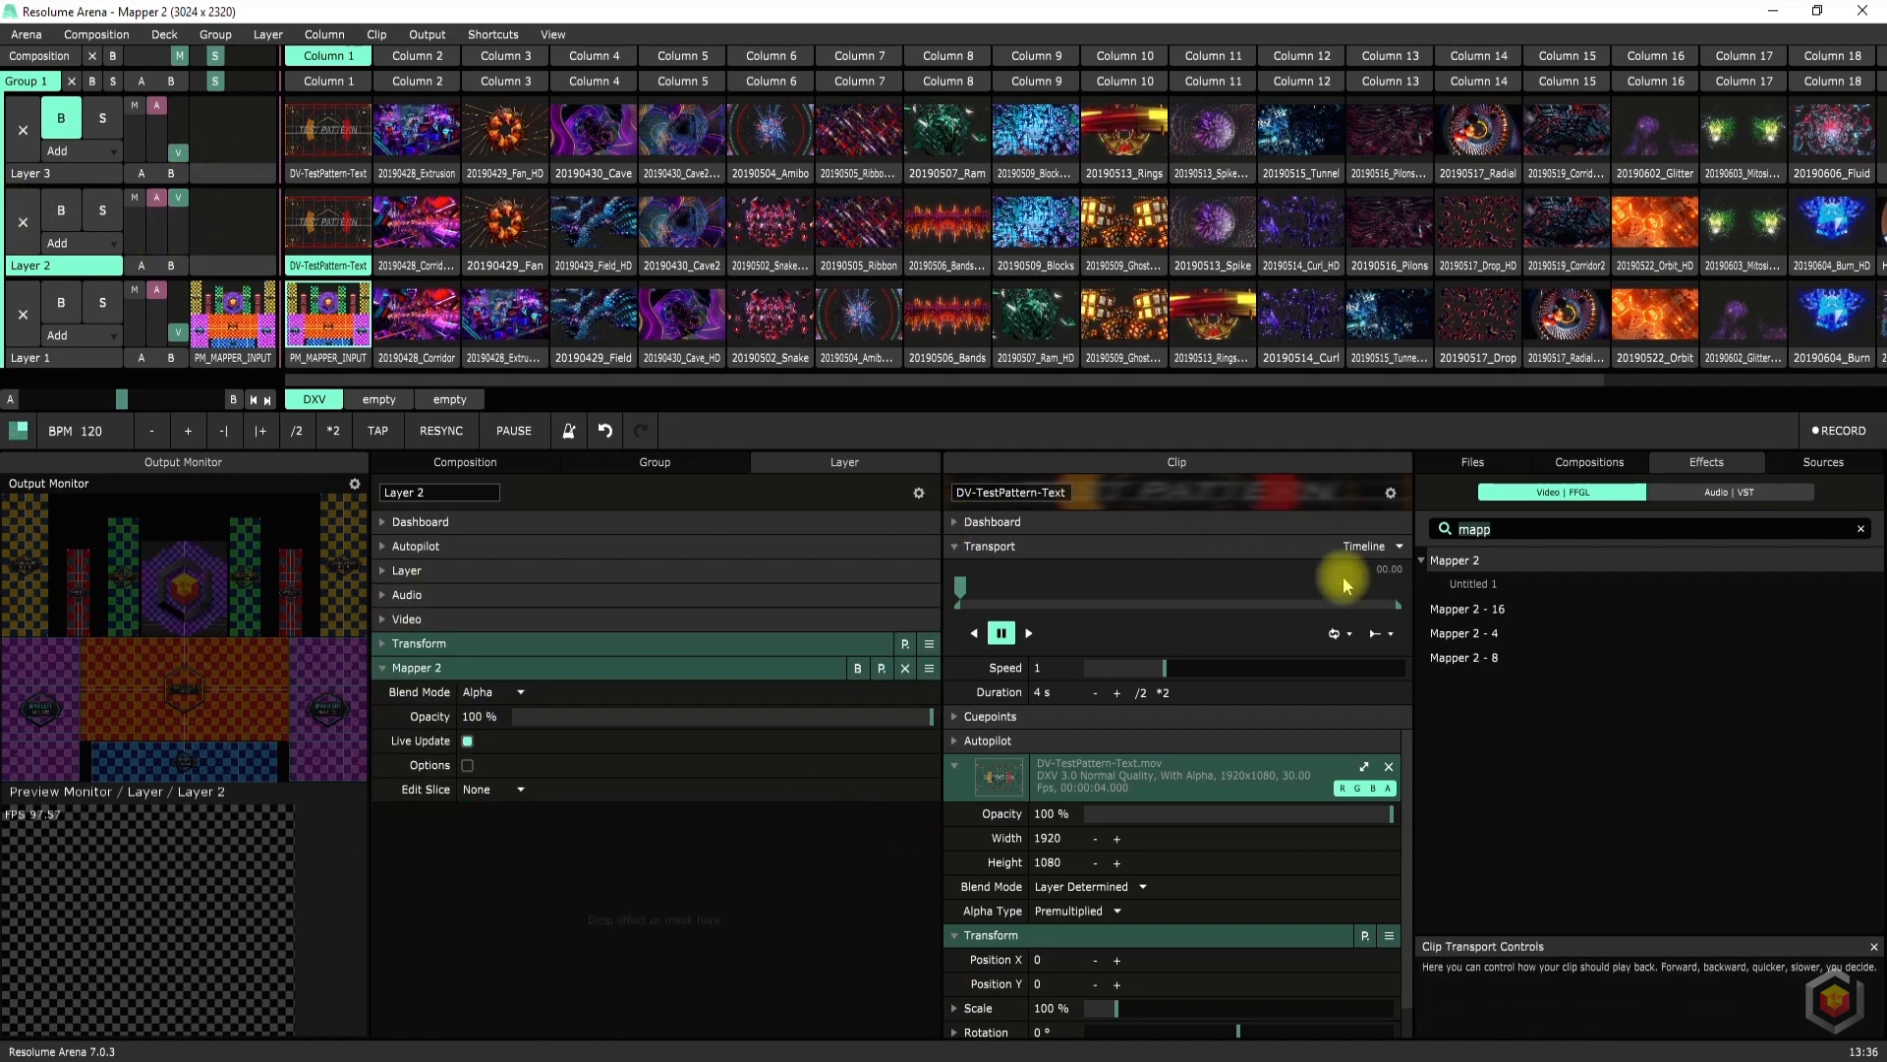
Add a second Mapper 2 to Layer 2 again, look through its parameters, remove it, and retrigger the DV-TestPattern-Text clip
left_click_drag(1454, 555, 842, 845)
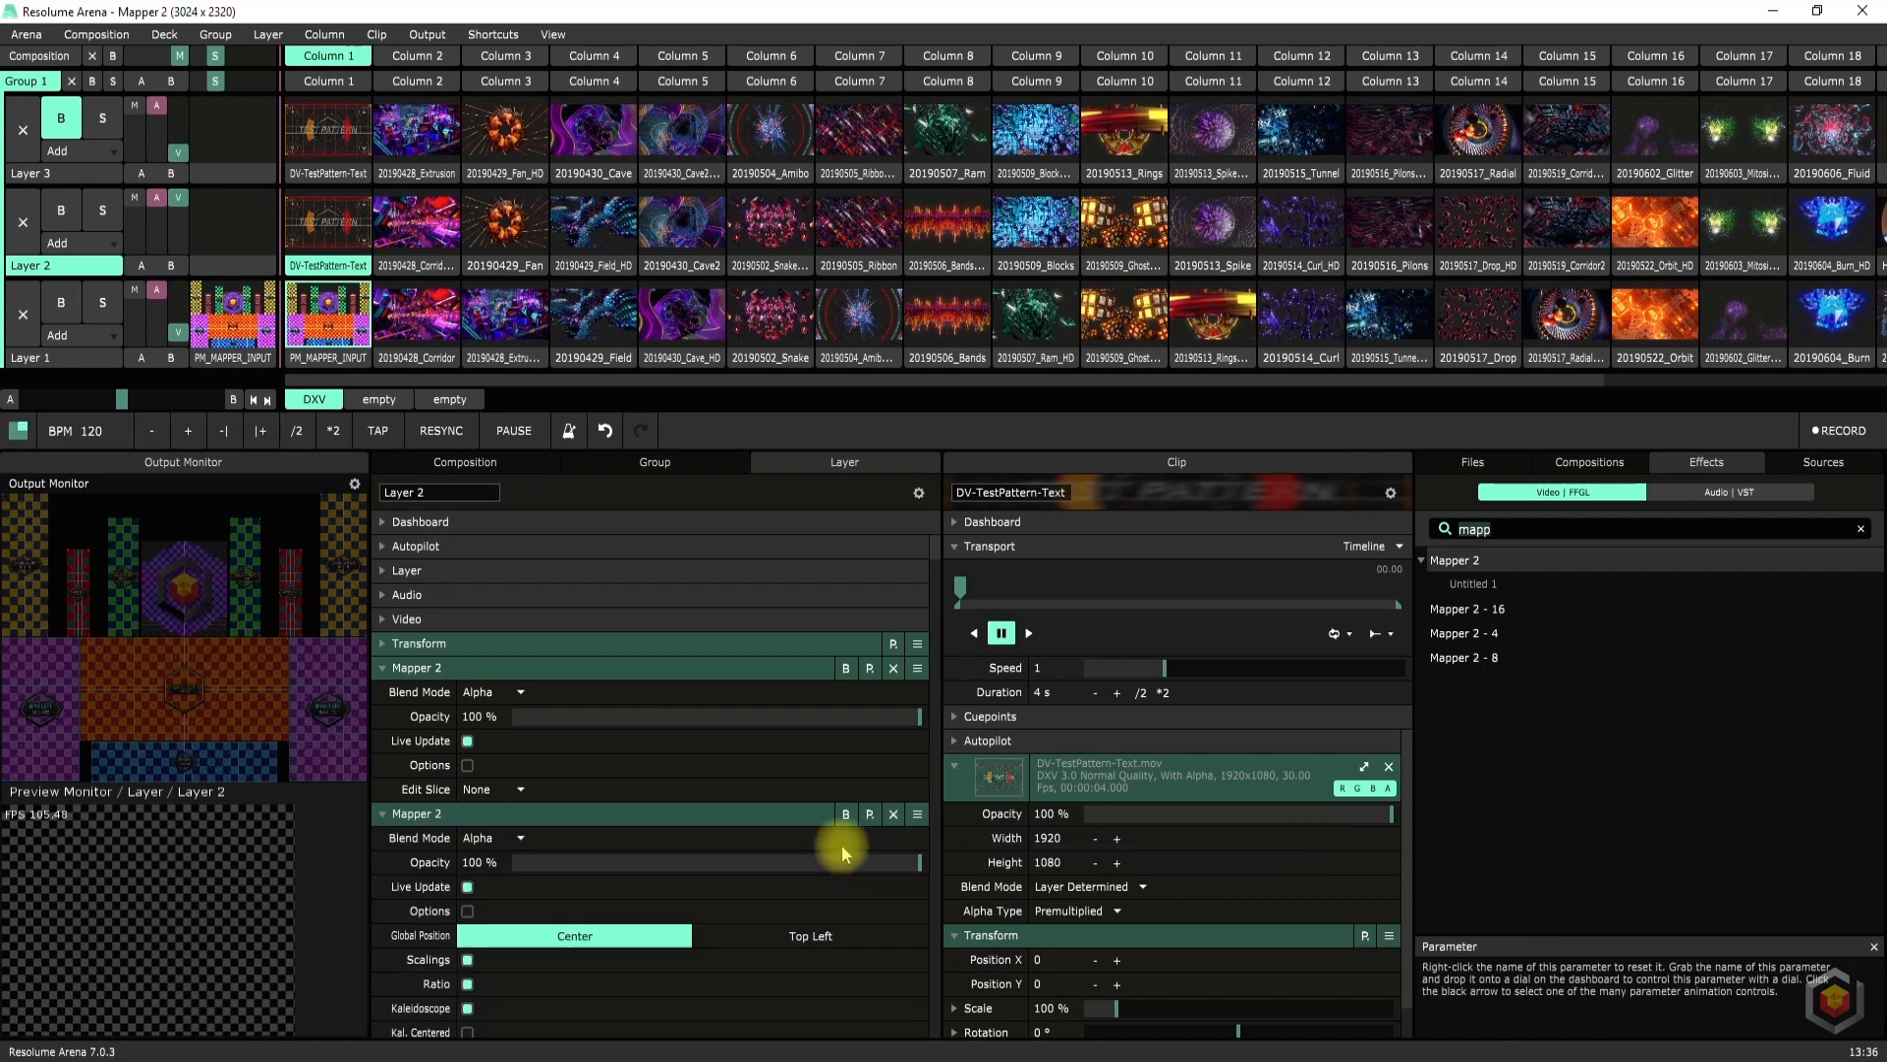
scroll(548, 845, "down", 3)
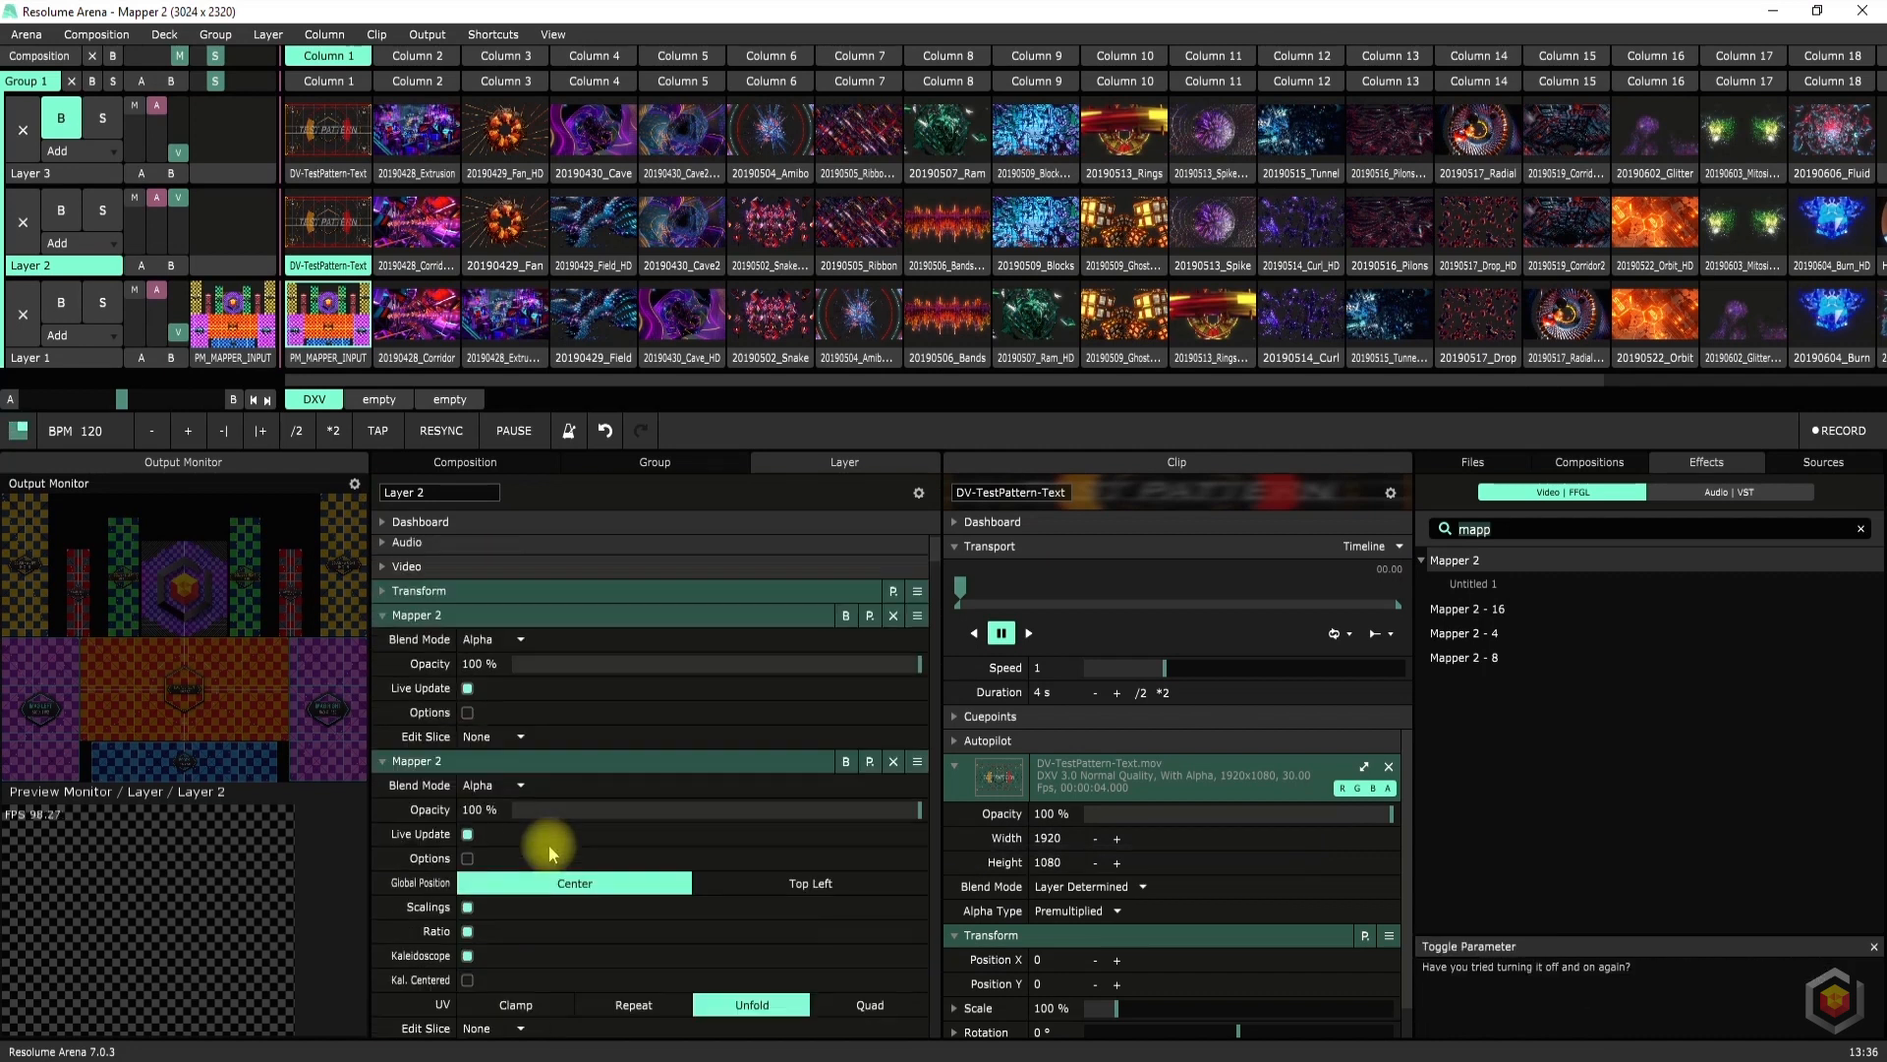
scroll(549, 846, "down", 5)
scroll(574, 837, "up", 7)
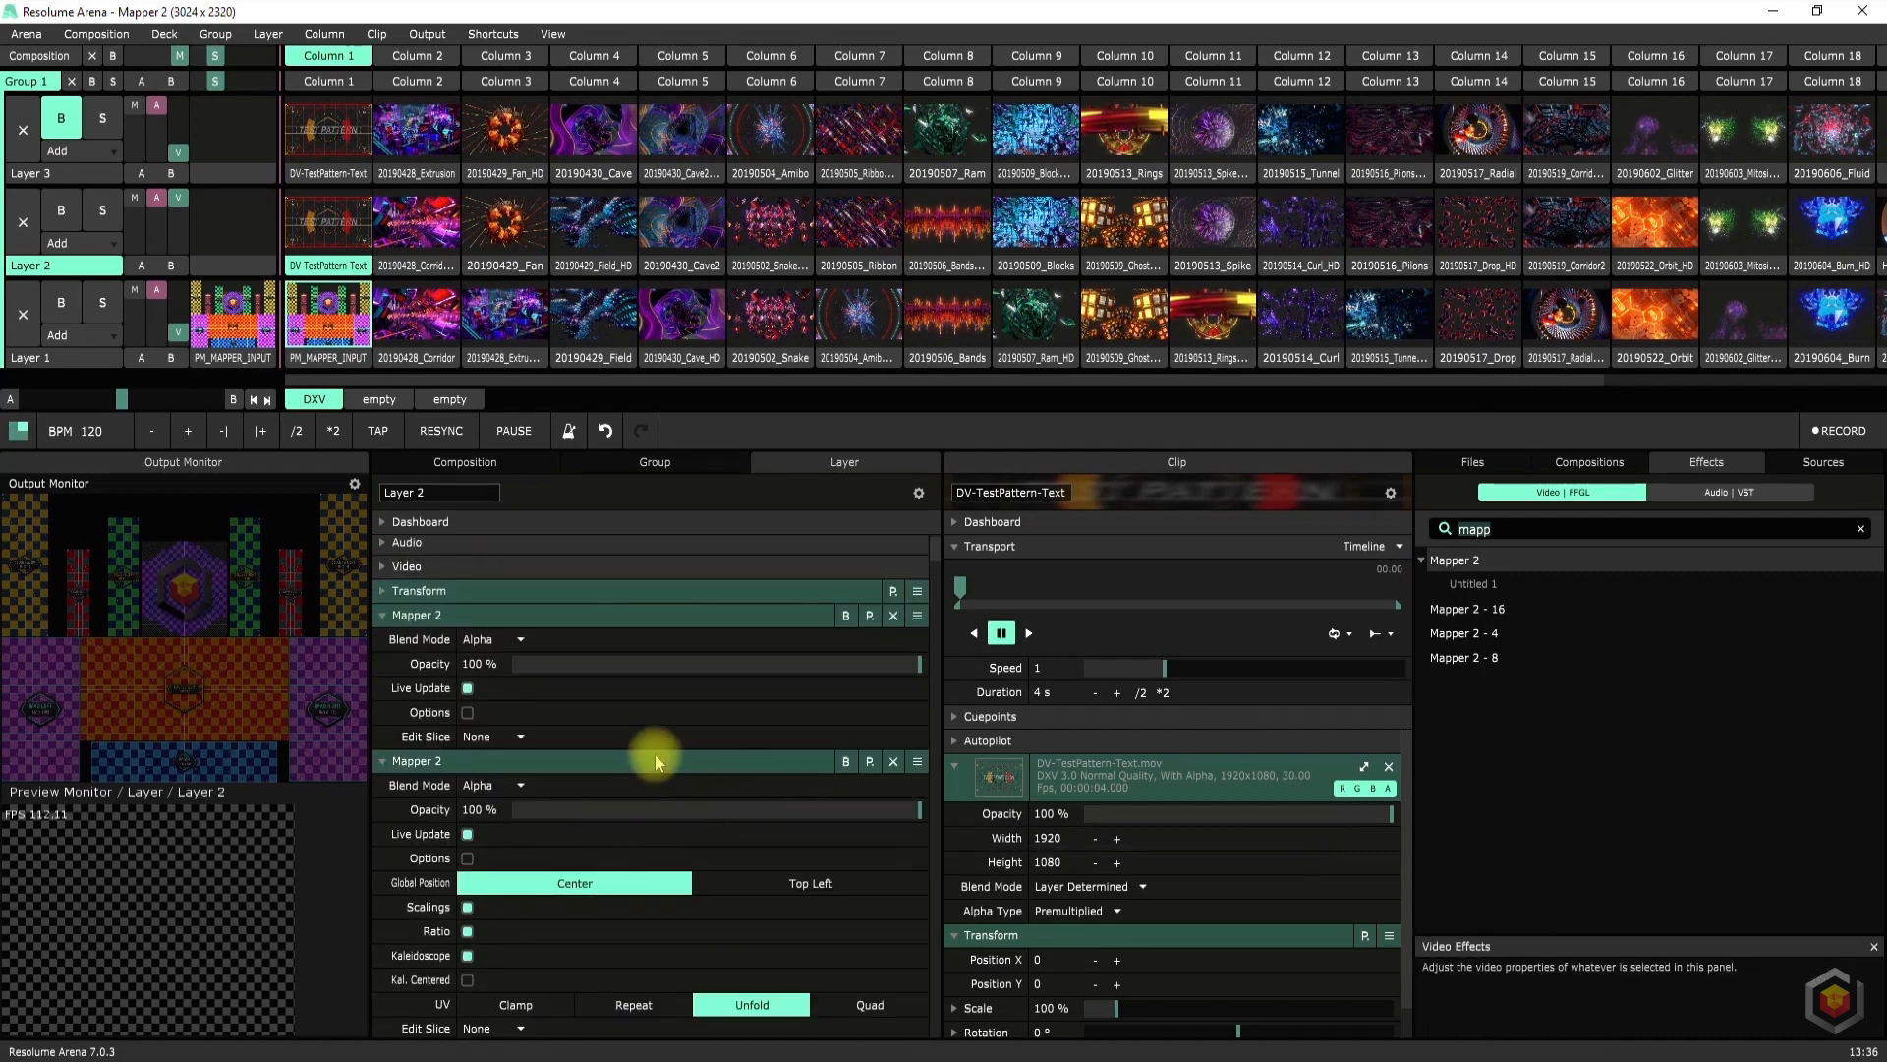
left_click(891, 760)
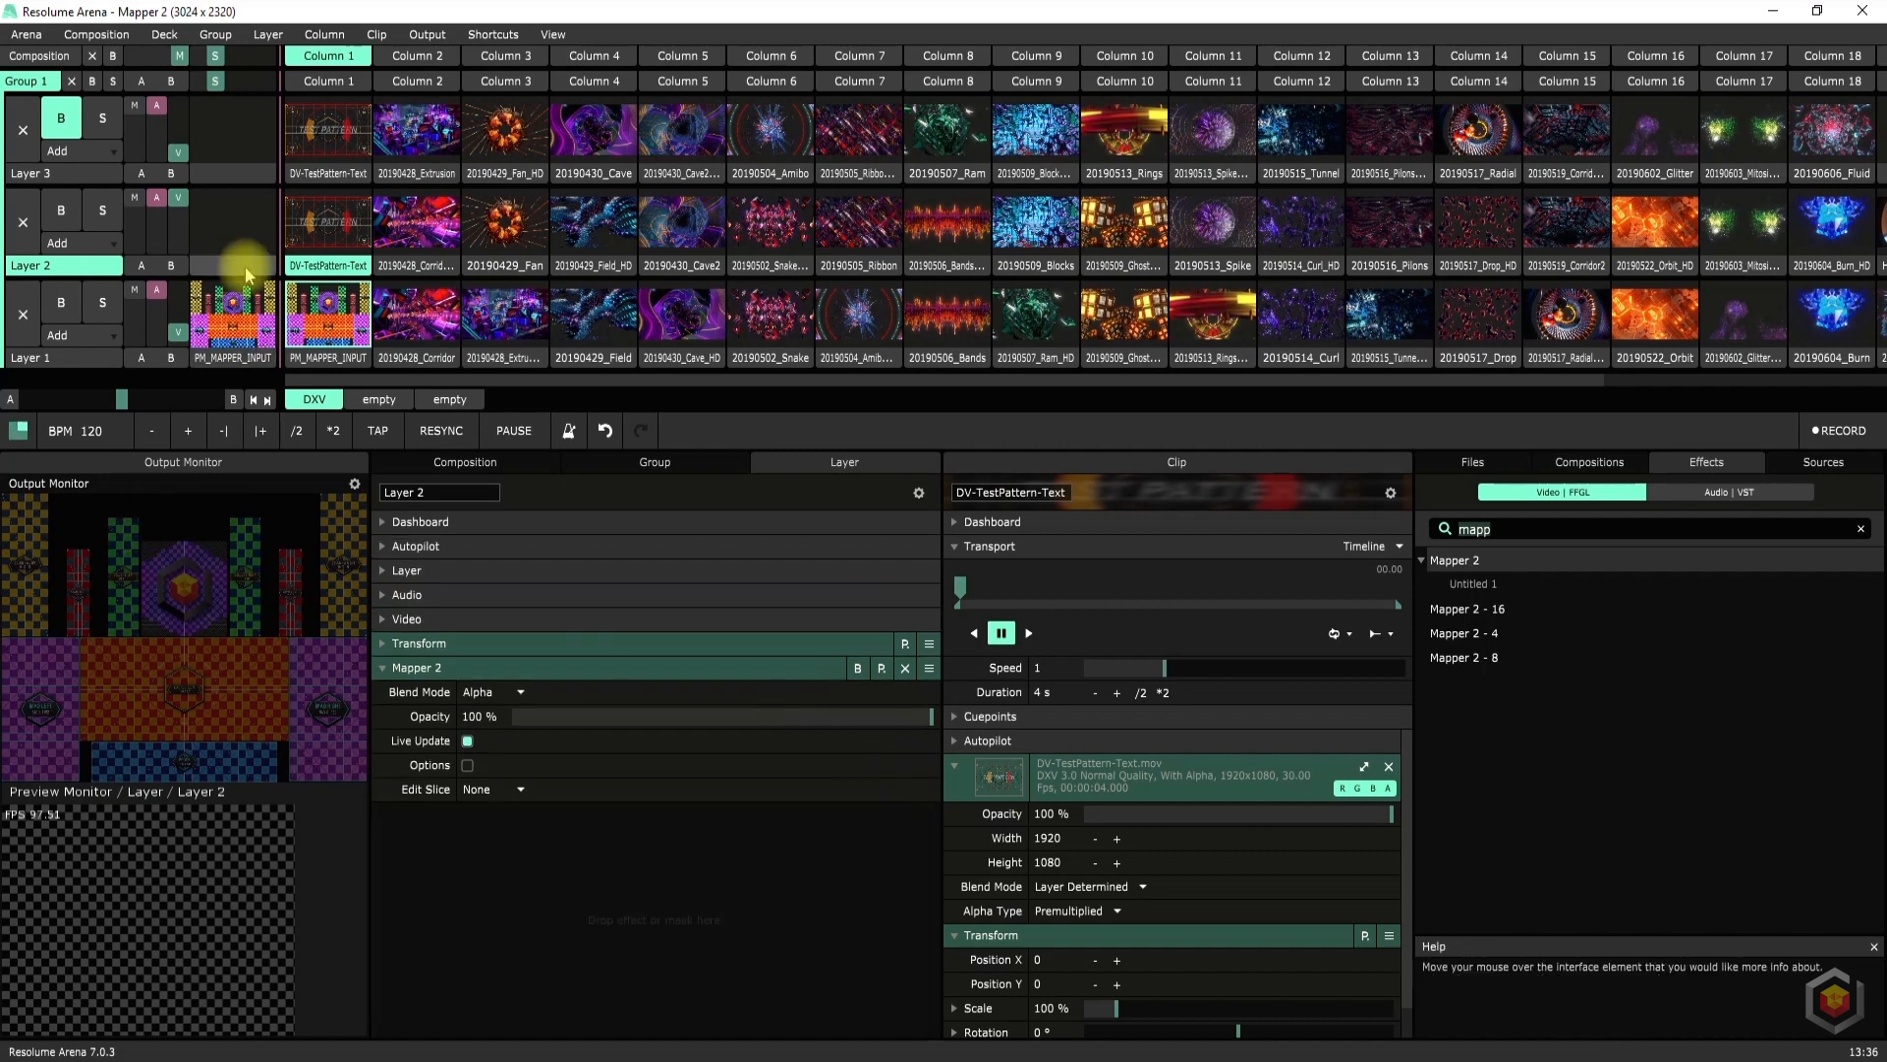
left_click(328, 240)
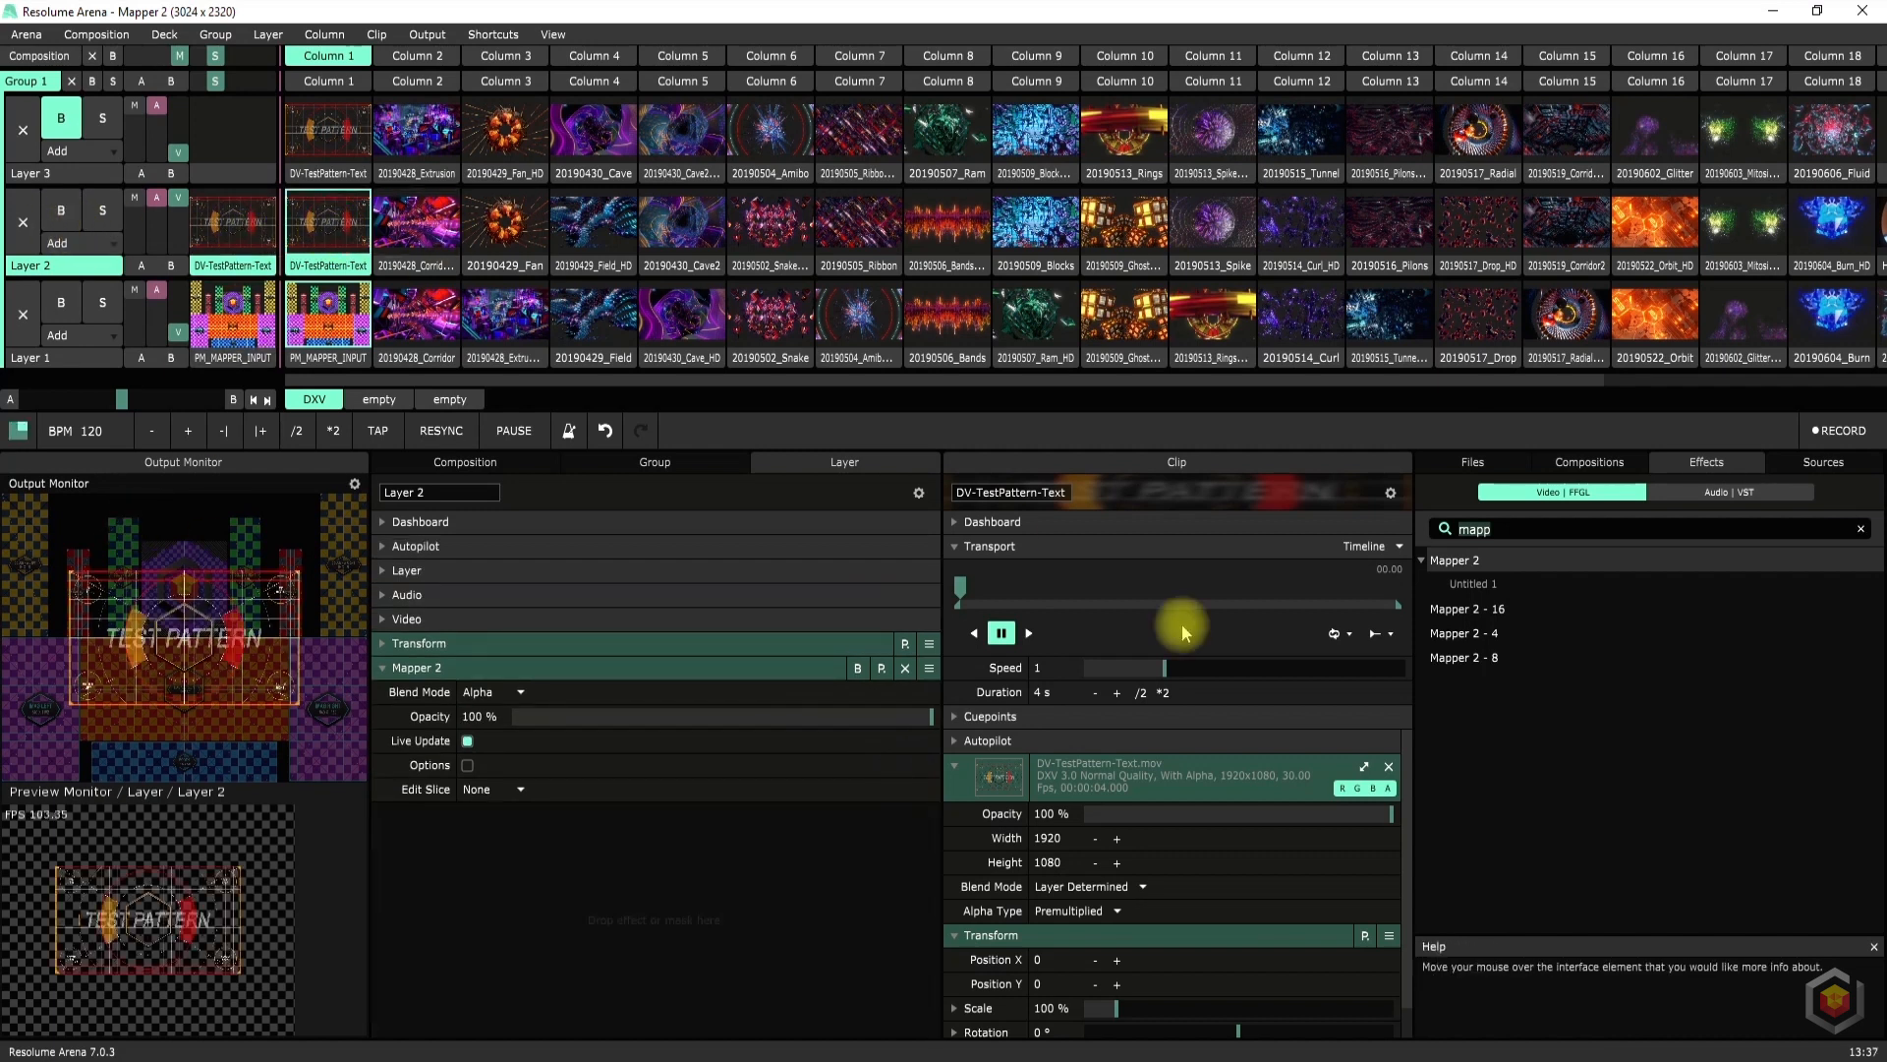
Choose Slice 1 for editing in Layer 2's Mapper 2 effect and toggle the slice's Enable option off and on
left_click_drag(1444, 556, 1597, 786)
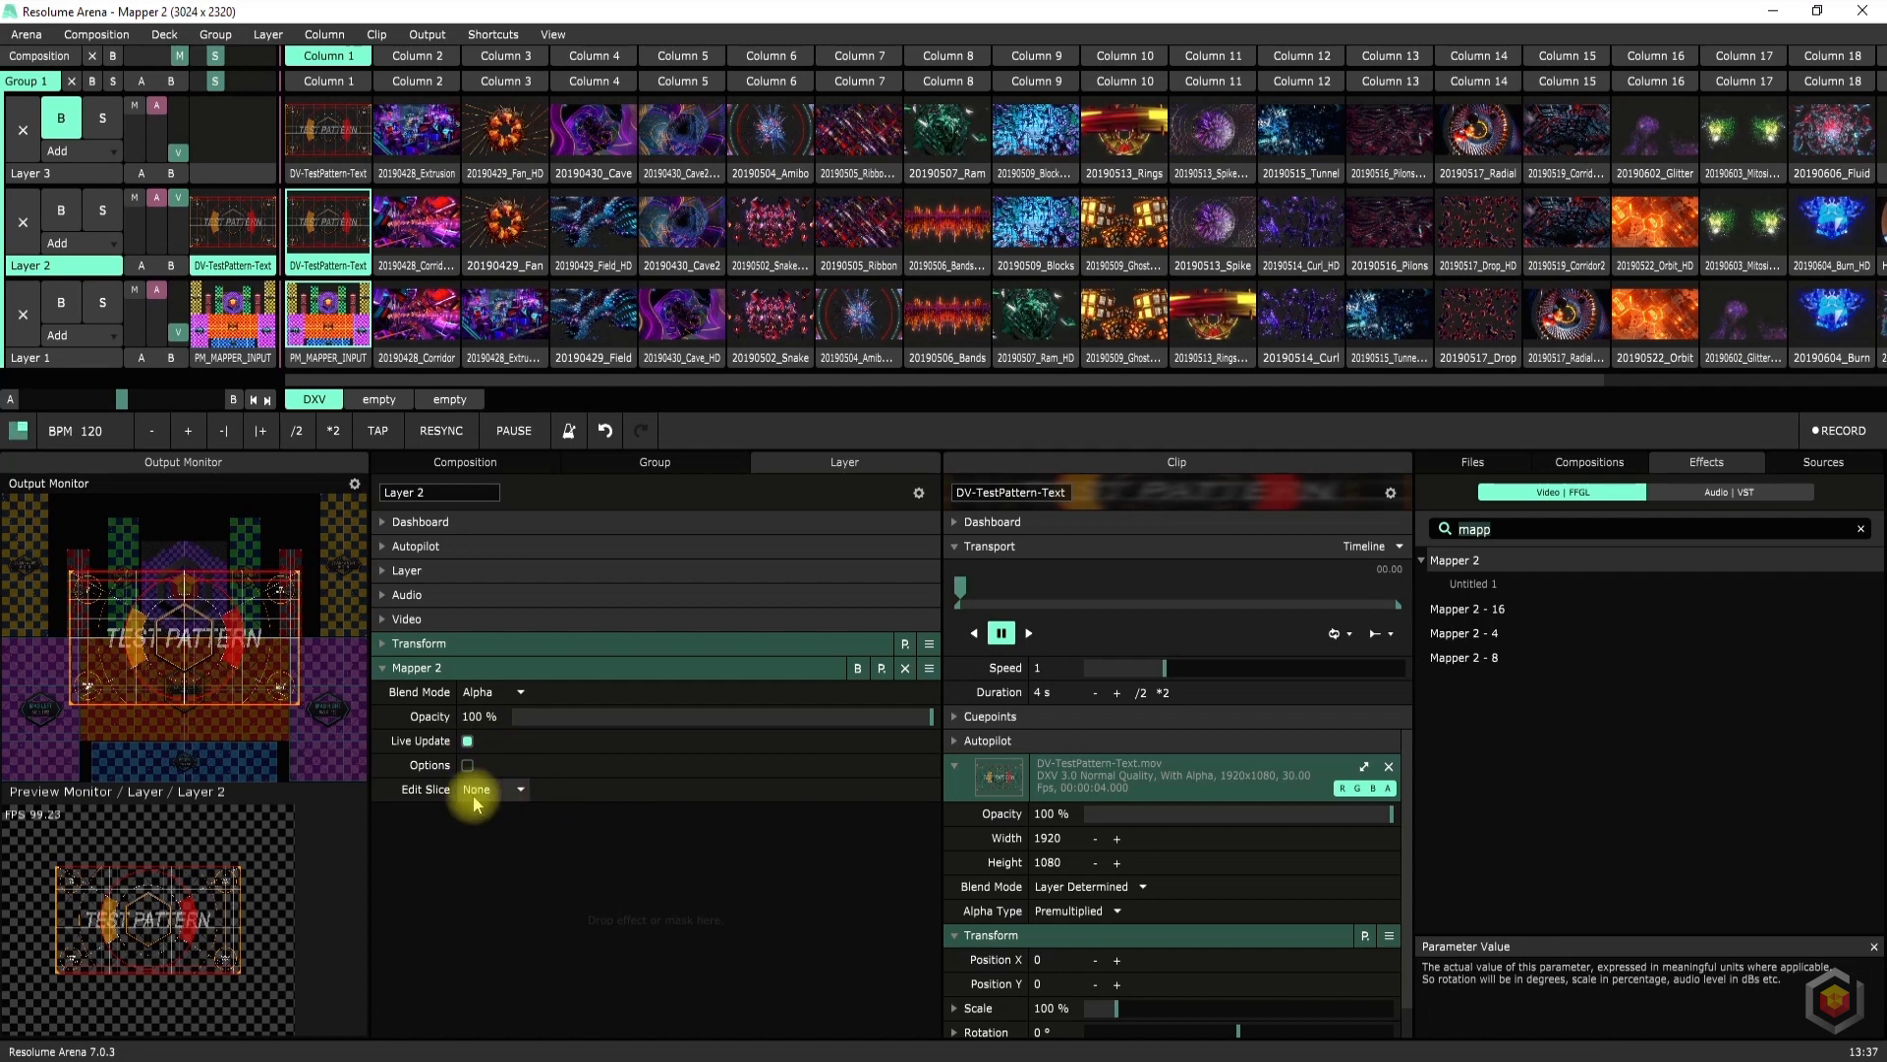
left_click(503, 789)
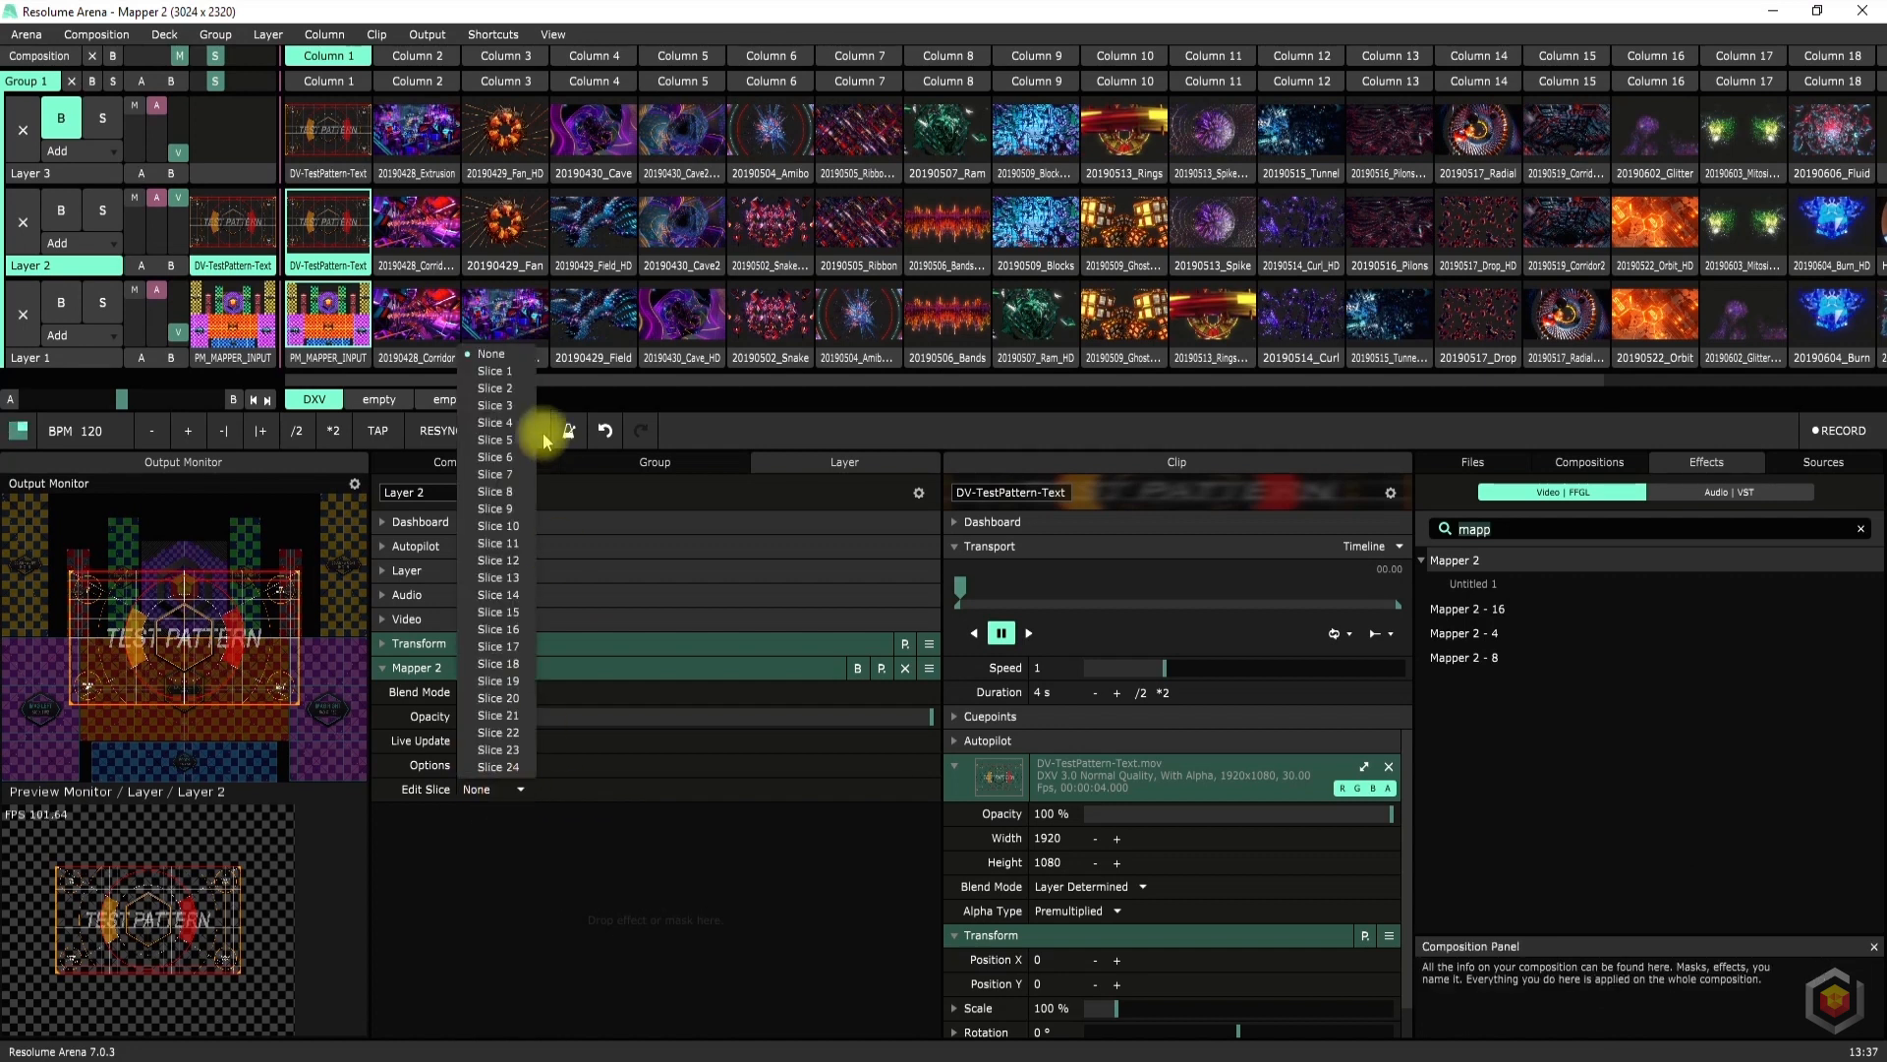
left_click(511, 379)
left_click(468, 815)
left_click(468, 814)
left_click(467, 816)
left_click(467, 816)
Disable Slice 1, show and hide Mapper 2's additional options, and enable the slice again
scroll(453, 824, "down", 3)
scroll(450, 822, "up", 3)
scroll(462, 806, "down", 5)
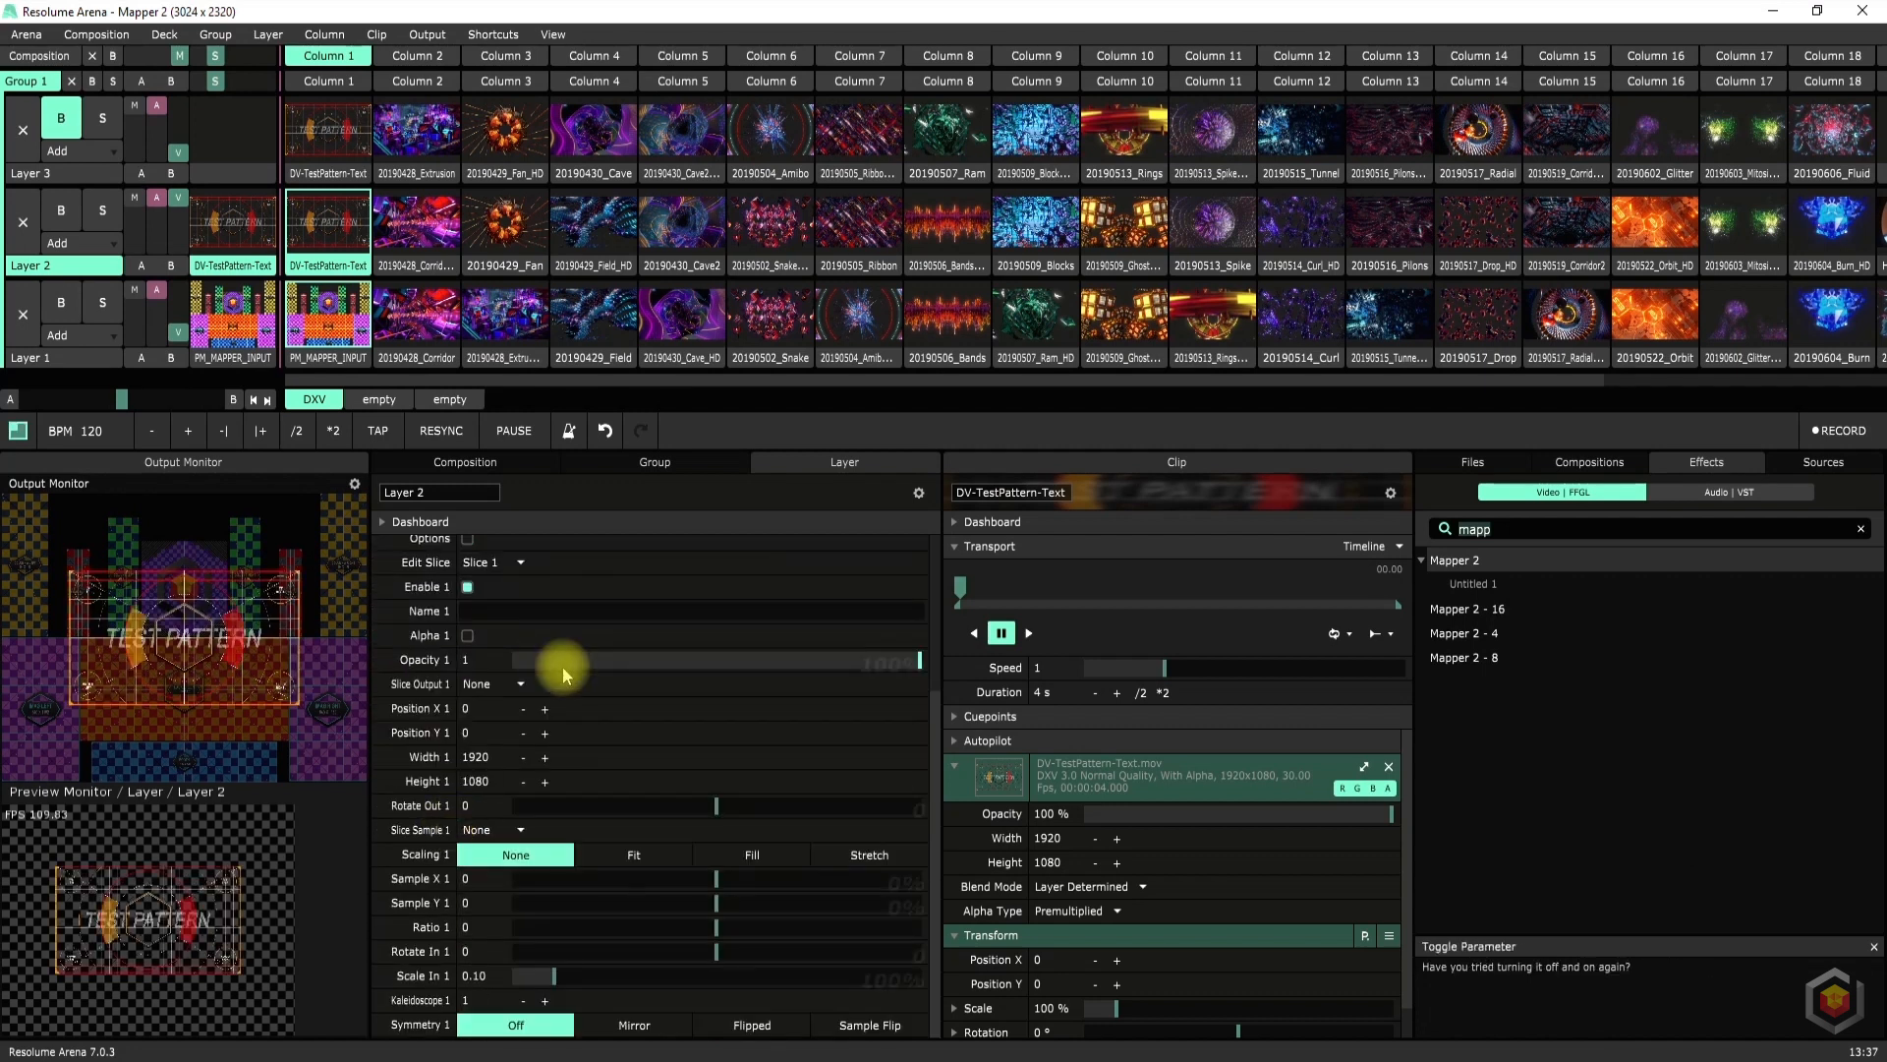
scroll(489, 679, "up", 2)
left_click(468, 692)
left_click(468, 644)
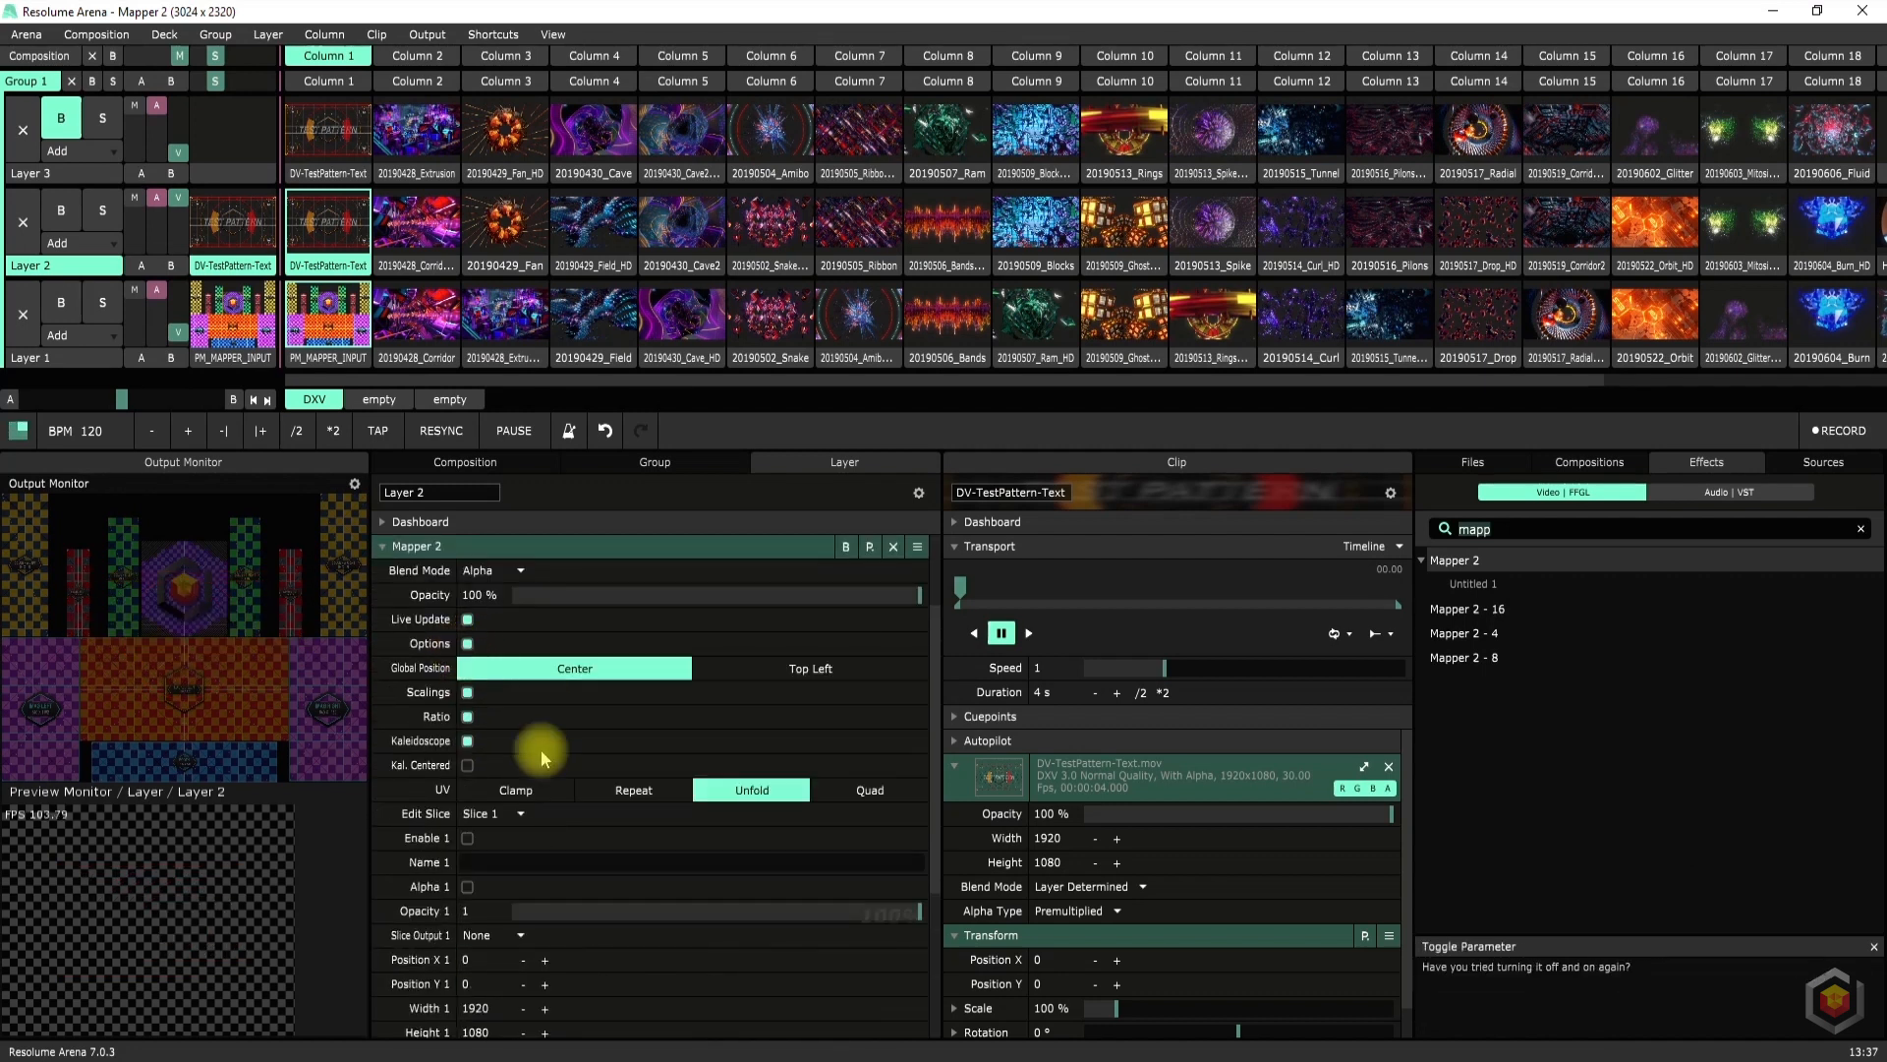
left_click(469, 644)
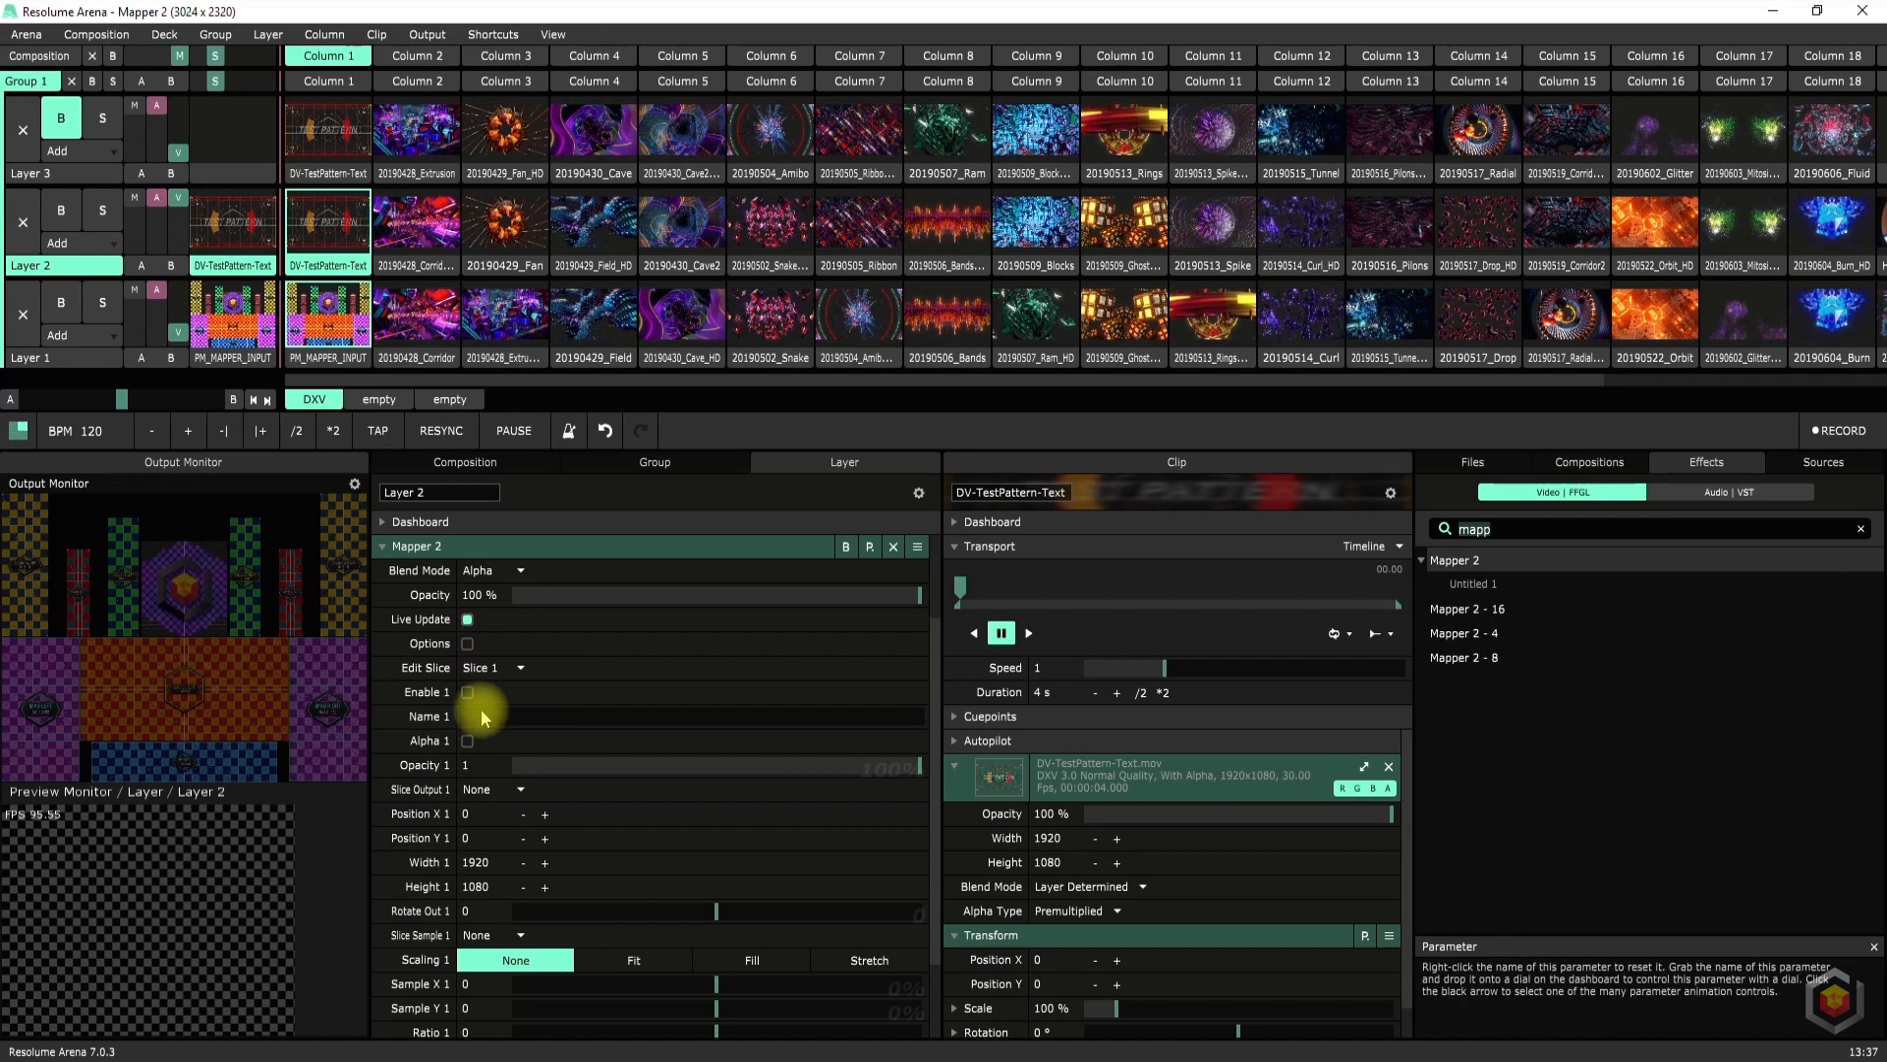
left_click(470, 692)
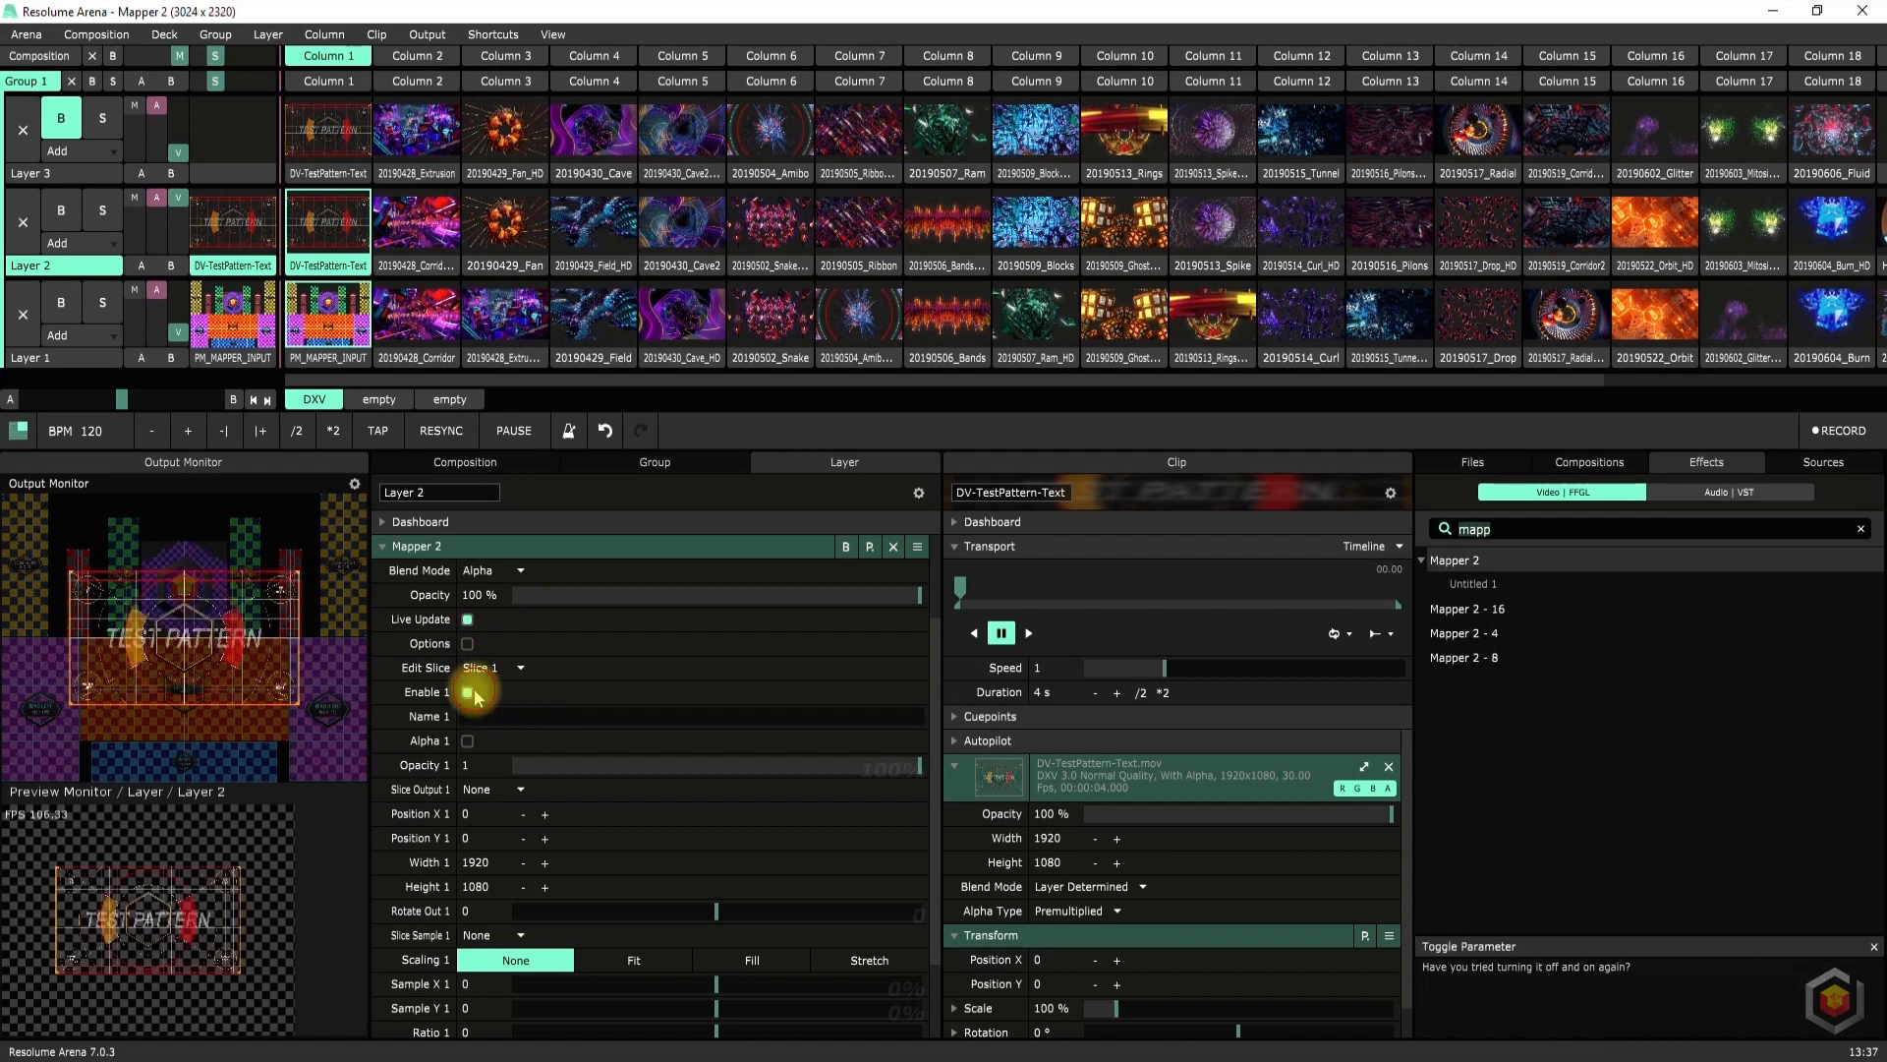
Try Slice 1's Alpha option and view its Slice Output choices, leaving Alpha off and the output at None
left_click(477, 717)
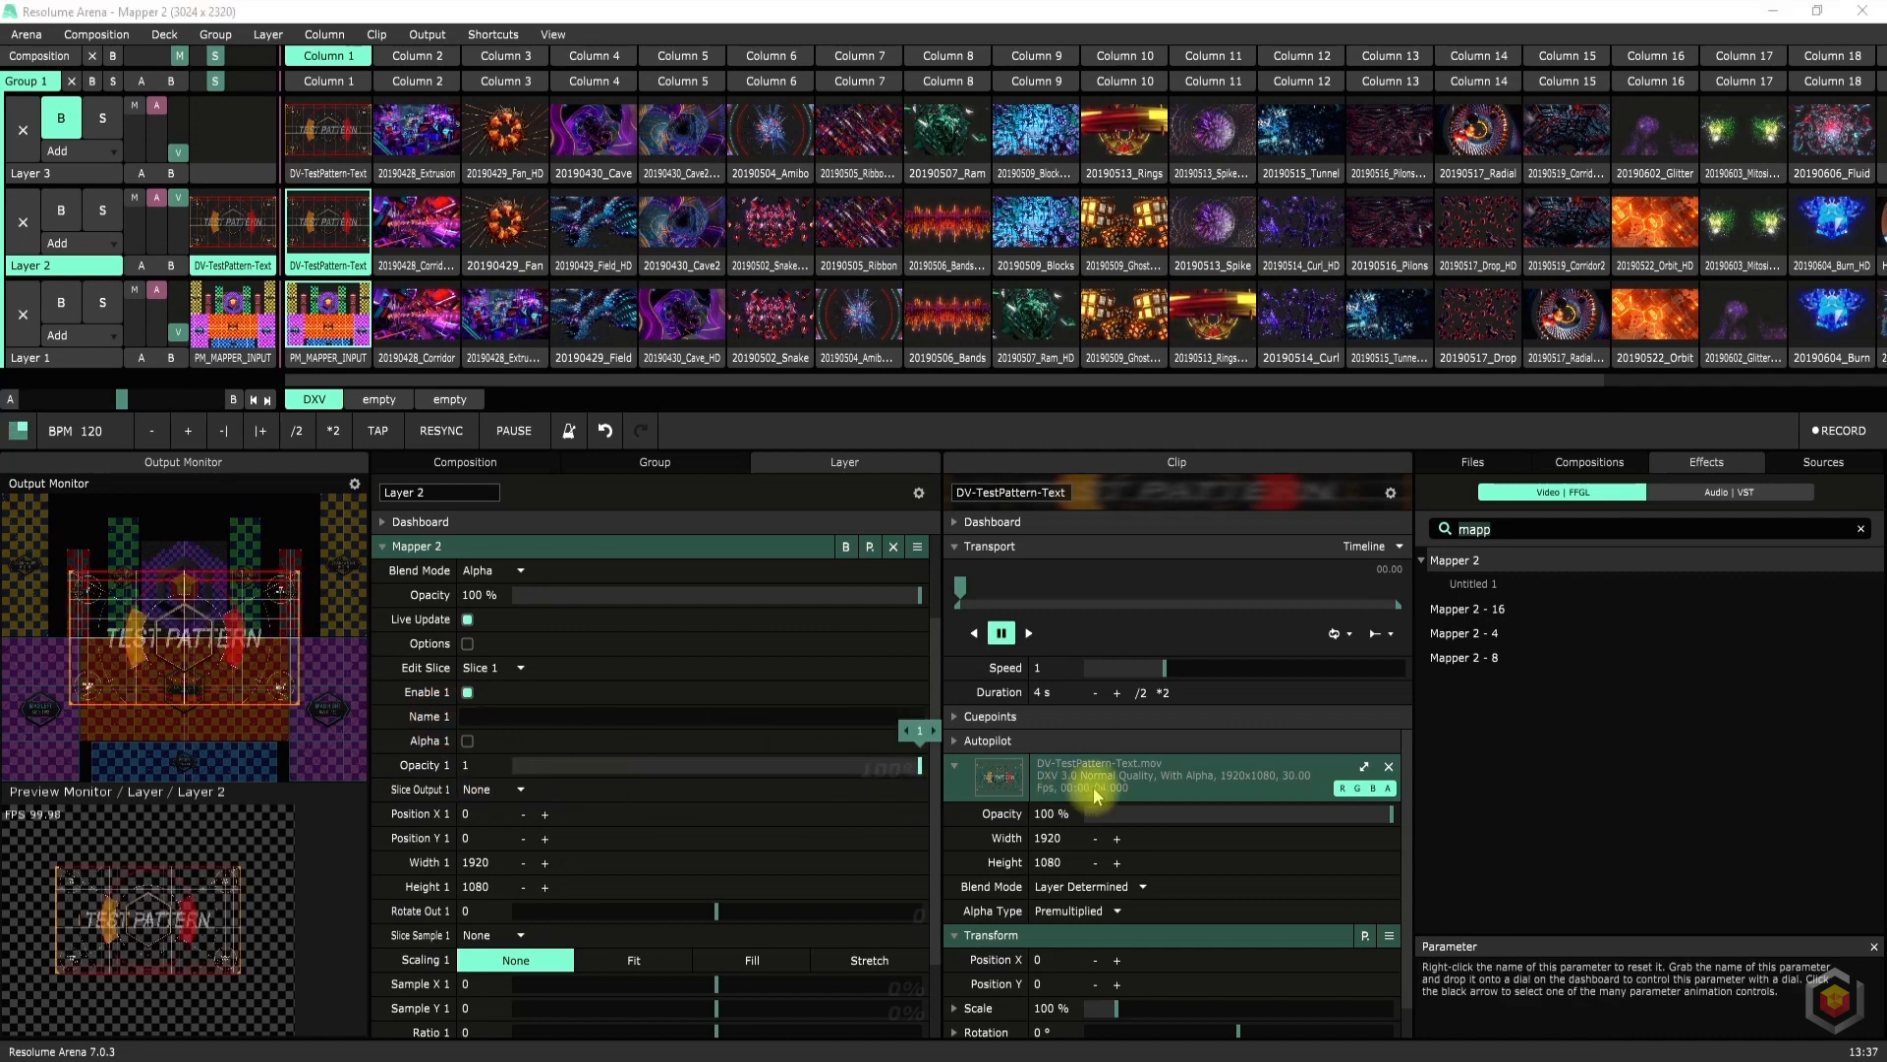
left_click(468, 740)
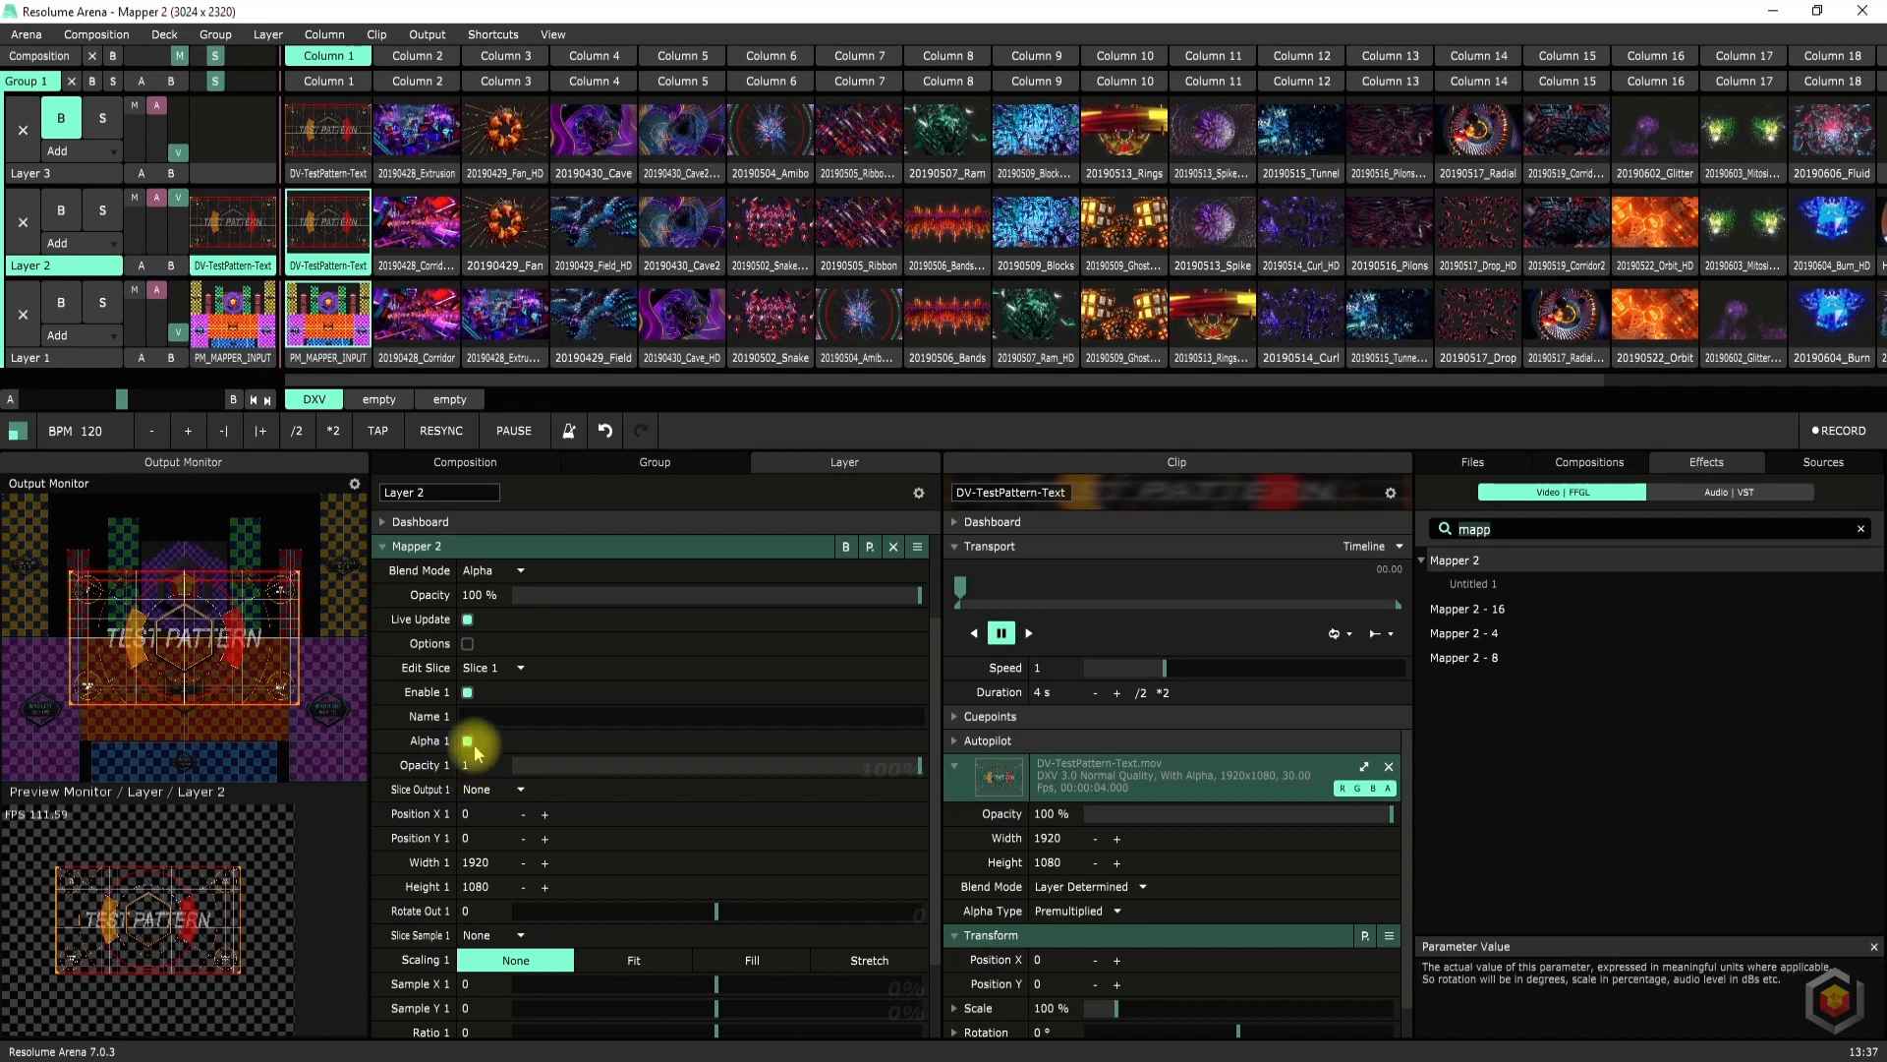
left_click(516, 789)
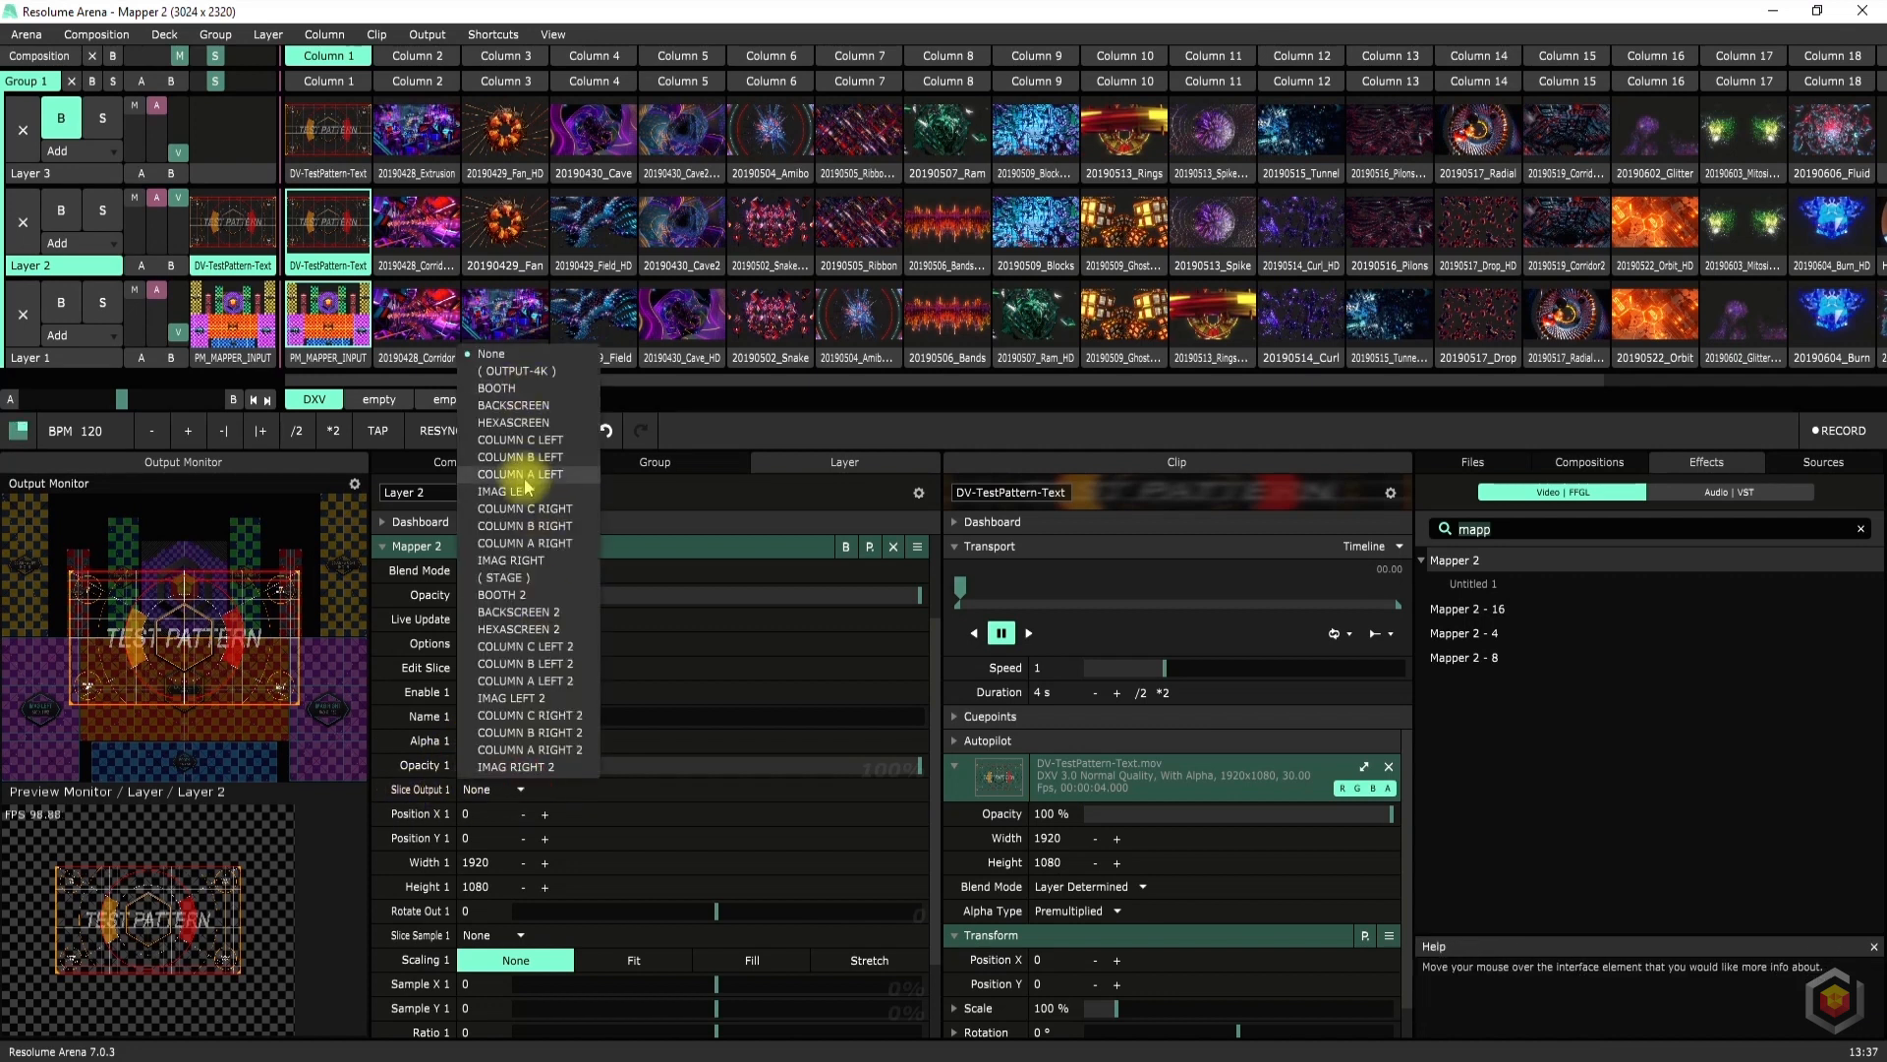
left_click(423, 798)
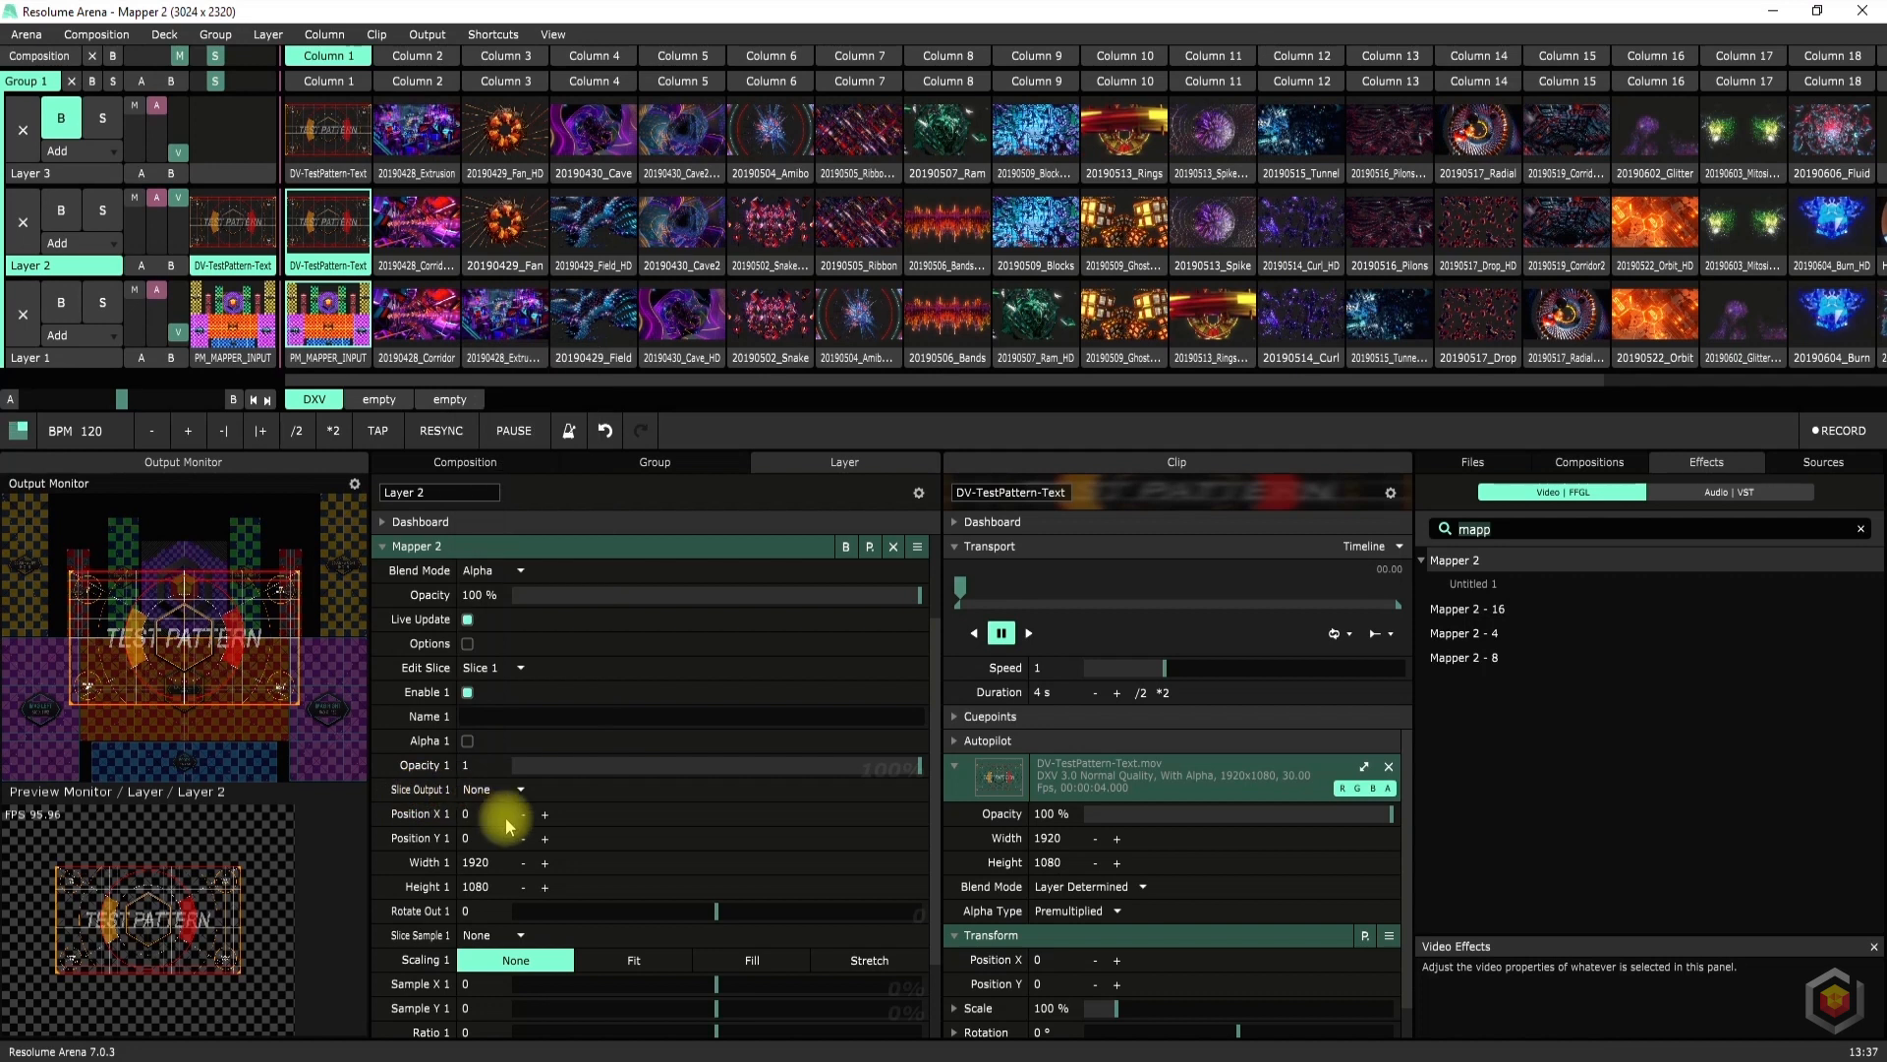
Adjust Slice 1's height to 1079, then try its output rotation and reset it to 0
left_click_drag(538, 815, 523, 863)
right_click(526, 842)
left_click(524, 887)
scroll(470, 891, "down", 2)
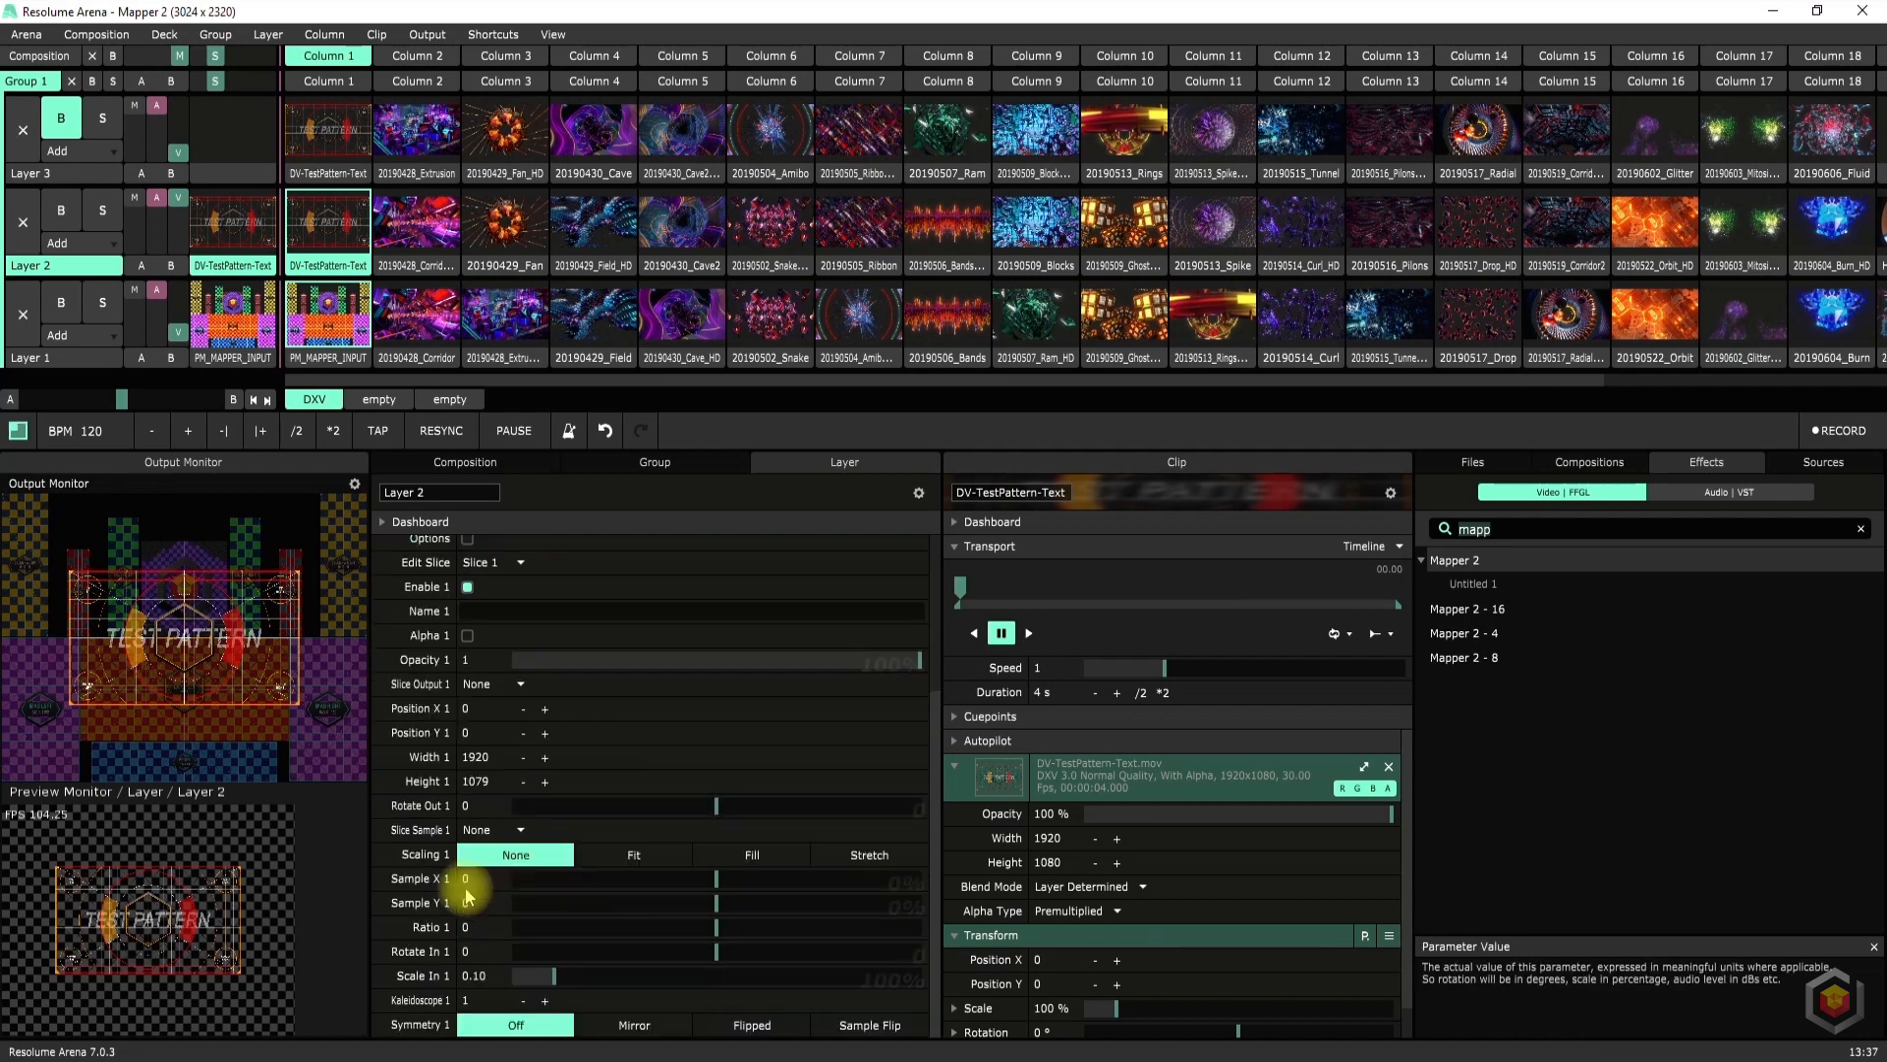
mouse_move(701, 809)
left_mouse_down()
mouse_move(666, 808)
mouse_move(741, 808)
mouse_move(691, 813)
left_mouse_up()
right_click(691, 813)
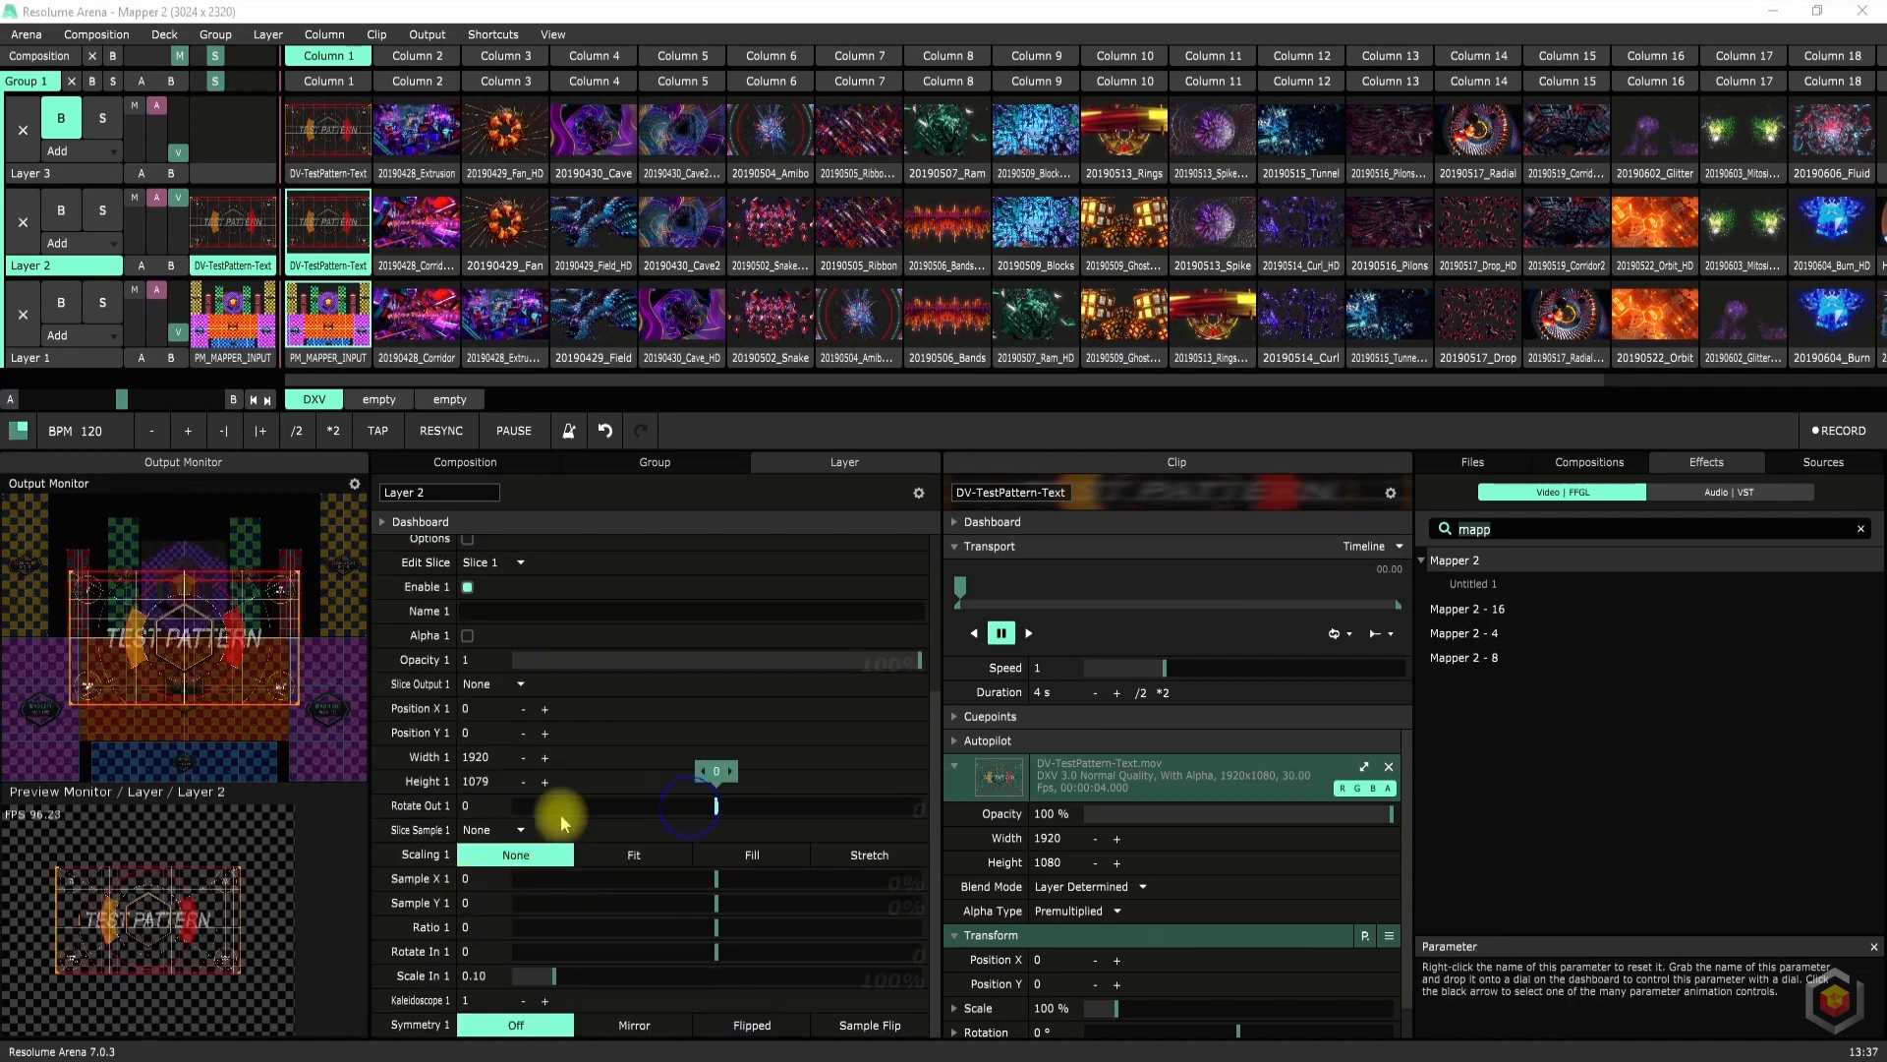
View the Slice Sample choices for Slice 1 and try its Fit and Fill scaling modes, returning scaling to None
left_click(484, 830)
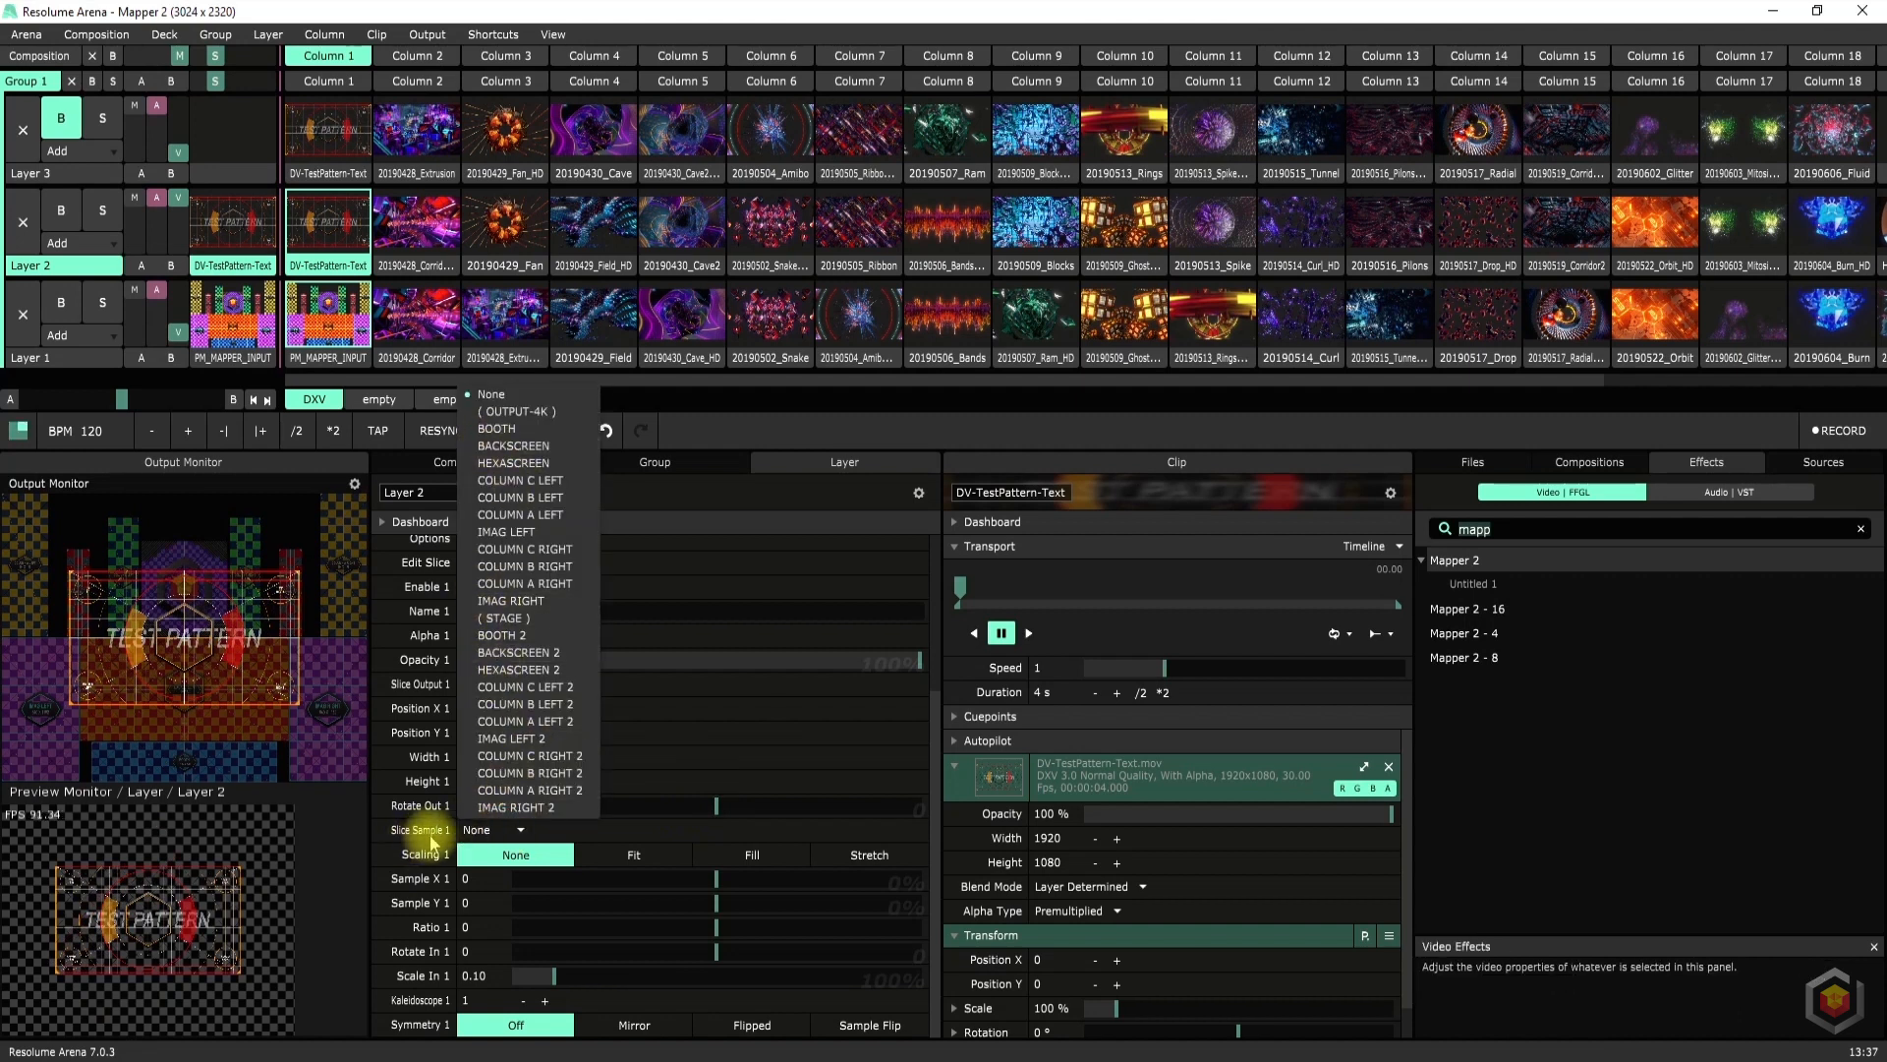
left_click(424, 837)
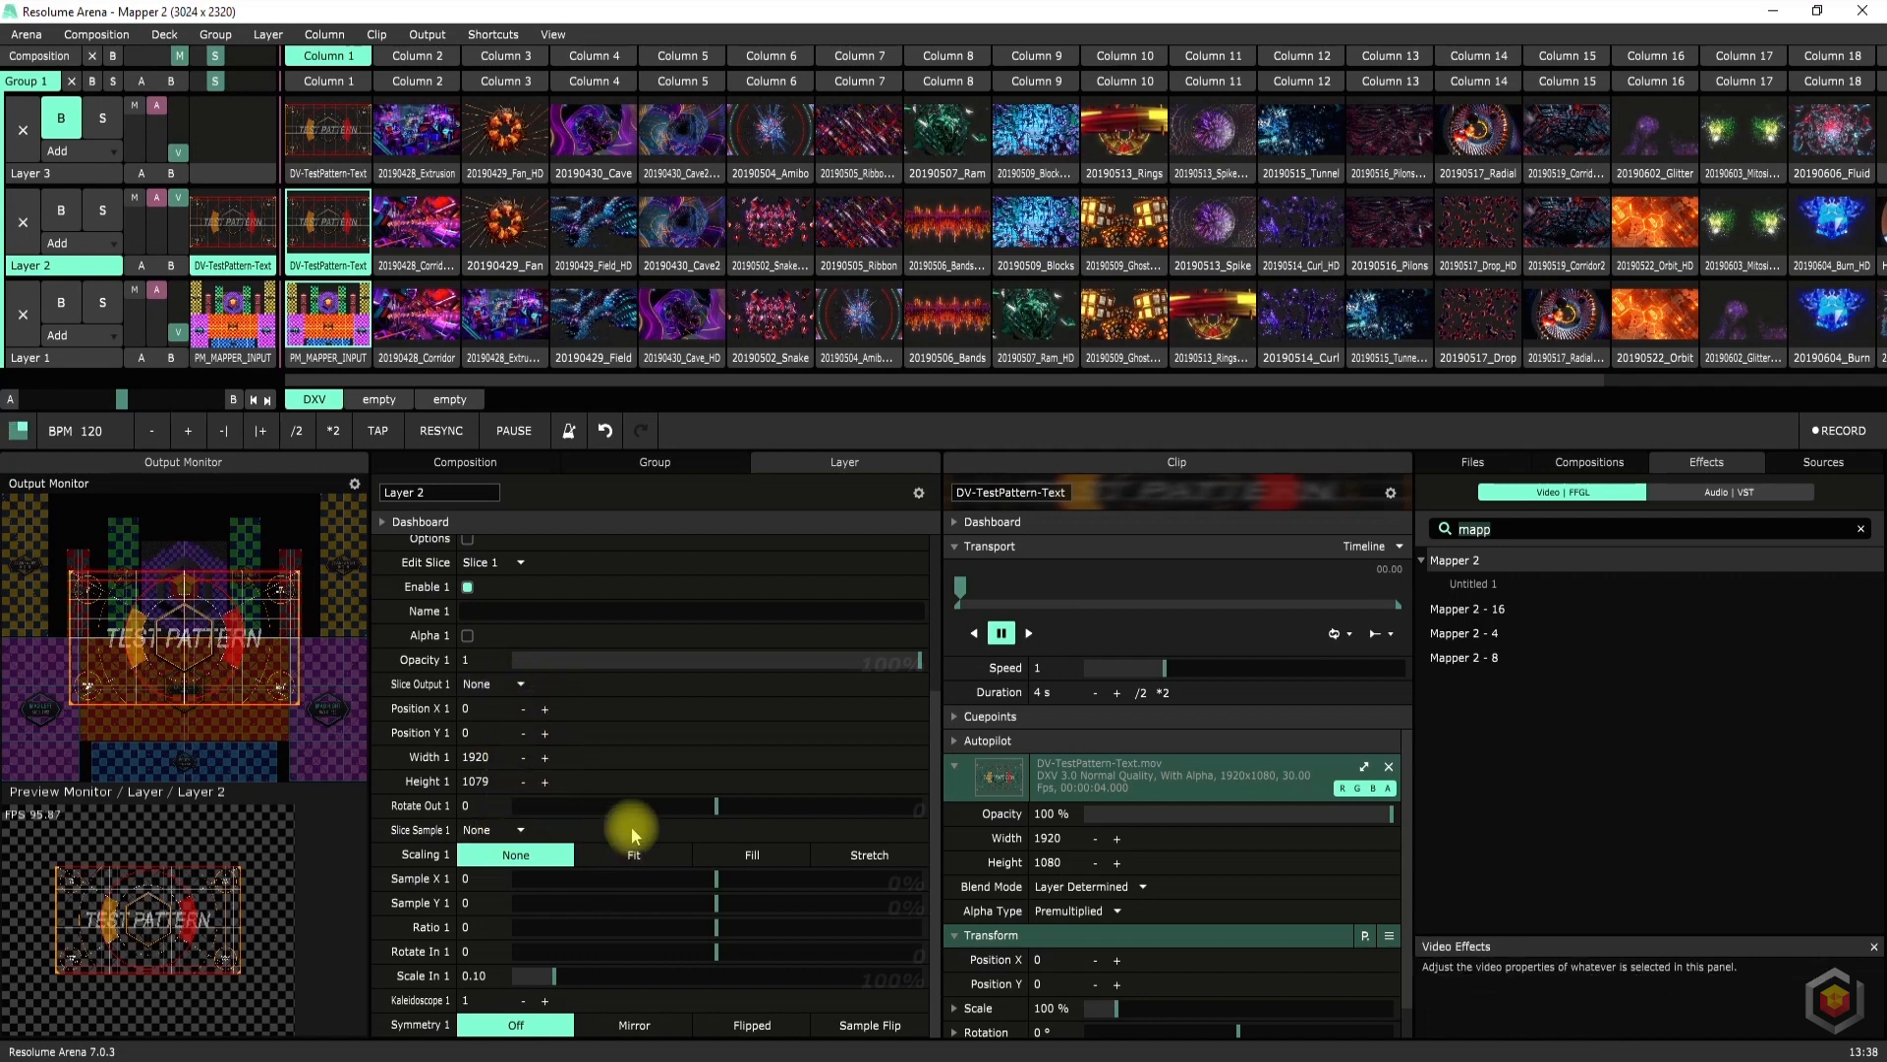
left_click(626, 864)
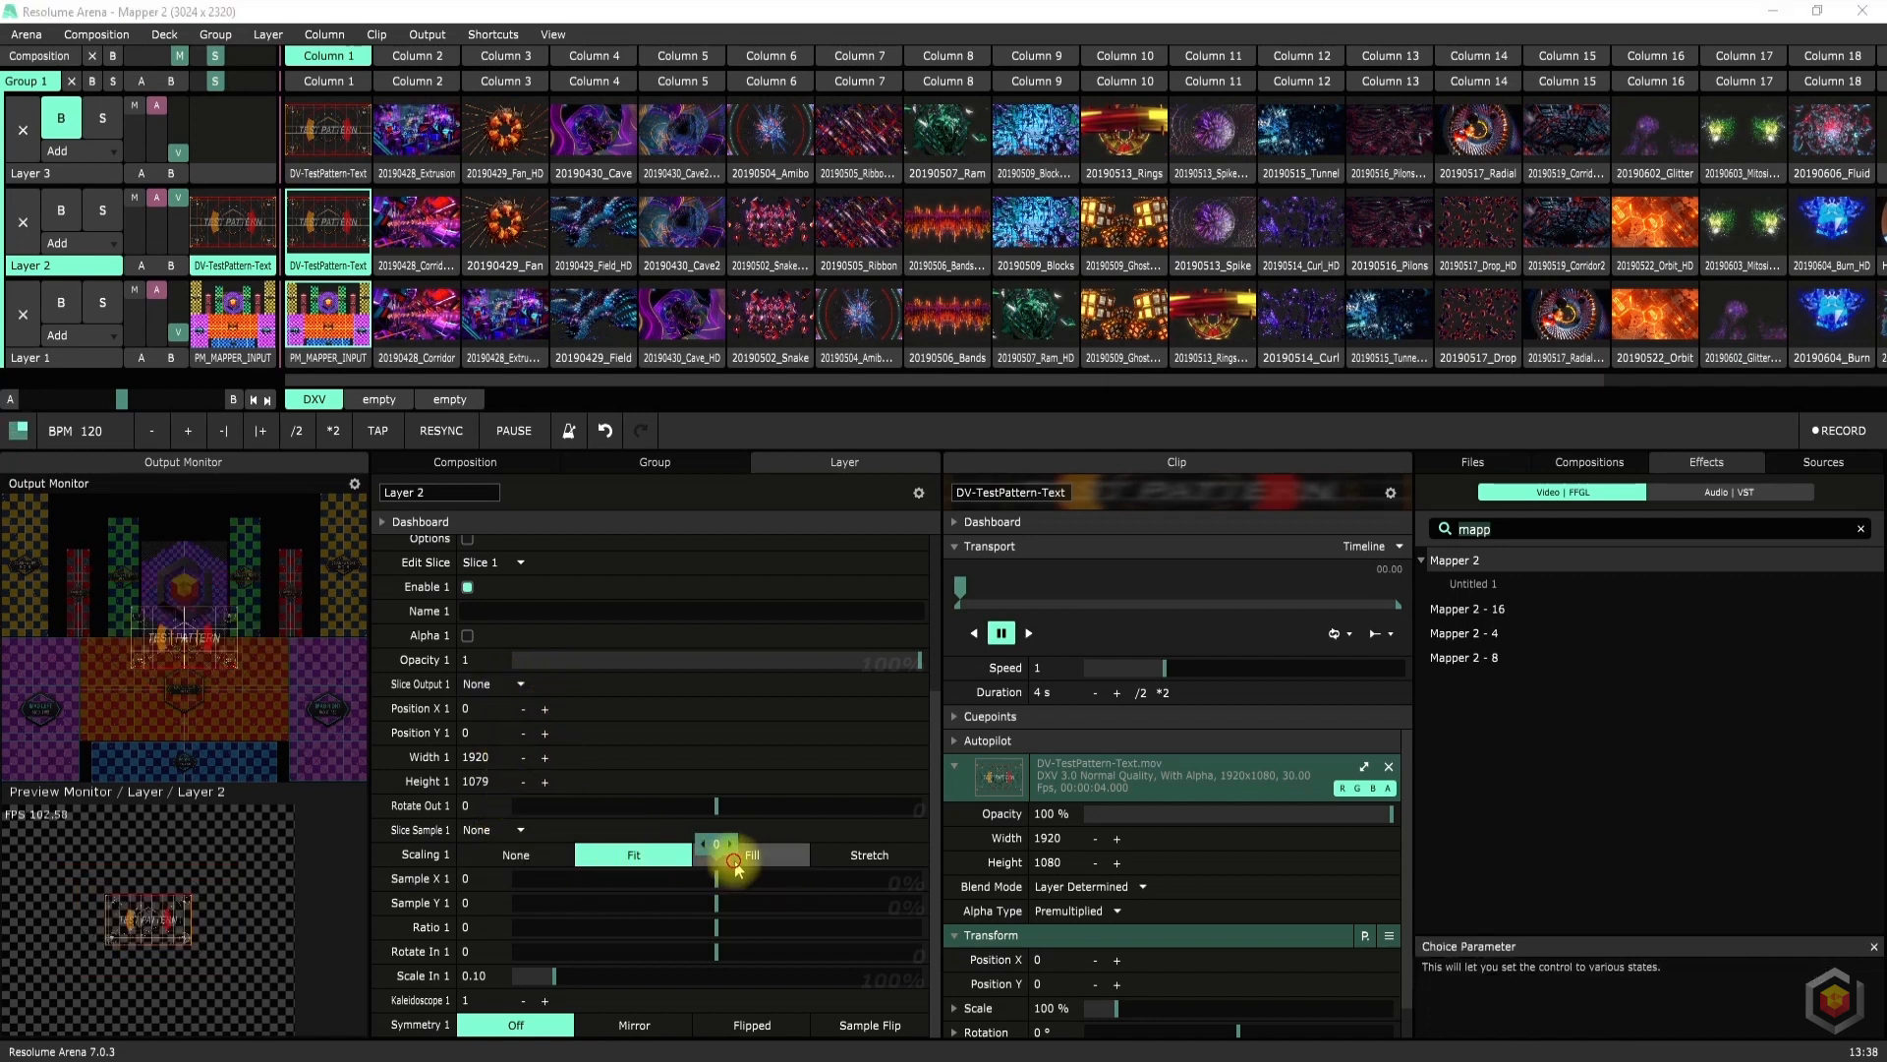
left_click(752, 857)
left_click(511, 854)
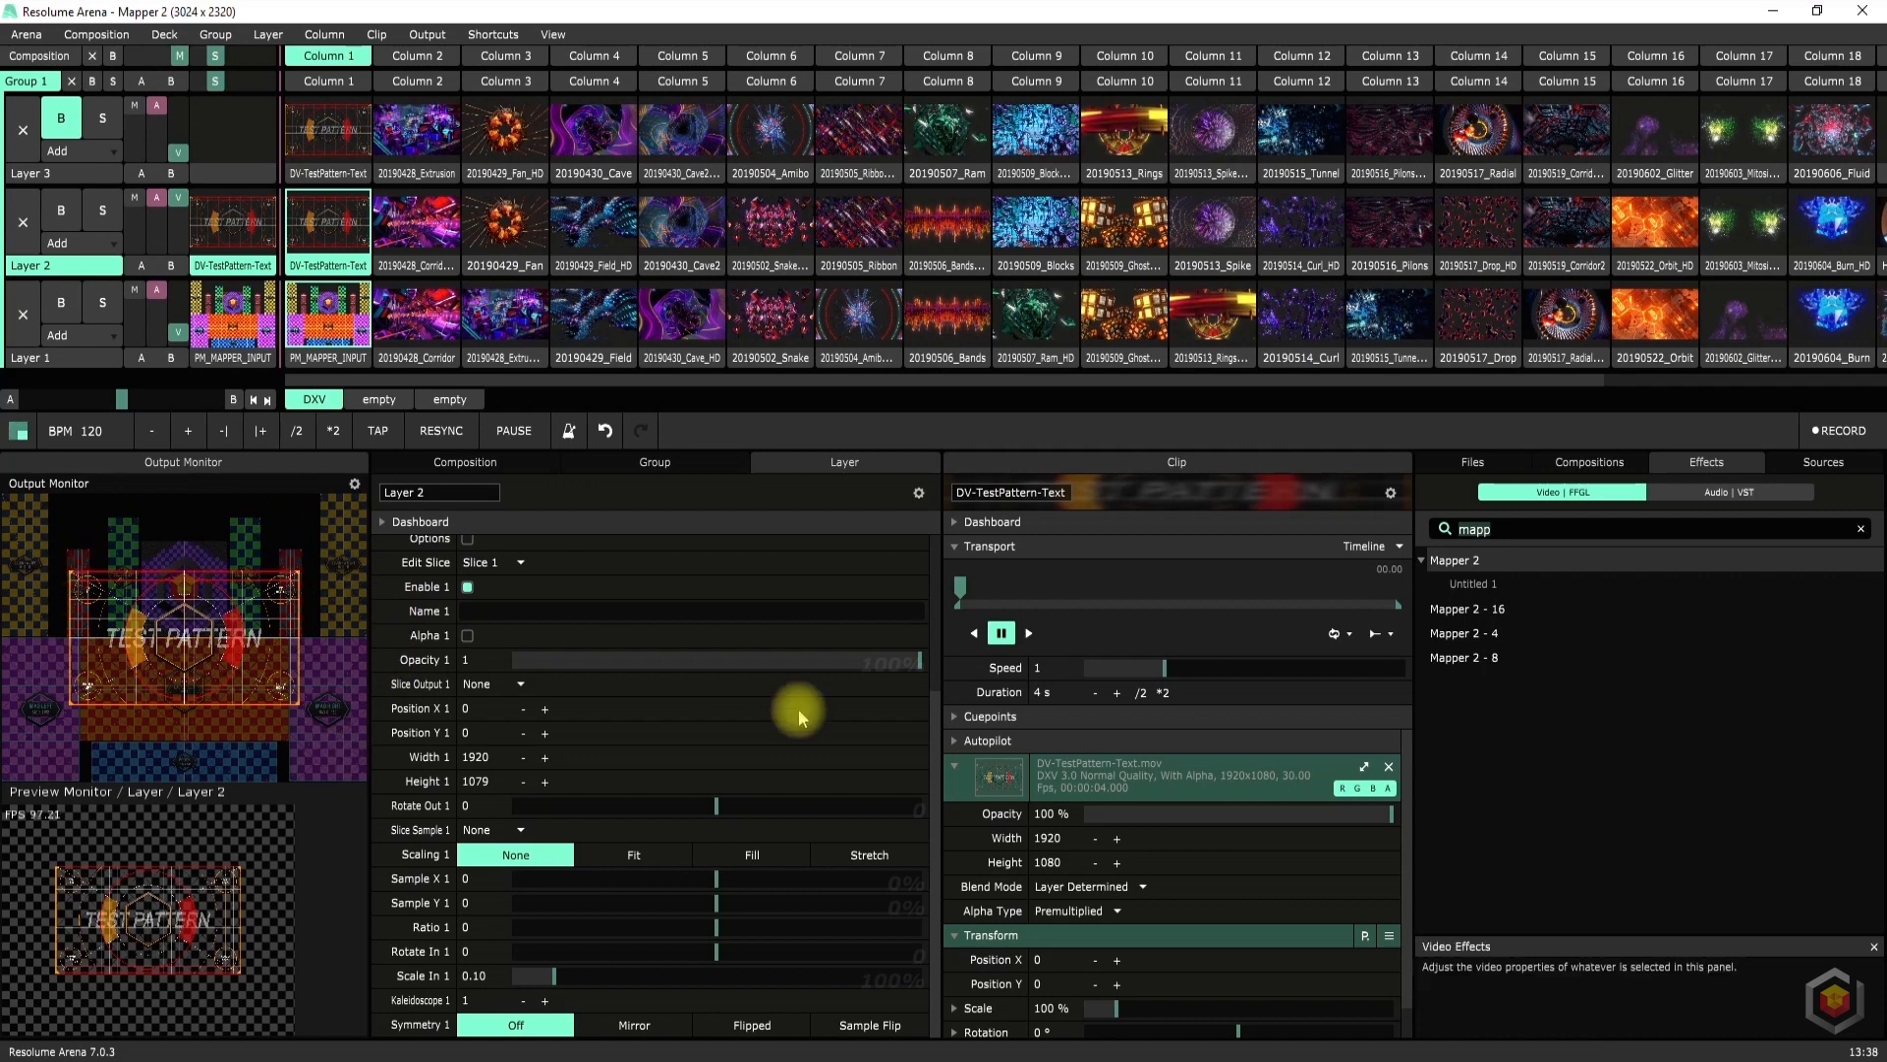
Scale the DV-TestPattern-Text clip to 212.22 % while Mapper 2 is bypassed, and reactivate the effect
scroll(796, 708, "up", 5)
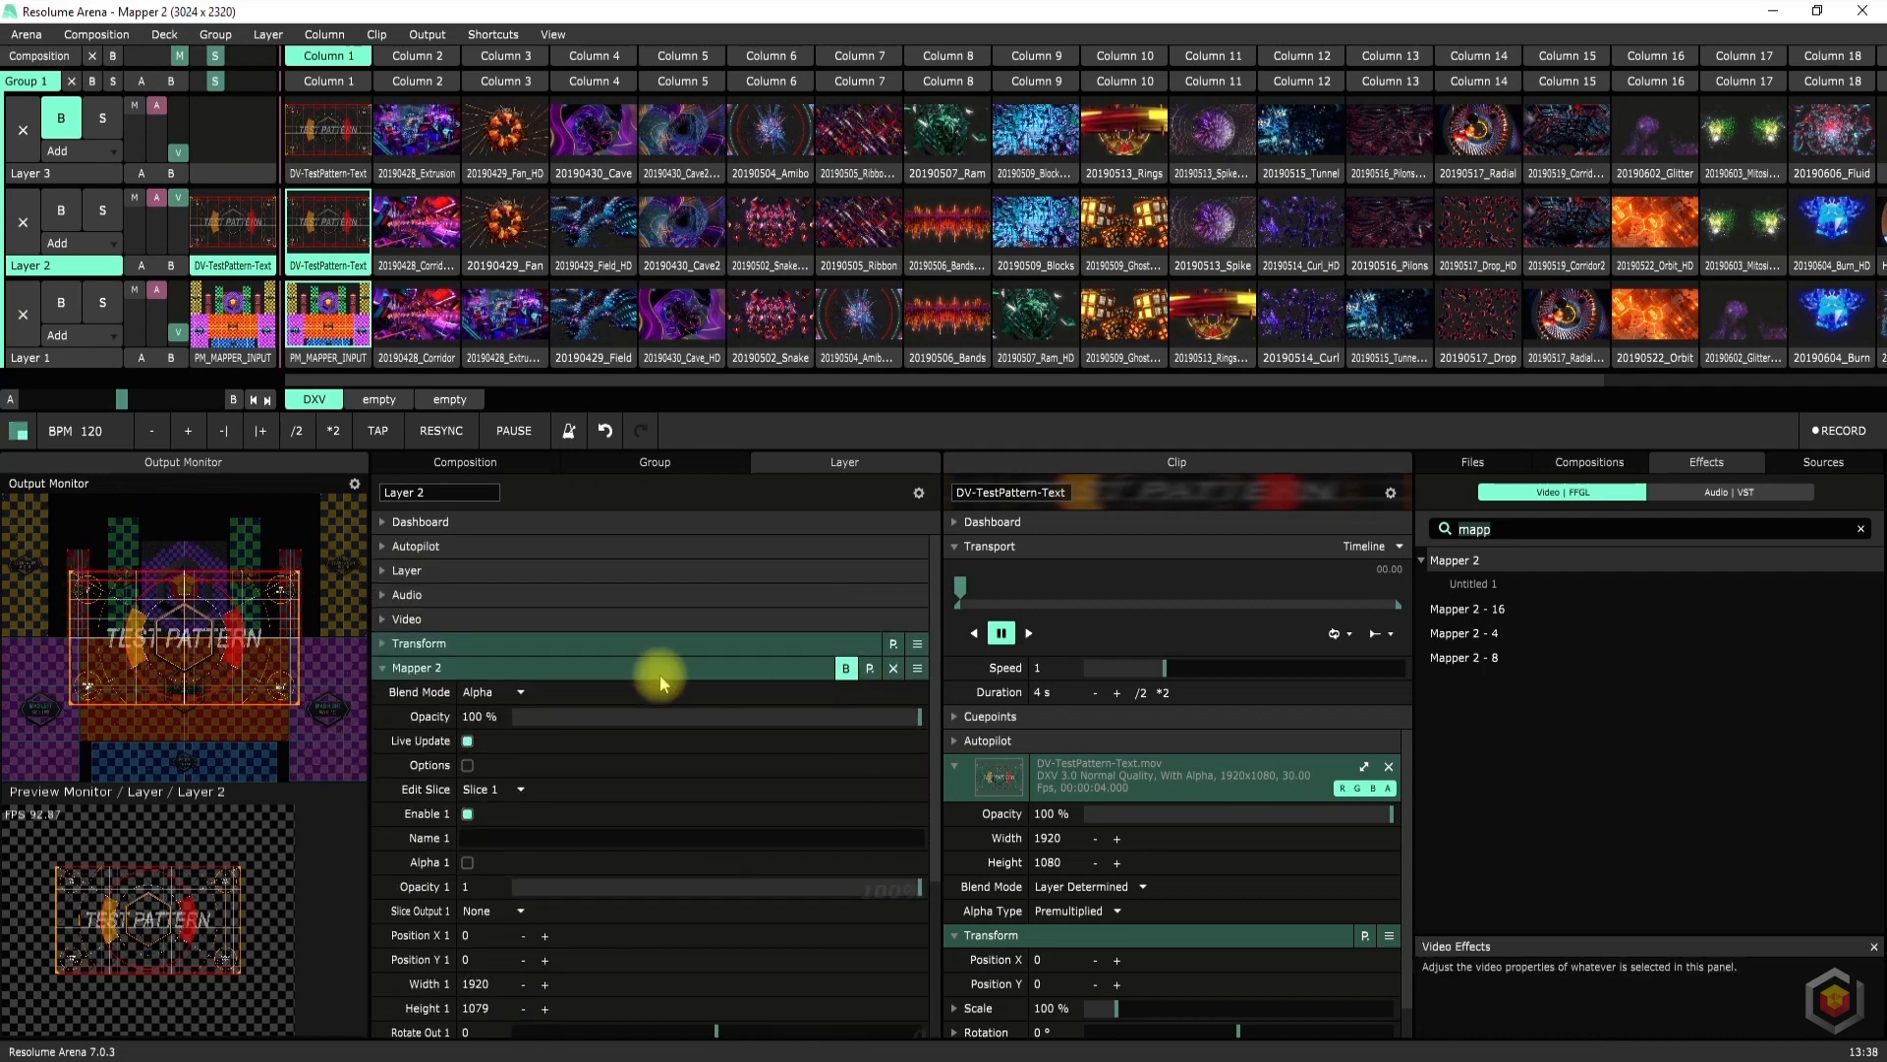
left_click_drag(1120, 1008, 1155, 1019)
left_click(846, 667)
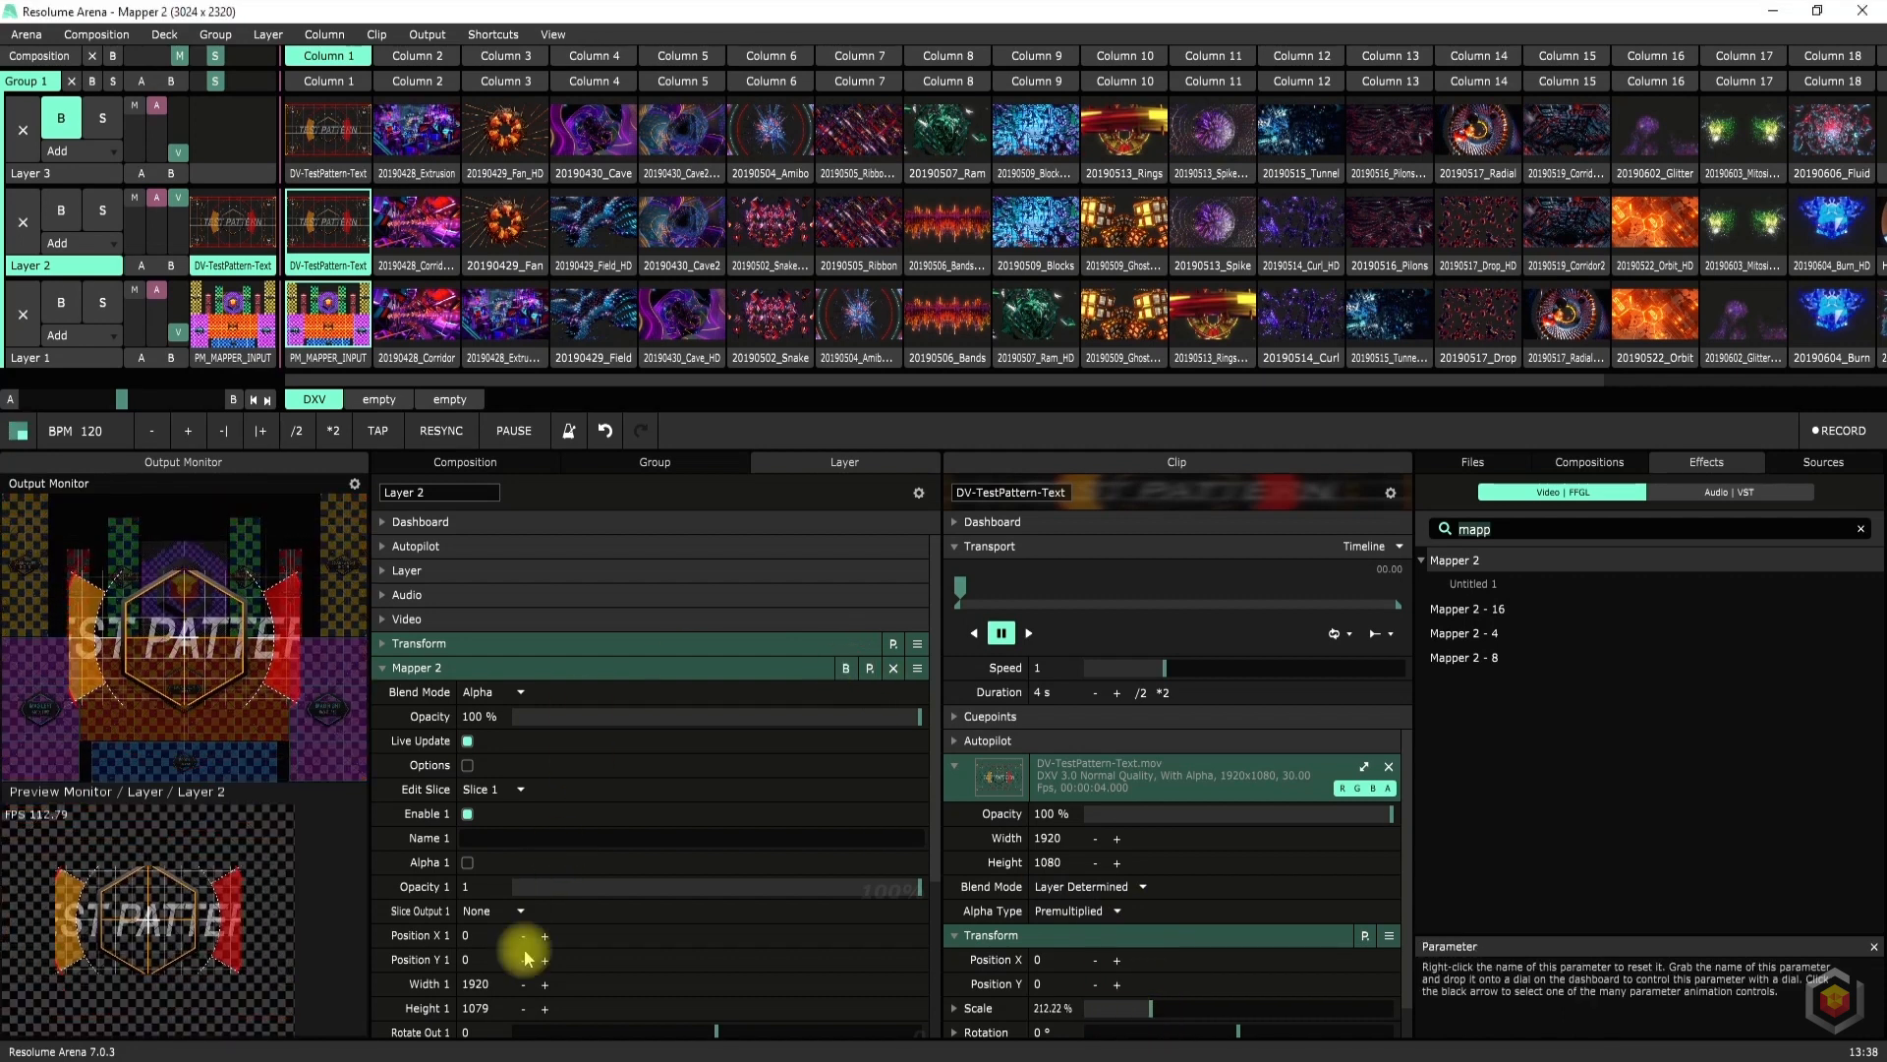
Compare the scaling modes for Slice 1, including Stretch, and set its scaling to Fit
scroll(547, 889, "down", 3)
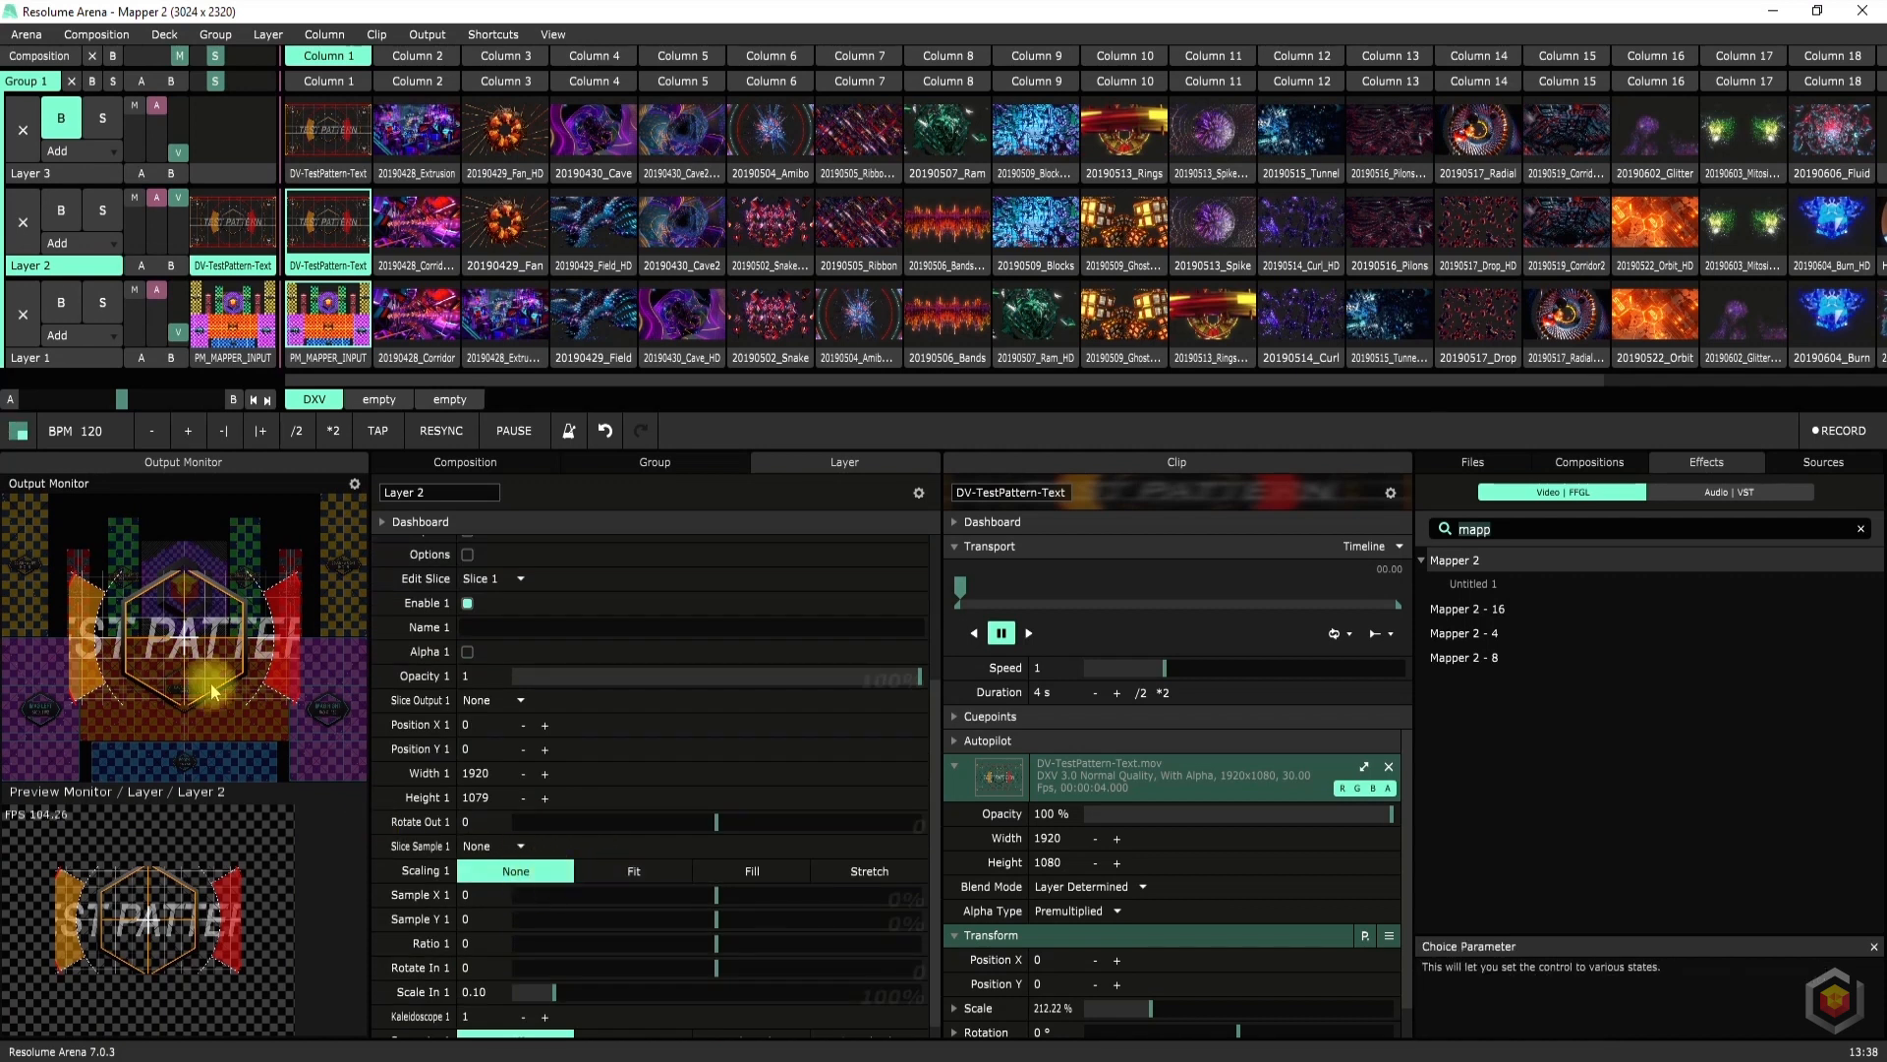
left_click(641, 872)
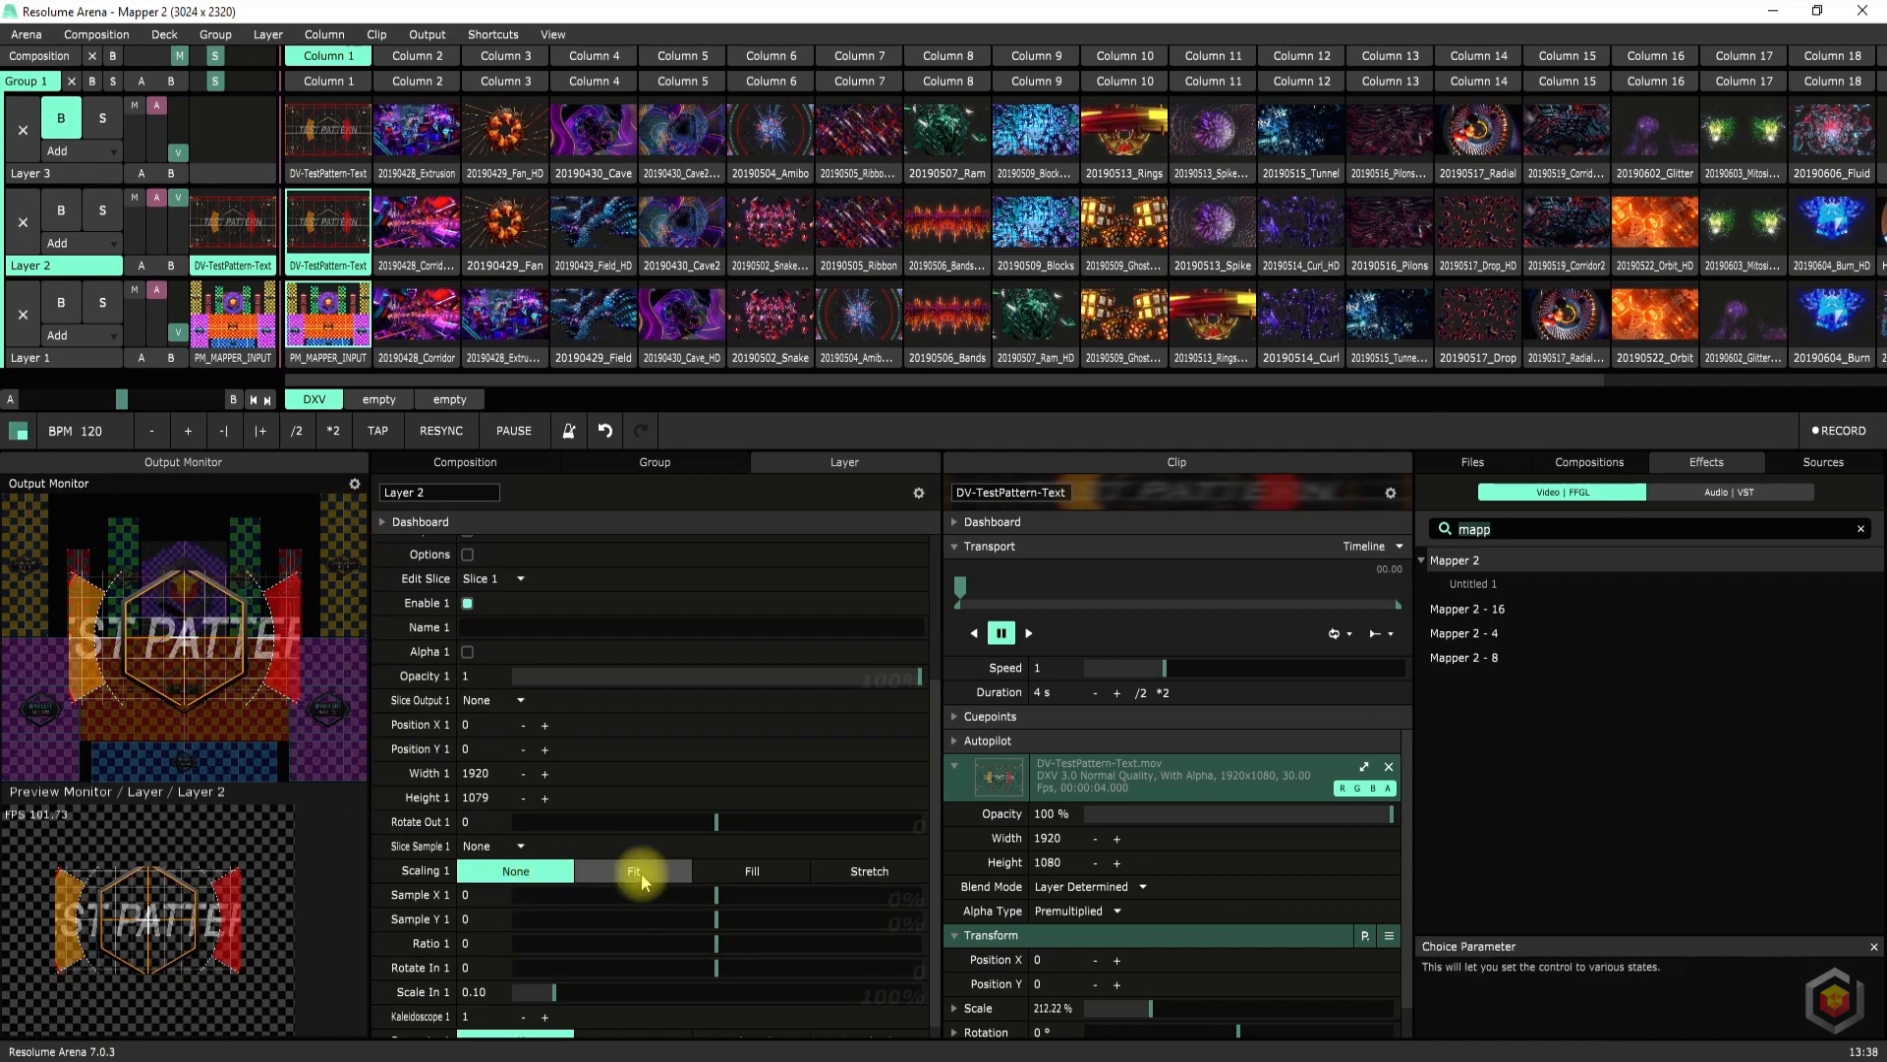
left_click(772, 870)
left_click(863, 875)
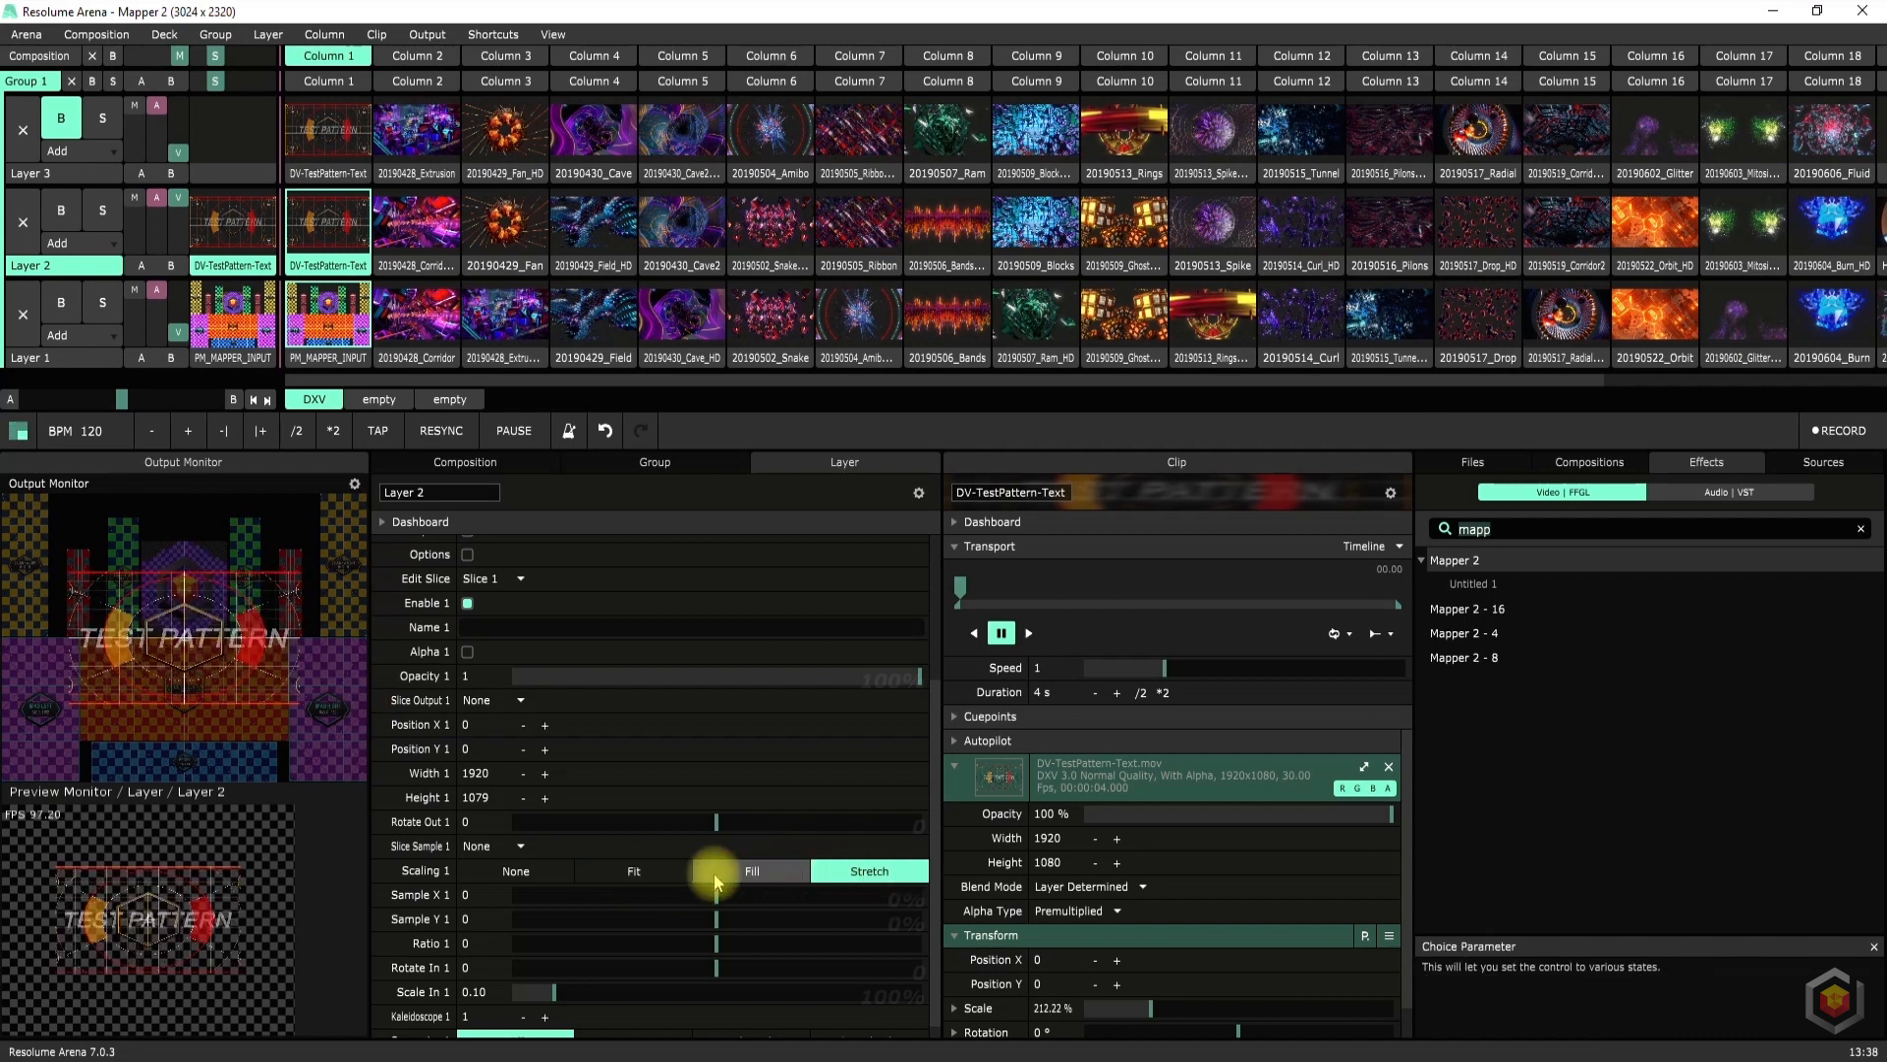
left_click(647, 875)
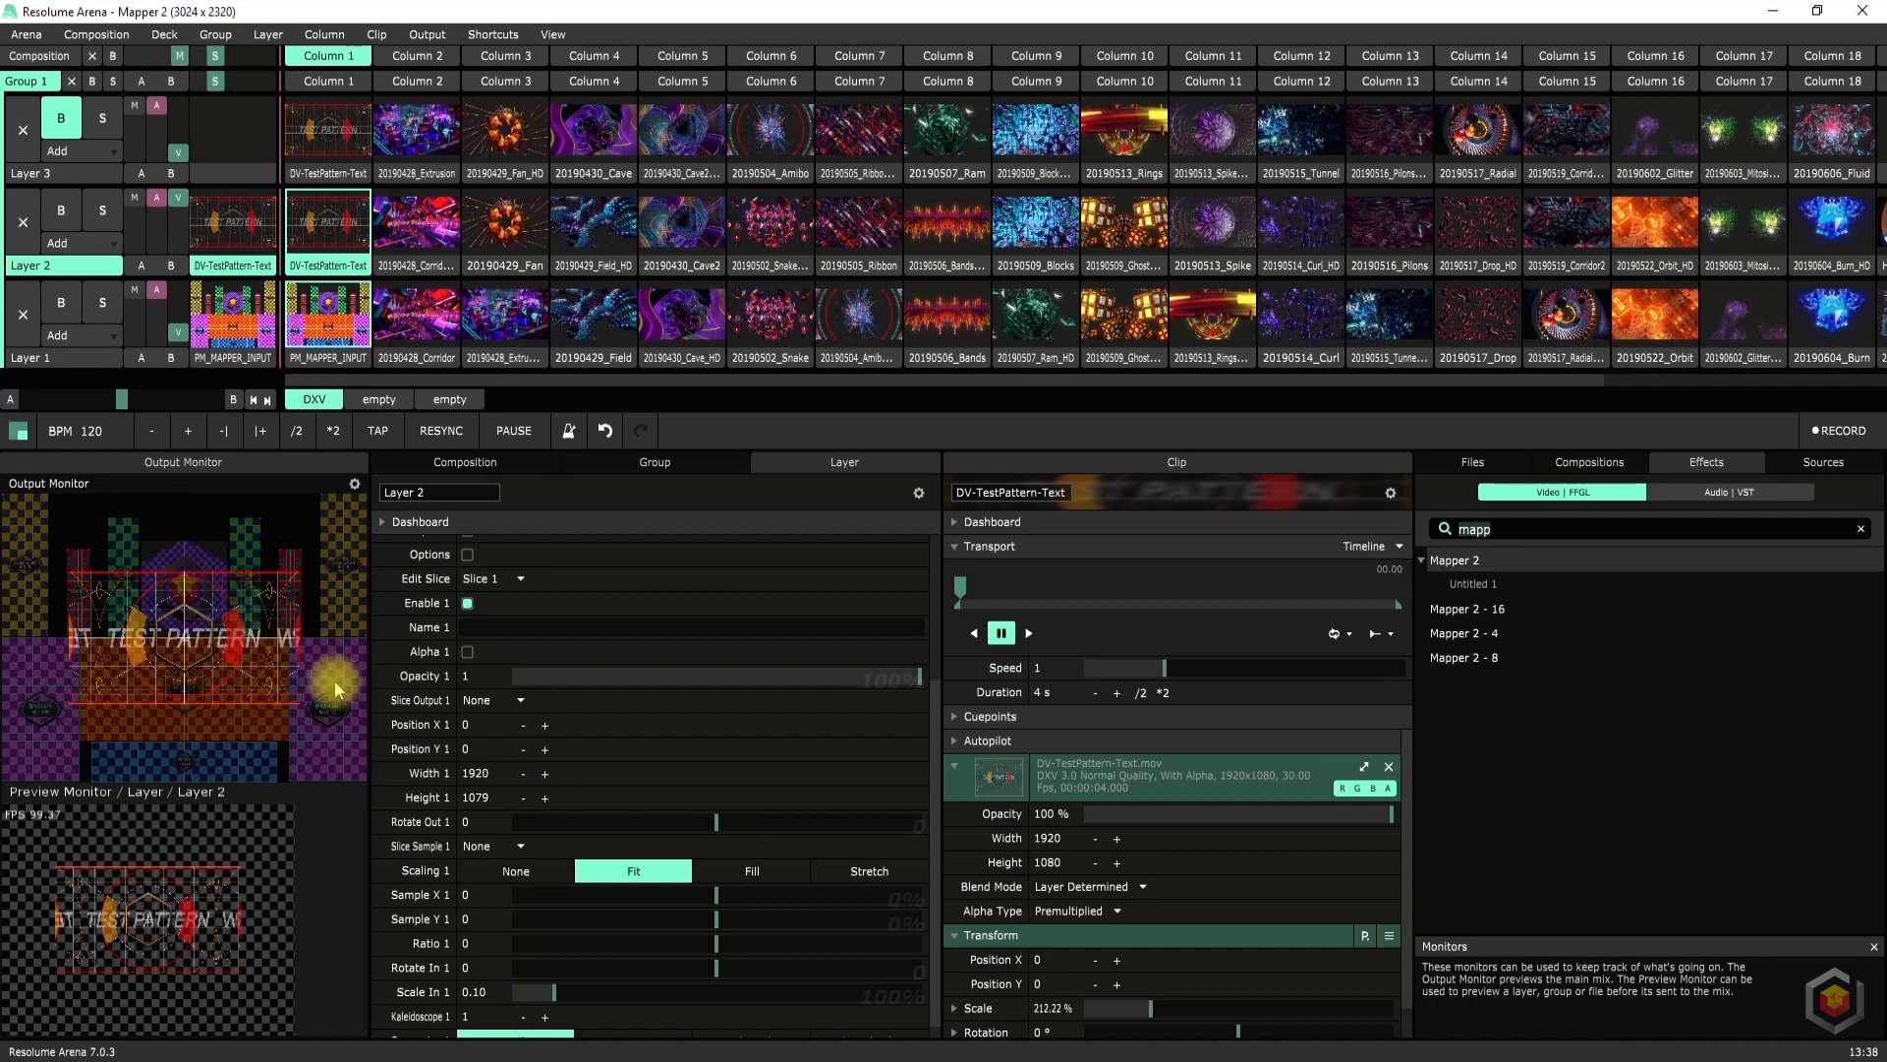
Reveal Mapper 2's options, try the Clamp and Repeat UV modes, and return UV to Unfold
scroll(442, 717, "up", 3)
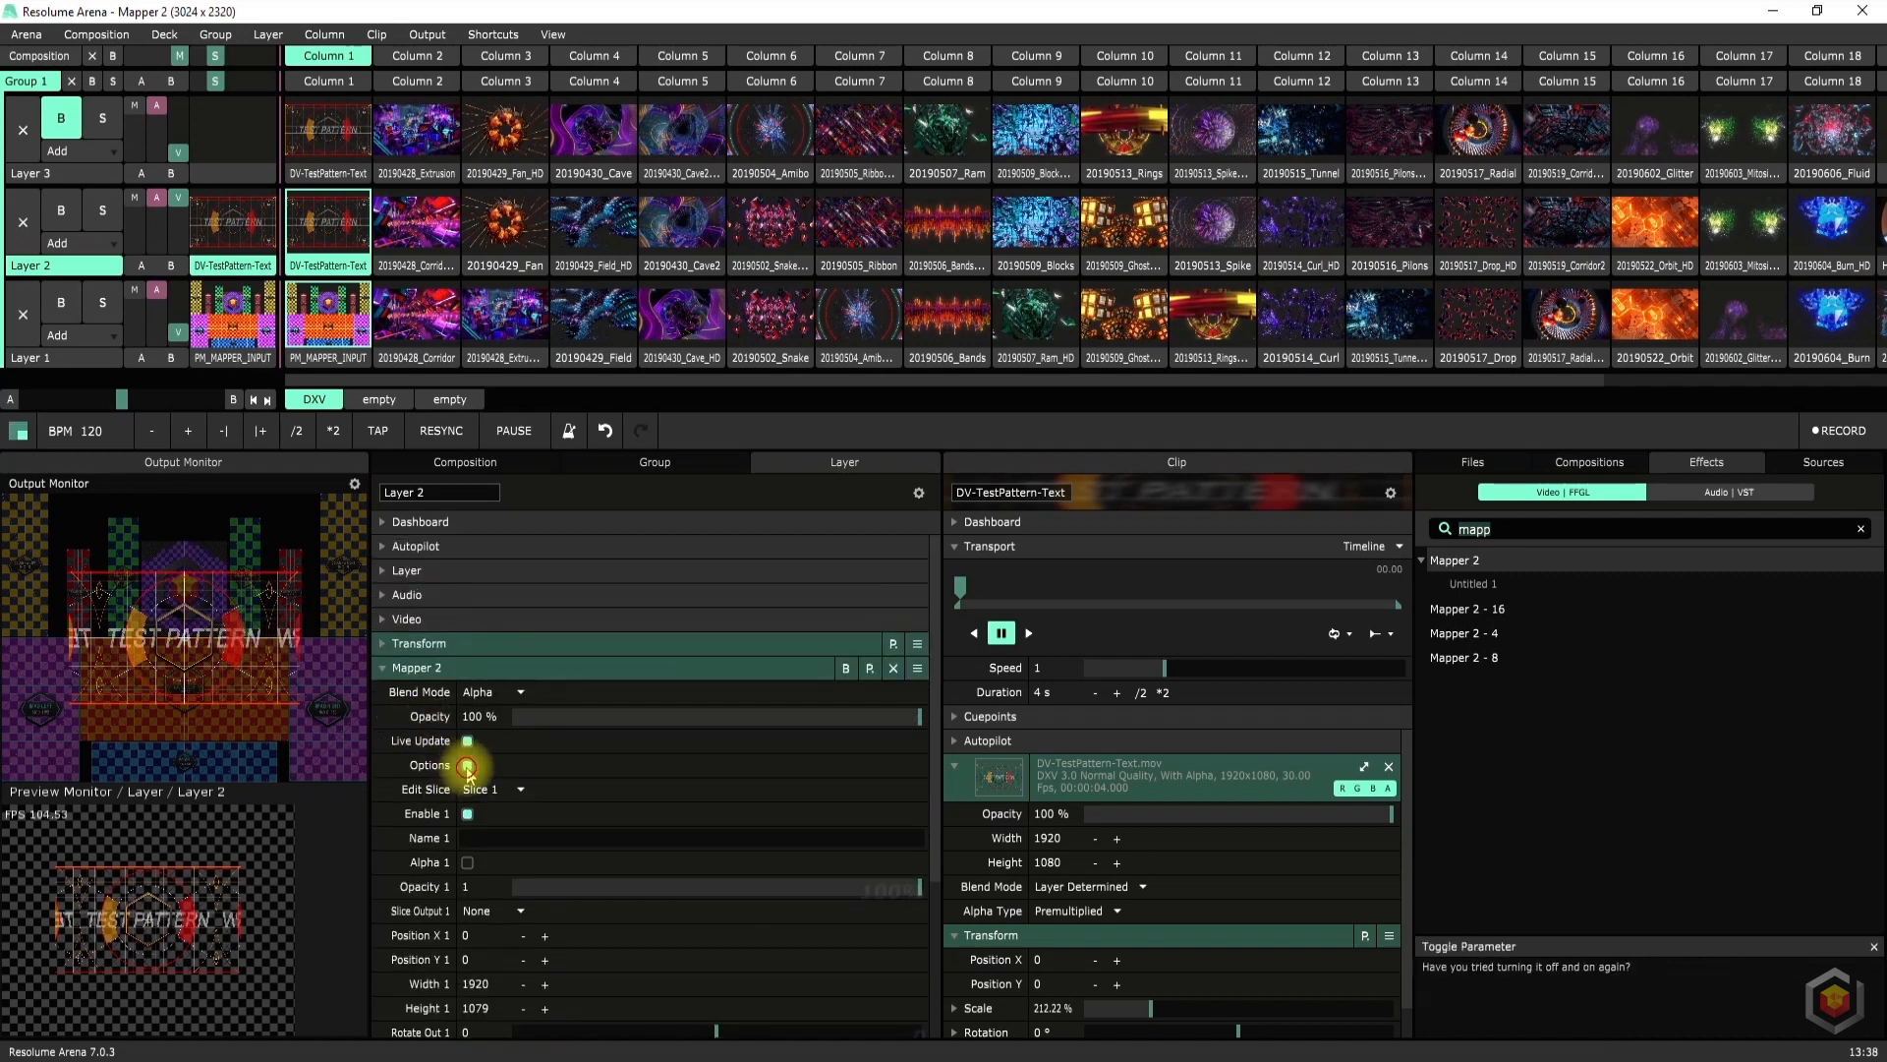
left_click(468, 765)
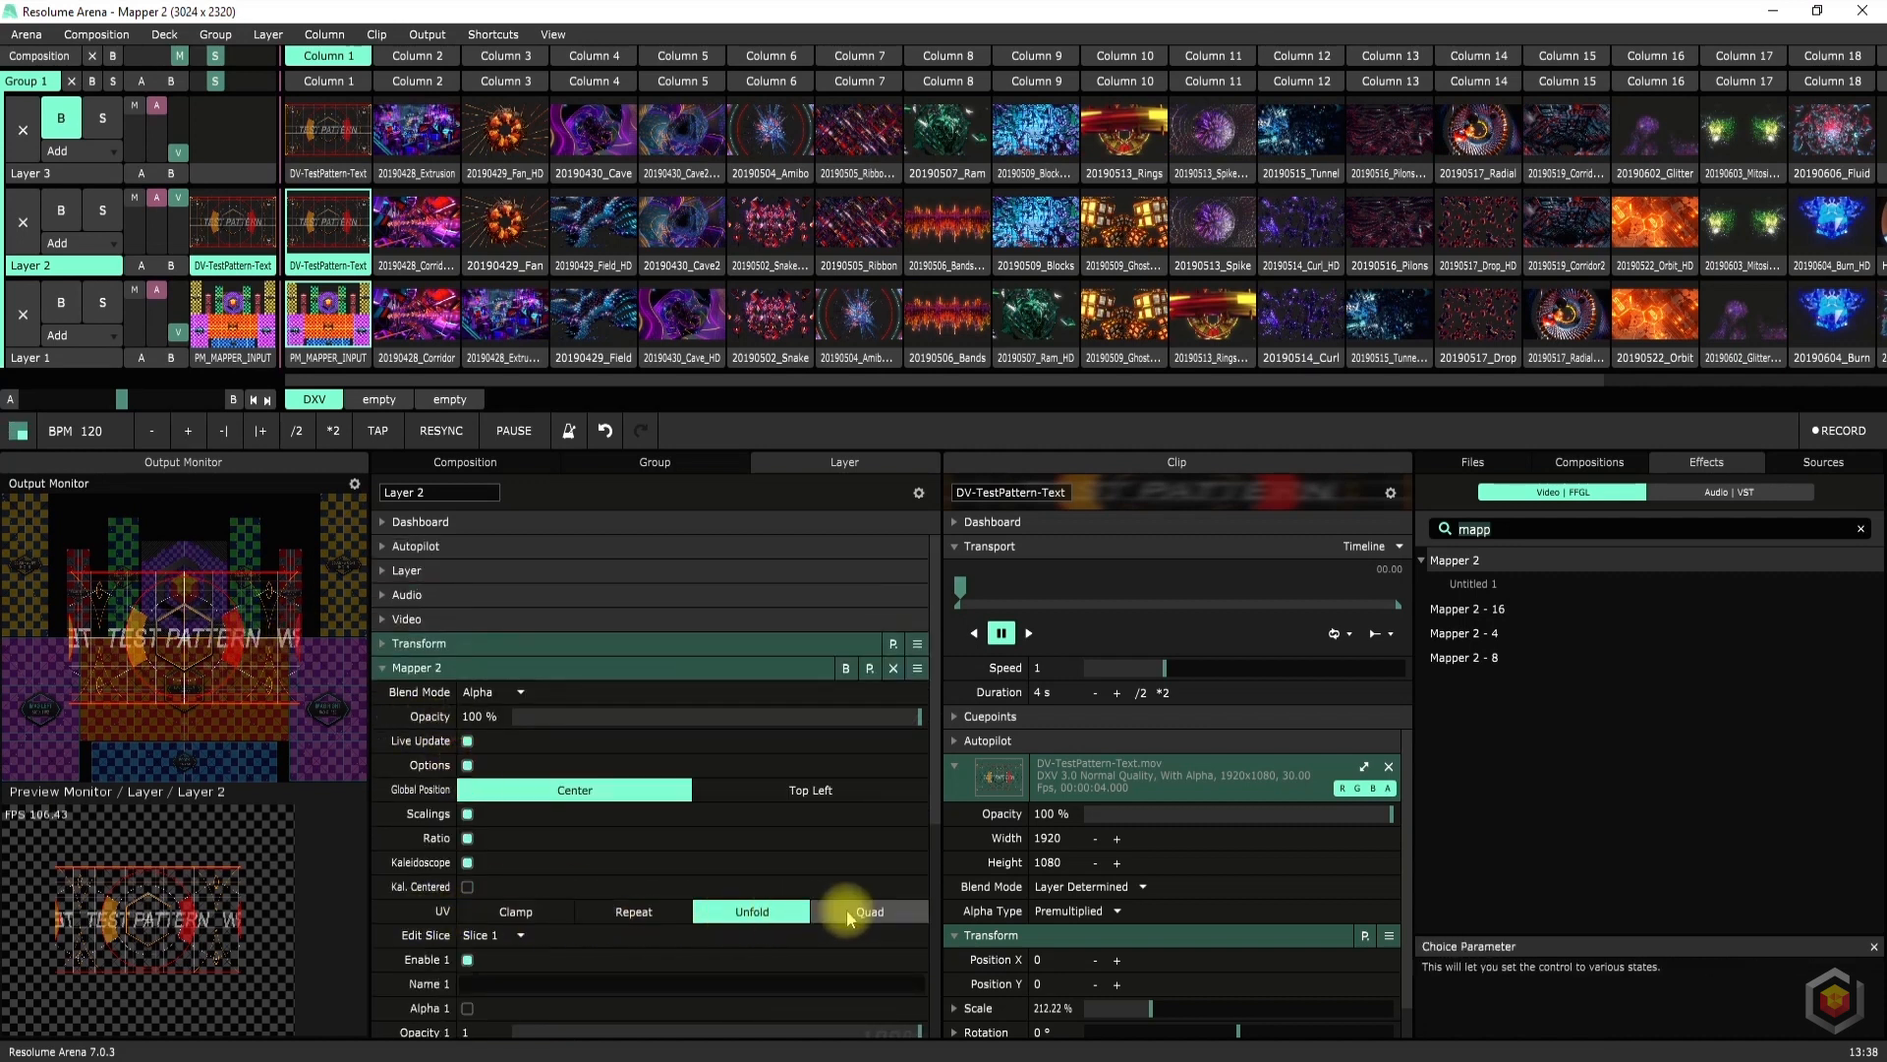
left_click(501, 912)
left_click(625, 910)
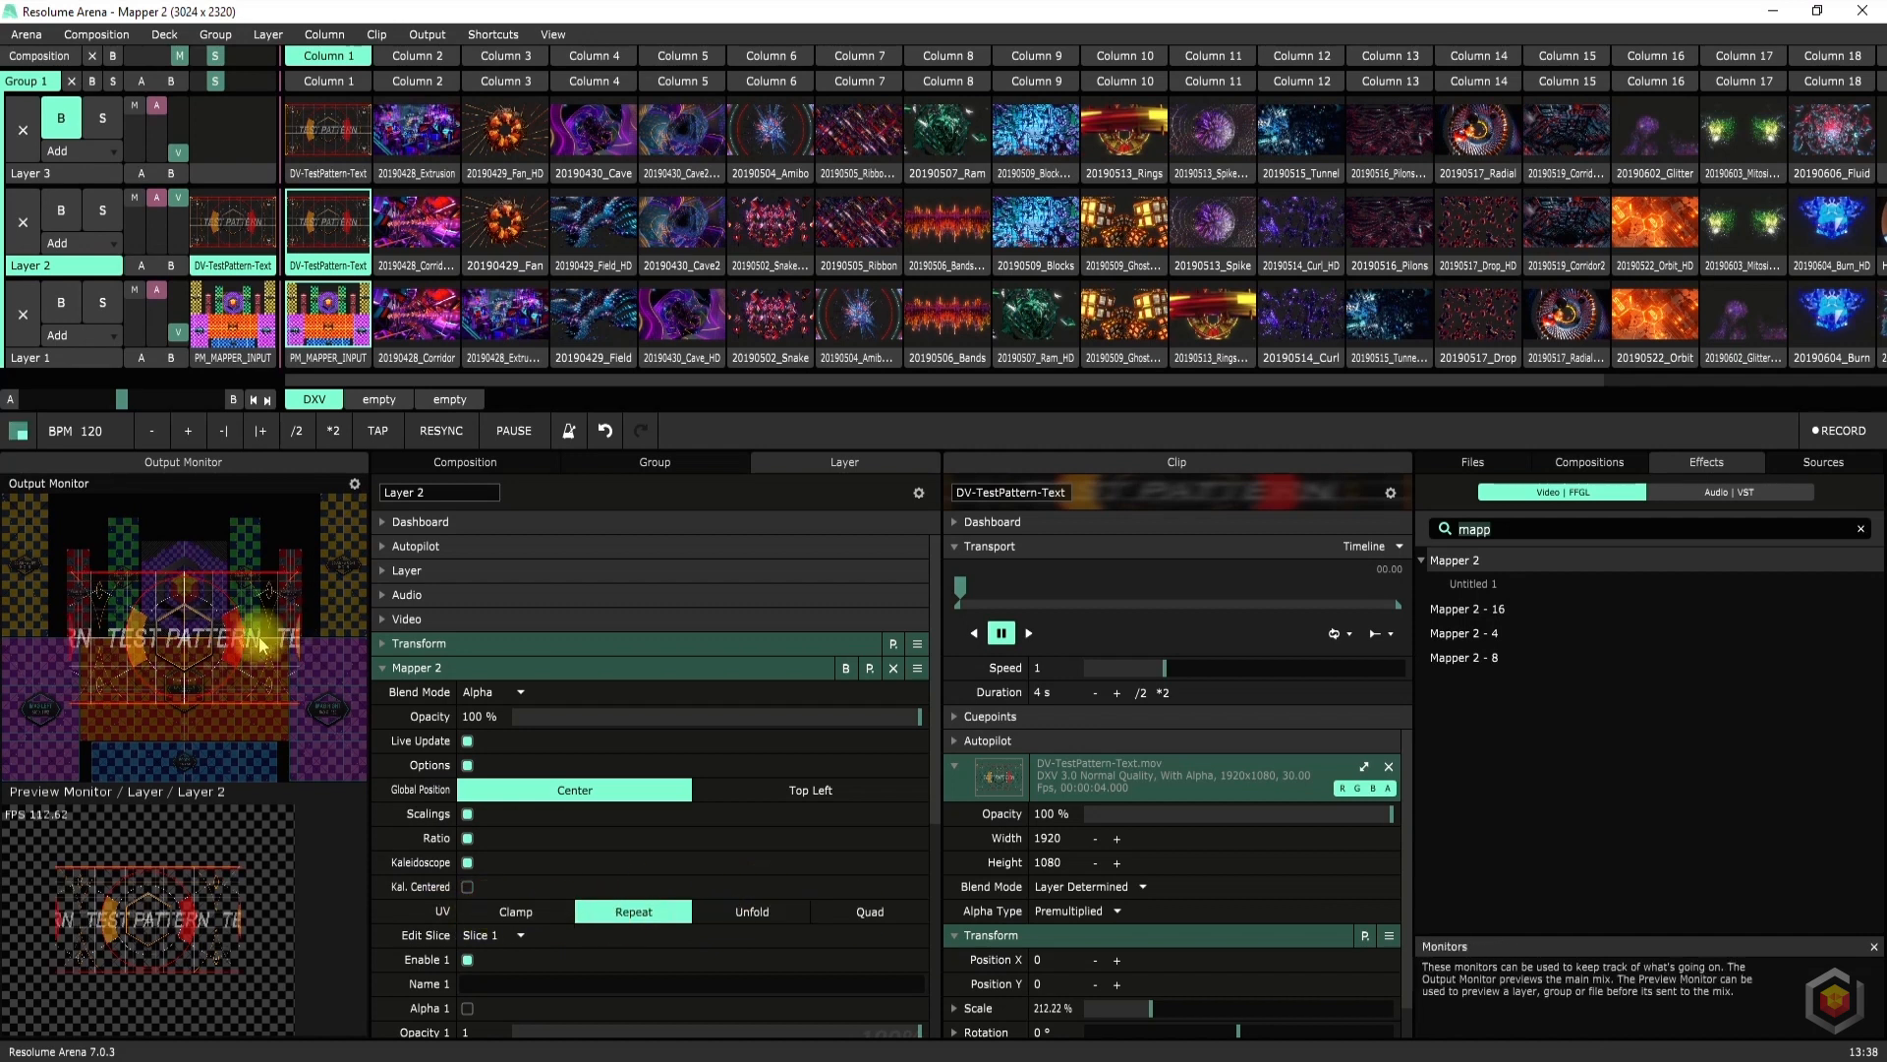
left_click(744, 911)
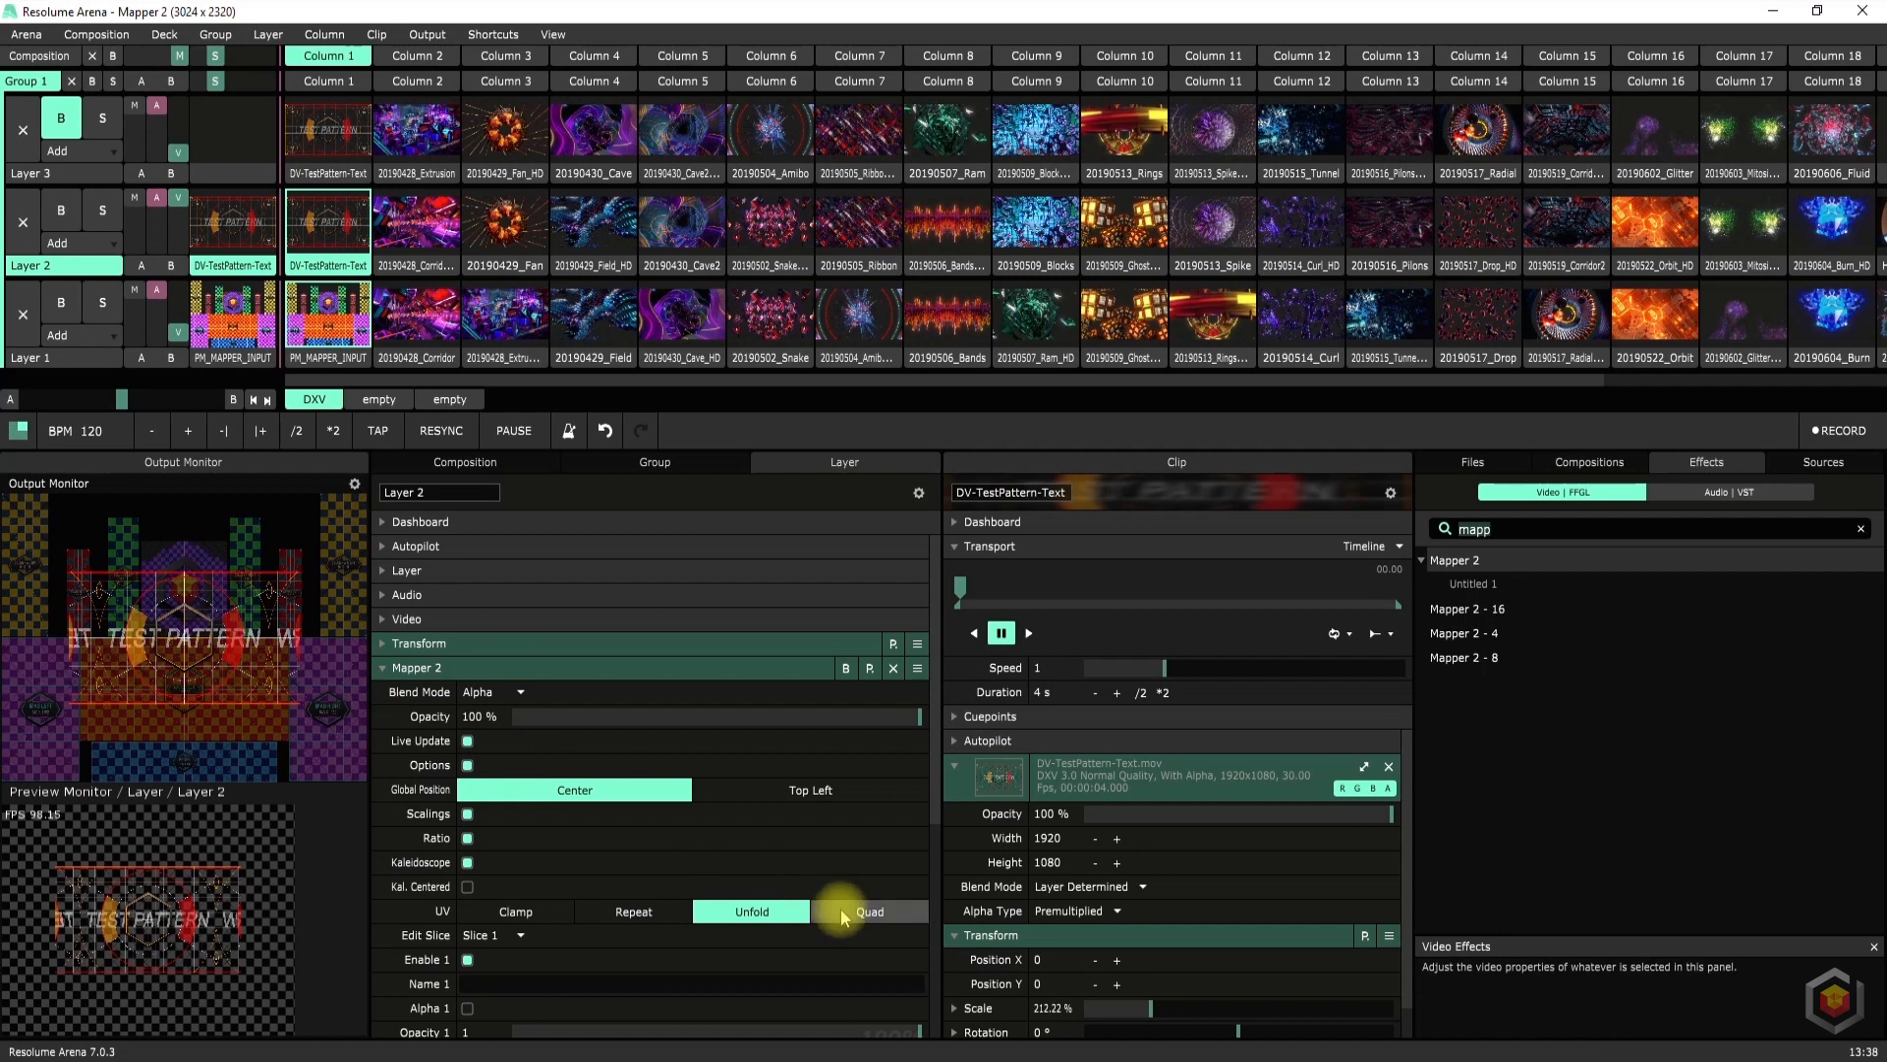
scroll(688, 885, "down", 3)
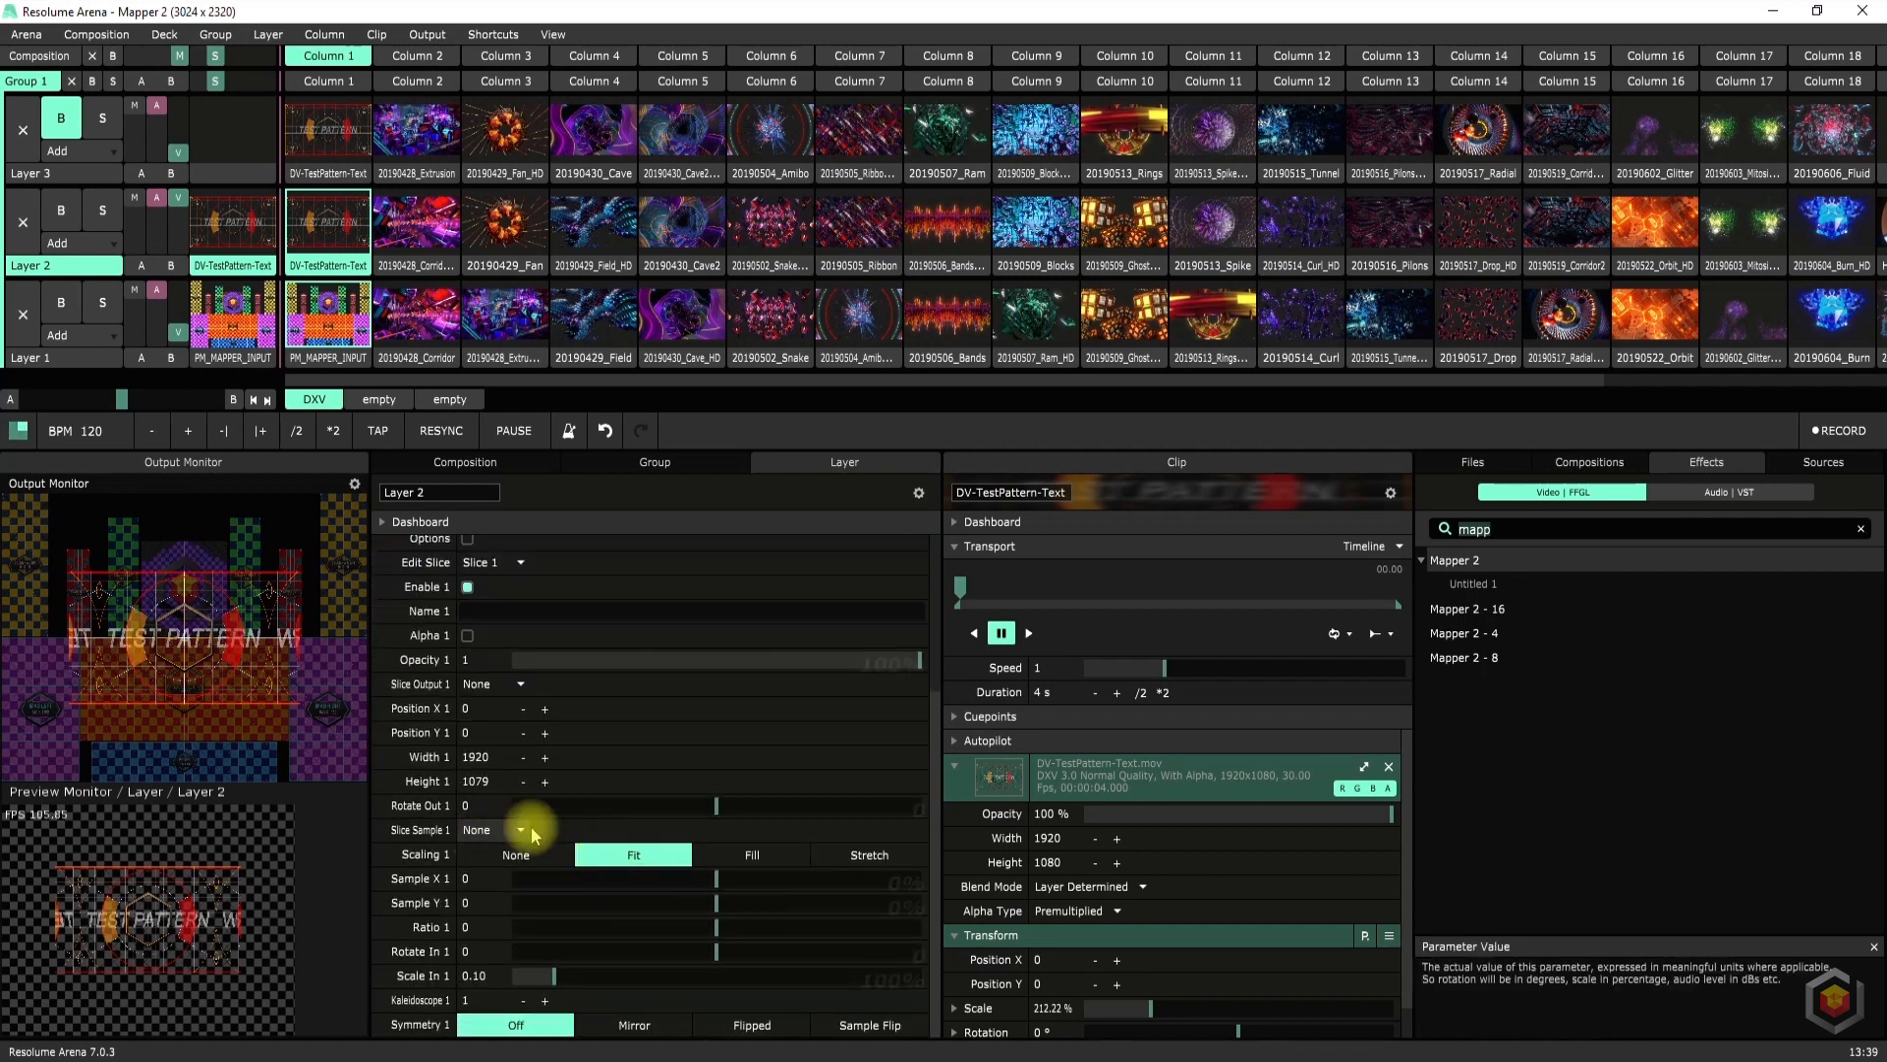
Reset the DV-TestPattern-Text clip's scale to 100 % and set Slice 1's scaling to None
right_click(1111, 1008)
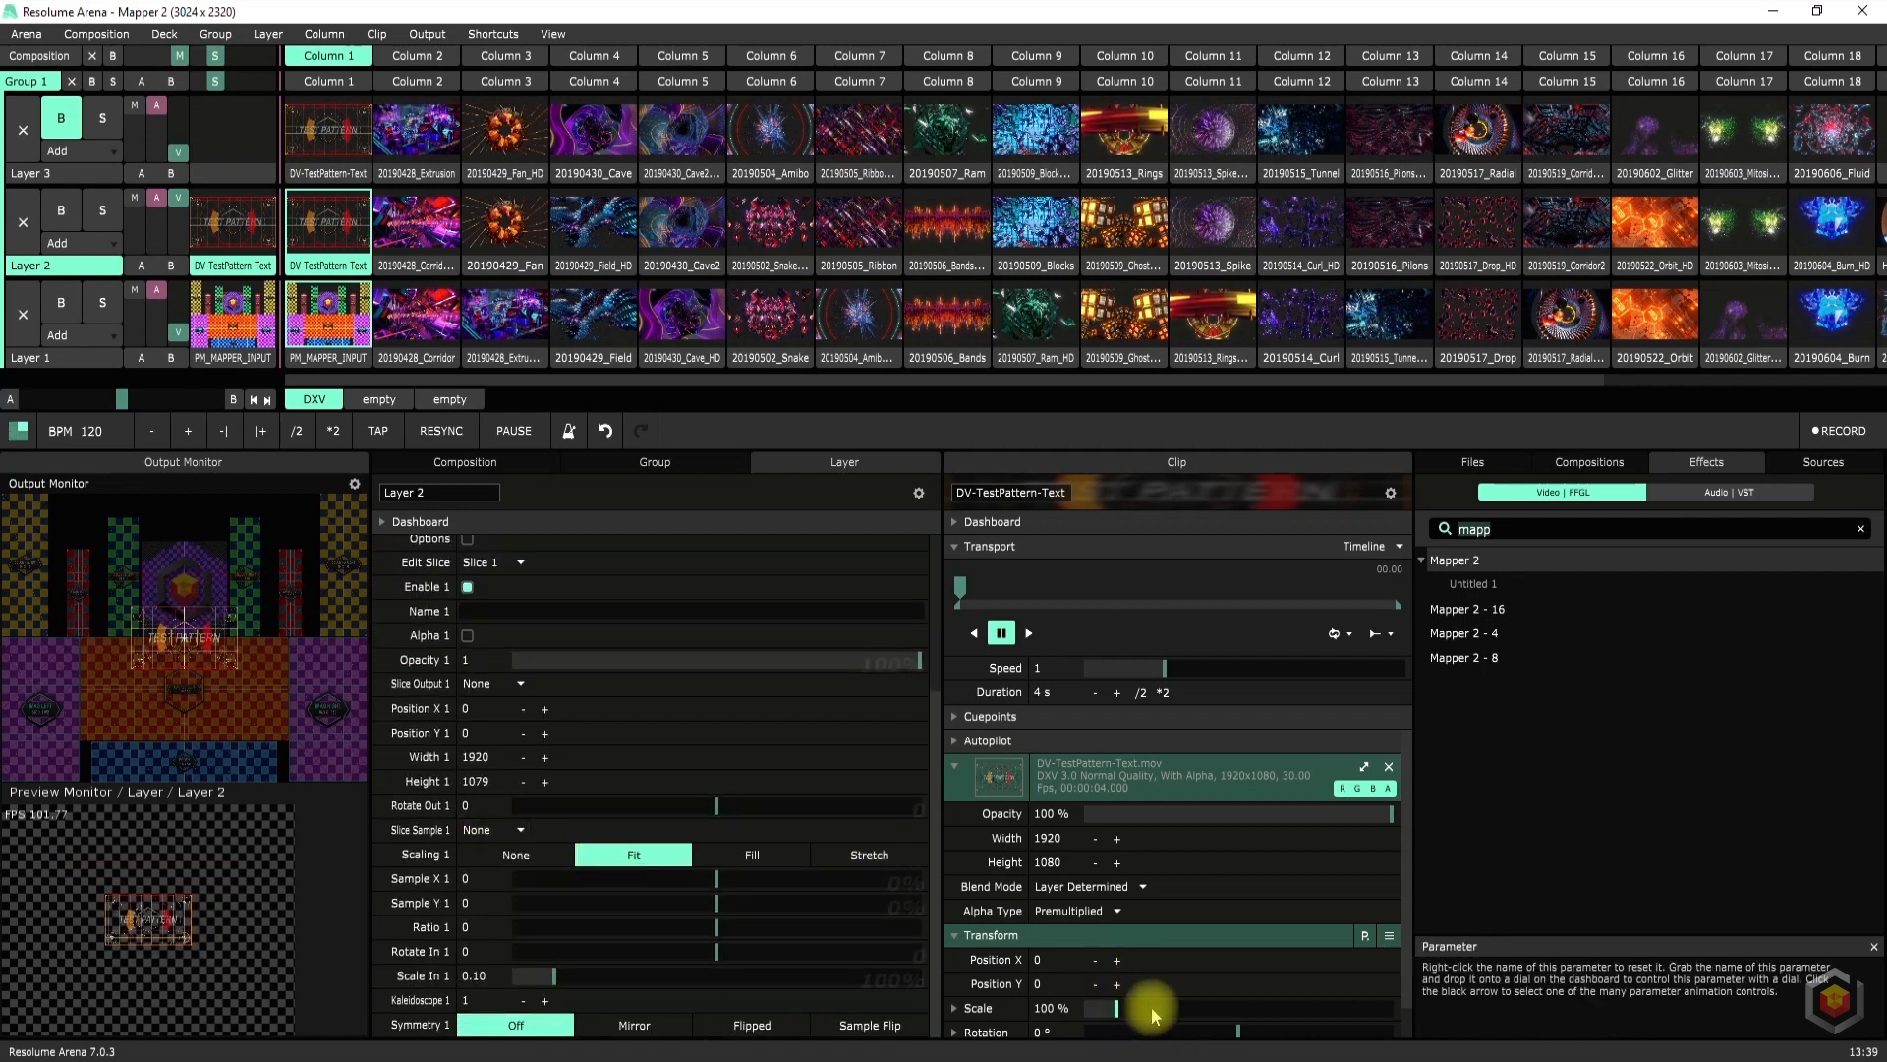
left_click(521, 852)
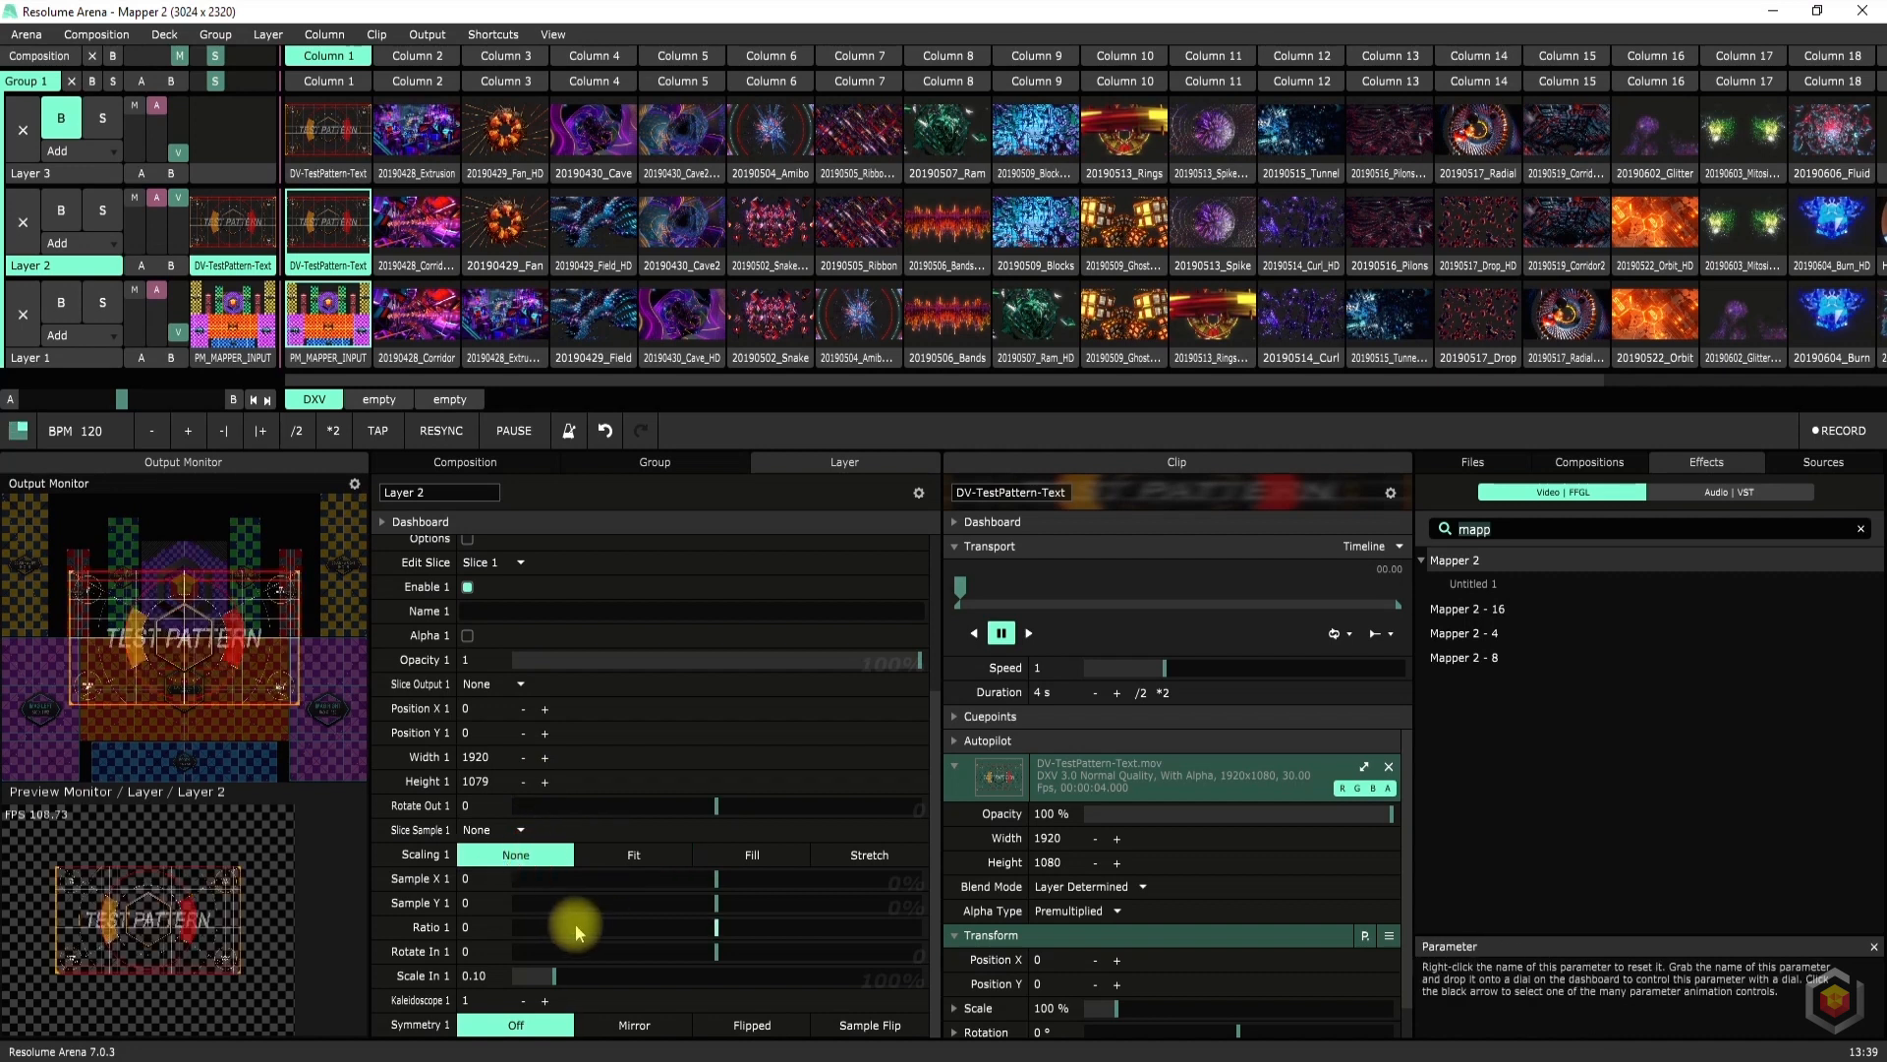
Try Slice 1's sample position, output and input rotation and Scale In, resetting each to its default
left_click_drag(716, 877, 719, 983)
left_click_drag(682, 808, 699, 806)
left_click_drag(718, 952, 751, 946)
right_click(720, 948)
right_click(715, 809)
left_click_drag(585, 978, 609, 974)
right_click(575, 975)
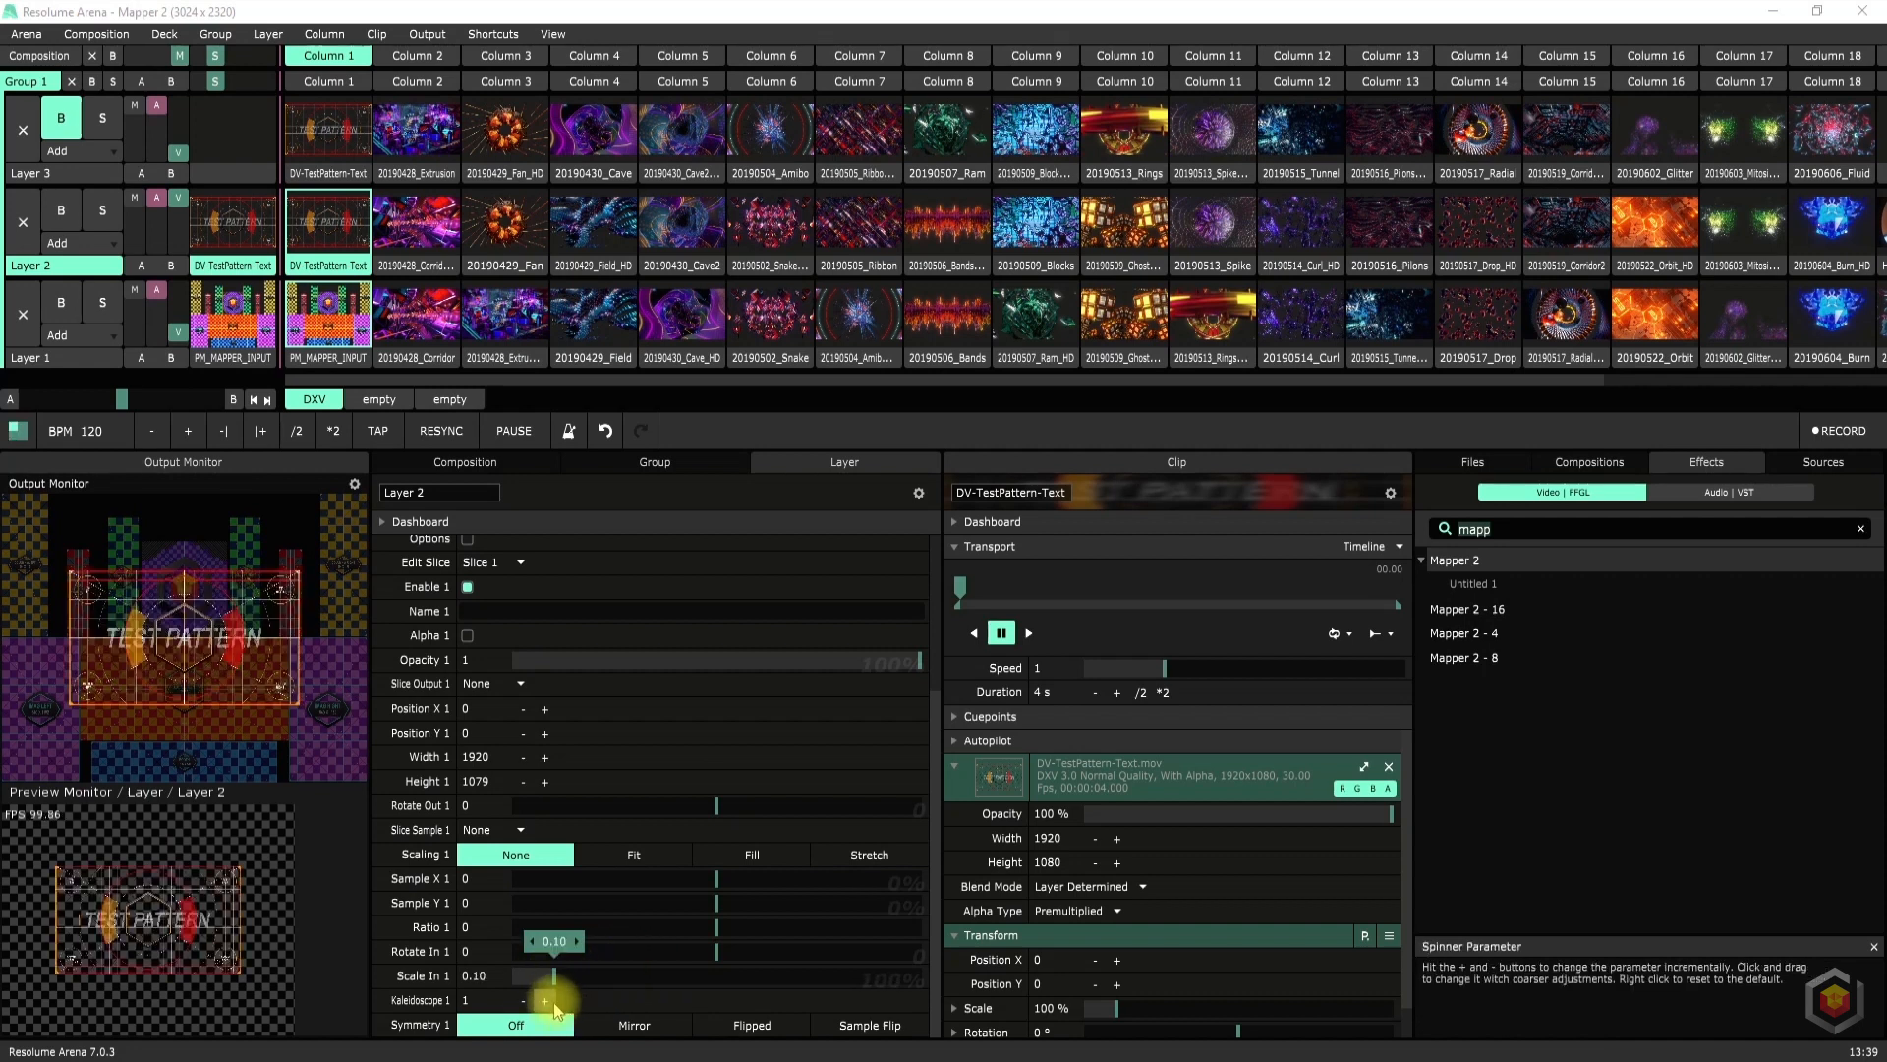
Raise Slice 1's kaleidoscope to 9 and lower it to 6
left_click(546, 1000)
left_click(547, 1000)
left_click(546, 1001)
left_click(547, 1001)
left_click(546, 1000)
left_click(546, 1000)
left_click(546, 1000)
left_click(546, 1001)
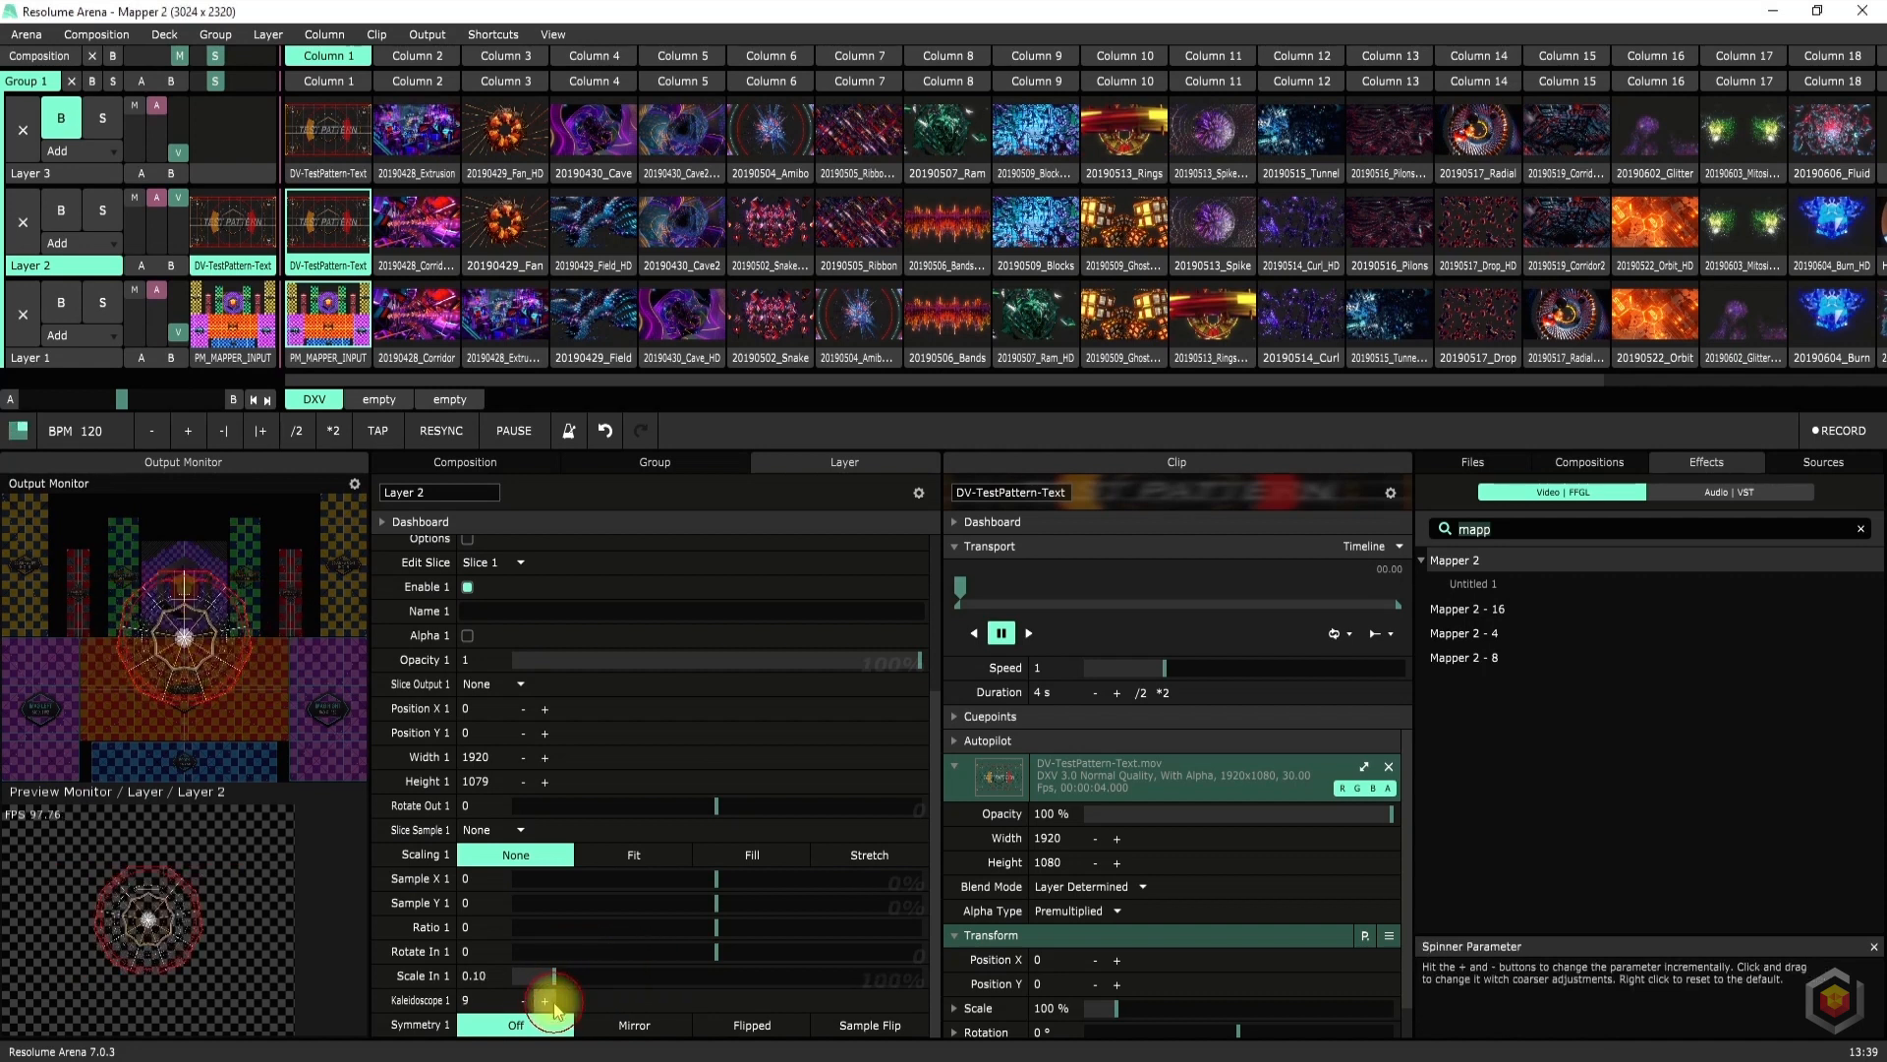
left_click(522, 1001)
left_click(523, 1001)
left_click(523, 1000)
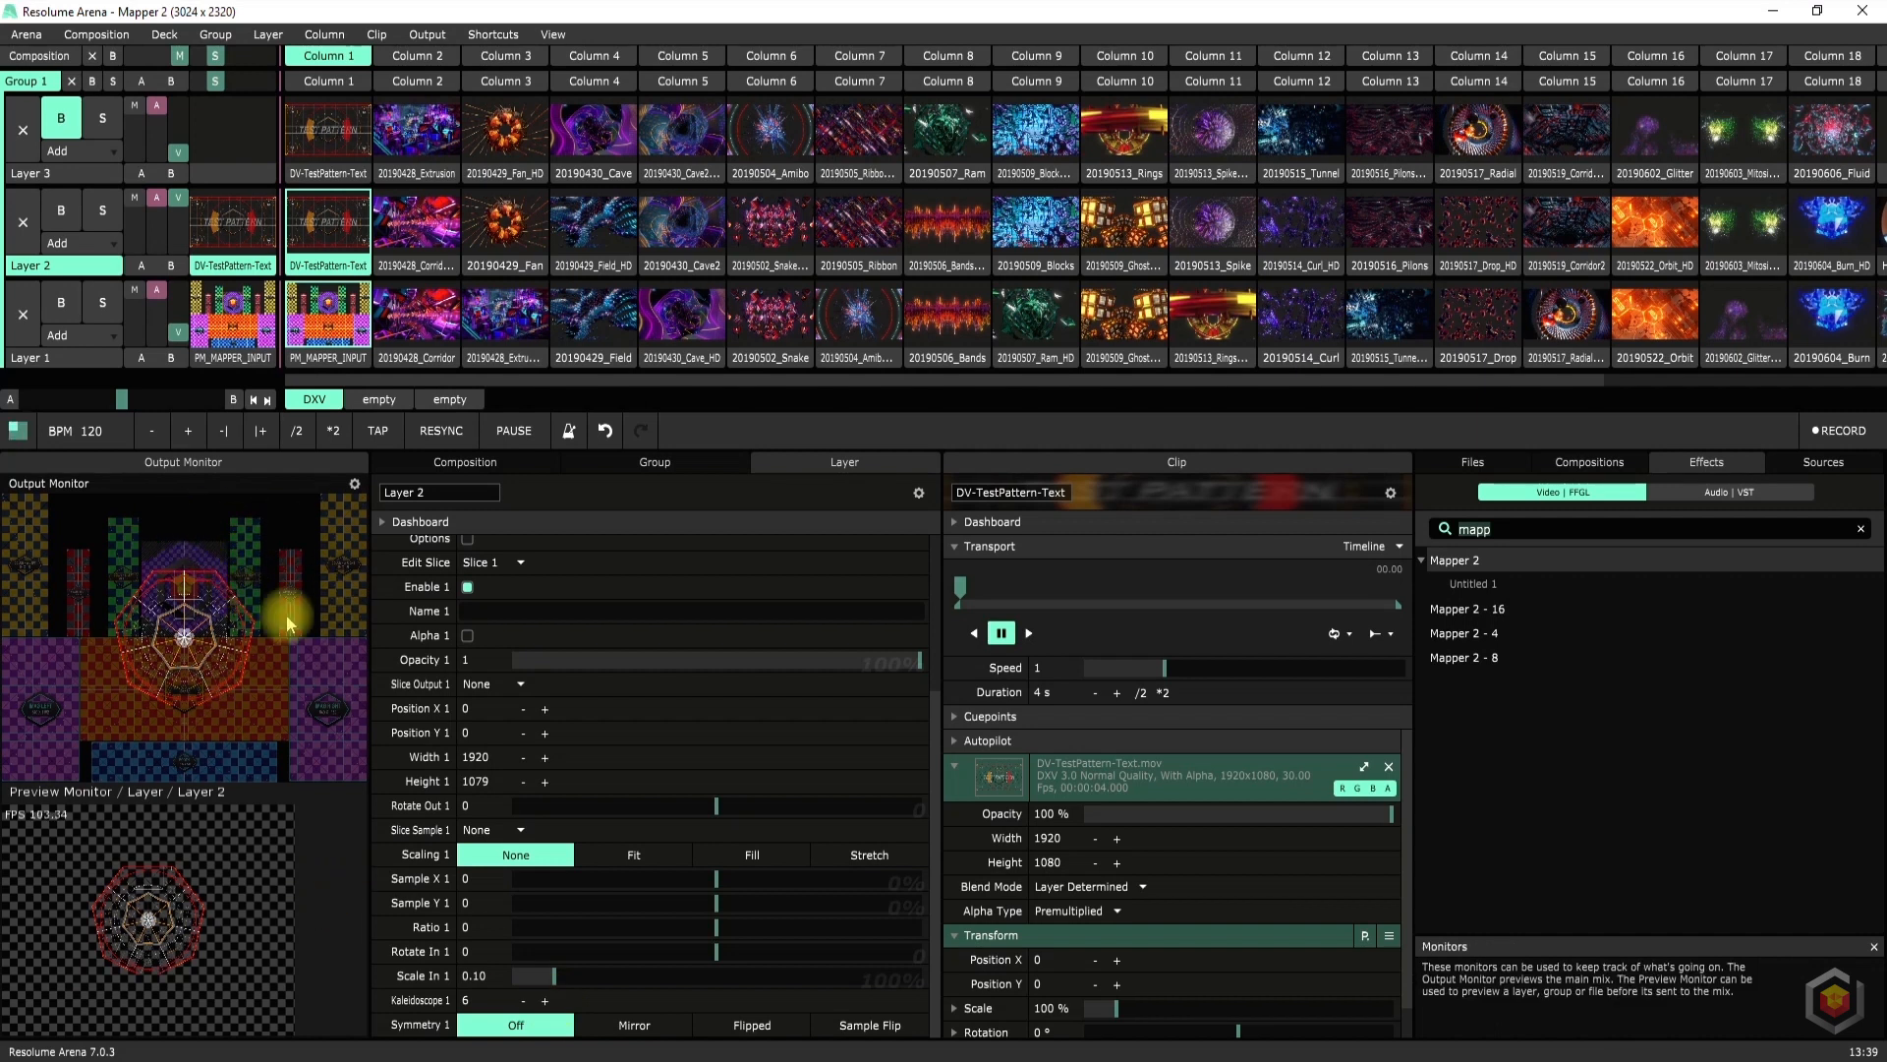
Scale the clip to 356.91 %, try Slice 1's Scale In and sample position, and reset the slice's values with kaleidoscope at 1
left_click_drag(1116, 1007, 1194, 1010)
left_click_drag(577, 979, 577, 902)
mouse_move(720, 881)
left_mouse_down()
mouse_move(607, 886)
mouse_move(728, 886)
left_mouse_up()
right_click(726, 907)
right_click(531, 976)
right_click(531, 999)
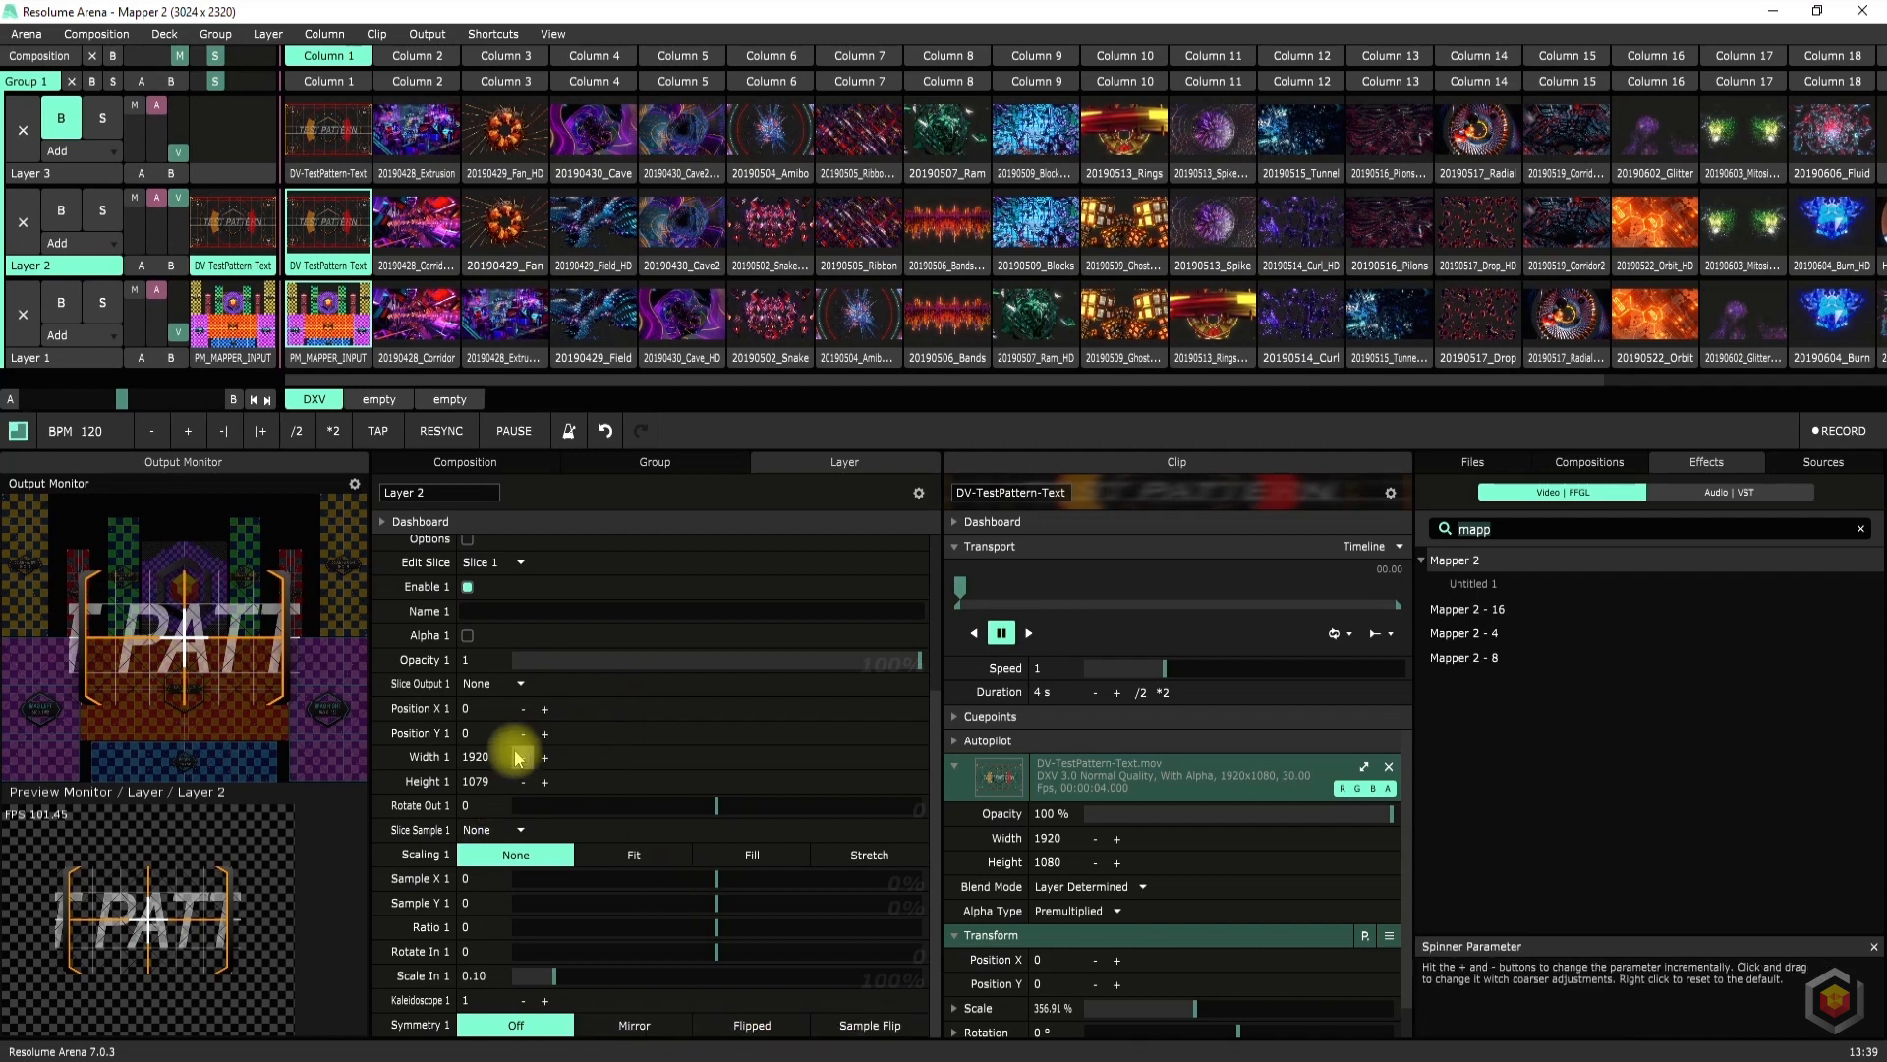
Set Slice 1's width to 500 and shift its horizontal position to -1050
double_click(480, 758)
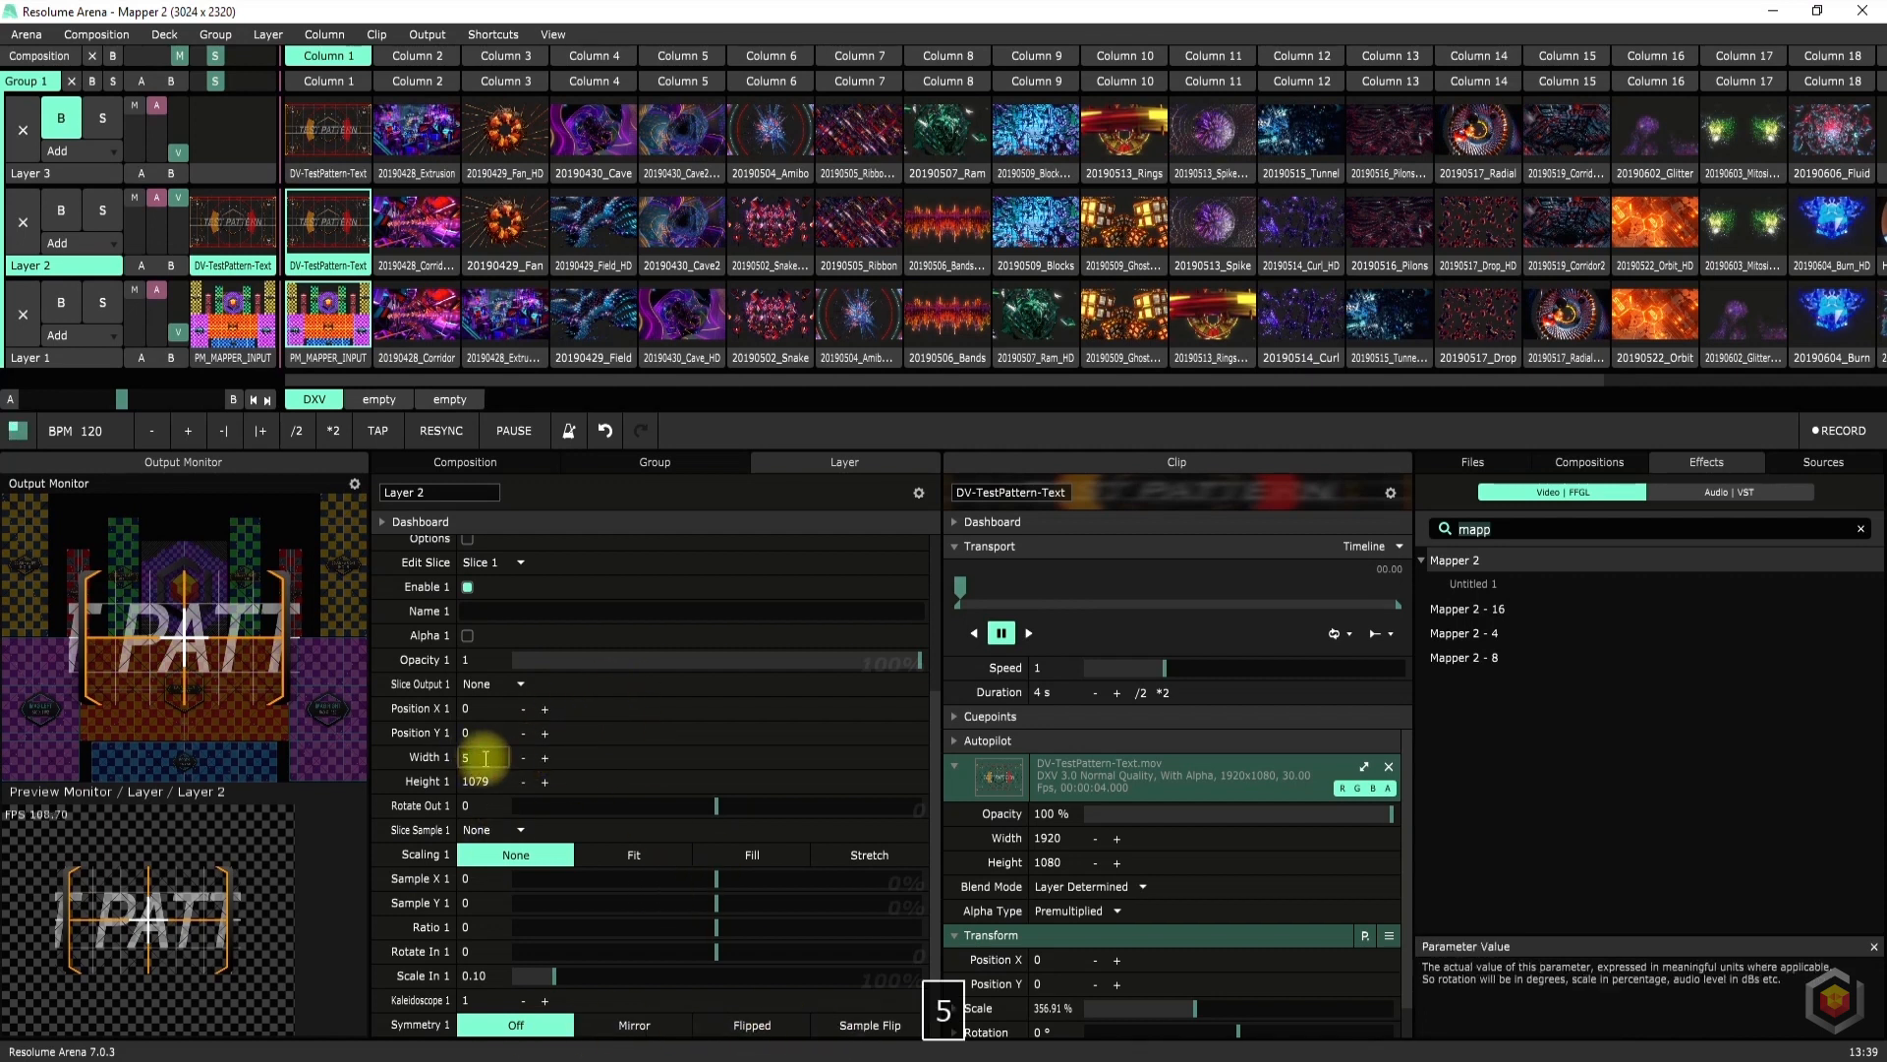
key("Return")
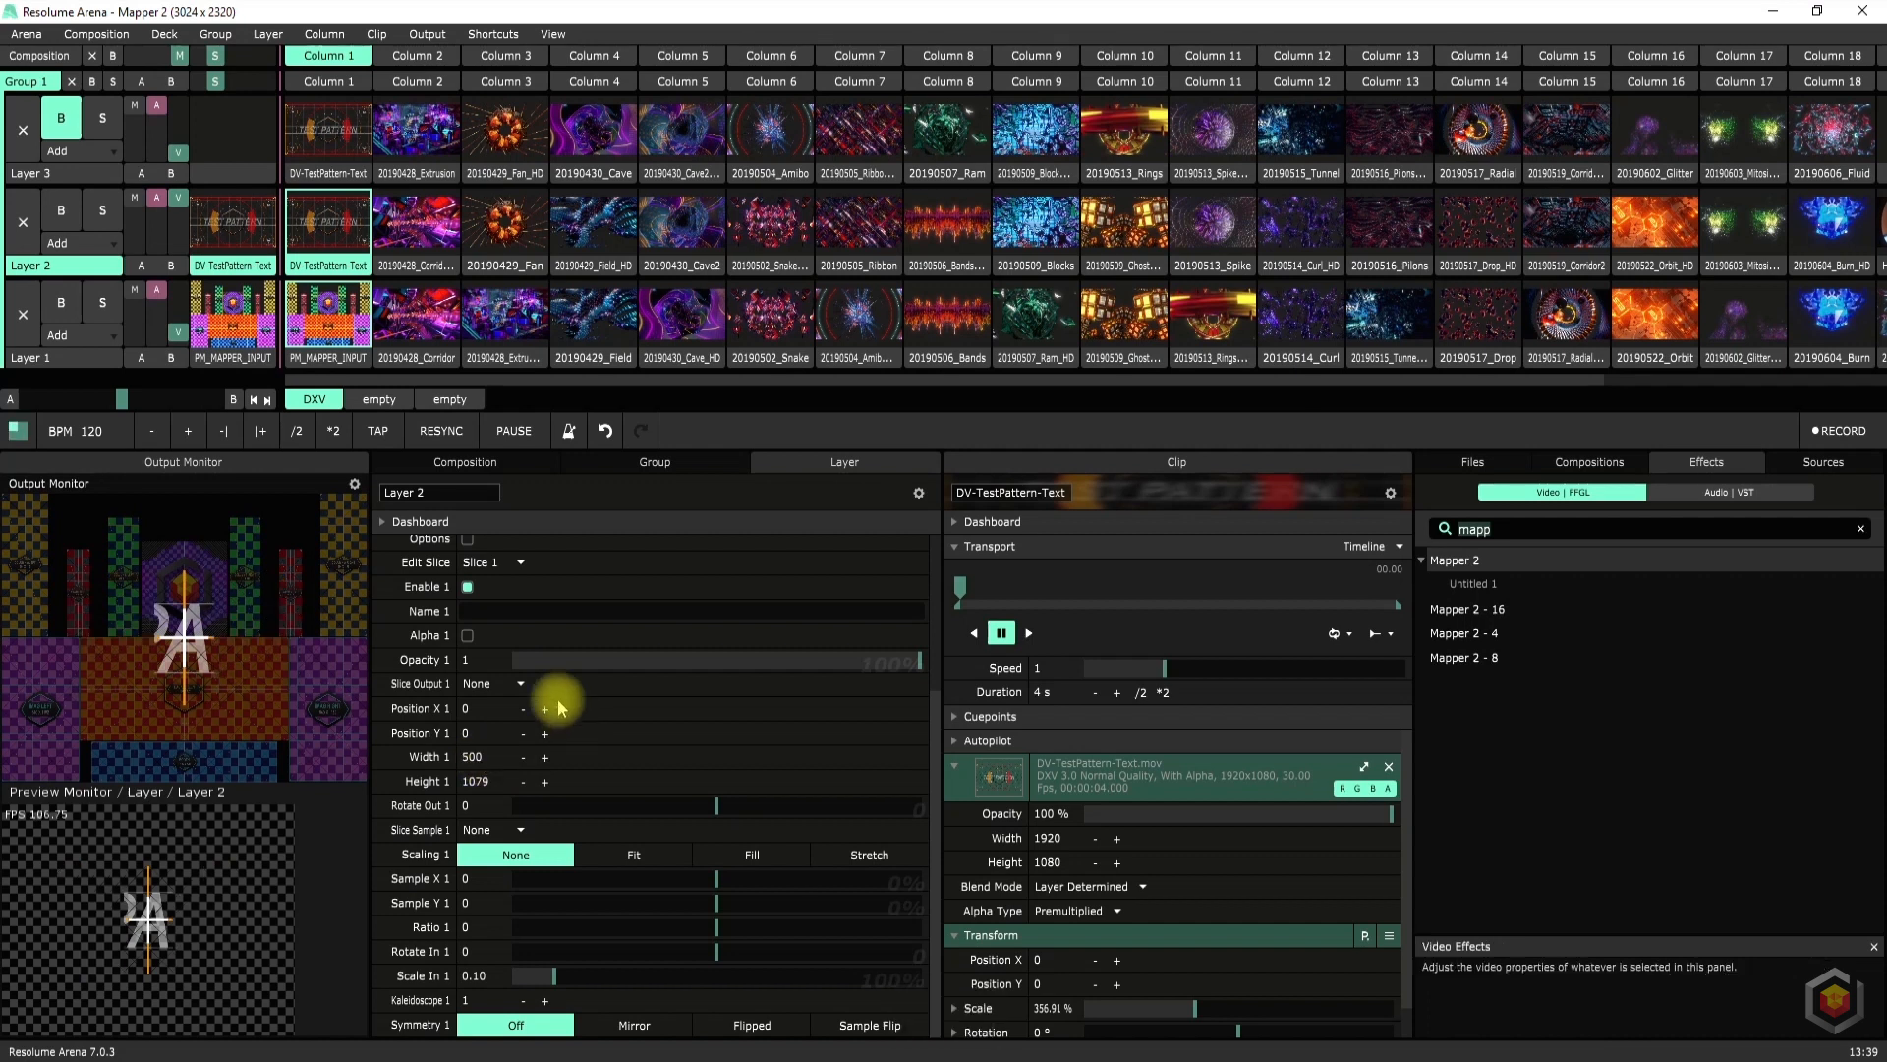
left_click_drag(539, 704, 312, 738)
left_click_drag(539, 708, 29, 723)
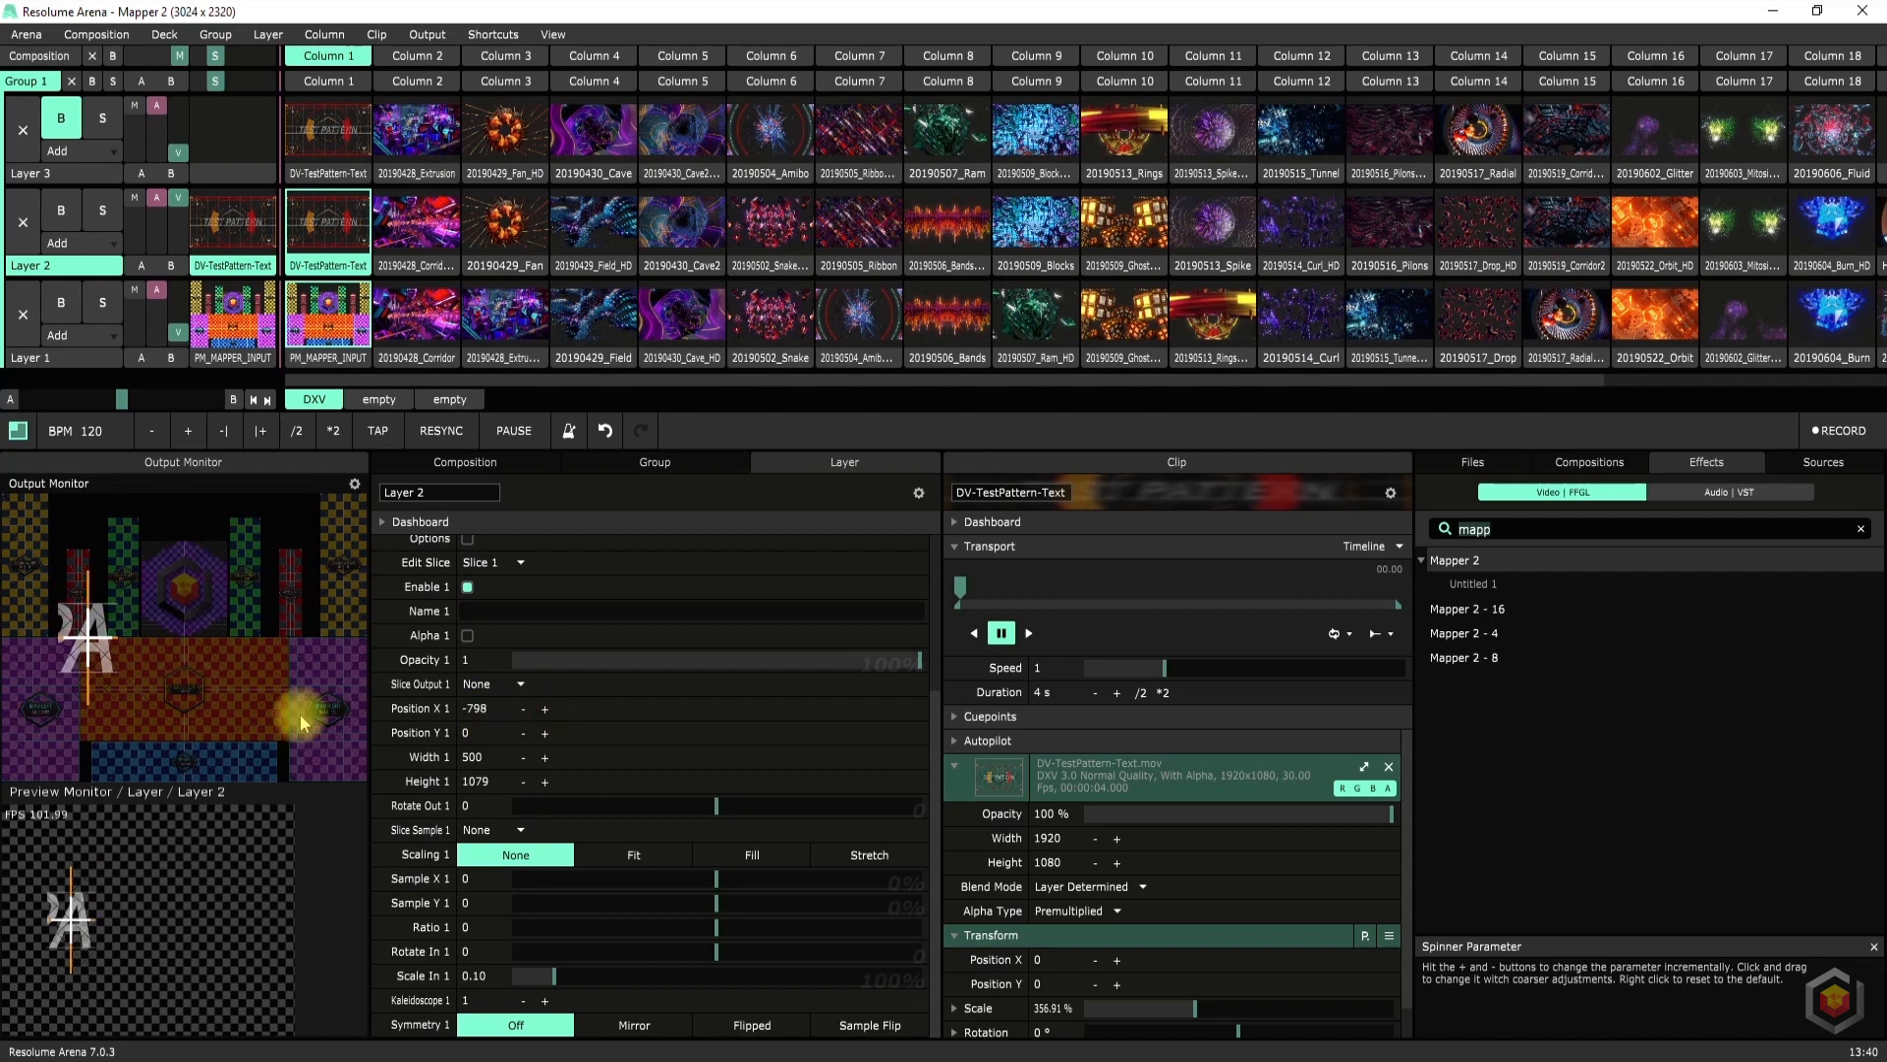
left_click_drag(527, 711, 33, 717)
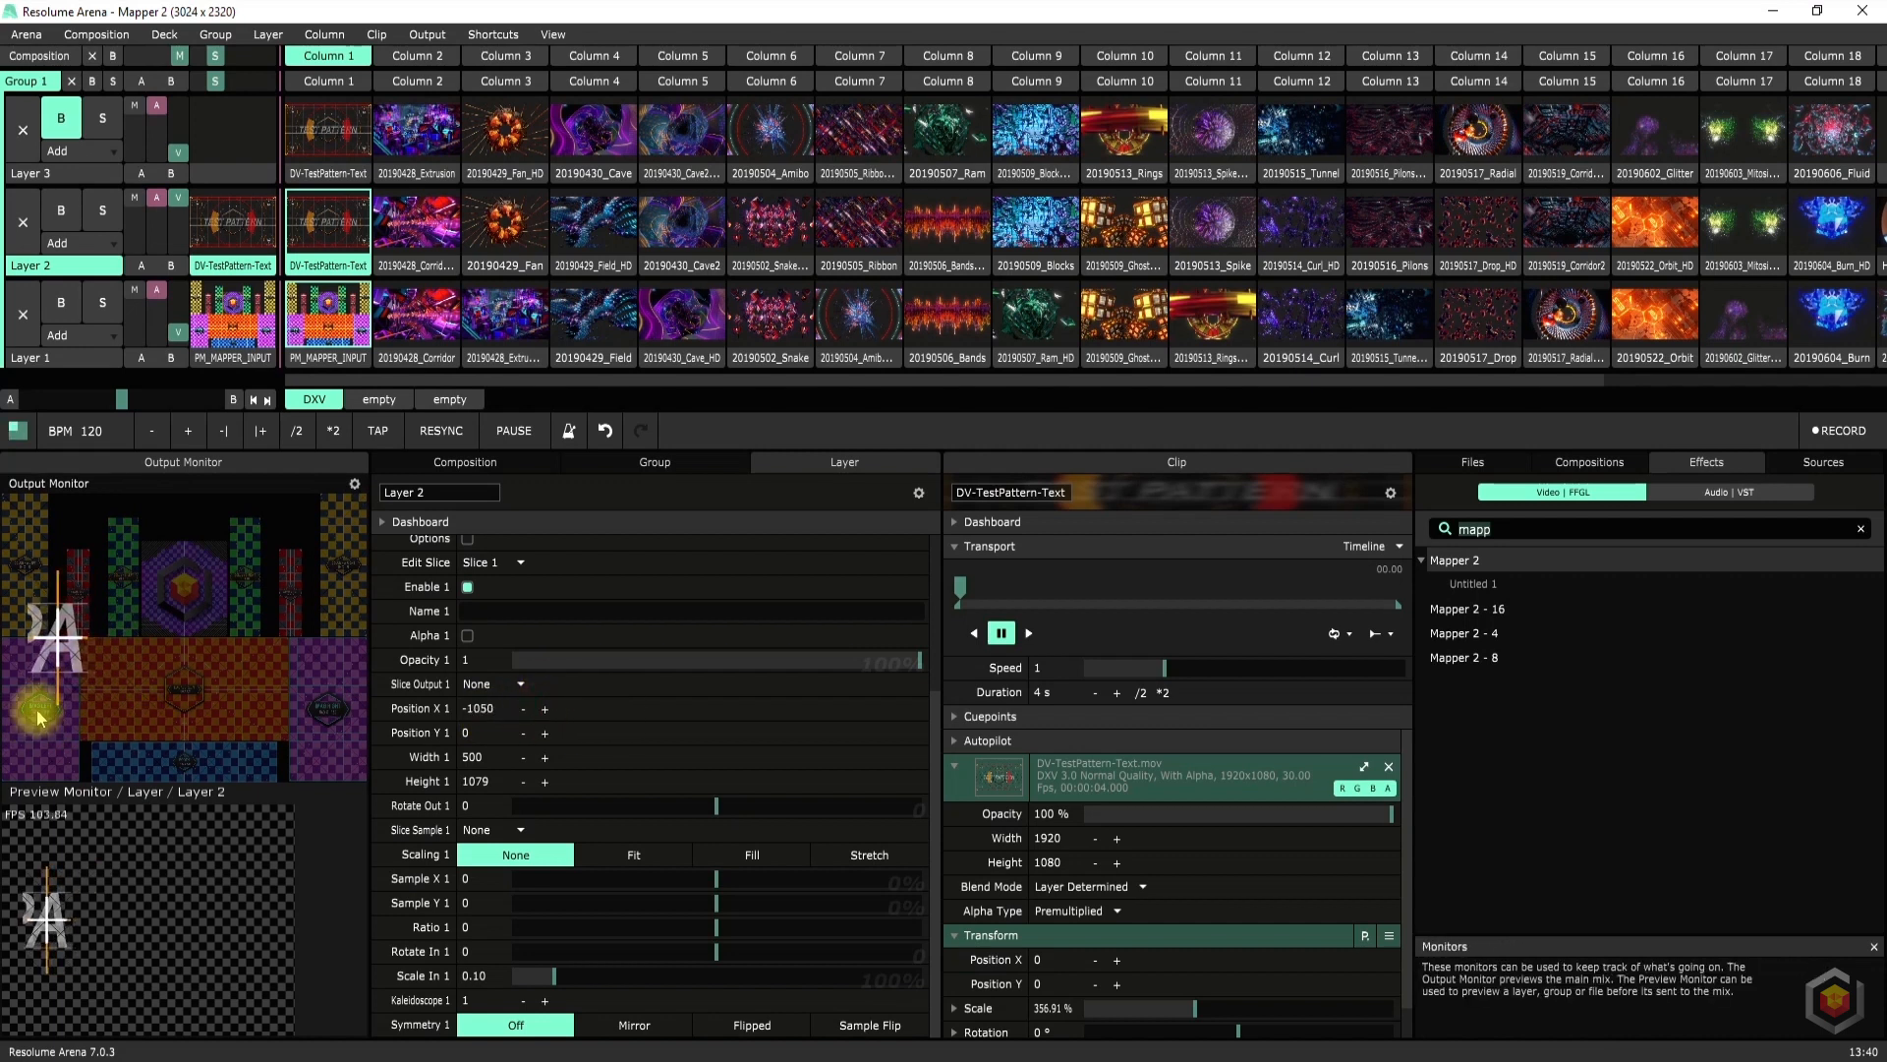
Try moving Slice 1 vertically, and reset its position to 0 and its size to 1920 × 1080
left_click_drag(540, 737, 1146, 780)
right_click(423, 732)
right_click(412, 714)
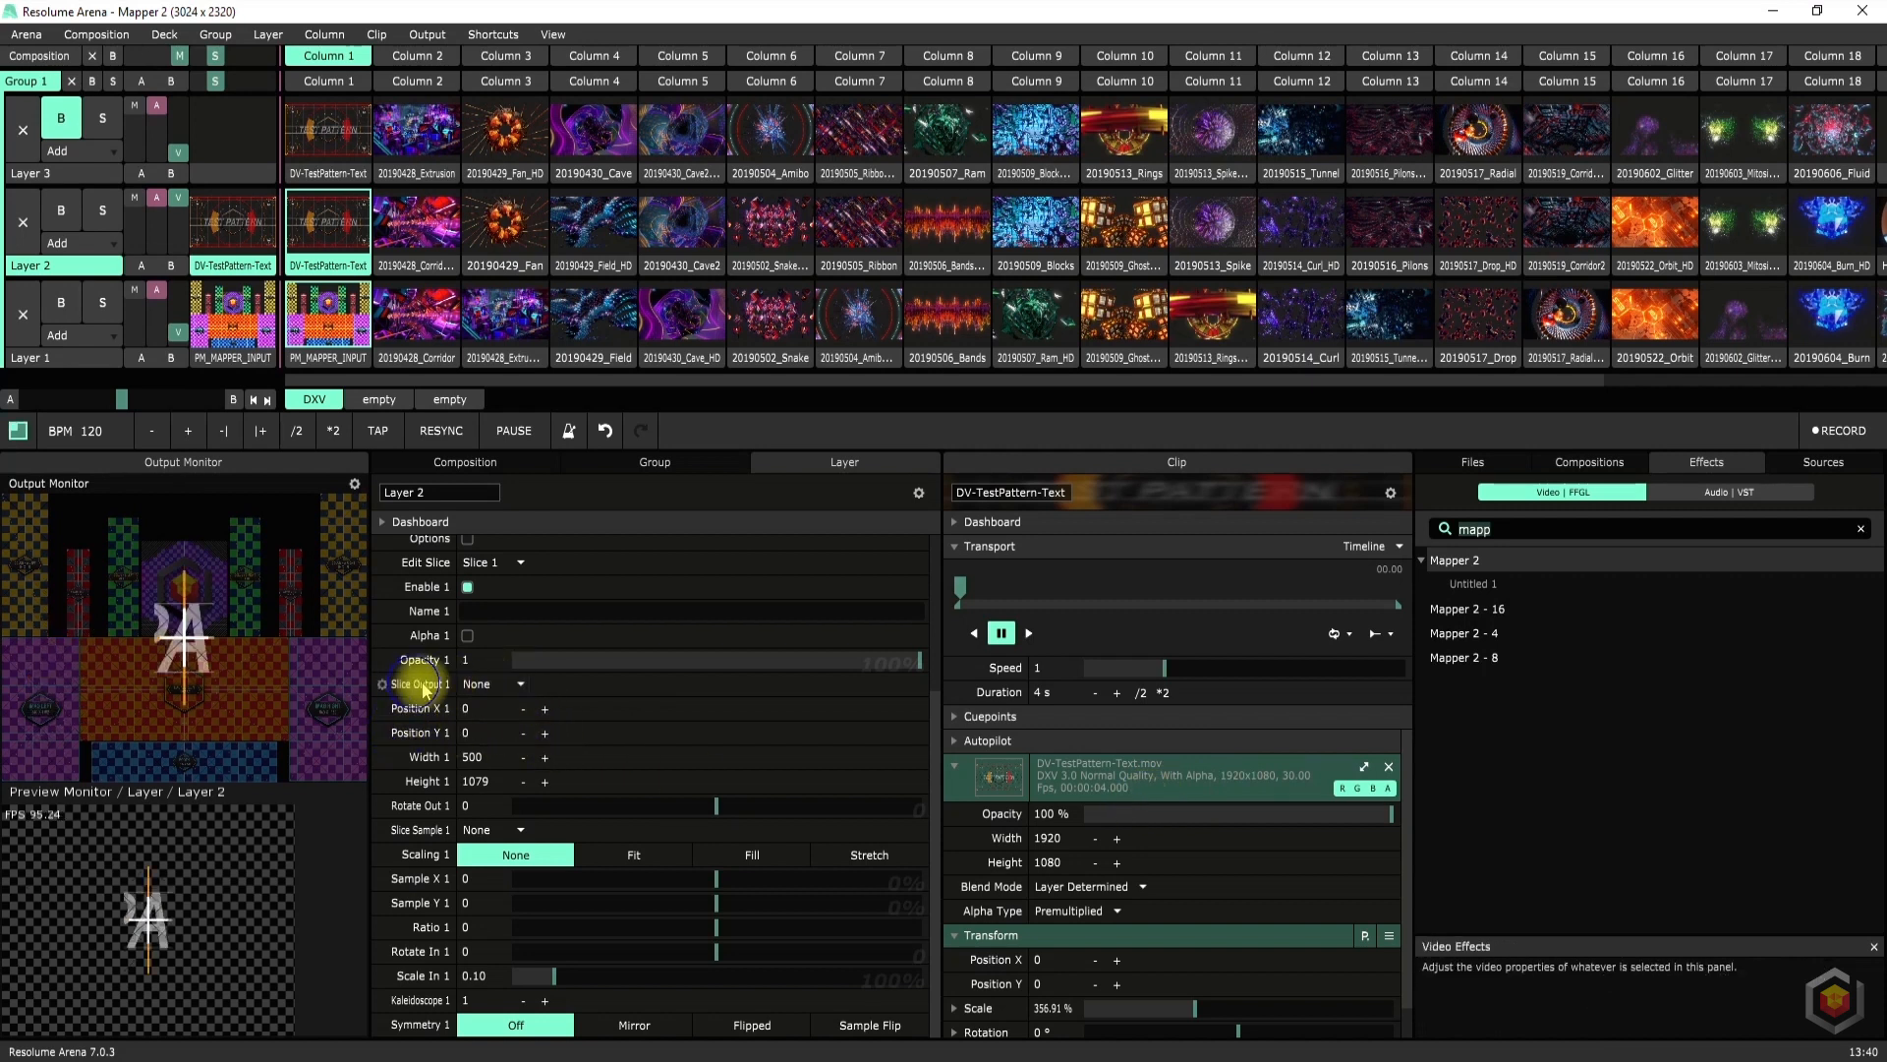
right_click(436, 755)
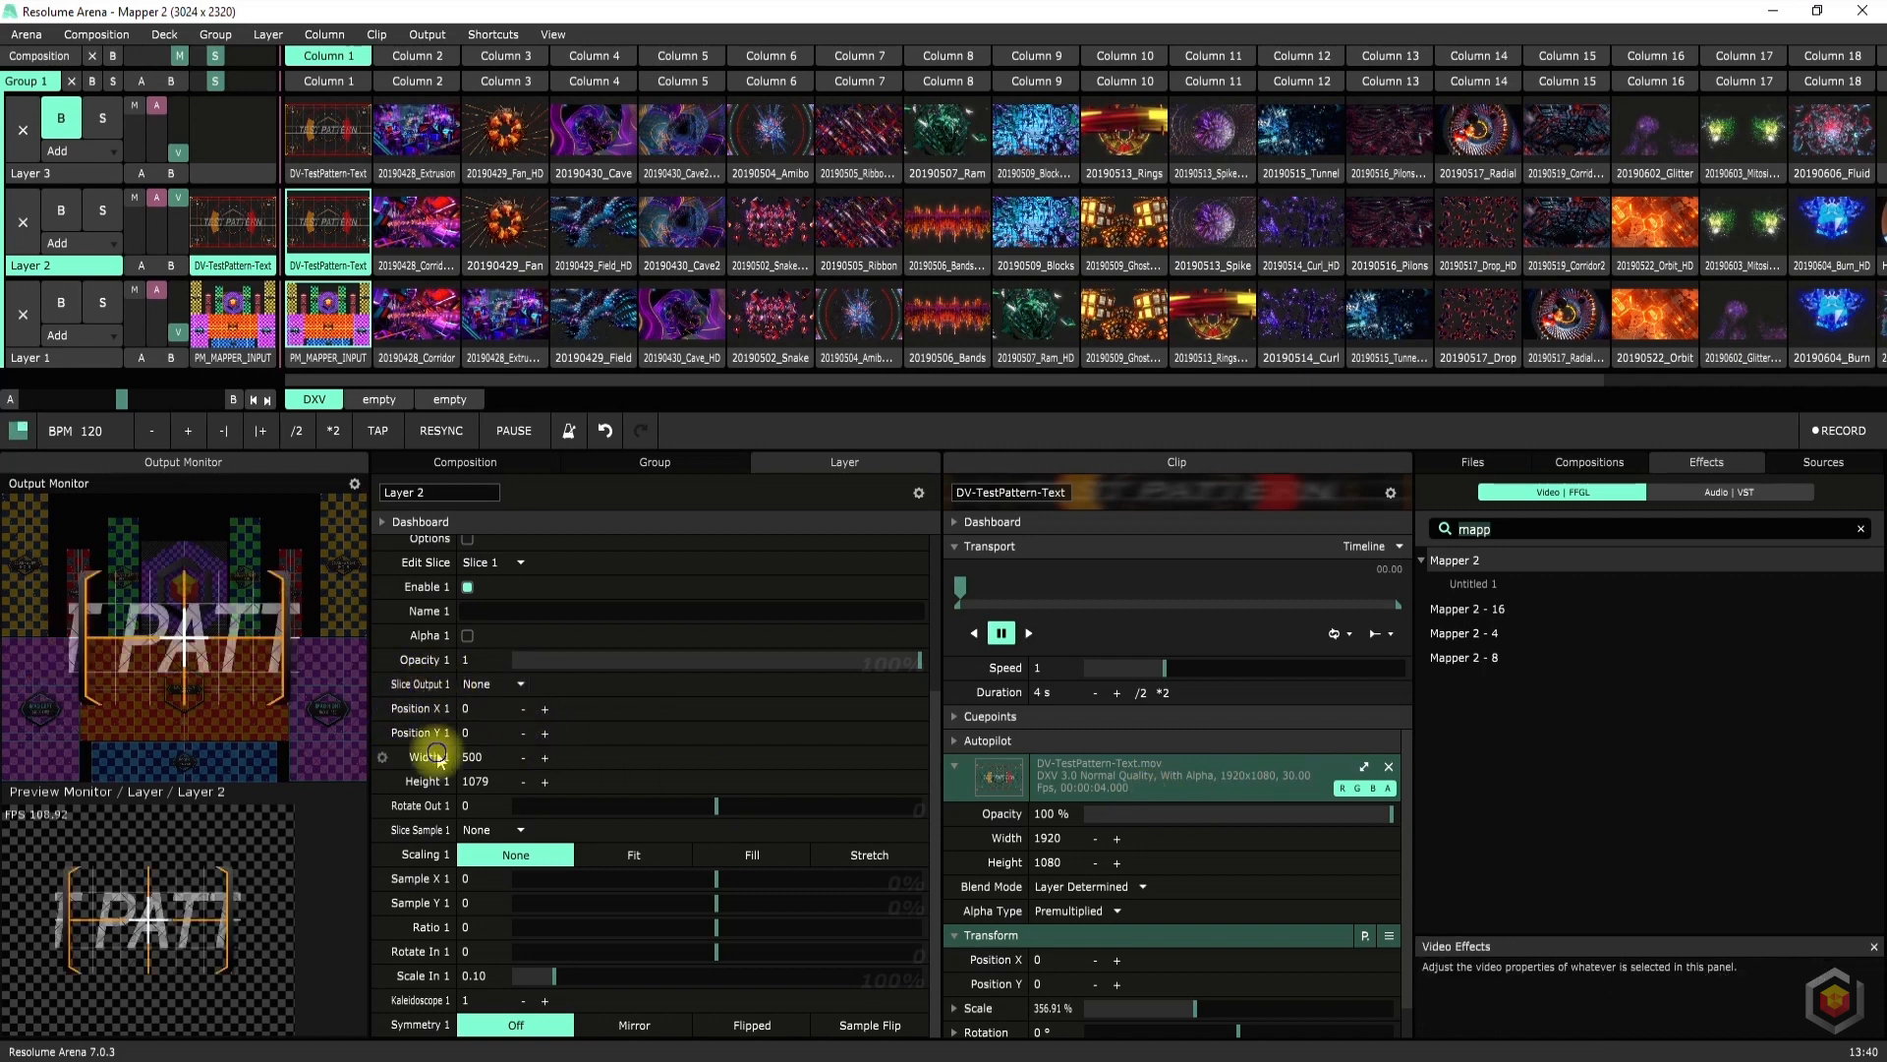
Assign Slice 1's output to IMAG LEFT and reduce its Scale In to 0.06
left_click(488, 683)
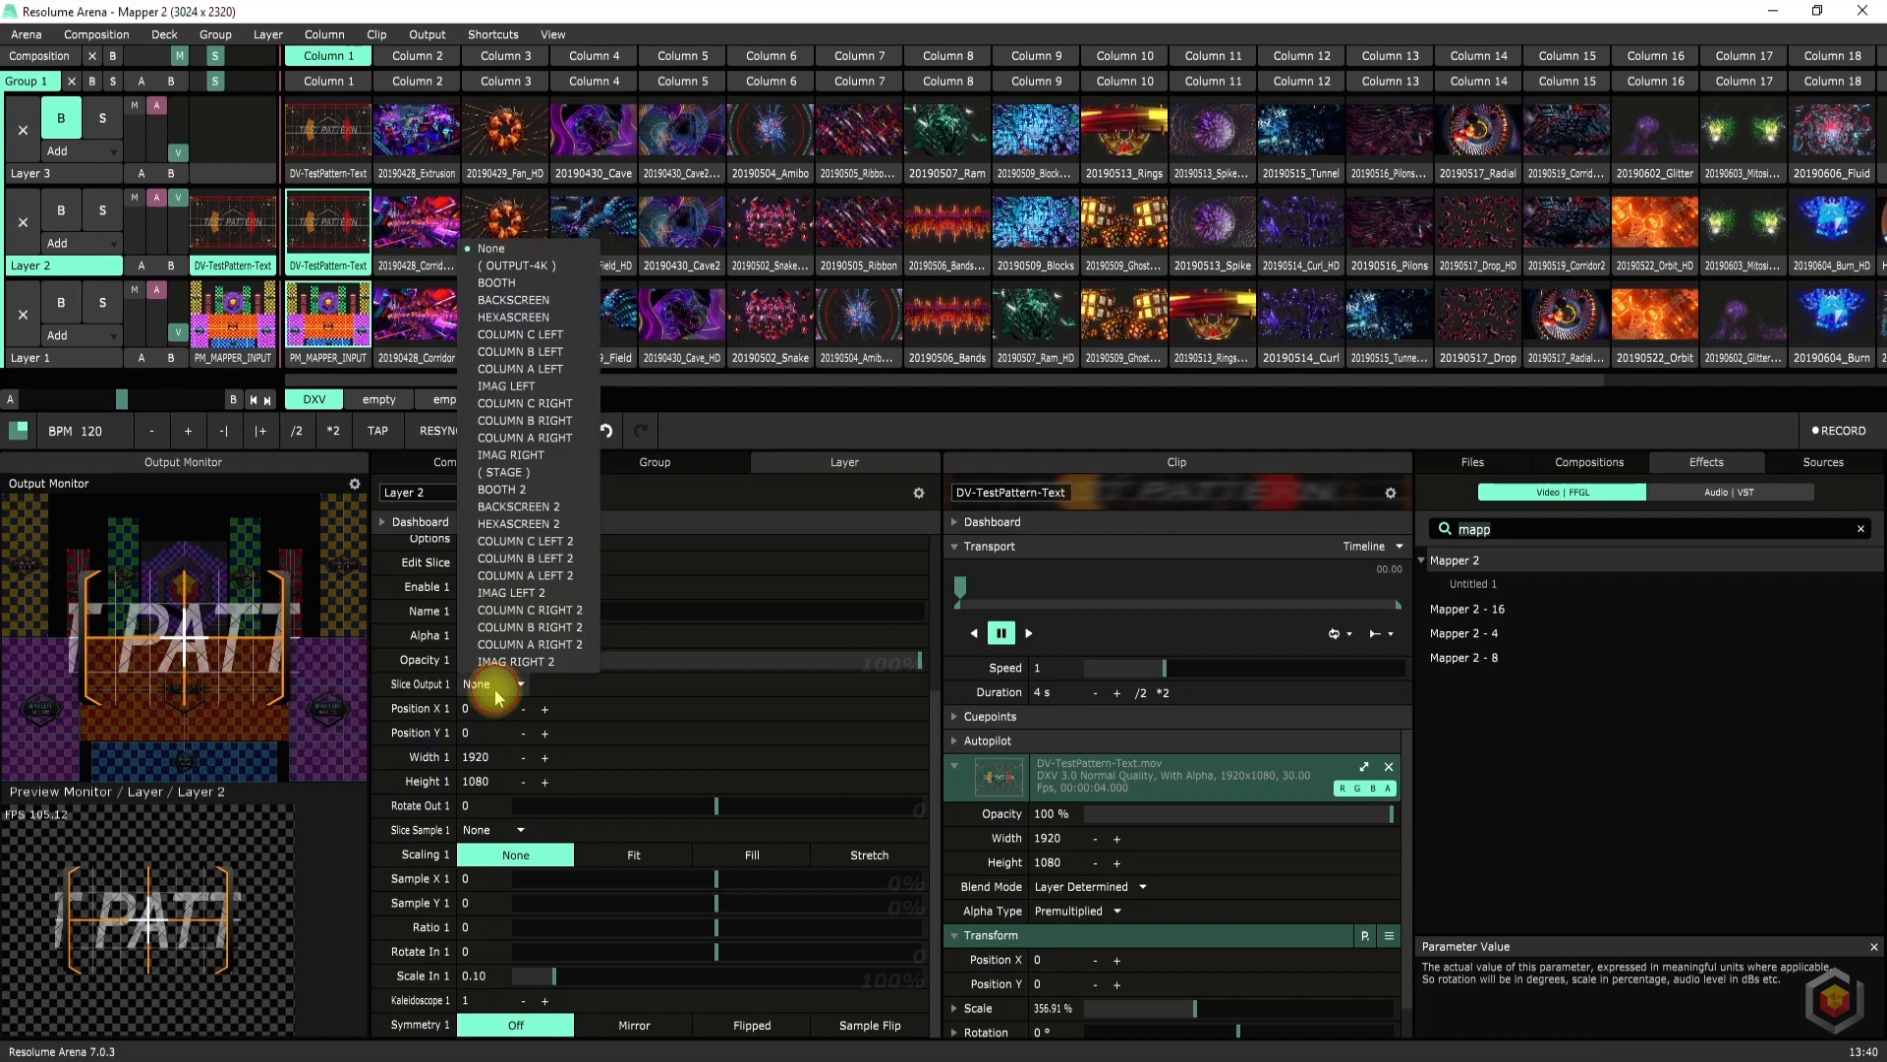
left_click(531, 386)
left_click_drag(553, 975, 539, 978)
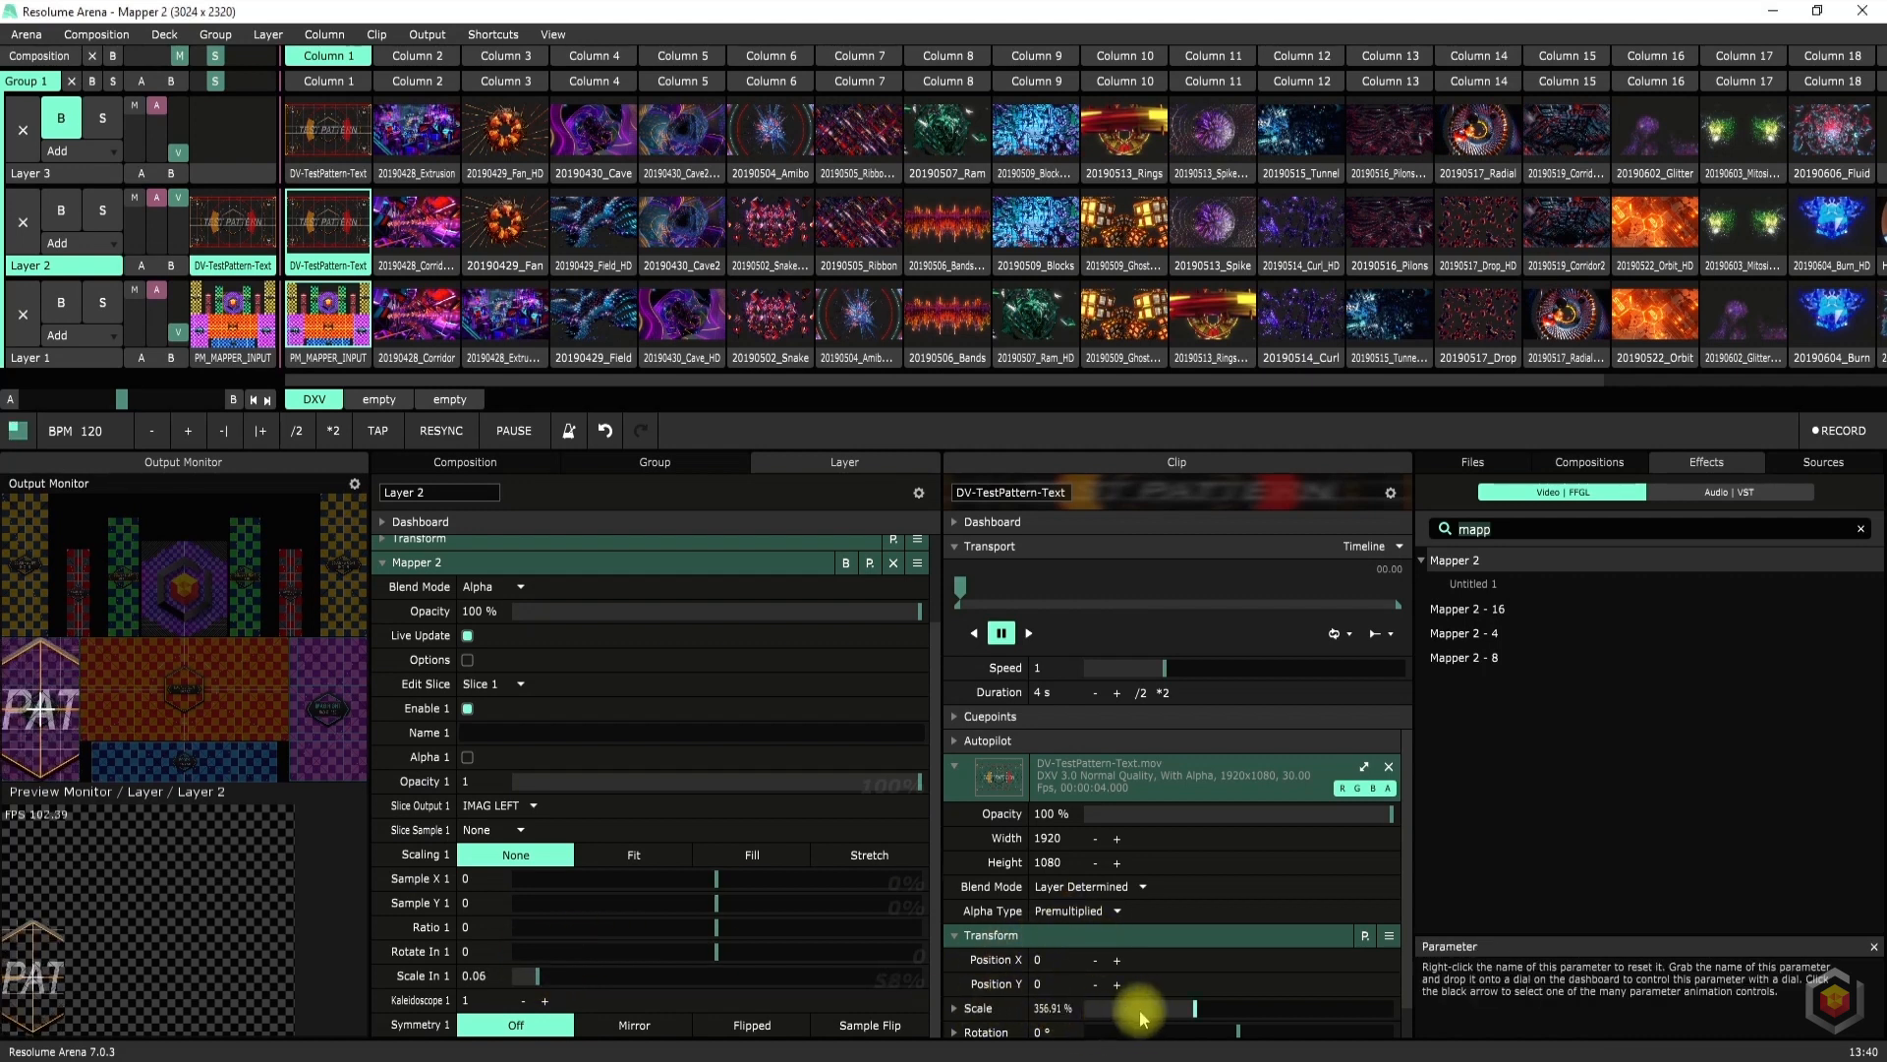
Reset the clip's scale to 100 %, and set Slice 1's Scale In to 0.11 and Sample X to 0.21
right_click(1195, 1012)
left_click_drag(539, 976, 561, 982)
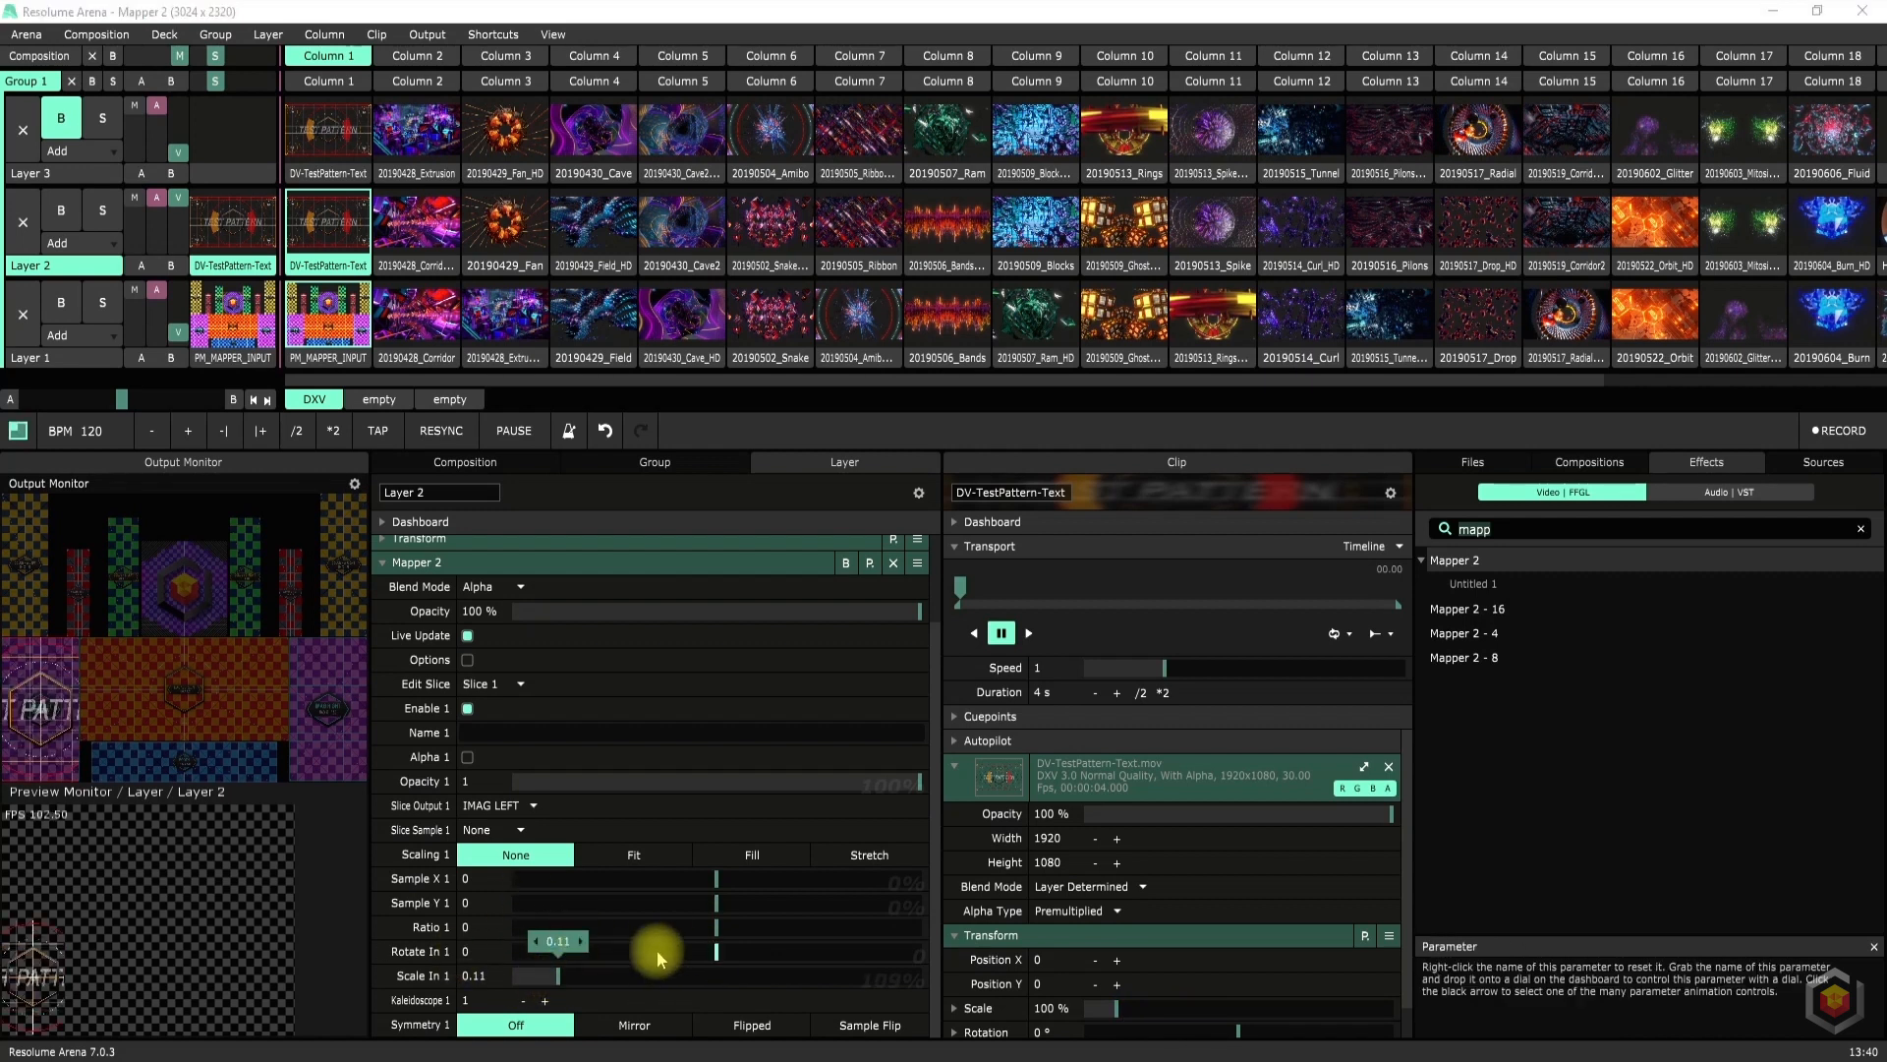
left_click_drag(715, 877, 759, 882)
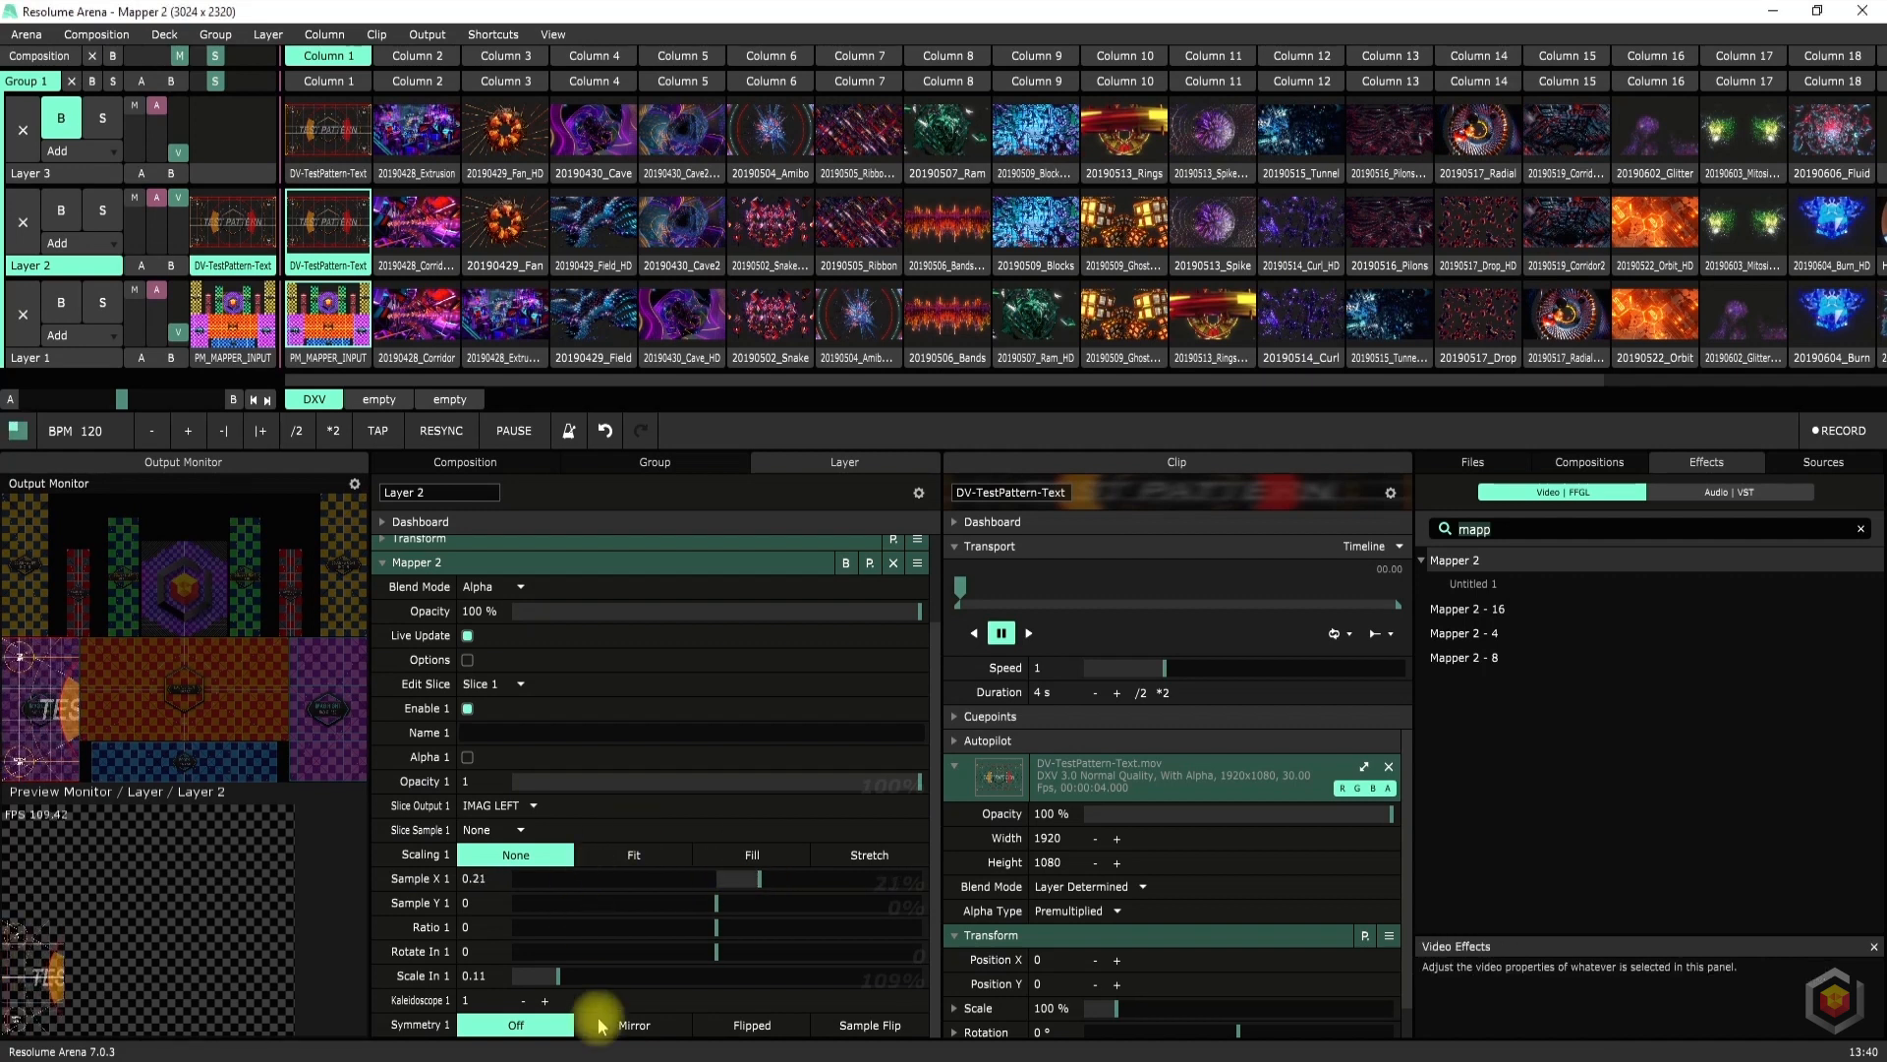
Compare Slice 1's Mirror and Flipped symmetry, choose Sample Flip, and test Sample X shifts, ending at 0.21
left_click(629, 1024)
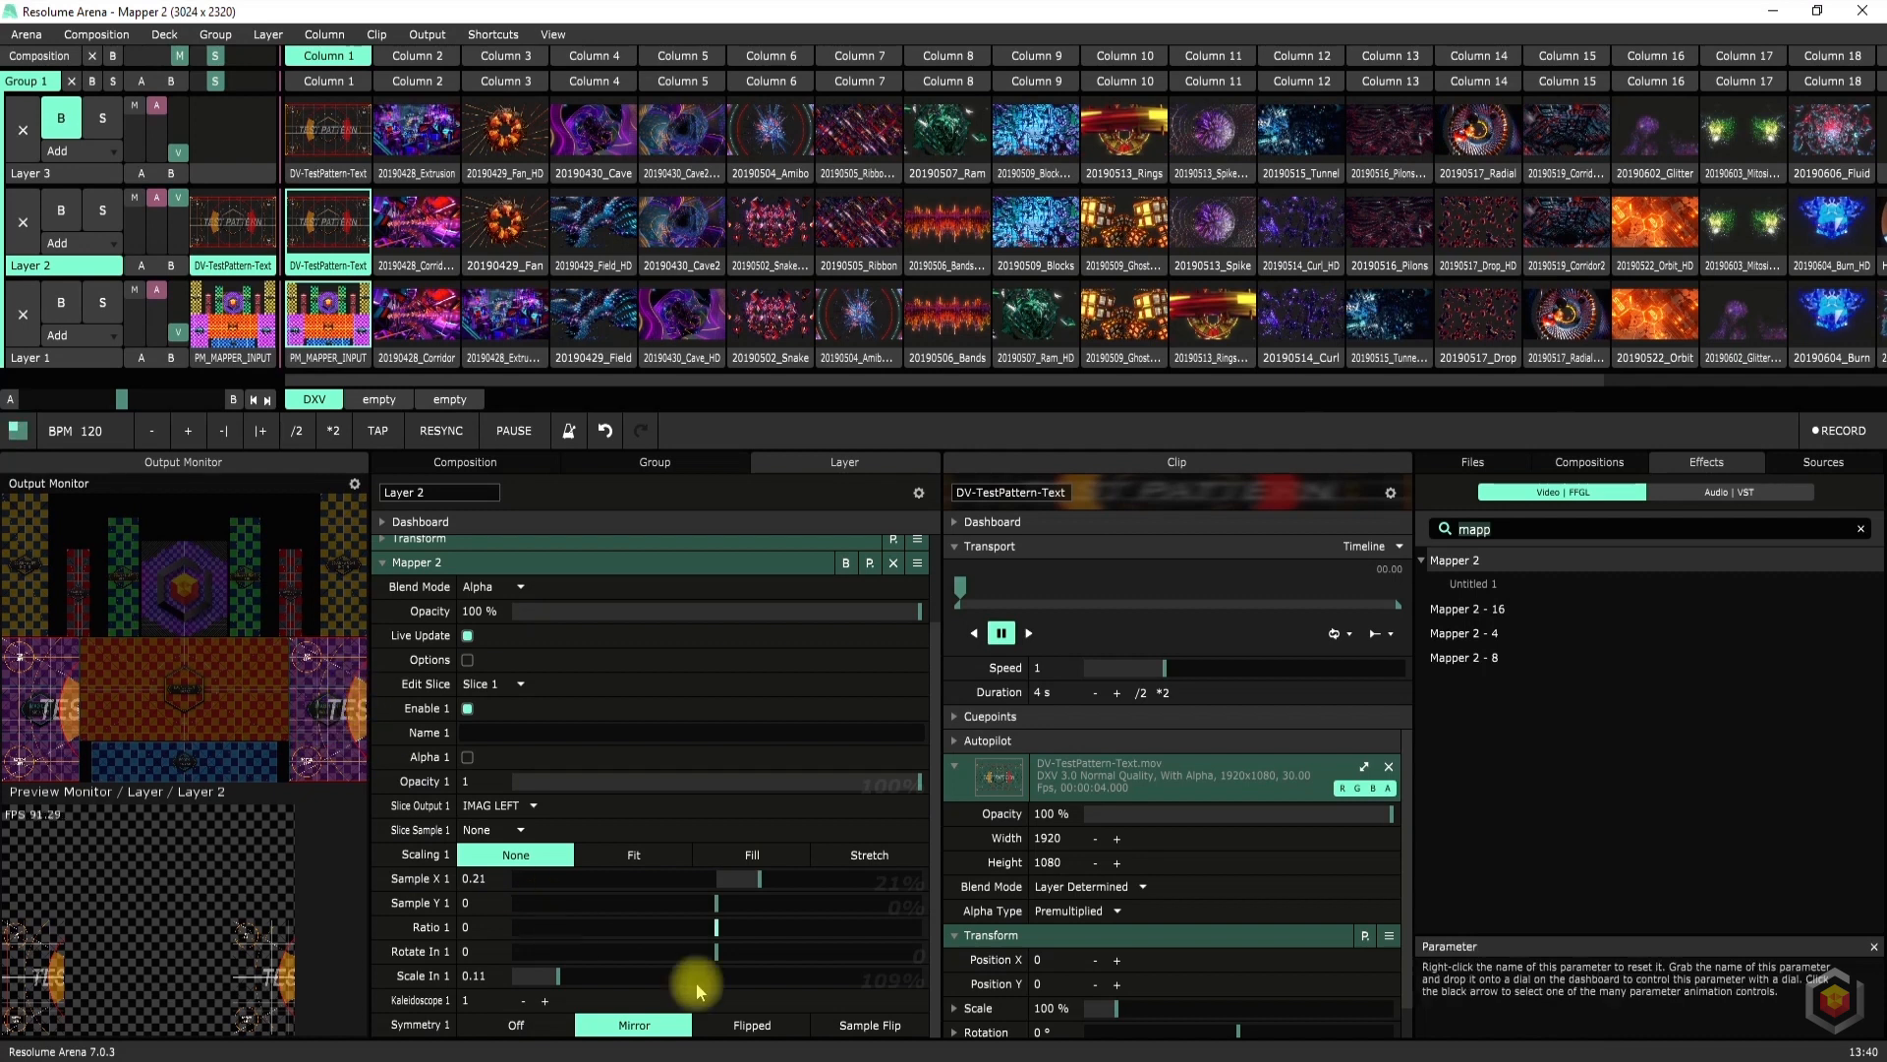
left_click(749, 1024)
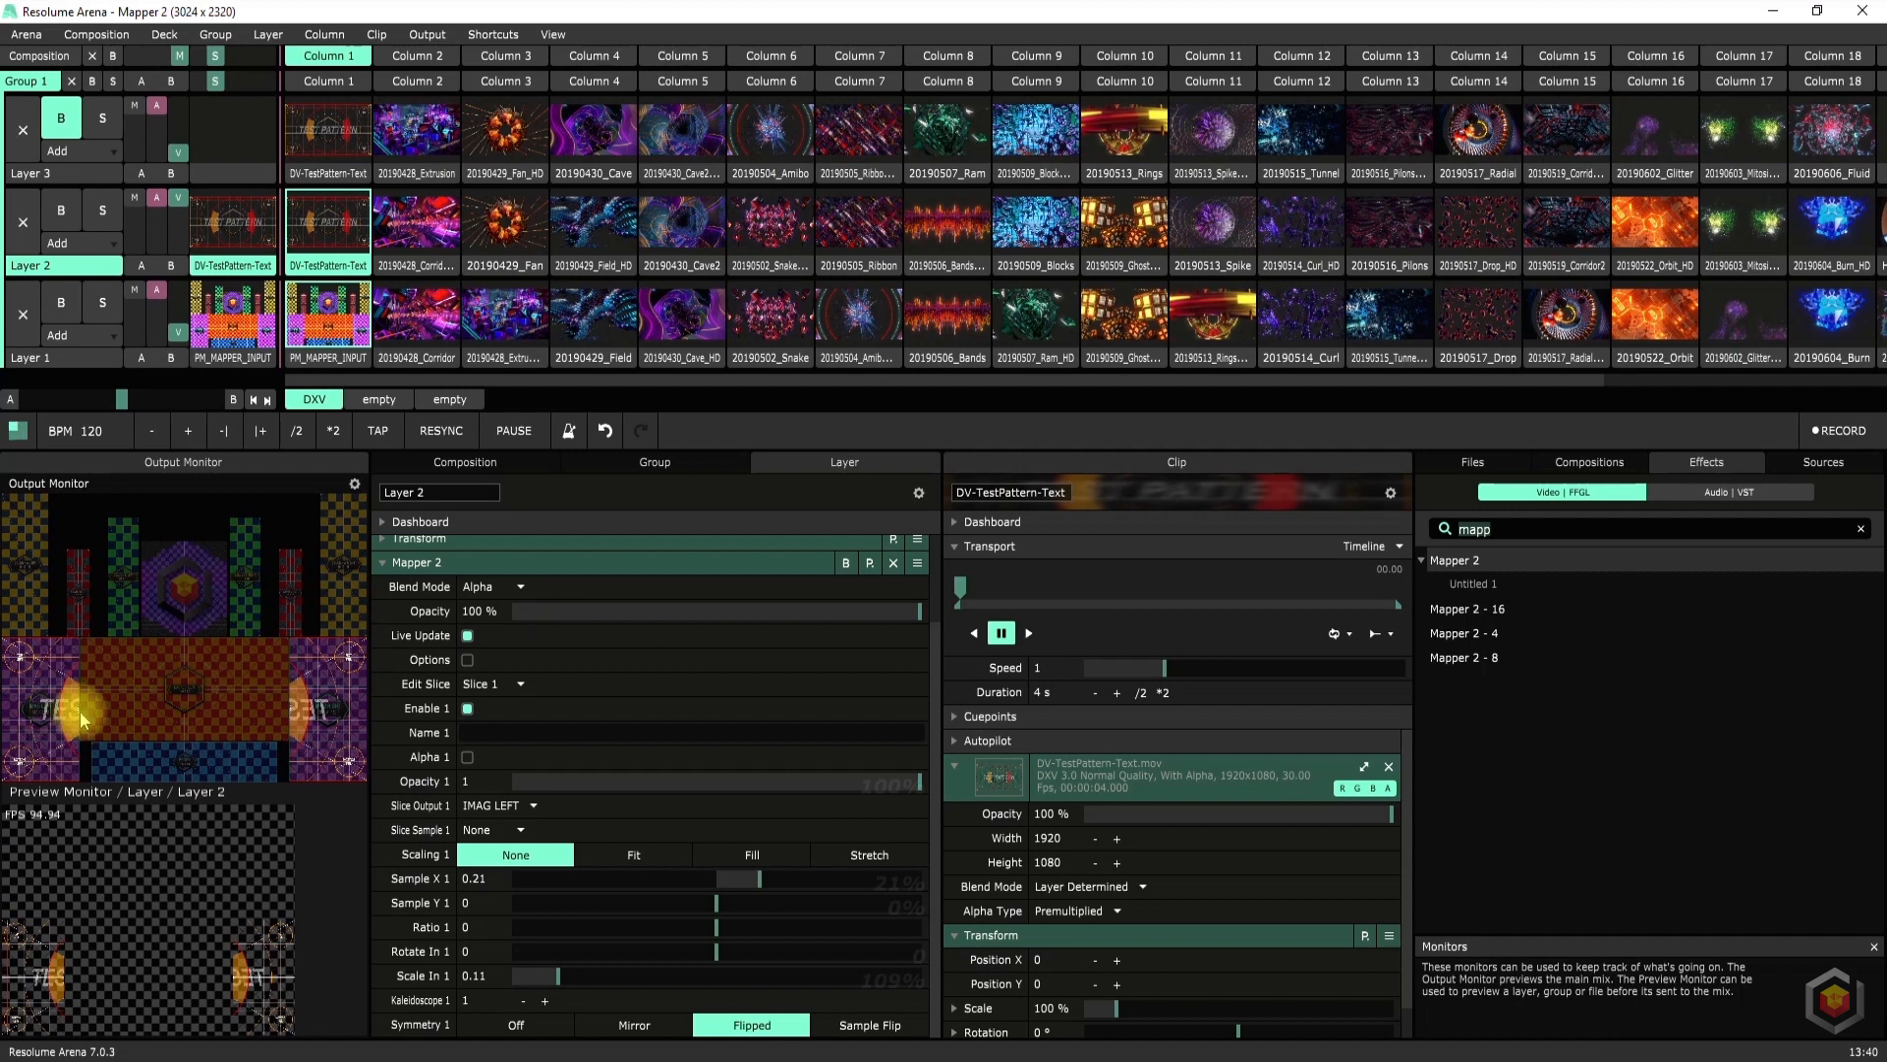
left_click(869, 1032)
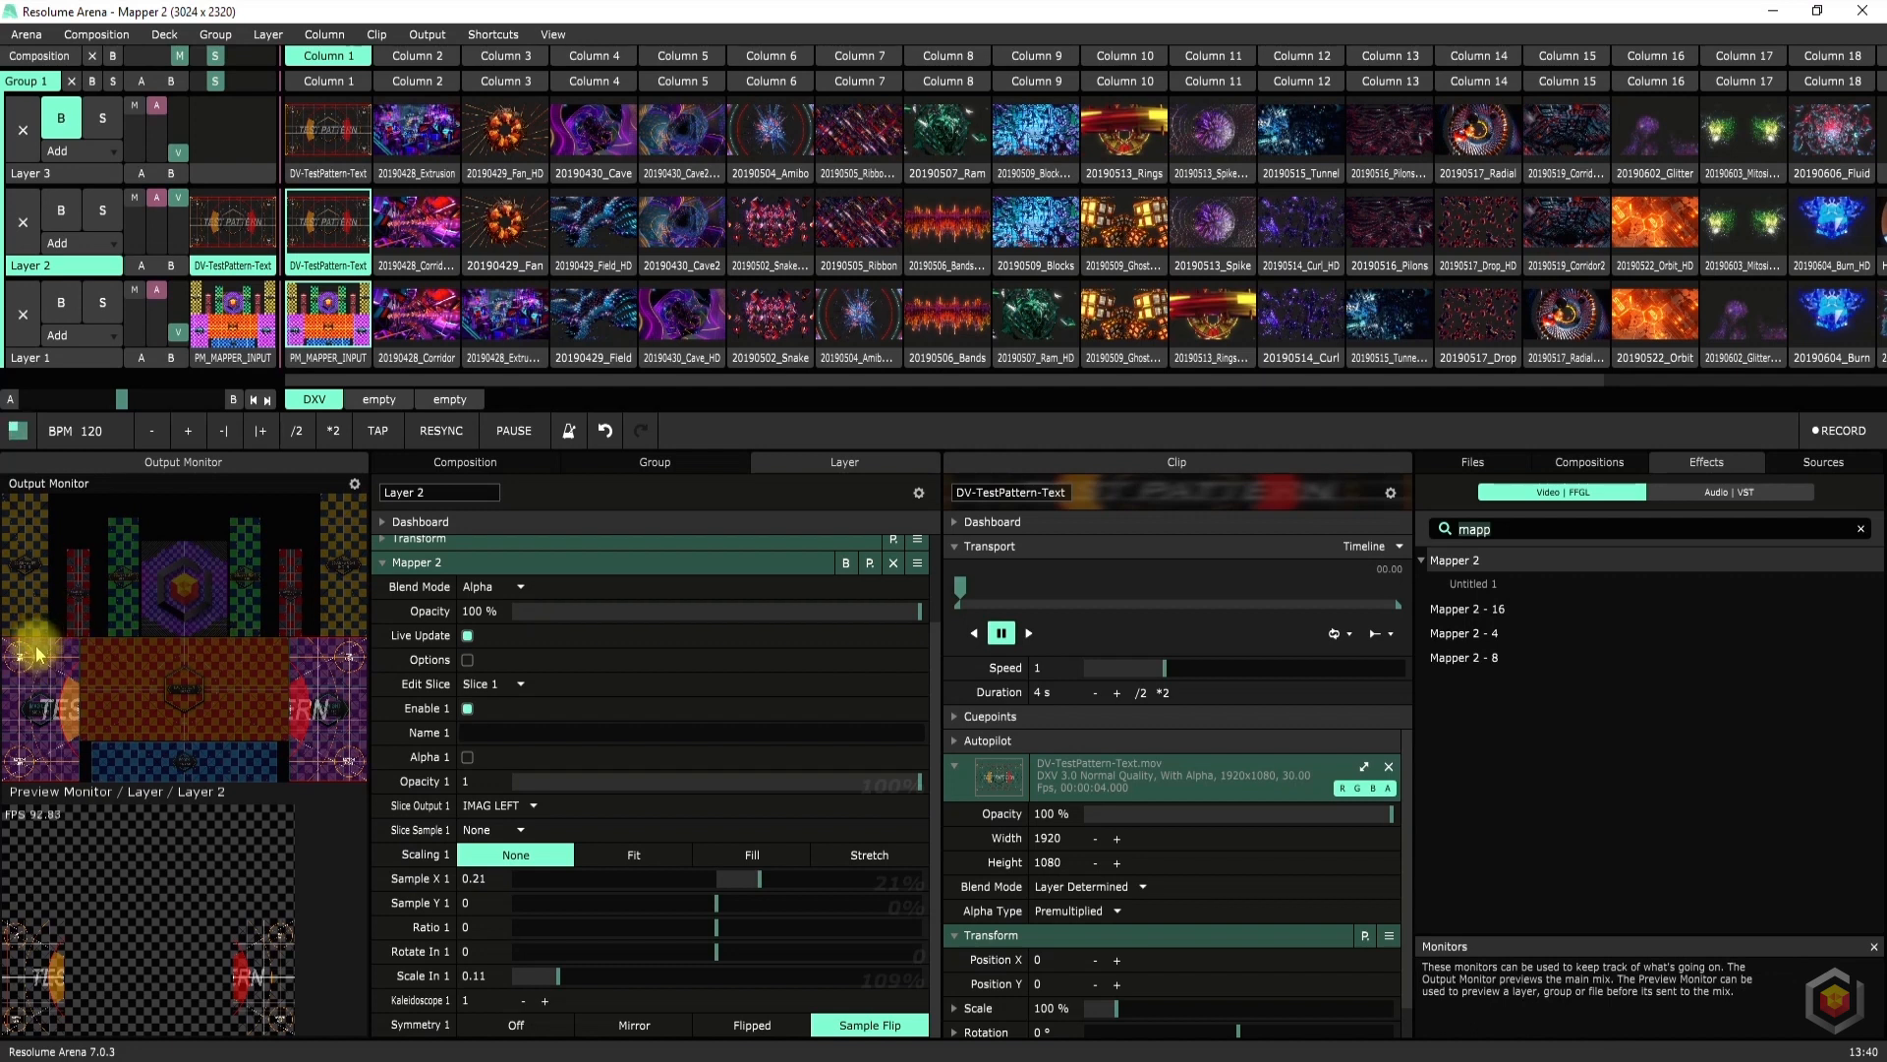
left_click(736, 880)
mouse_move(735, 882)
left_mouse_down()
mouse_move(718, 879)
mouse_move(758, 882)
left_mouse_up()
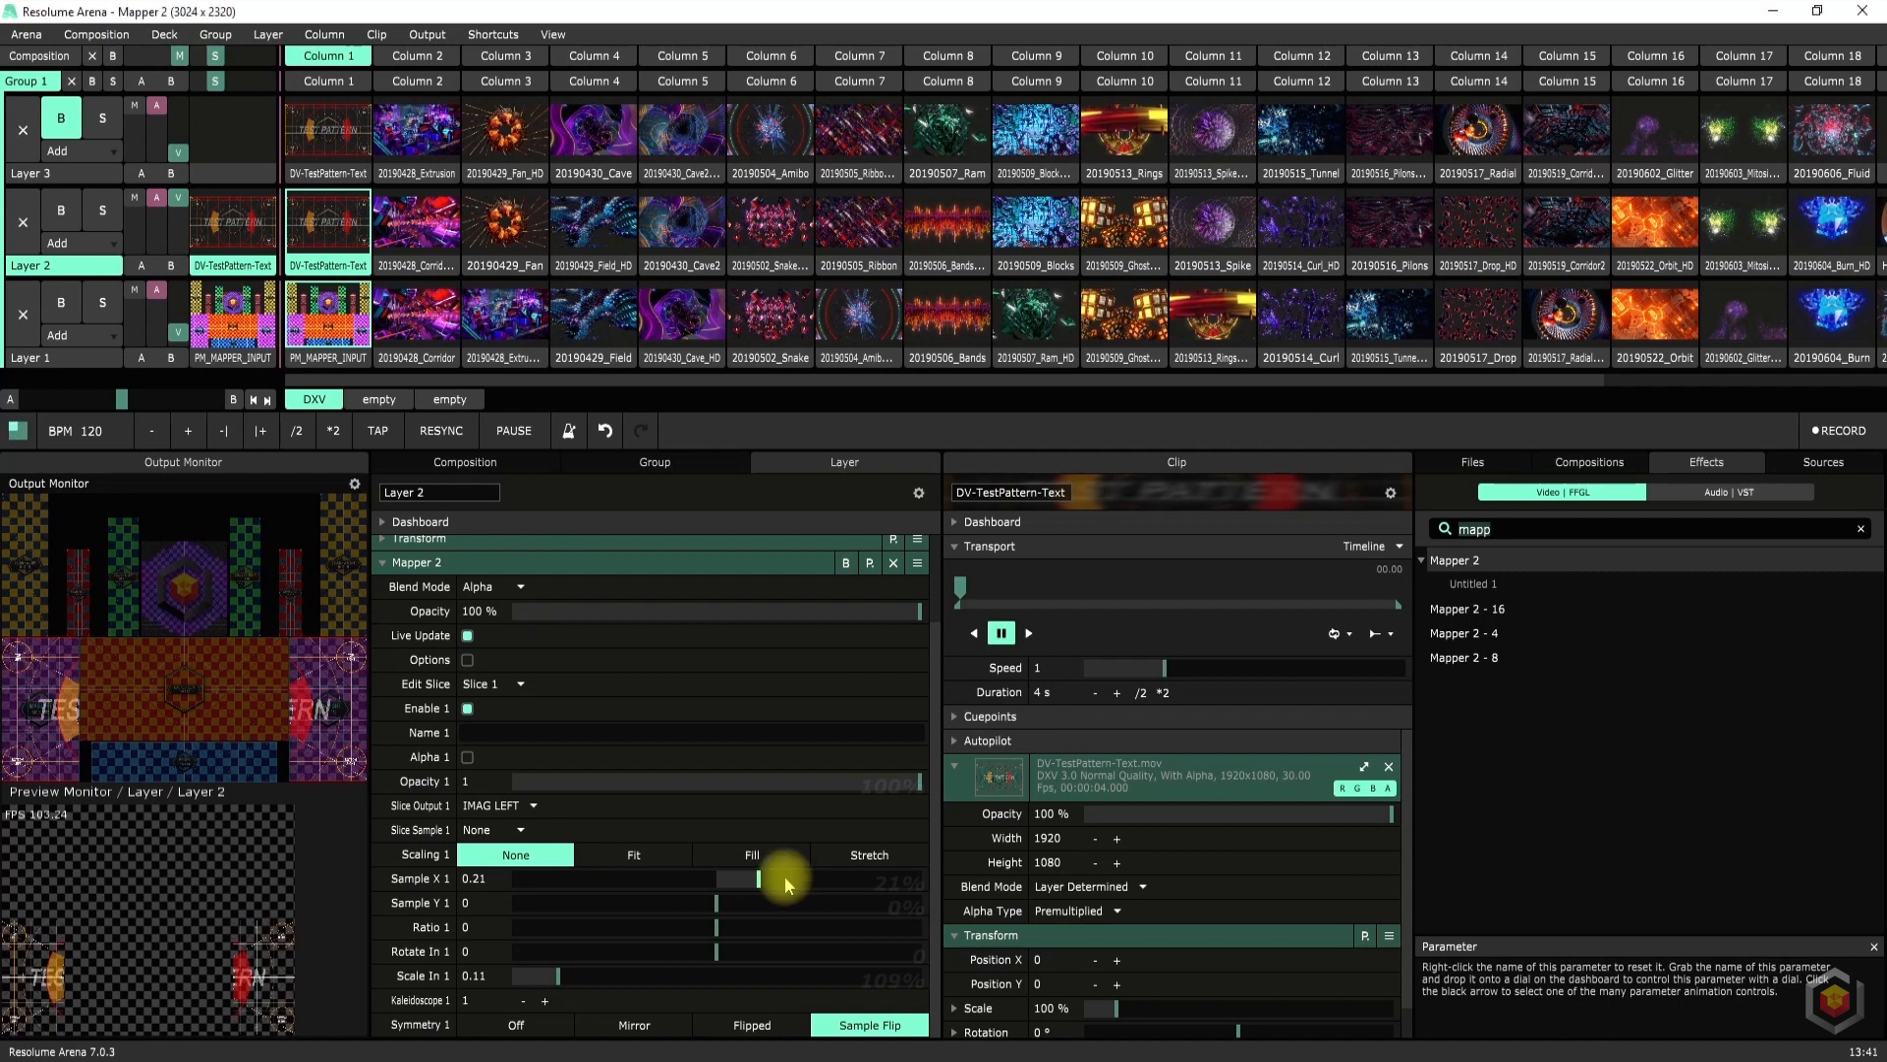
Set Slice 1's Scale In to 0.18 and try its input rotation at -28.77 and -42.71
left_click_drag(716, 950, 702, 958)
left_click_drag(558, 976, 590, 985)
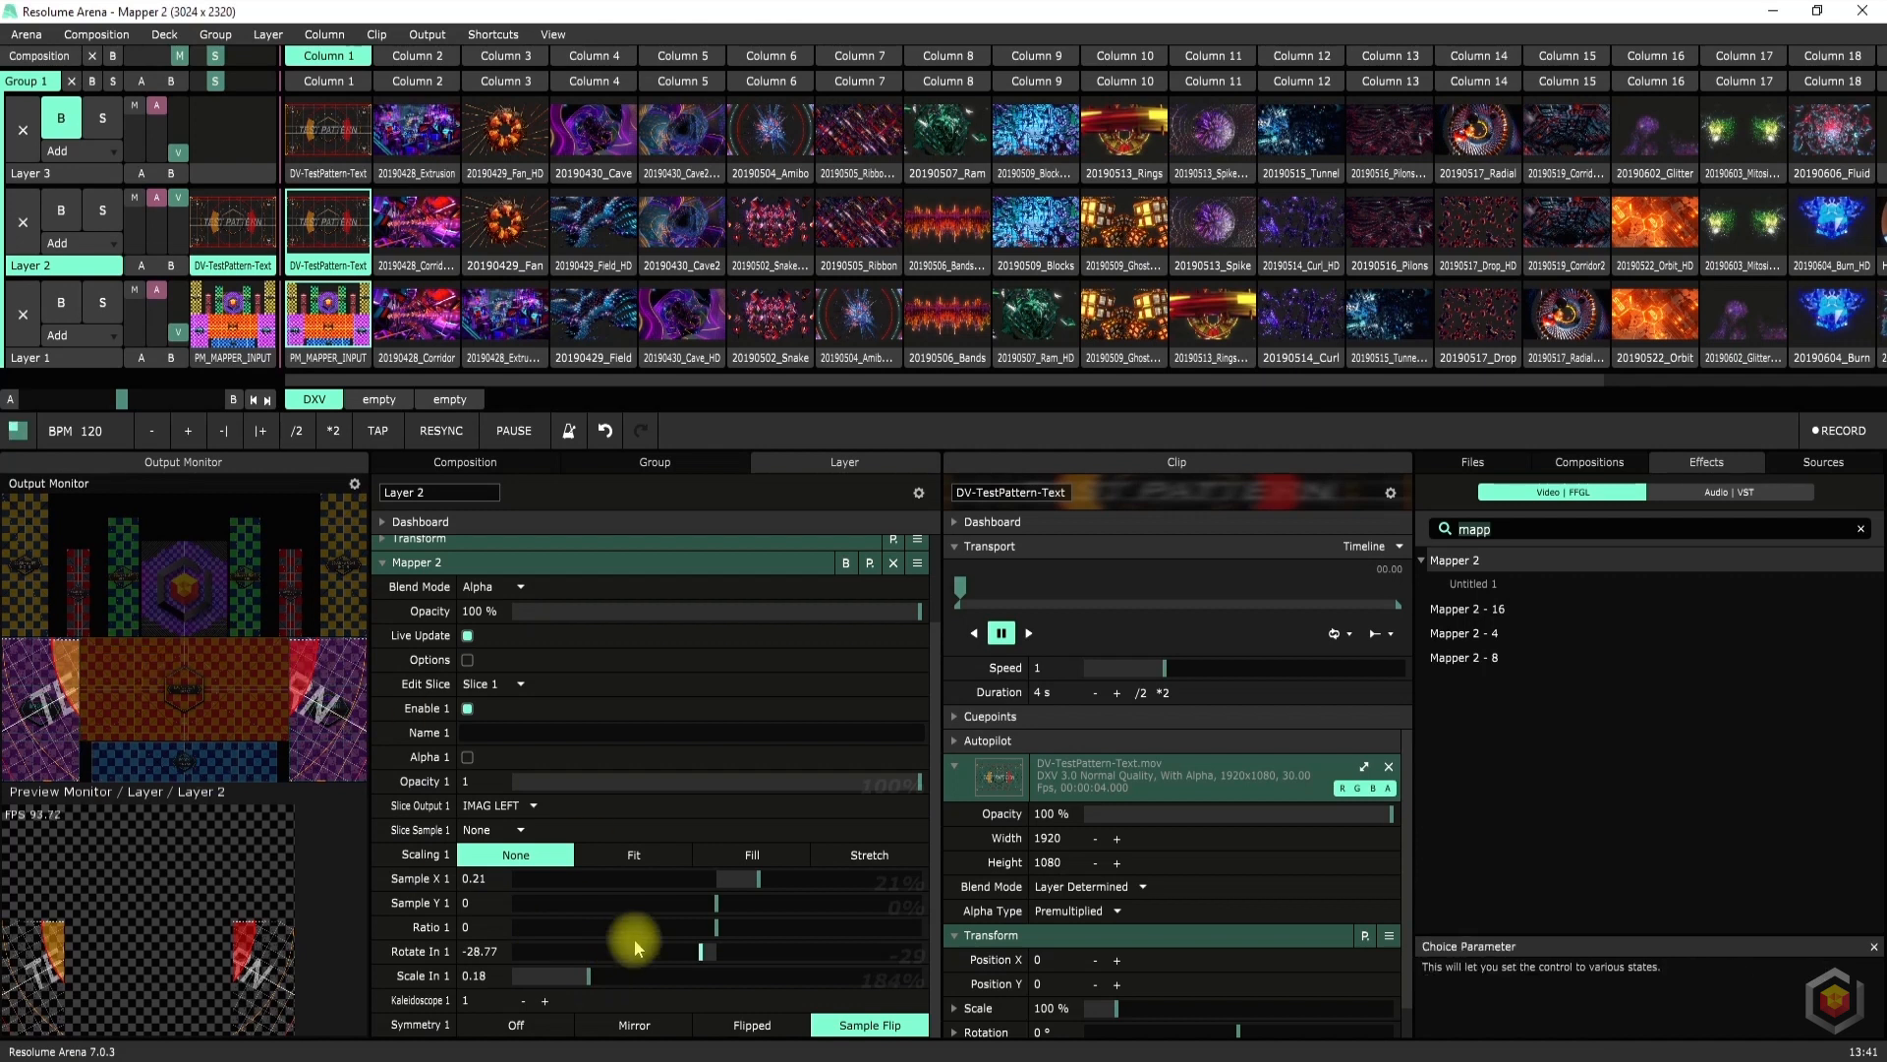
right_click(714, 957)
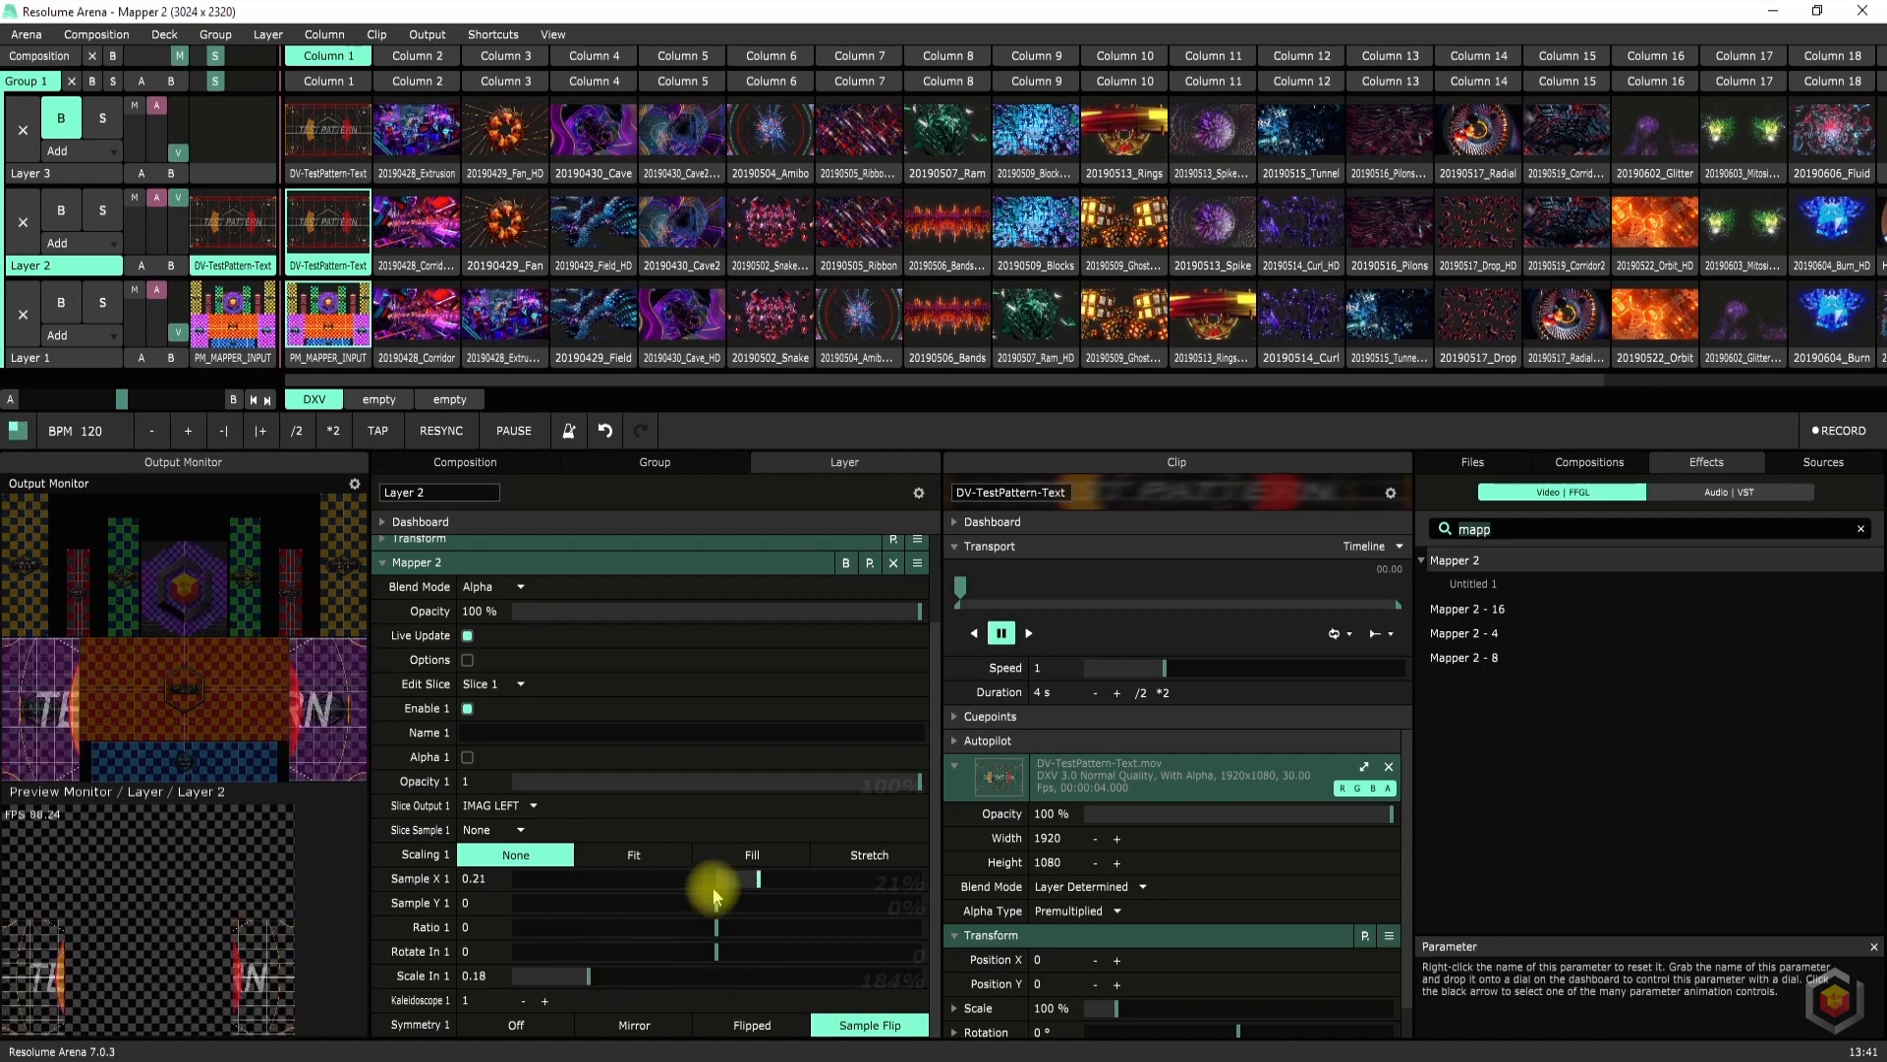
left_click_drag(704, 961, 692, 954)
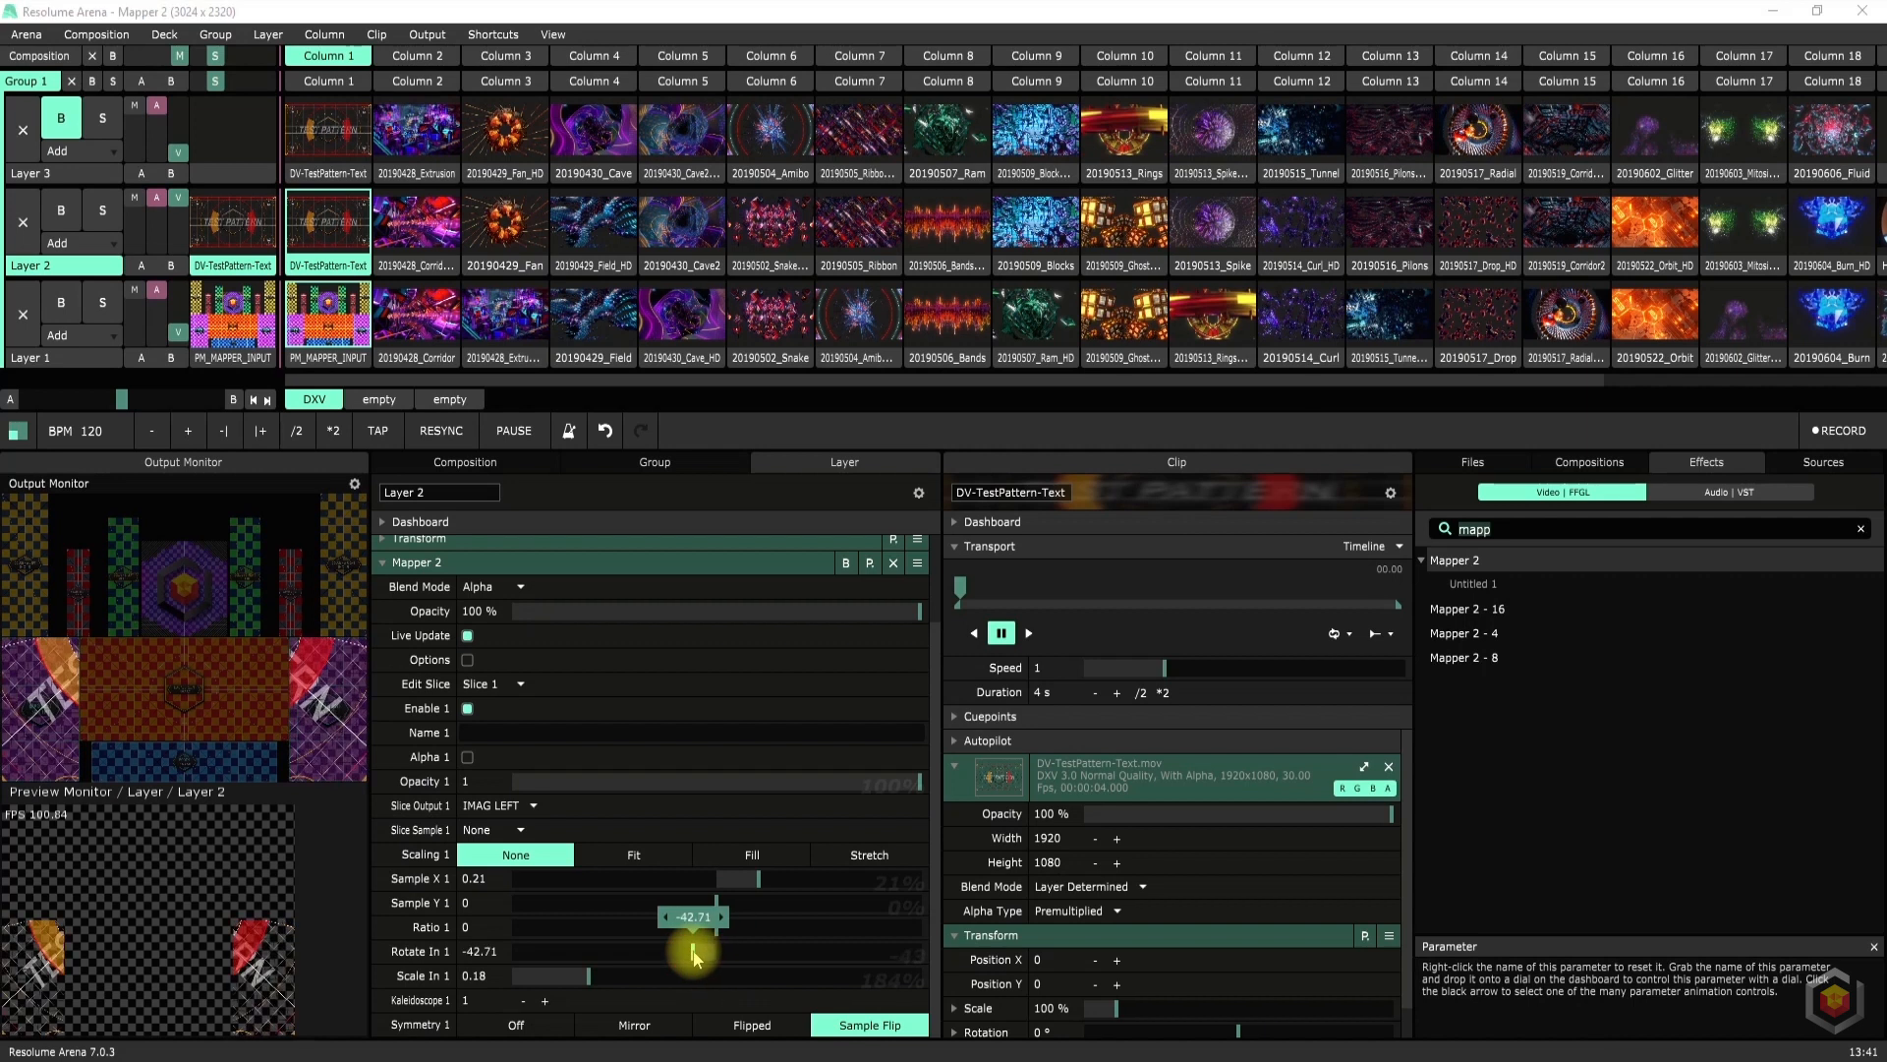
Compare Flipped with Sample Flip symmetry, keep Sample Flip, and reset Slice 1's Rotate In and Sample X to 0
left_click(752, 1024)
left_click(848, 1026)
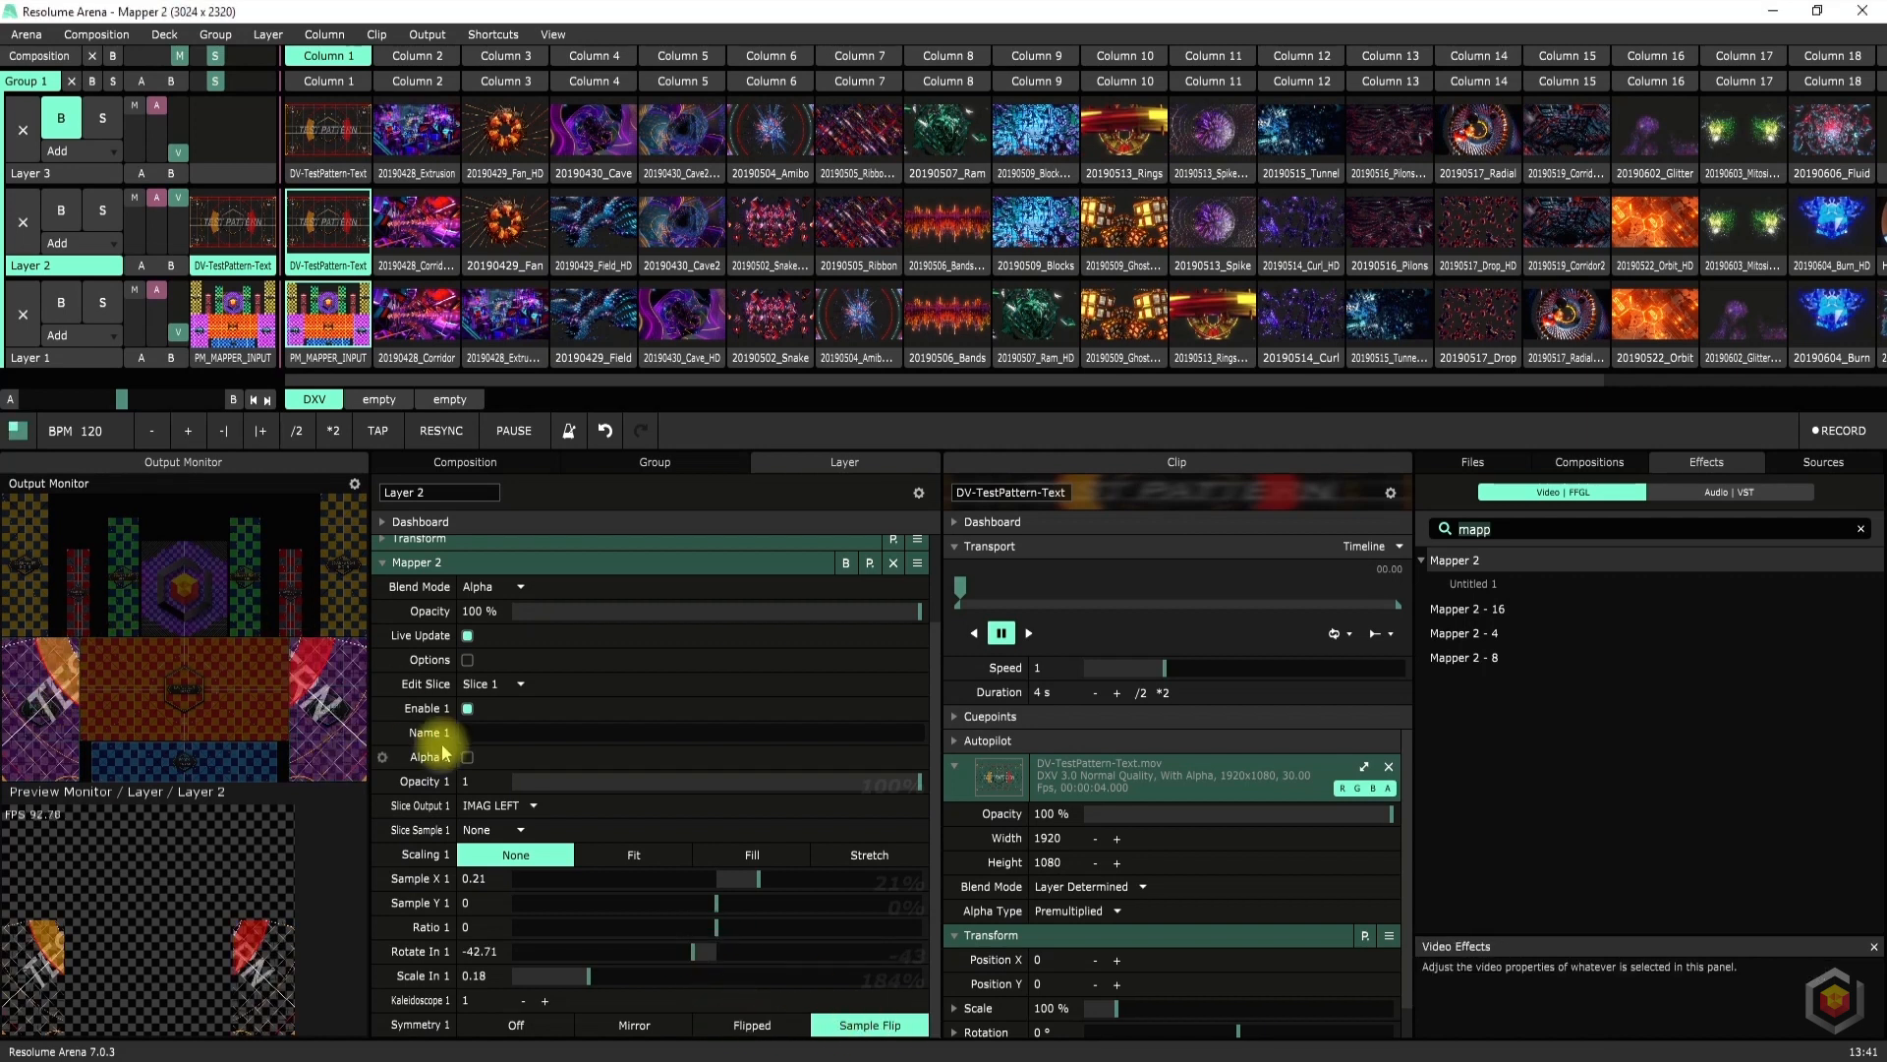
right_click(632, 953)
right_click(732, 877)
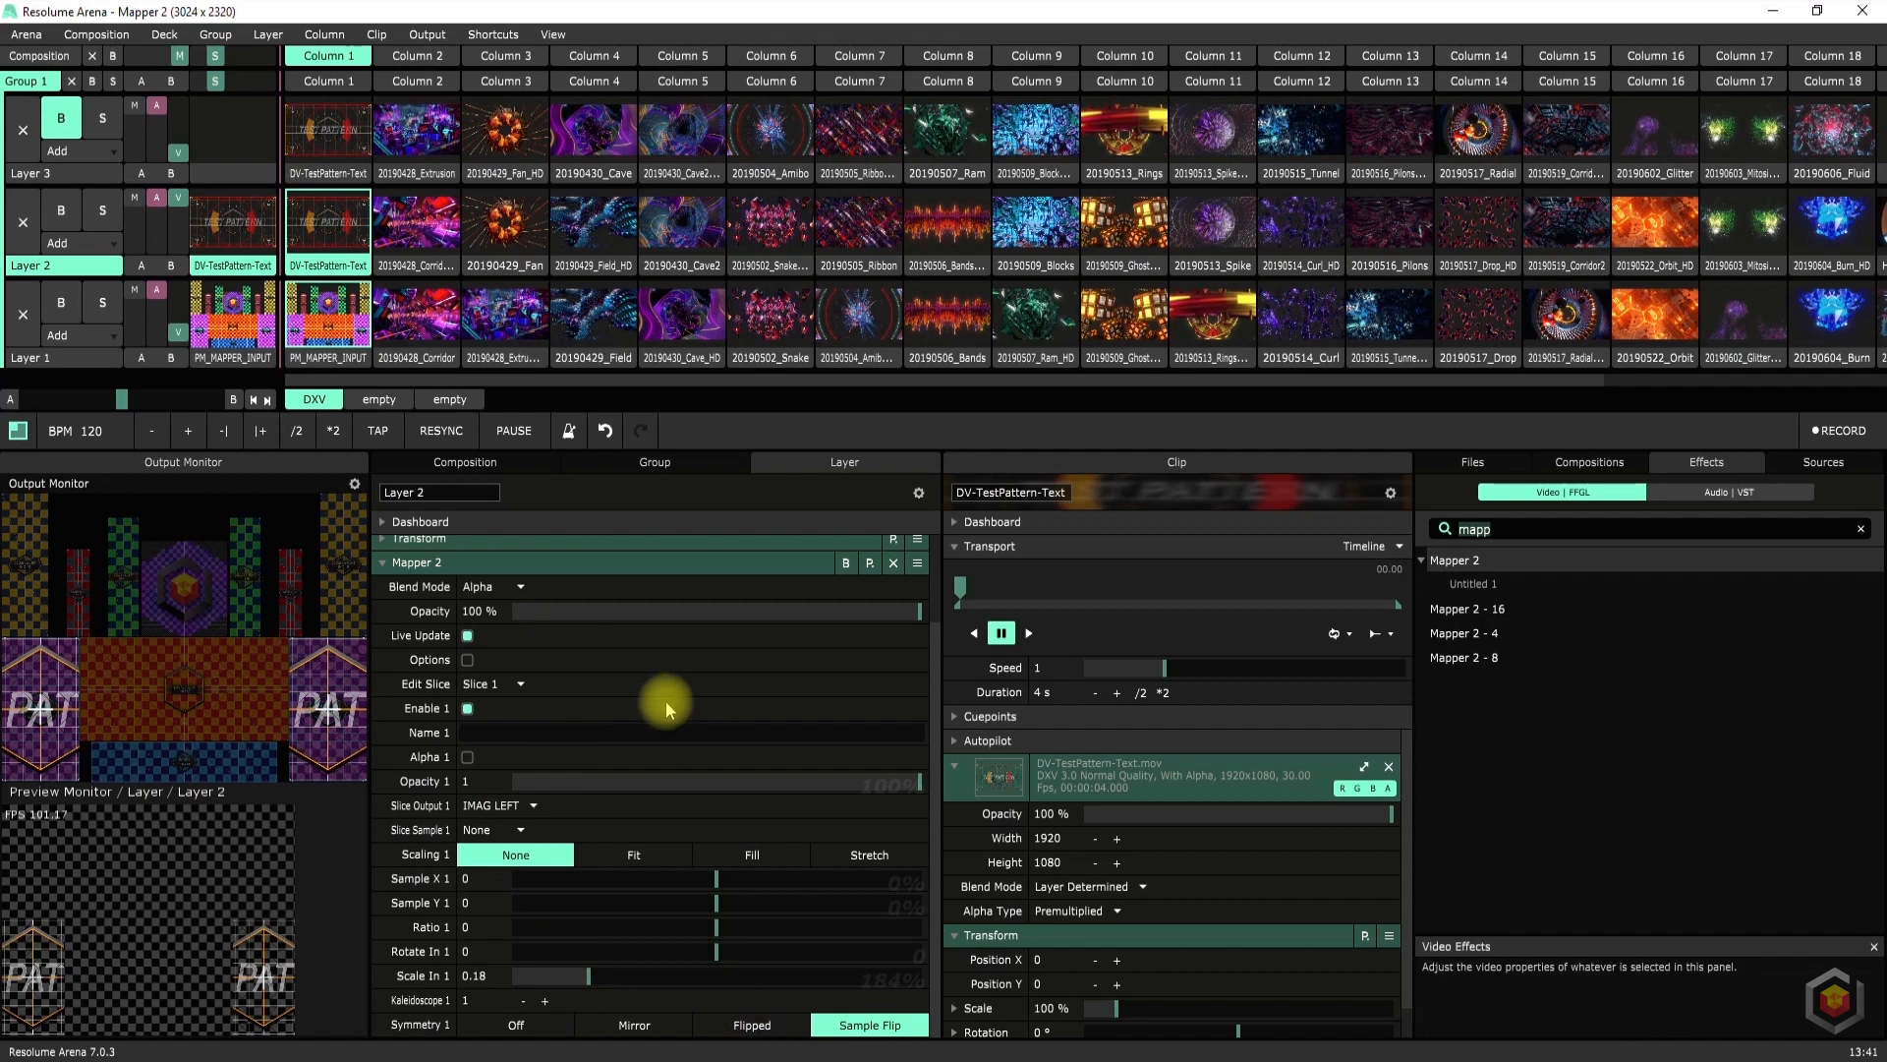
View the list of editable slices in Mapper 2 and switch editing to Slice 2
scroll(666, 702, "up", 2)
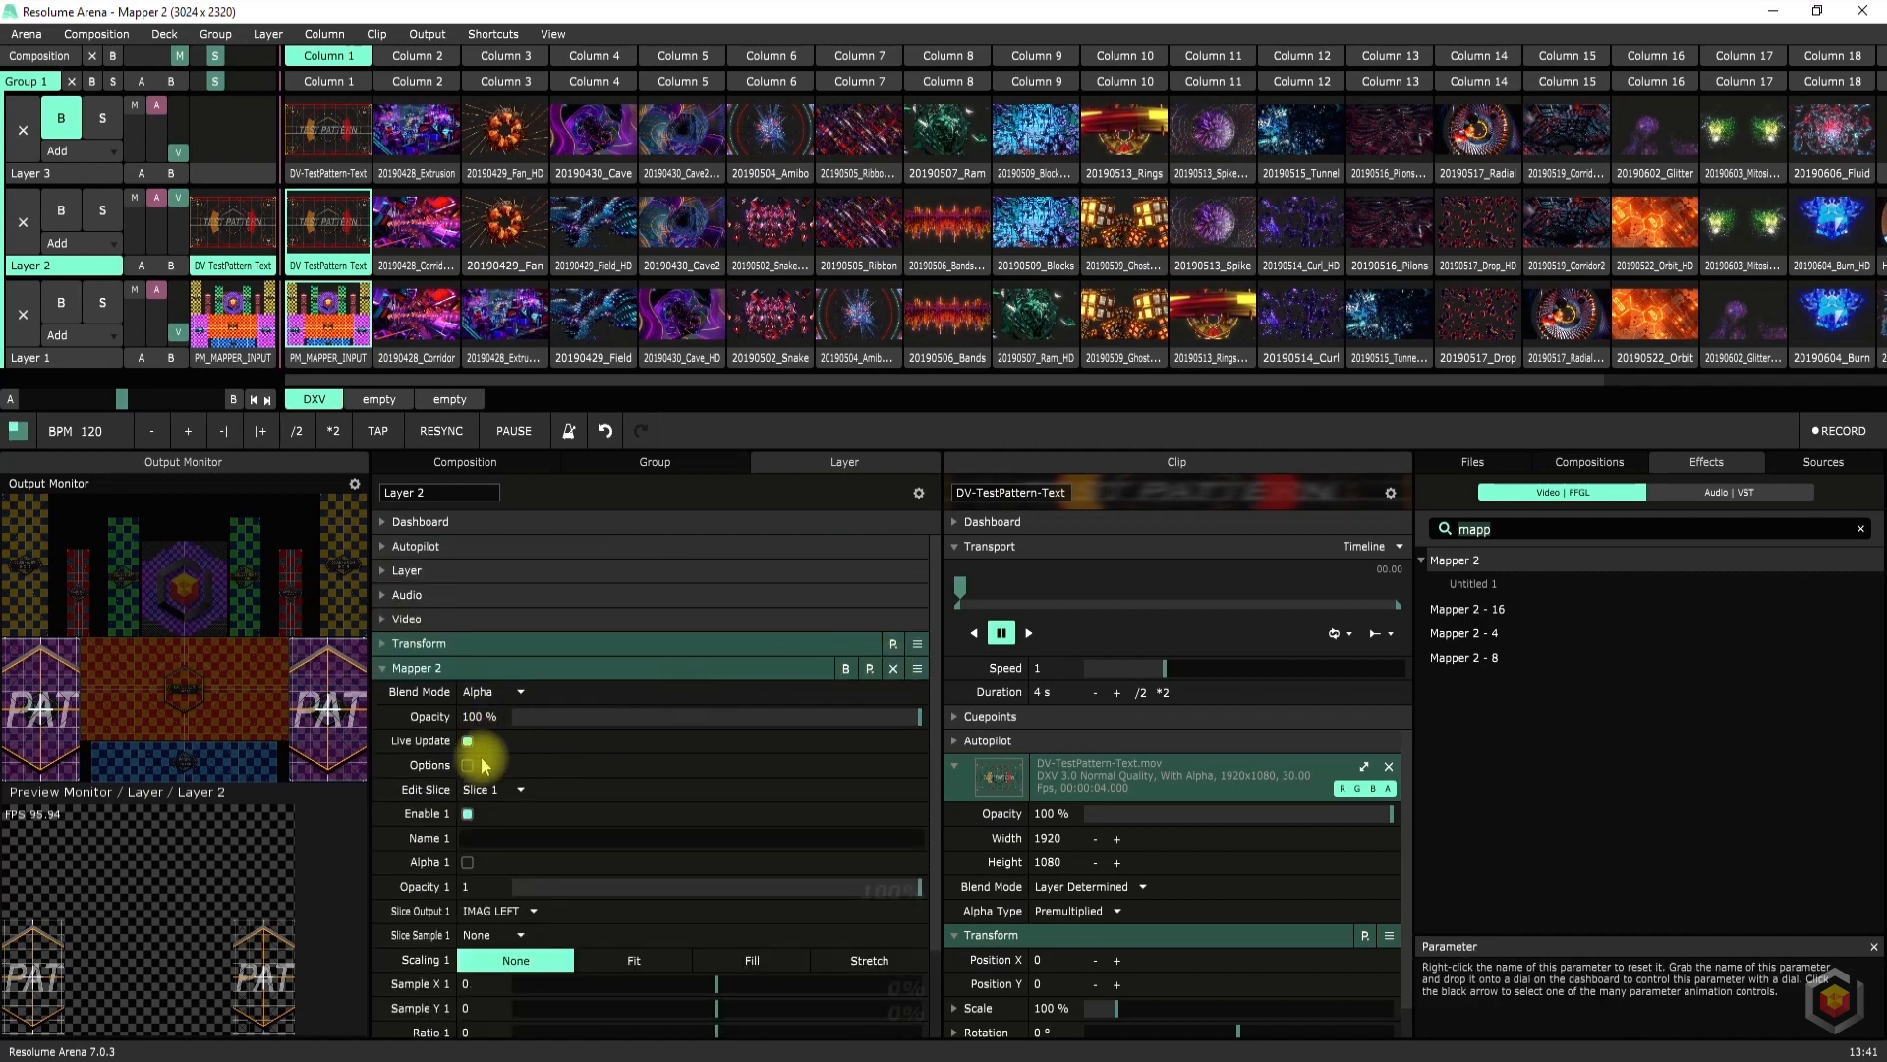
left_click(515, 790)
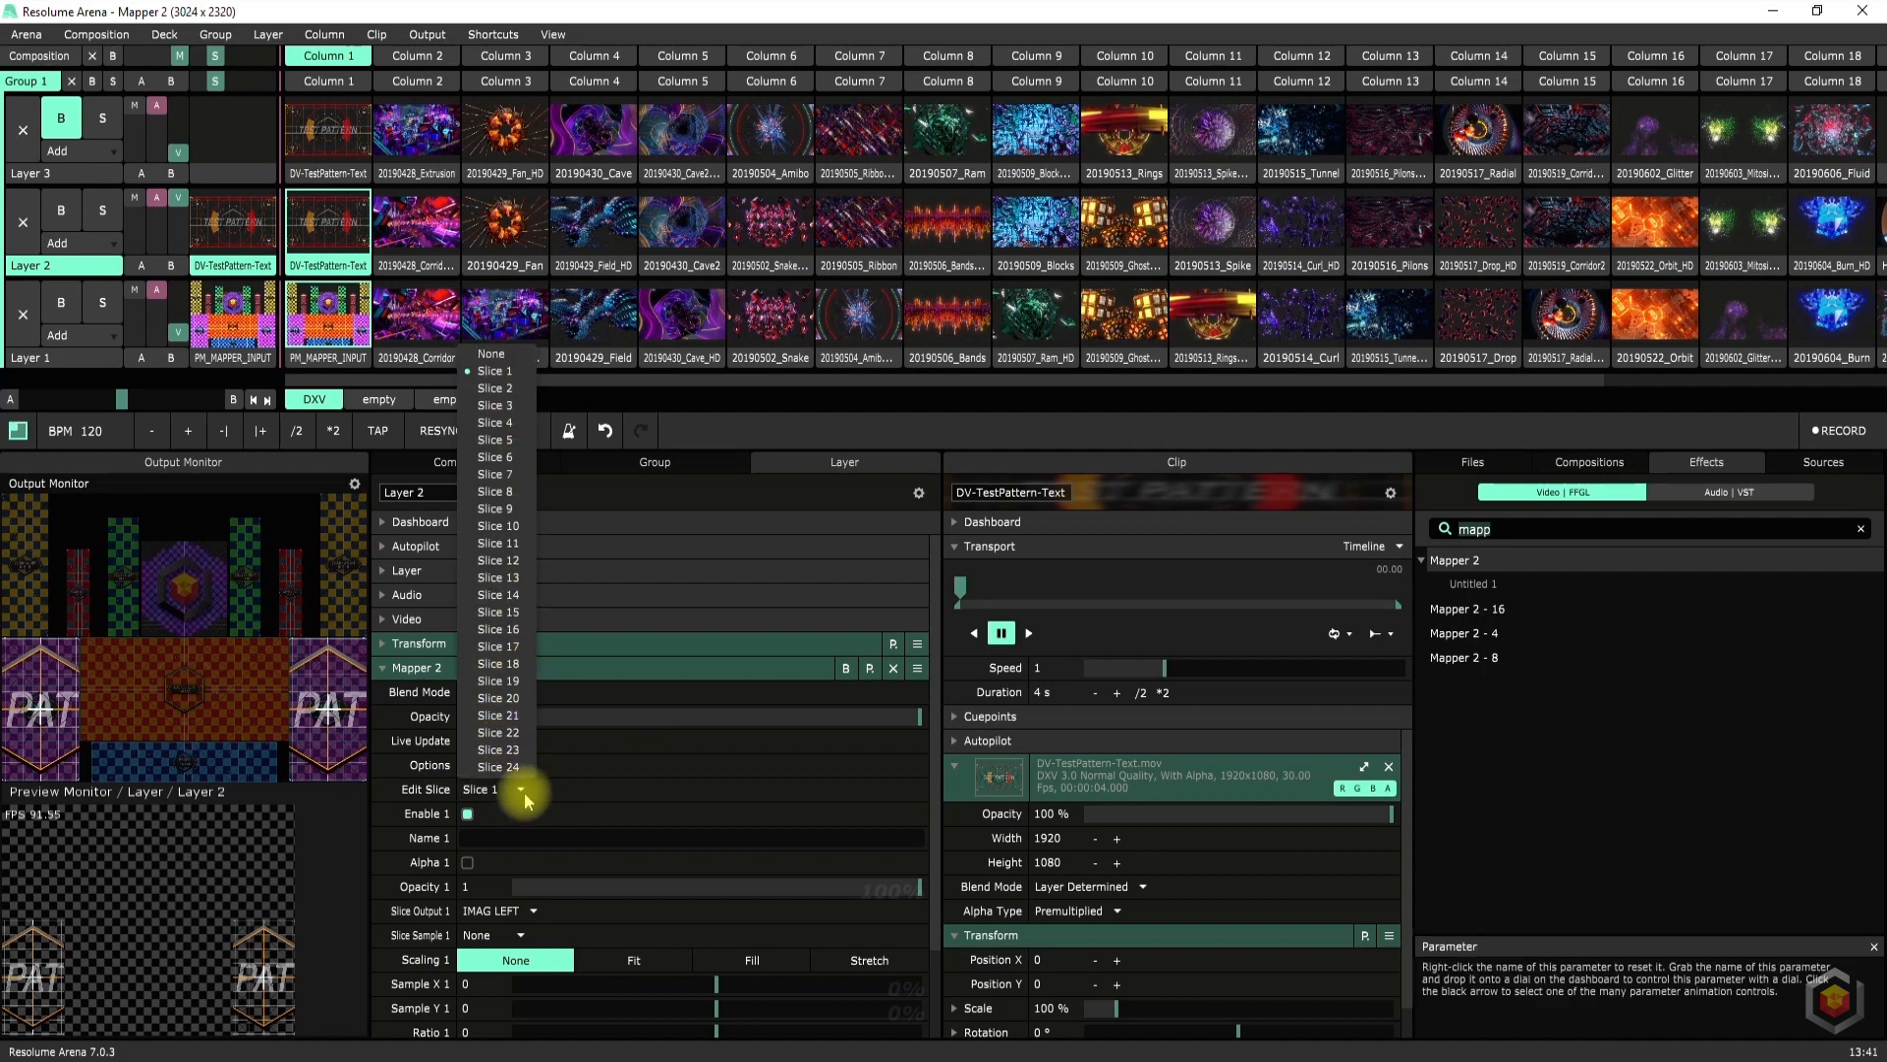
left_click(493, 794)
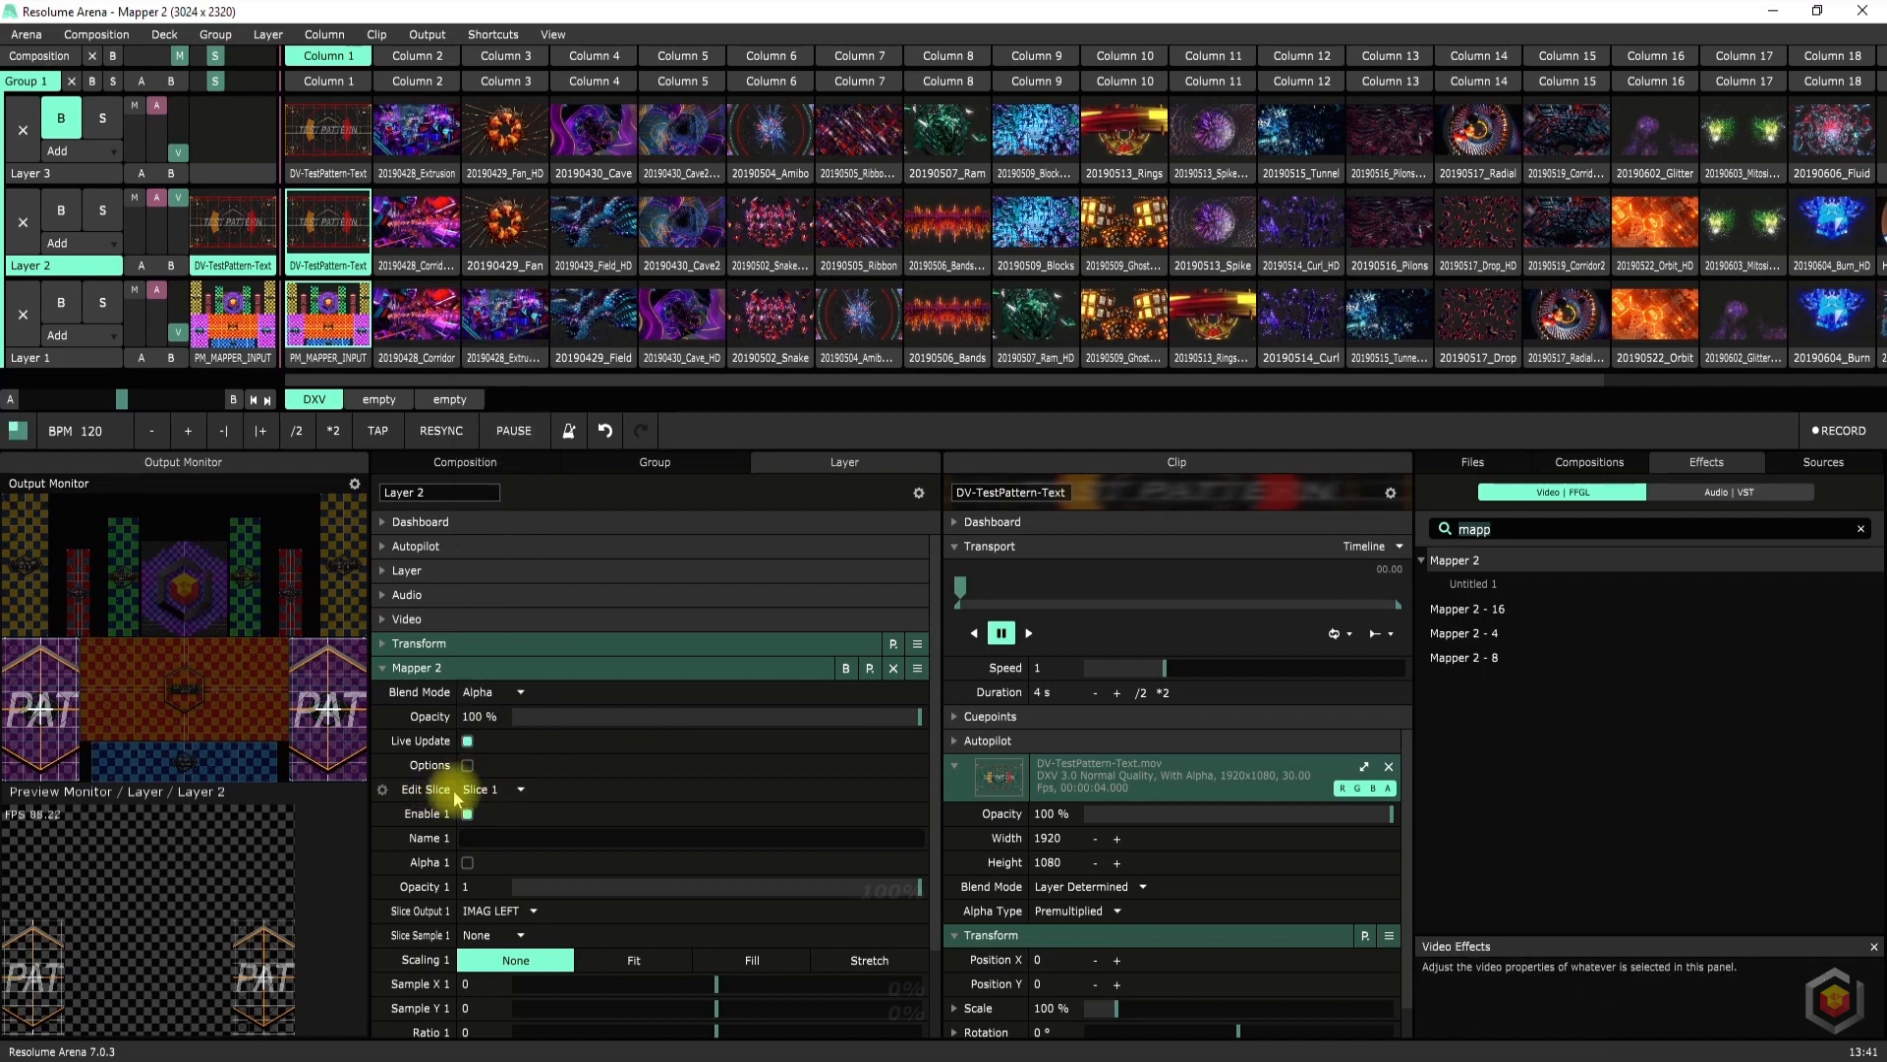
left_click(468, 792)
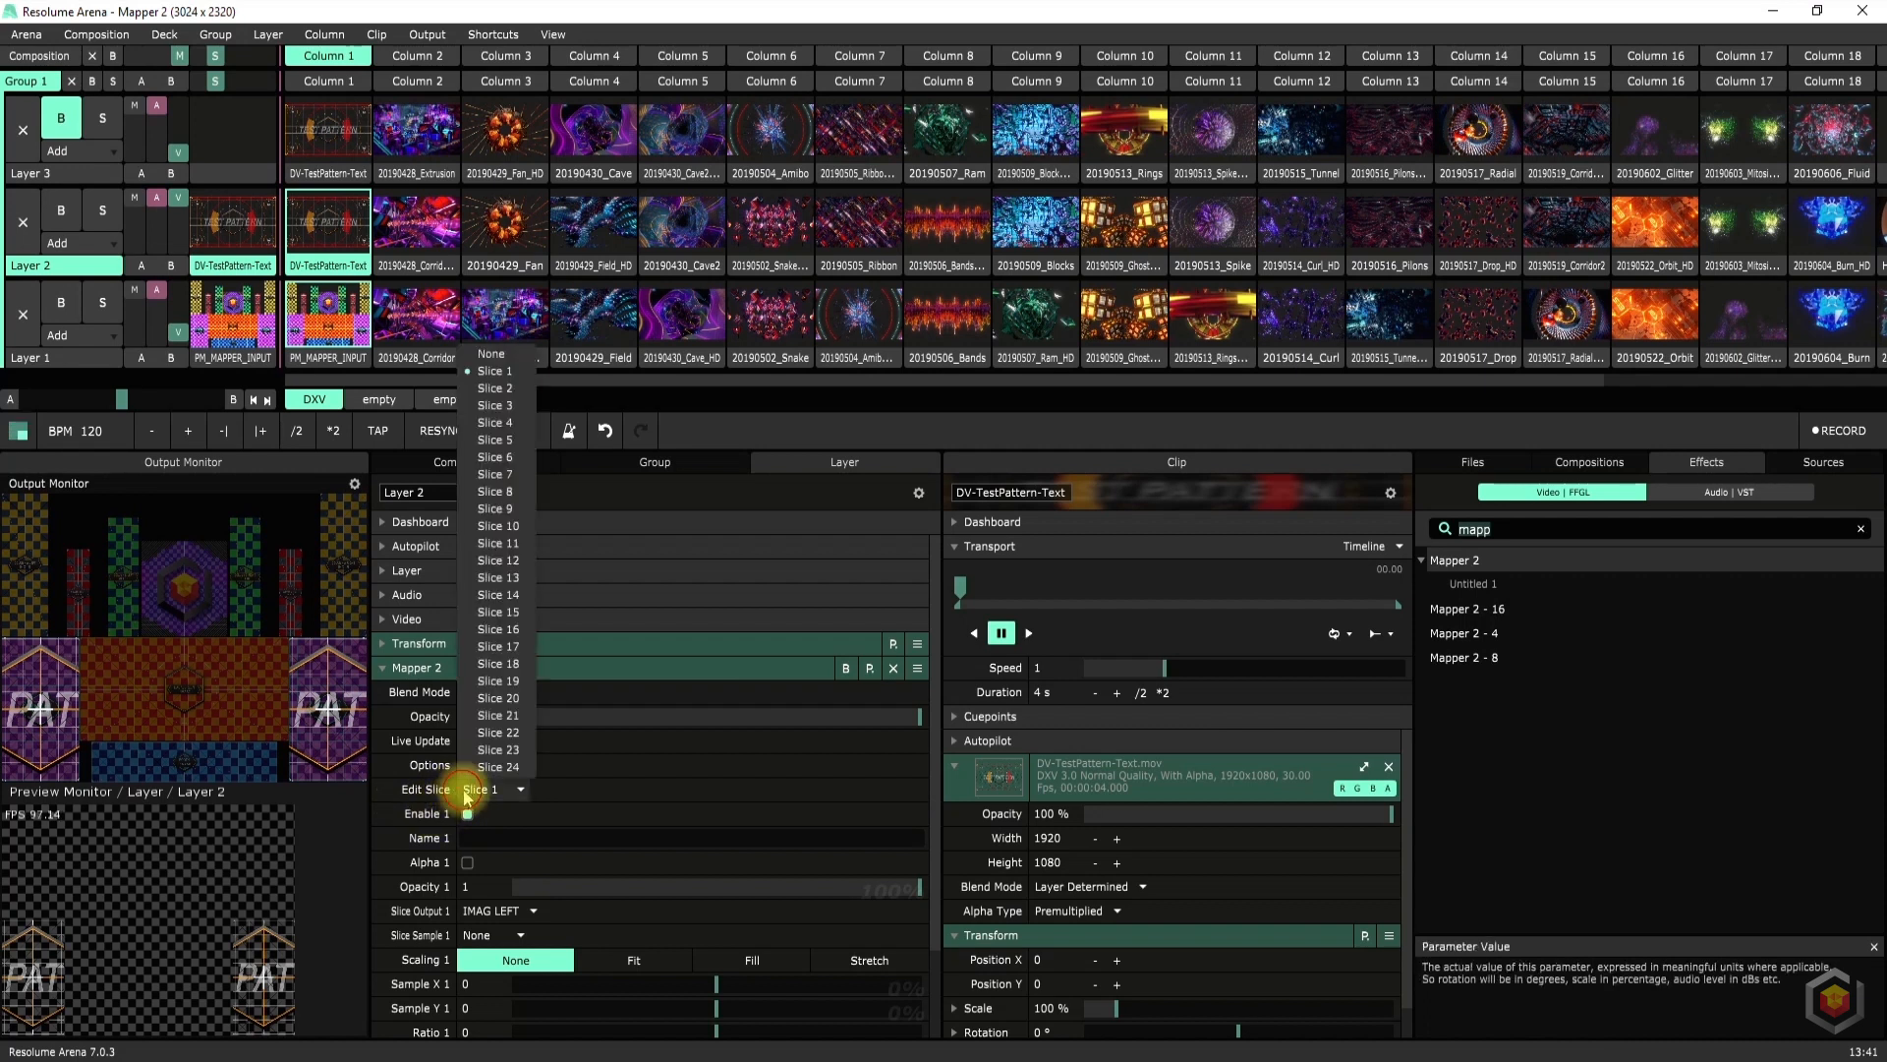
left_click(502, 385)
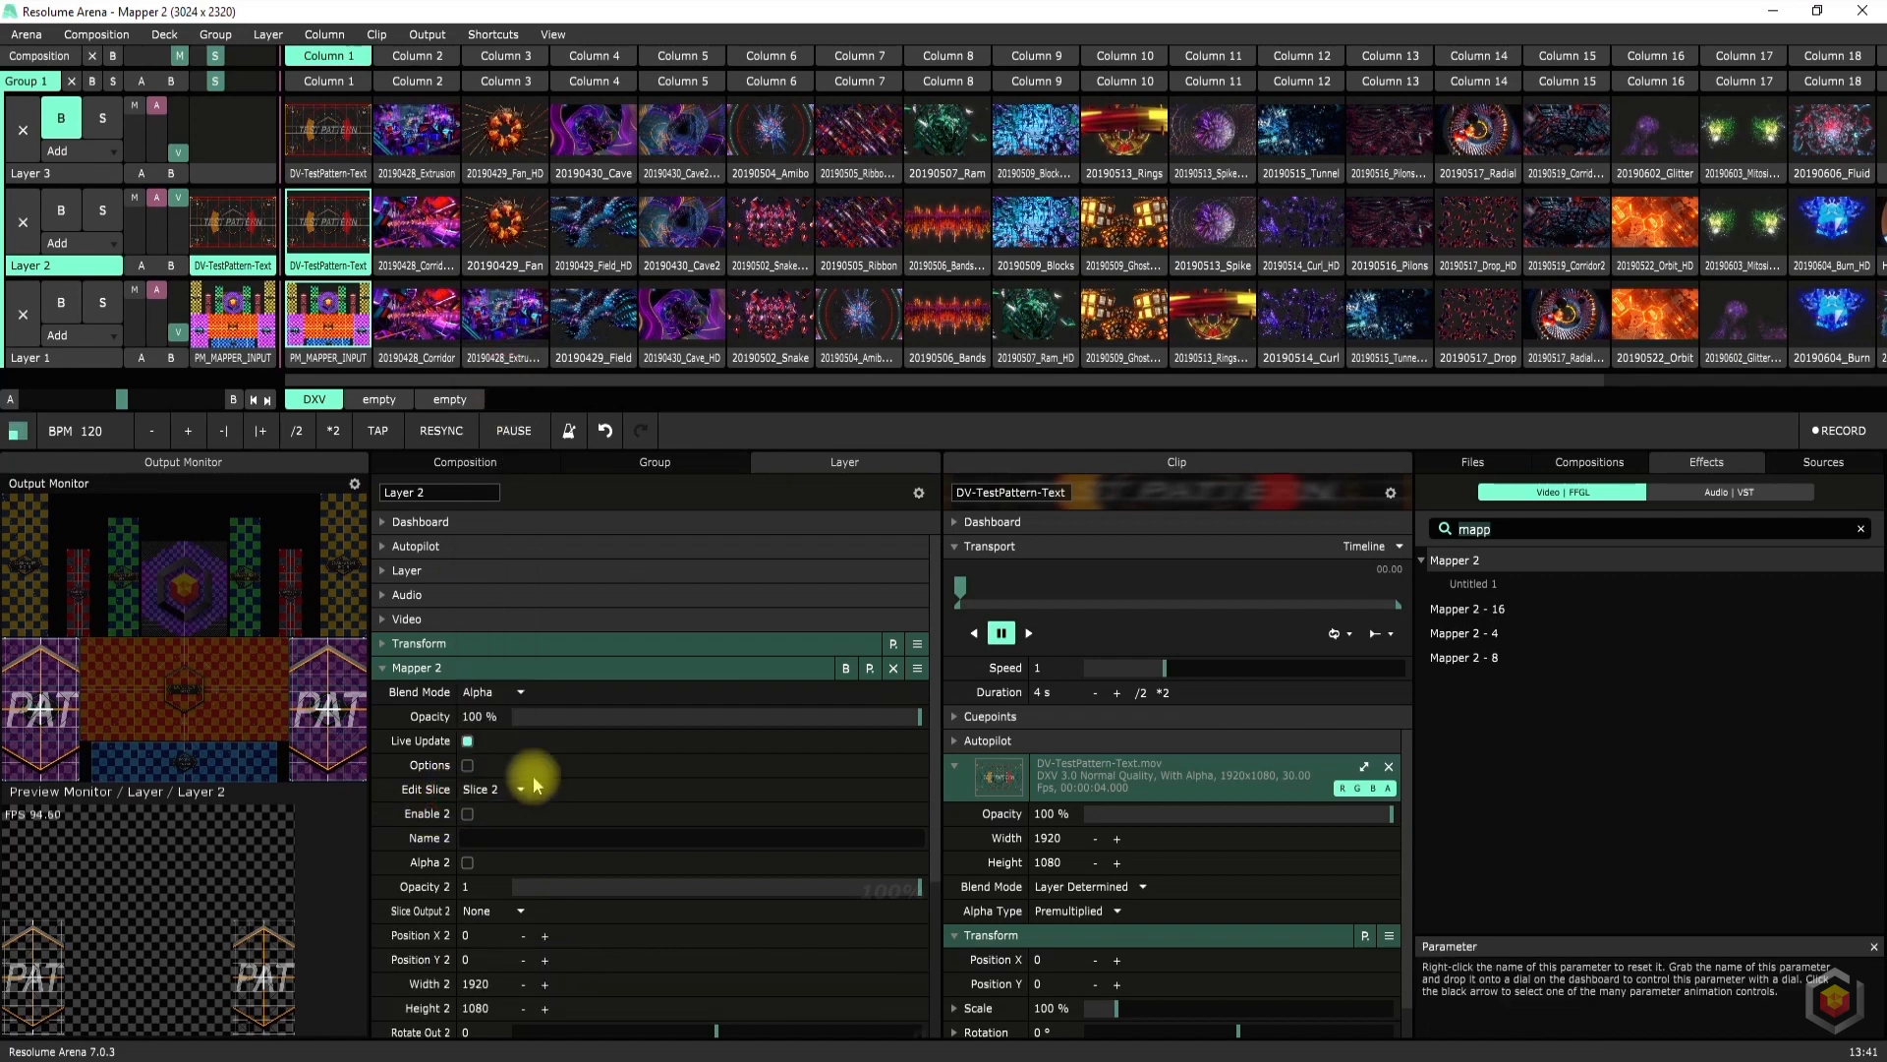
Preview Slice 2 by enabling and disabling it, and remove the Mapper 2 effect from Layer 2
left_click(468, 814)
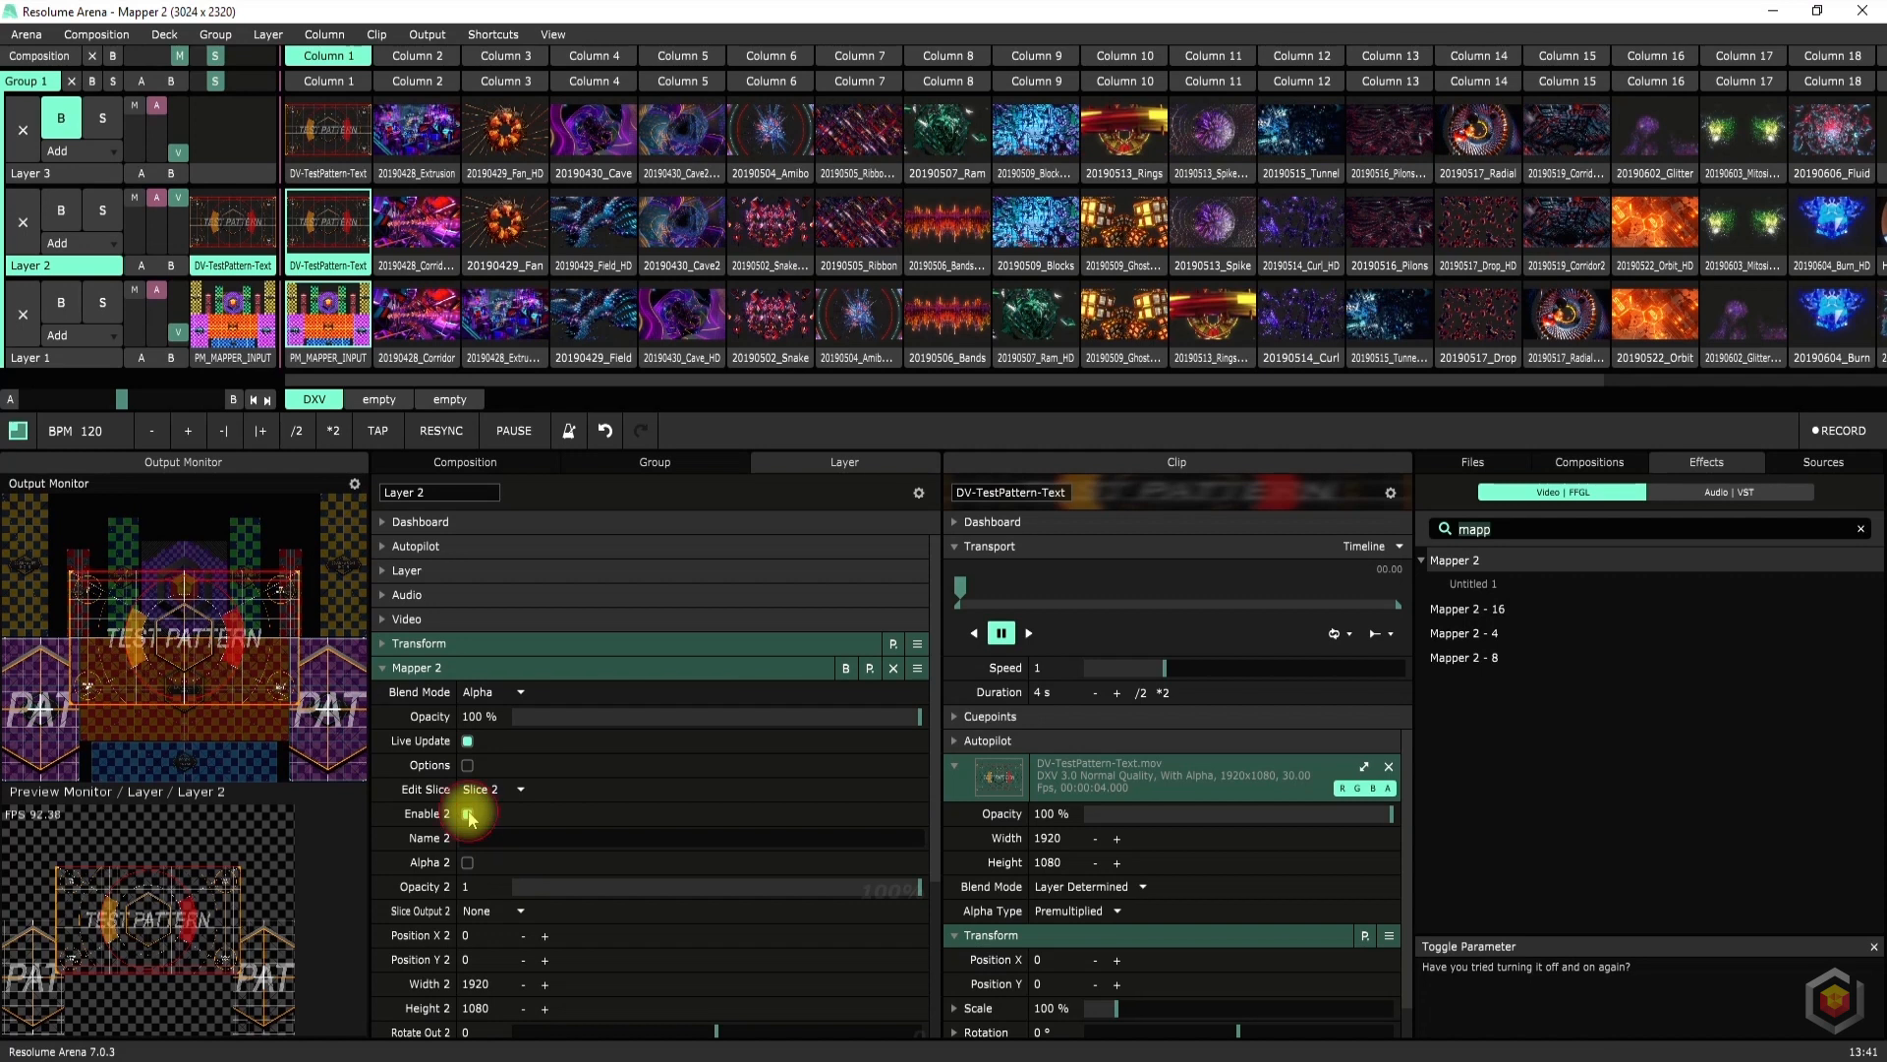
left_click(468, 814)
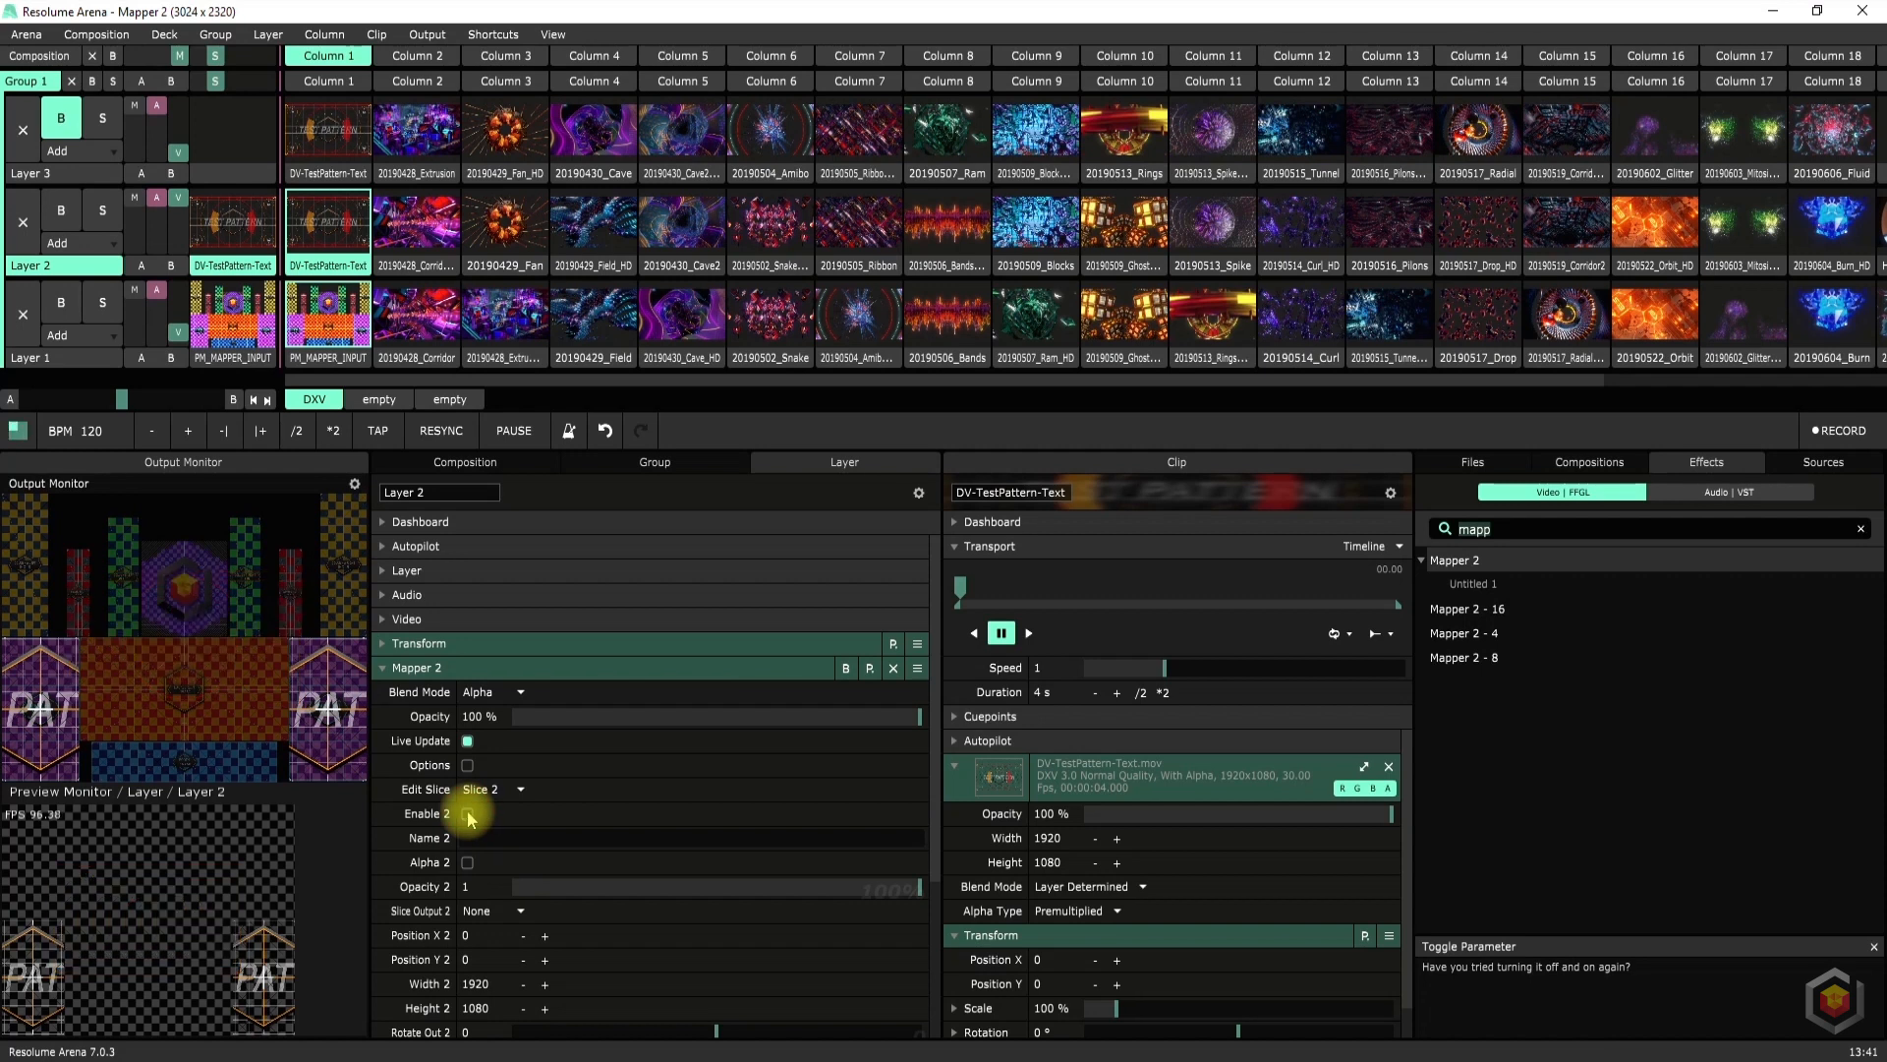
left_click(898, 669)
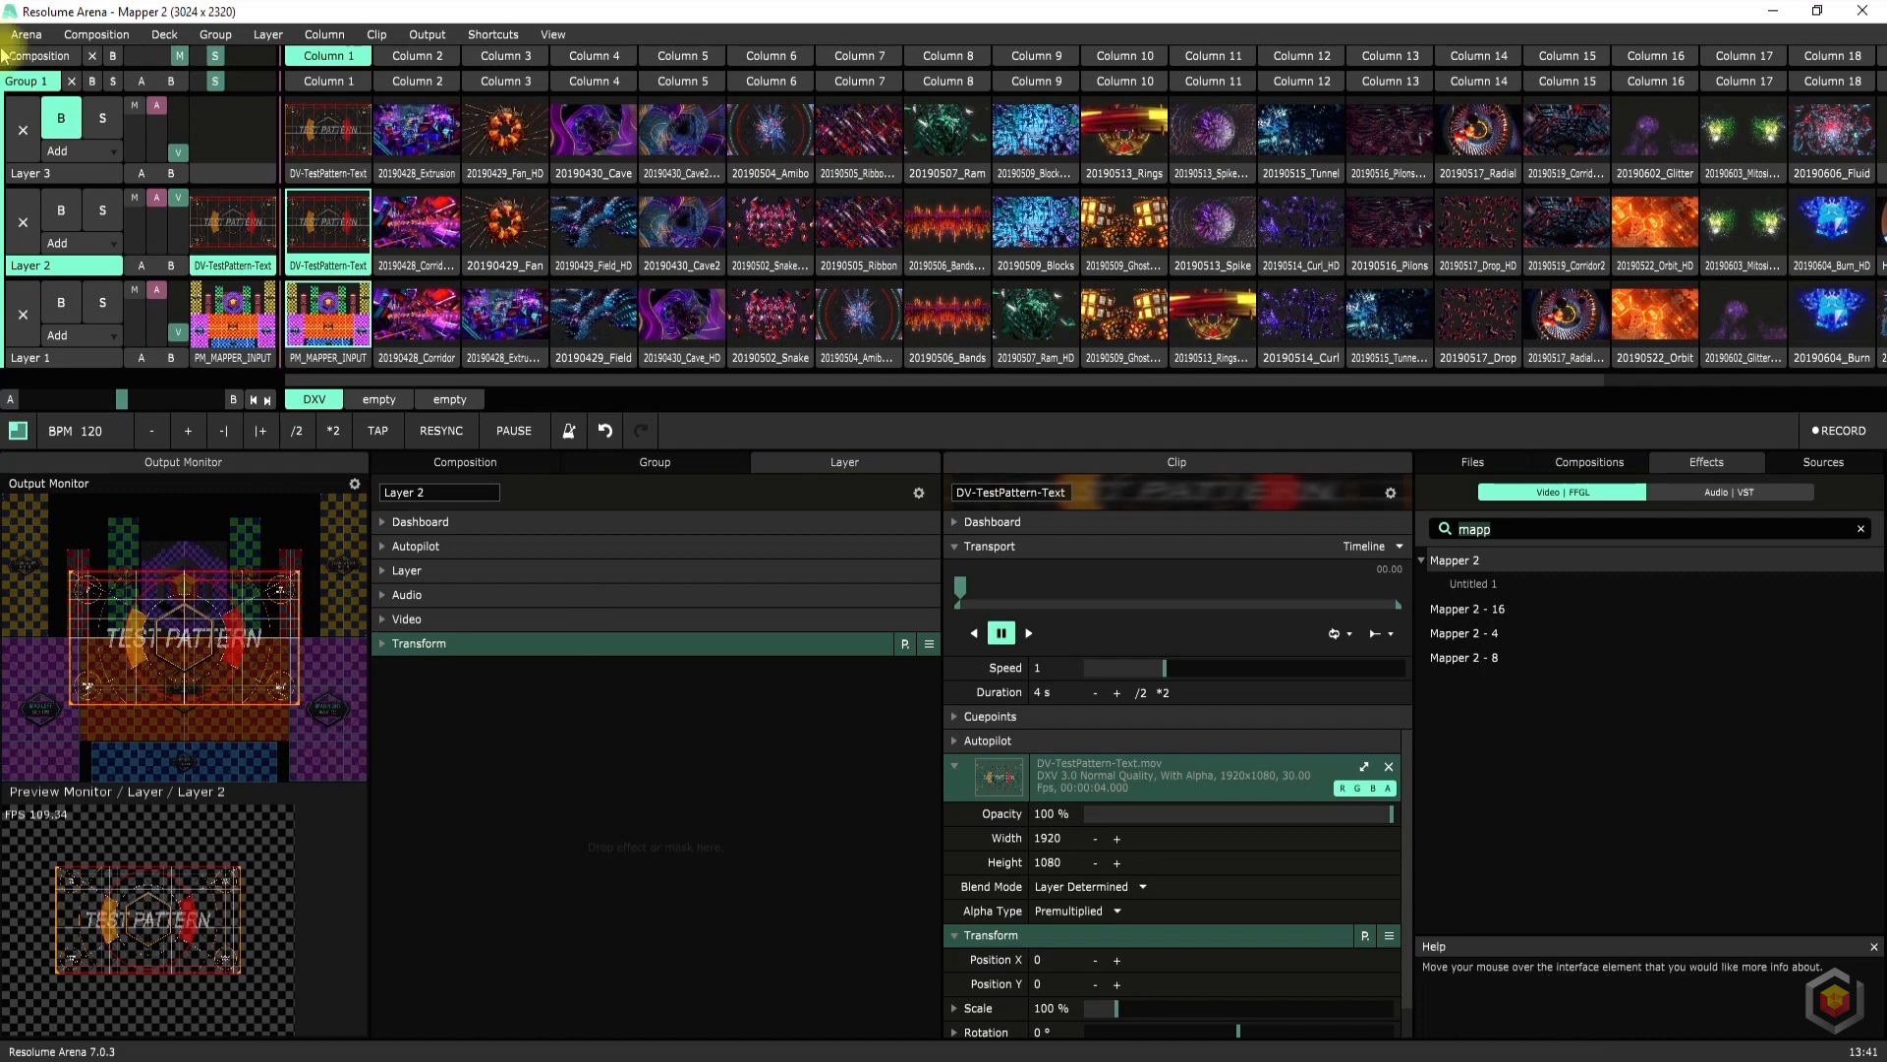
Open the Advanced Output setup, set the STAGE screen's output guide opacity to 0%, and fade out Layer 2's video
left_click(430, 36)
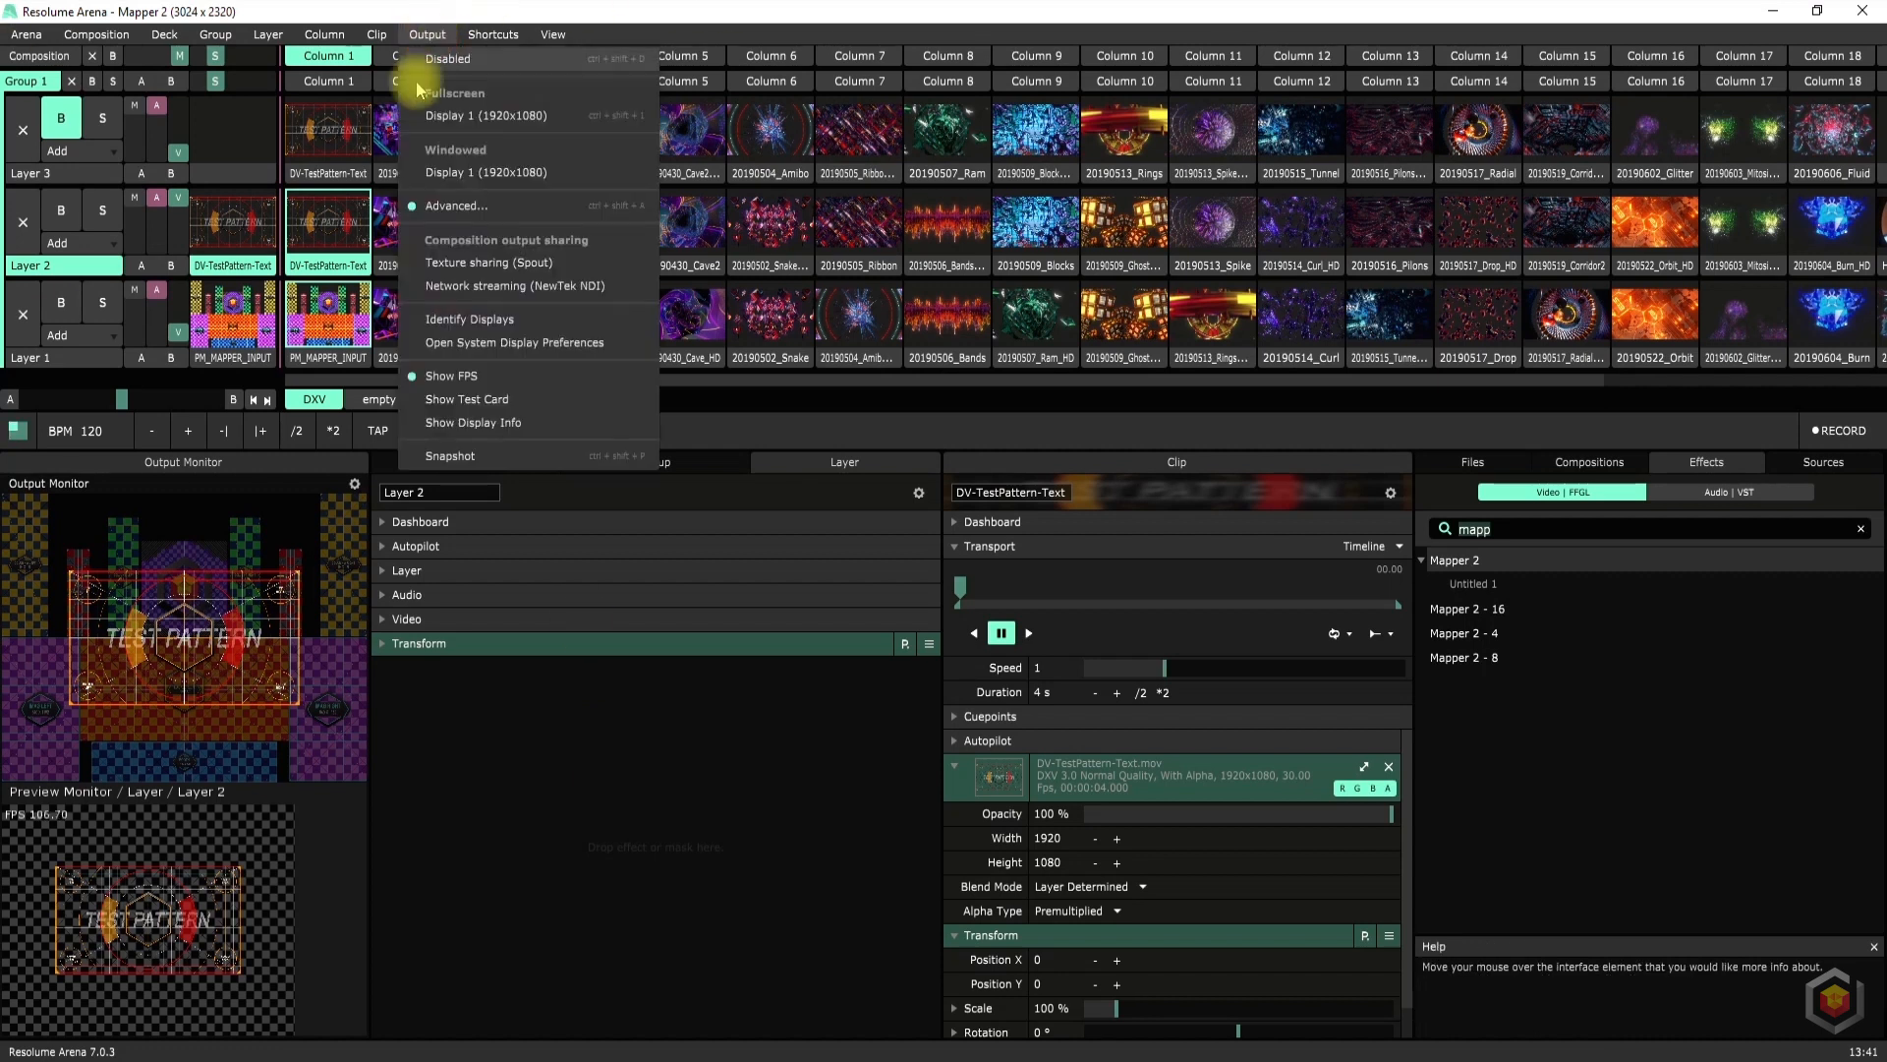
left_click(501, 210)
left_click_drag(687, 240, 605, 224)
left_click(452, 401)
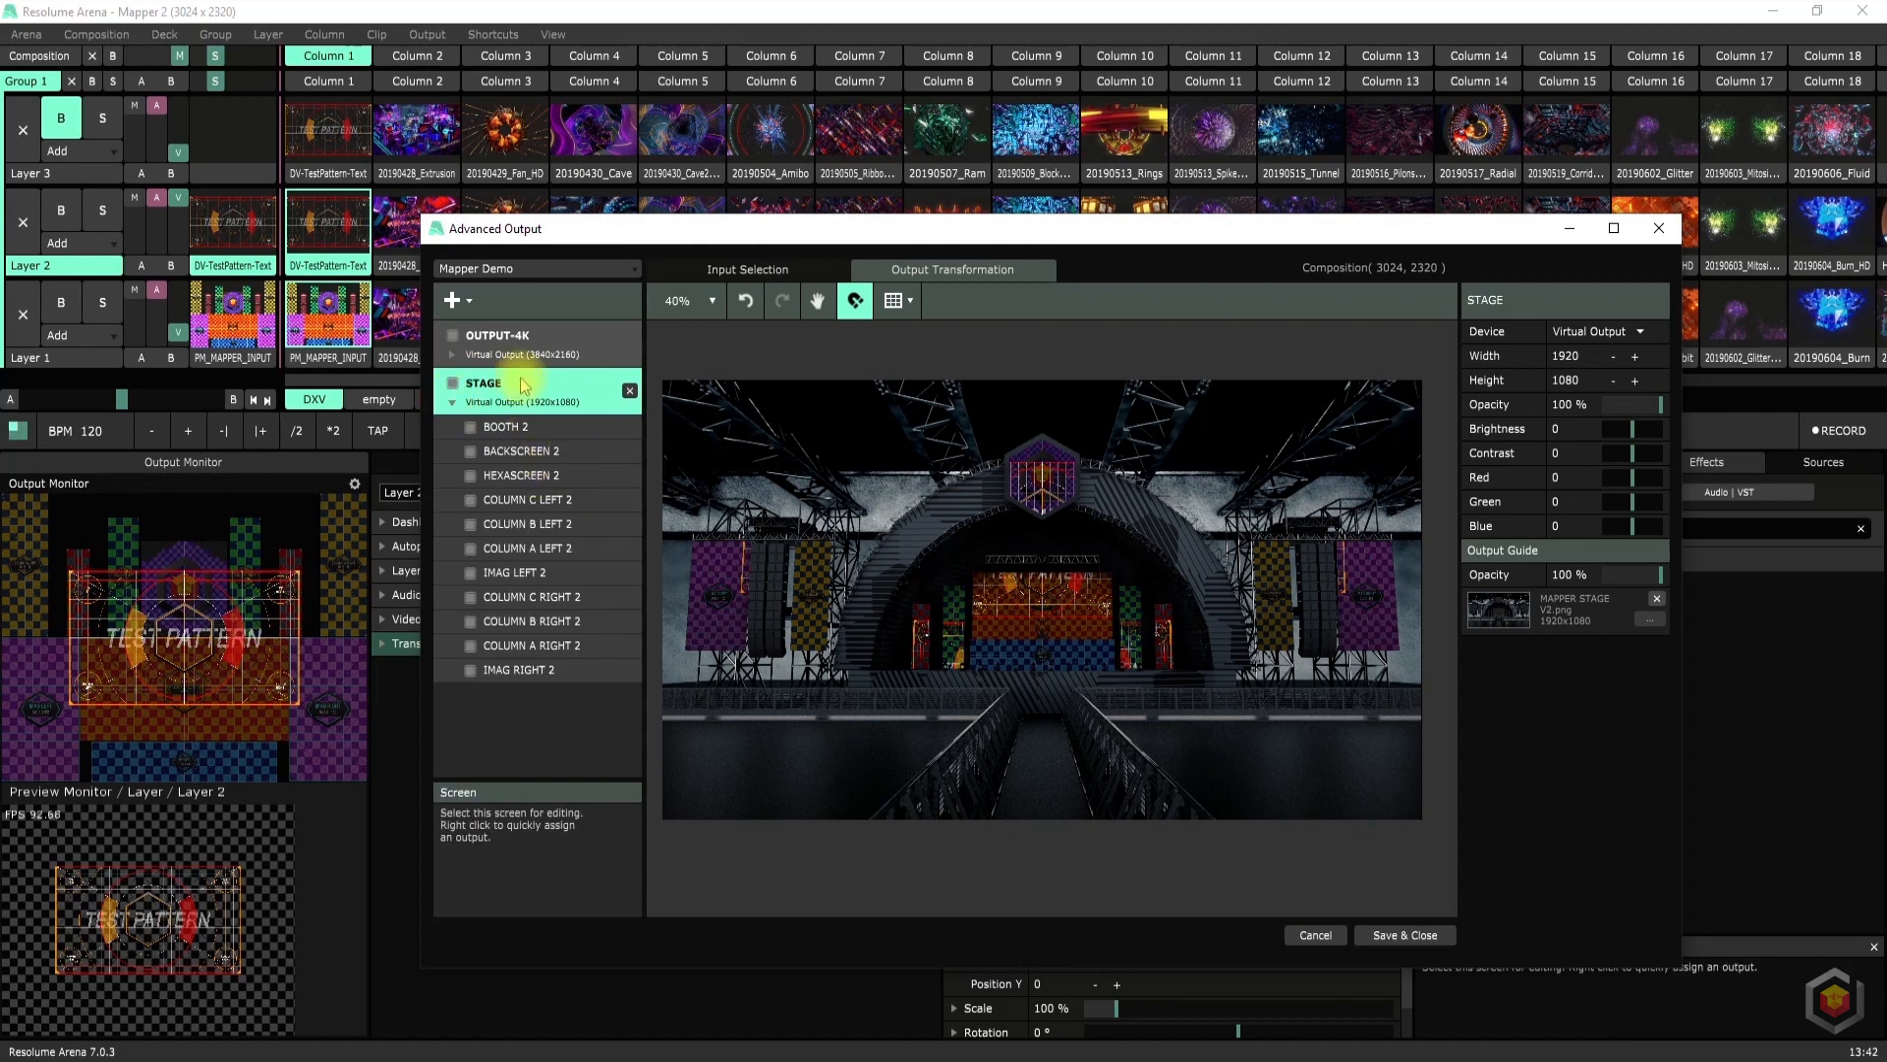
left_click(537, 426)
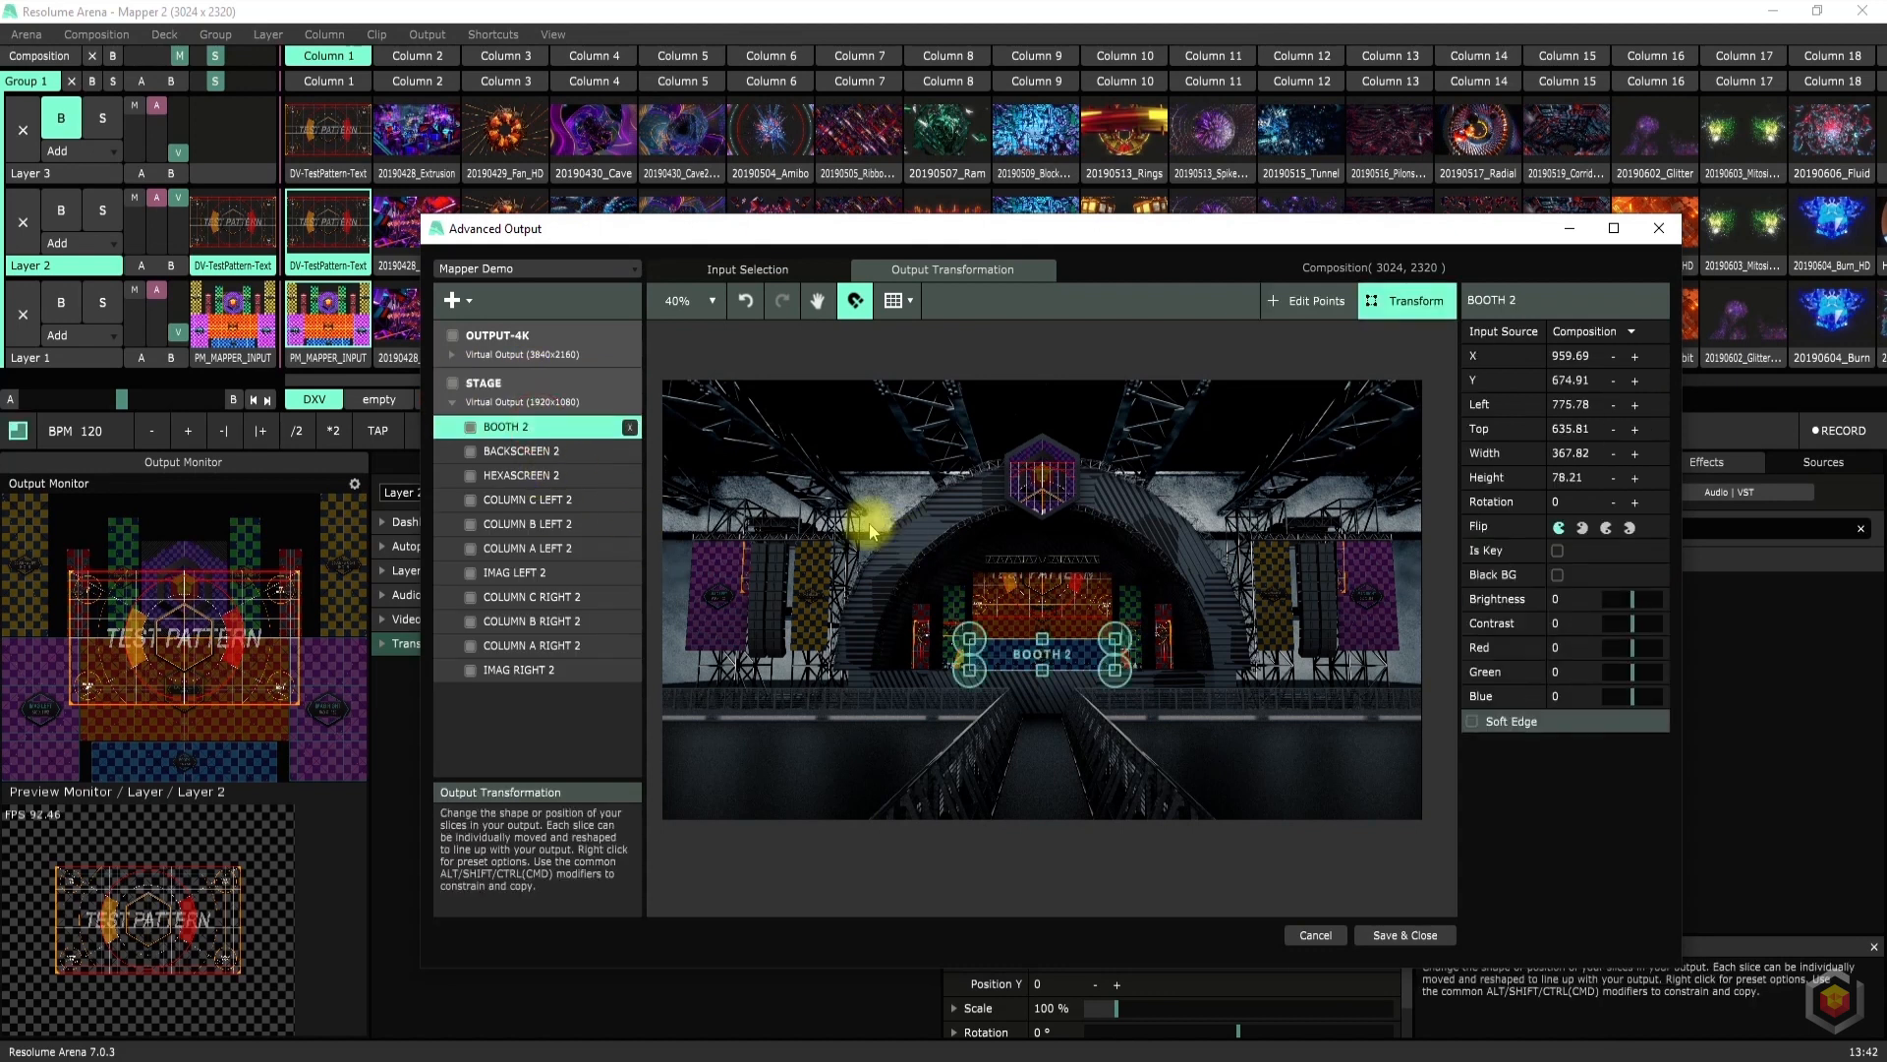
left_click(539, 391)
left_click_drag(1650, 576, 1580, 578)
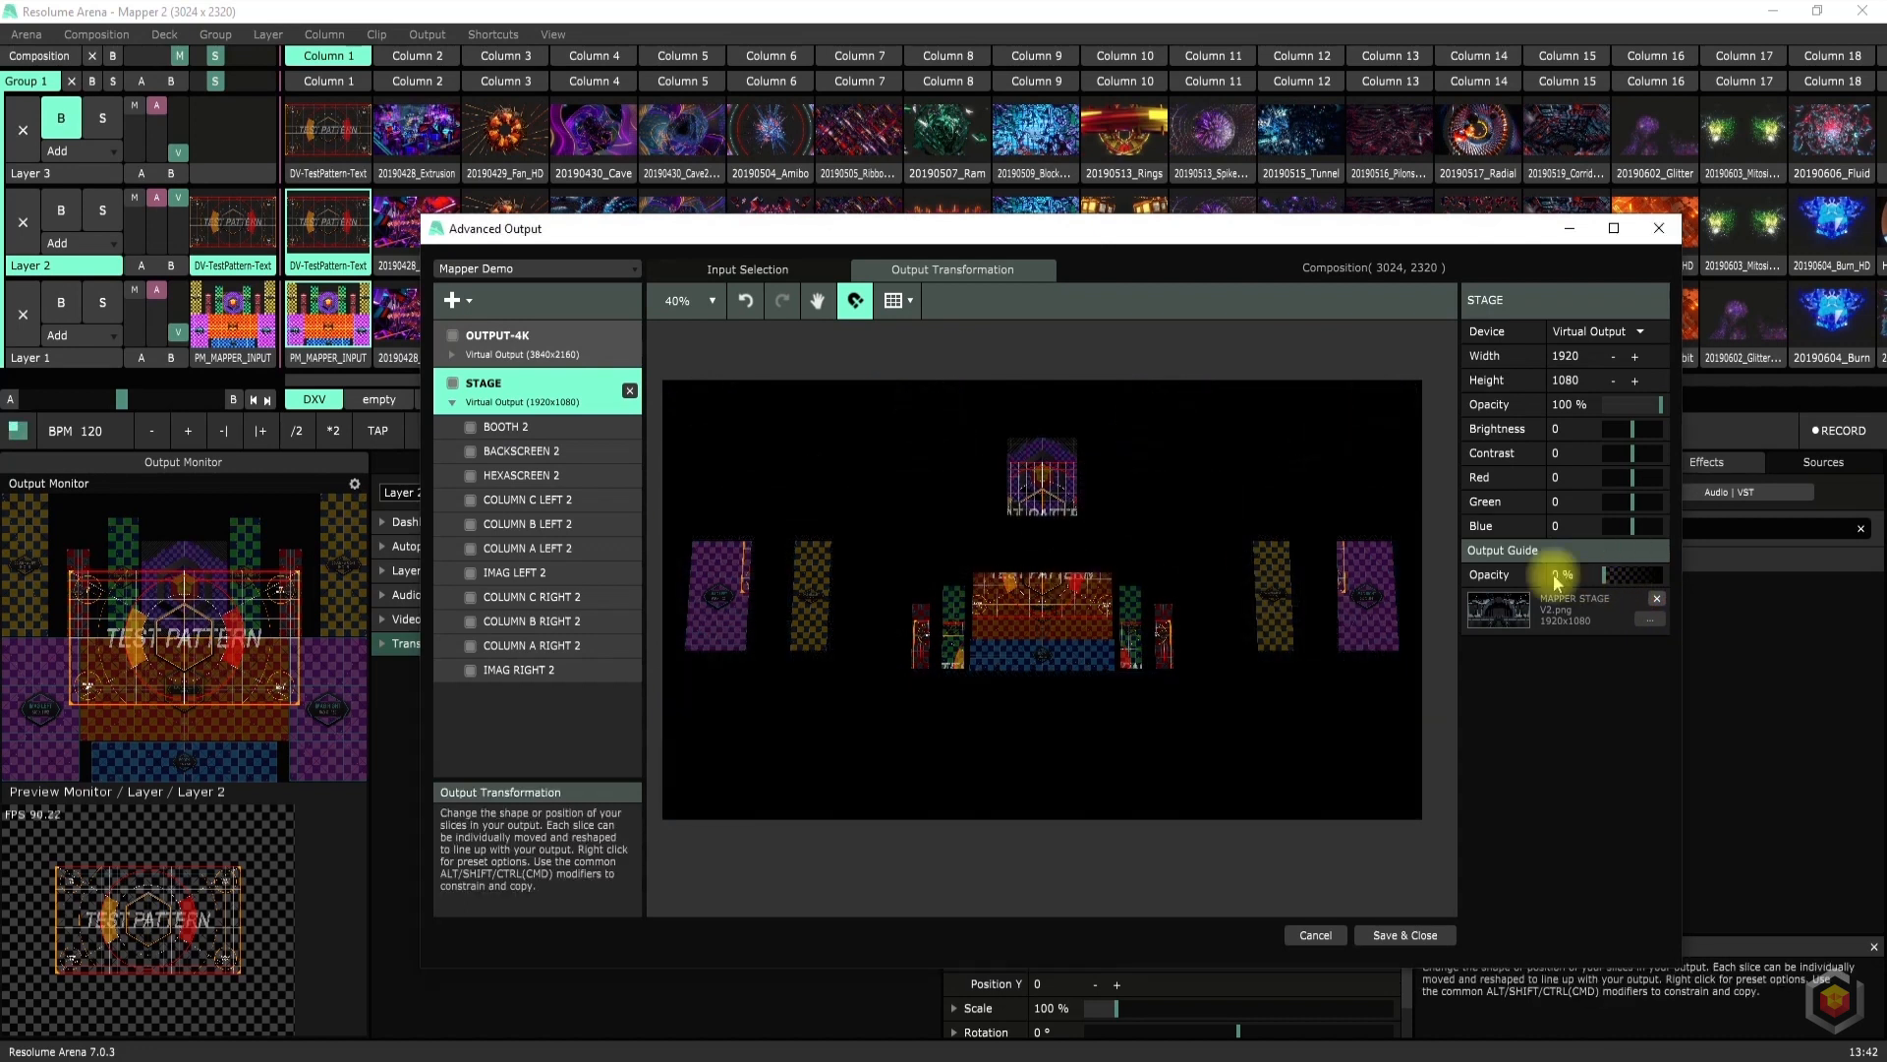
left_click_drag(175, 204, 178, 246)
Examine the output placement of STAGE slices BOOTH 2, COLUMN C LEFT 2, IMAG RIGHT 2, COLUMN C RIGHT 2 and BACKSCREEN 2
left_click(505, 426)
left_click(511, 499)
left_click(521, 672)
left_click(513, 597)
left_click(531, 450)
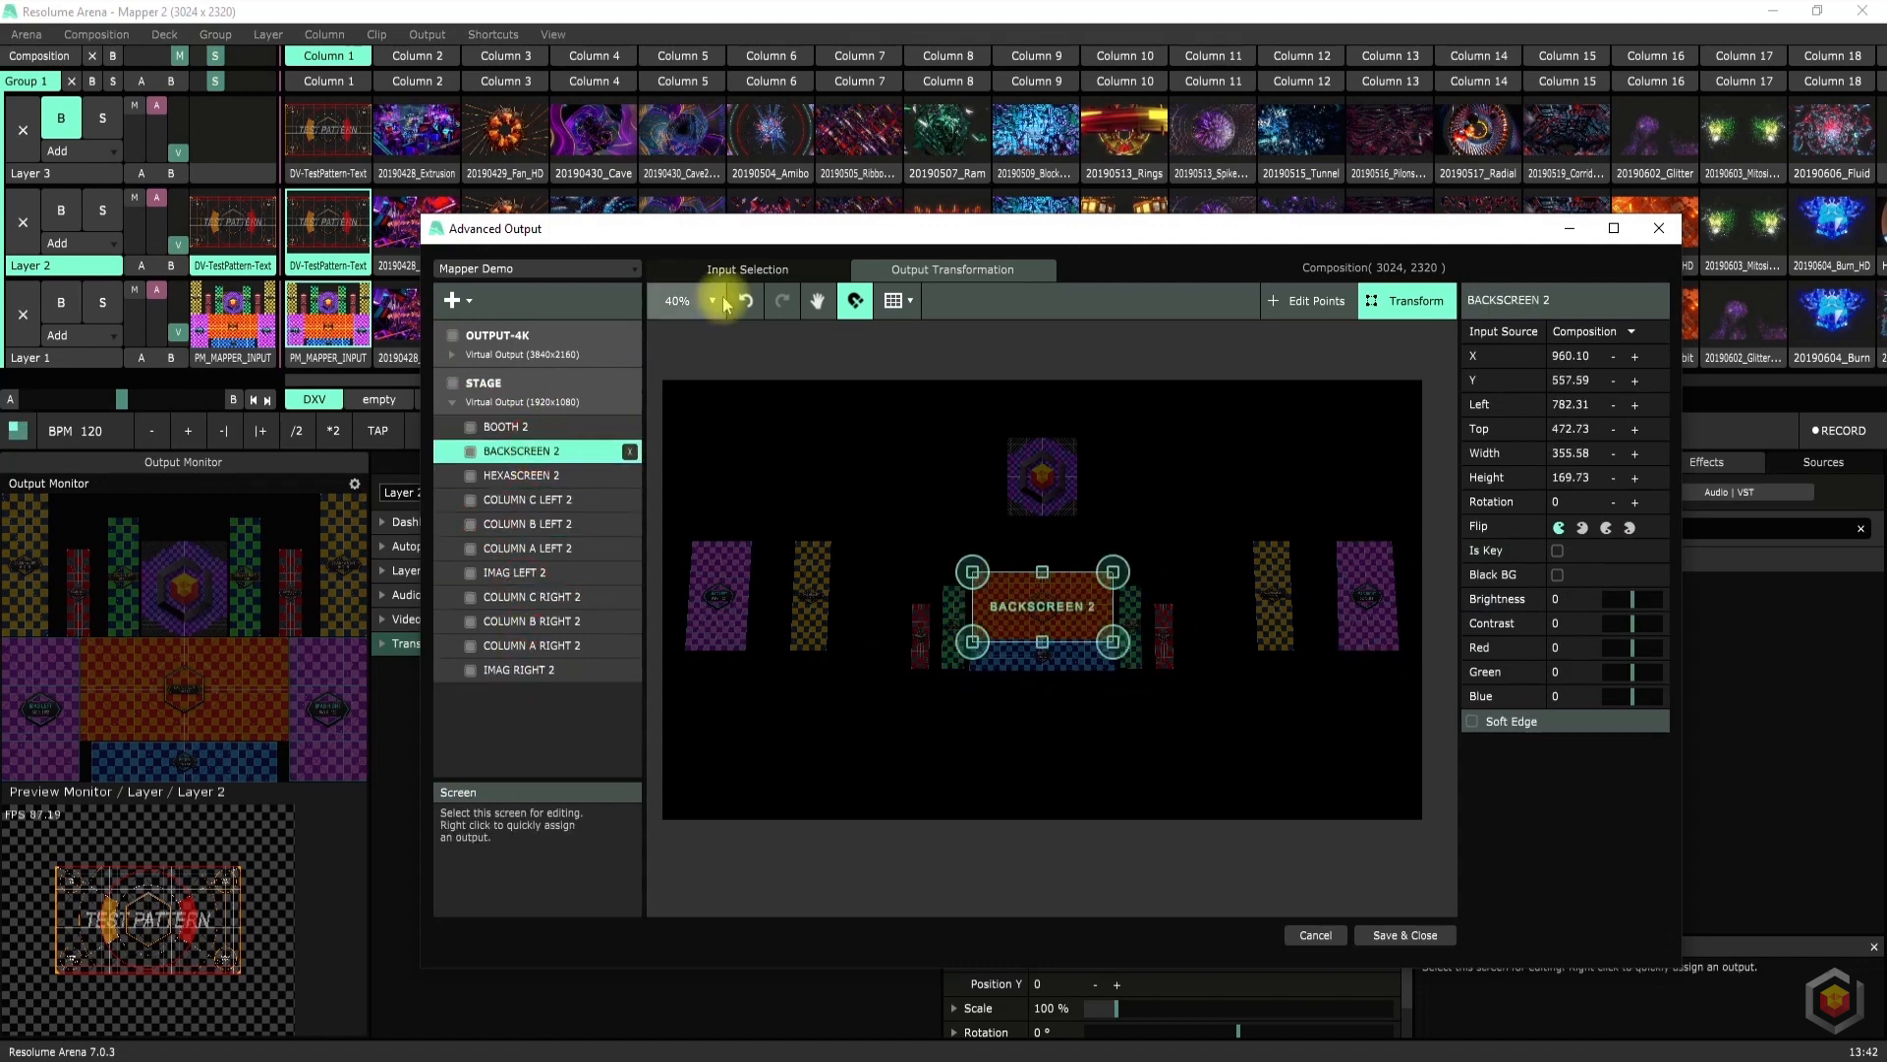
Compare the input selections of the STAGE and OUTPUT-4K screens, and view OUTPUT-4K's output transformation layout
left_click(747, 277)
left_click(484, 383)
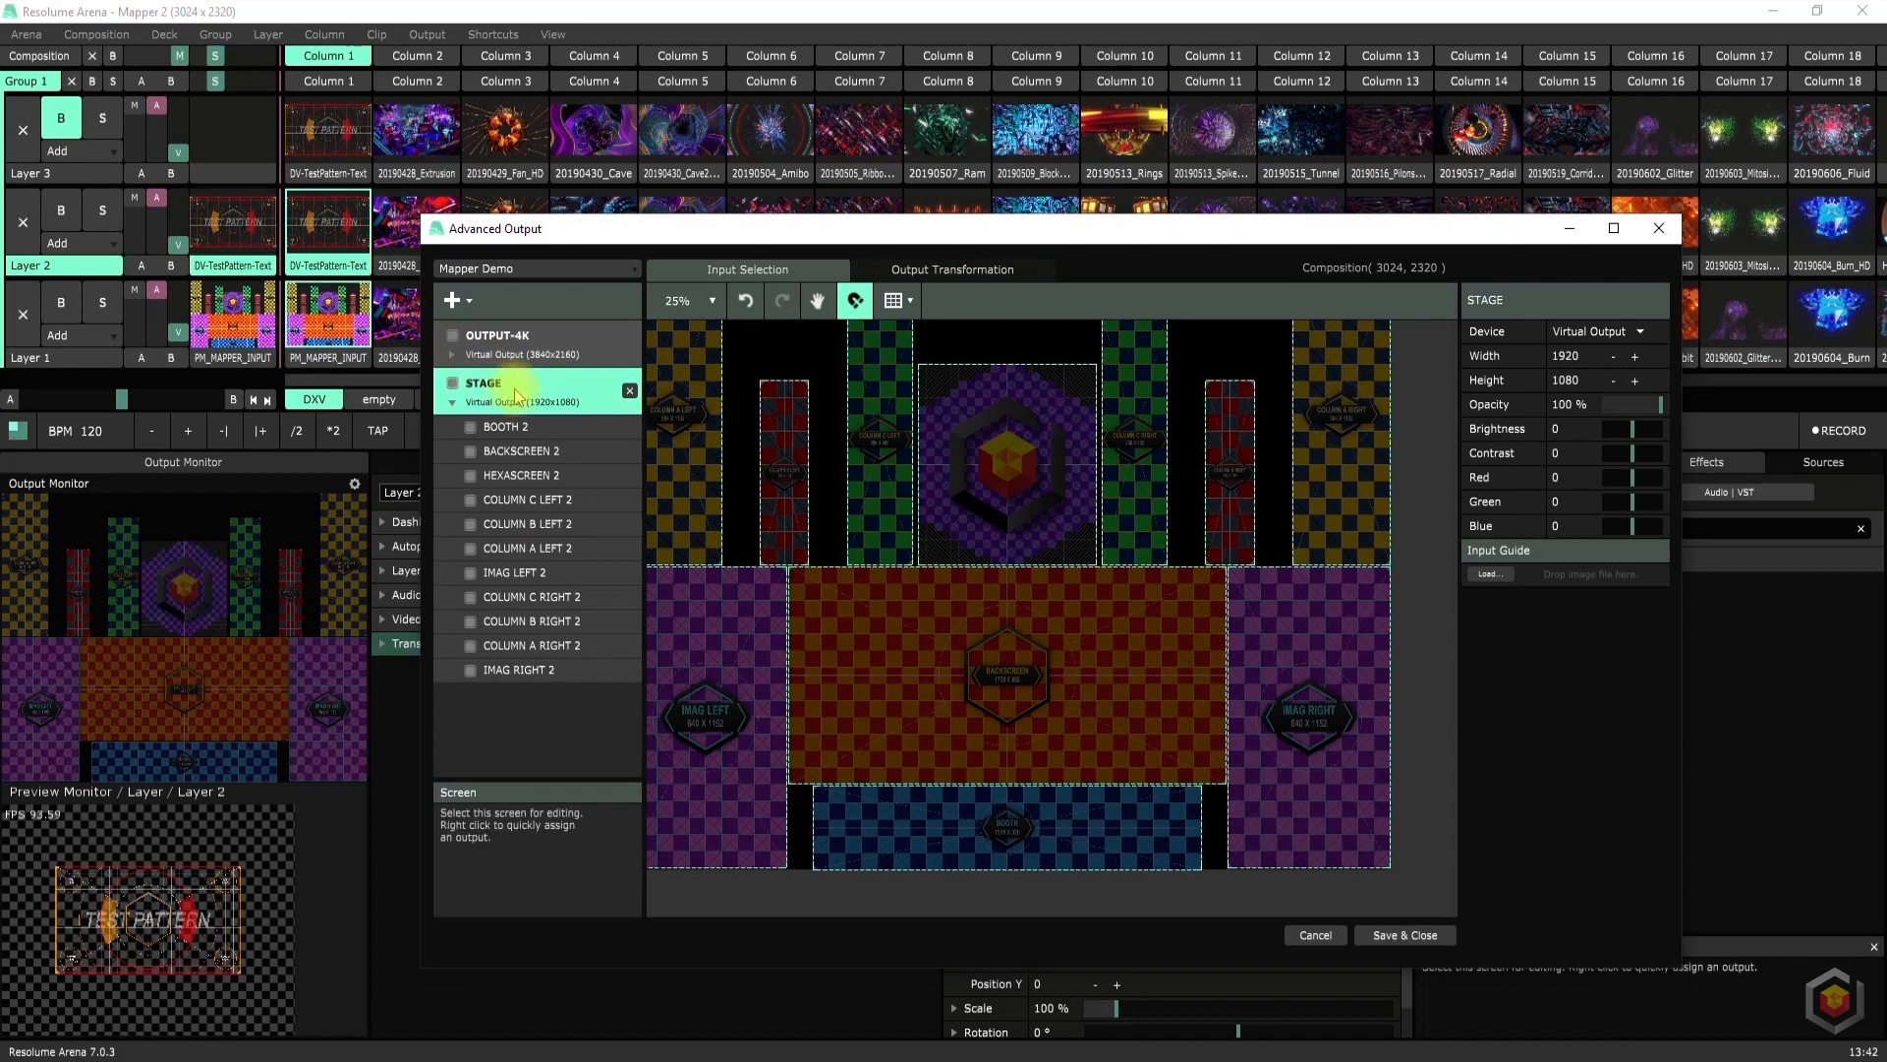
left_click(526, 348)
left_click(506, 387)
left_click(530, 426)
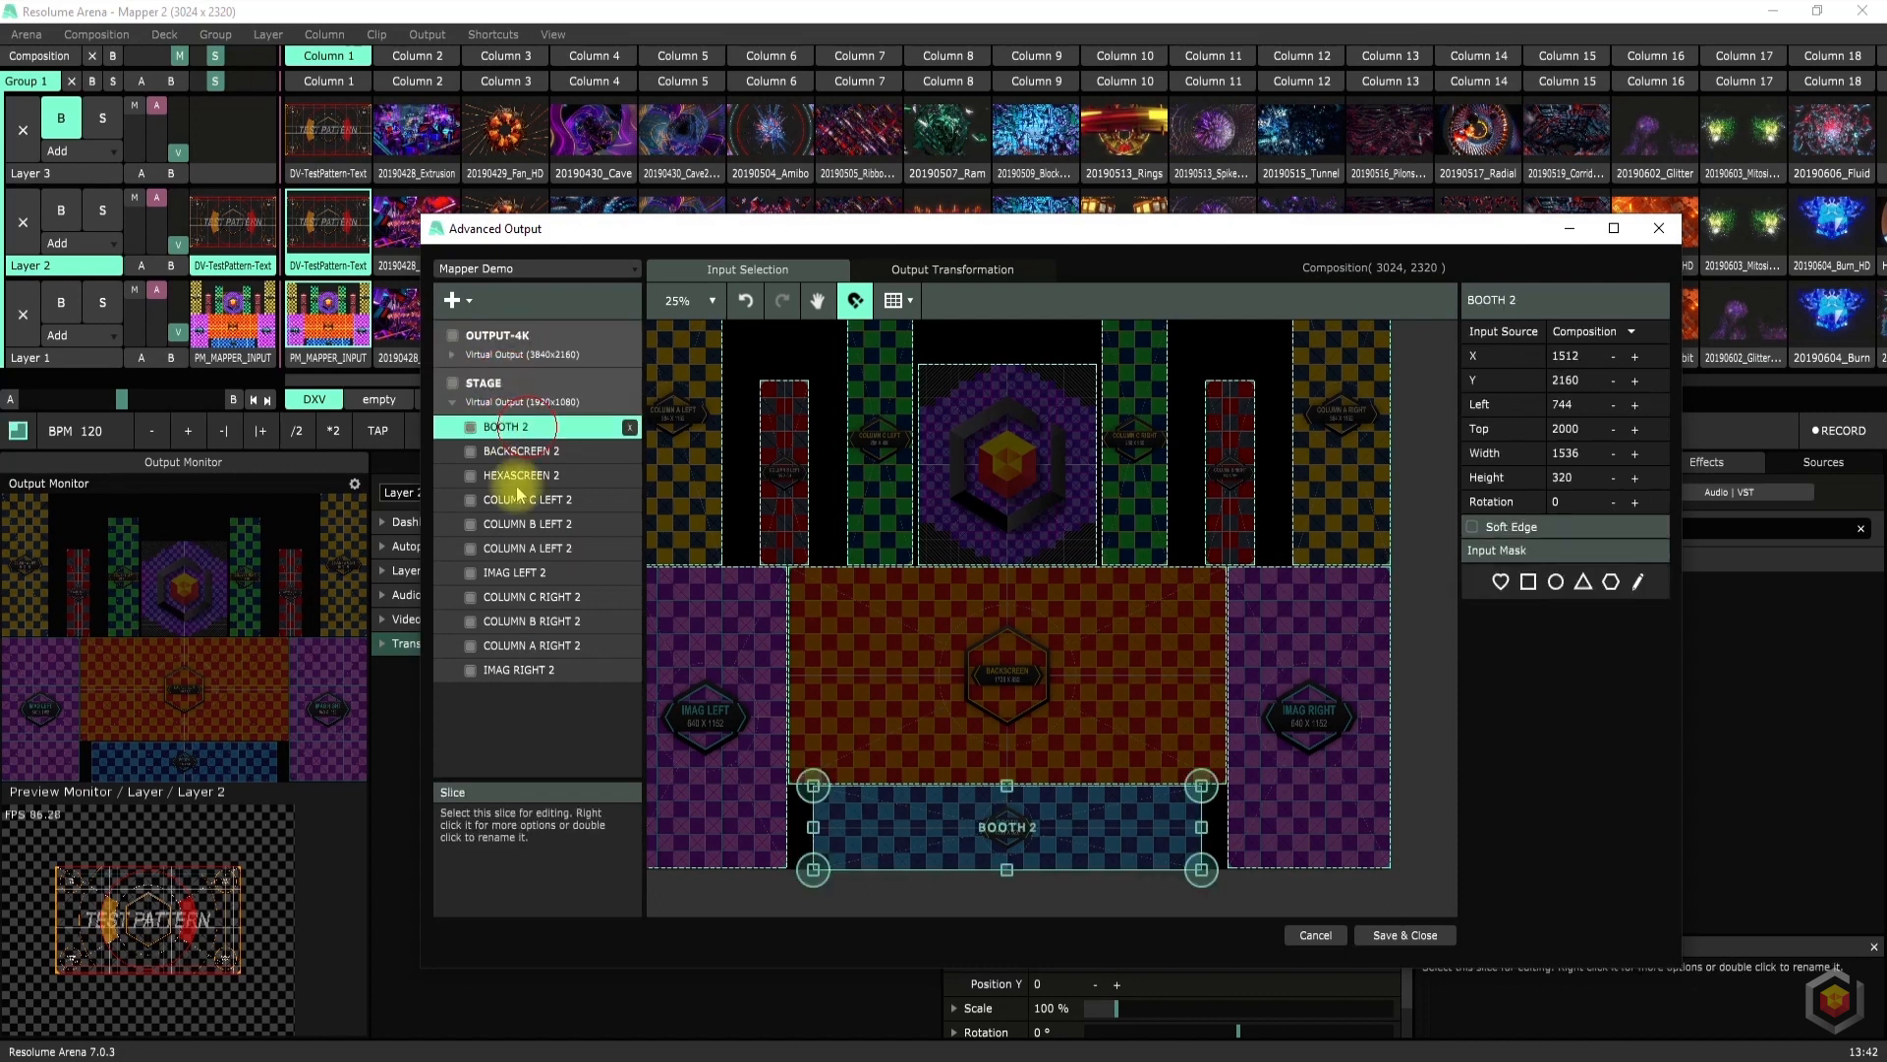
left_click(521, 572)
left_click(596, 356)
left_click(949, 270)
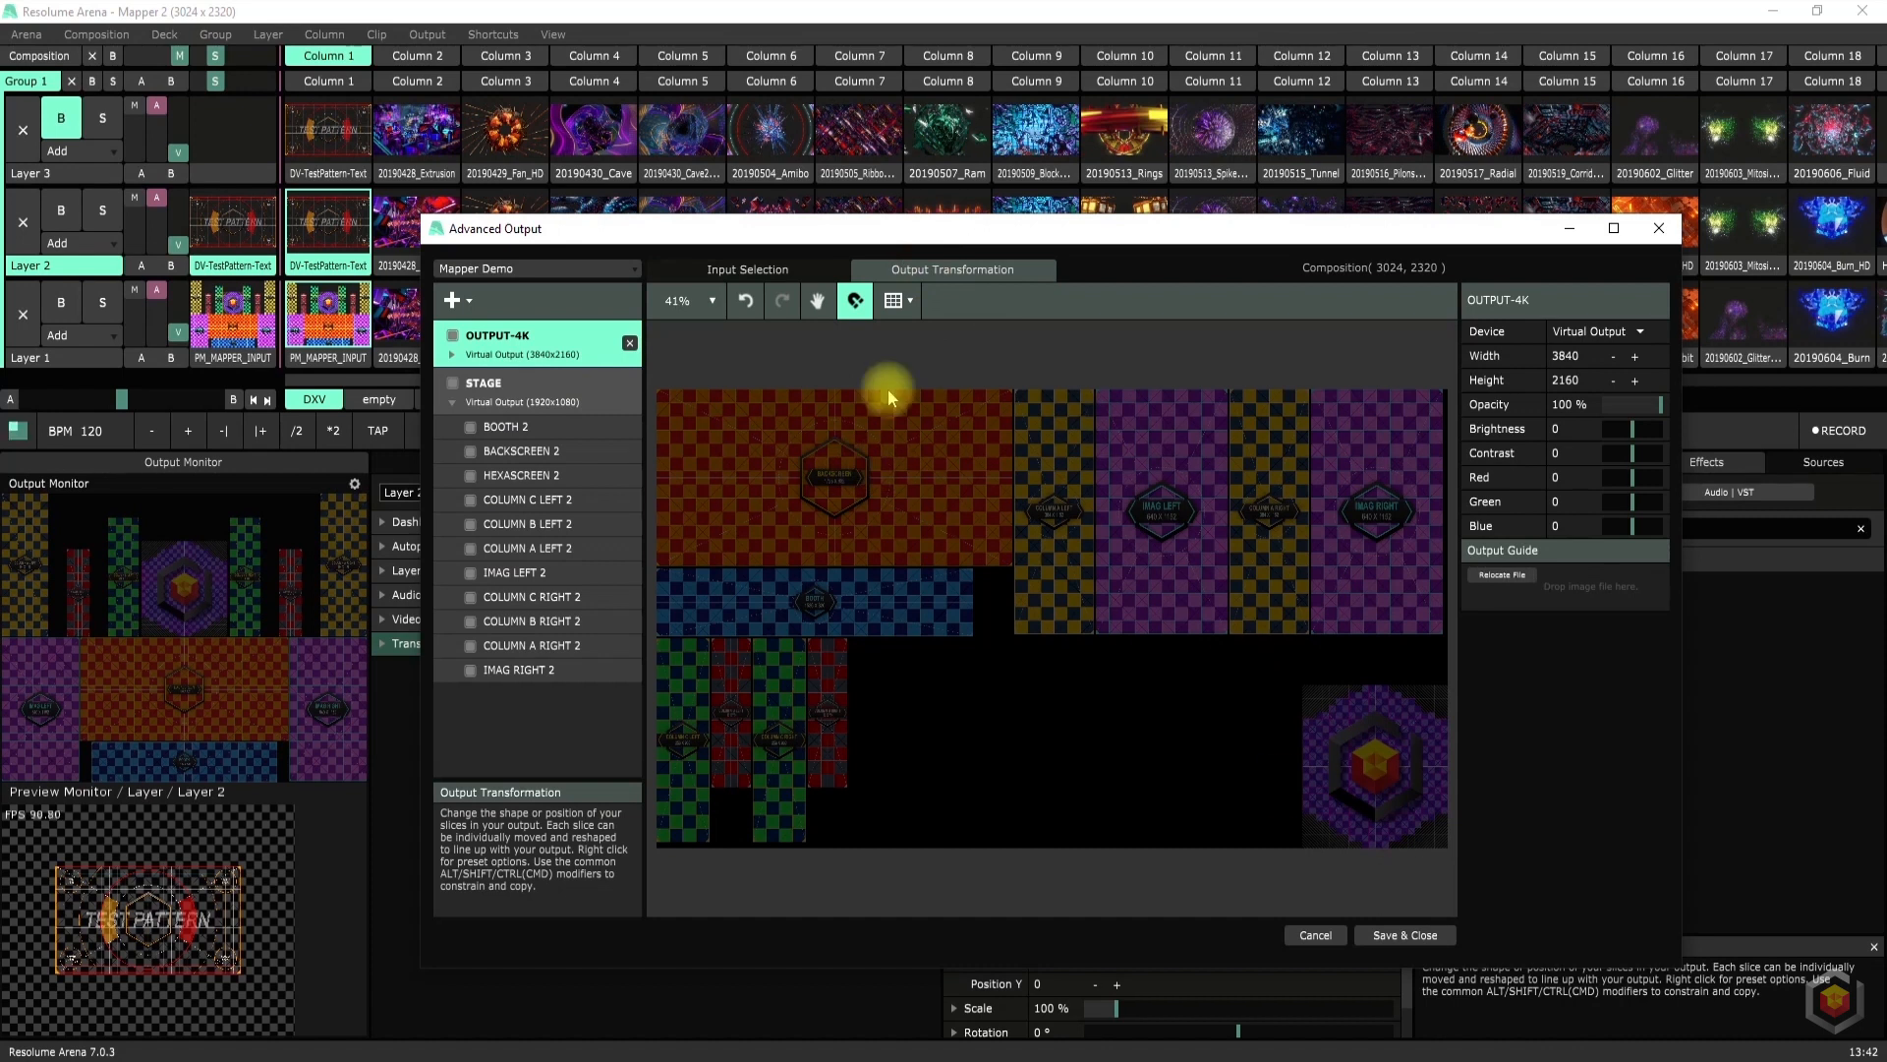
Inspect the BACKSCREEN and BOOTH areas of the STAGE output up close, and fit the whole output in view
left_click(528, 395)
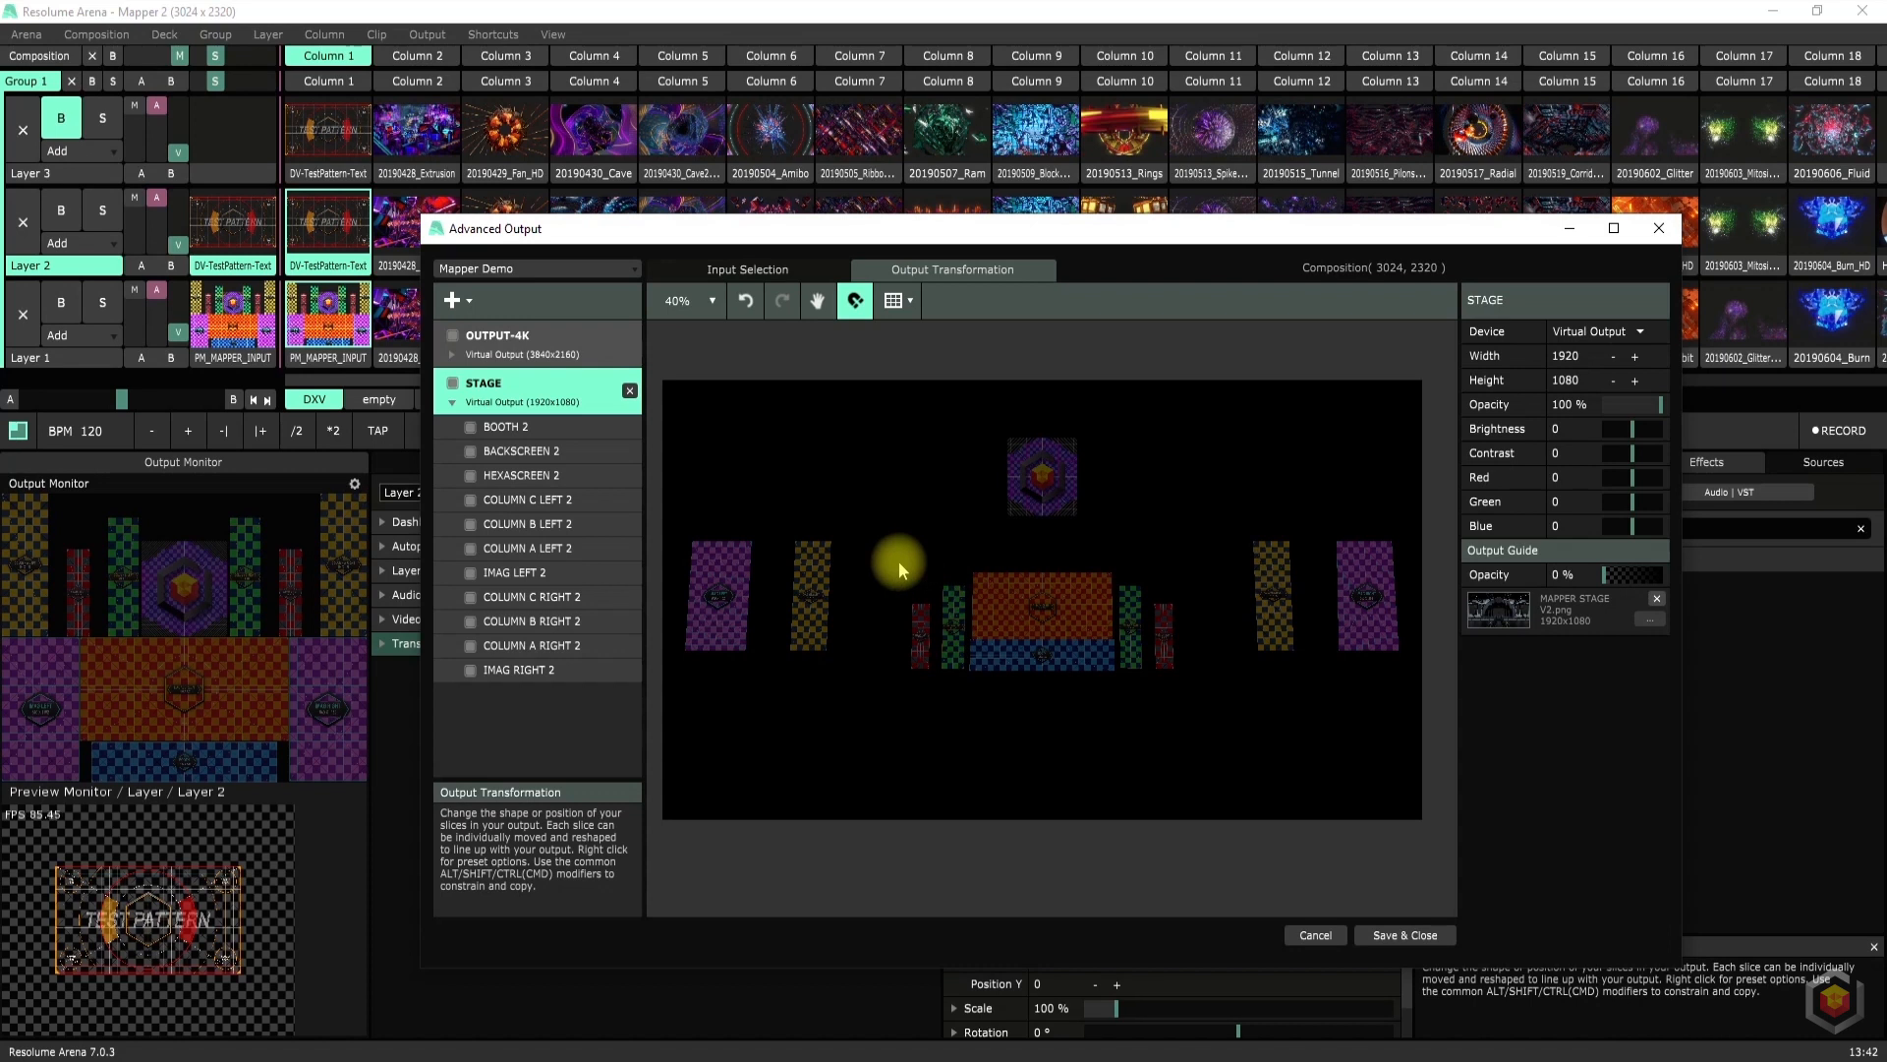
scroll(1016, 698, "up", 5)
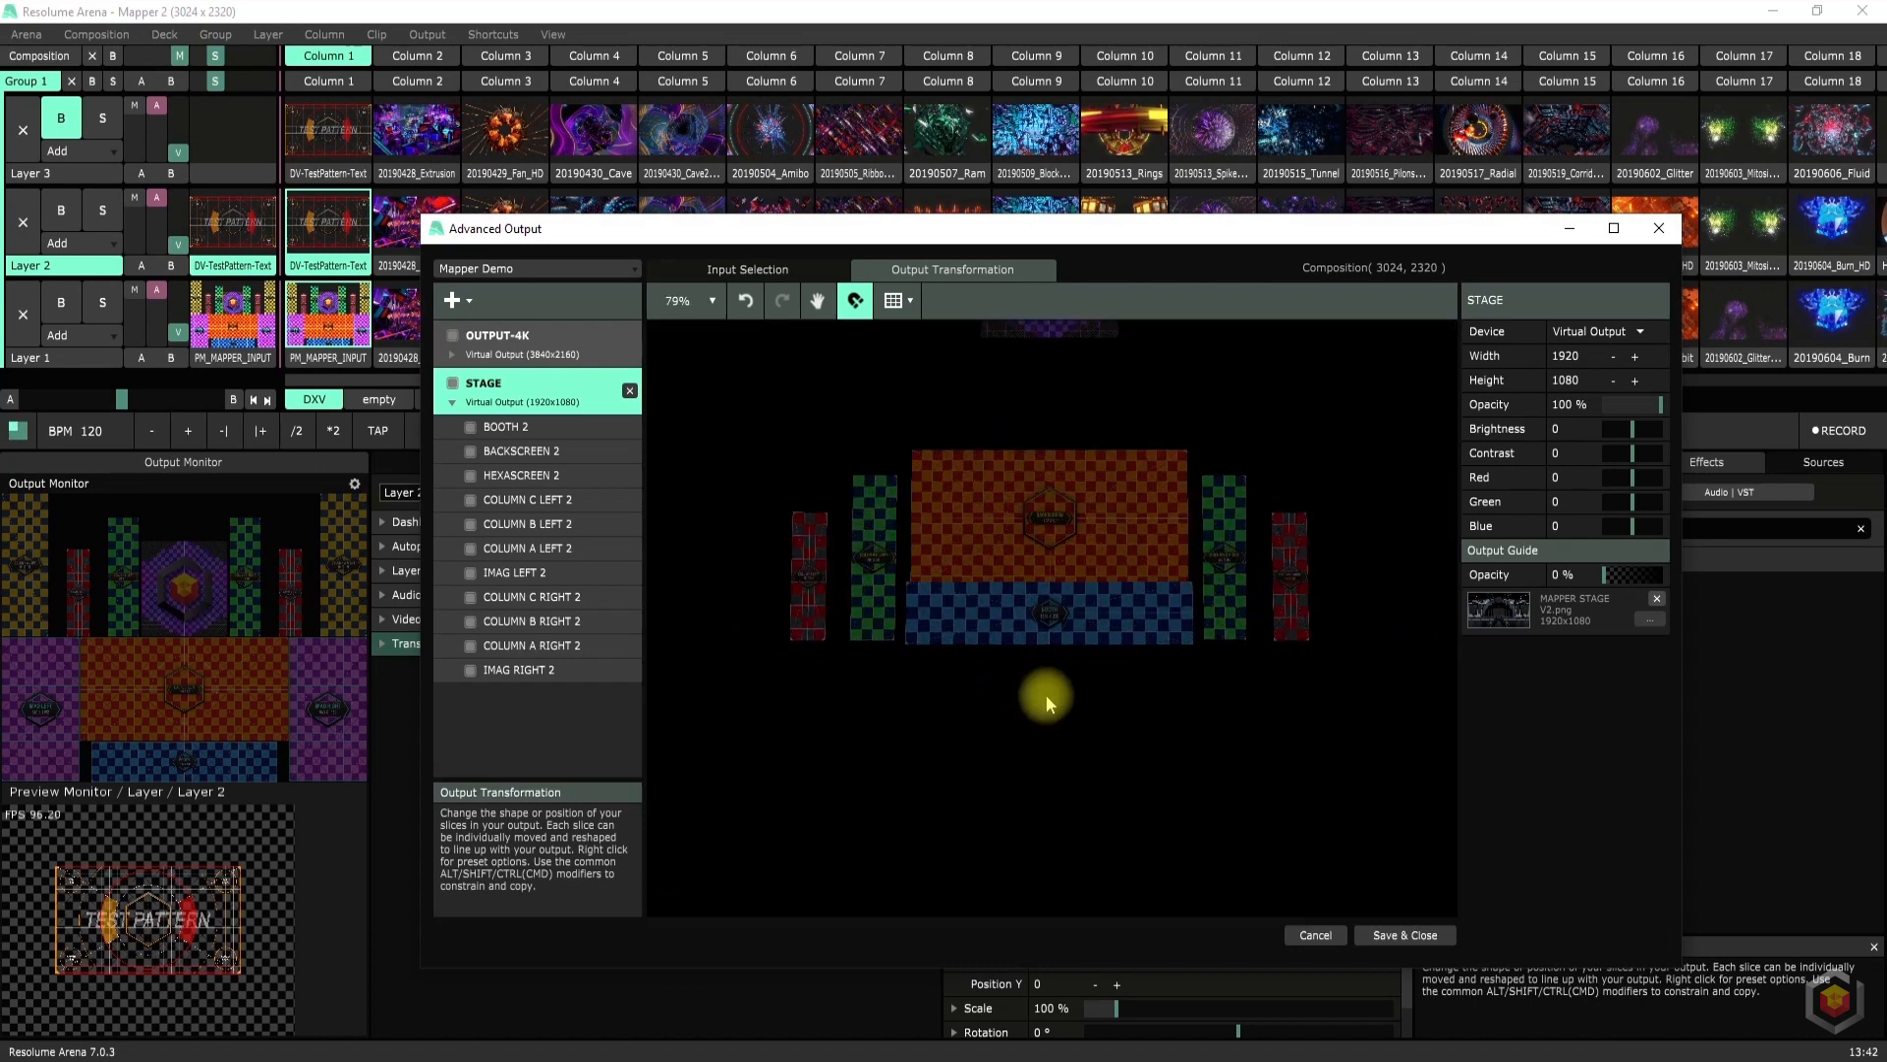
scroll(1013, 576, "up", 3)
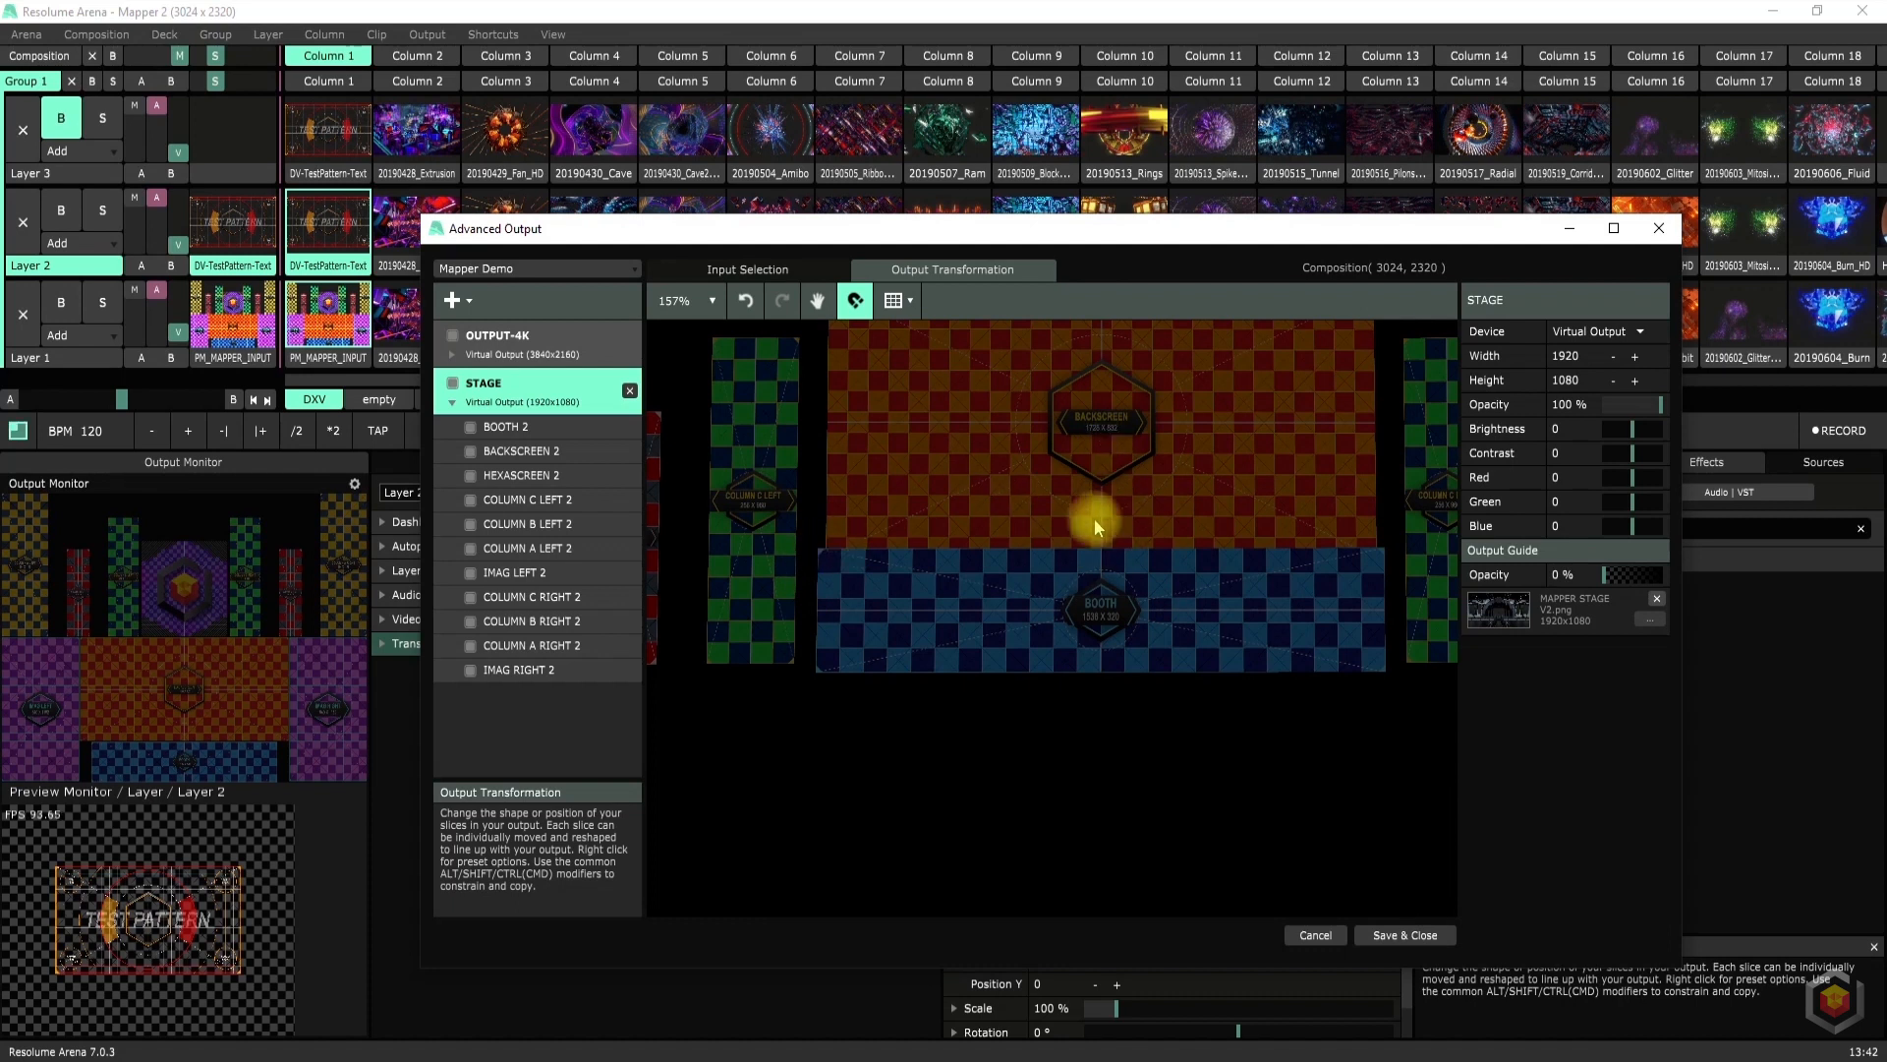
scroll(973, 551, "down", 4)
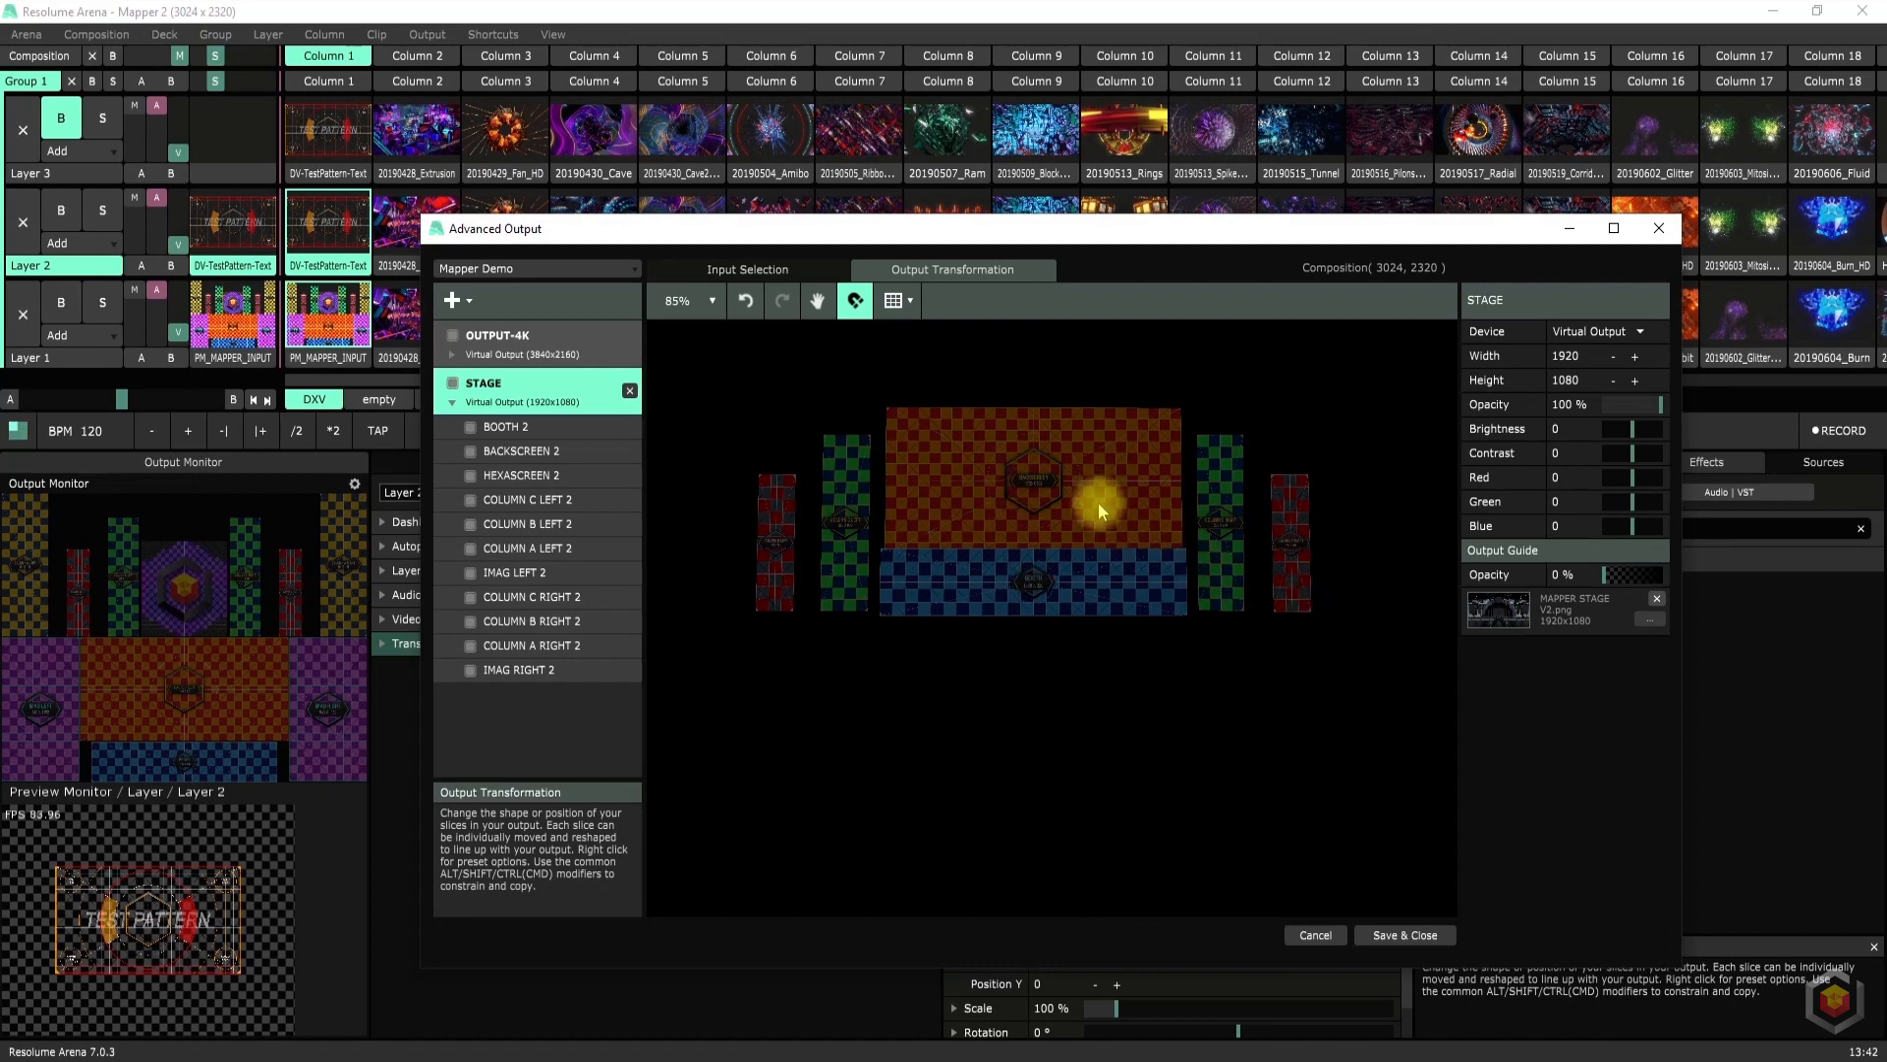
scroll(1099, 503, "down", 5)
scroll(1266, 710, "down", 1)
left_click(696, 301)
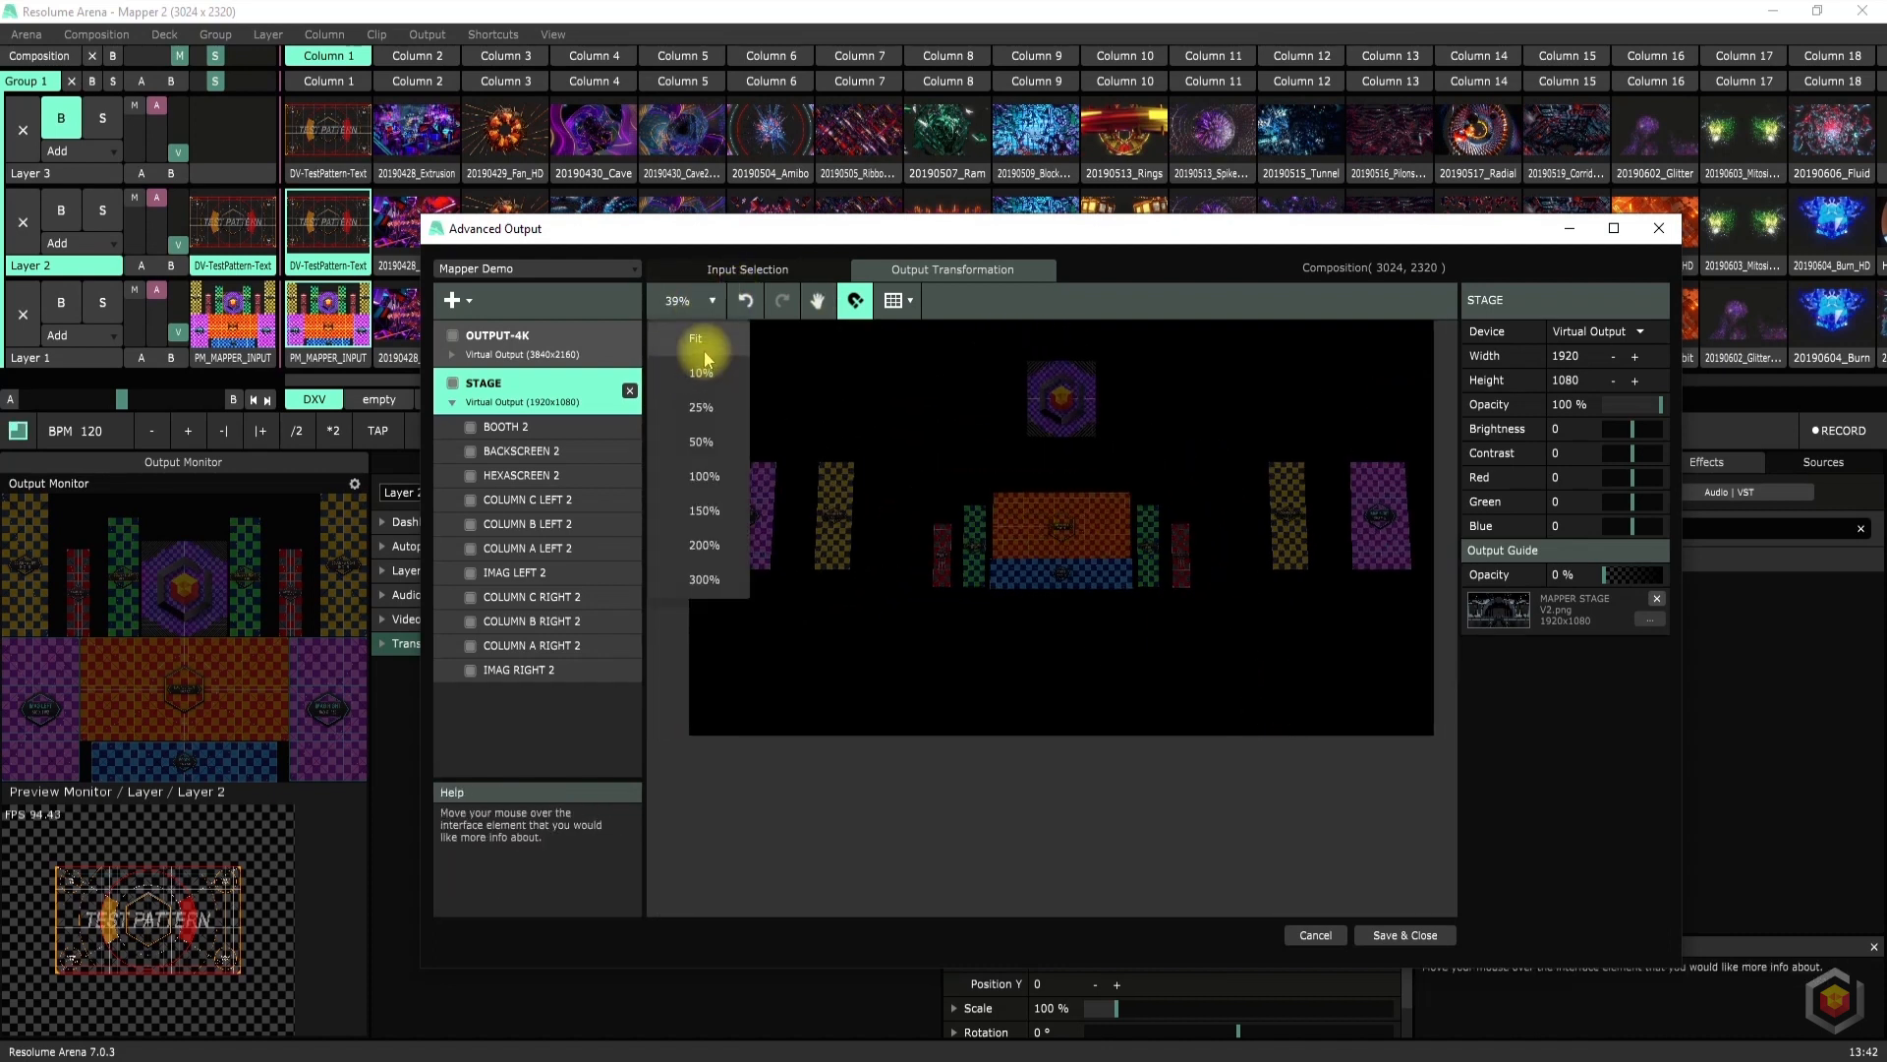
left_click(706, 340)
Check where BOOTH 2, BACKSCREEN 2, COLUMN A LEFT 2 and COLUMN C RIGHT 2 sit in the STAGE output
left_click(502, 426)
left_click(506, 450)
left_click(511, 547)
left_click(515, 600)
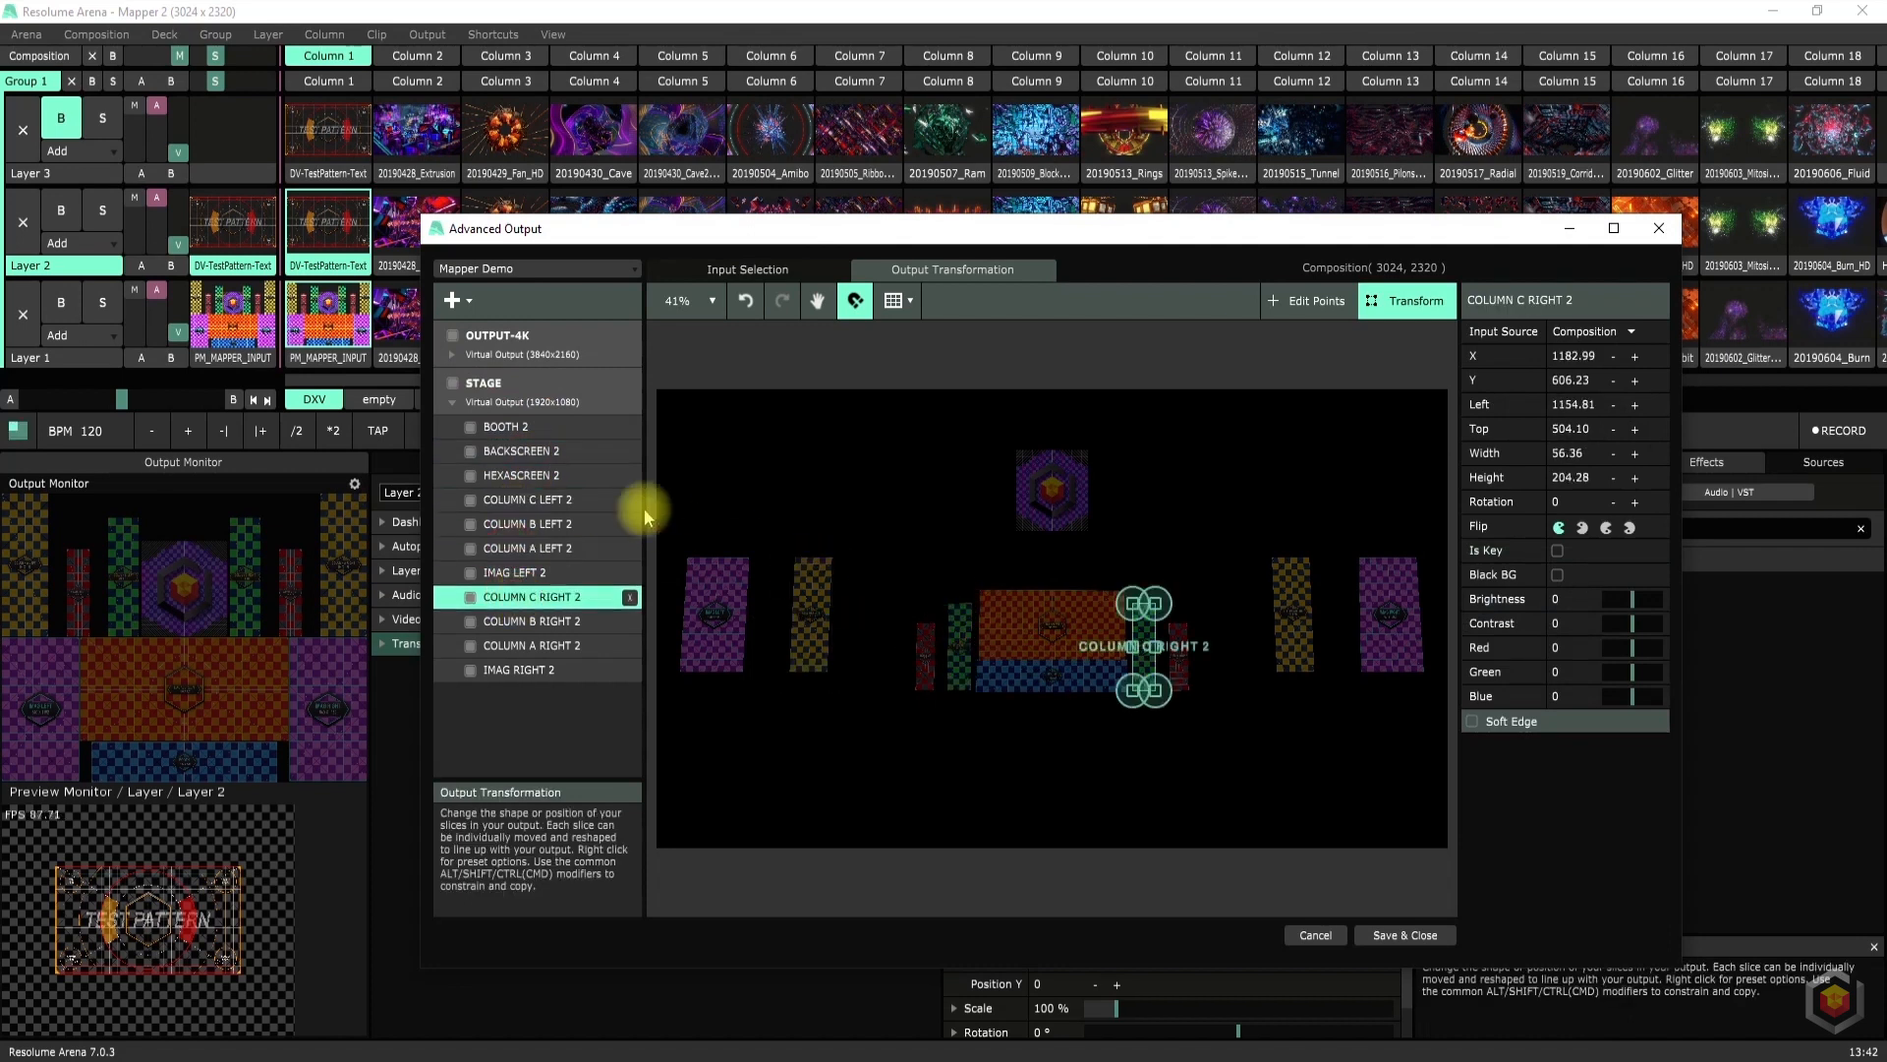
left_click(547, 435)
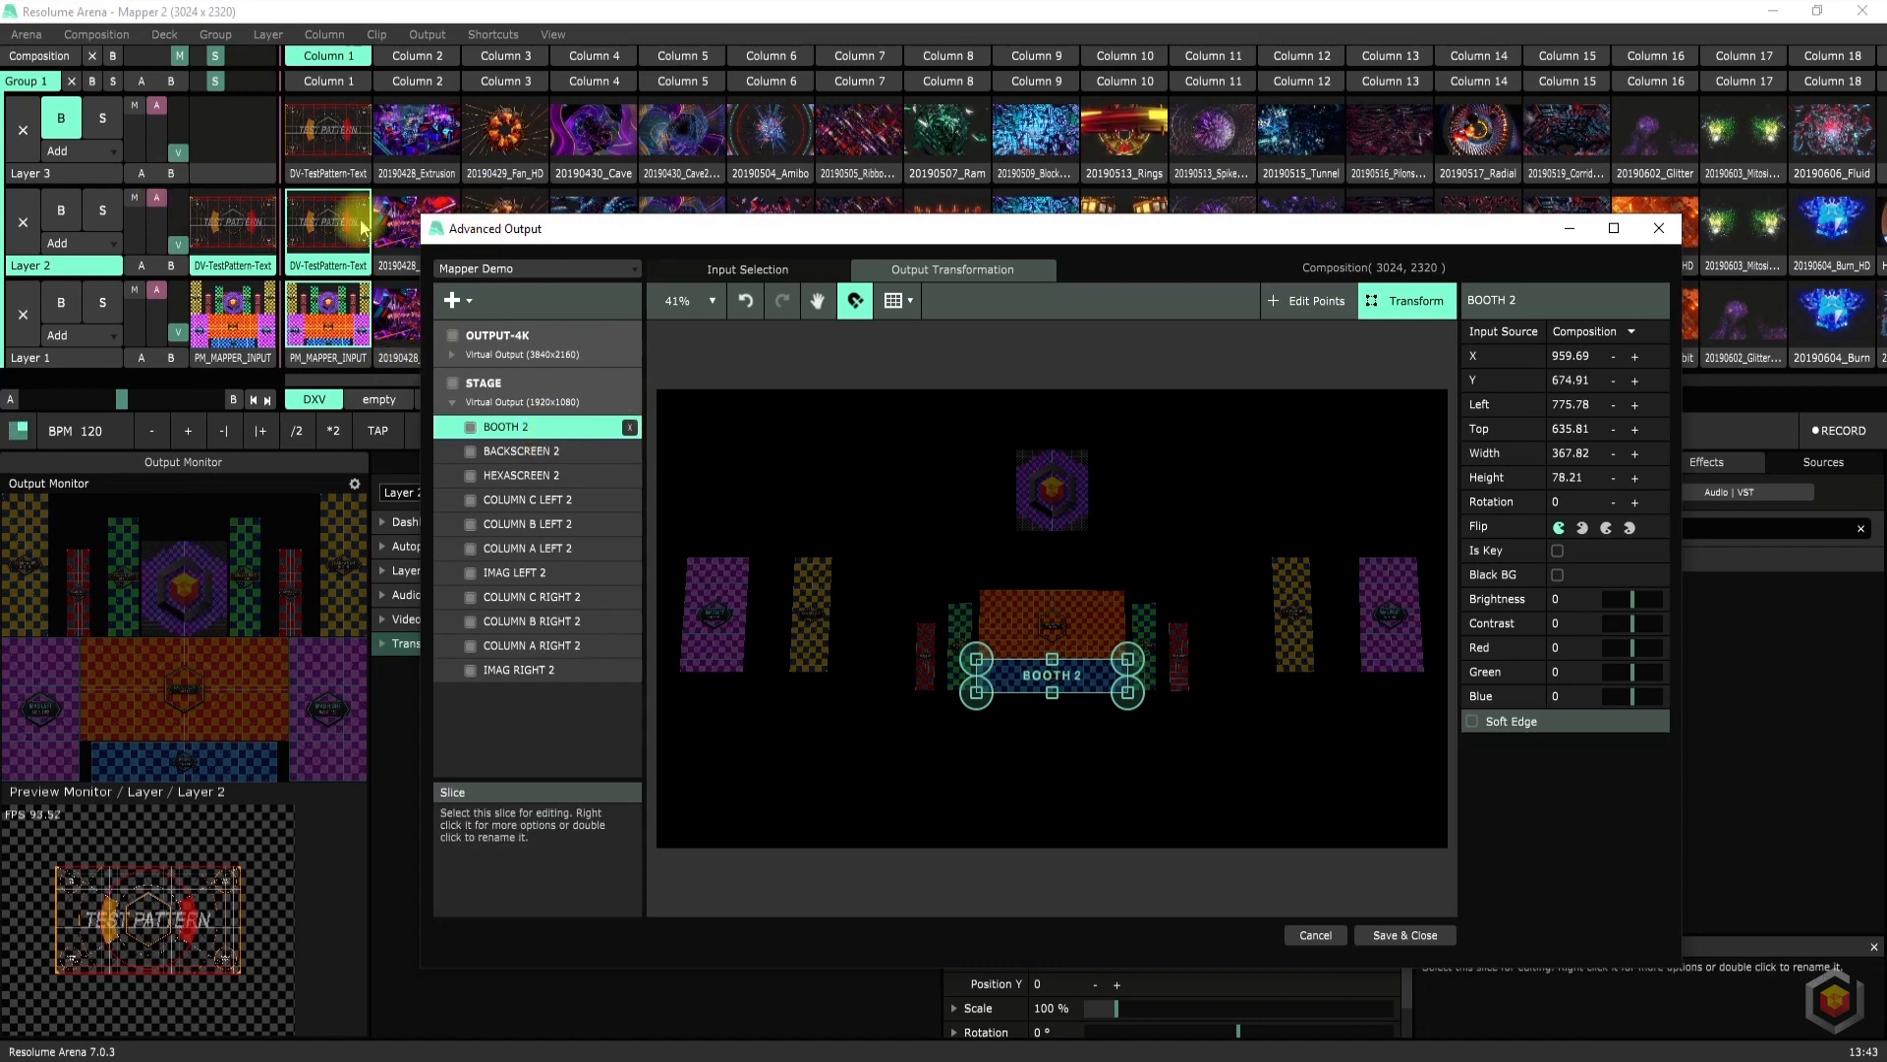
Play the DV-TestPattern-Text clip on Layer 3 and move the Advanced Output window aside to view the layer's settings
left_click(68, 174)
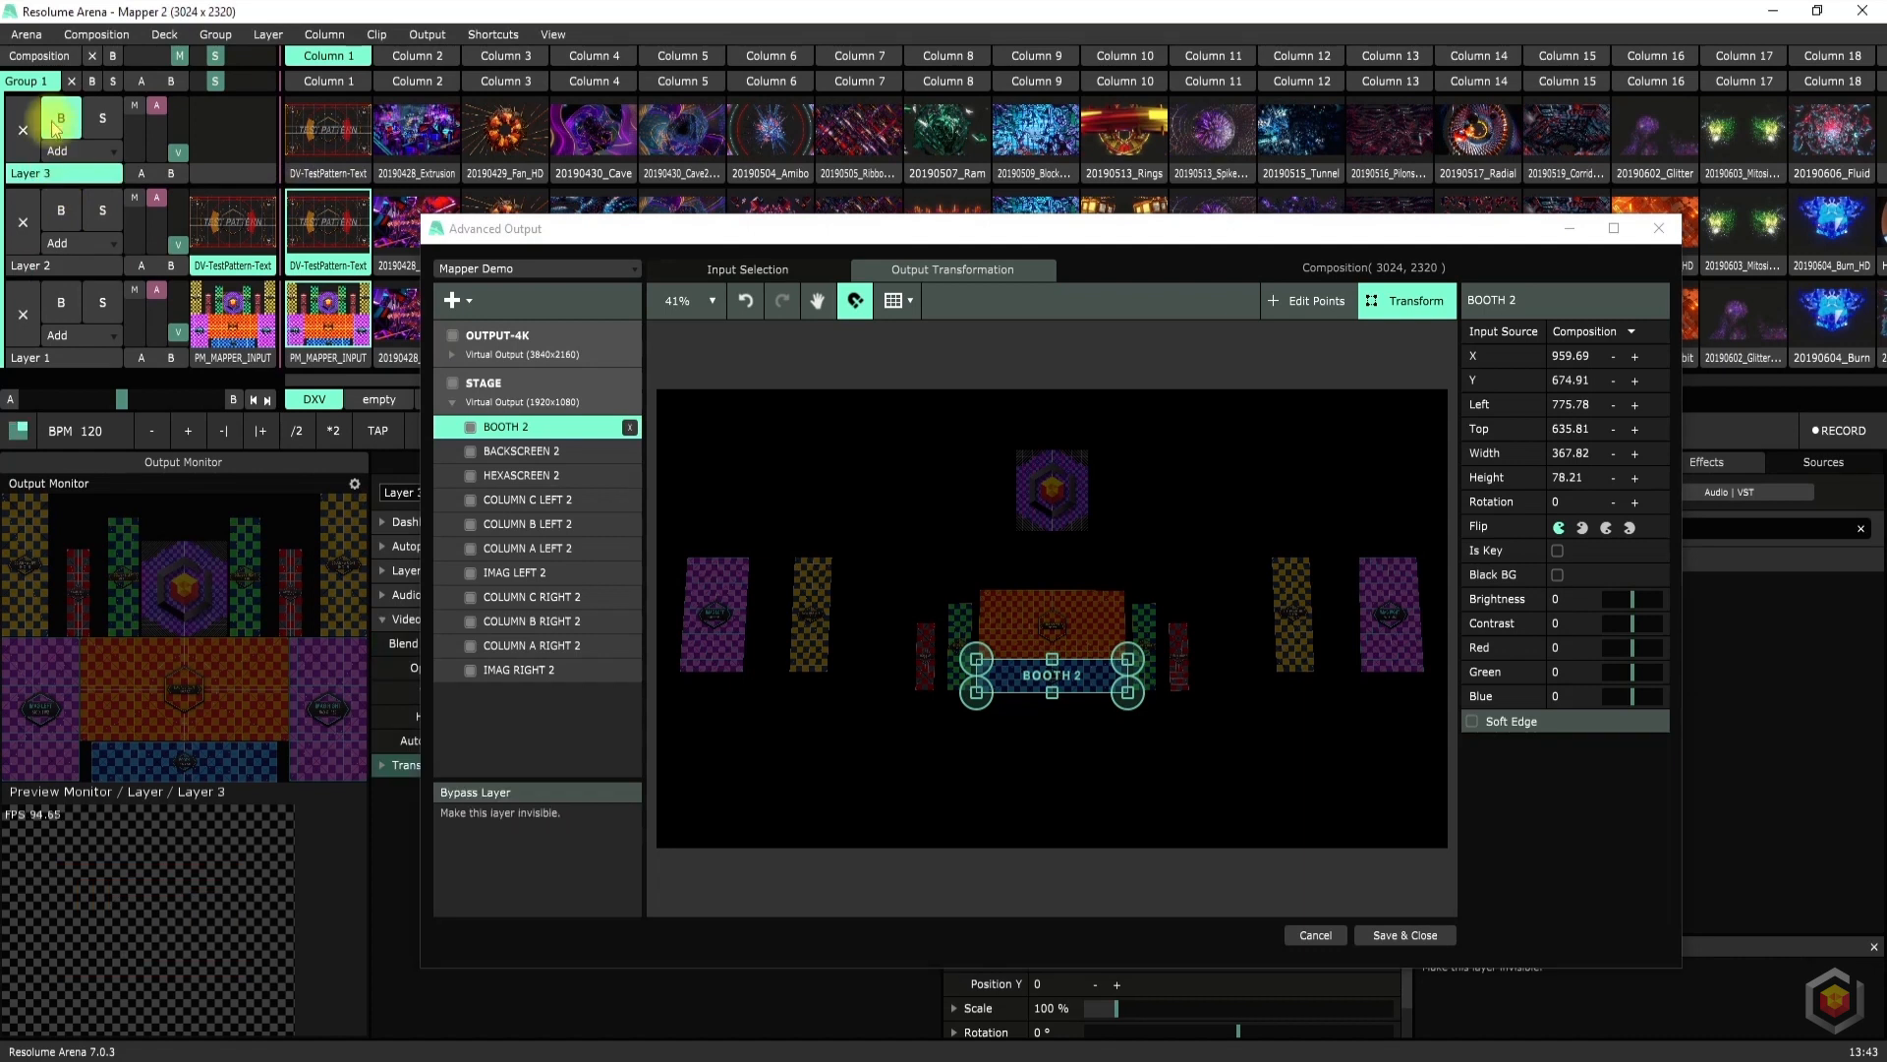
left_click_drag(491, 229, 818, 353)
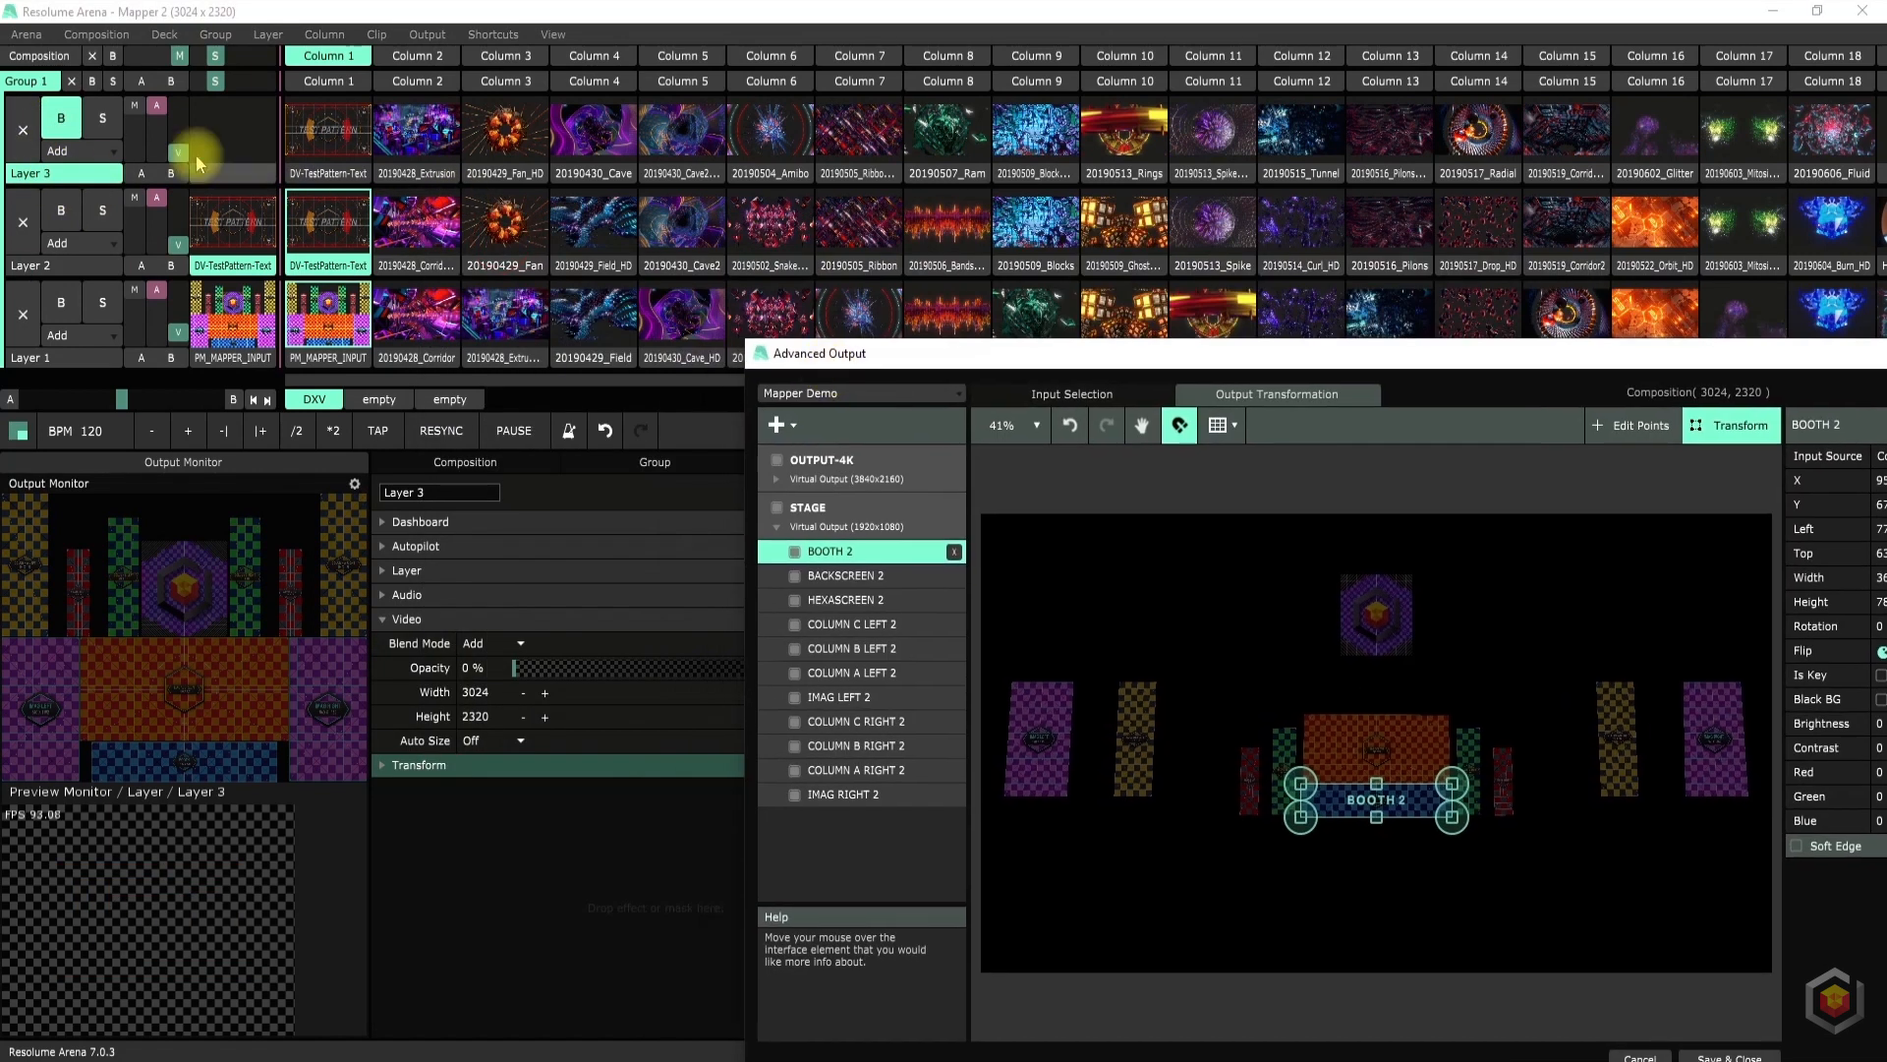
left_click(329, 138)
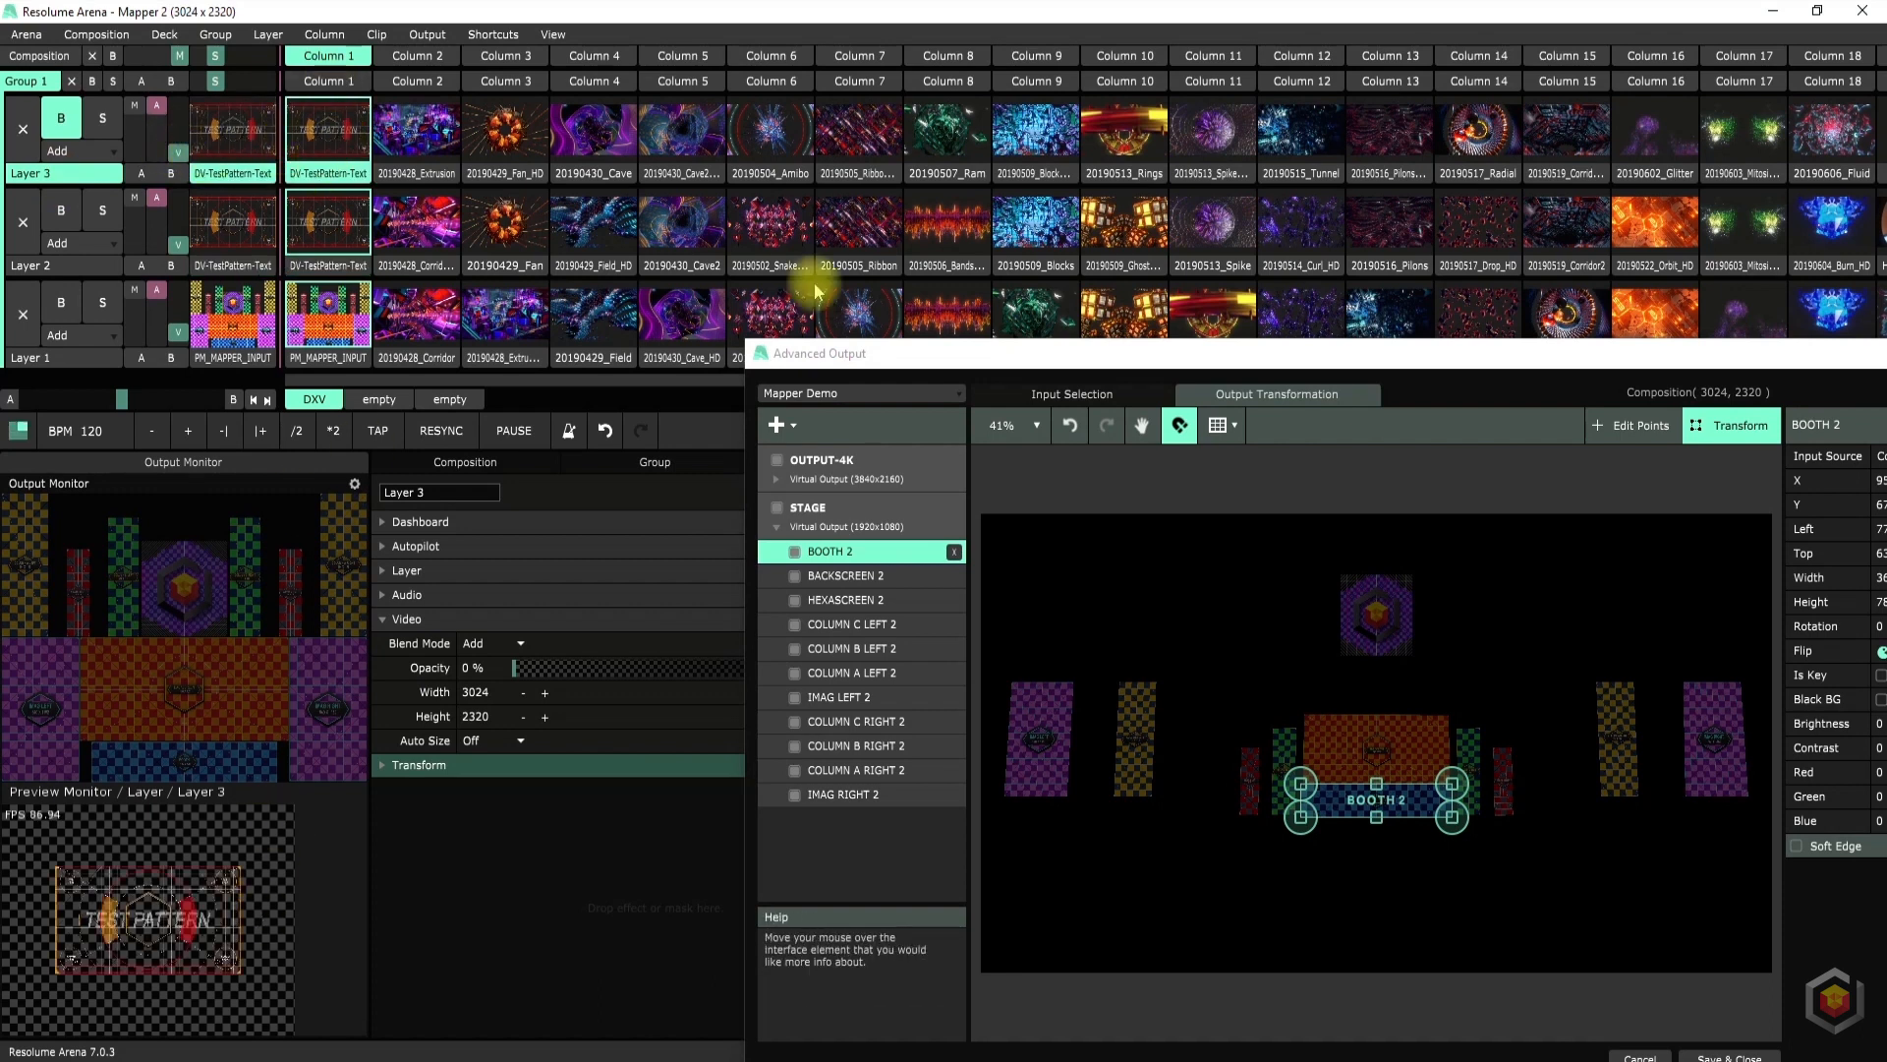
left_click_drag(1240, 360, 1091, 899)
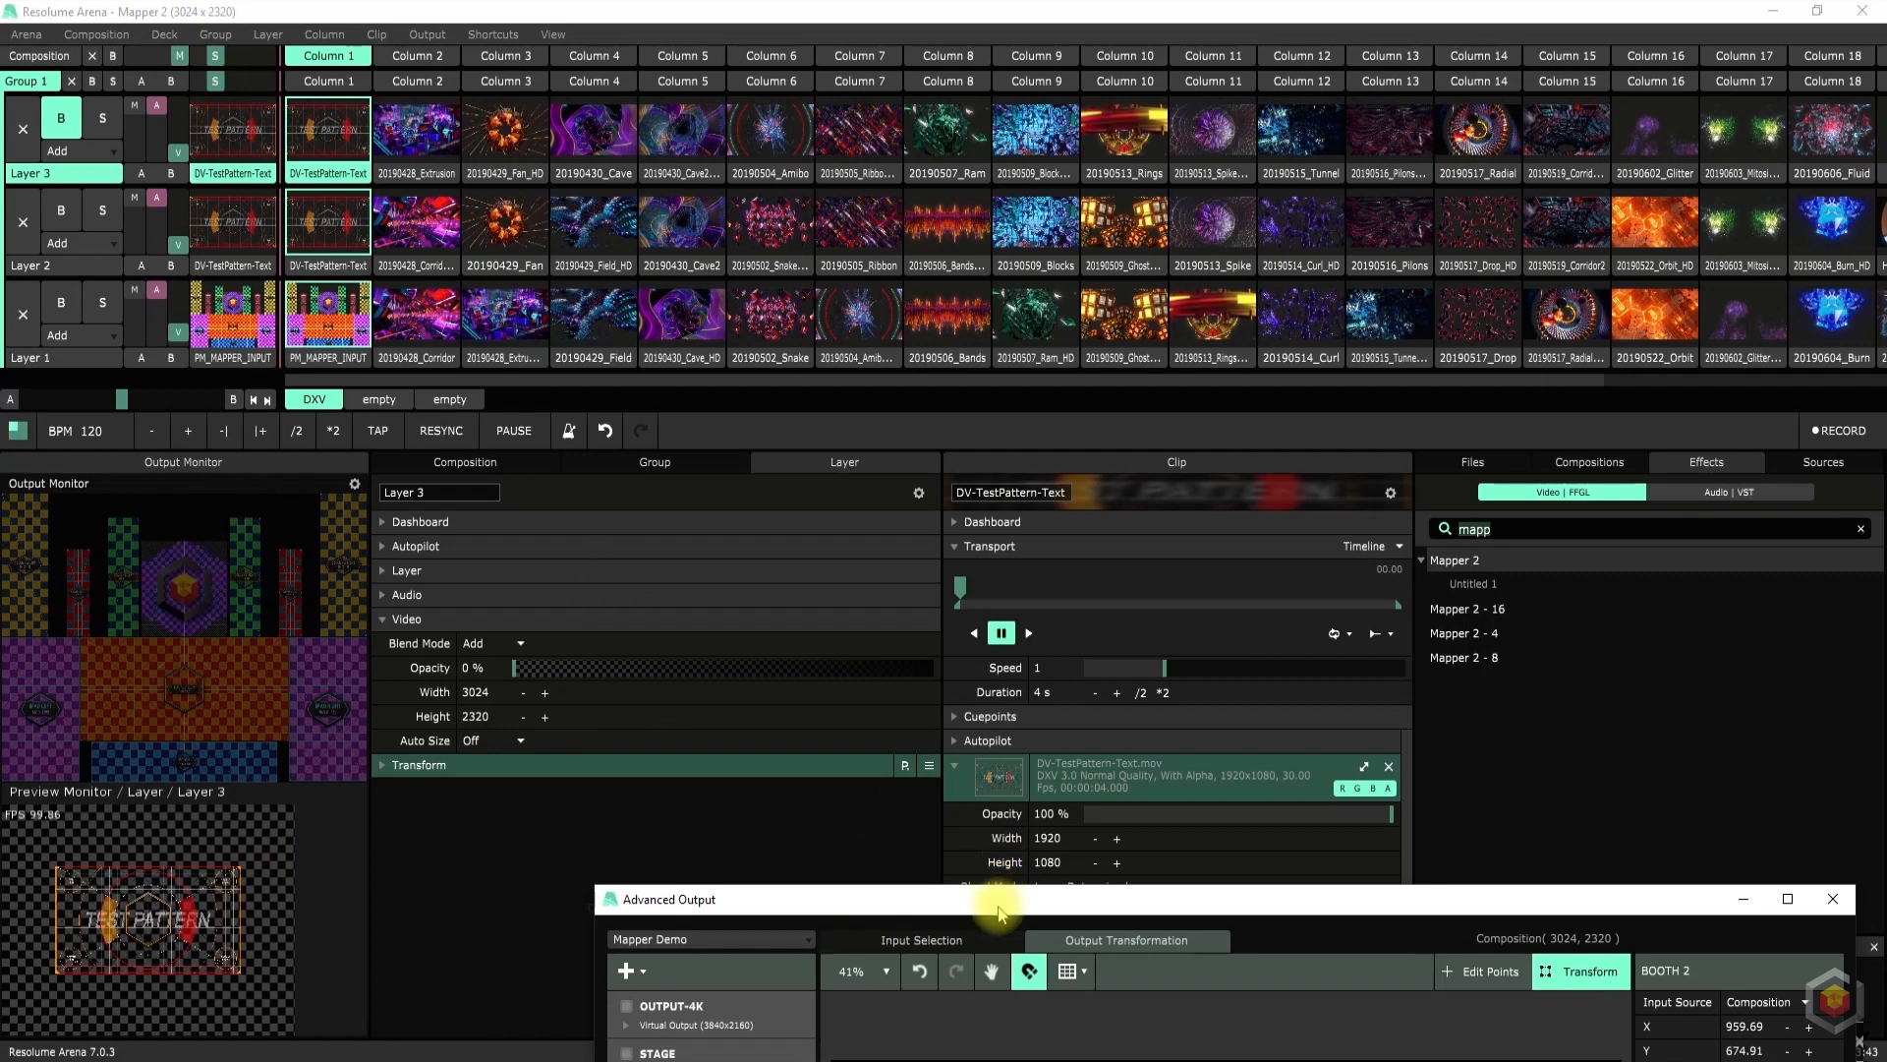
left_click_drag(997, 908, 968, 933)
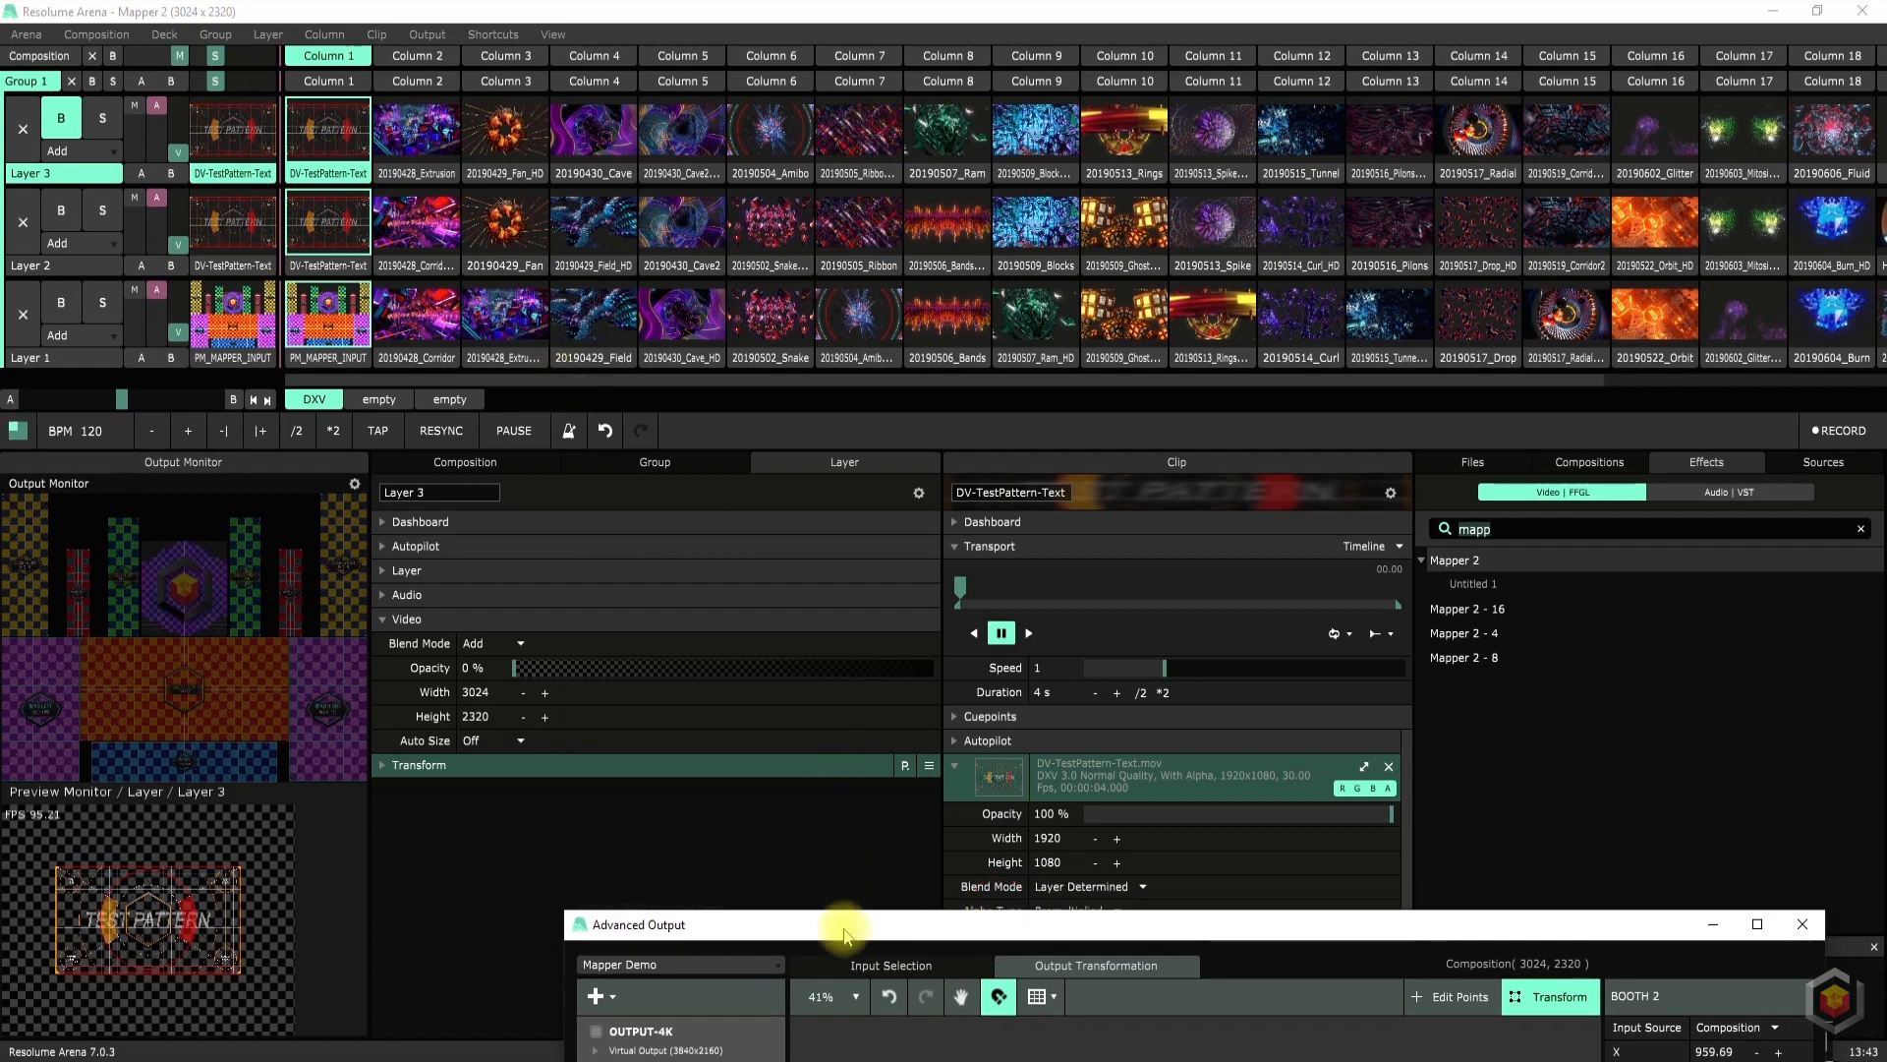
left_click_drag(844, 931, 833, 890)
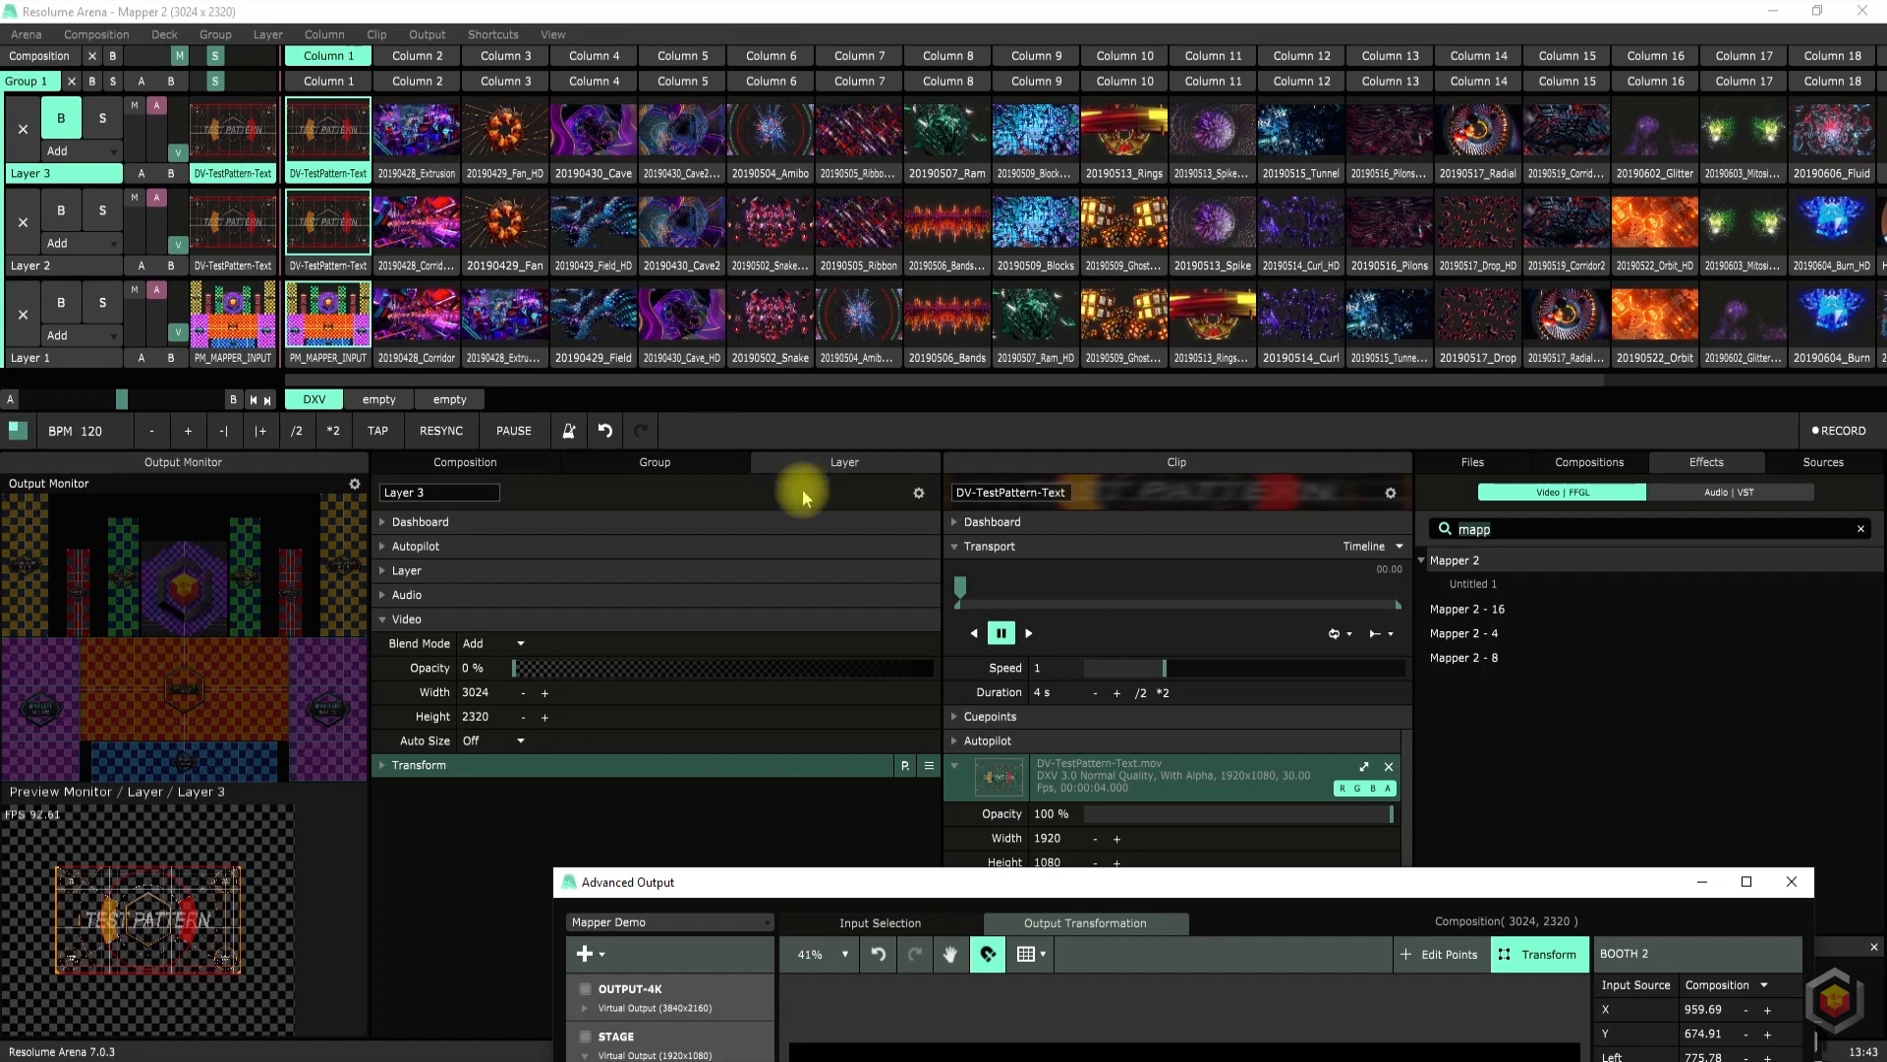
Bring the Advanced Output window back into view and add a new slice to the STAGE screen
left_click_drag(946, 890, 886, 283)
left_click(547, 347)
left_click(547, 403)
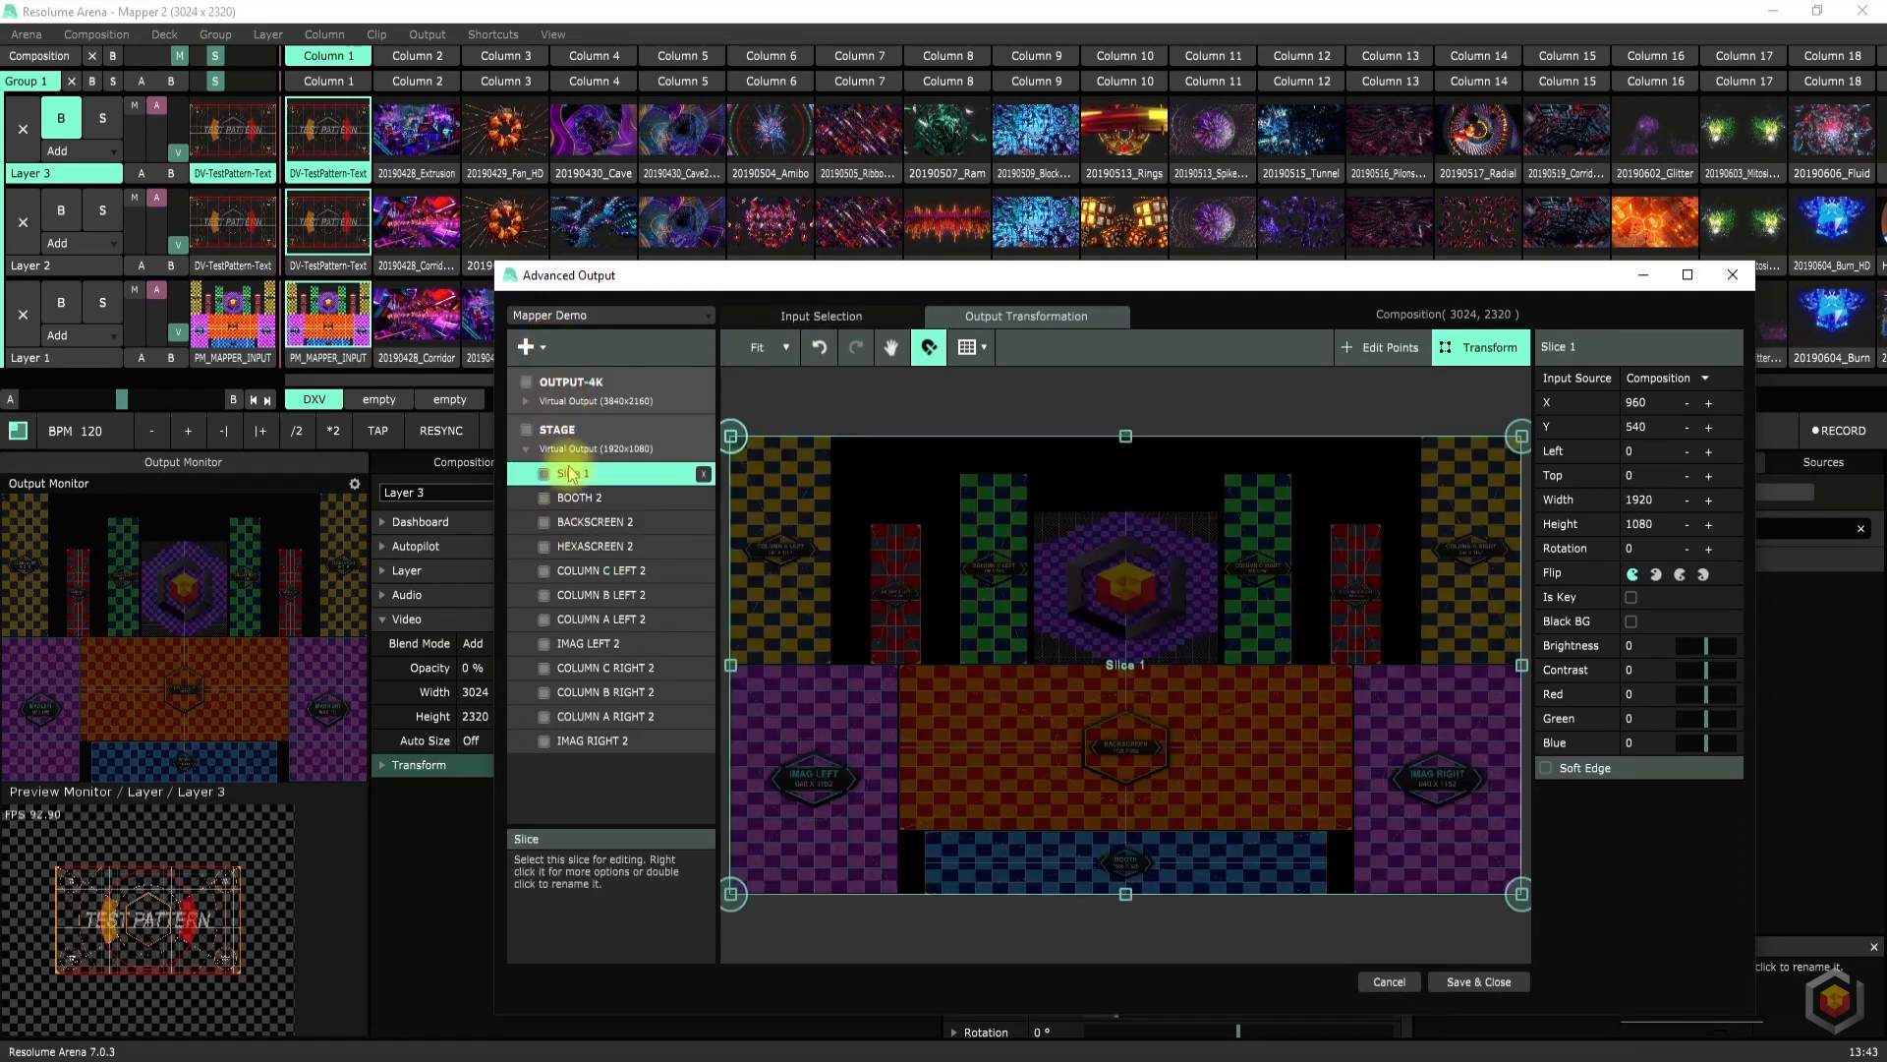
left_click(568, 434)
left_click(588, 472)
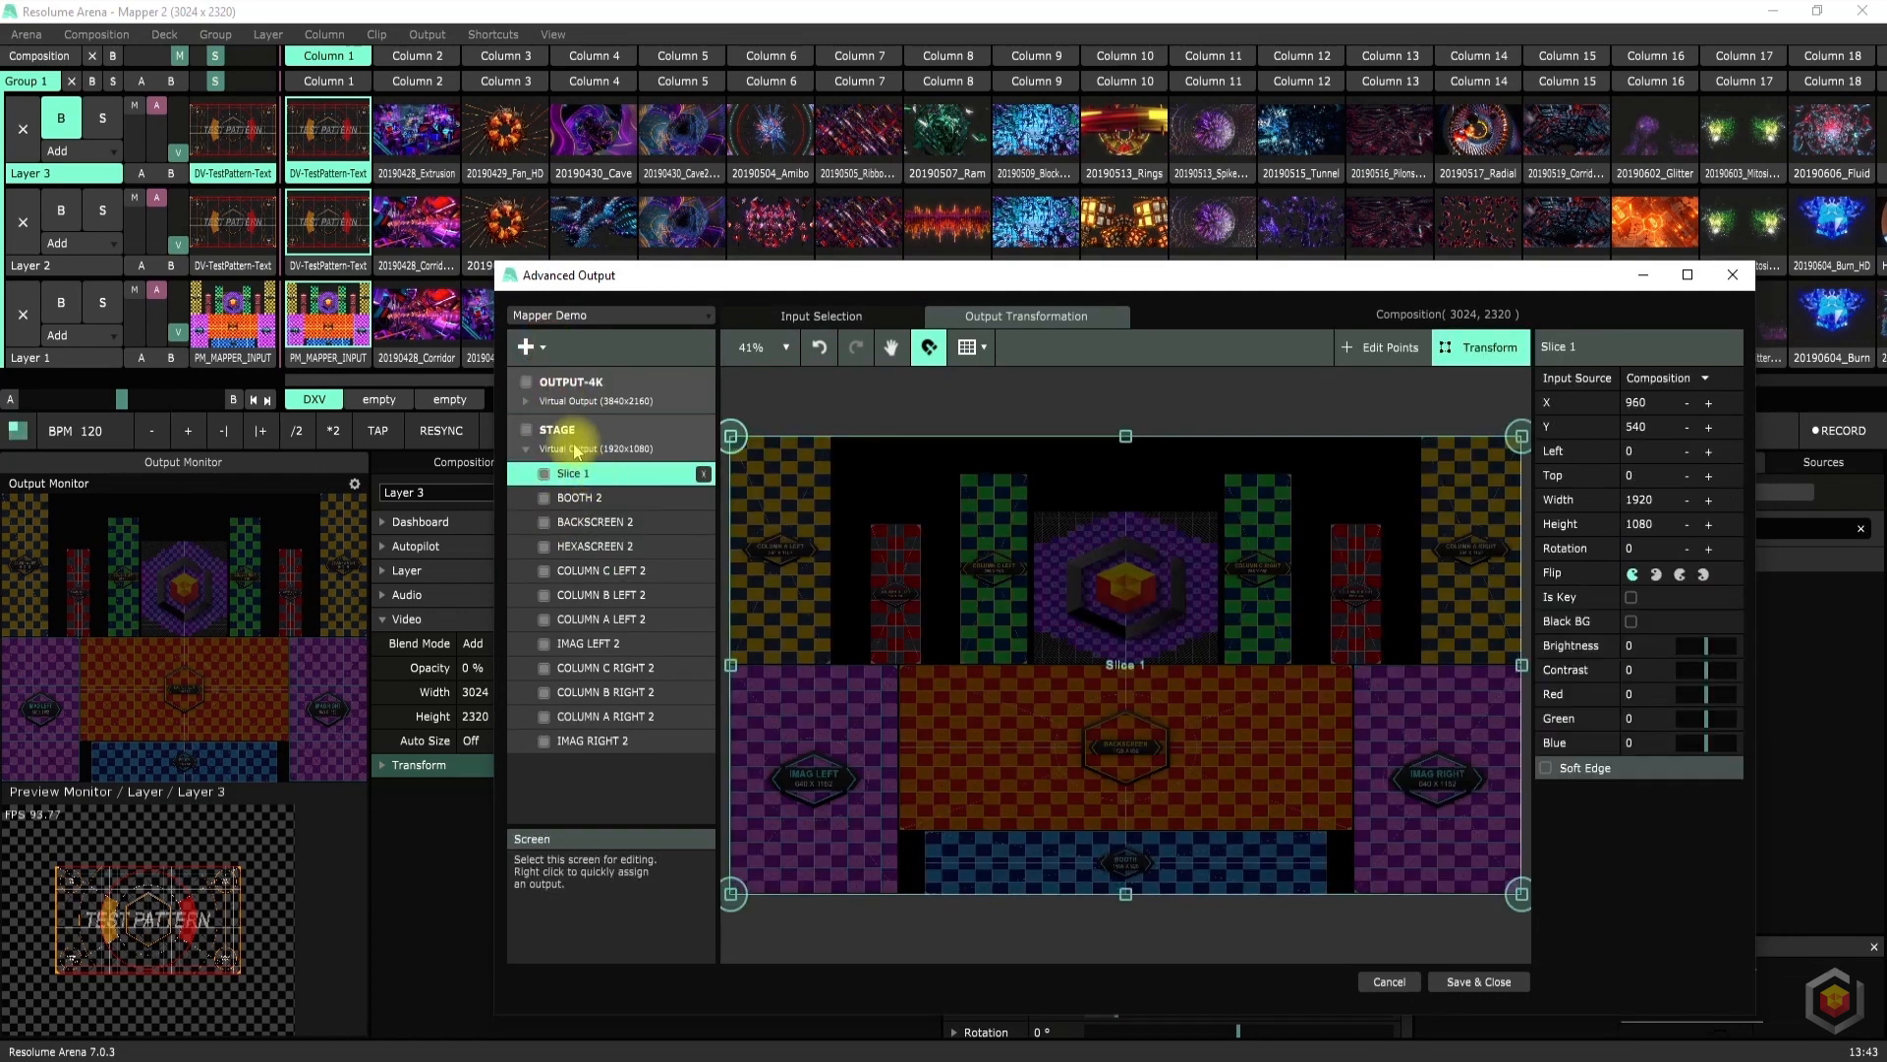
Set Slice 1's input source to Layer 3 and its input selection size to 1920 by 1080
left_click(823, 320)
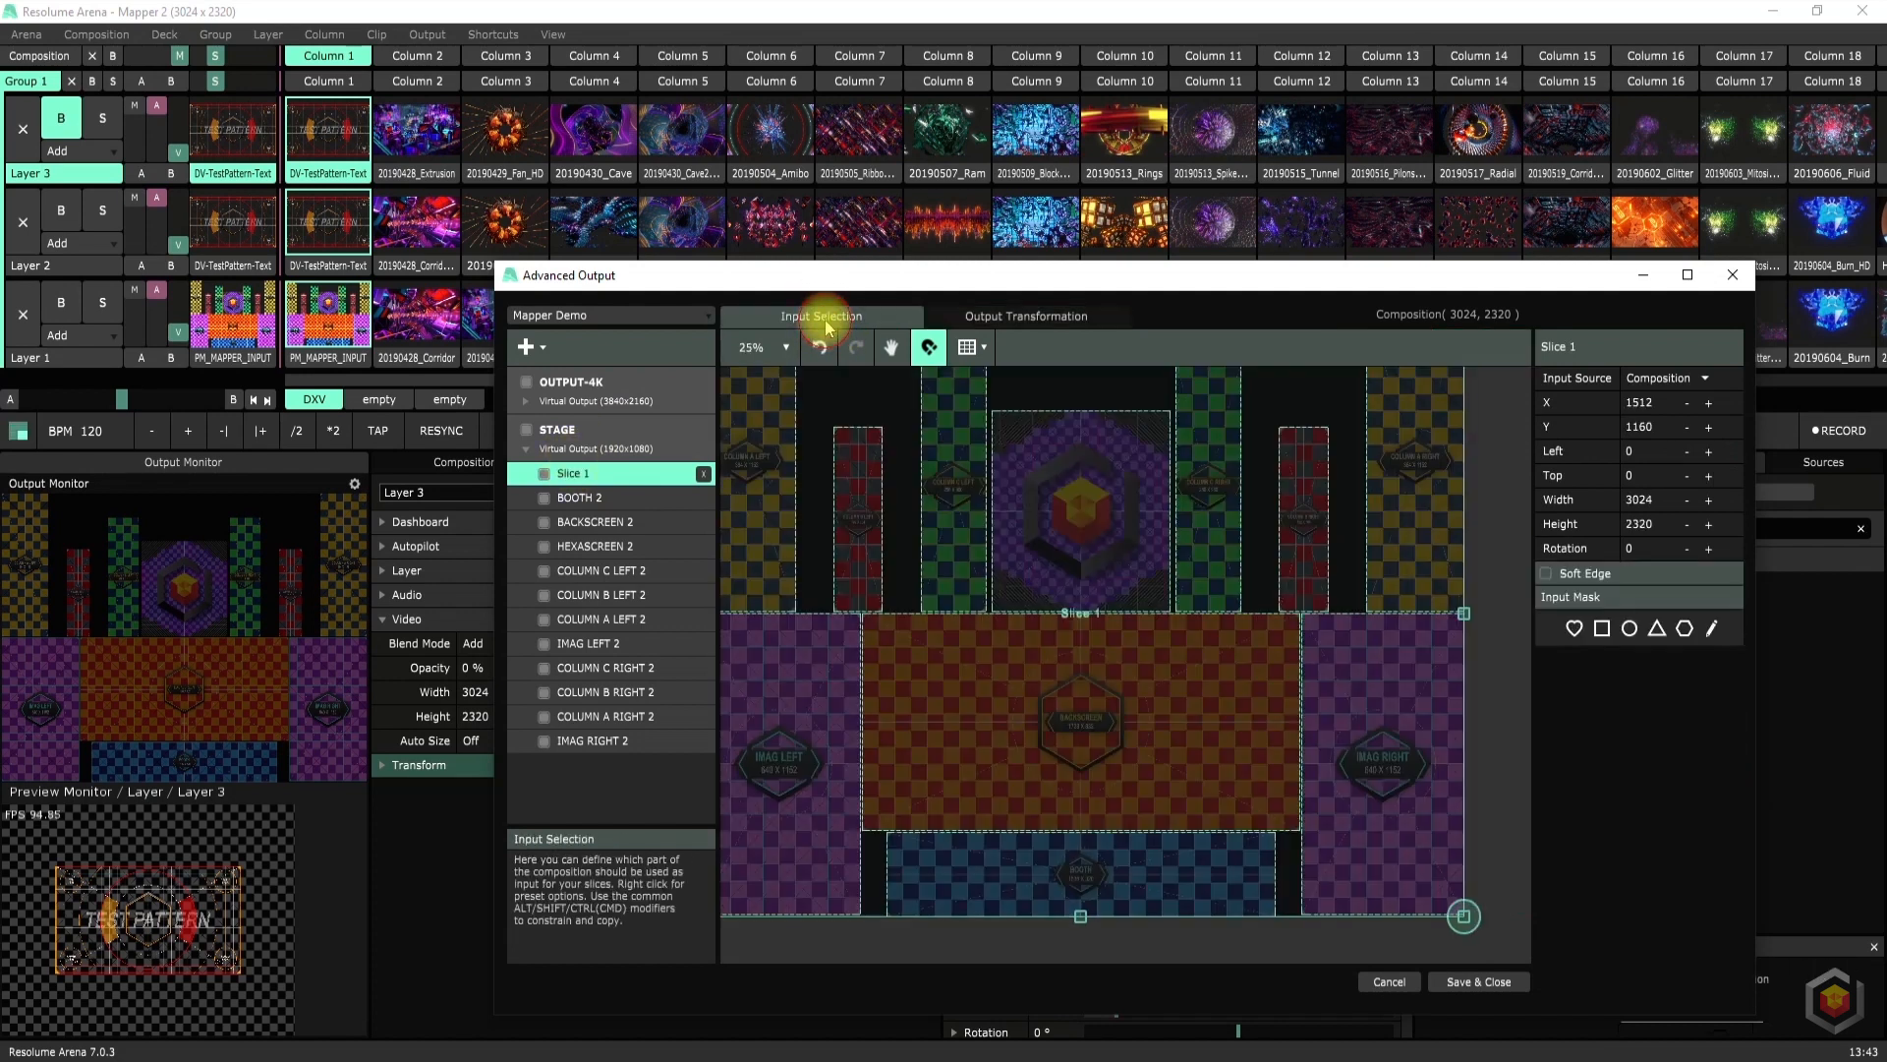
left_click(1656, 380)
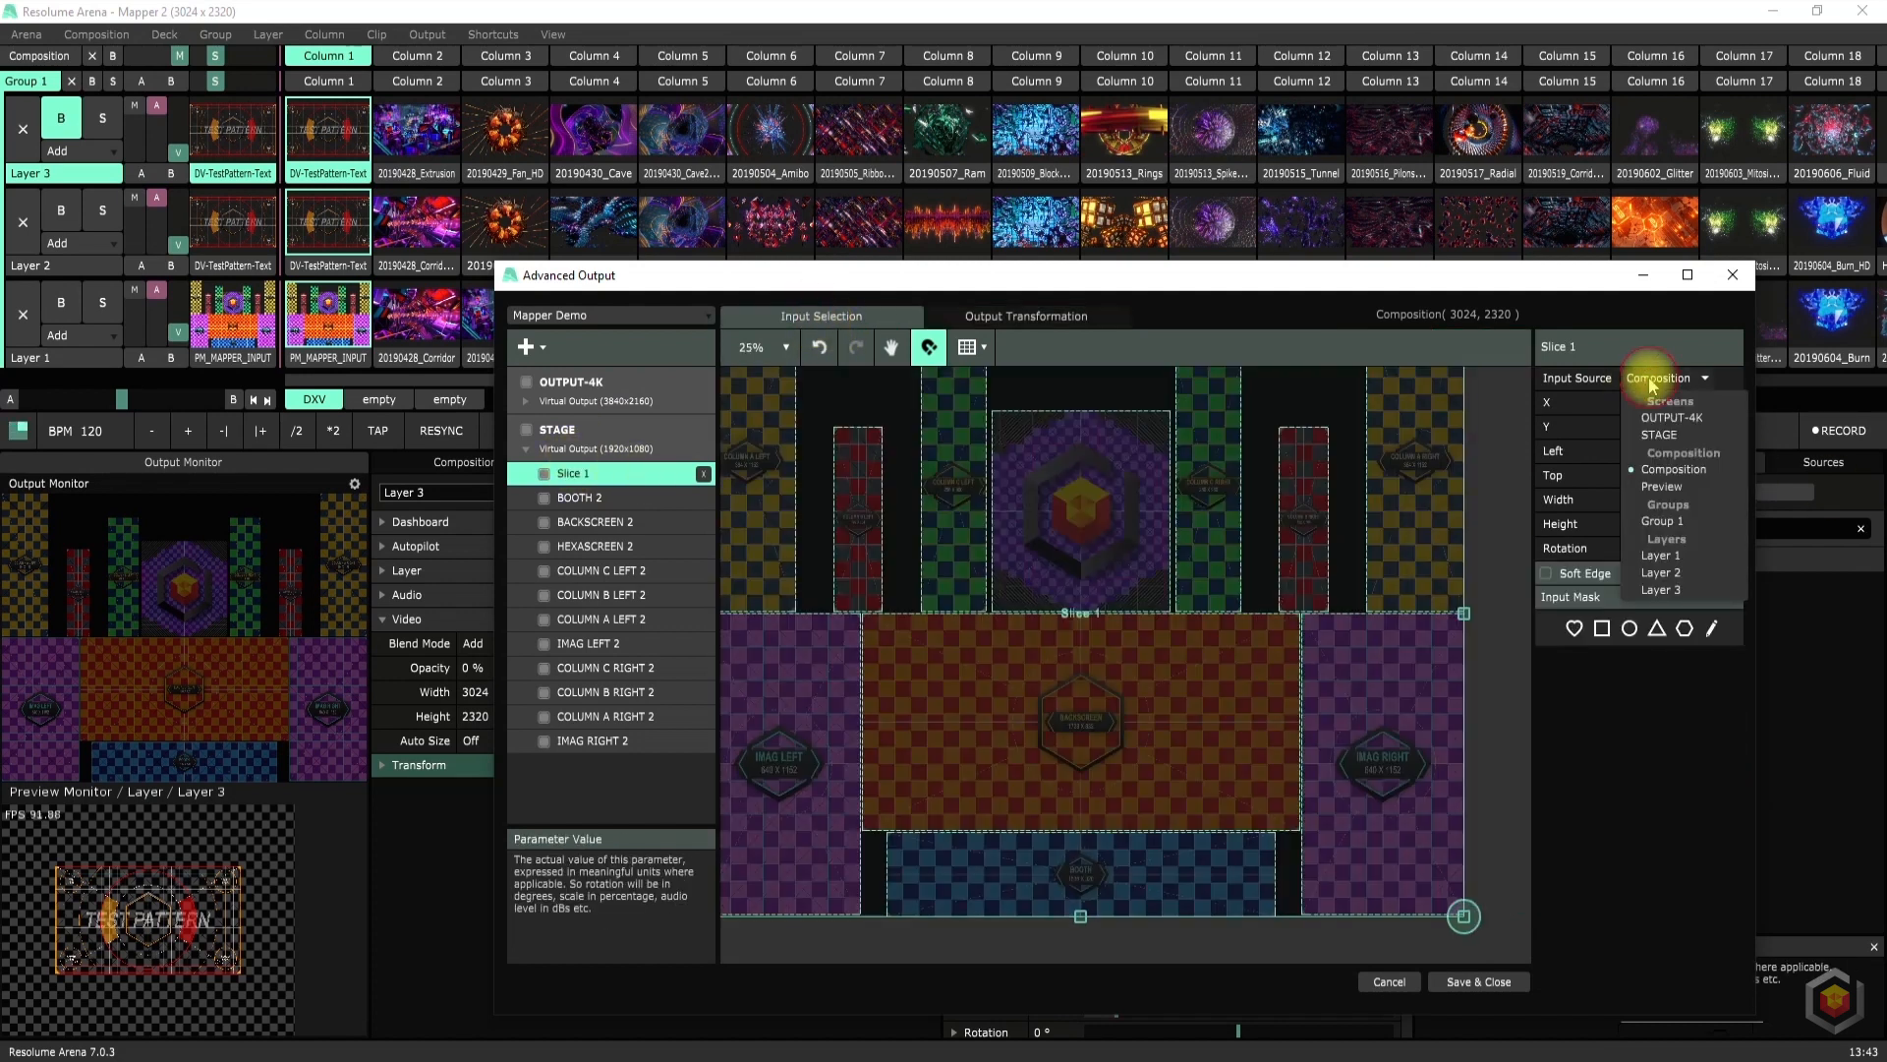
left_click(1665, 590)
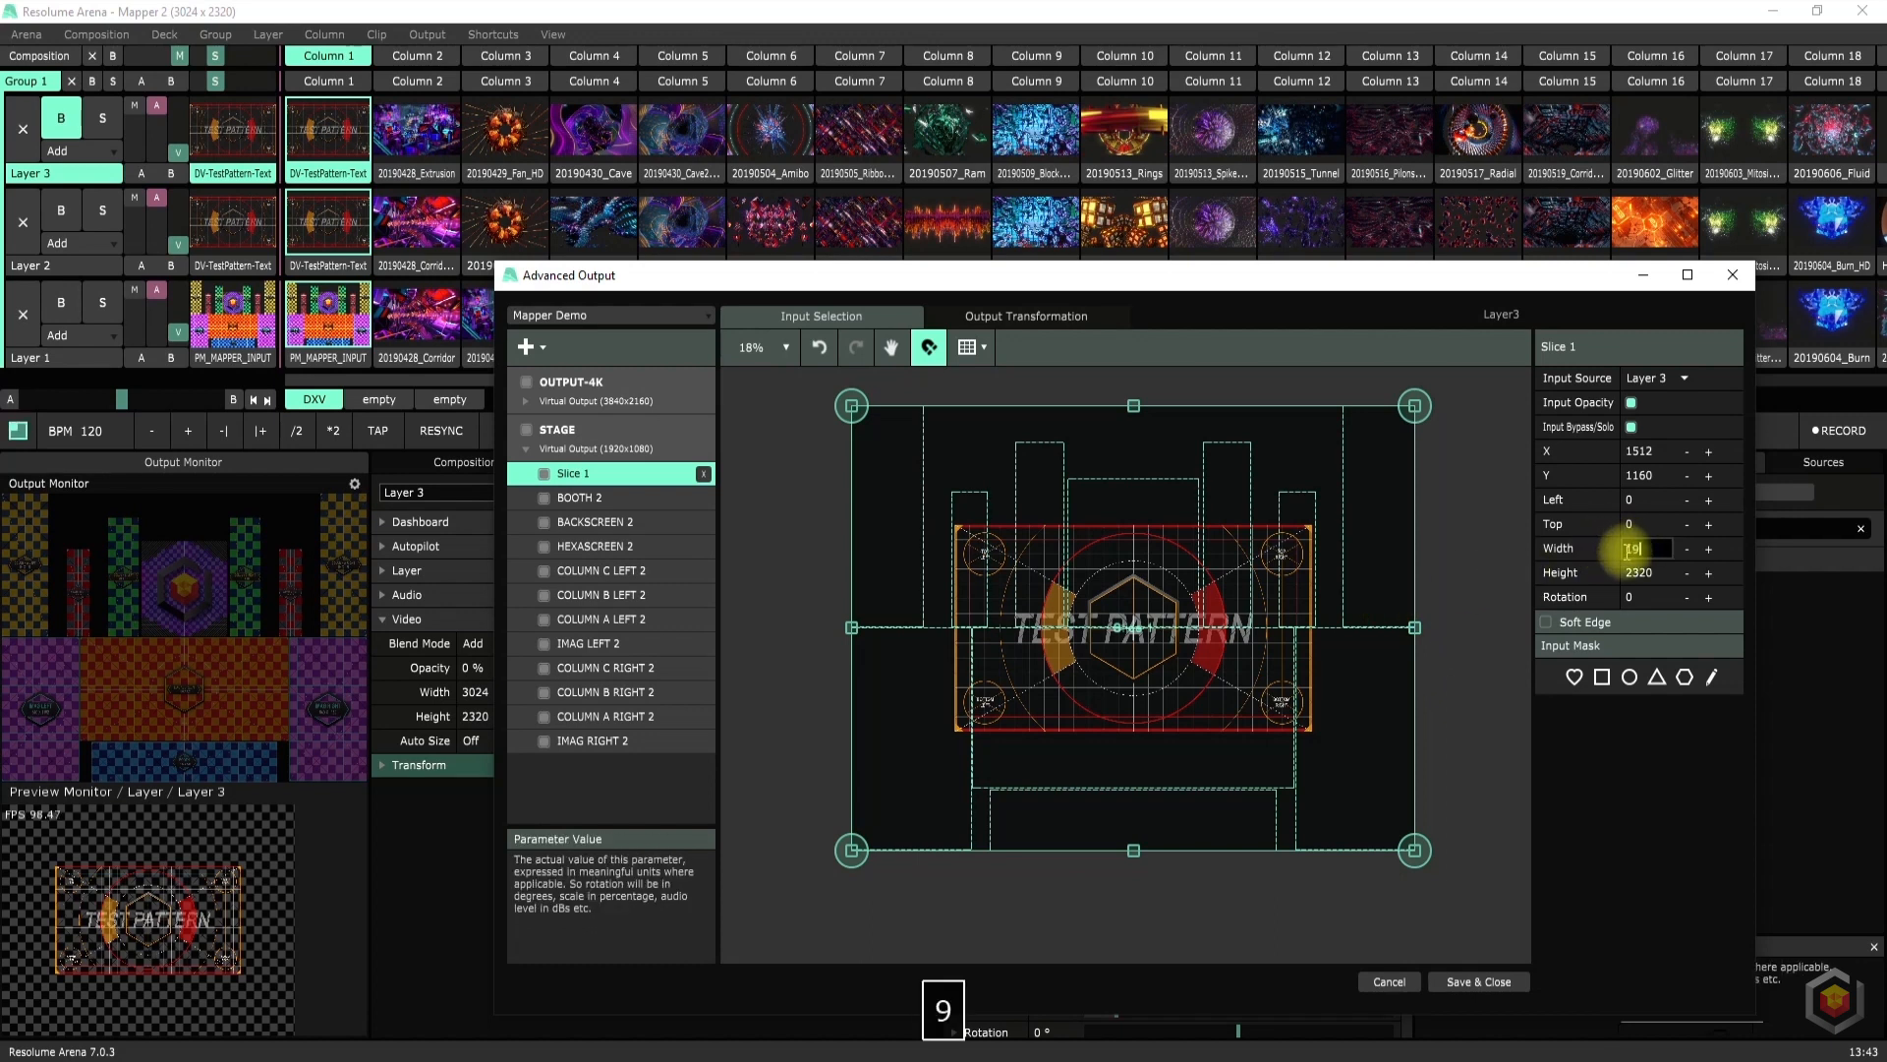
key("Tab")
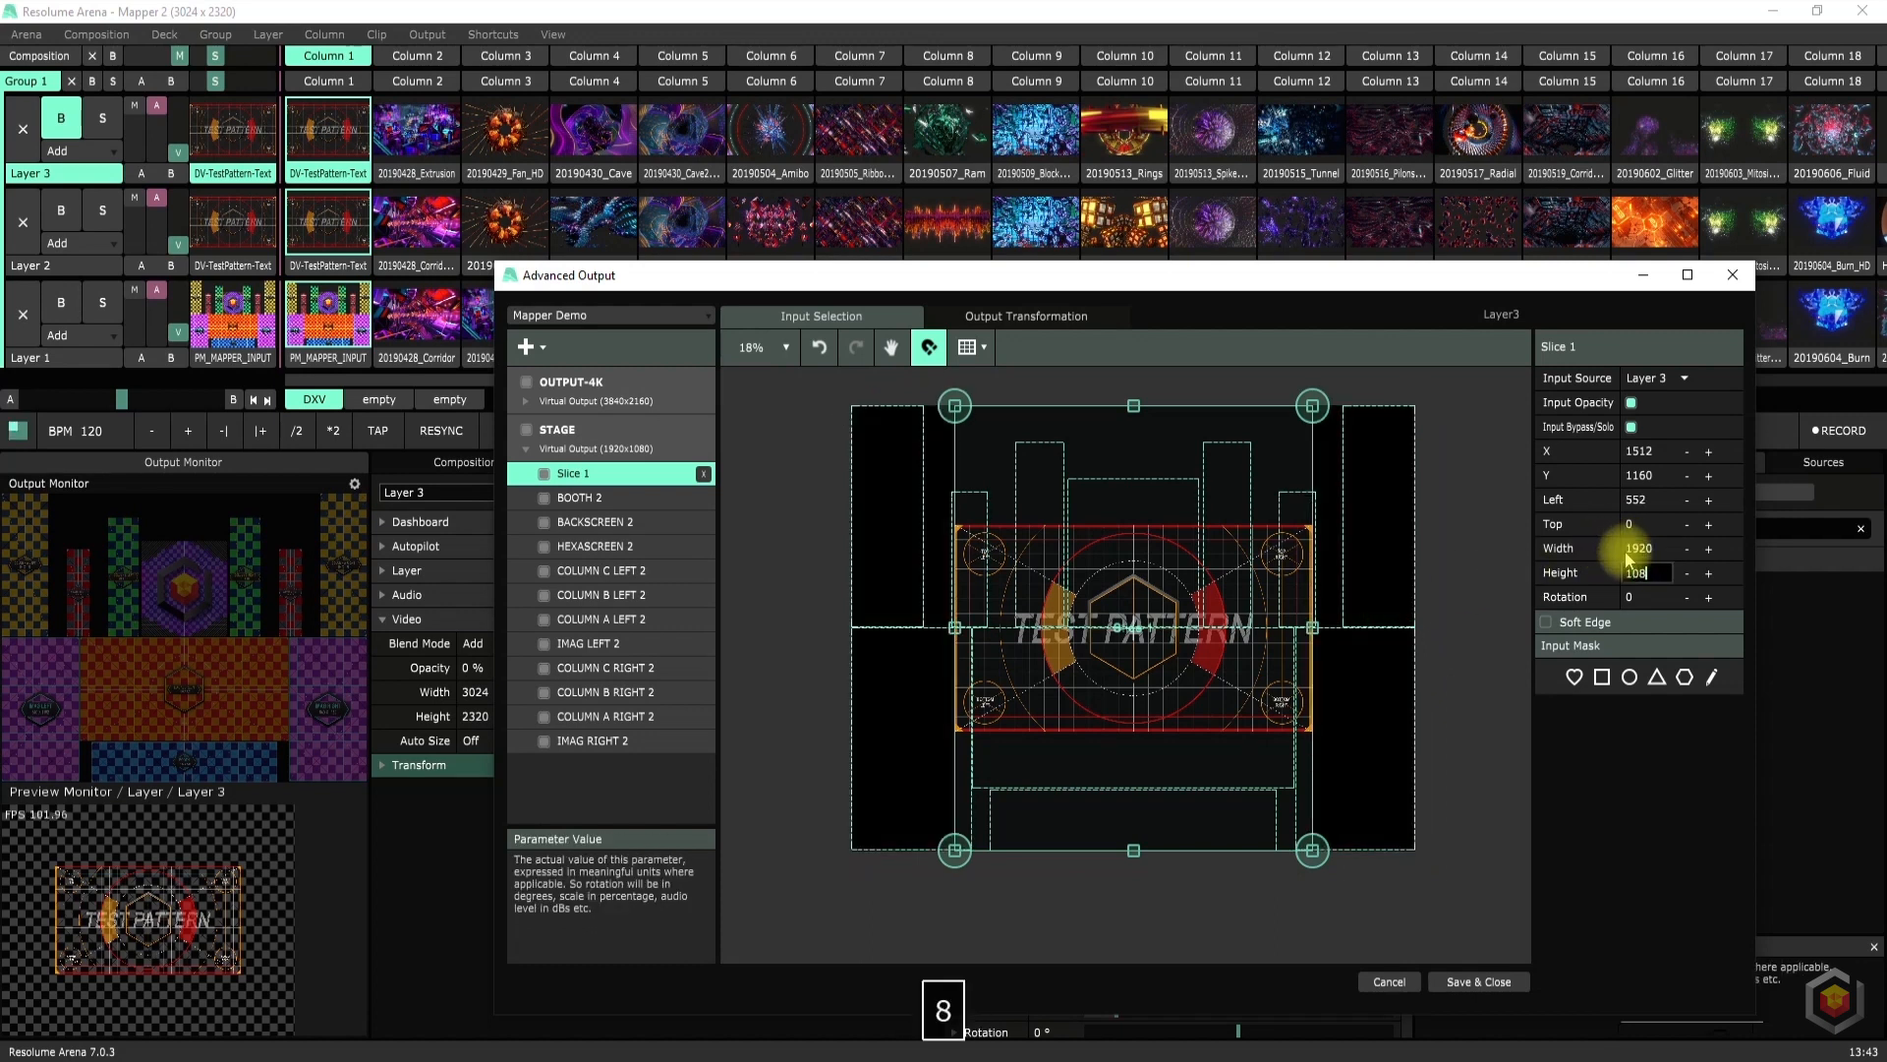
key("Return")
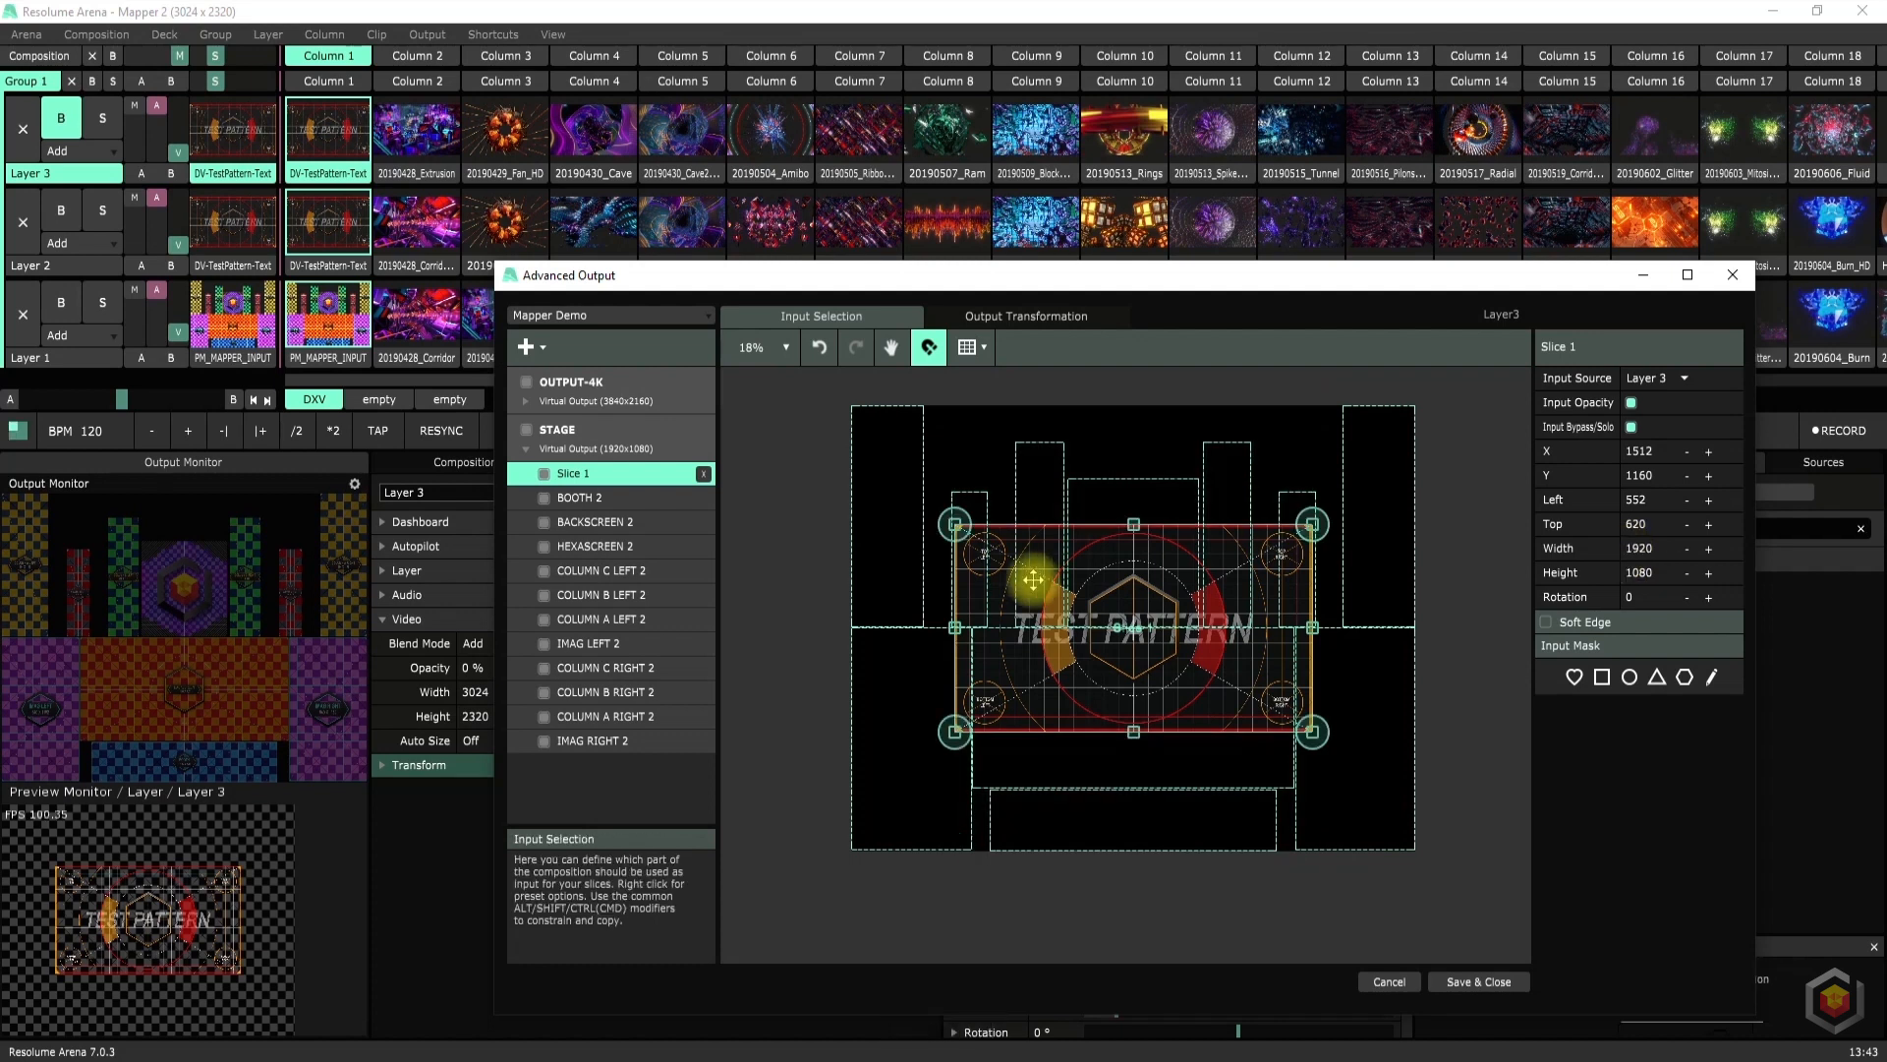
scroll(1121, 653, "up", 2)
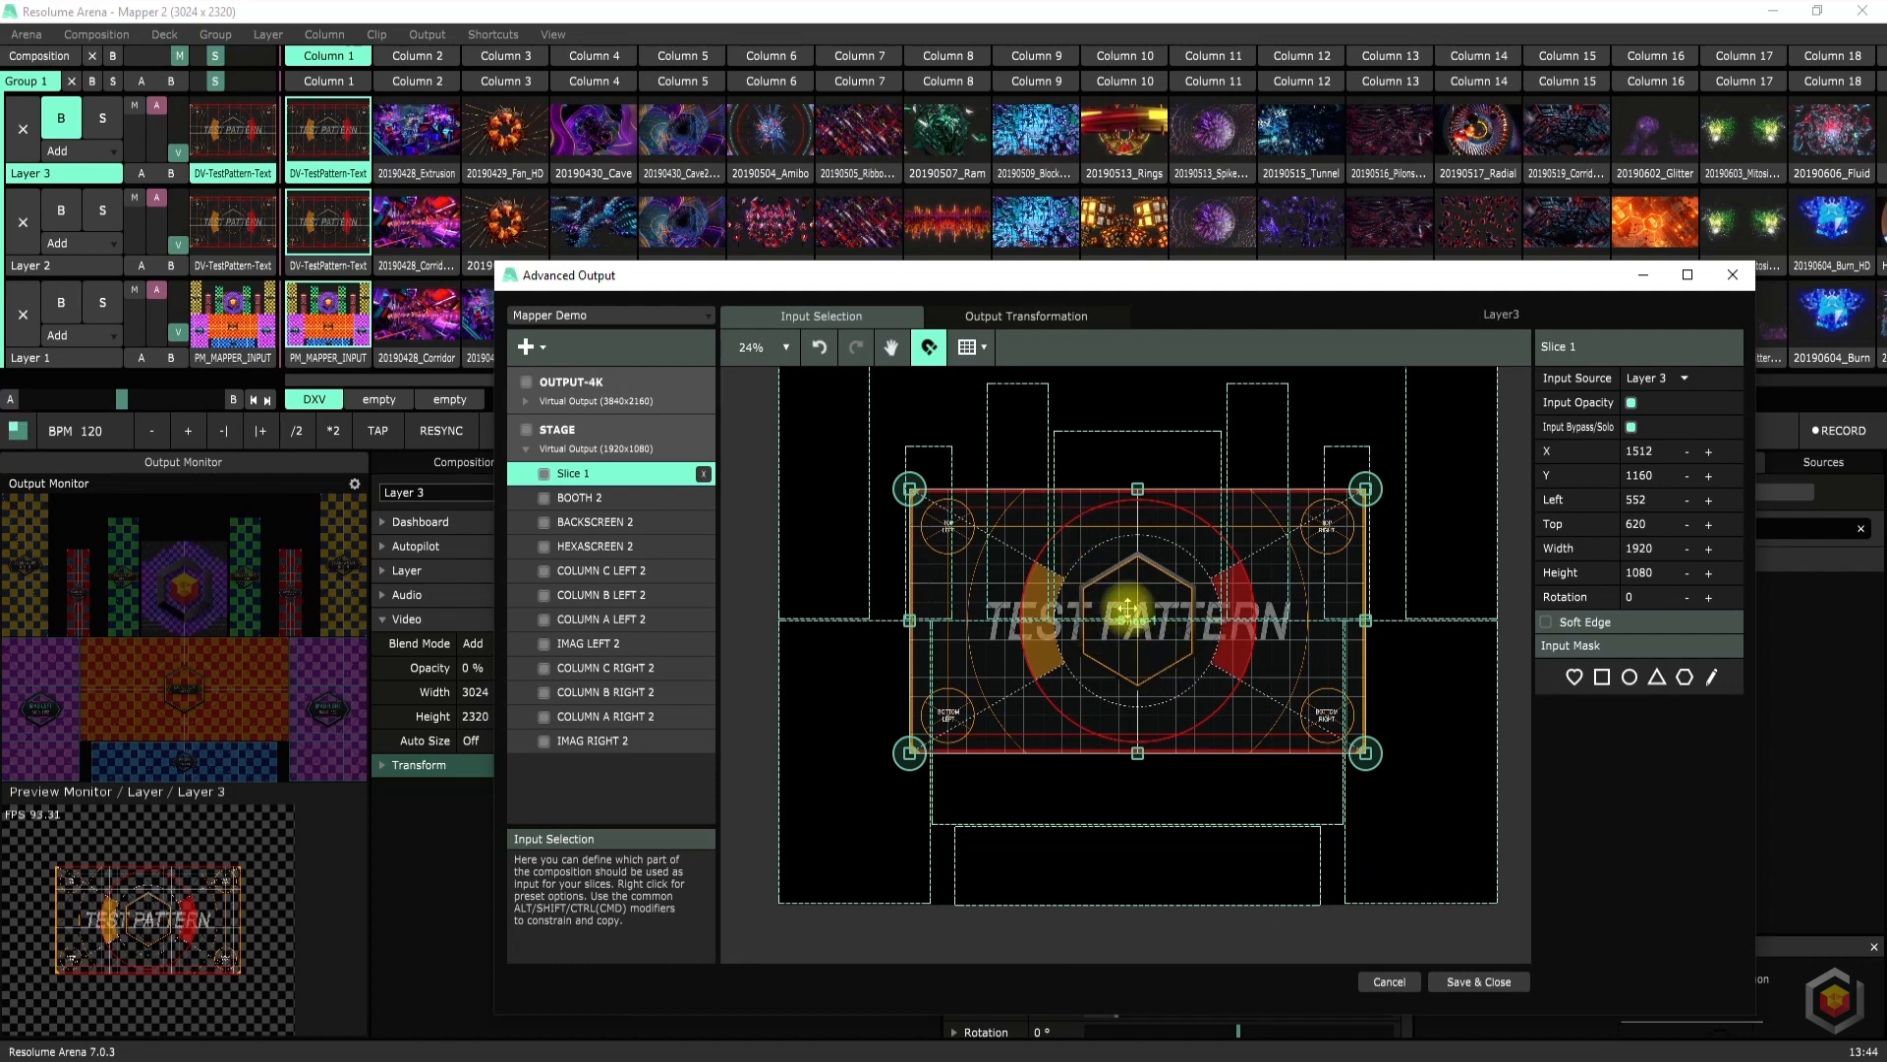
In Slice 1's output transformation, test the Input Opacity option and turn off Input Bypass/Solo
left_click(983, 313)
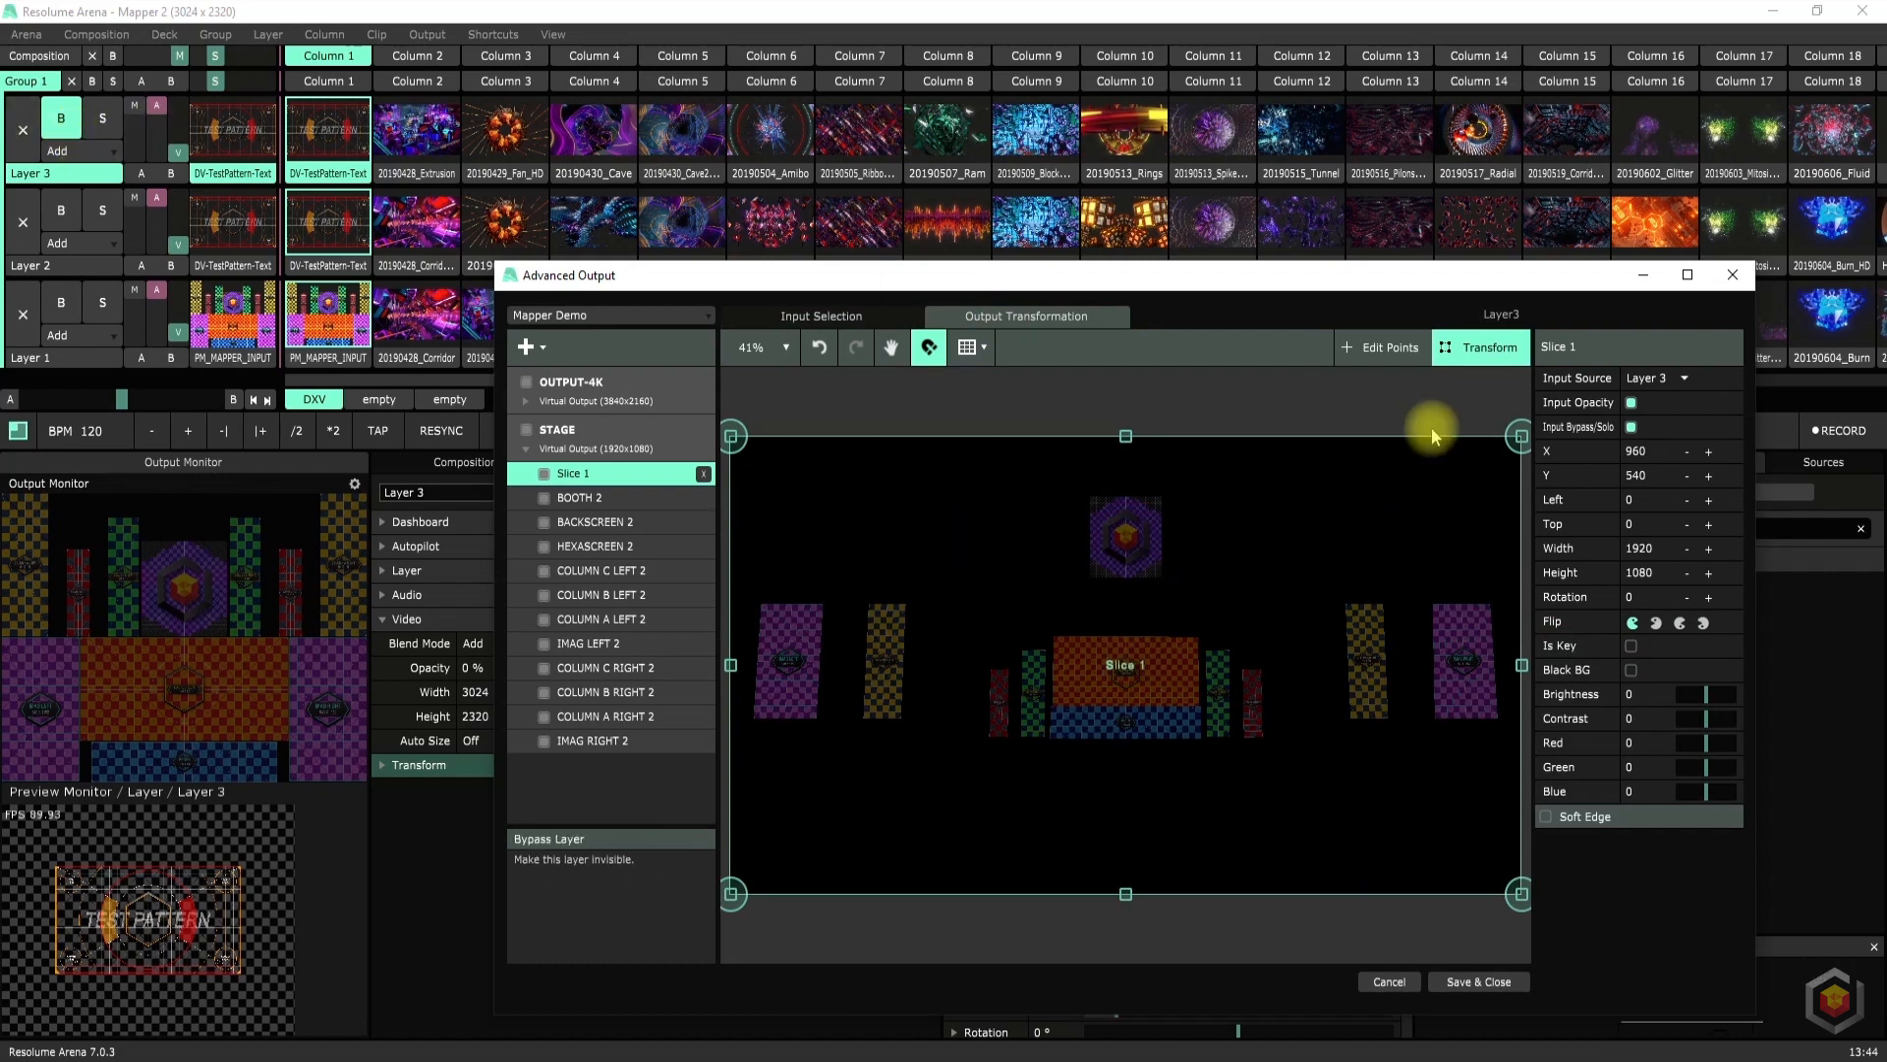
left_click(1631, 403)
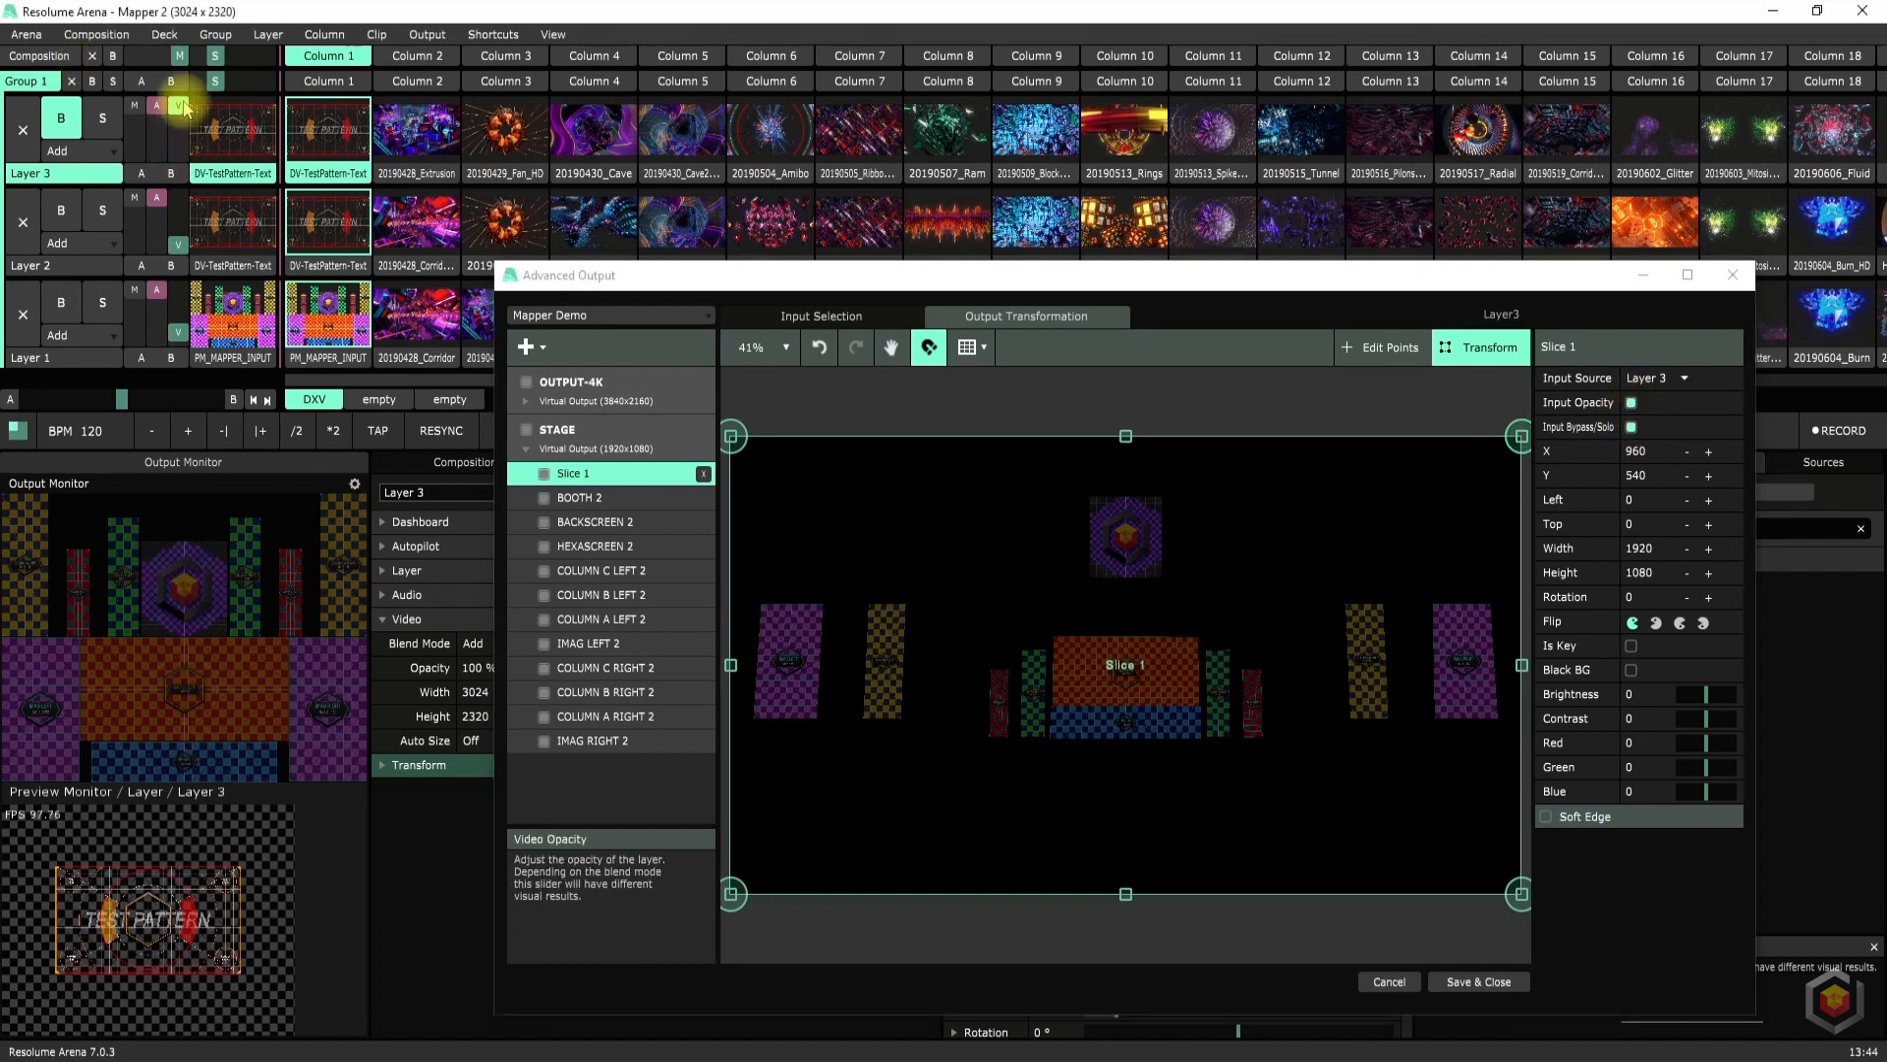
left_click(1632, 426)
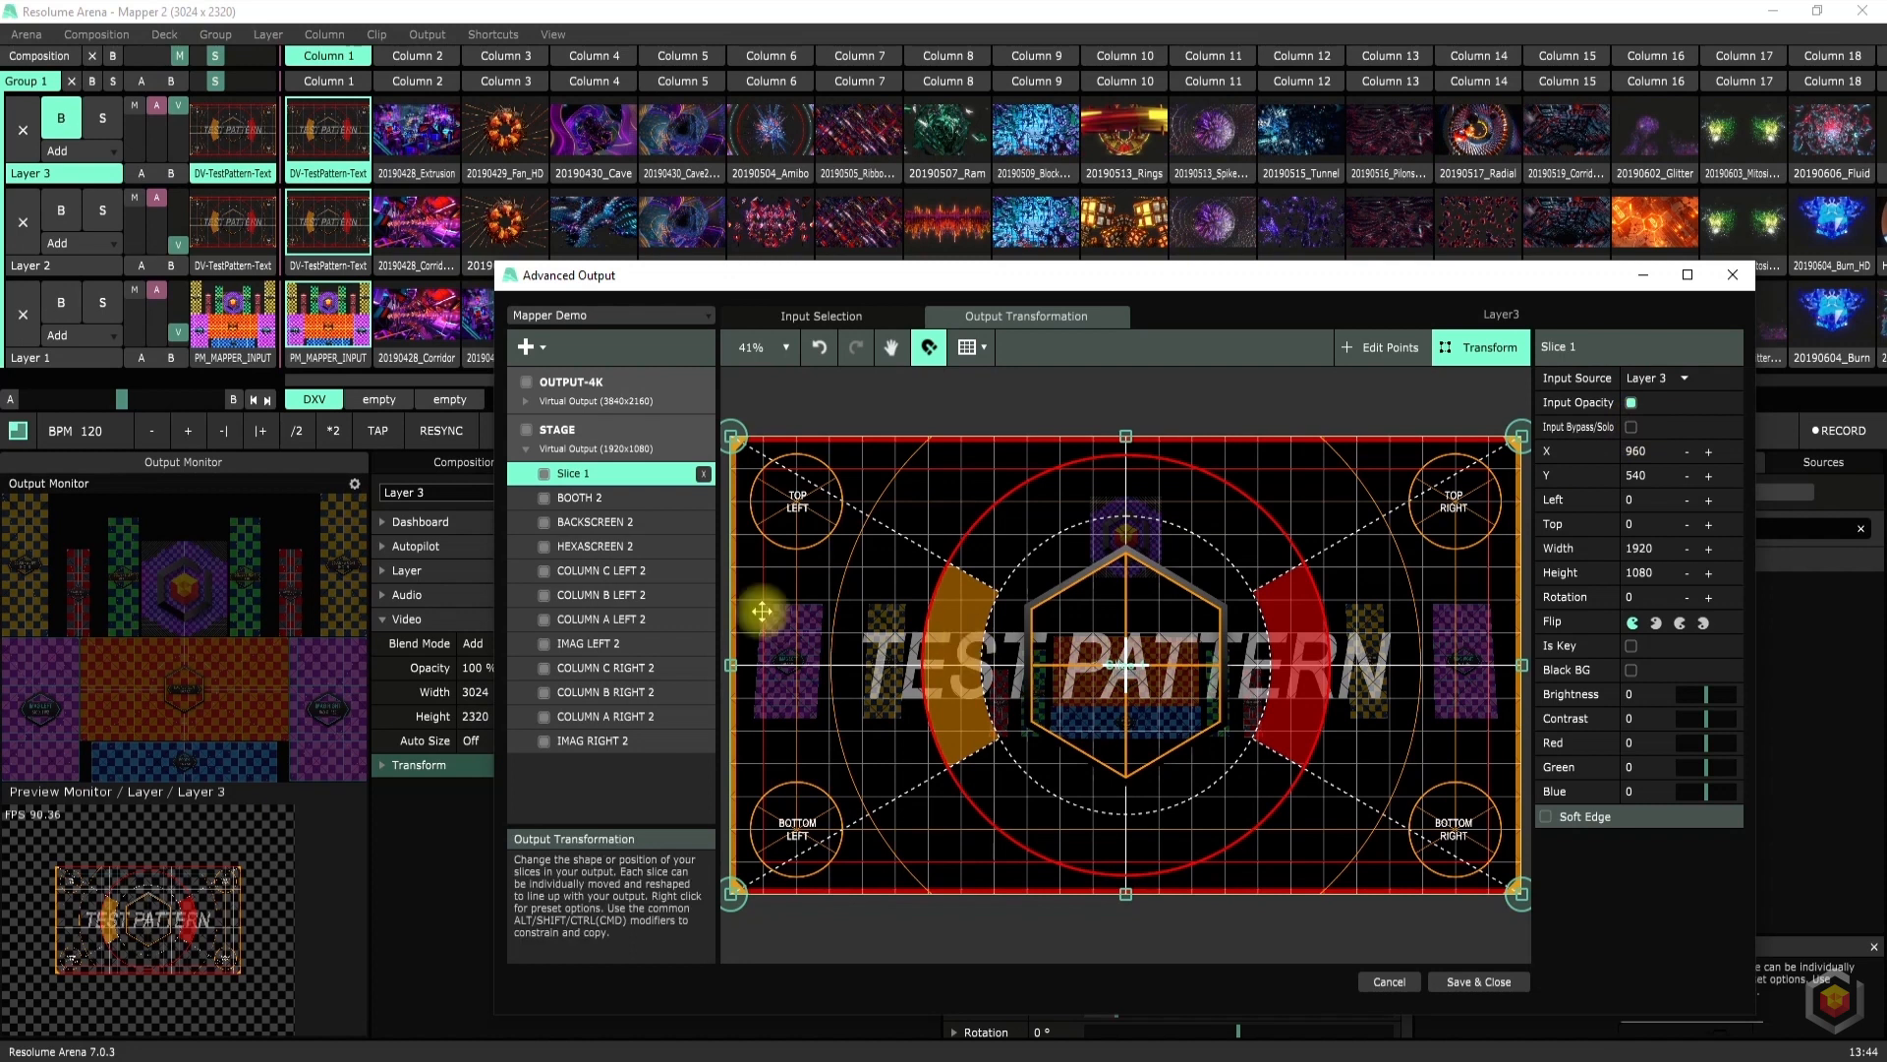
Lower Layer 3's video opacity to 38 % and rename Slice 1 as >> SAMPLE - STAGE ALL
left_click_drag(178, 105, 180, 136)
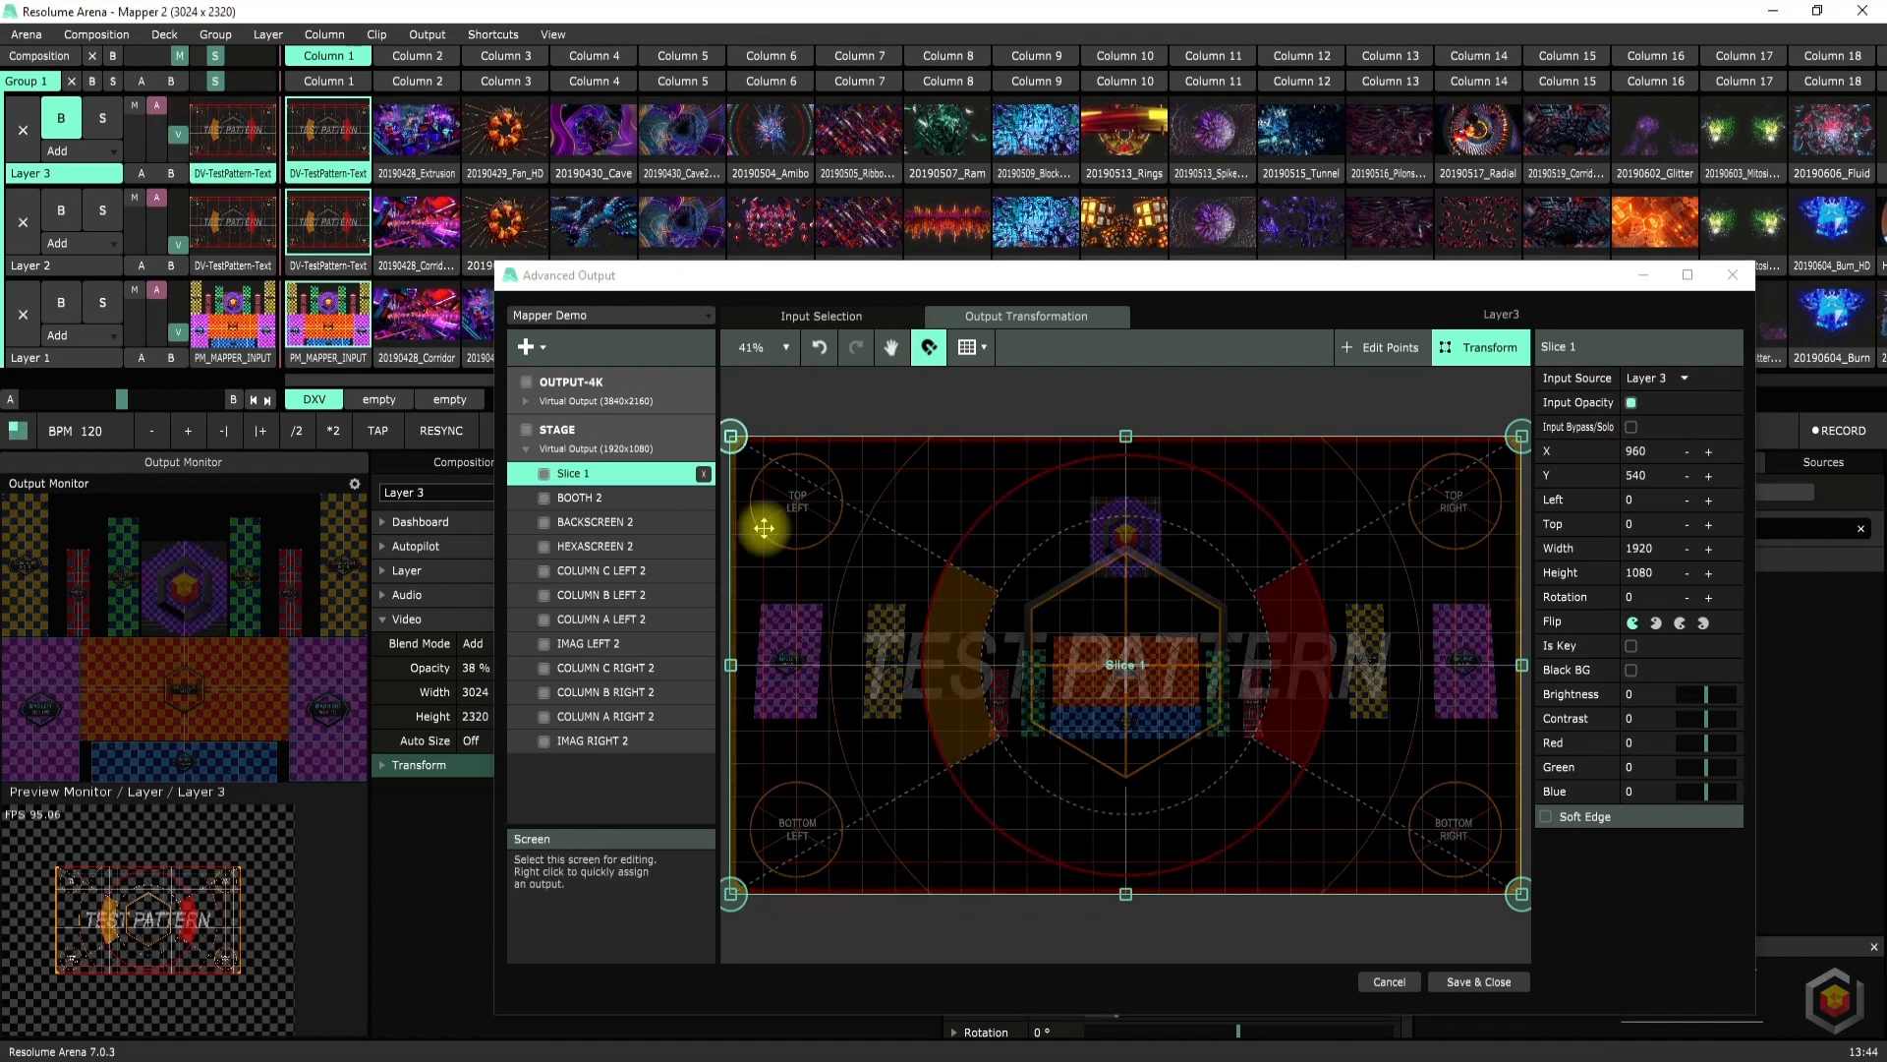
left_click(543, 473)
left_click(542, 475)
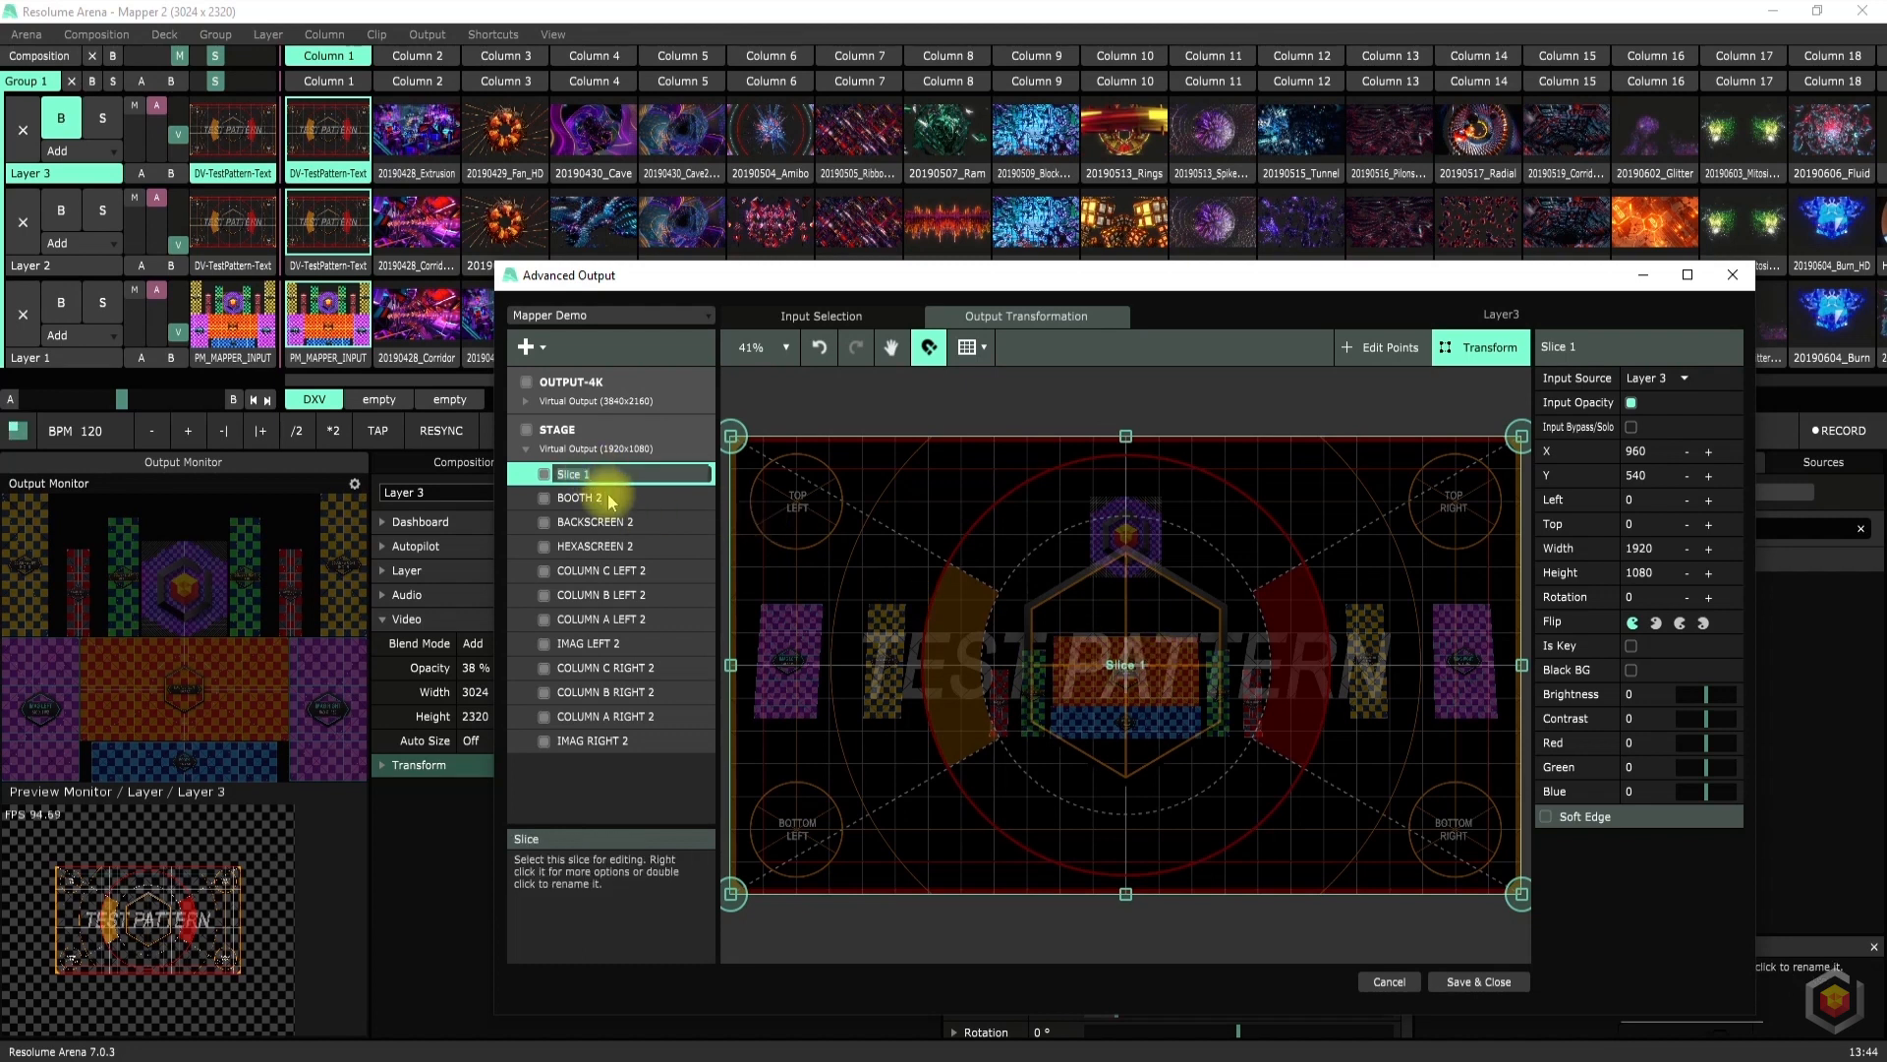
type(">")
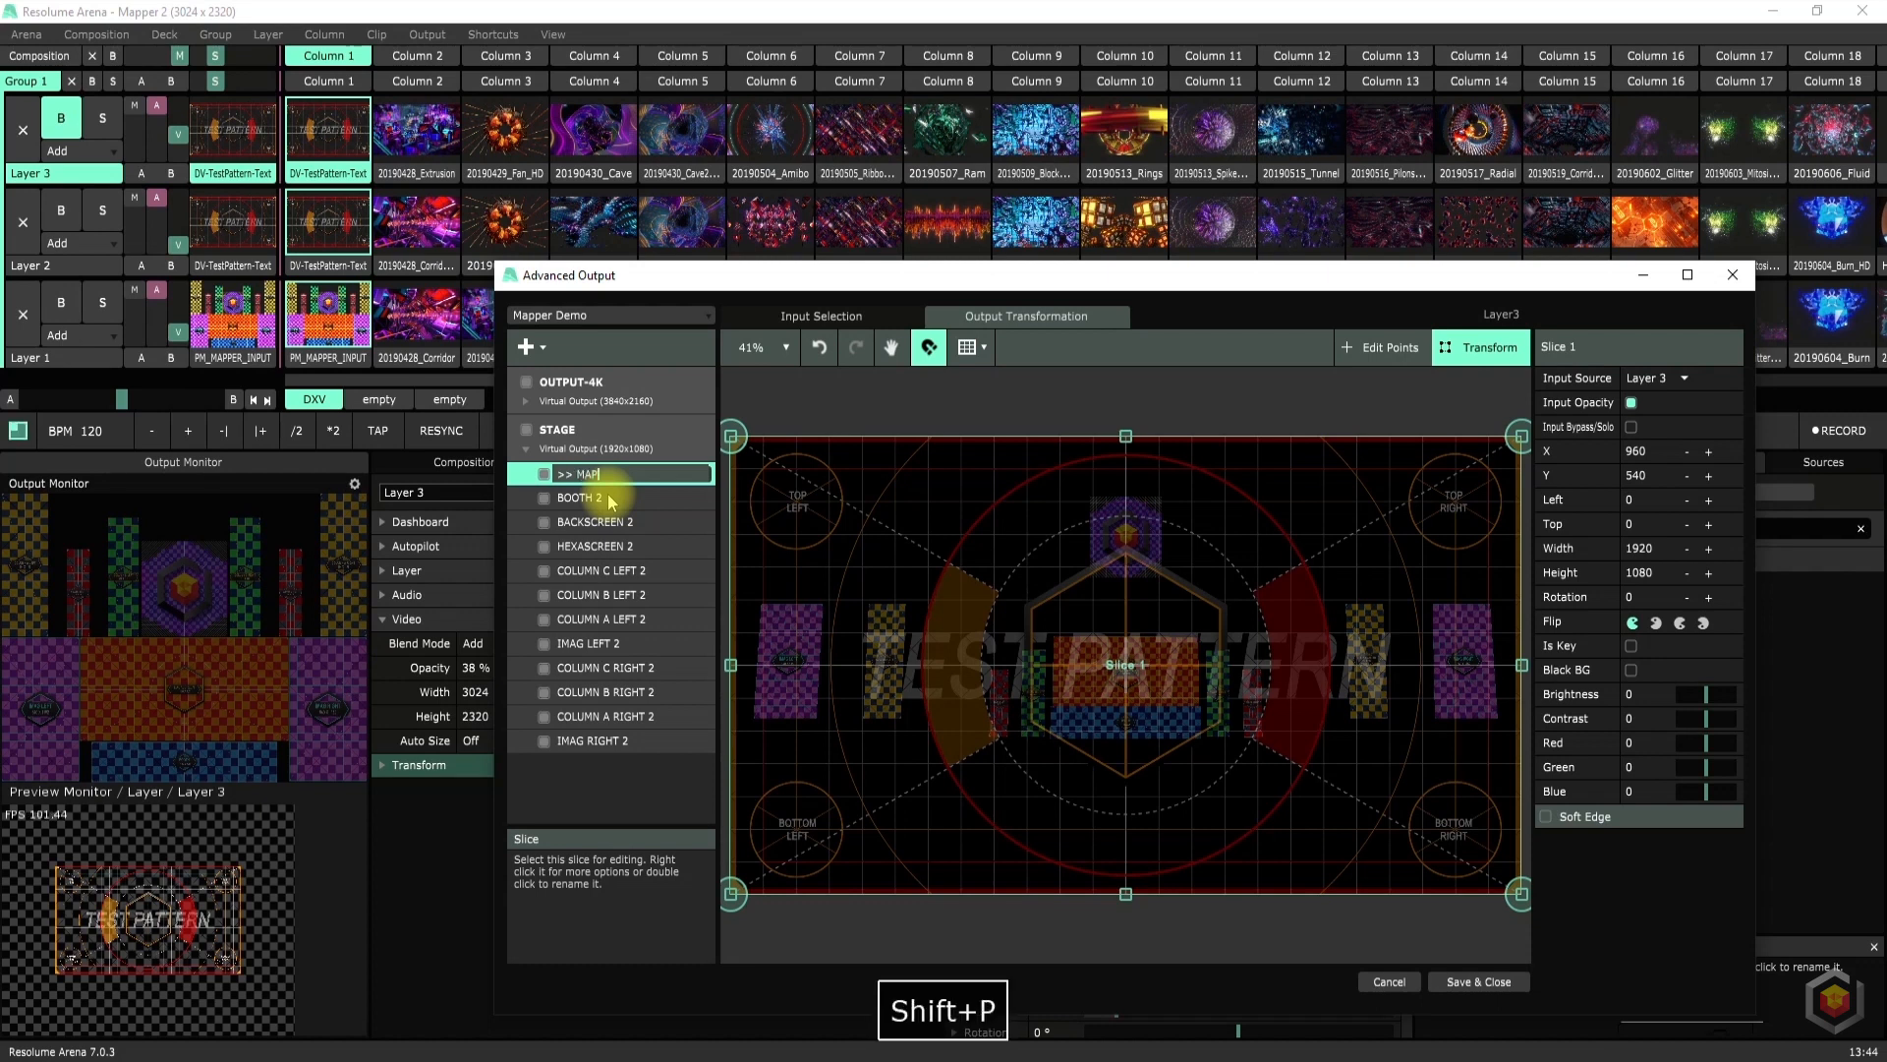
key("shift+BackSpace")
key("shift+BackSpace")
key("shift+BackSpace")
type("SAMPLE - STAGE ALL")
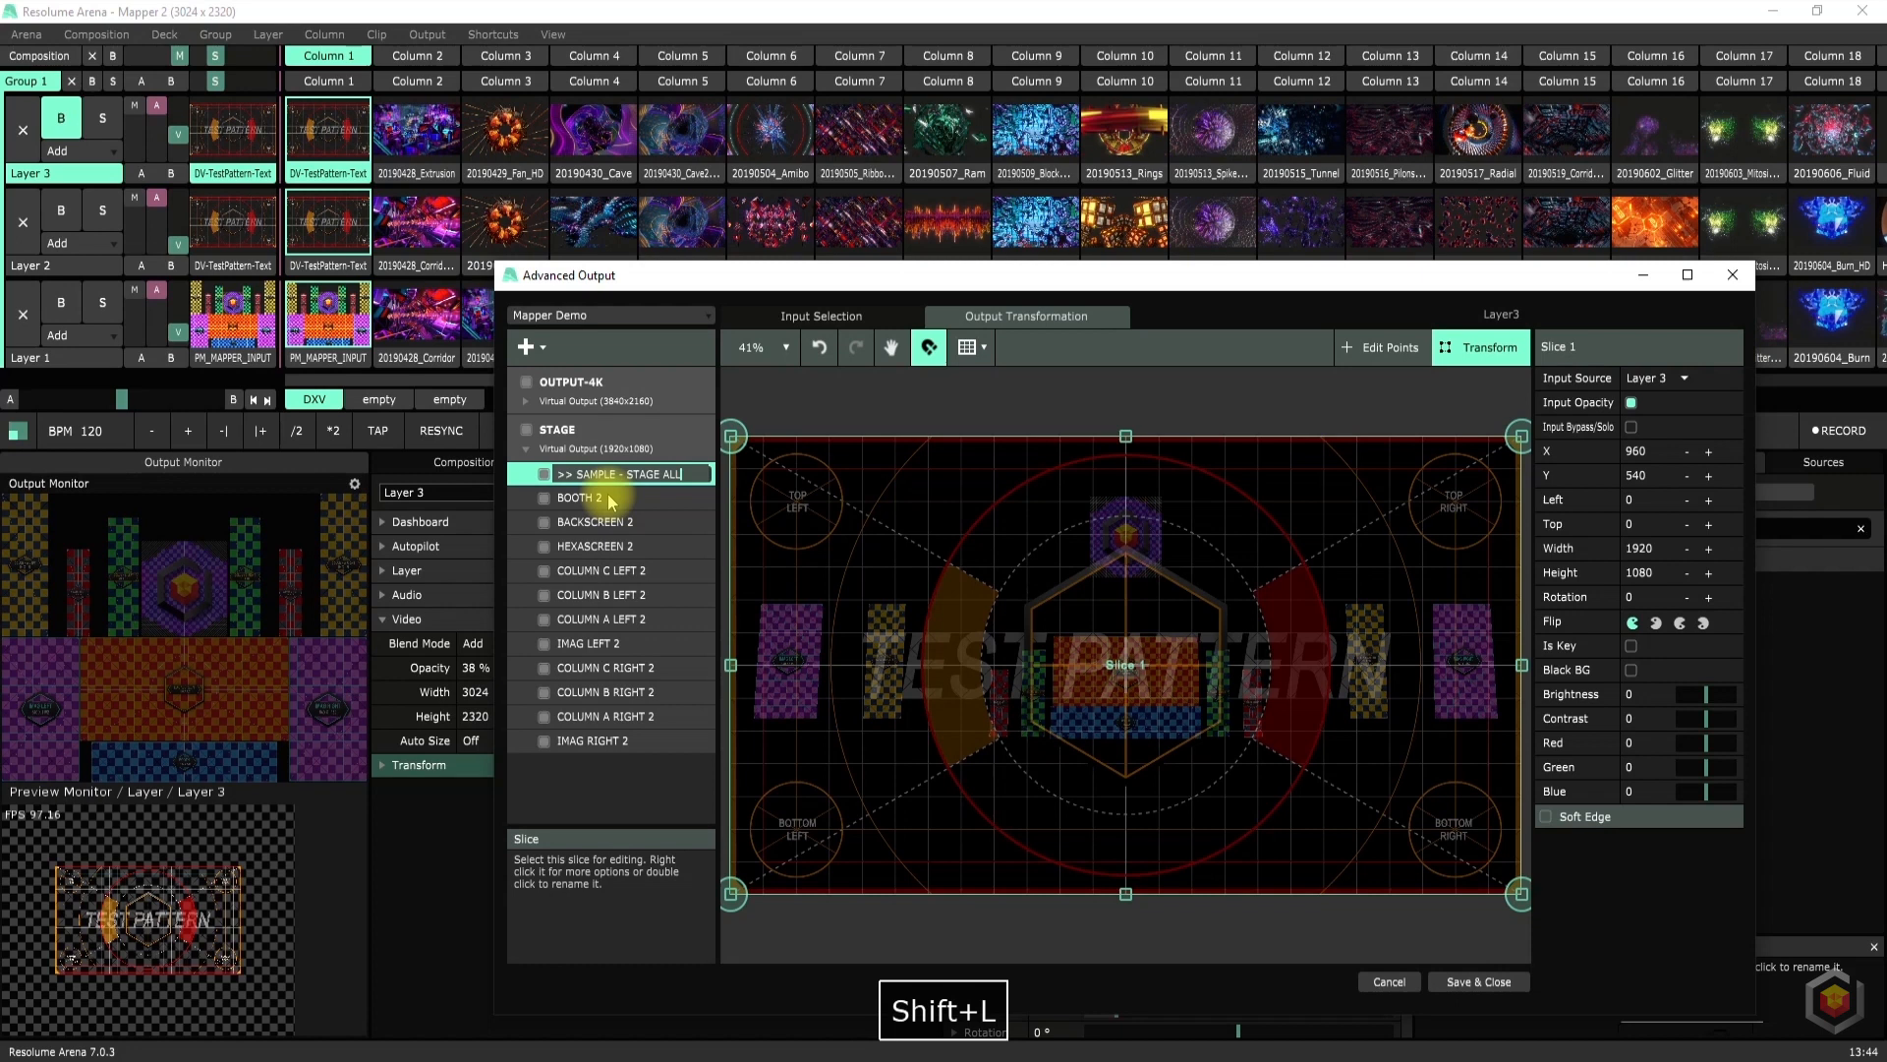
key("Return")
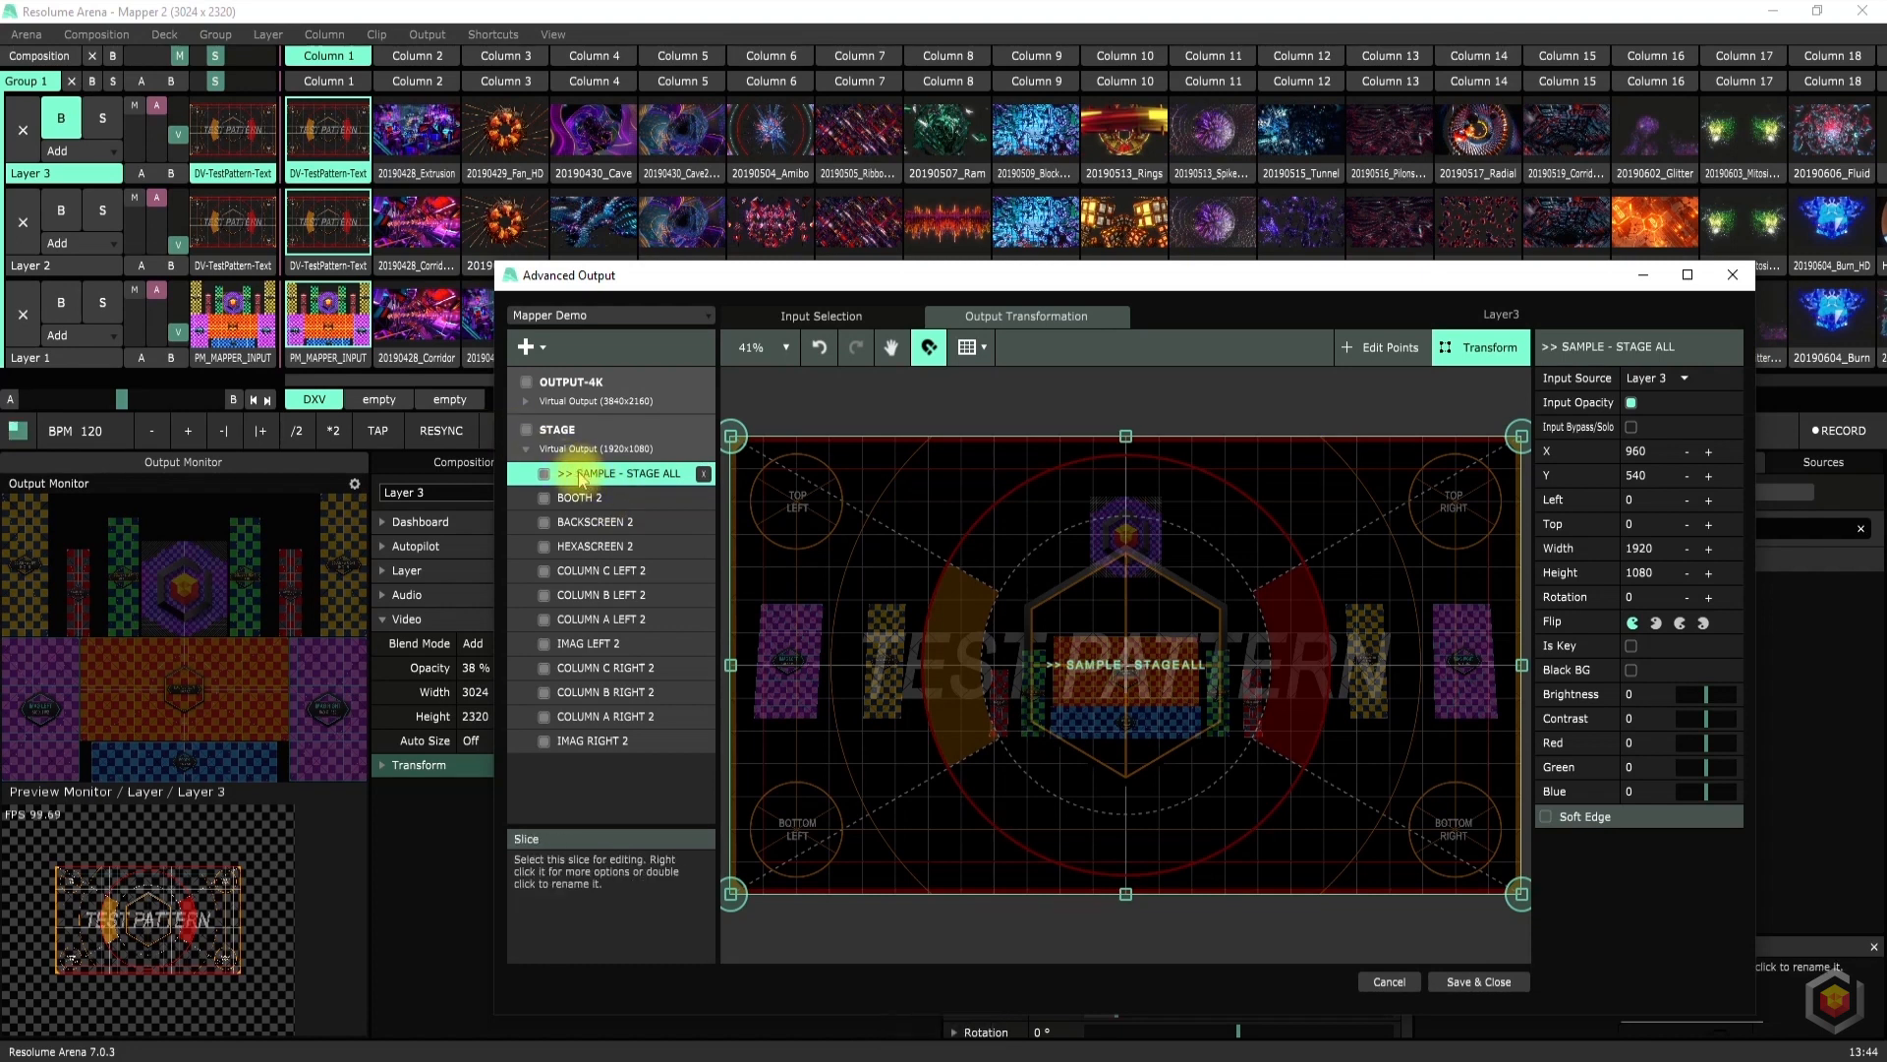
Duplicate the >> SAMPLE - STAGE ALL slice and scale the copy proportionally about its centre to about 673 by 379
left_click(574, 479)
key("ctrl+d")
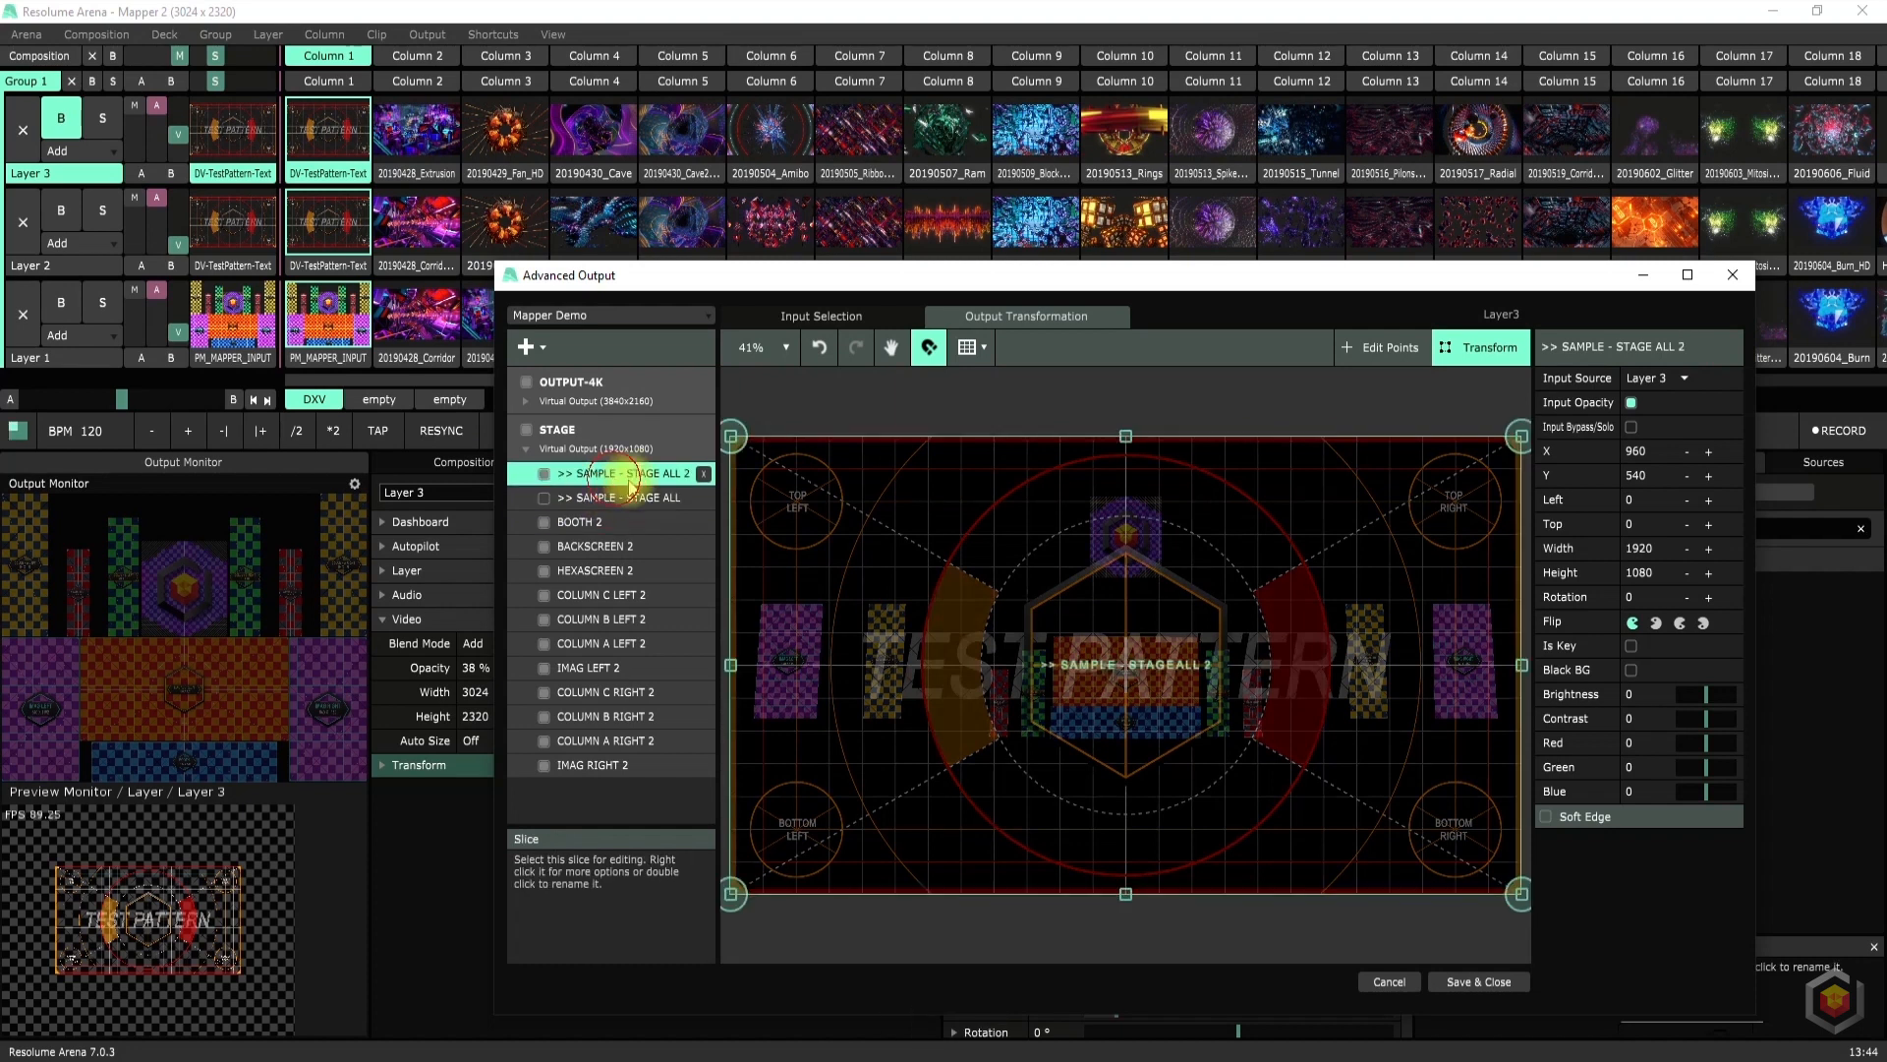
scroll(1158, 623, "up", 4)
scroll(1082, 422, "down", 5)
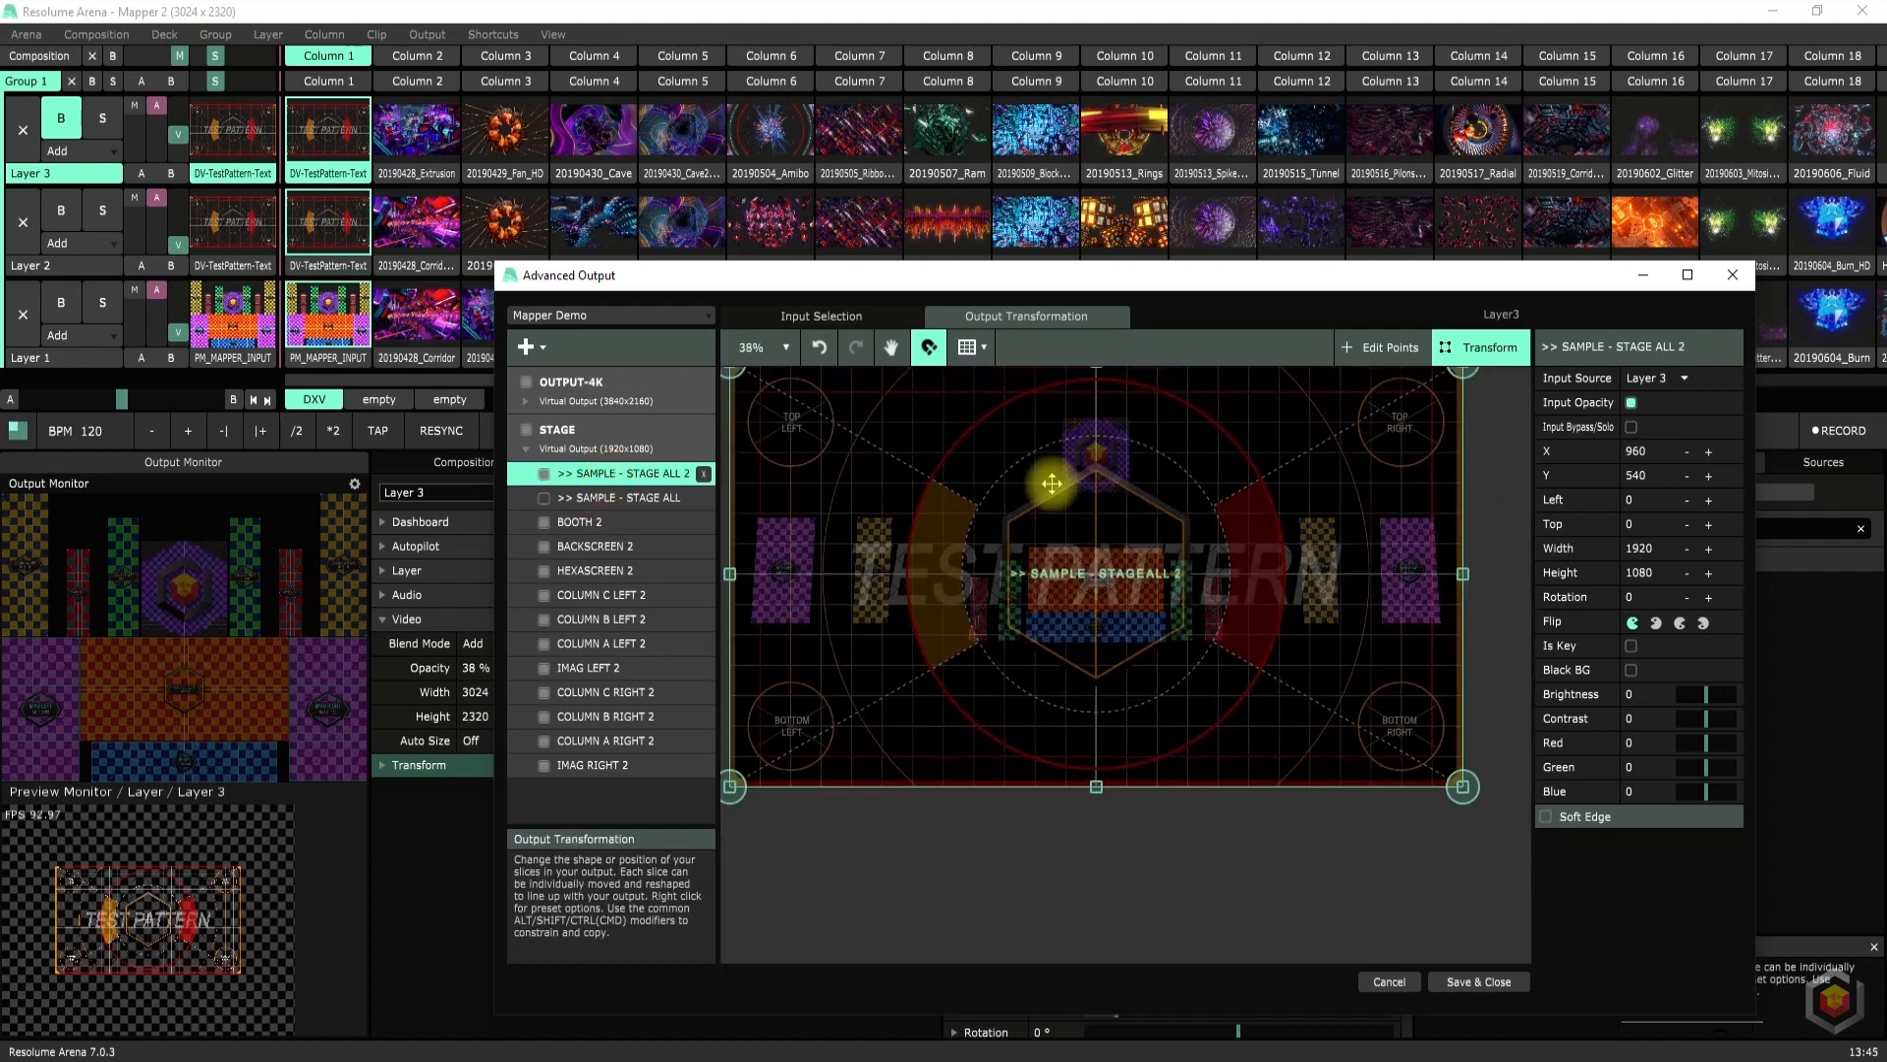
scroll(1094, 545, "down", 1)
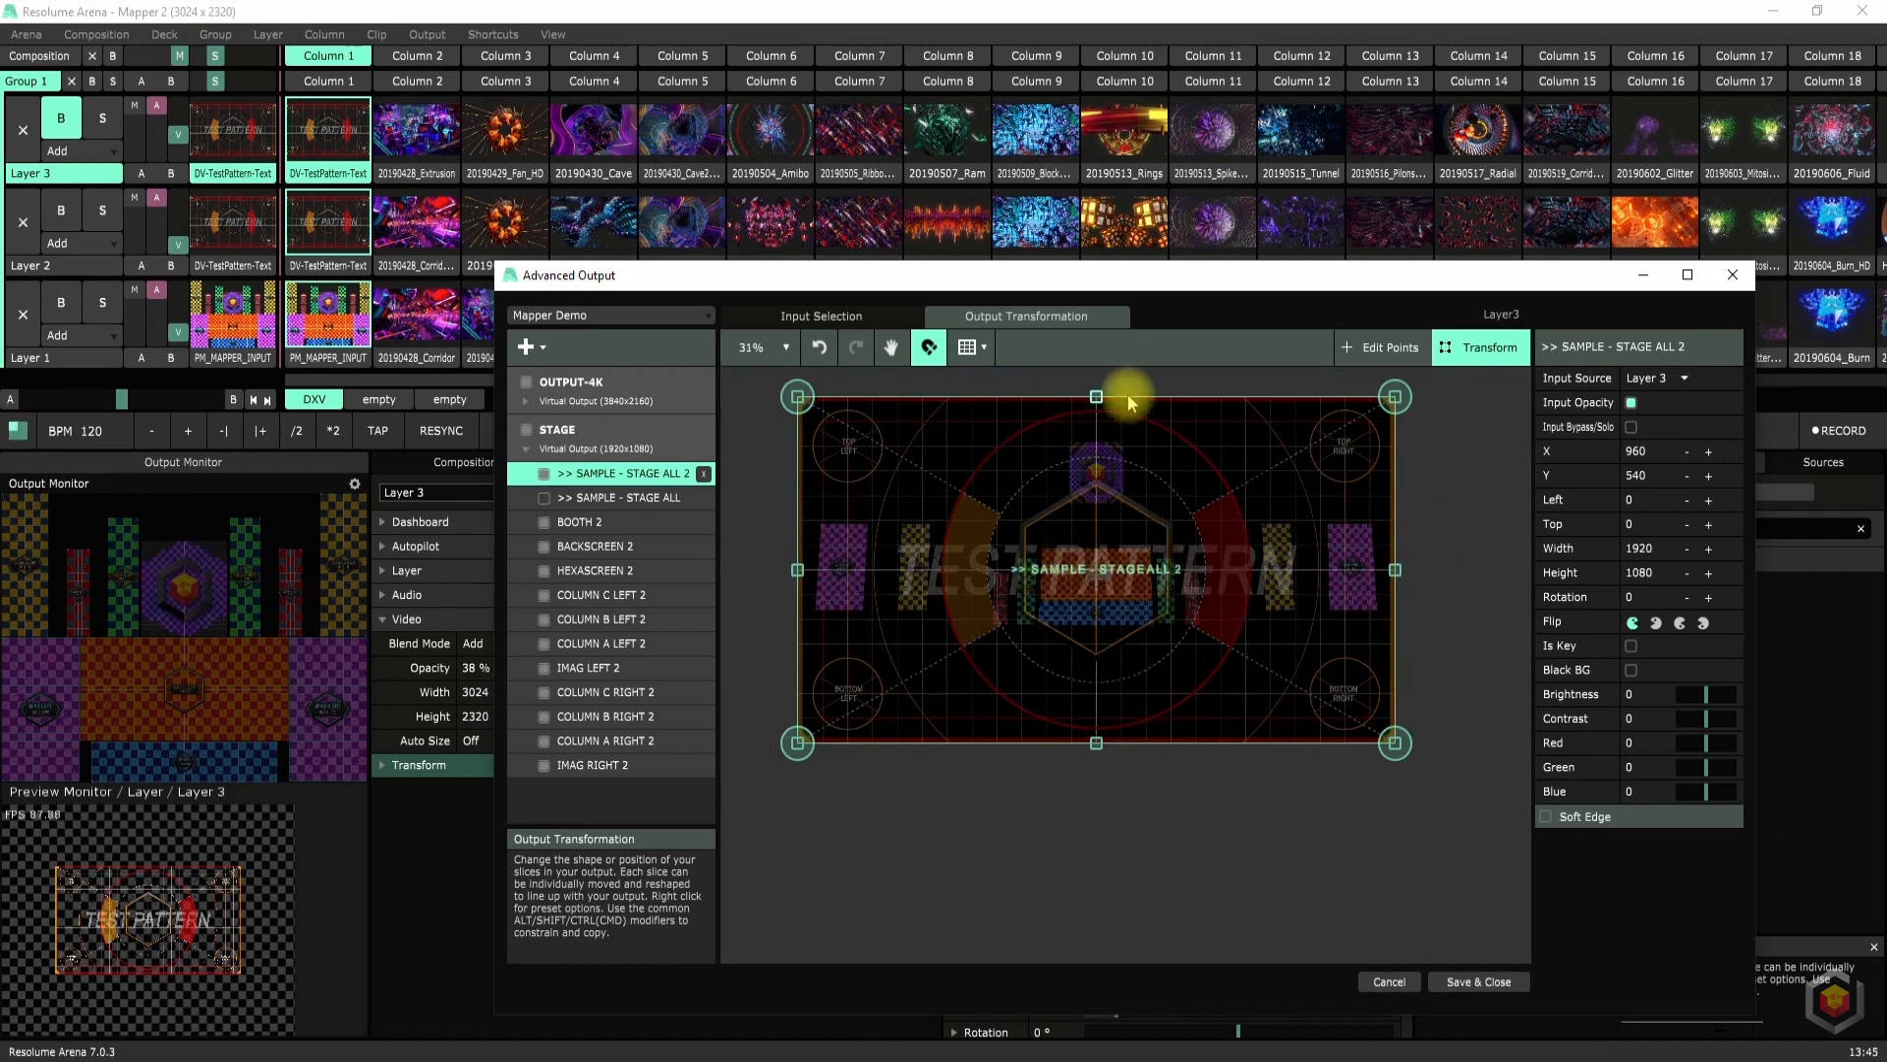
left_click_drag(1095, 396, 1118, 509)
Scale the duplicated slice to about 666 by 375 and move it down to Y about 597 over the upstage screens
scroll(1134, 618, "up", 5)
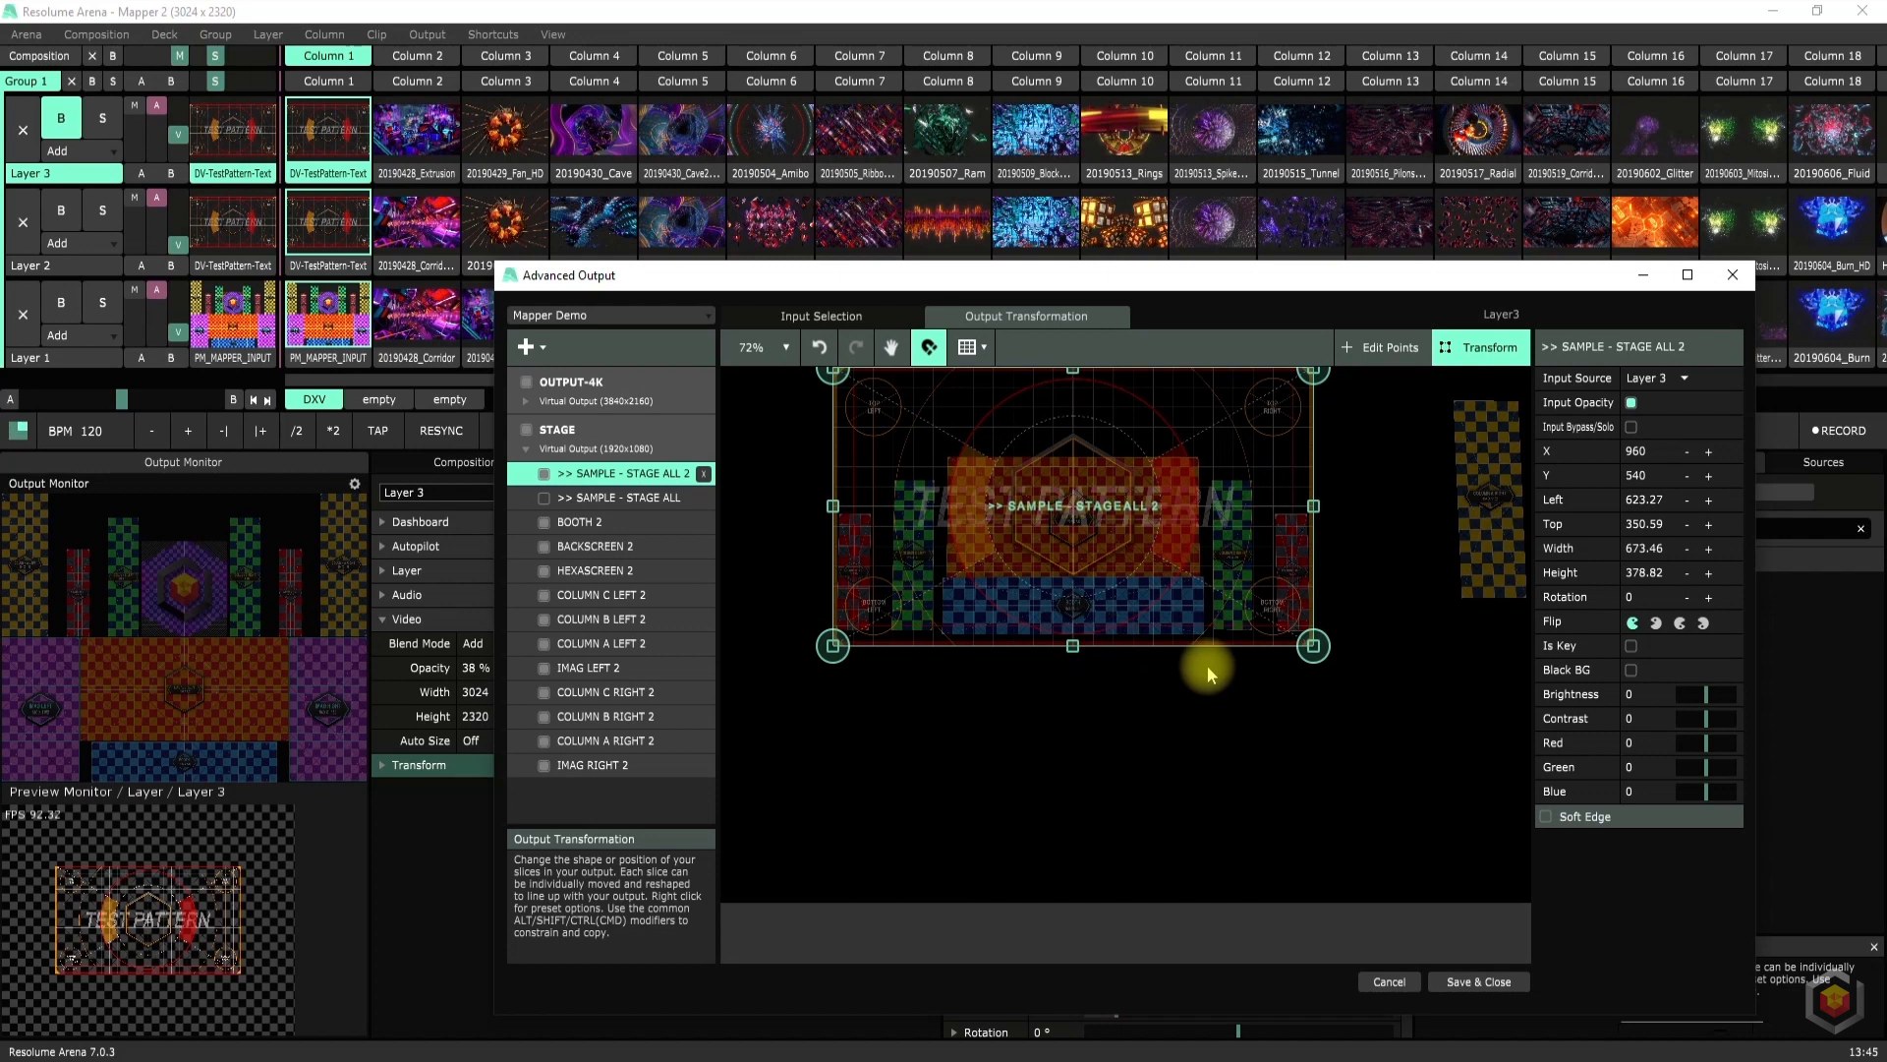
key("space")
left_click_drag(1167, 632, 1199, 755)
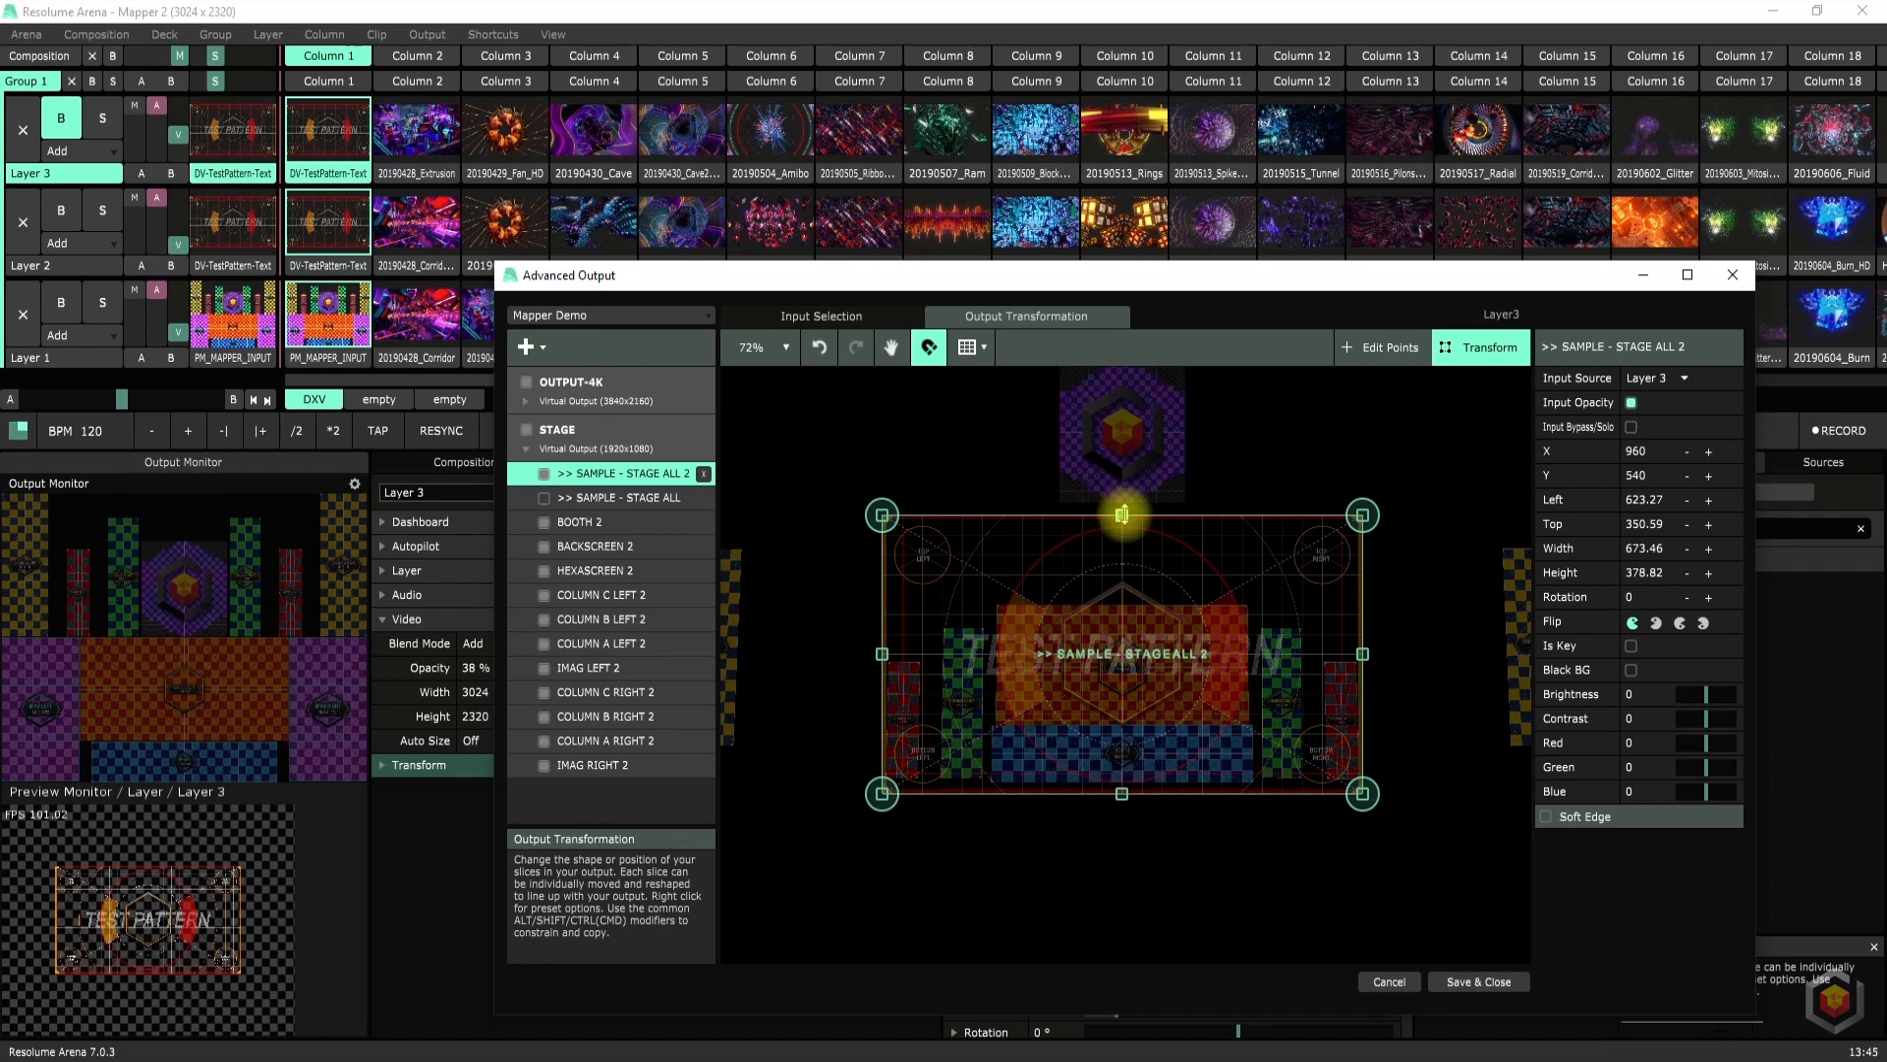
mouse_move(1122, 513)
left_mouse_down()
mouse_move(1124, 603)
mouse_move(1142, 516)
left_mouse_up()
left_click_drag(1121, 603, 1115, 642)
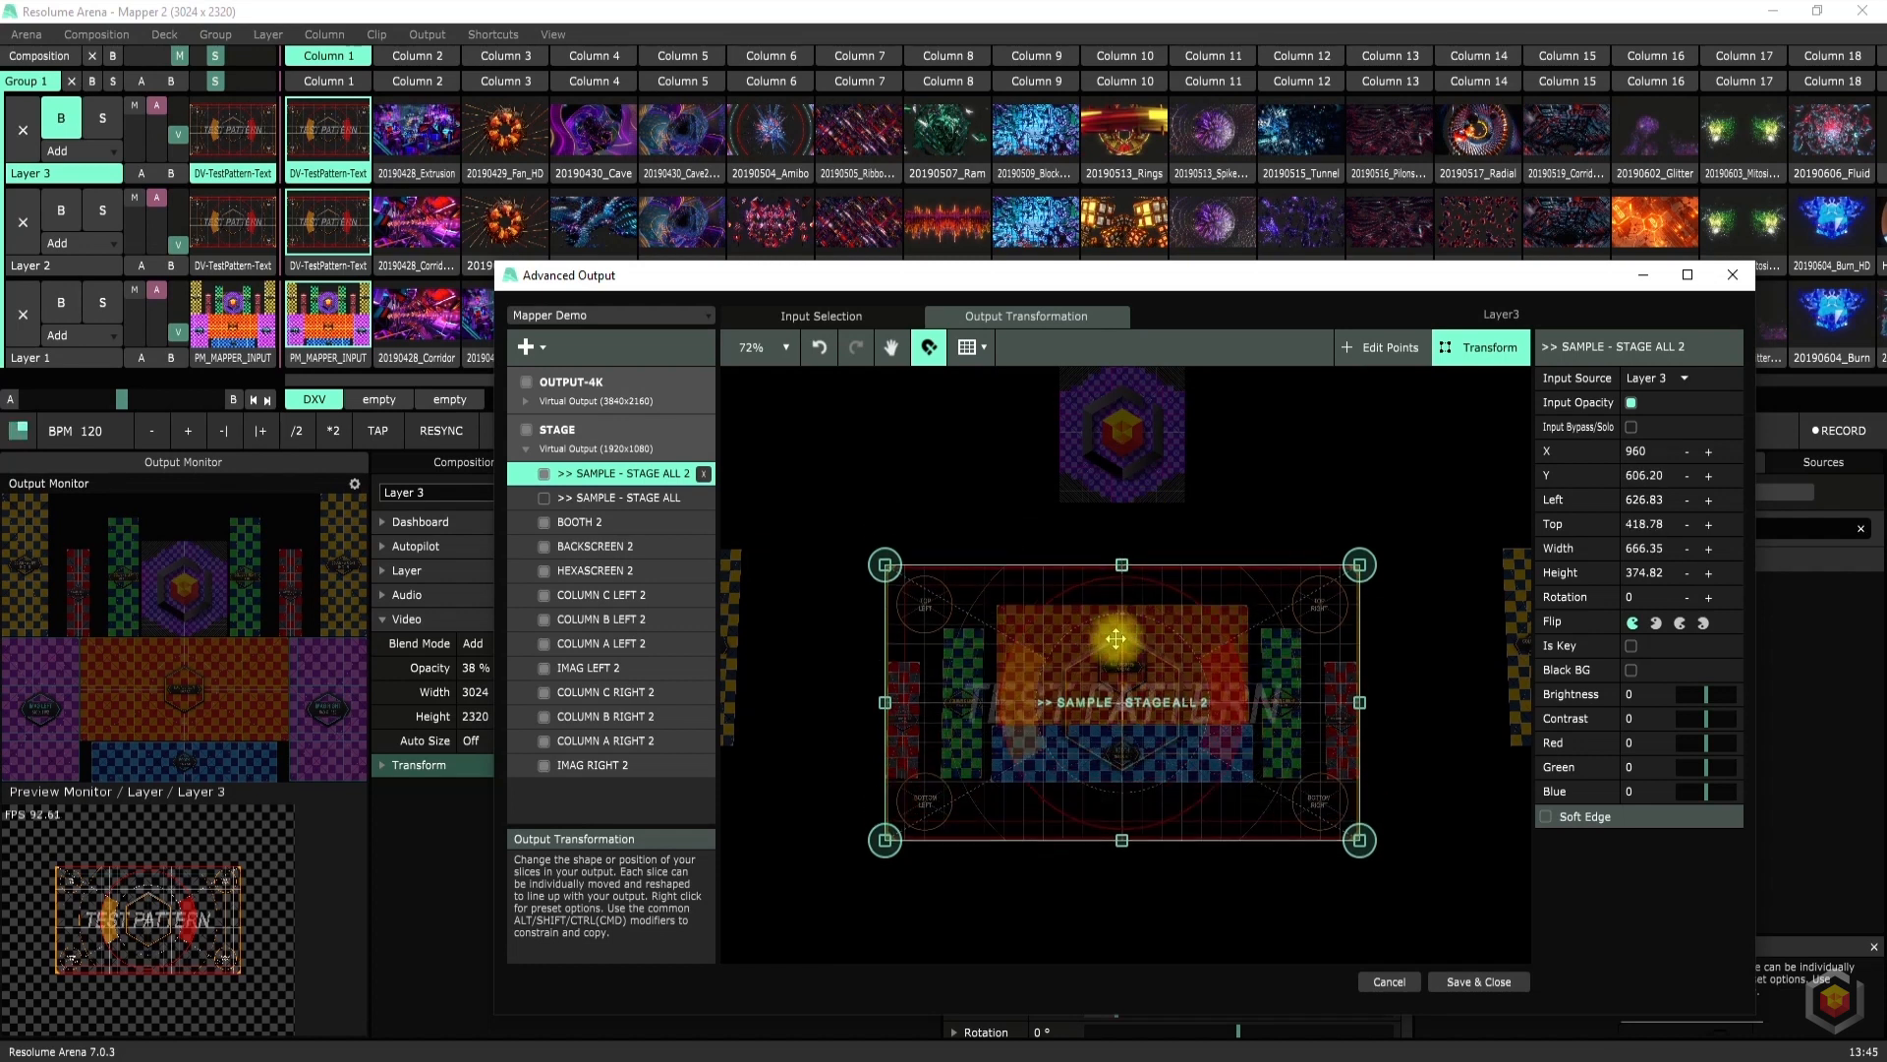
key("shift+Up")
key("shift+Down")
key("shift+Up")
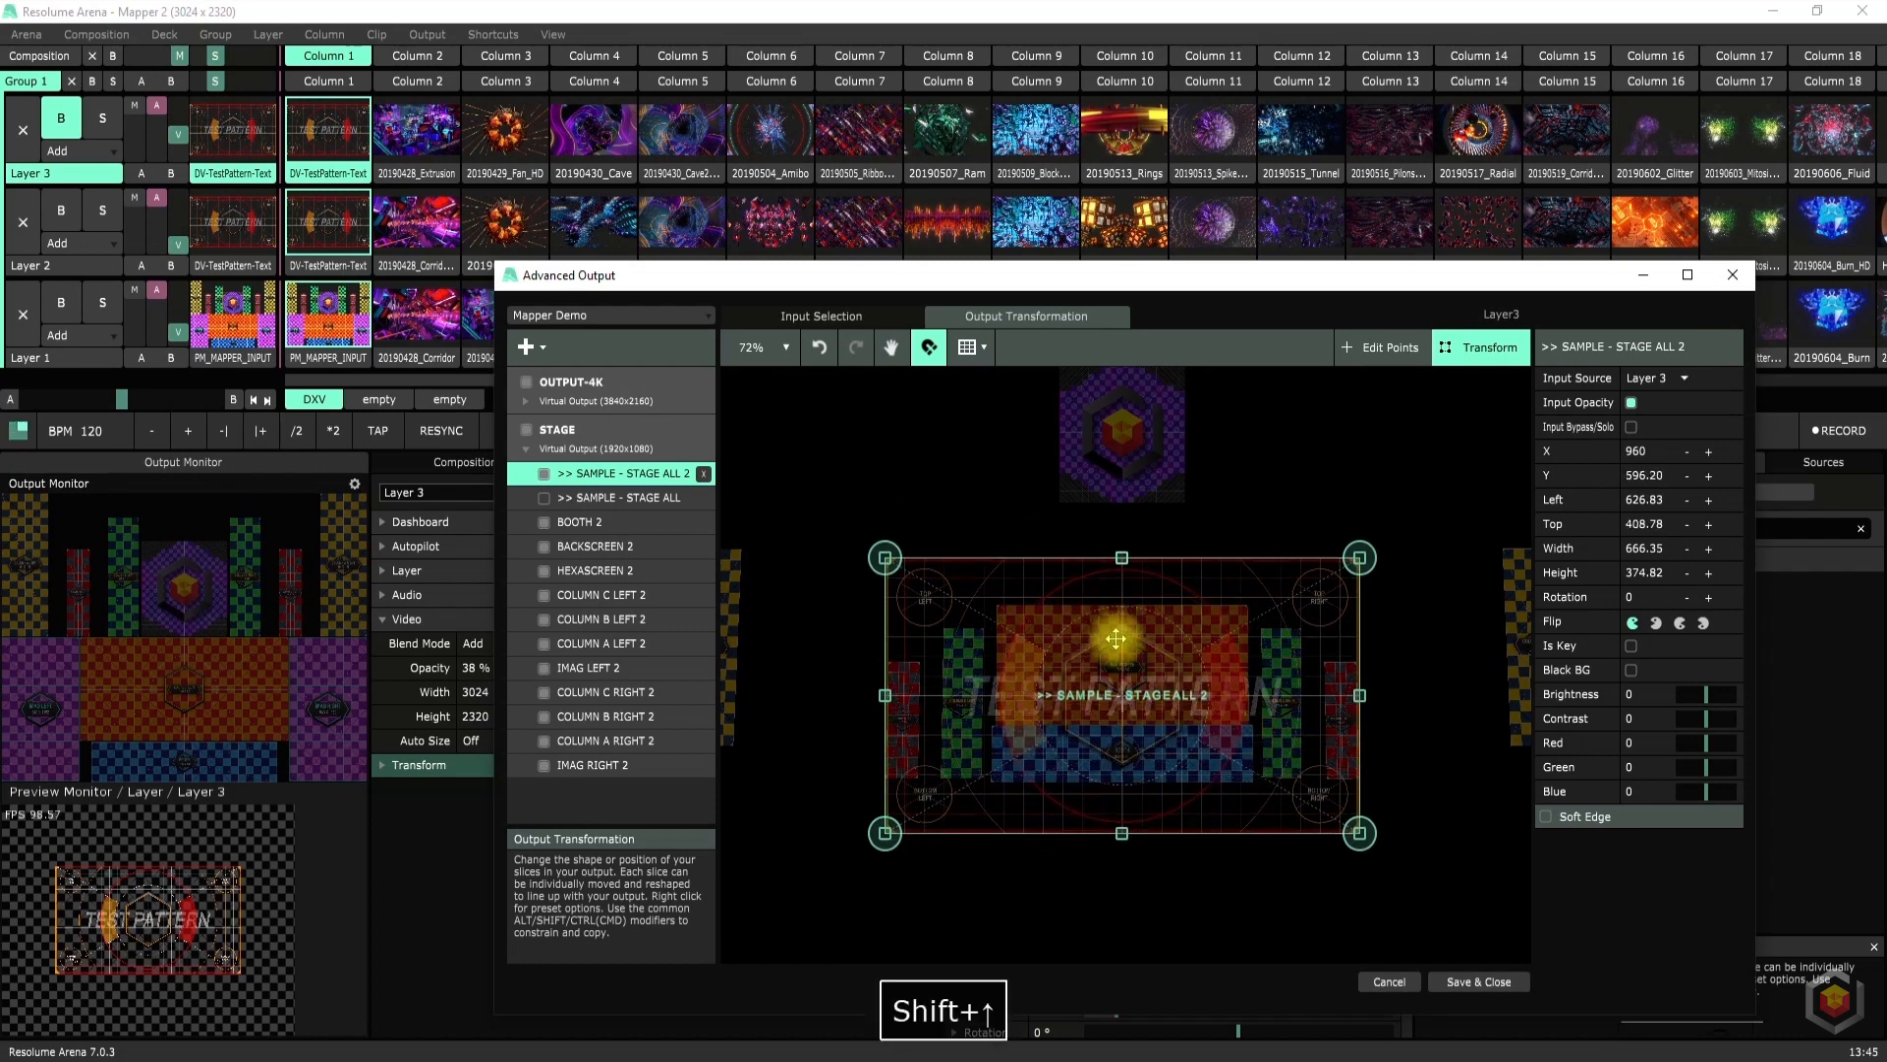
key("Down")
key("Up")
key("Down")
key("Up")
key("Down")
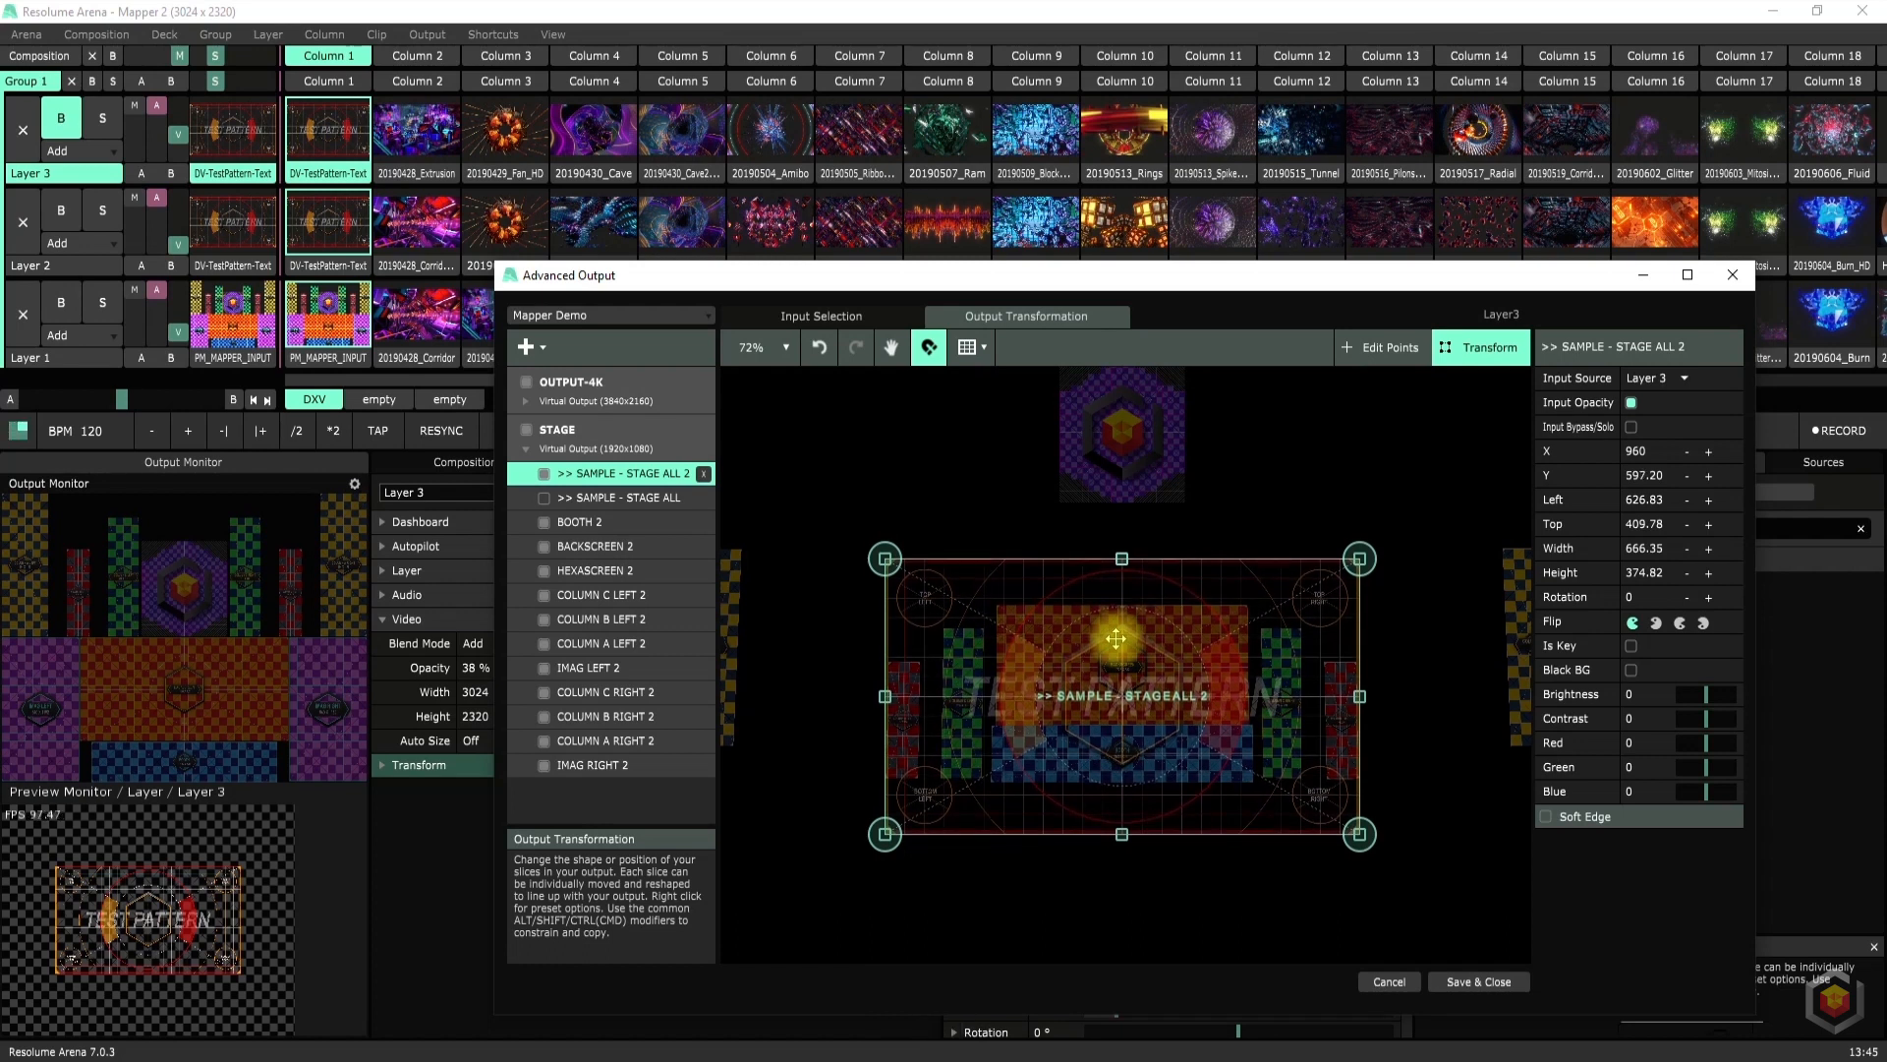
Rename the duplicated slice as >> SAMPLE - UPSTAGE
double_click(660, 472)
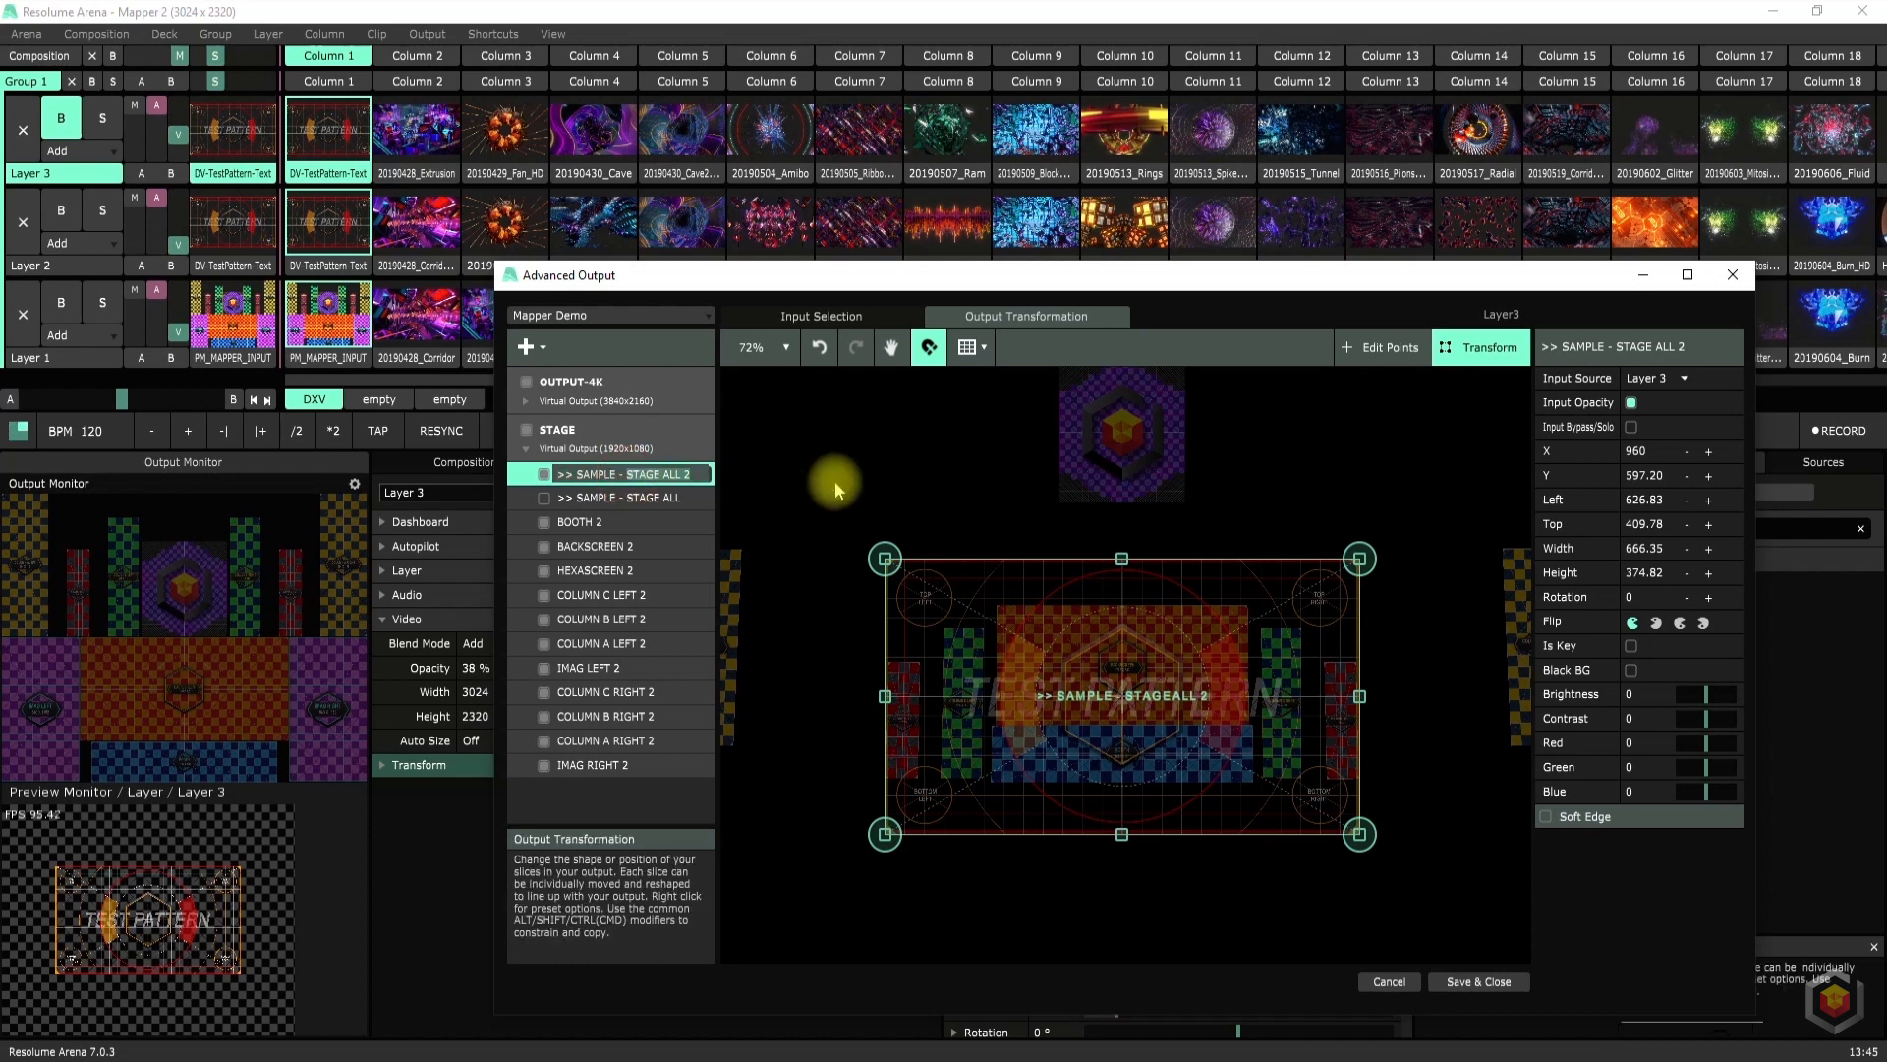
type("U")
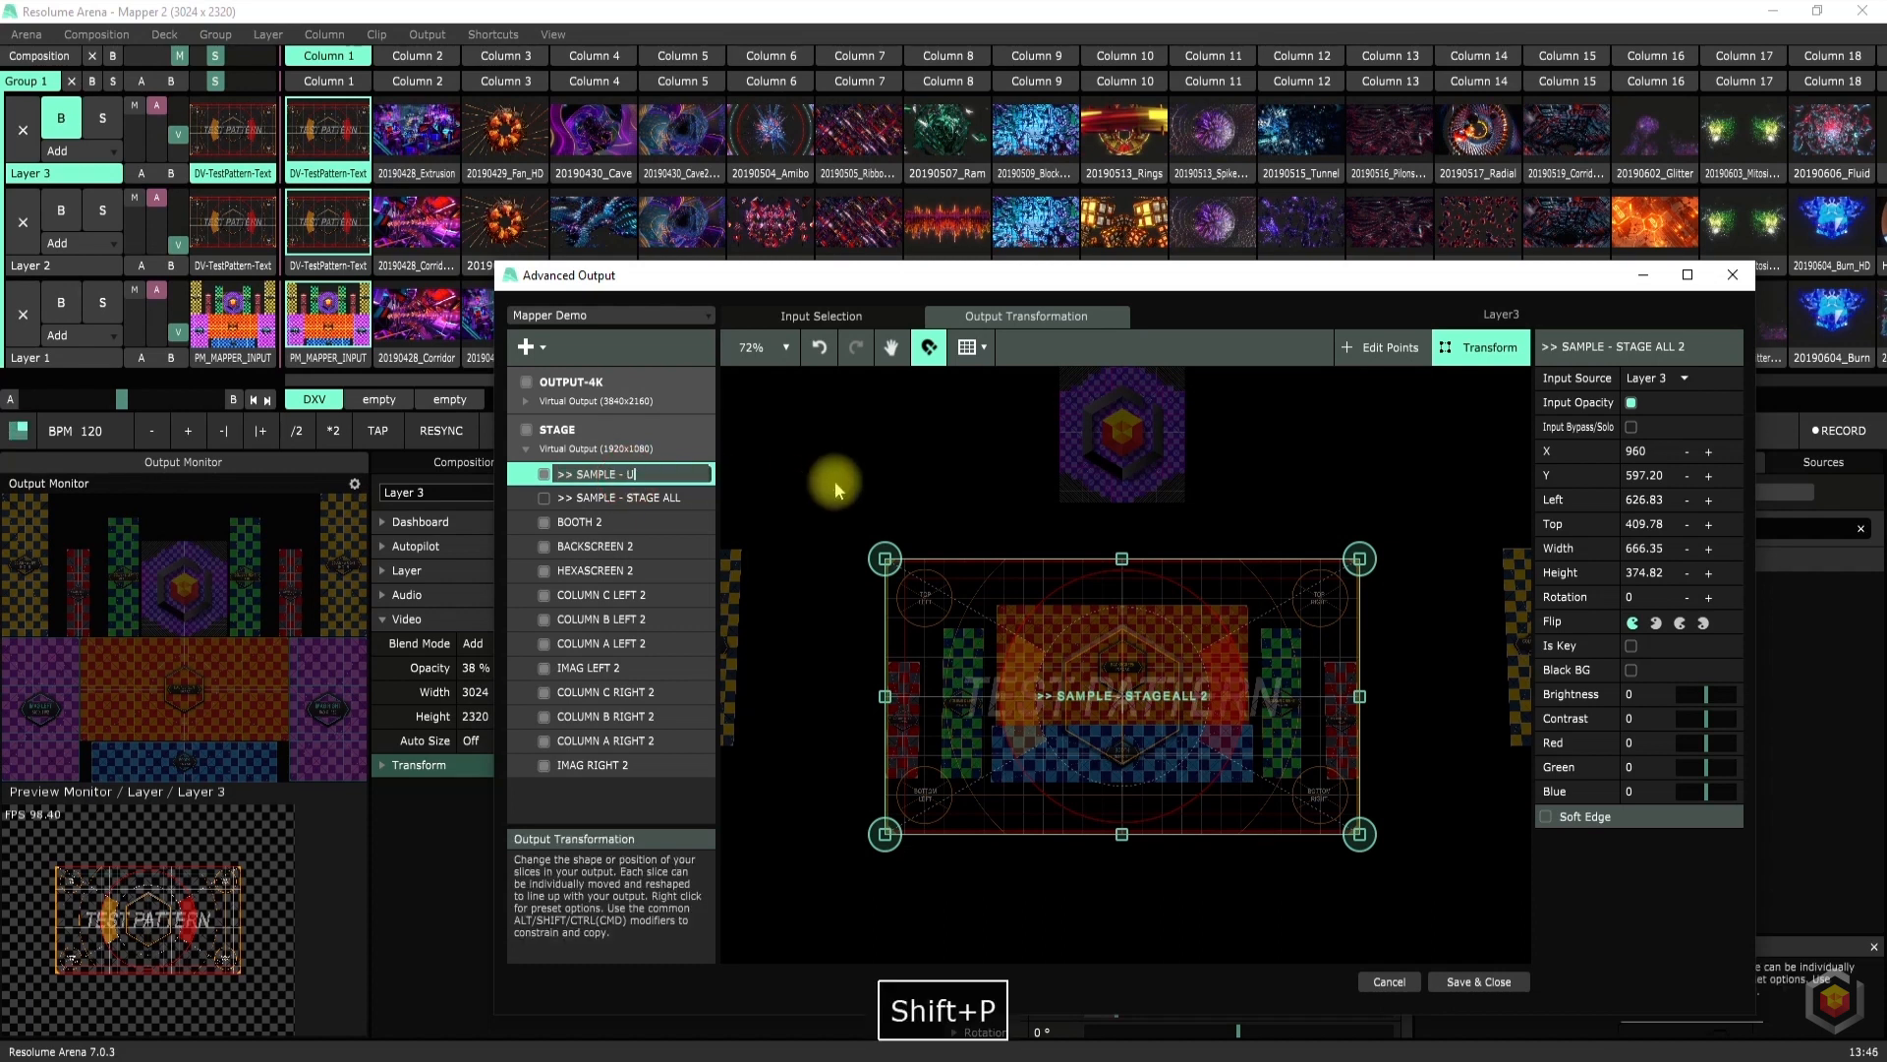
type("PSTAGE")
key("Return")
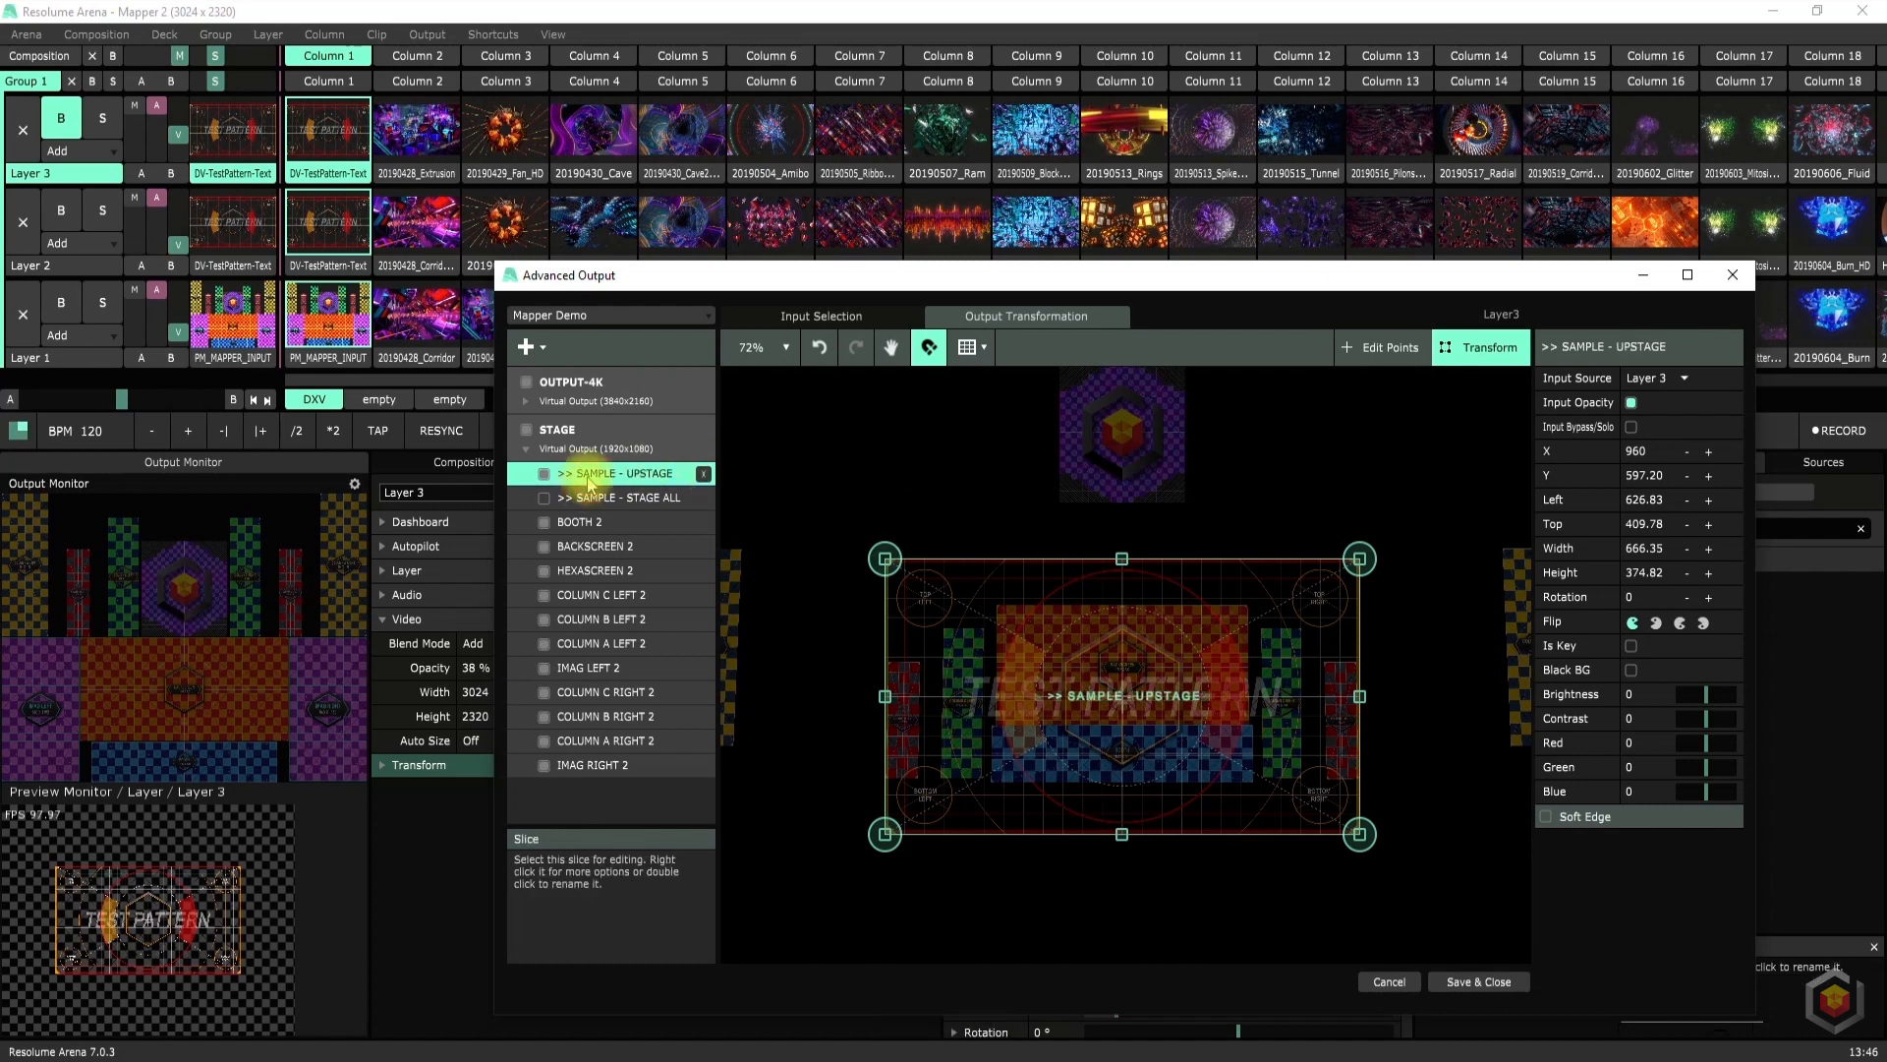
Duplicate the >> SAMPLE - UPSTAGE slice and shrink the copy to about 441 by 248 around the centre screens
key("ctrl+d")
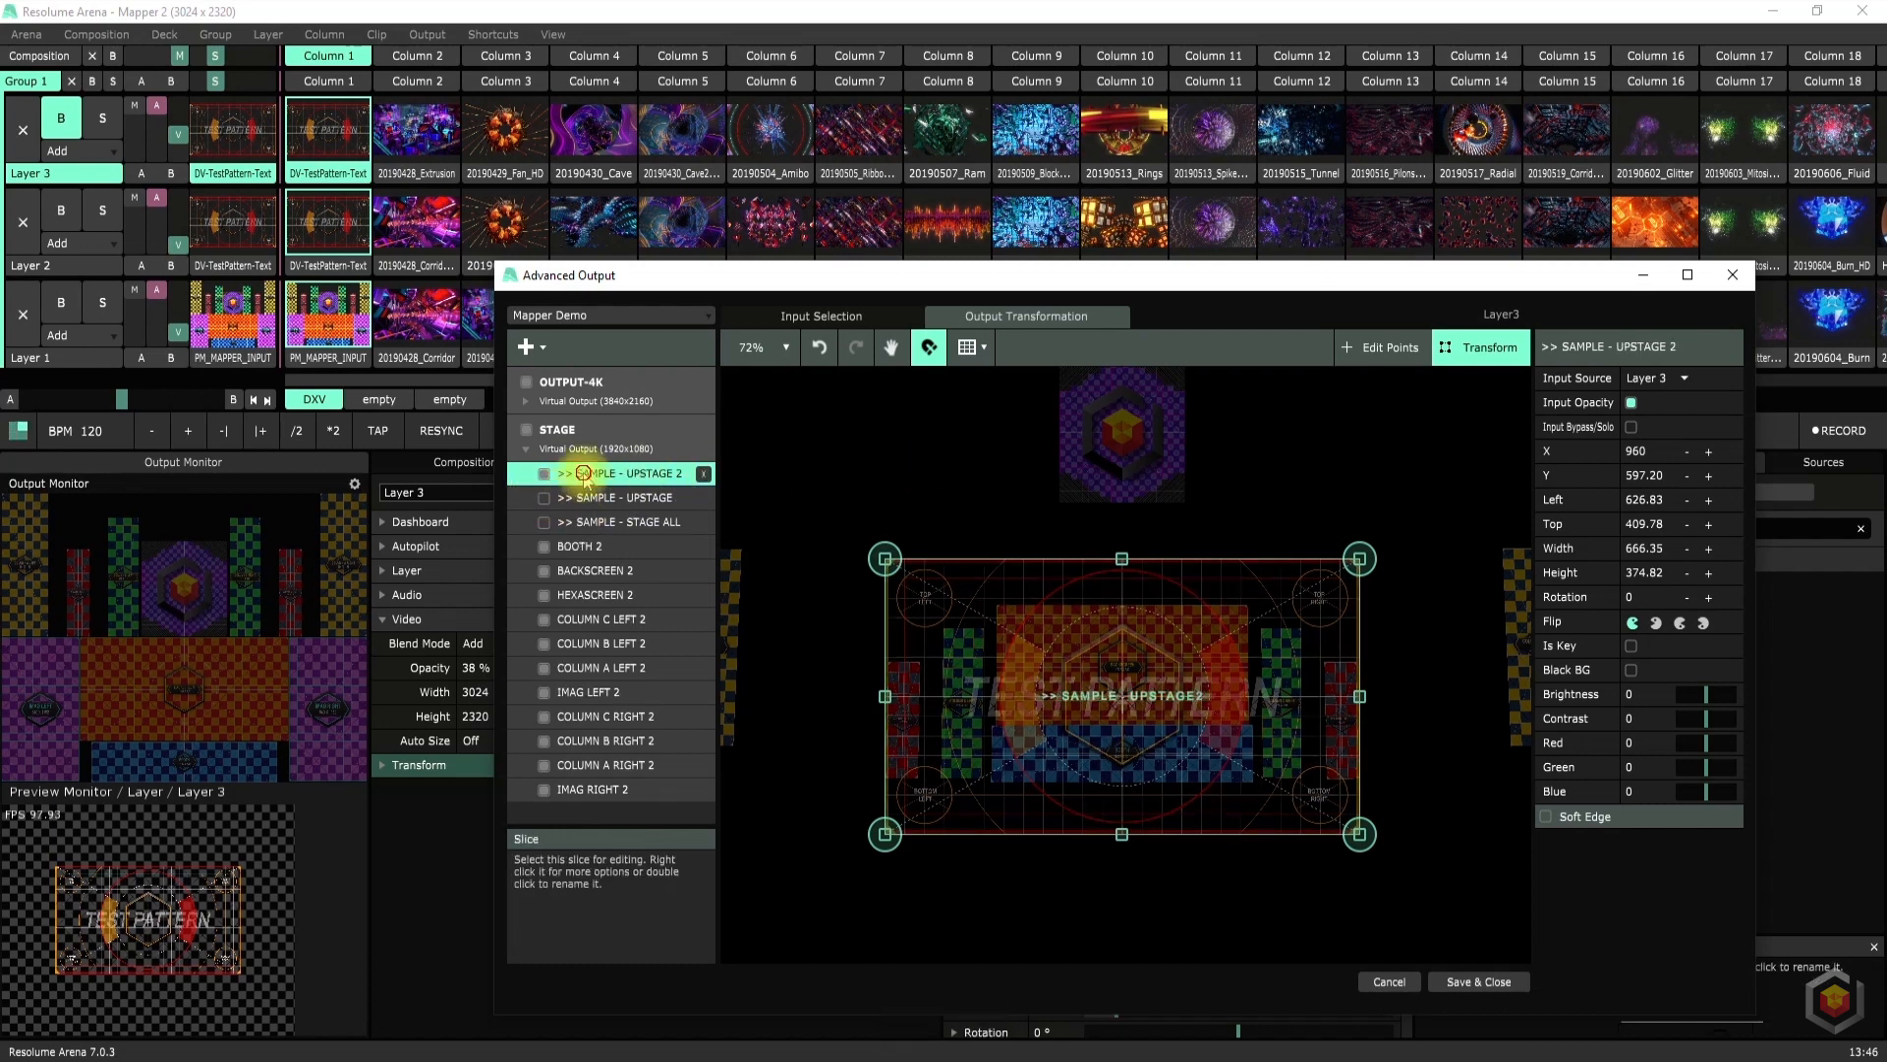
scroll(1130, 708, "up", 3)
scroll(1148, 831, "up", 1)
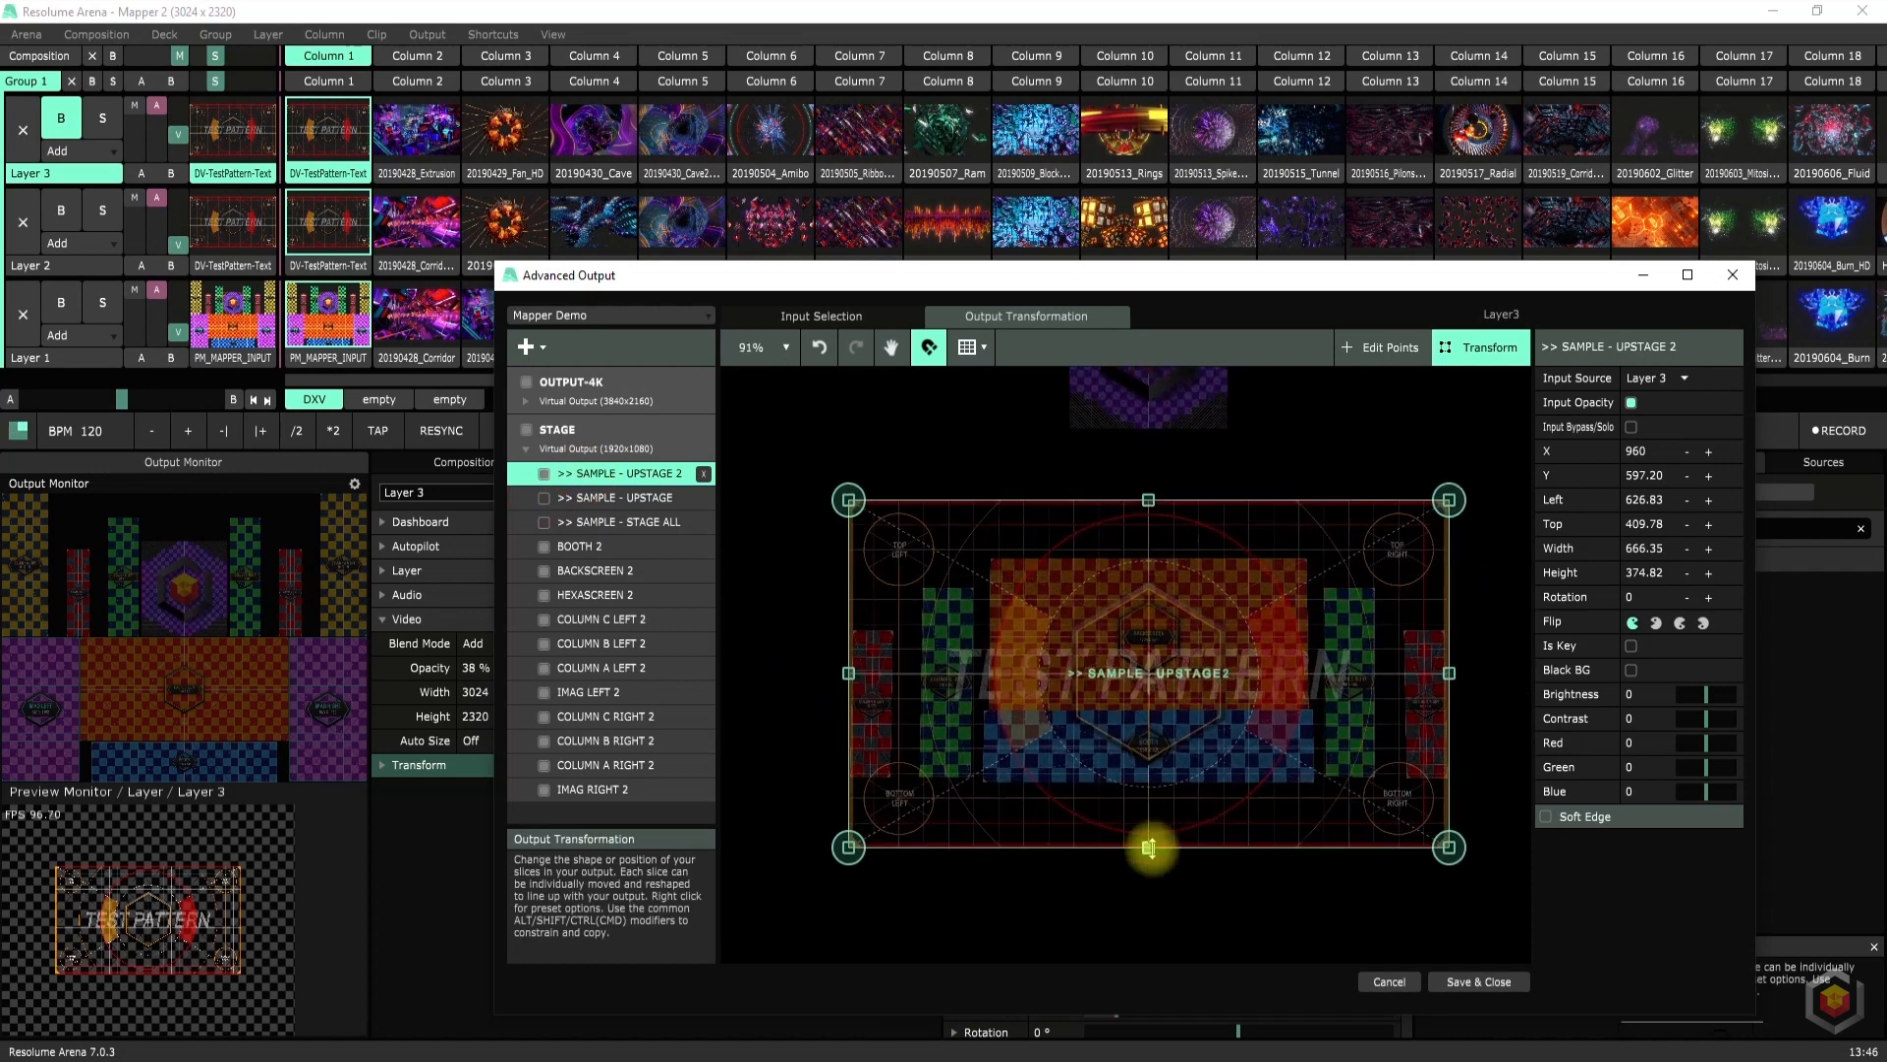
left_click_drag(1148, 846, 1153, 781)
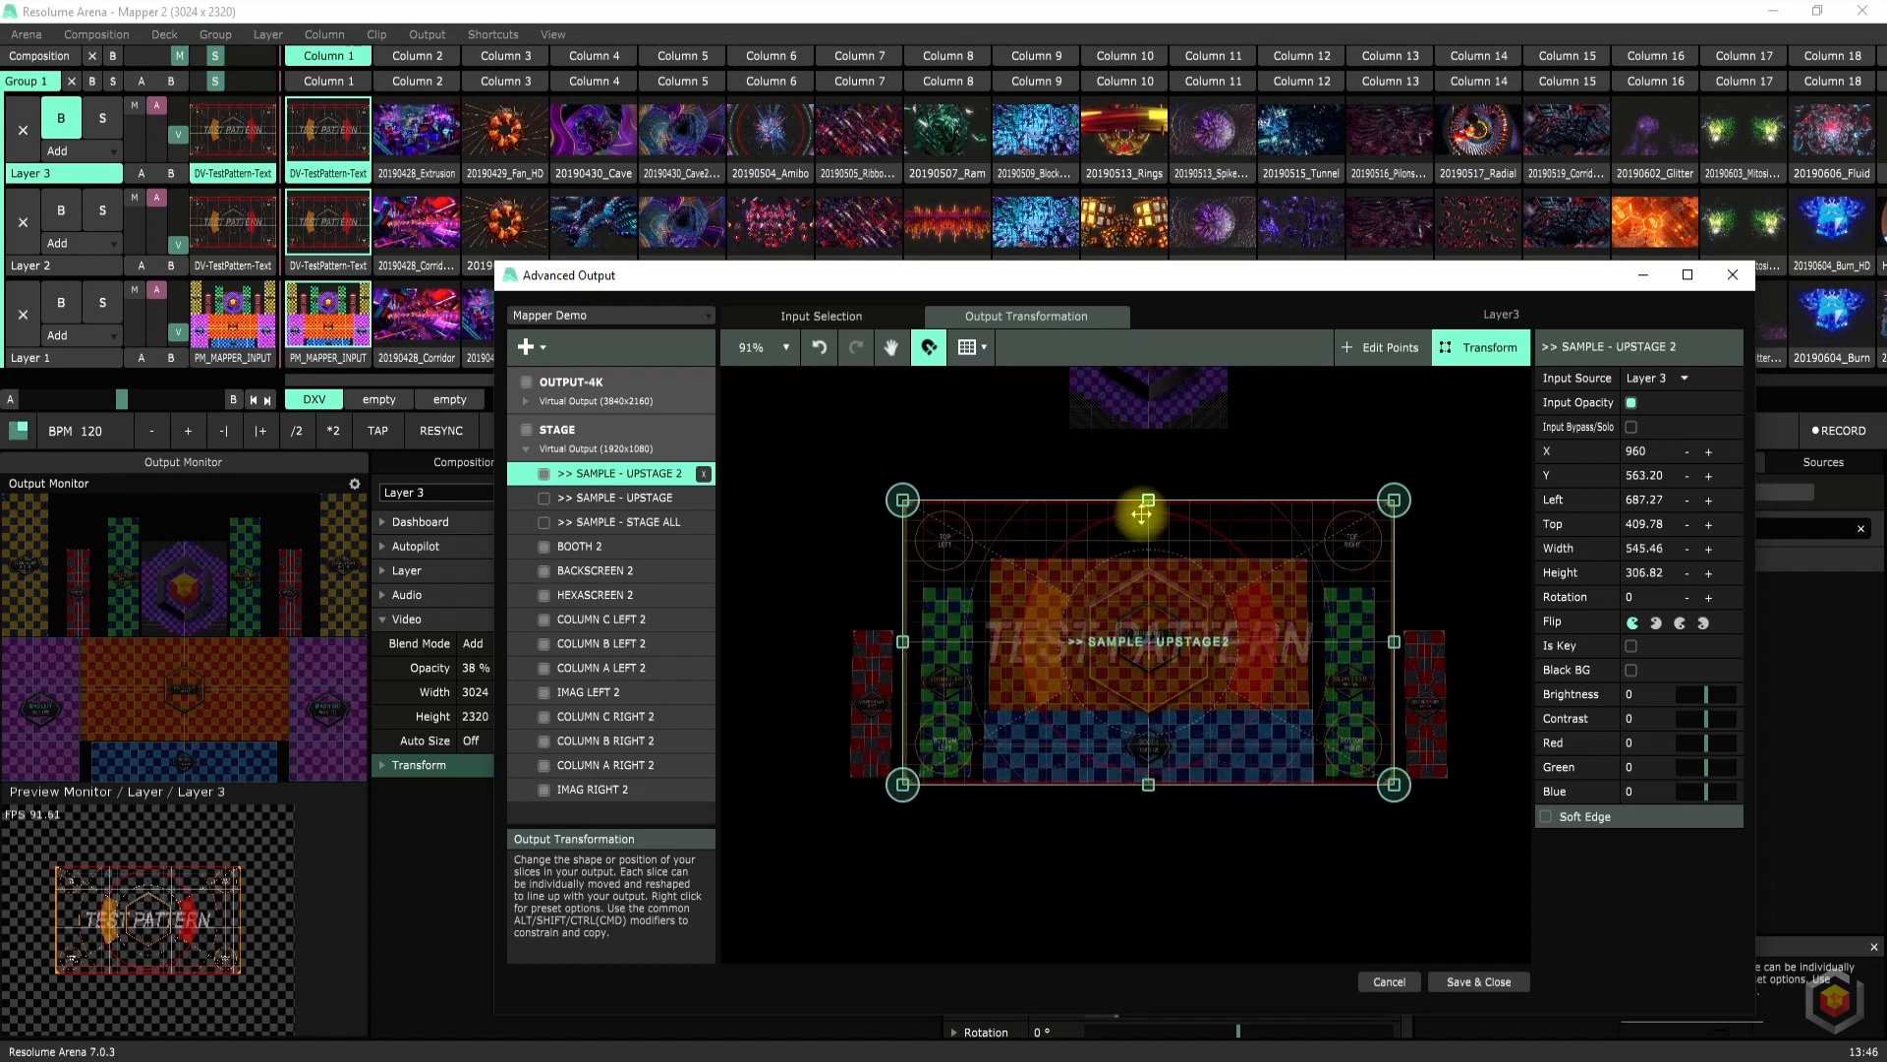
left_click_drag(1146, 499, 1157, 553)
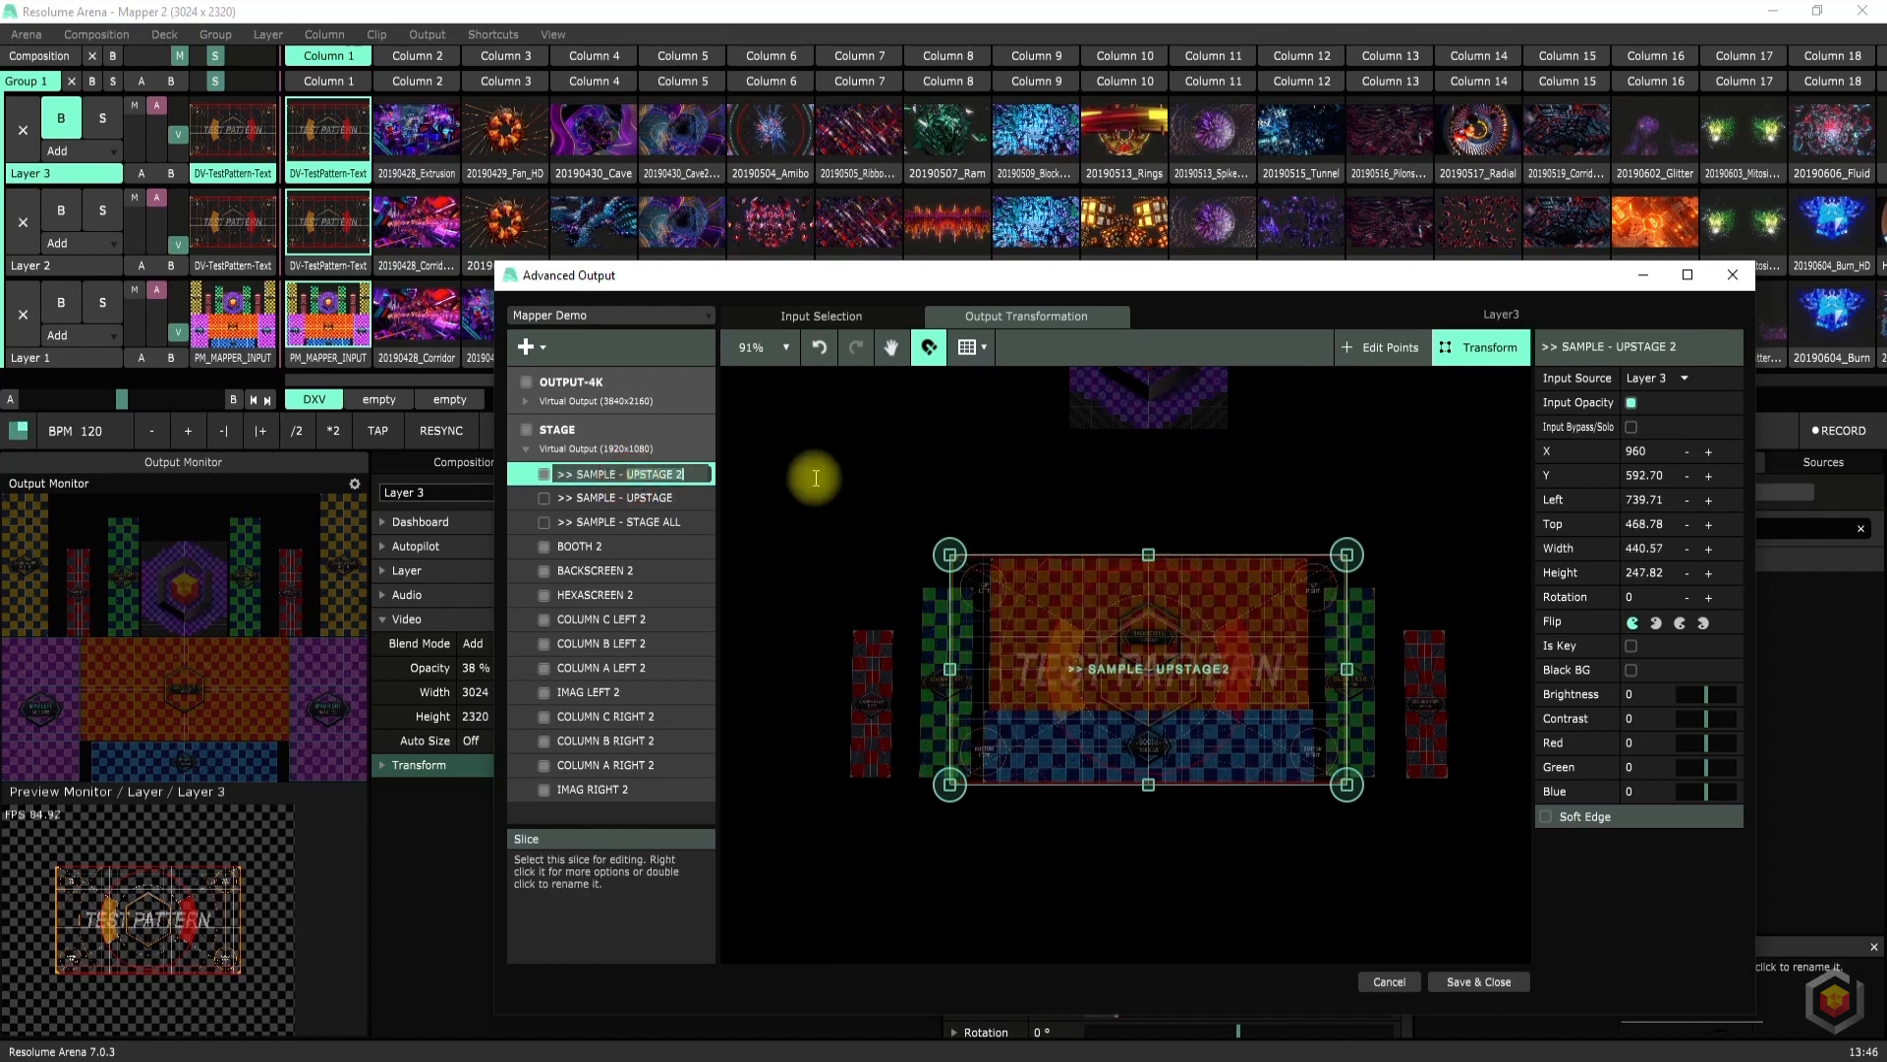
Rename the copied slice over the centre screens as >> SAMPLE - CENTER
key("BackSpace")
key("BackSpace")
key("BackSpace")
key("BackSpace")
key("BackSpace")
key("BackSpace")
key("BackSpace")
key("BackSpace")
key("BackSpace")
type("CENTER")
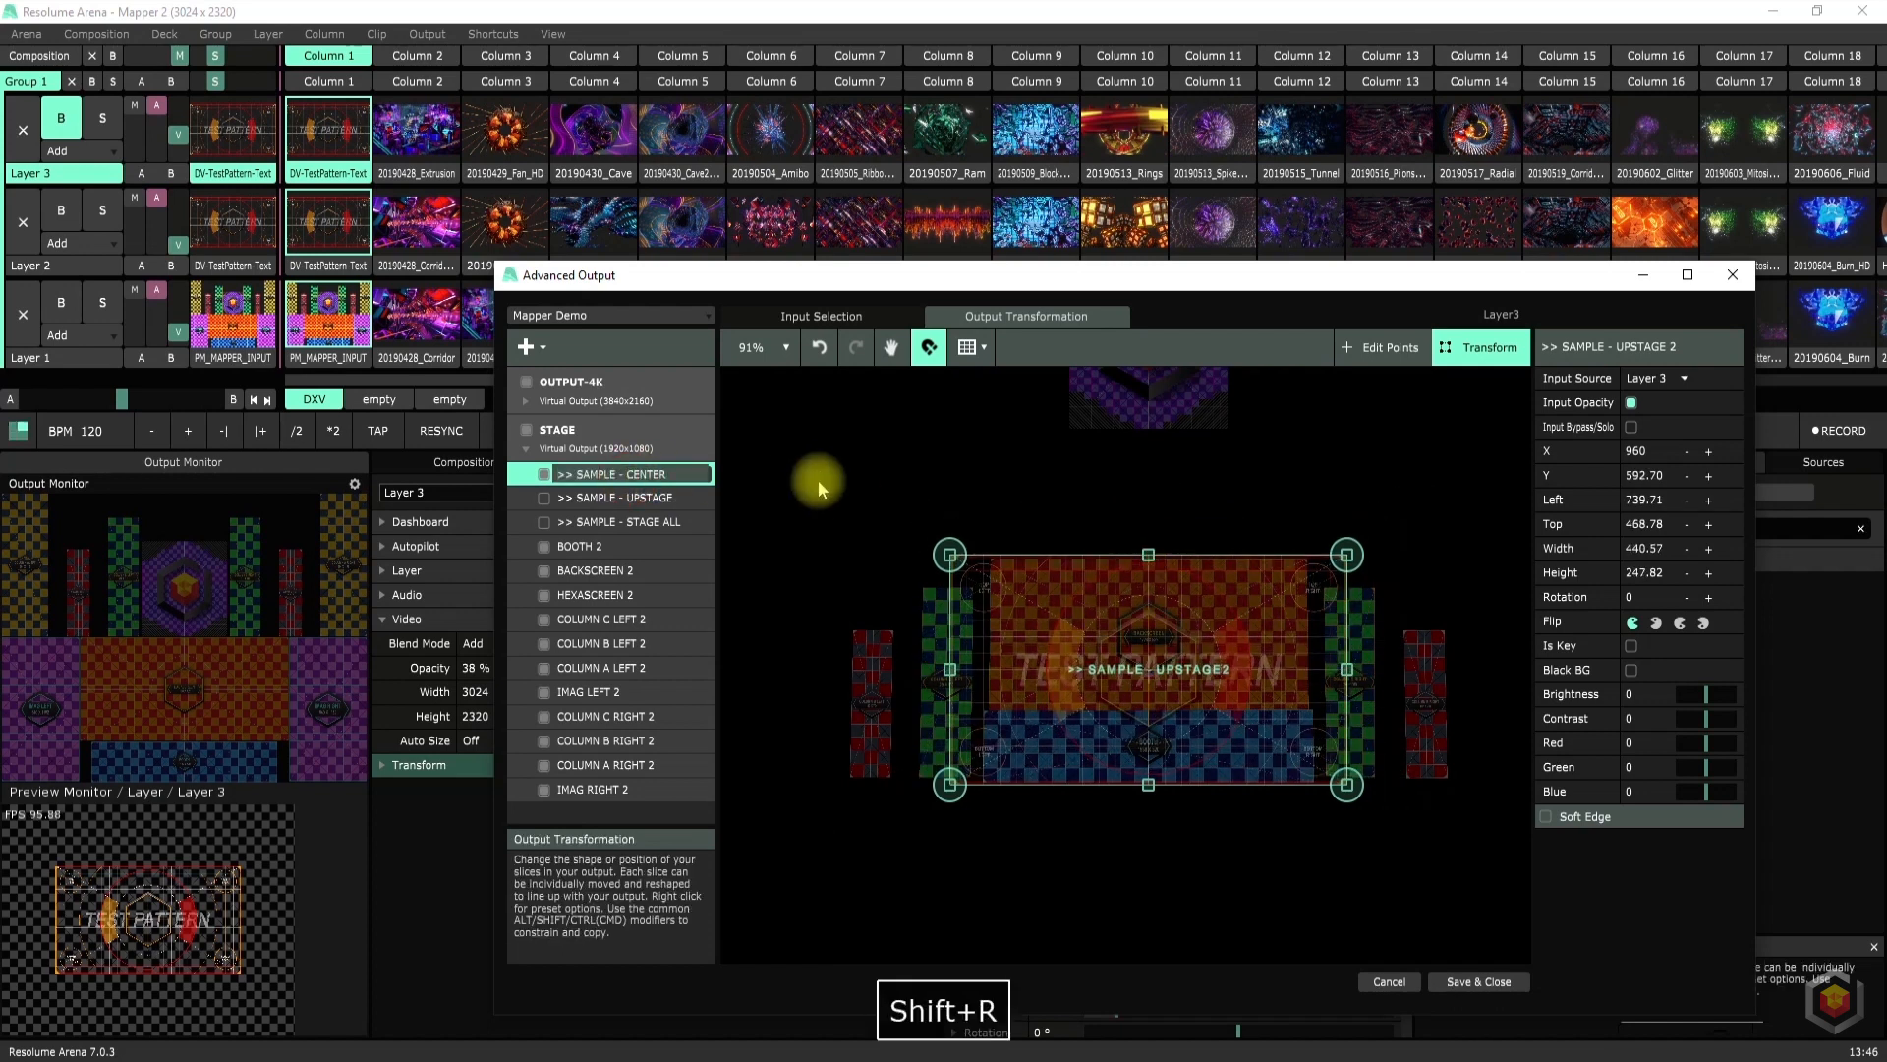
key("Return")
Duplicate the >> SAMPLE - CENTER slice, placing the copy over the stage's left side screens at about 586 by 330
key("ctrl+d")
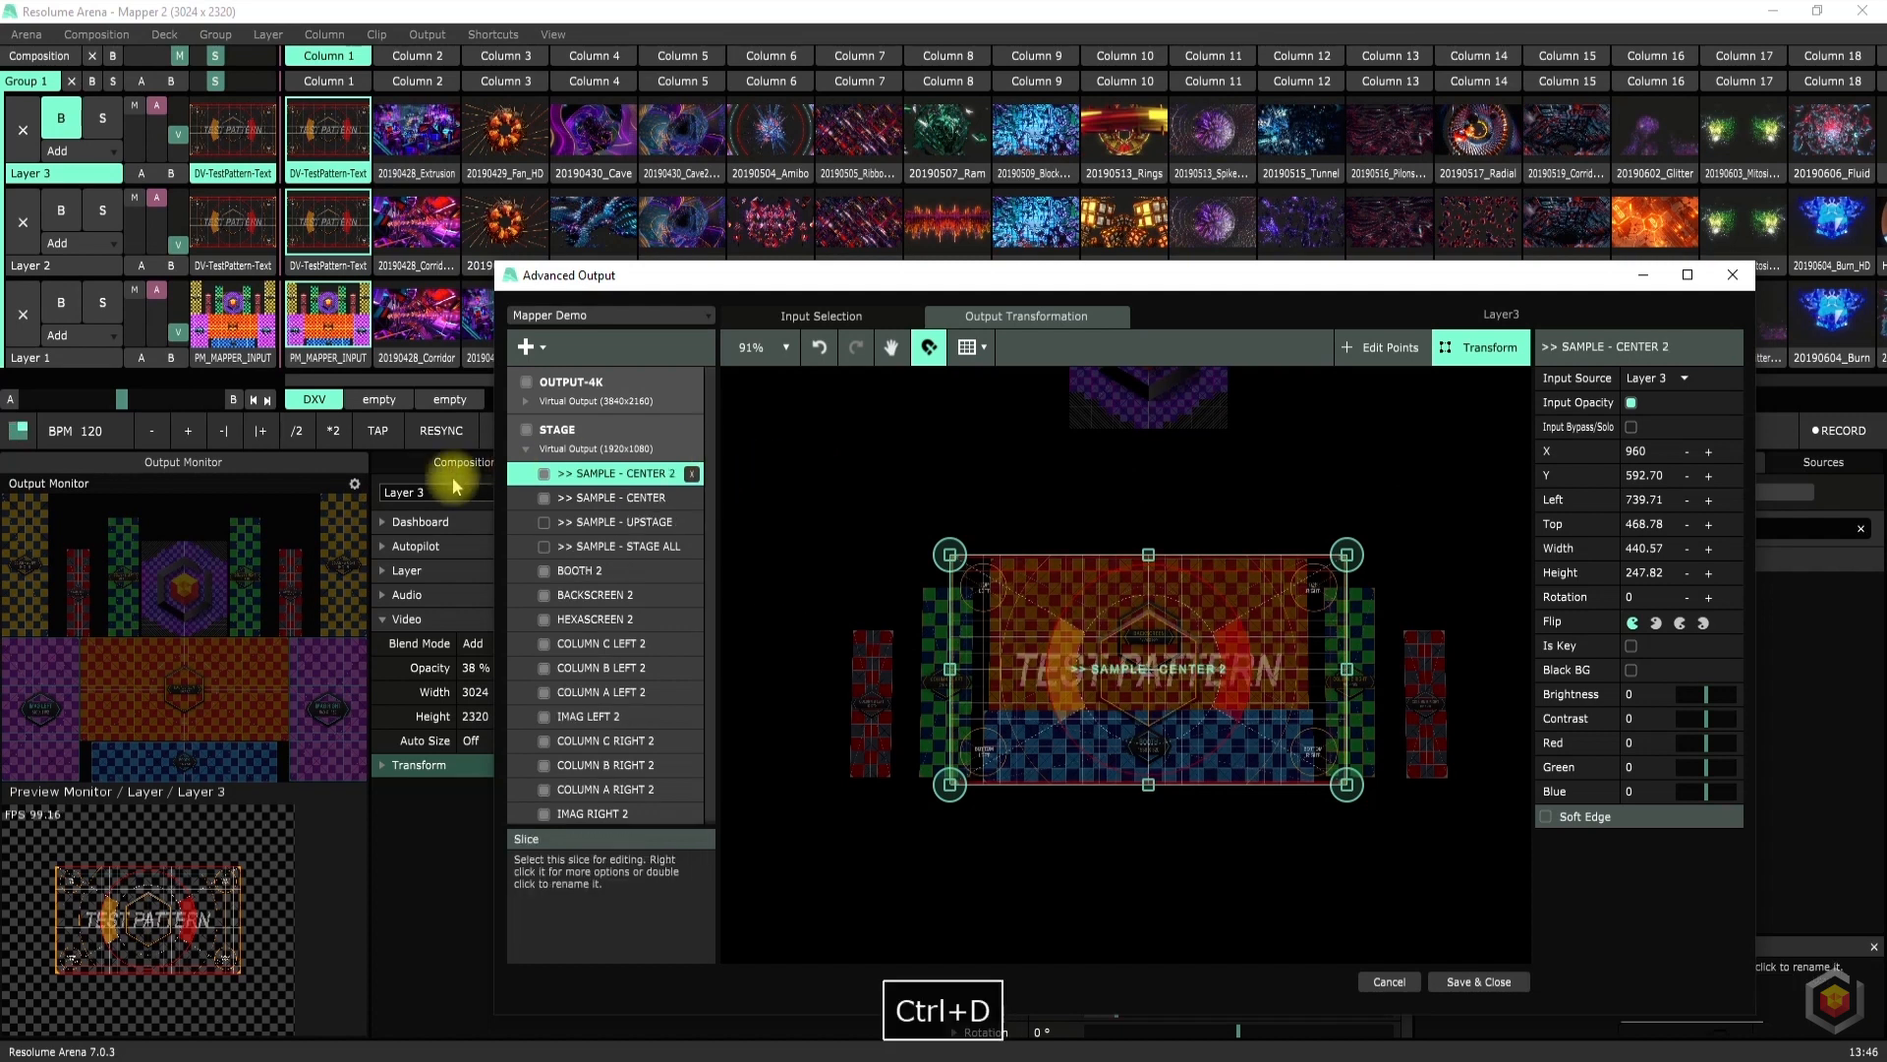
key("space")
left_click_drag(1002, 669, 993, 717)
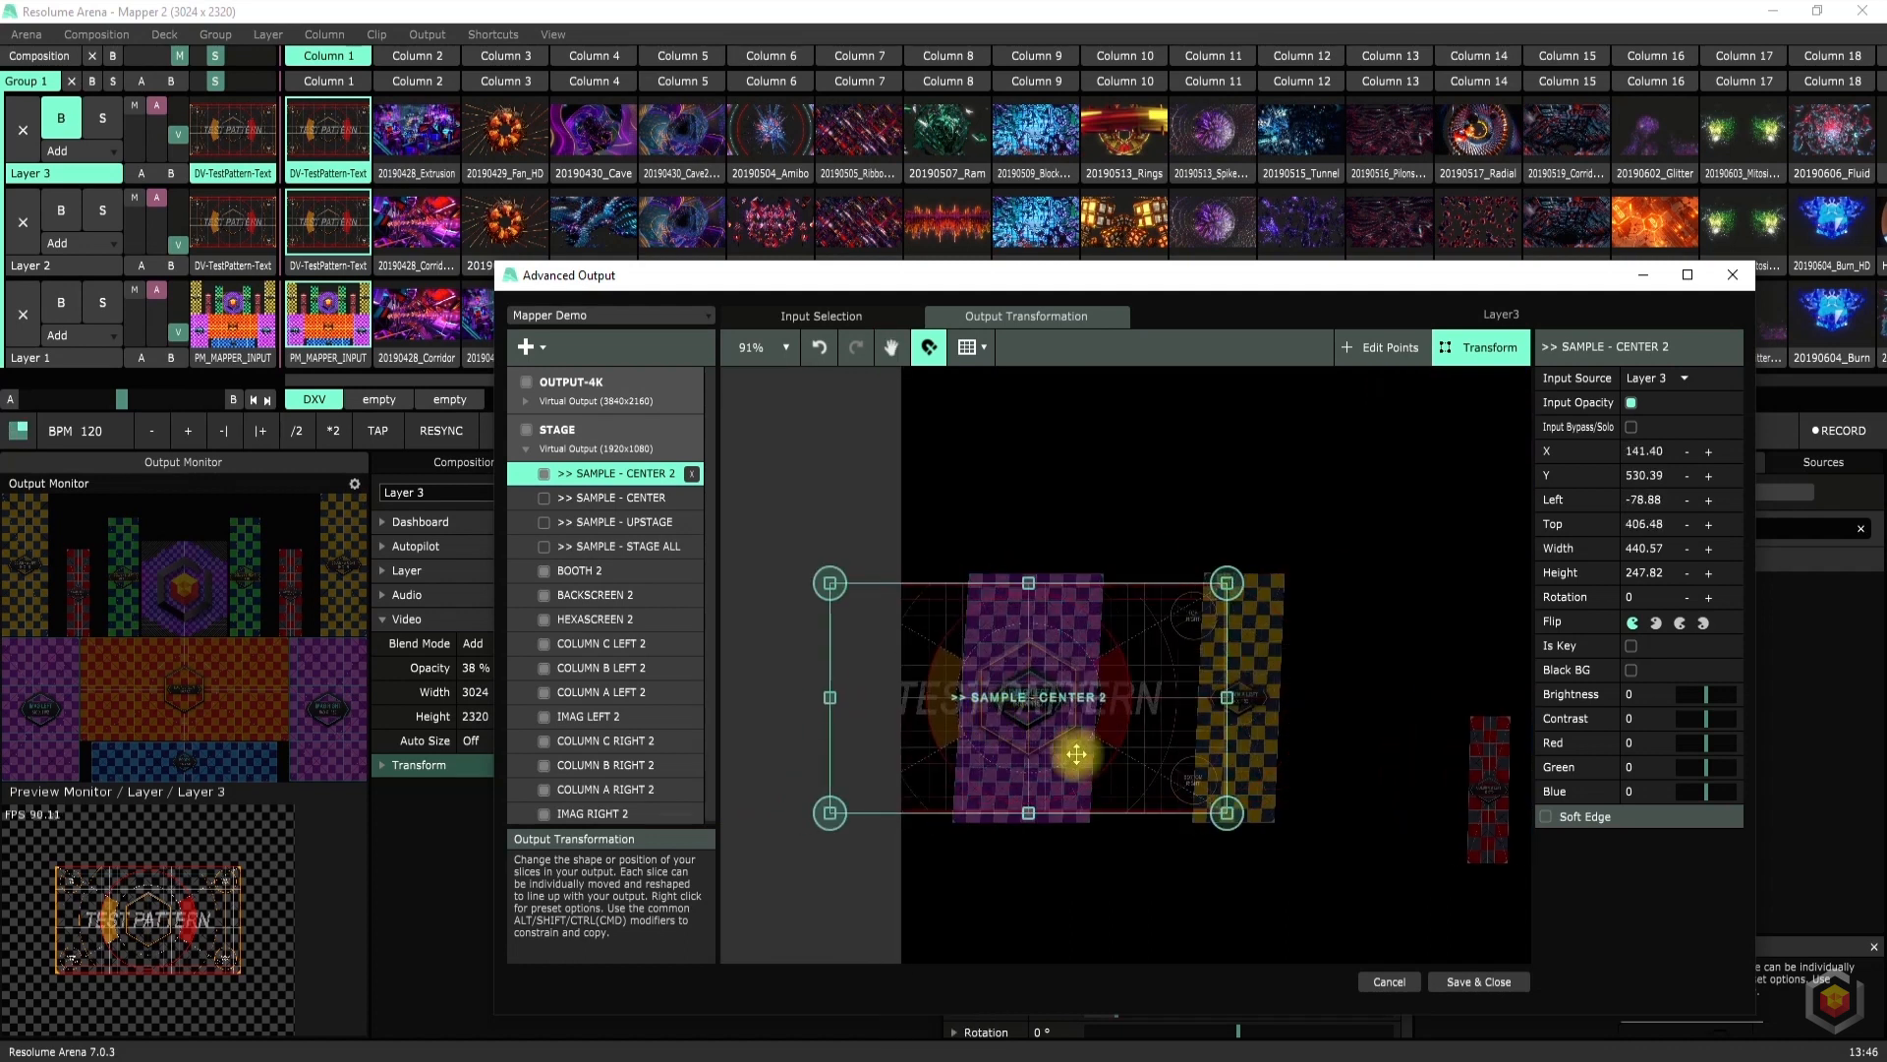
left_click_drag(1028, 812, 1028, 850)
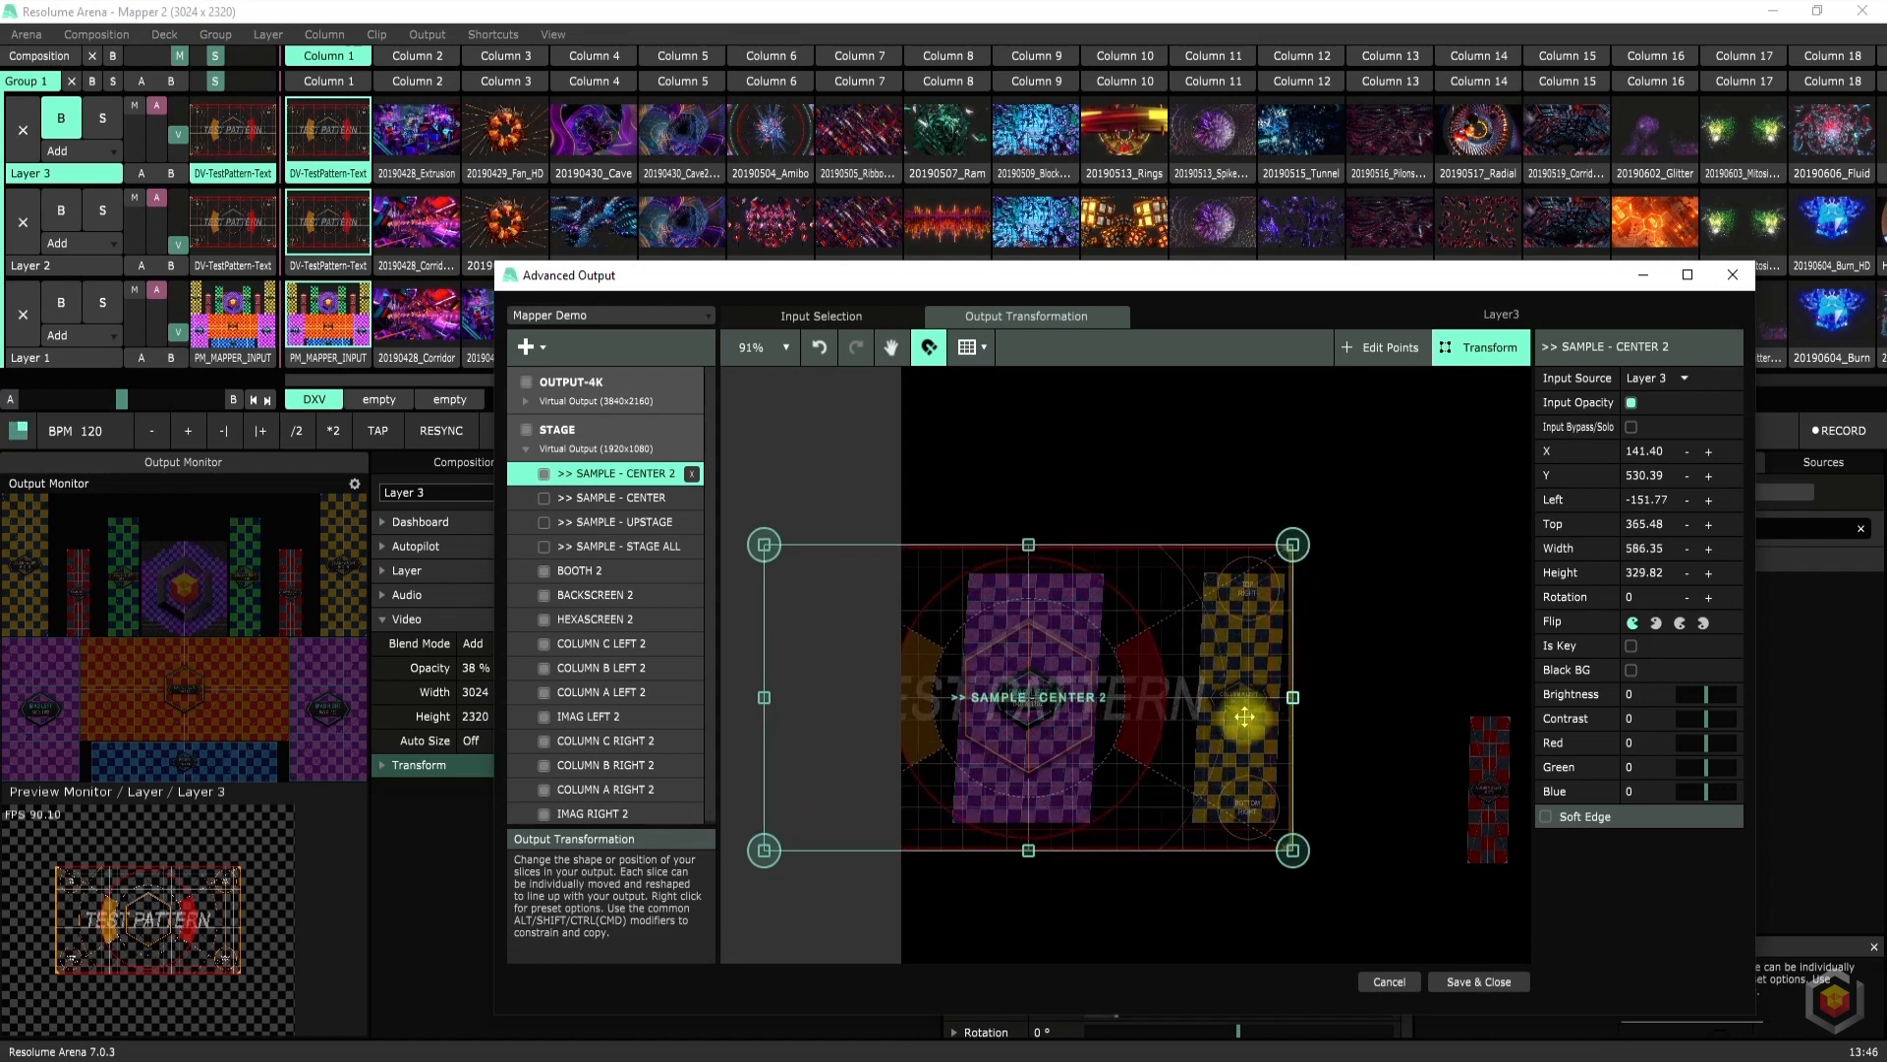
scroll(1253, 727, "up", 3)
scroll(1233, 693, "up", 2)
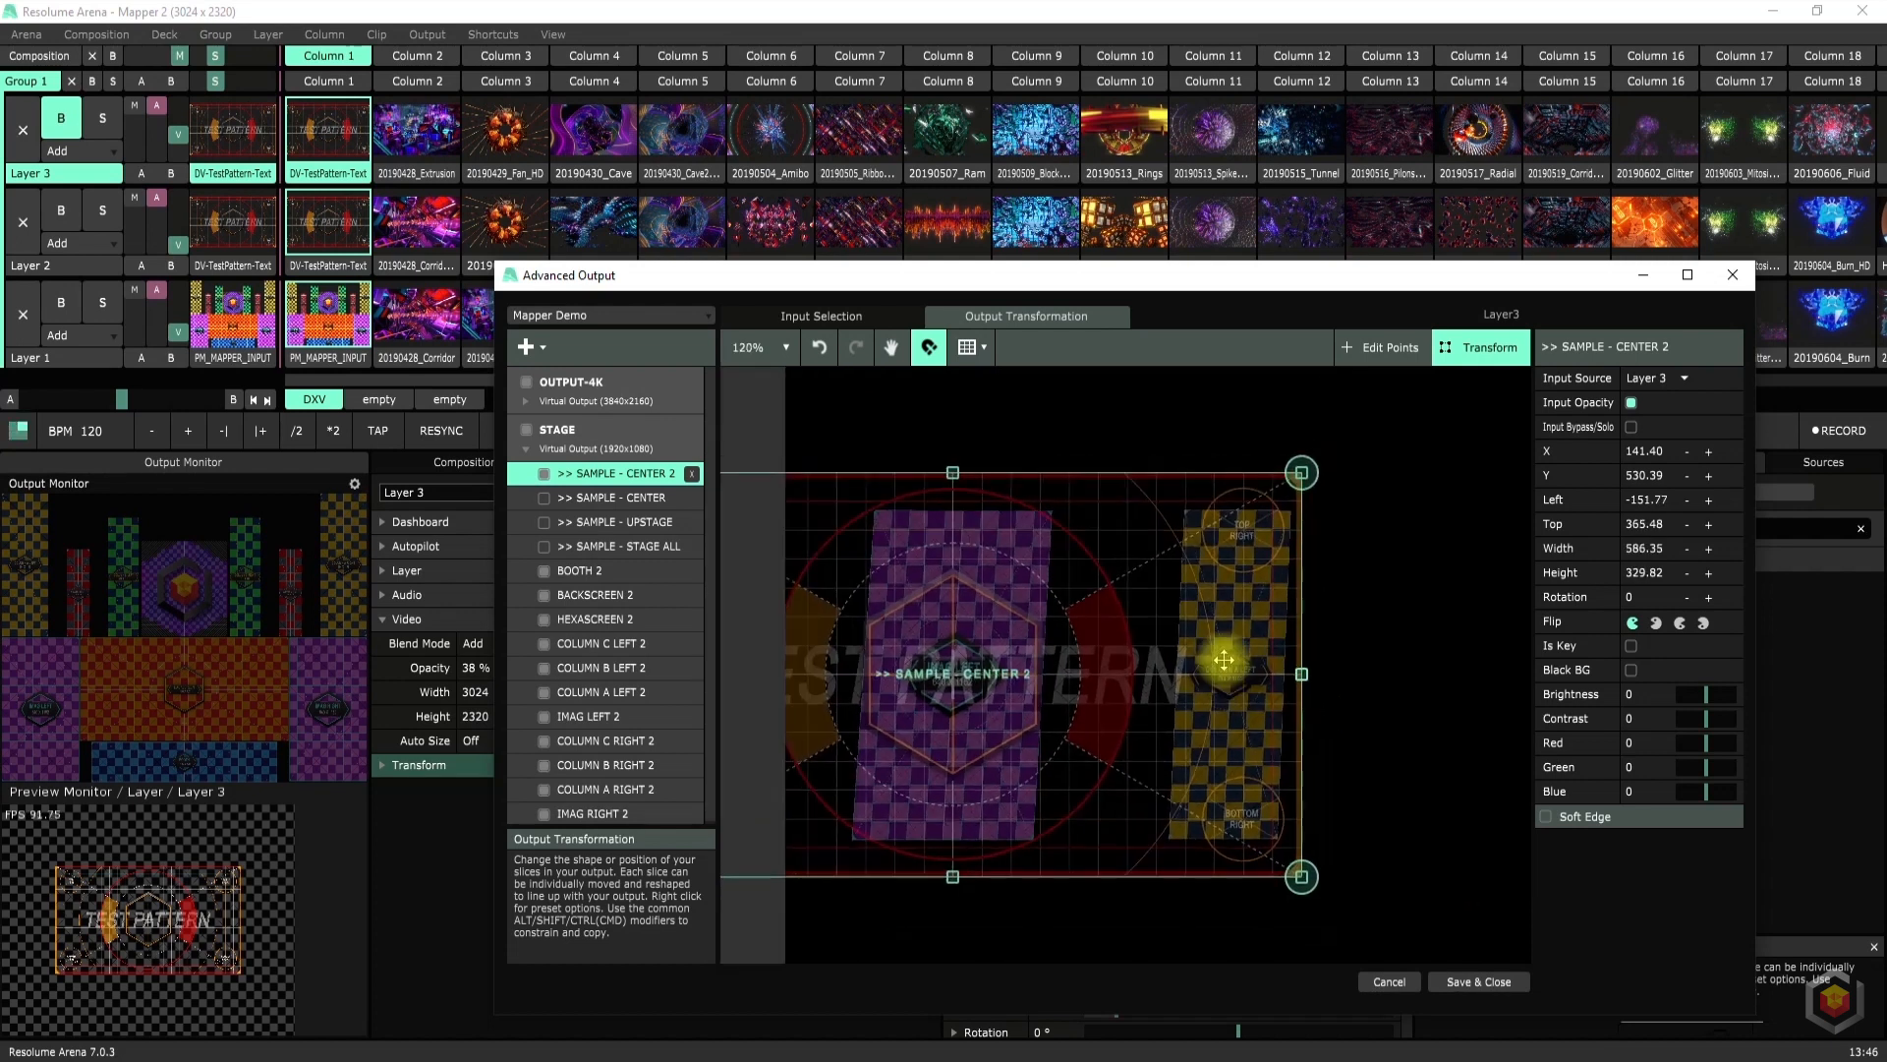
scroll(914, 590, "down", 3)
scroll(806, 537, "down", 3)
Rename the copied slice over the side screens as >> SAMPLE - SIDE
double_click(644, 482)
key("BackSpace")
key("BackSpace")
key("BackSpace")
key("BackSpace")
key("BackSpace")
key("BackSpace")
key("BackSpace")
key("BackSpace")
type("SIDE")
key("Return")
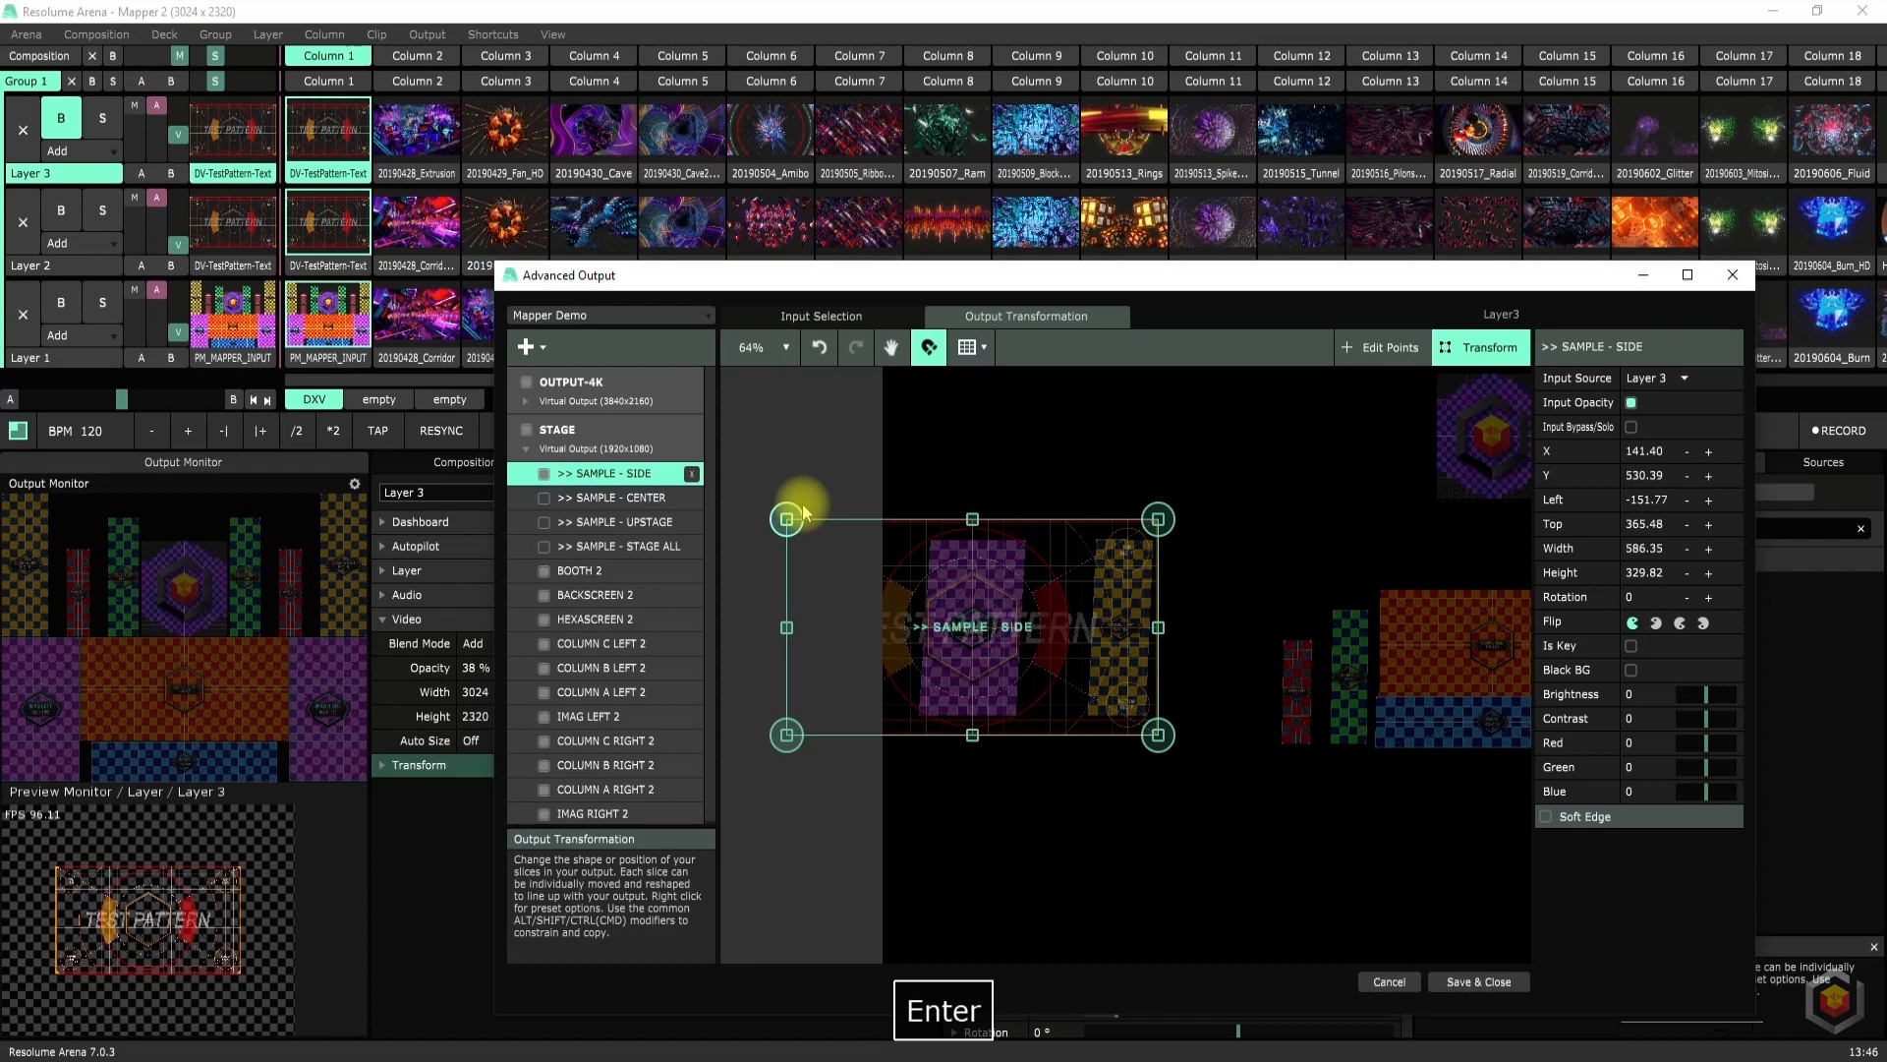
Disable the >> SAMPLE - SIDE slice and select all four SAMPLE slices
left_click(544, 473)
left_click(603, 546, "shift")
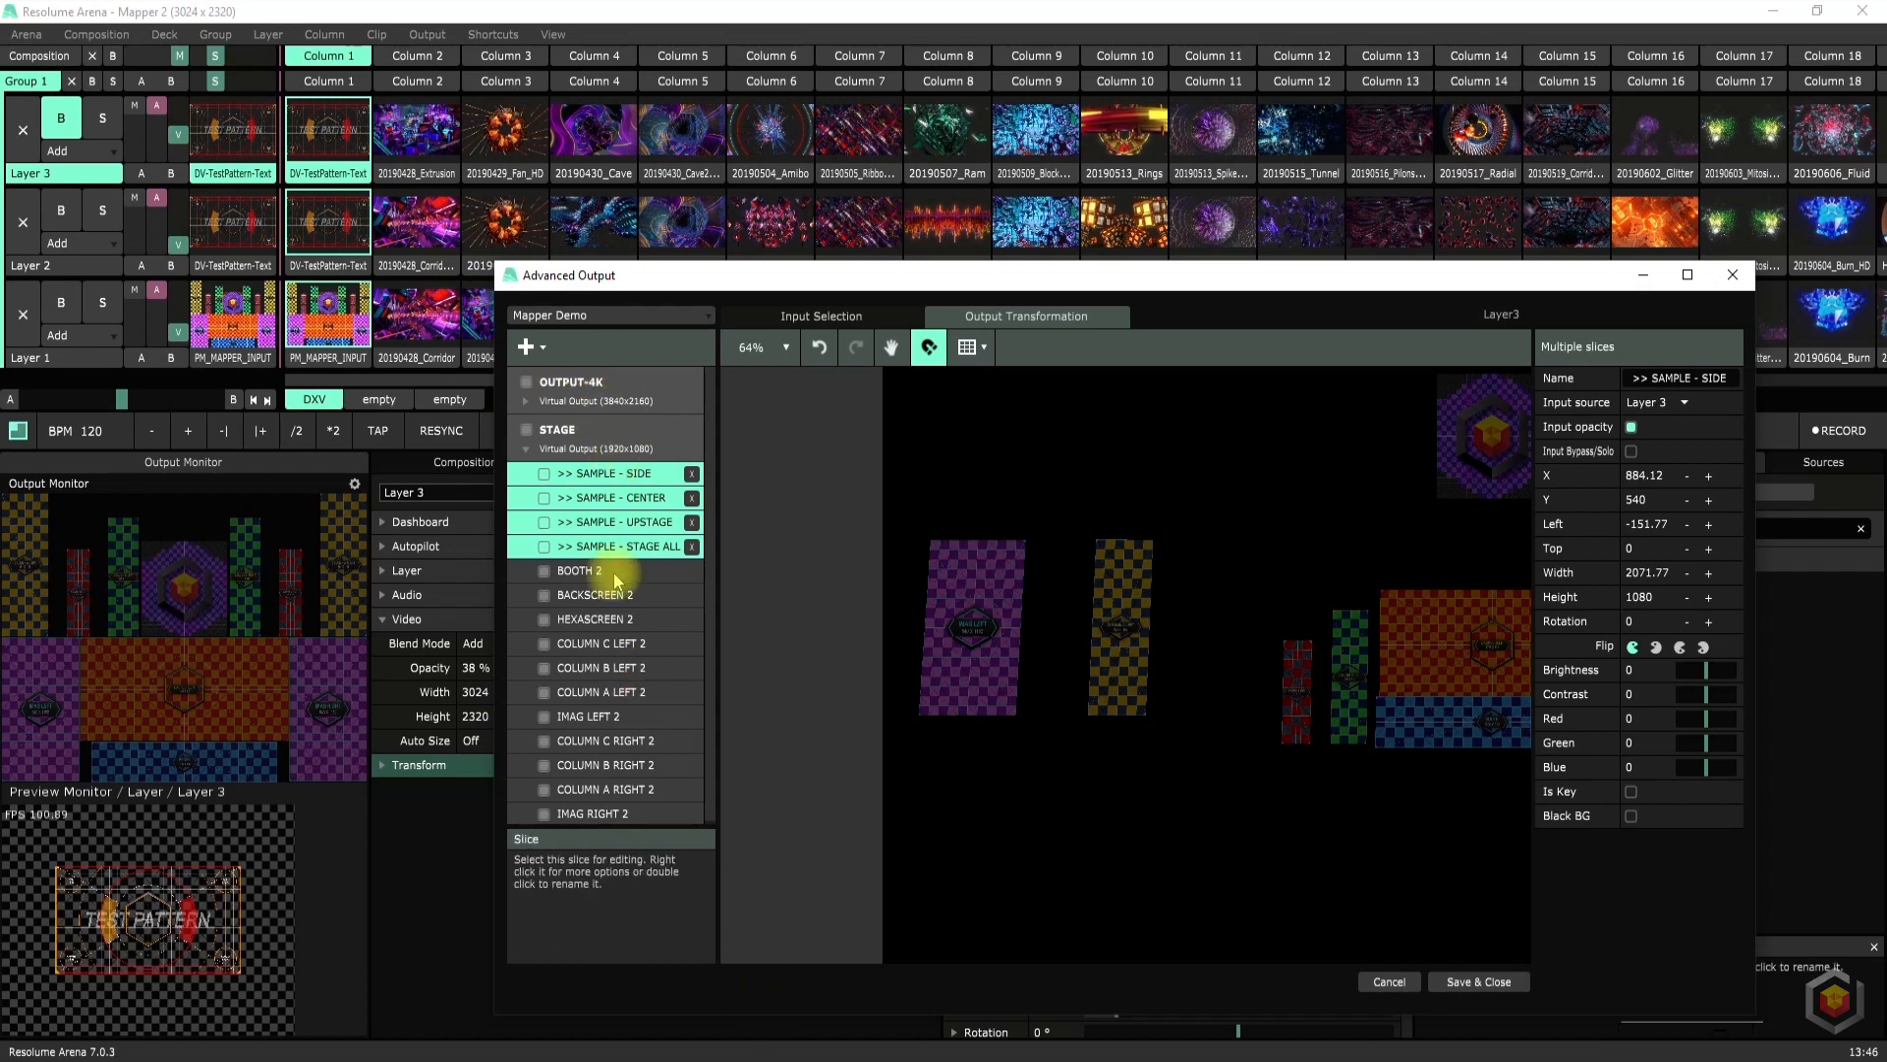
key("Tab")
Check the SAMPLE slices one by one, and save and close the Advanced Output setup
left_click(594, 500)
left_click(604, 475)
left_click(606, 499)
left_click(608, 523)
left_click(603, 545)
left_click(603, 572)
left_click(603, 475)
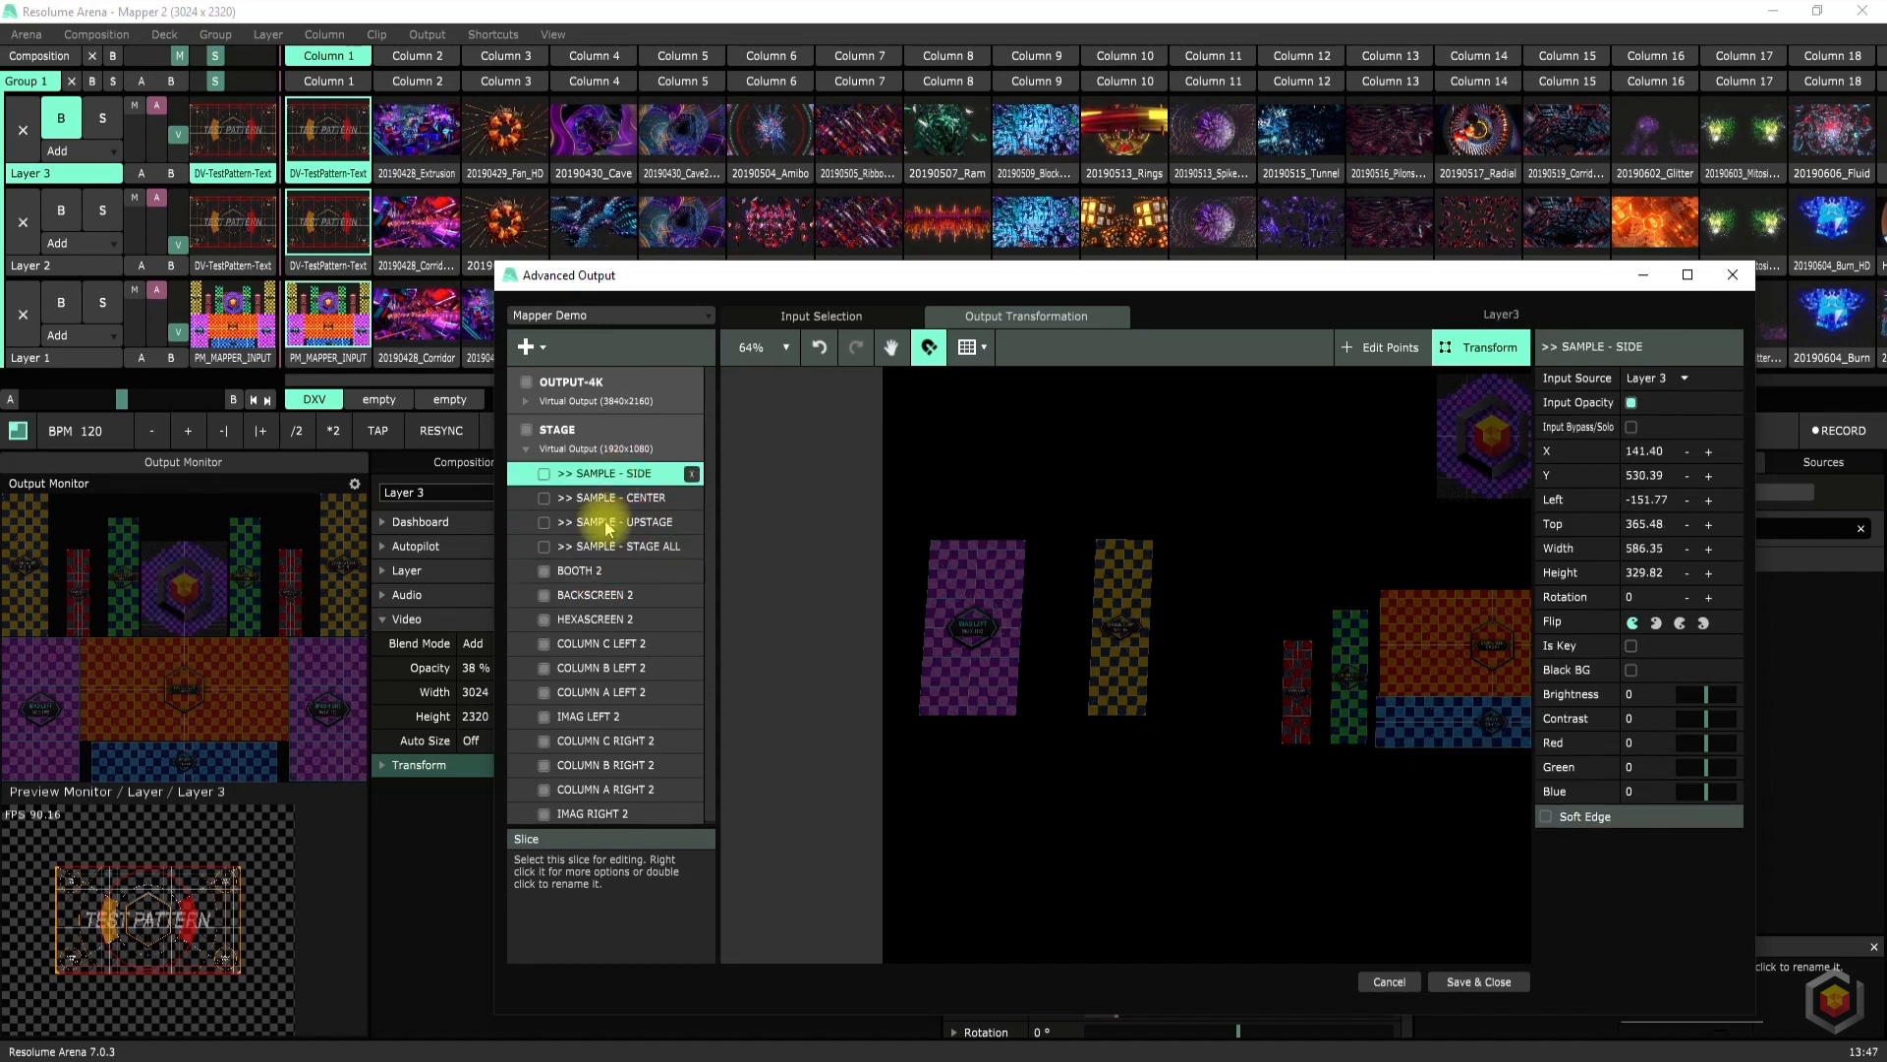
left_click(604, 546)
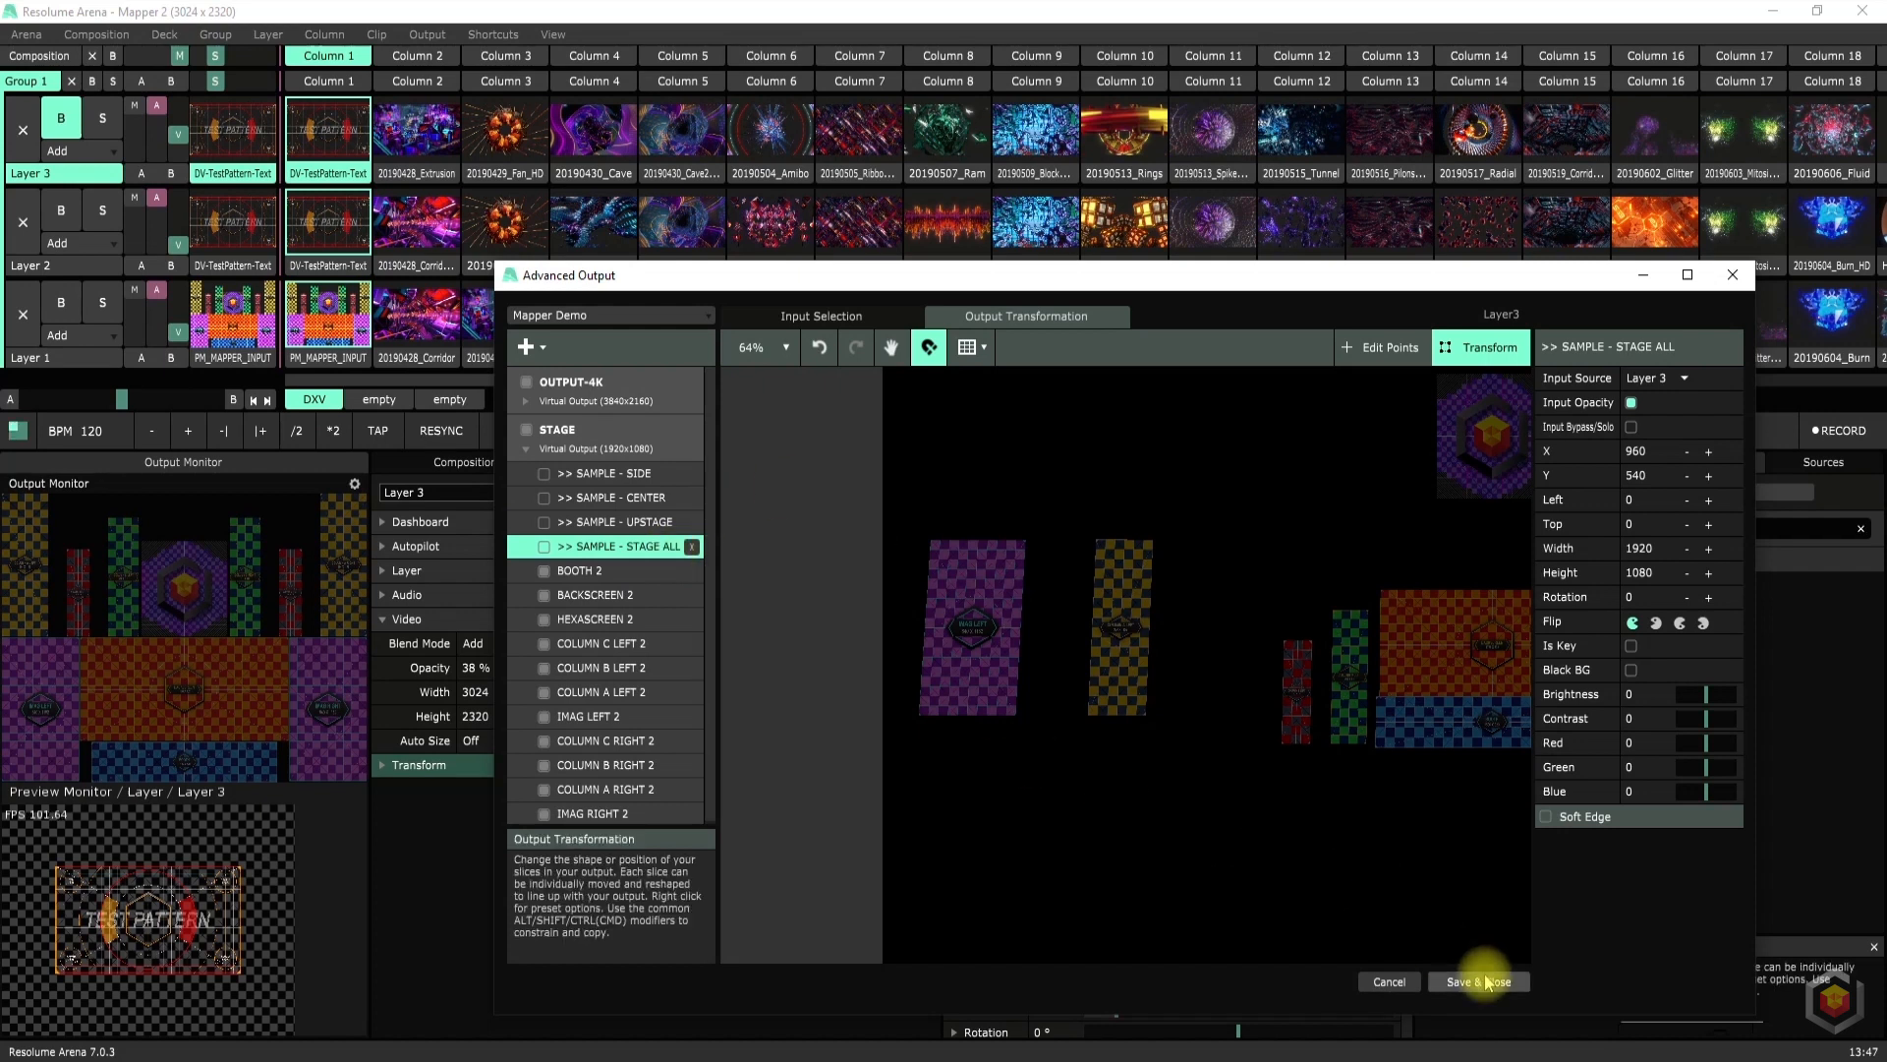
left_click(602, 473)
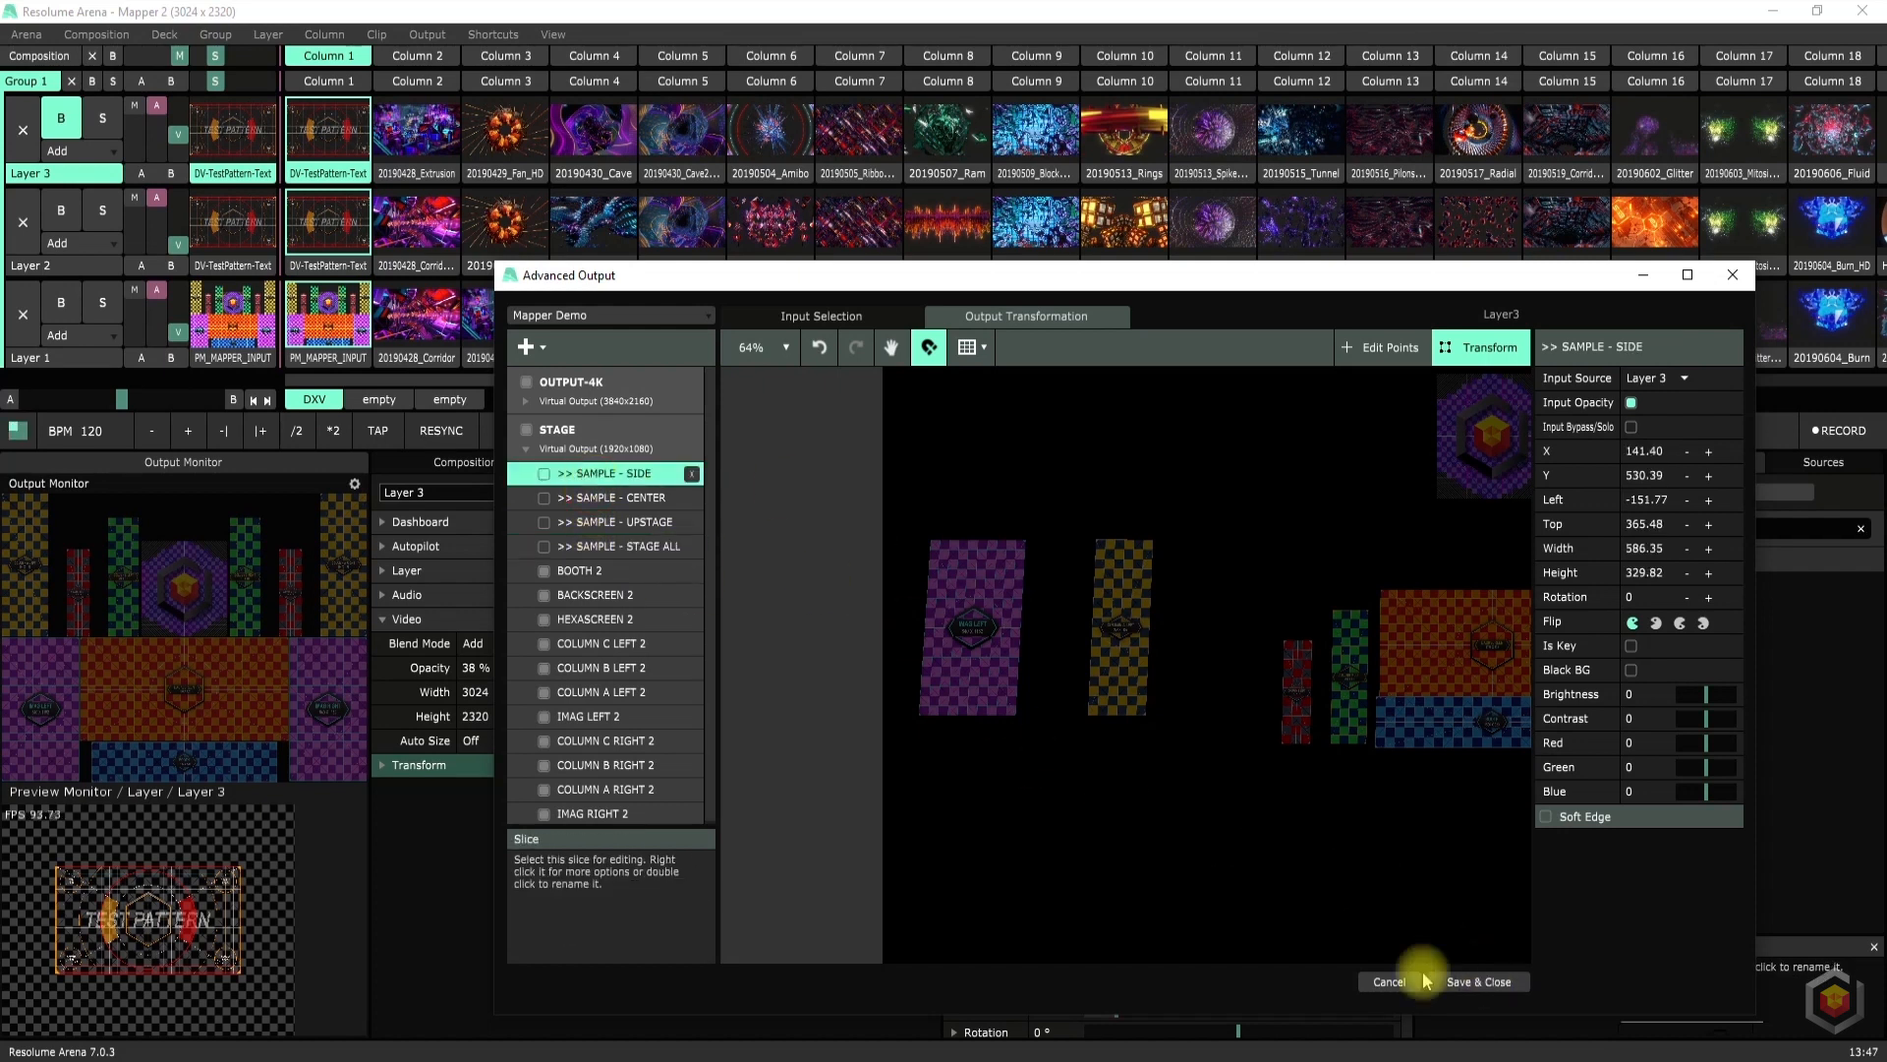
left_click(1470, 981)
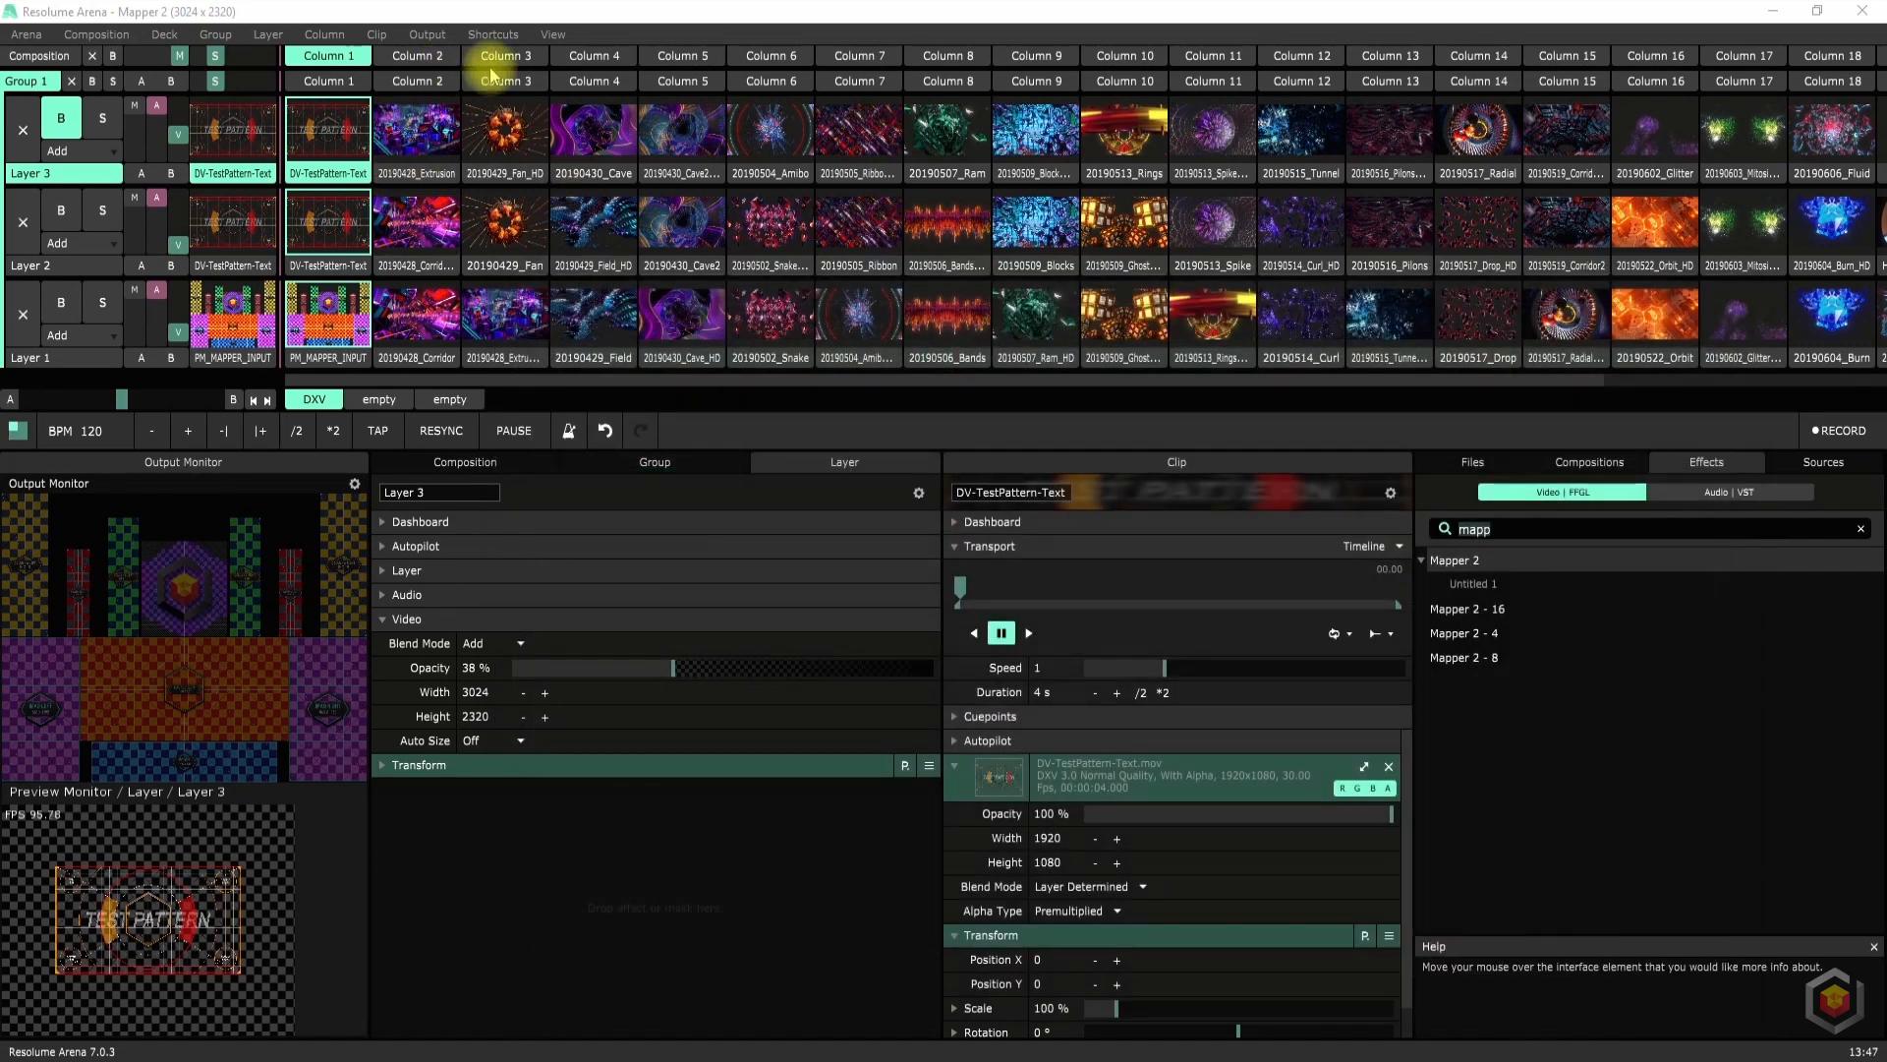
Reopen the Advanced Output, shift its window off the layer settings and select the STAGE screen
left_click(426, 35)
left_click(463, 198)
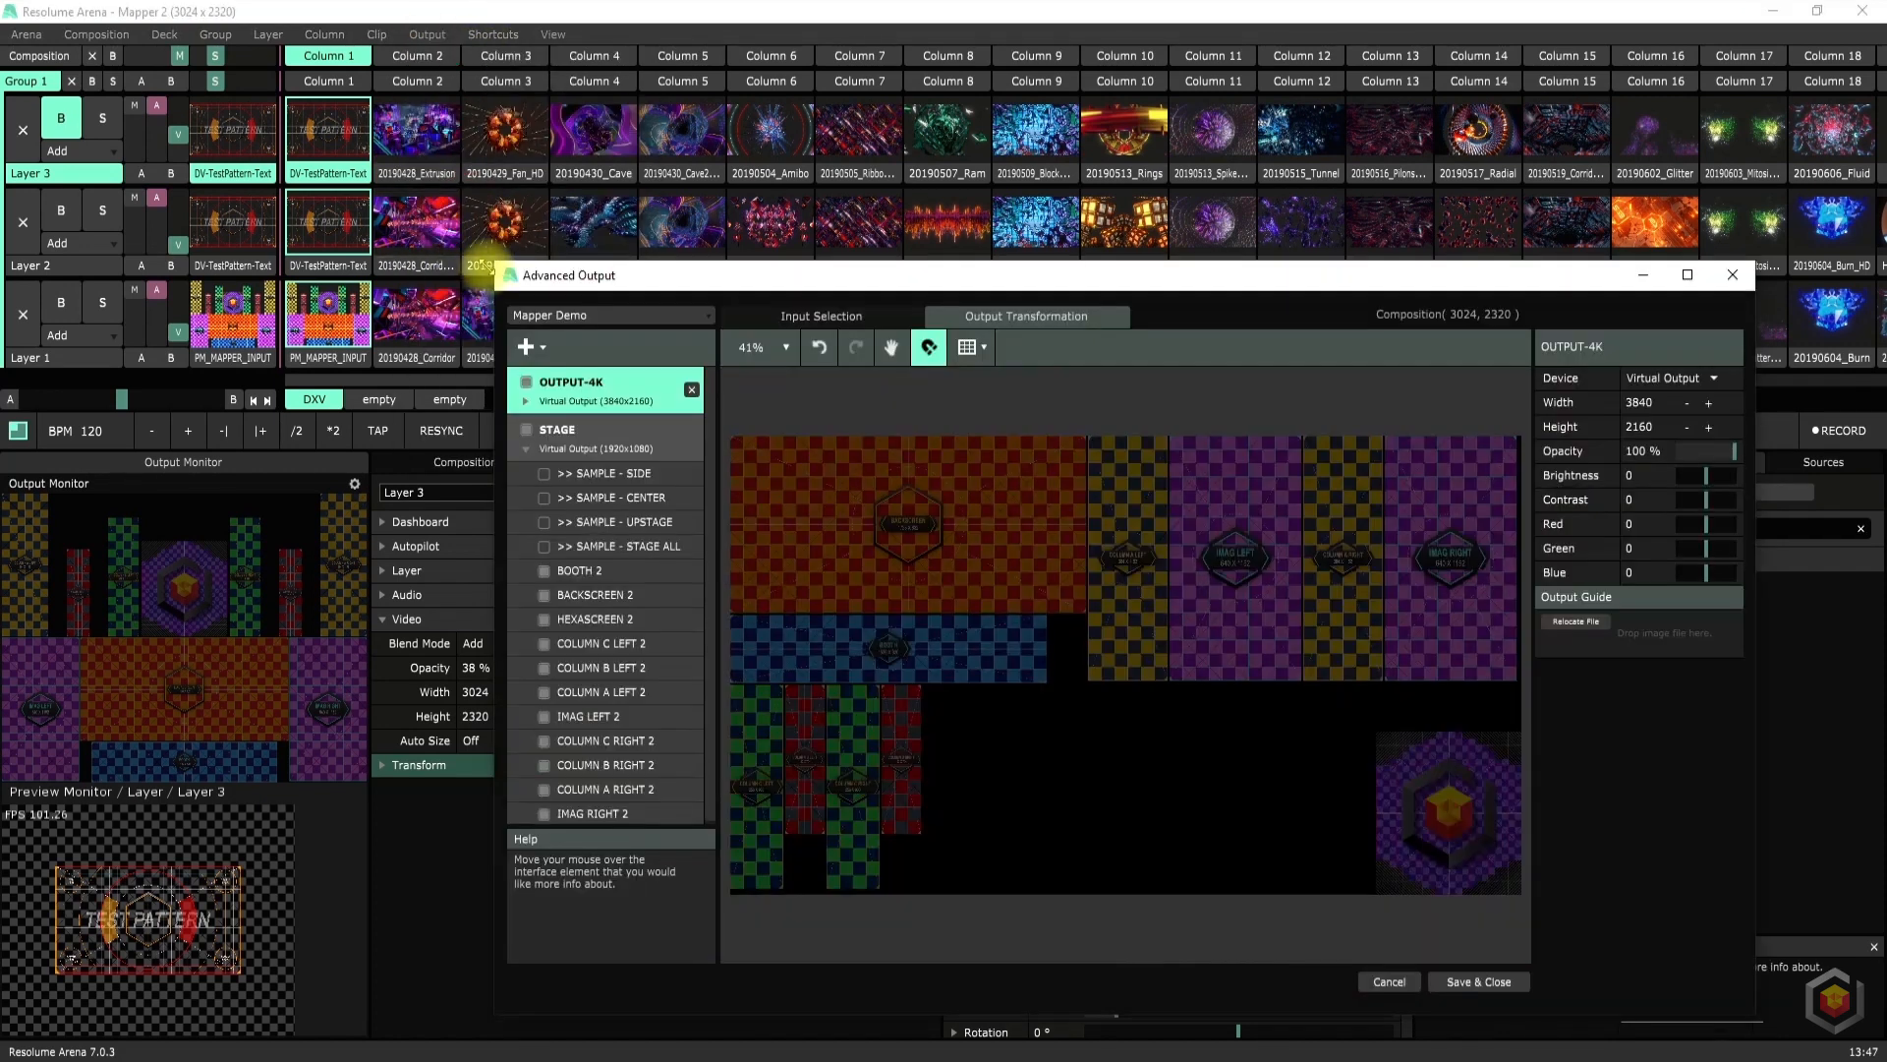
left_click_drag(488, 265, 652, 417)
left_click(757, 584)
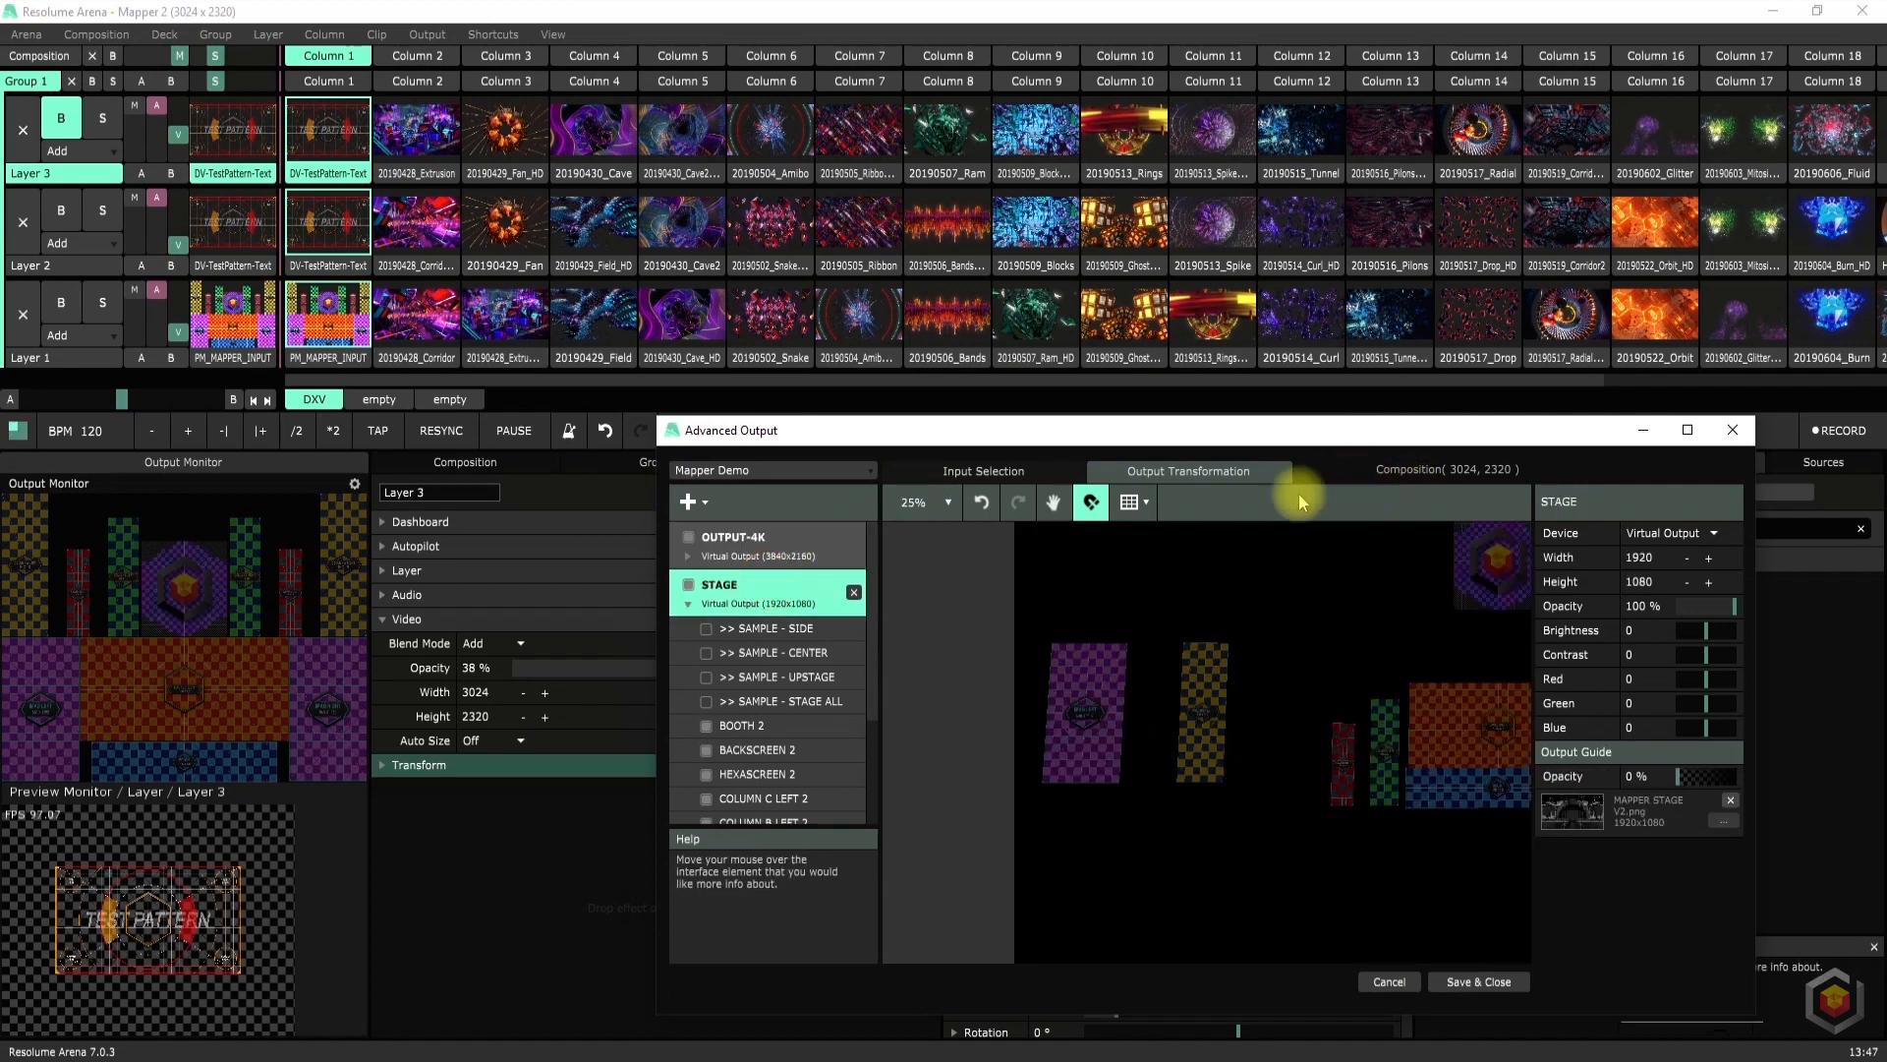
Set the STAGE output guide's opacity to 100 % and move the window aside to uncover Layer 3's settings
left_click_drag(1657, 784, 1735, 777)
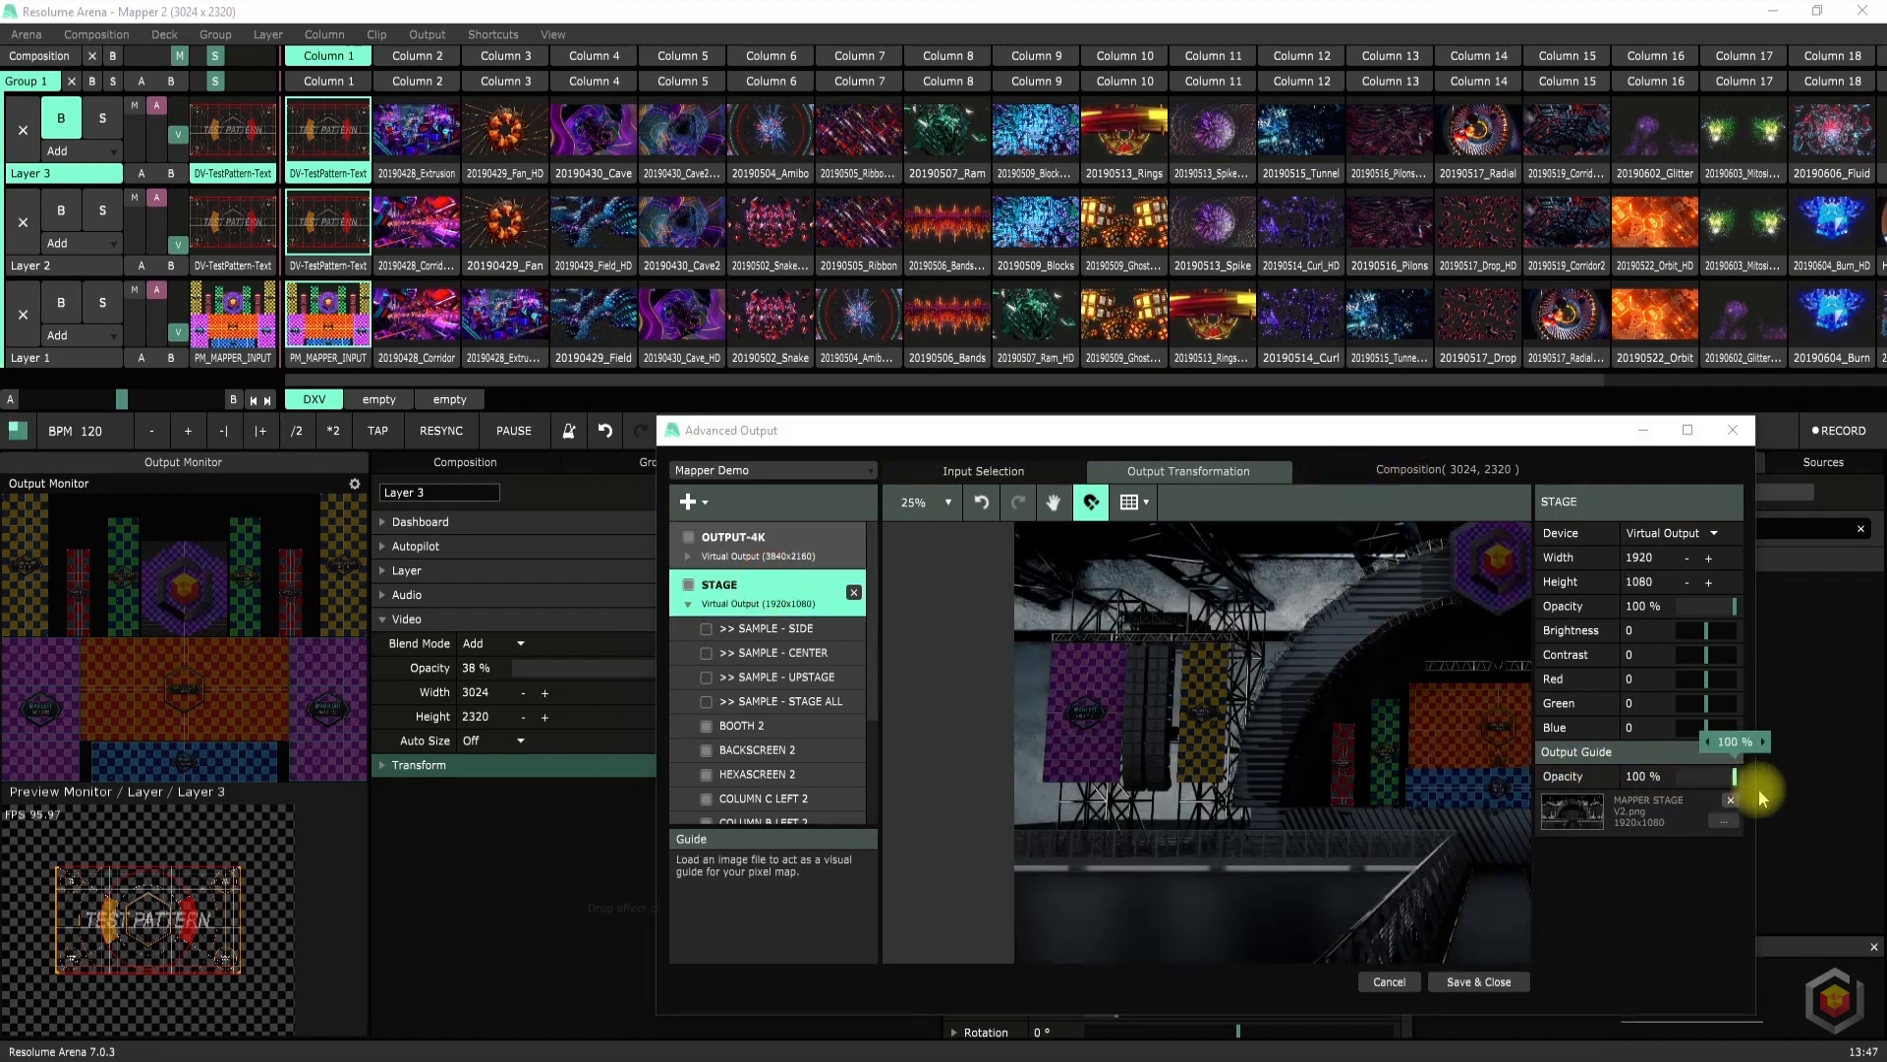
left_click_drag(803, 433, 1110, 471)
scroll(1479, 766, "down", 4)
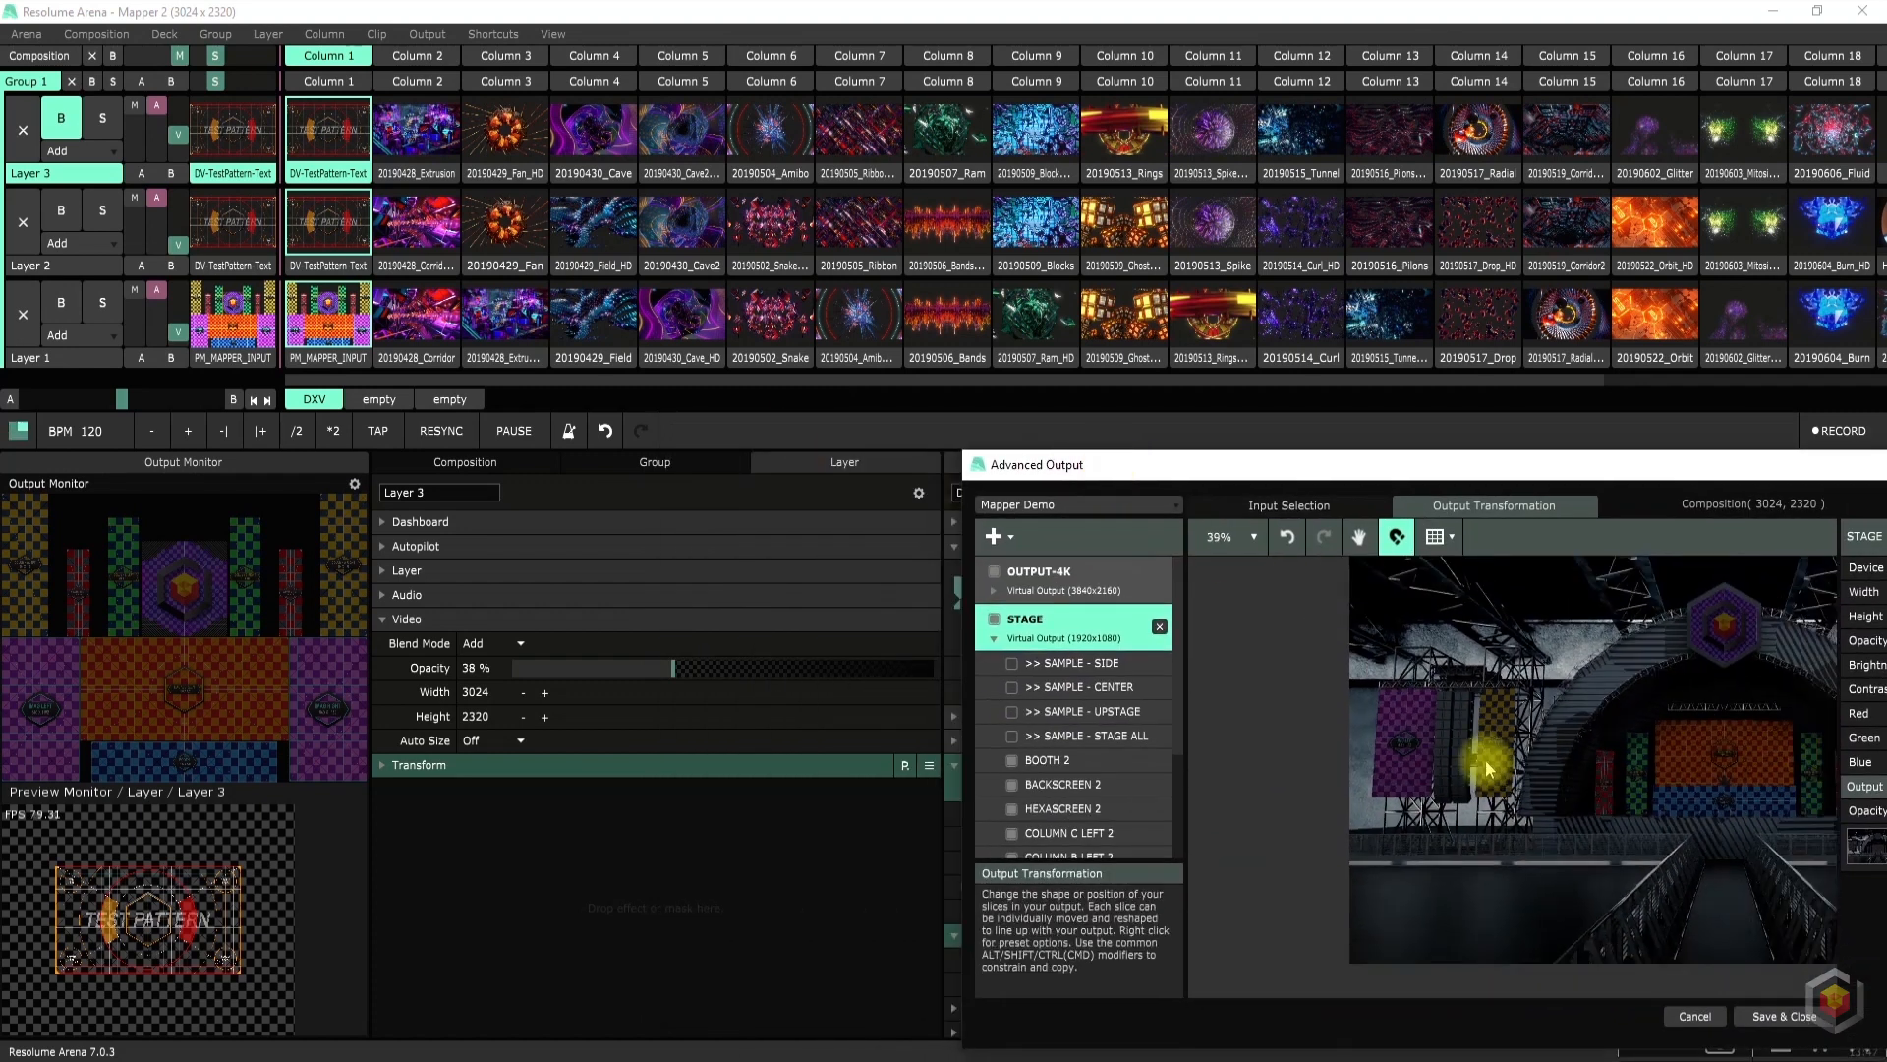
Fade Layer 3's opacity down to 0 %, and select Layer 2 and raise its opacity
key("space")
left_click_drag(1456, 724, 1331, 766)
left_click_drag(175, 134, 152, 275)
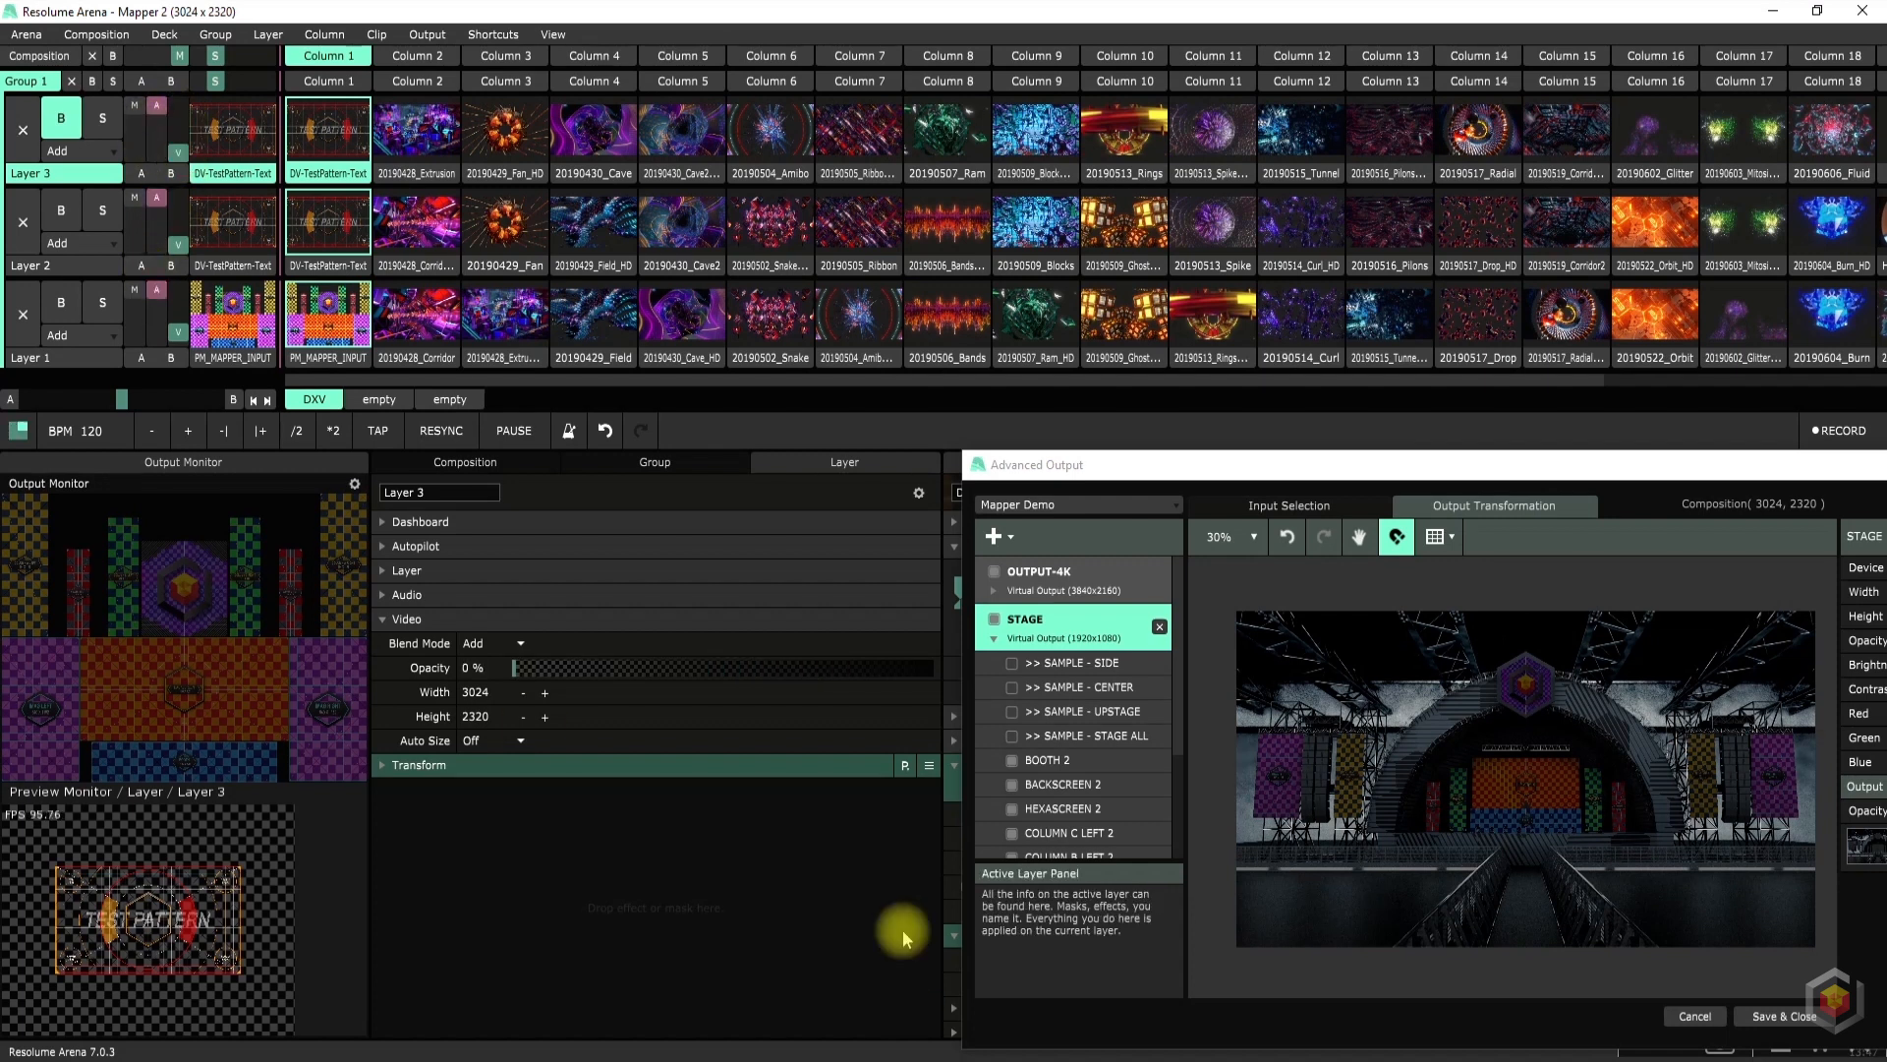
left_click(98, 272)
mouse_move(169, 245)
left_mouse_down()
mouse_move(213, 201)
mouse_move(168, 198)
mouse_move(186, 218)
left_mouse_up()
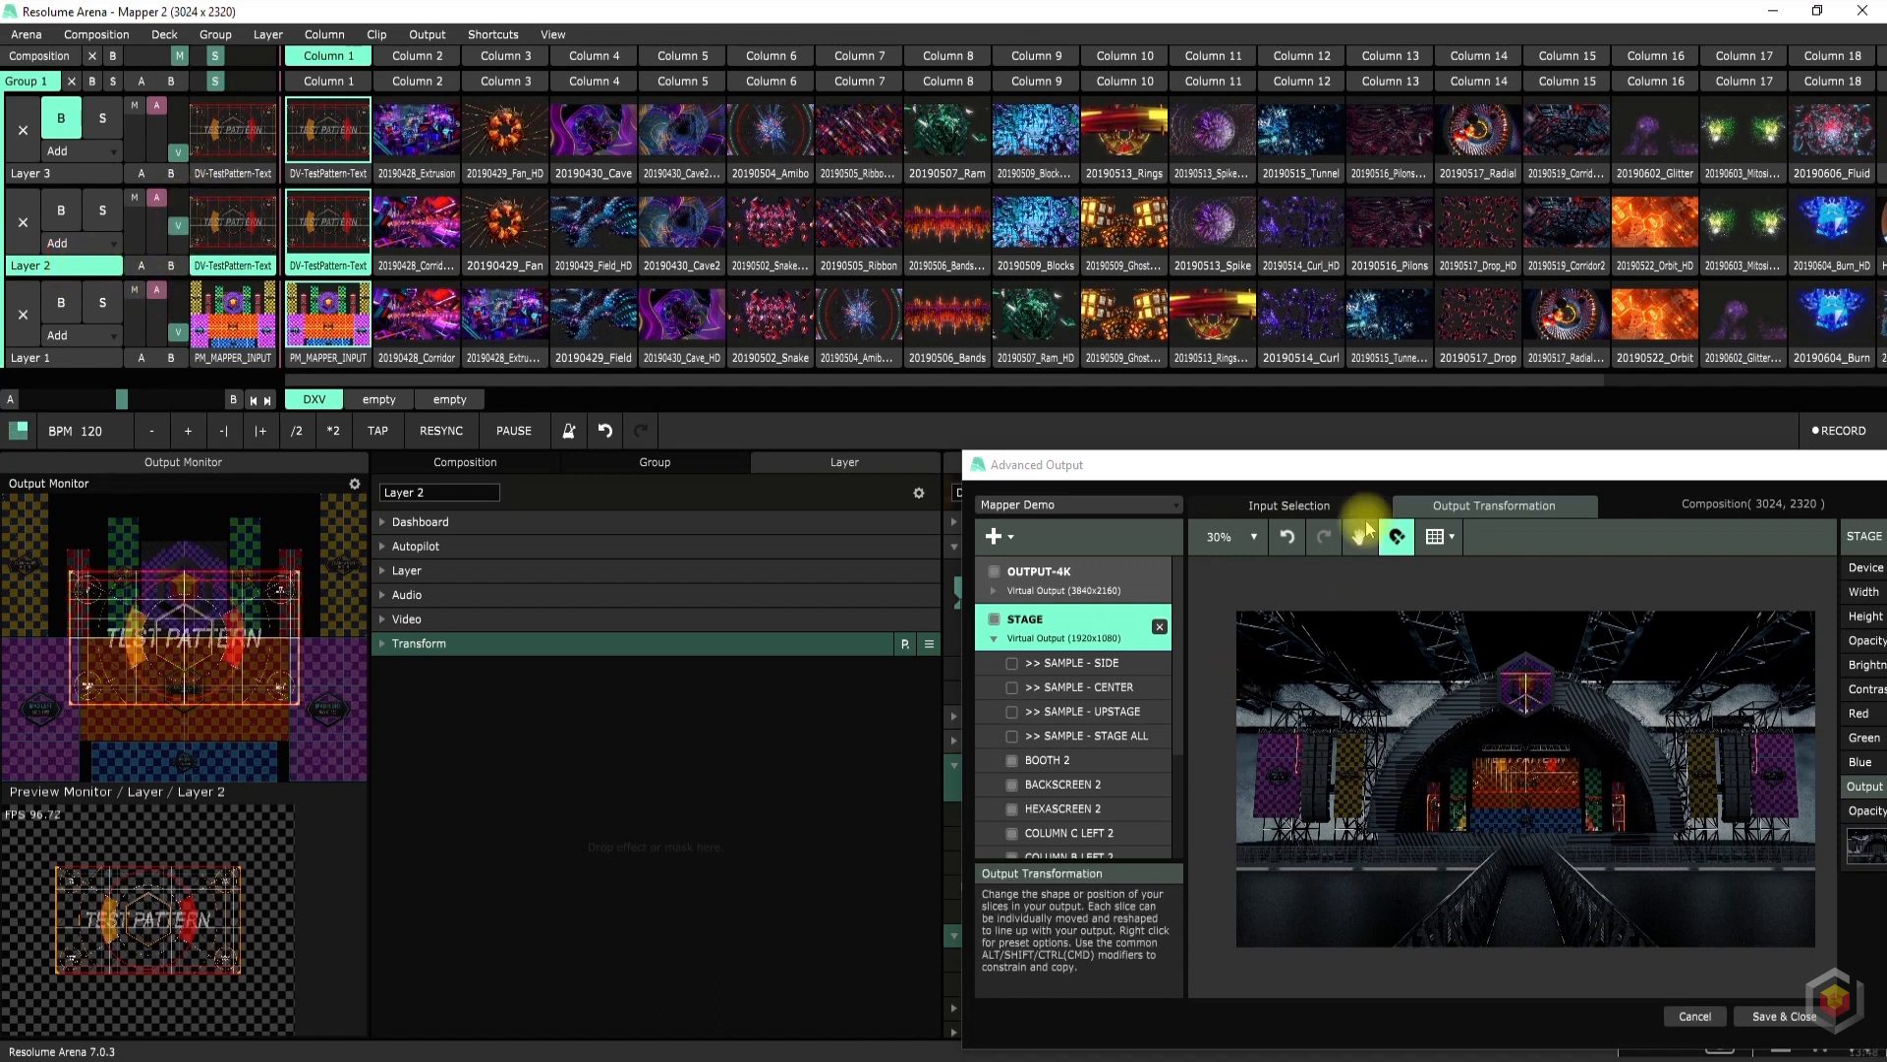
Shift the Advanced Output window aside, add the Mapper 2 effect to Layer 2, and restore the window's place
left_click_drag(1287, 477, 1317, 920)
left_click_drag(1471, 583, 88, 257)
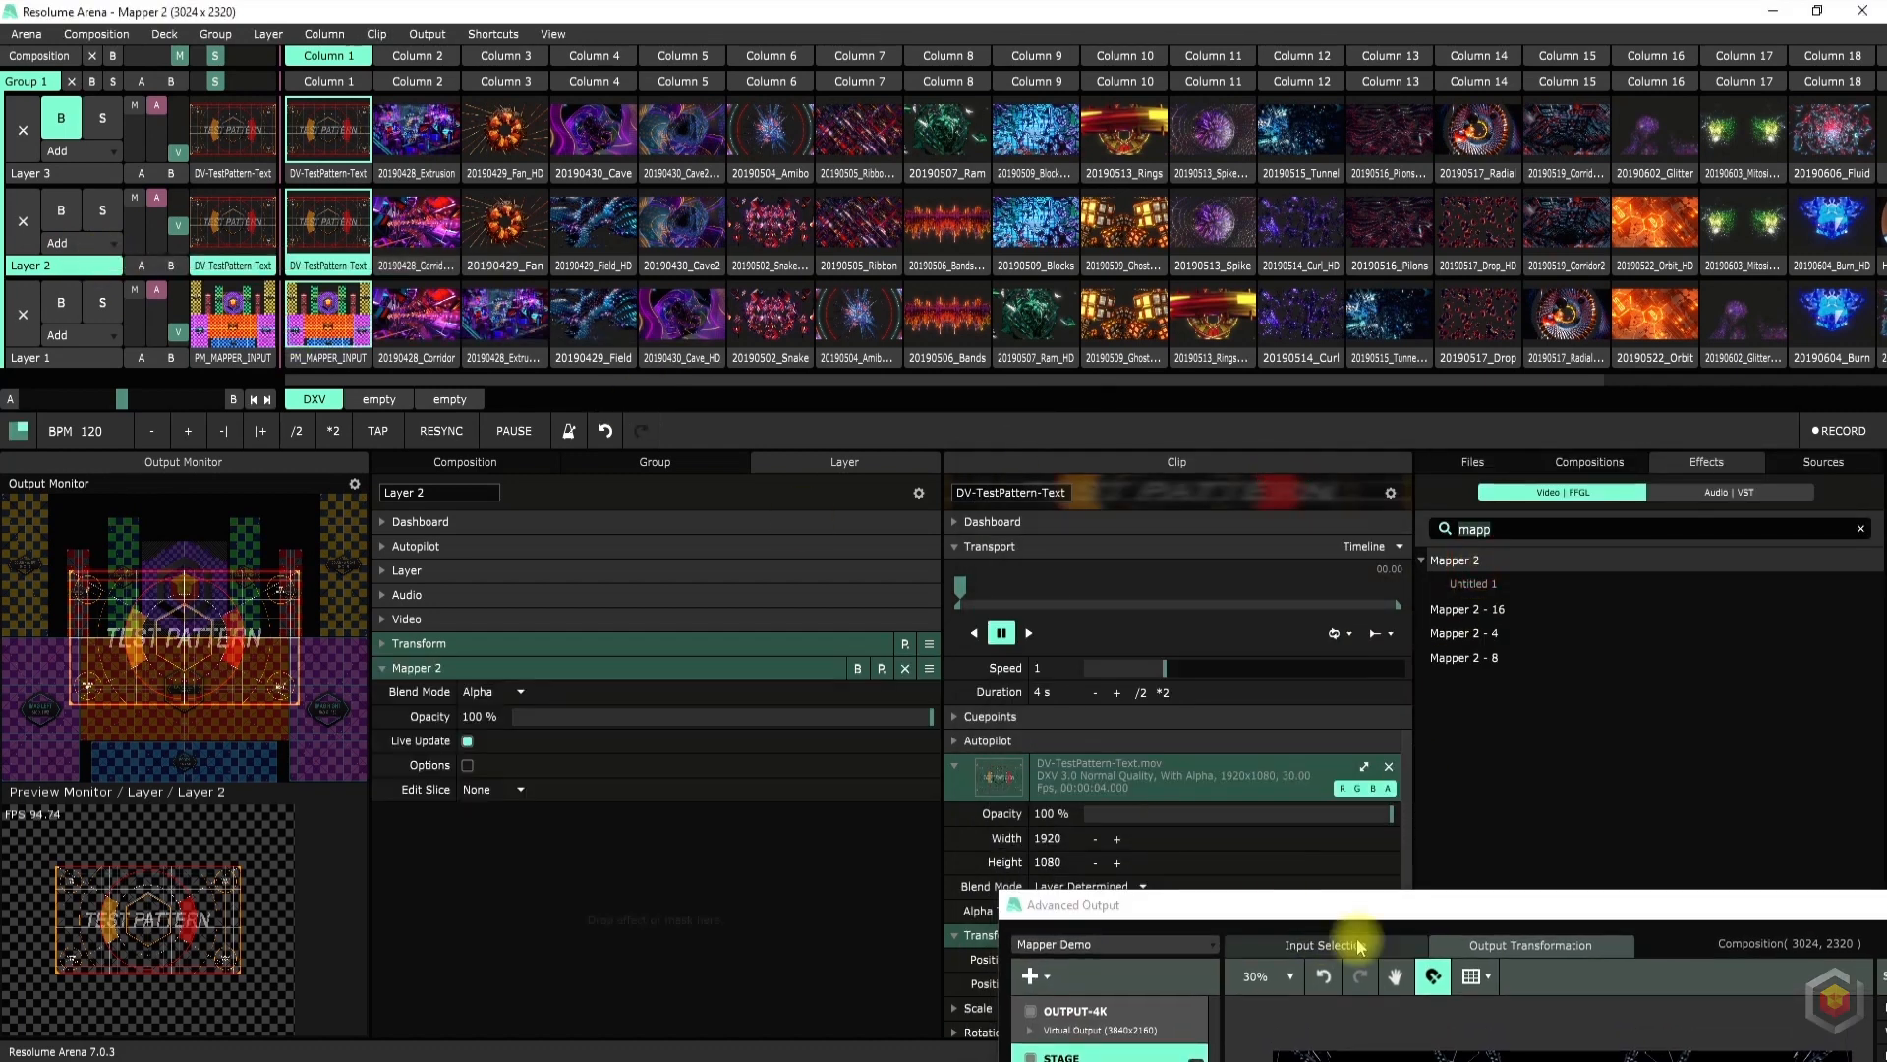
left_click_drag(1285, 891, 1275, 824)
left_click_drag(1246, 479, 1241, 475)
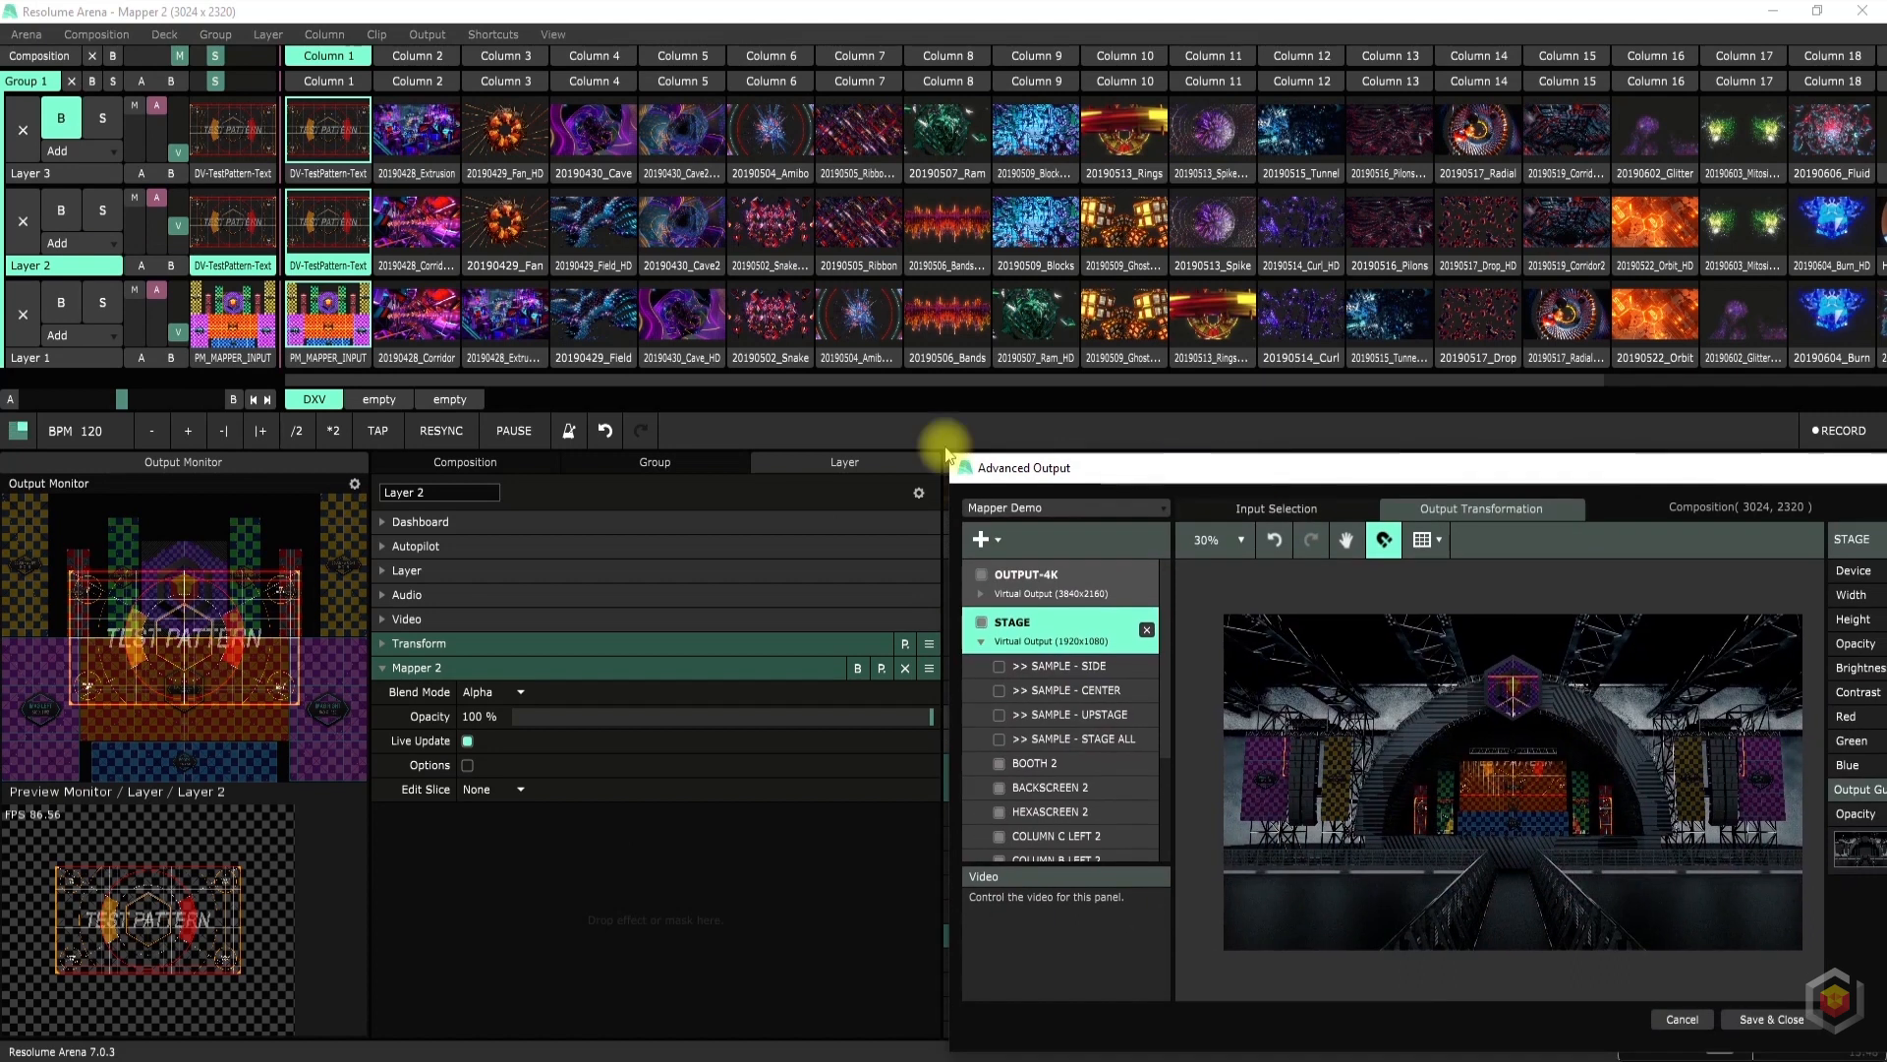
Choose Slice 1 for editing in Layer 2's Mapper 2 effect and bring its position and size settings into view
left_click(486, 789)
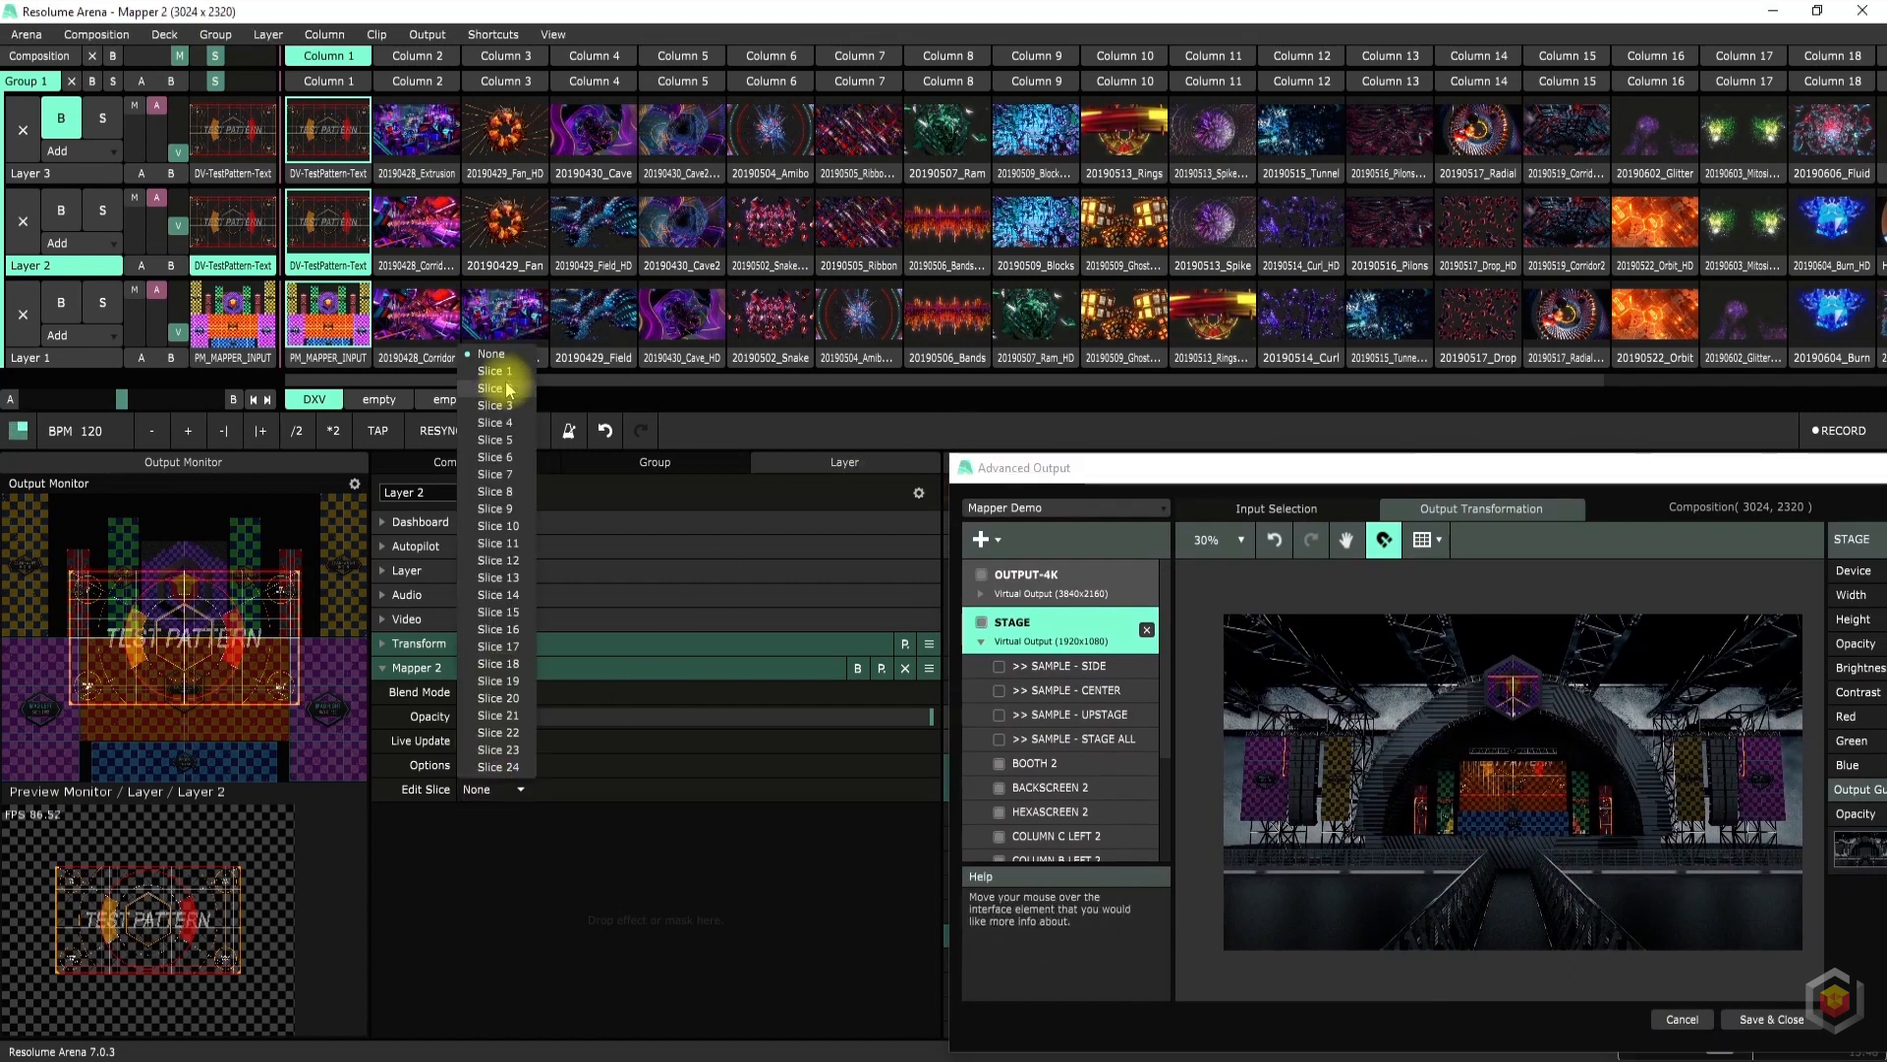
left_click(497, 372)
scroll(489, 833, "down", 4)
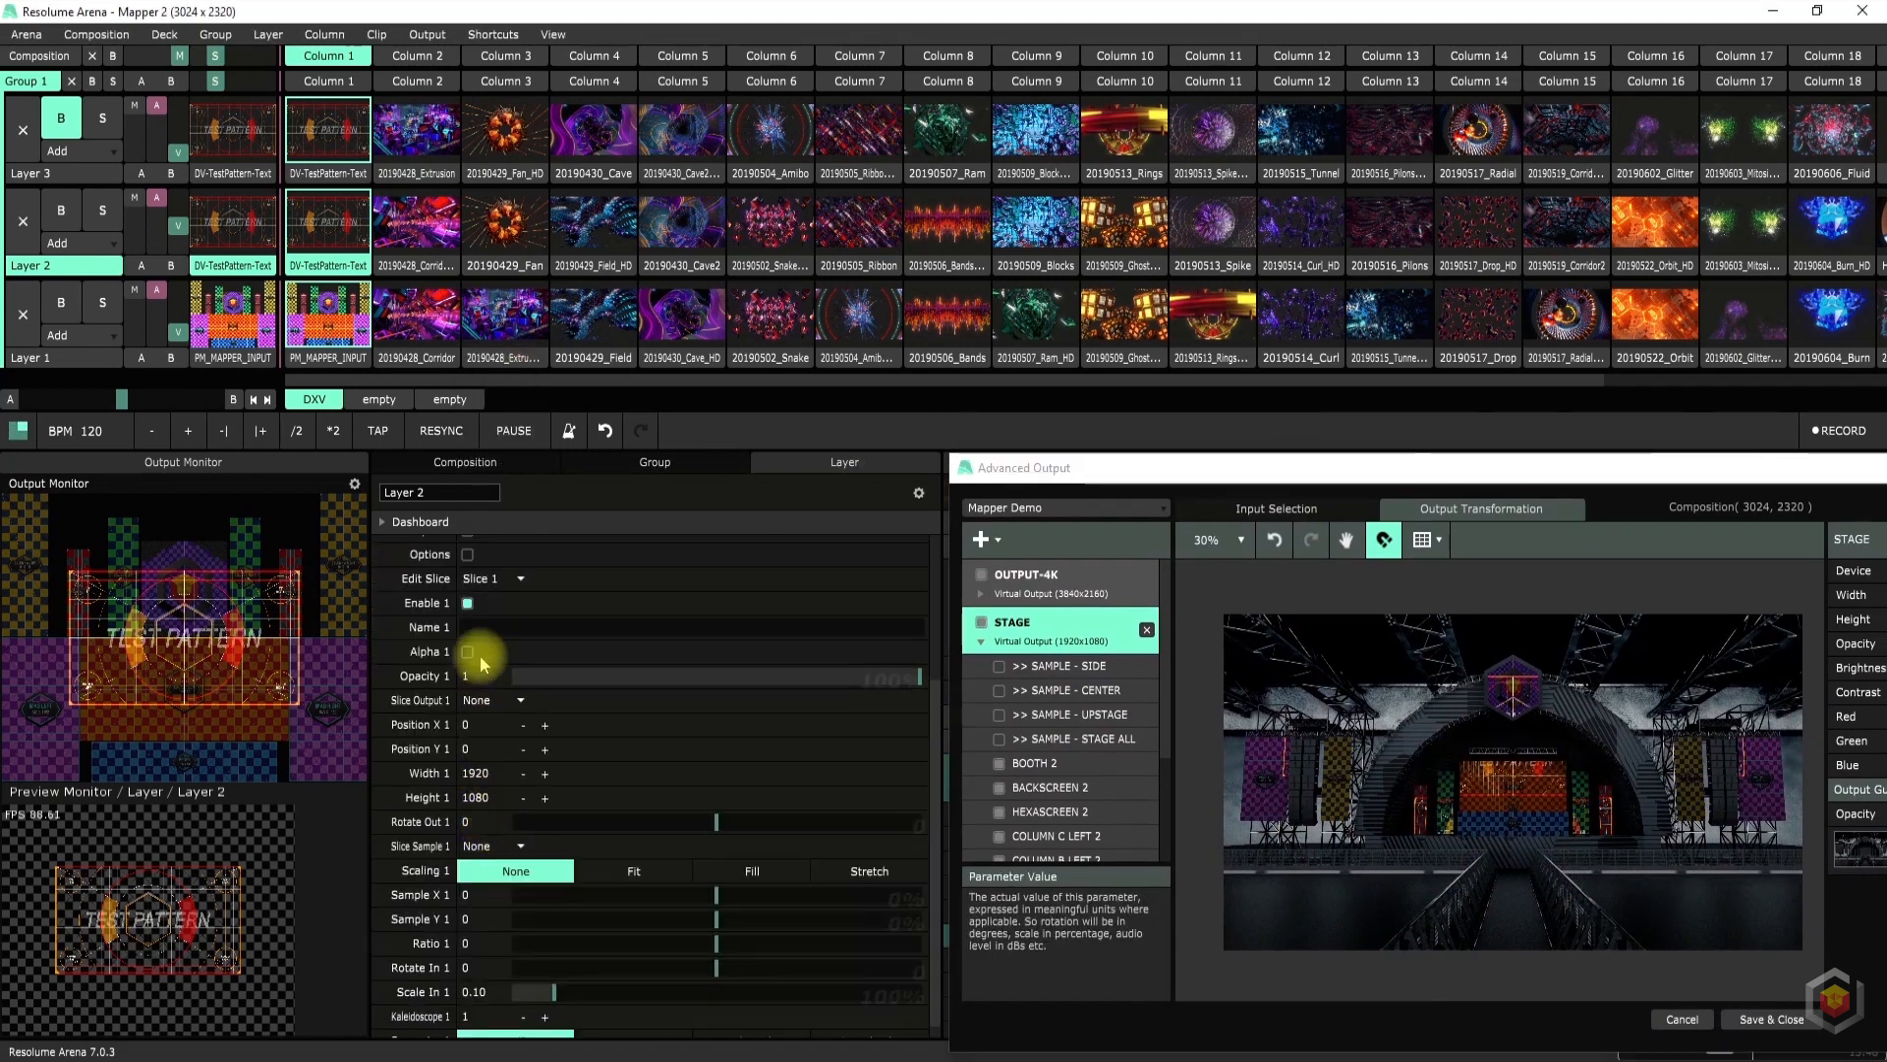
Try placing Slice 1 manually with Position Y 432 and Width 1718, and reset both values
left_click_drag(547, 750, 1377, 871)
left_click_drag(533, 779, 142, 786)
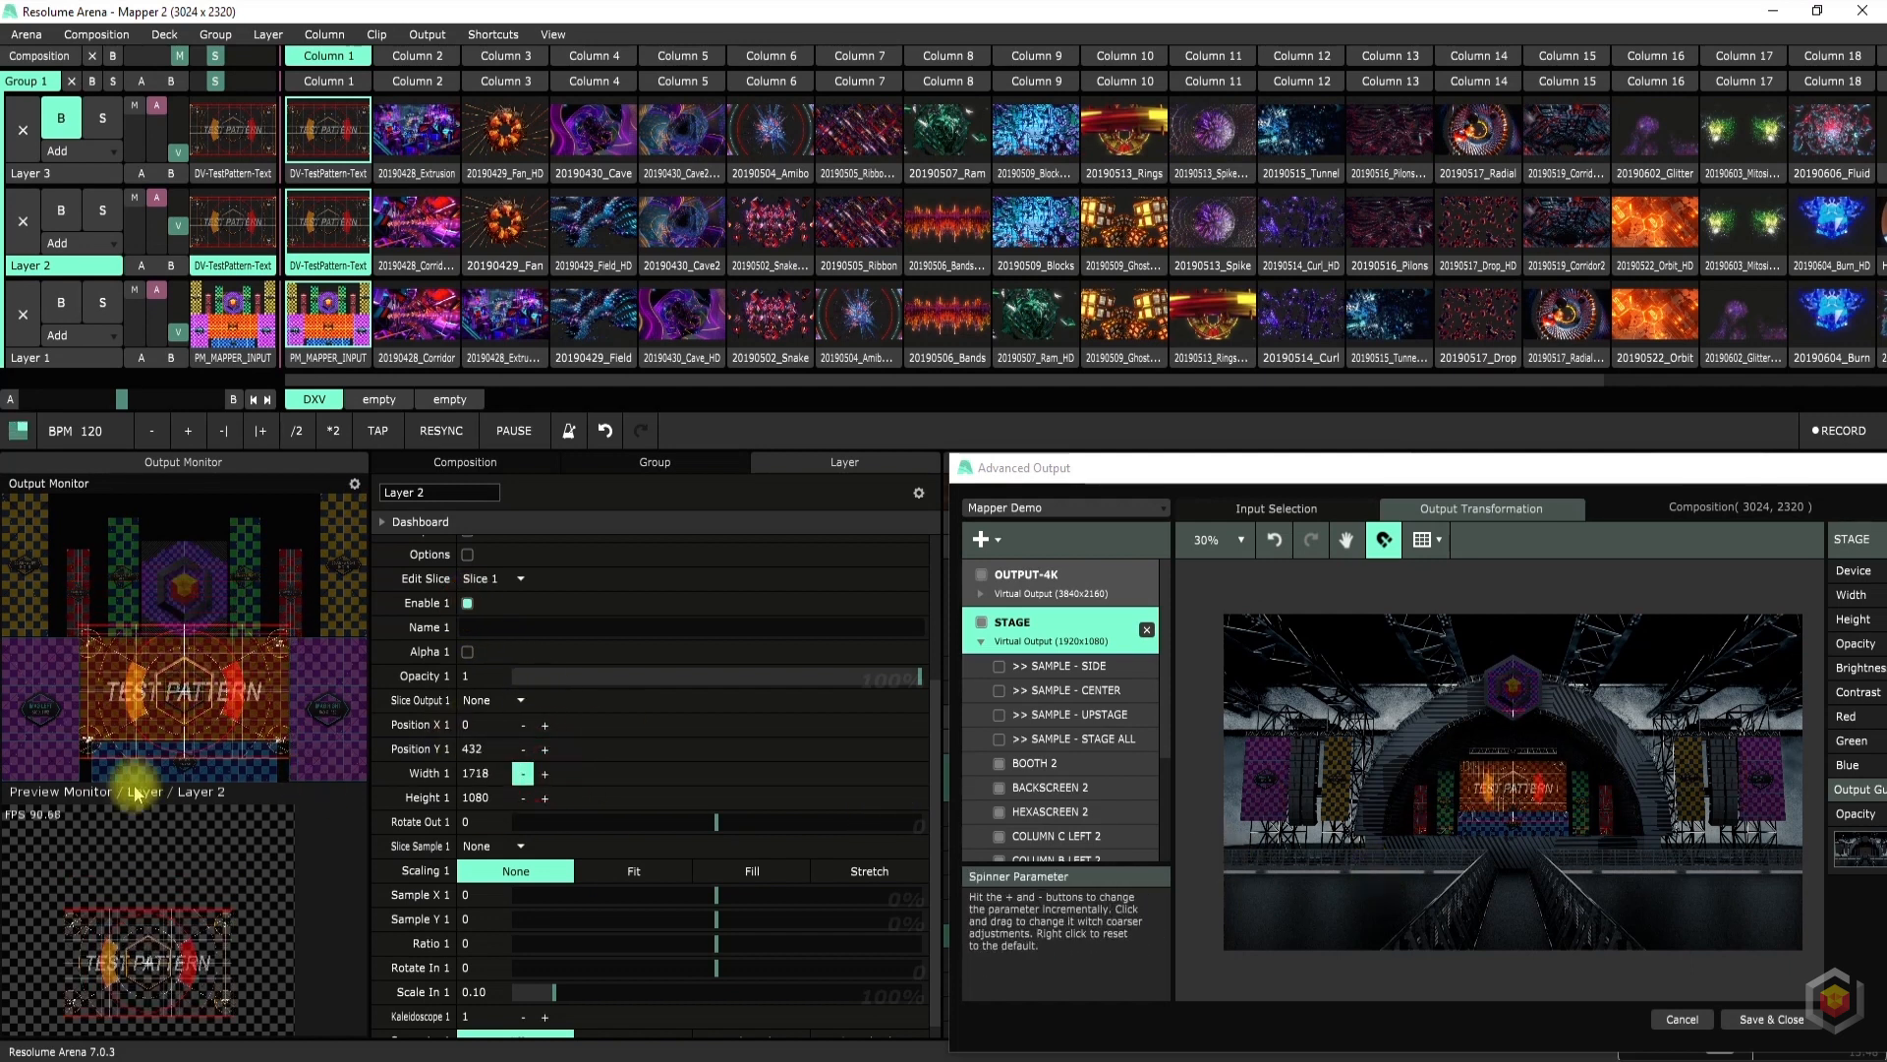
right_click(527, 777)
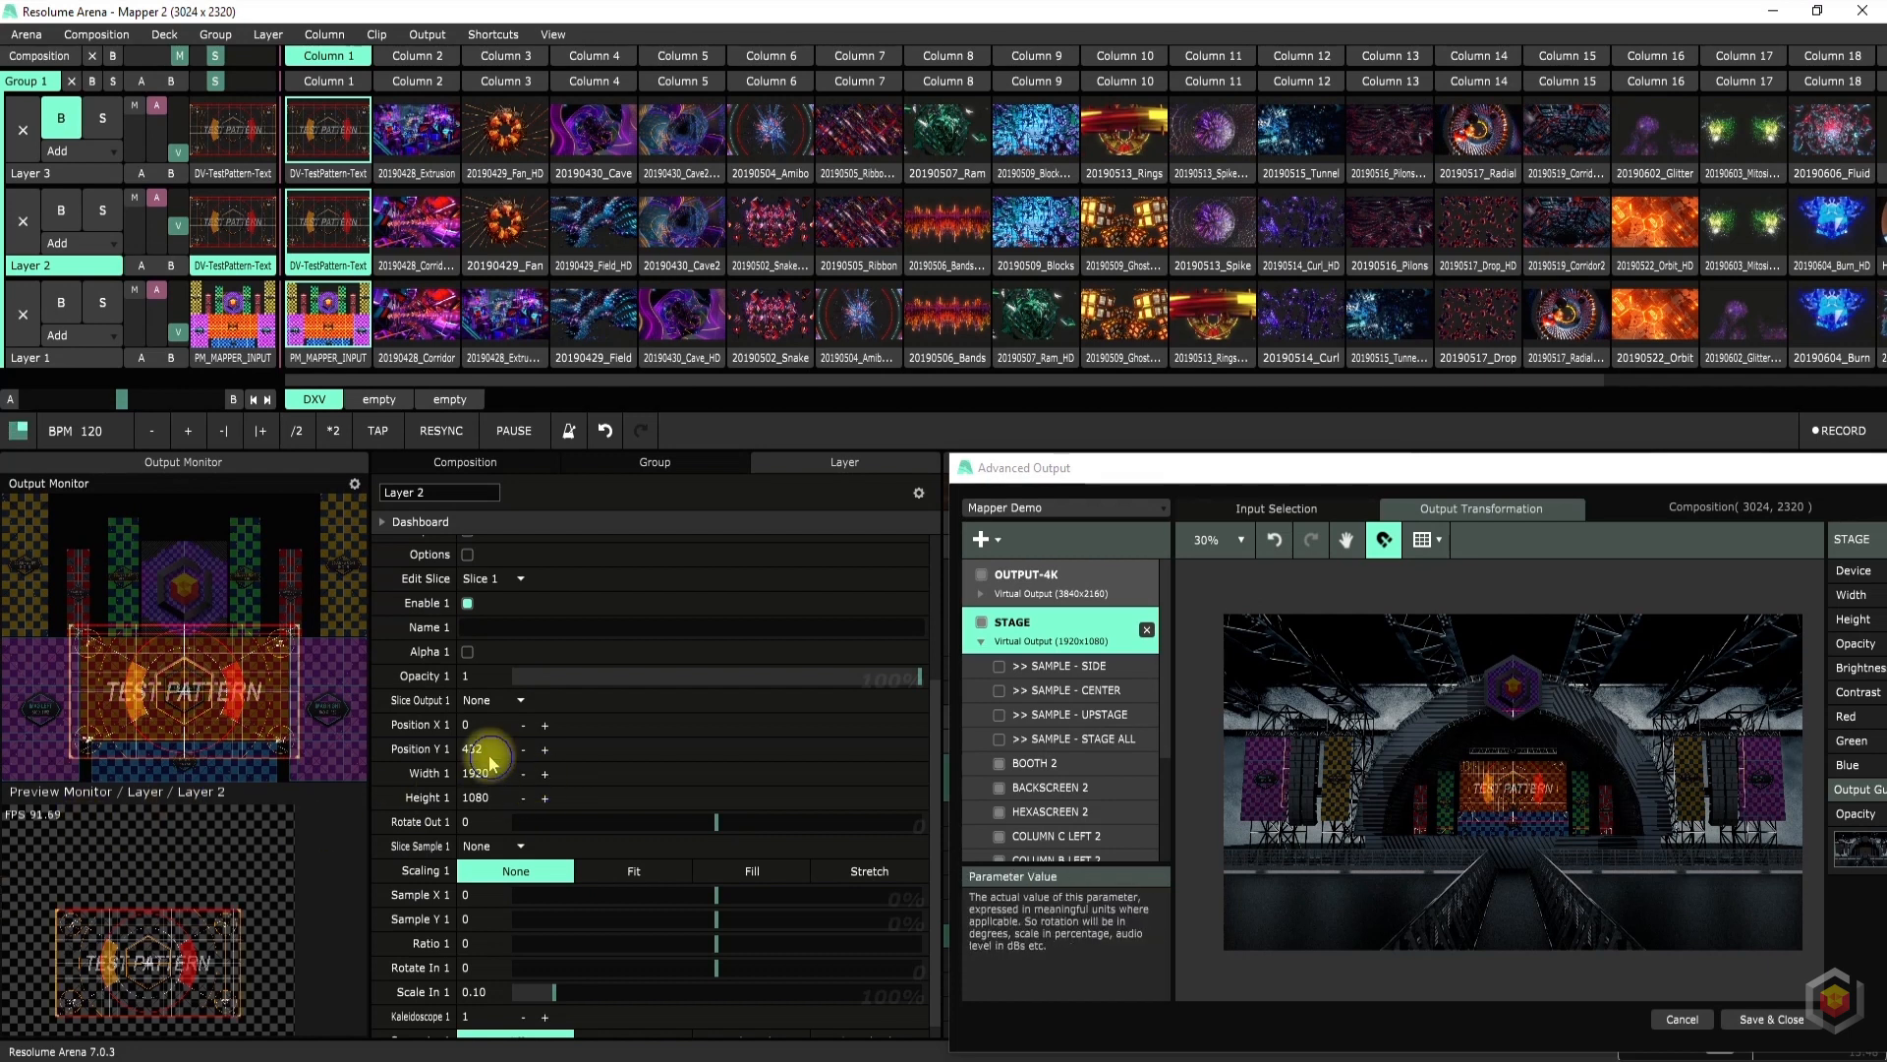
right_click(494, 750)
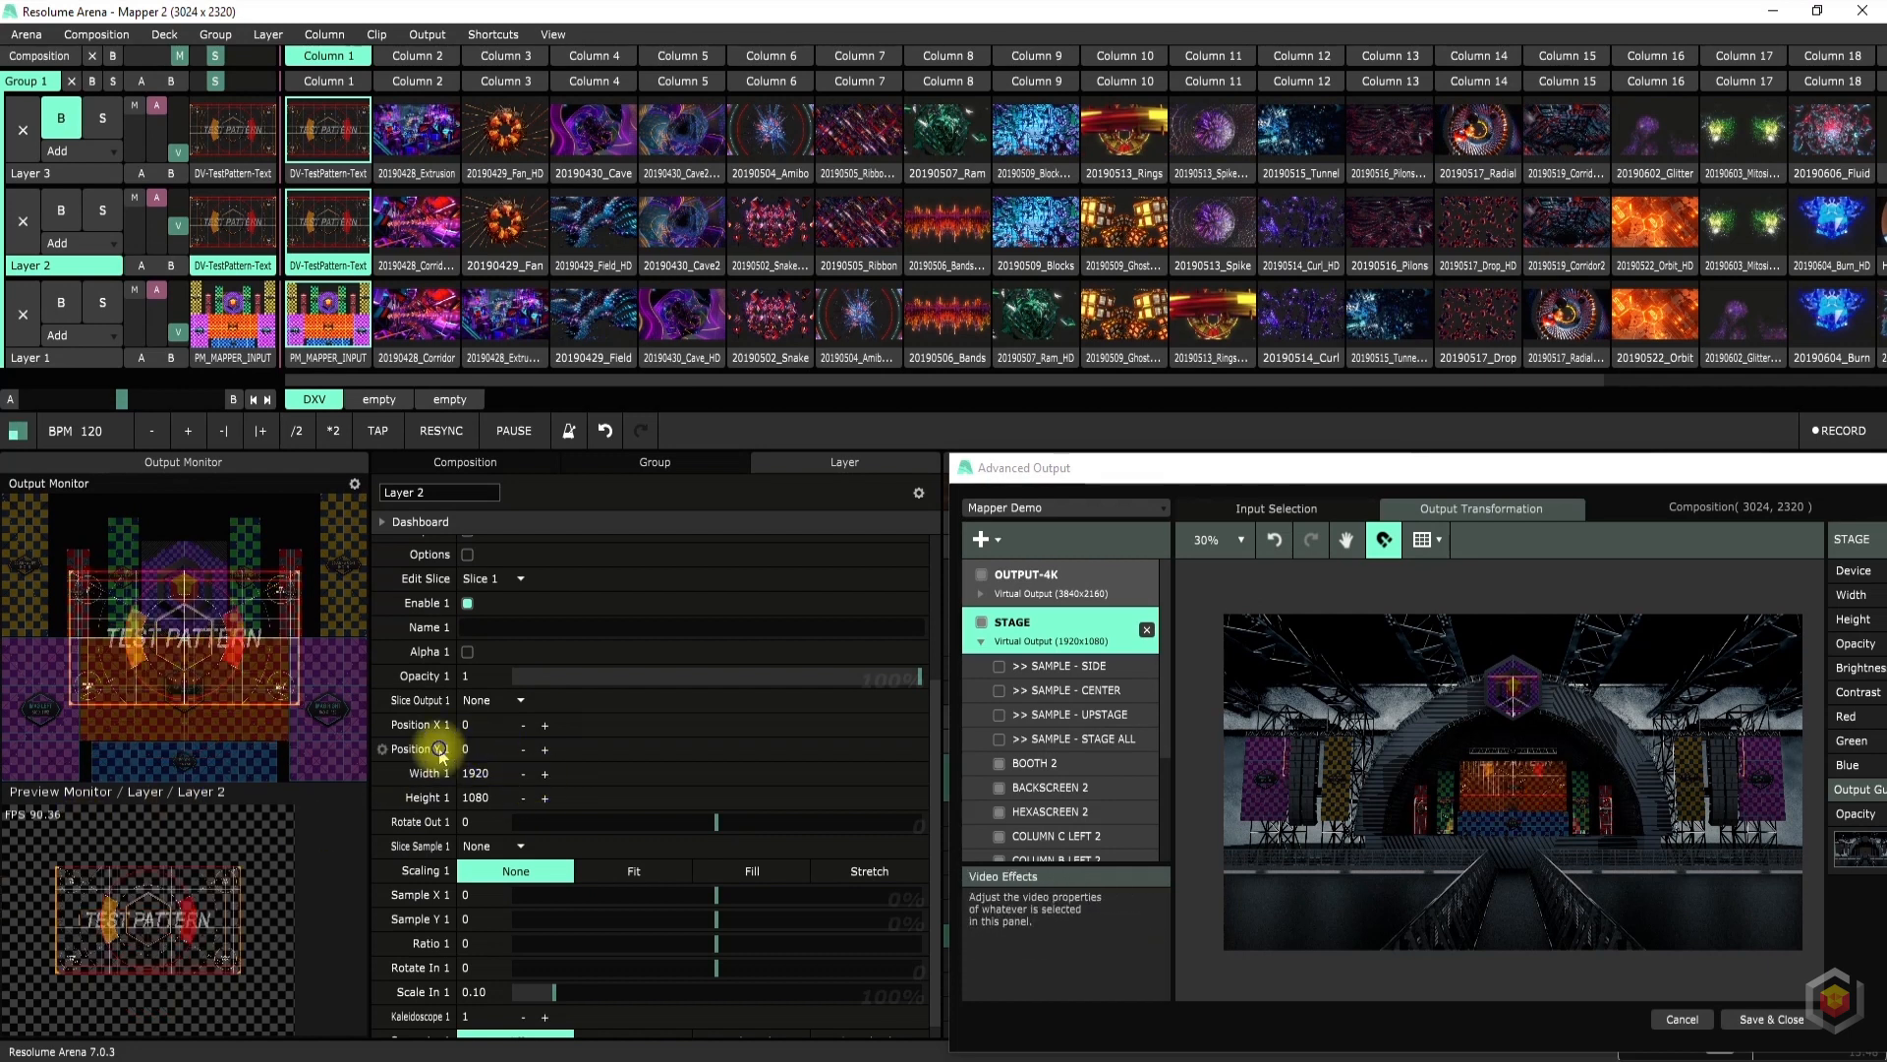
Set Slice 1's output to BACKSCREEN 2 and its sample to >> SAMPLE - STAGE ALL
left_click(494, 702)
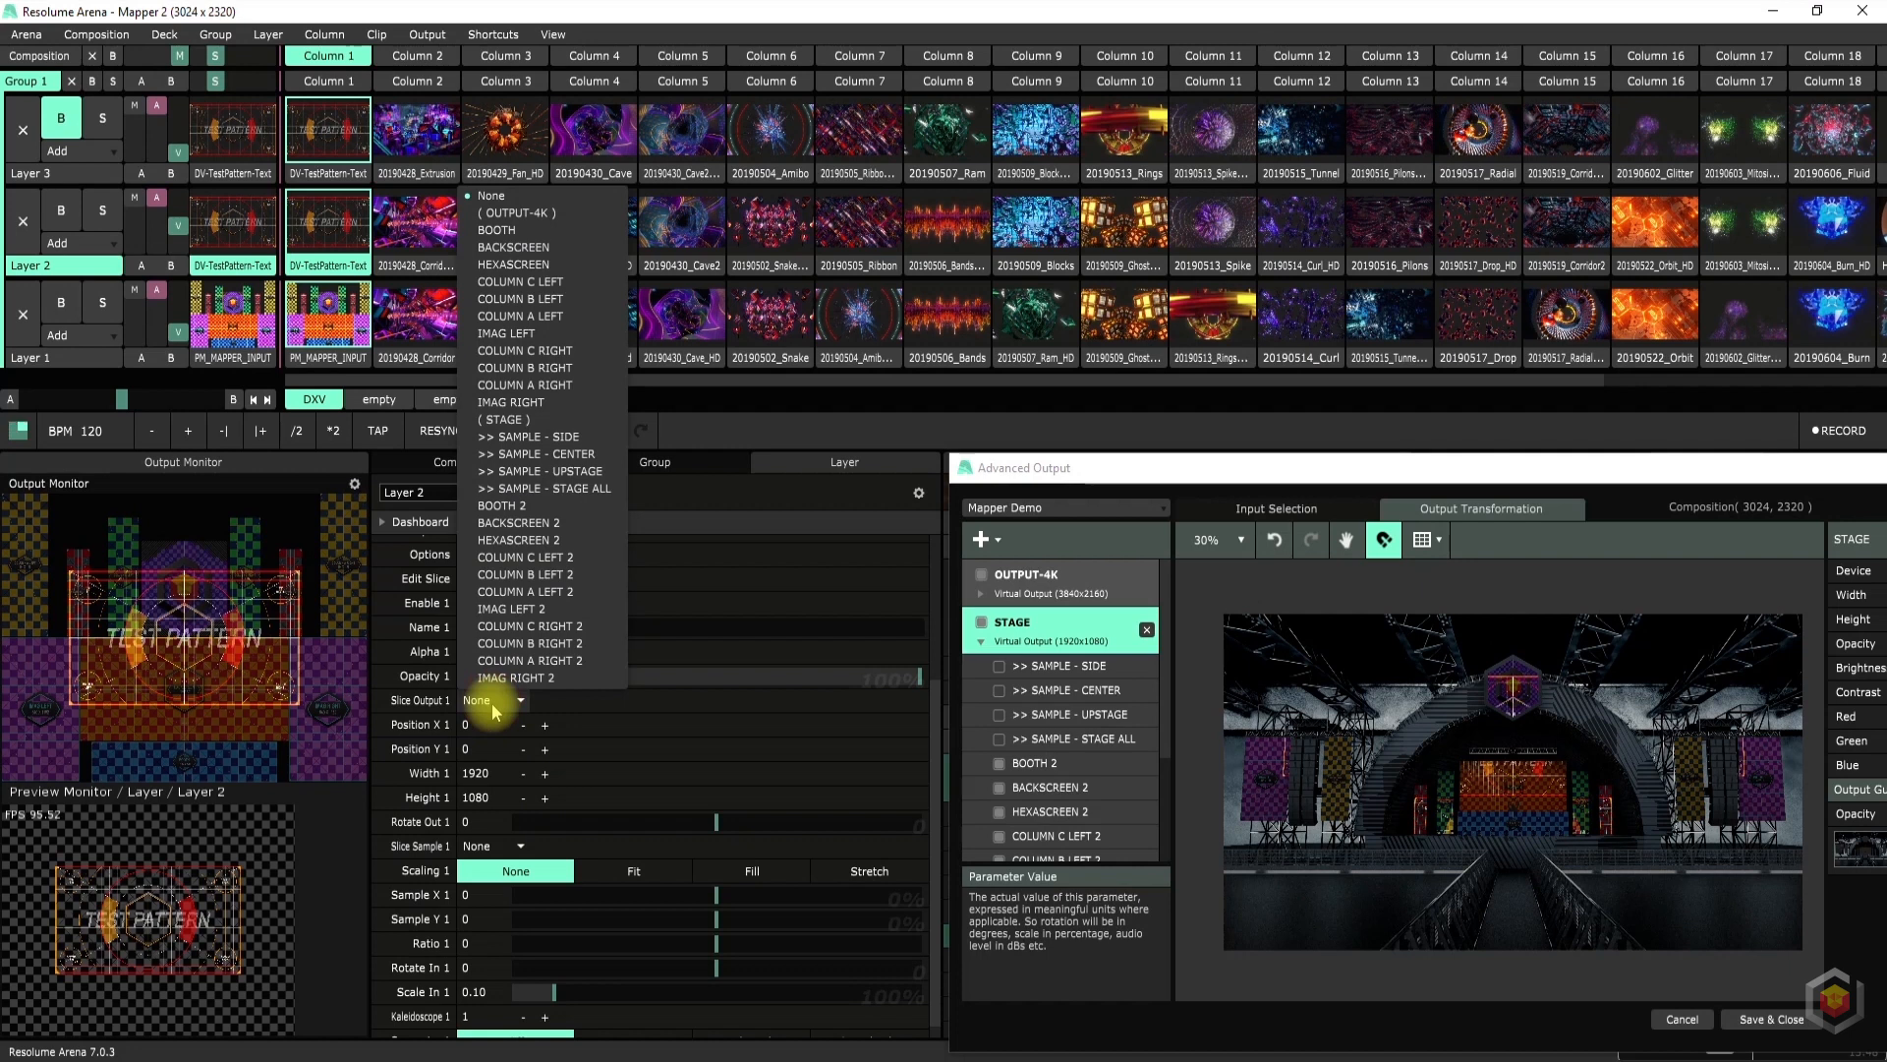
left_click(542, 525)
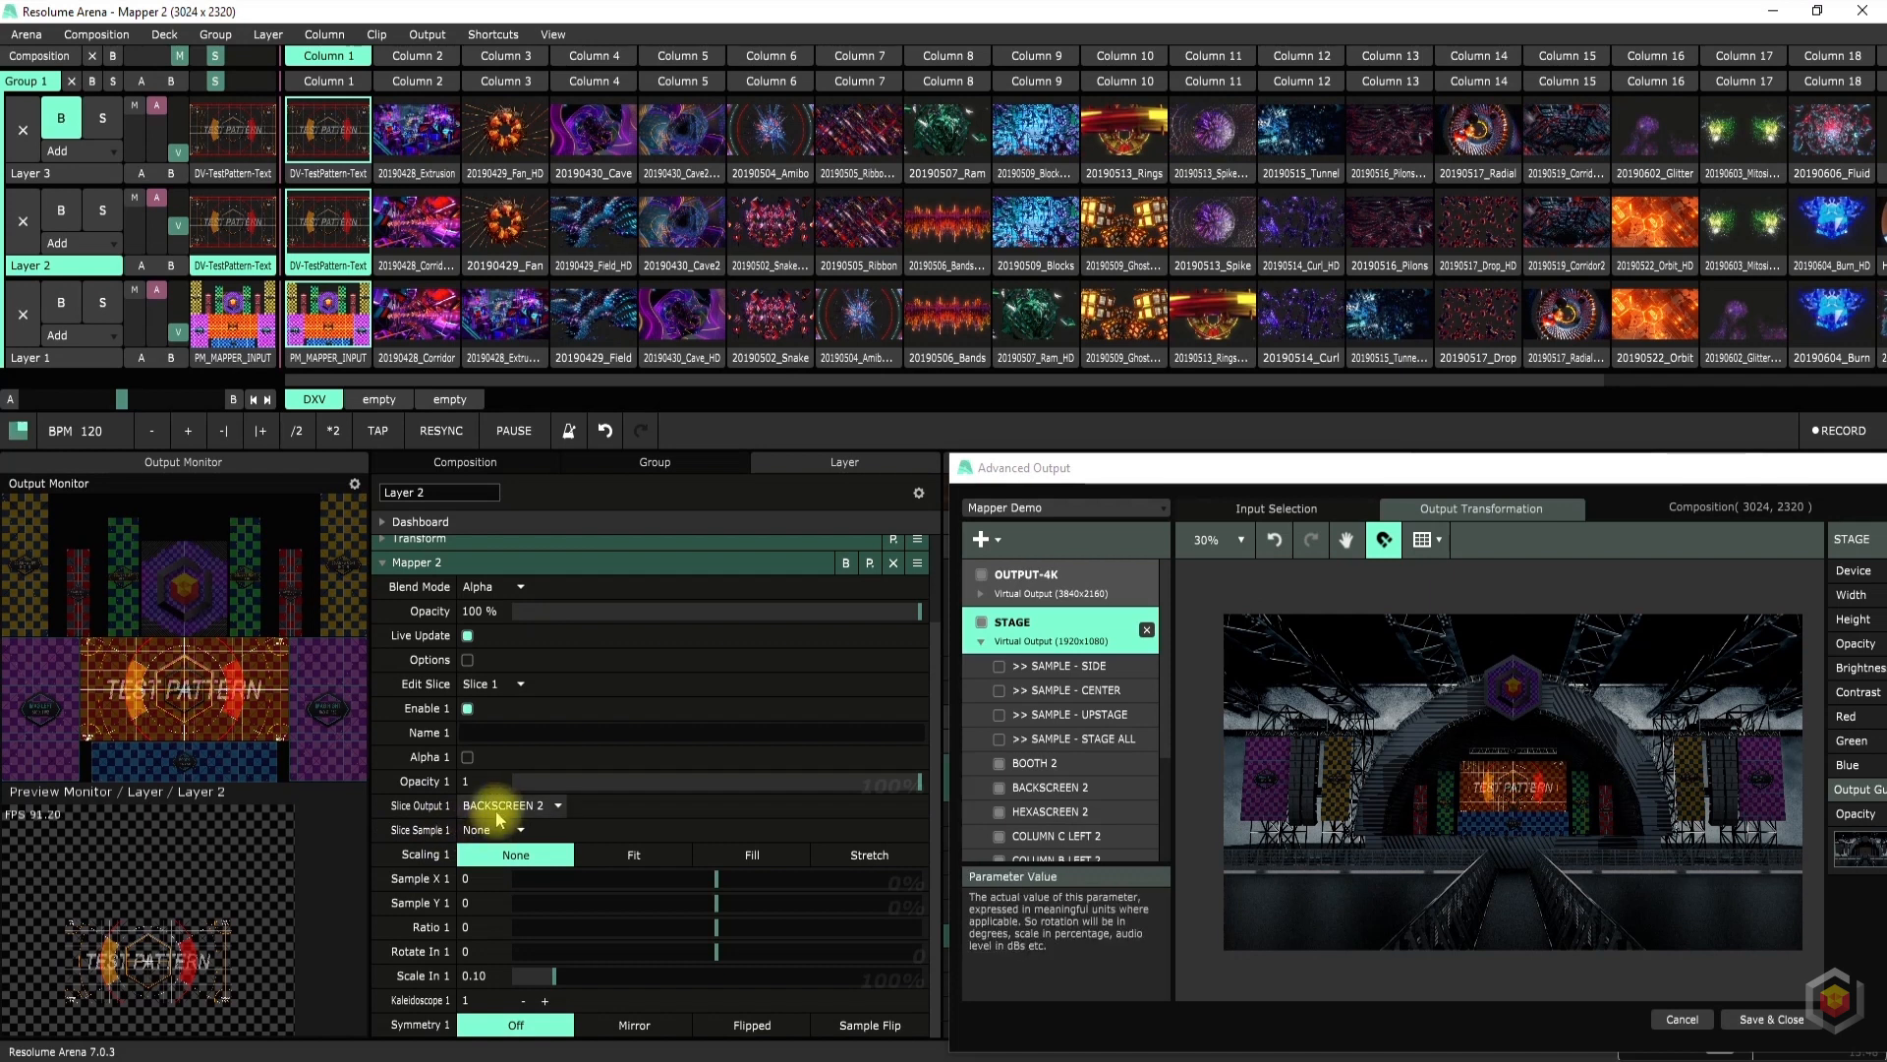
left_click(480, 830)
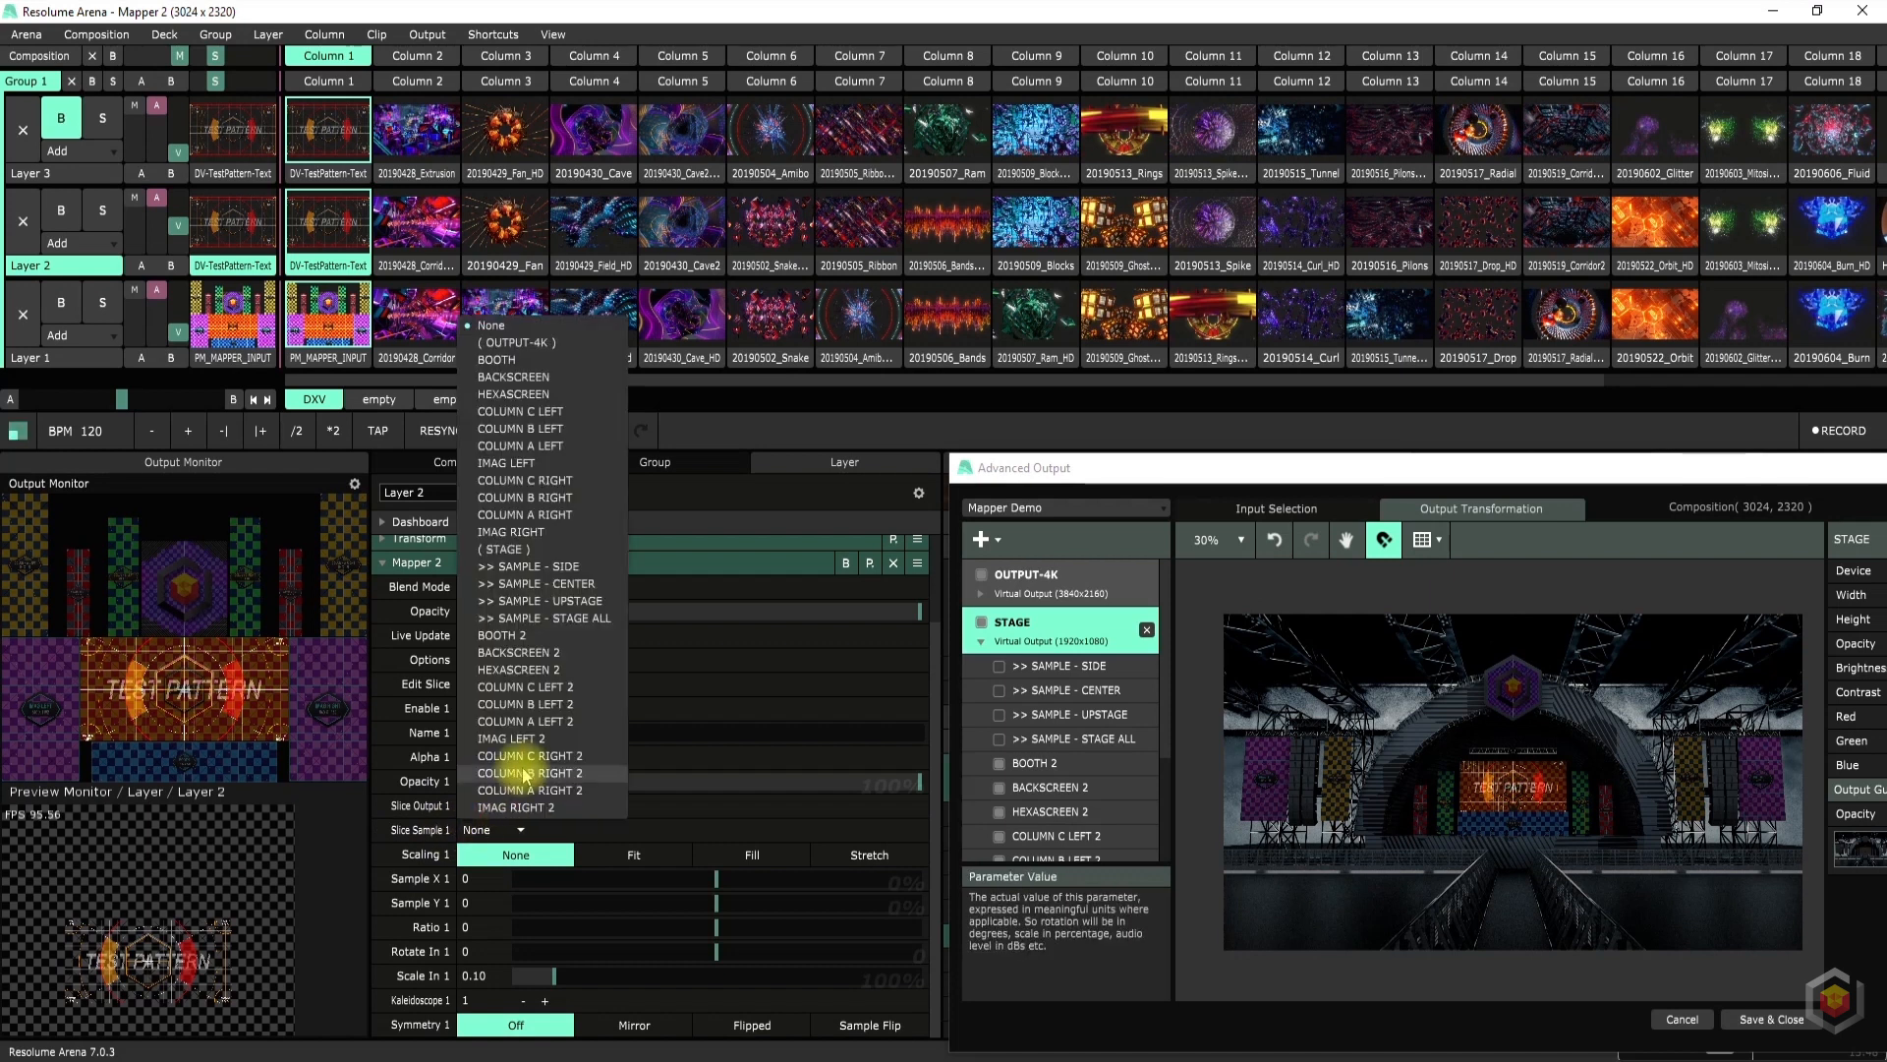
left_click(561, 618)
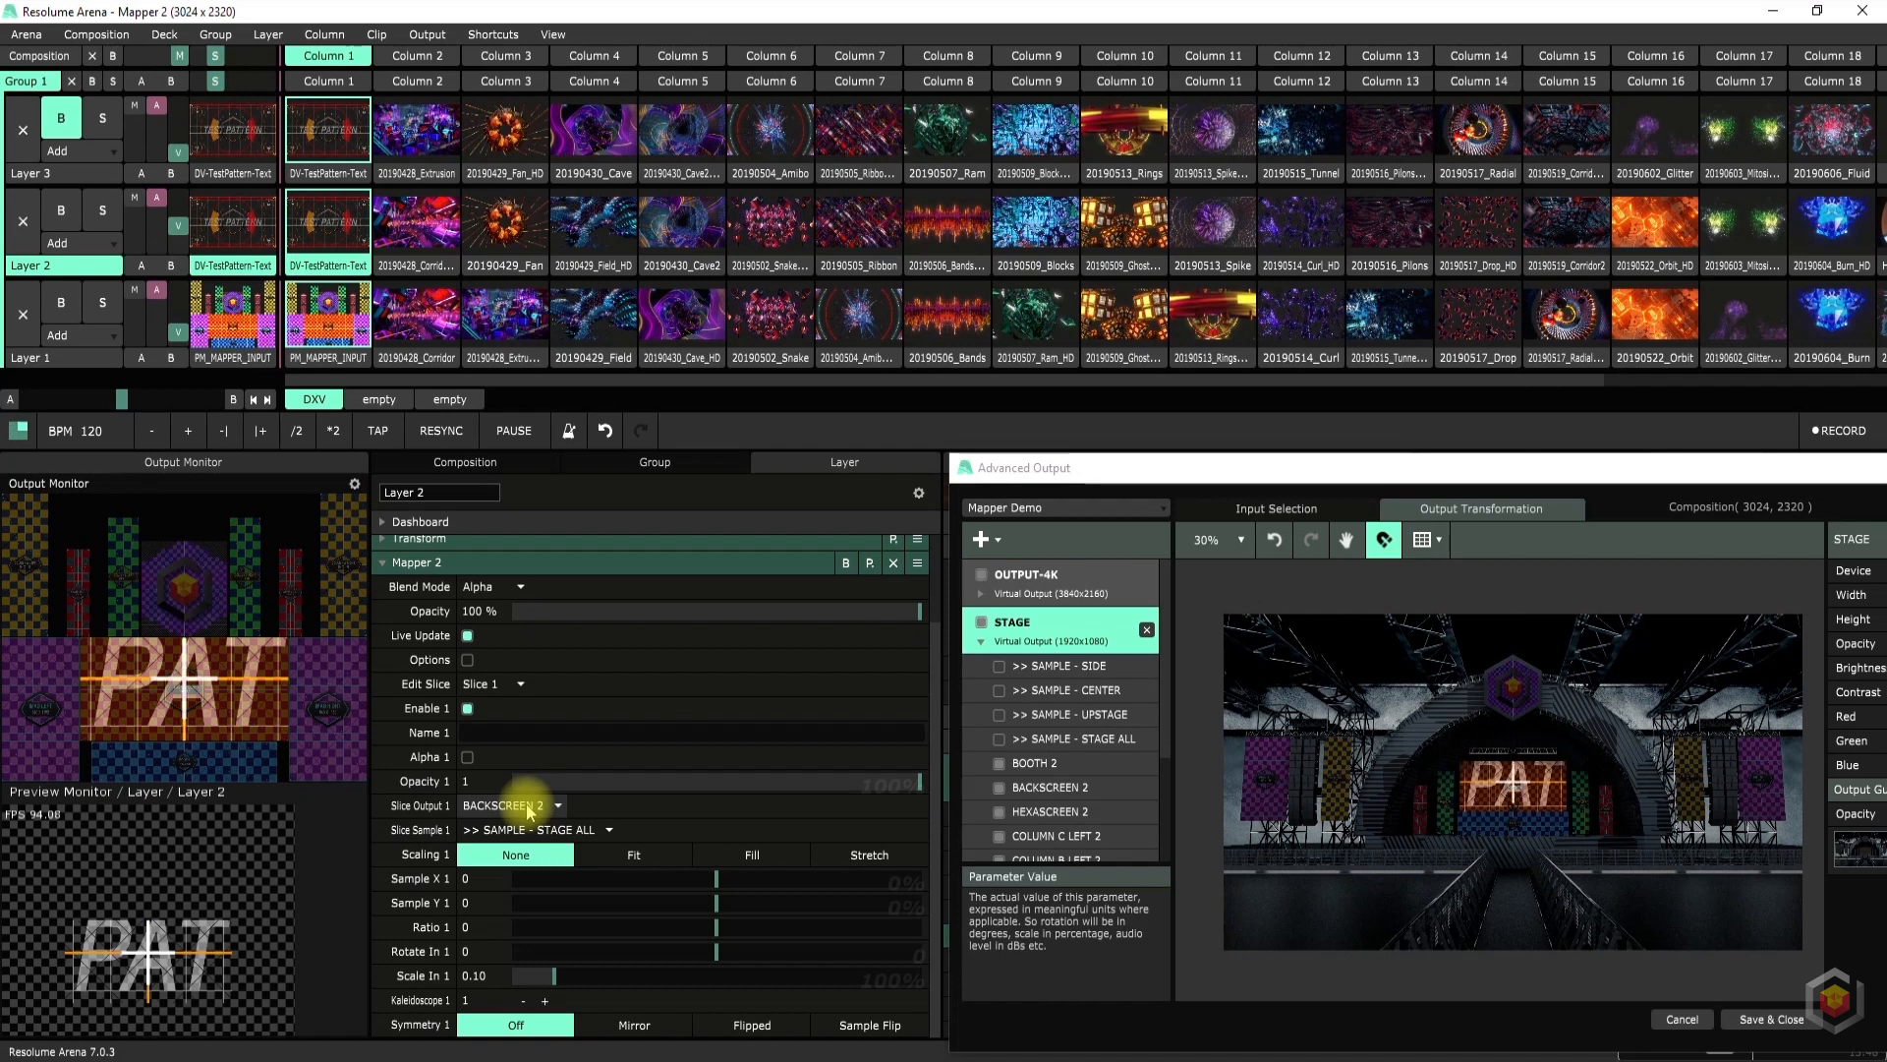
Try BACKSCREEN from OUTPUT-4K as Slice 1's output, and switch it back to BACKSCREEN 2
left_click(528, 815)
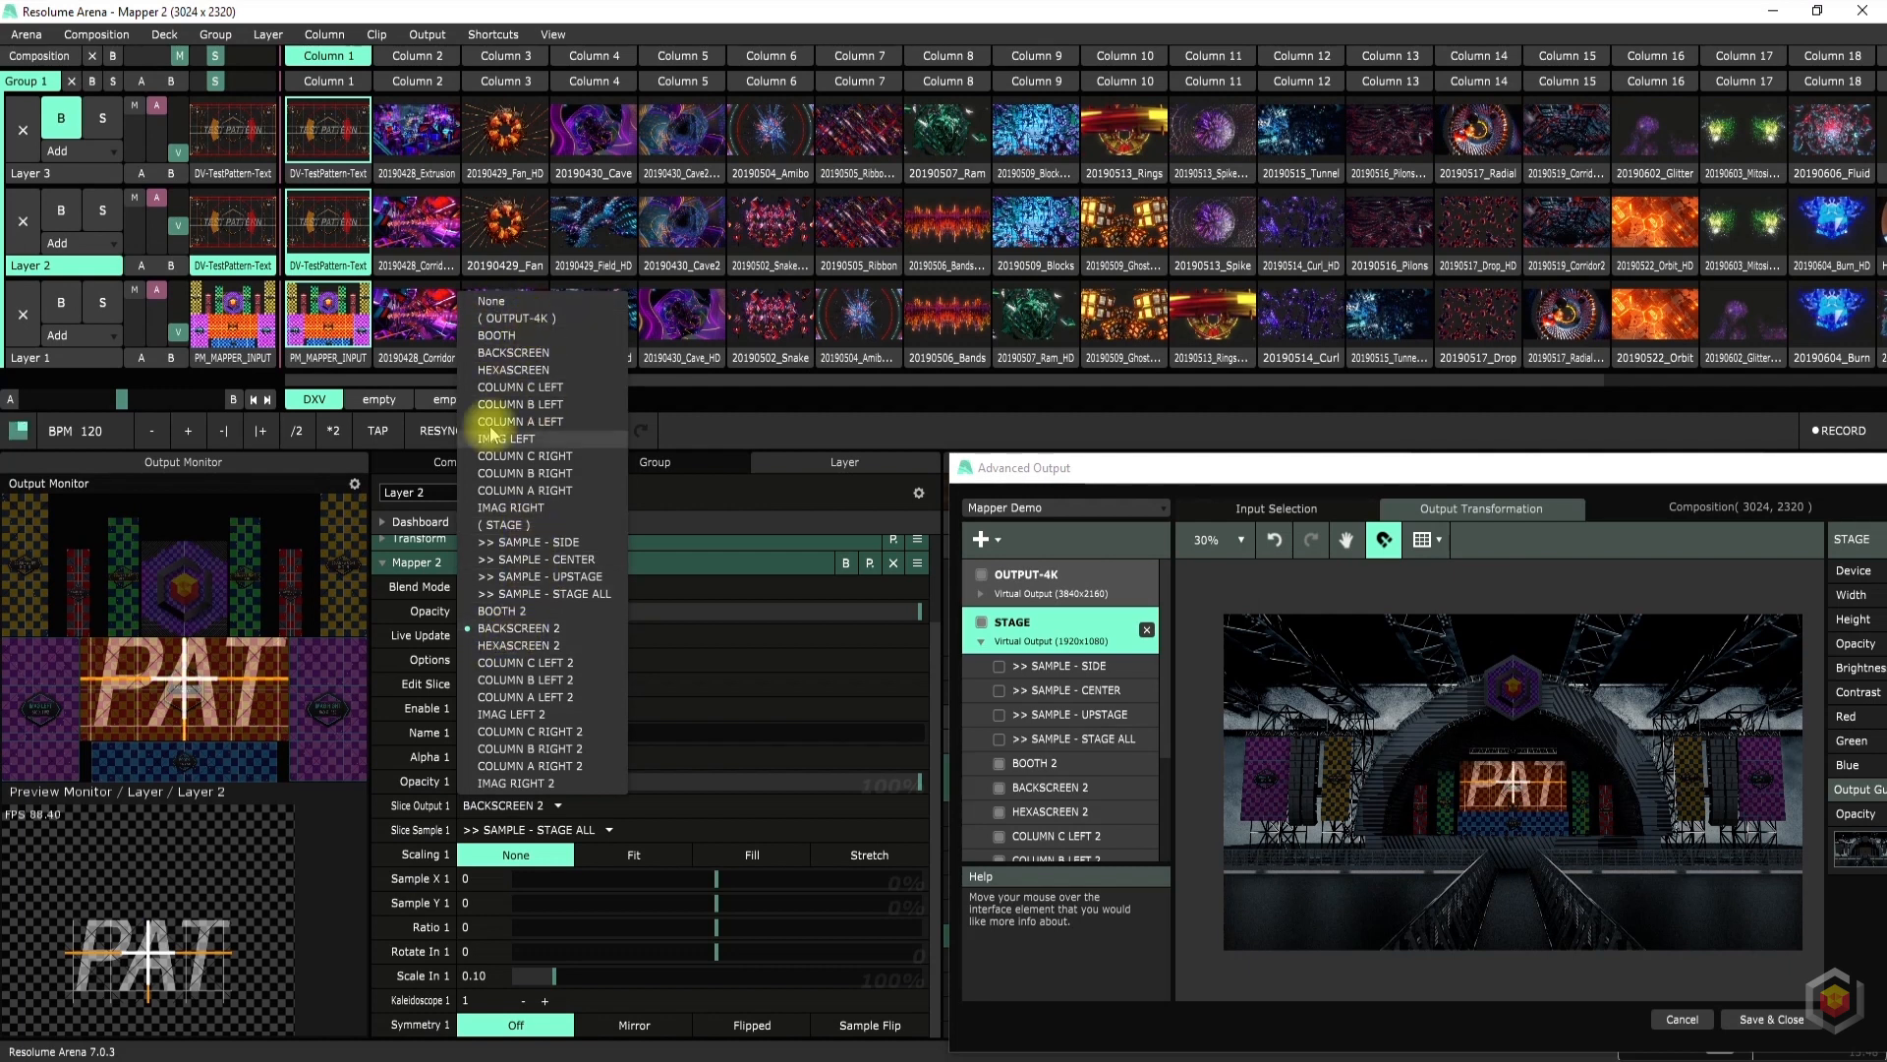
left_click(522, 354)
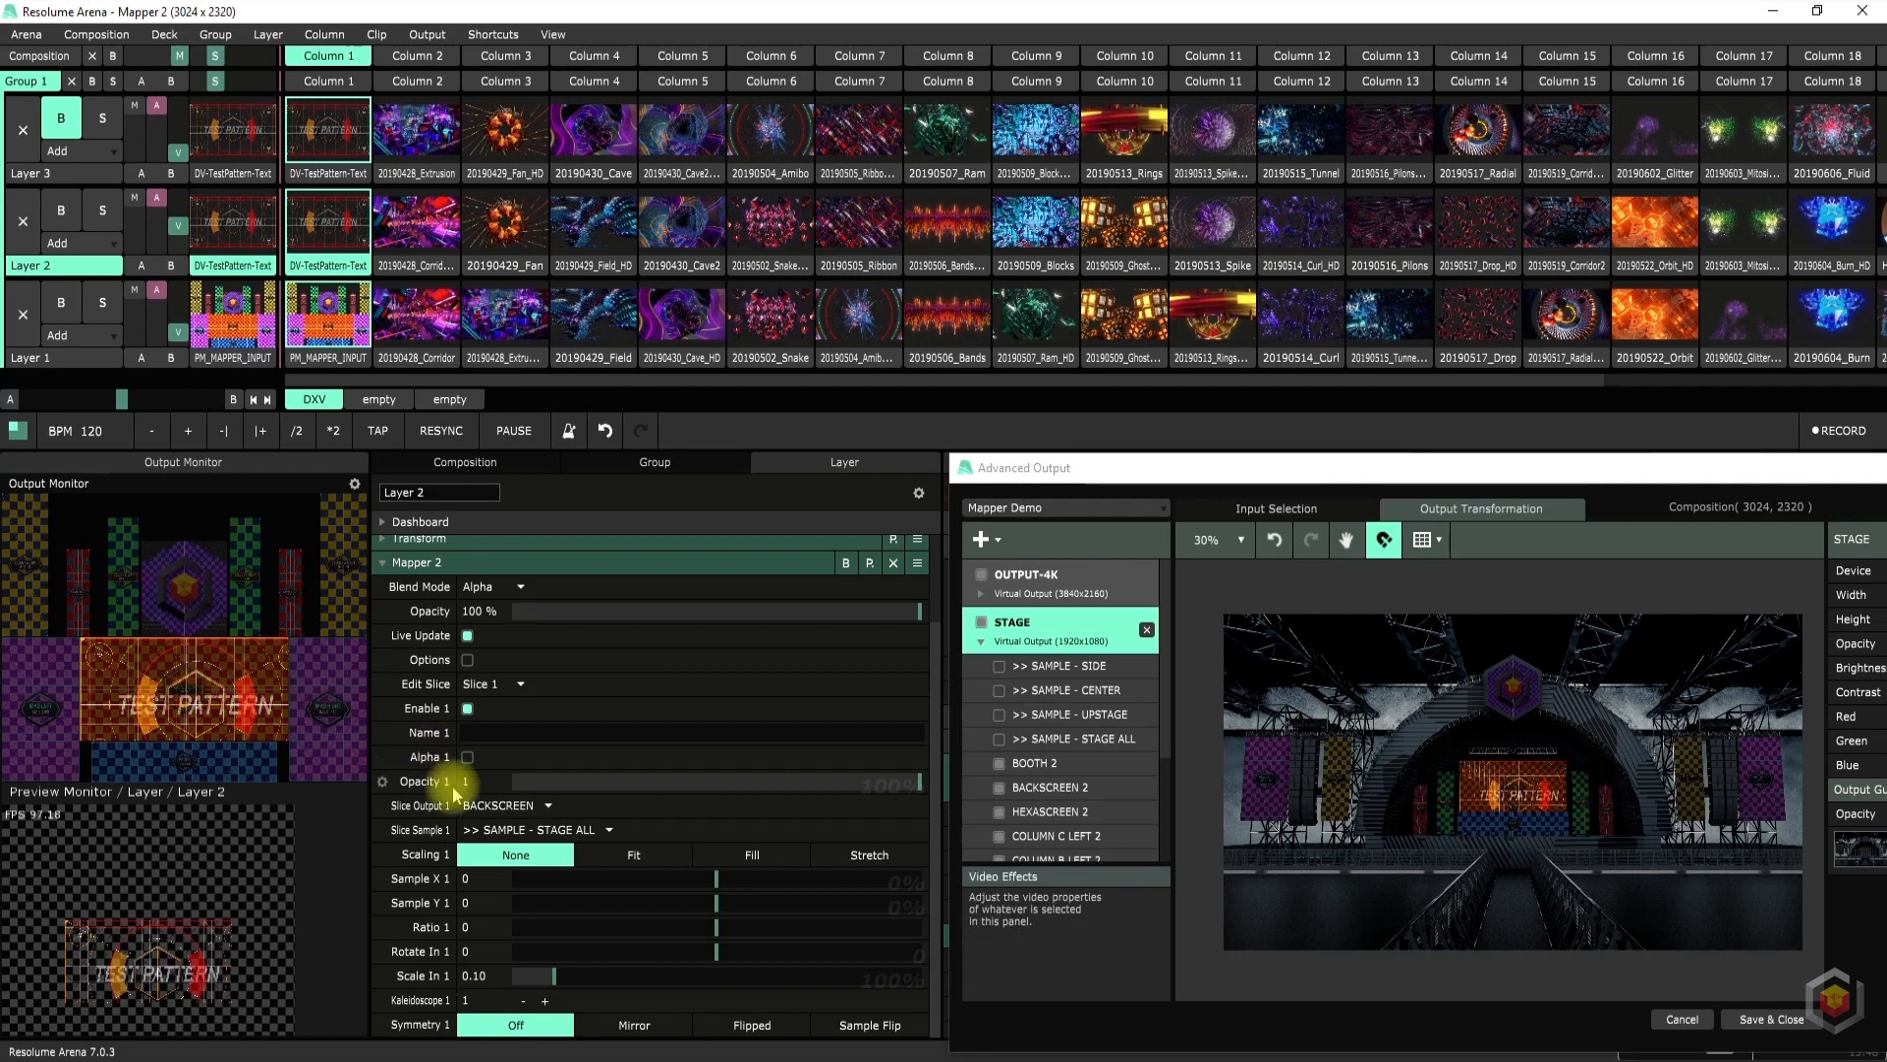
left_click(515, 812)
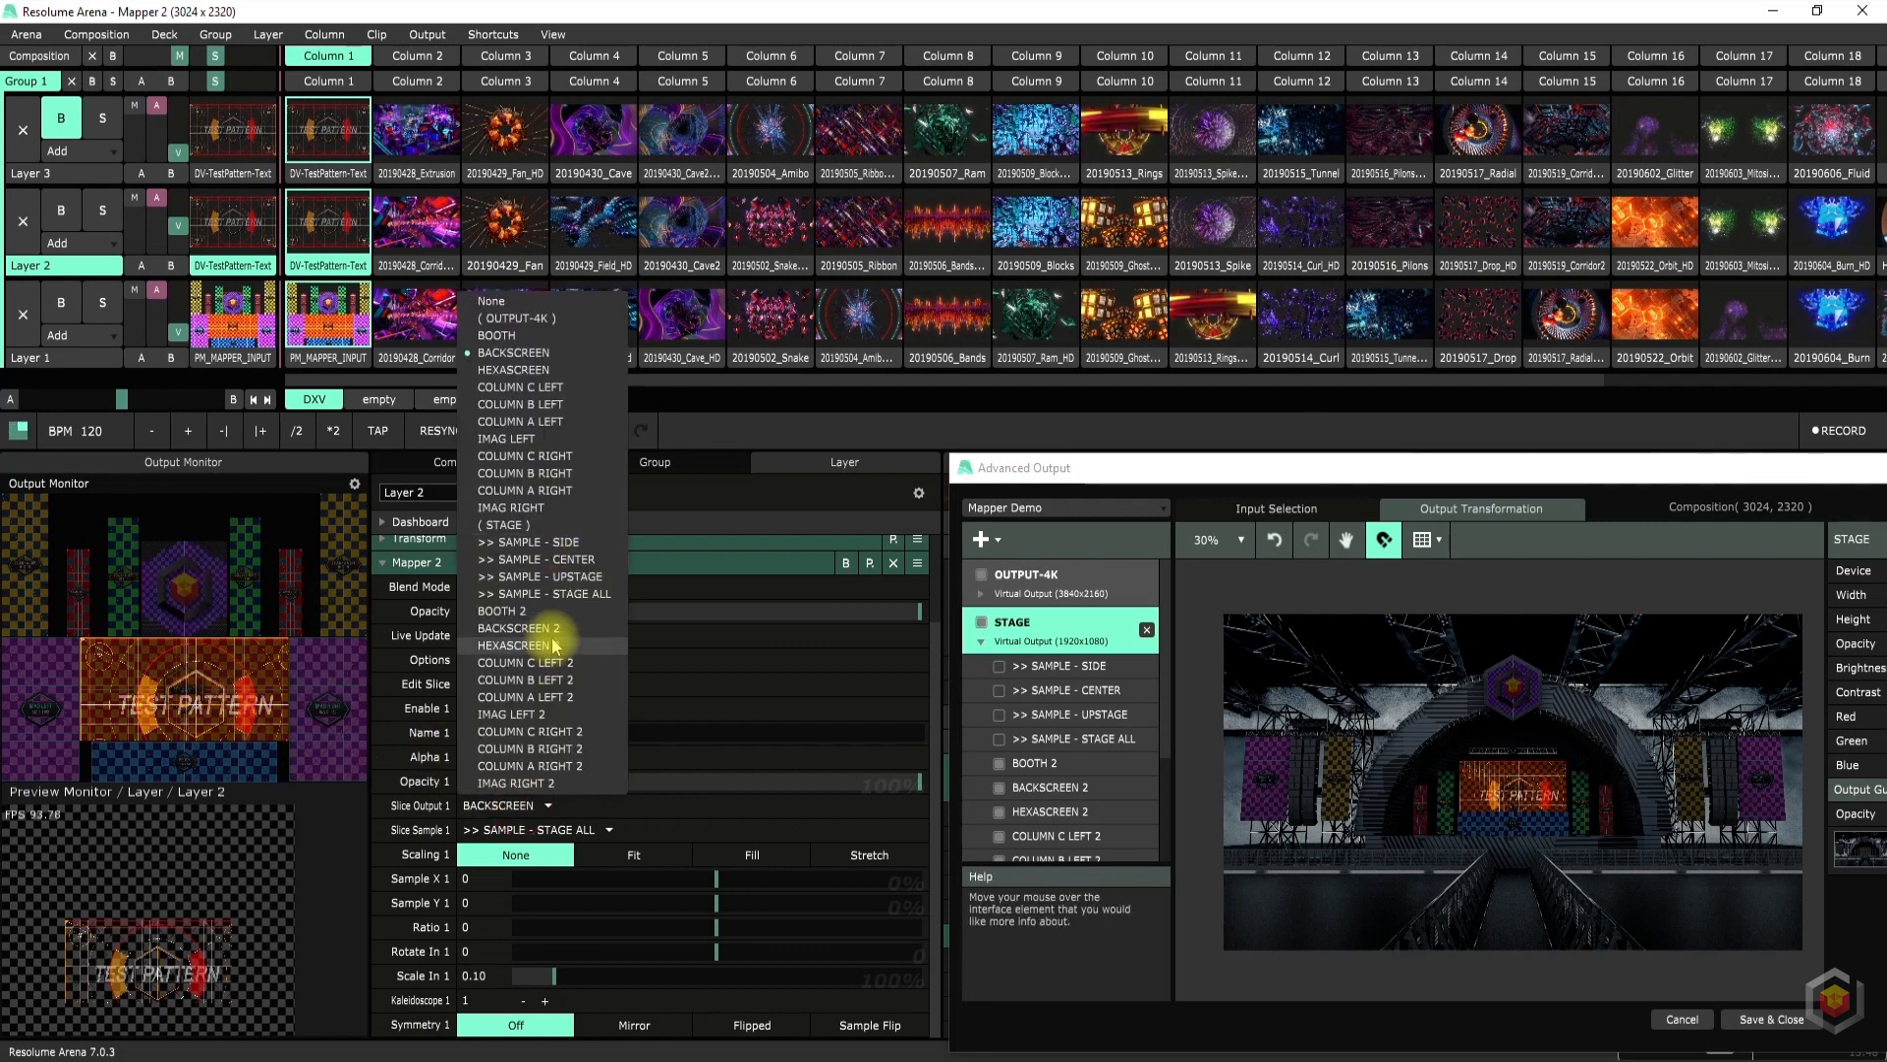
left_click(552, 635)
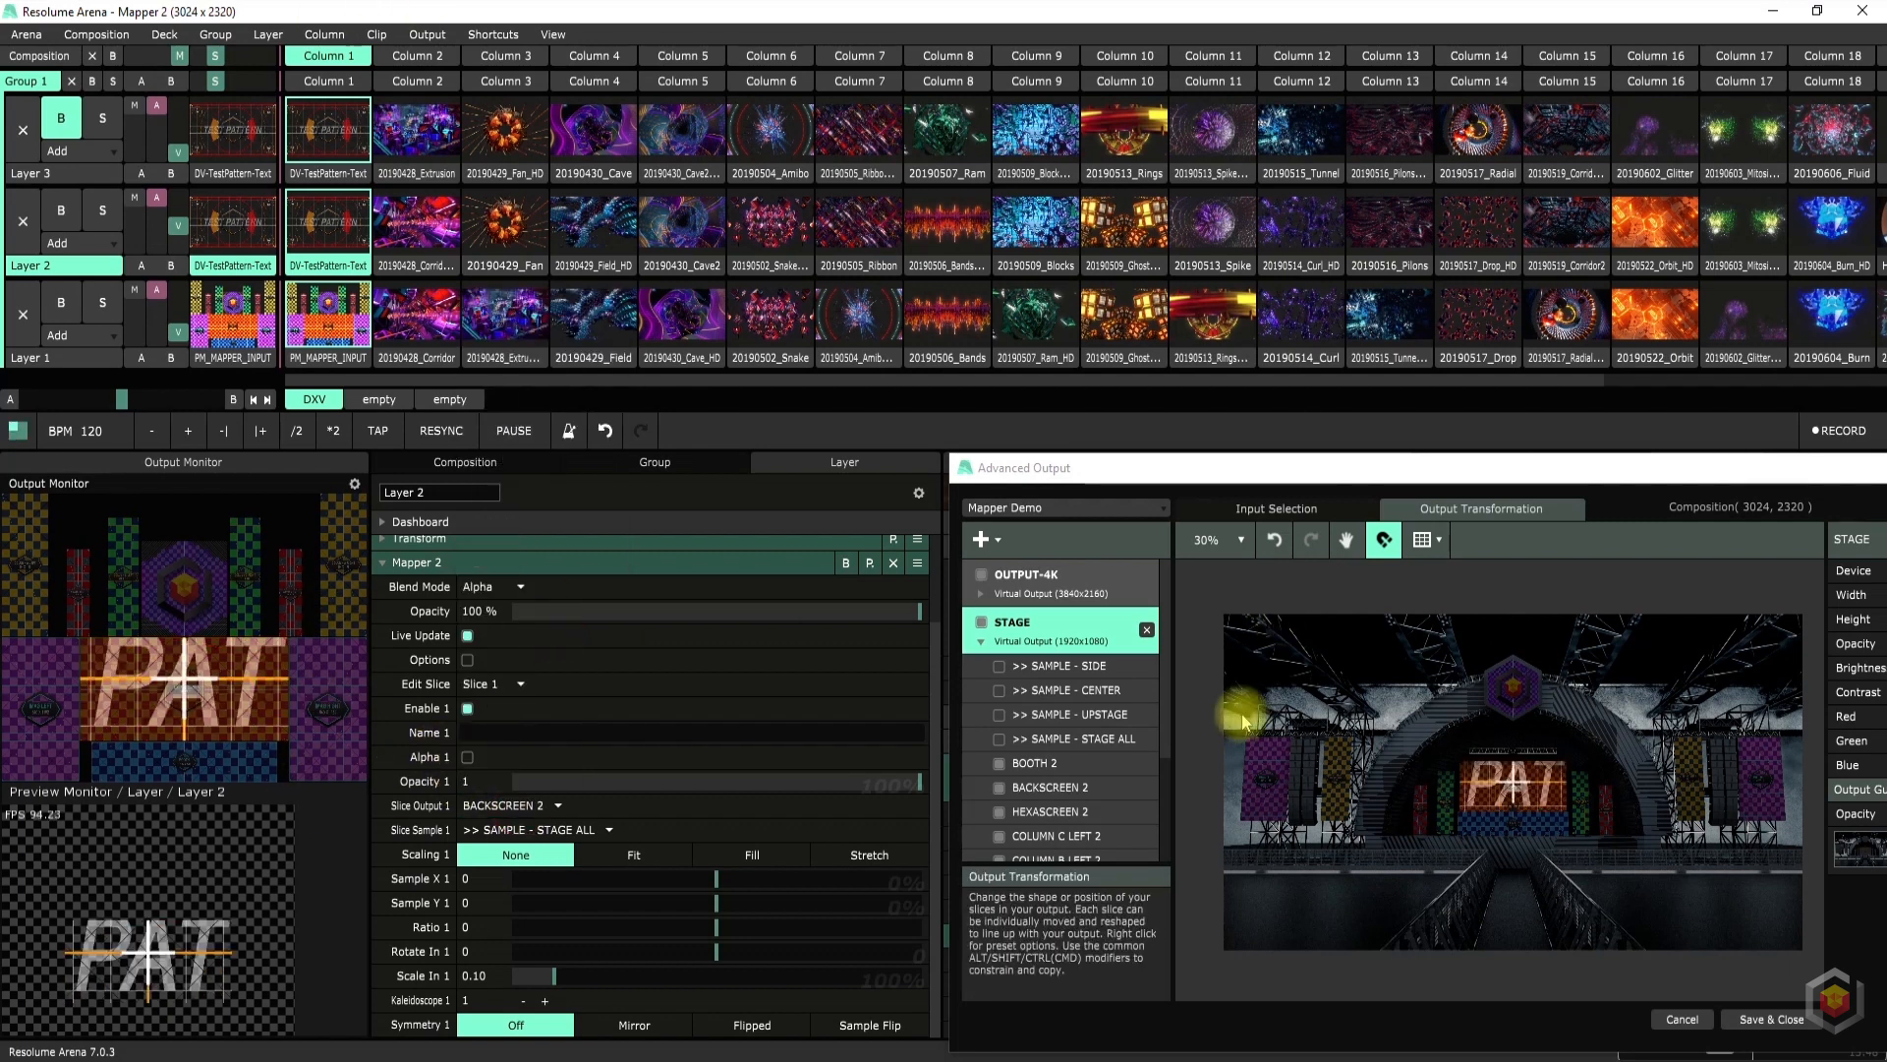
Compare the BACKSCREEN 2 slice's input selection with its output transformation in the Advanced Output
scroll(1070, 741, "down", 1)
scroll(1071, 746, "up", 1)
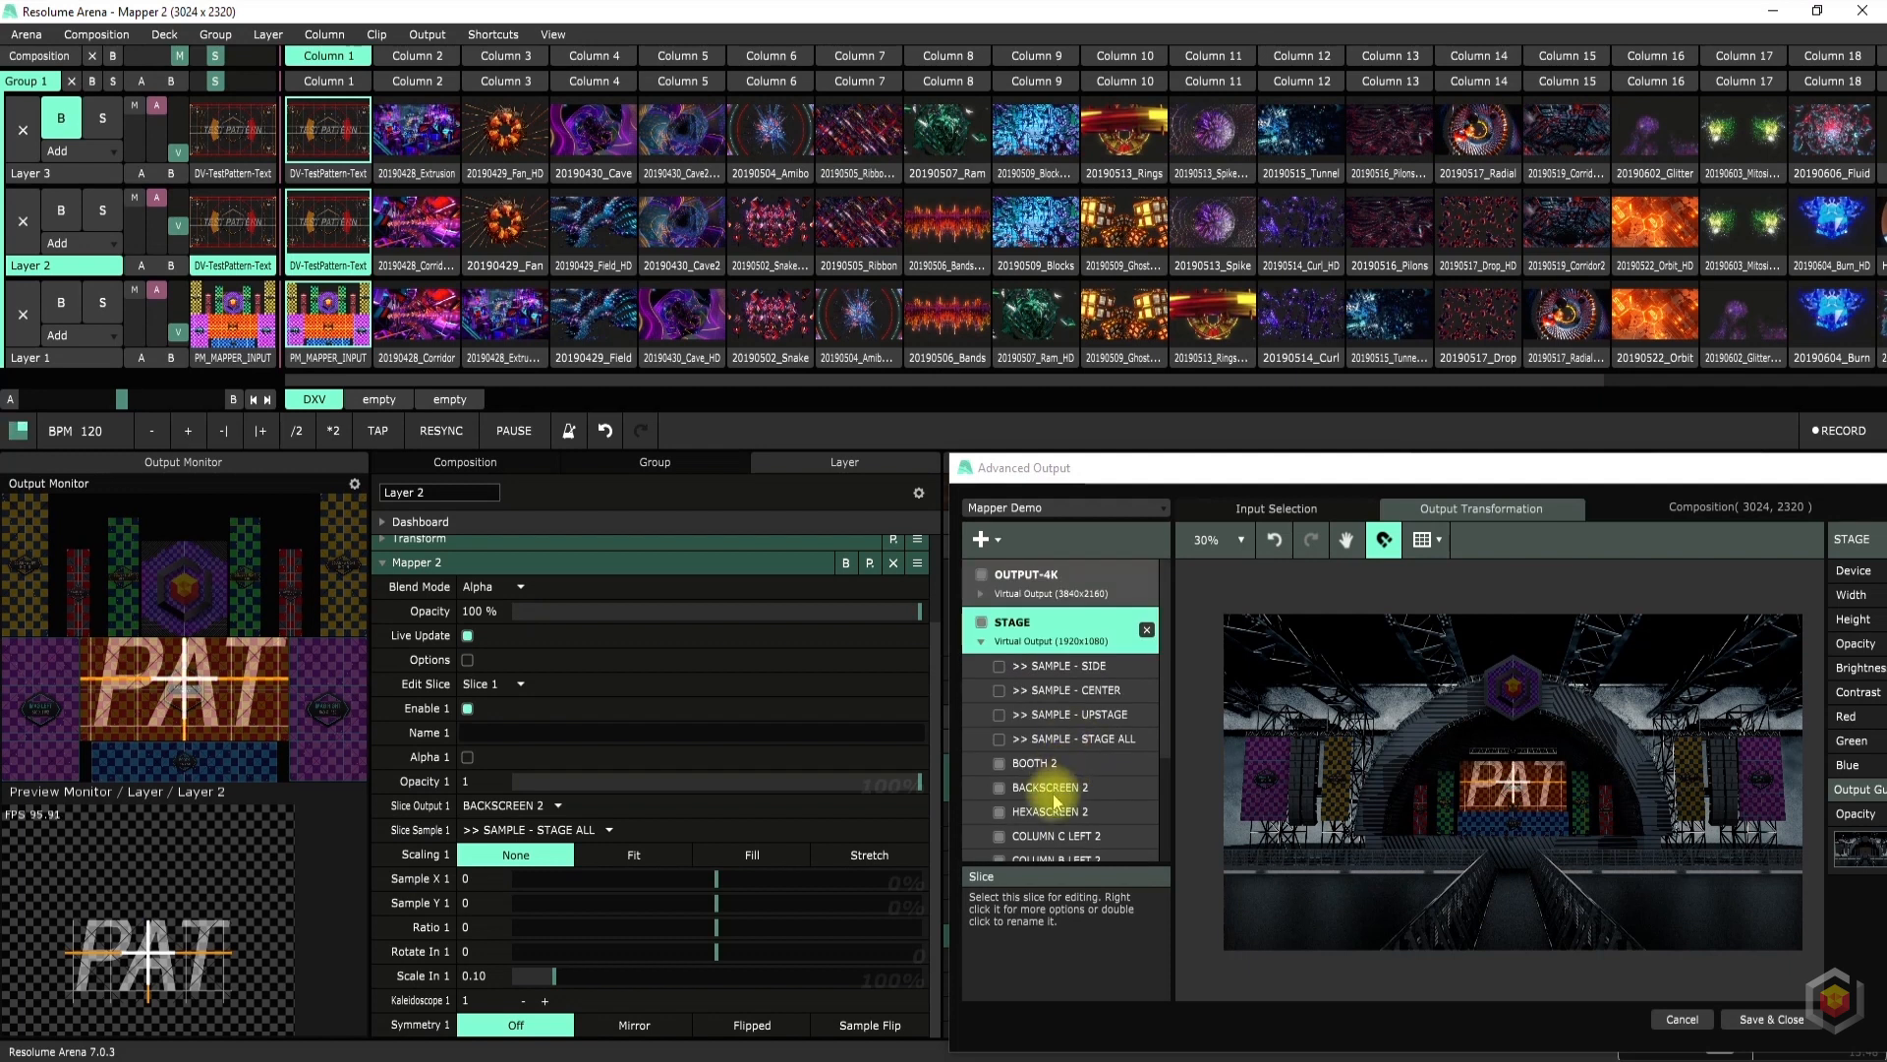
left_click(1052, 789)
left_click(1283, 507)
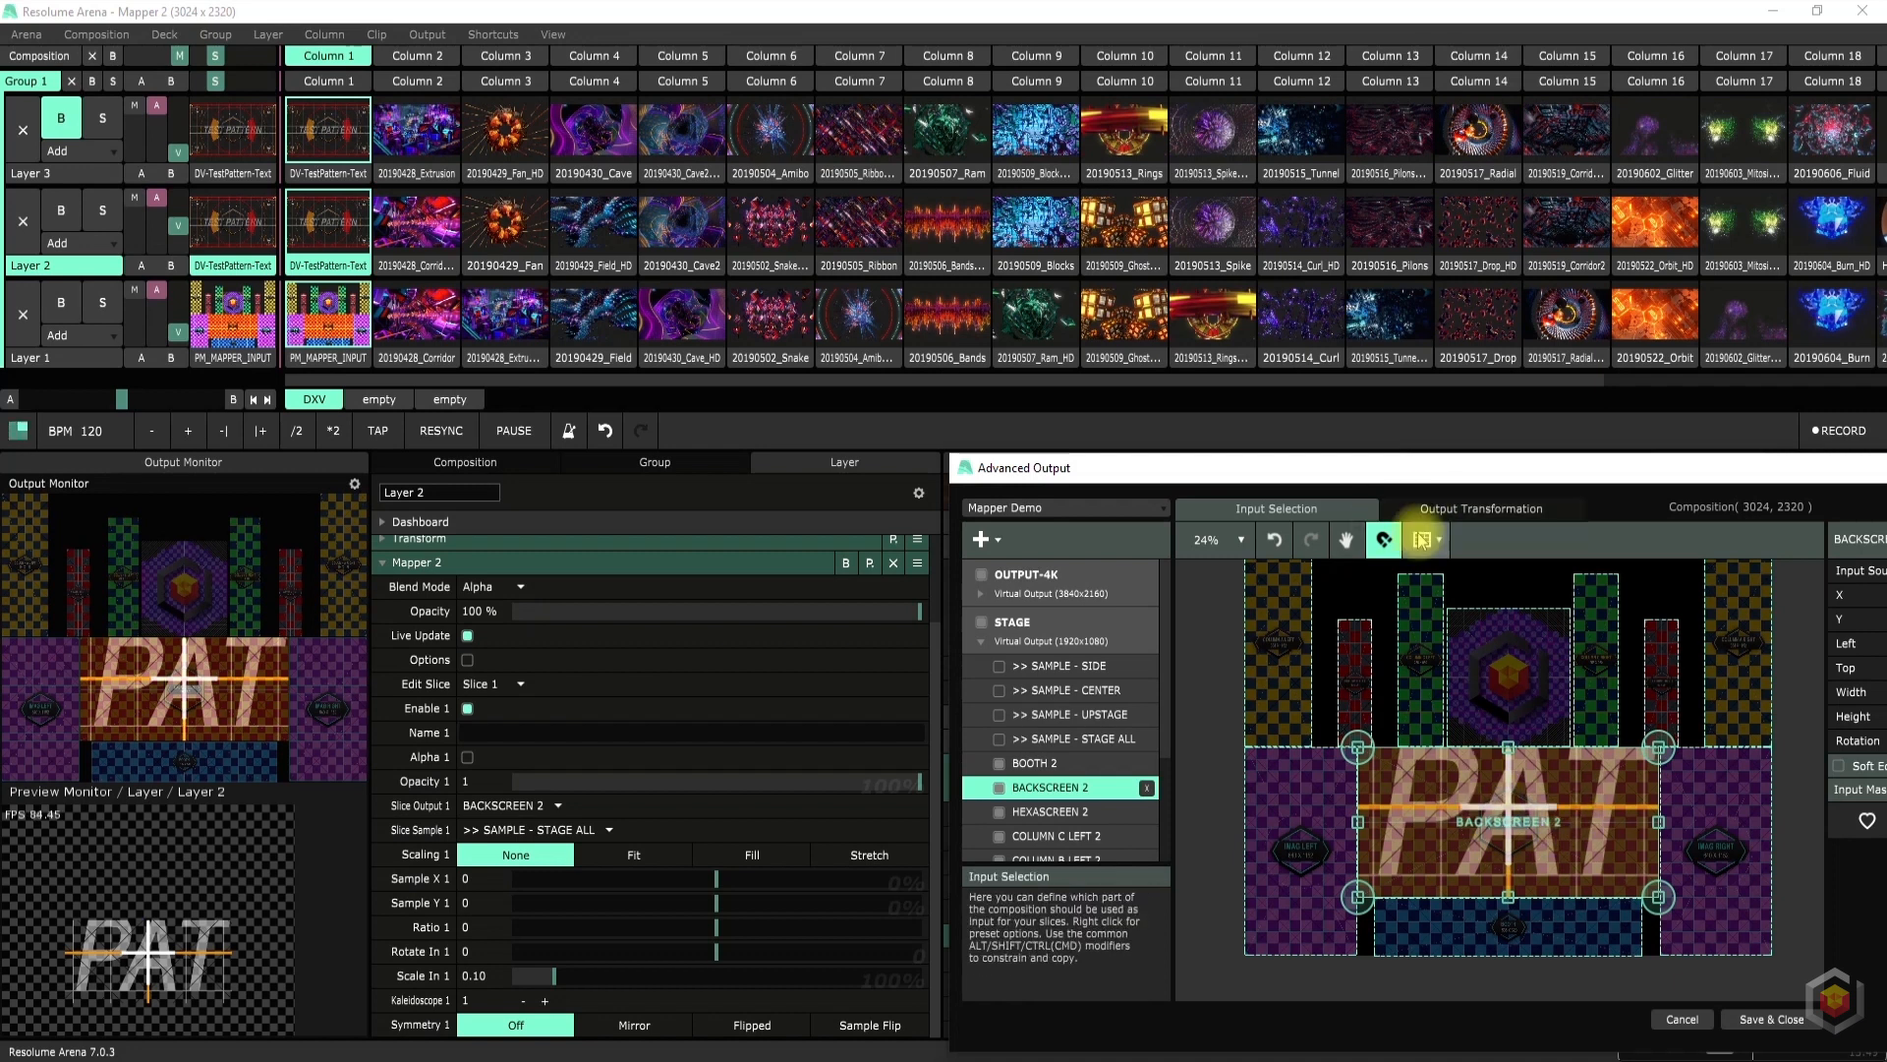
left_click(1437, 511)
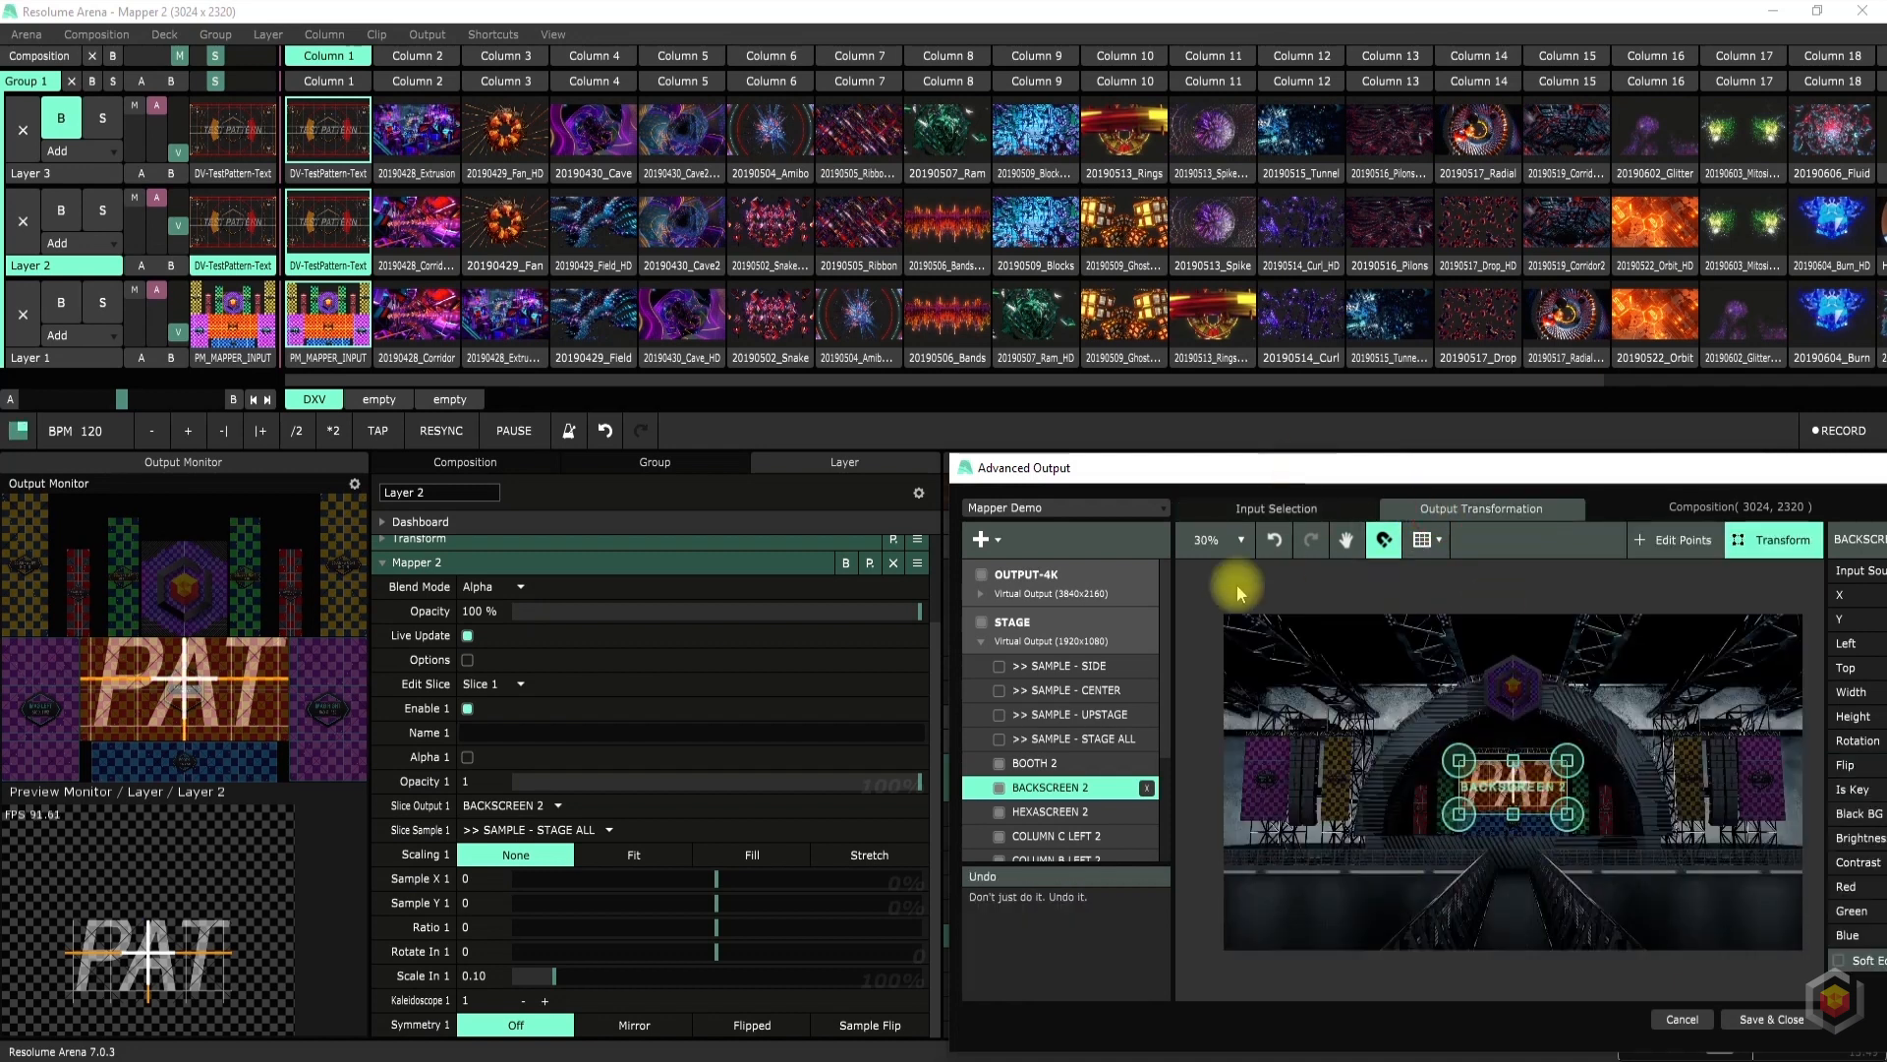
Enable the >> SAMPLE - STAGE ALL slice and examine its input selection and output transformation against BACKSCREEN 2
left_click(1072, 741)
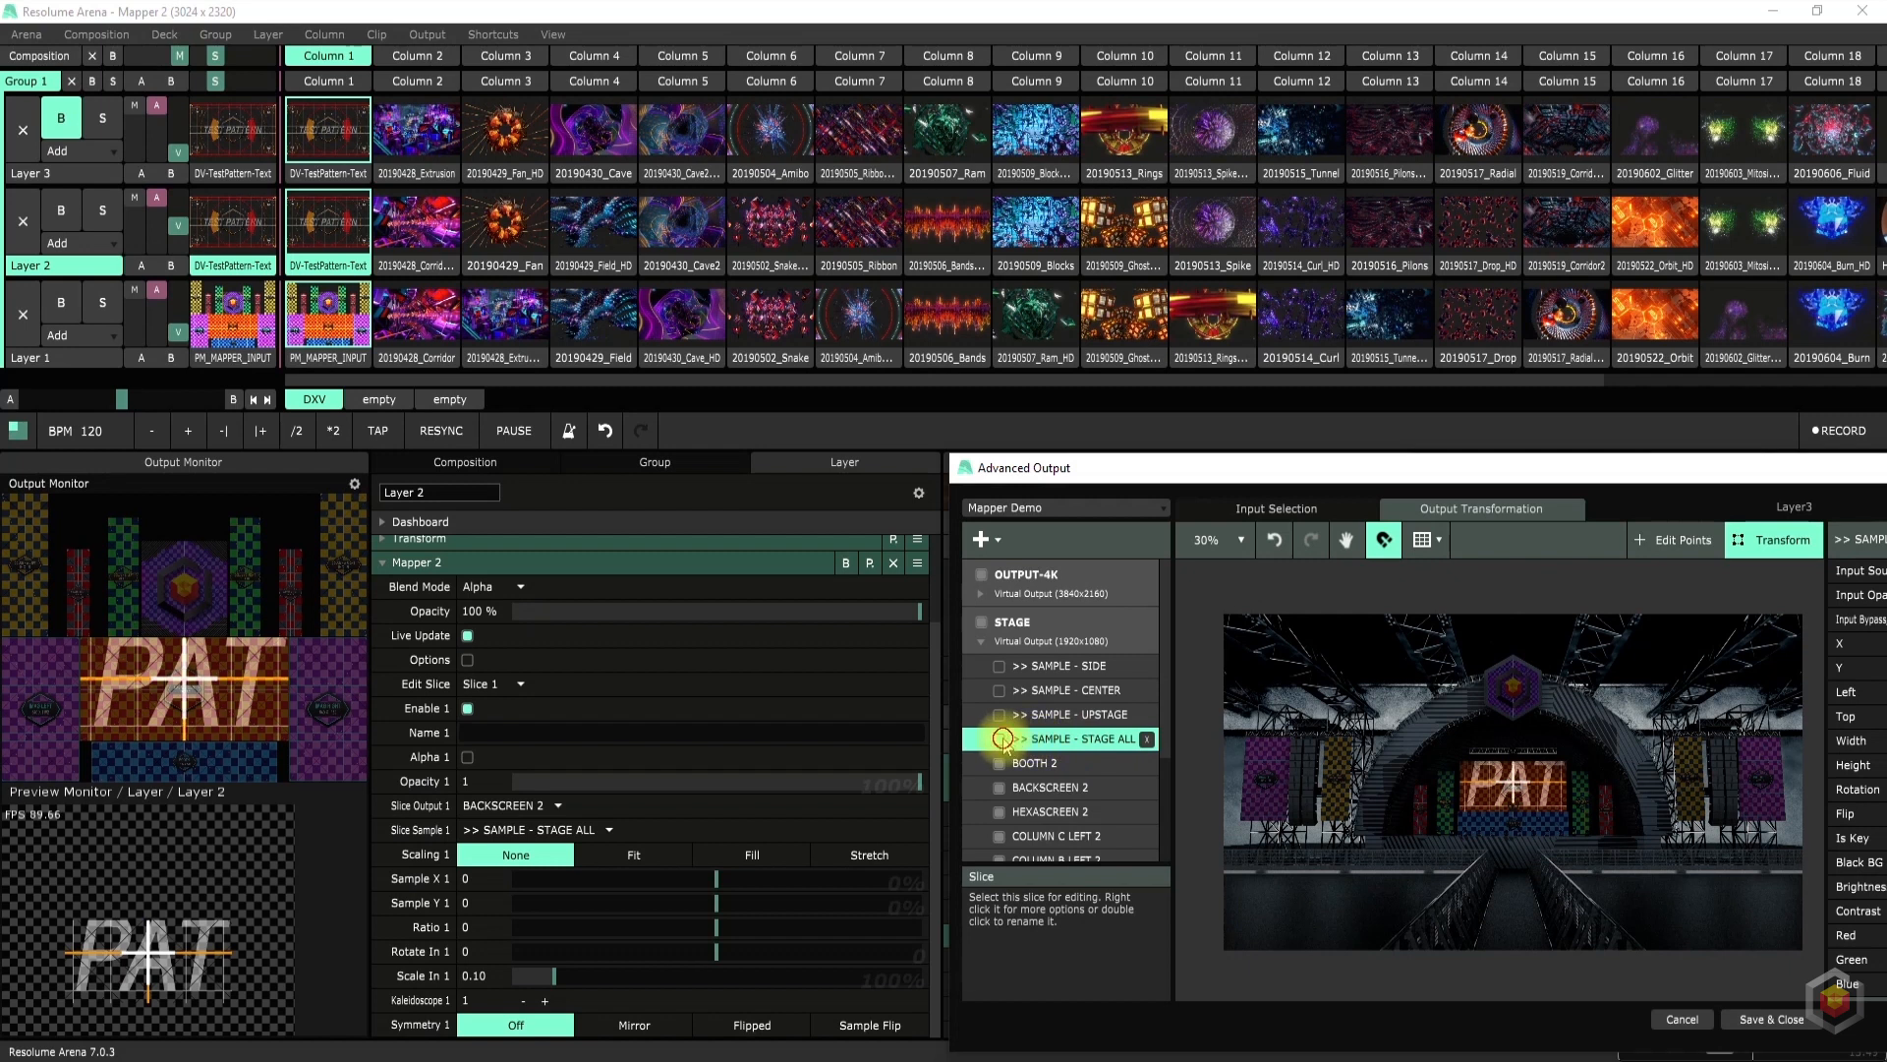
left_click(1305, 510)
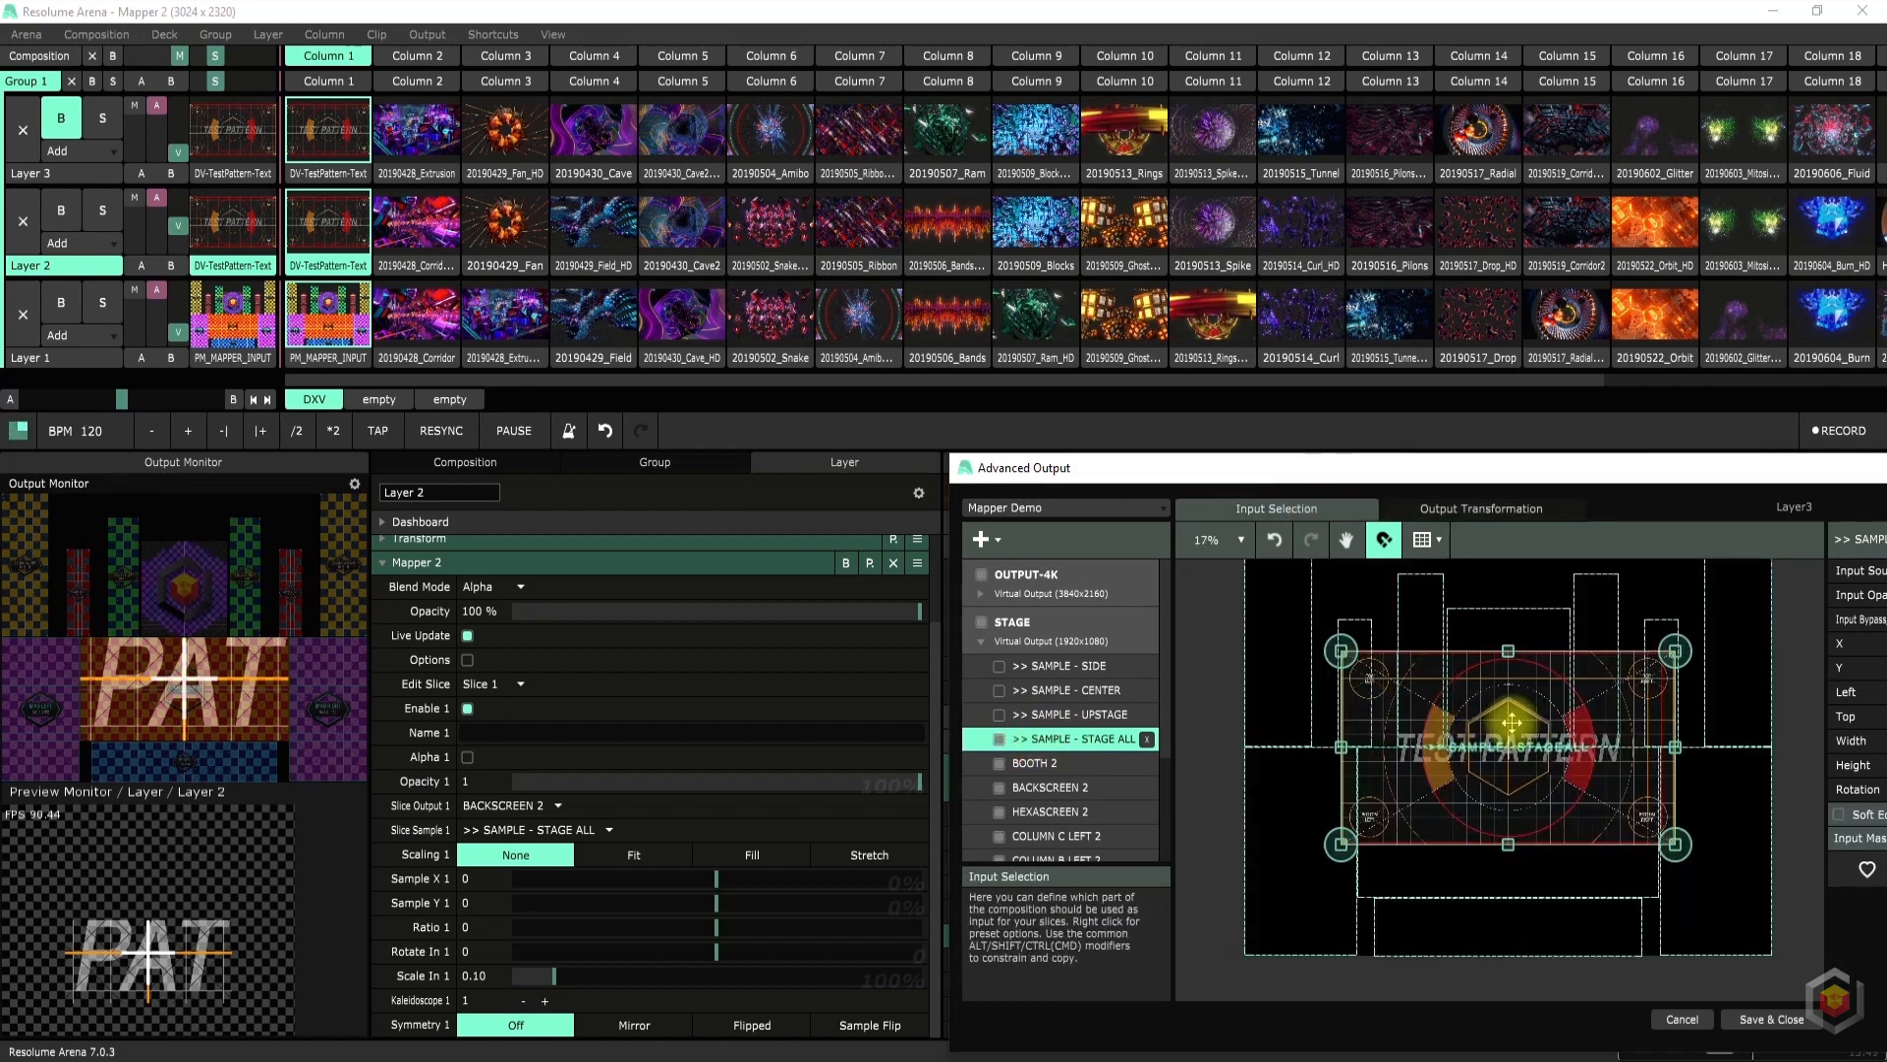
left_click(1469, 509)
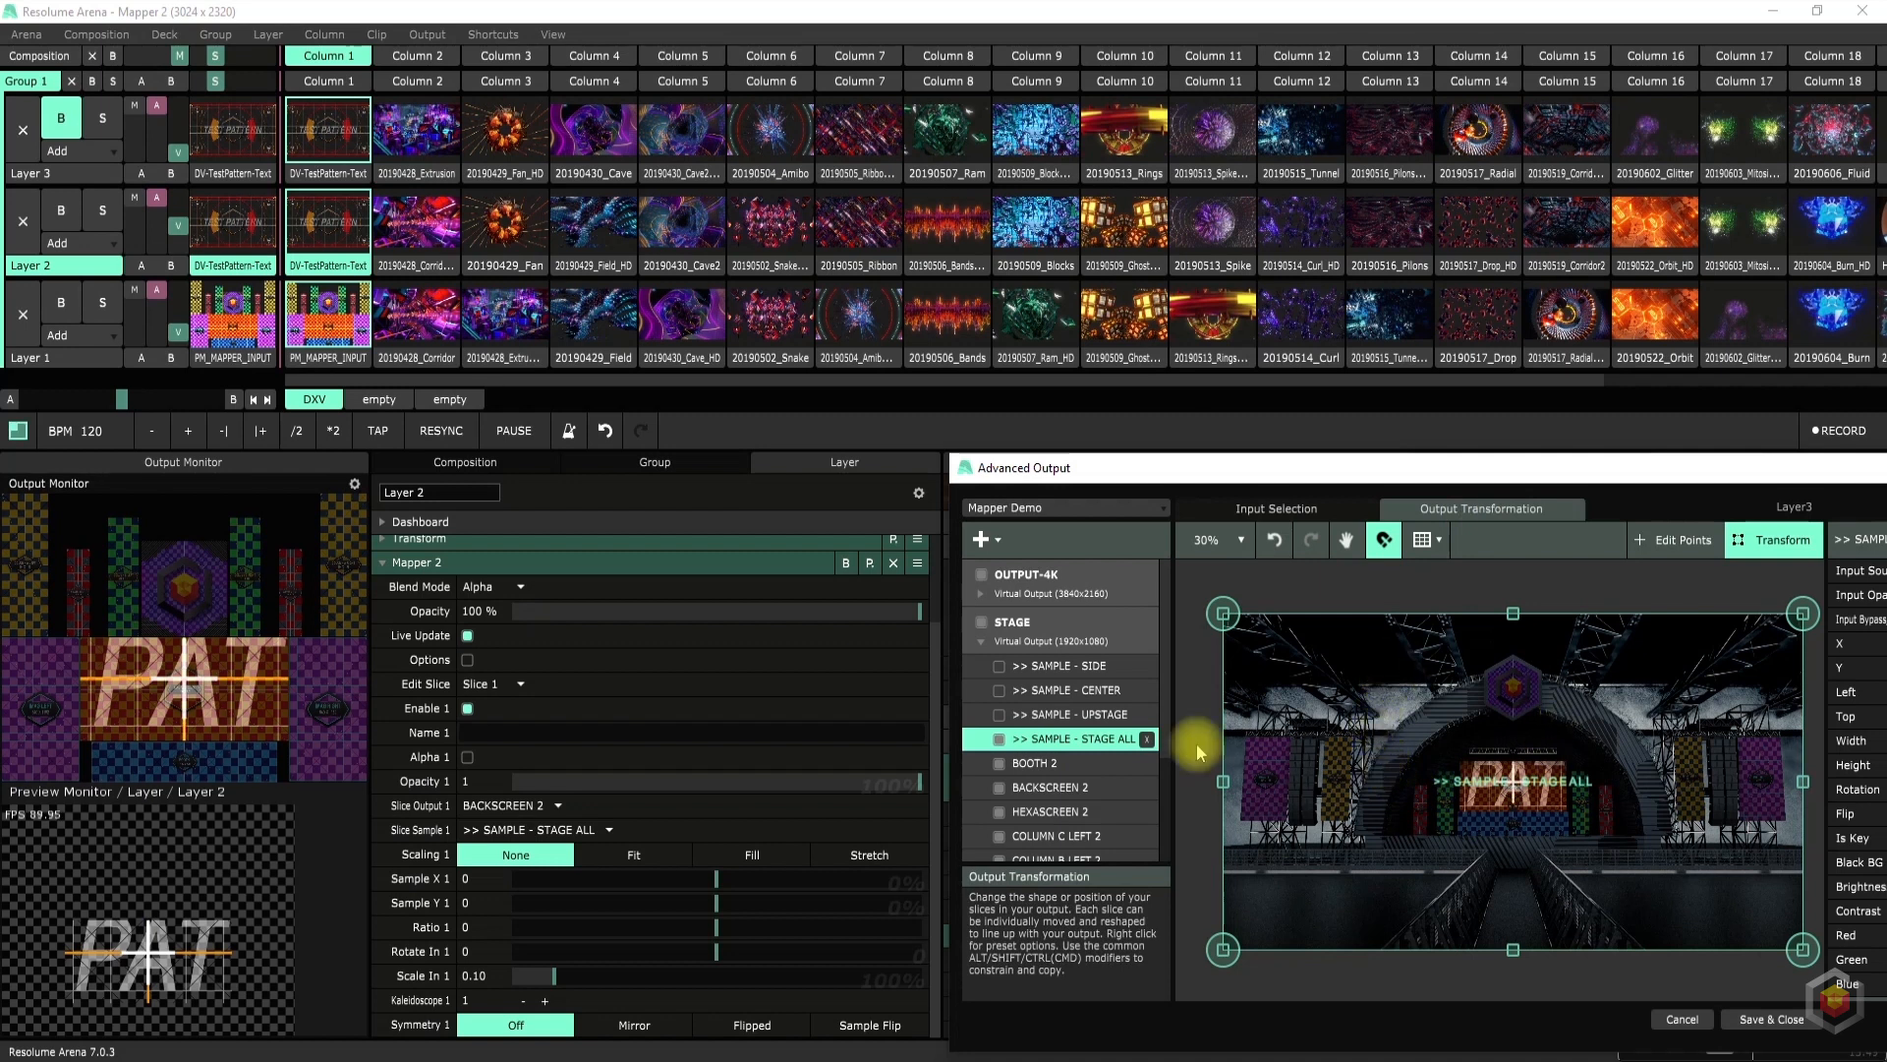
left_click(1050, 787)
left_click(1062, 740)
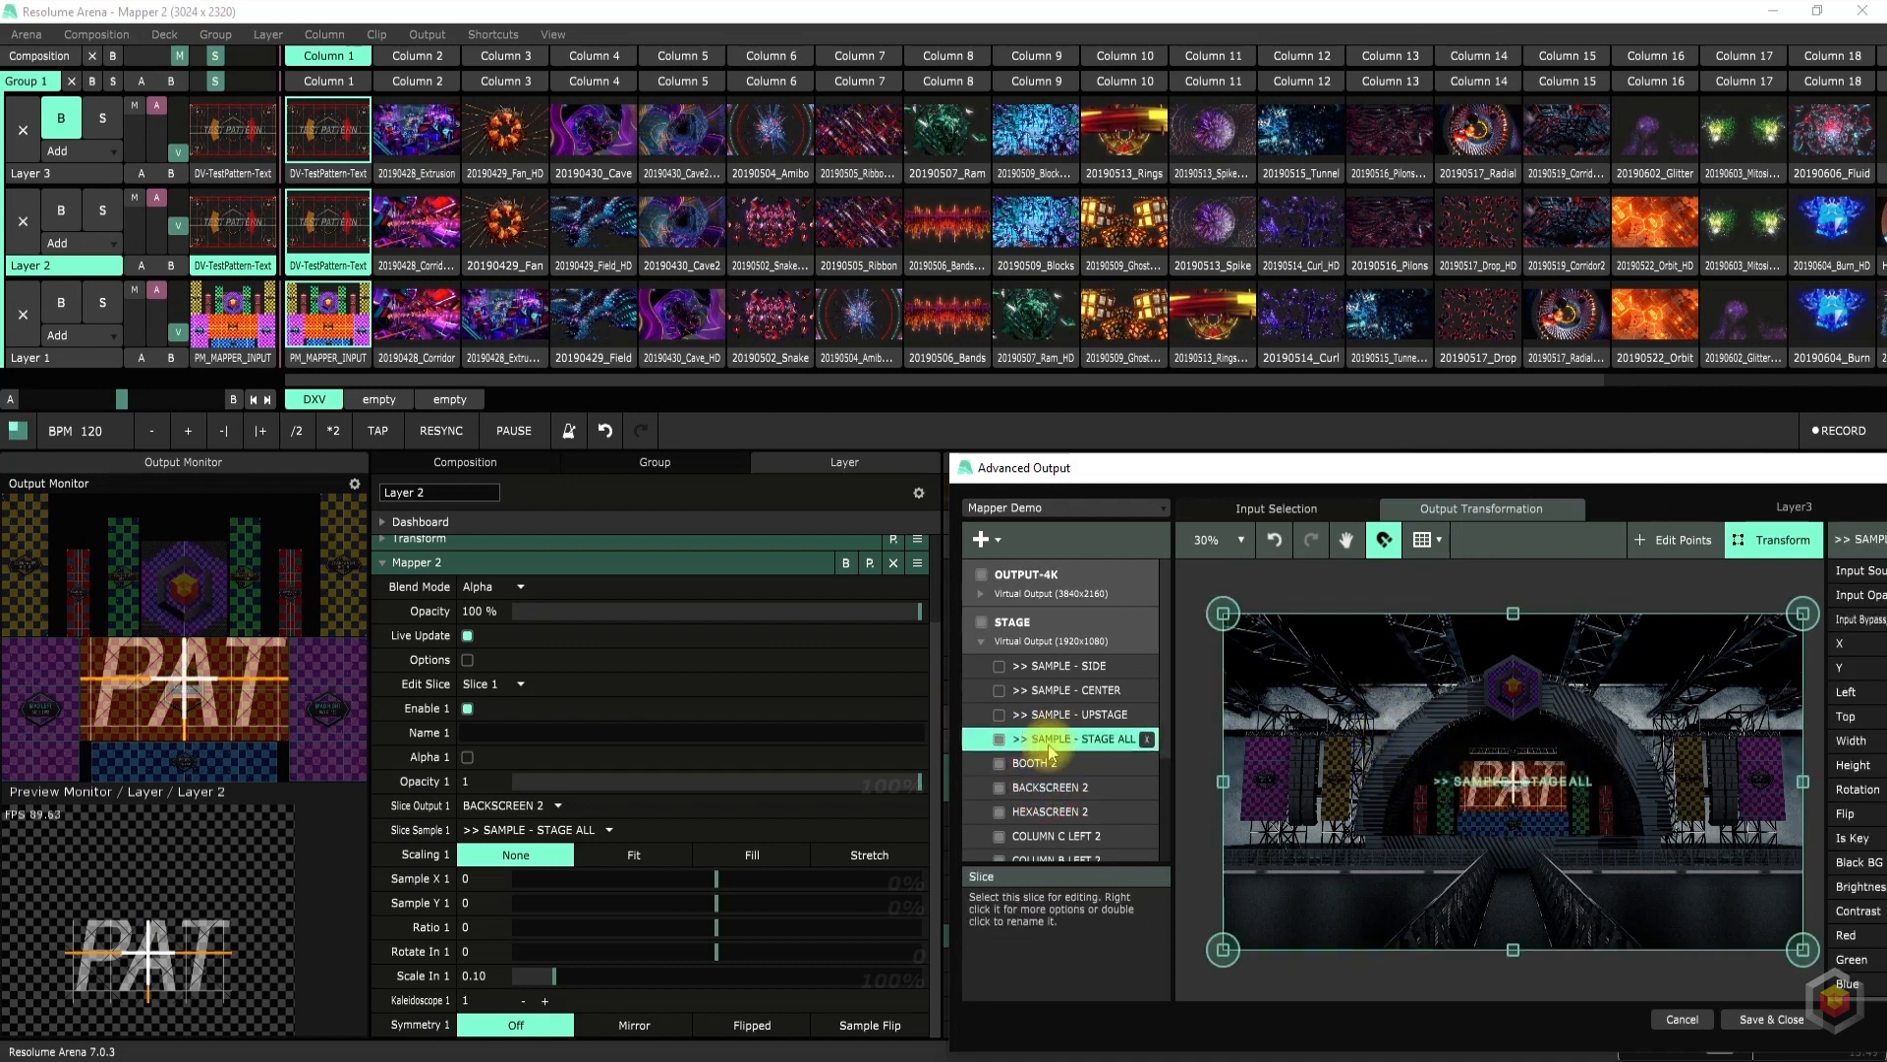
Select the STAGE screen and collapse its slice list in the Advanced Output
left_click(1762, 1022)
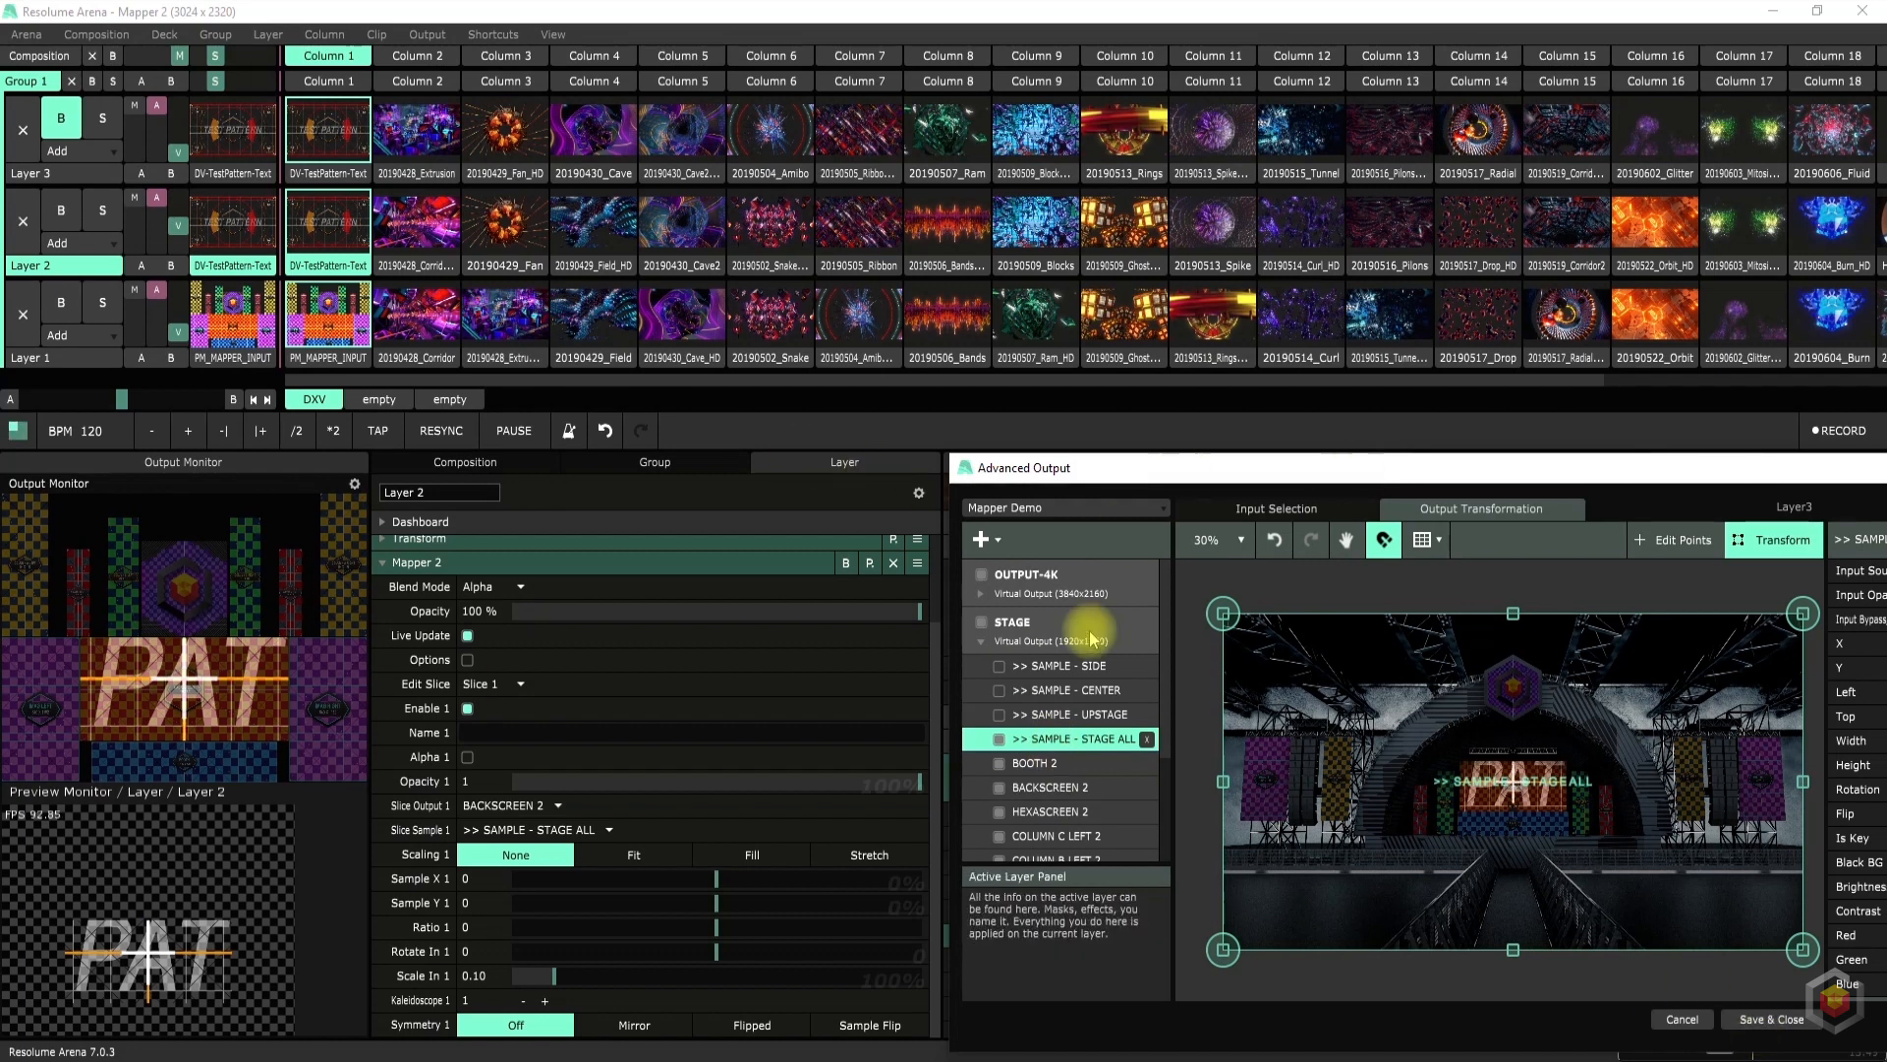
left_click(1005, 625)
left_click(983, 644)
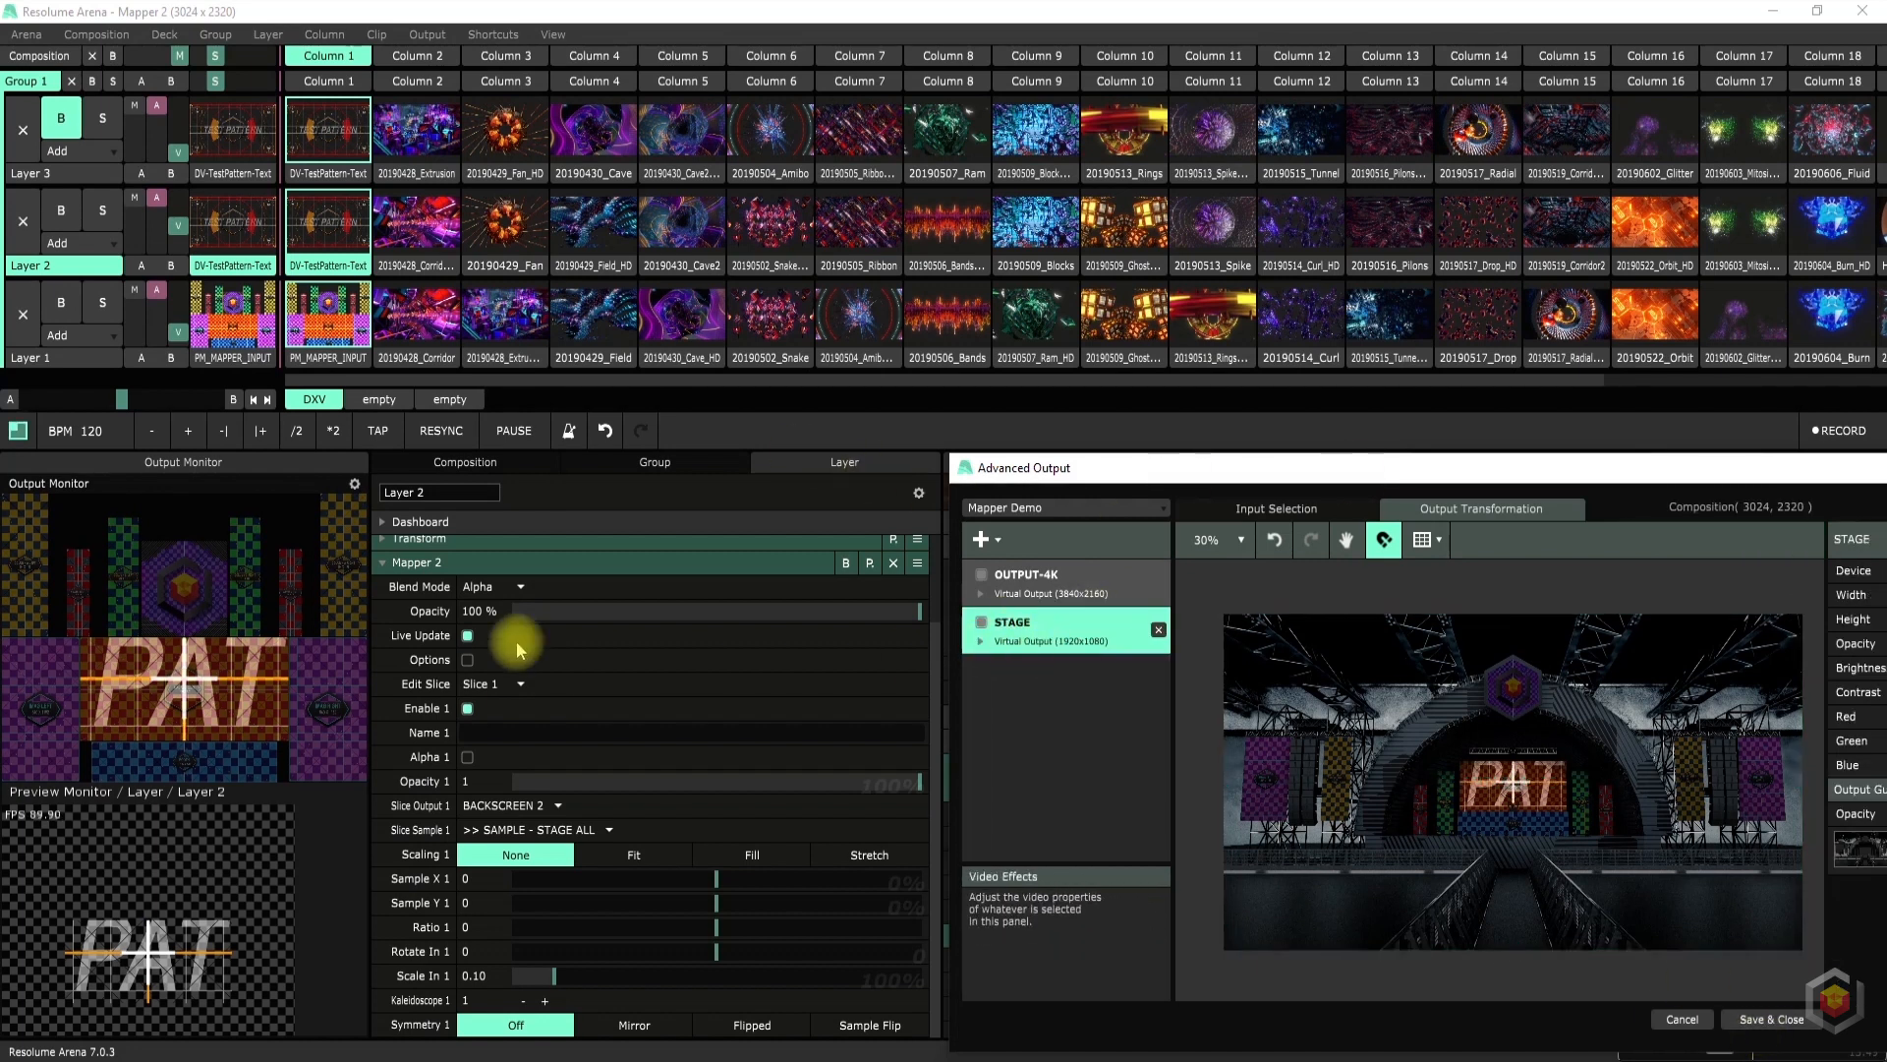
Review Slice 1's output choices, and switch Slice 1 off and back on
left_click(512, 808)
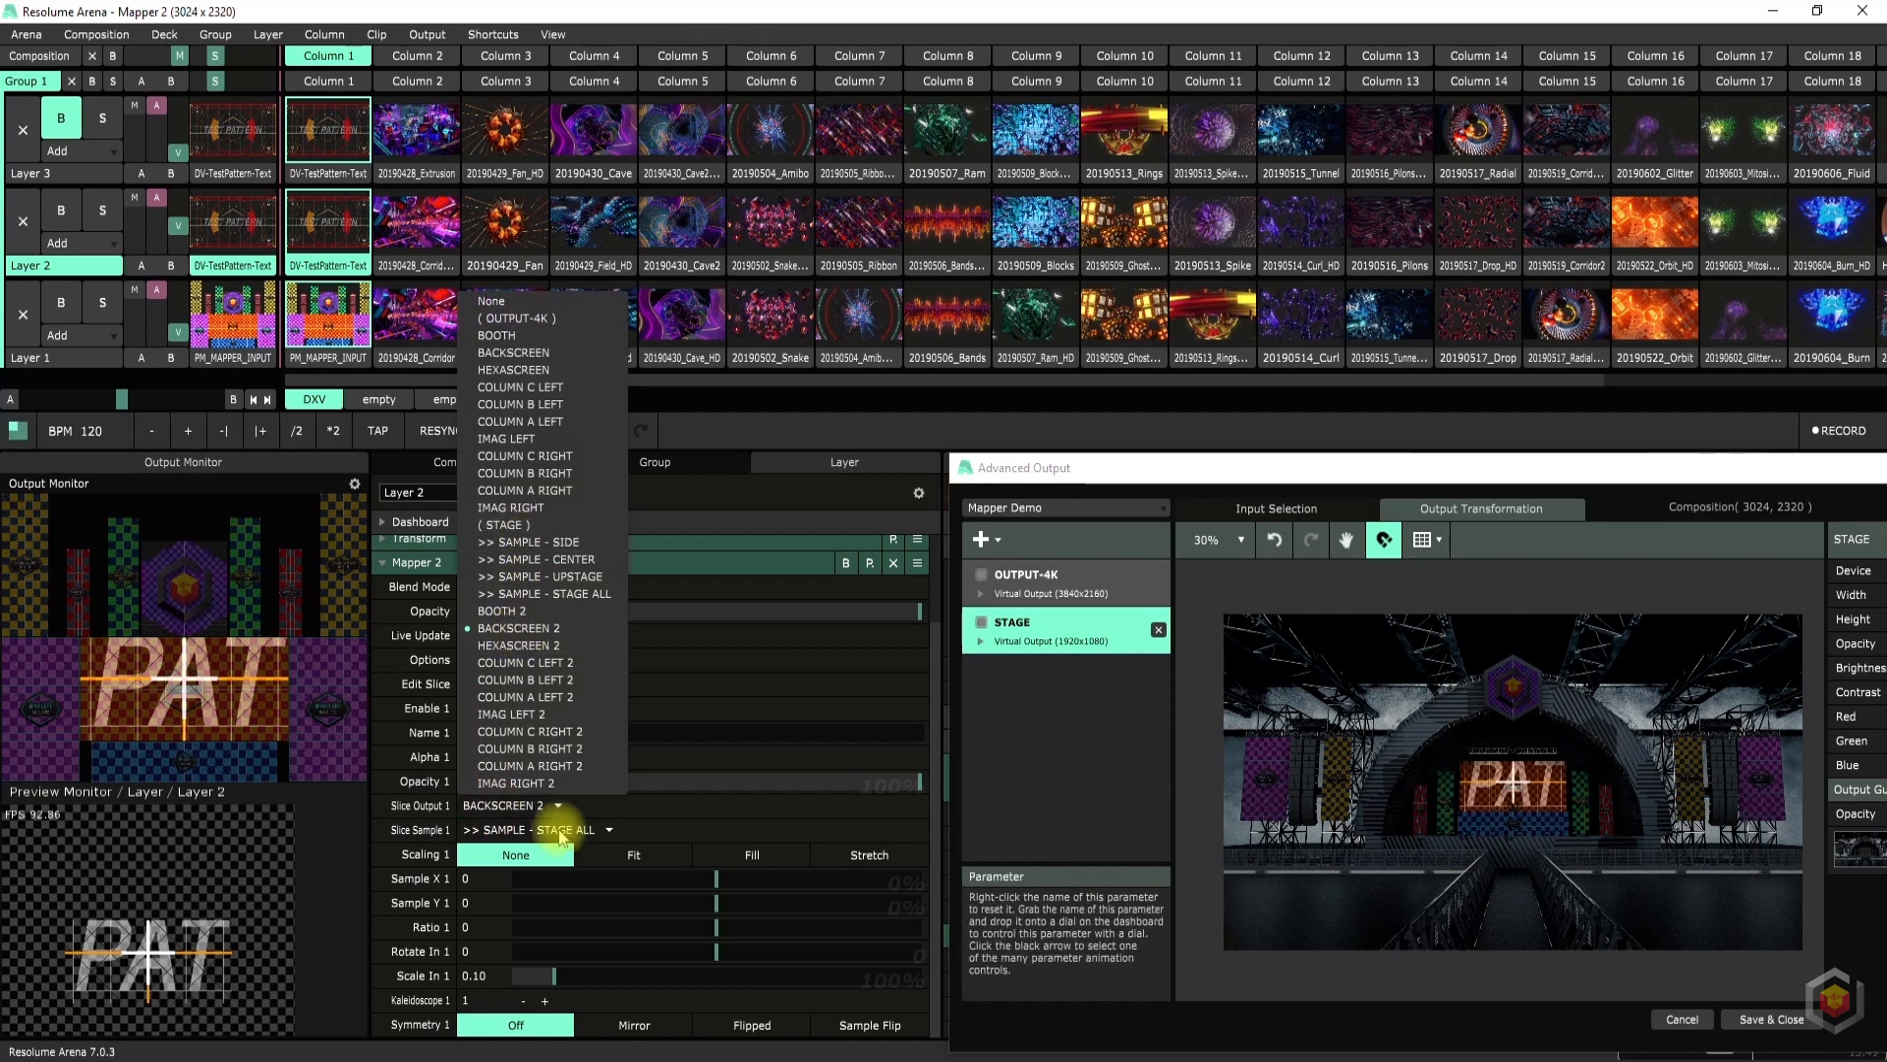
left_click(656, 823)
left_click(469, 710)
left_click(469, 710)
Enable Slice 2 in Mapper 2, with BOOTH 2 as its output and >> SAMPLE - STAGE ALL as its sample
left_click(487, 685)
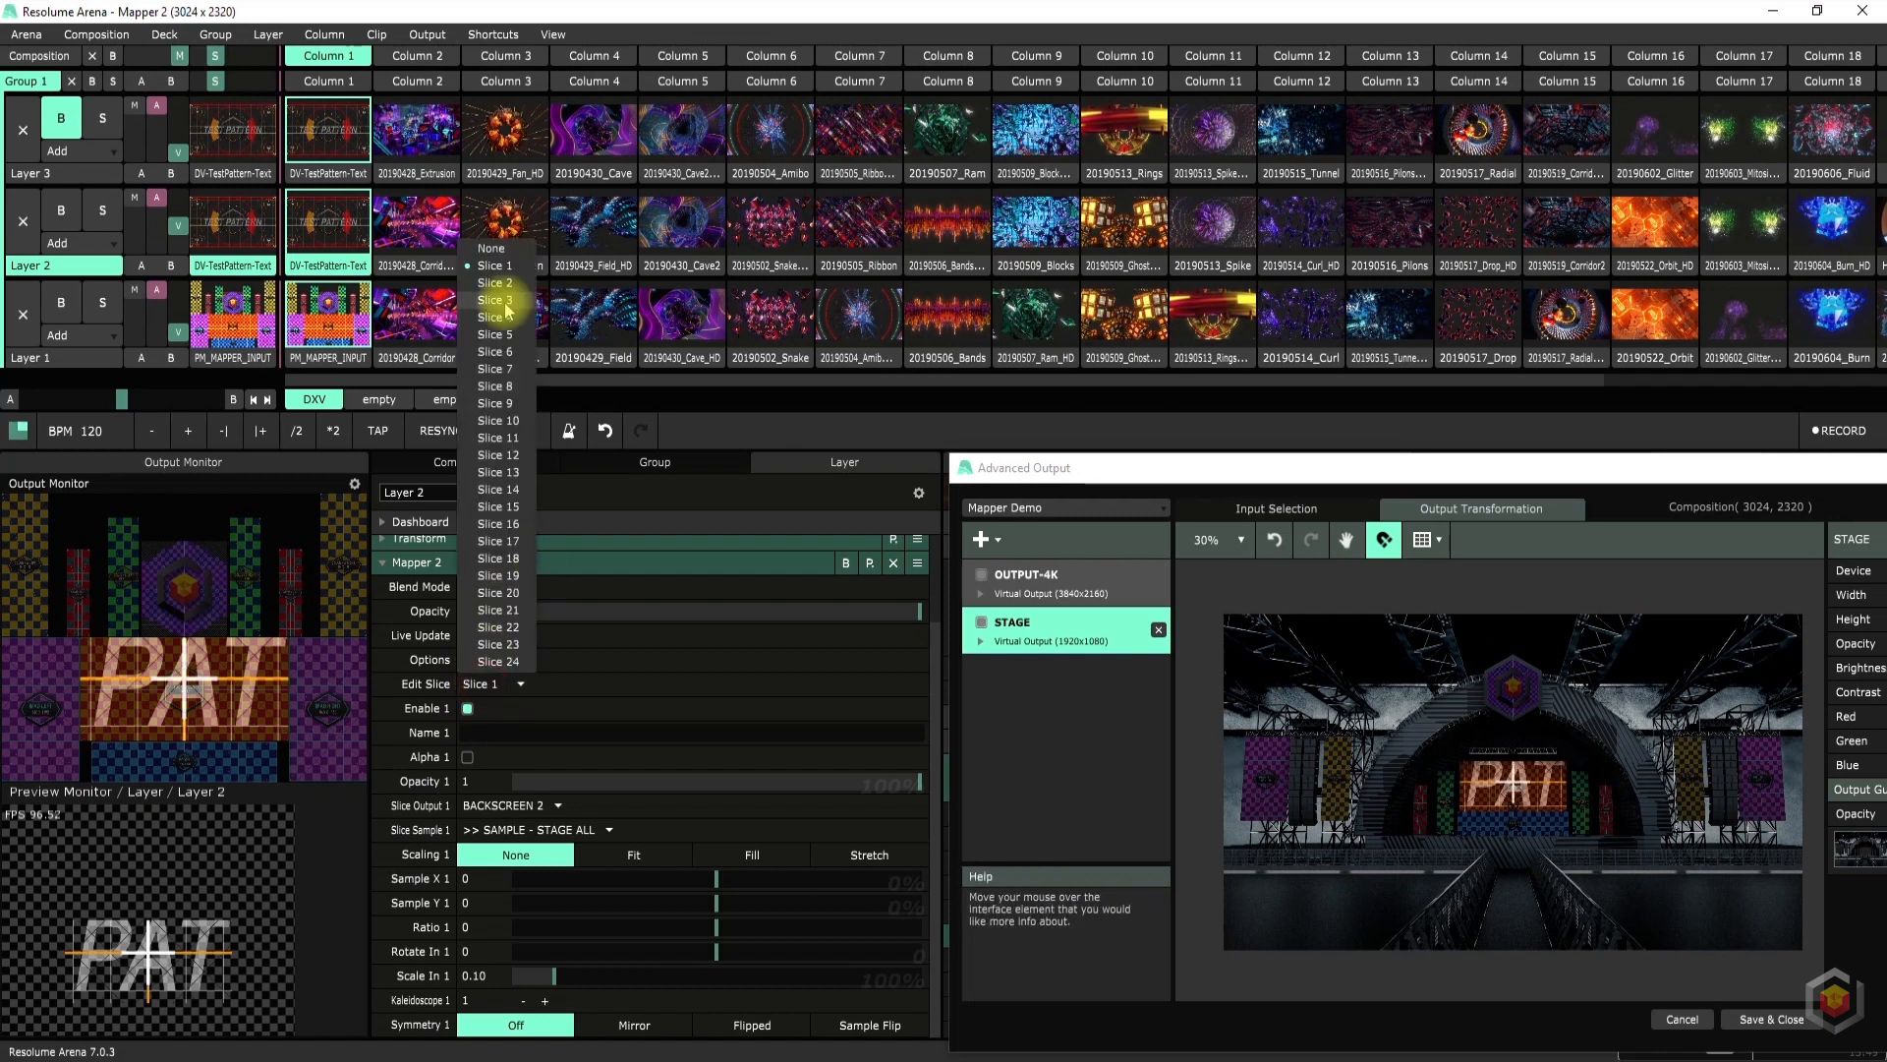
left_click(496, 283)
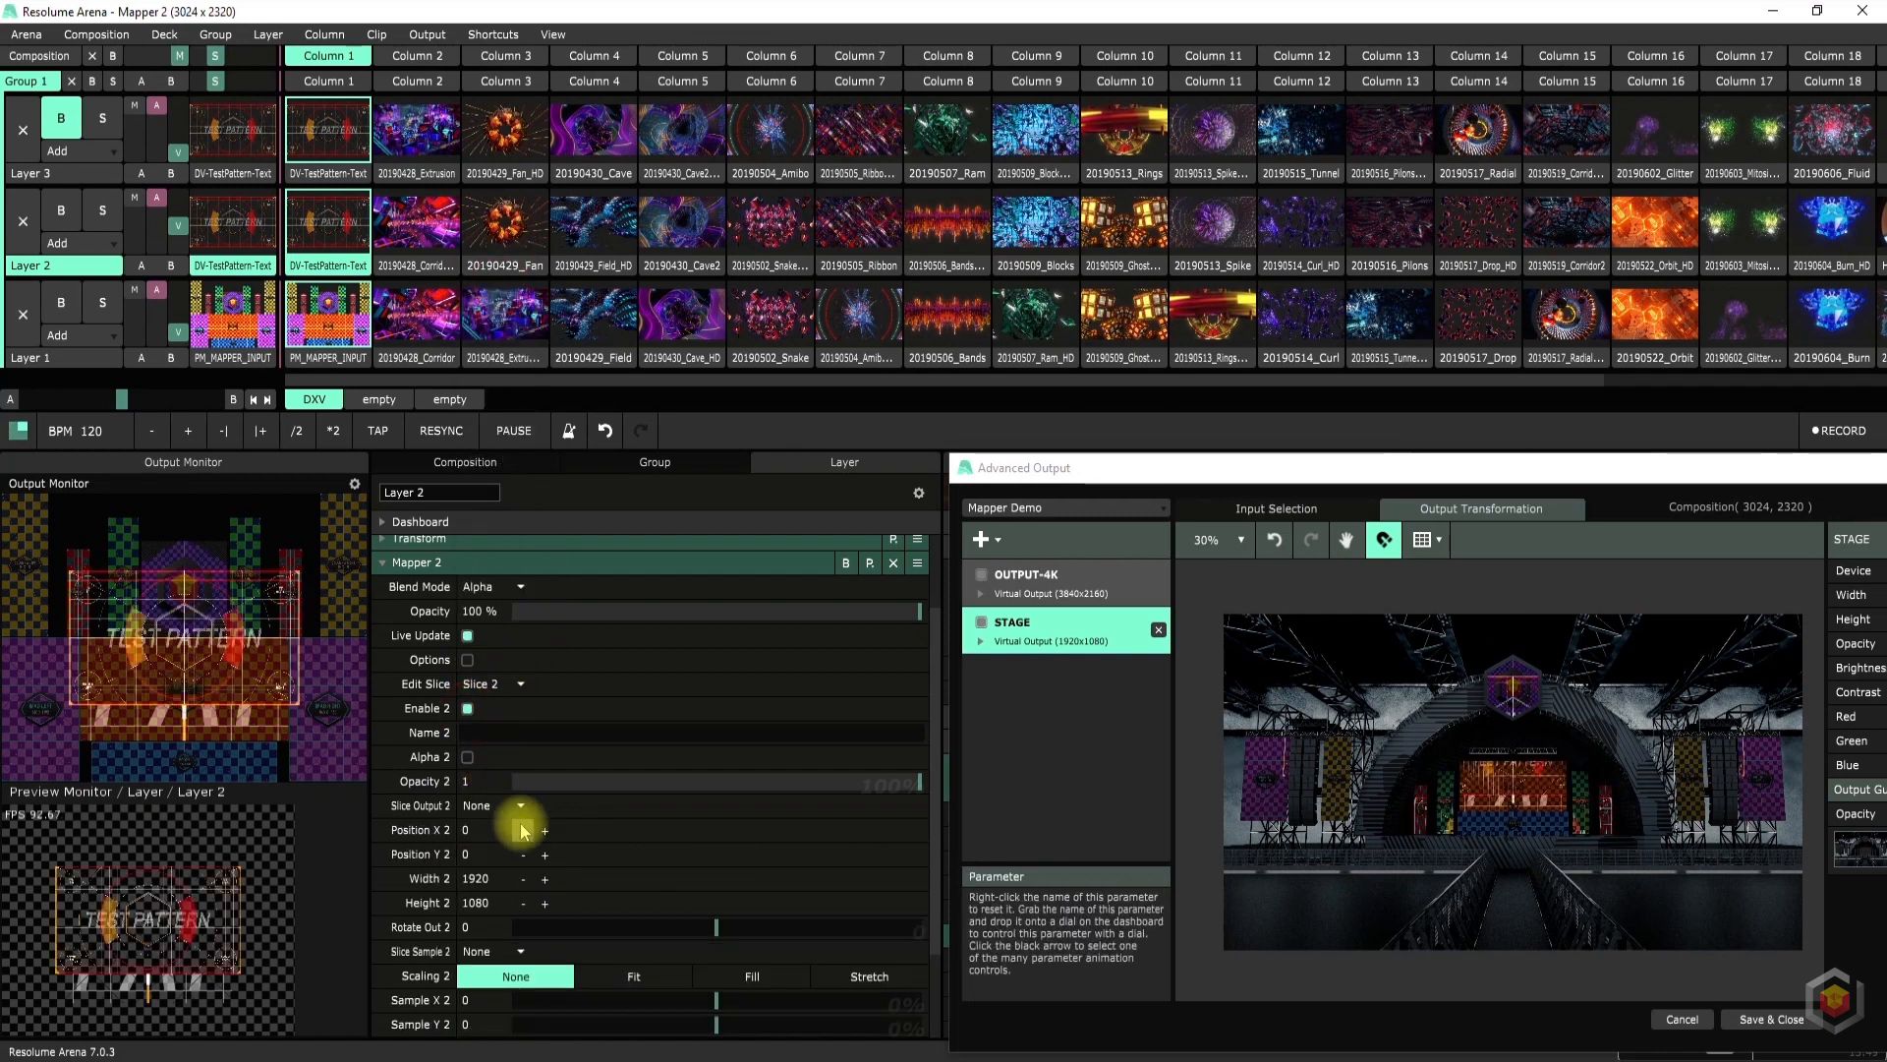
left_click(505, 808)
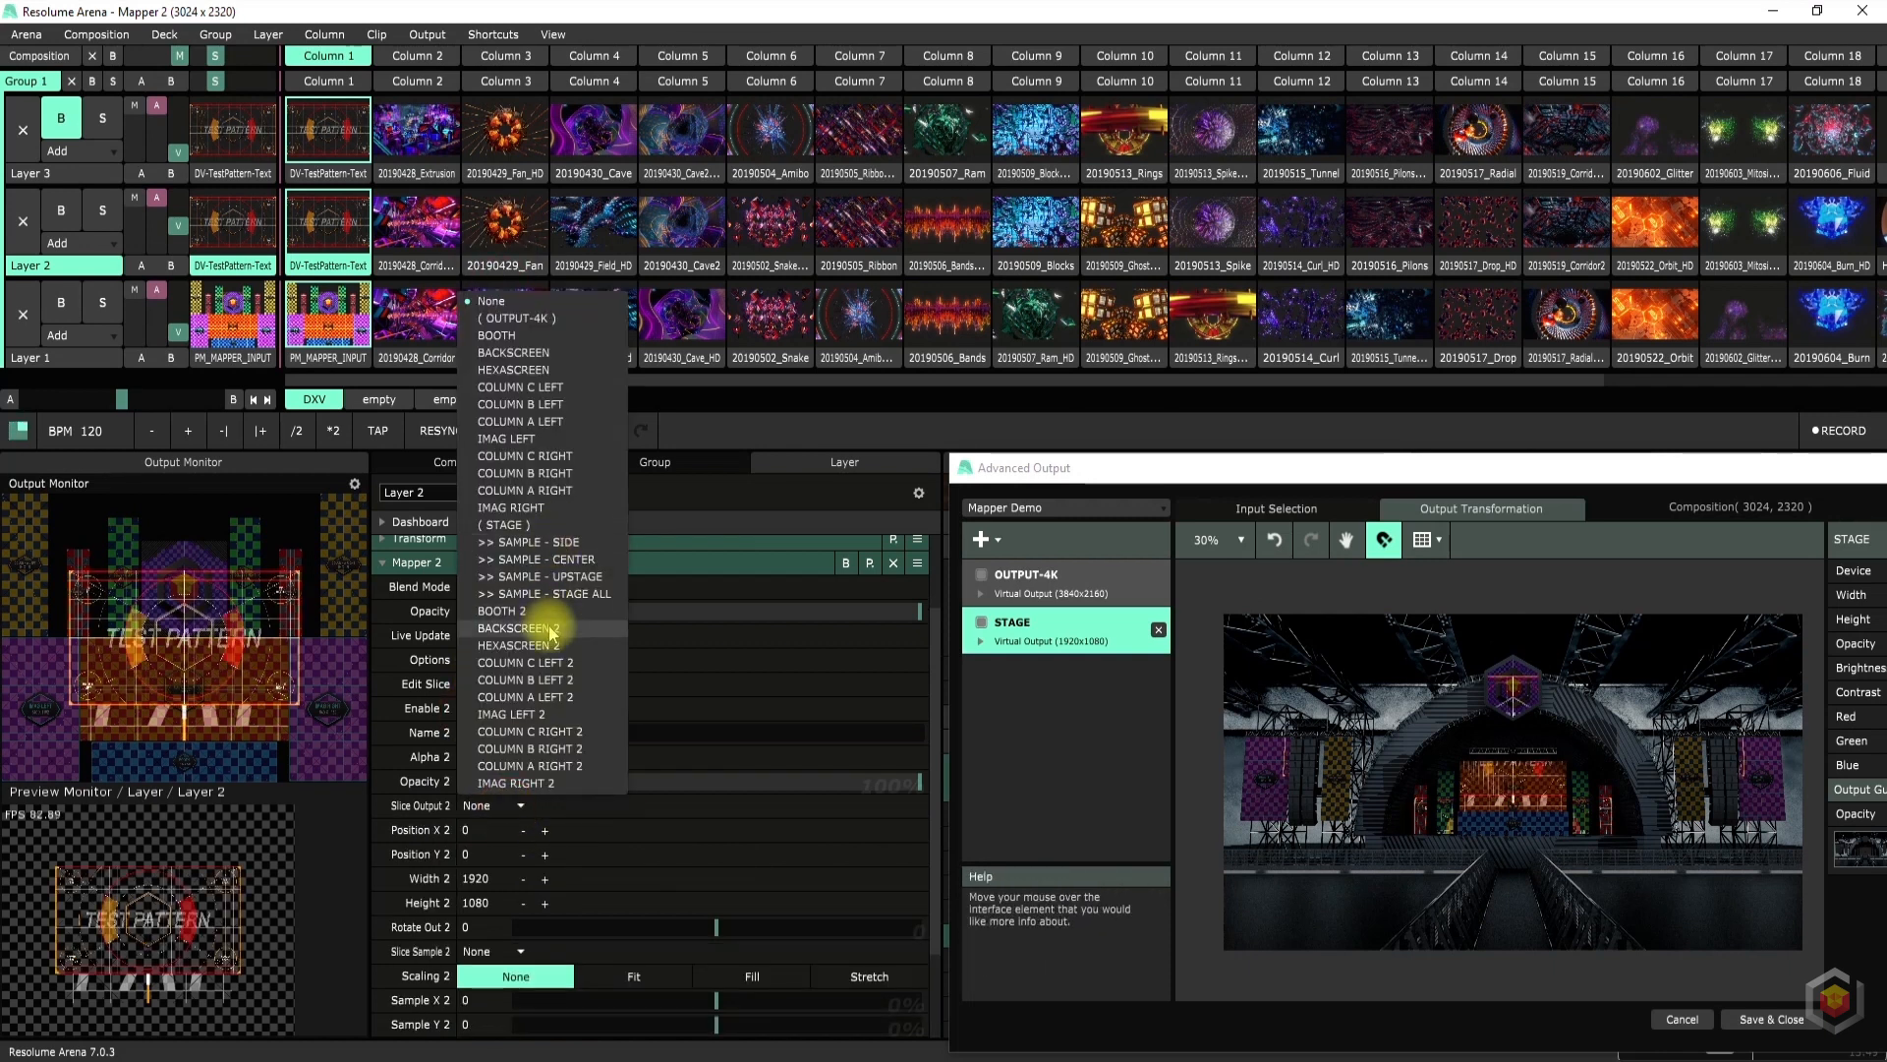
left_click(548, 629)
left_click(482, 830)
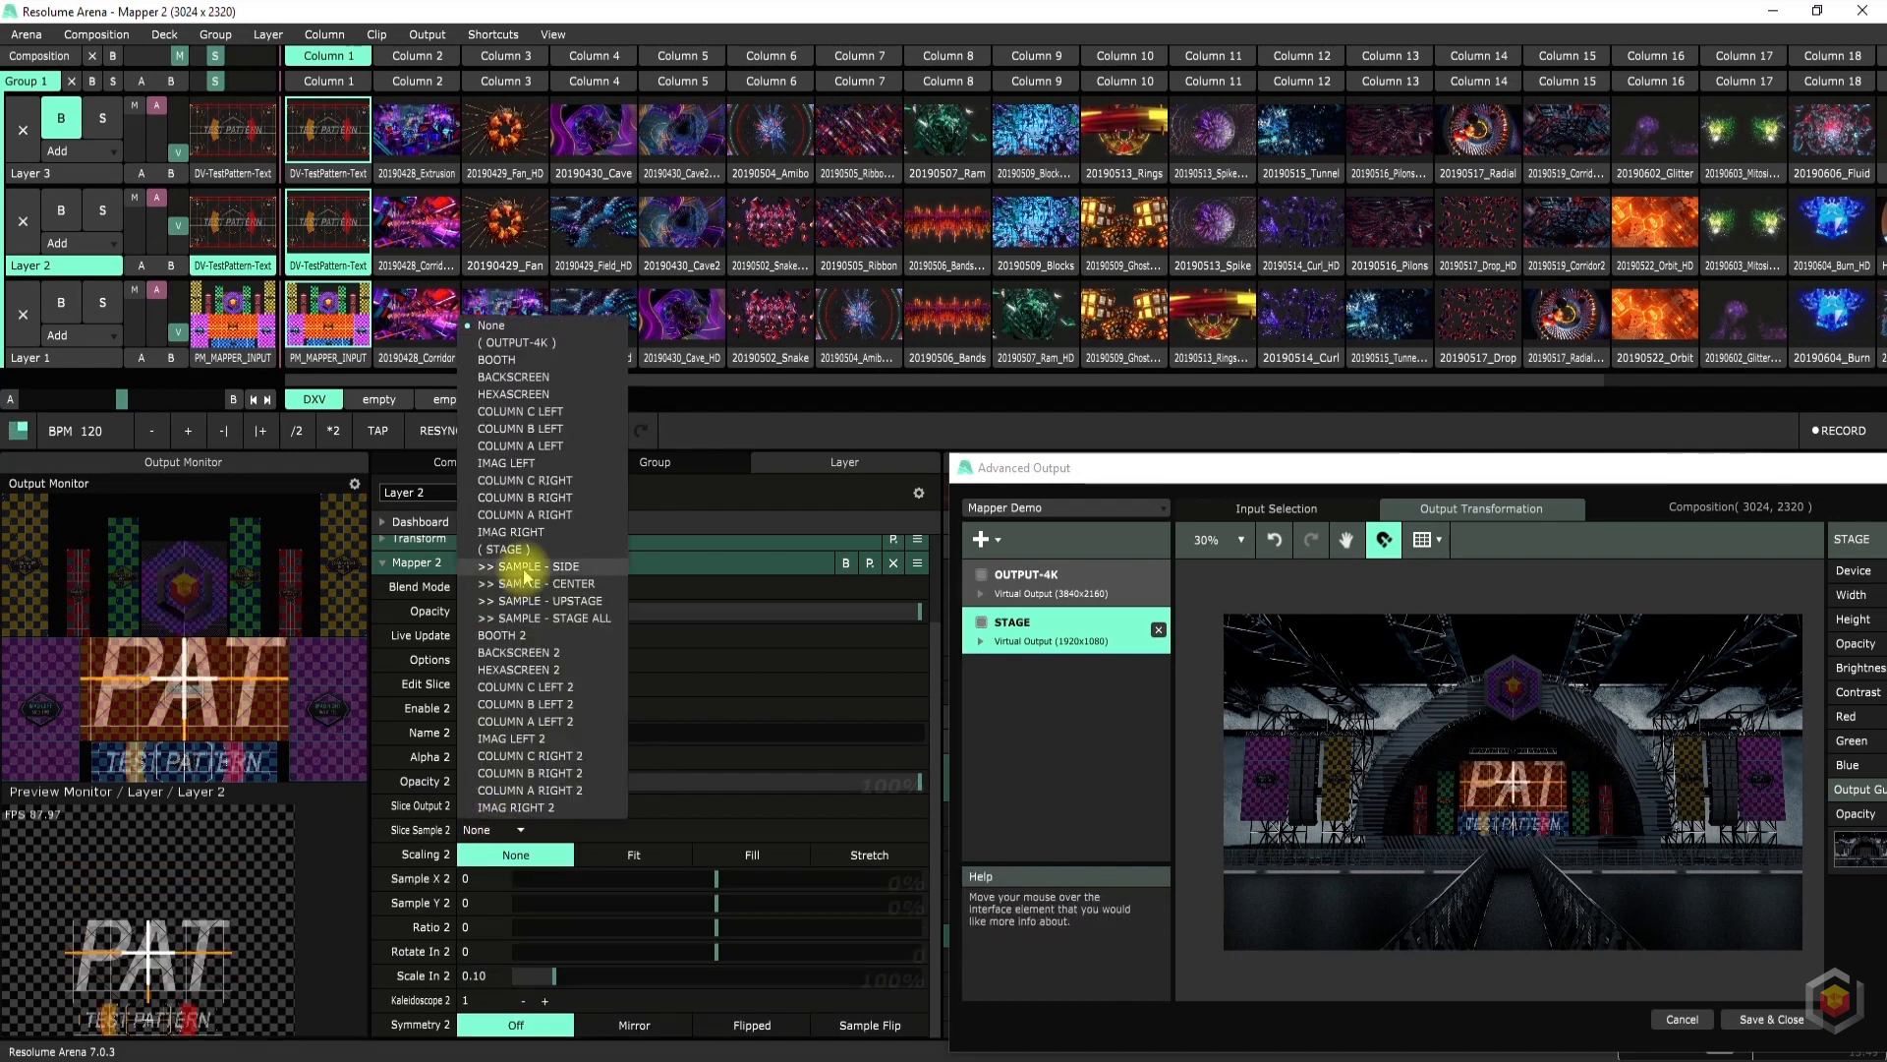
left_click(539, 617)
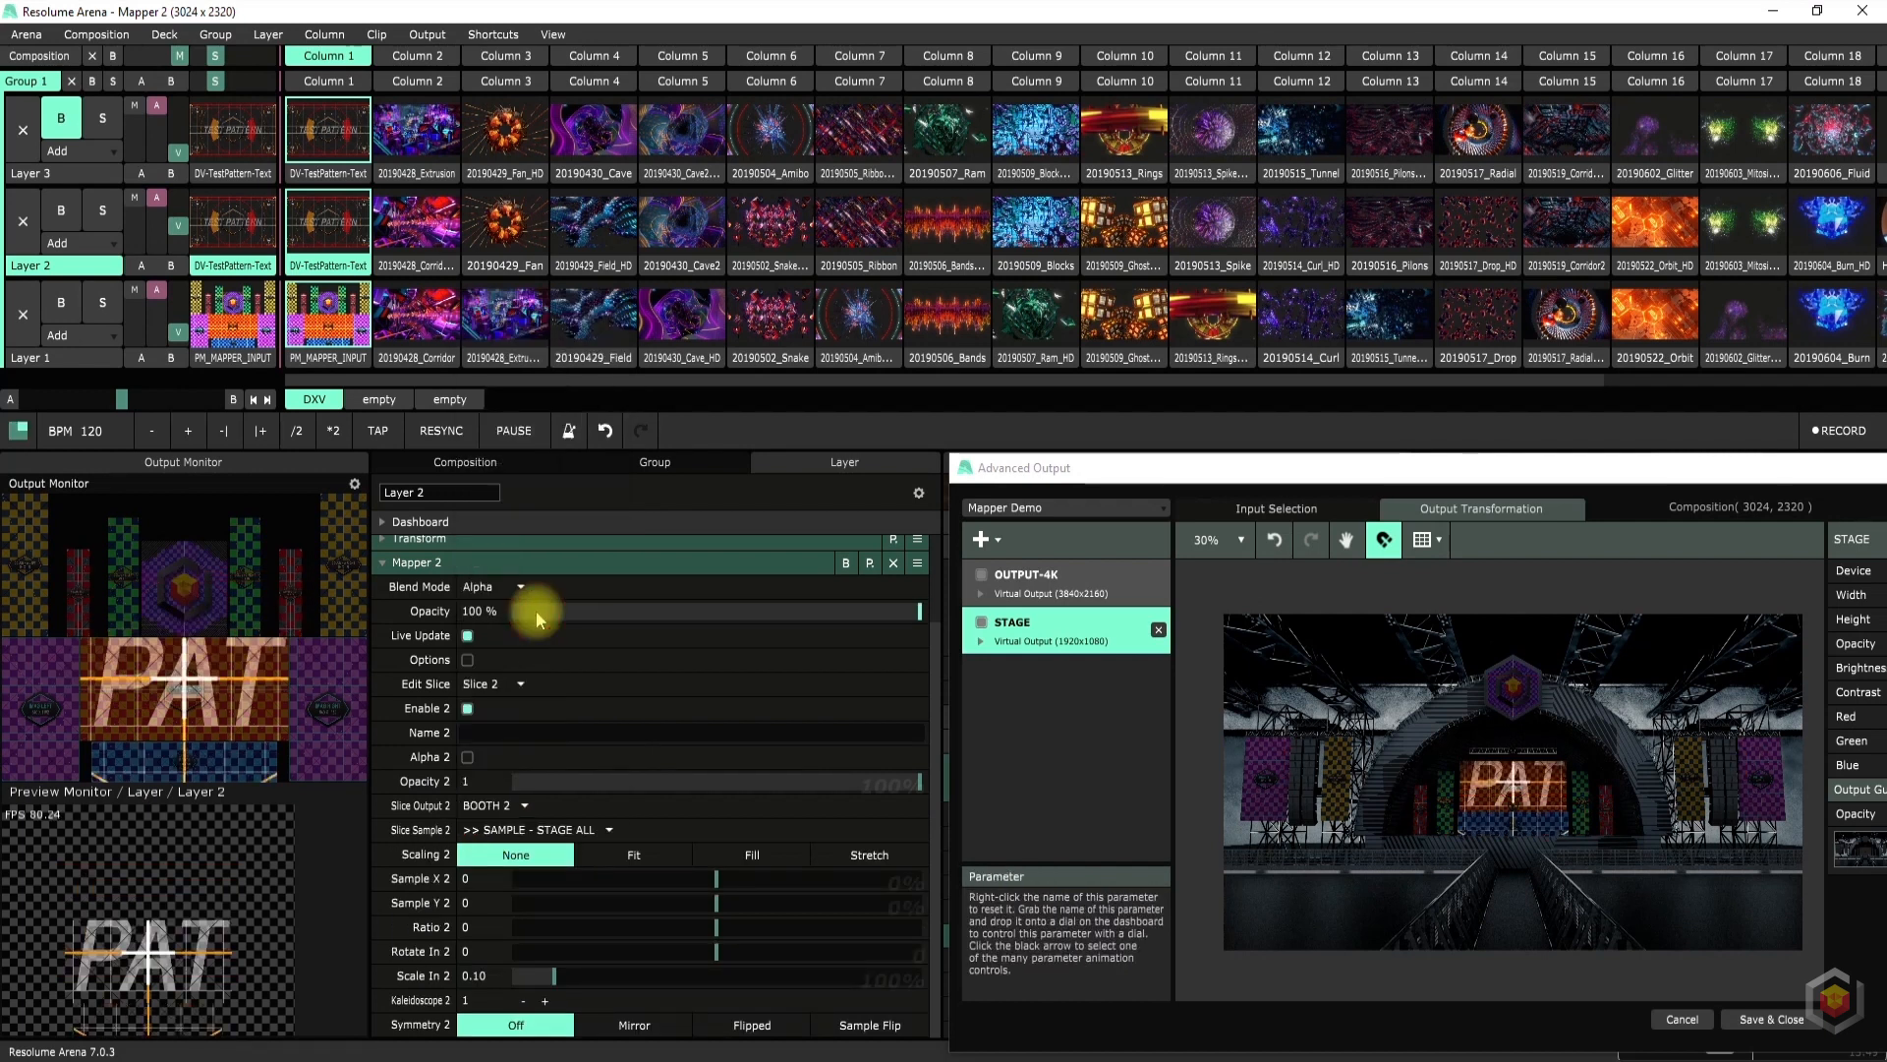
Enable Slice 3 in Mapper 2 with COLUMN B LEFT 2 as output, >> SAMPLE - STAGE ALL as sample, and Sample Flip symmetry
left_click(482, 683)
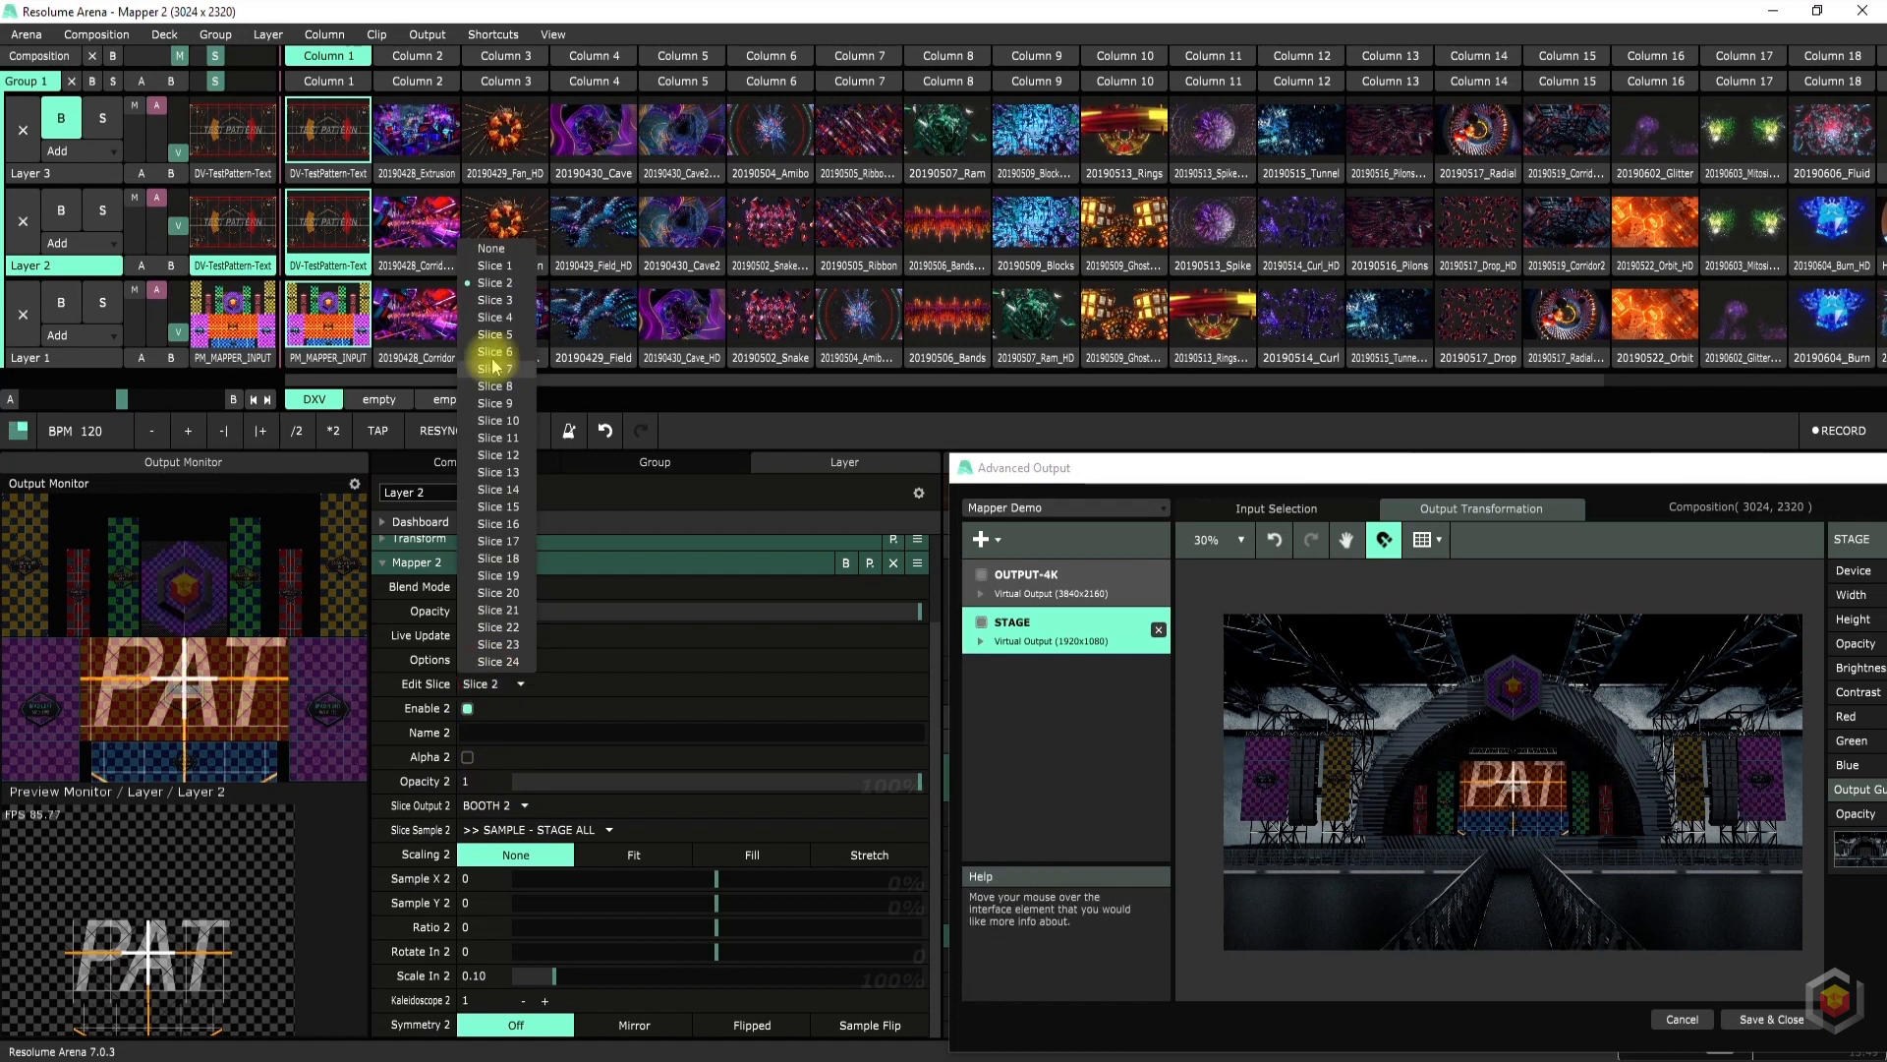
left_click(494, 300)
left_click(489, 805)
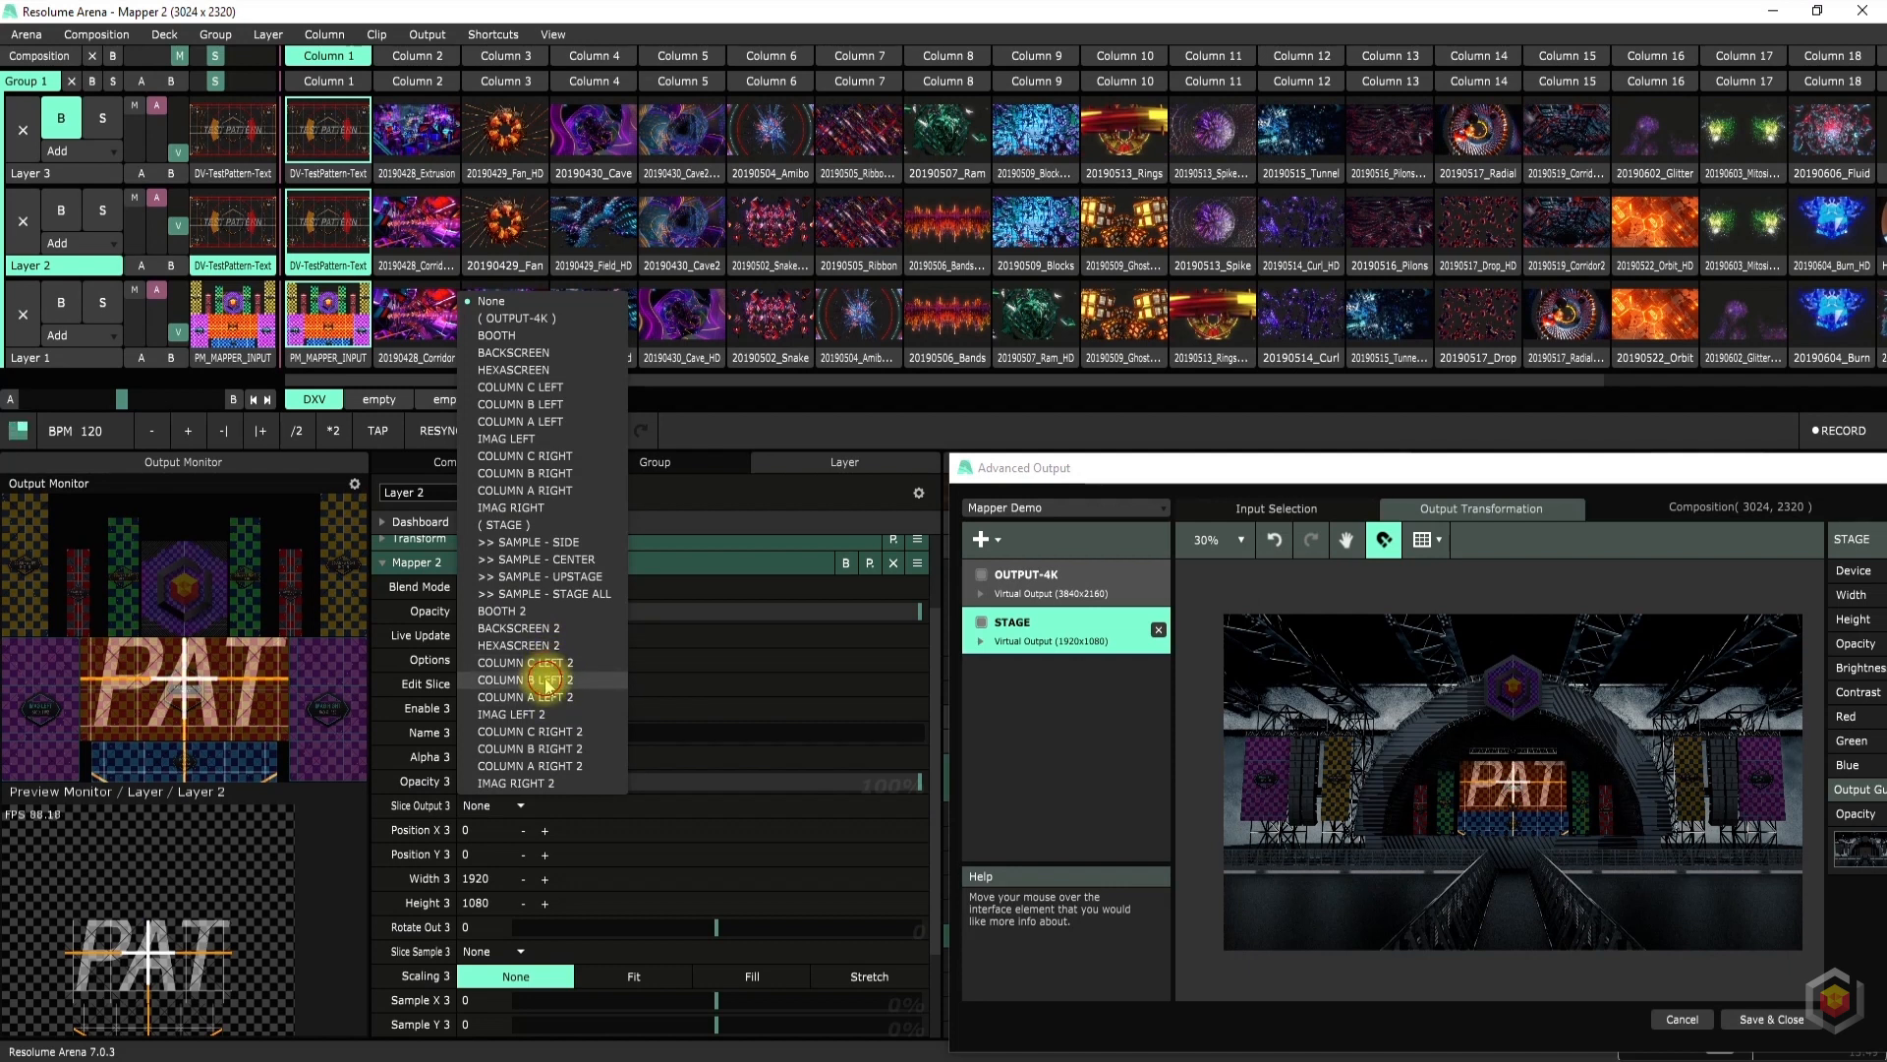
left_click(547, 680)
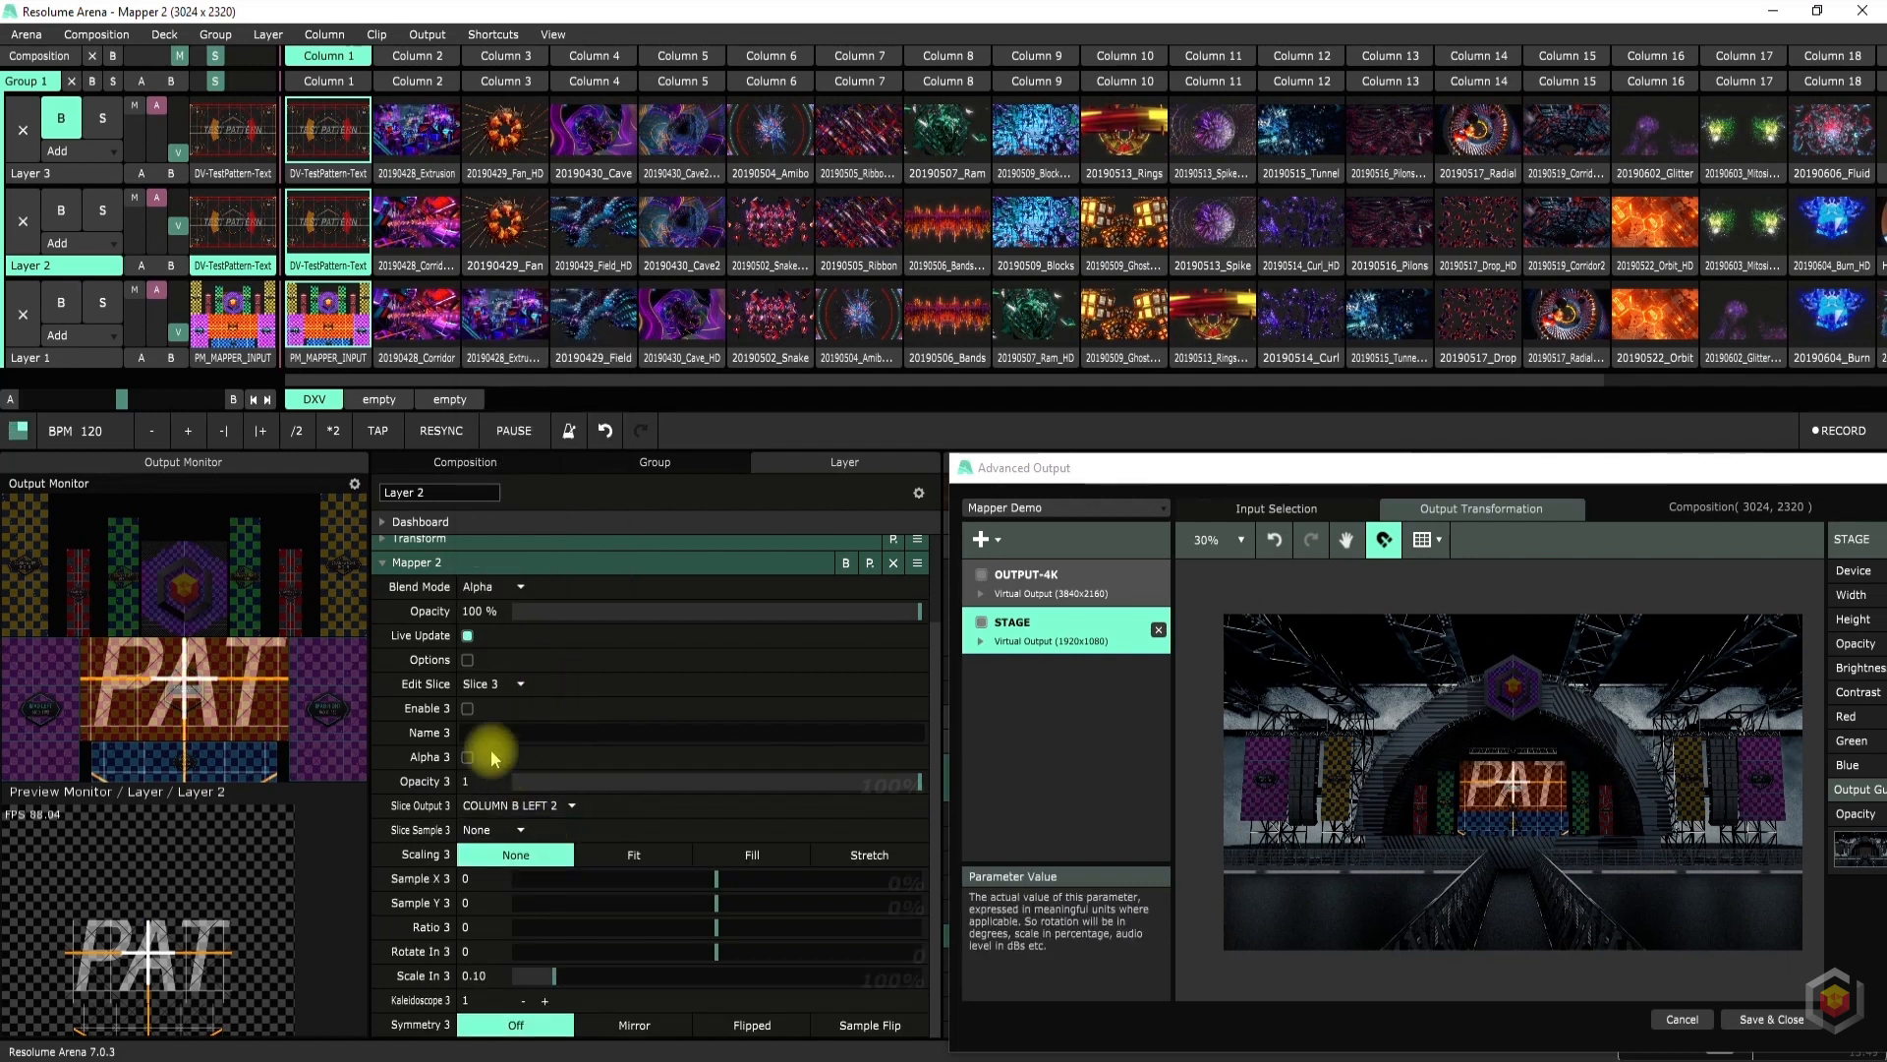
left_click(497, 830)
left_click(587, 624)
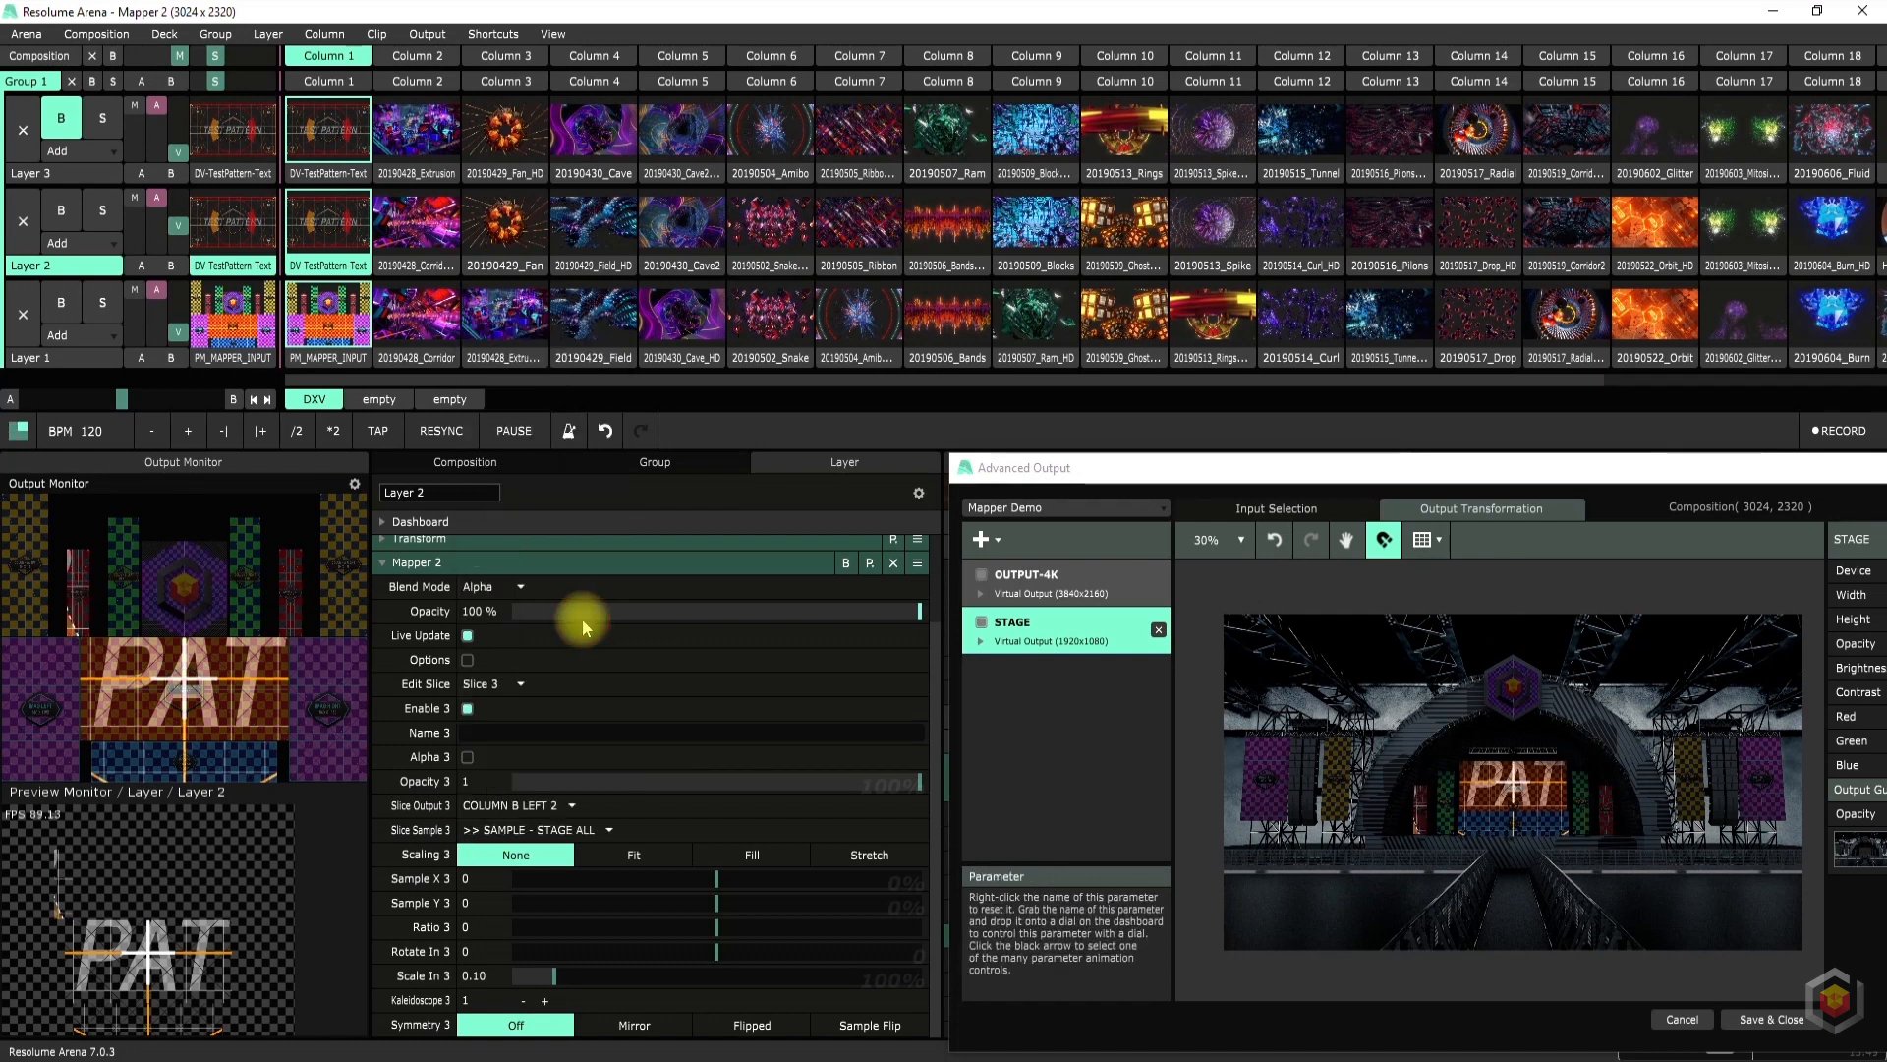
left_click(855, 1025)
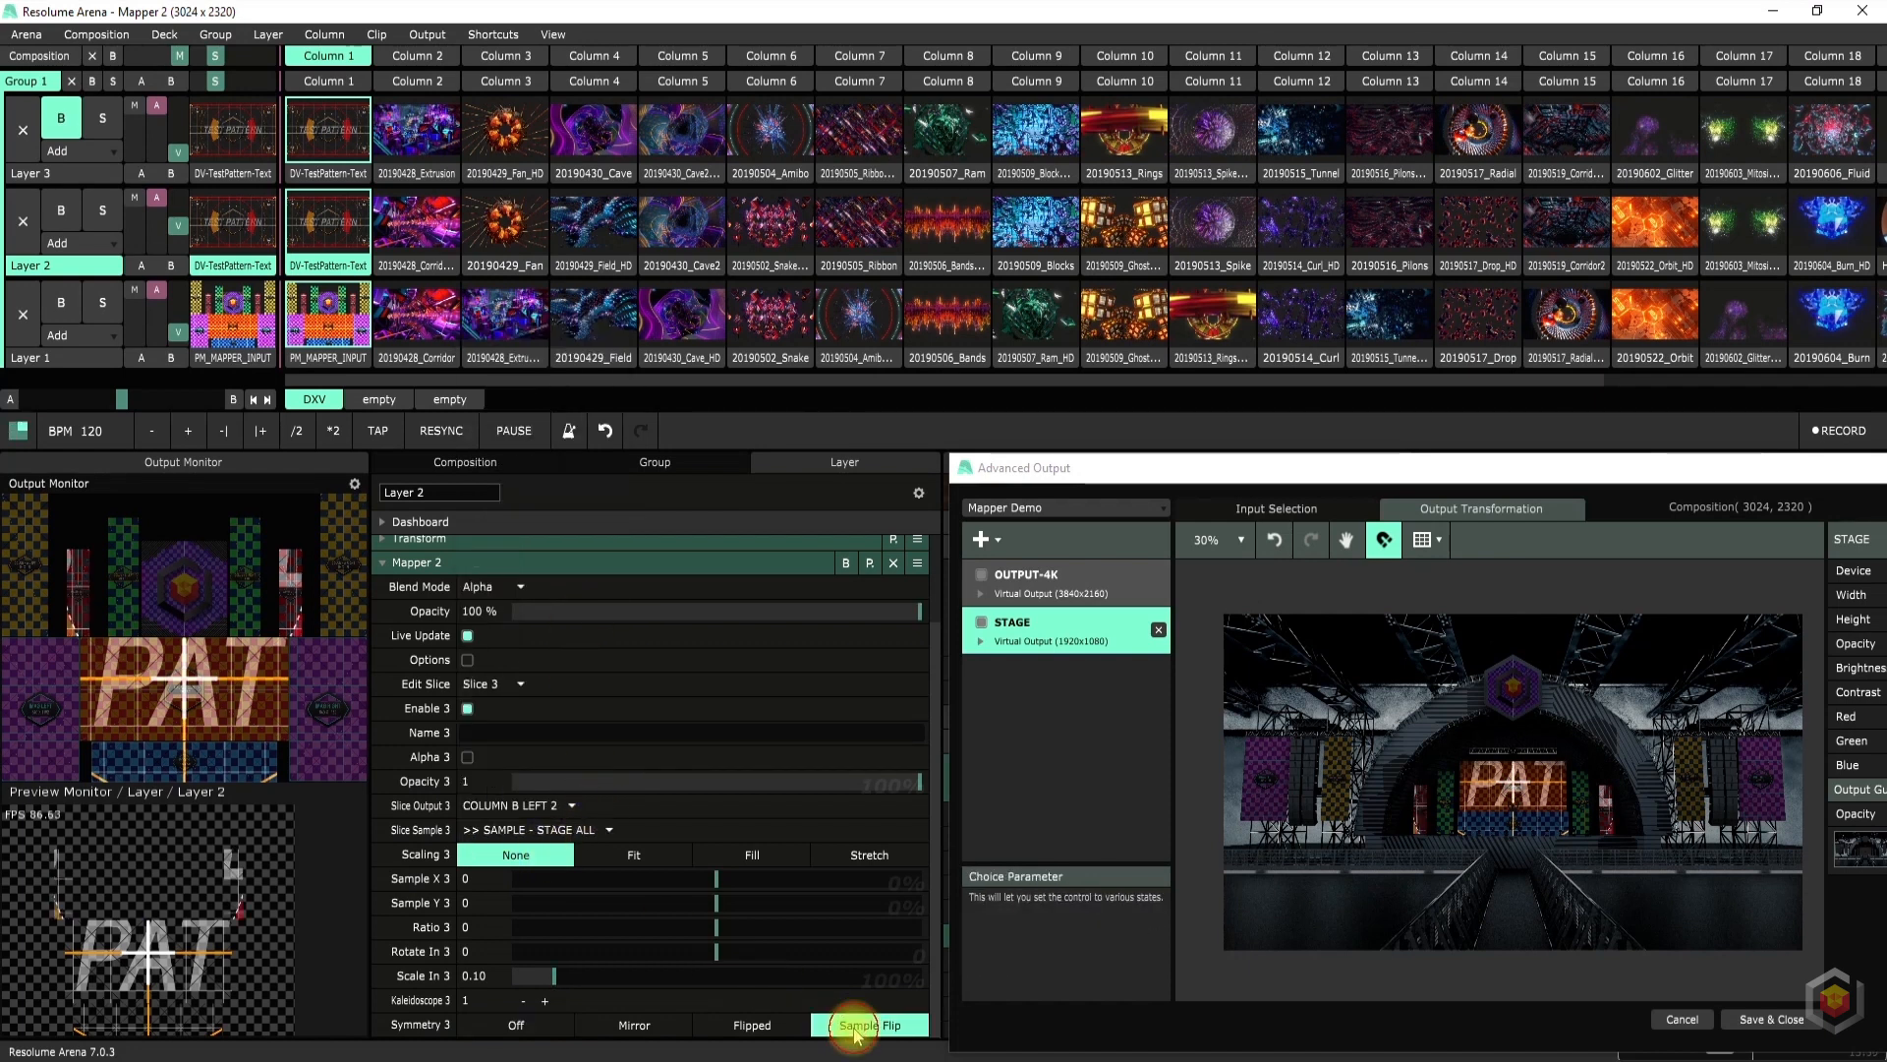
Enable Slice 4 in Mapper 2 with COLUMN C LEFT 2 as output, >> SAMPLE - STAGE ALL as sample, and Sample Flip symmetry
left_click(492, 684)
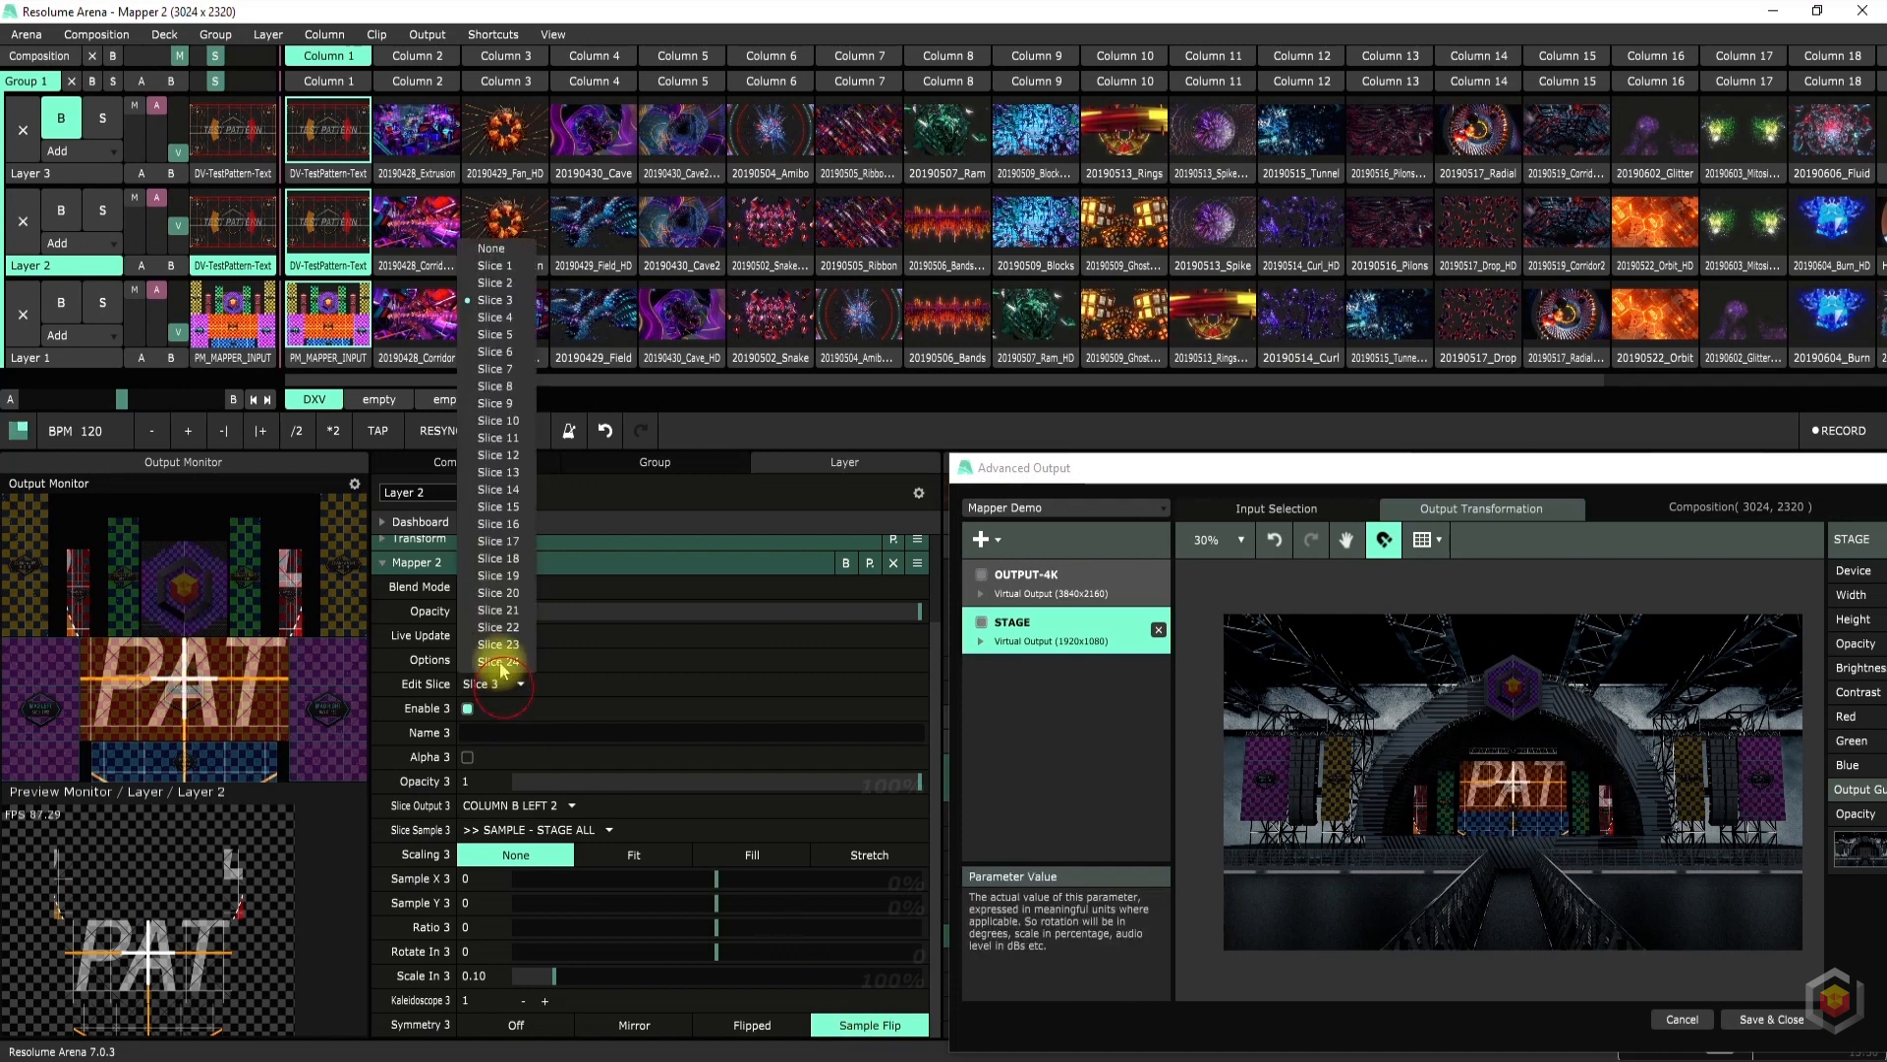
left_click(491, 321)
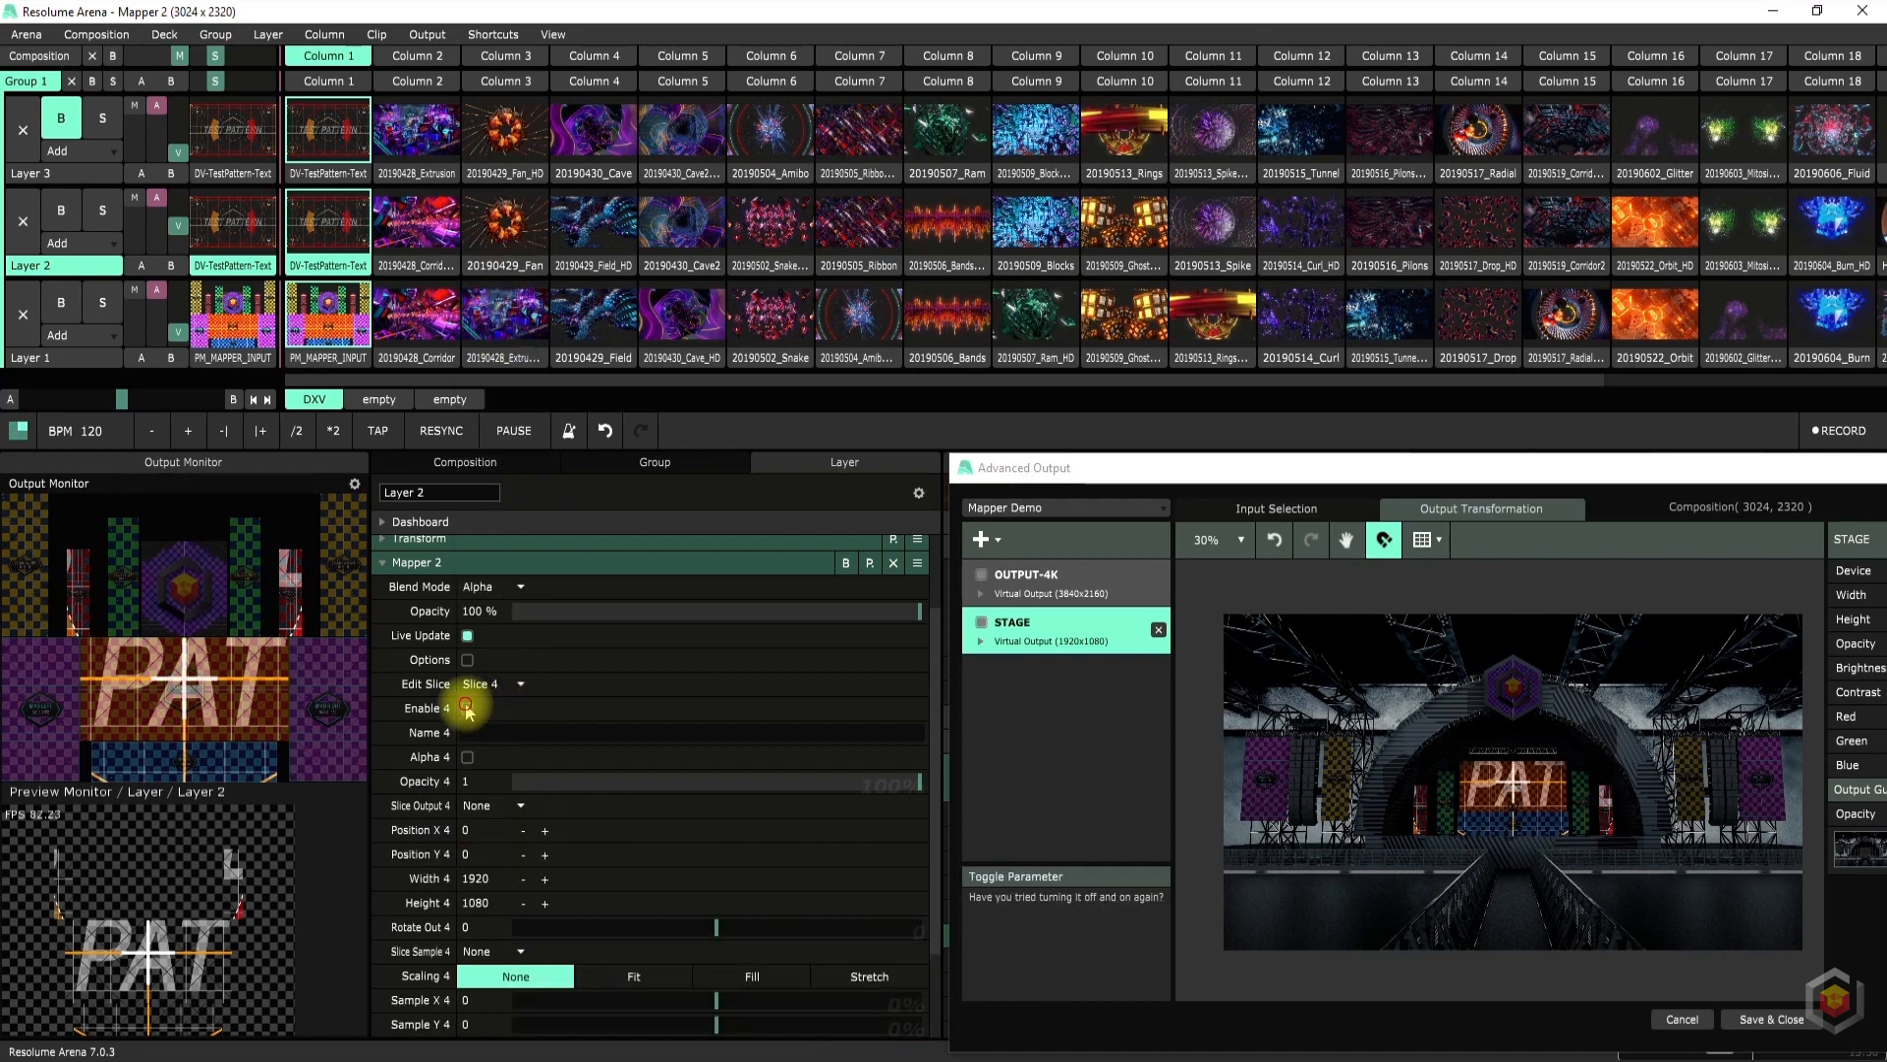
left_click(495, 812)
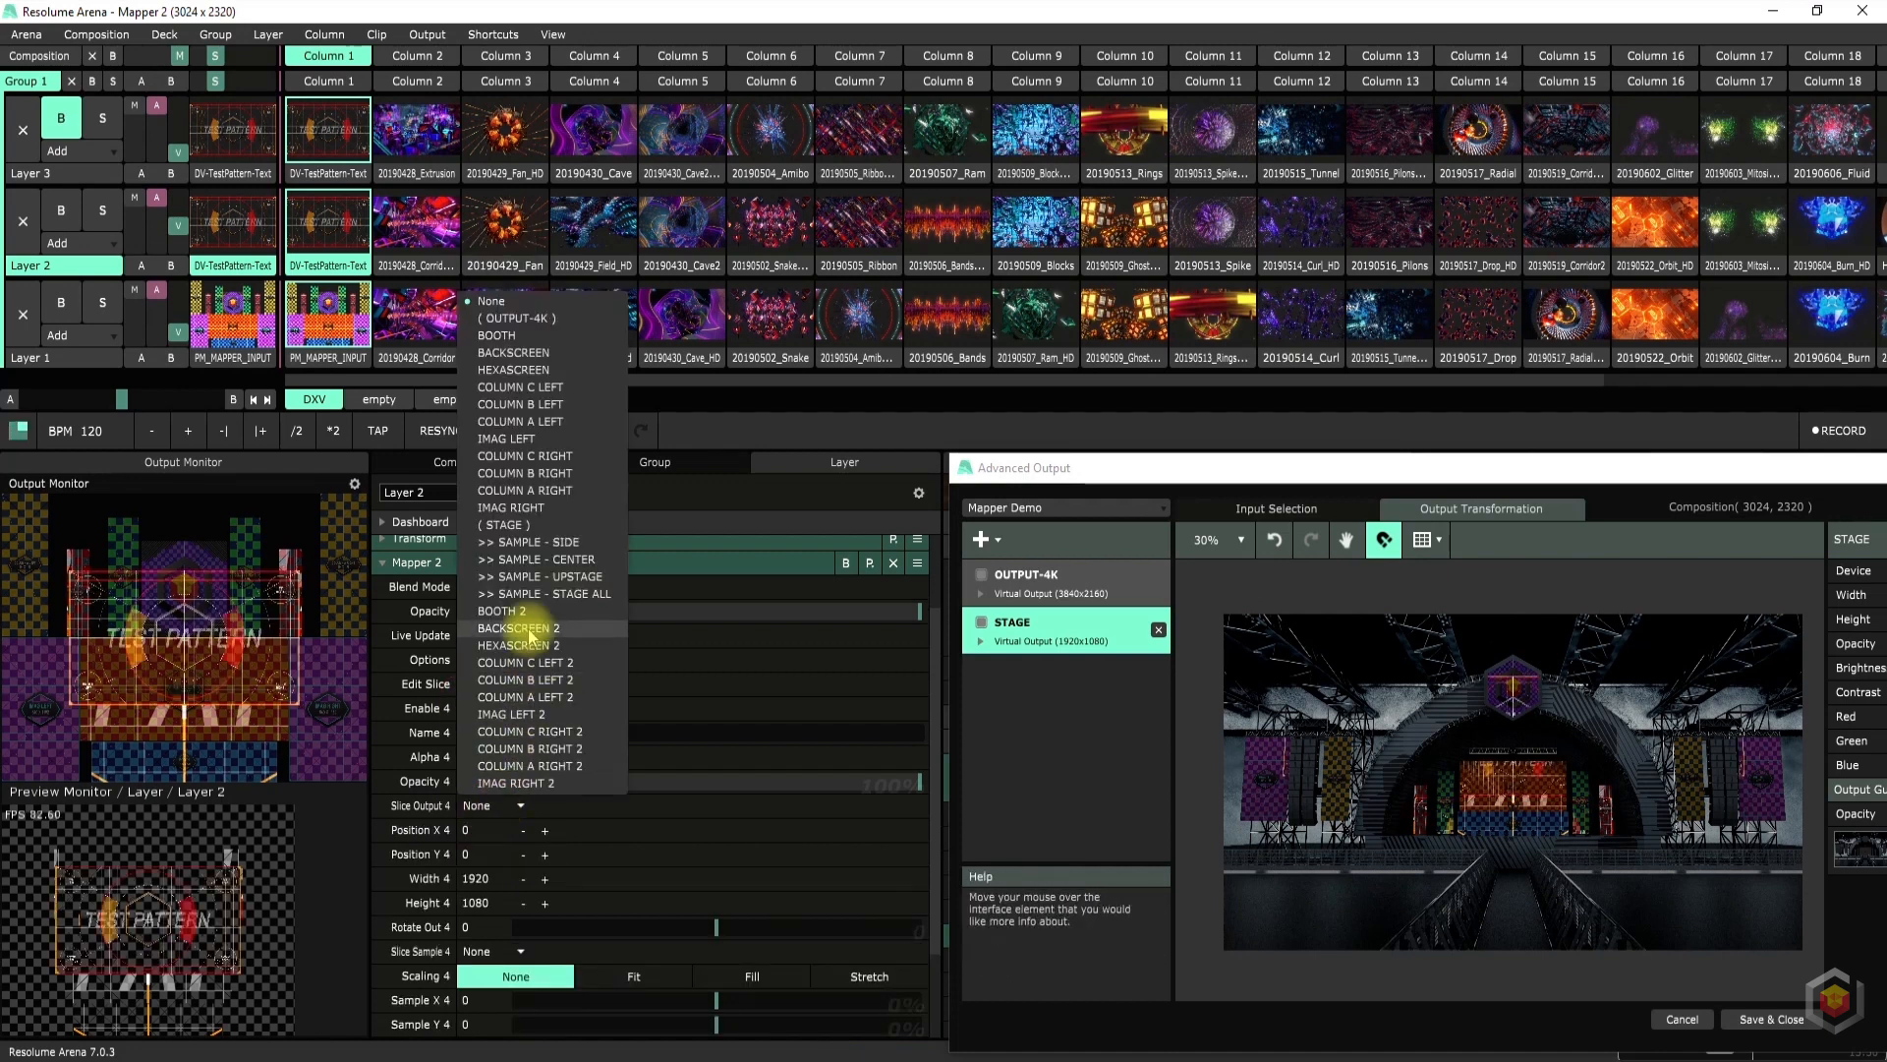
left_click(551, 666)
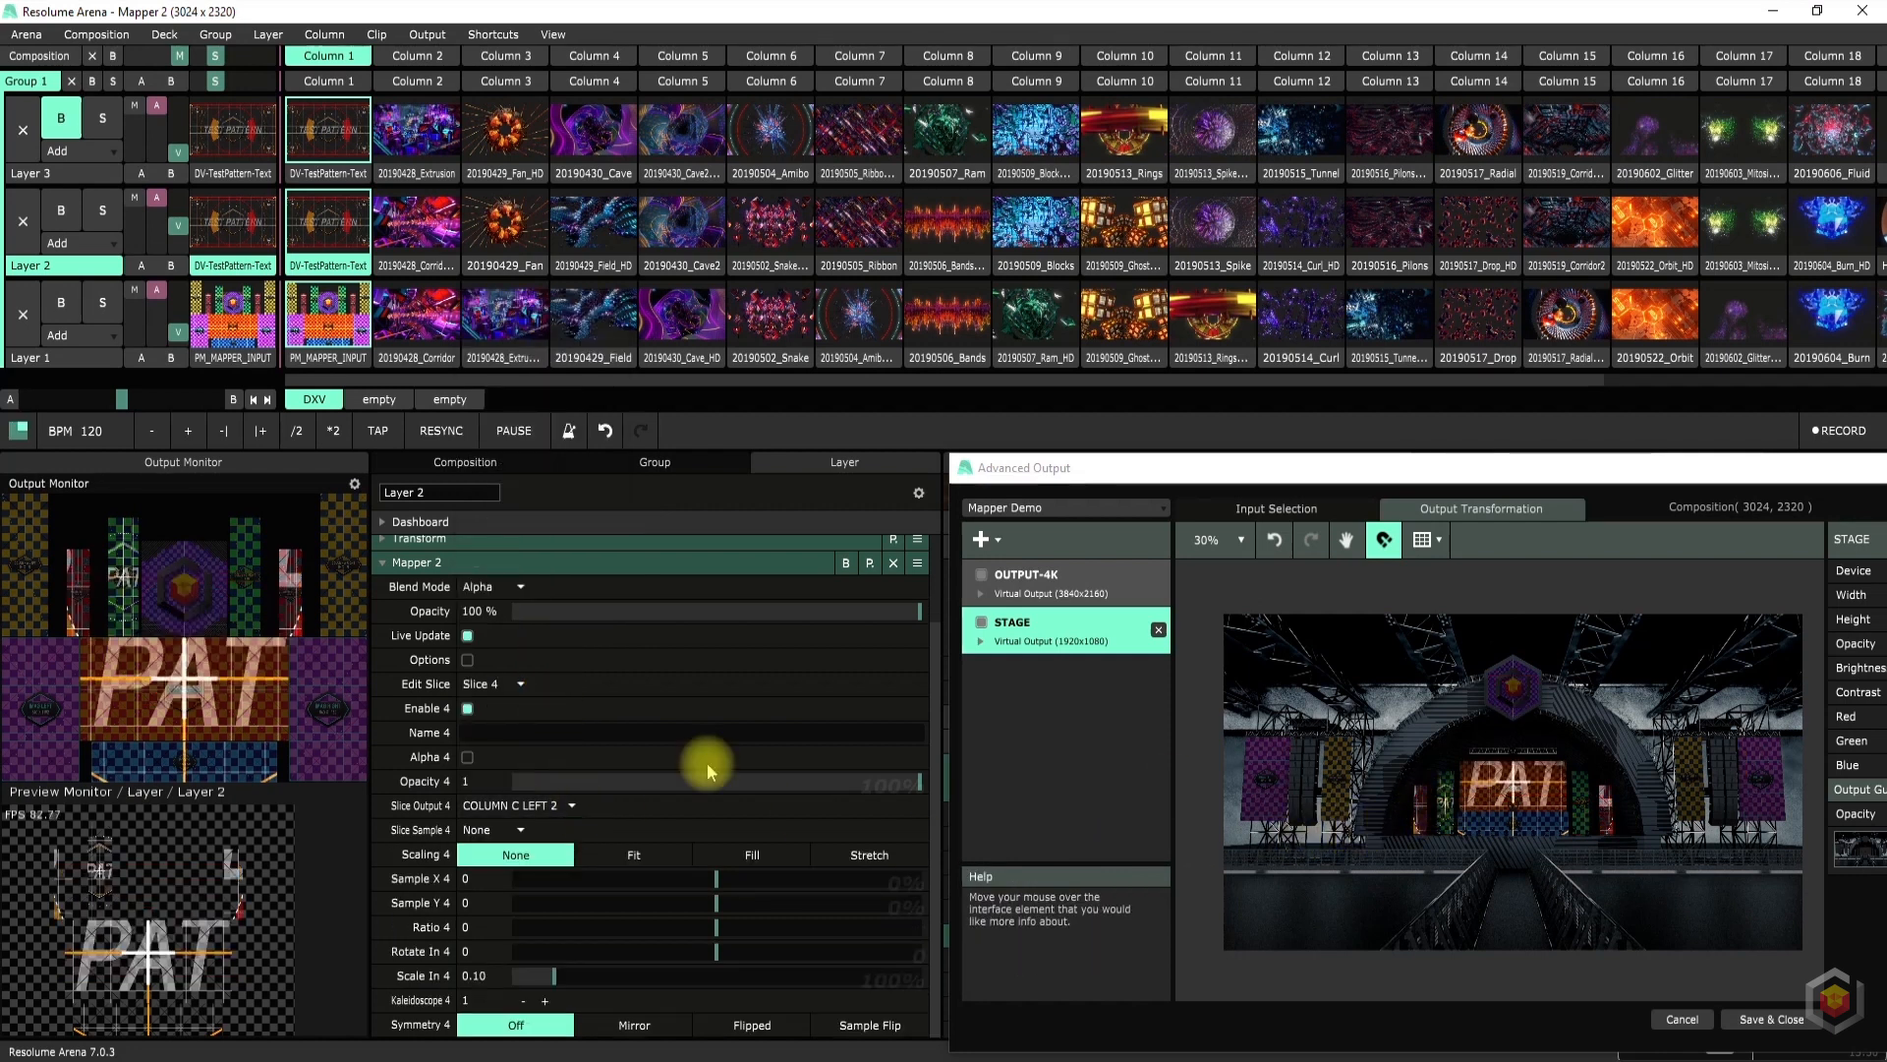
left_click(491, 830)
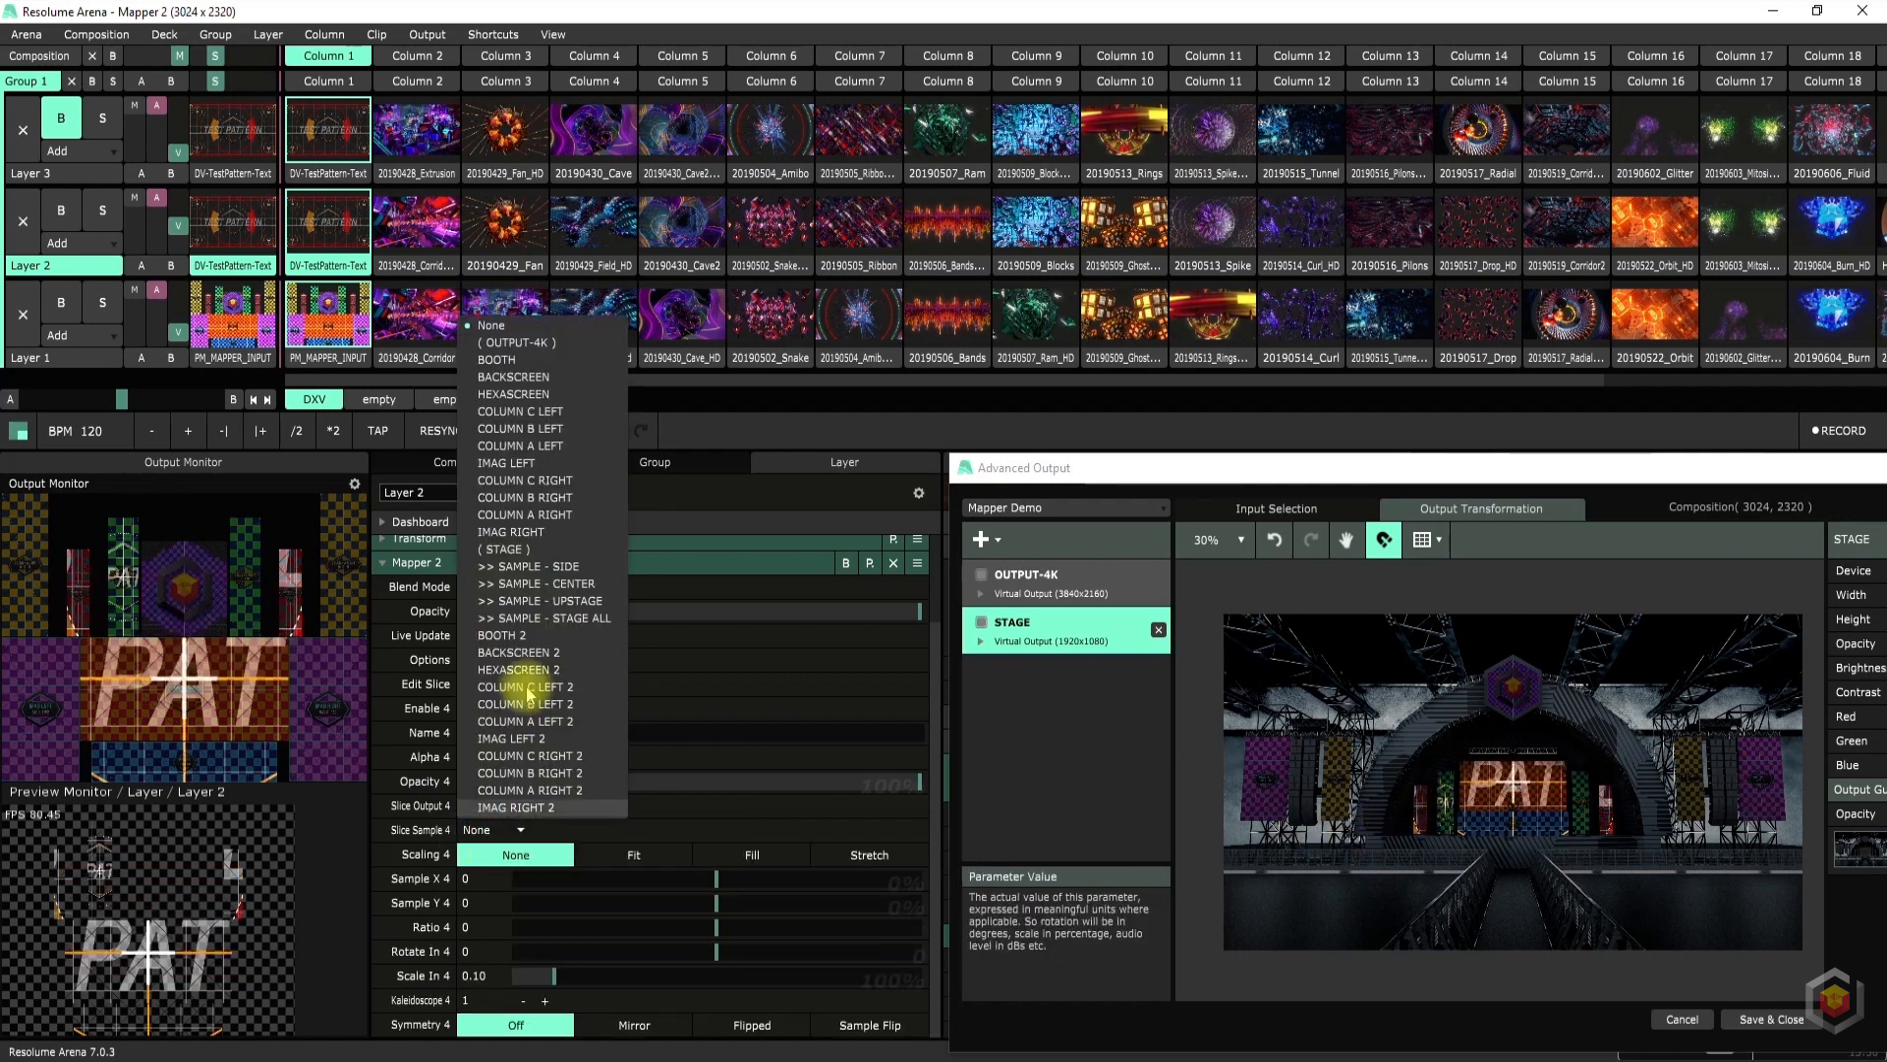
left_click(528, 621)
left_click(853, 1027)
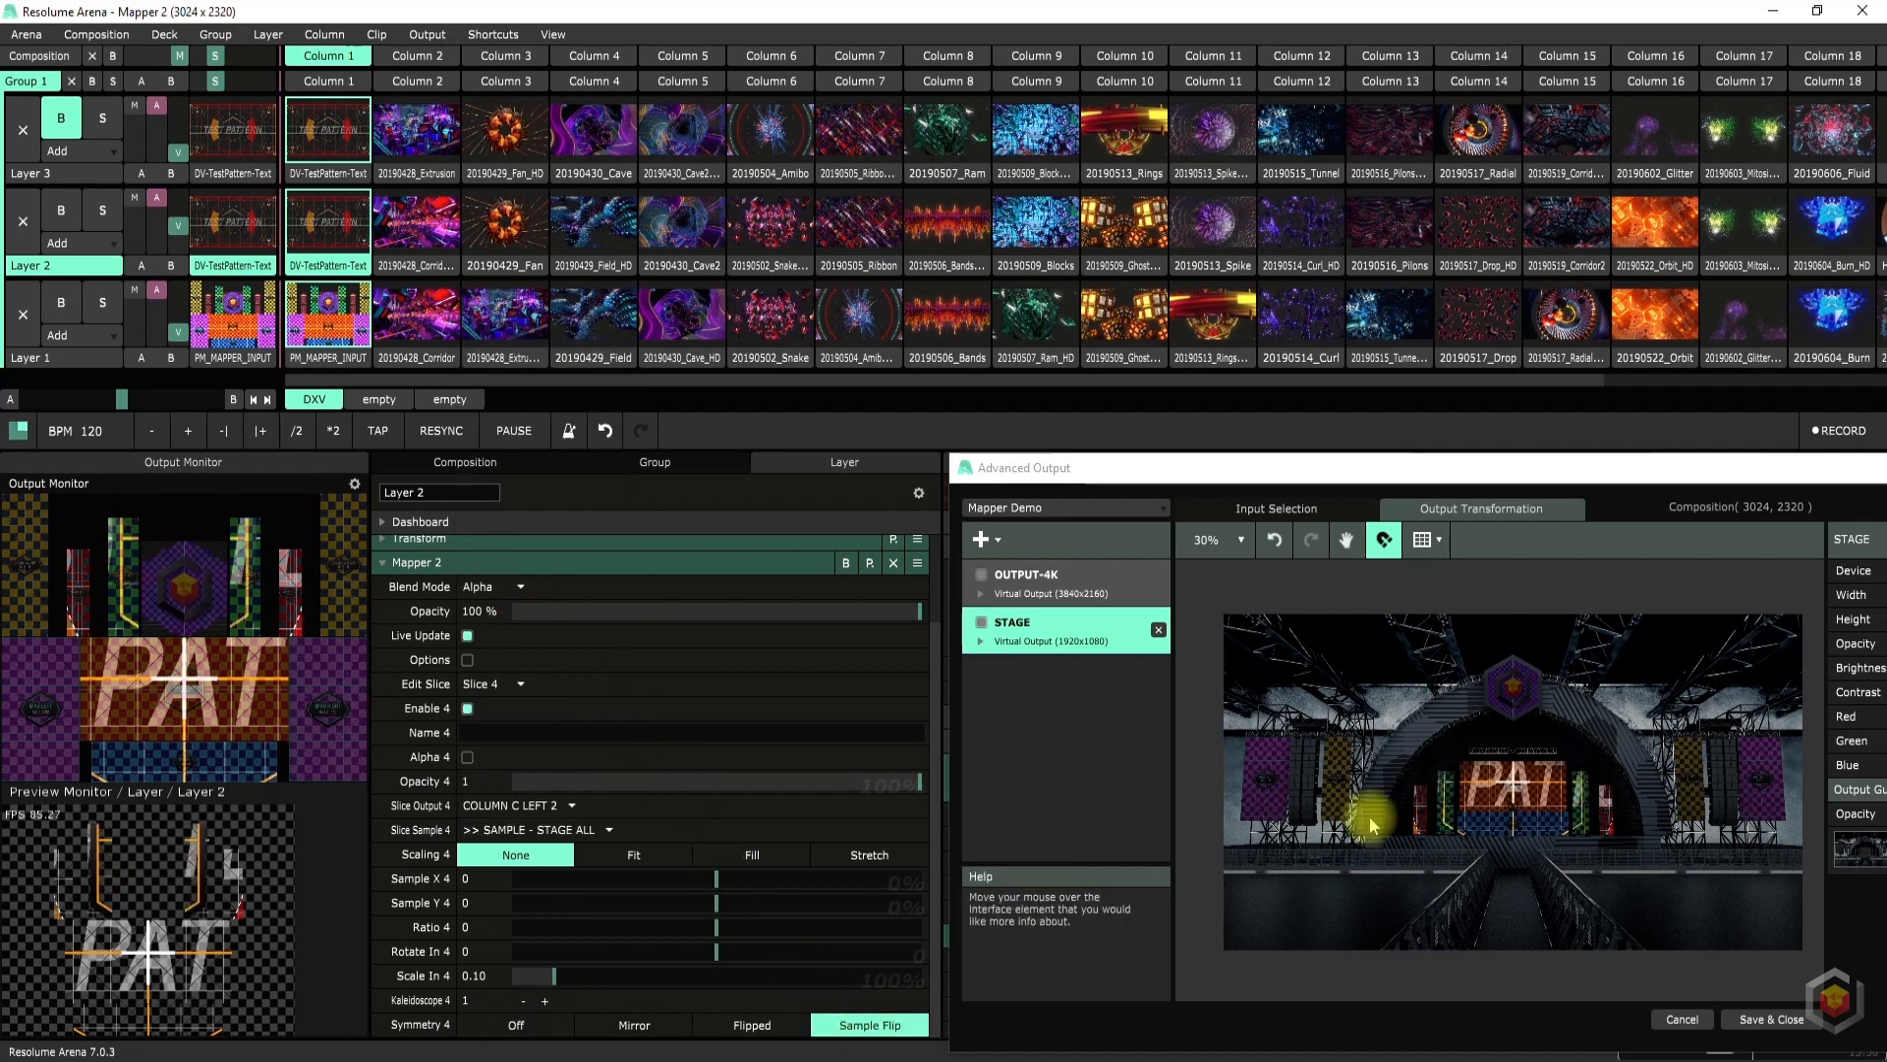
Enable Slice 5 in Mapper 2 with IMAG LEFT 2 as output, >> SAMPLE - STAGE ALL as sample, and Sample Flip symmetry
left_click(489, 686)
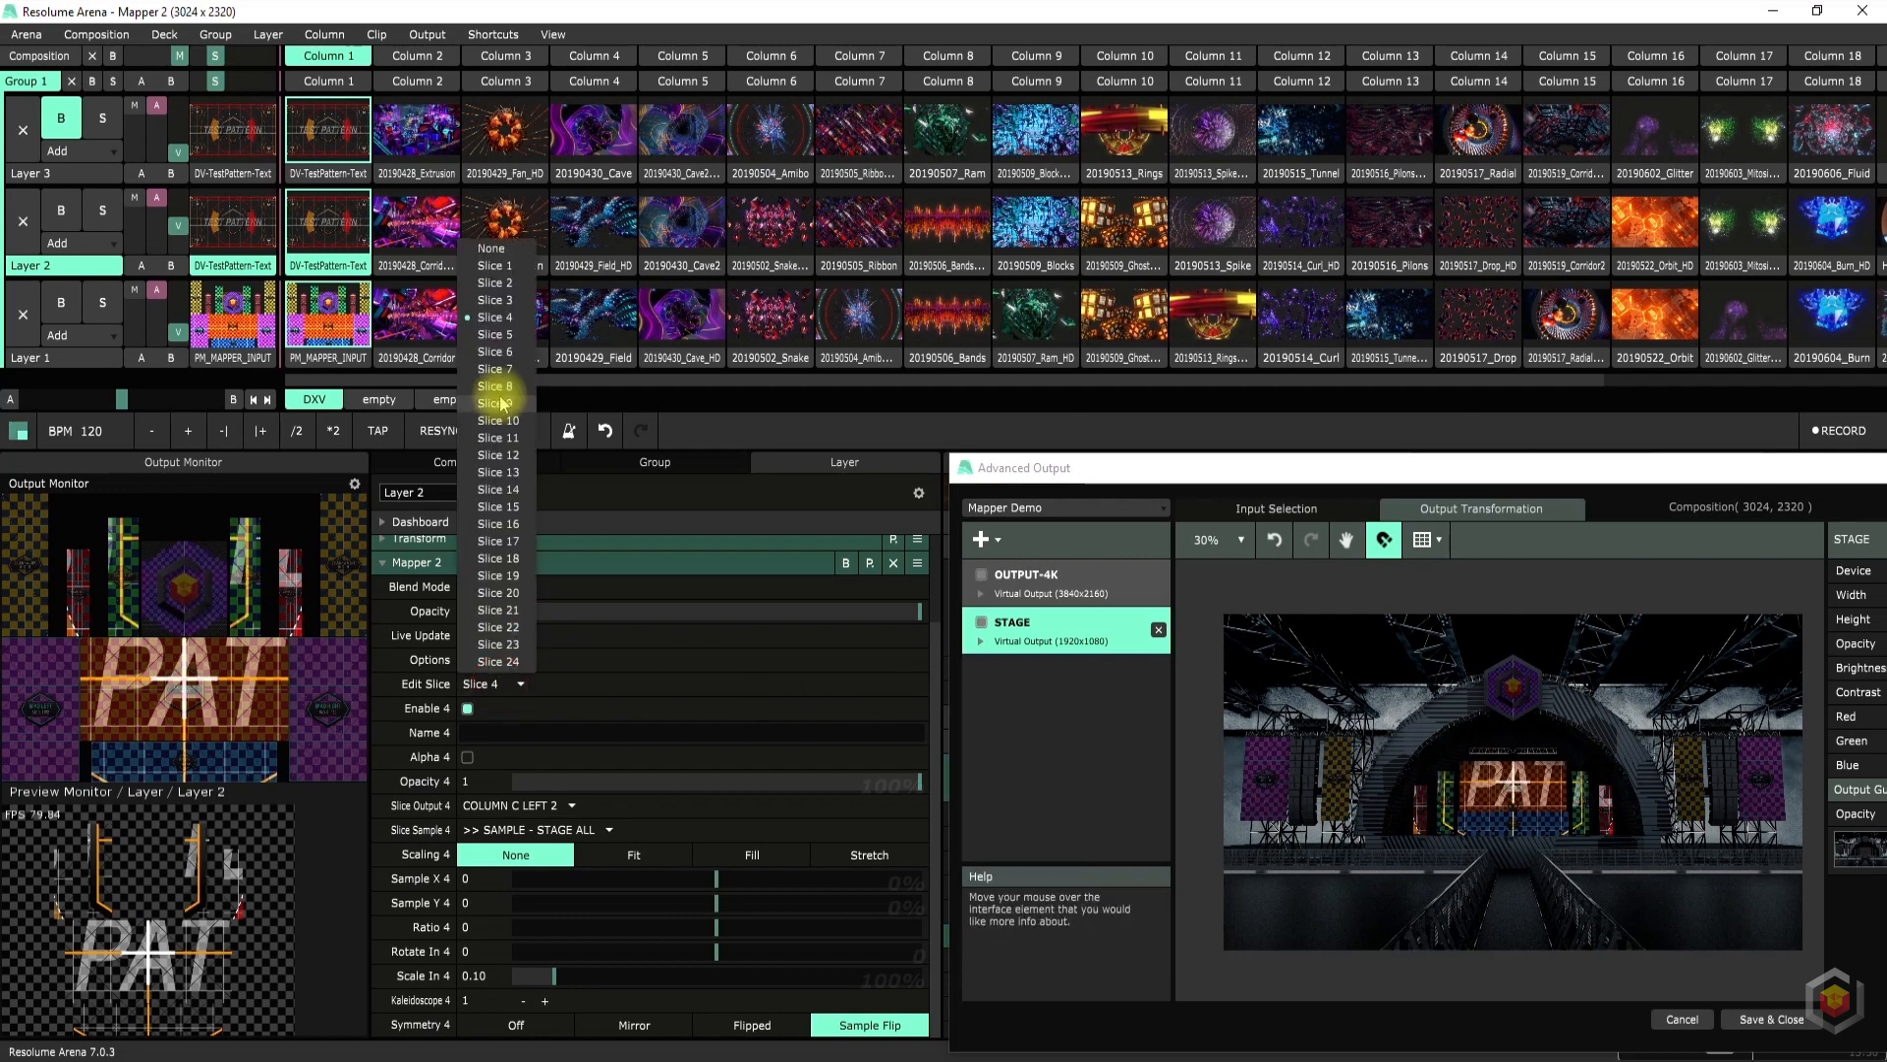
left_click(506, 335)
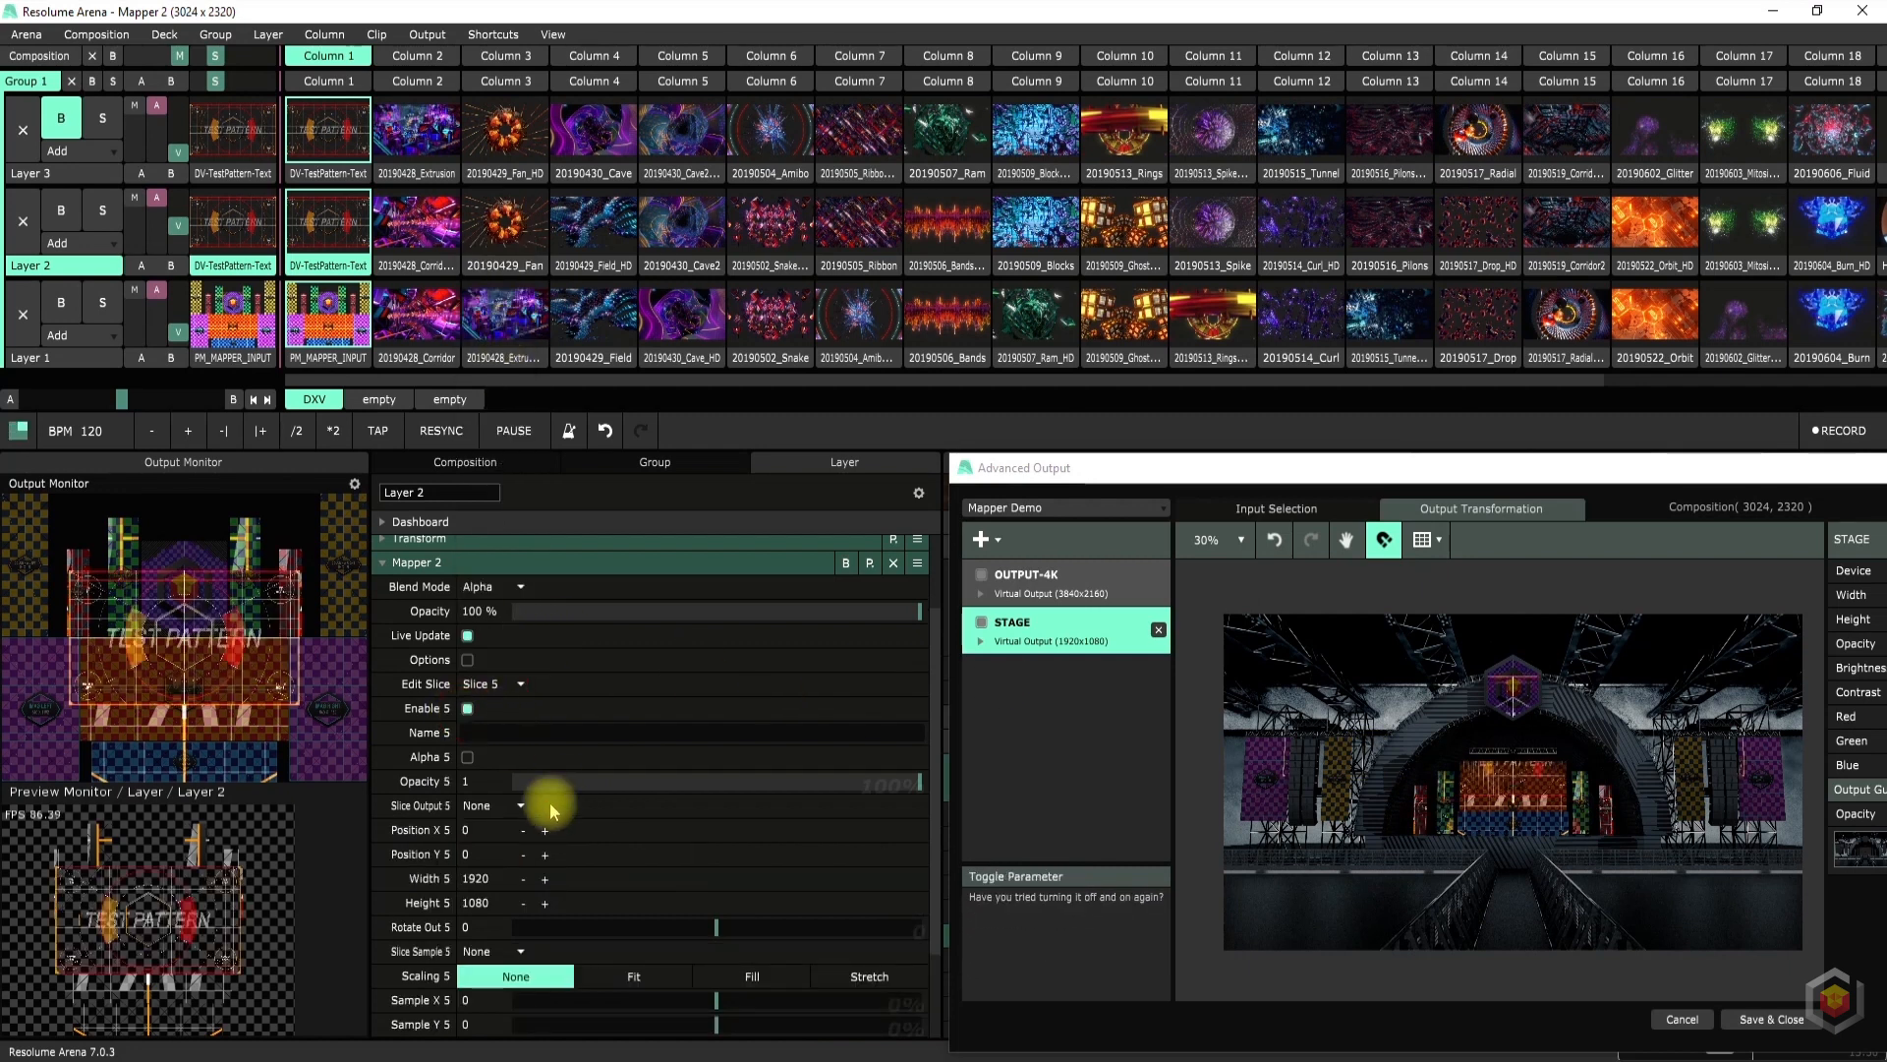
left_click(506, 804)
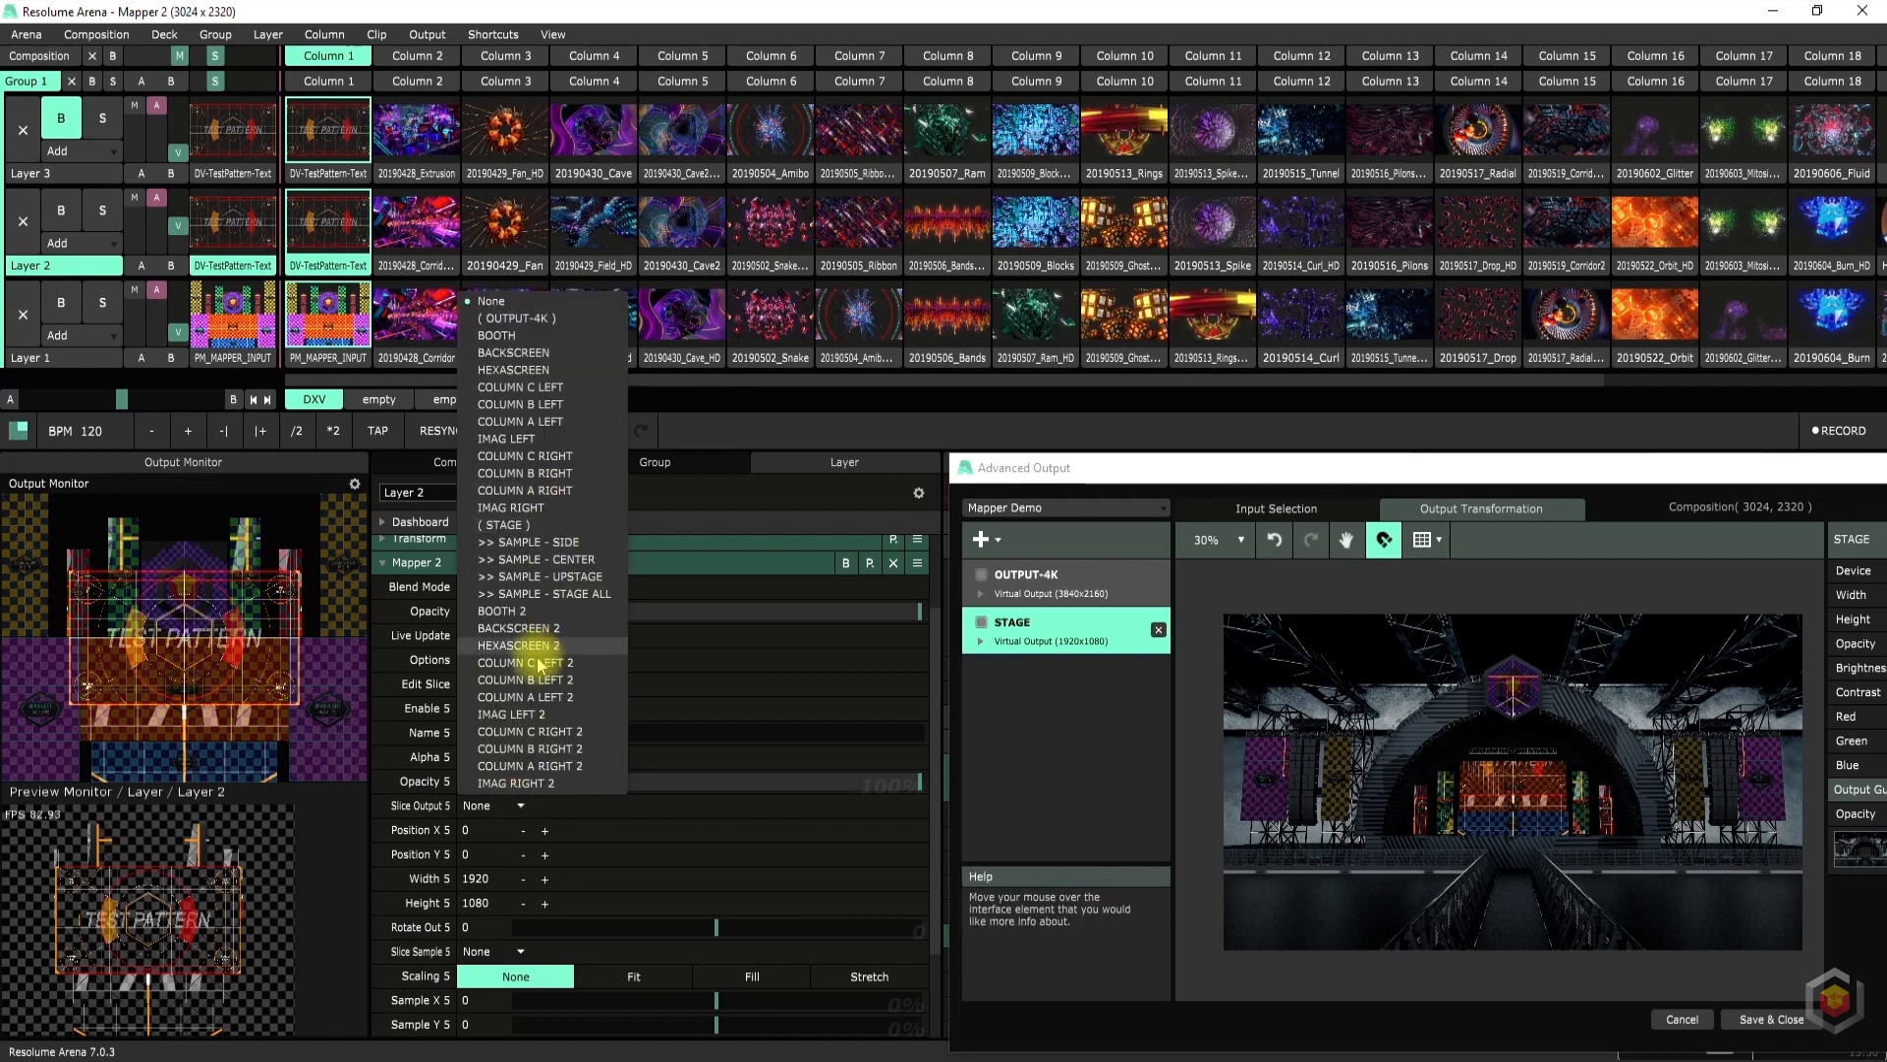
left_click(542, 716)
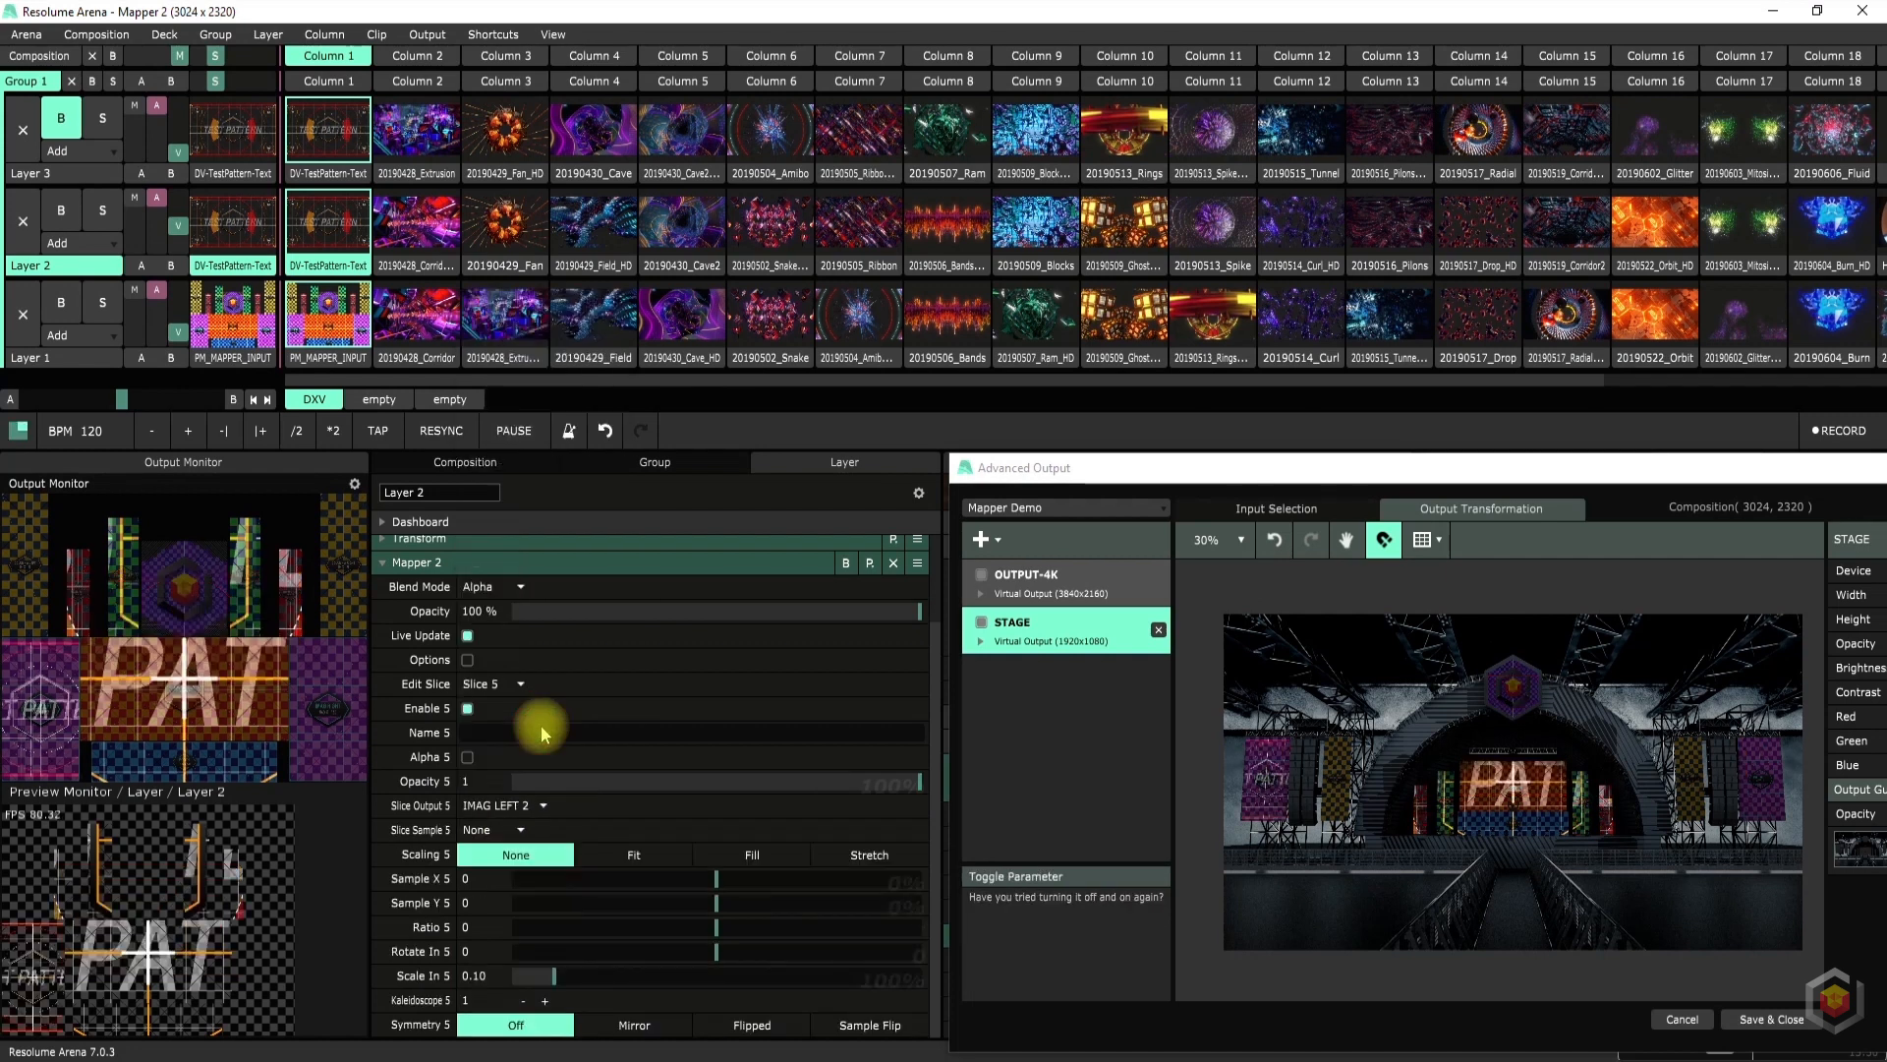
left_click(497, 829)
left_click(575, 619)
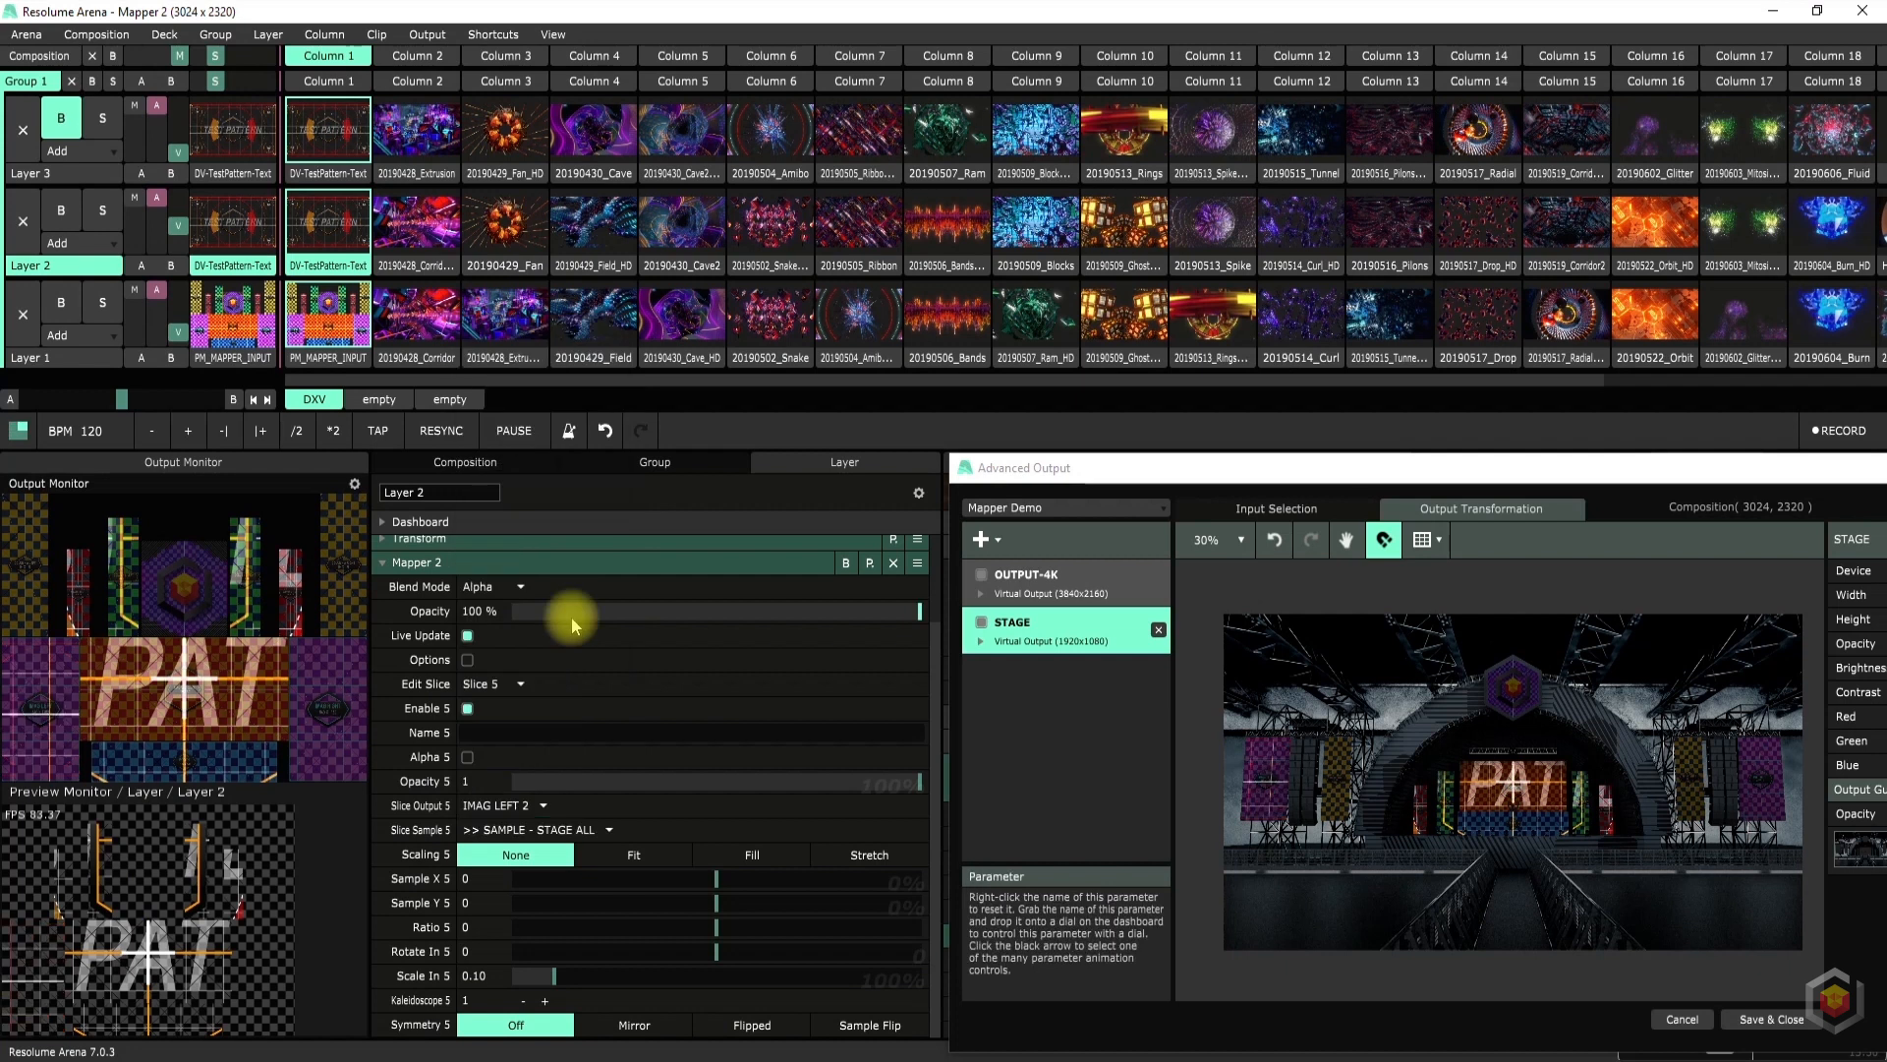
left_click(869, 1025)
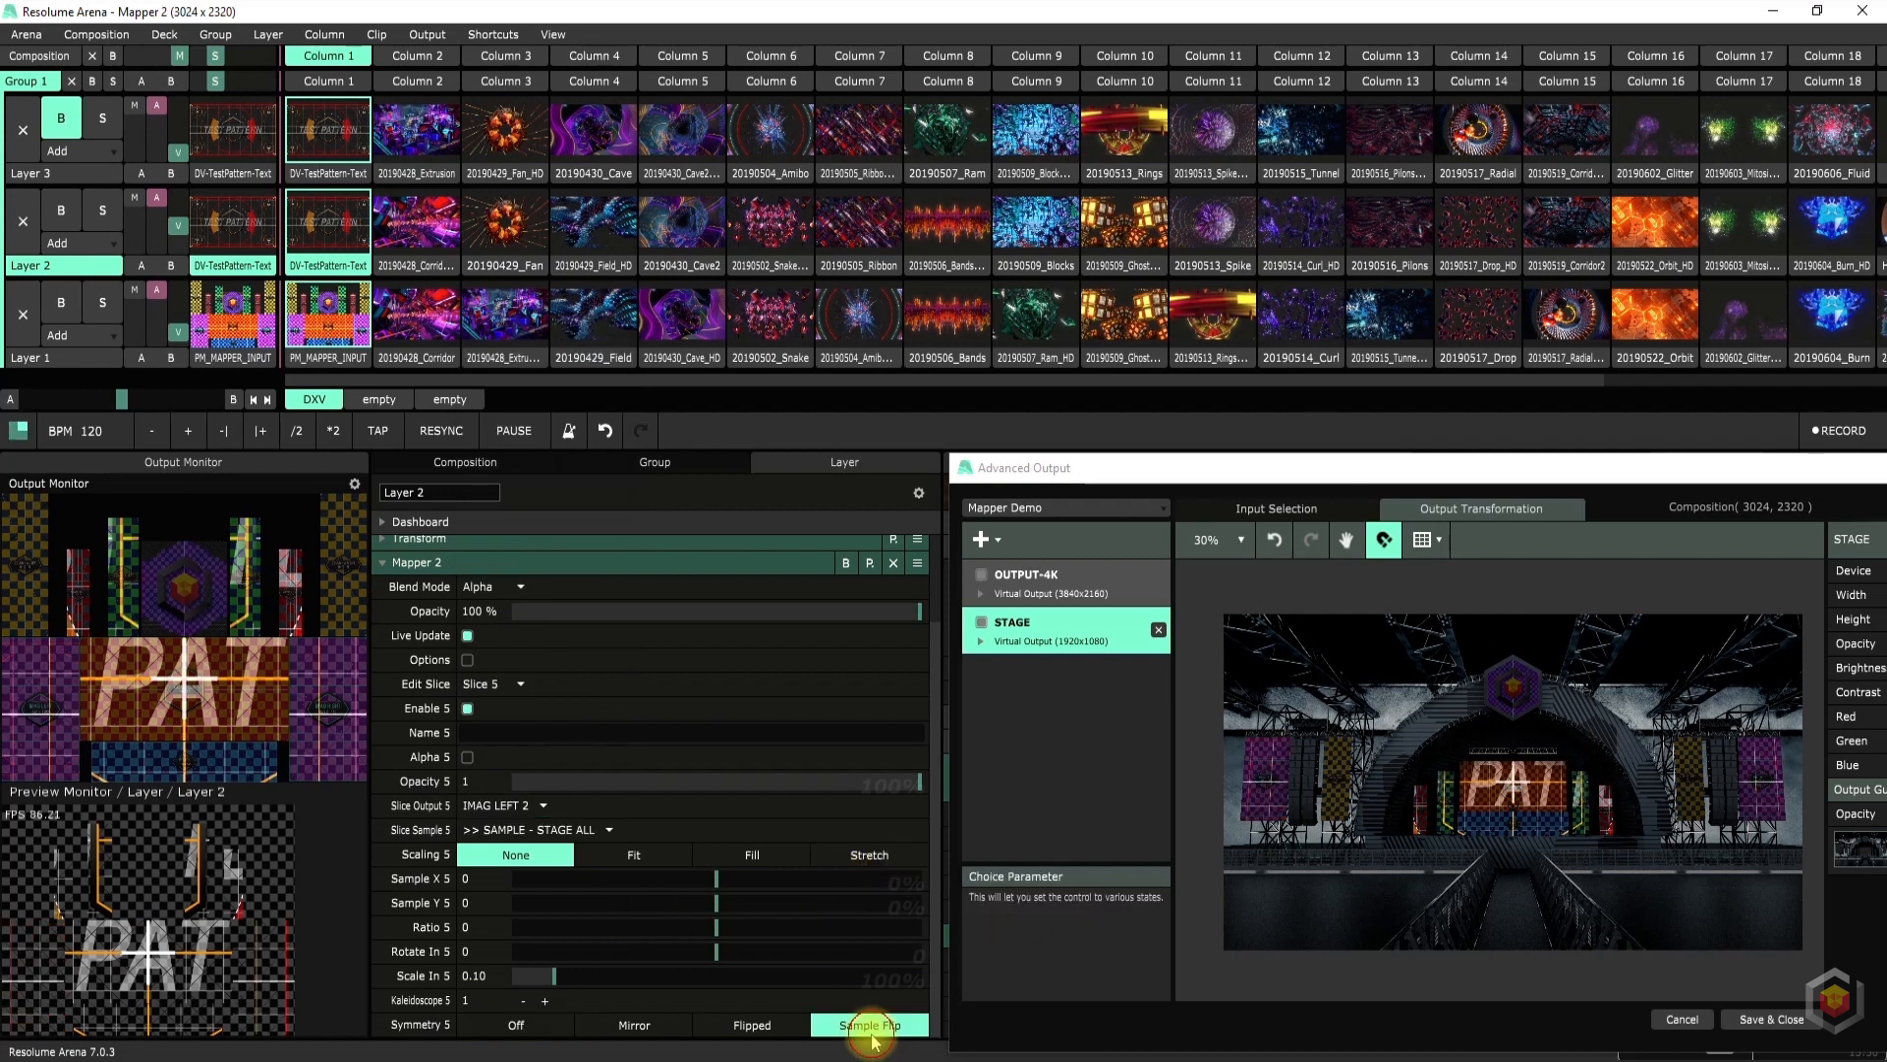
Set Slice 6 in Mapper 2 to output COLUMN A LEFT 2, sample >> SAMPLE - STAGE ALL and Sample Flip symmetry, and enable it
left_click(492, 684)
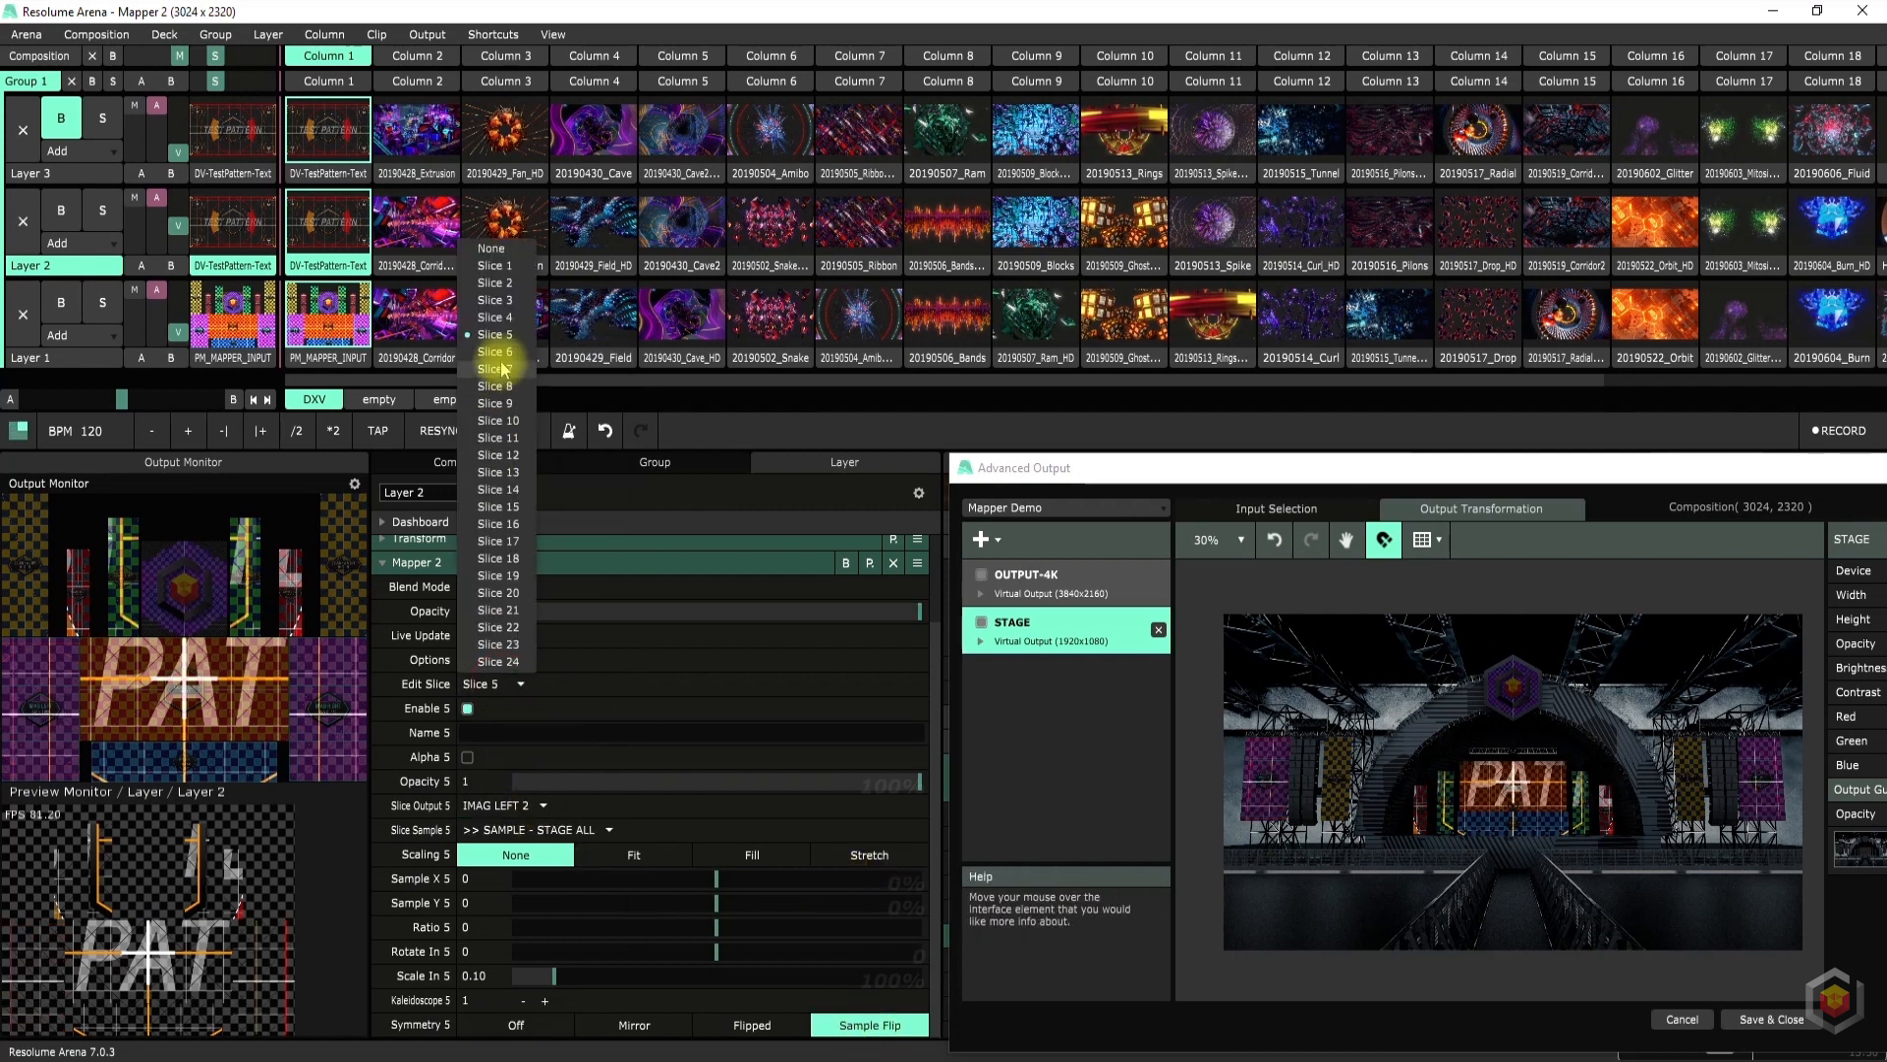
left_click(497, 356)
left_click(503, 805)
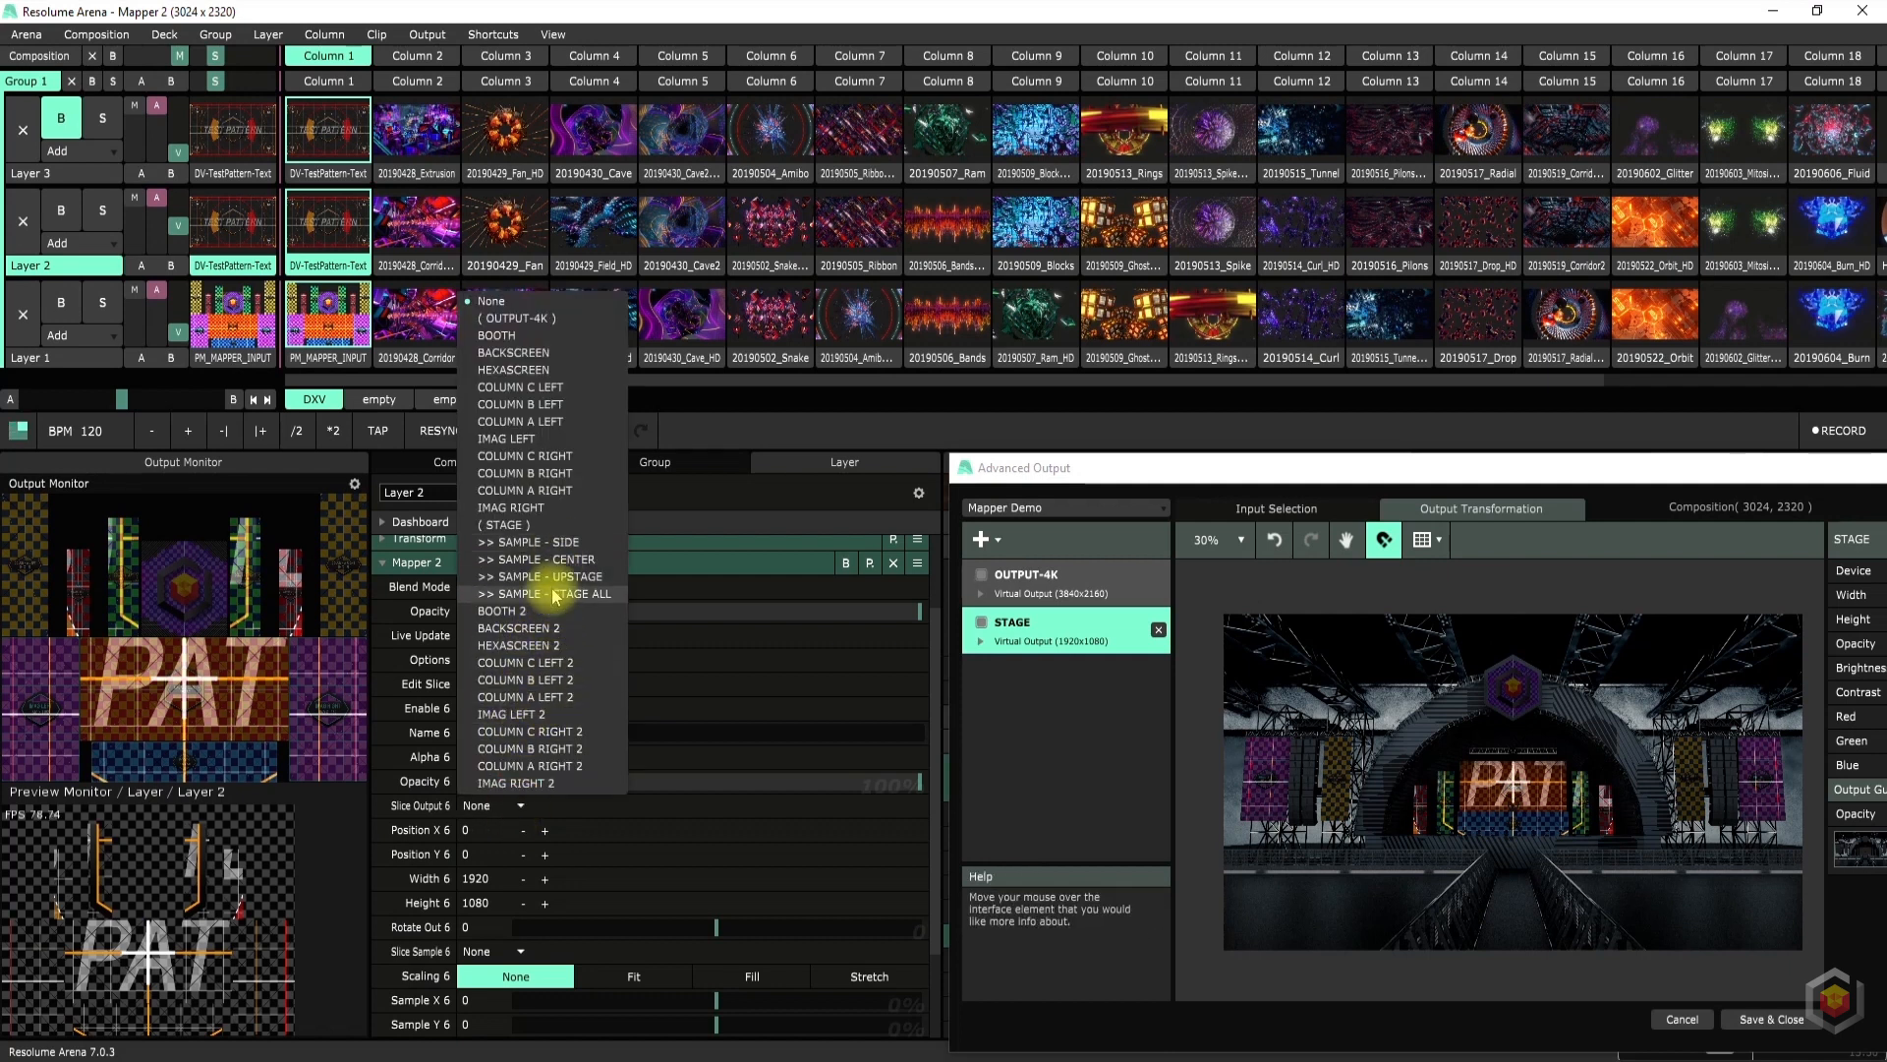
left_click(566, 699)
left_click(492, 831)
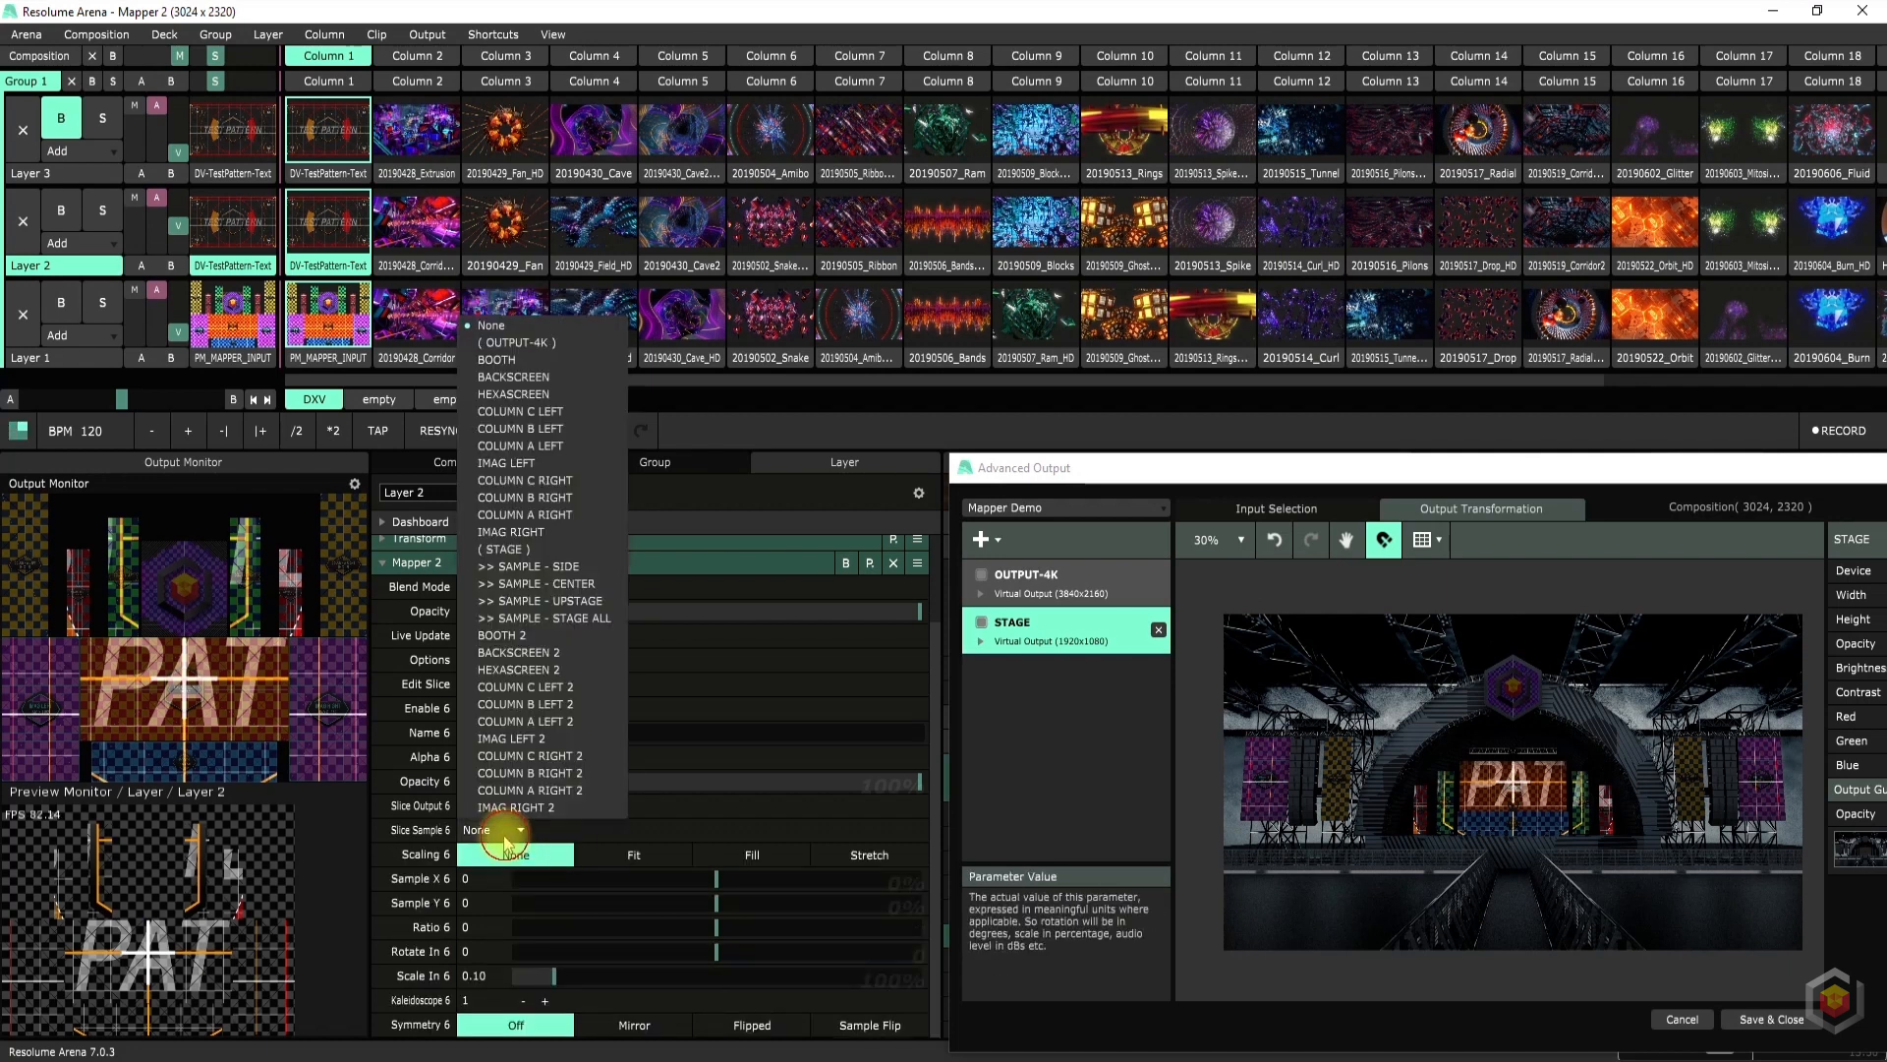
left_click(580, 620)
left_click(871, 1025)
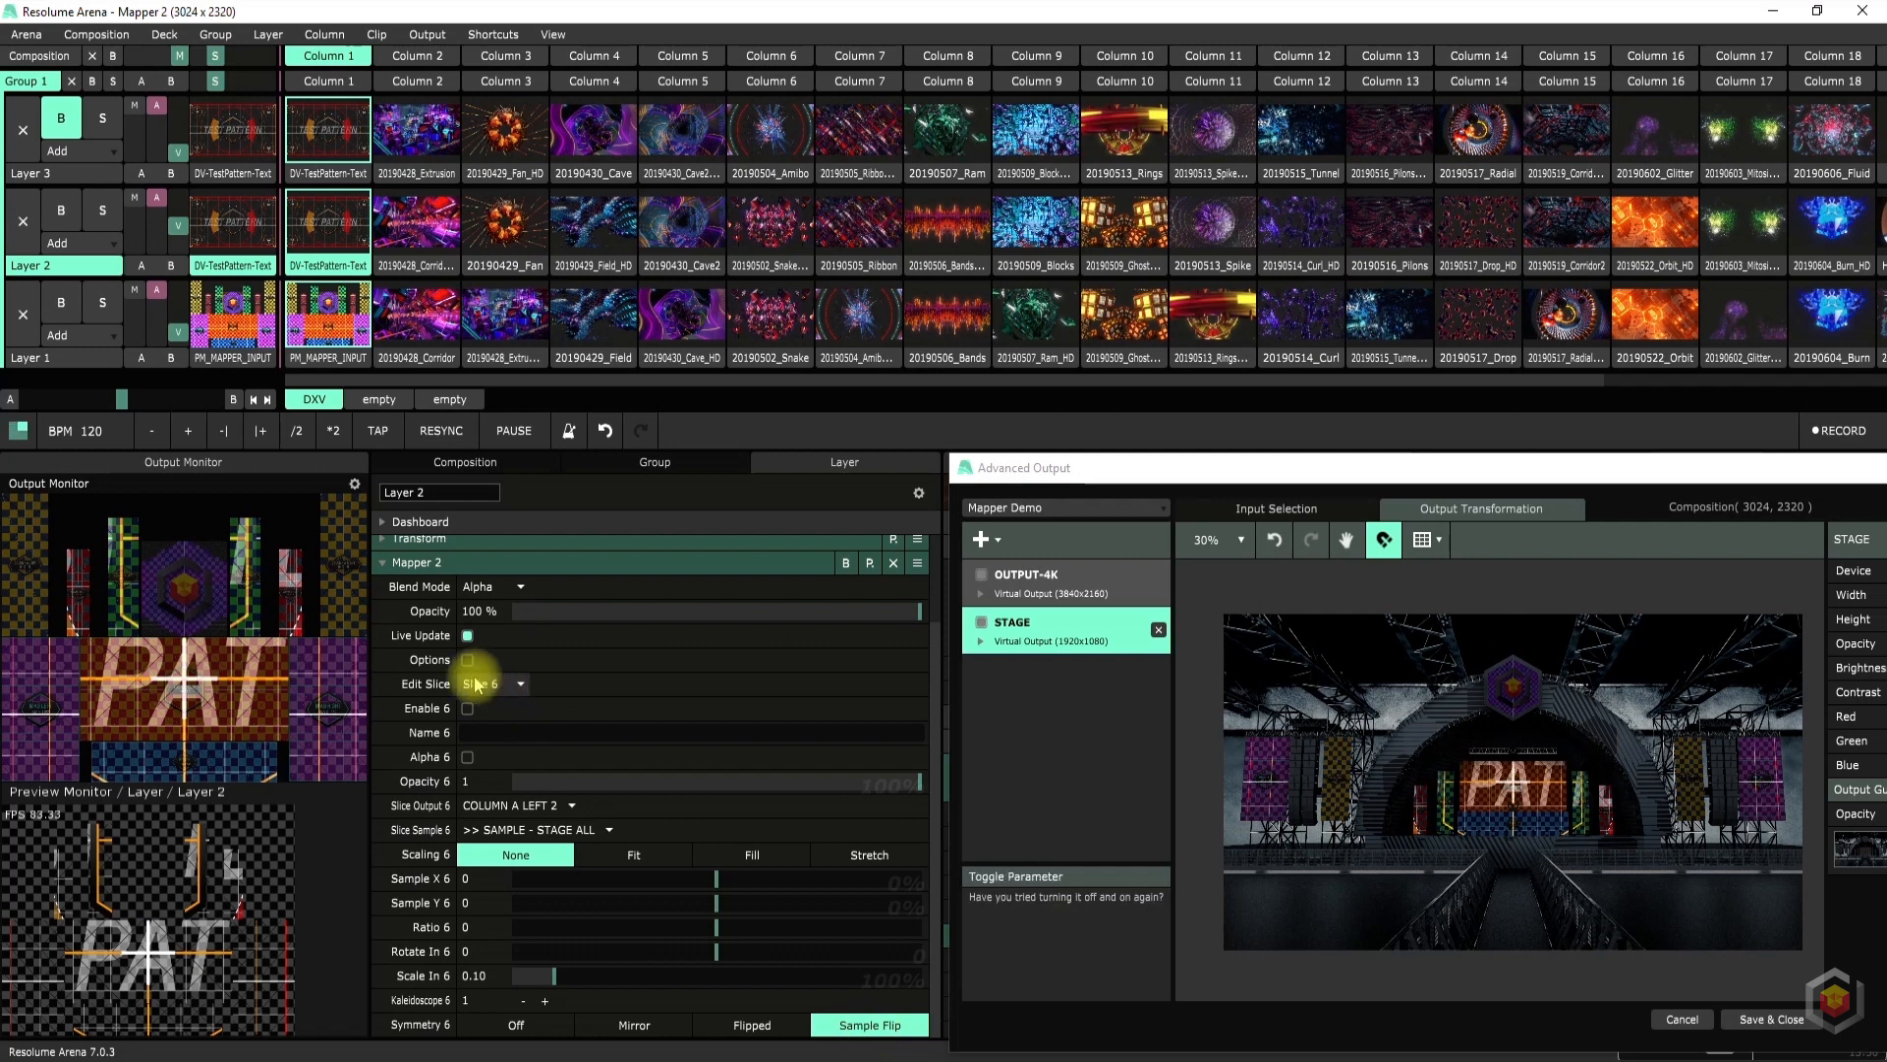
left_click(468, 708)
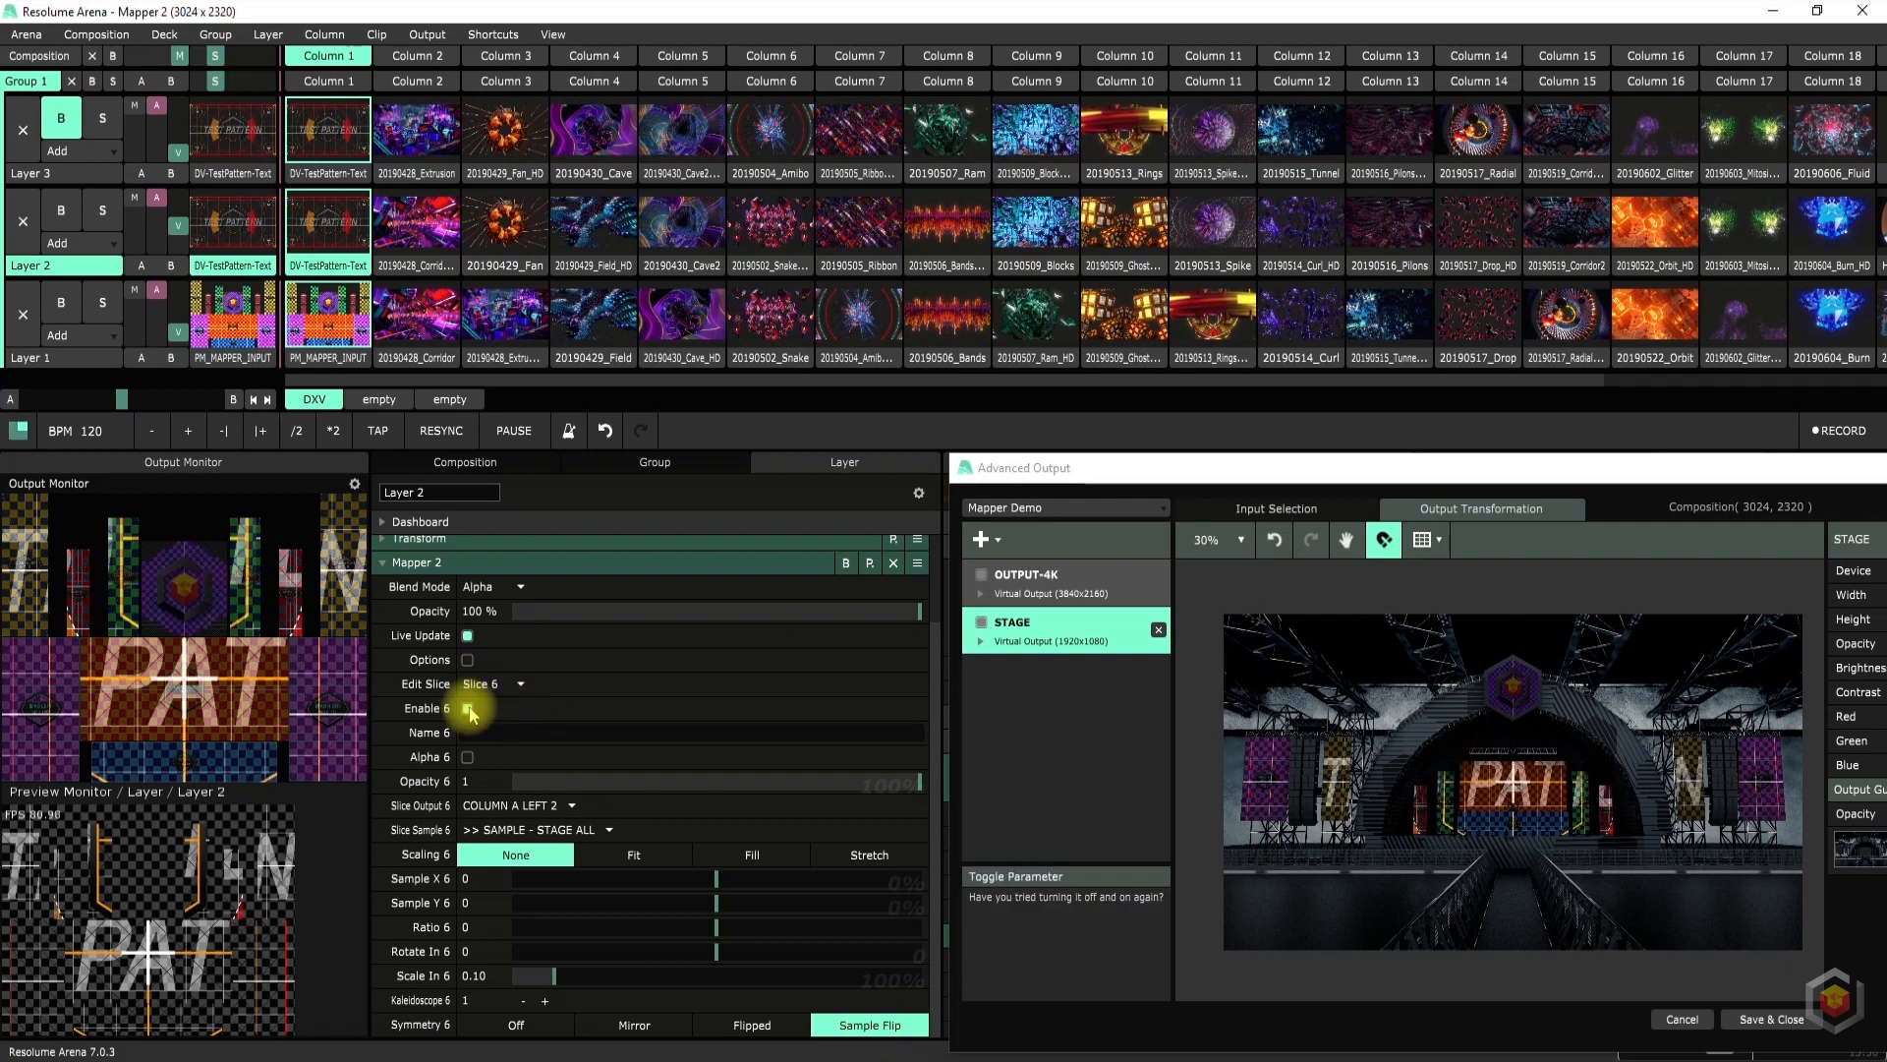
Choose Slice 7 as the slice to edit in Mapper 2
left_click(481, 684)
left_click(513, 366)
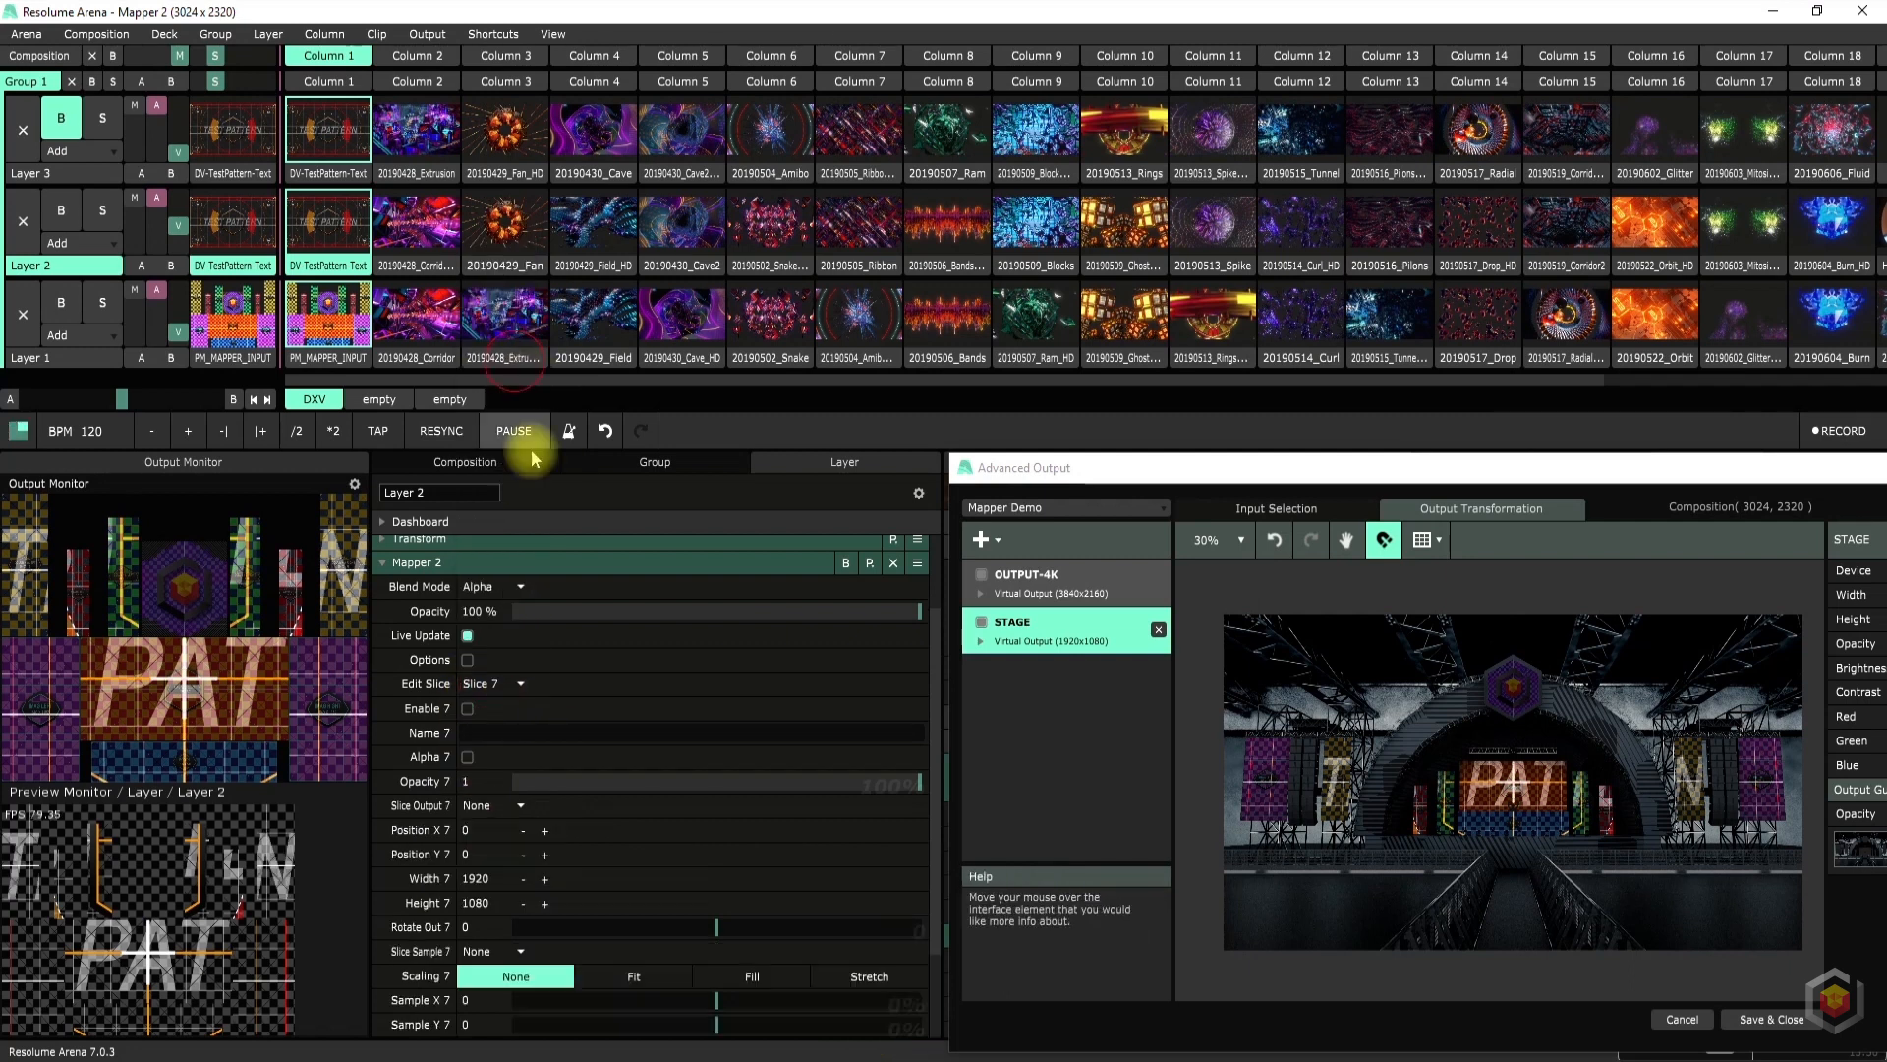
Set Slice 7 of the Mapper effect to output HEXASCREEN 2 with sample >> SAMPLE - STAGE ALL, and enable the slice
left_click(496, 805)
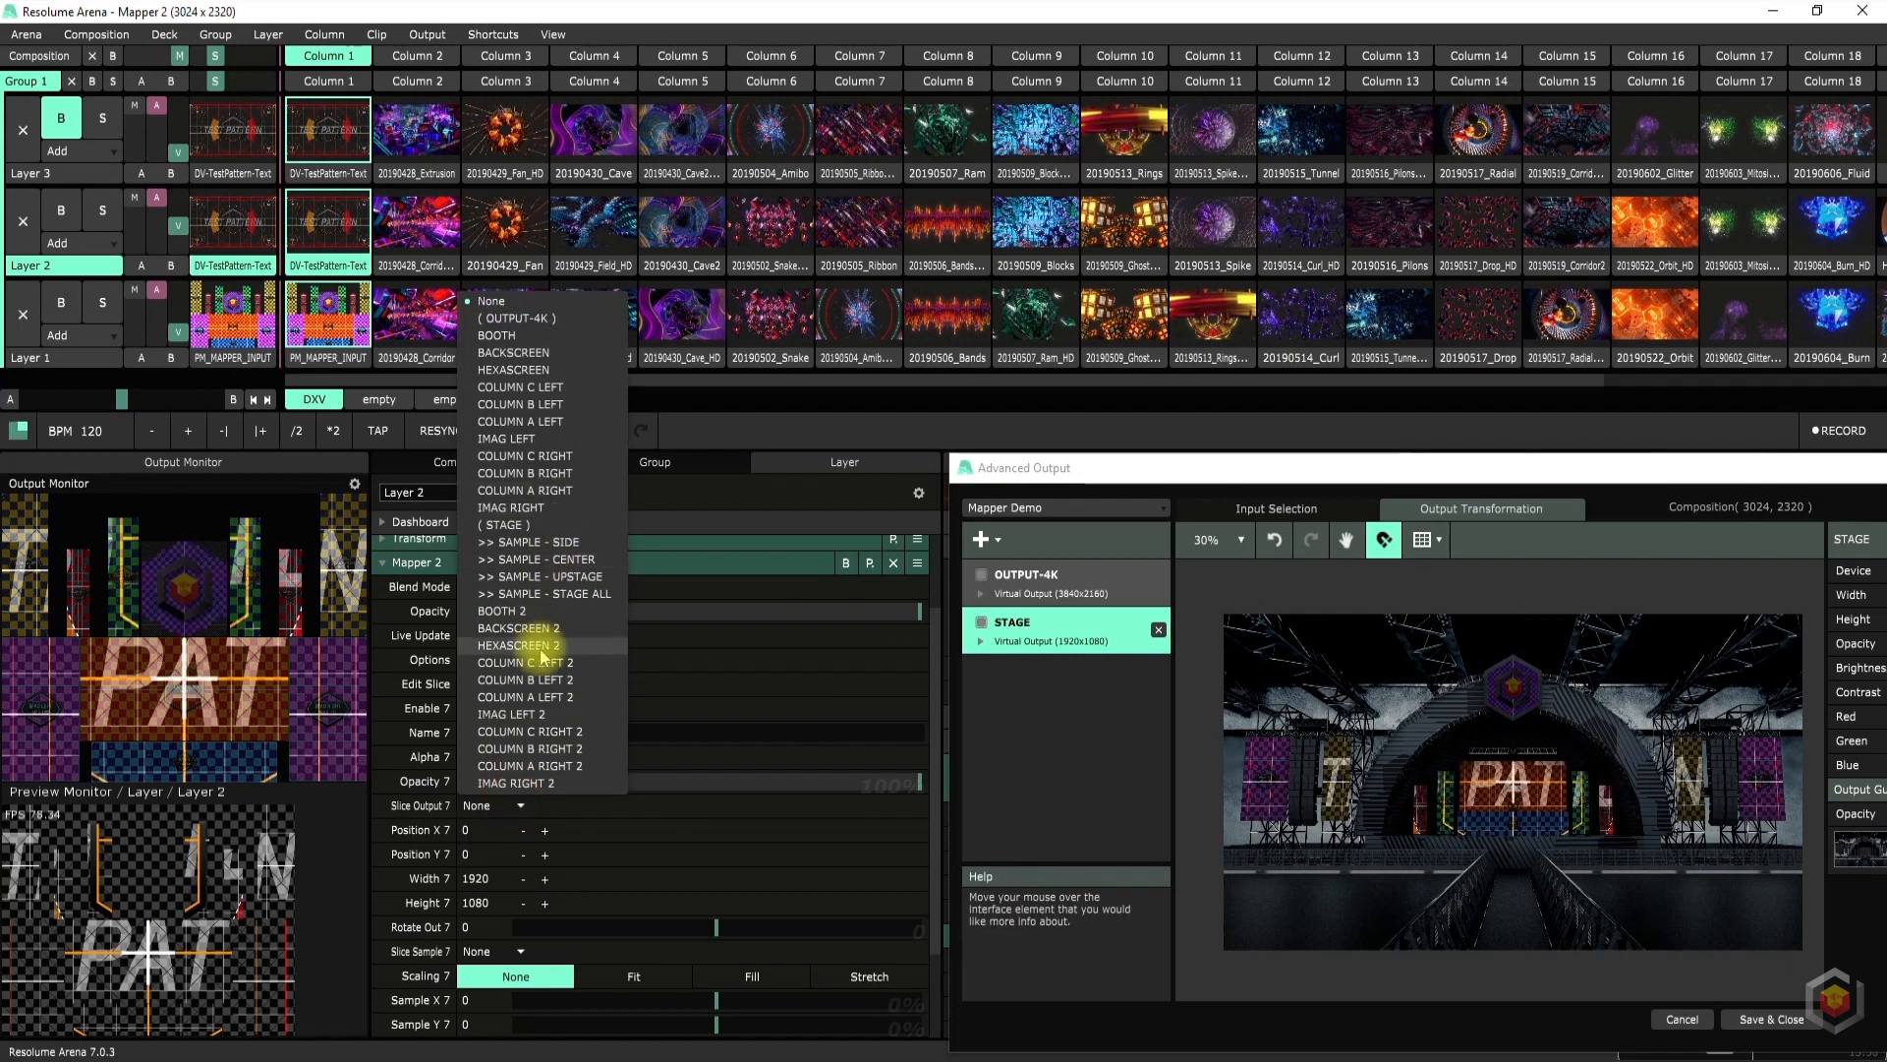
left_click(542, 632)
left_click(496, 829)
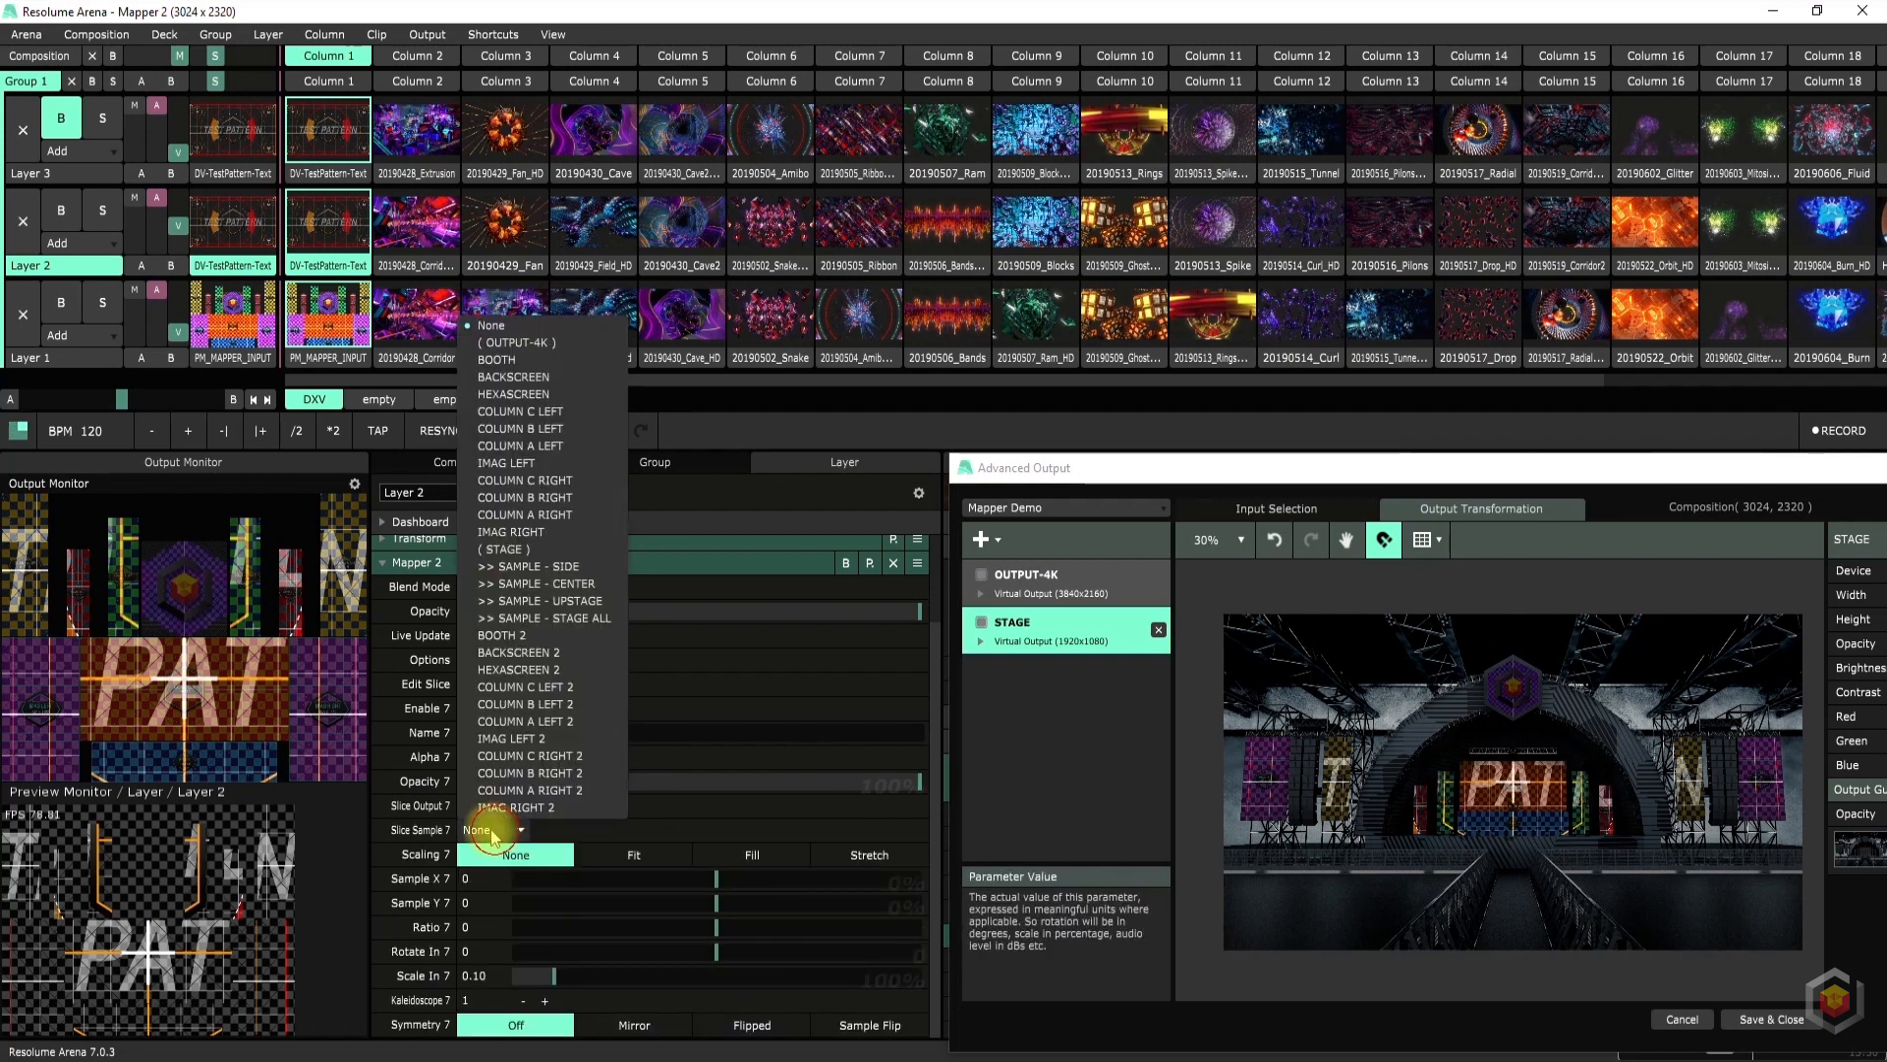
left_click(561, 619)
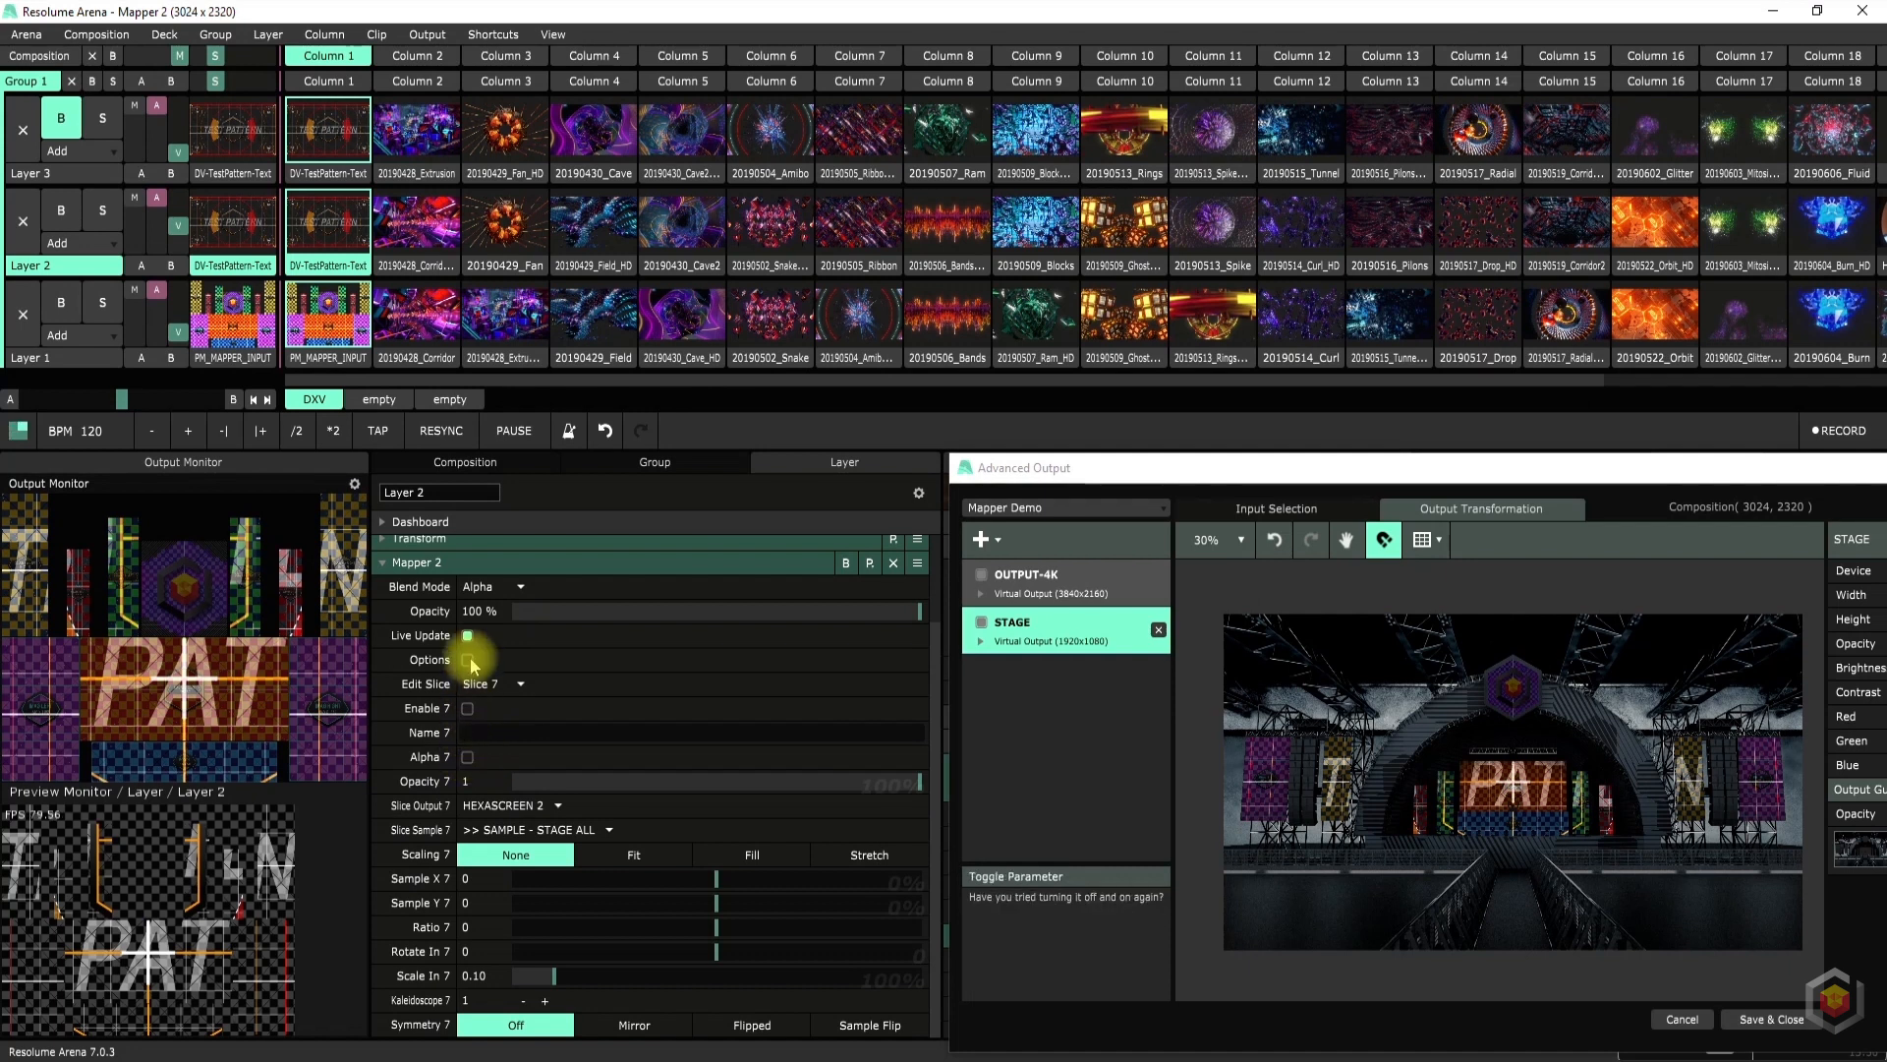
left_click(467, 708)
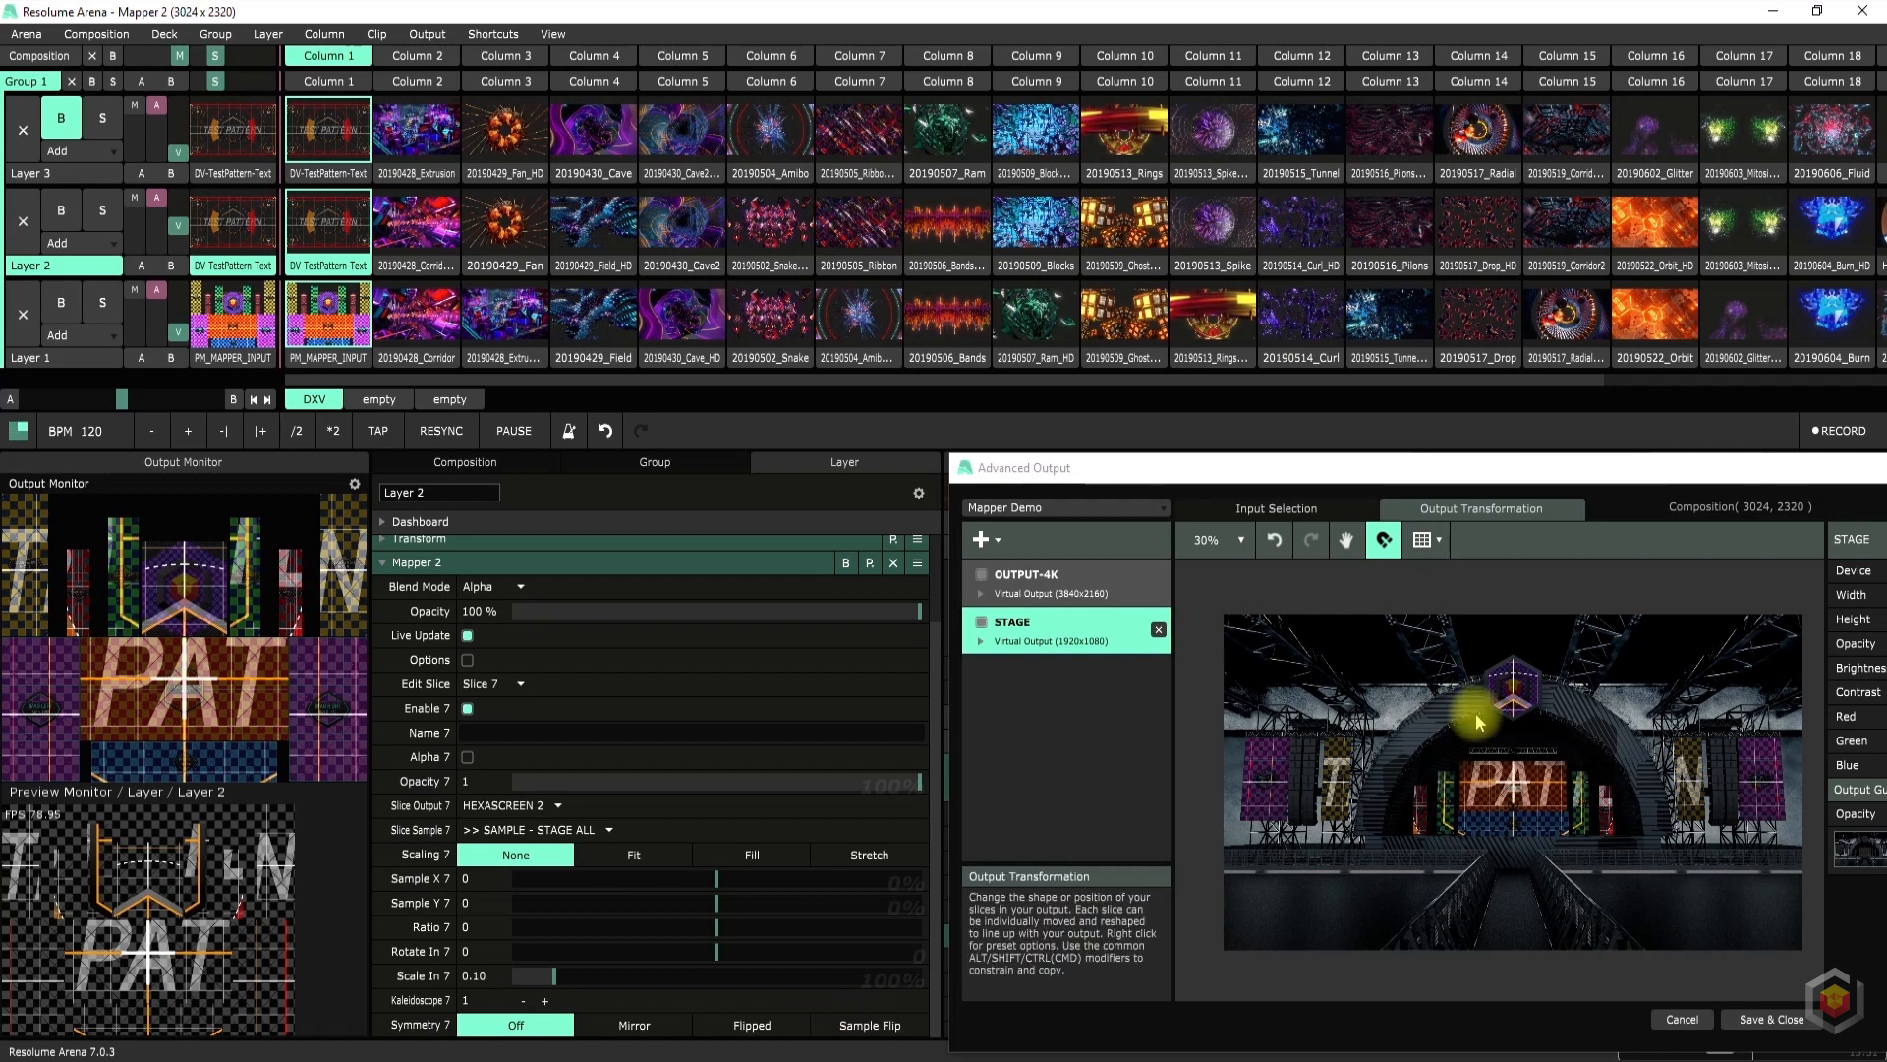
Play the 20190428 Corridor clip on Layer 2 and examine its mapped pixels in the input selection at 100% zoom, returning to the output transformation
left_click(429, 232)
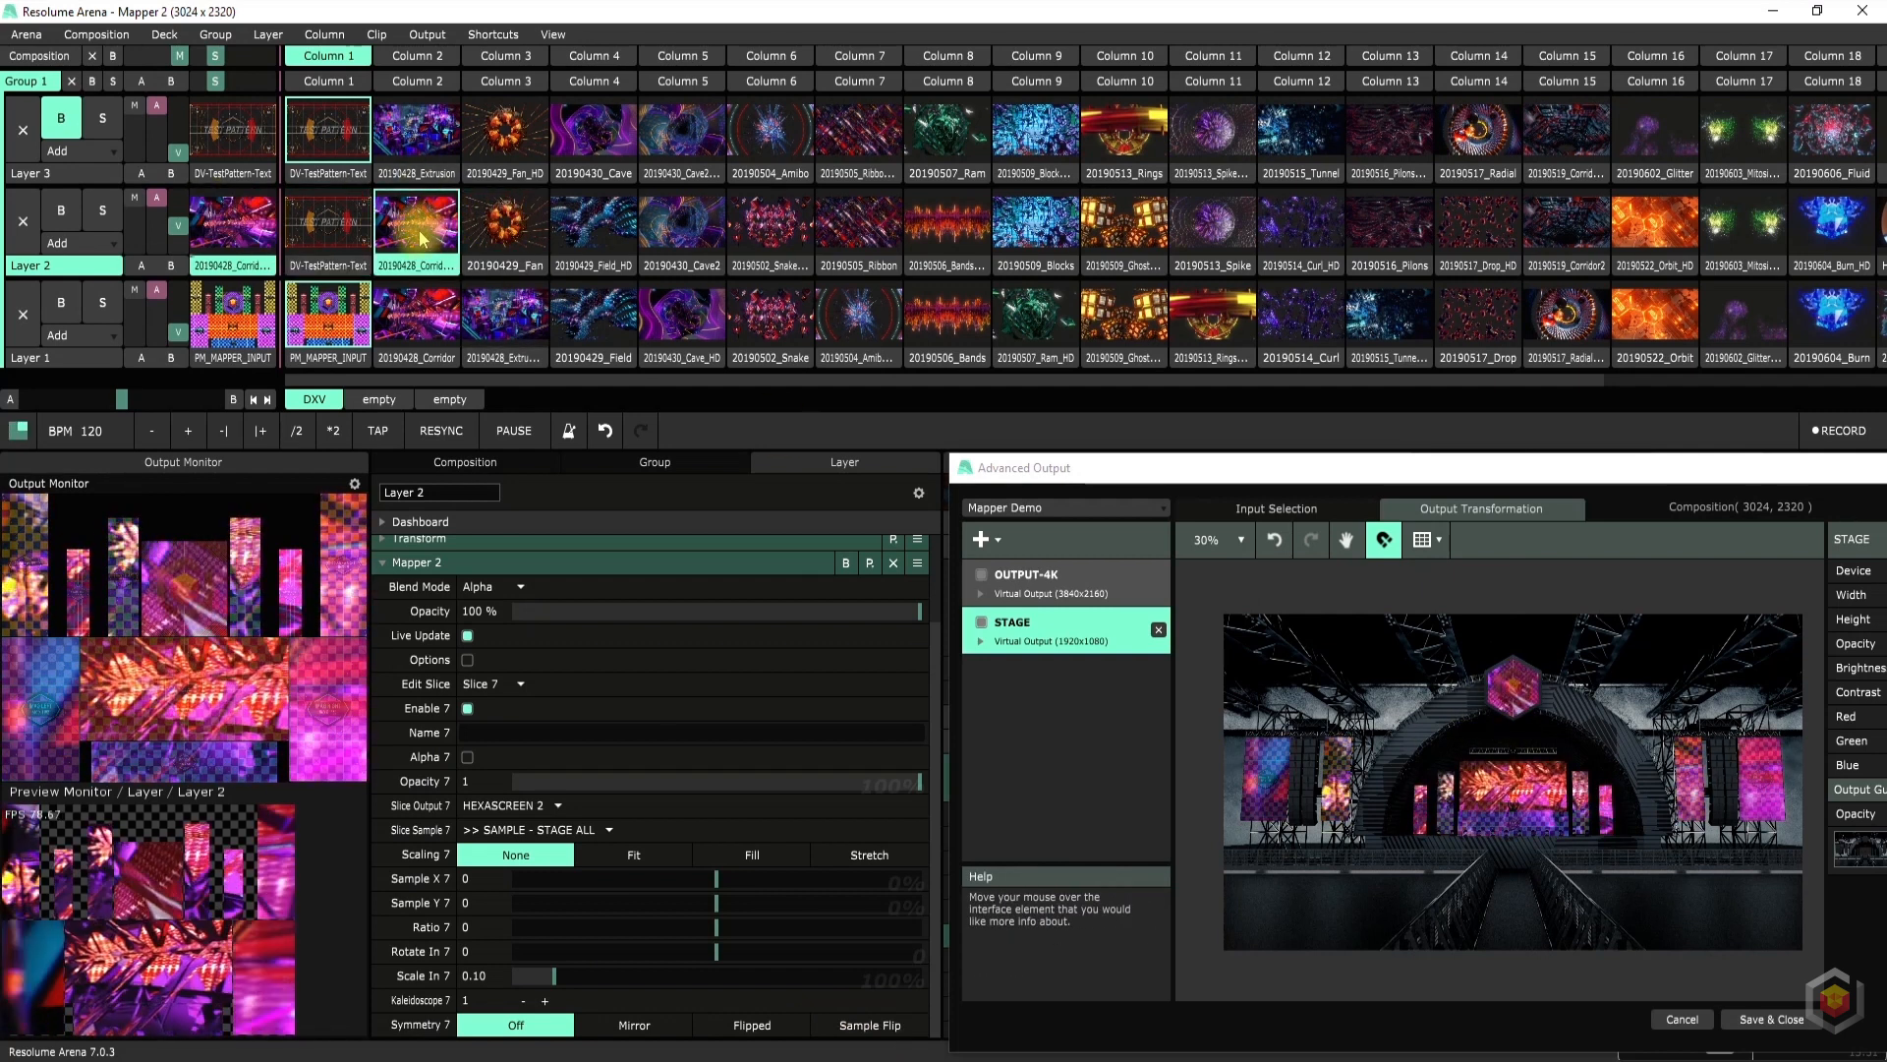
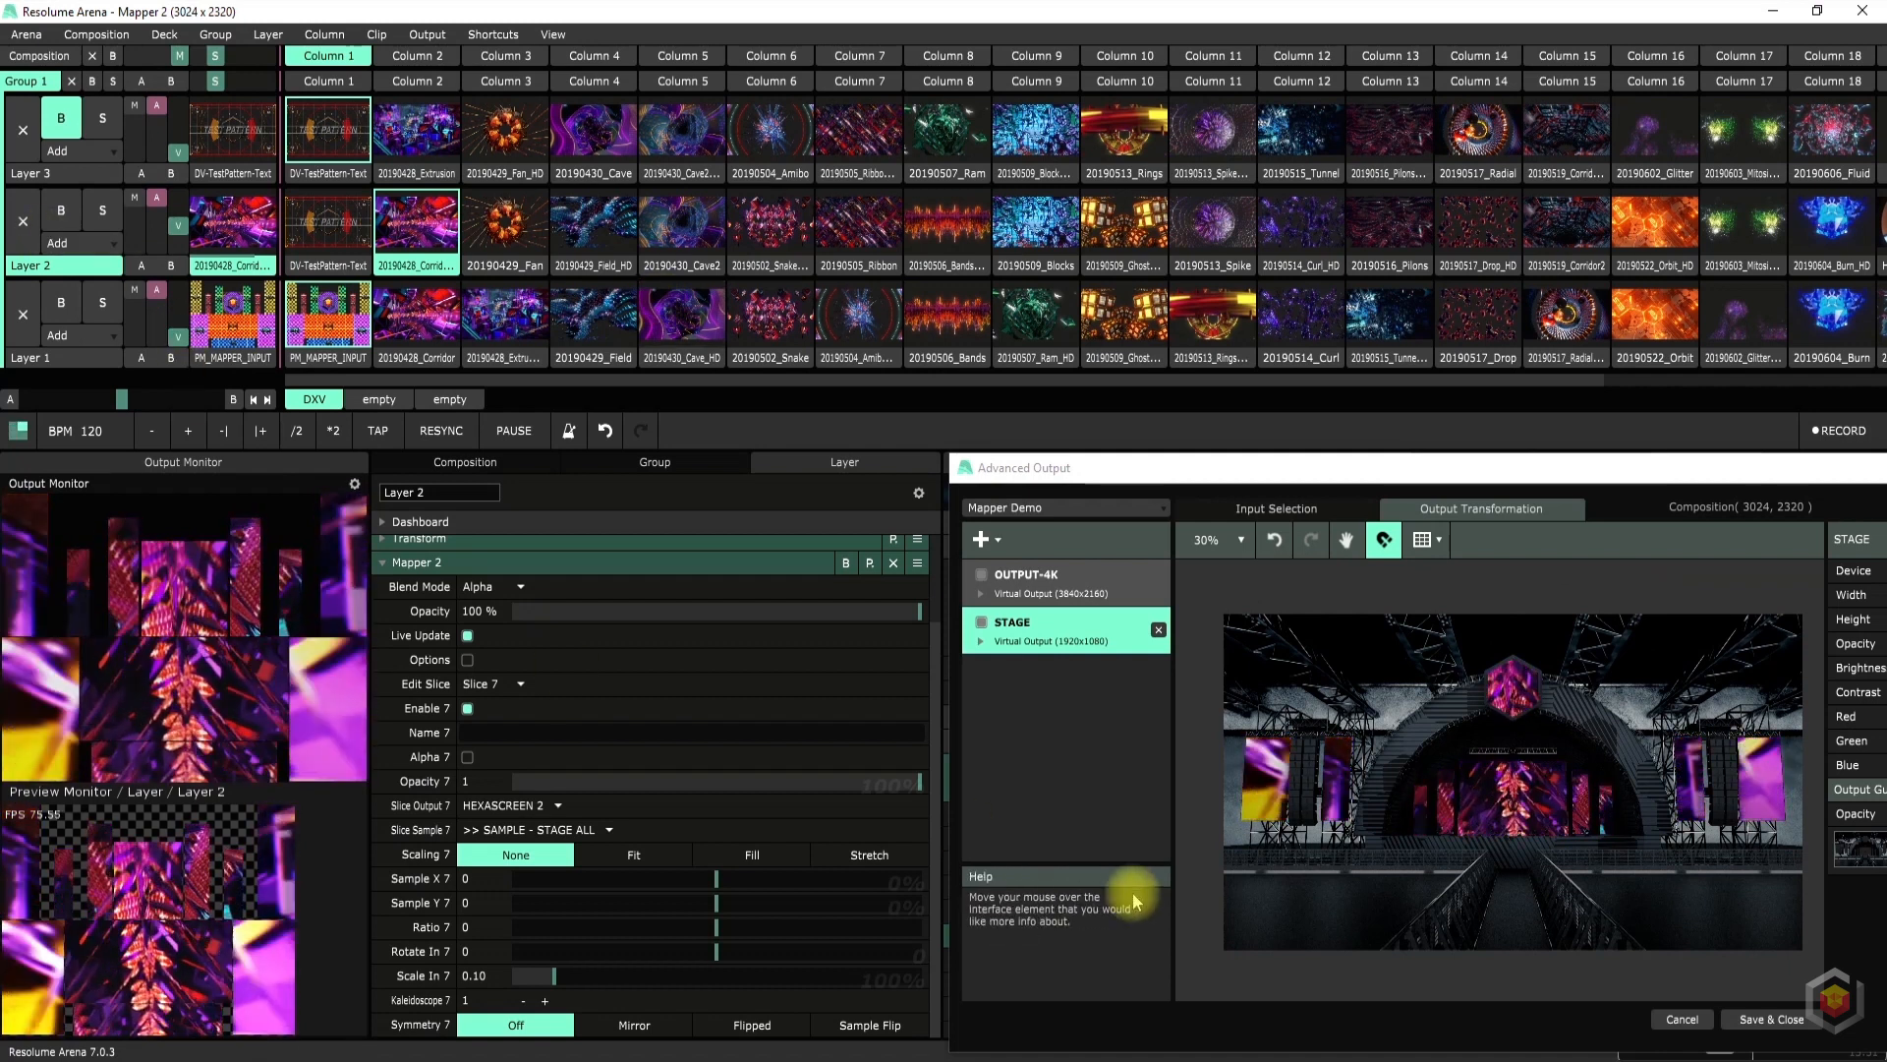
left_click(1275, 508)
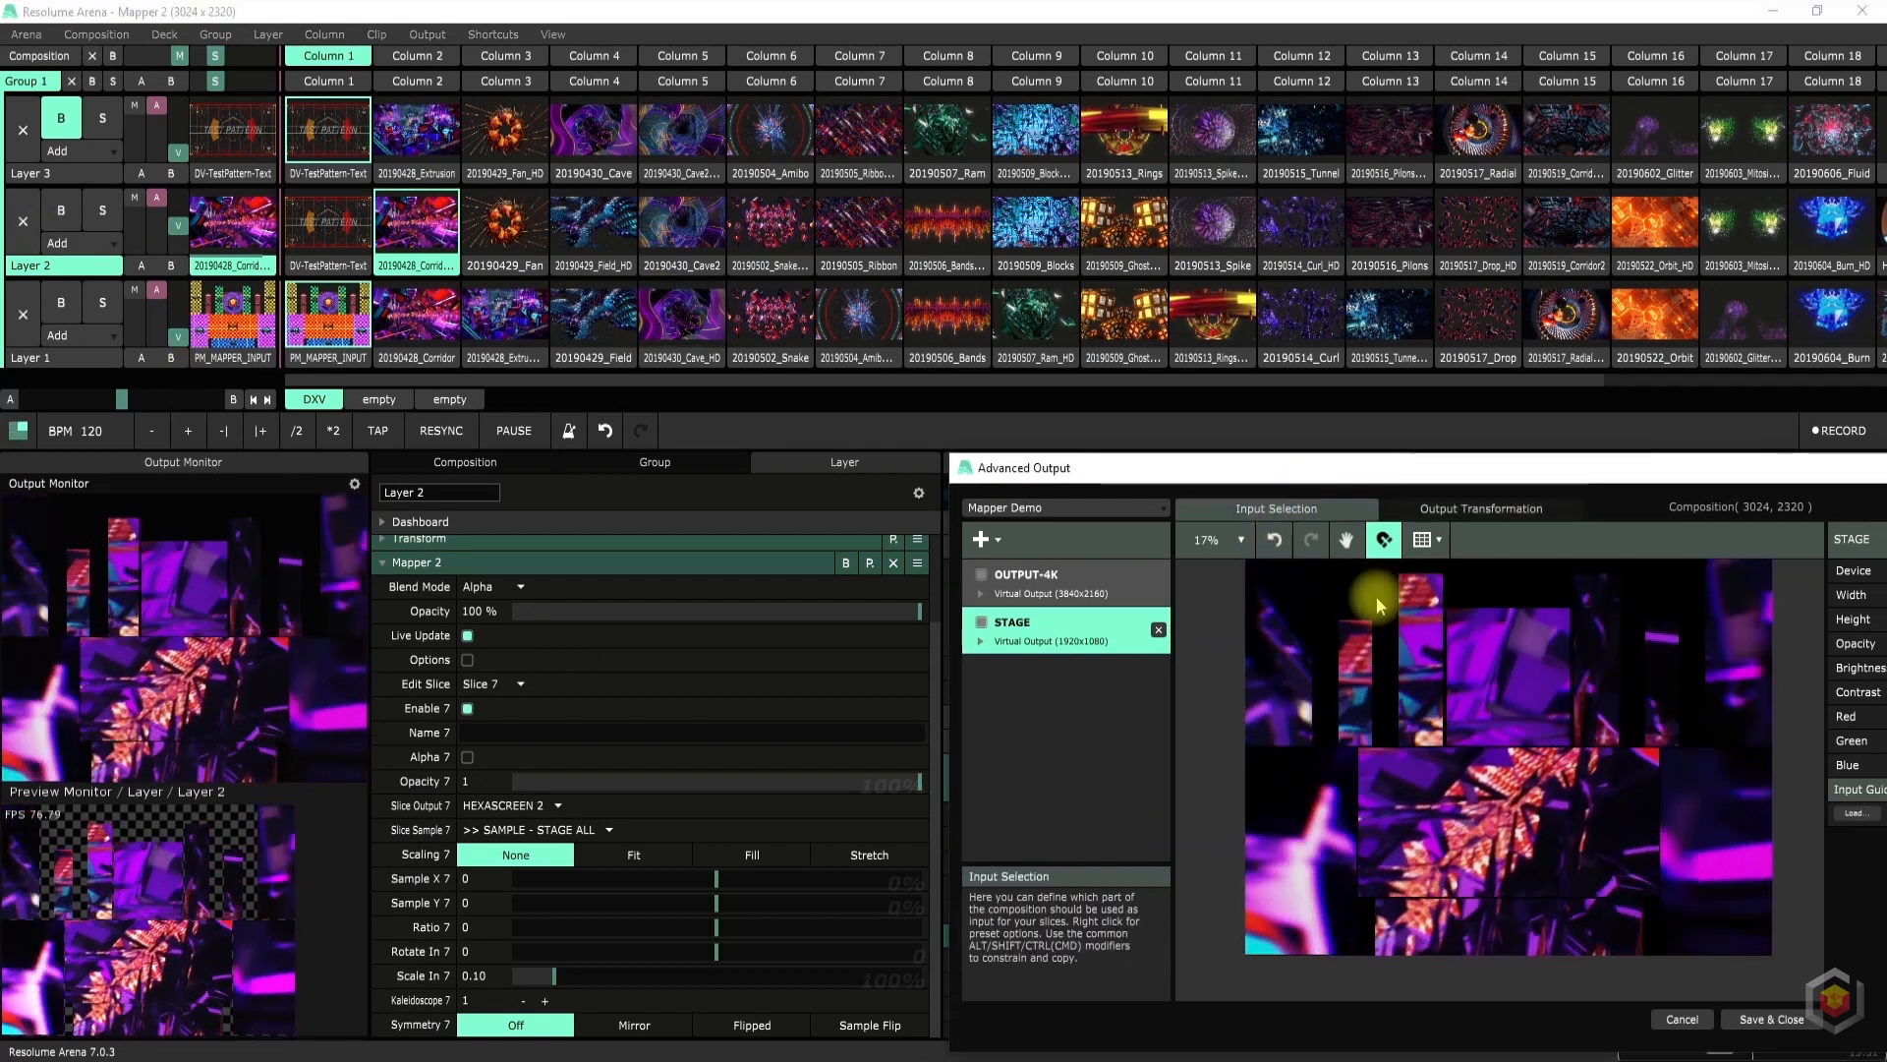
left_click(1219, 539)
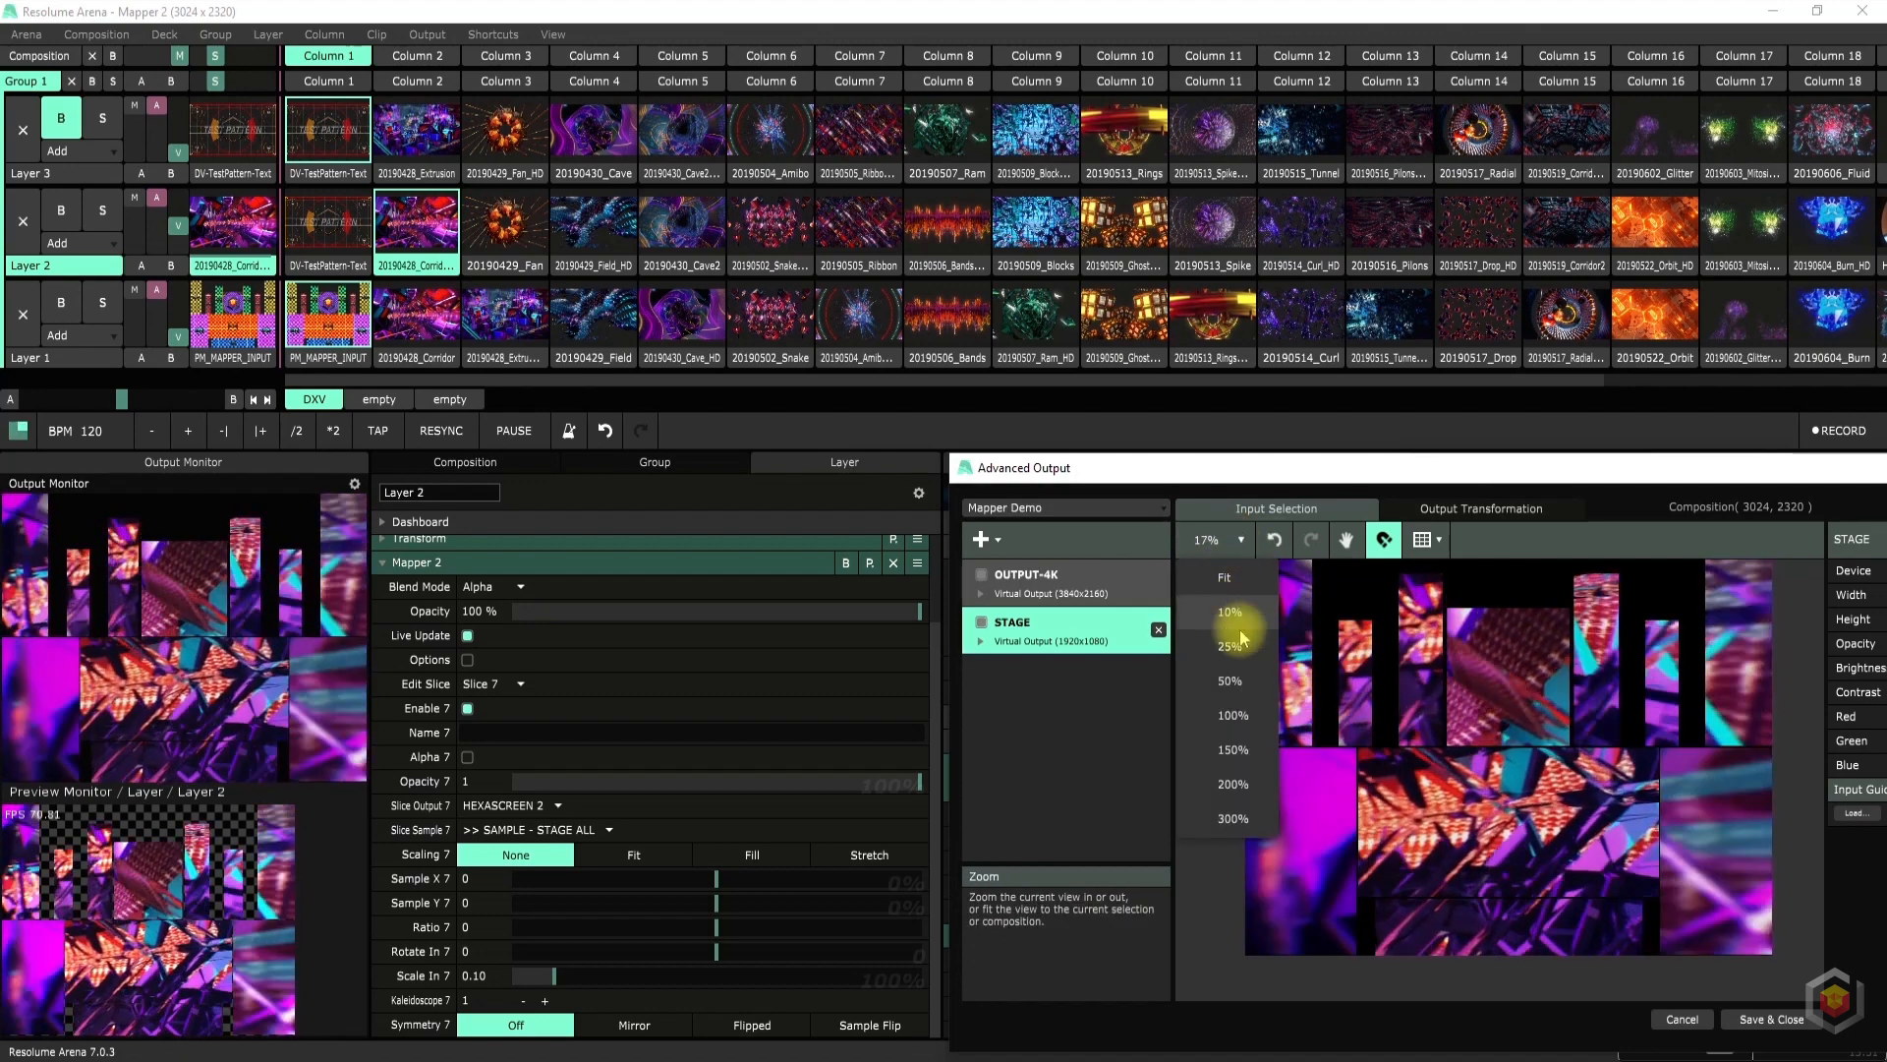
left_click(1233, 716)
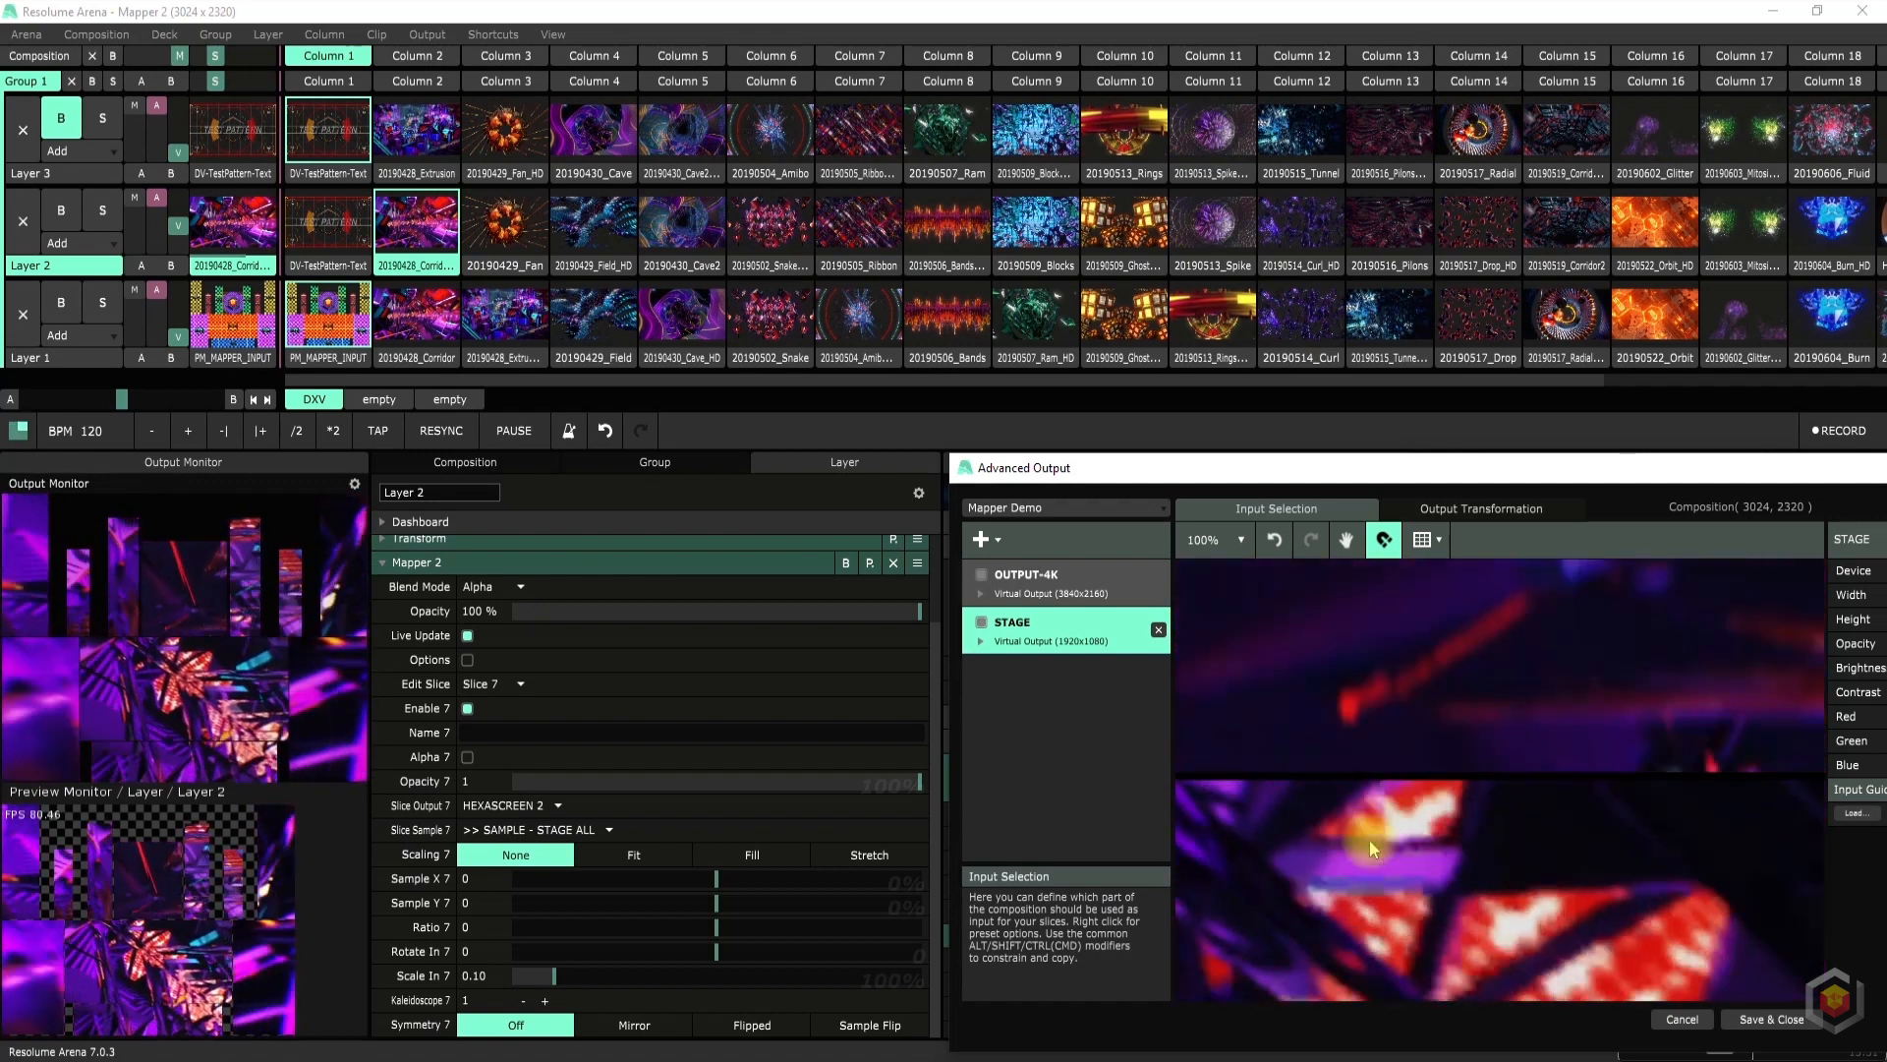
scroll(1371, 839, "down", 3)
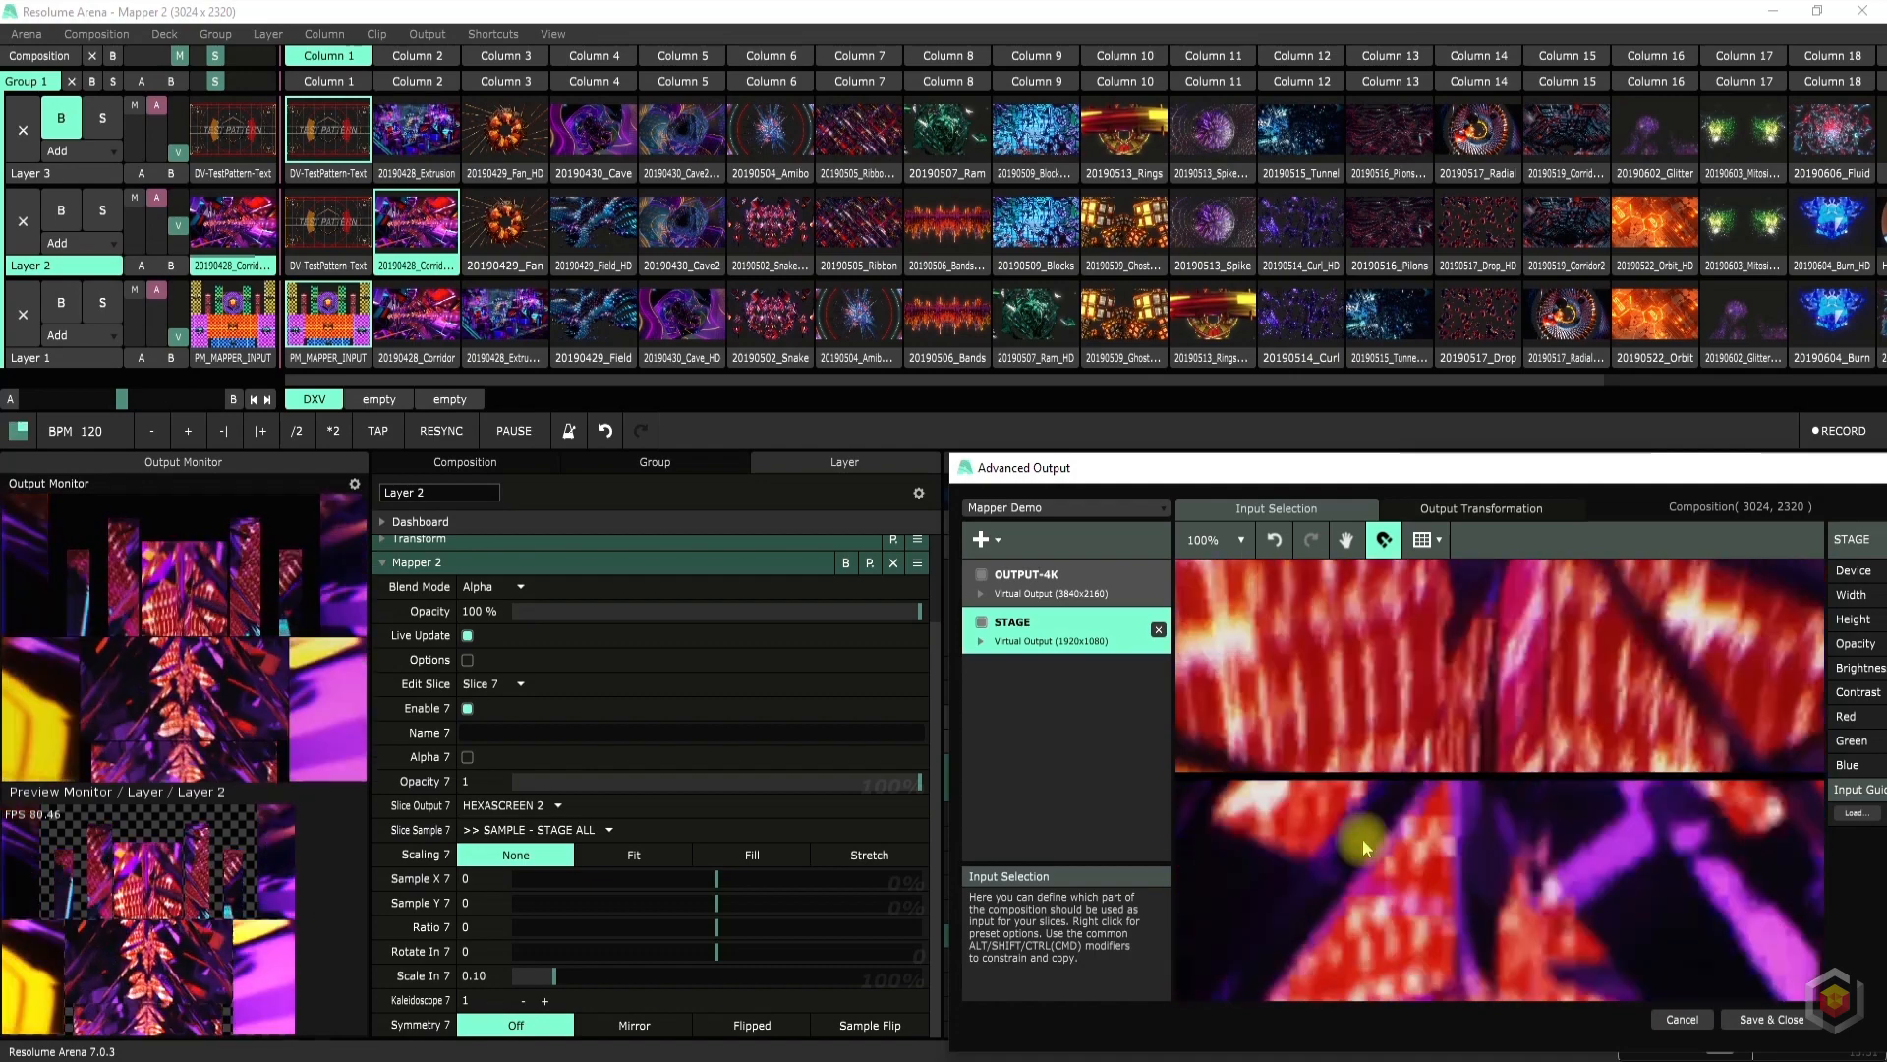
scroll(1392, 810, "down", 5)
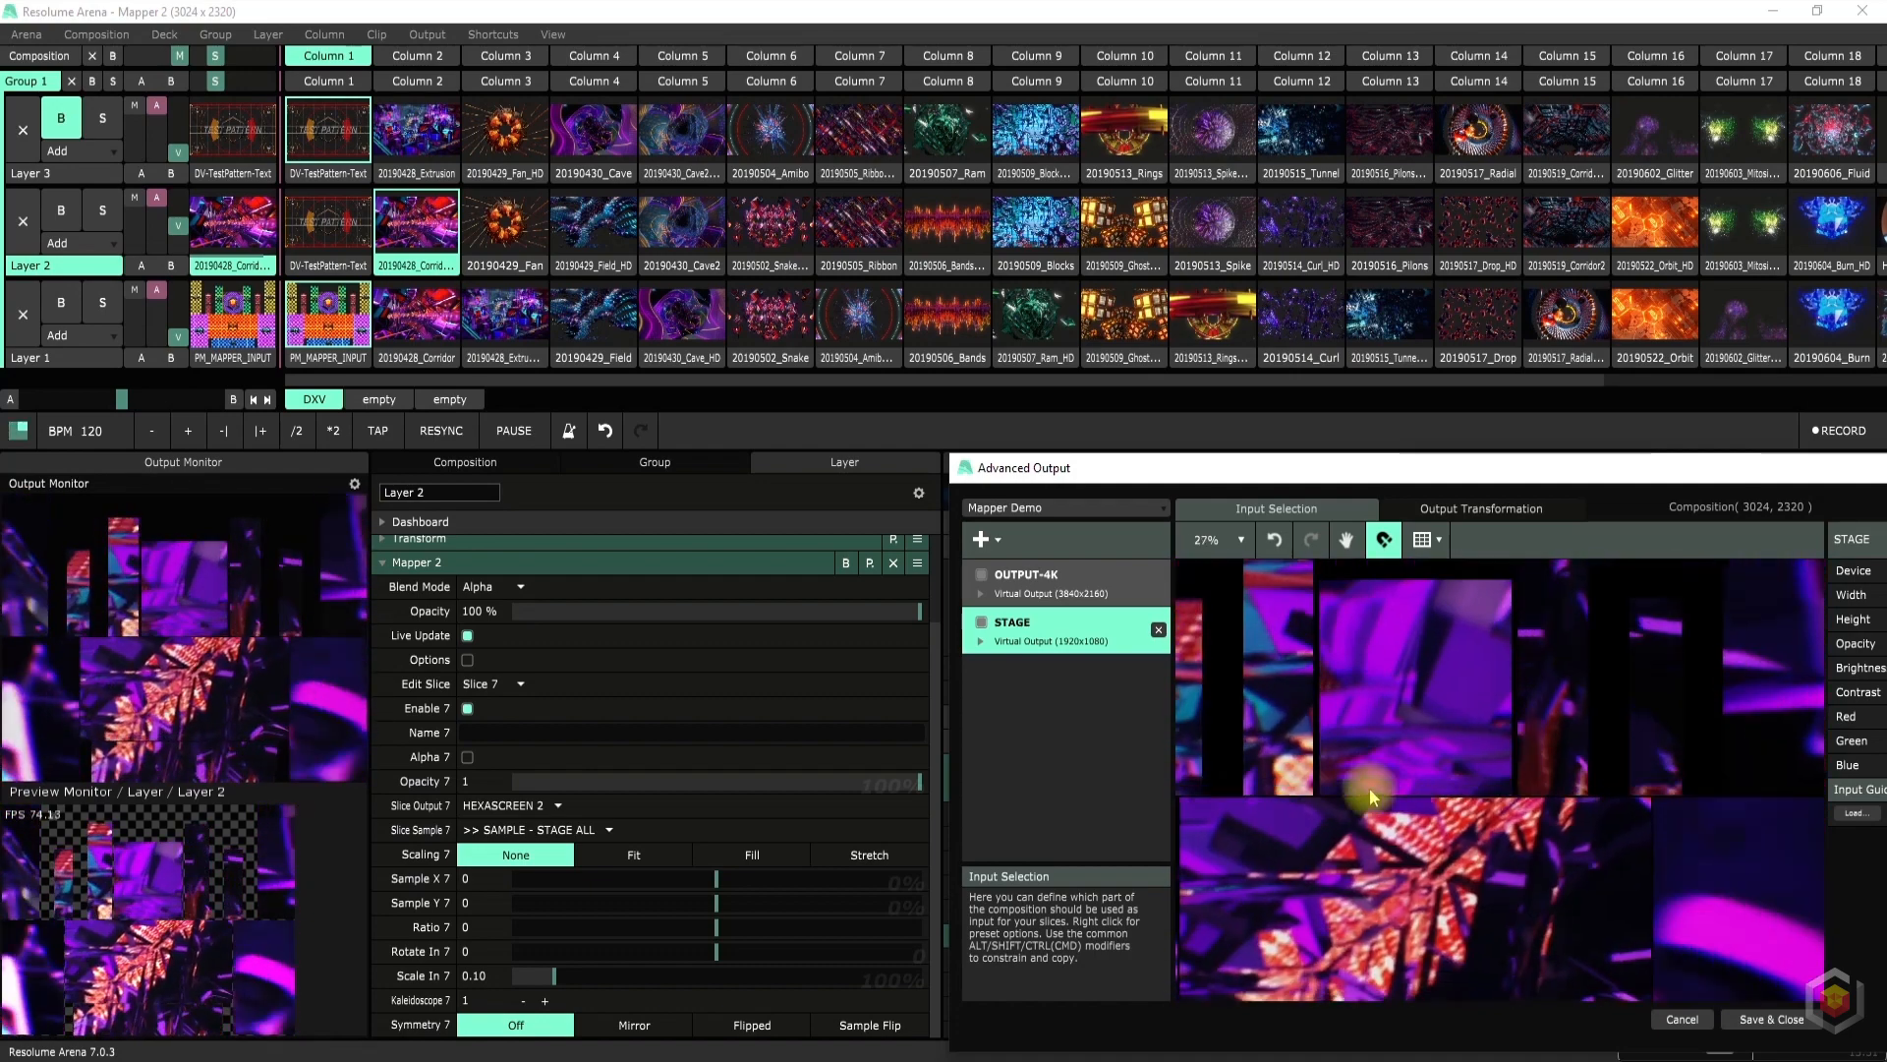
scroll(1406, 865, "up", 1)
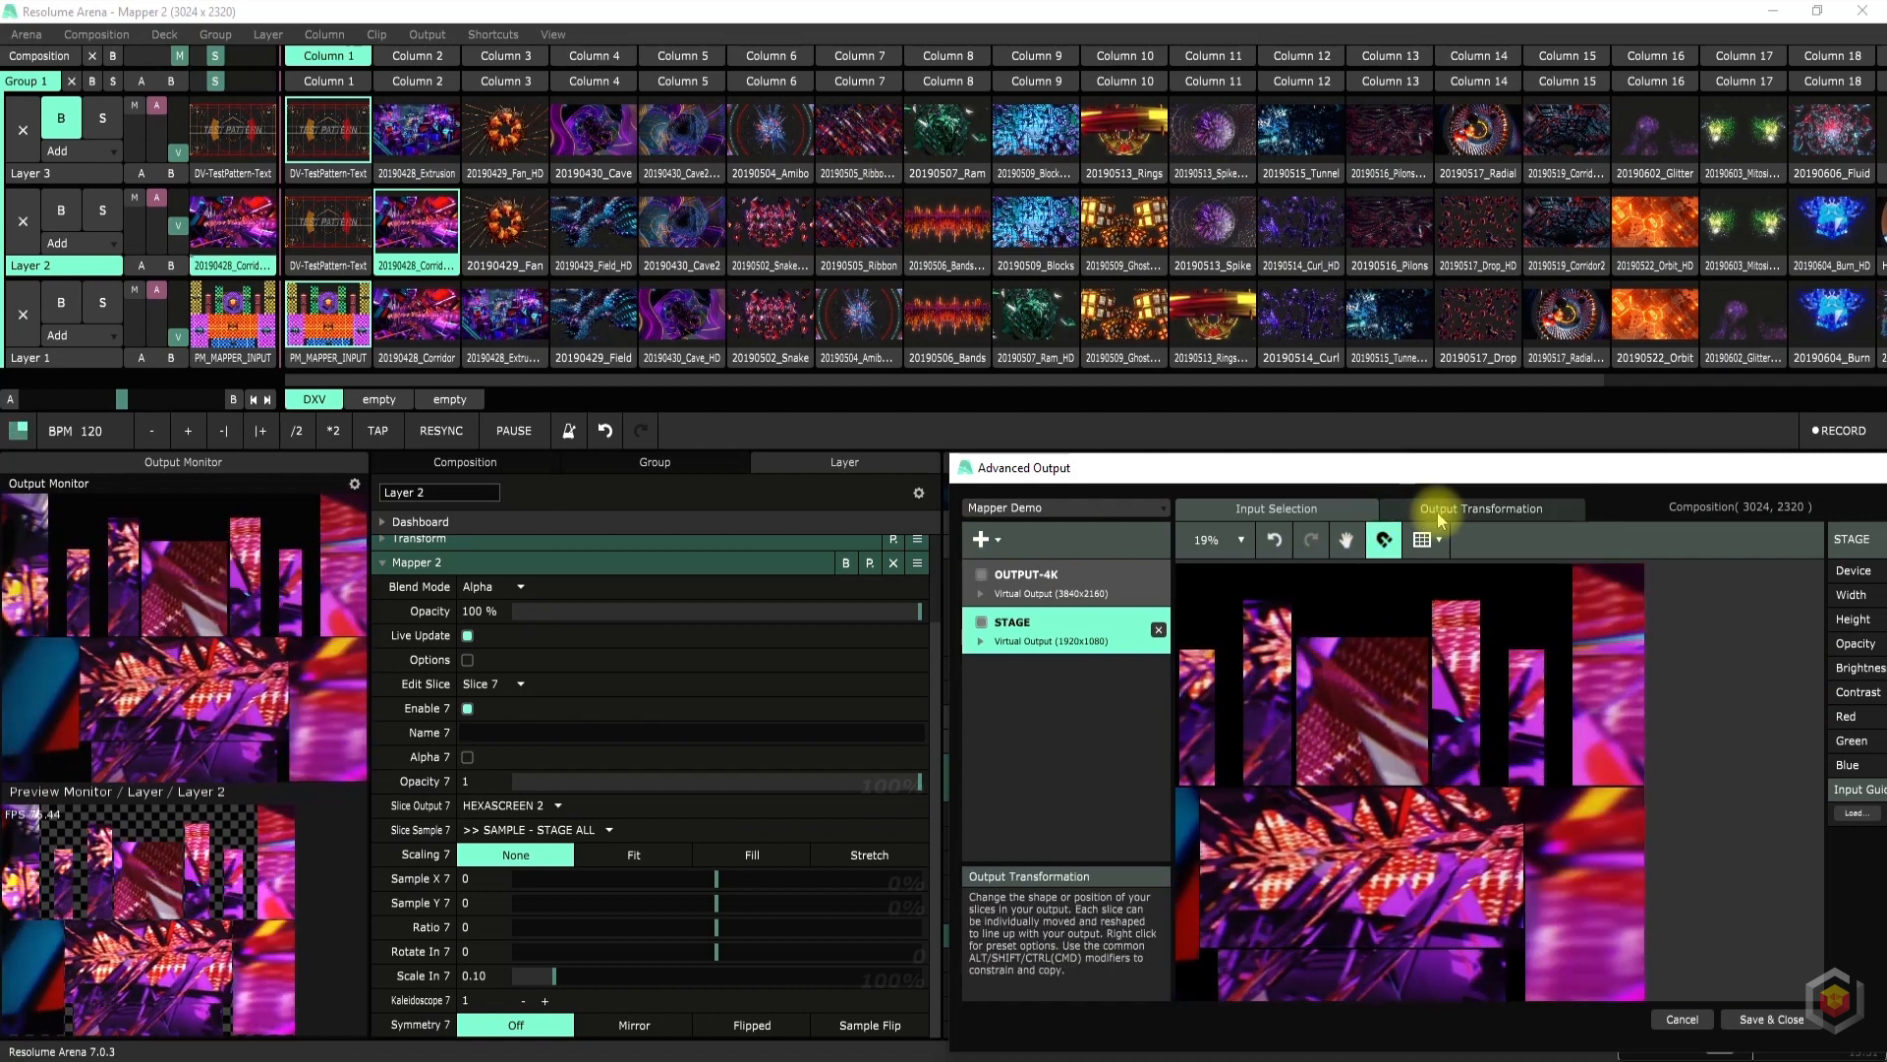
left_click(1433, 509)
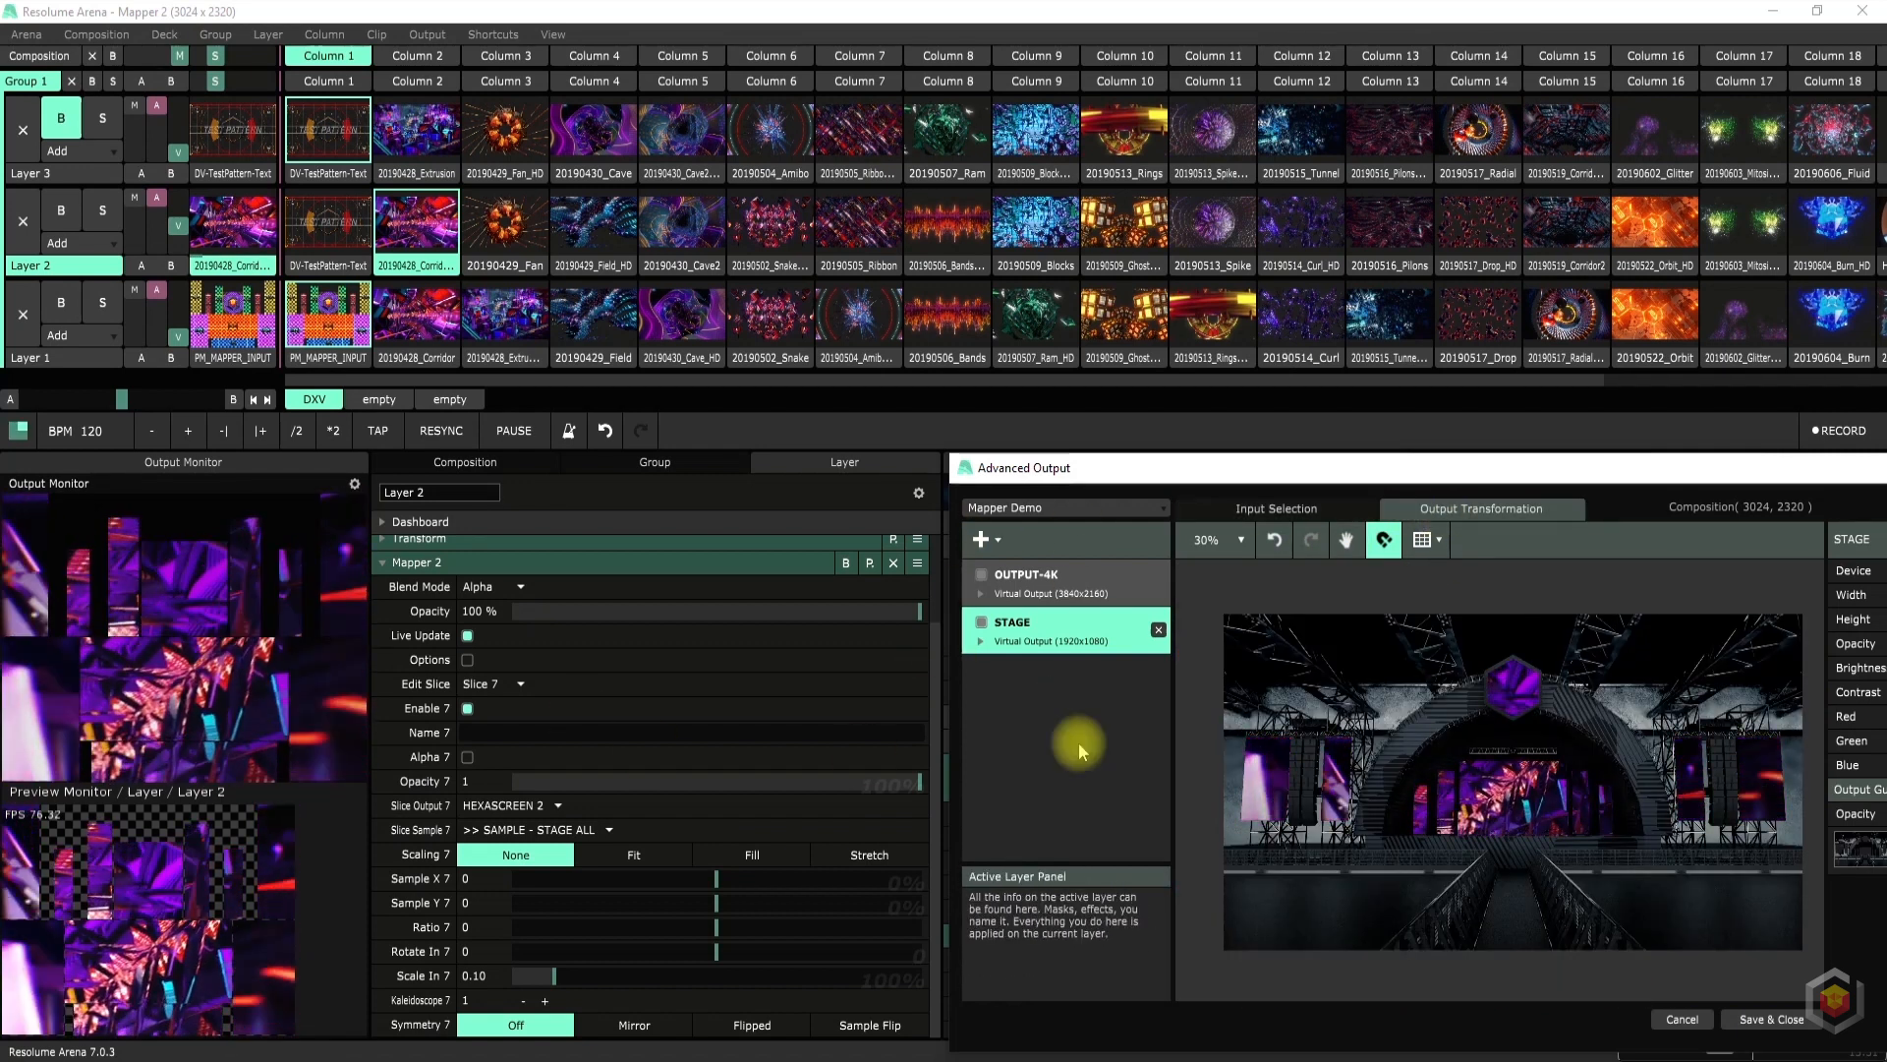
Expand the STAGE screen, compare the regions of the SAMPLE - UPSTAGE and SAMPLE - STAGE ALL slices, and leave both slices disabled
left_click(980, 640)
left_click(1034, 713)
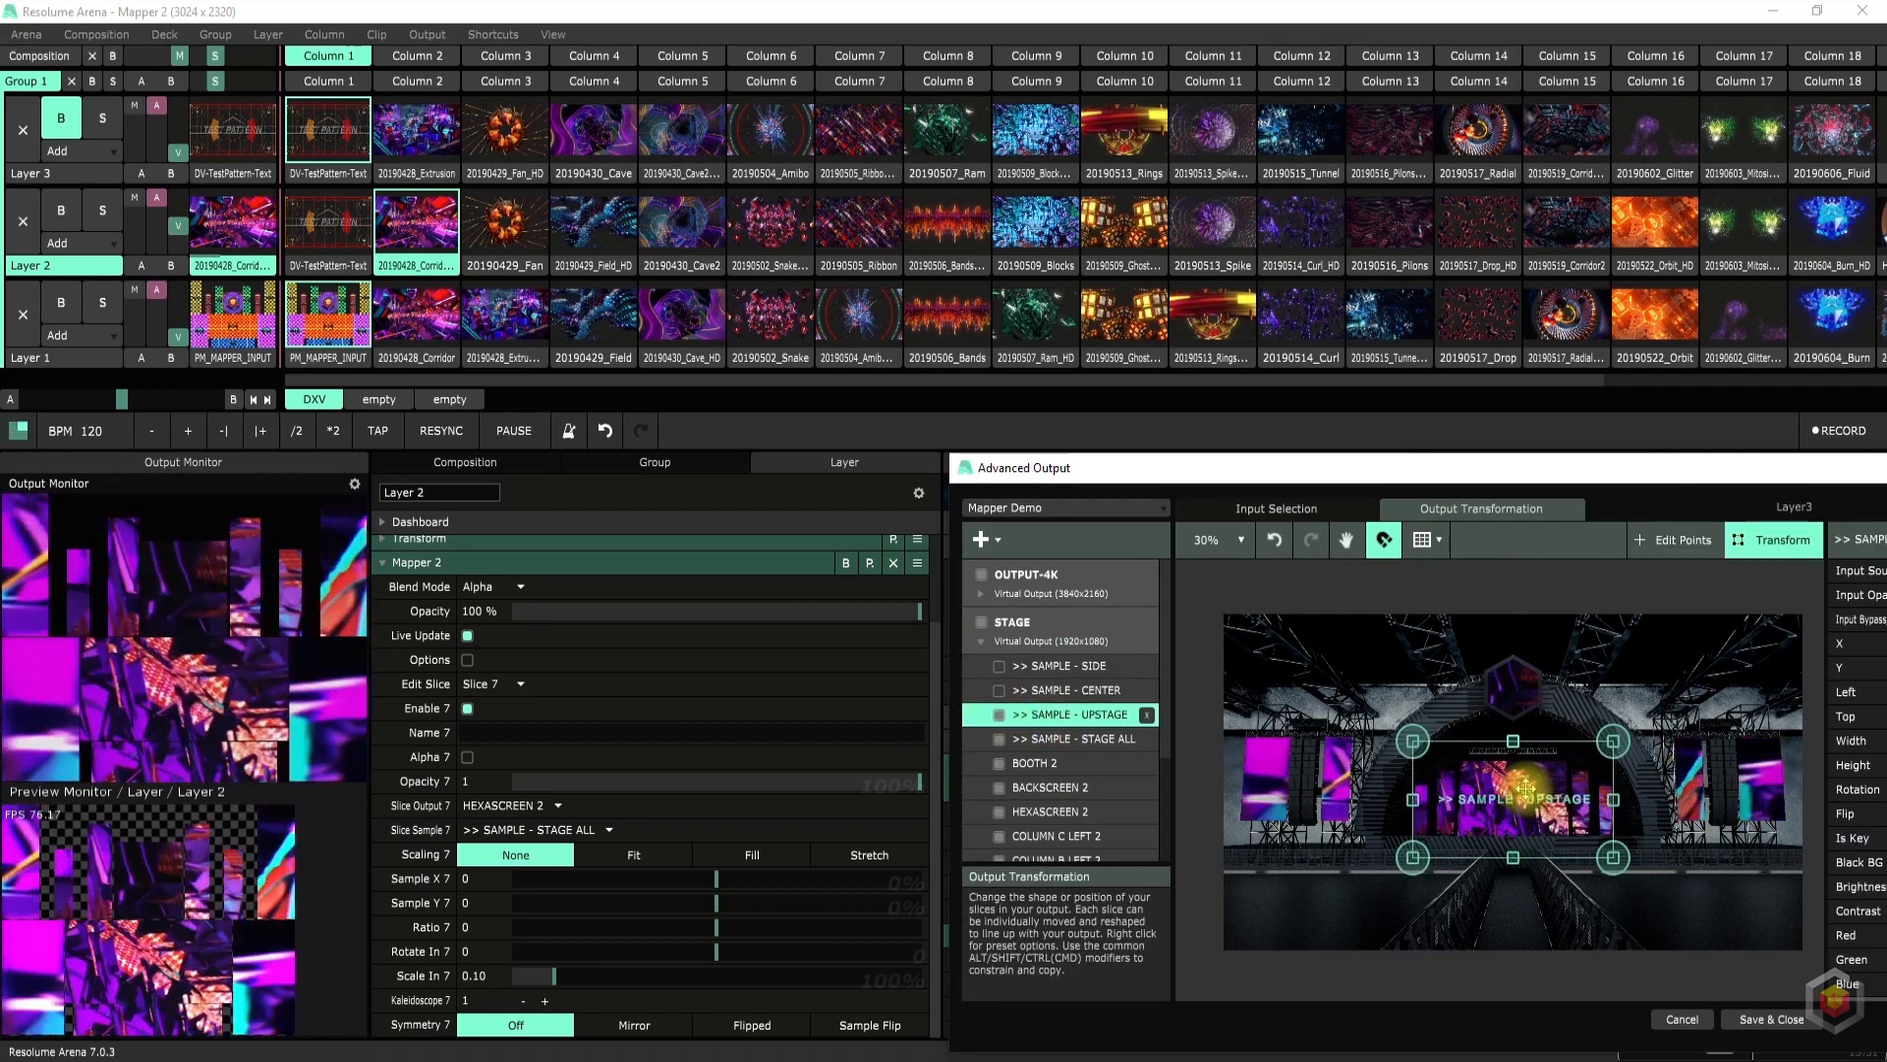
left_click(998, 715)
left_click(1023, 742)
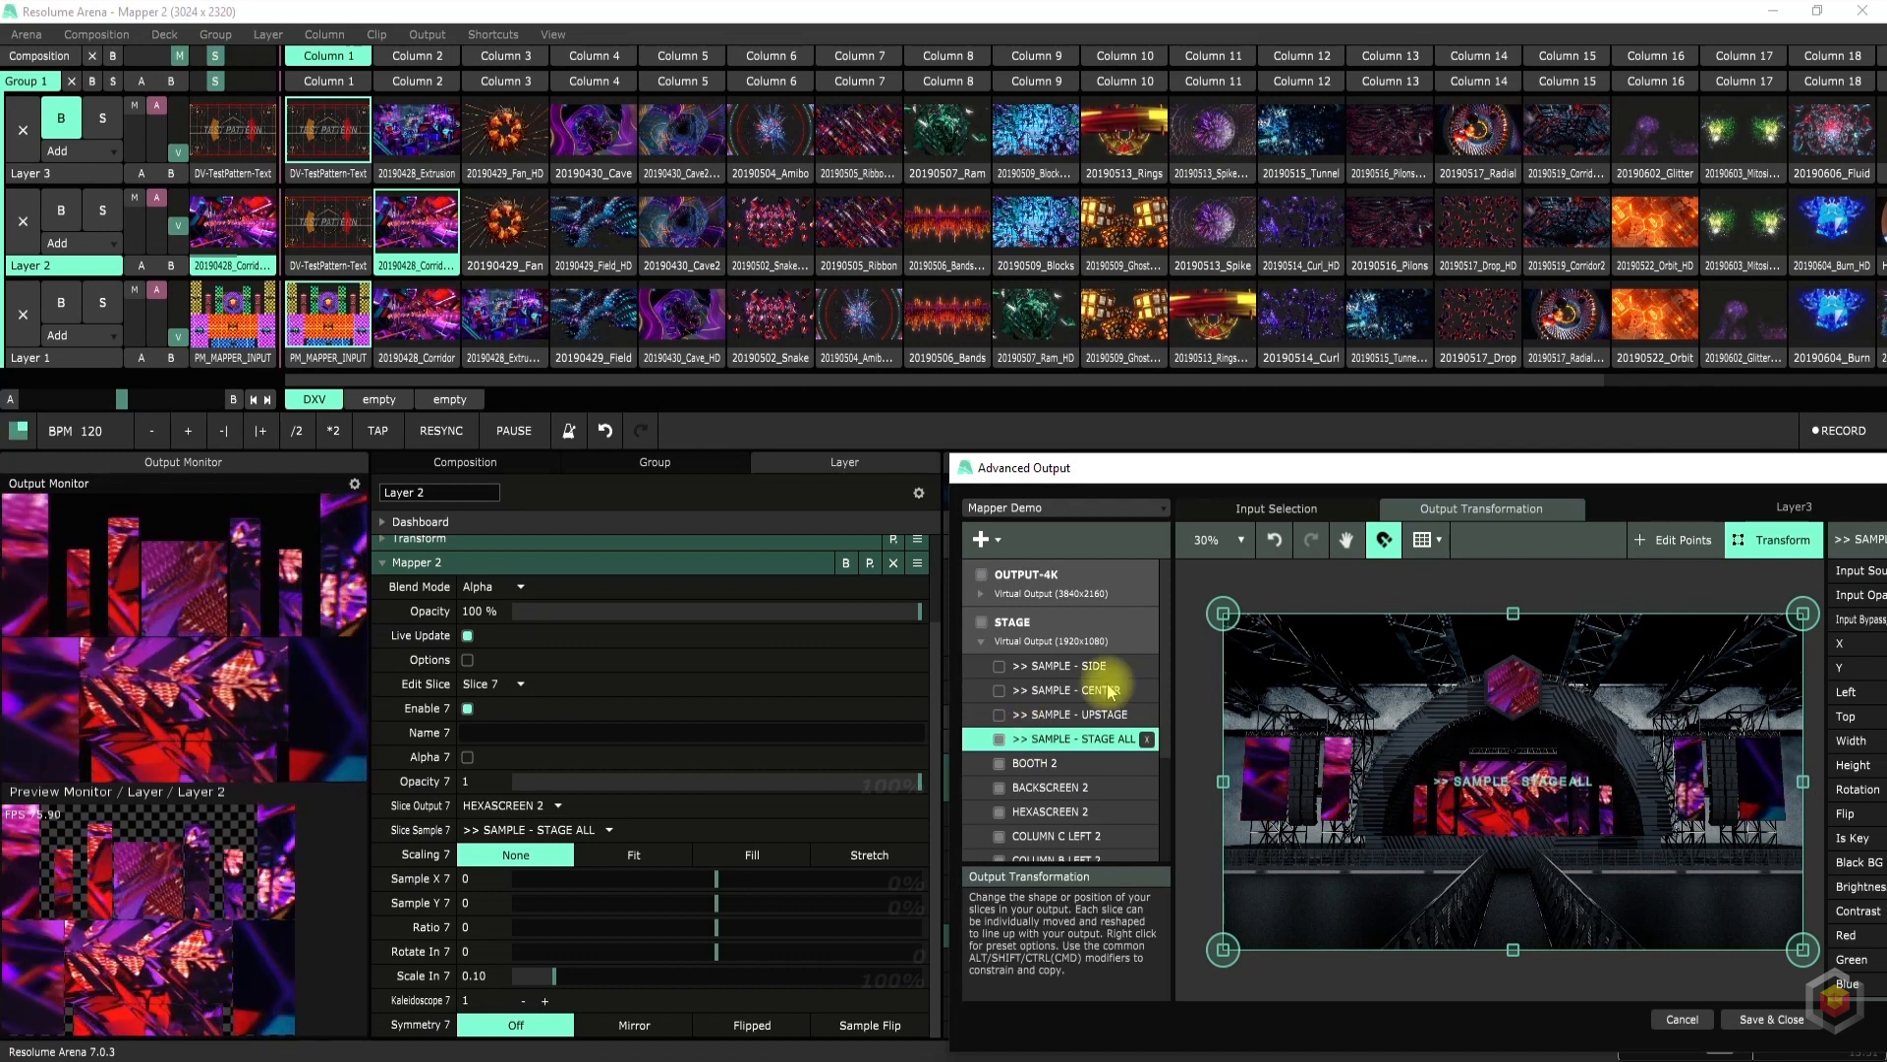
left_click(999, 714)
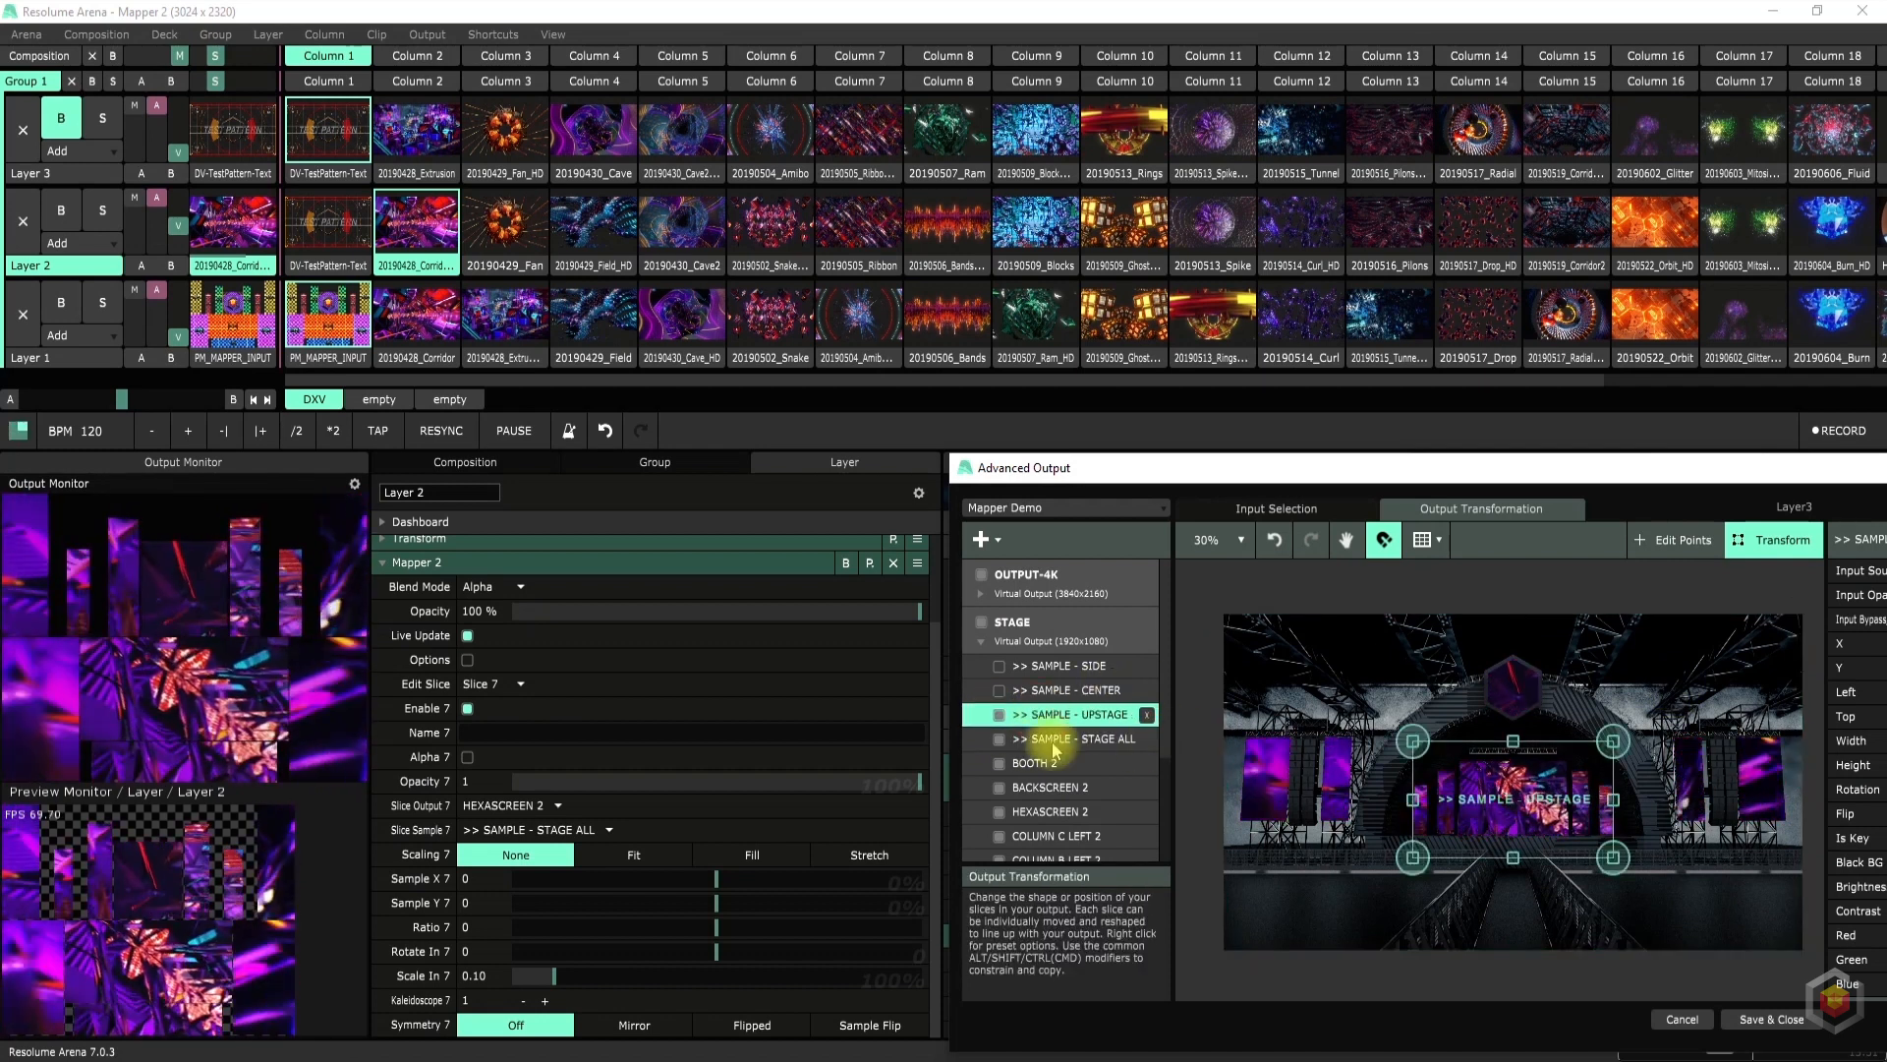
left_click(1023, 742)
left_click(999, 740)
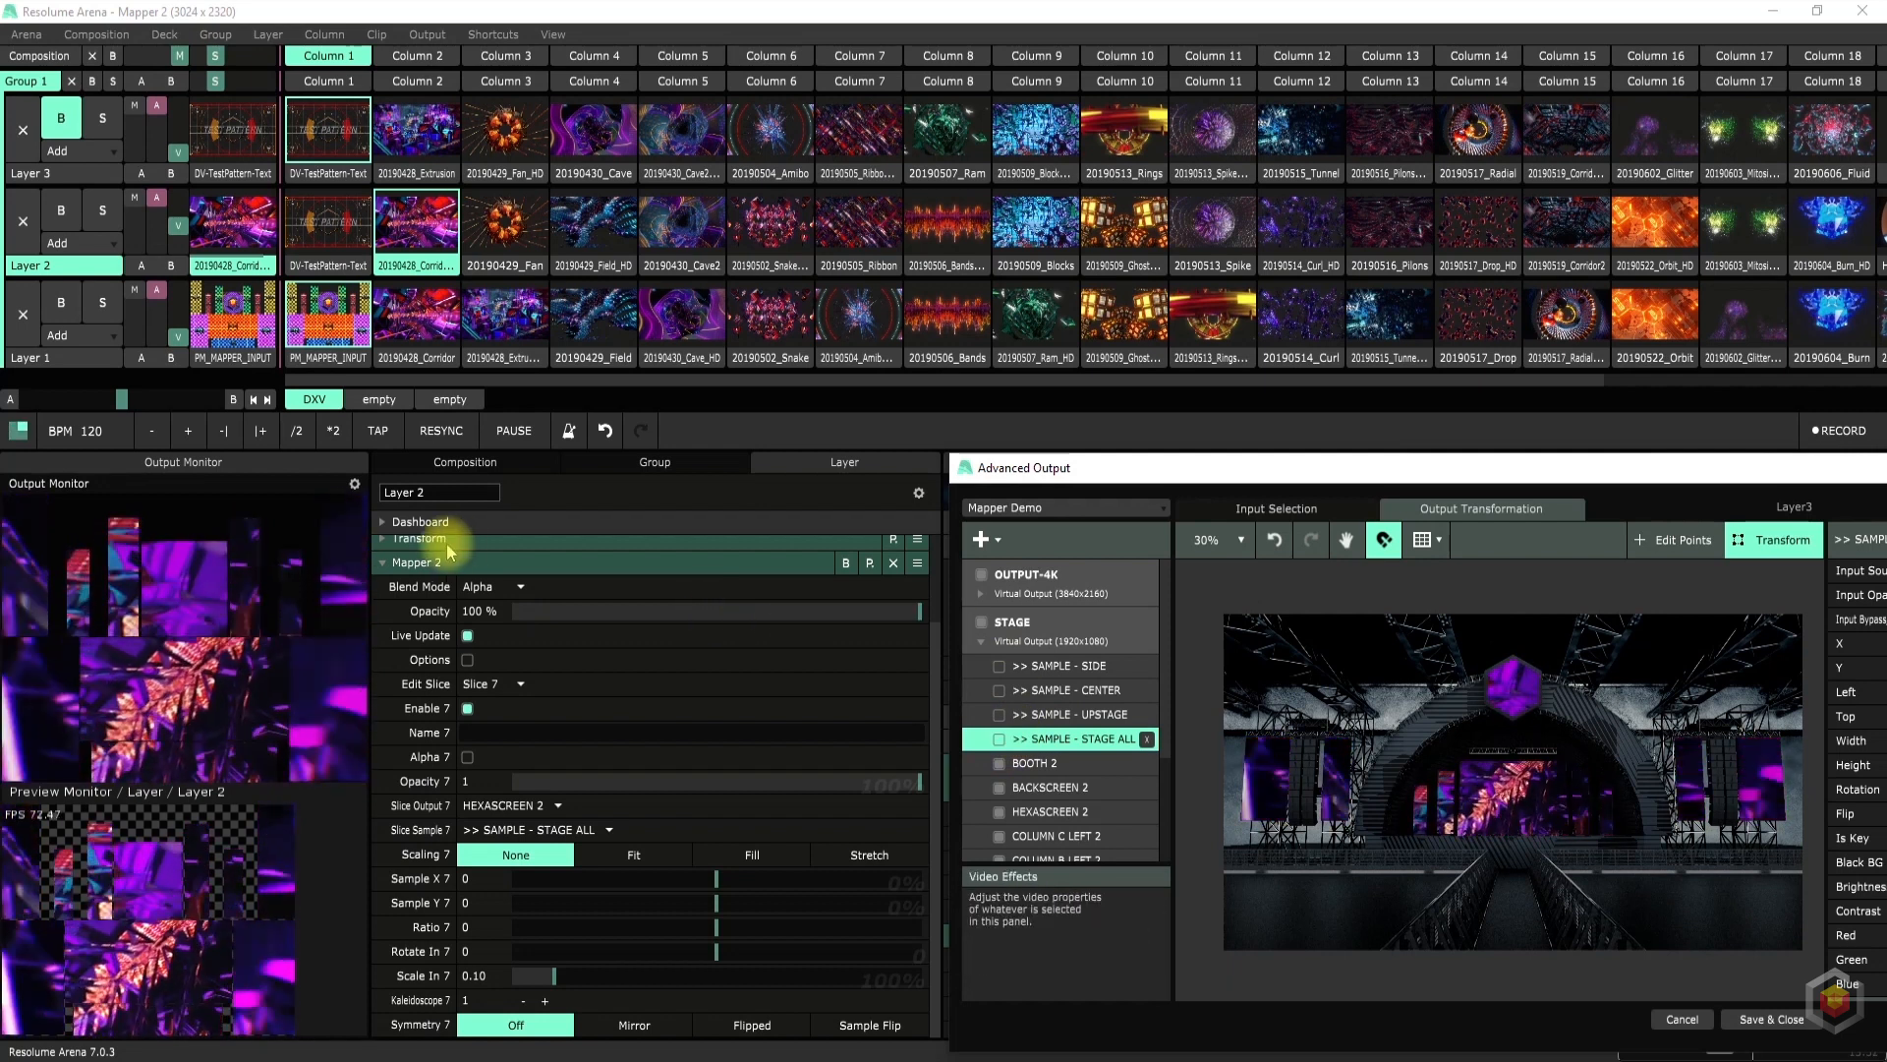
Play the DV-TestPattern-Text clip on Layer 2 and assign Slice 1's Enable parameter to the Link 1 dial of the layer dashboard
scroll(639, 767, "up", 2)
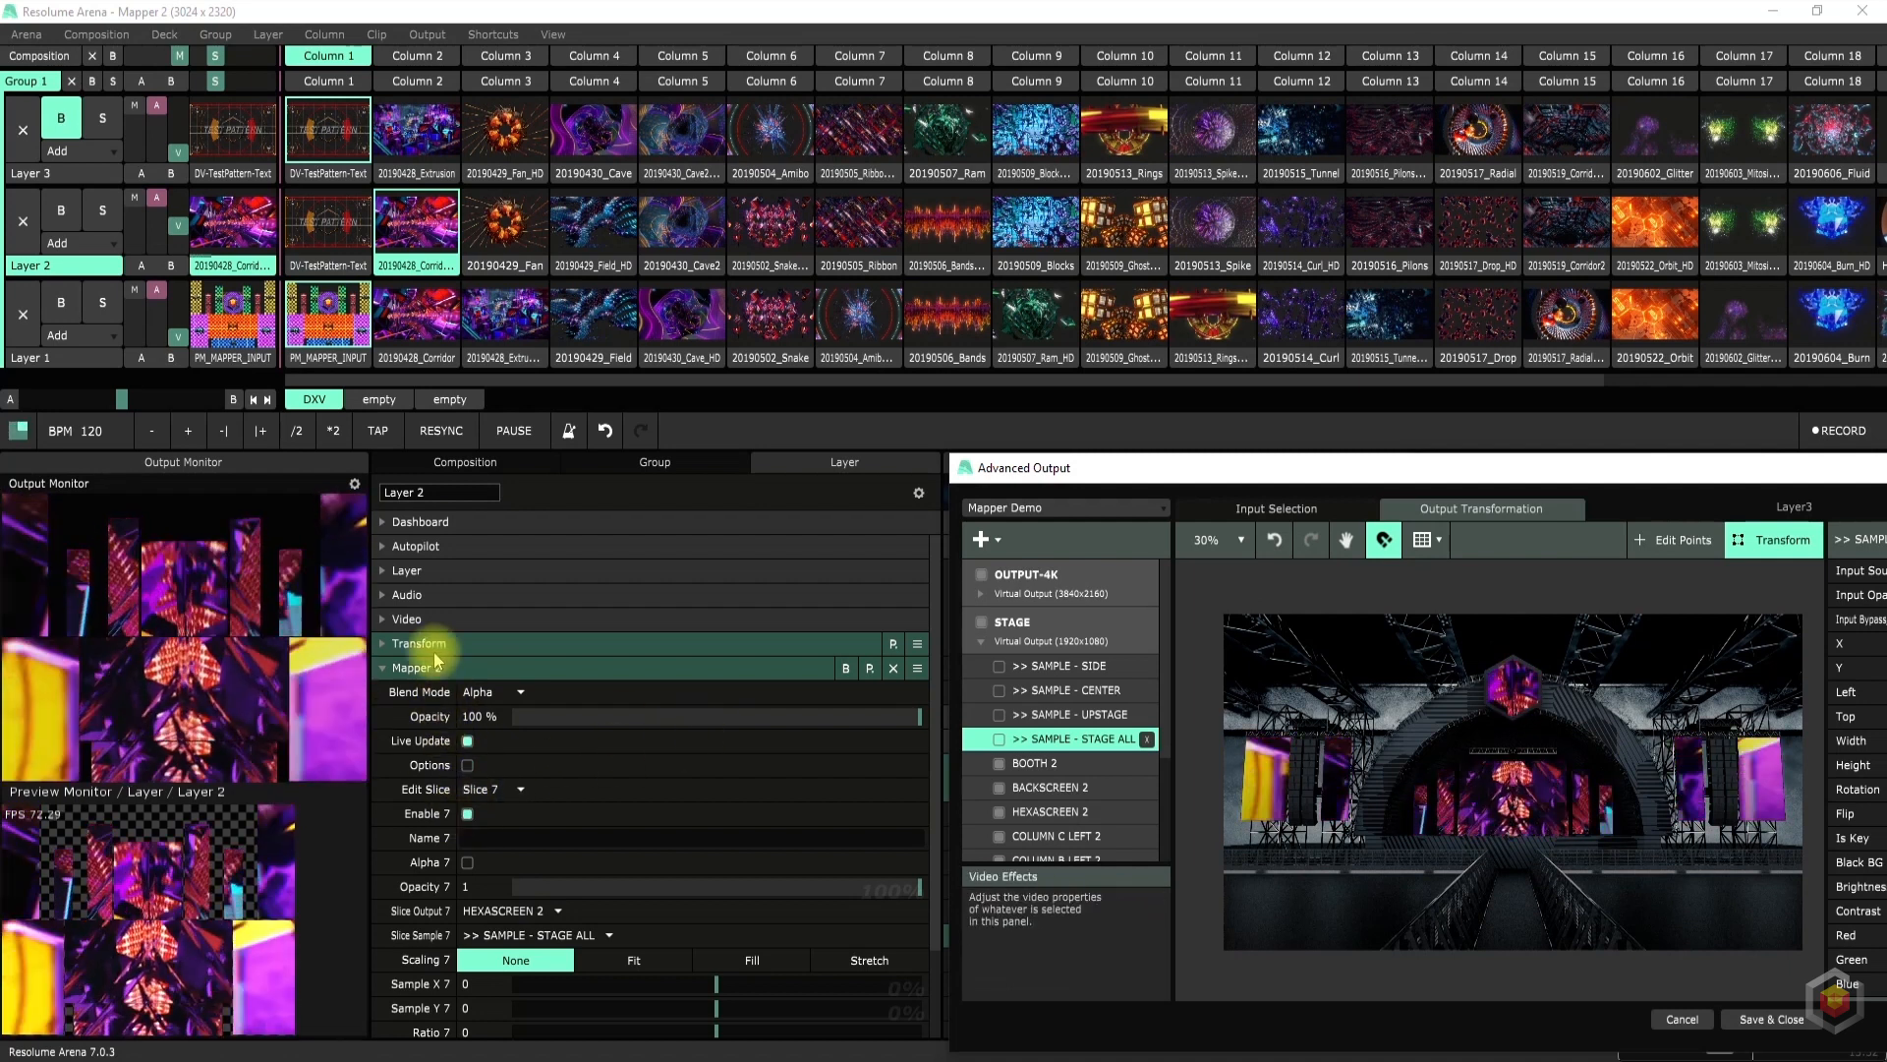
left_click(418, 522)
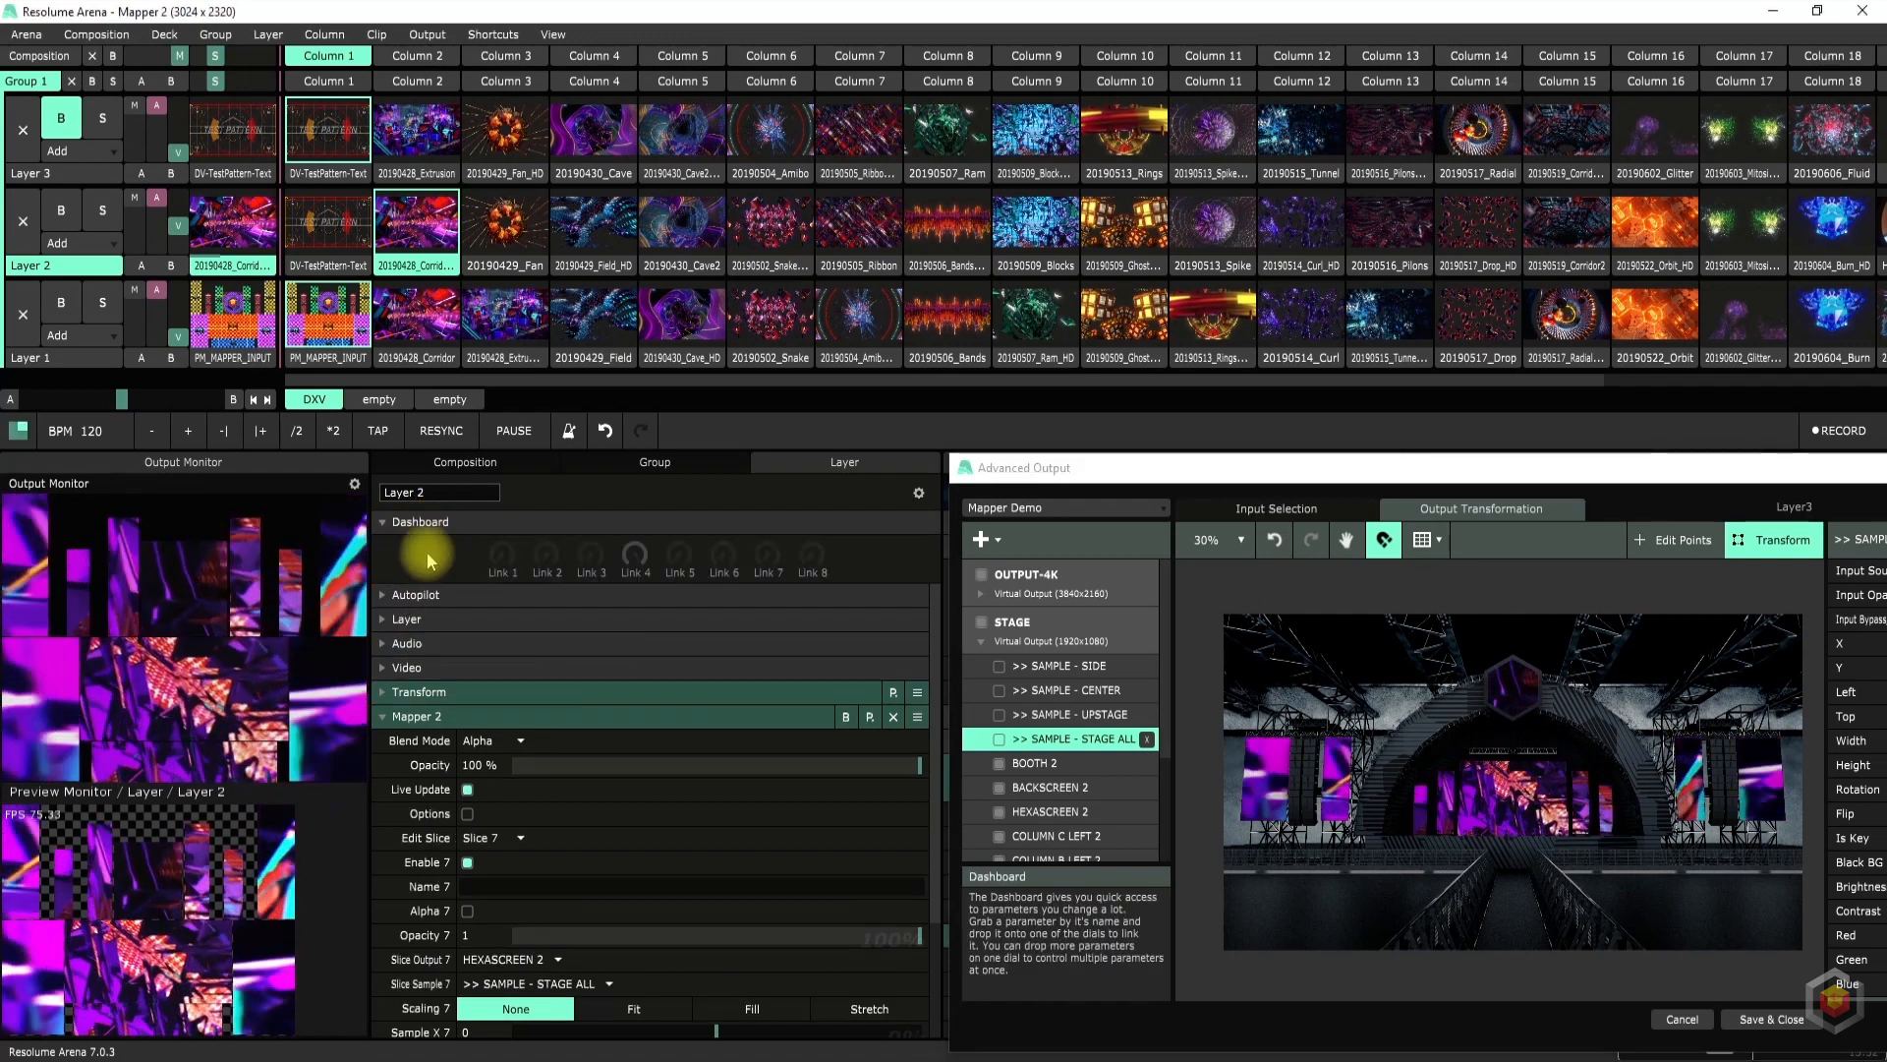
left_click(485, 837)
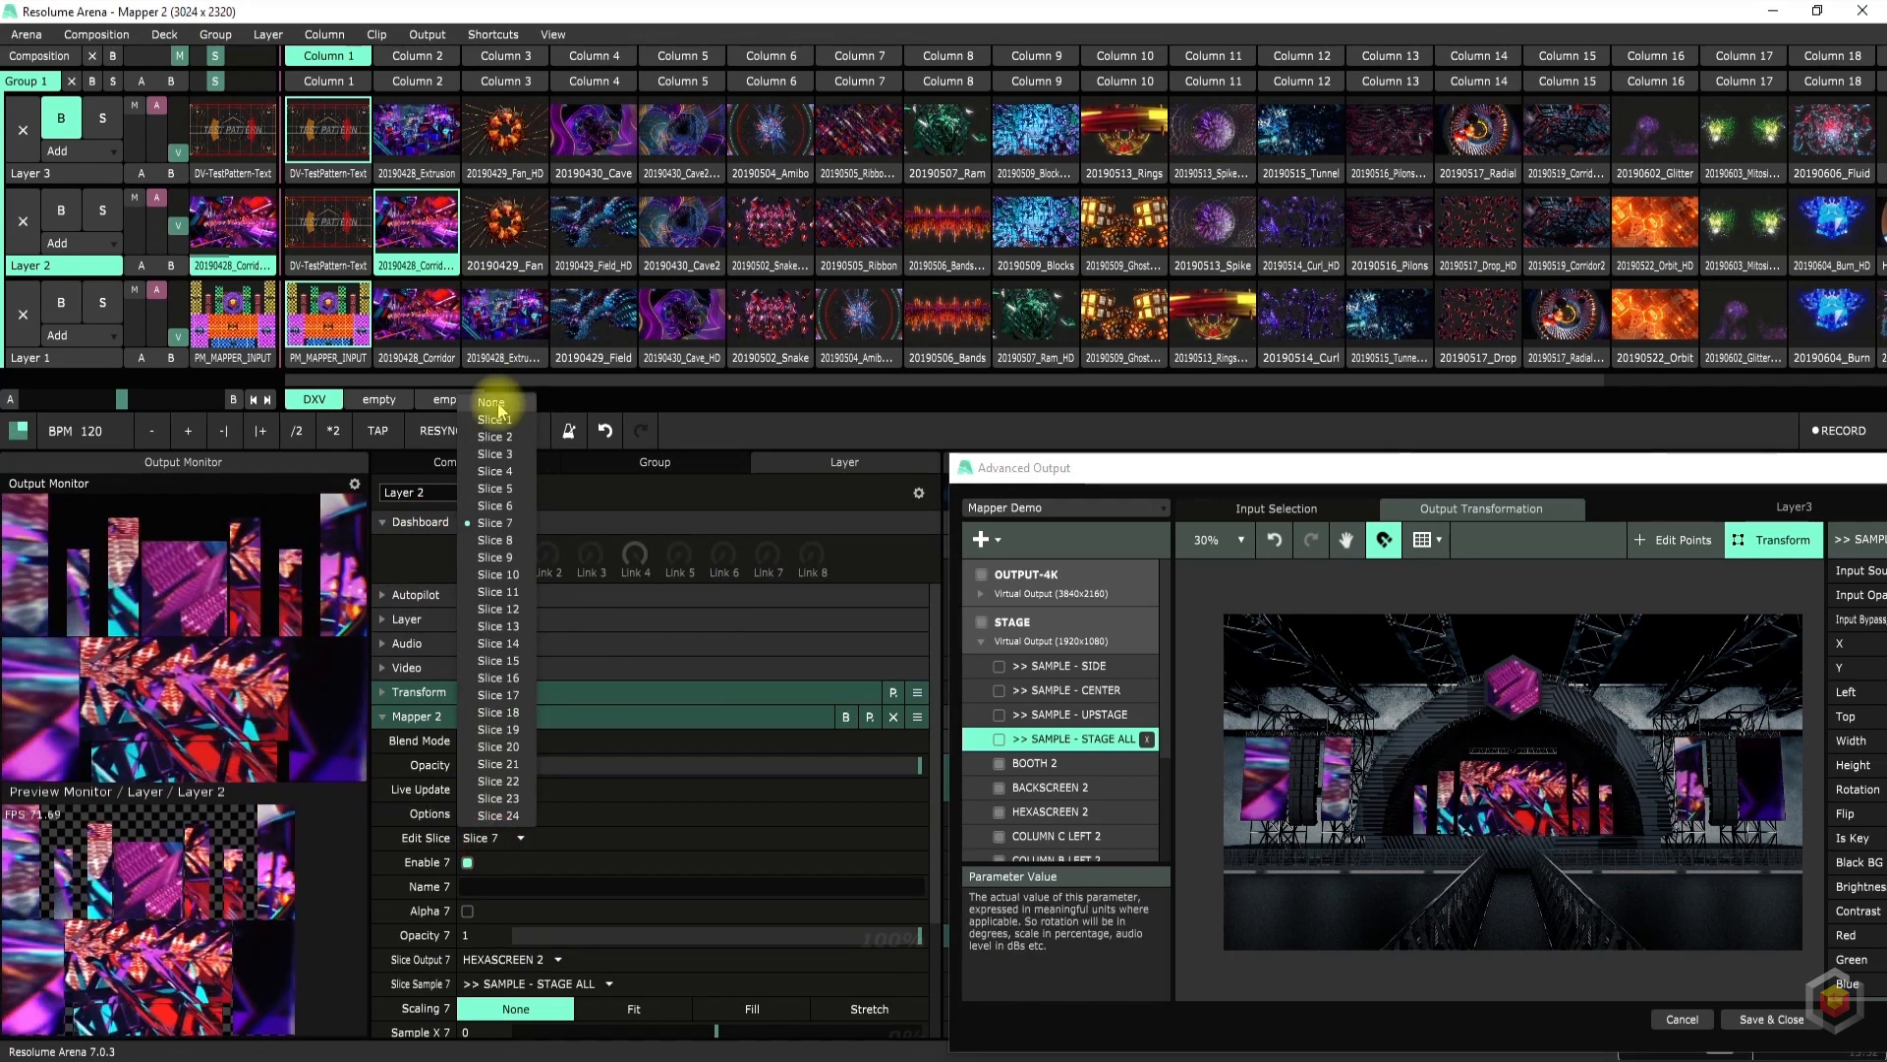
left_click(494, 420)
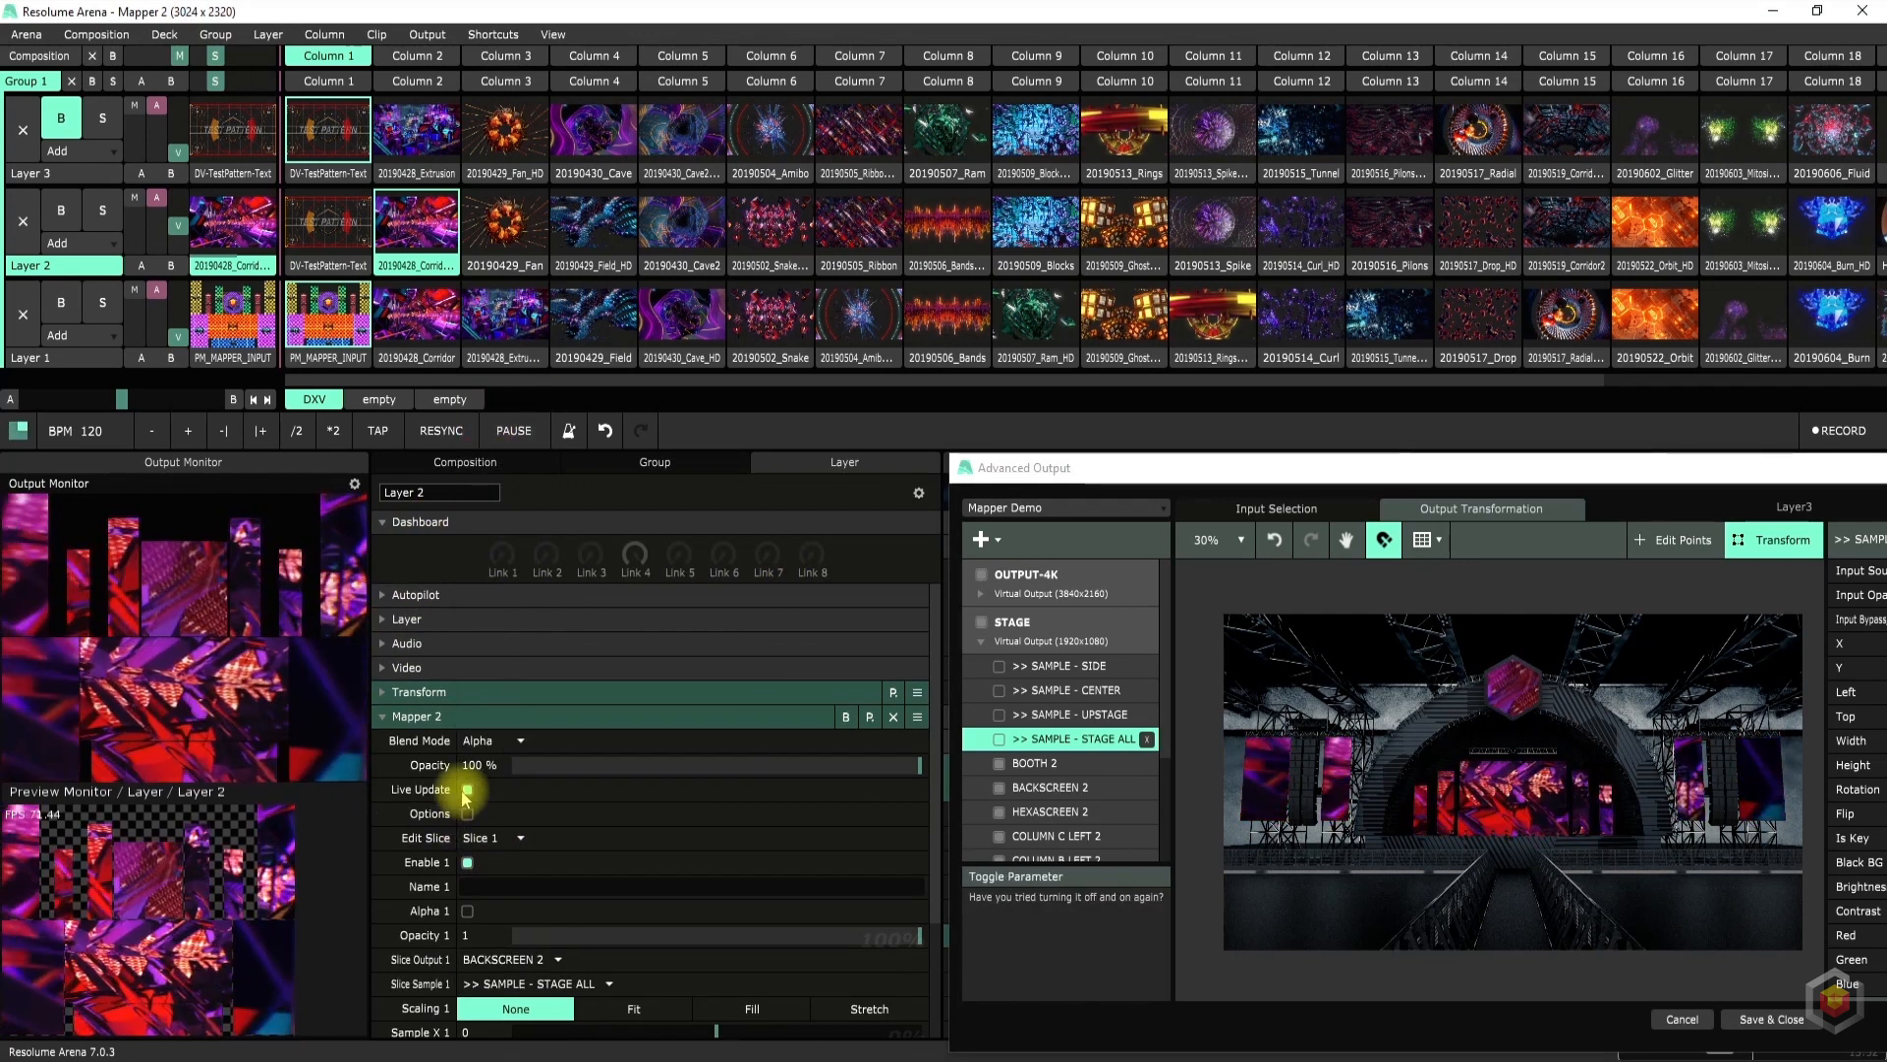
left_click(349, 234)
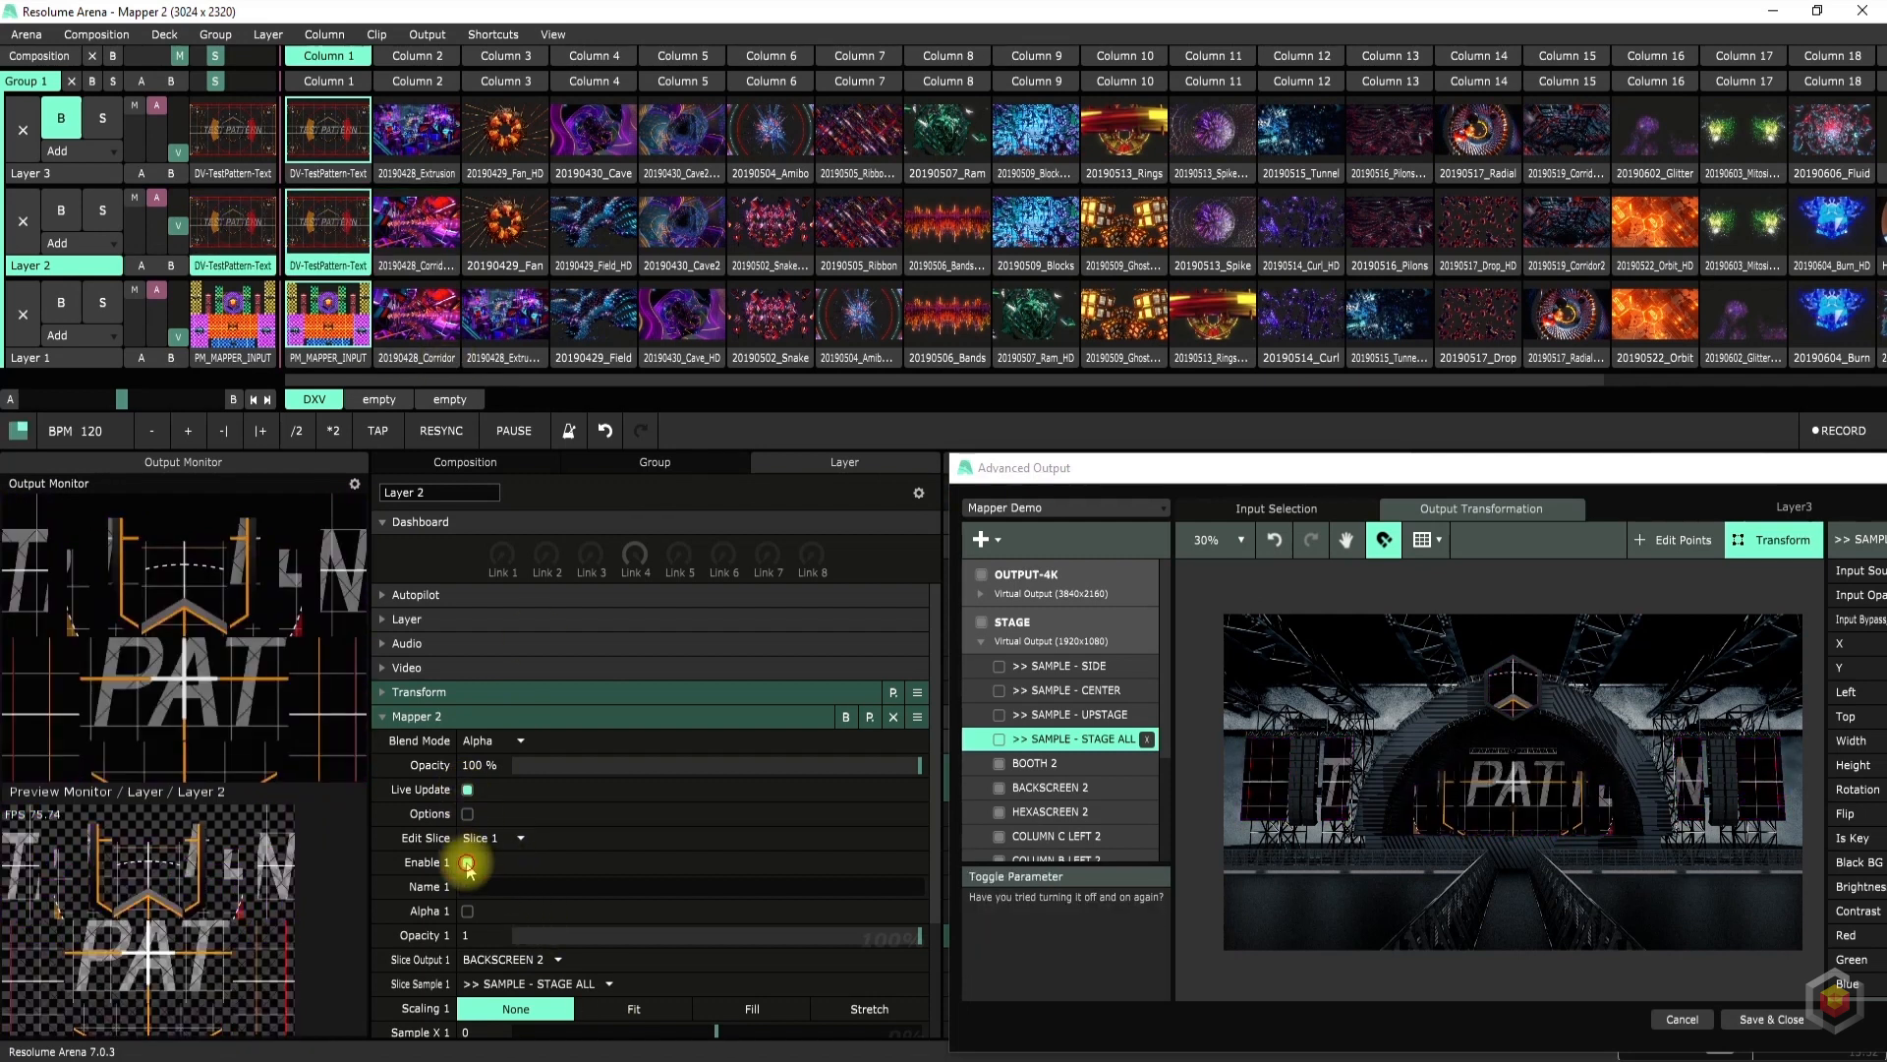
left_click(467, 862)
left_click(467, 862)
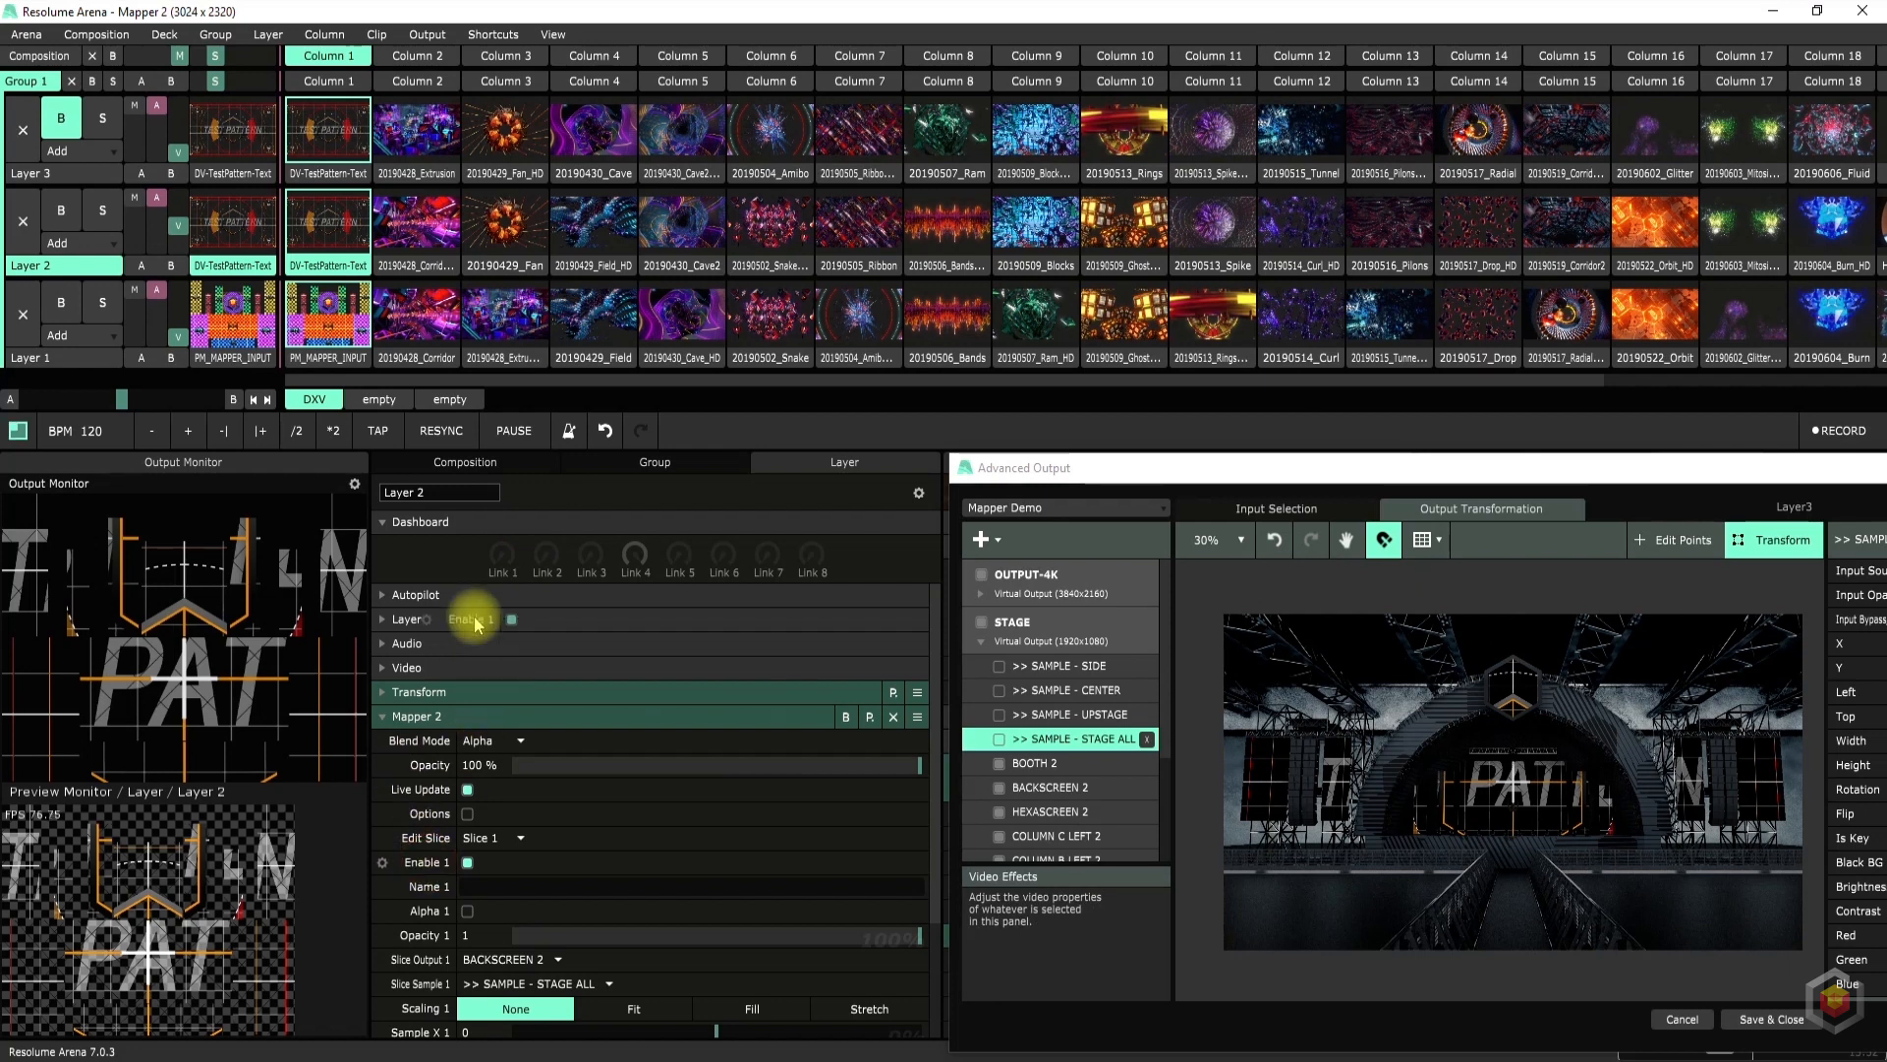
left_click_drag(499, 563, 497, 561)
Assign the Enable parameters of Slices 2, 3 and 4 to the same dashboard dial as Enable 1, and try turning the dial
left_click(486, 837)
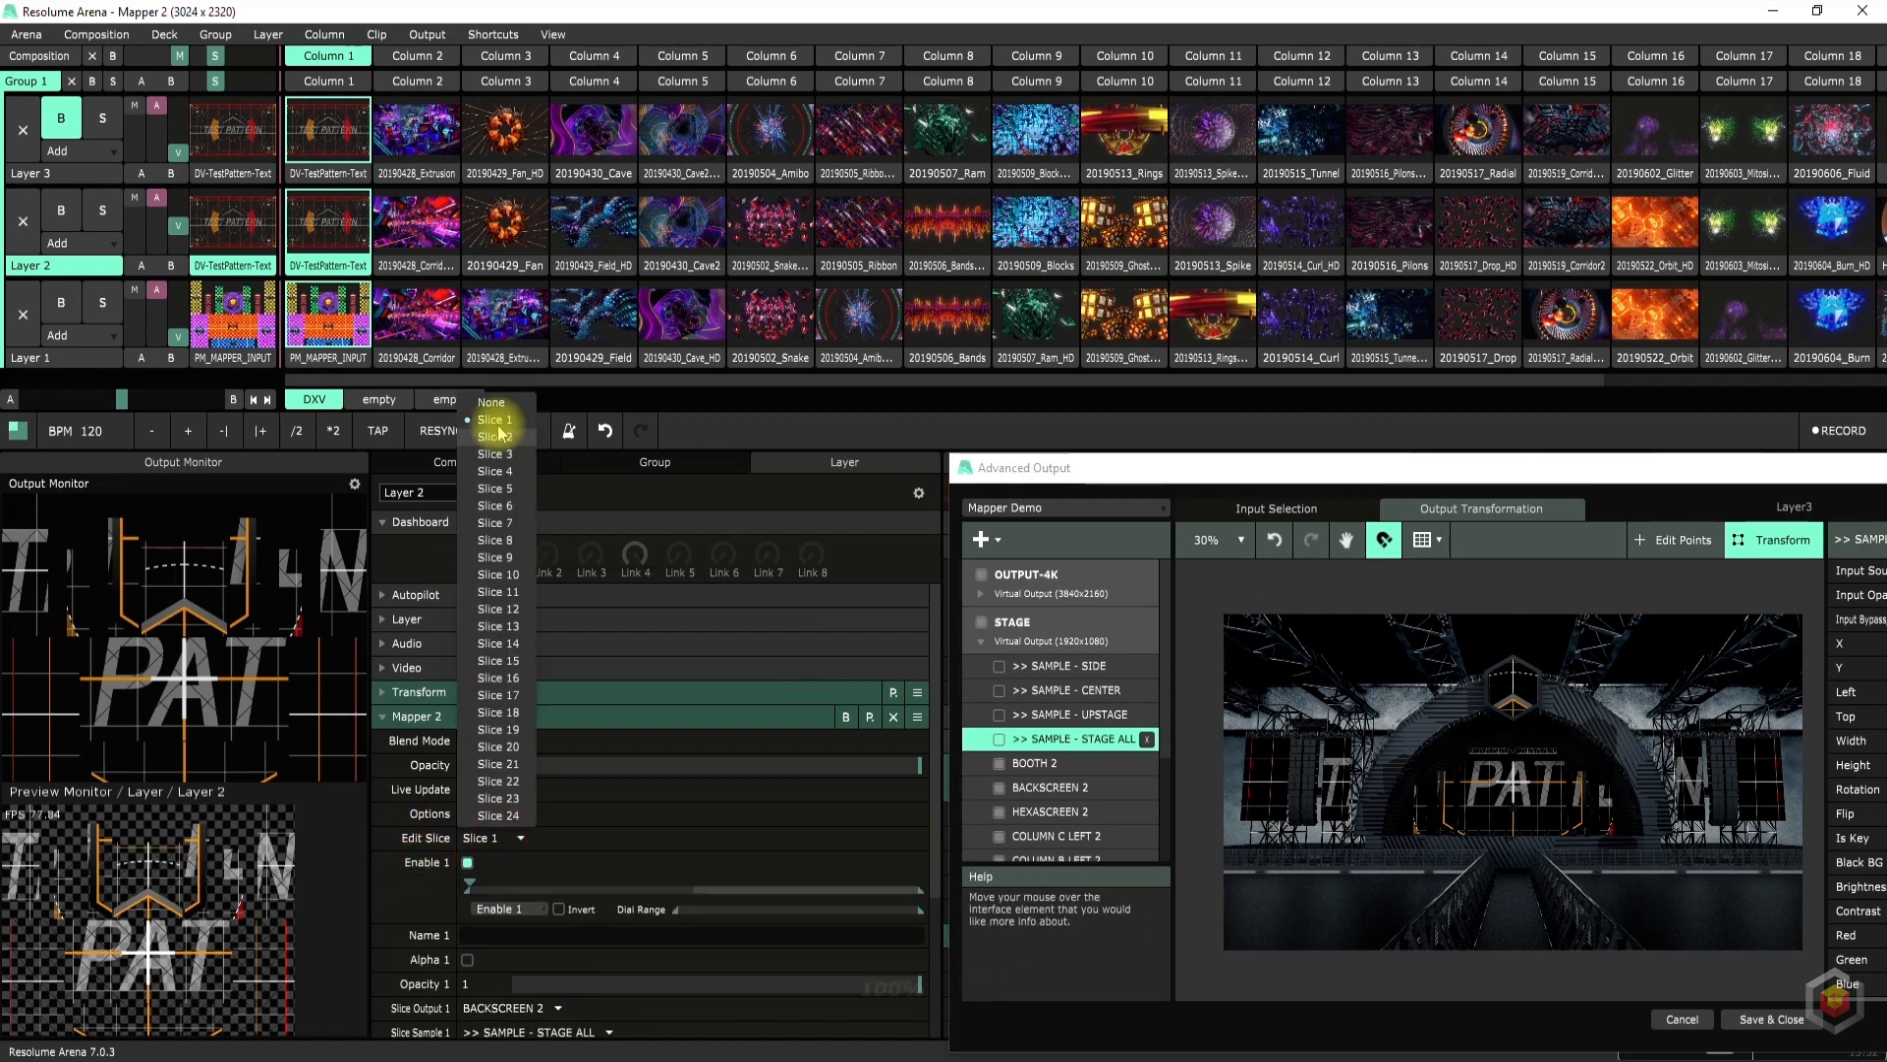
left_click(489, 436)
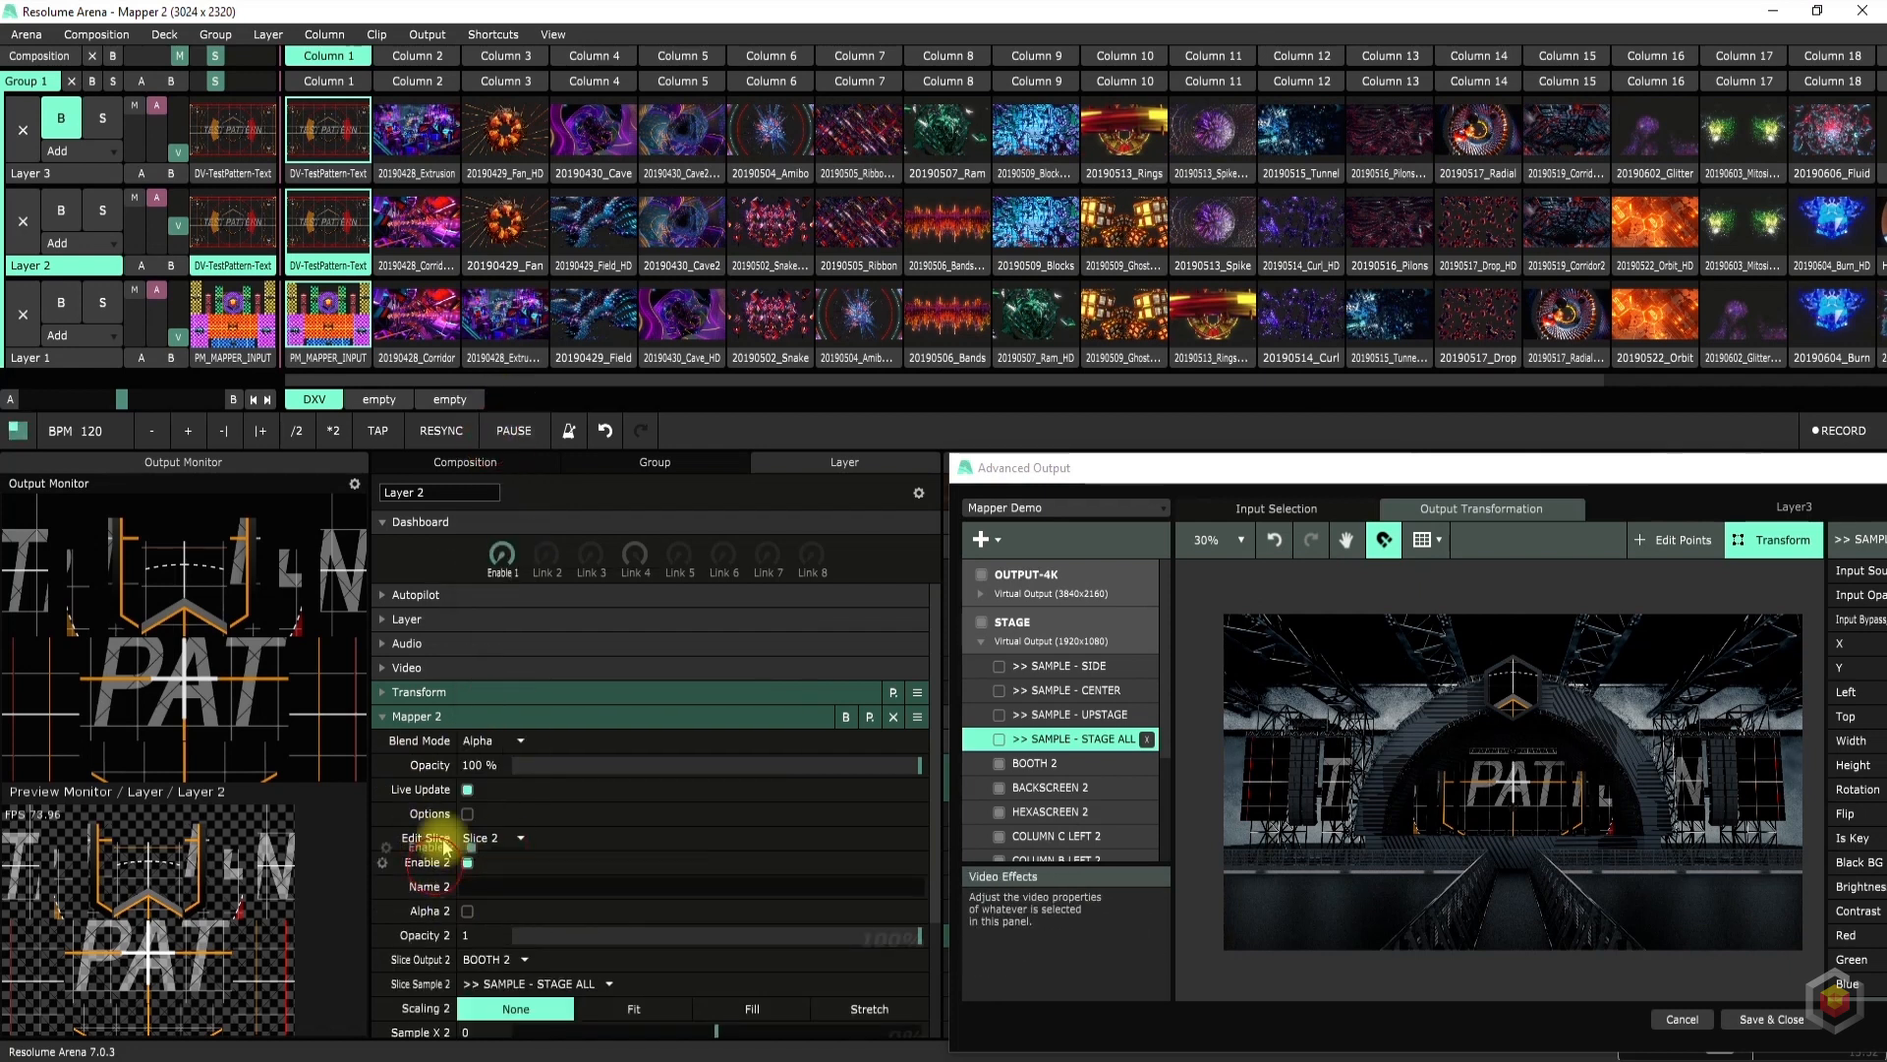
left_click(489, 838)
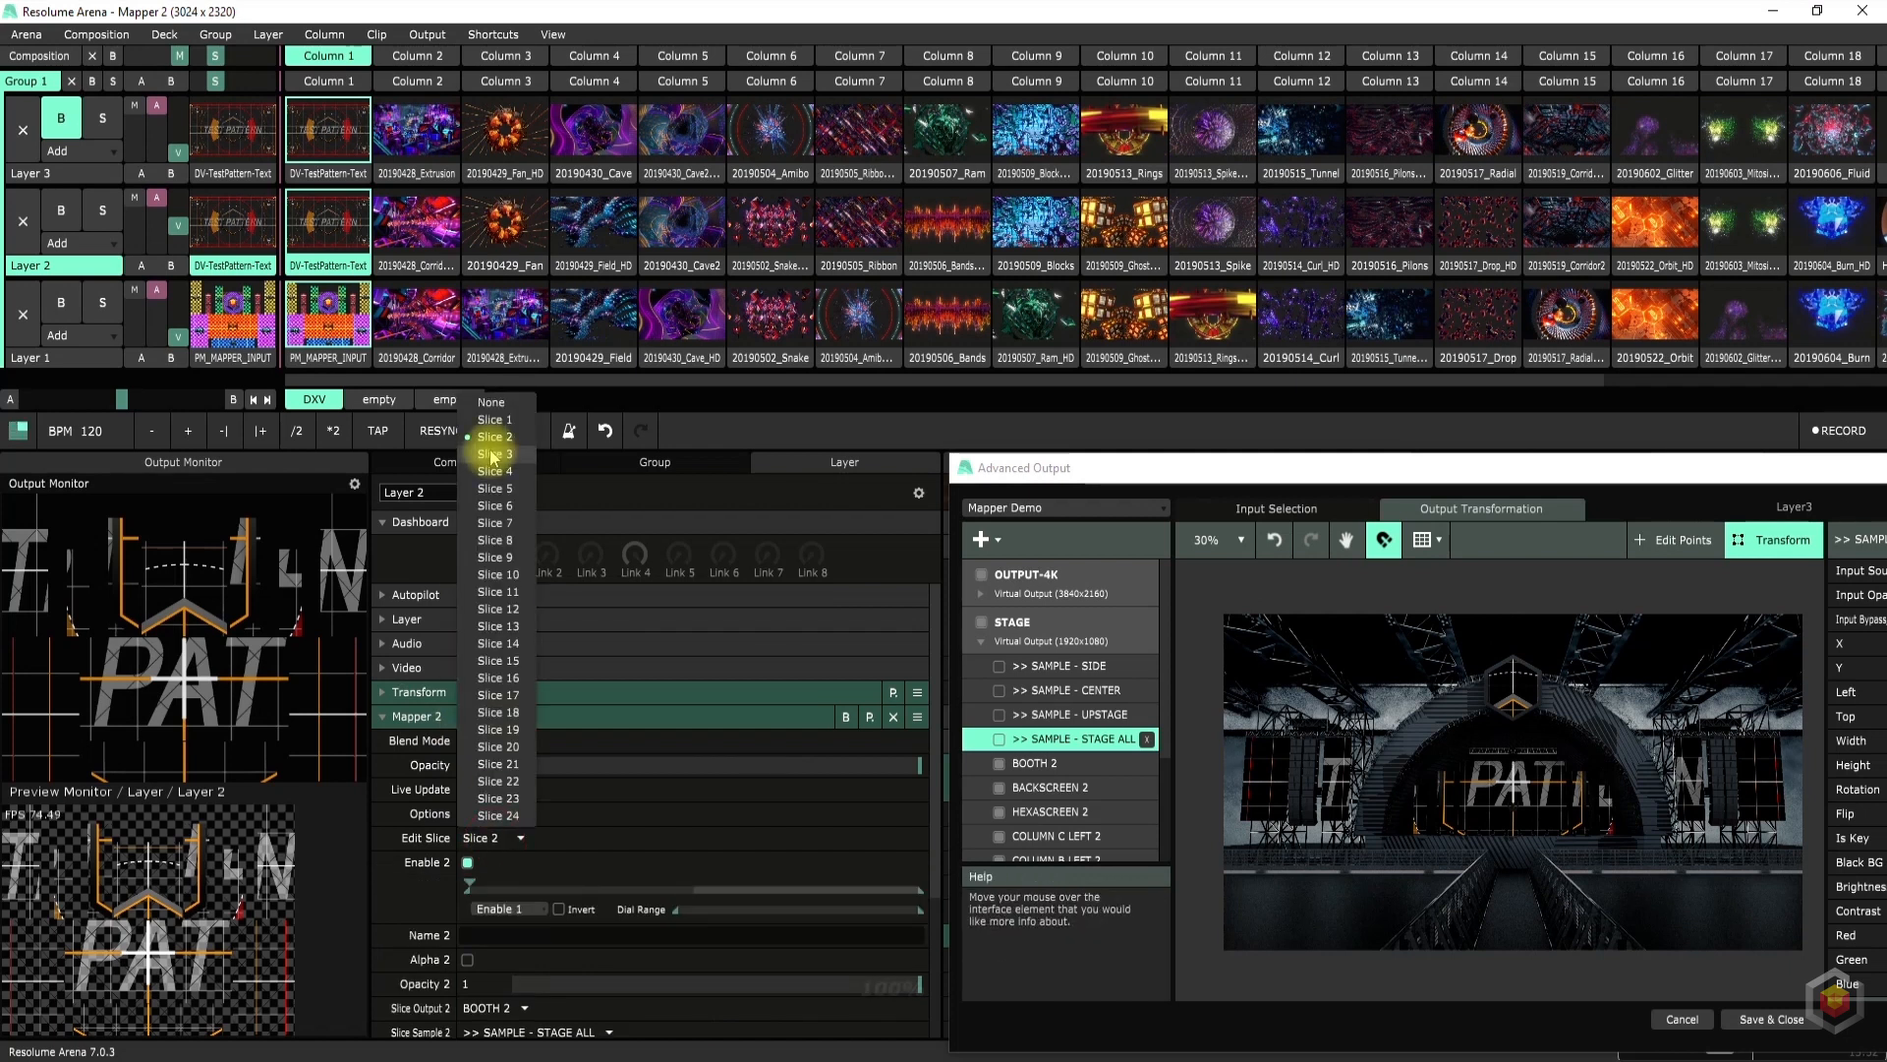
left_click(486, 454)
left_click_drag(494, 580, 497, 574)
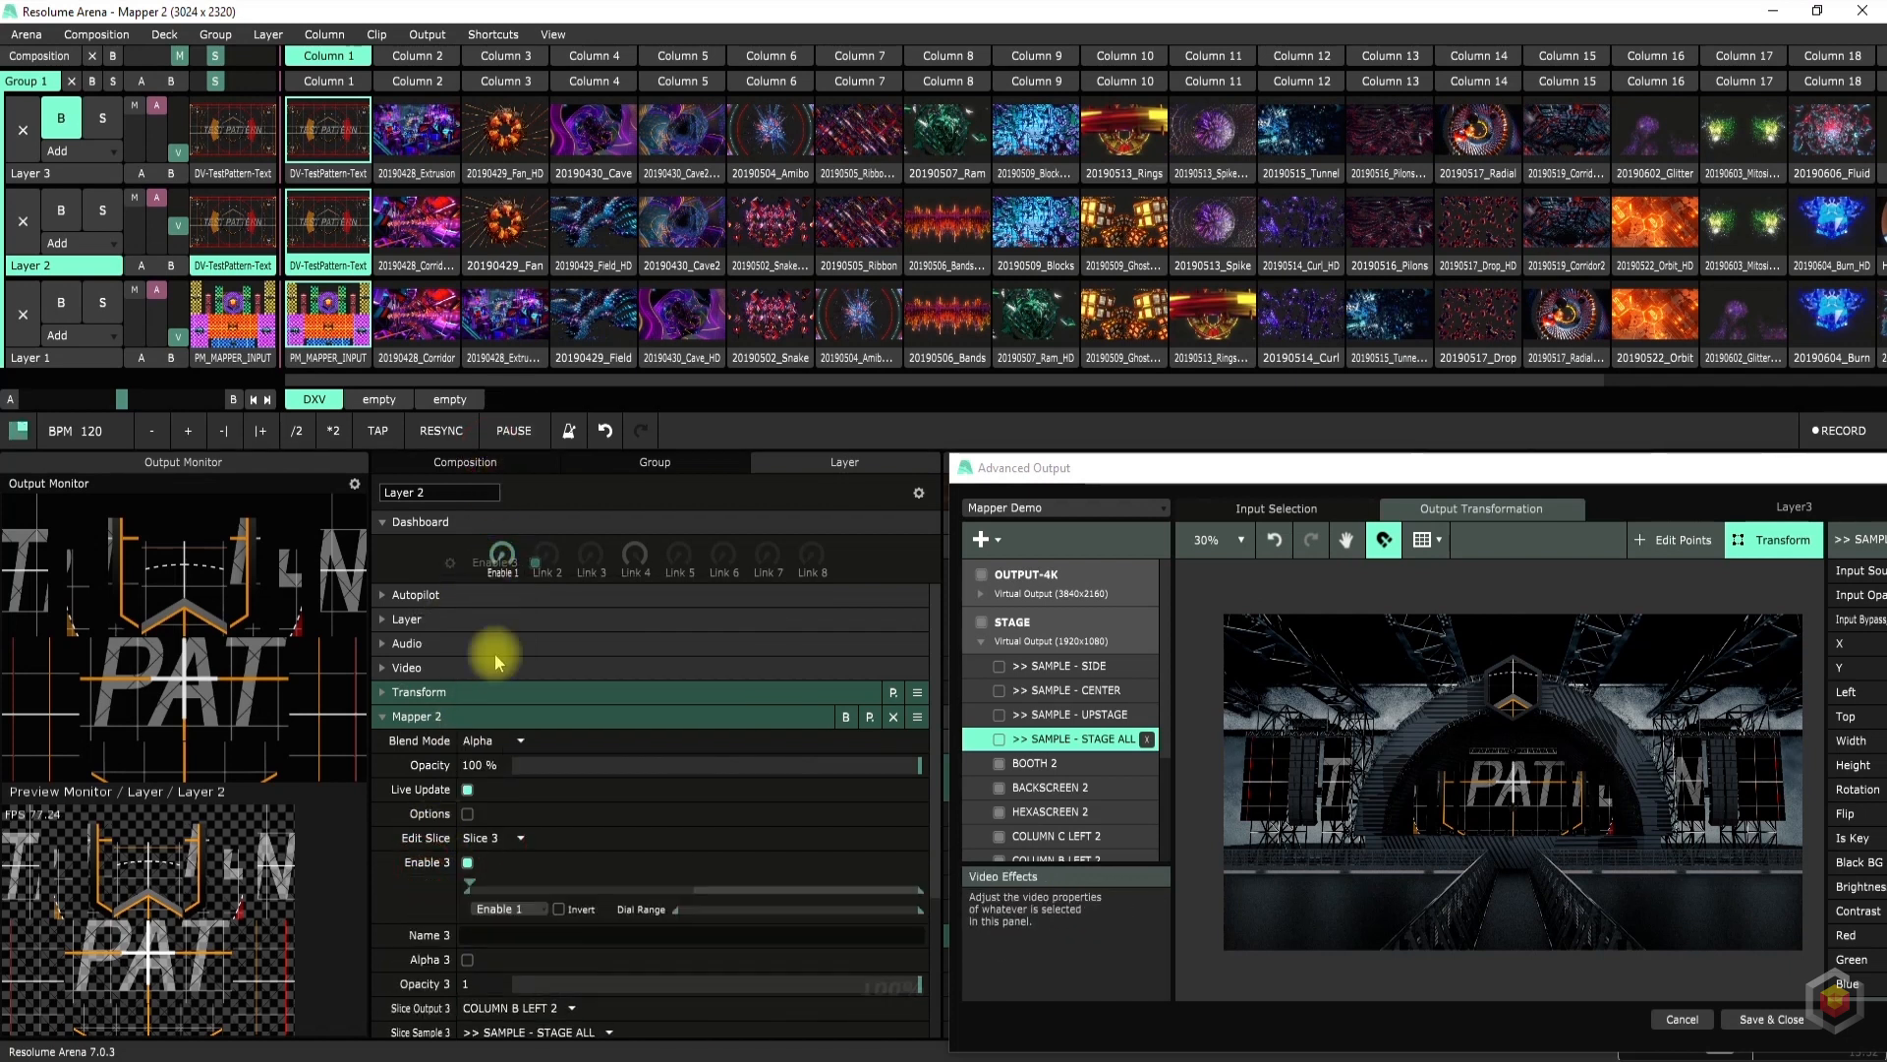
left_click(488, 837)
left_click(490, 472)
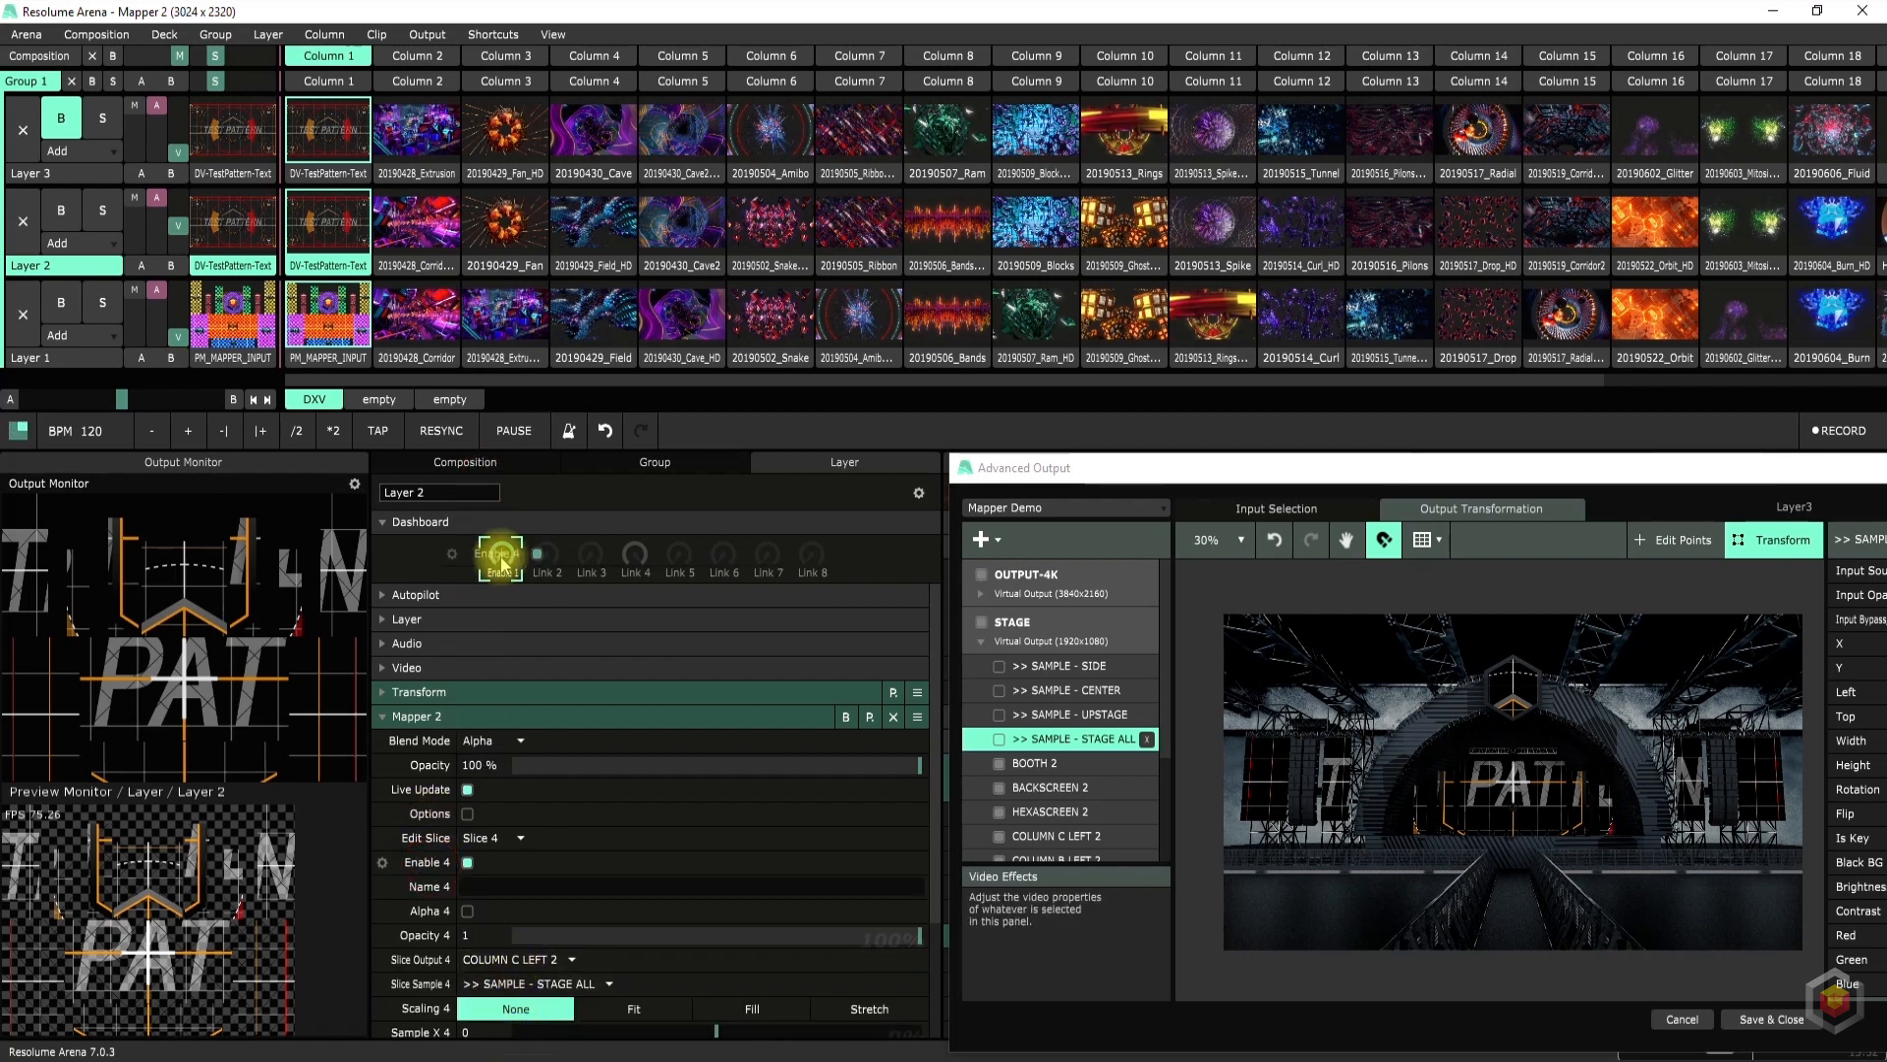
left_click_drag(501, 560, 501, 558)
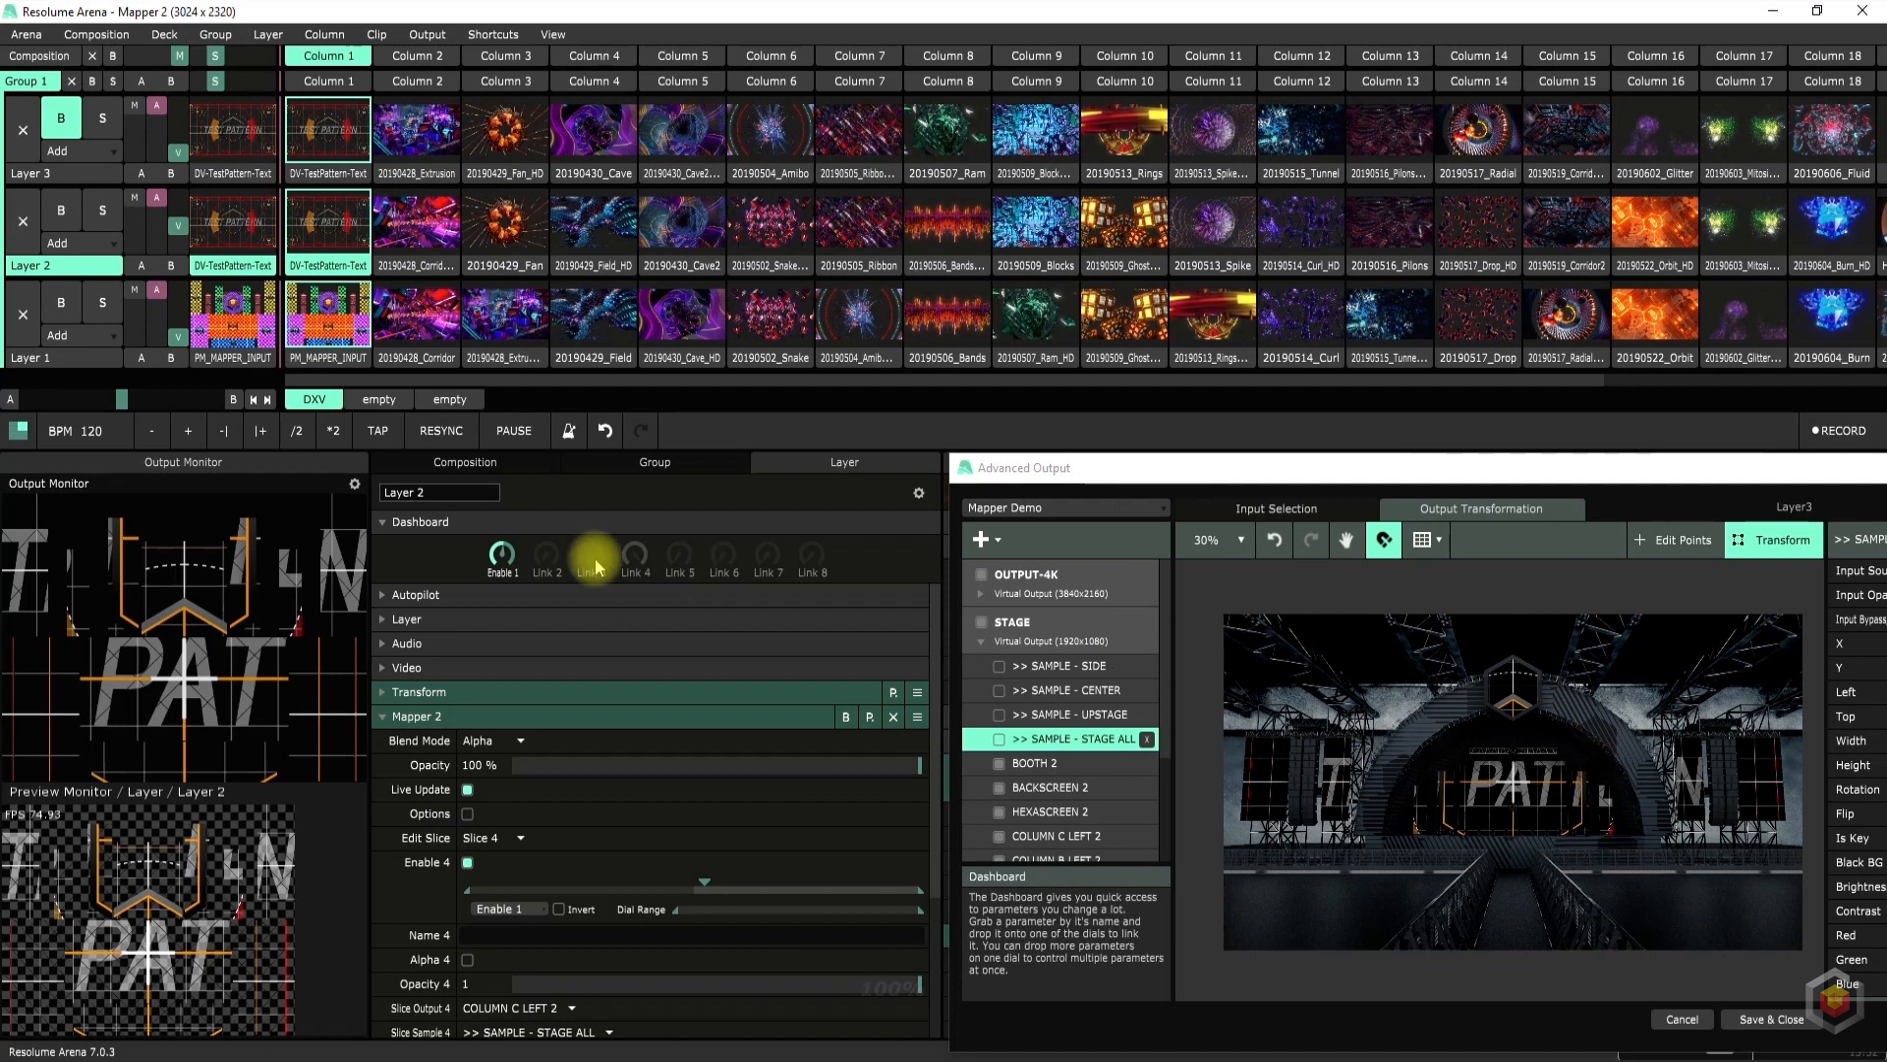
mouse_move(518, 565)
left_mouse_down()
mouse_move(505, 614)
mouse_move(510, 504)
mouse_move(507, 551)
left_mouse_up()
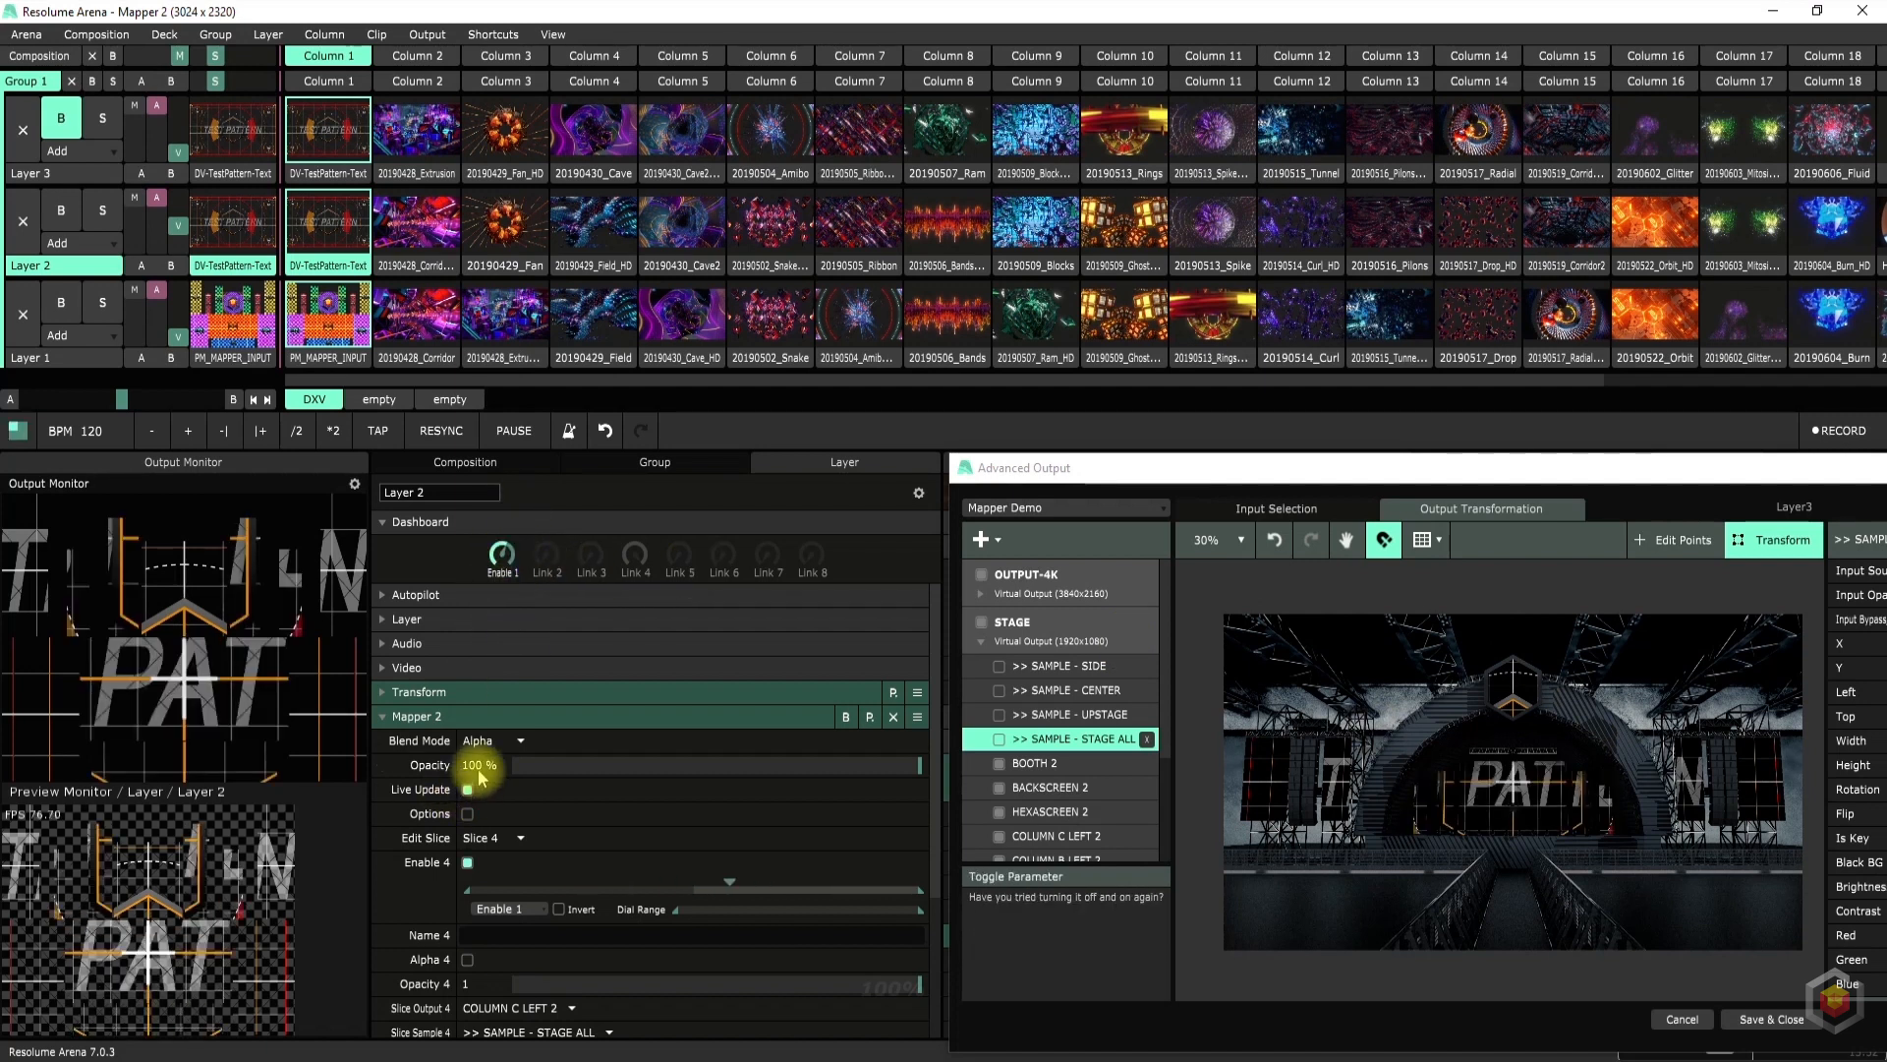
Assign the Enable parameters of Slice 5 and Slice 6 to the Link 2 dial of the layer dashboard
left_click(486, 836)
left_click(510, 487)
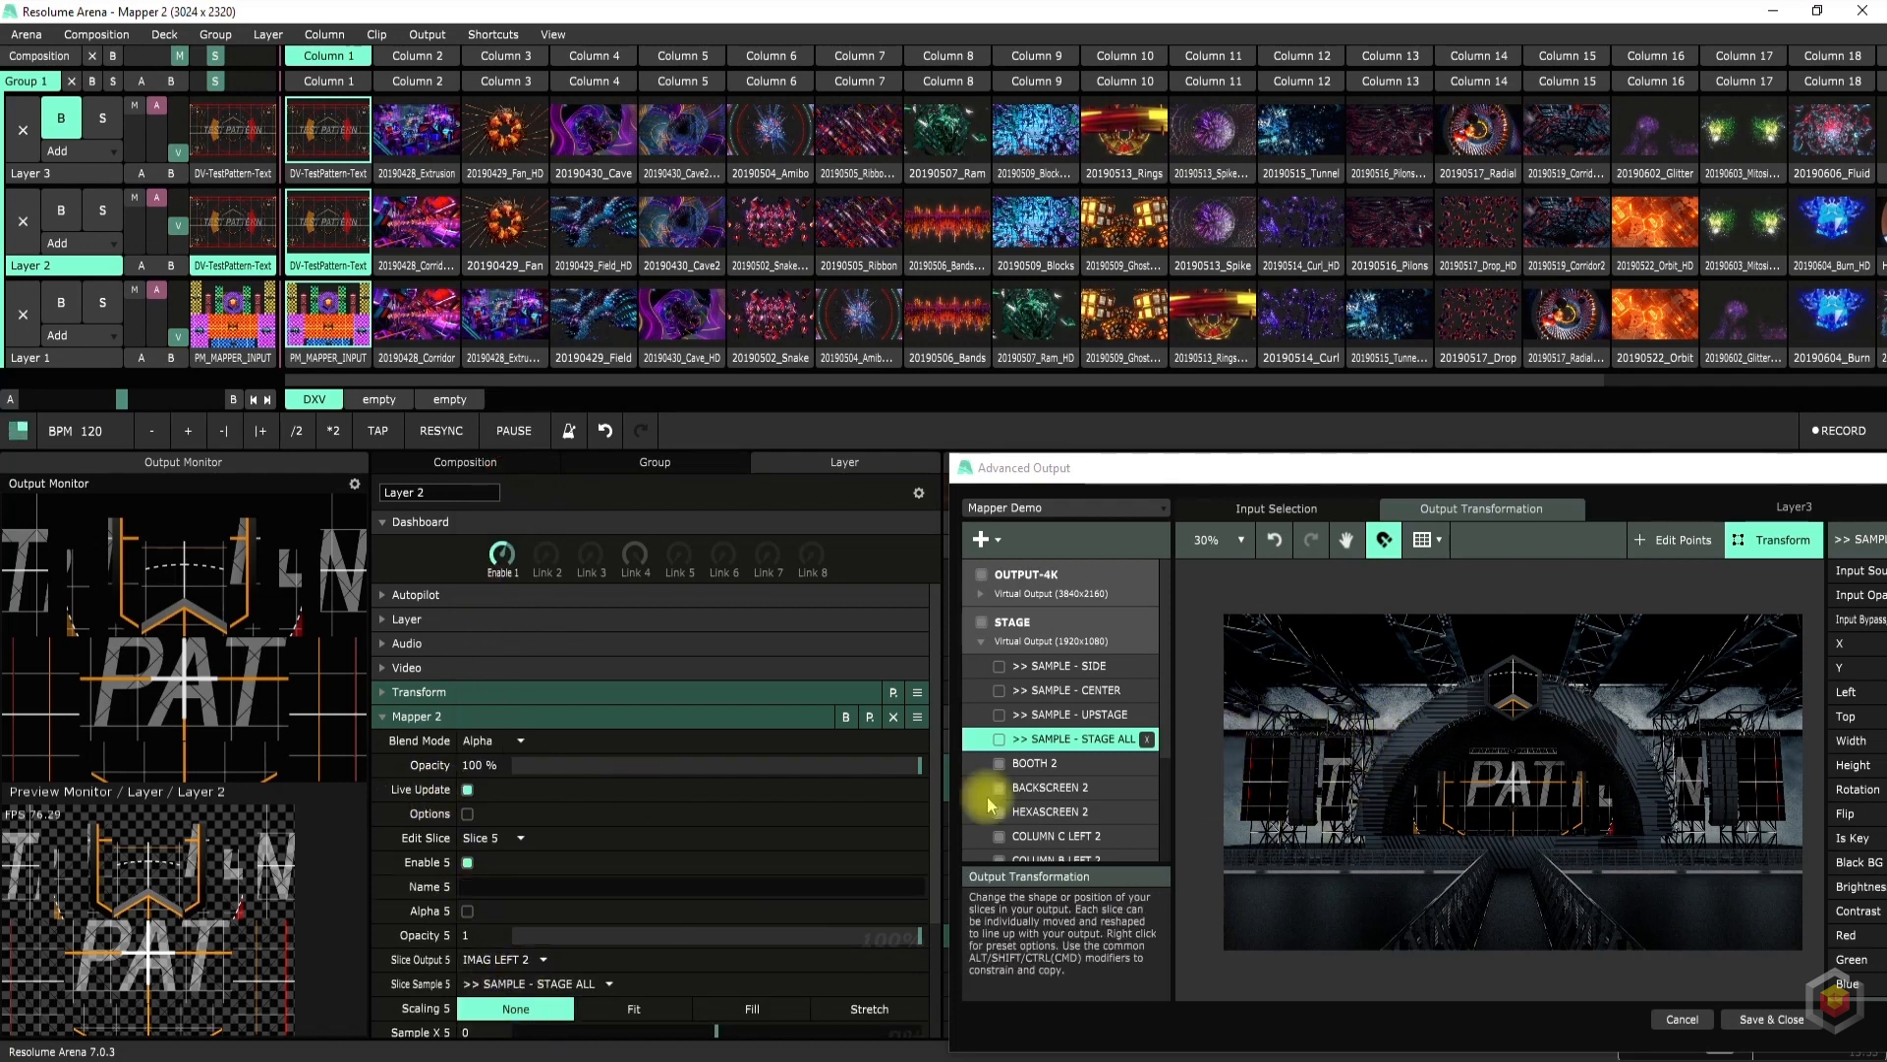
left_click_drag(520, 715, 548, 556)
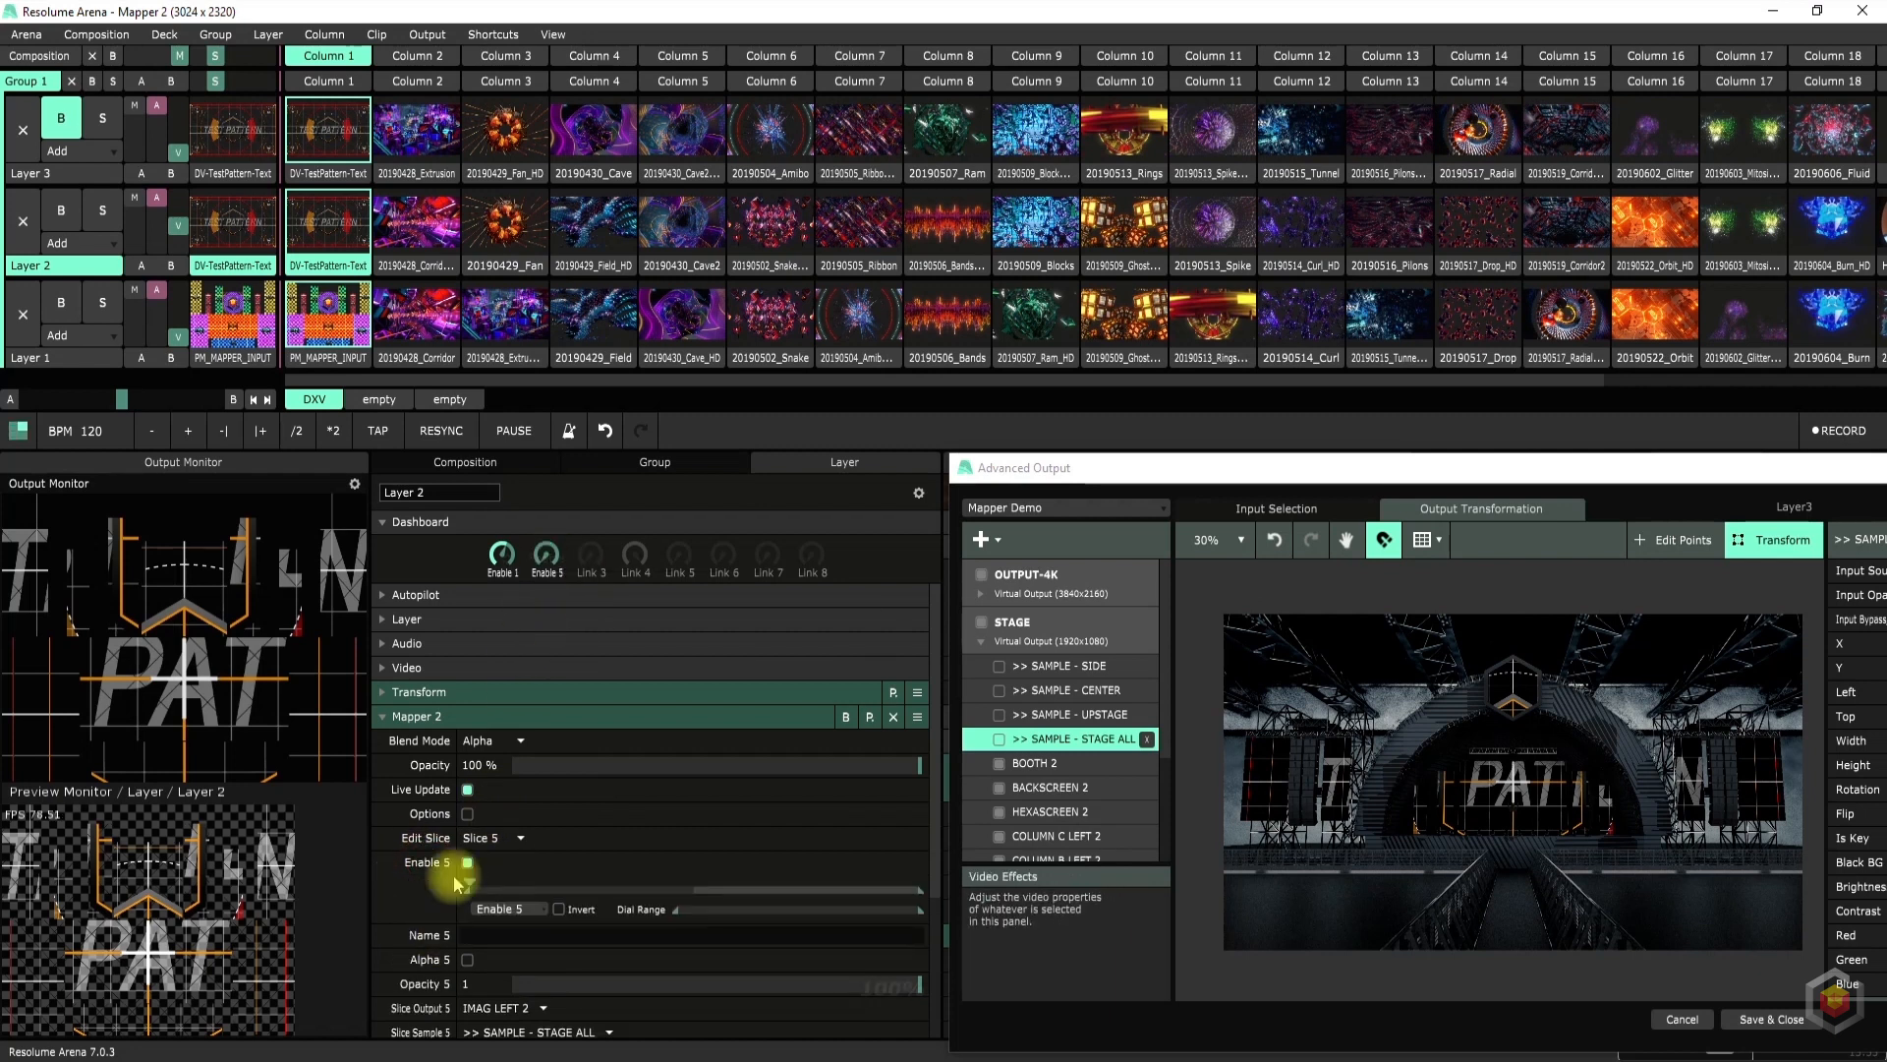
left_click(481, 838)
left_click(494, 505)
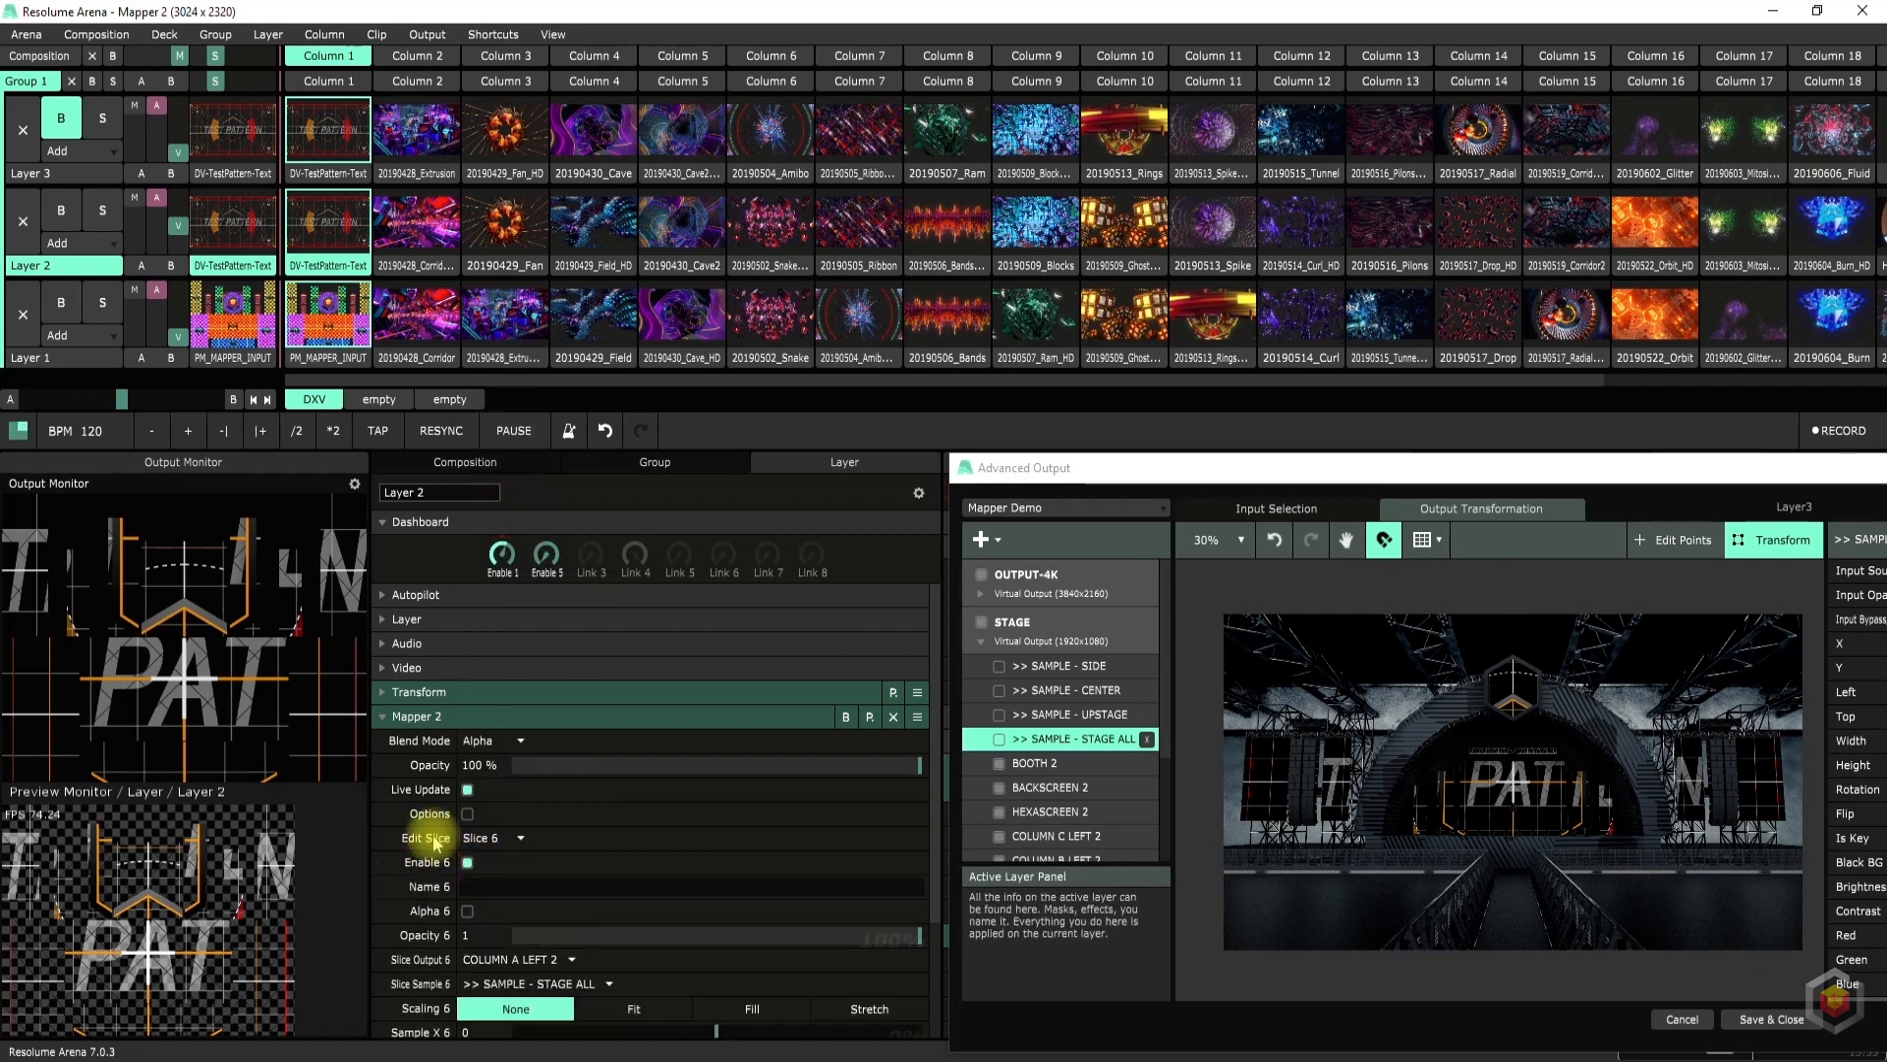
left_click_drag(536, 568, 537, 569)
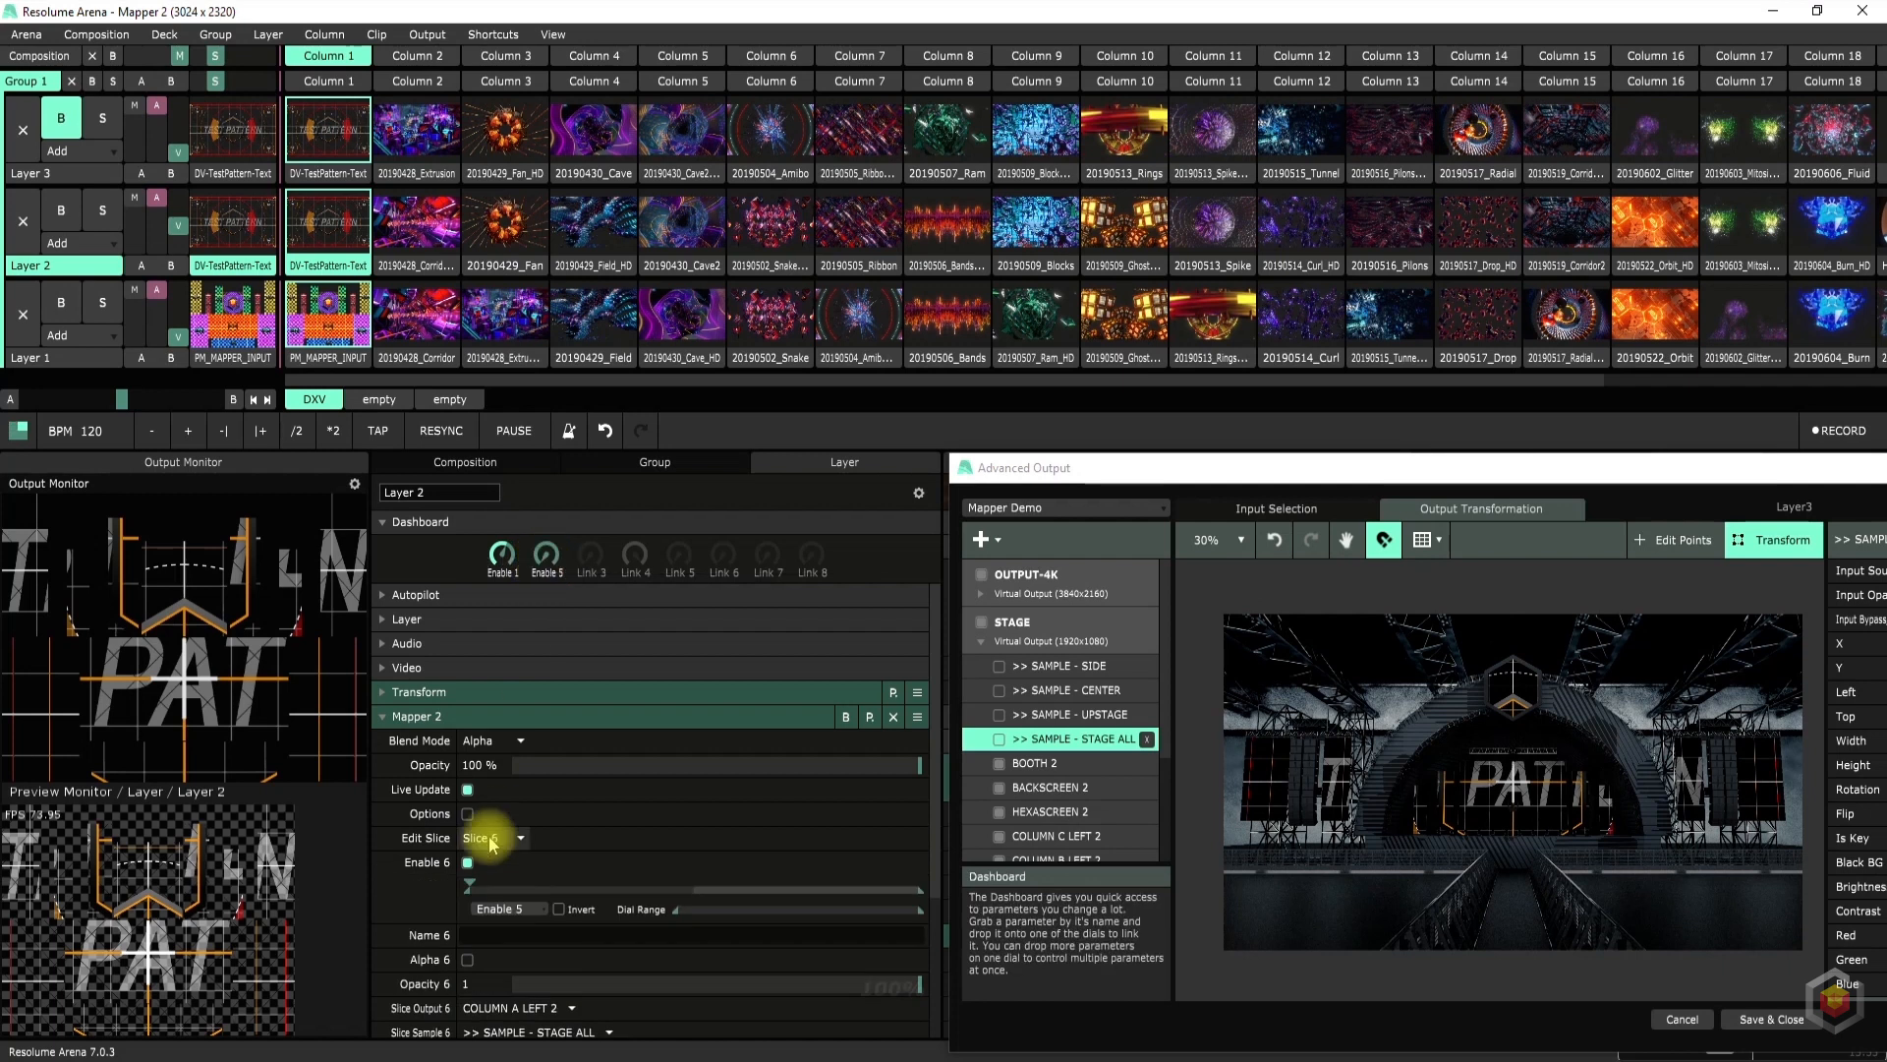
Assign the Enable parameter of Slice 7 to the Link 3 dial of the layer dashboard
left_click(480, 839)
left_click(503, 521)
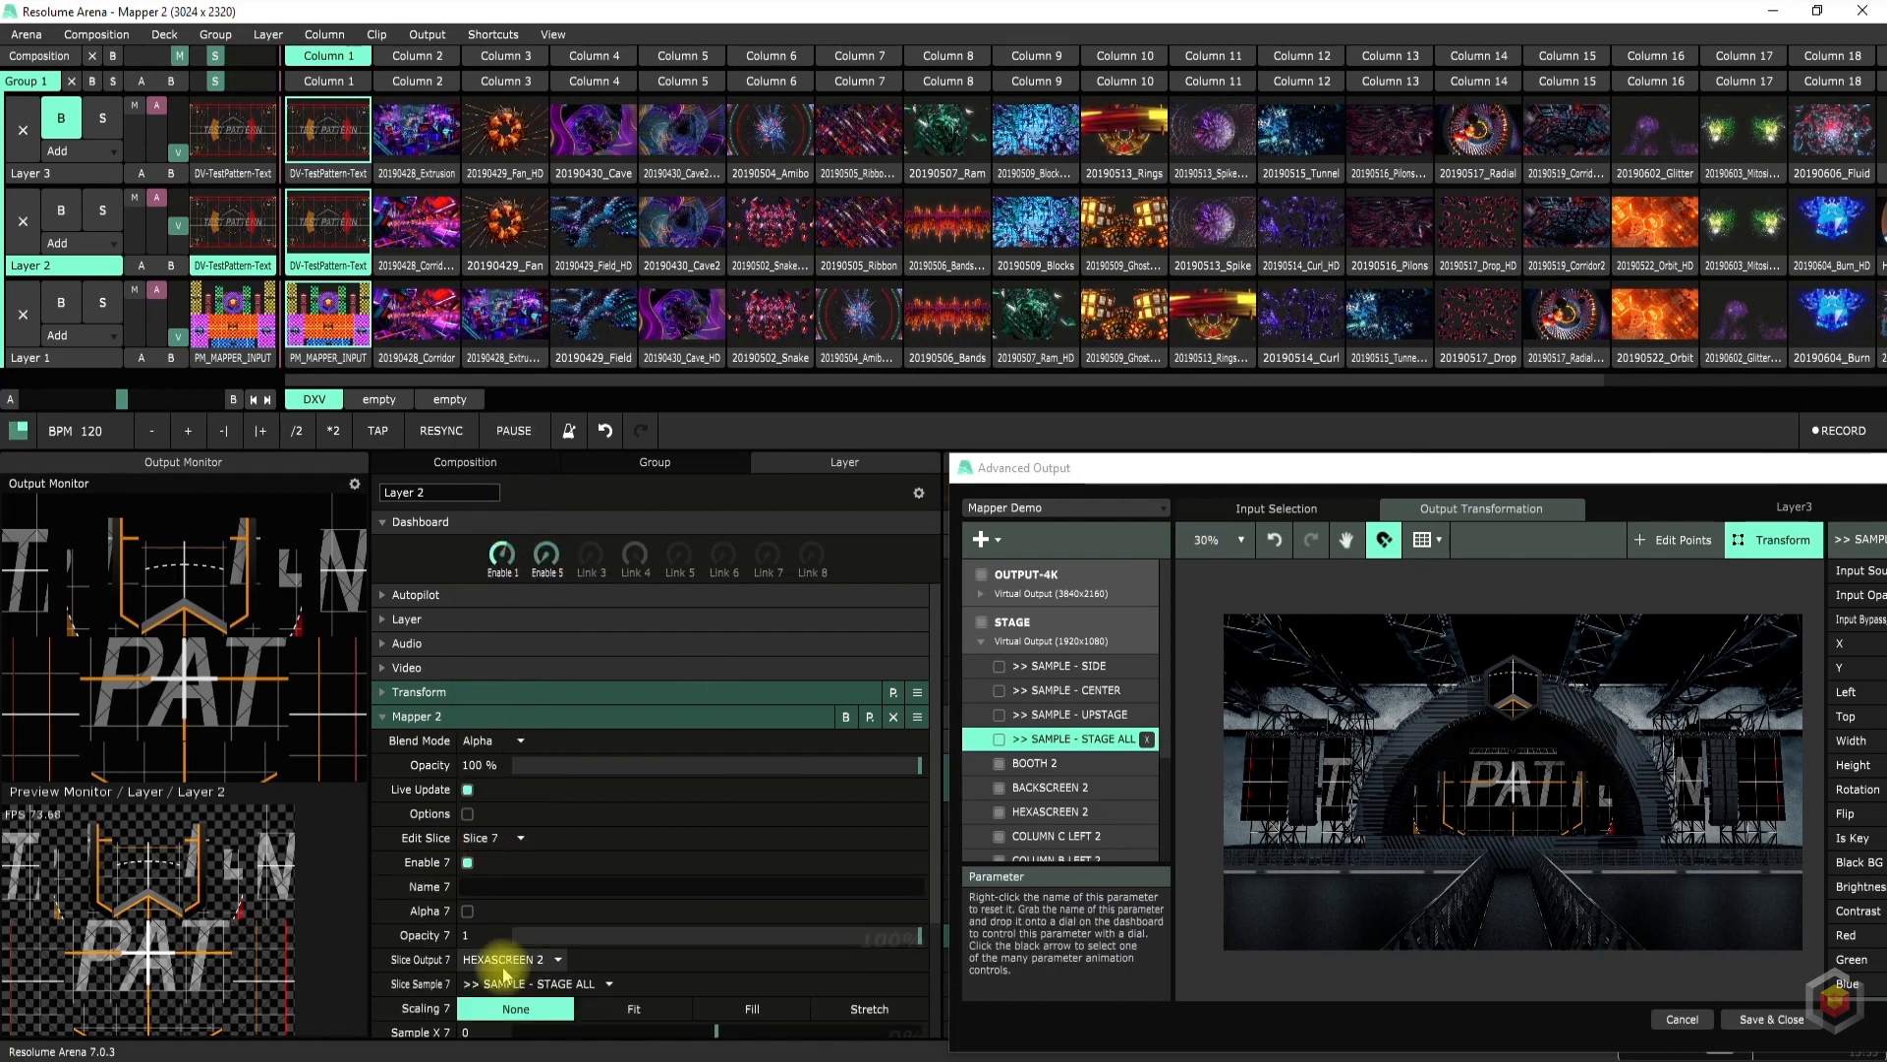
left_click_drag(606, 568, 602, 562)
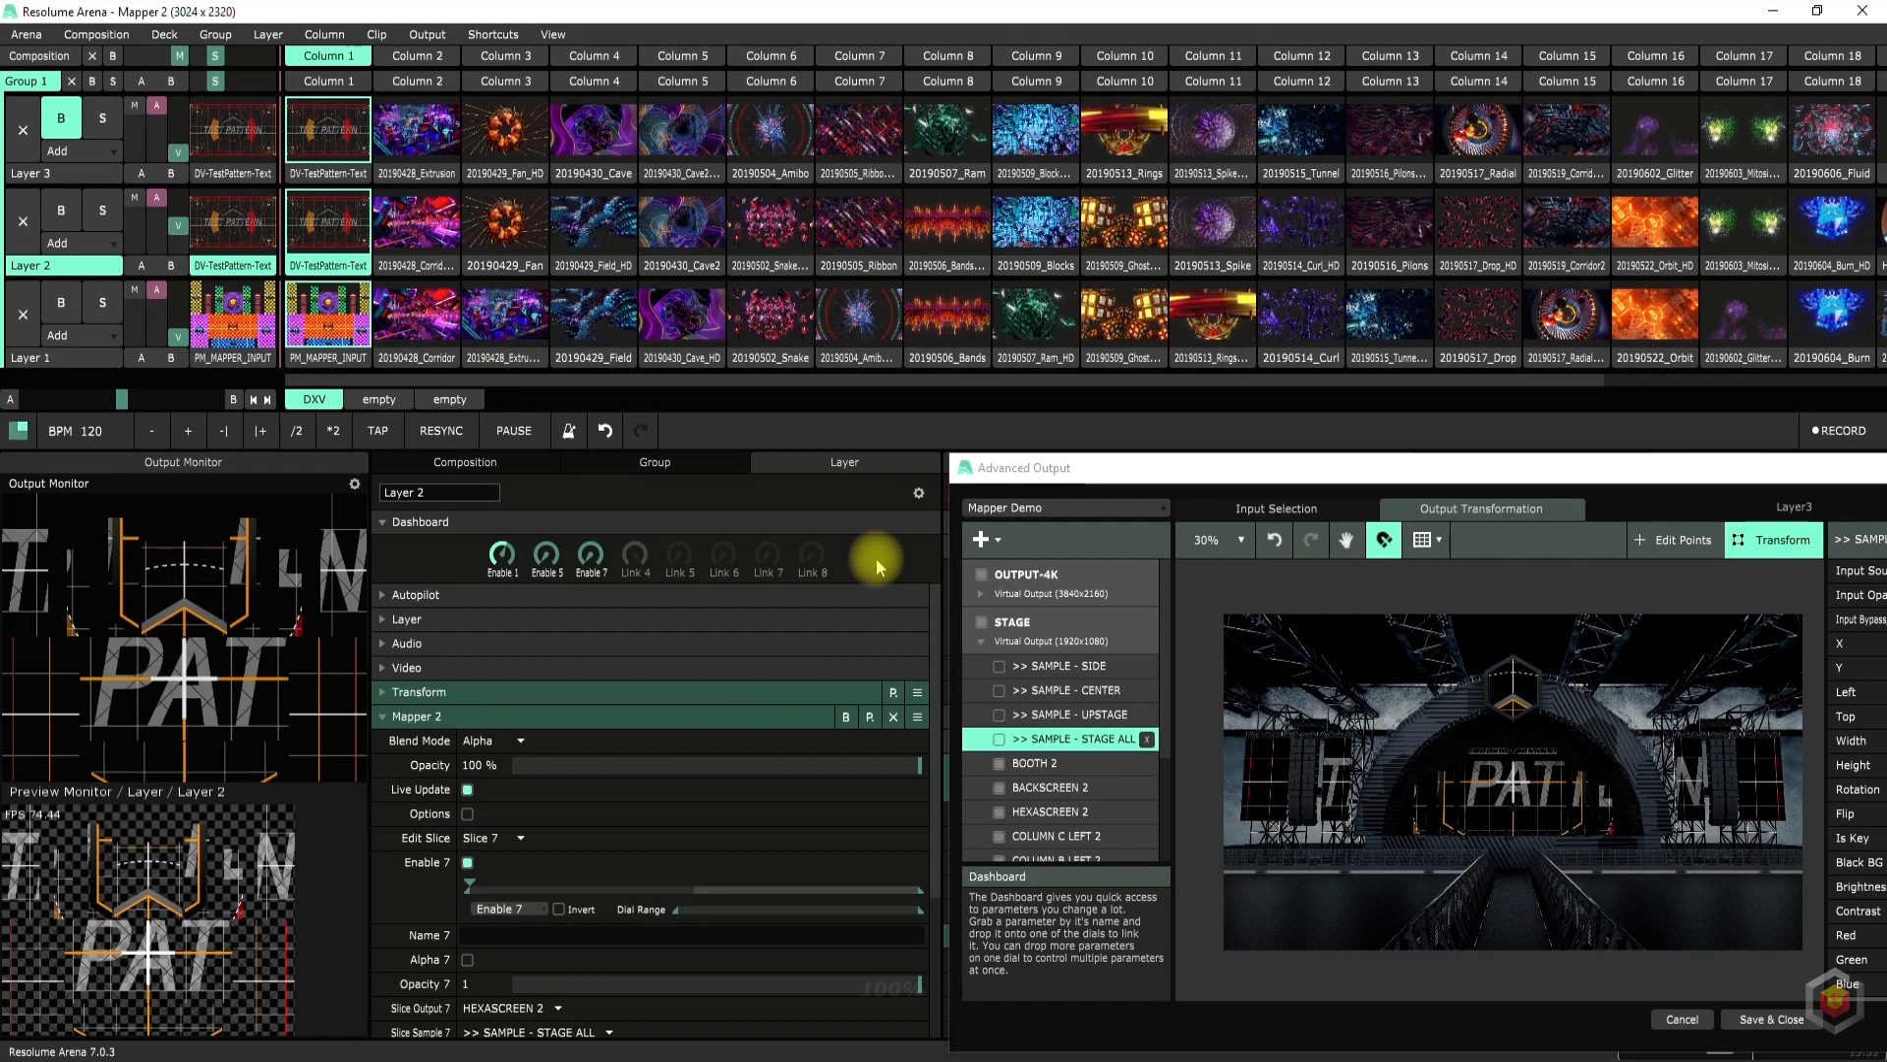
Review the keyboard shortcuts assigned to the layer dashboard dials in keyboard mapping mode, and leave the mode without changing them
key("ctrl+shift+k")
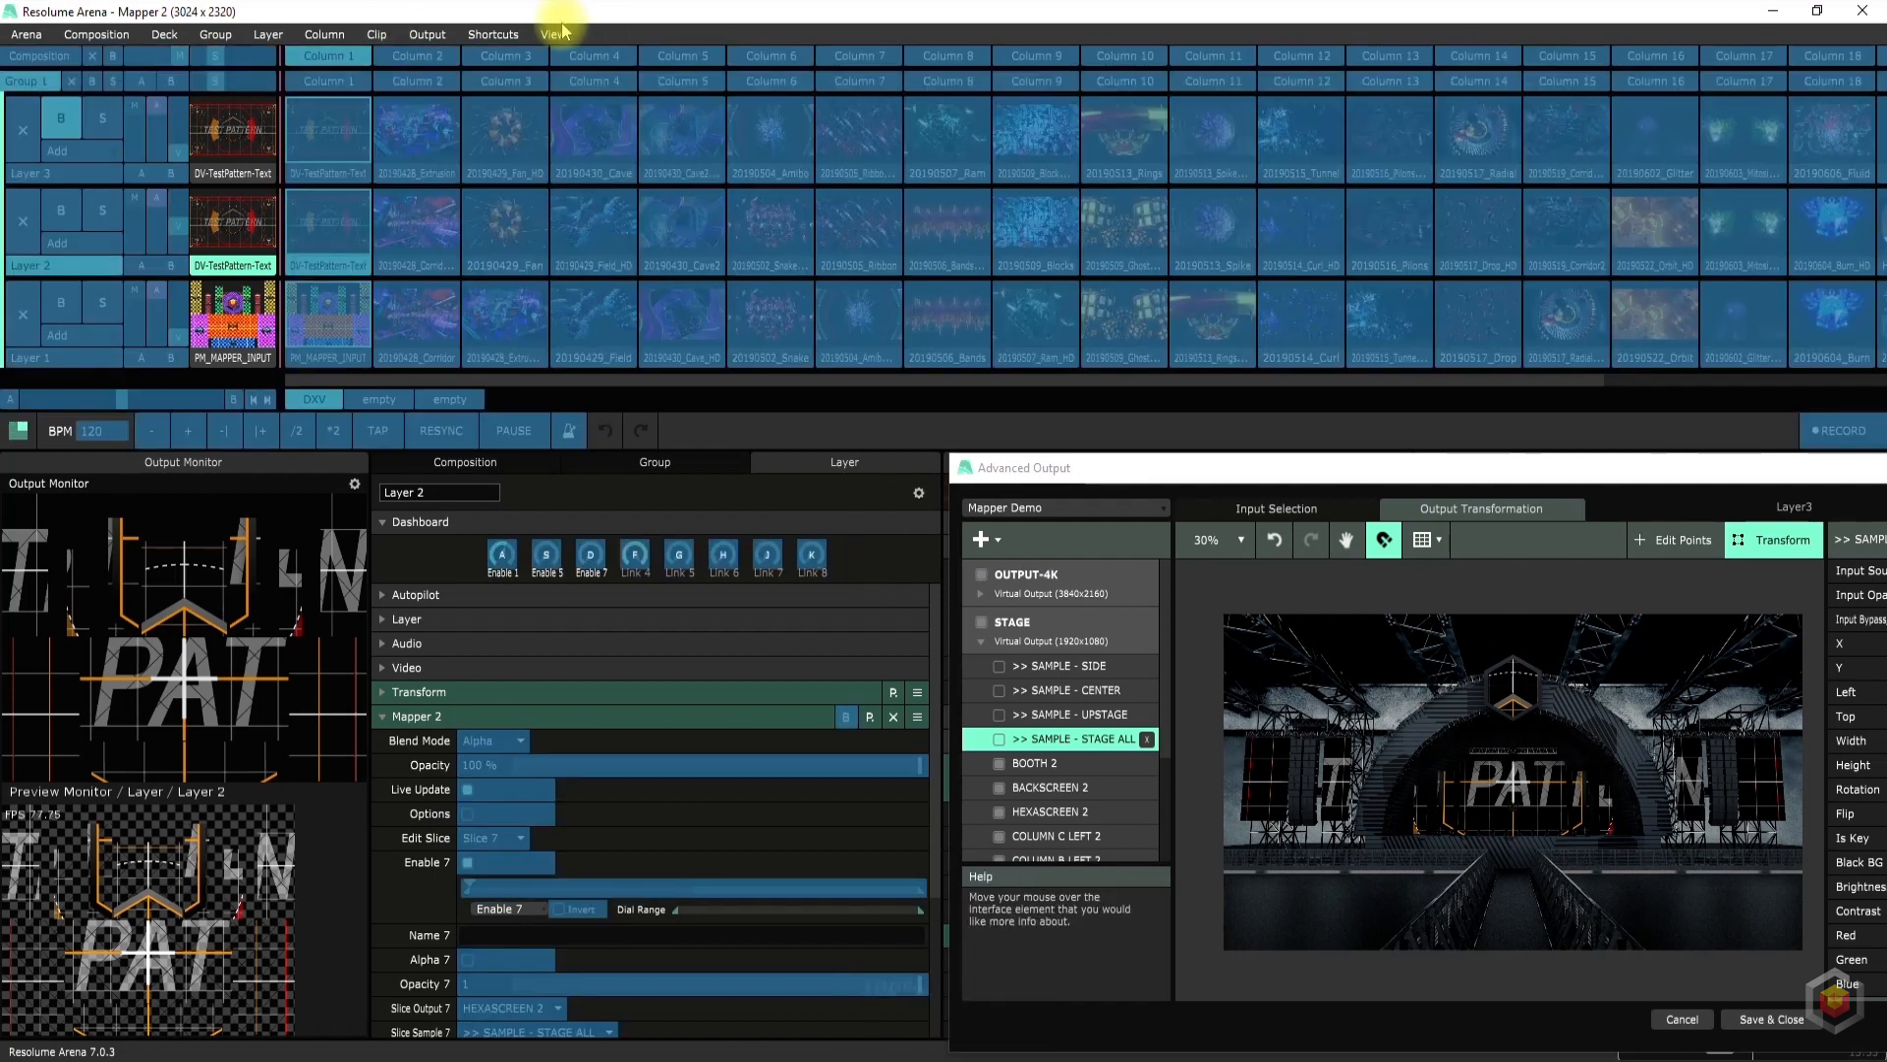
left_click(492, 34)
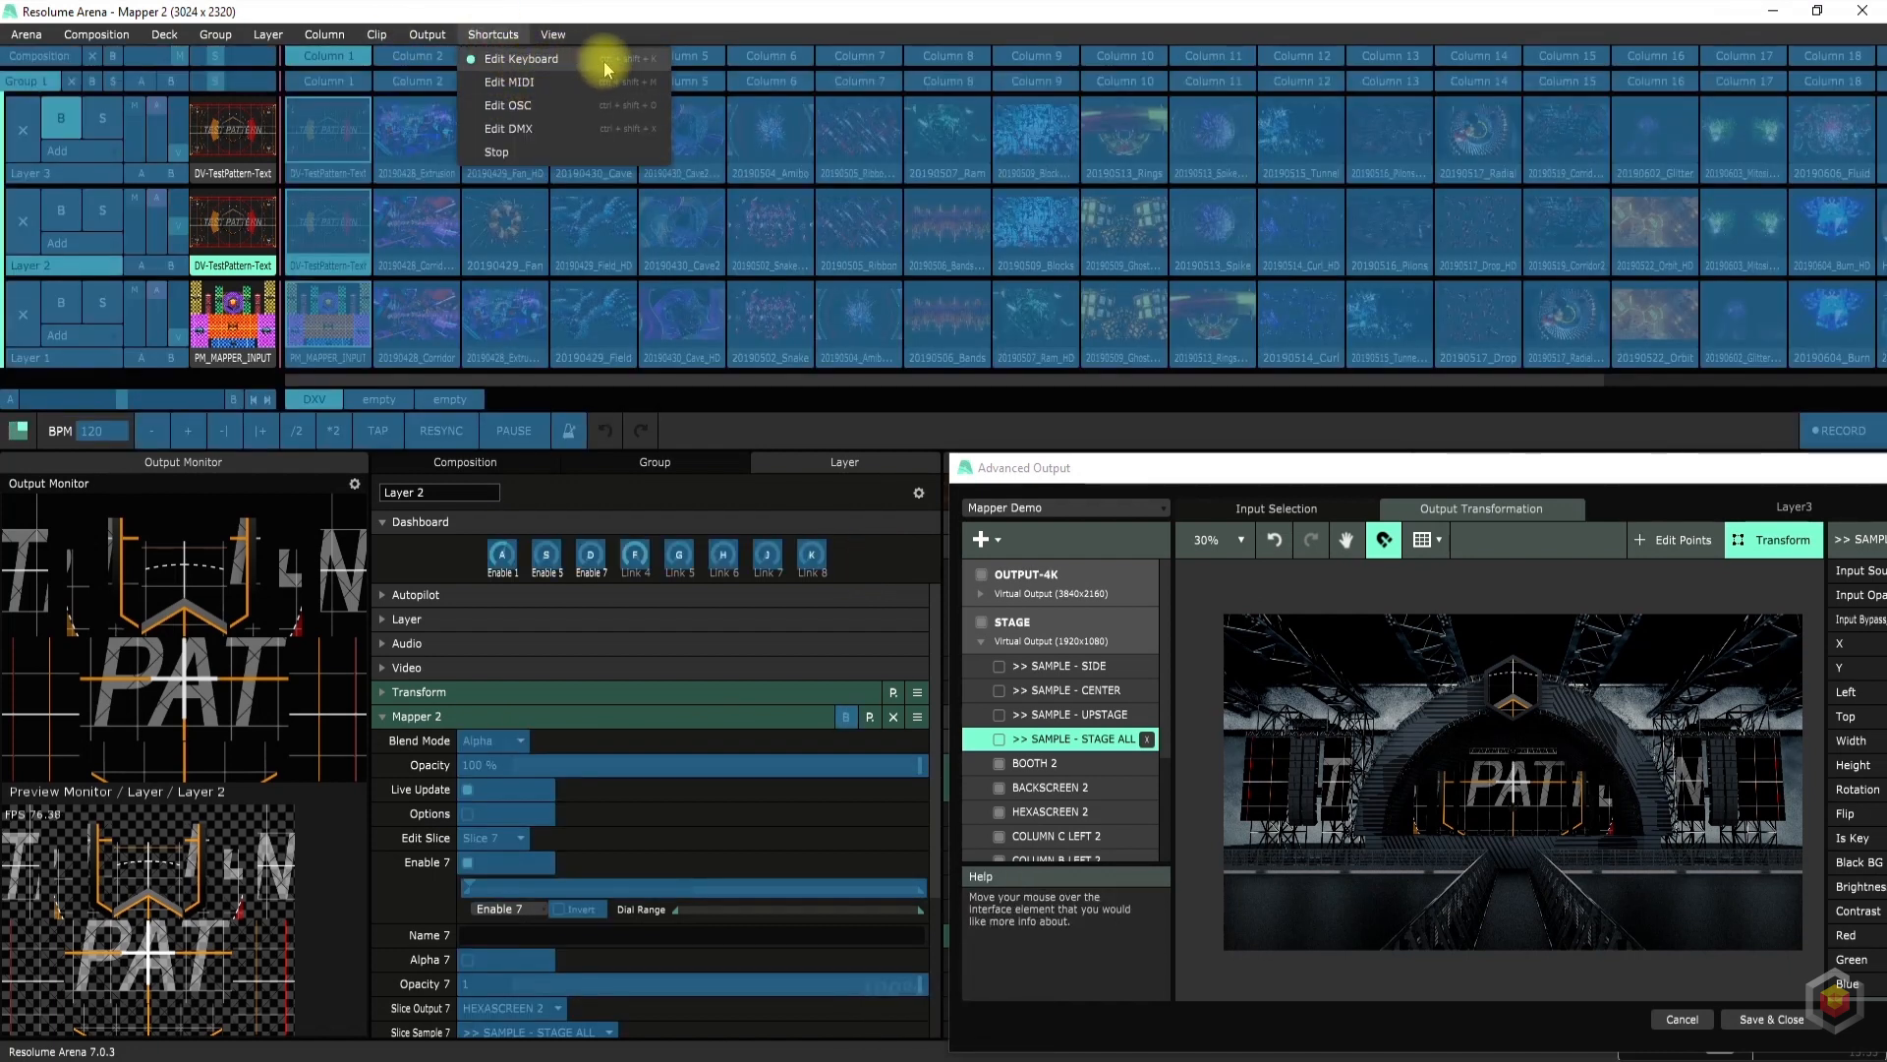
left_click(678, 15)
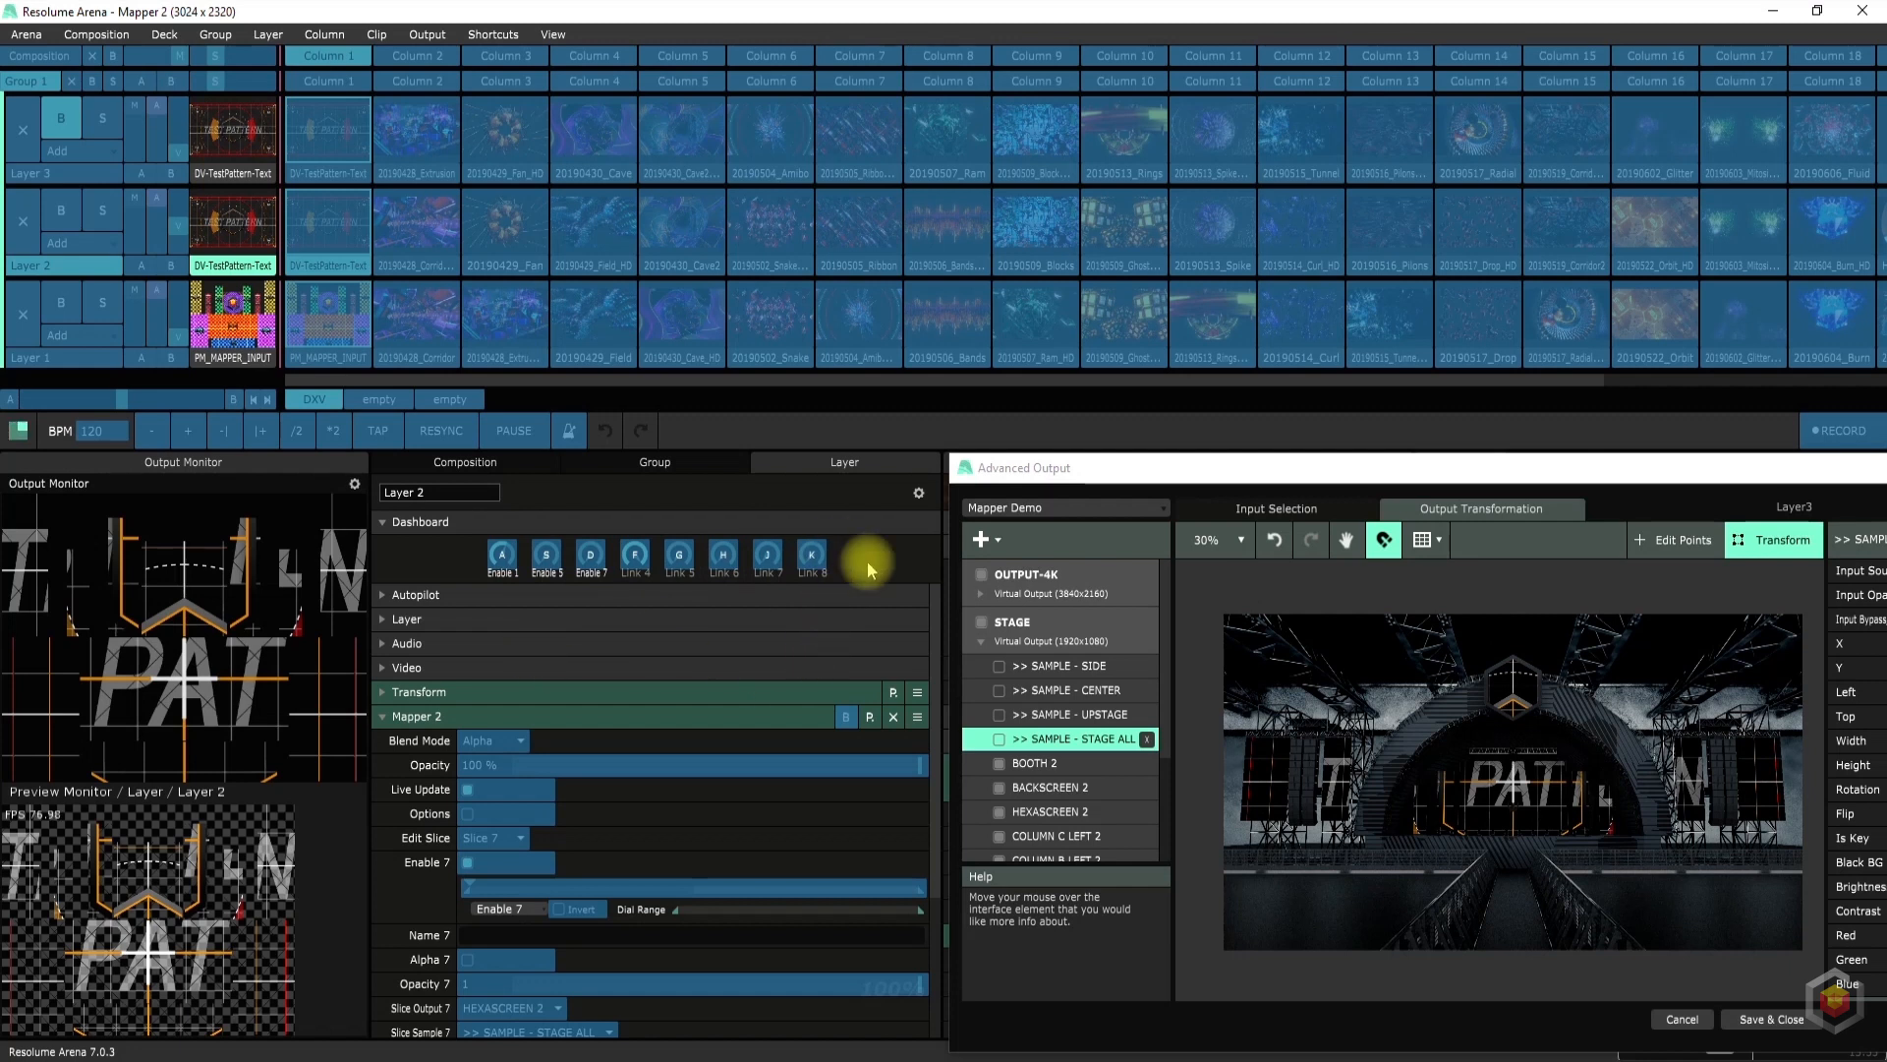
key("ctrl+shift+k")
Test the slice groups by triggering the Enable 1, Enable 5 and Enable 7 dials from the keyboard in alternation, ending with all groups off
key("a")
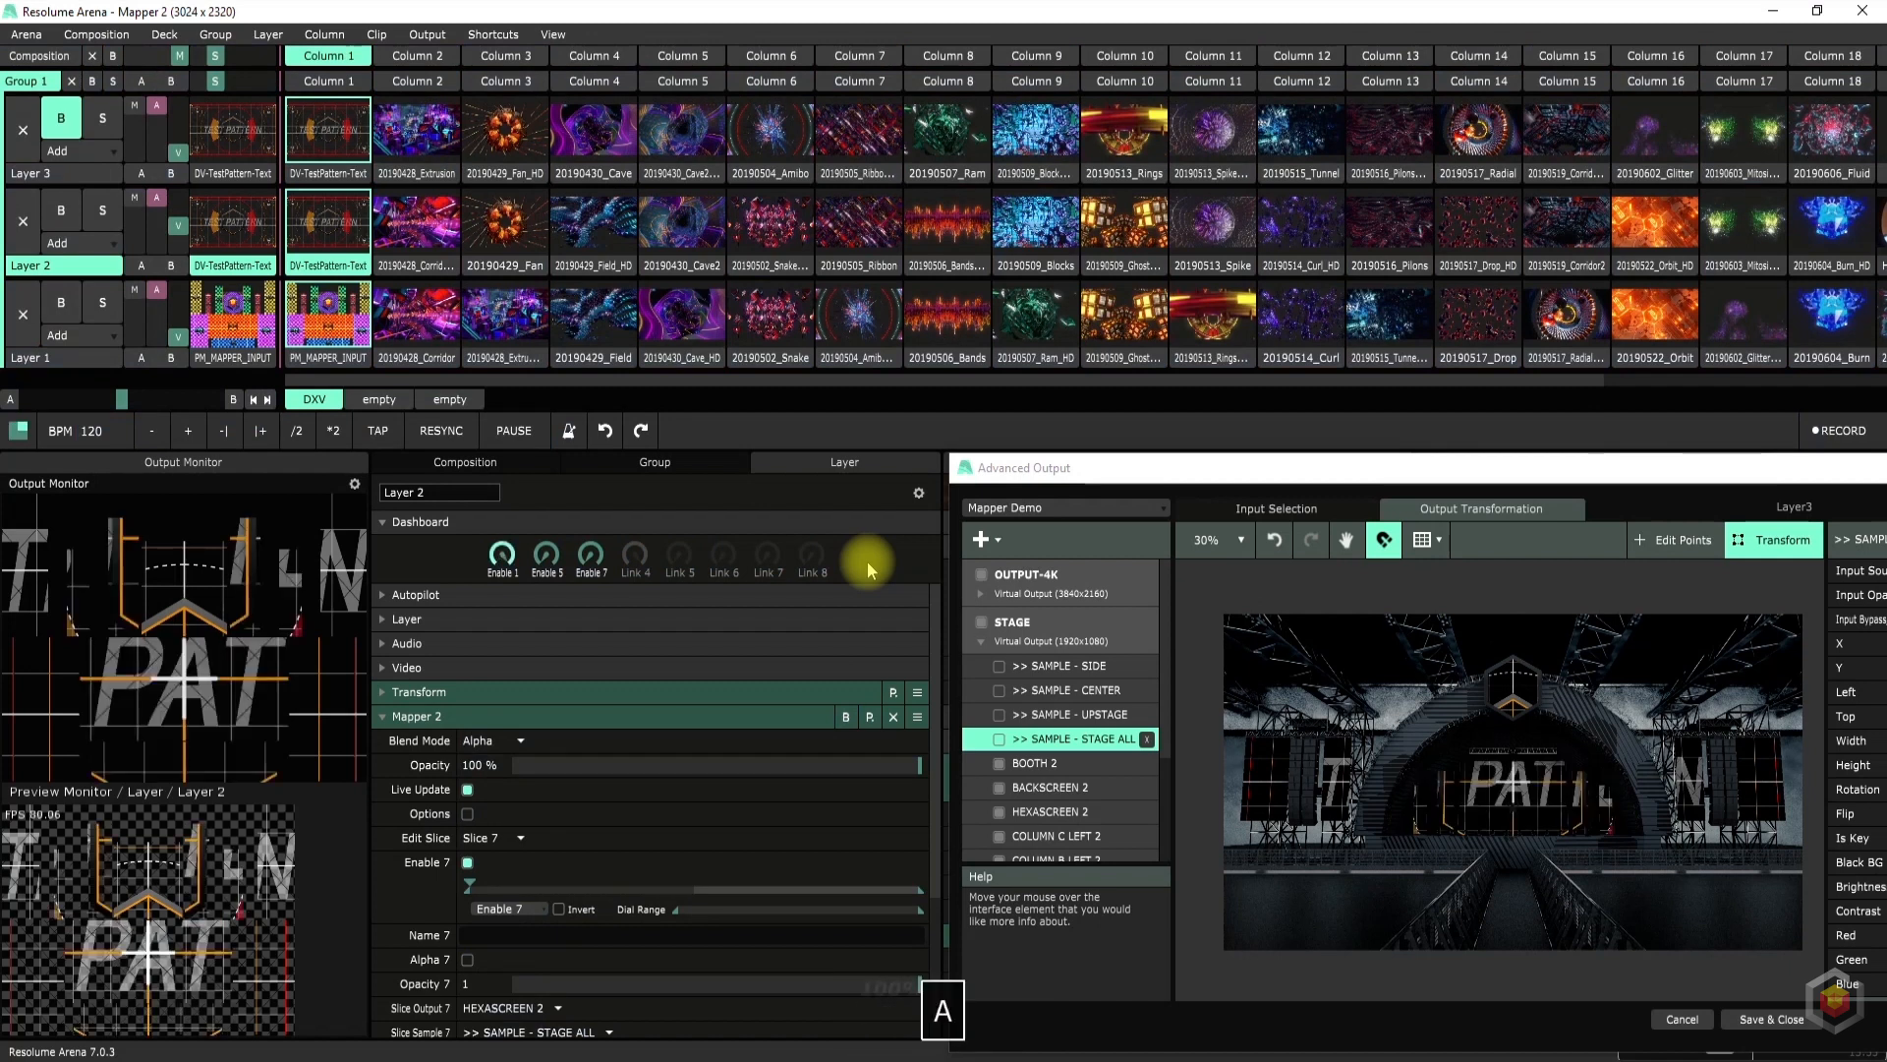
key("s")
key("d")
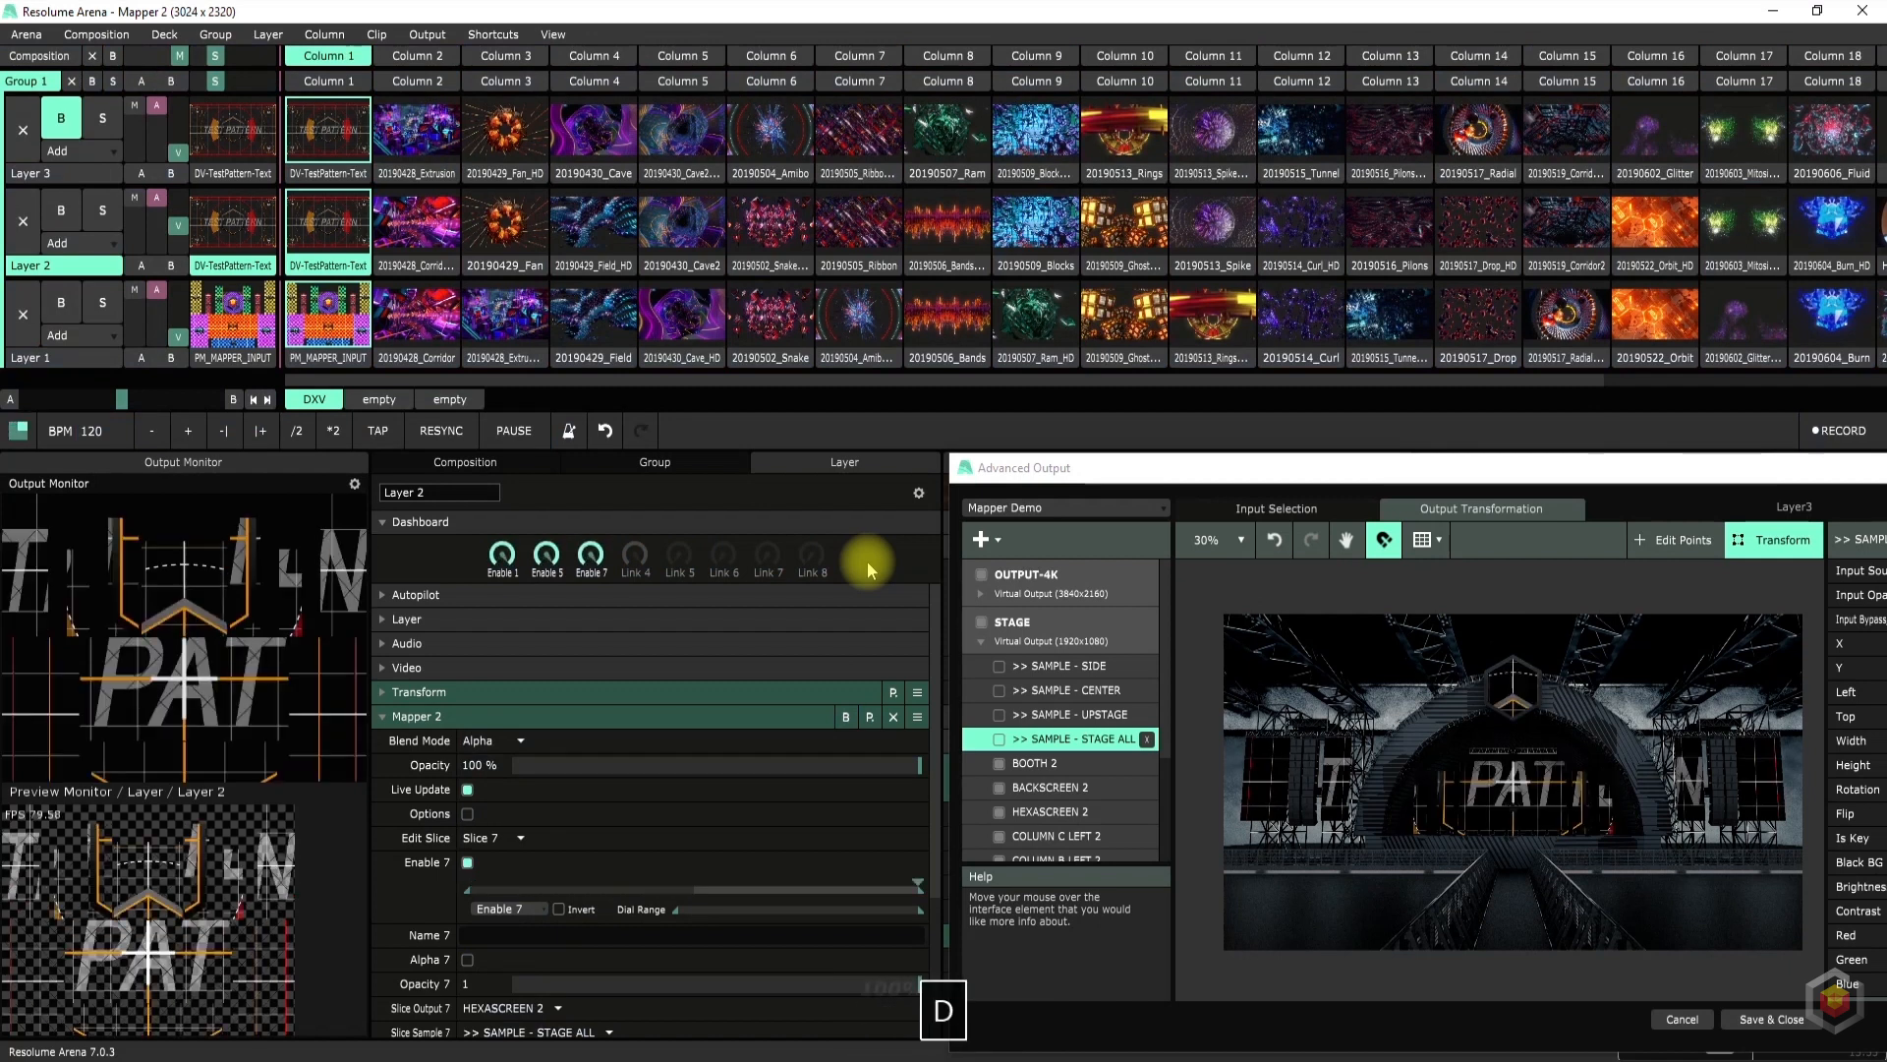
key("s")
key("d")
key("s")
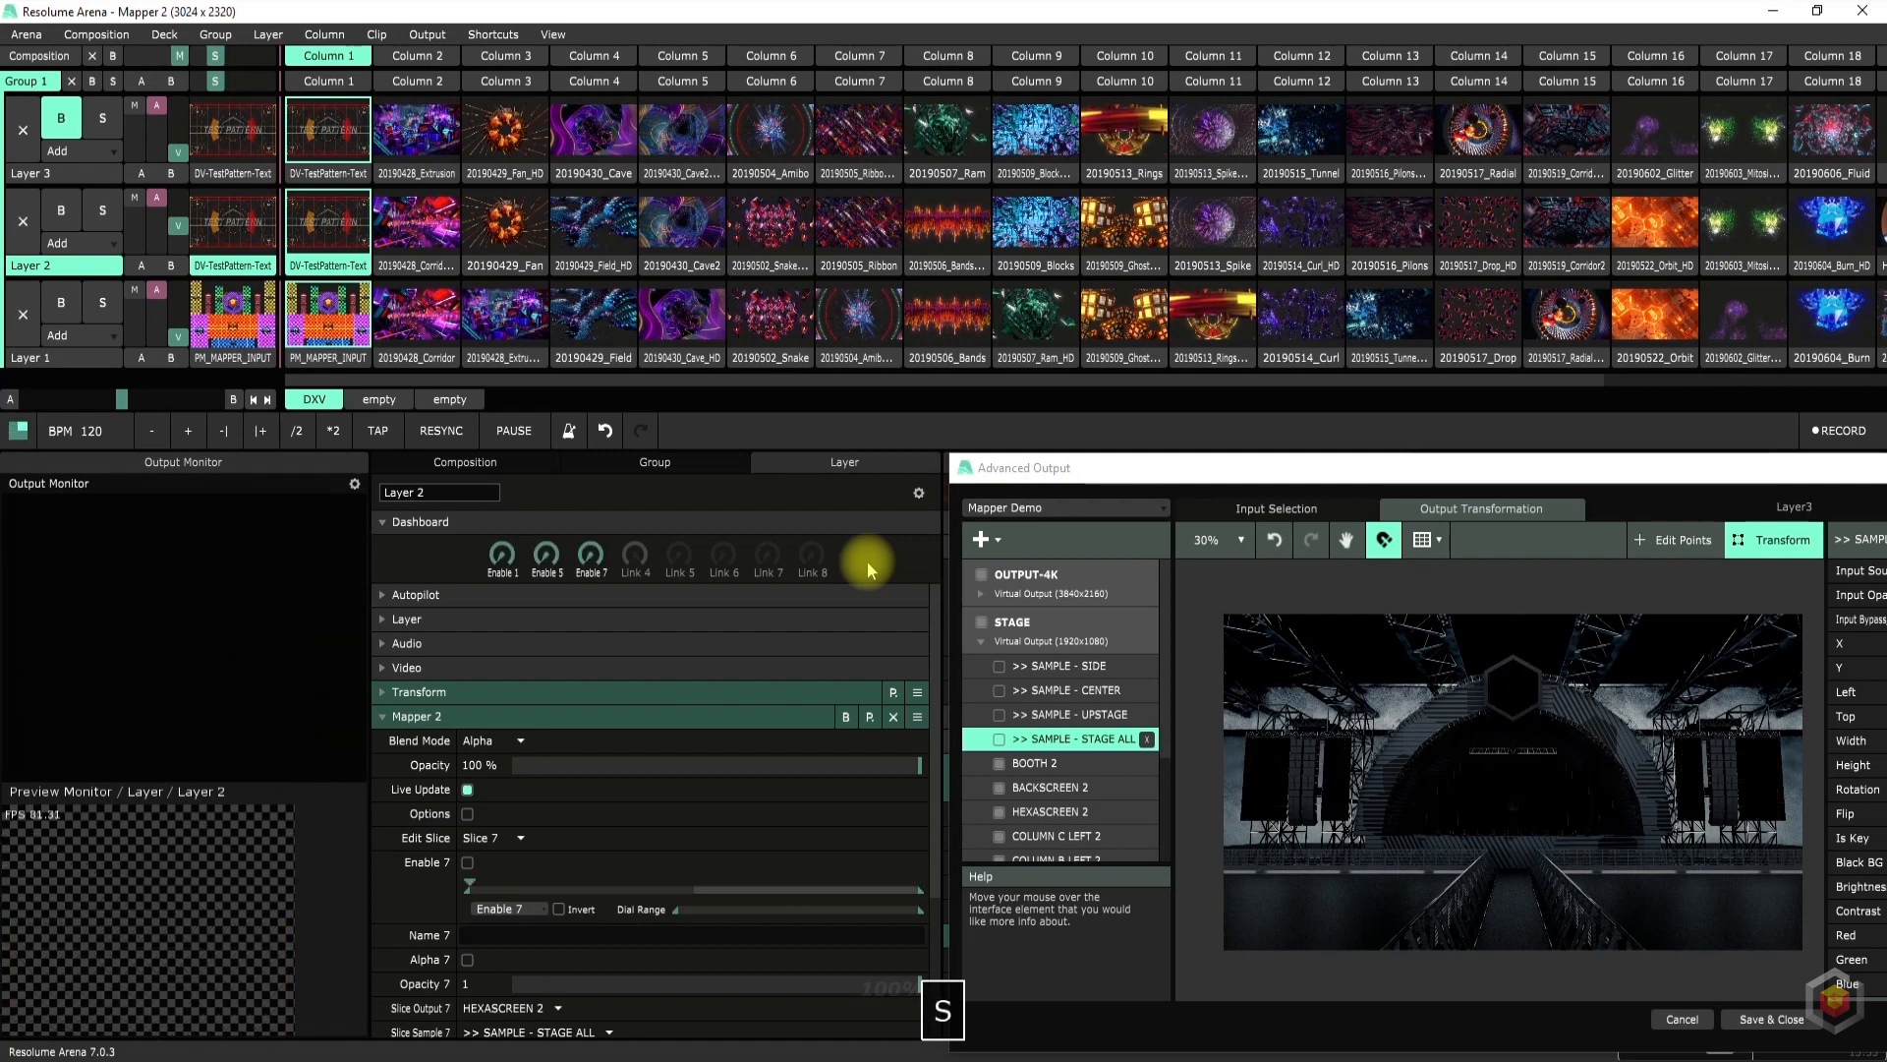
key("a")
key("d")
key("a")
key("d")
key("a")
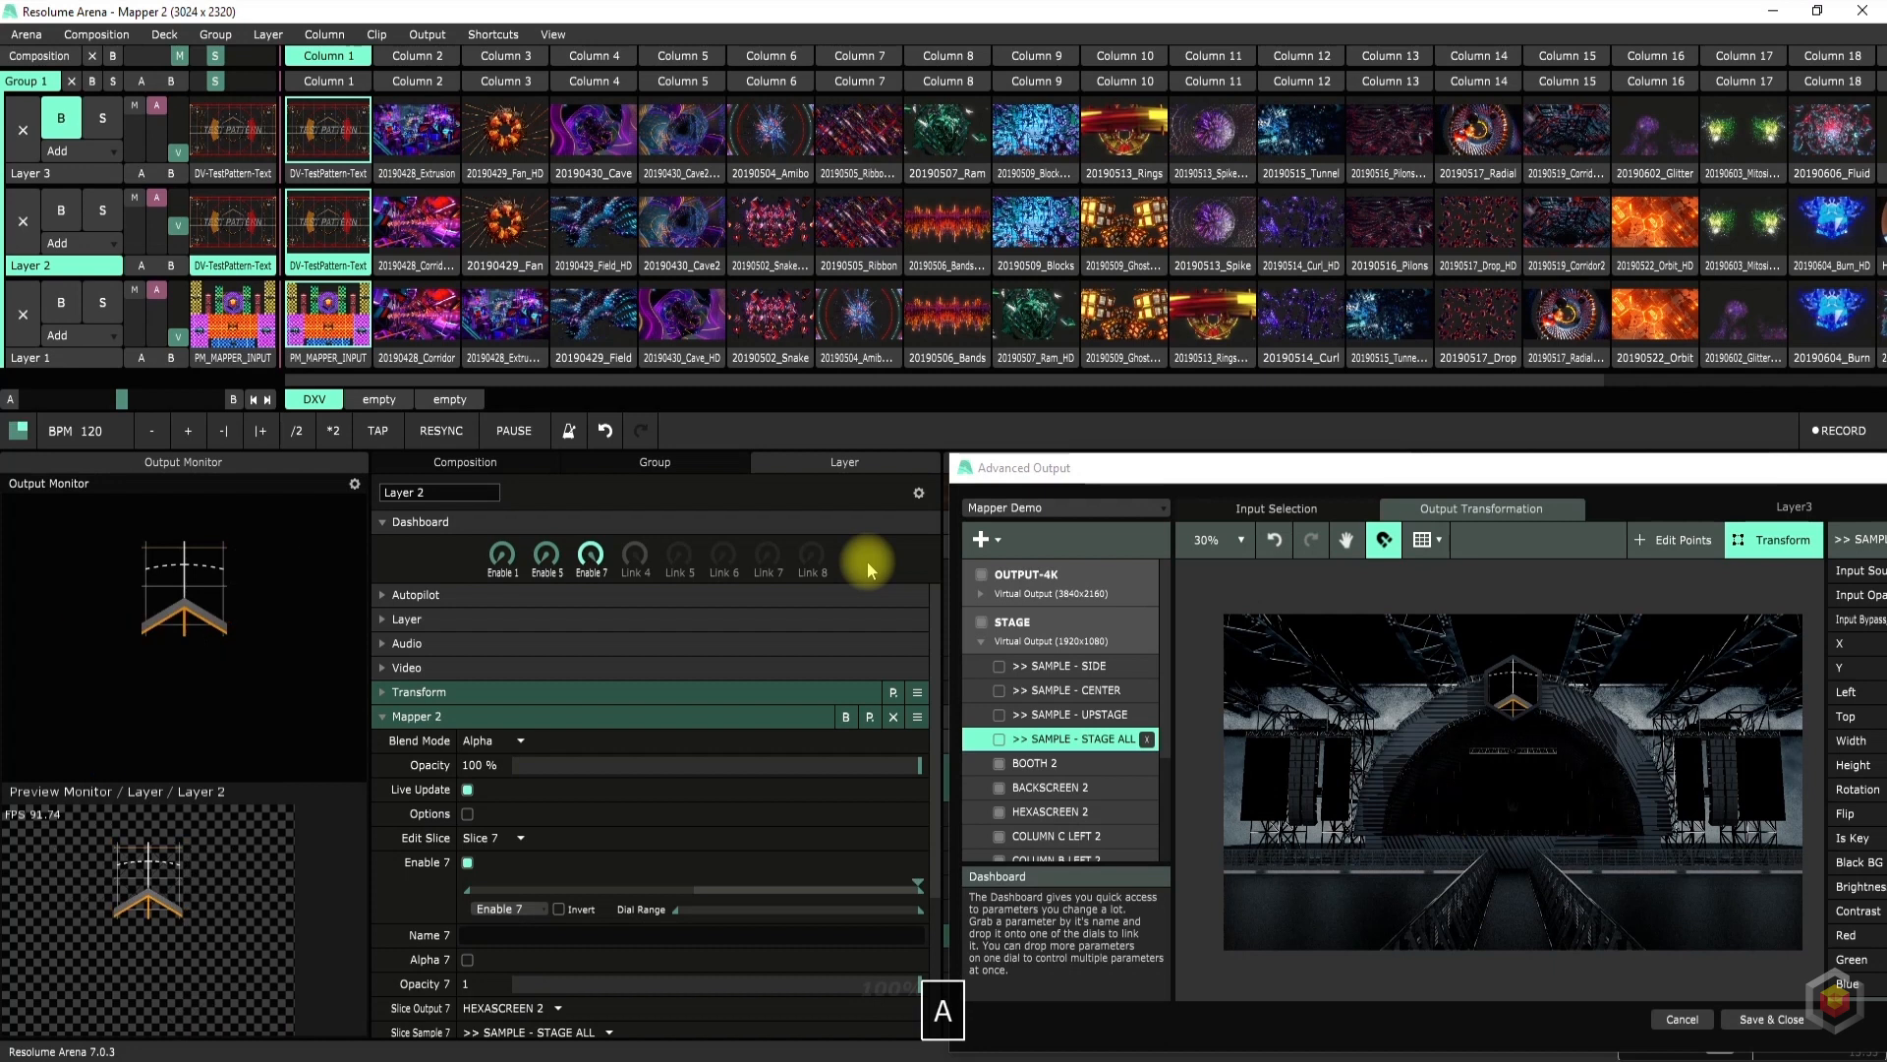
key("d")
key("a")
key("s")
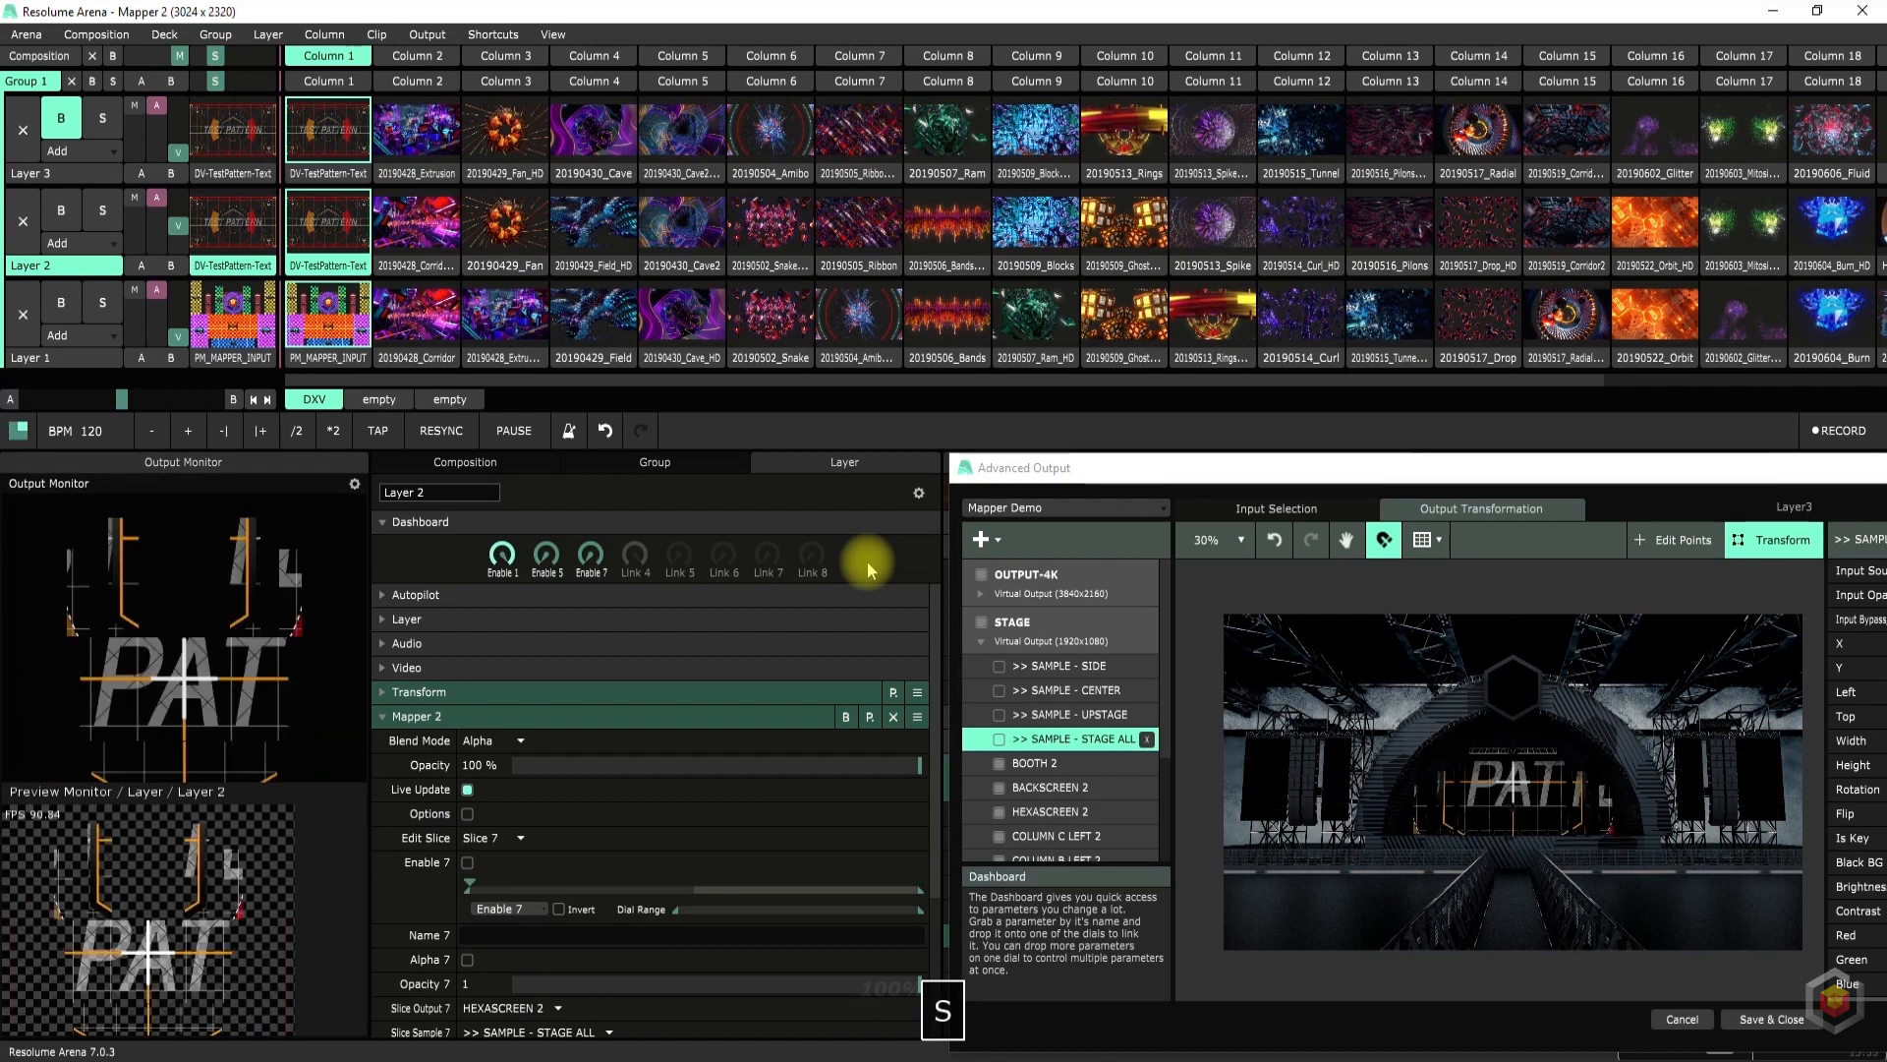
key("a")
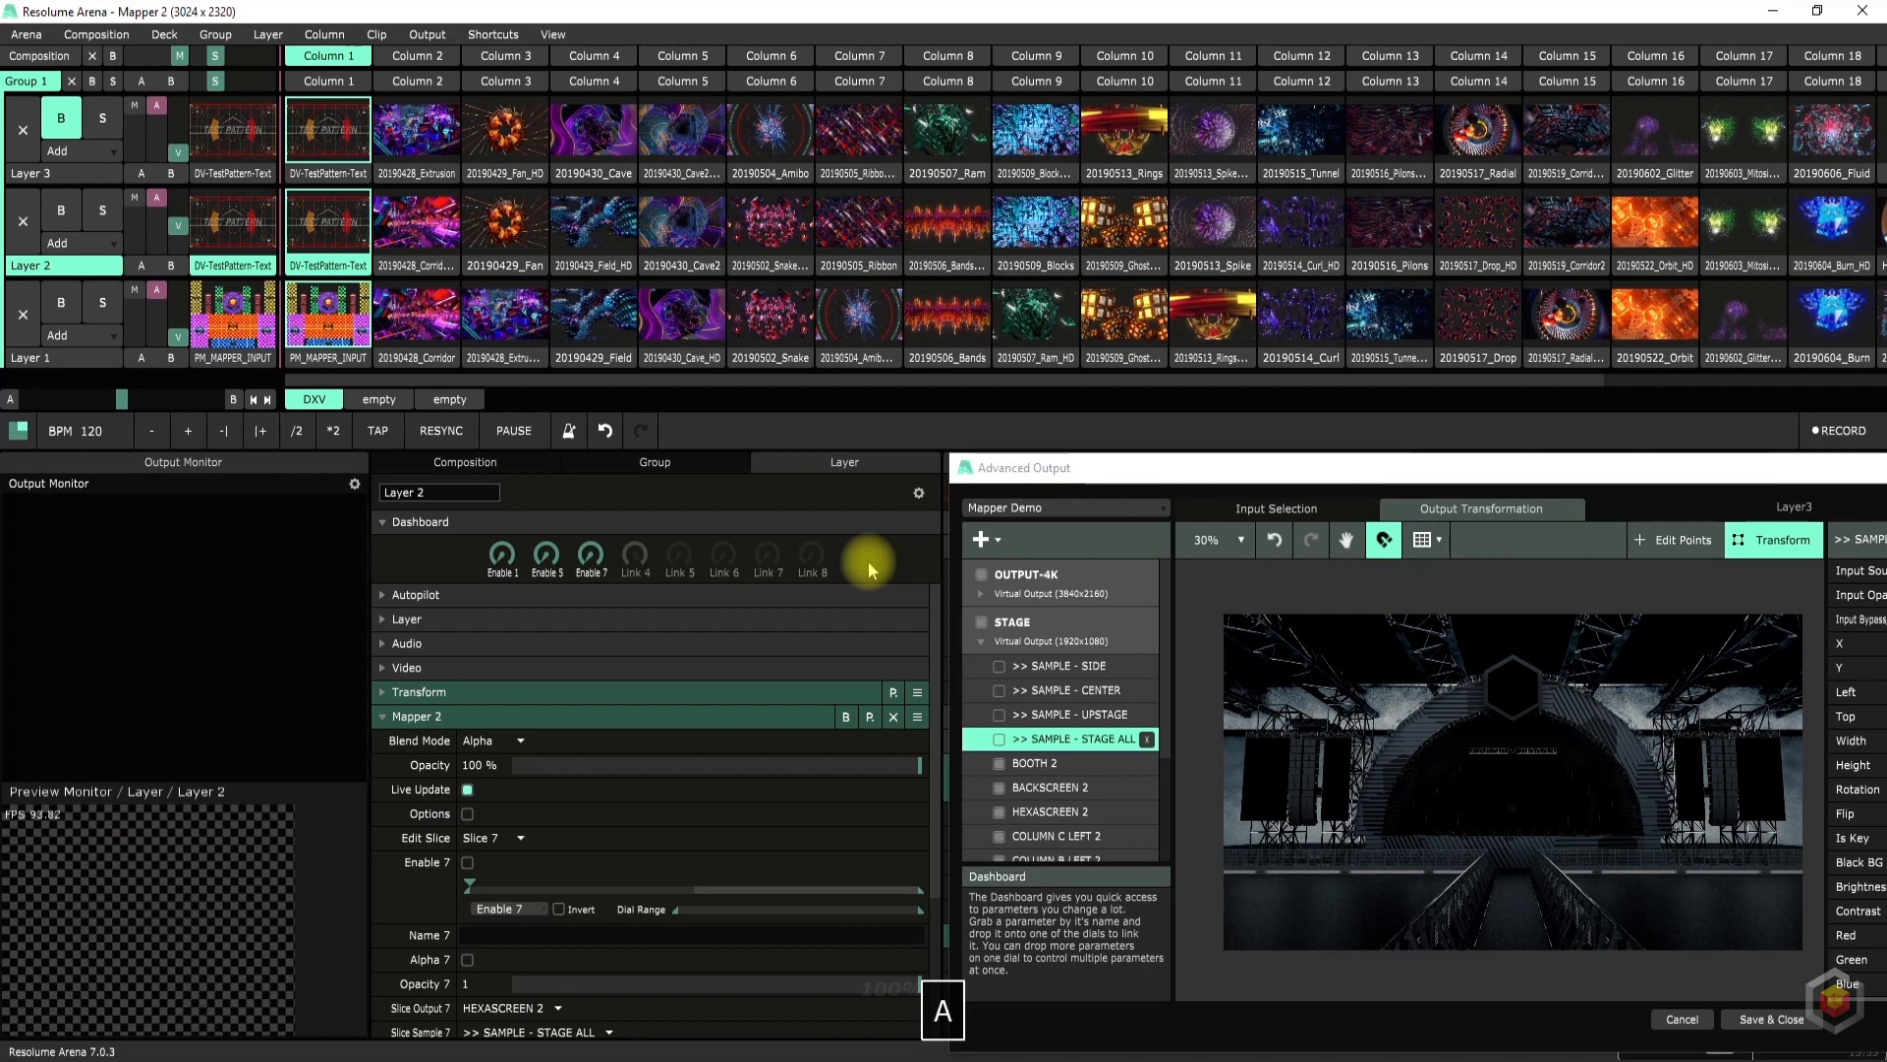
Enable Slice 8 in Mapper 2 and set its slice output to BACKSCREEN 2
left_click(1085, 715)
left_click(496, 818)
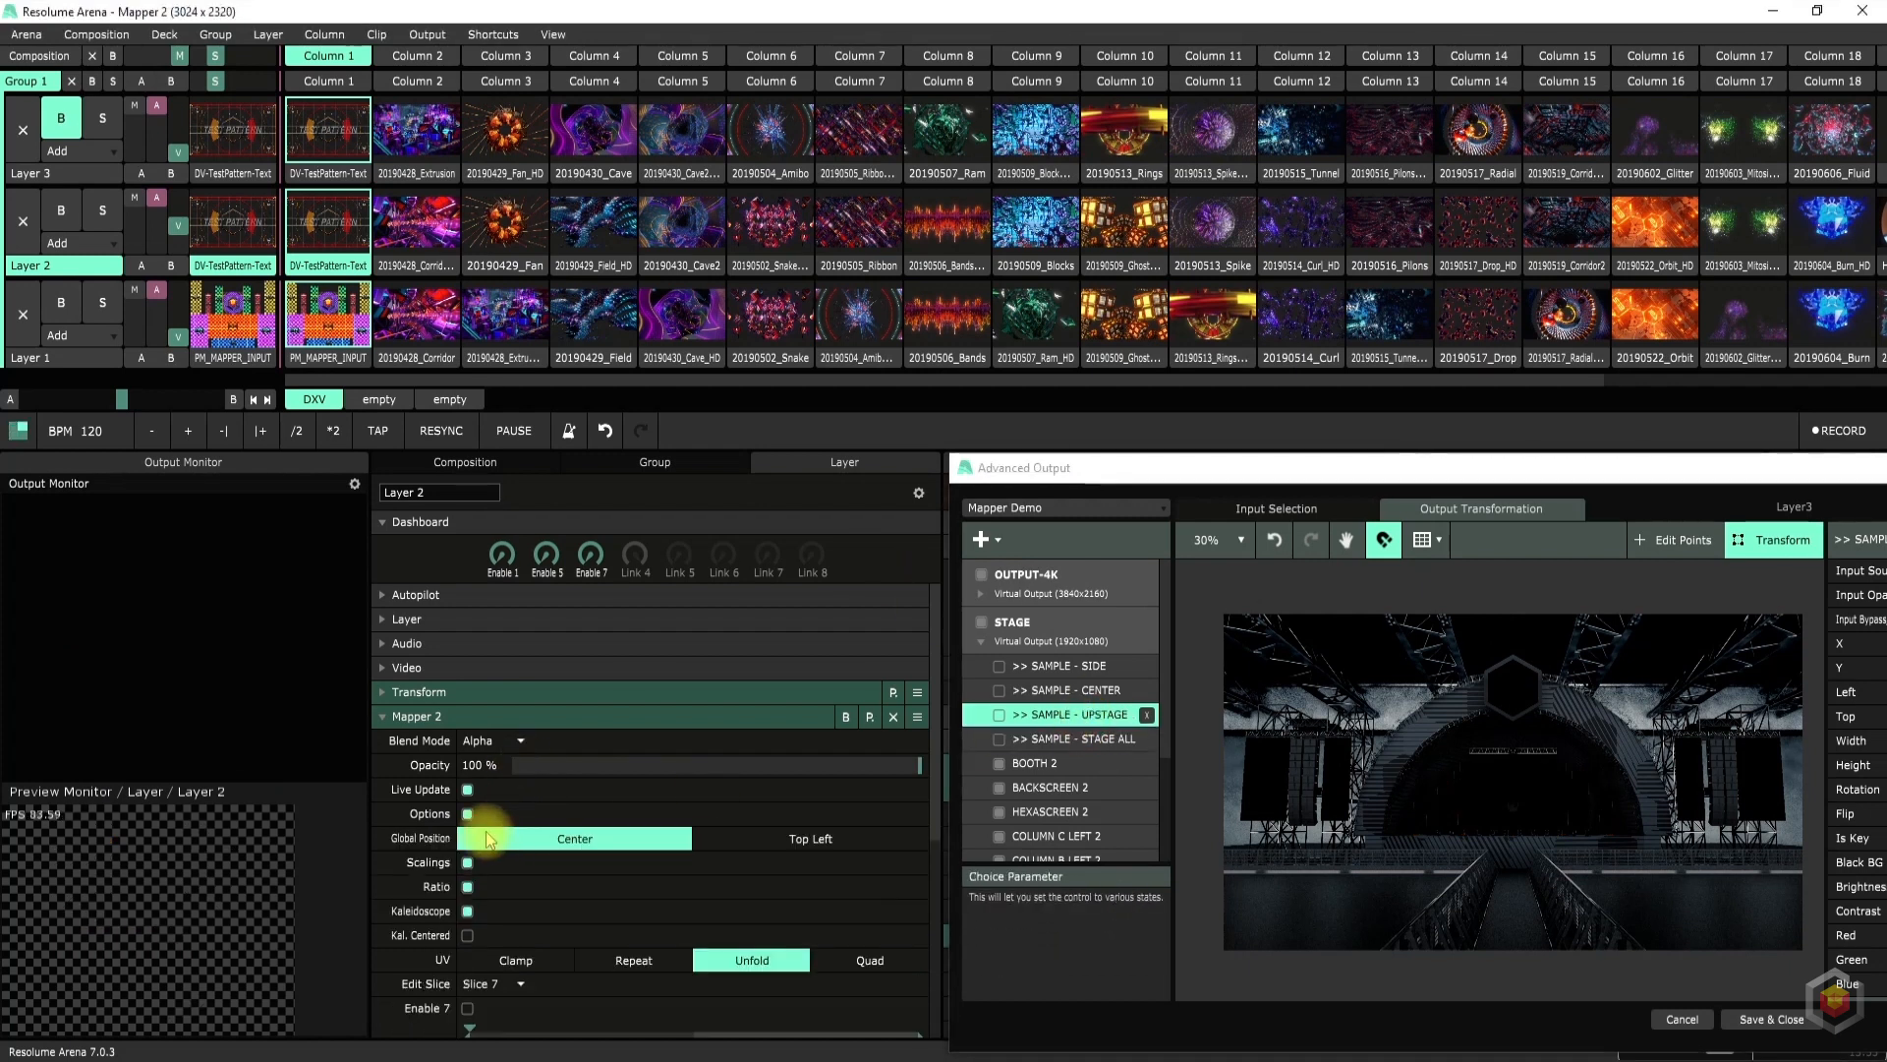
left_click(468, 814)
left_click(485, 837)
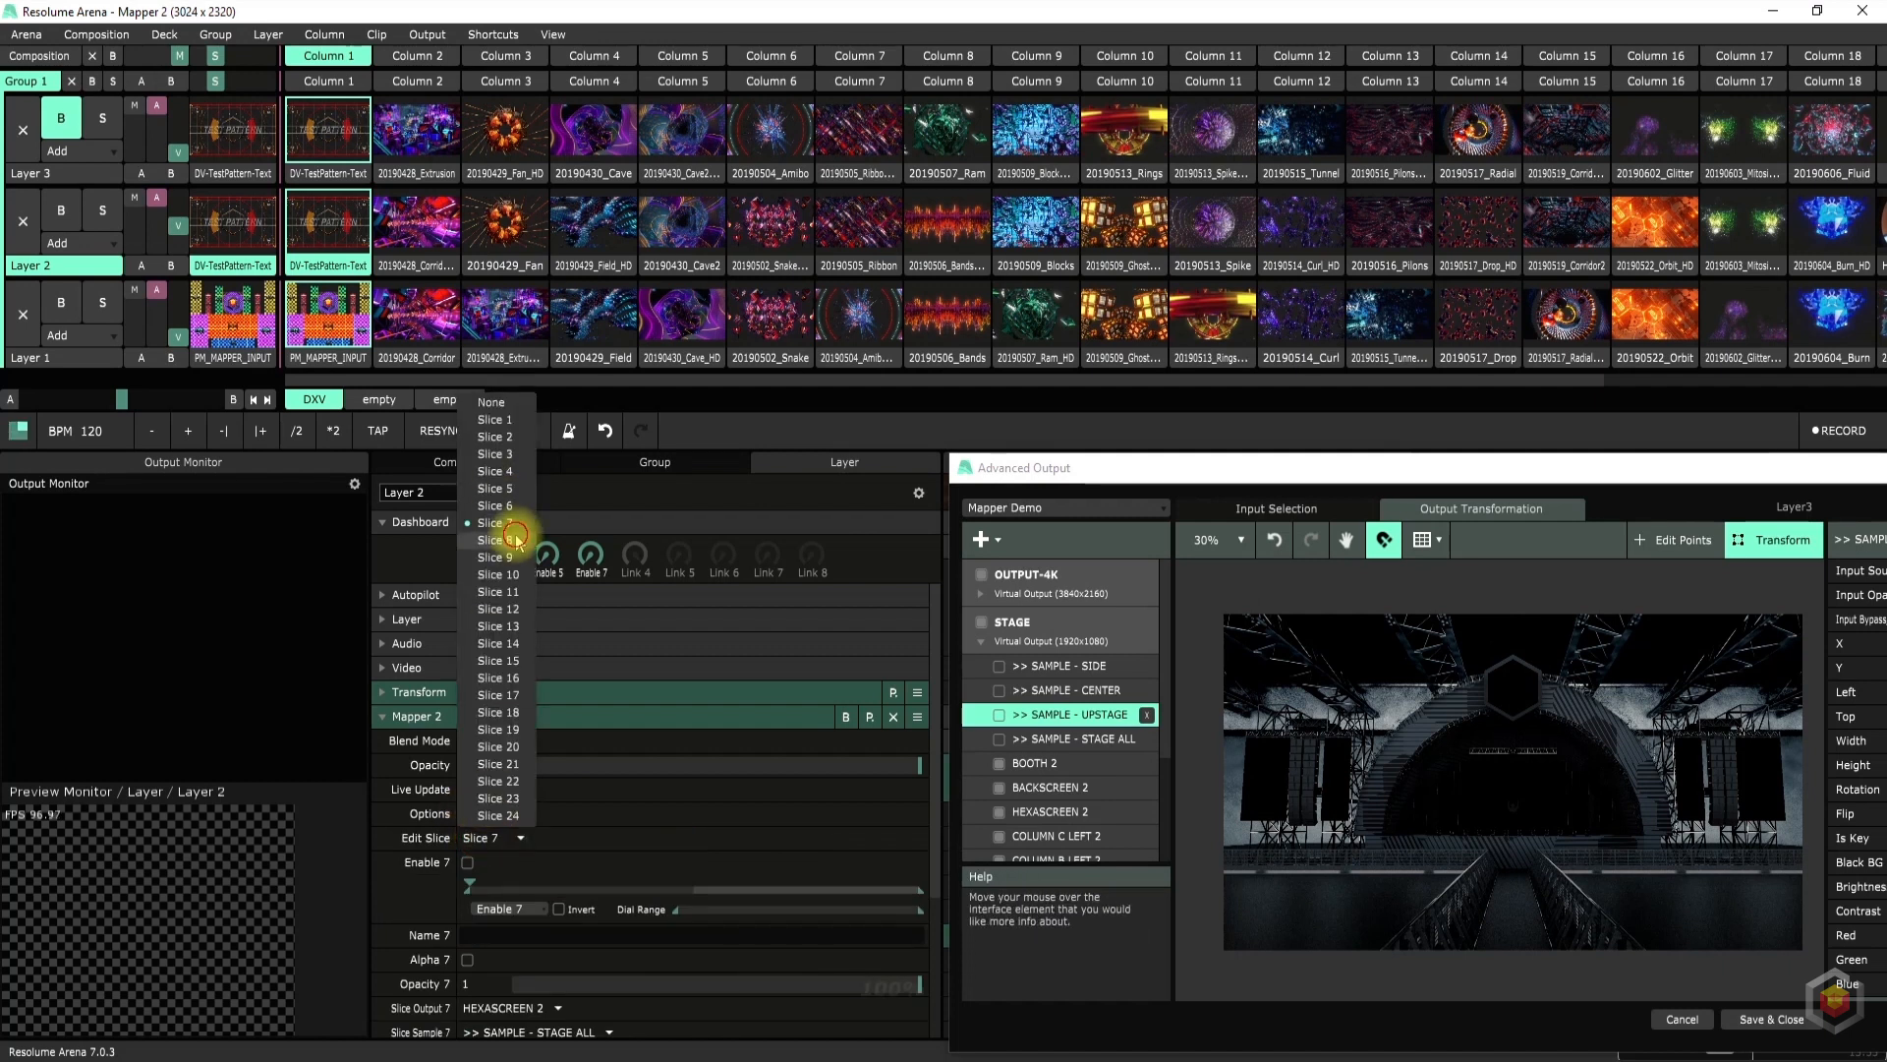
left_click(517, 541)
left_click(469, 862)
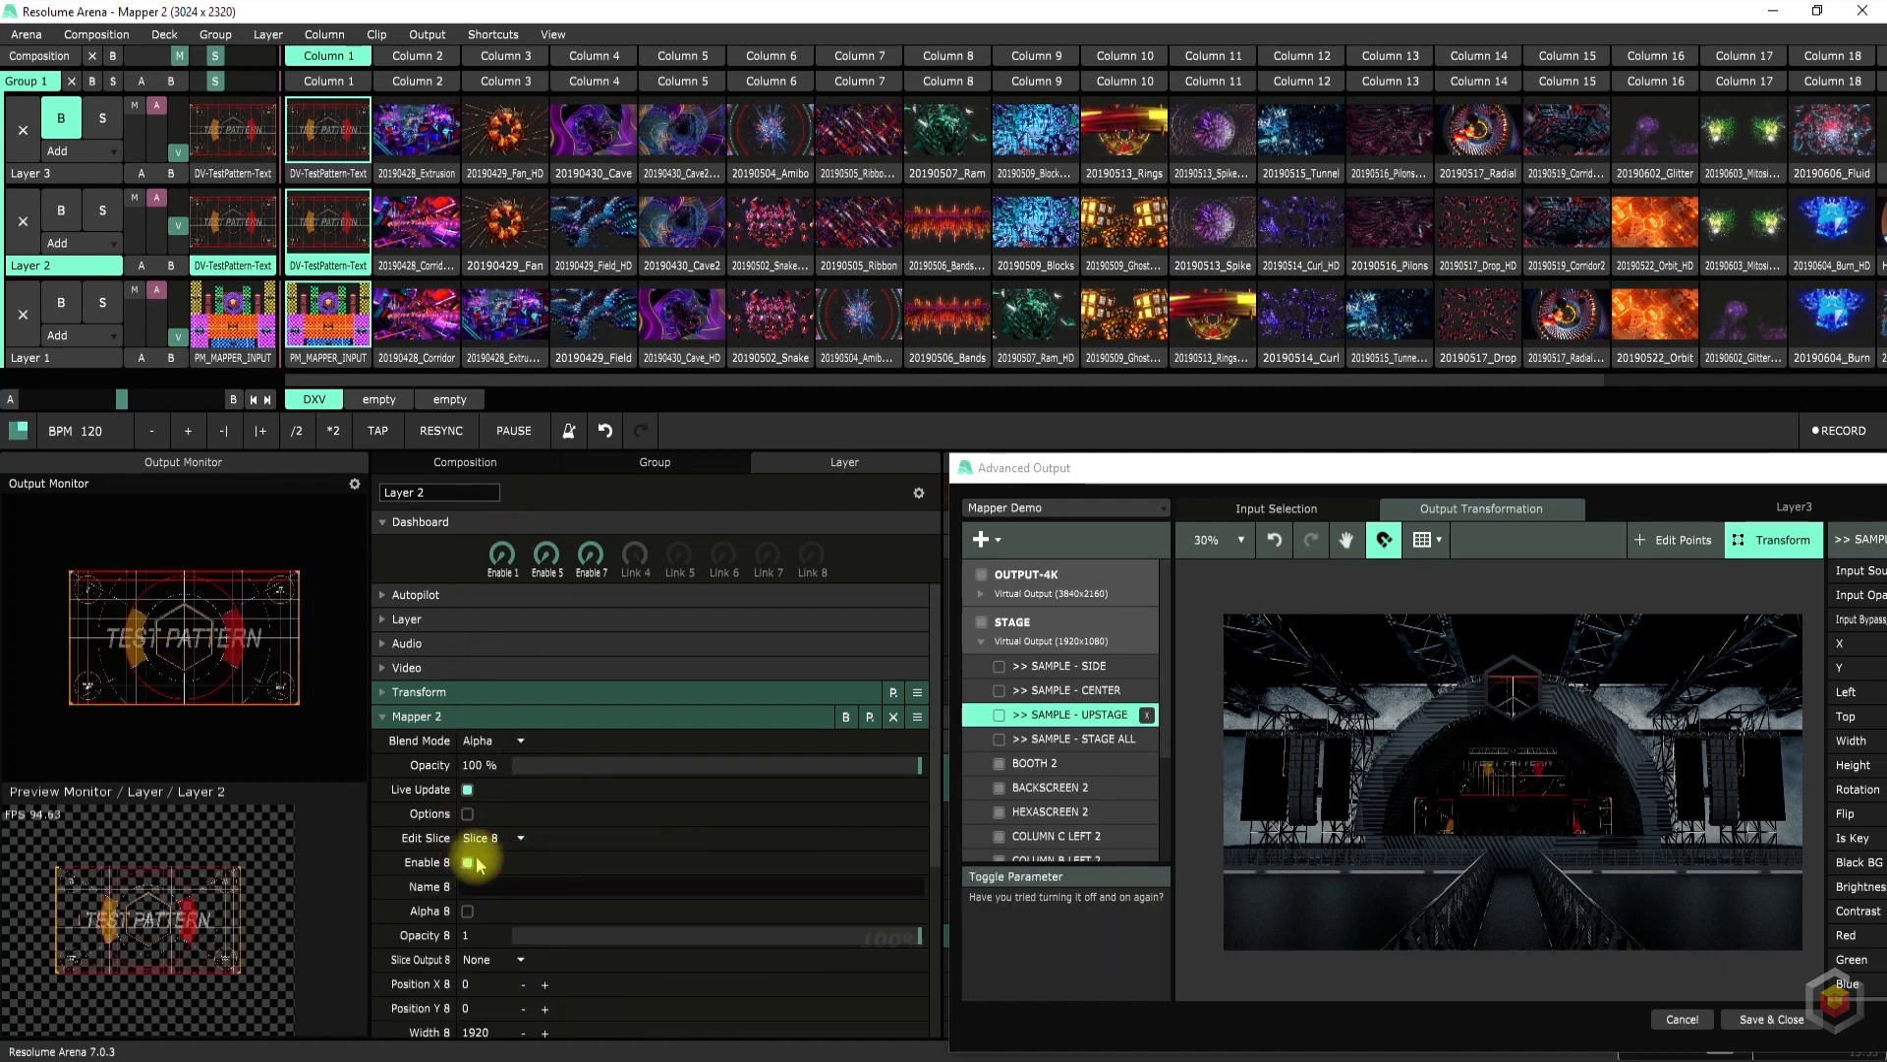
scroll(481, 863, "down", 1)
left_click(491, 856)
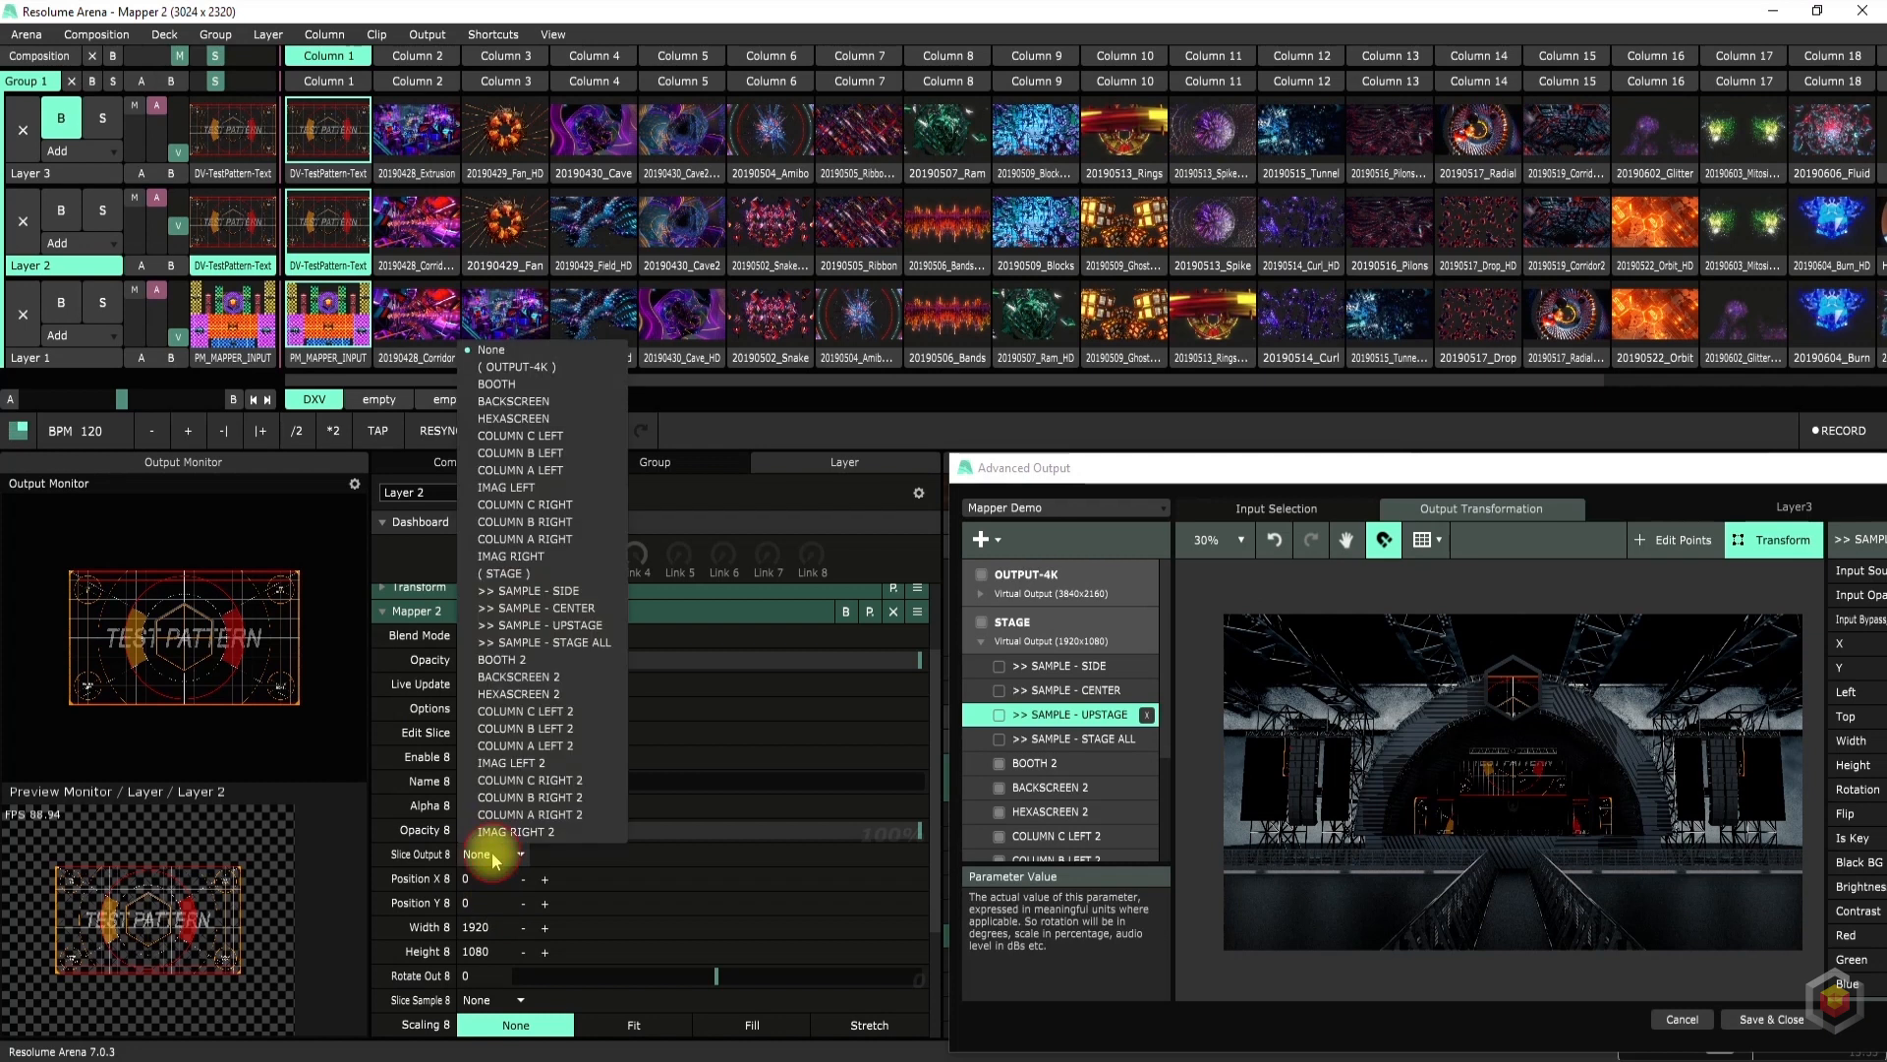
left_click(537, 678)
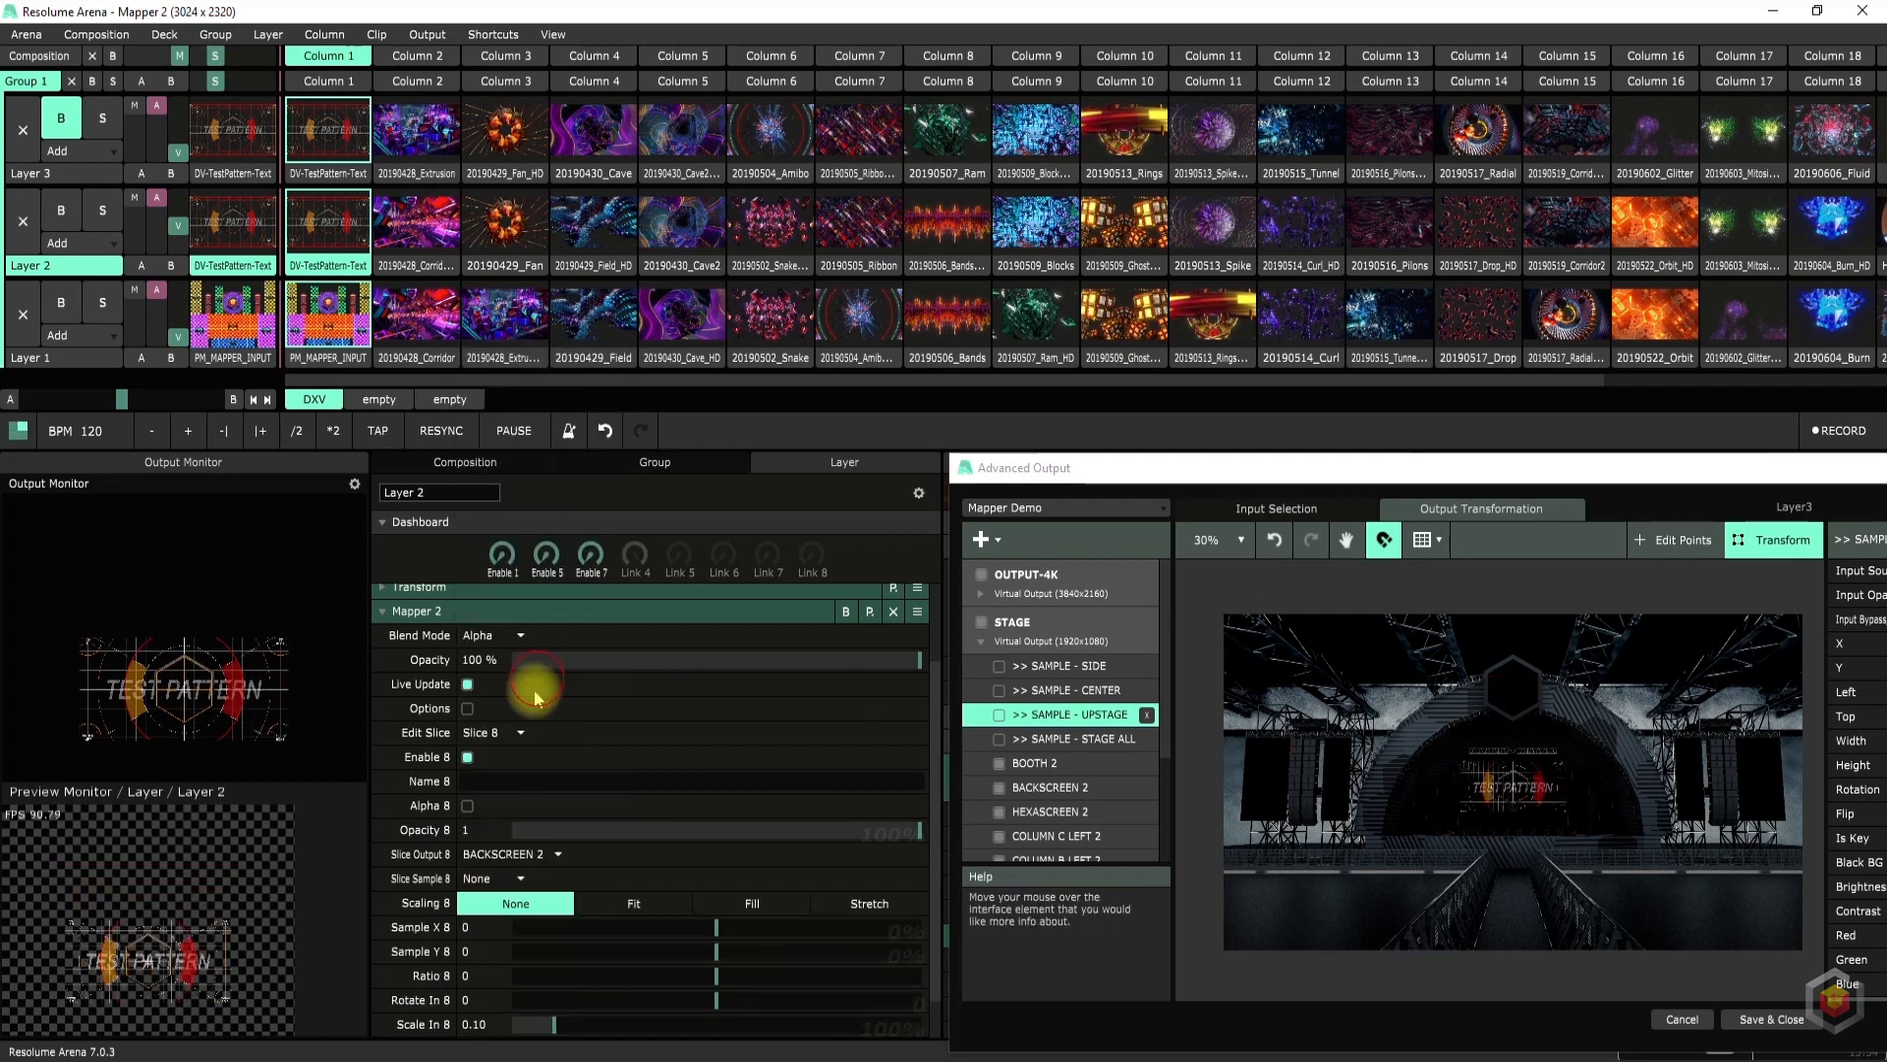
Set Slice 8's slice sample to >> SAMPLE - UPSTAGE and assign its Enable parameter to the Link 4 dial
left_click(498, 860)
left_click(494, 876)
left_click(496, 880)
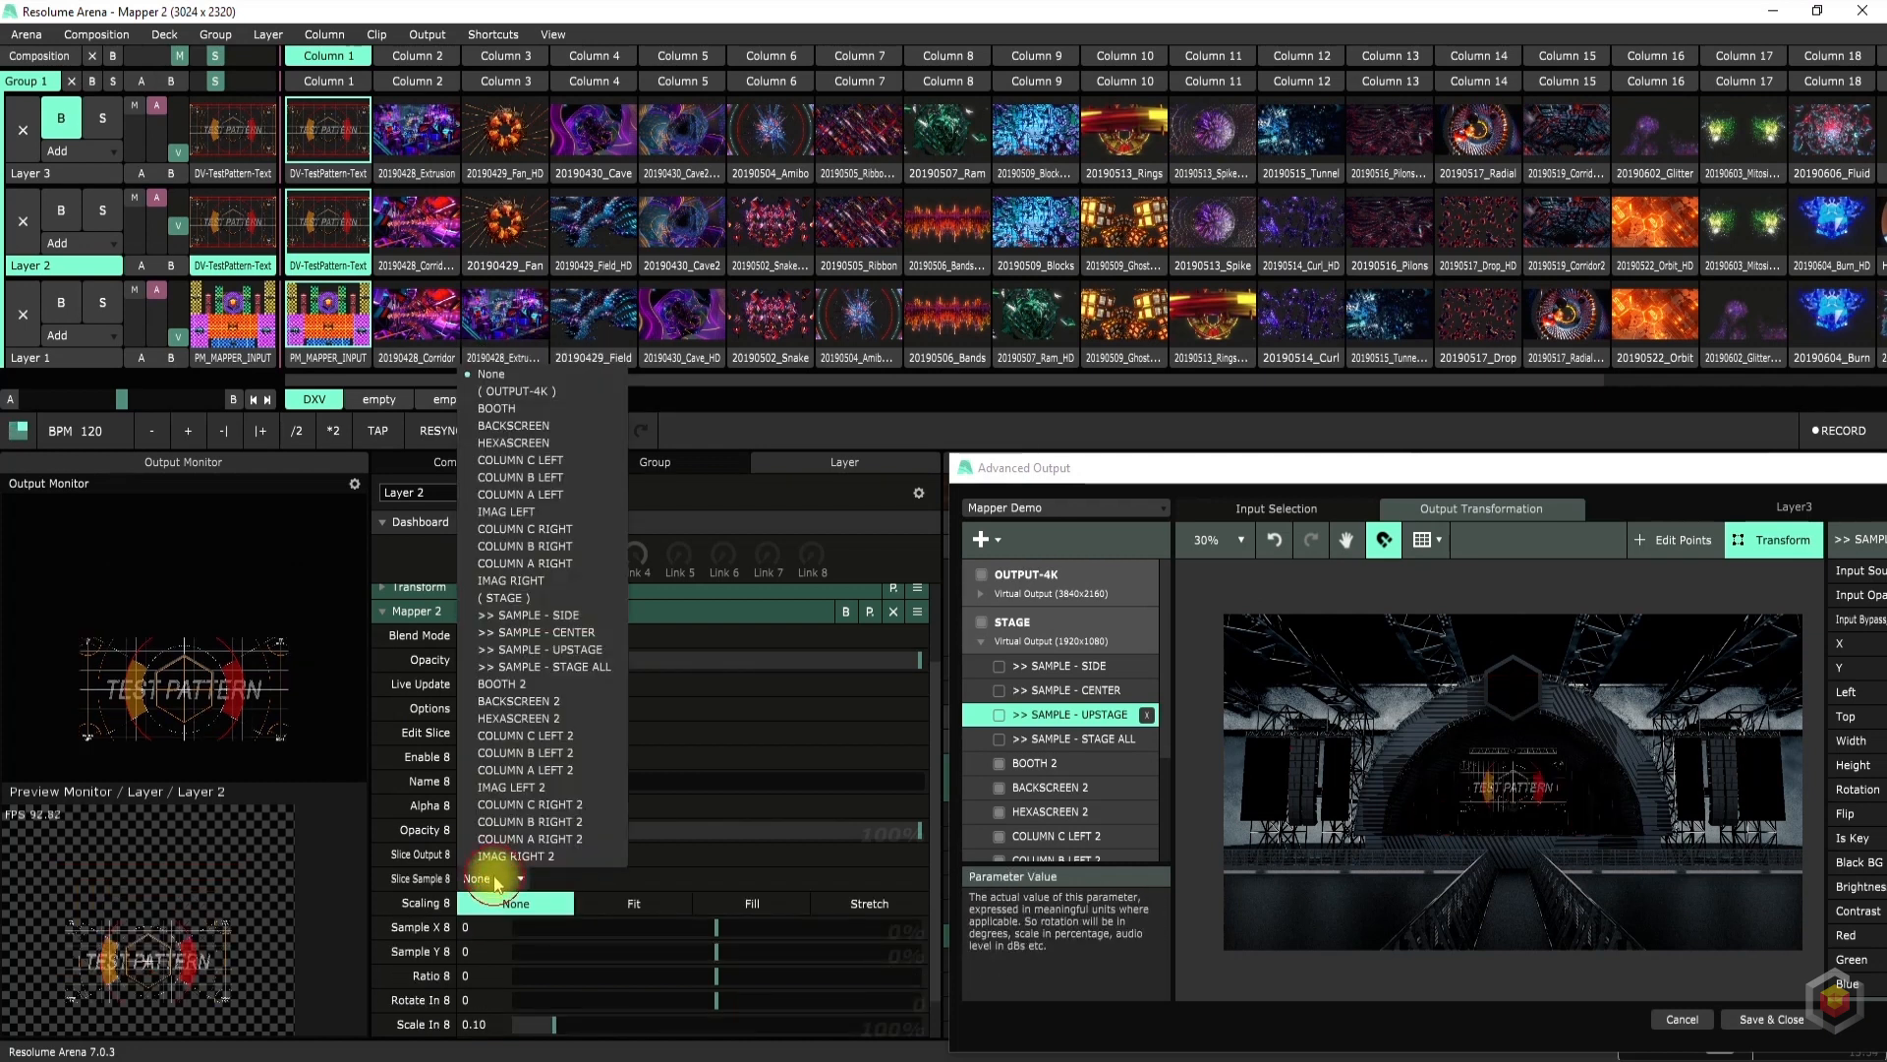
left_click(575, 650)
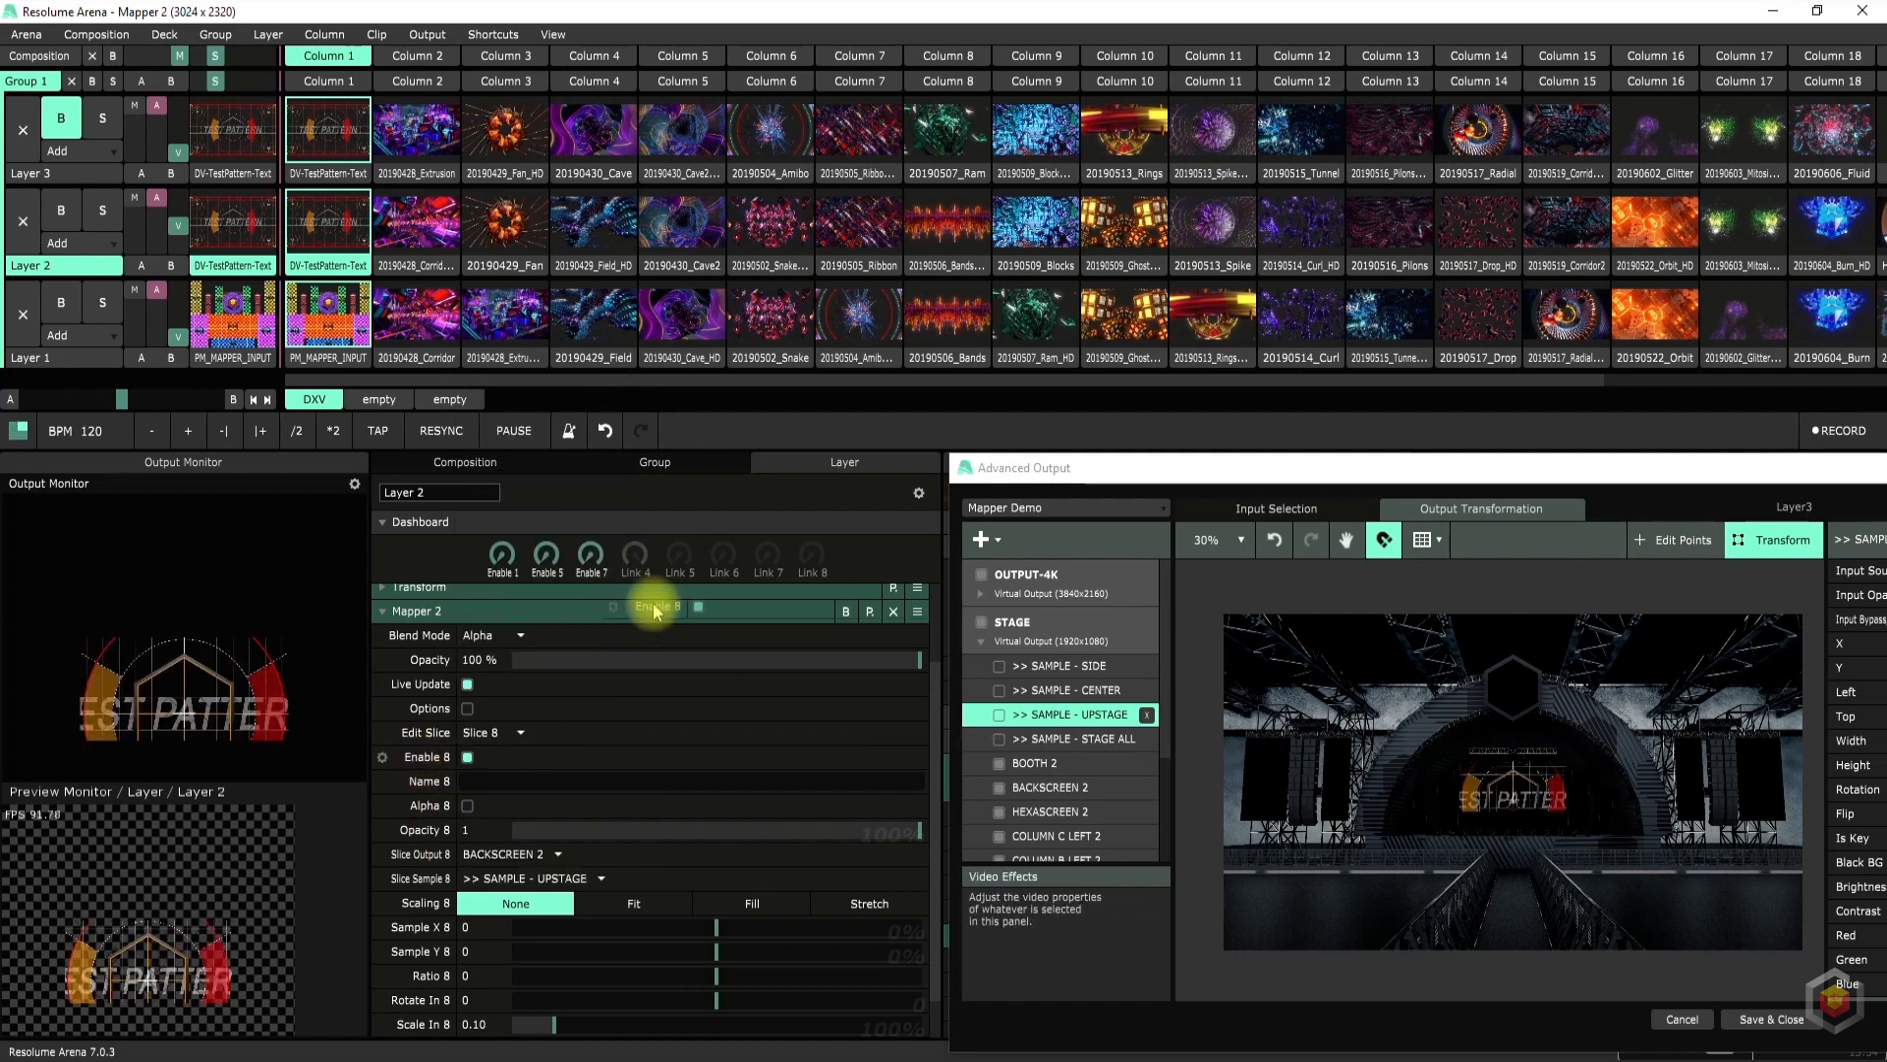
left_click_drag(638, 568, 636, 564)
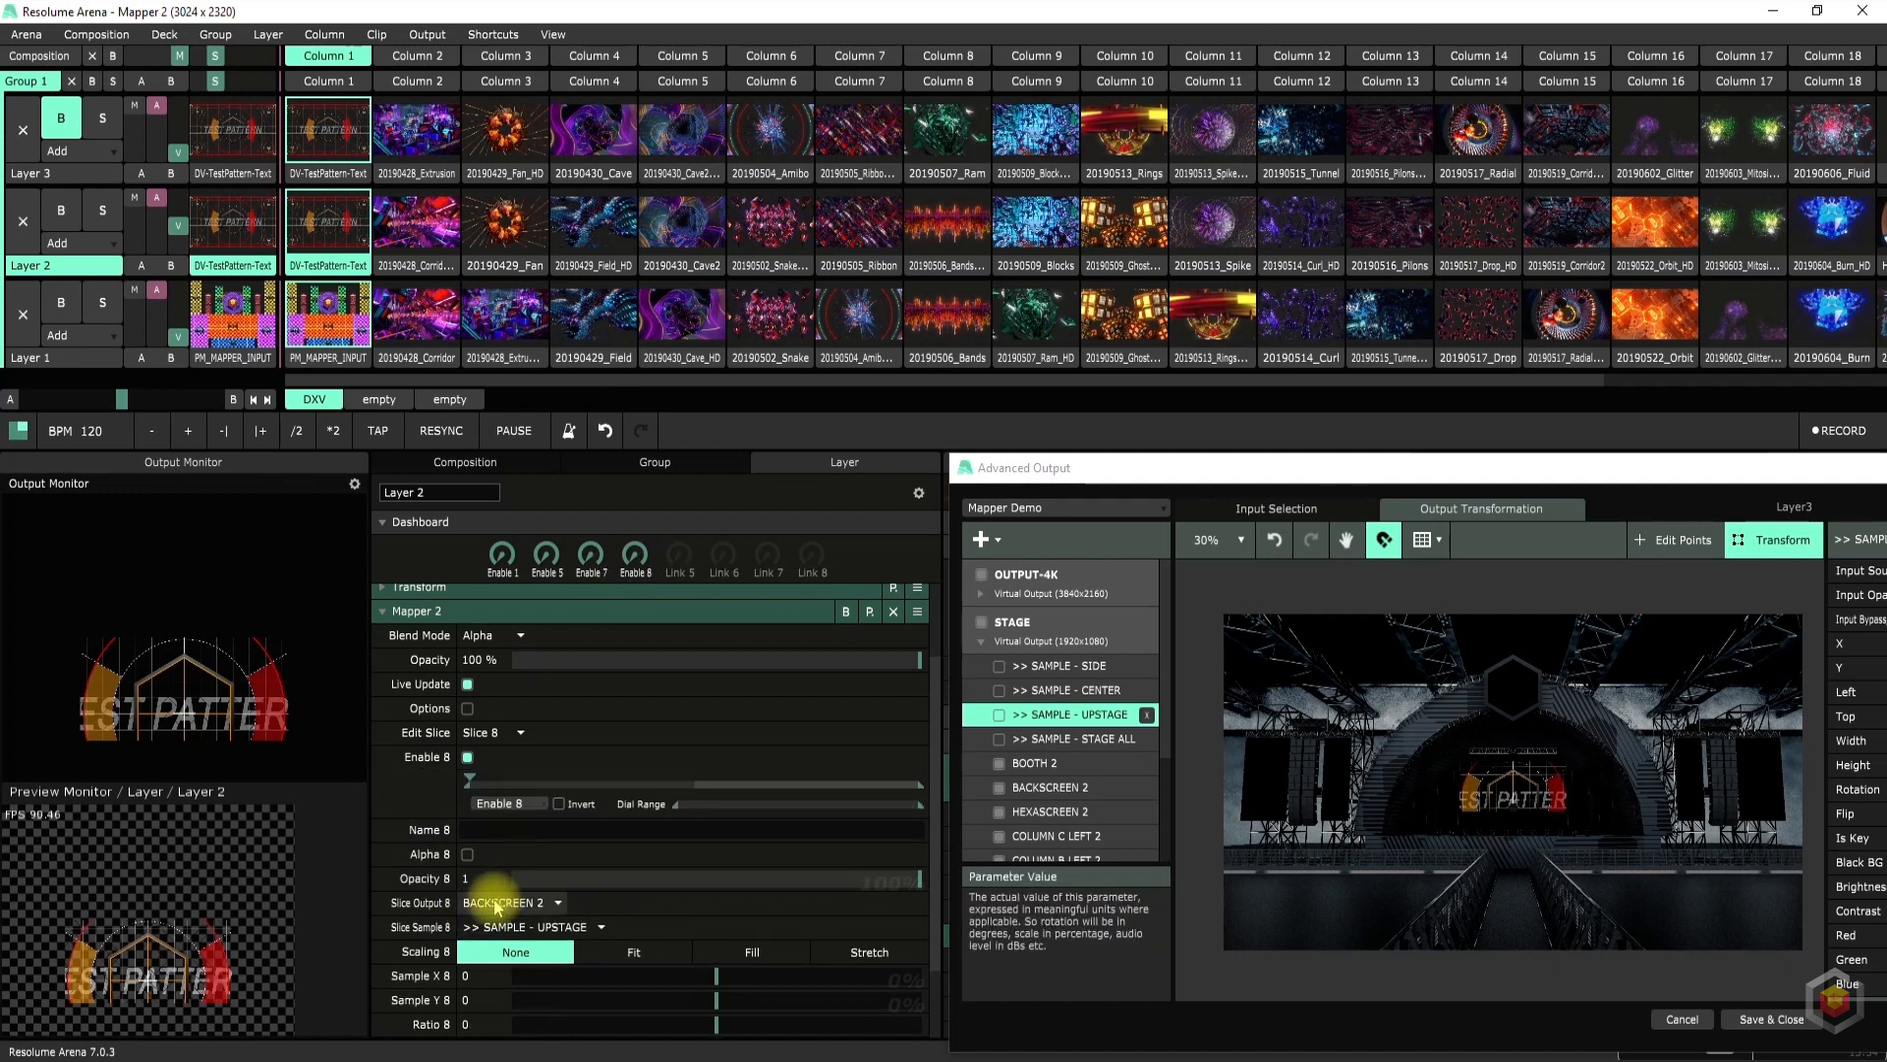
Enable Slice 9 with BOOTH 2 as slice output and >> SAMPLE - UPSTAGE as slice sample
left_click(488, 732)
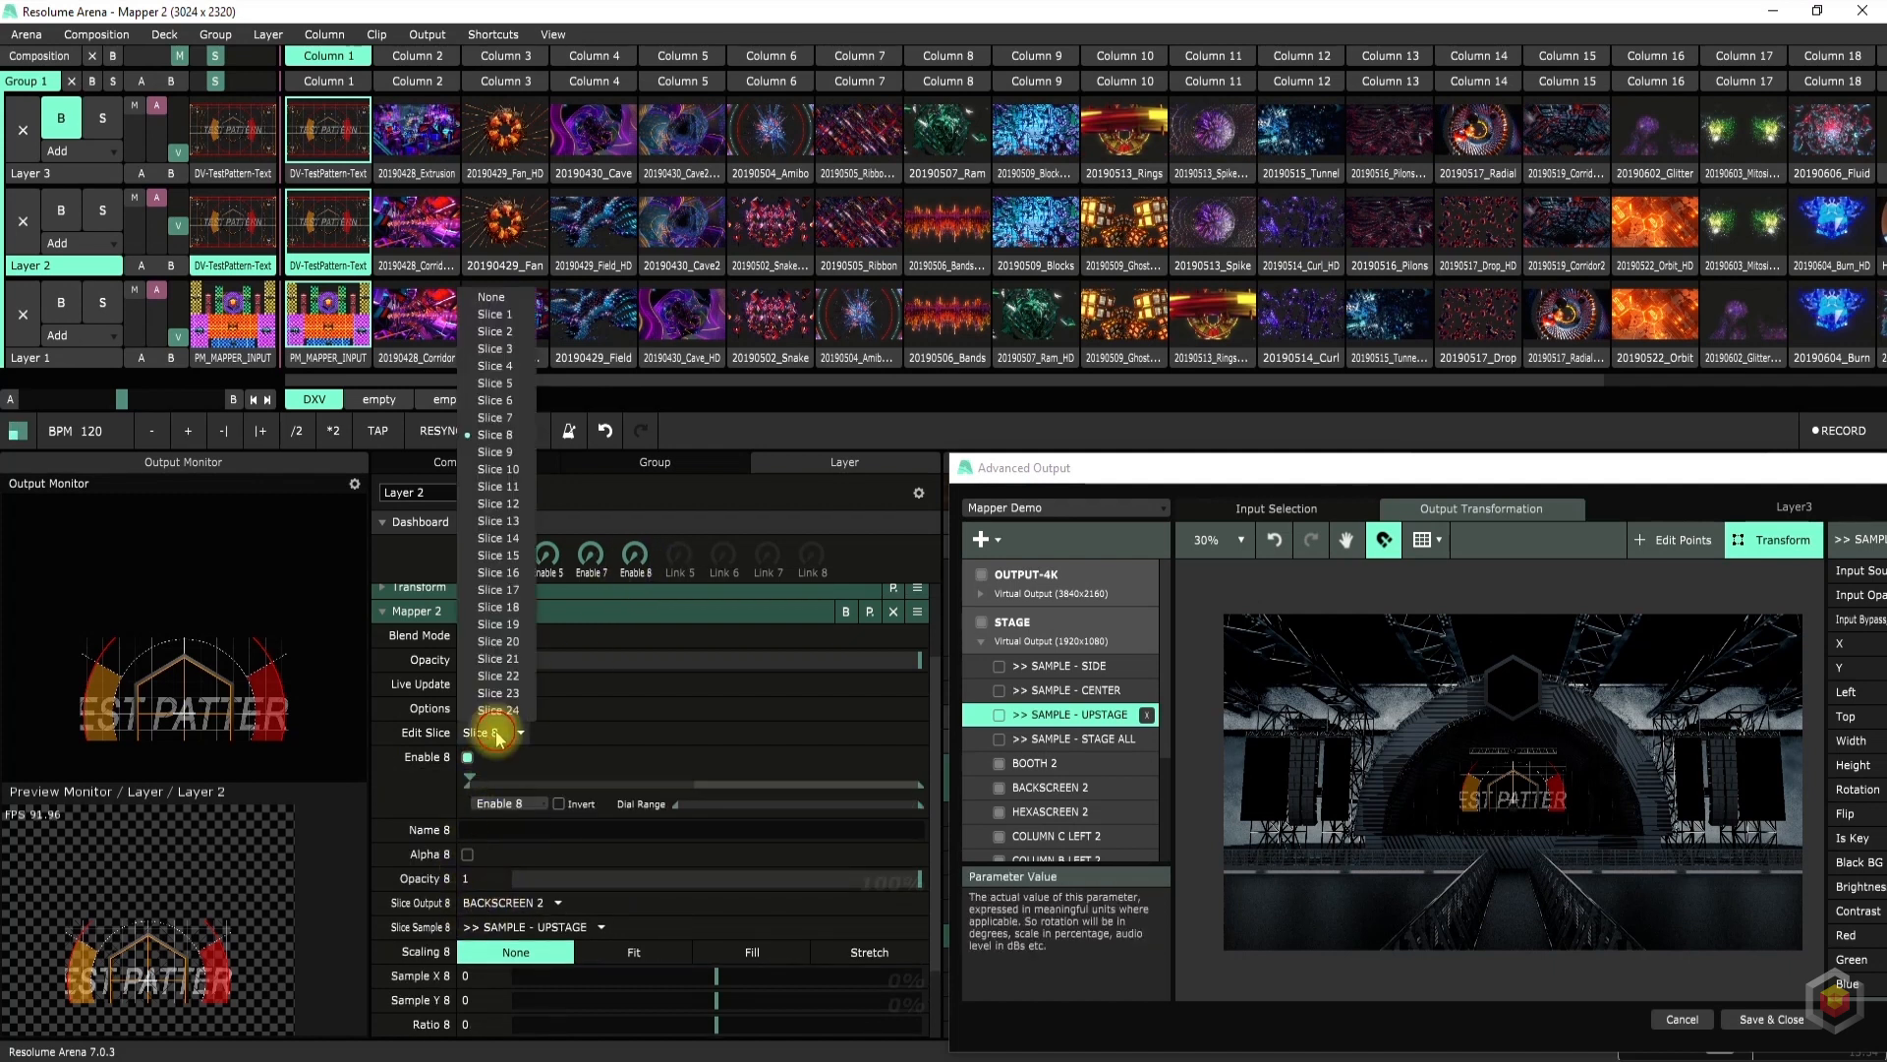
left_click(493, 450)
left_click(469, 758)
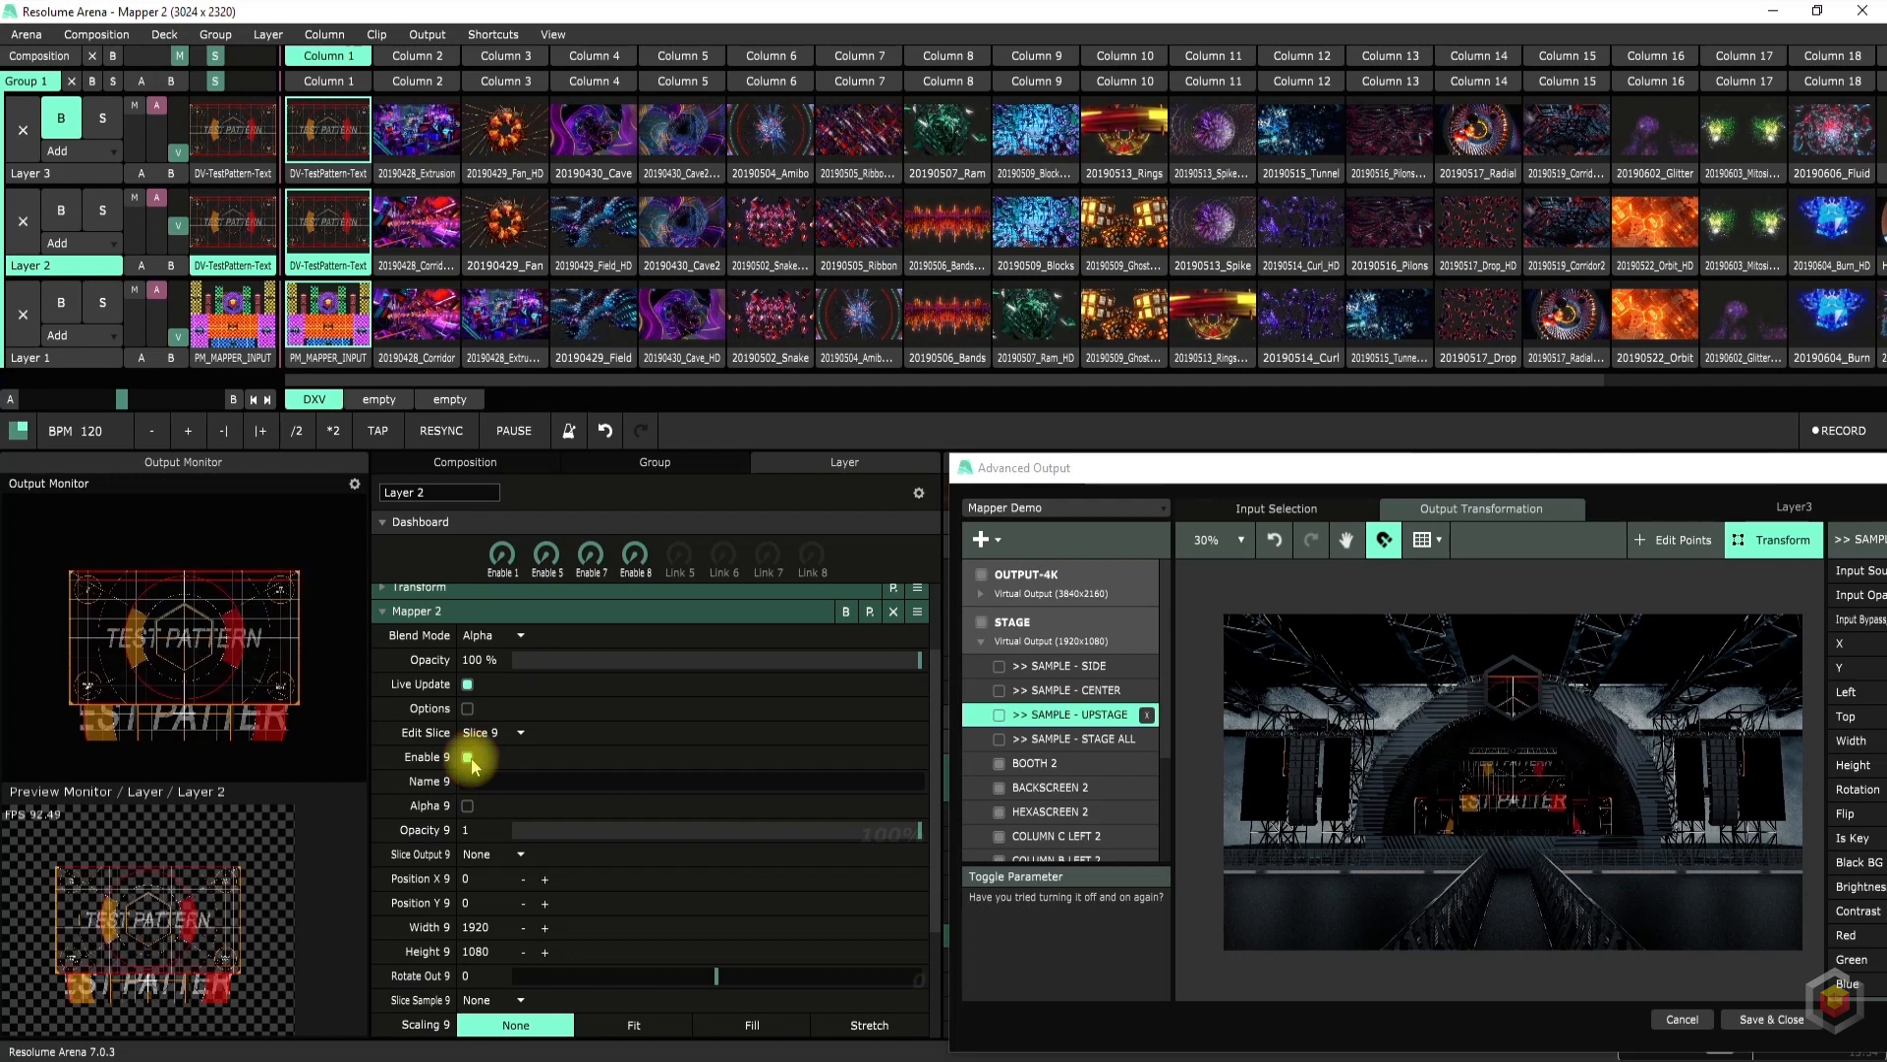
left_click(484, 856)
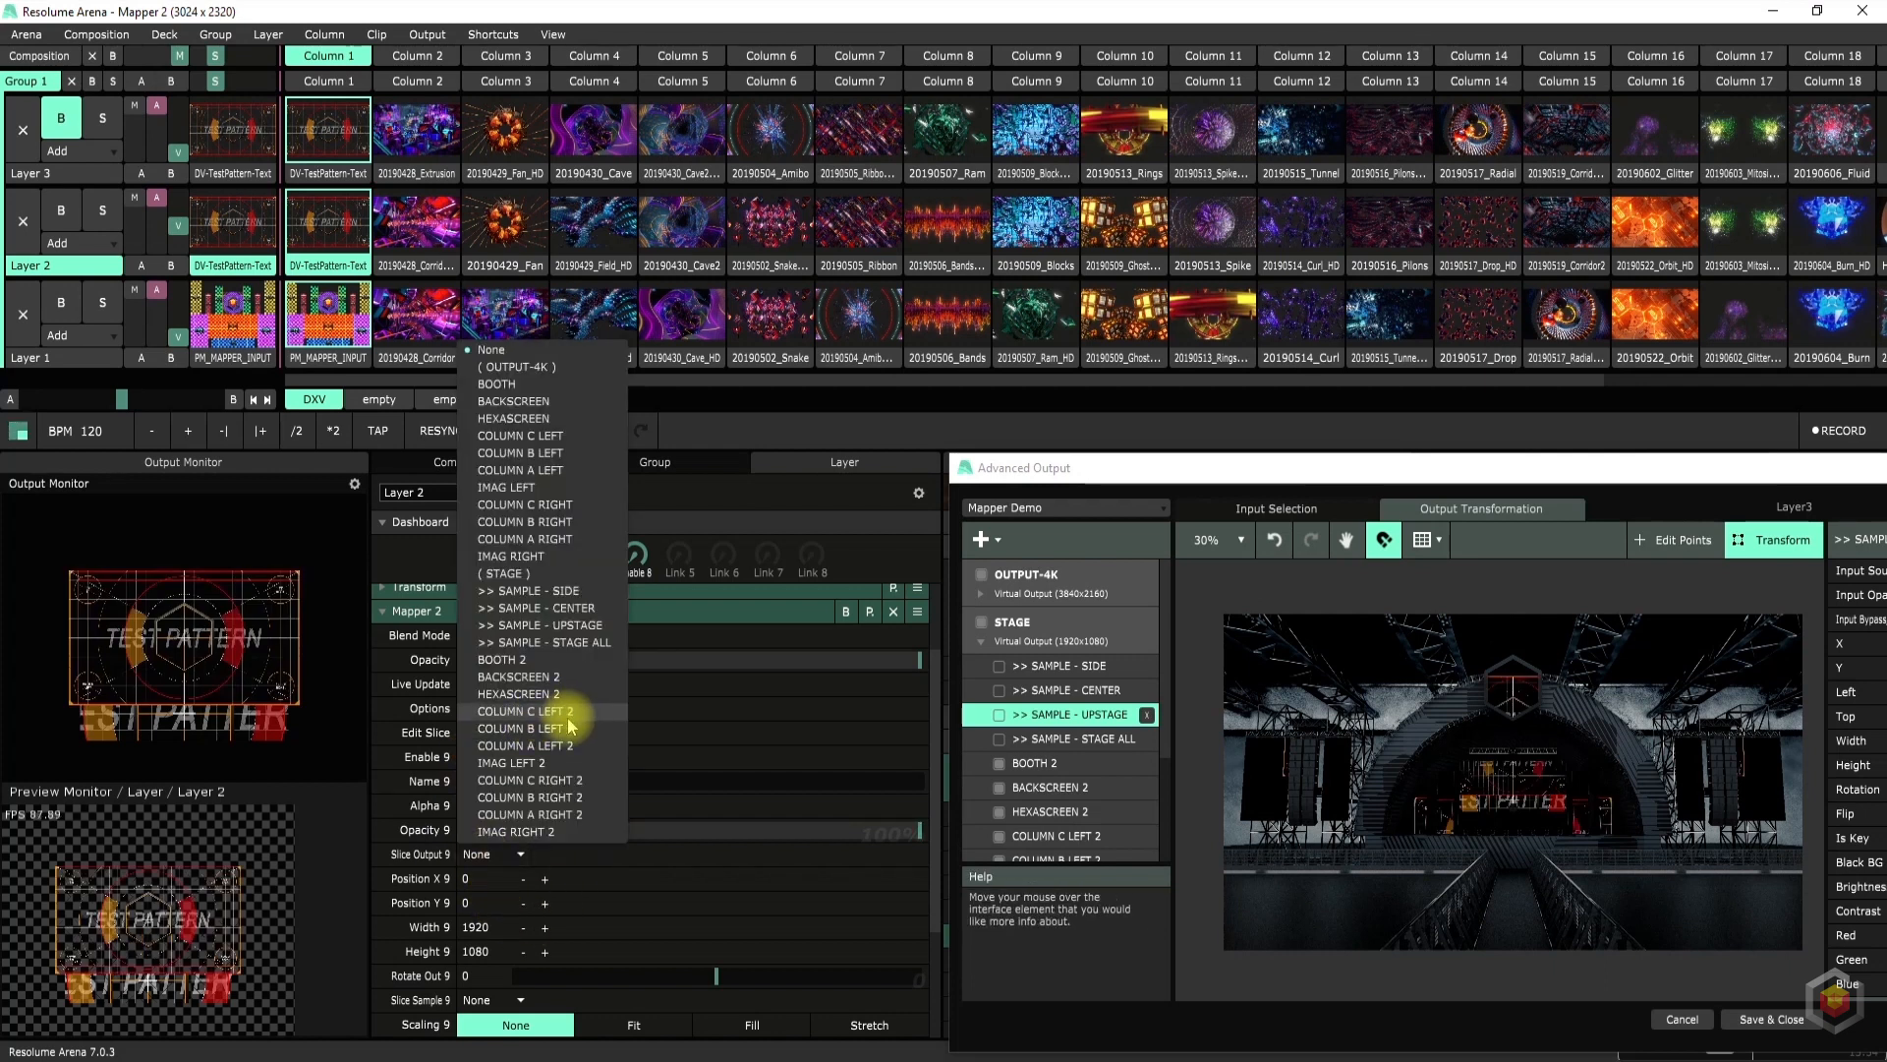
left_click(553, 664)
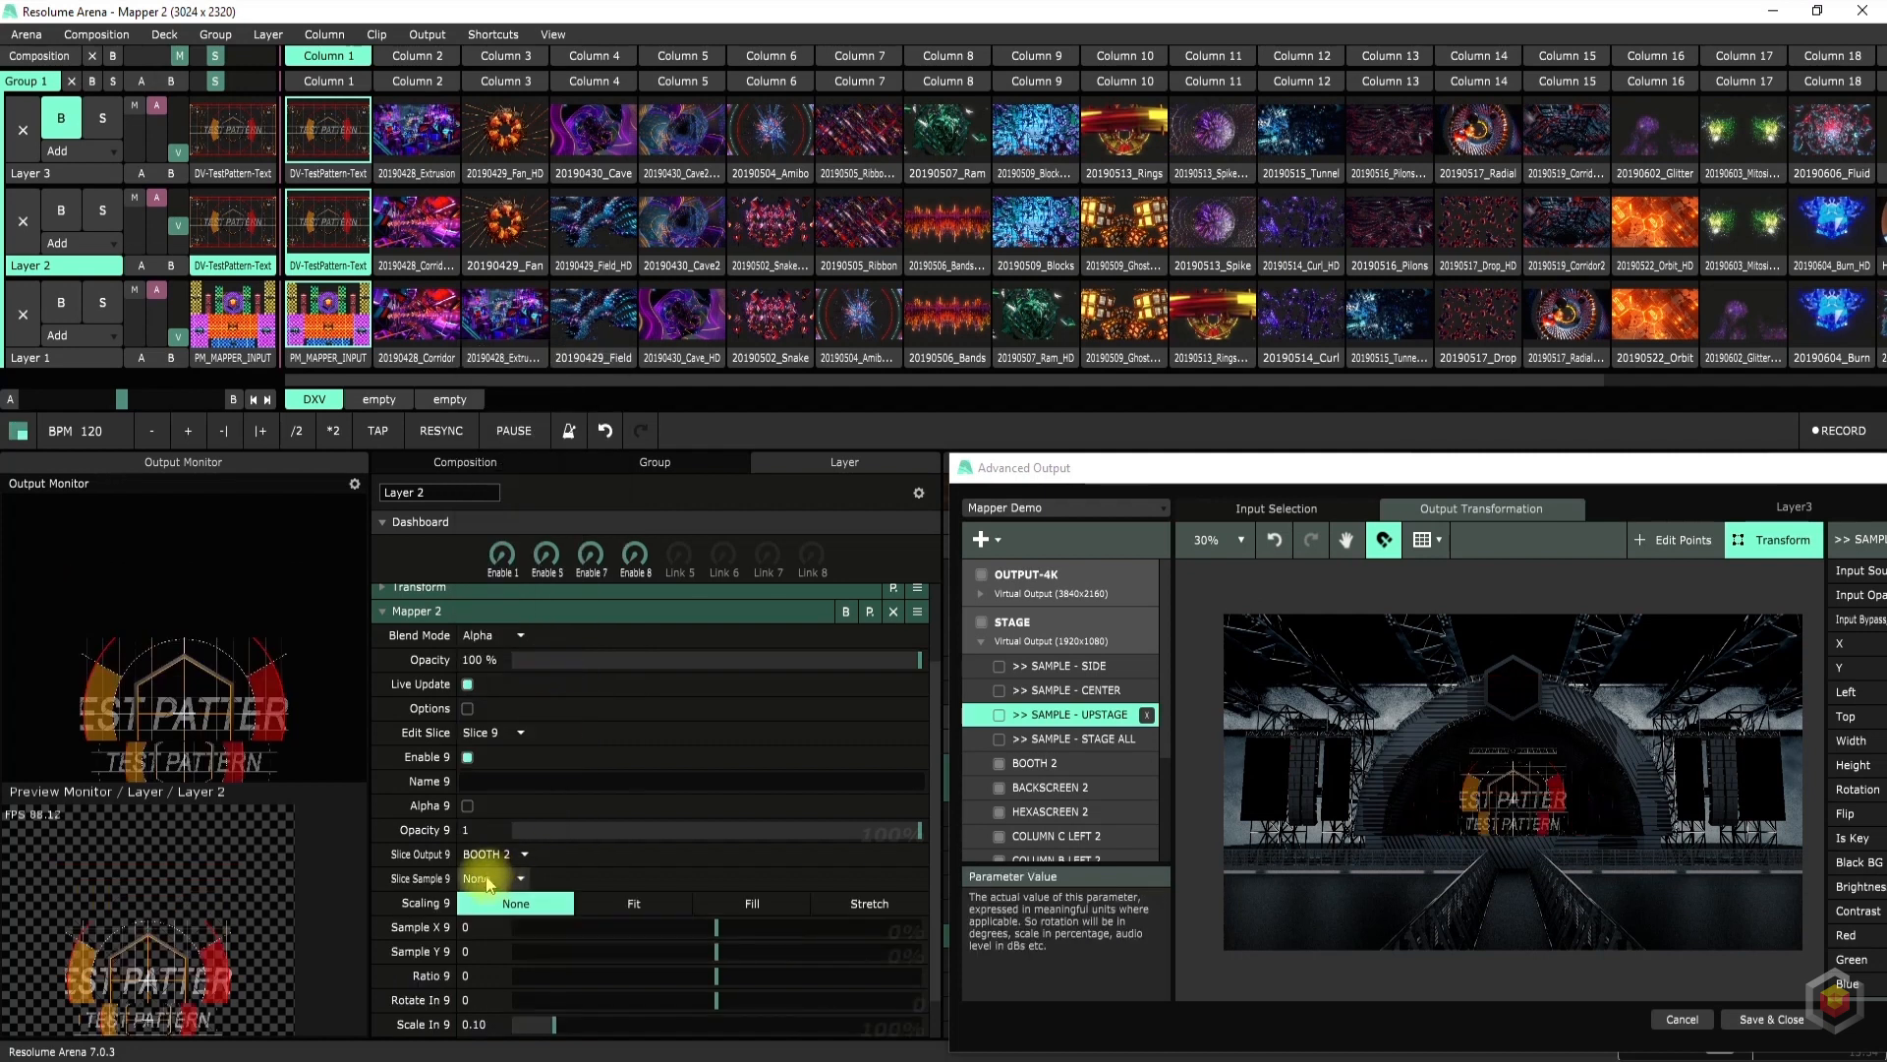
left_click(486, 878)
left_click(556, 650)
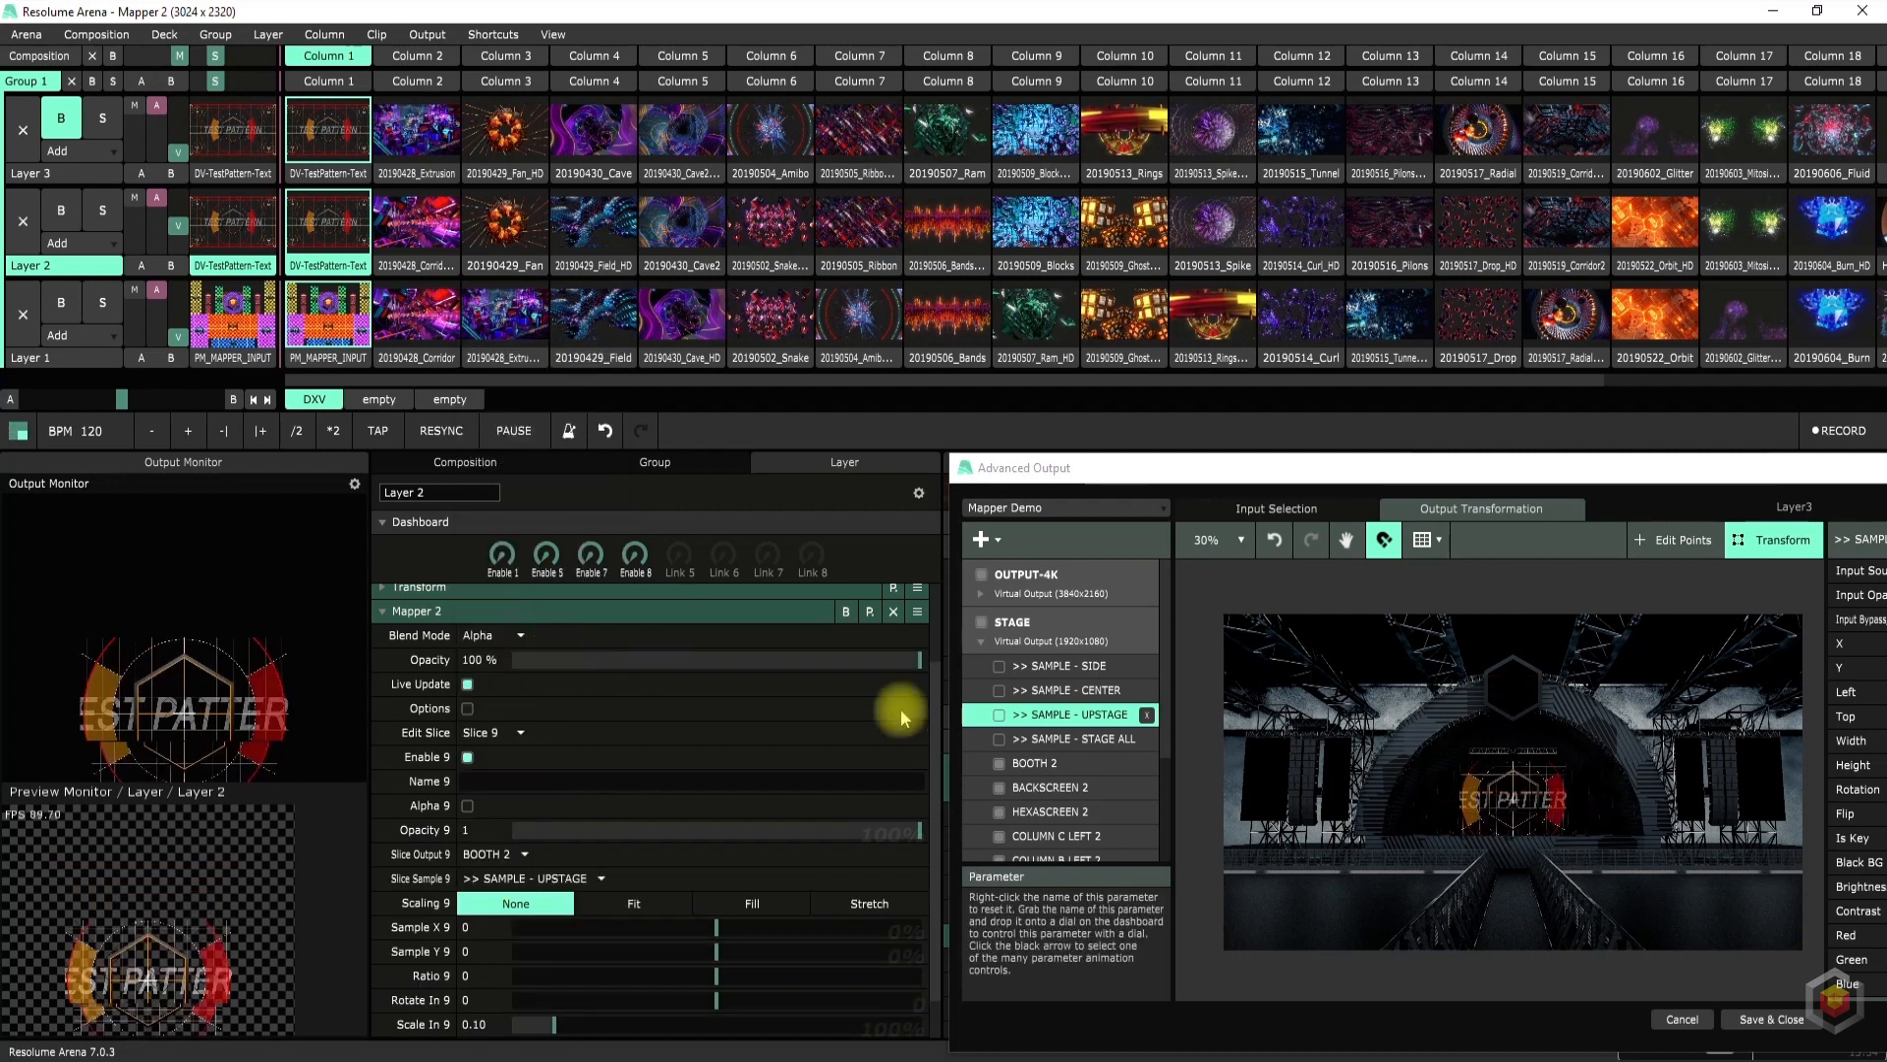
Check Slice 9 against the SAMPLE - UPSTAGE region and assign its Enable parameter to the Enable 8 dial
left_click(999, 717)
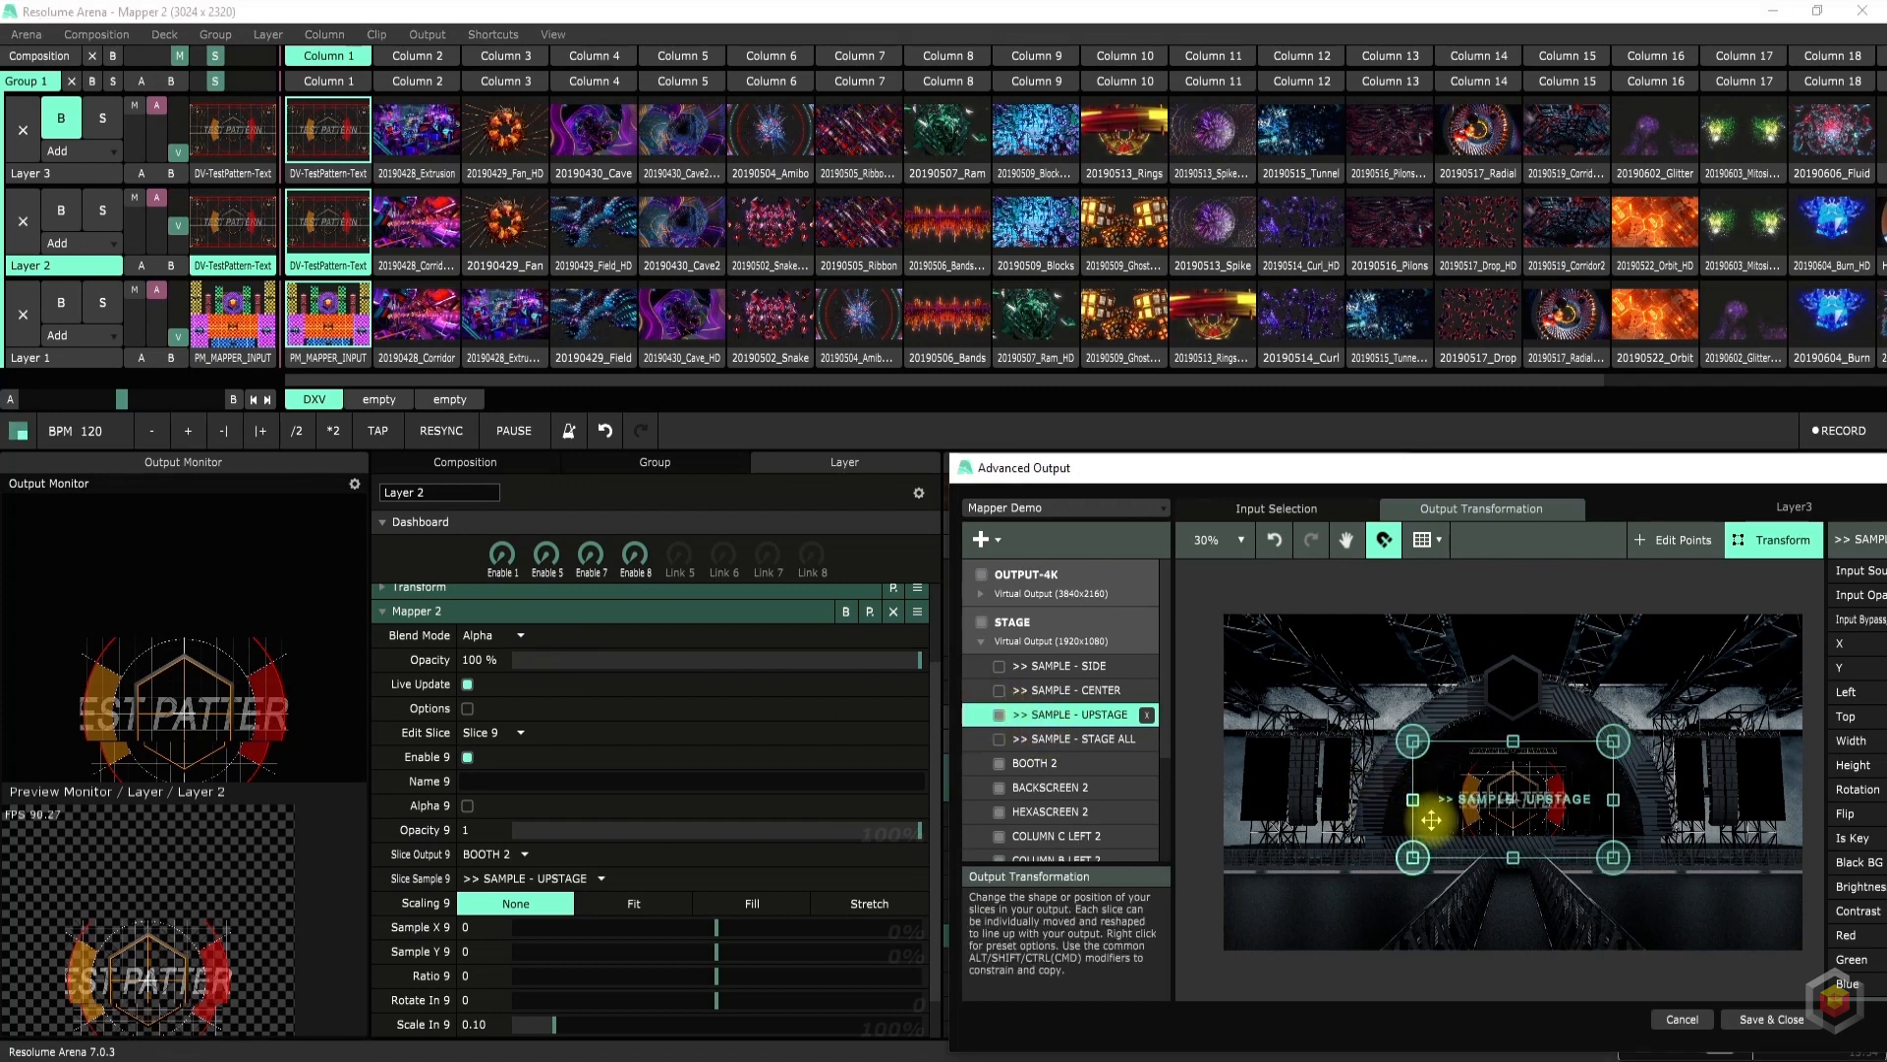
left_click(1003, 718)
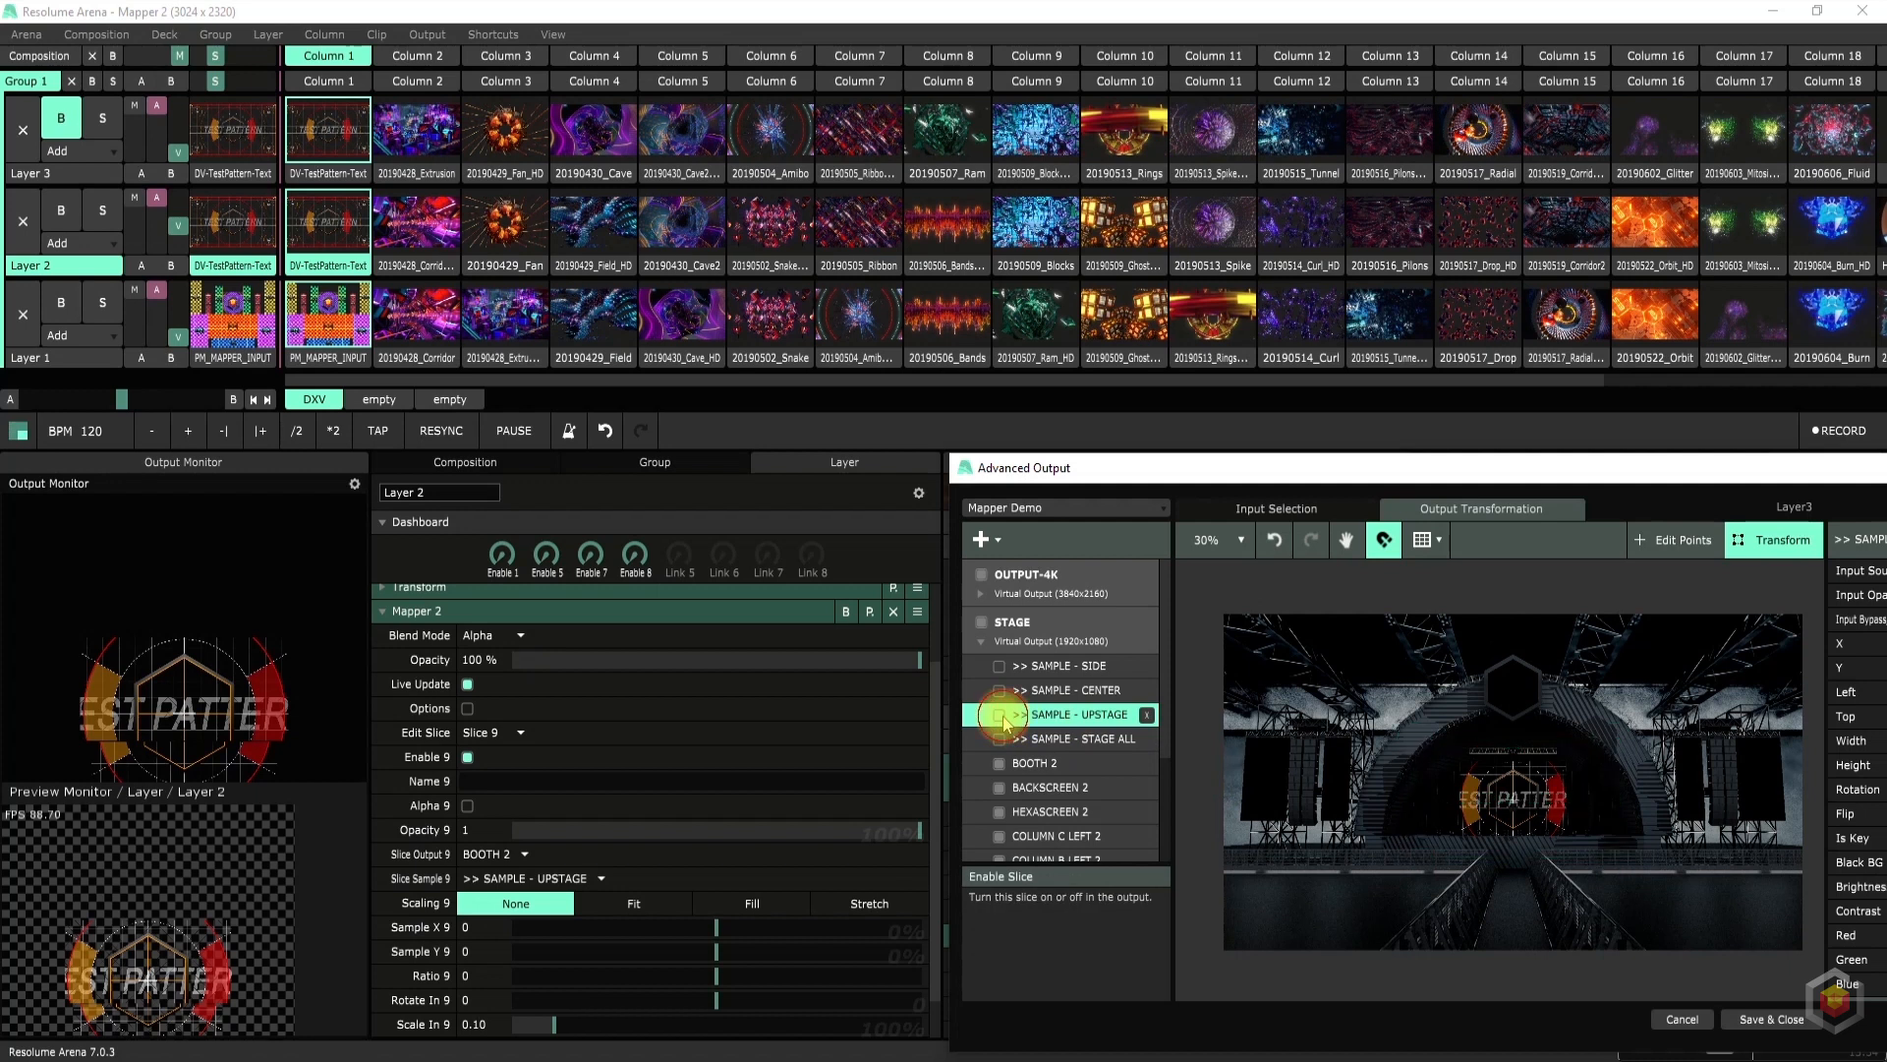
left_click(467, 757)
left_click(468, 758)
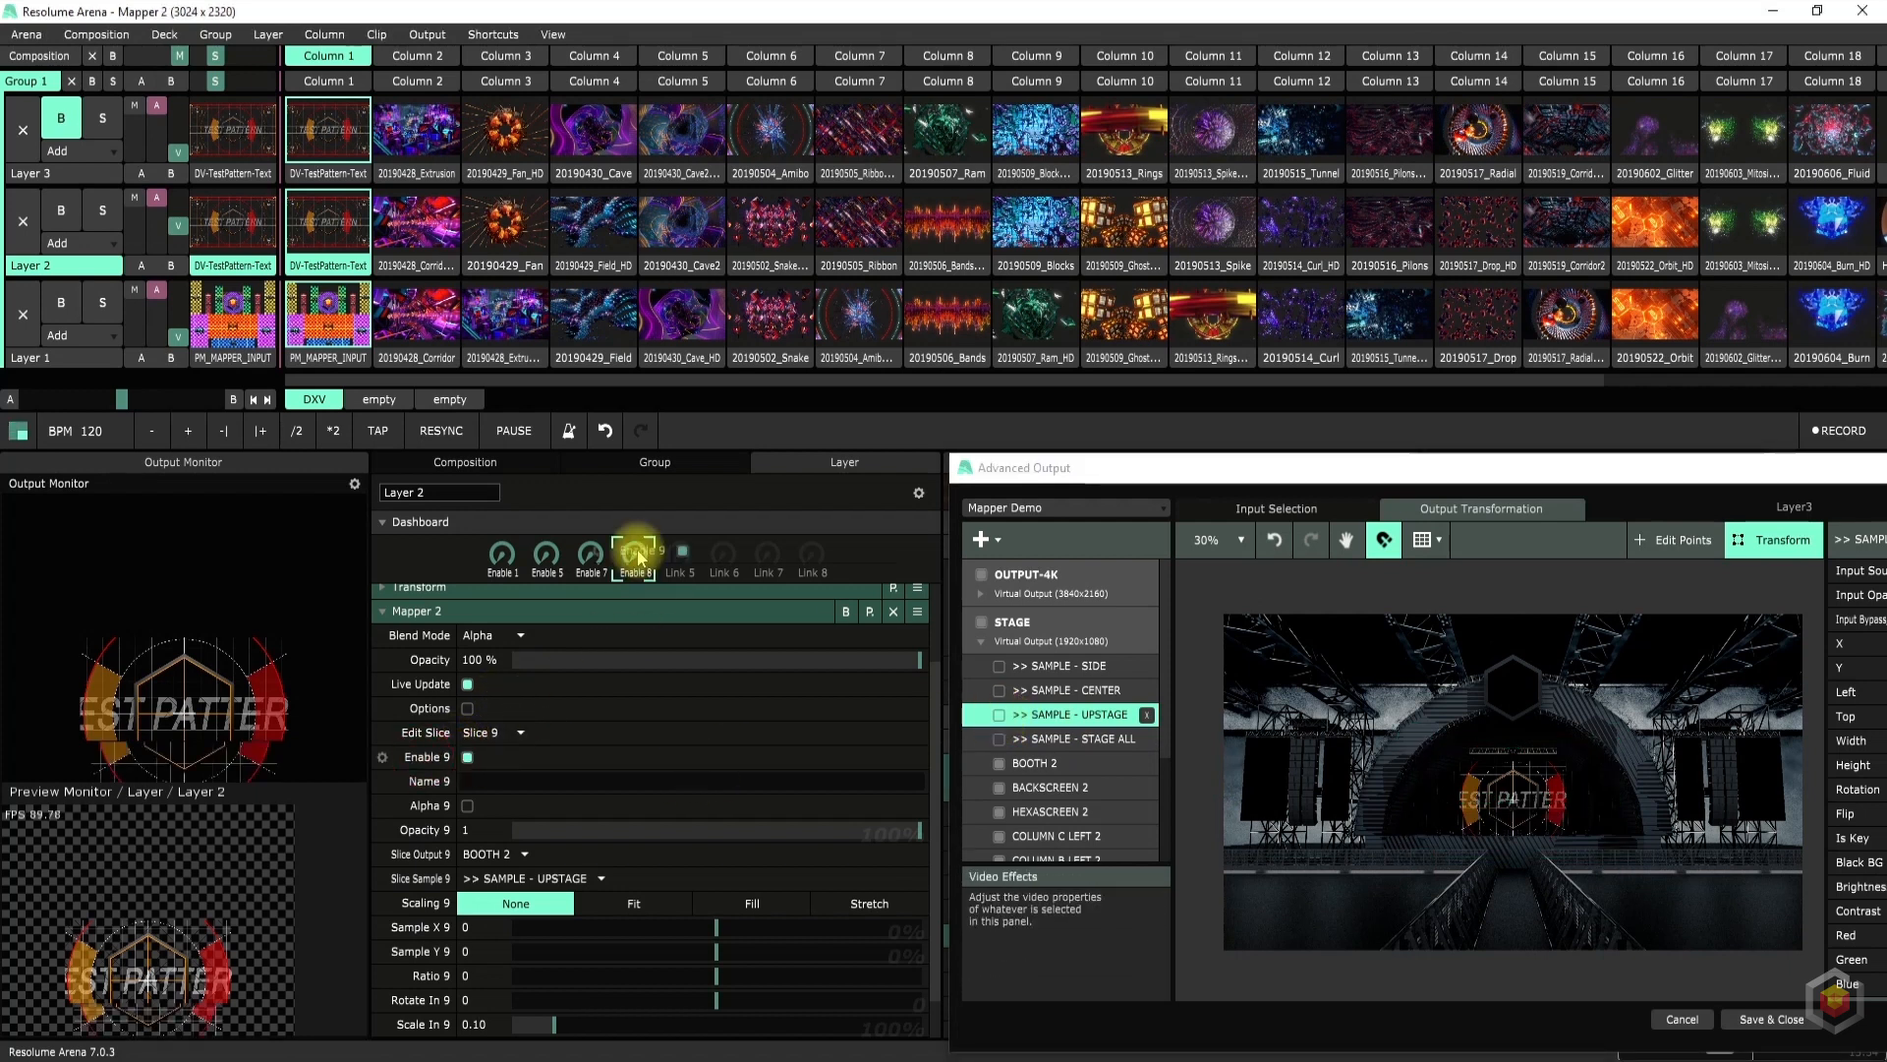
left_click_drag(638, 558, 634, 554)
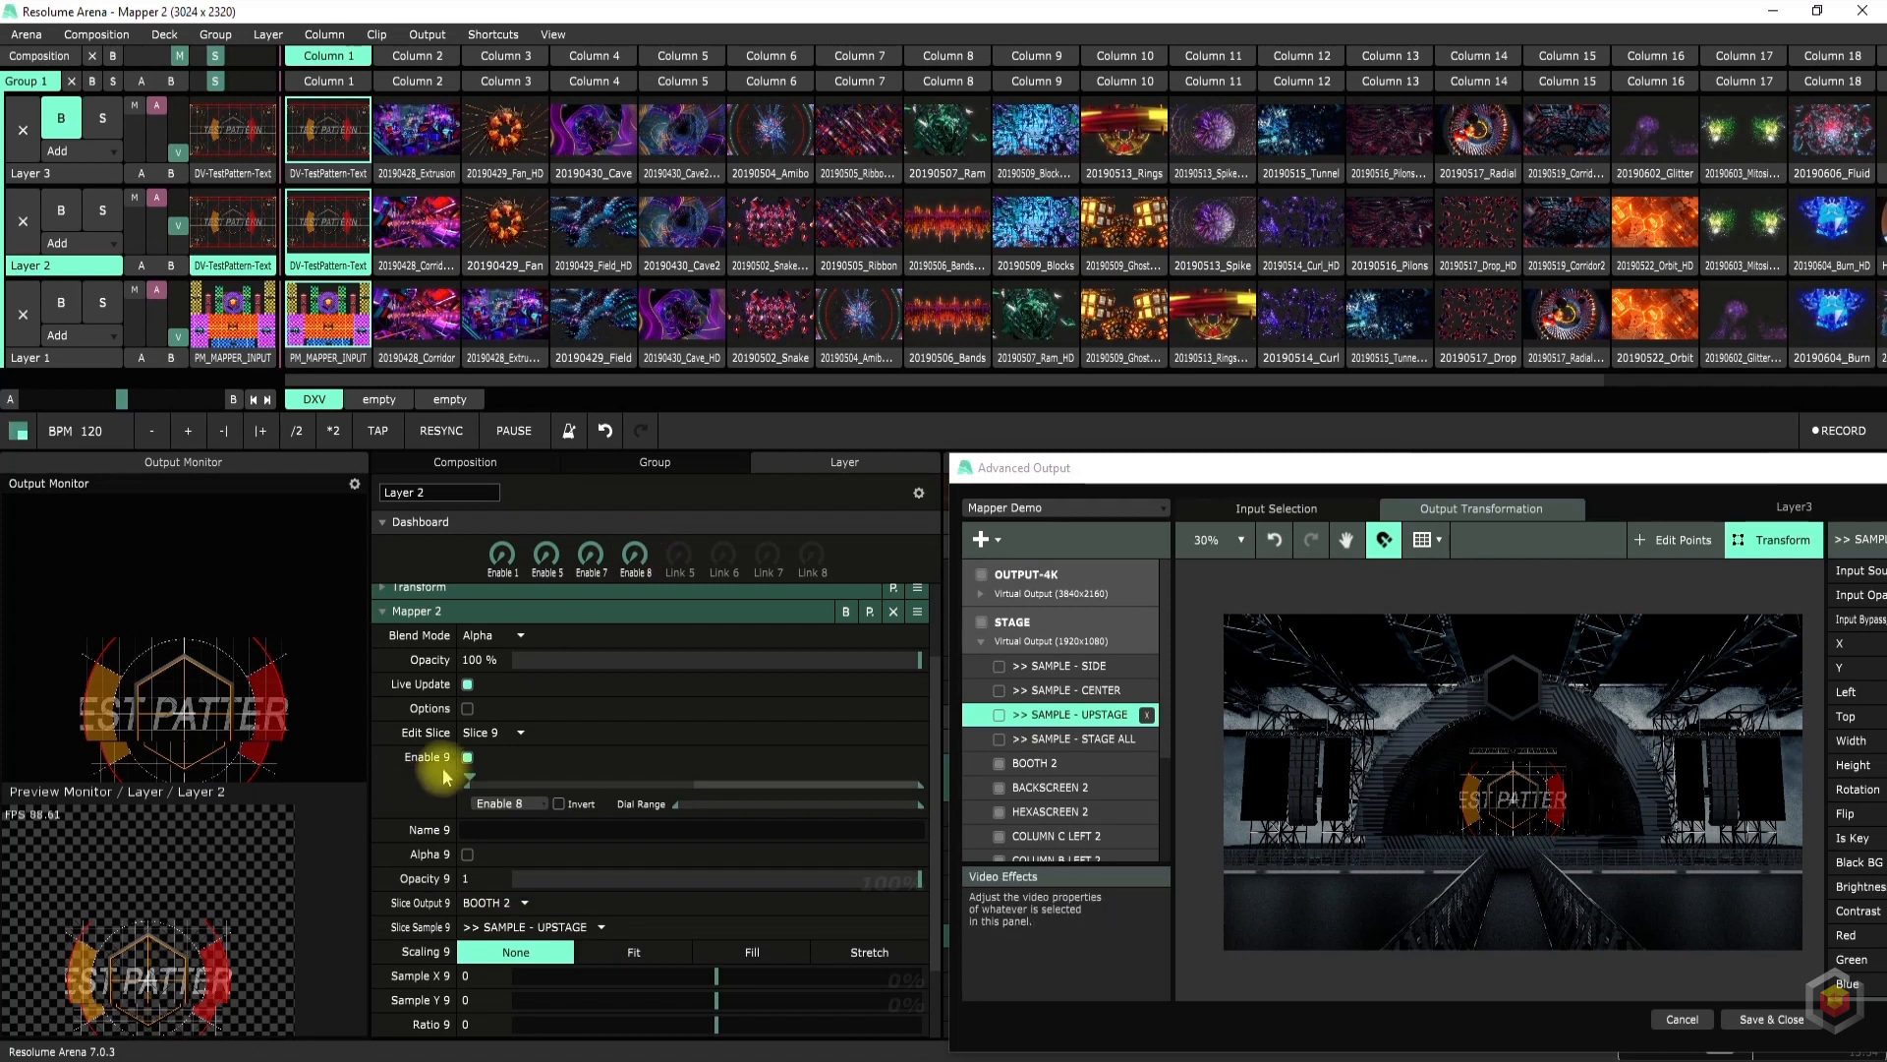
Enable Slice 10 with COLUMN B LEFT 2 as slice output and >> SAMPLE - UPSTAGE as slice sample
left_click(484, 732)
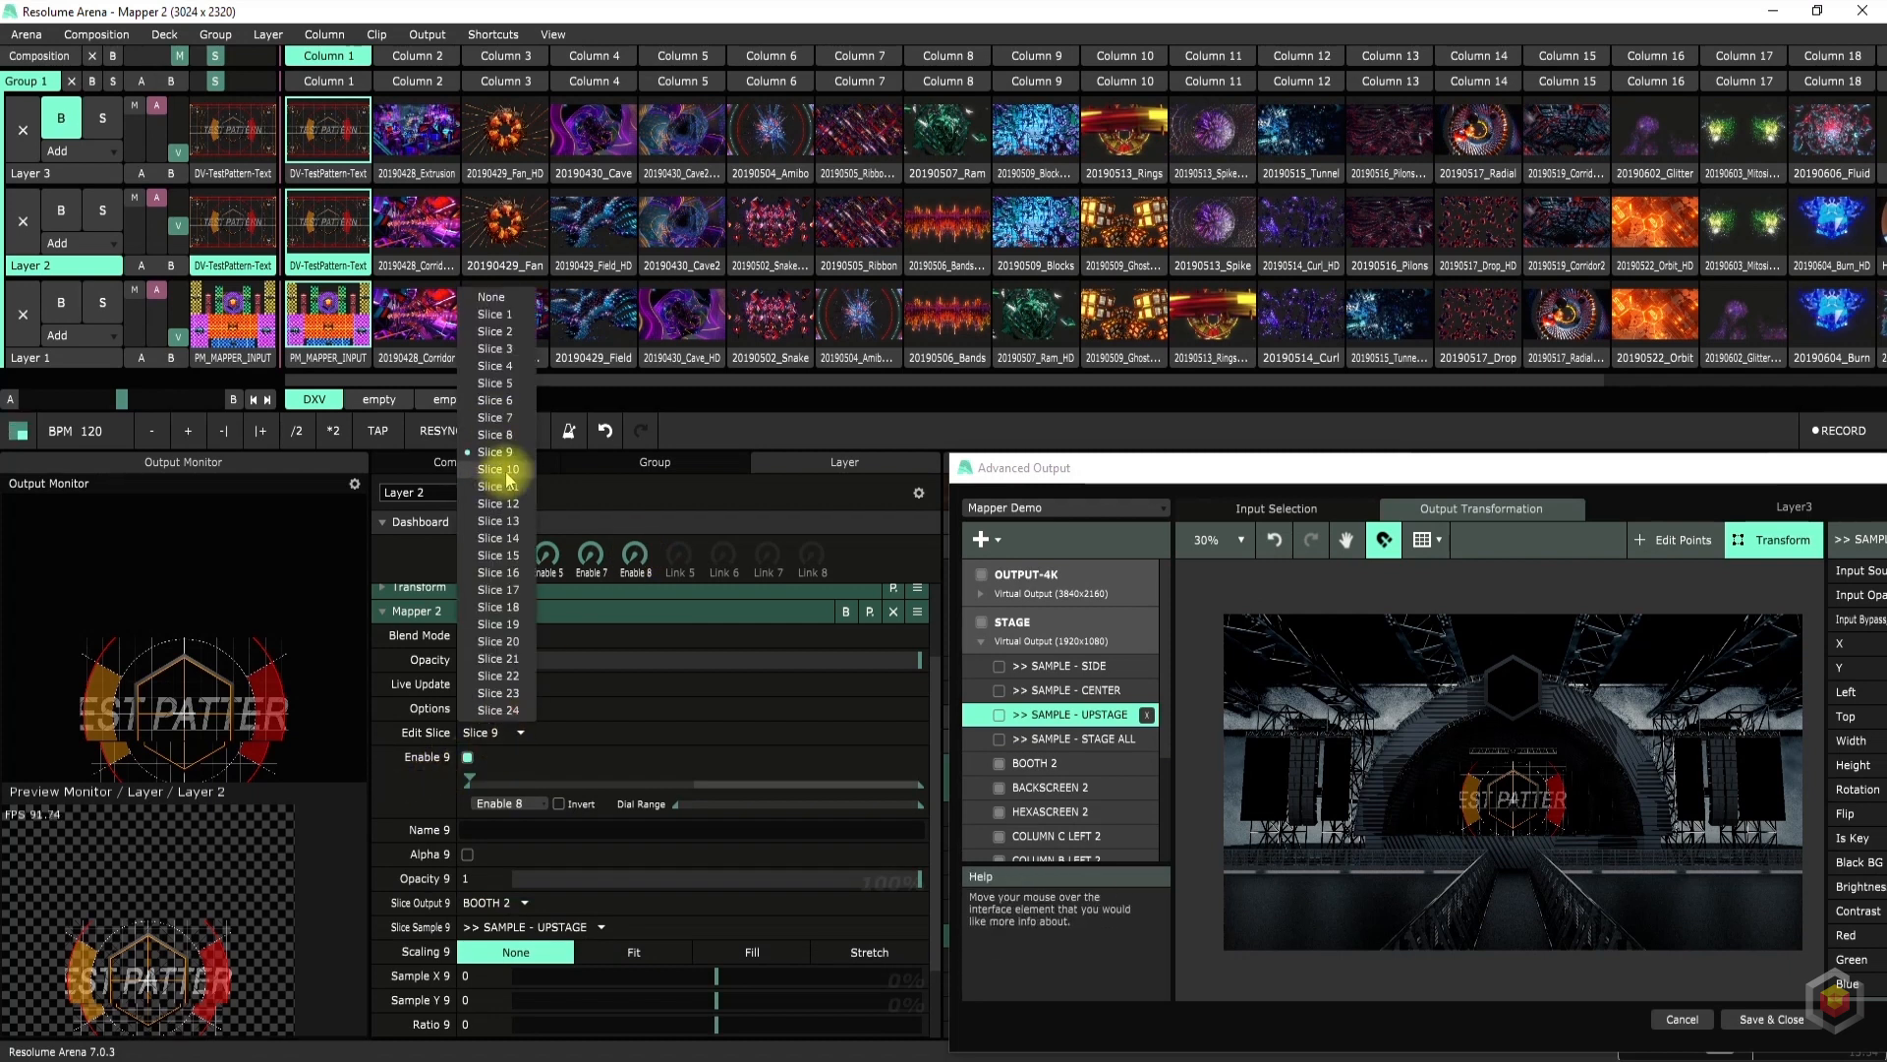
left_click(506, 472)
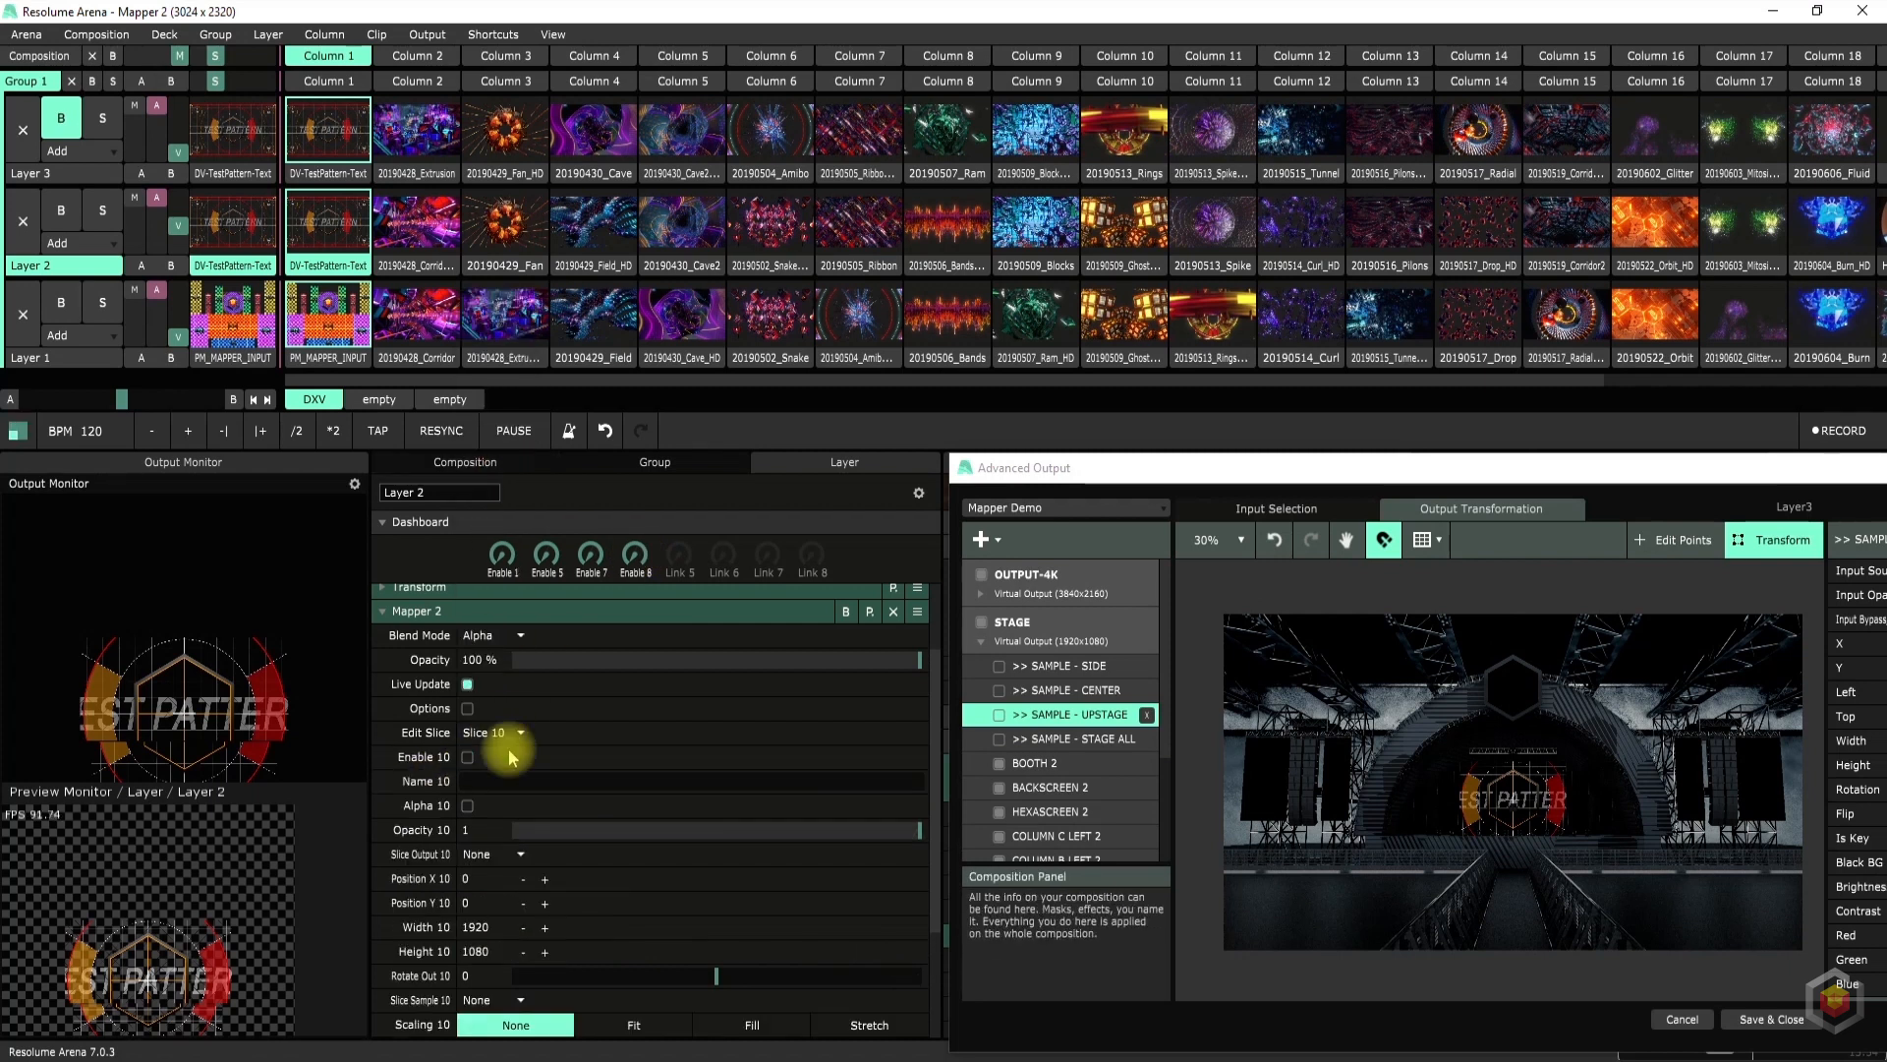
left_click(504, 858)
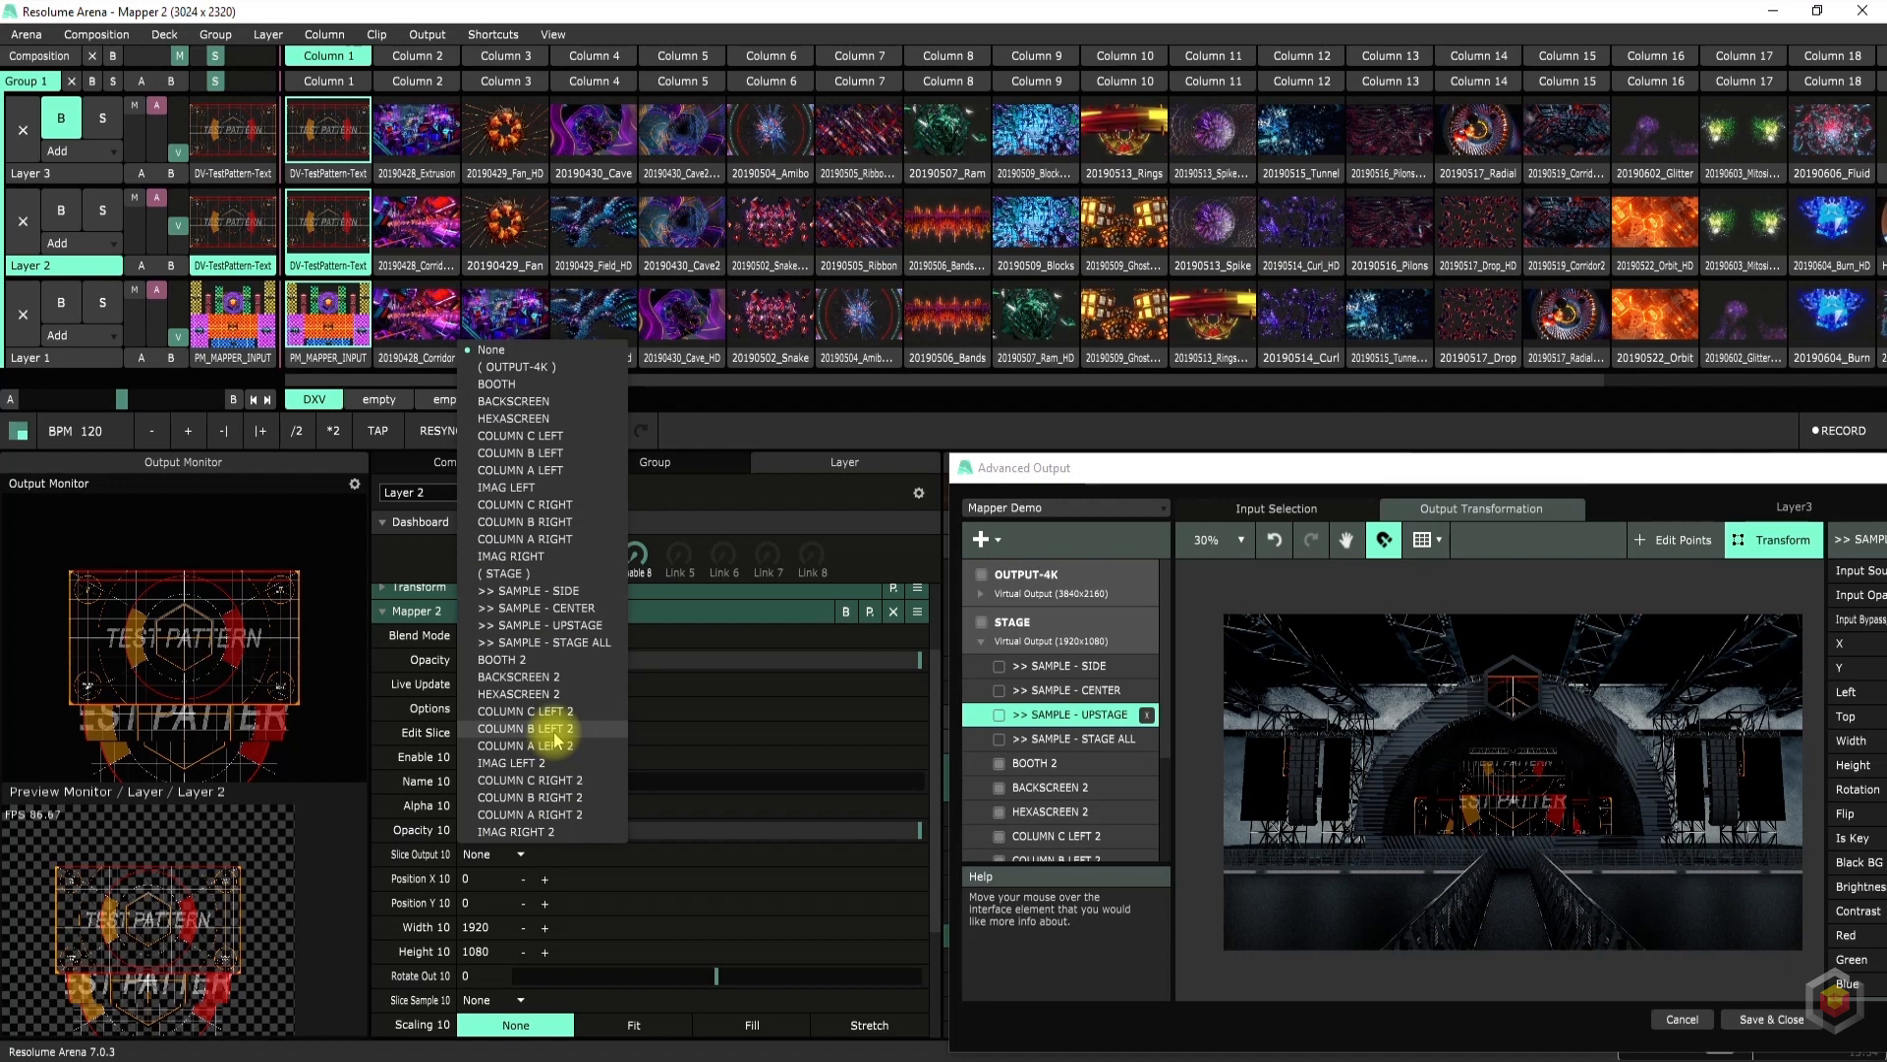
left_click(553, 732)
left_click(492, 878)
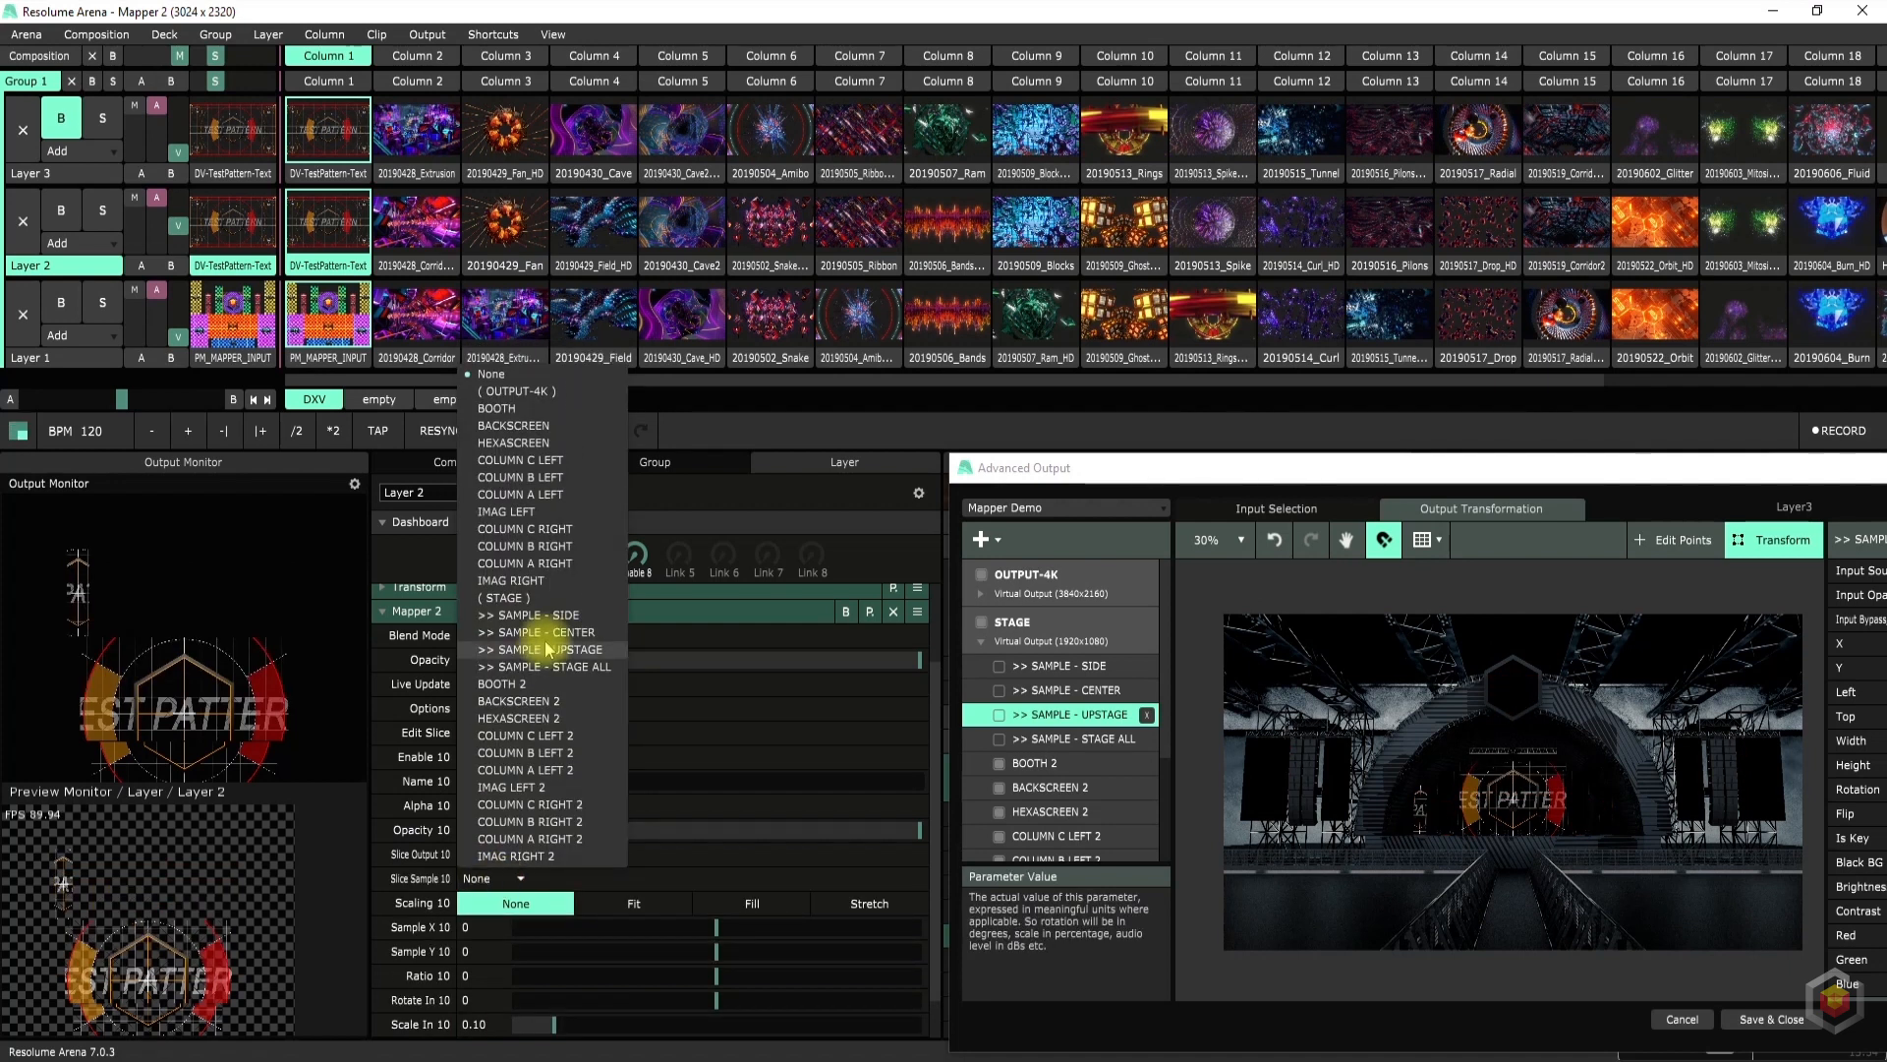
left_click(565, 652)
Set Slice 10's symmetry to Sample Flip and assign its Enable parameter to the Enable 8 dial
scroll(708, 993, "down", 1)
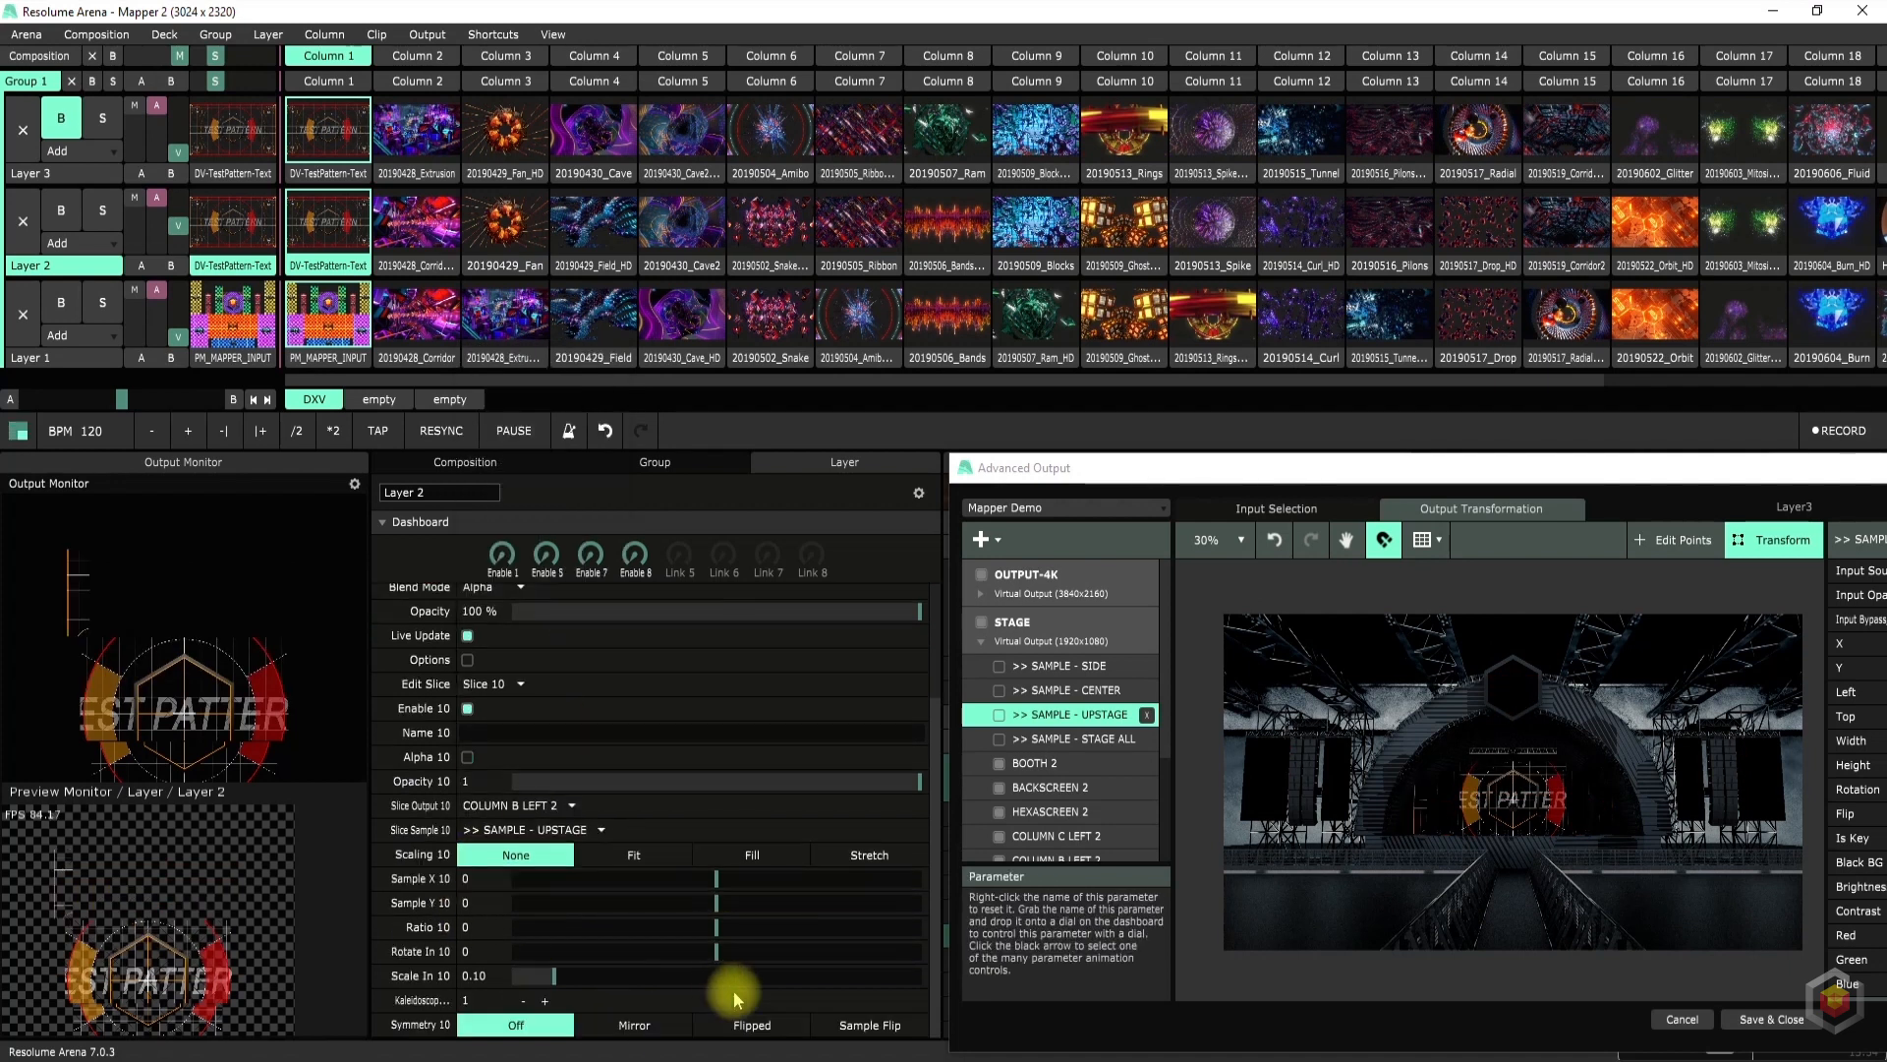
left_click(873, 1027)
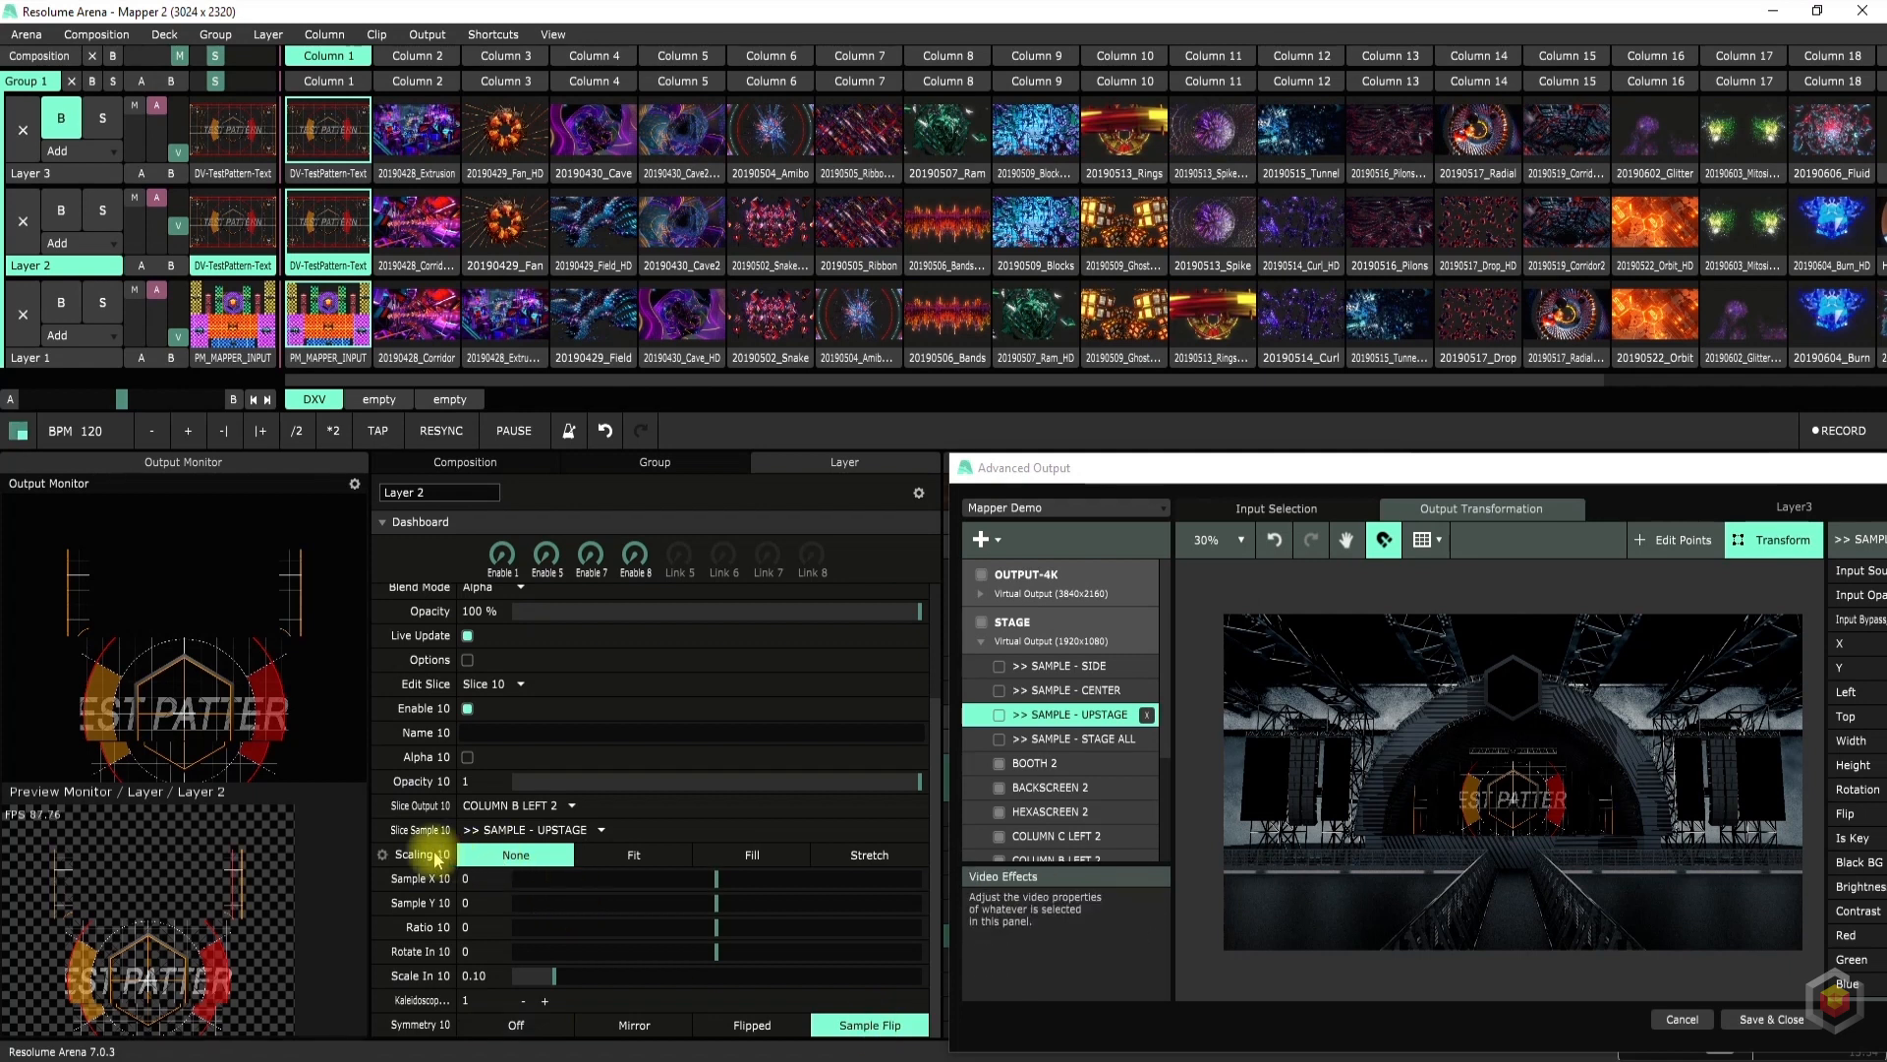
left_click(609, 570)
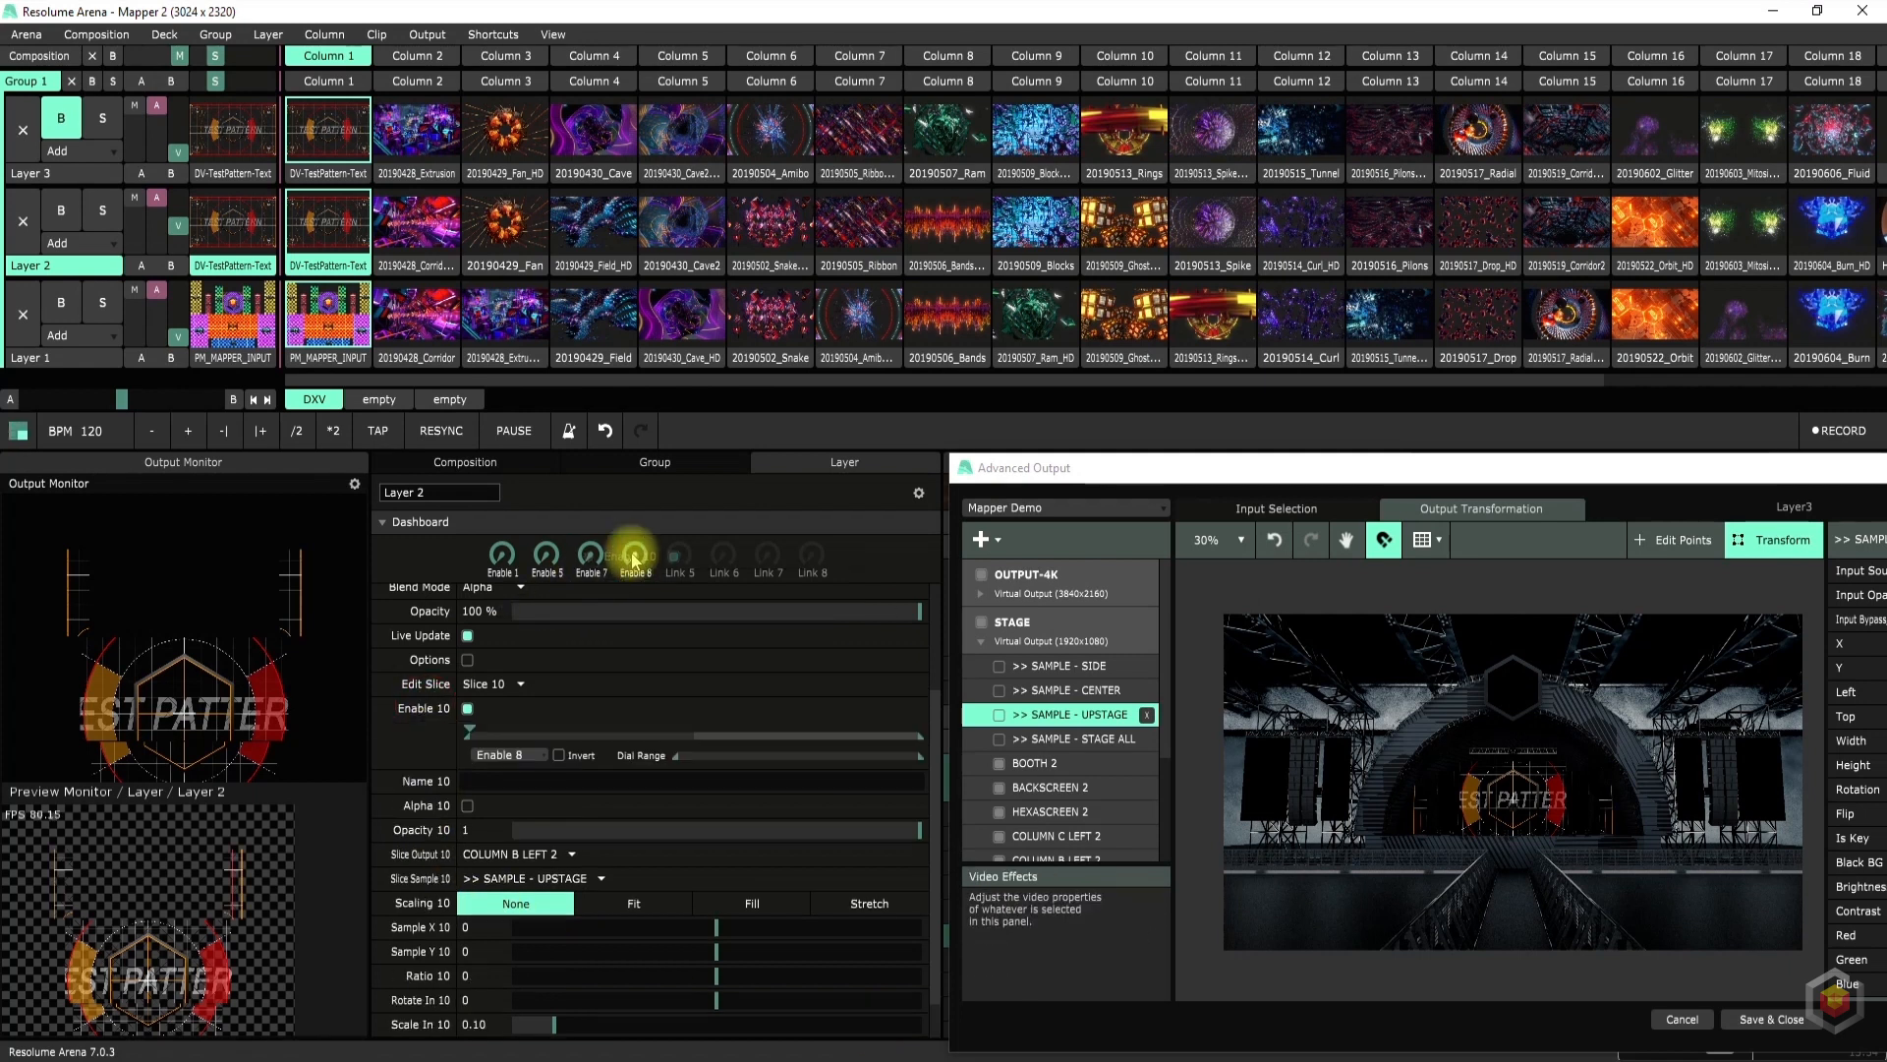
Enable Slice 11 and assign its Enable parameter to the Enable 8 dashboard dial
left_click(486, 683)
left_click(498, 439)
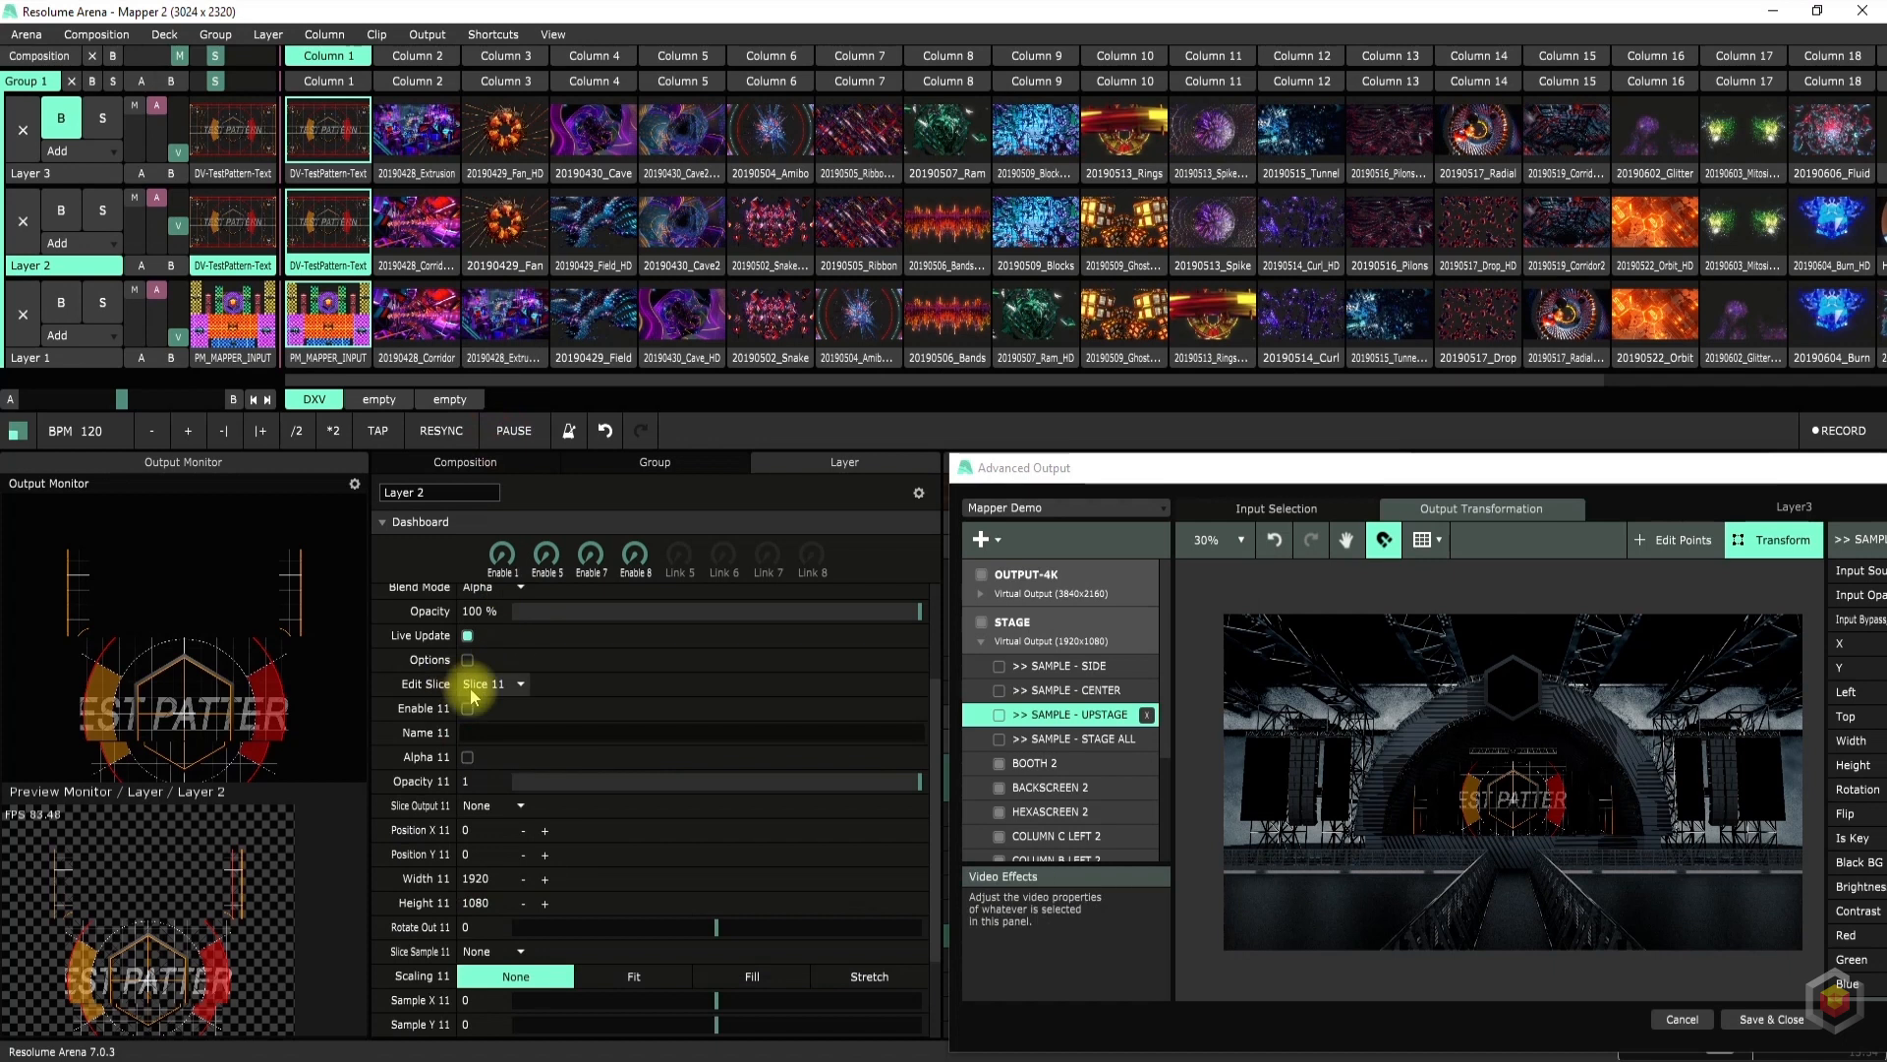
left_click(611, 570)
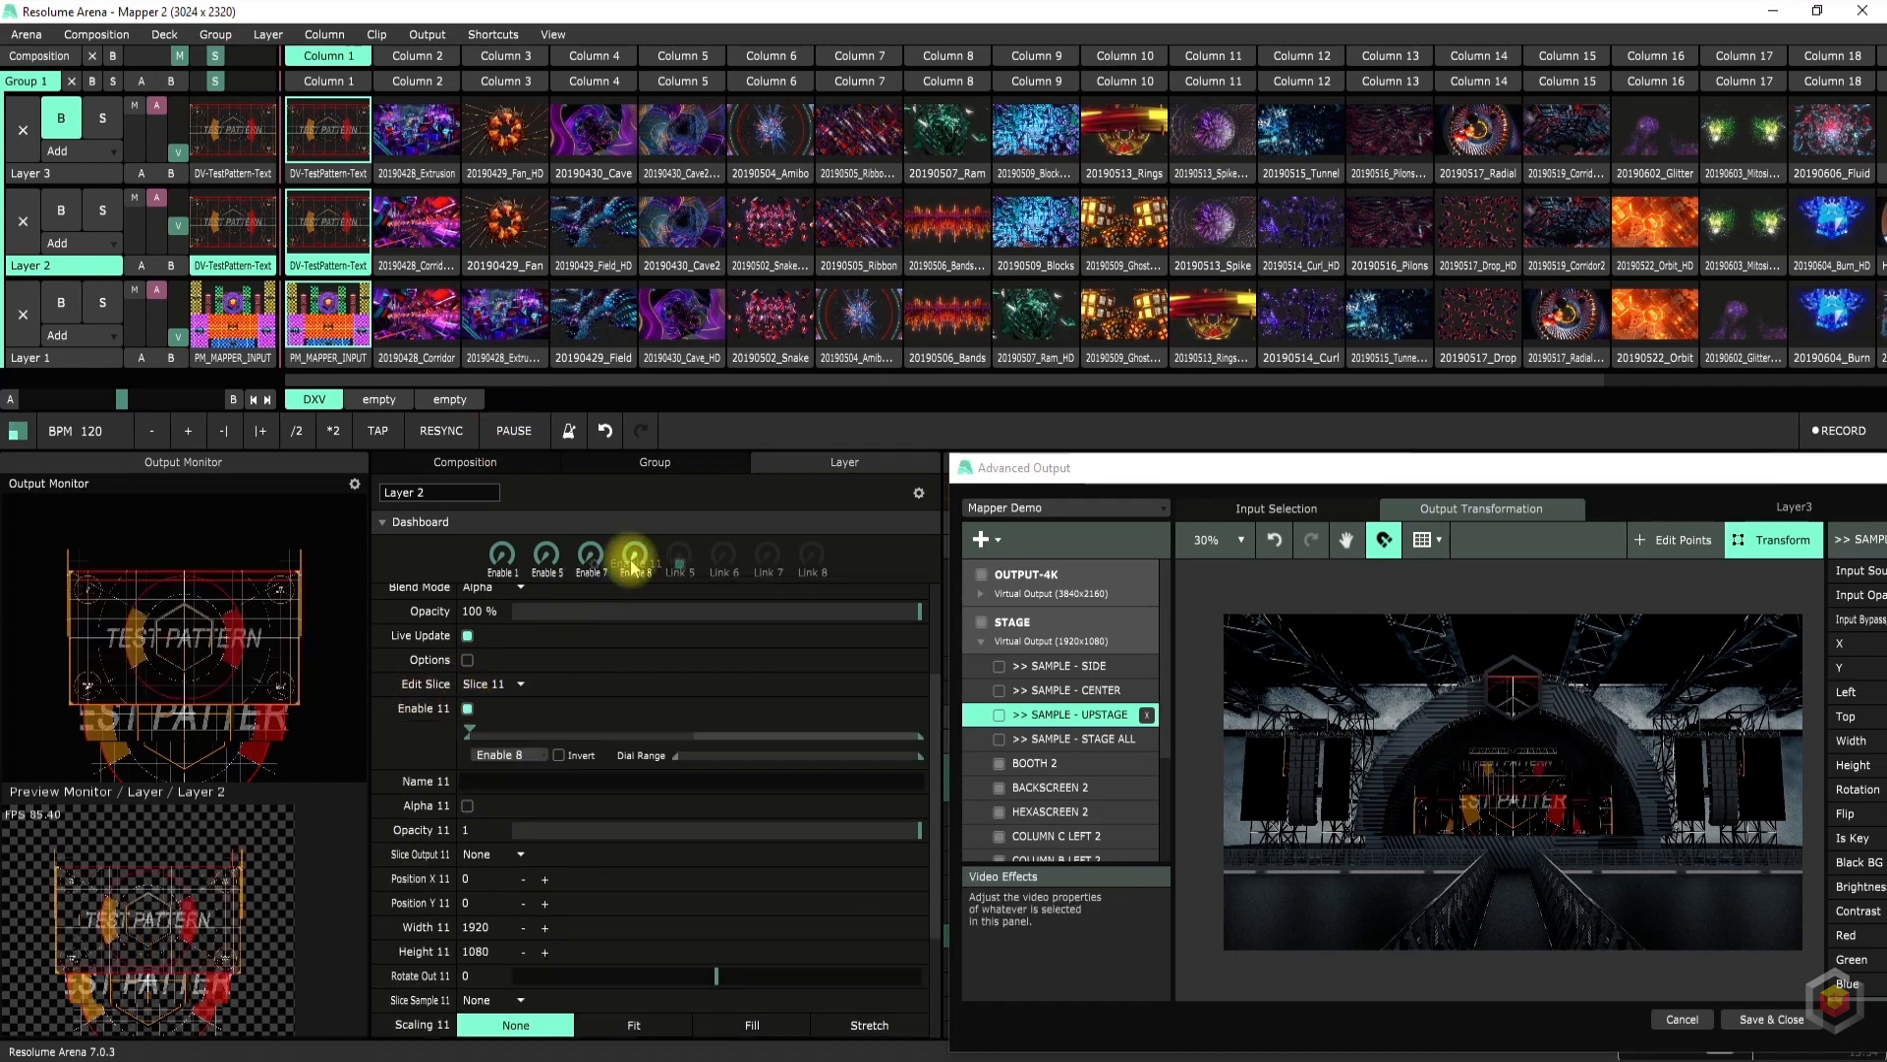
Set Slice 11's slice output to COLUMN C LEFT 2, symmetry to Sample Flip and slice sample to >> SAMPLE - UPSTAGE
left_click(498, 853)
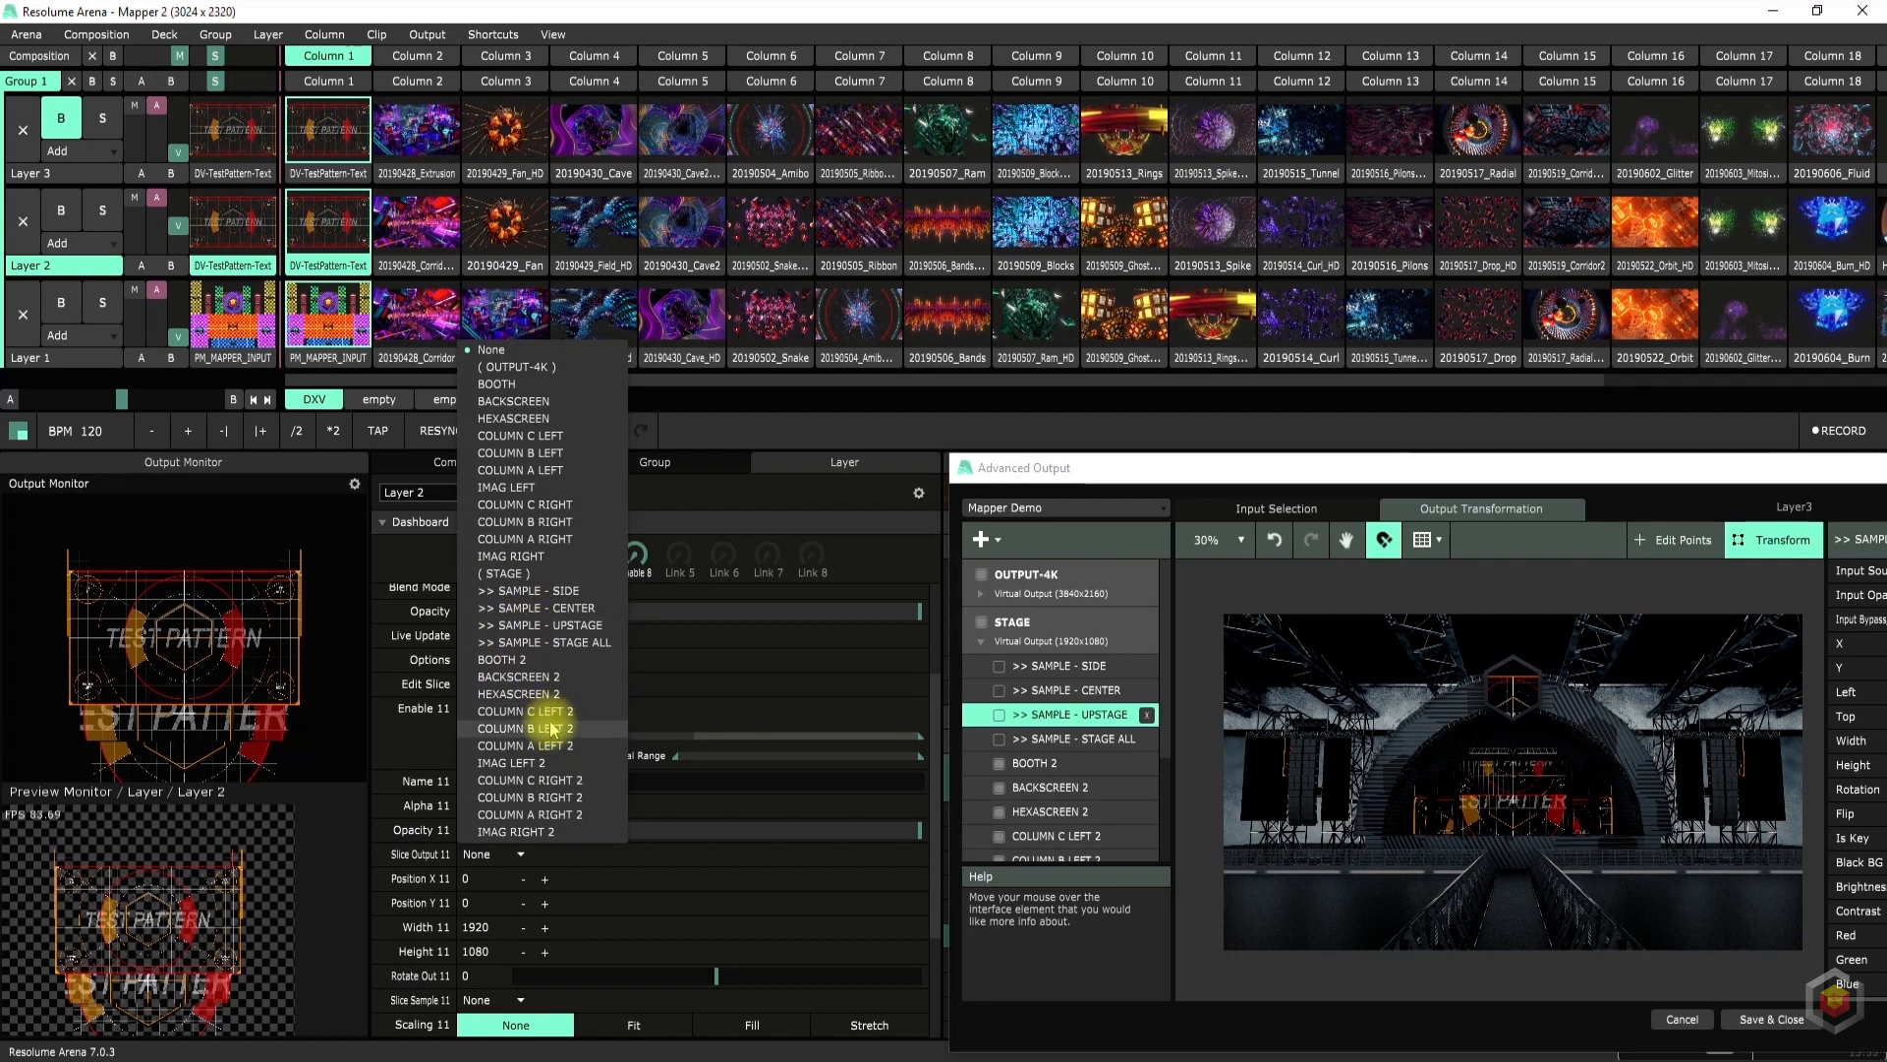
left_click(549, 711)
scroll(846, 914, "down", 2)
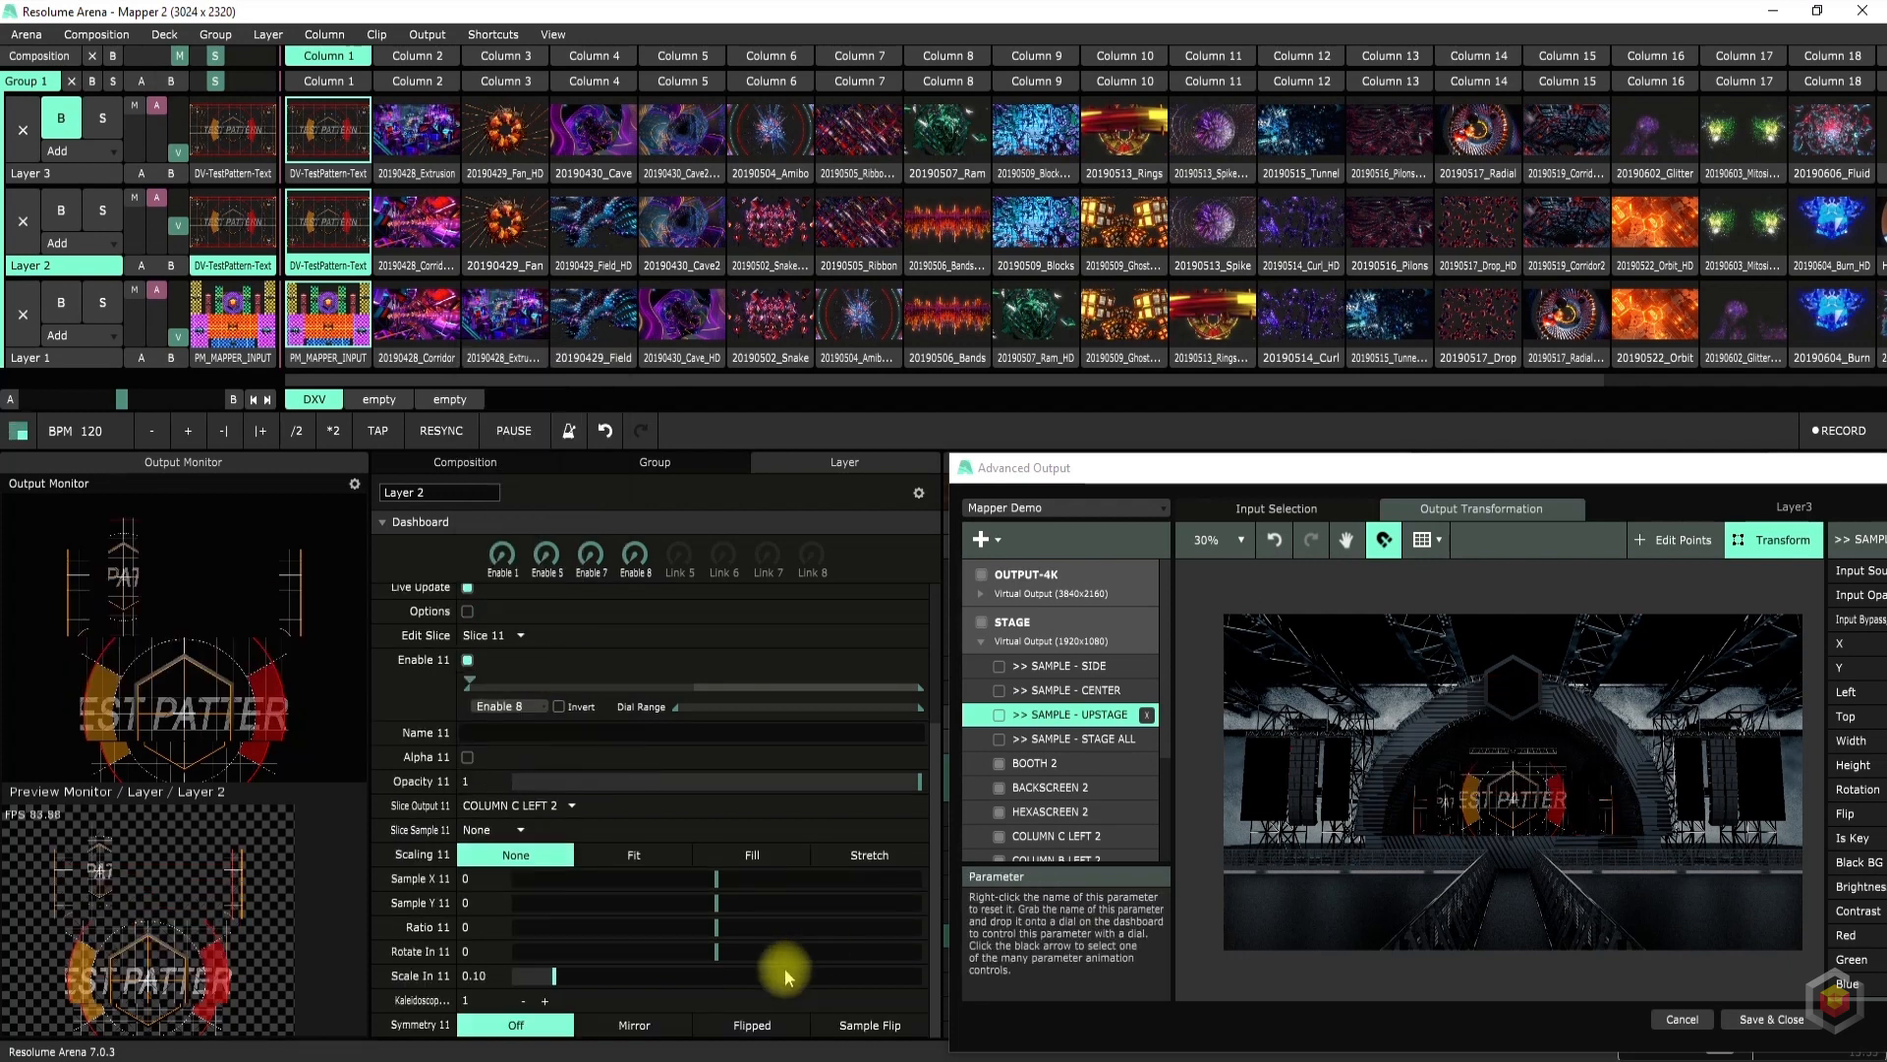
left_click(864, 1025)
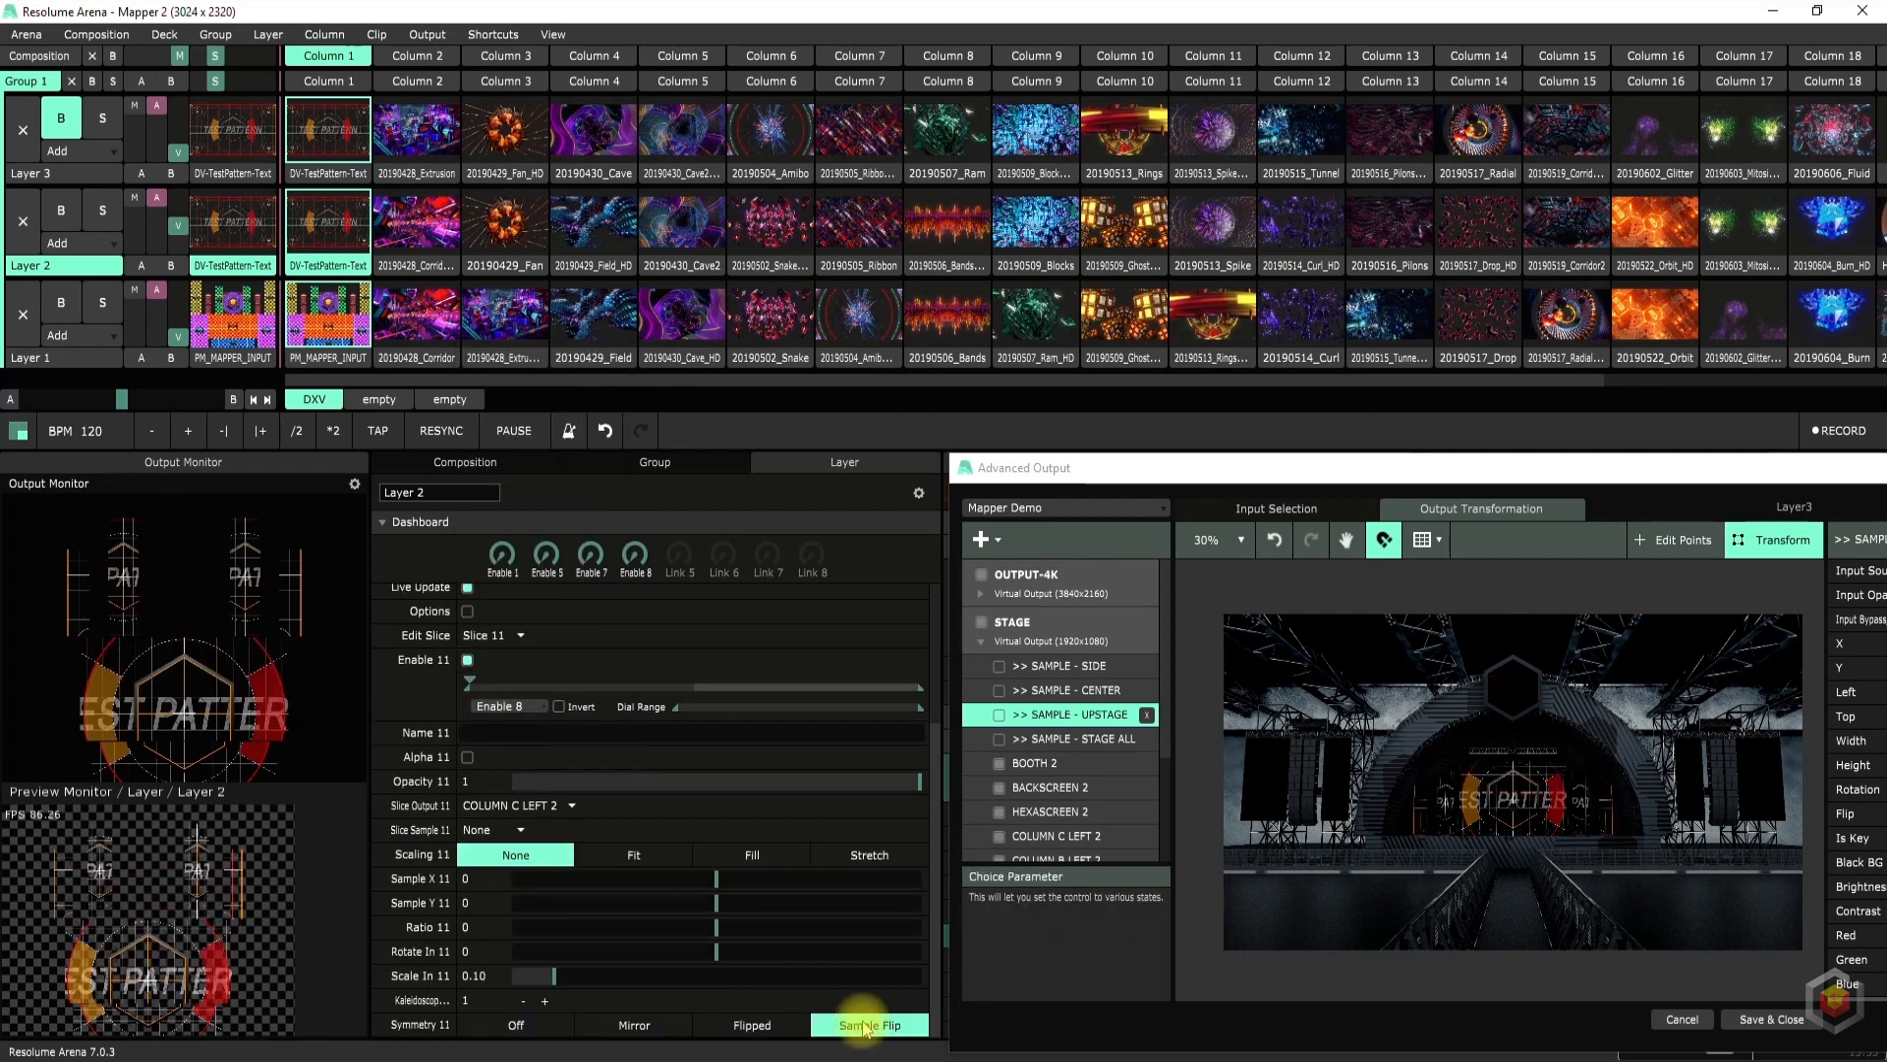
left_click(513, 832)
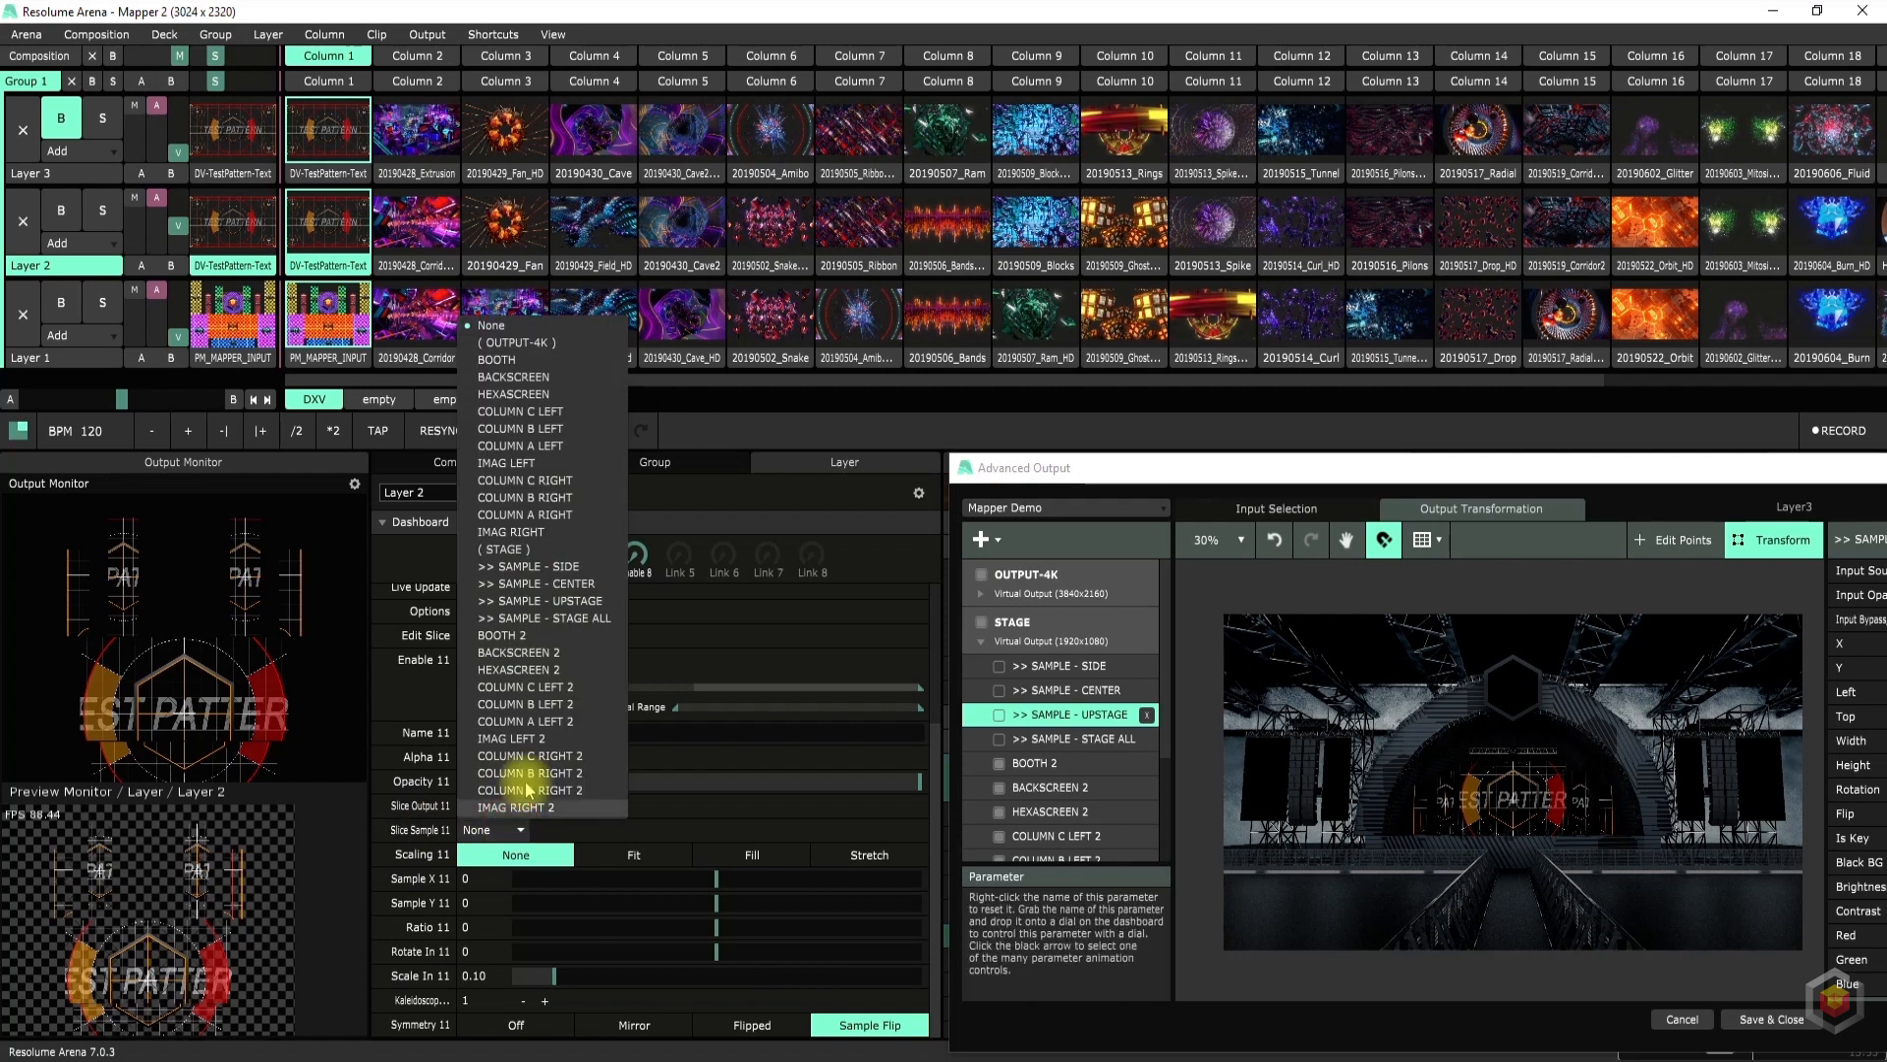
left_click(535, 603)
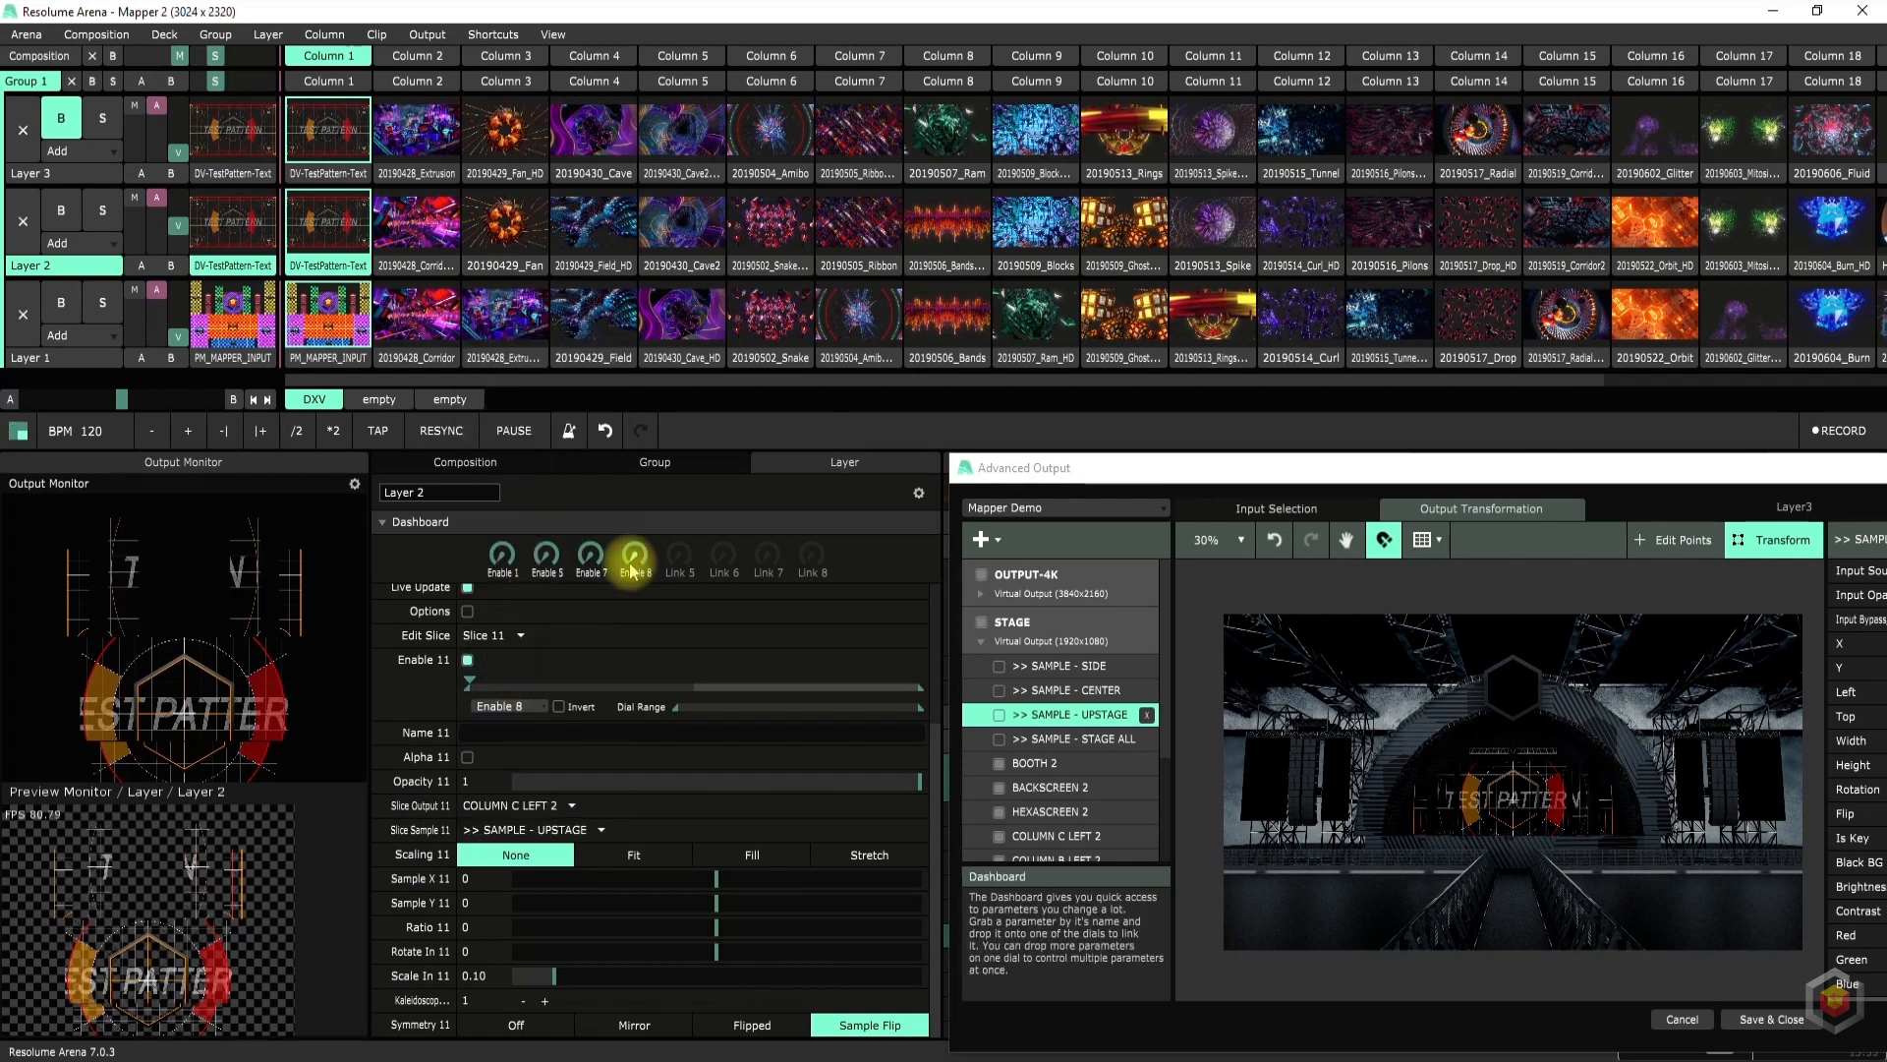
Toggle the Enable 8 and Enable 1 dials on and off repeatedly to compare their looks on the stage
key("f")
key("f")
key("f")
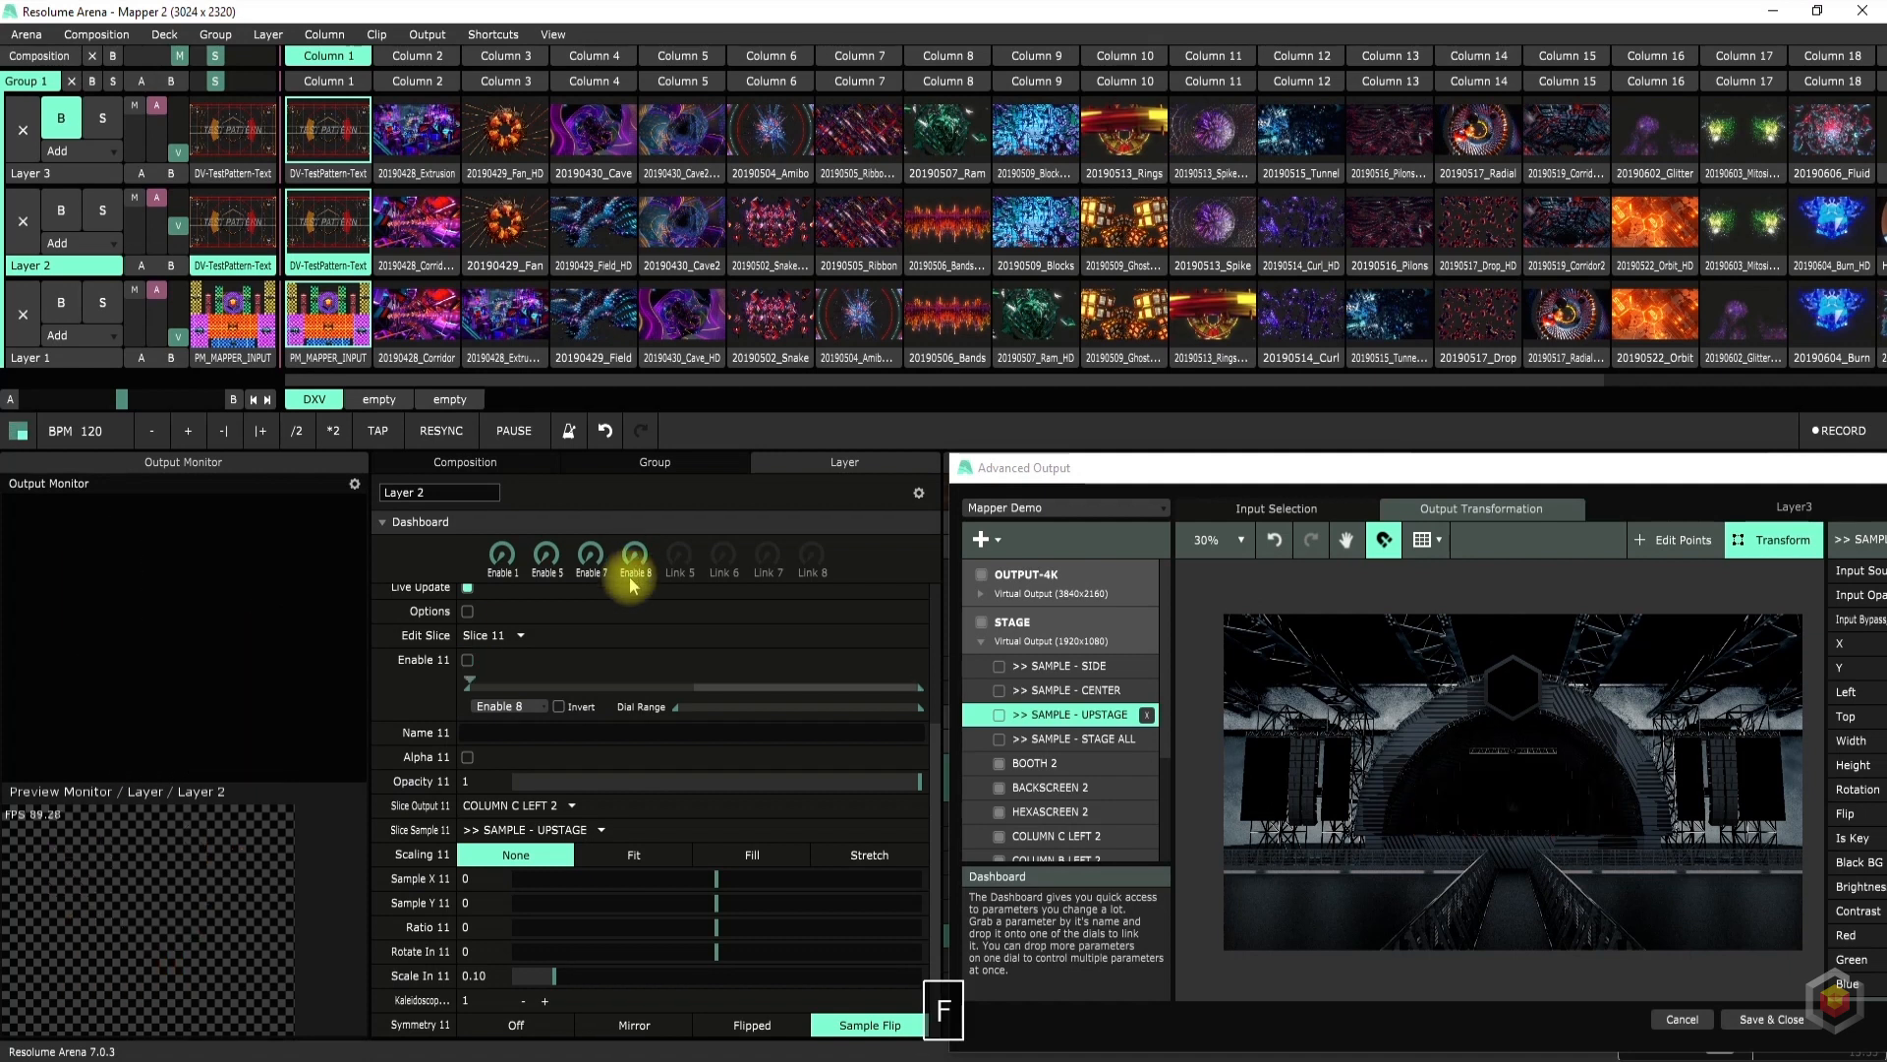
key("a")
key("a")
key("a")
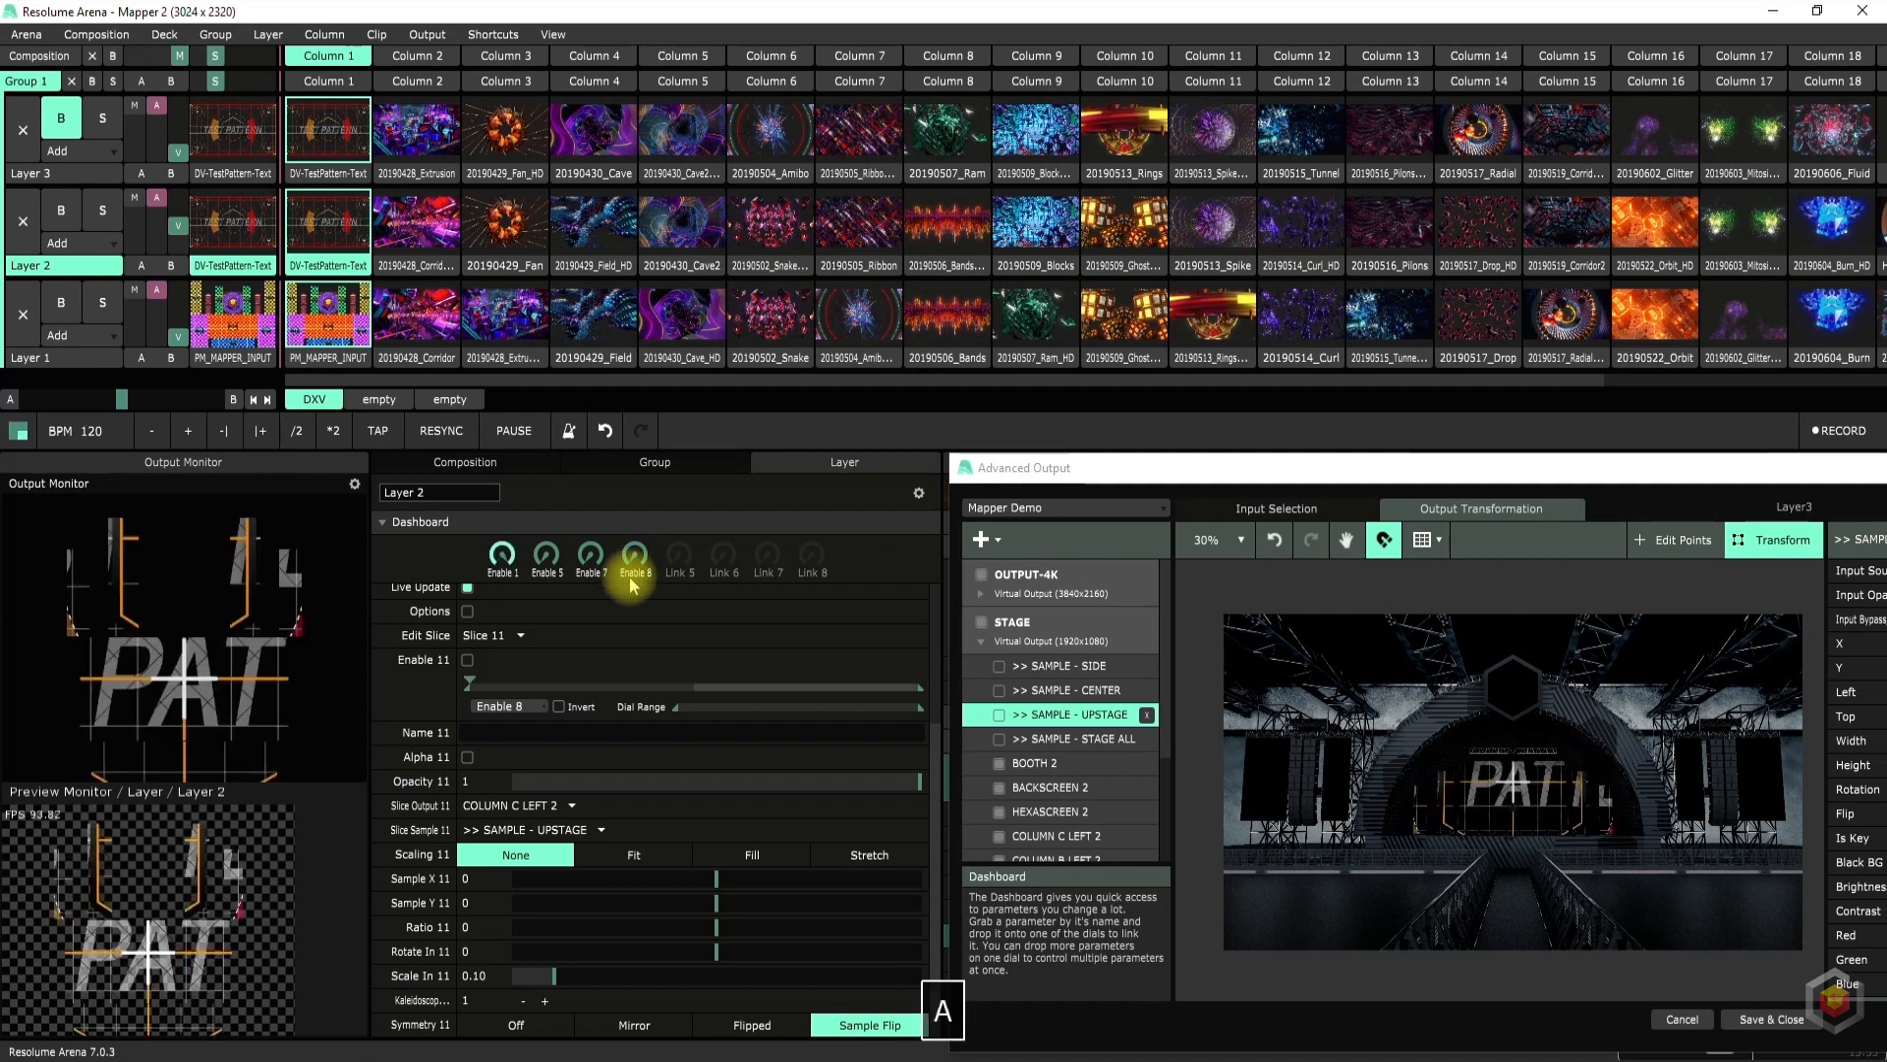
key("f")
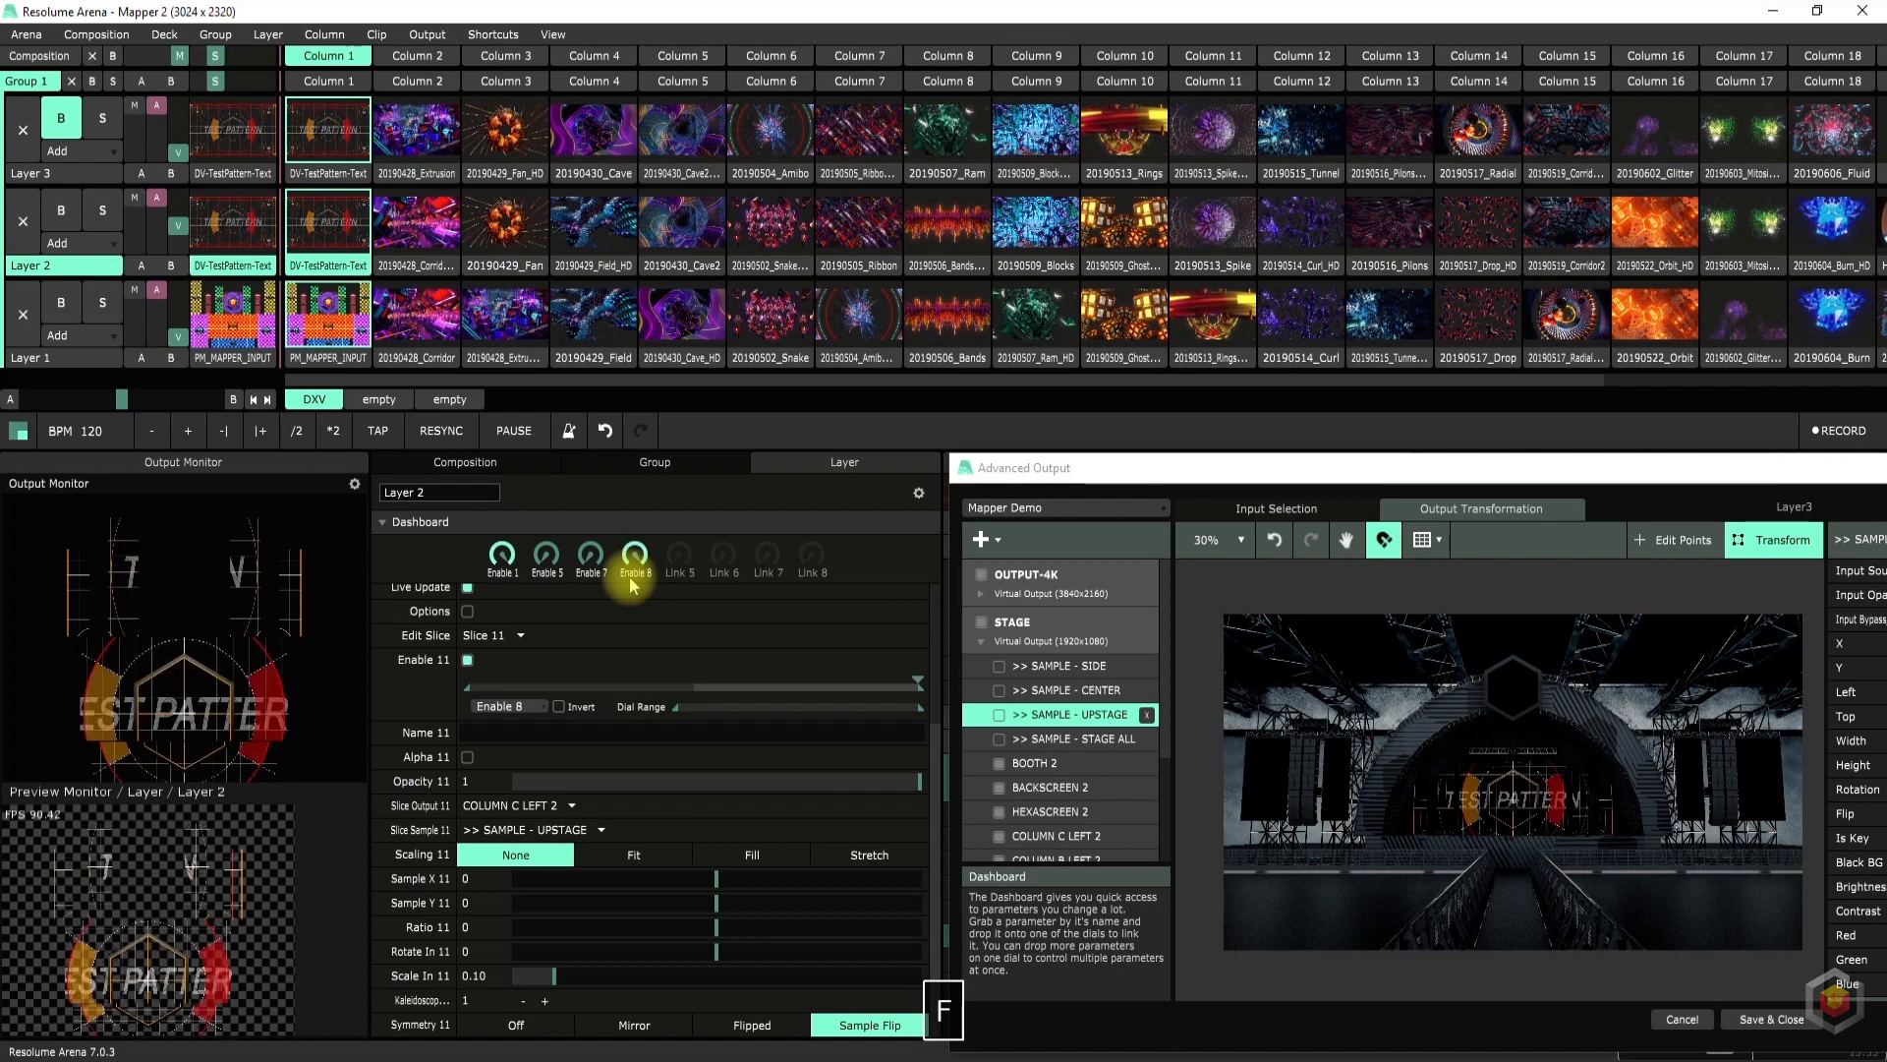
key("a")
key("a")
key("f")
key("a")
key("a")
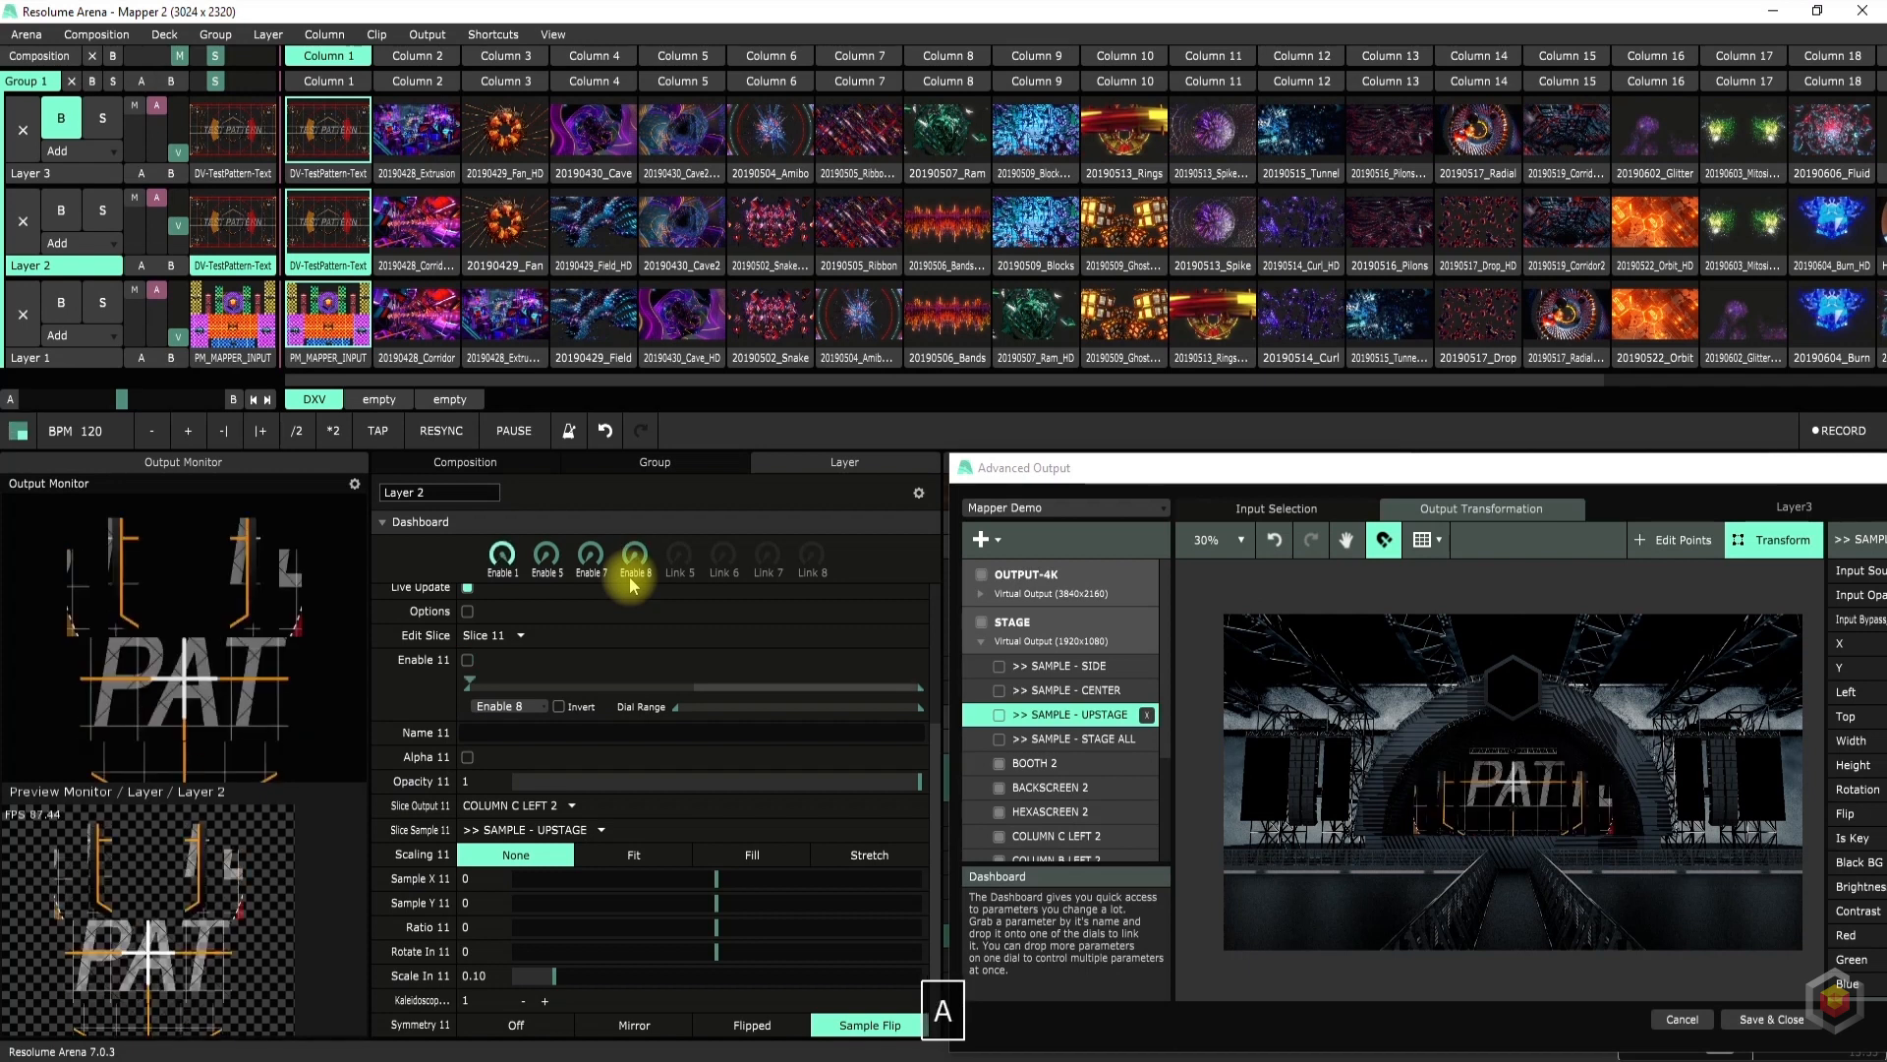
key("a")
key("f")
key("a")
key("f")
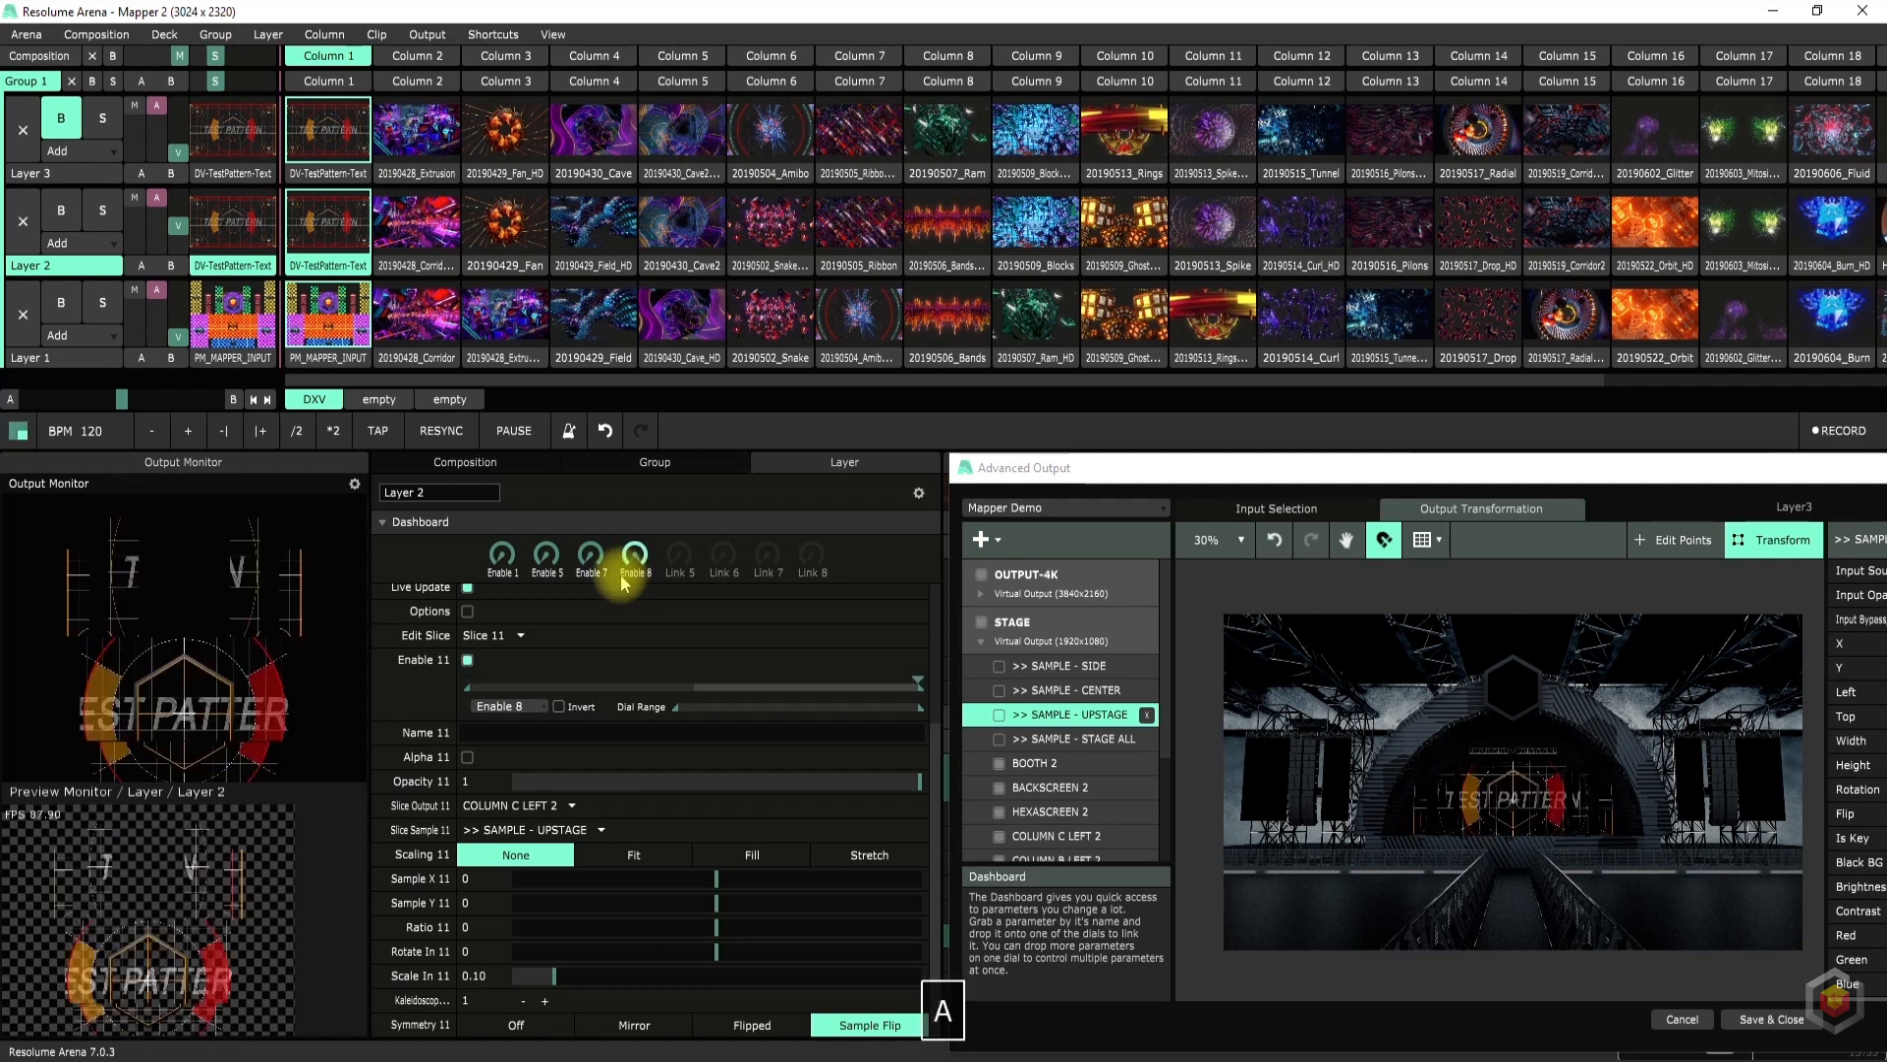
key("f")
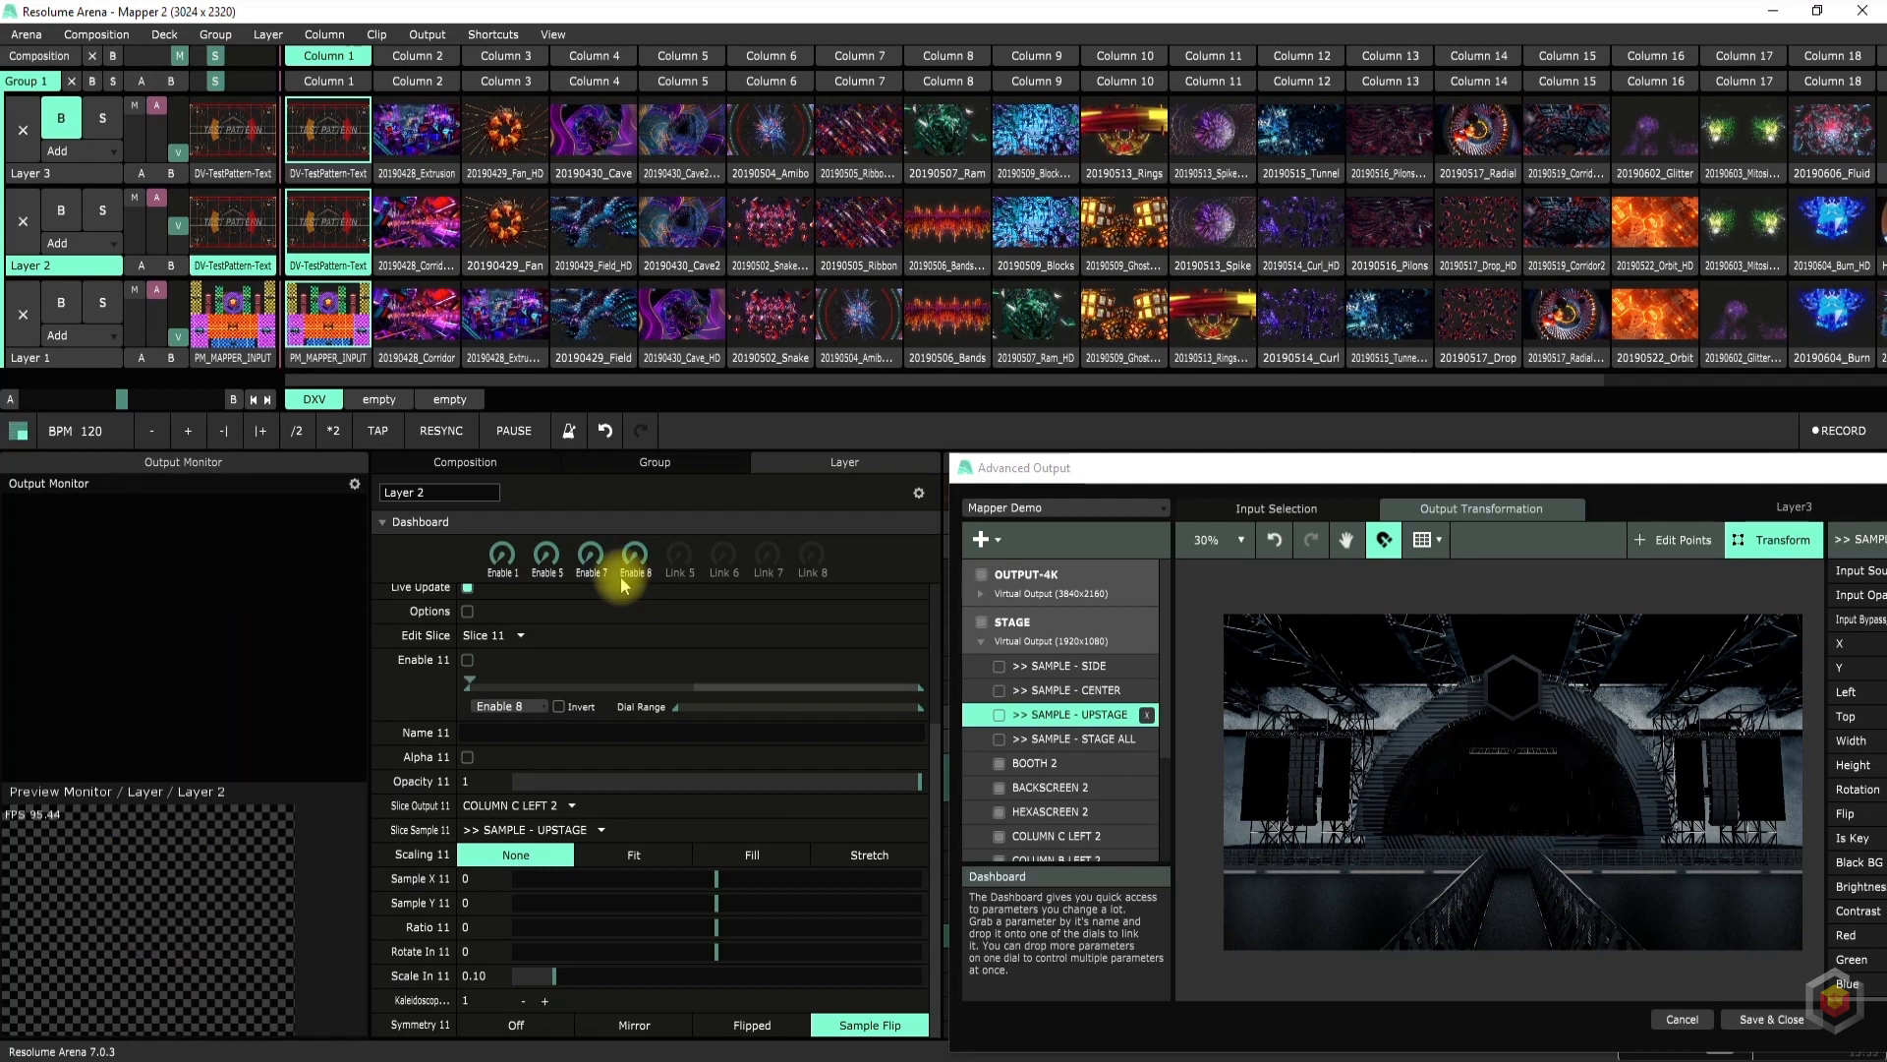
Turn on the Enable 1, Enable 5 and Enable 7 dials together and toggle Enable 8 over them, leaving it on
key("a")
key("s")
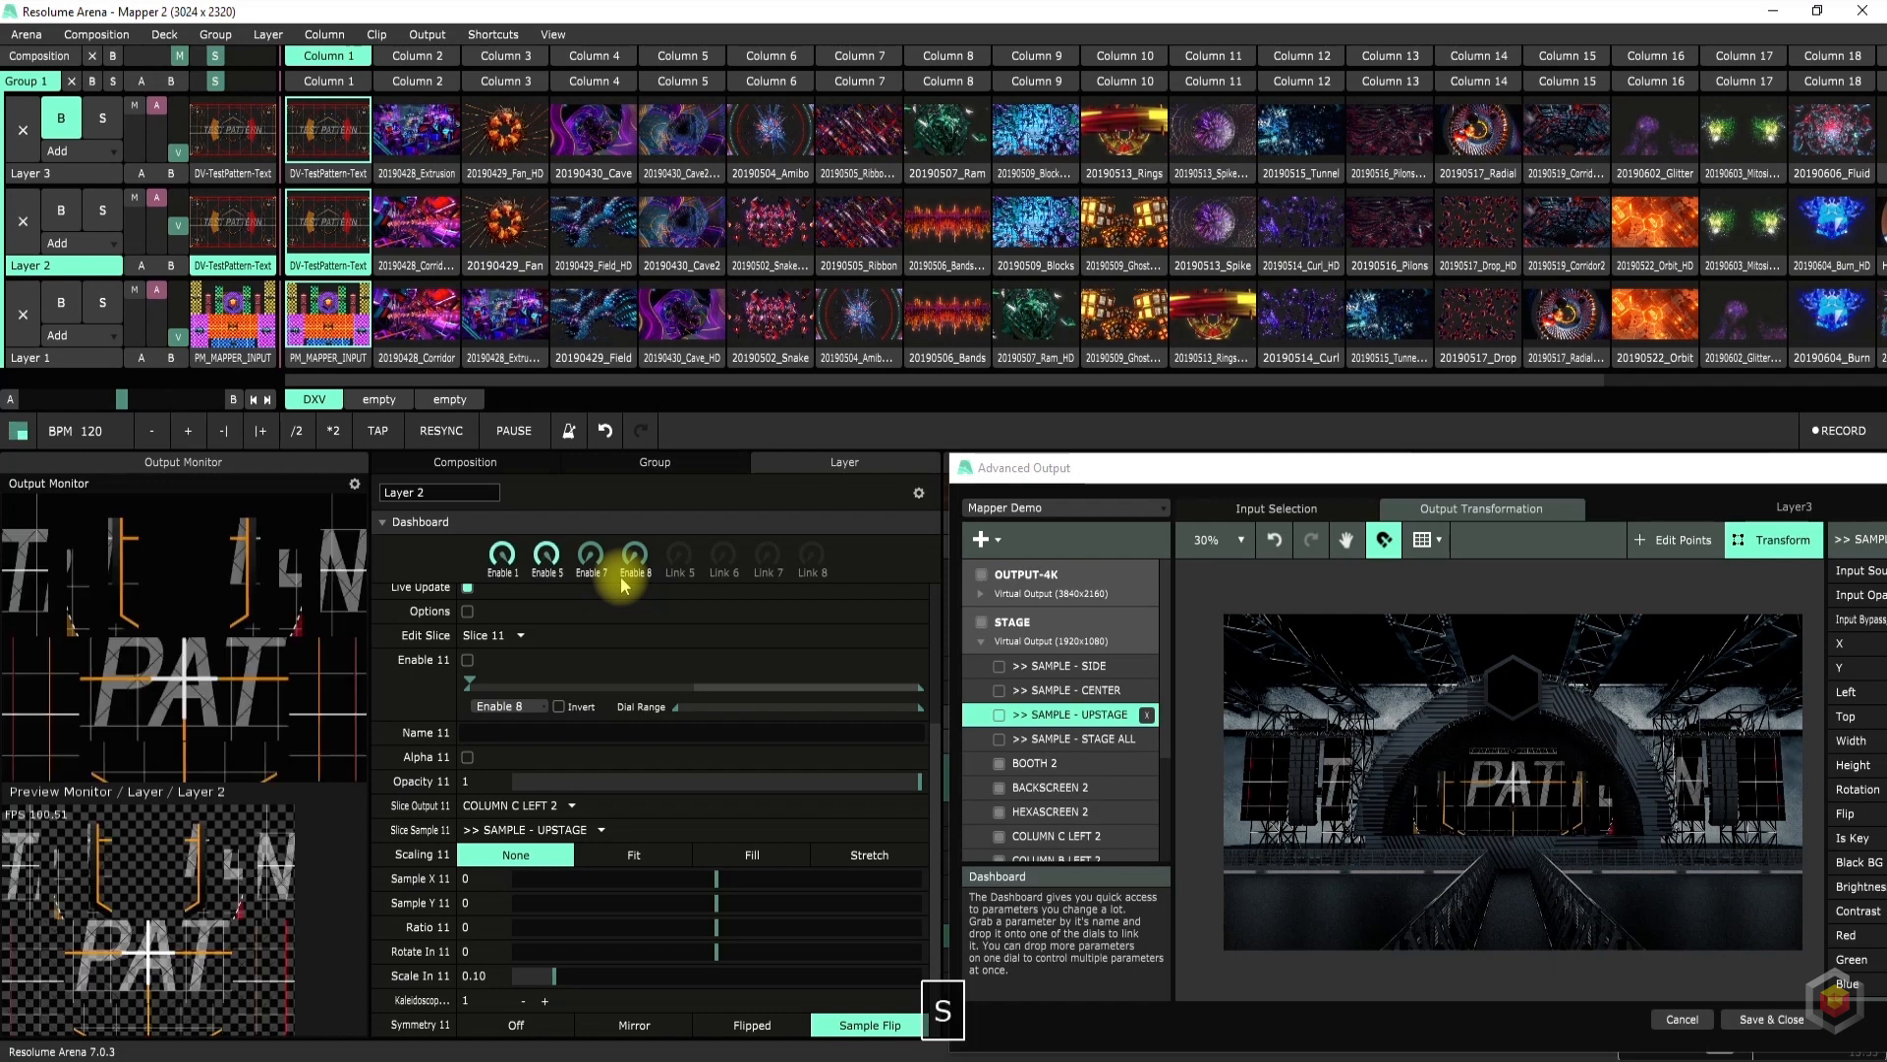
key("d")
key("f")
key("f")
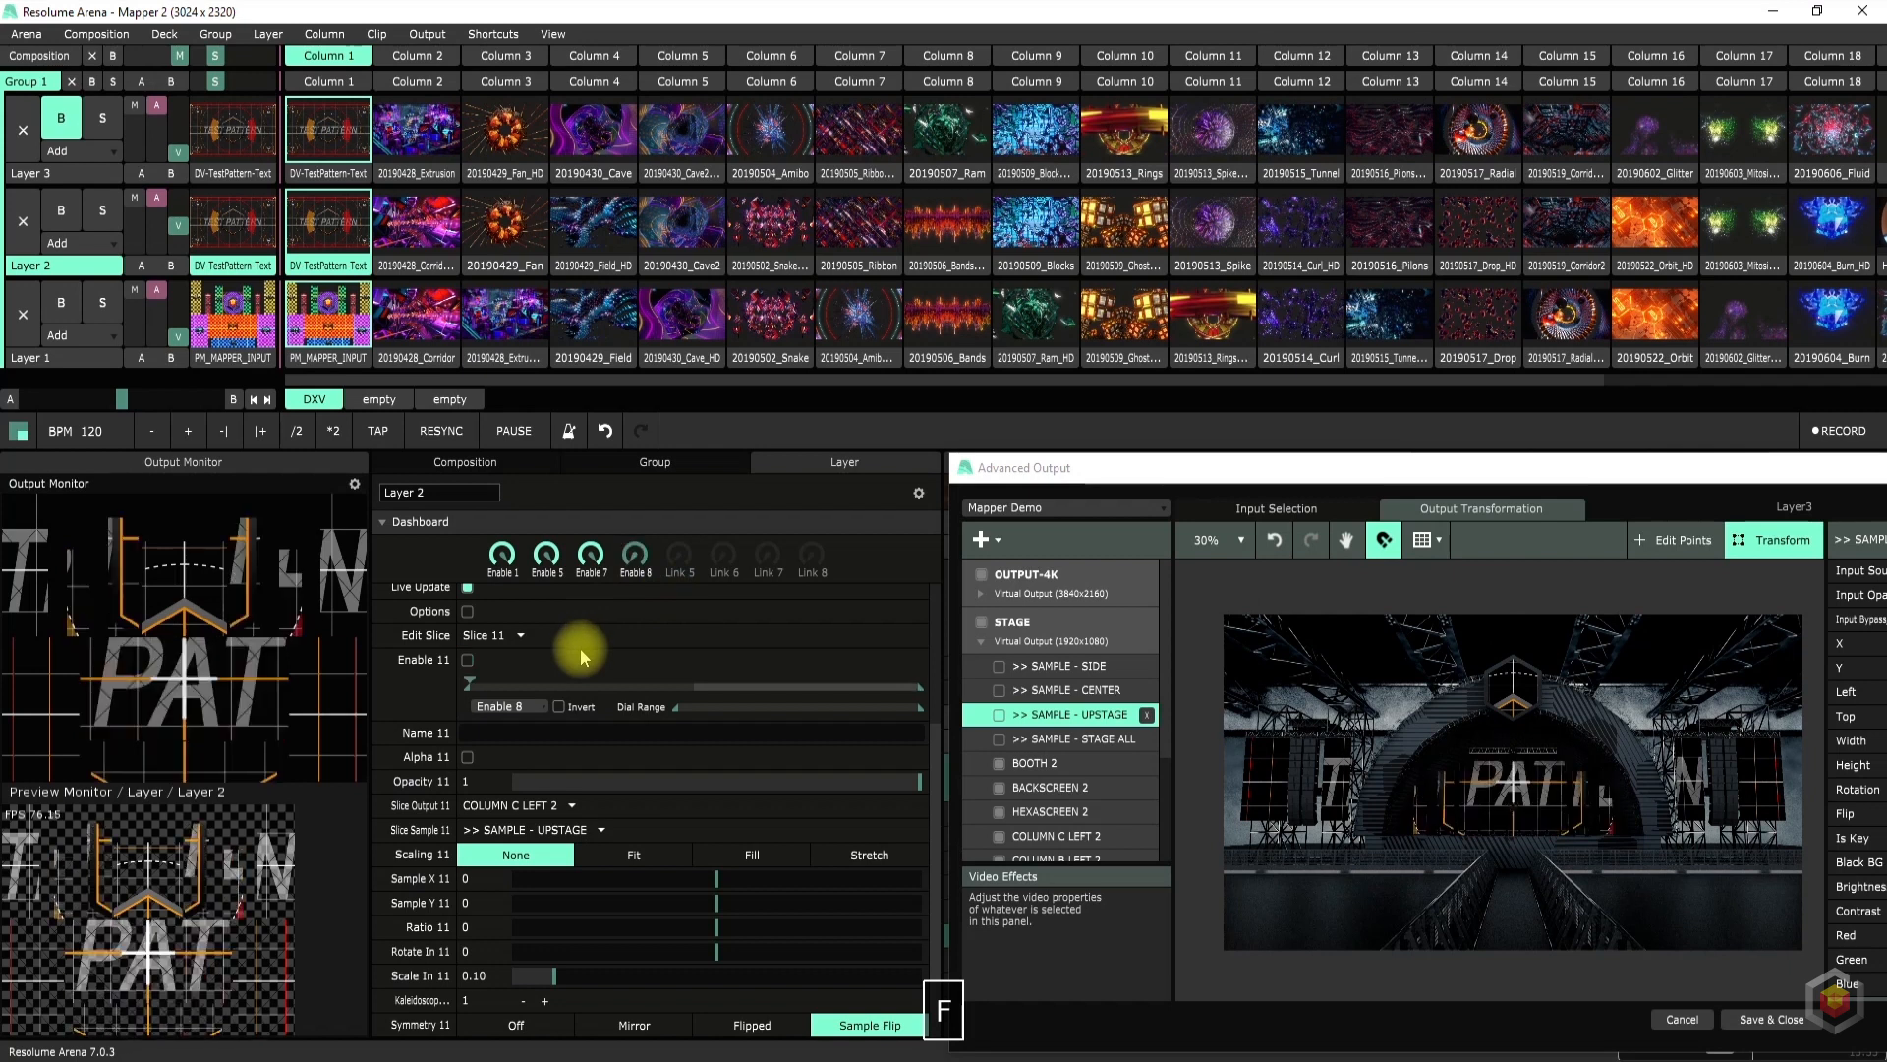
key("f")
key("f")
key("f")
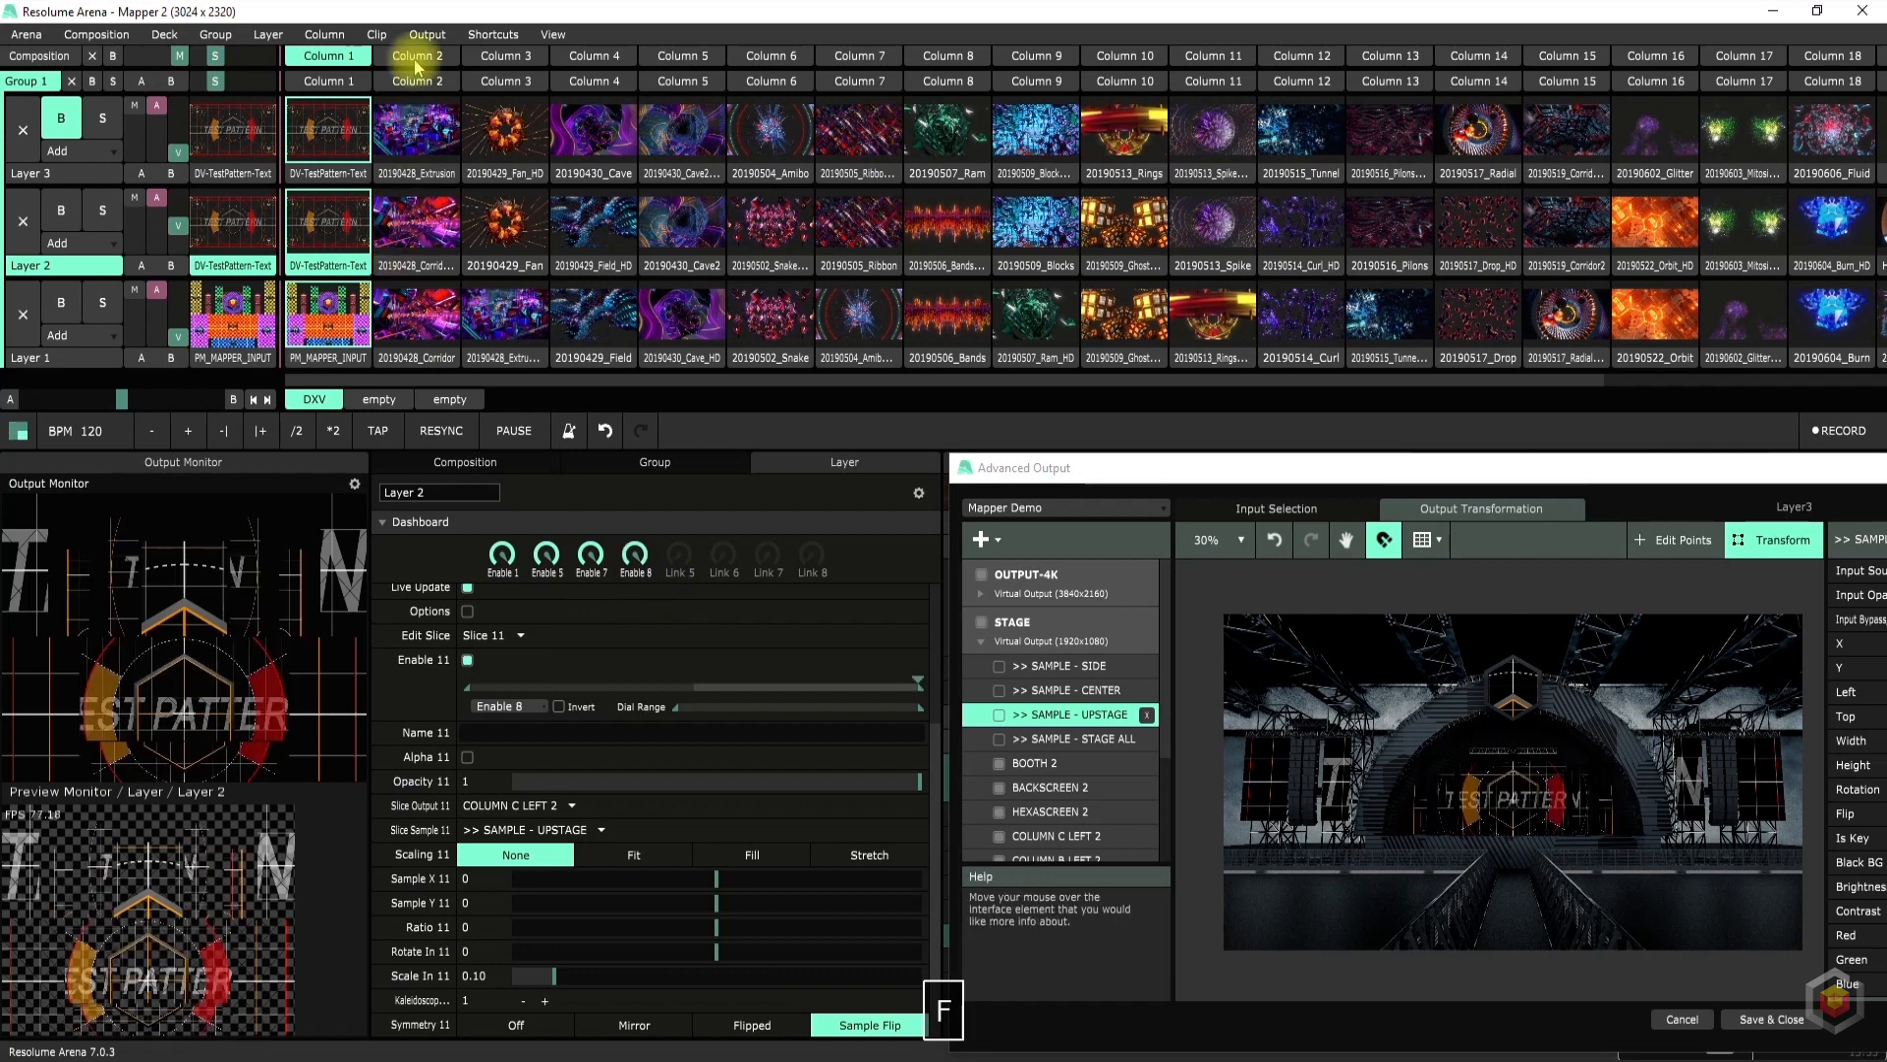
Enable the >> SAMPLE - UPSTAGE slice and move >> SAMPLE - STAGE ALL slightly down to align vertically with its centre
left_click(1000, 717)
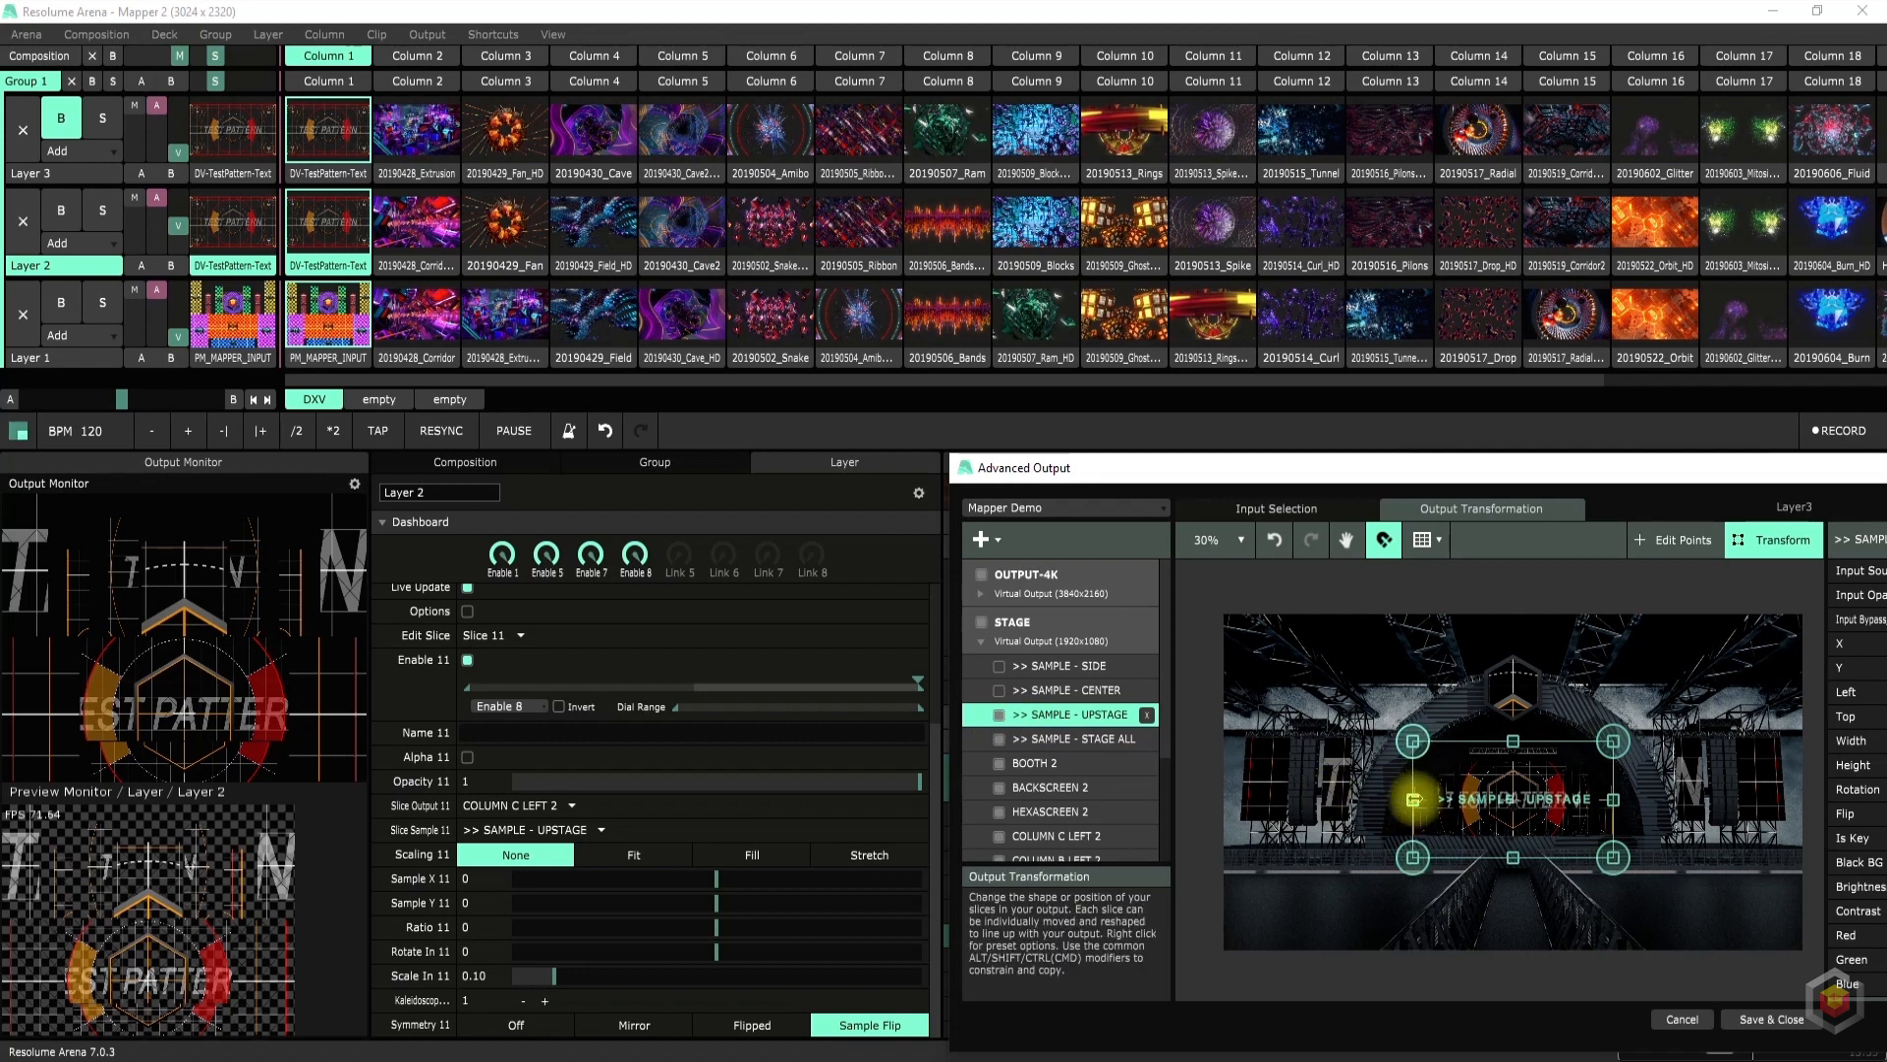
left_click(1072, 738)
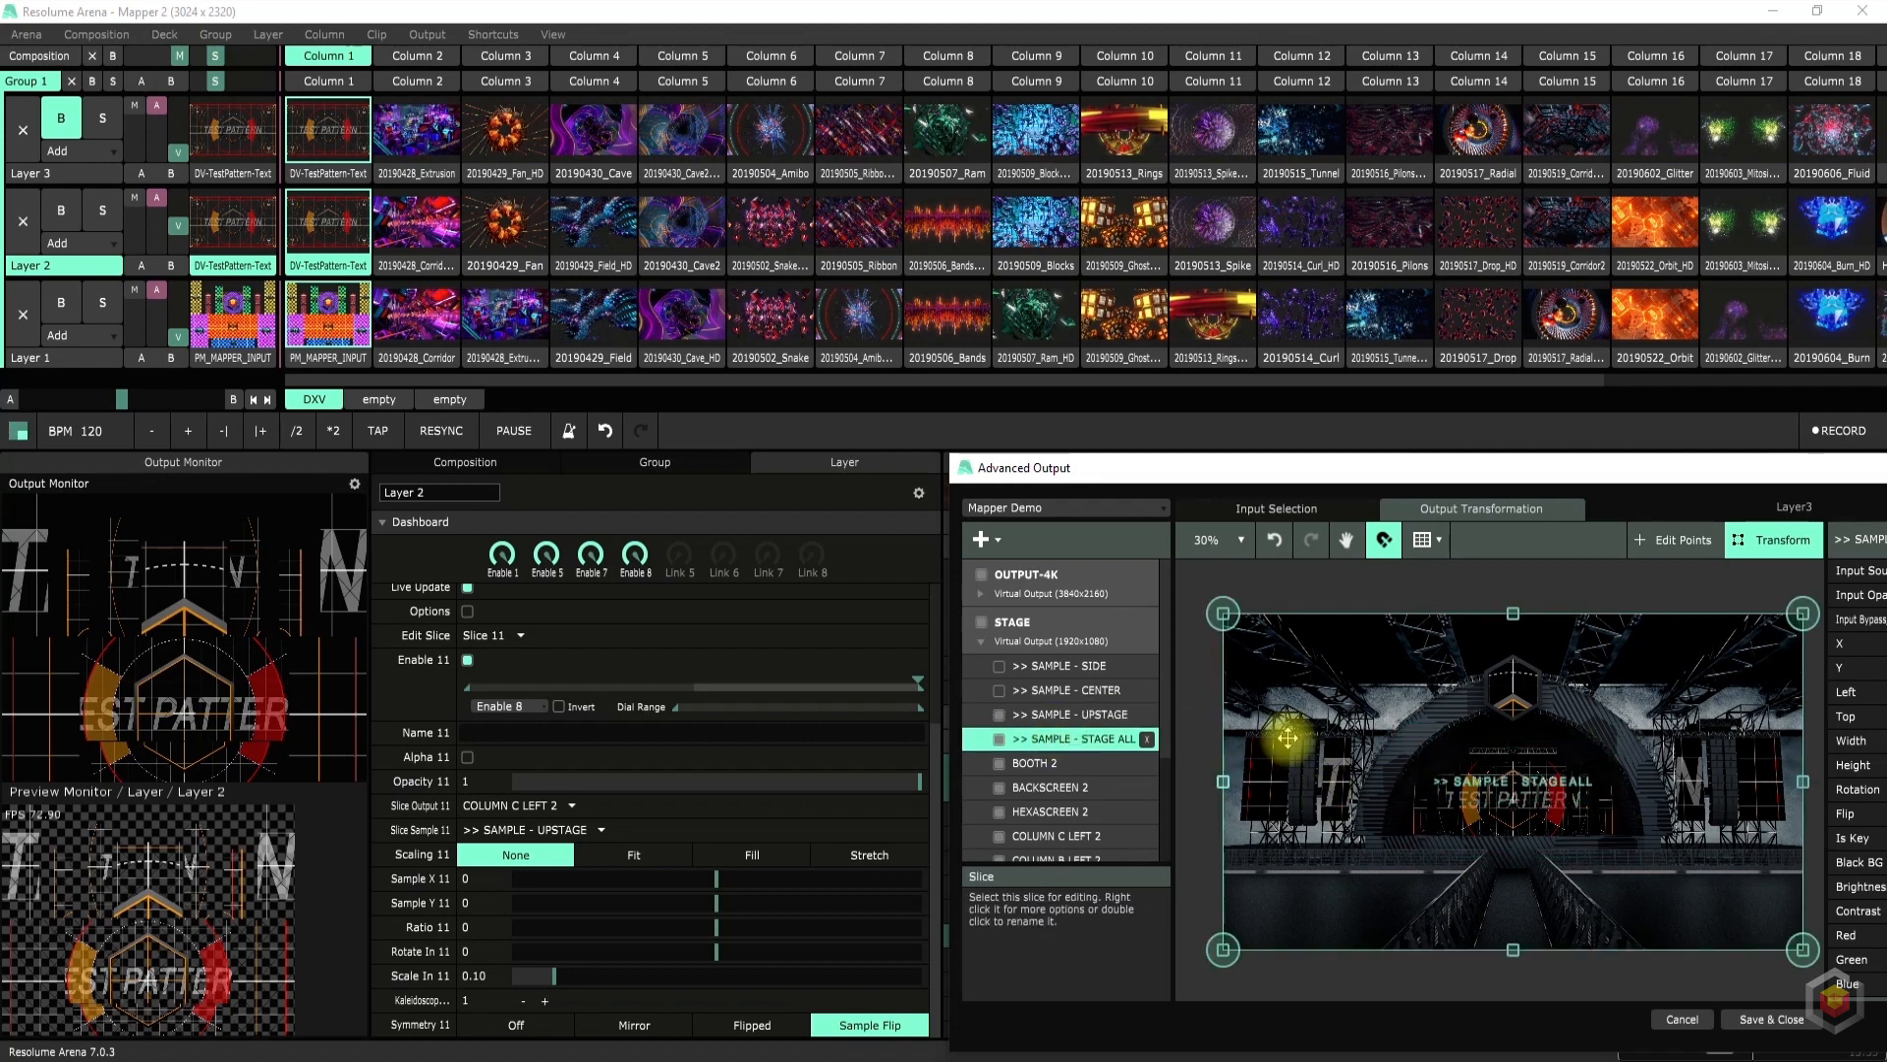
left_click_drag(1427, 756, 1428, 768)
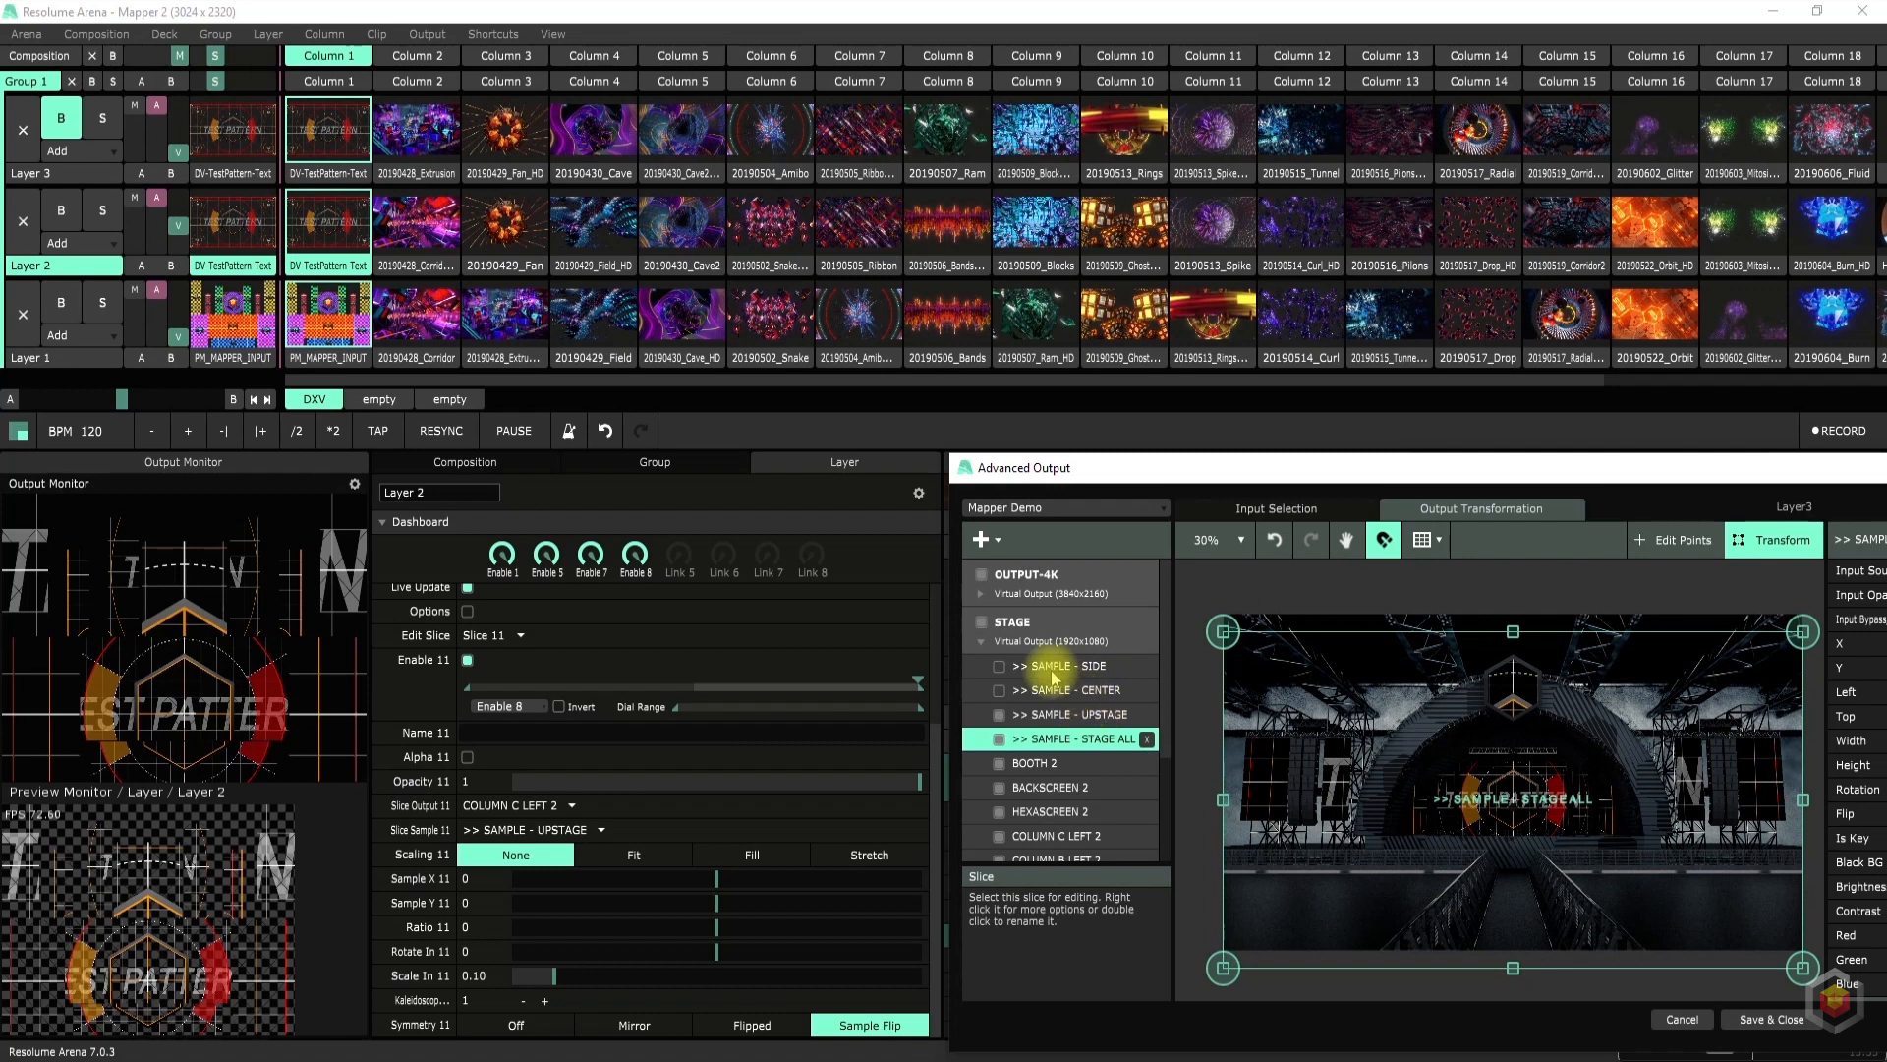
Save the changes to the Mapper Demo output preset
left_click(1025, 506)
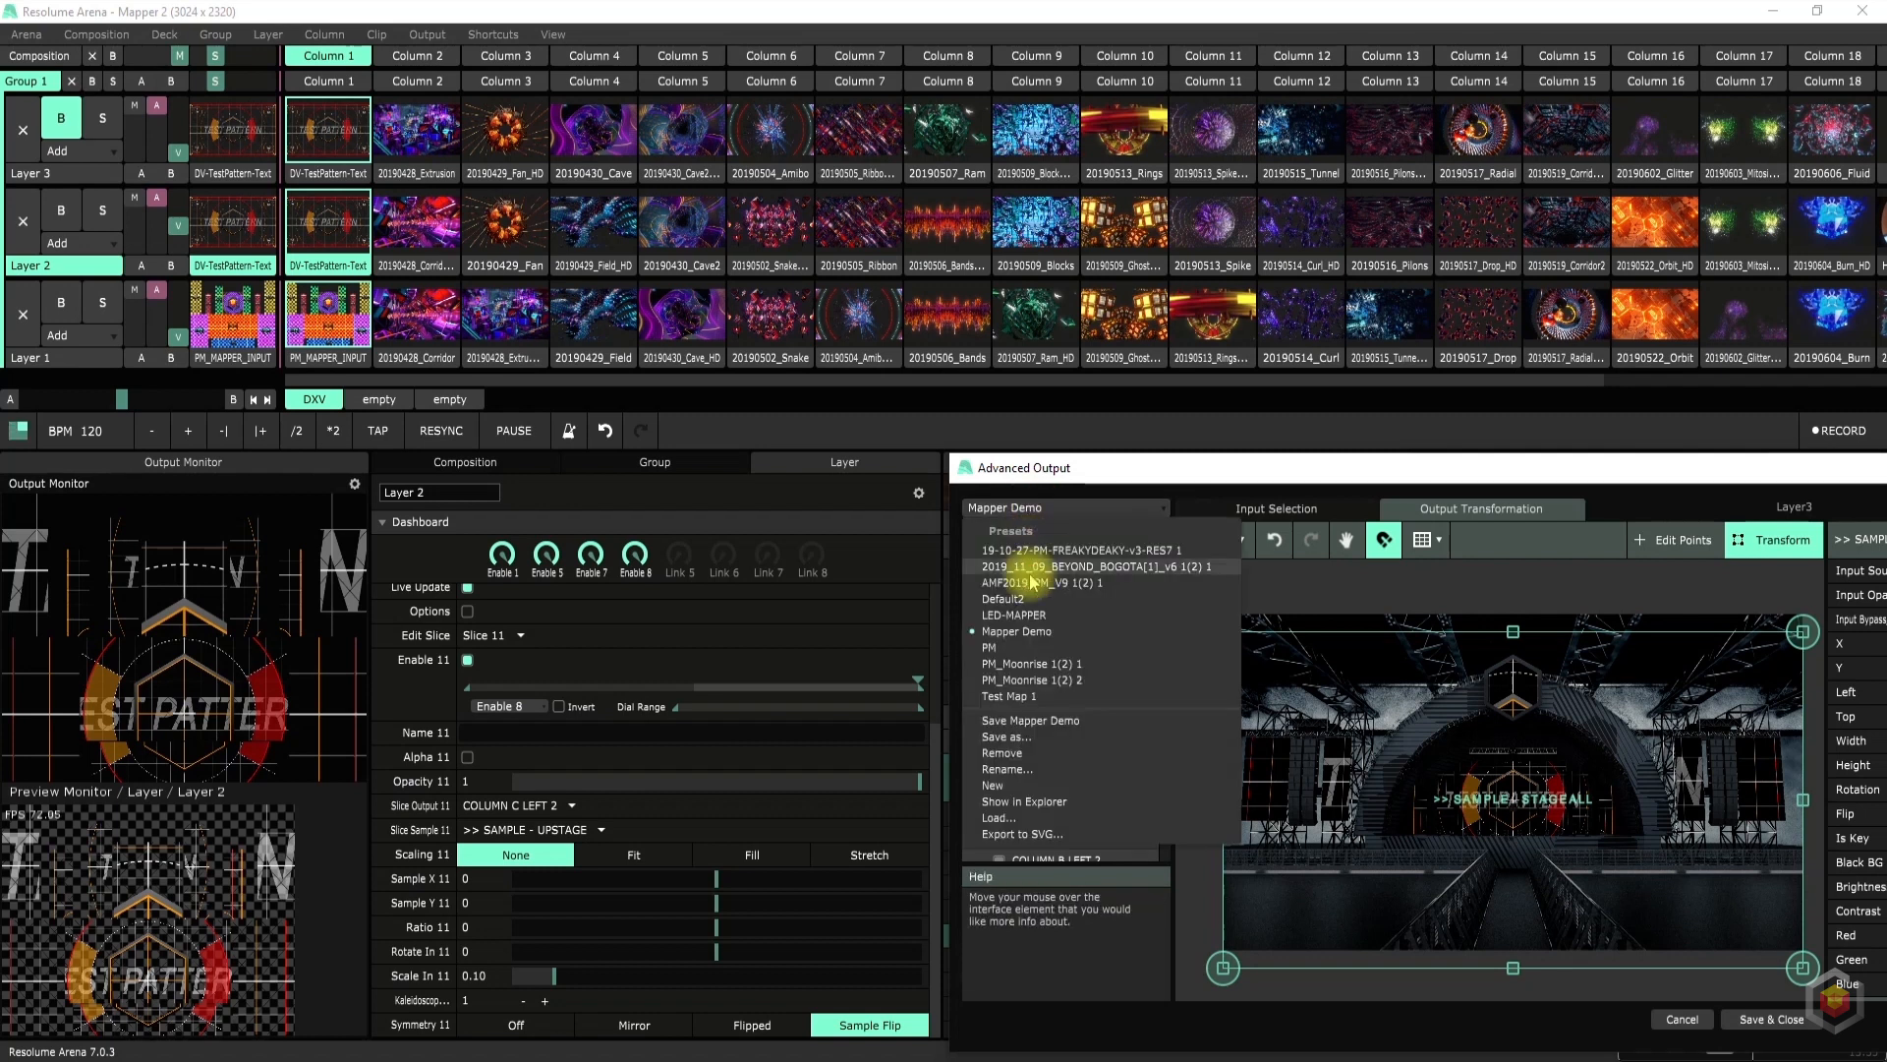
left_click(1048, 720)
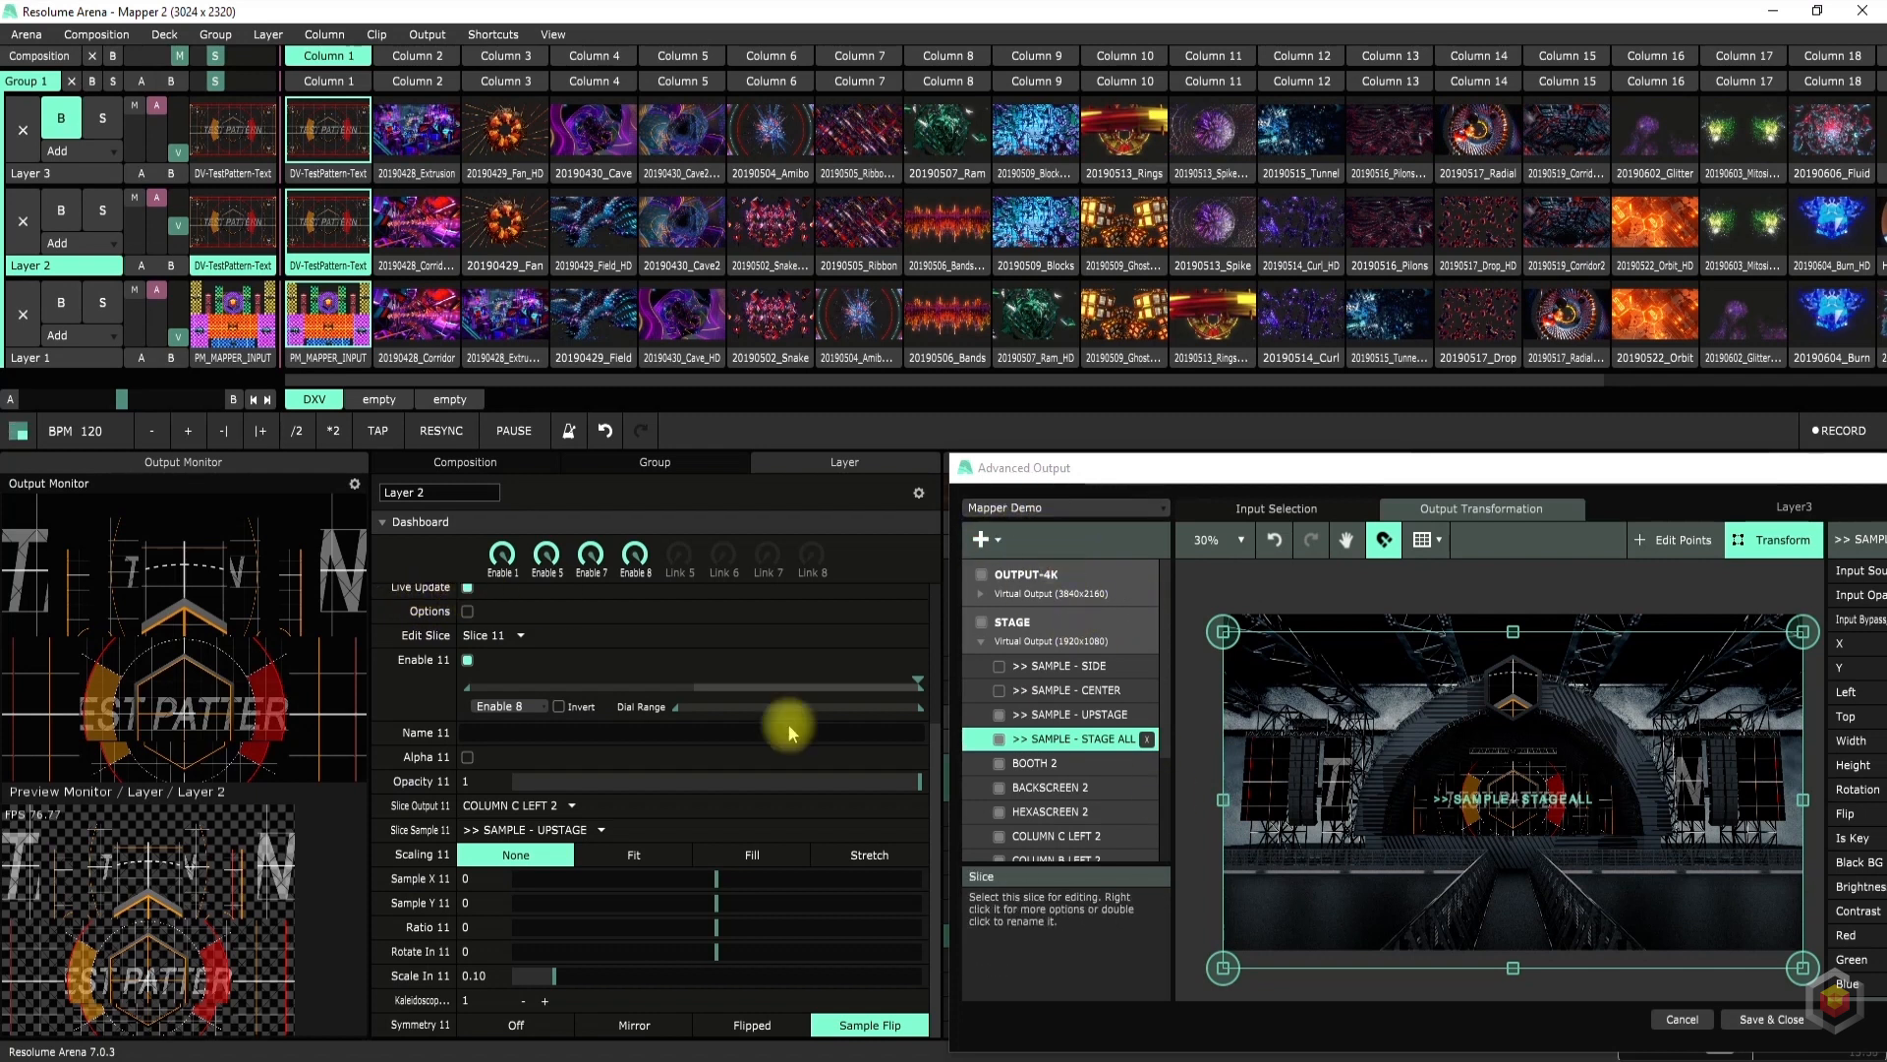
left_click(1007, 509)
left_click(1008, 479)
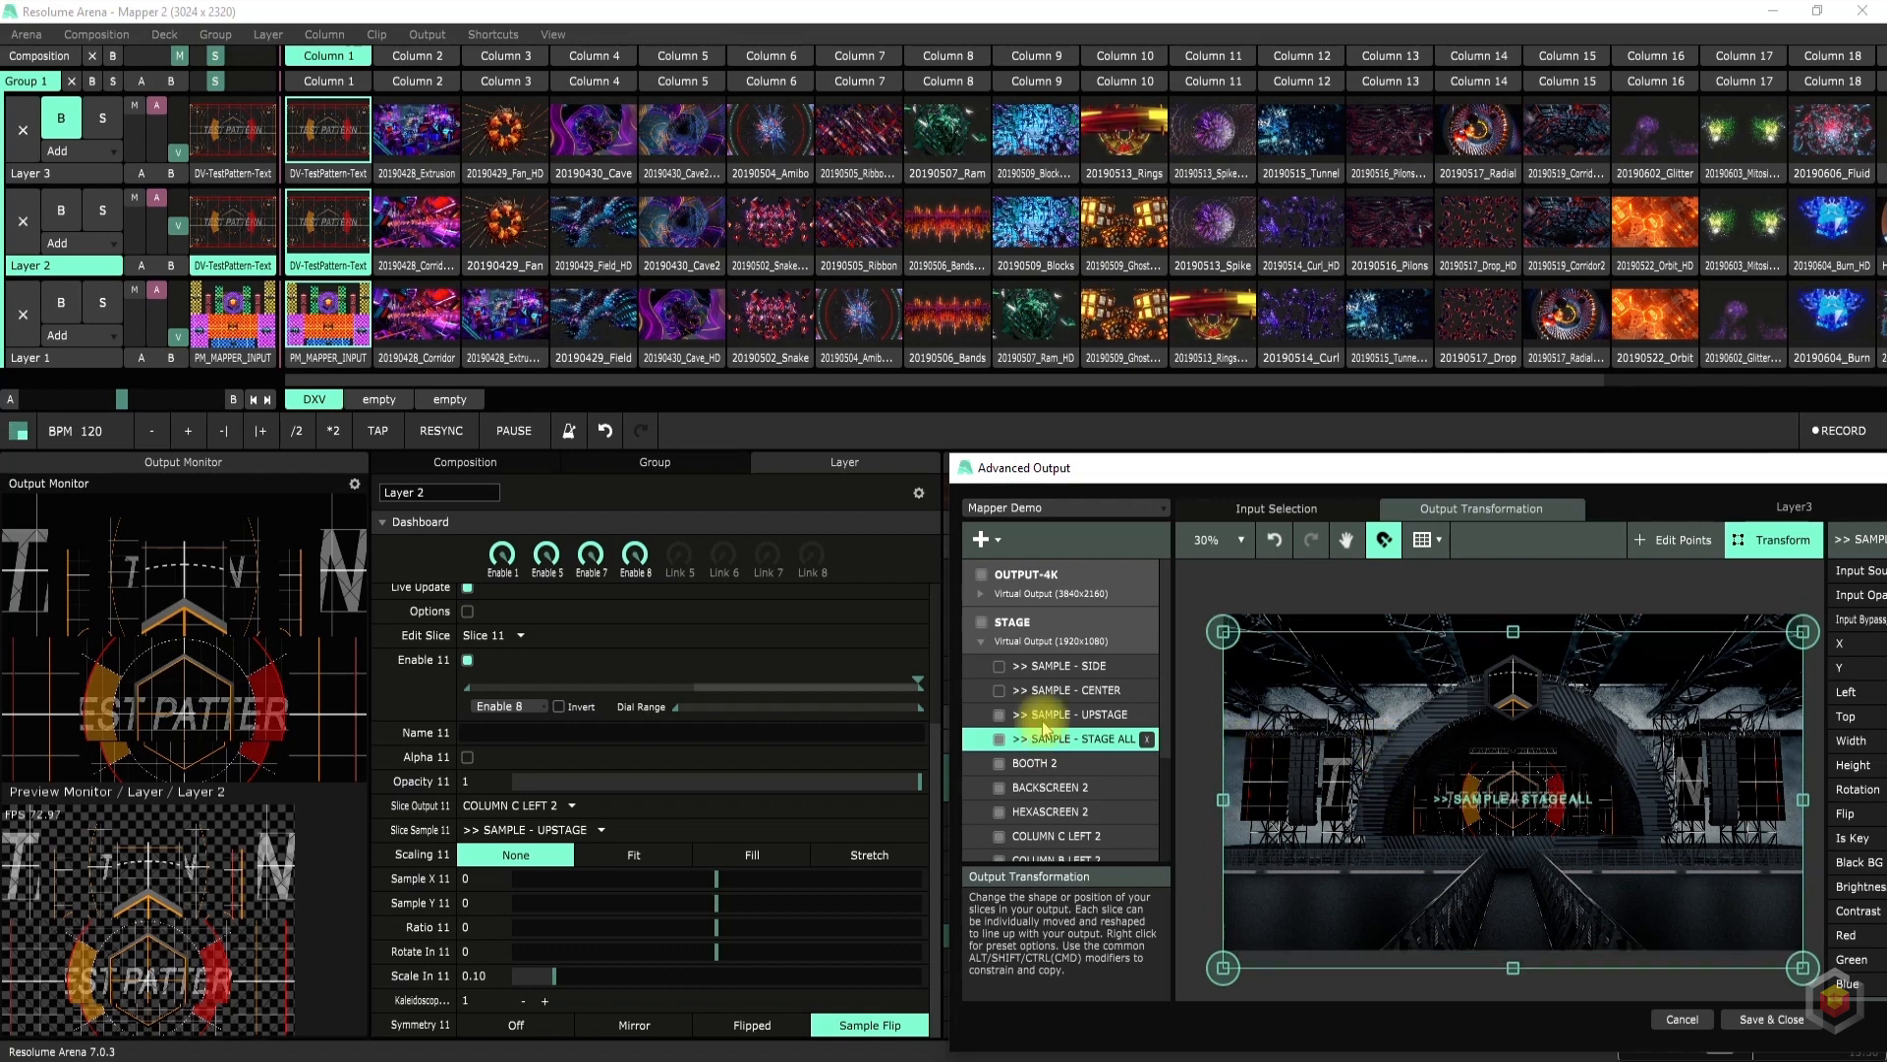
Bypass Layer 2, raise Layer 3's video opacity and toggle the >> SAMPLE - UPSTAGE slice to isolate the sample regions
left_click(73, 226)
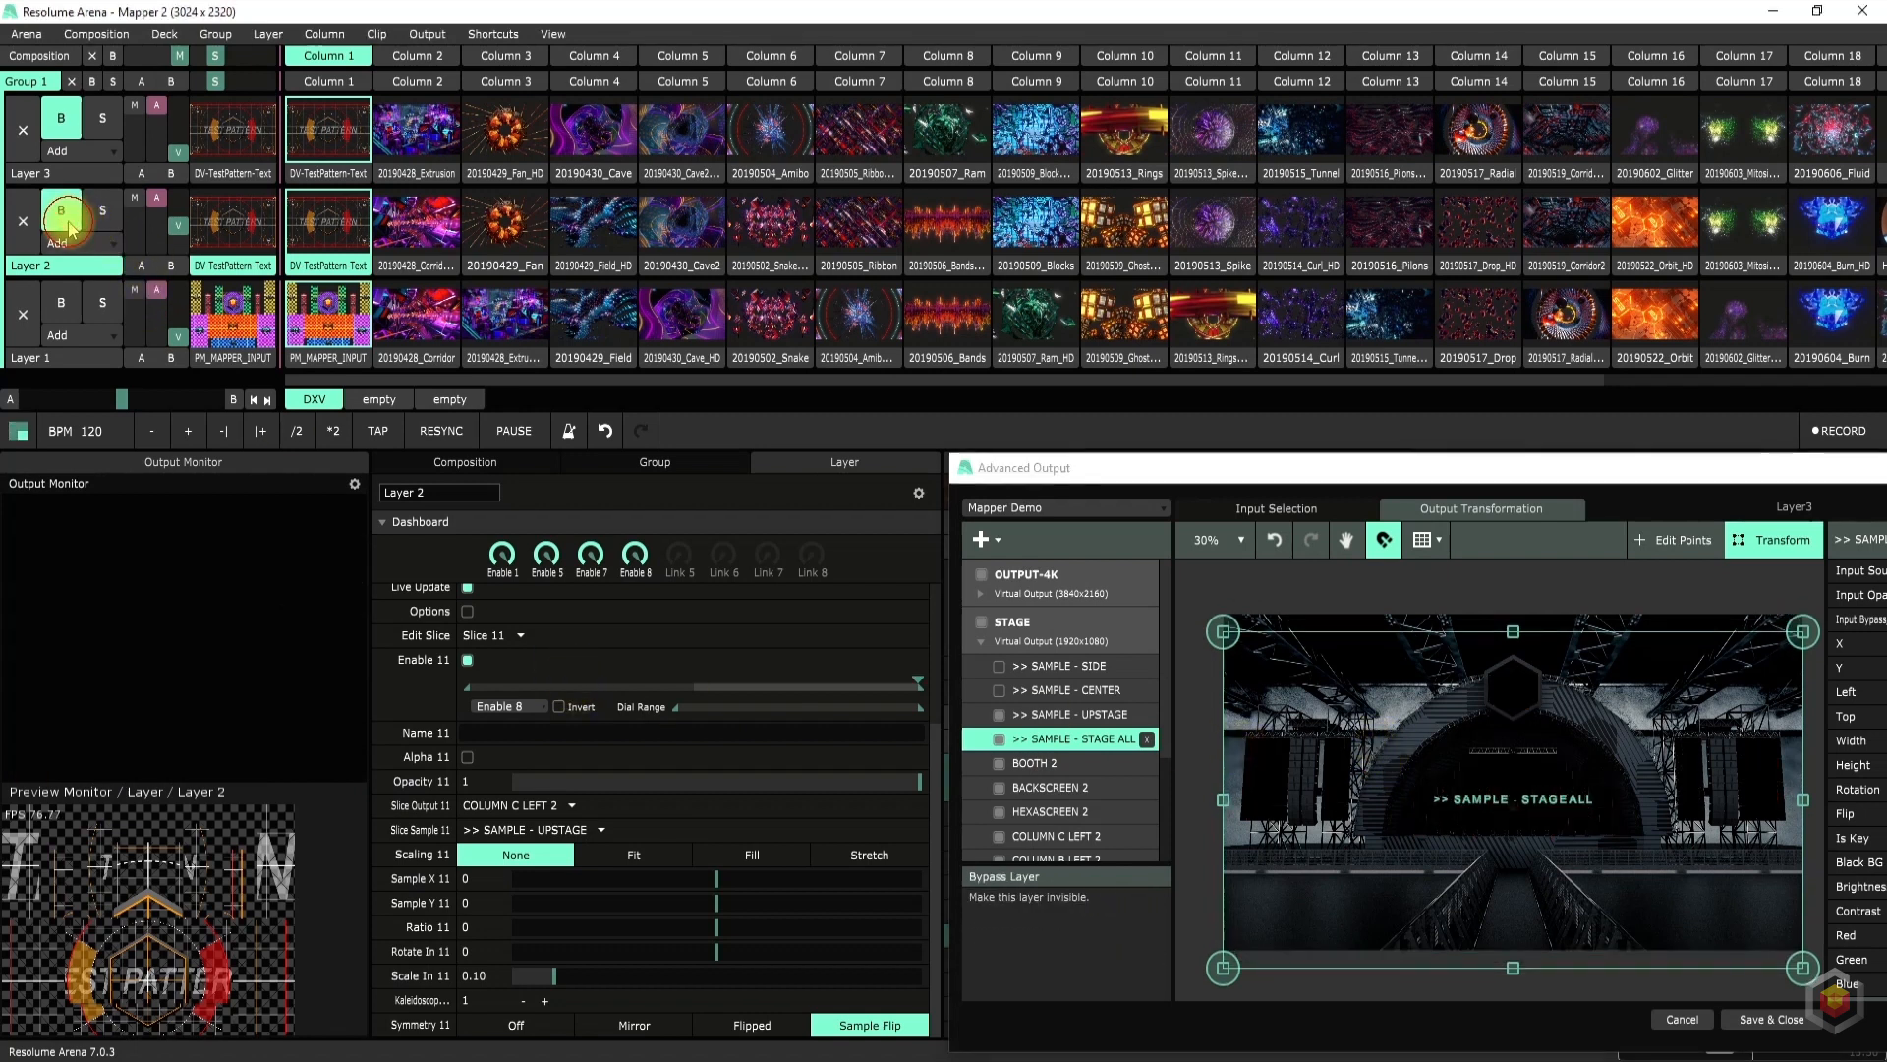
left_click_drag(179, 152, 179, 137)
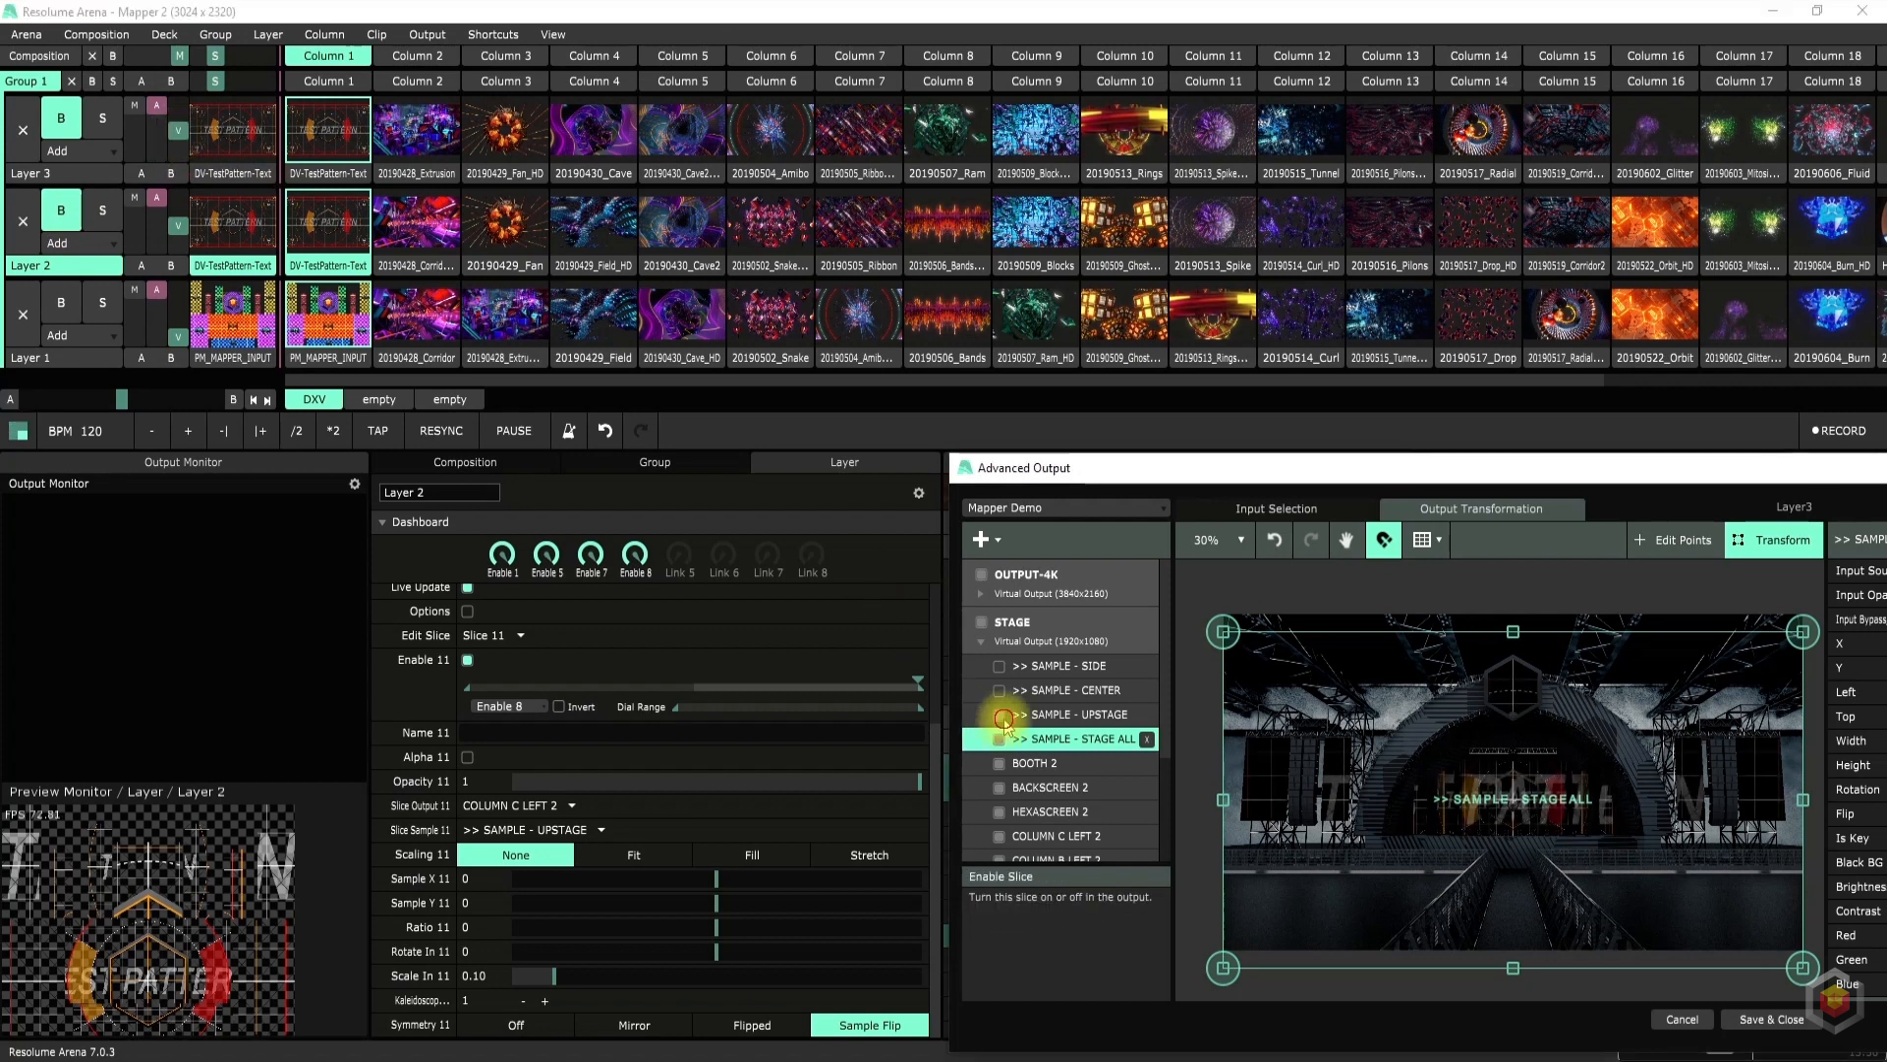
left_click(1005, 719)
Compare the centre alignment of the >> SAMPLE - UPSTAGE and >> SAMPLE - STAGE ALL slices up close
left_click(1052, 716)
scroll(1531, 815, "up", 6)
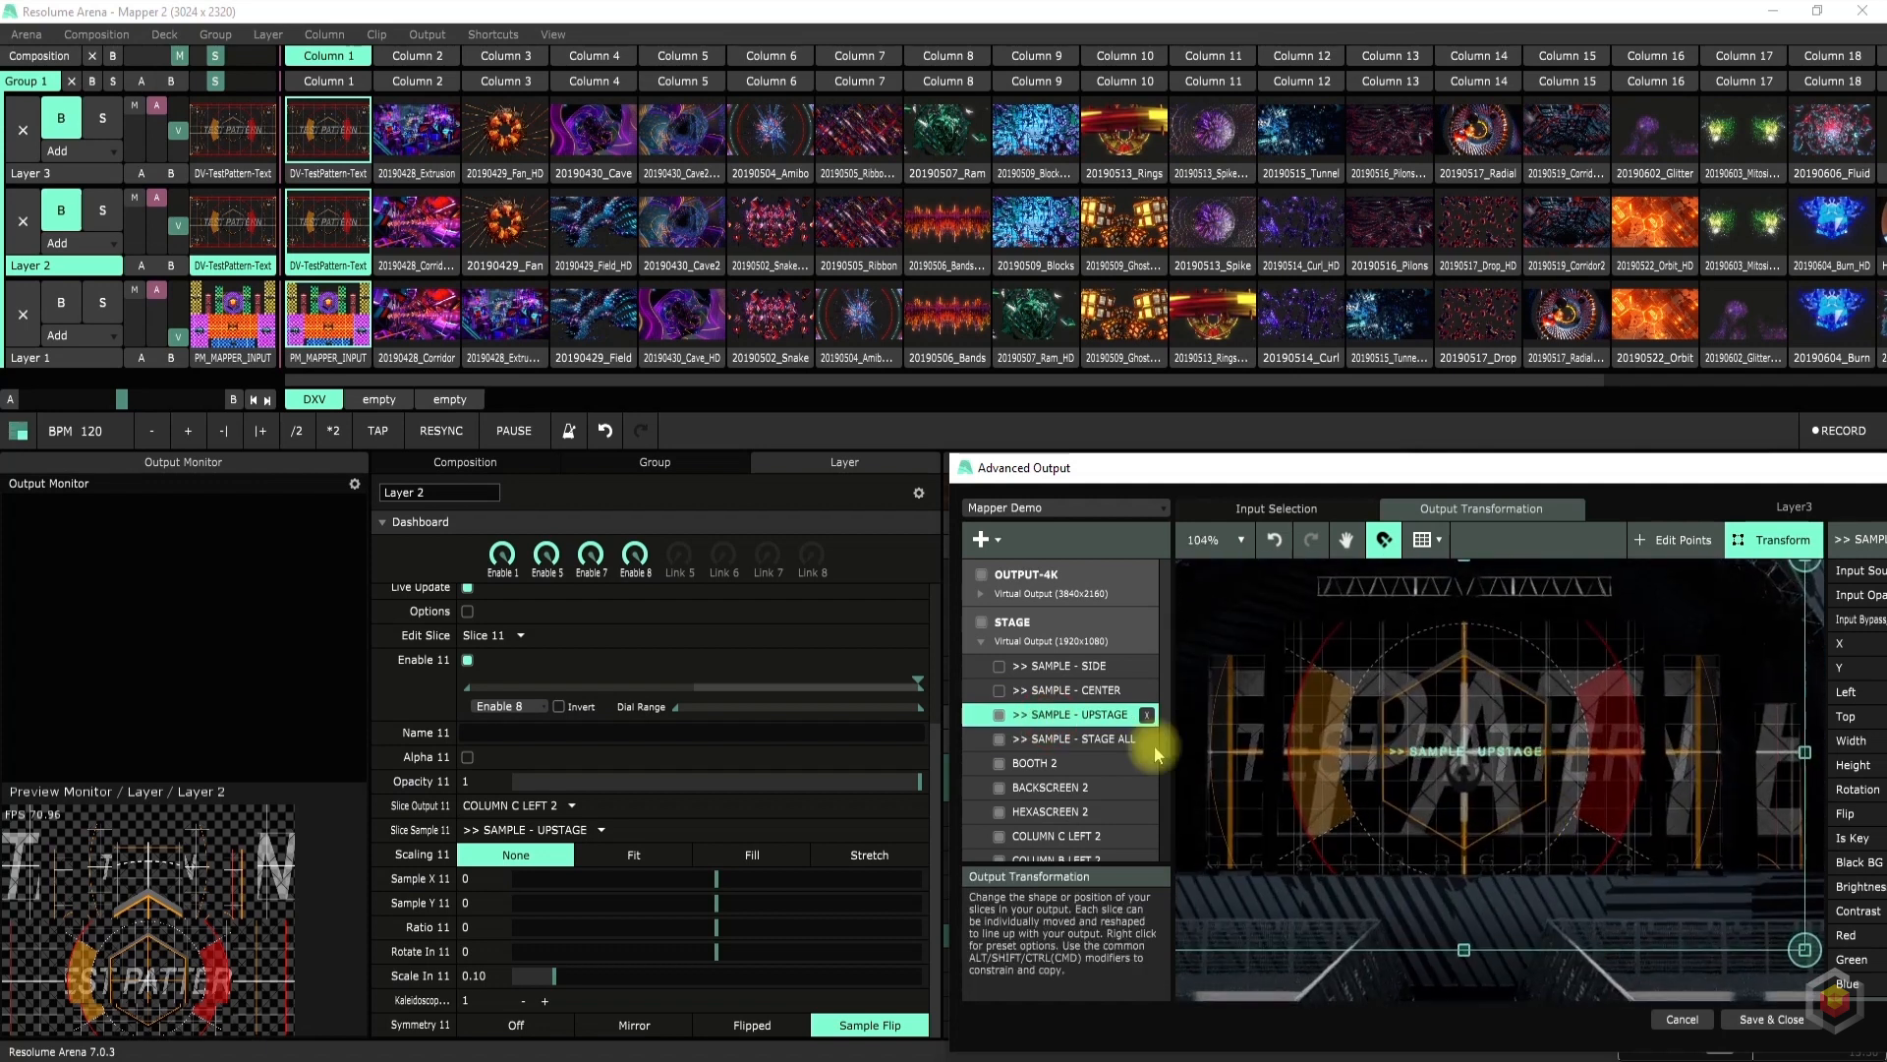
left_click(1038, 739)
left_click_drag(1369, 791, 1367, 772)
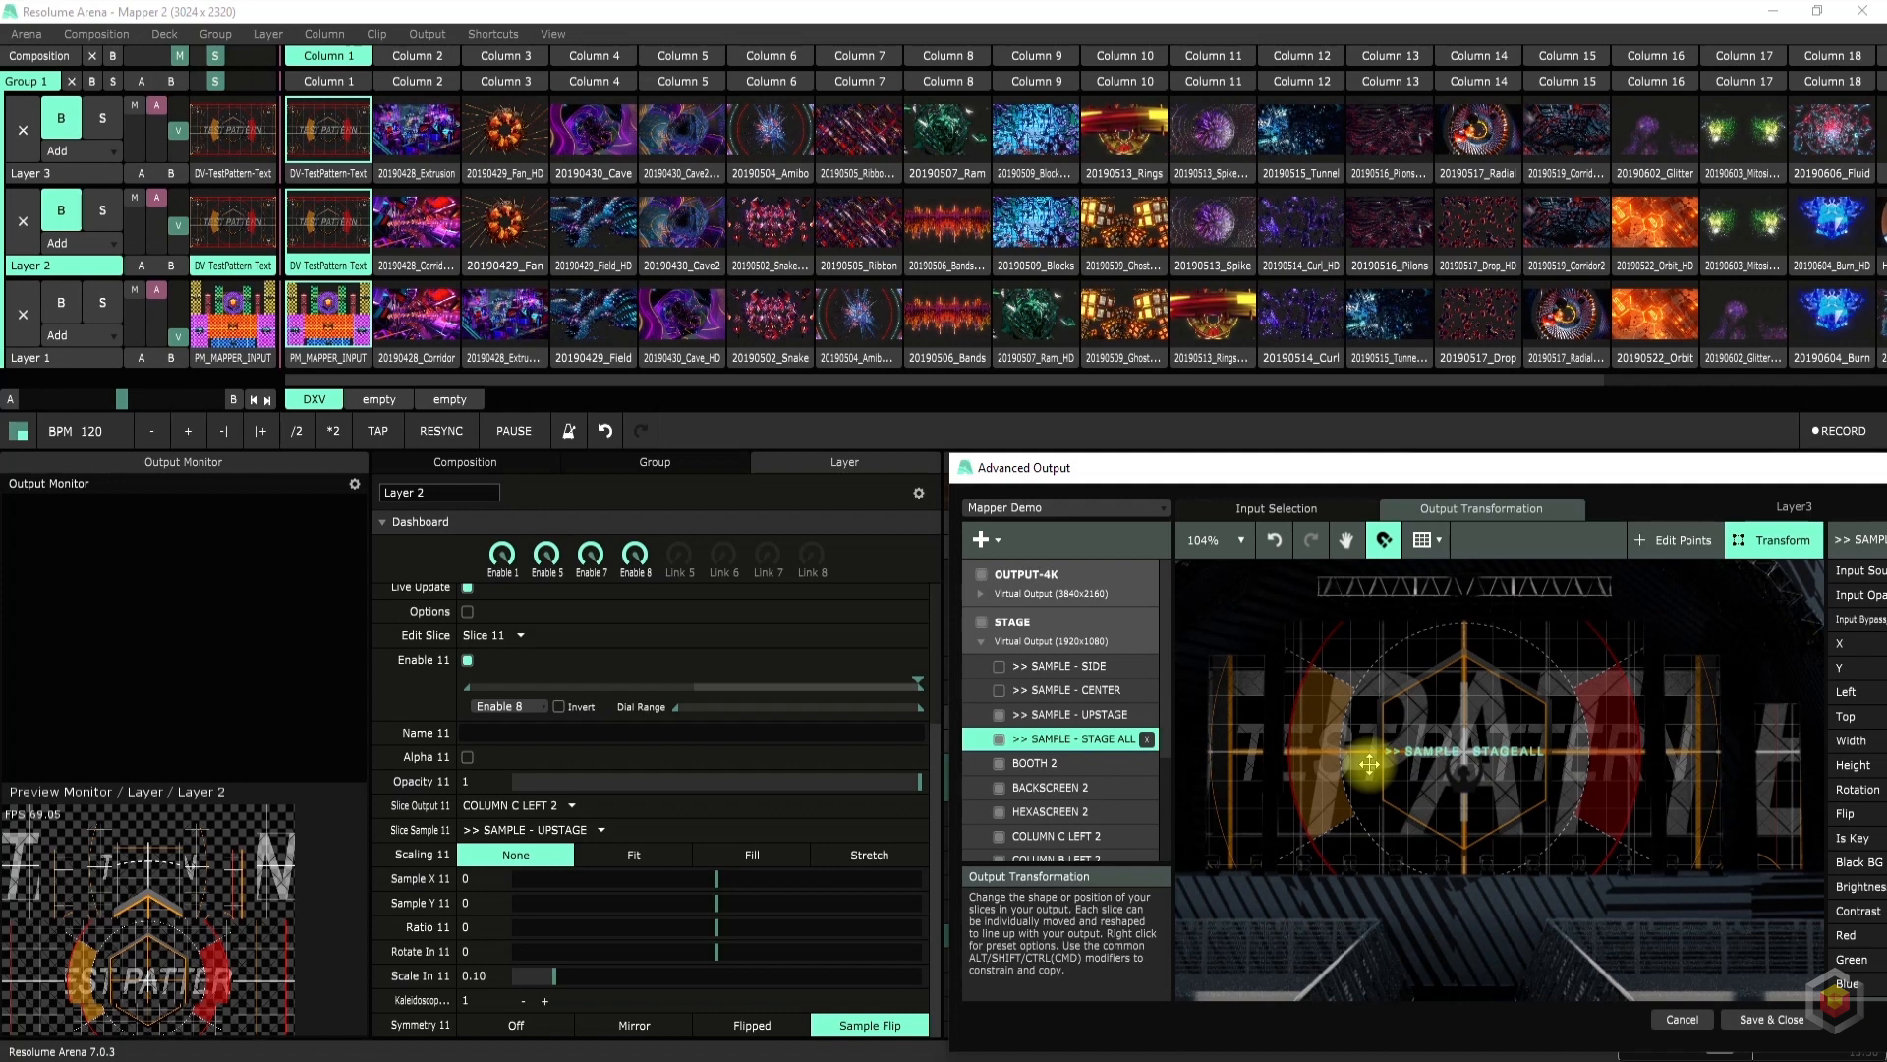
scroll(1470, 752, "down", 6)
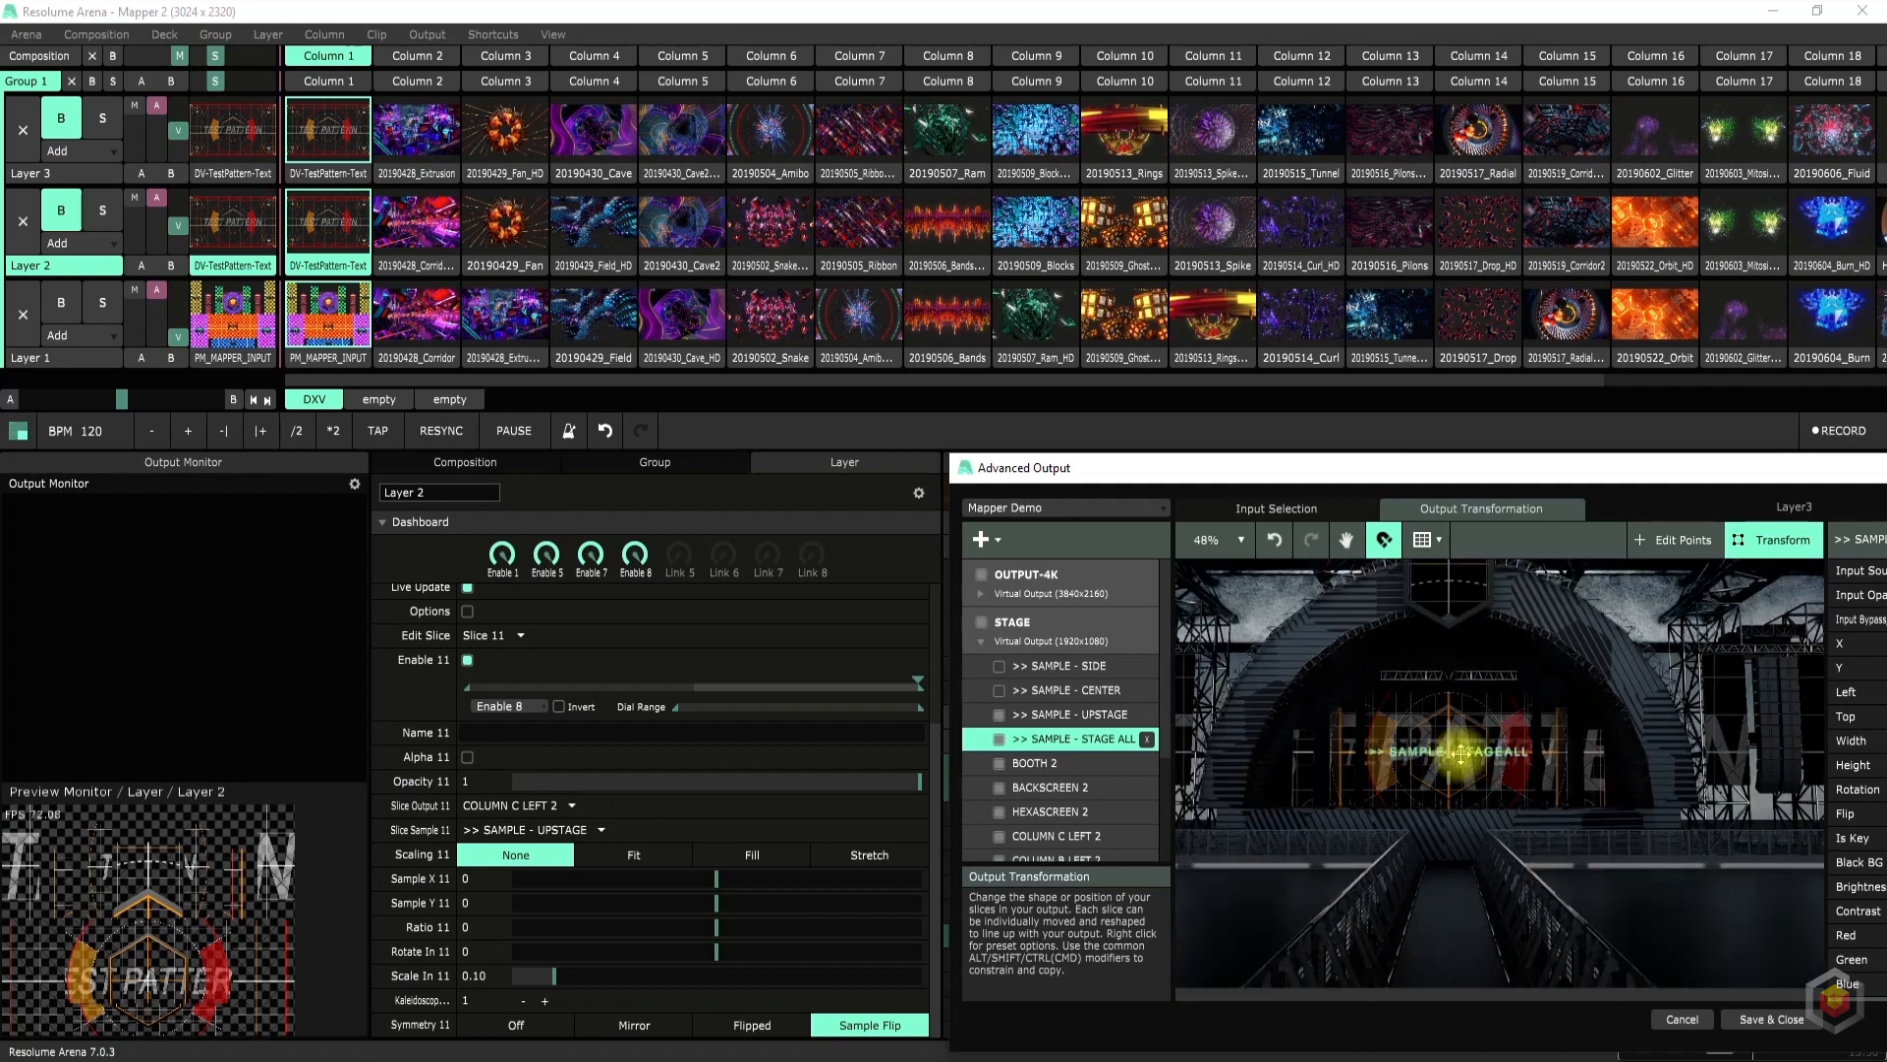
Disable the >> SAMPLE - UPSTAGE and >> SAMPLE - STAGE ALL slices, select the STAGE screen and take Layer 2 off bypass
left_click(1219, 540)
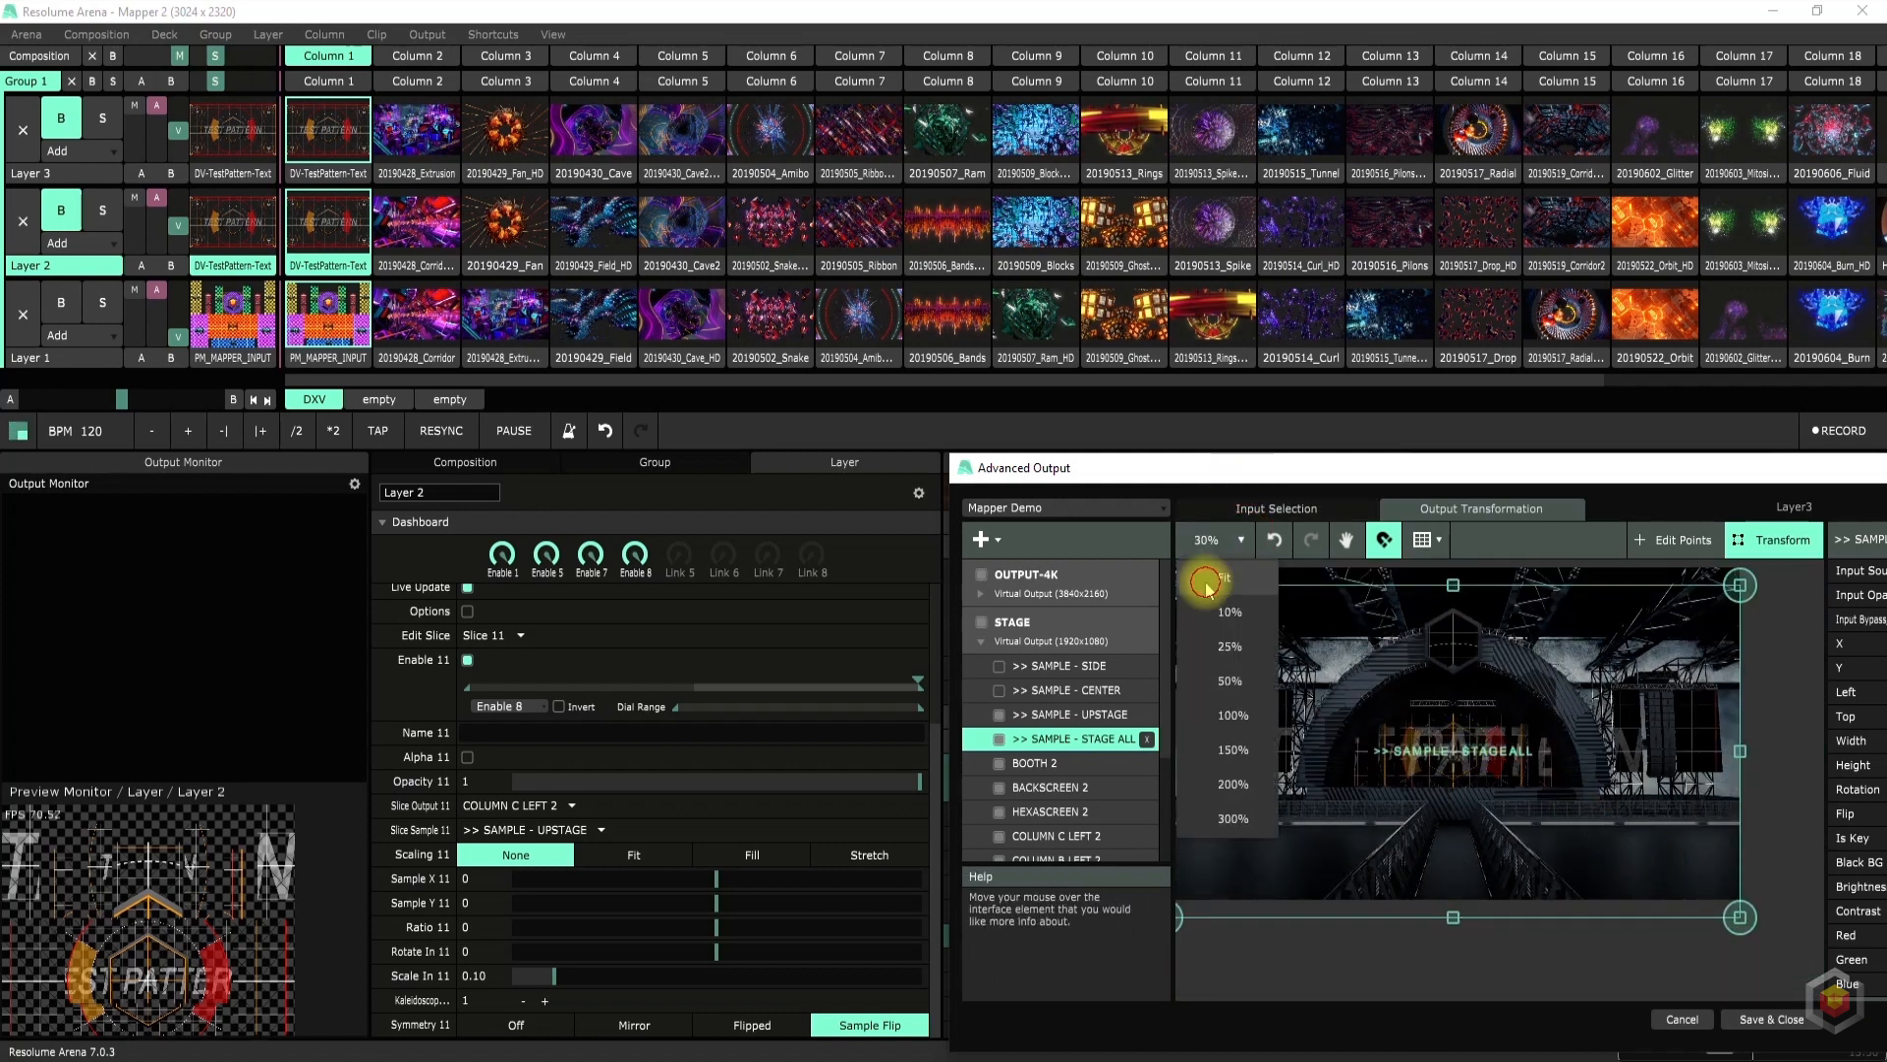
left_click(1214, 568)
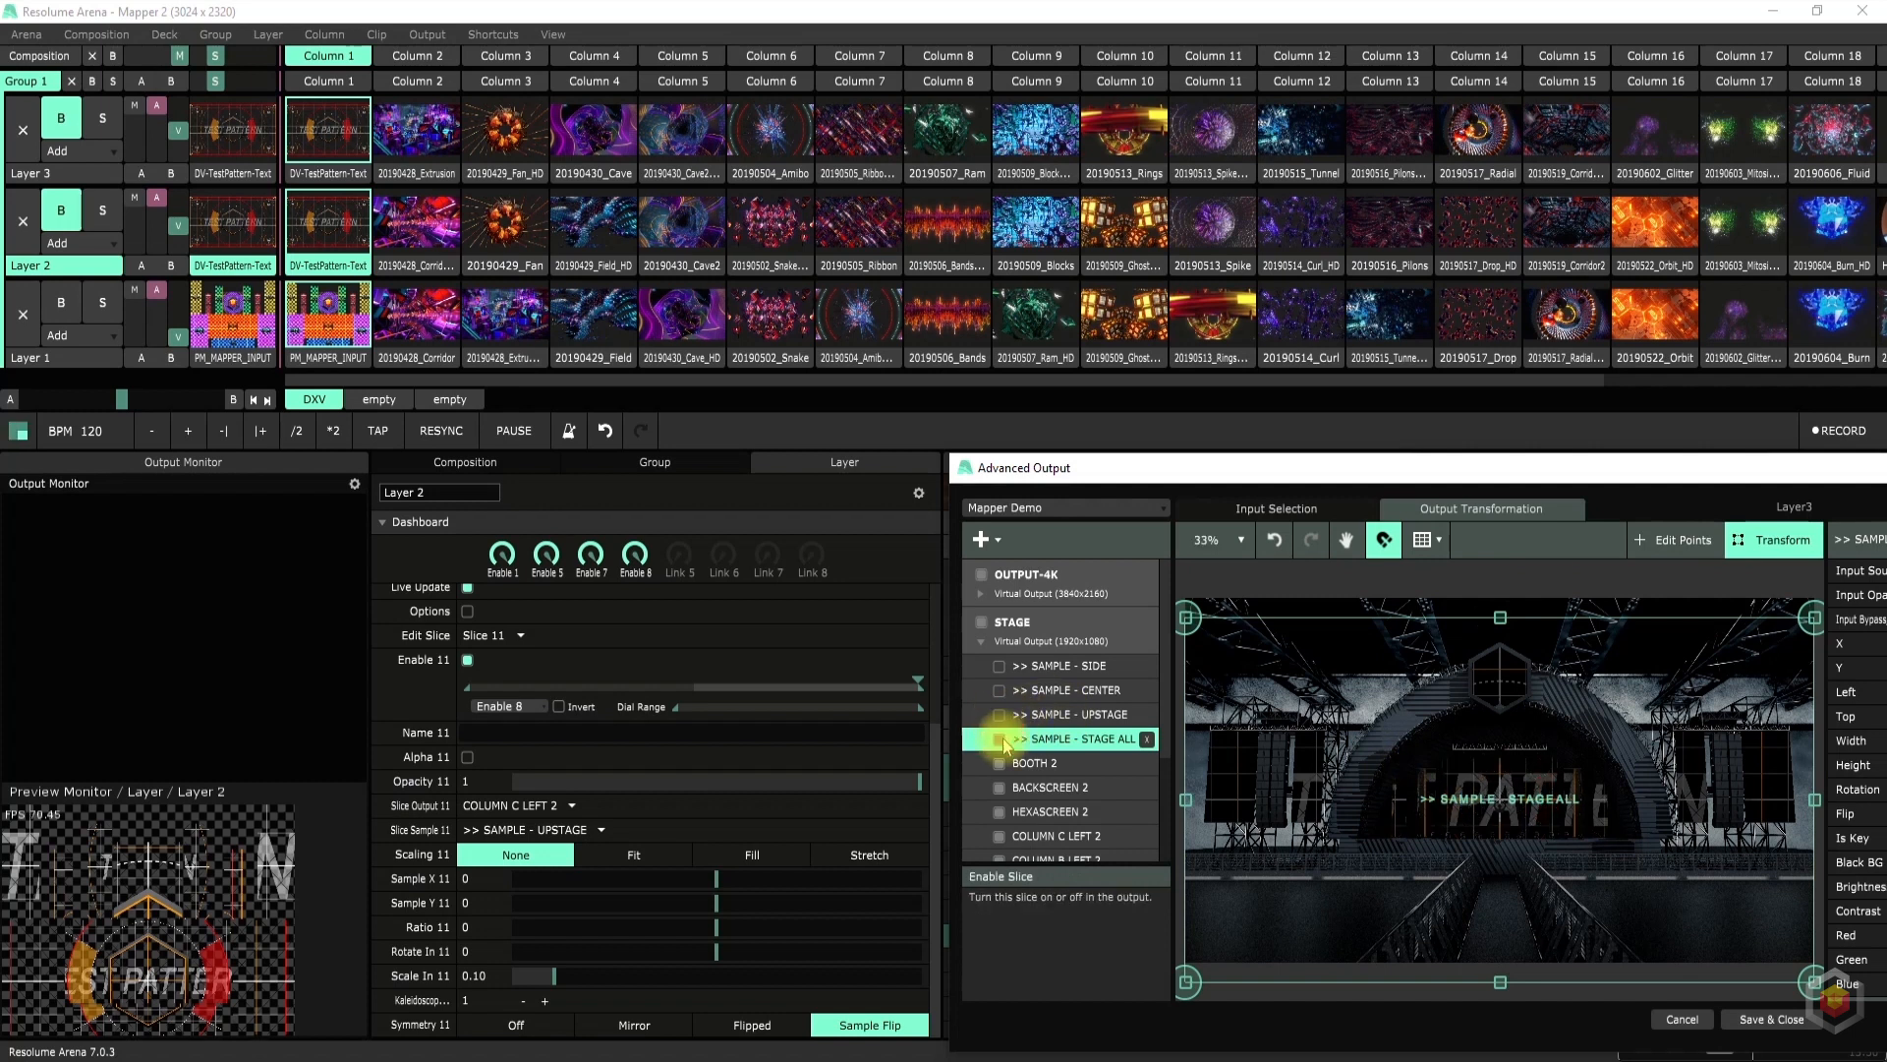
left_click(1017, 644)
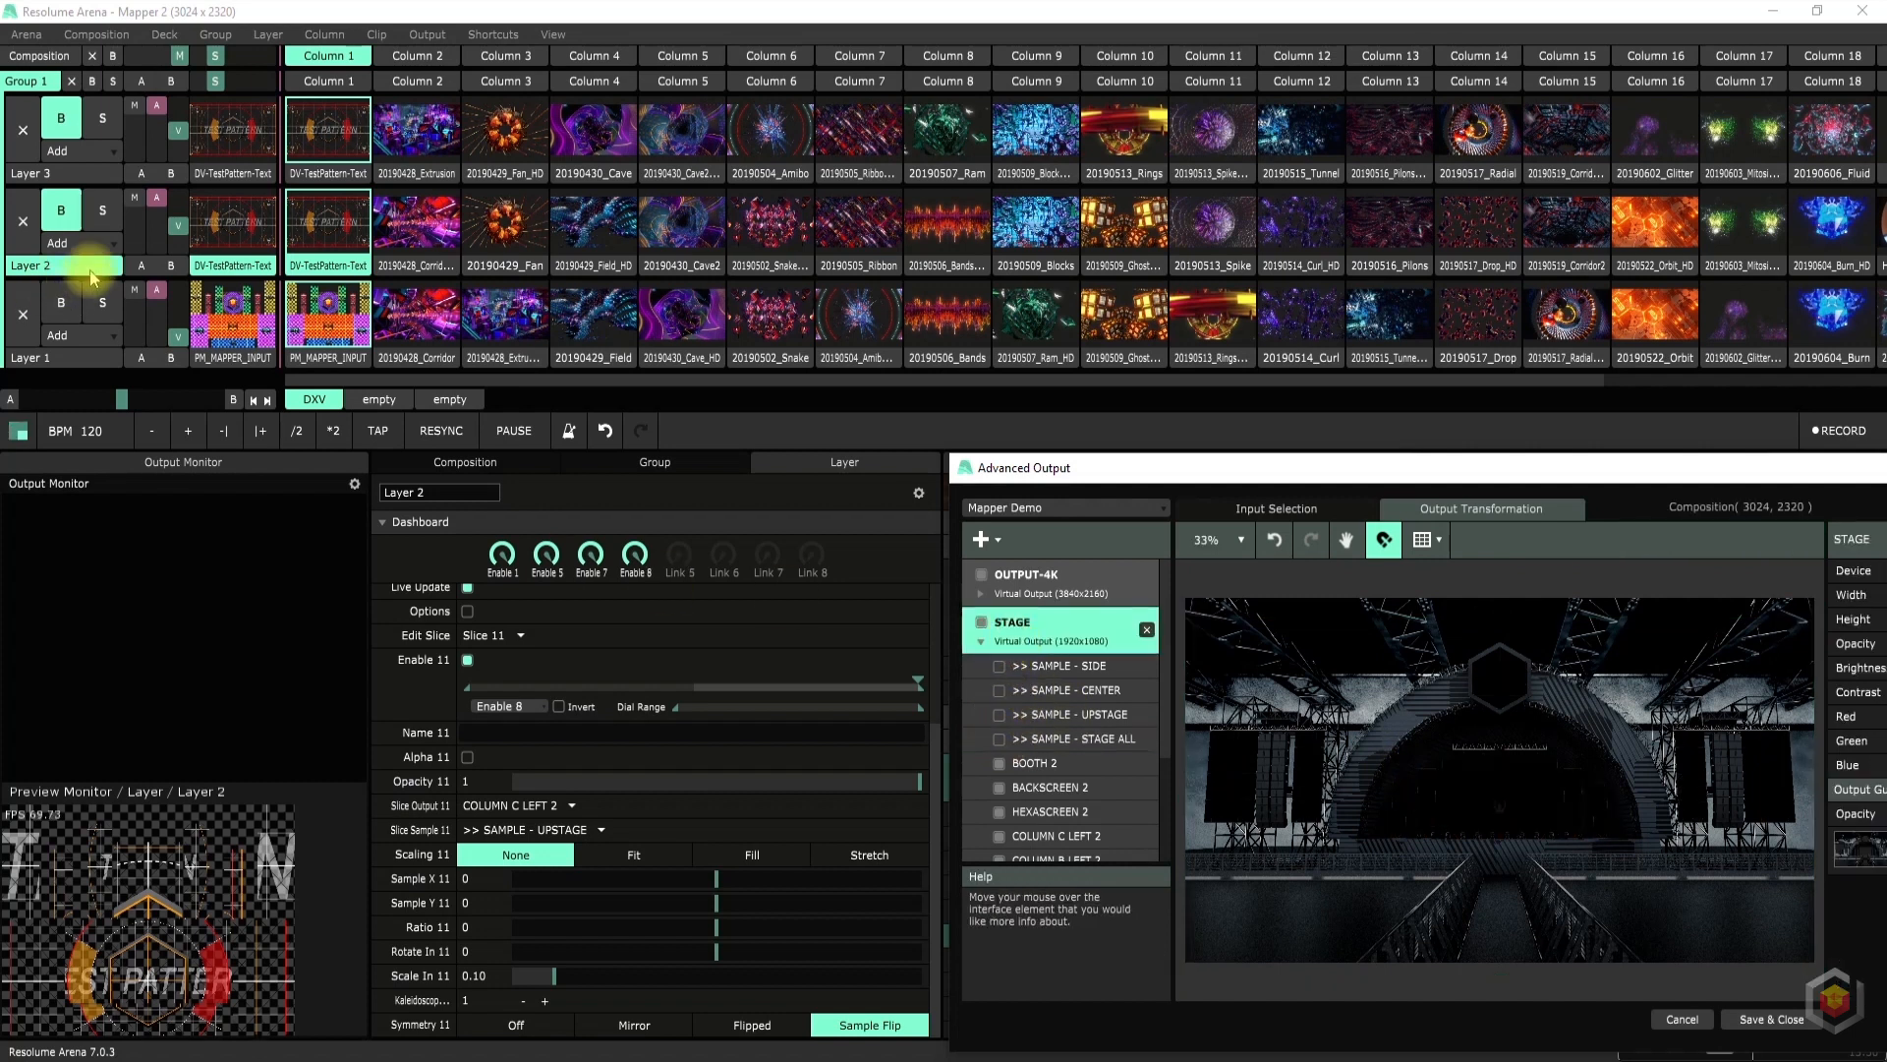
left_click(62, 212)
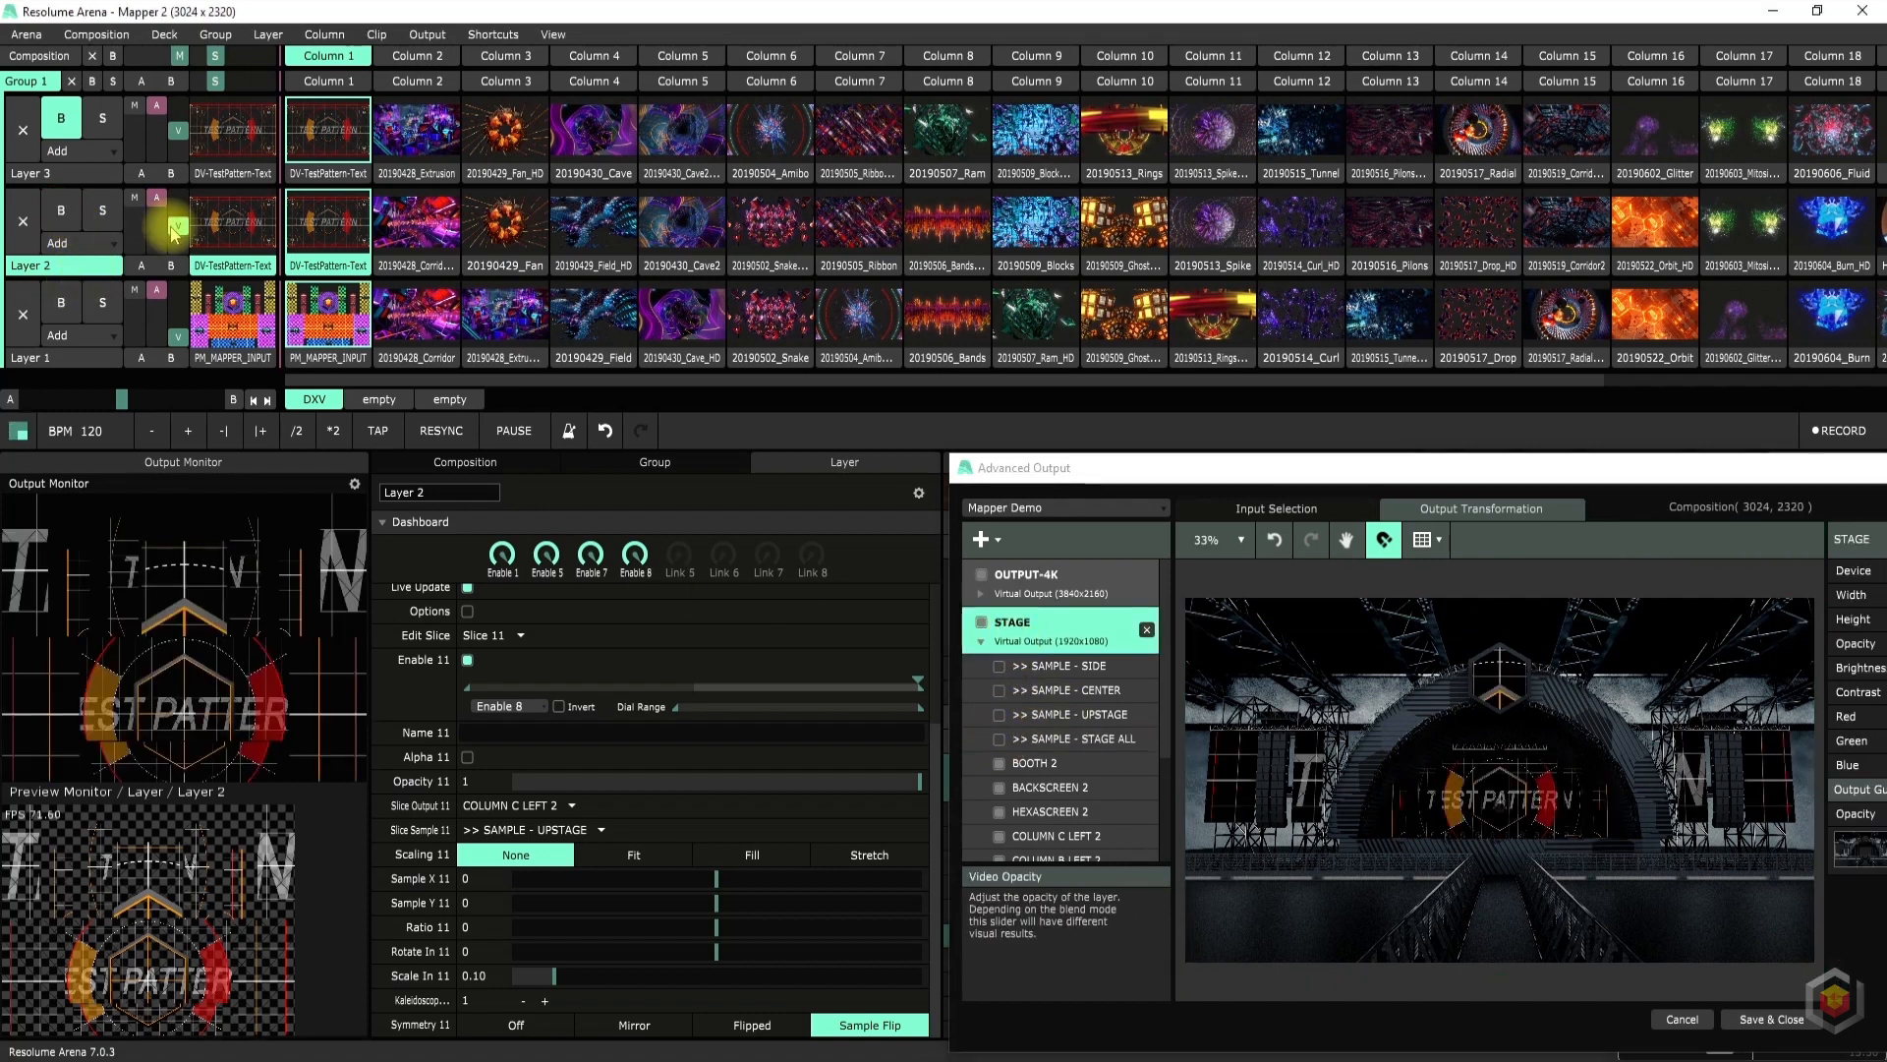
Toggle the Enable 8 dial repeatedly to check the upstage look with the other three dials on
scroll(898, 812, "up", 1)
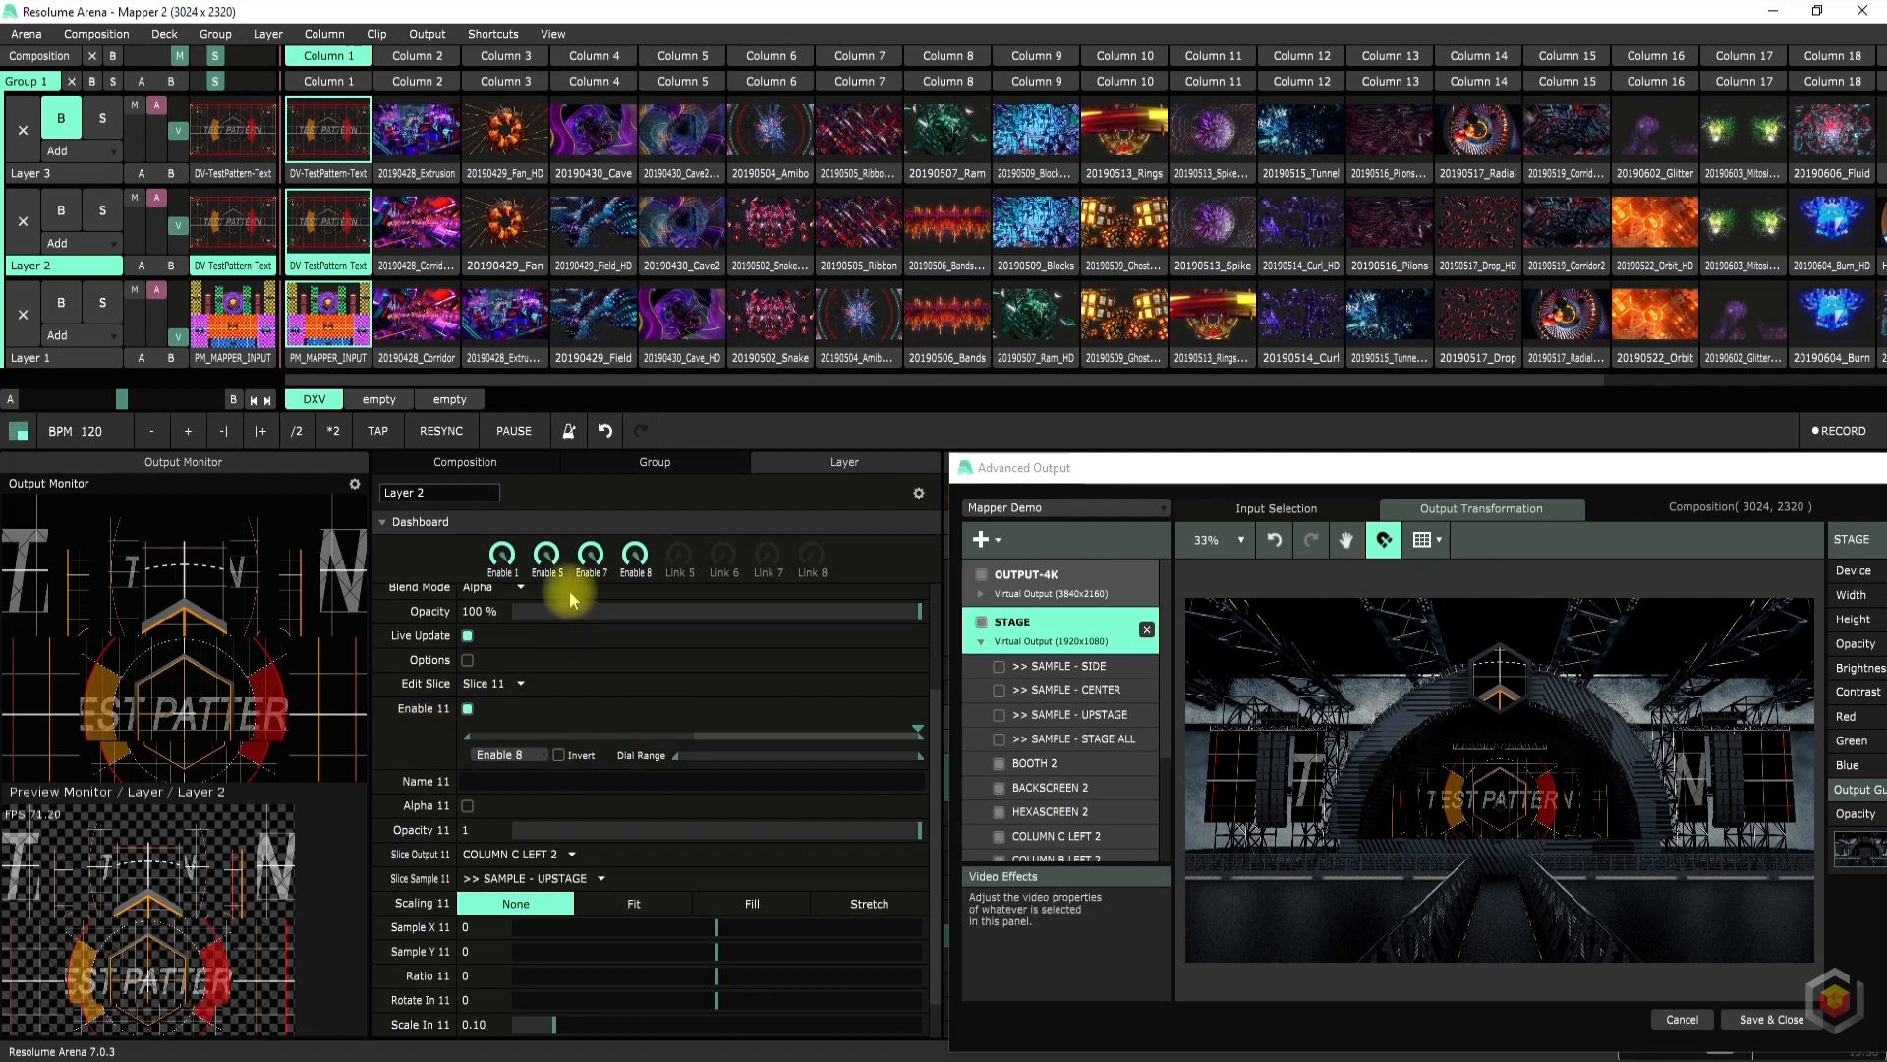
key("f")
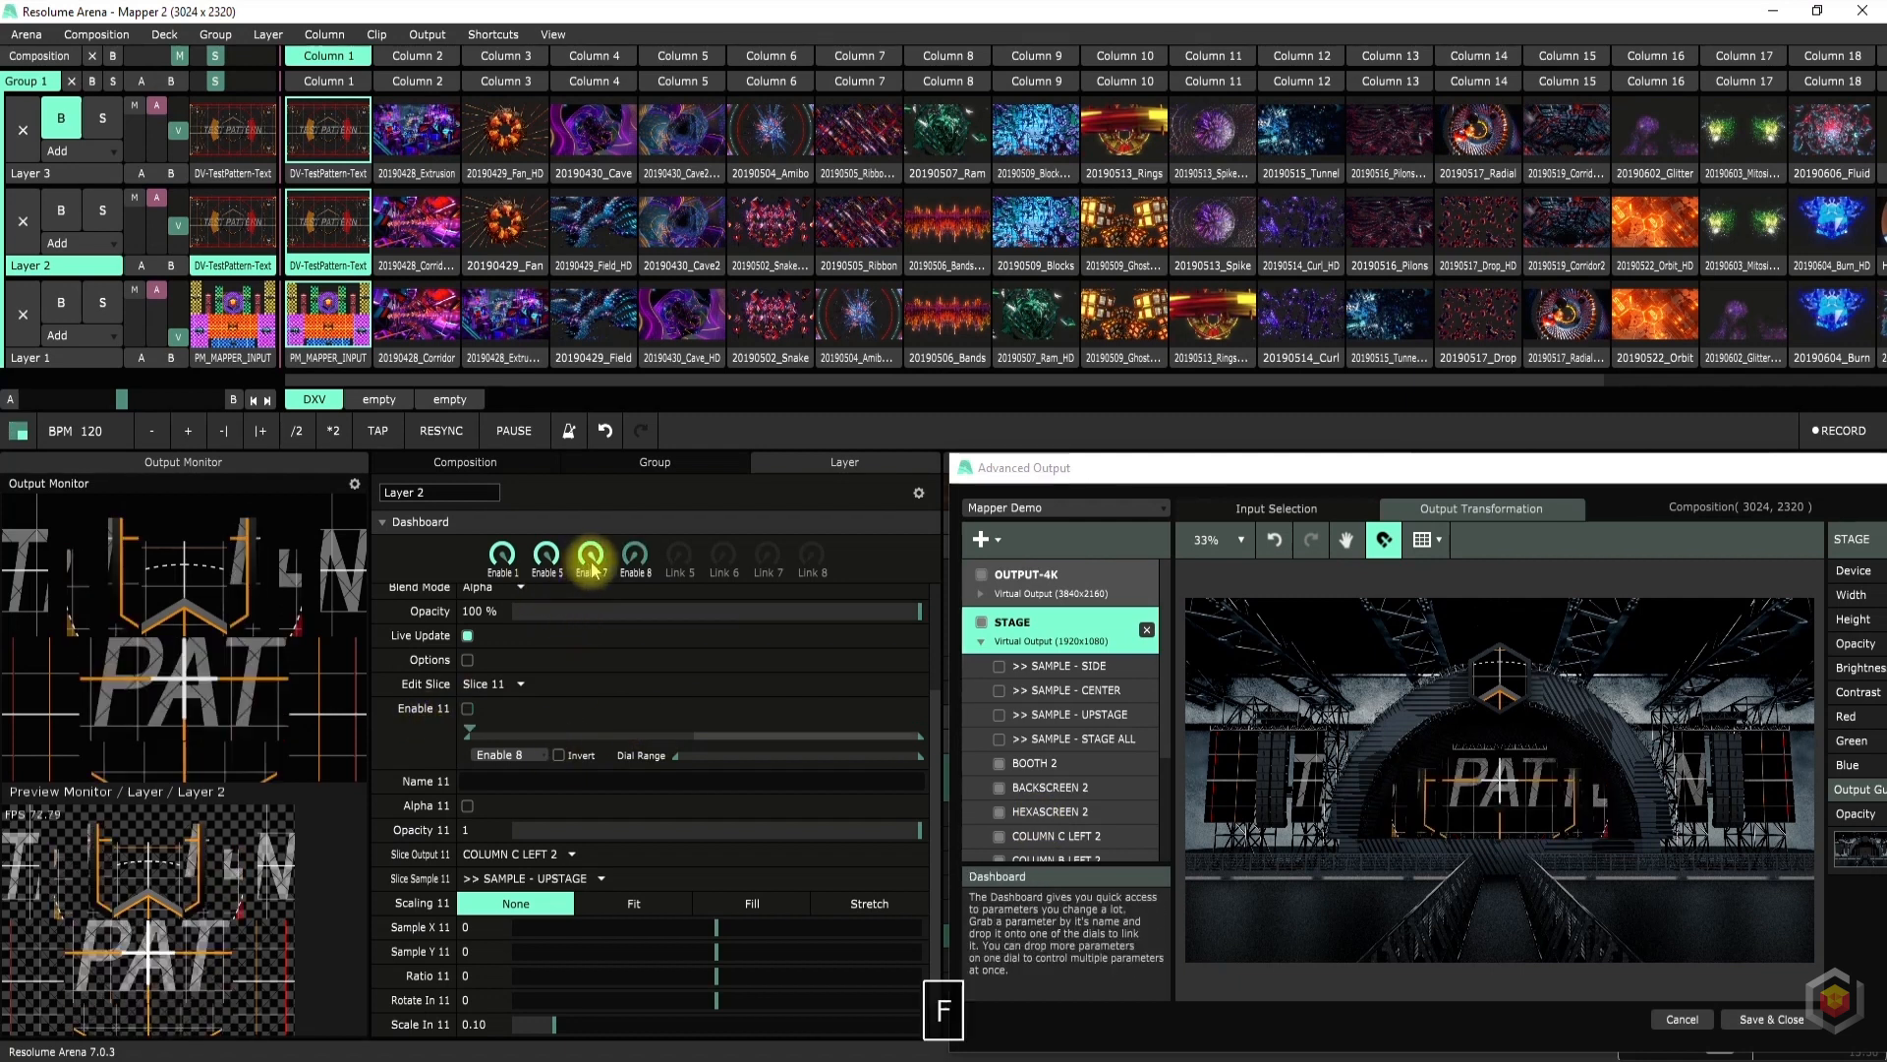
key("f")
key("f")
key("f")
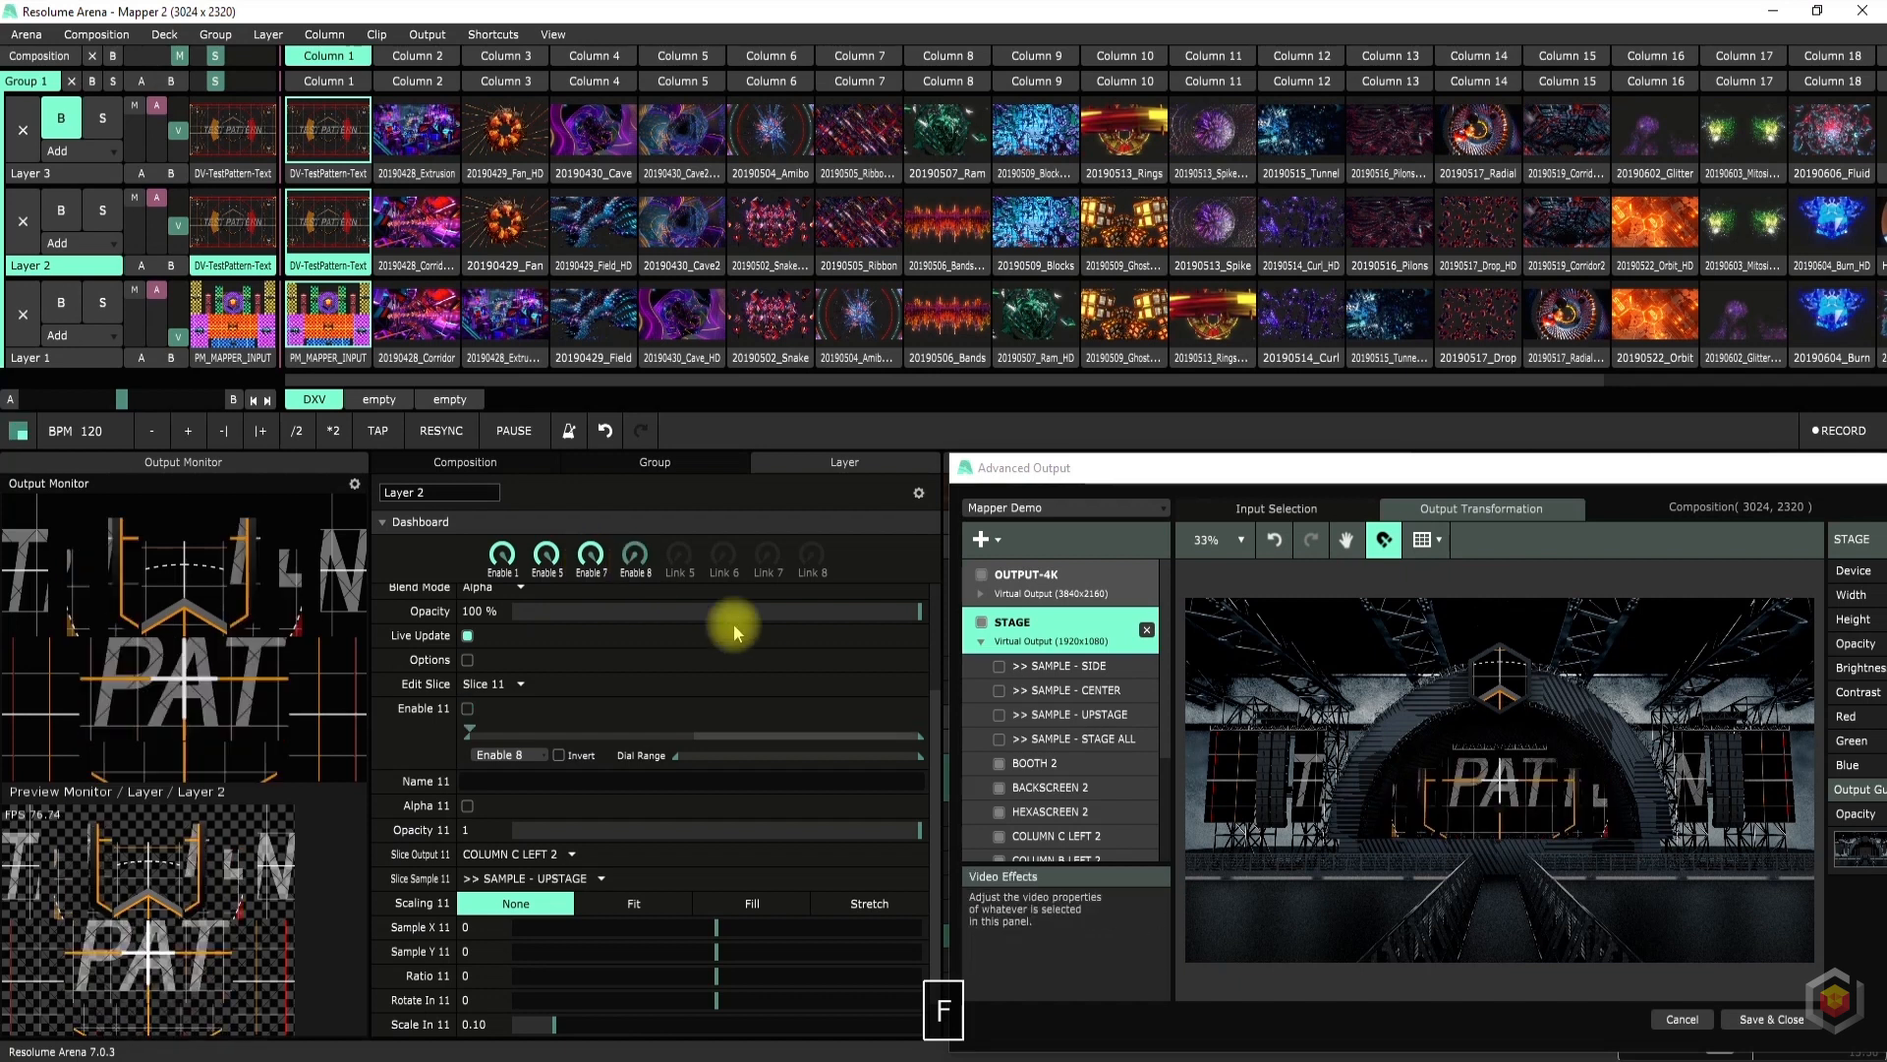
Save the Mapper Demo output preset and toggle the Enable 8 dial repeatedly to compare the upstage mapping on the stage
left_click(1168, 508)
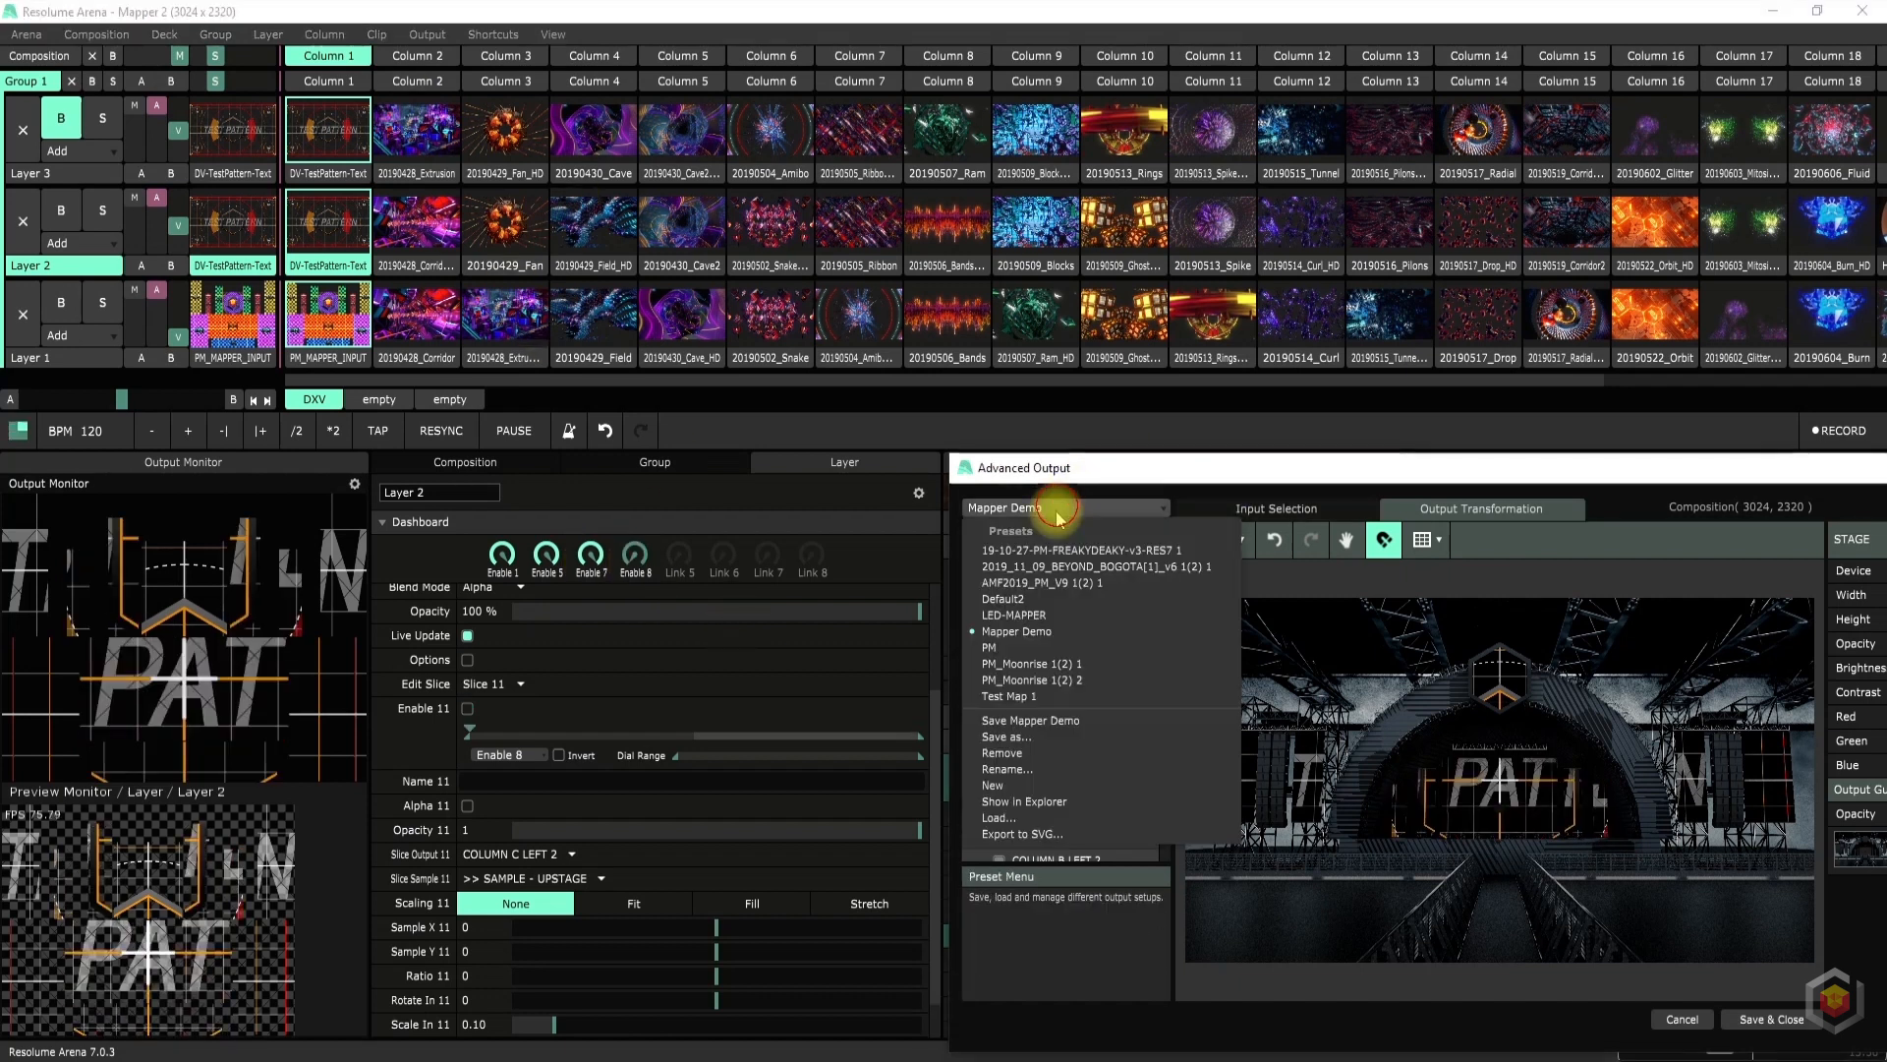
left_click(1032, 730)
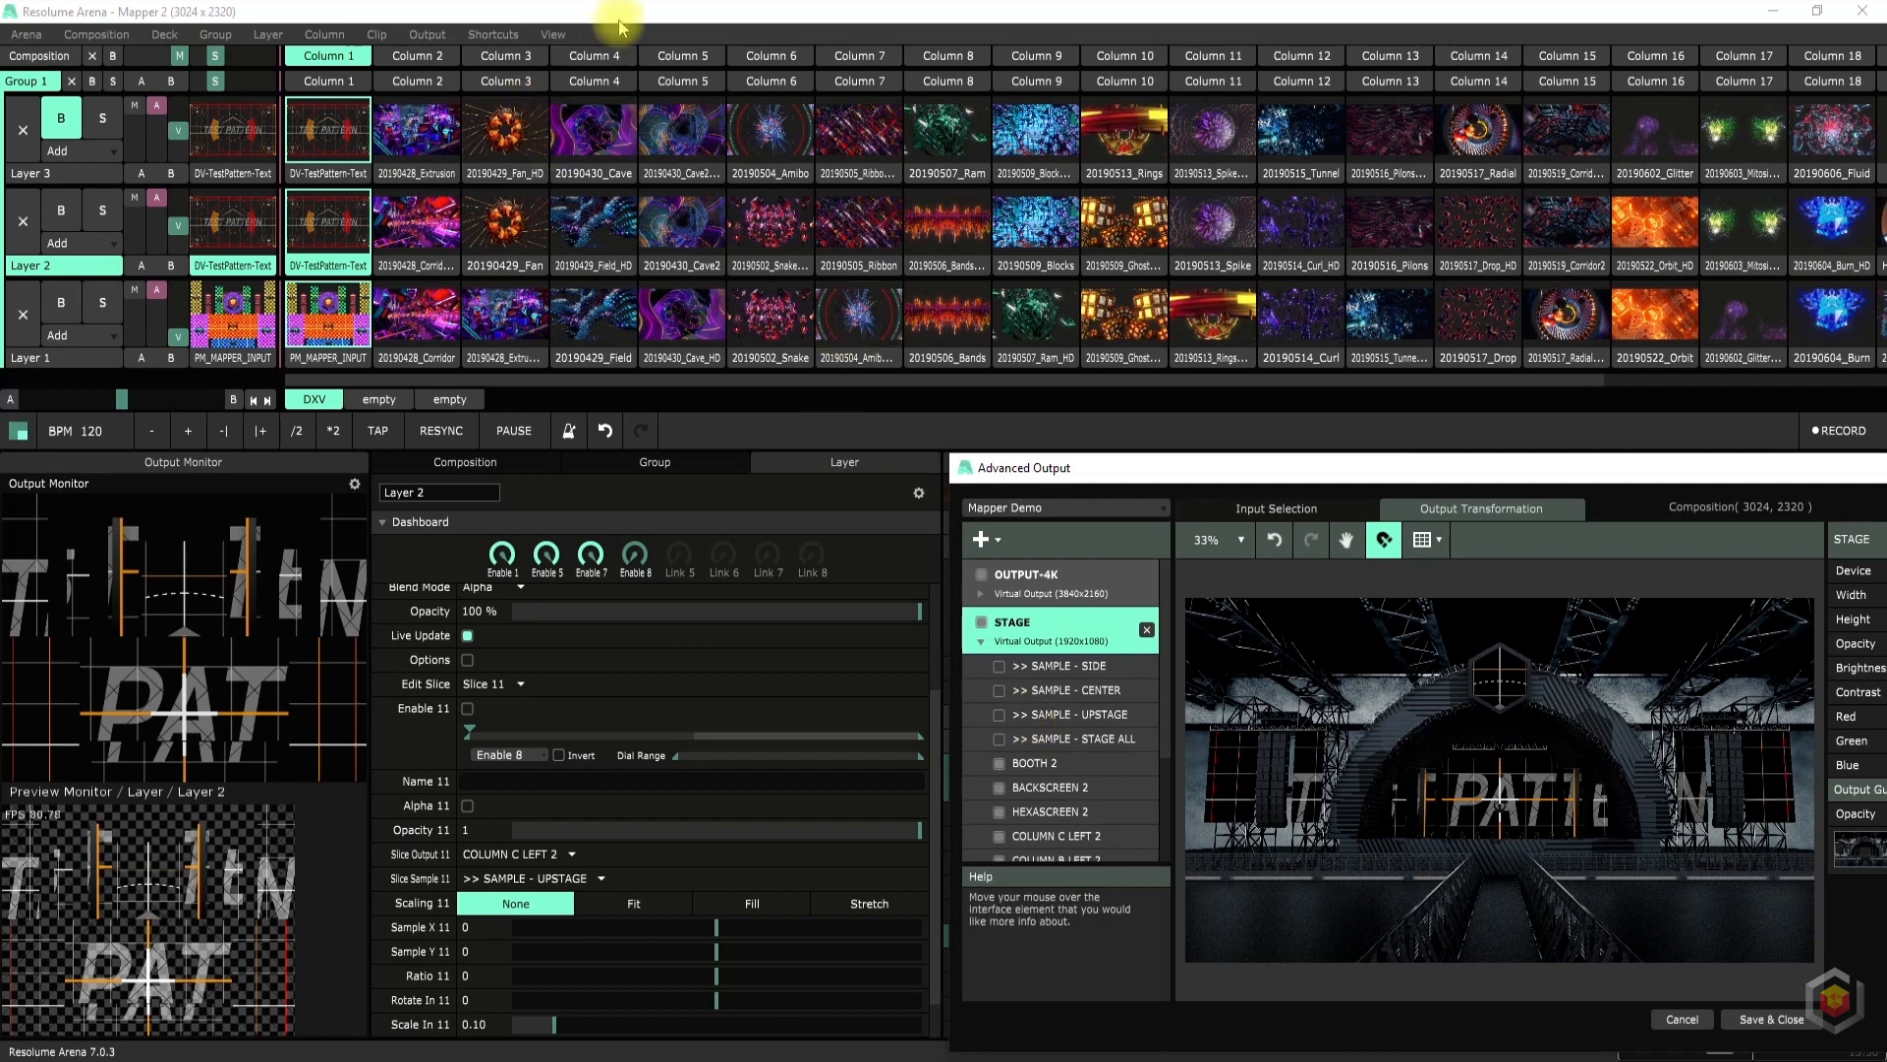
key("f")
key("f")
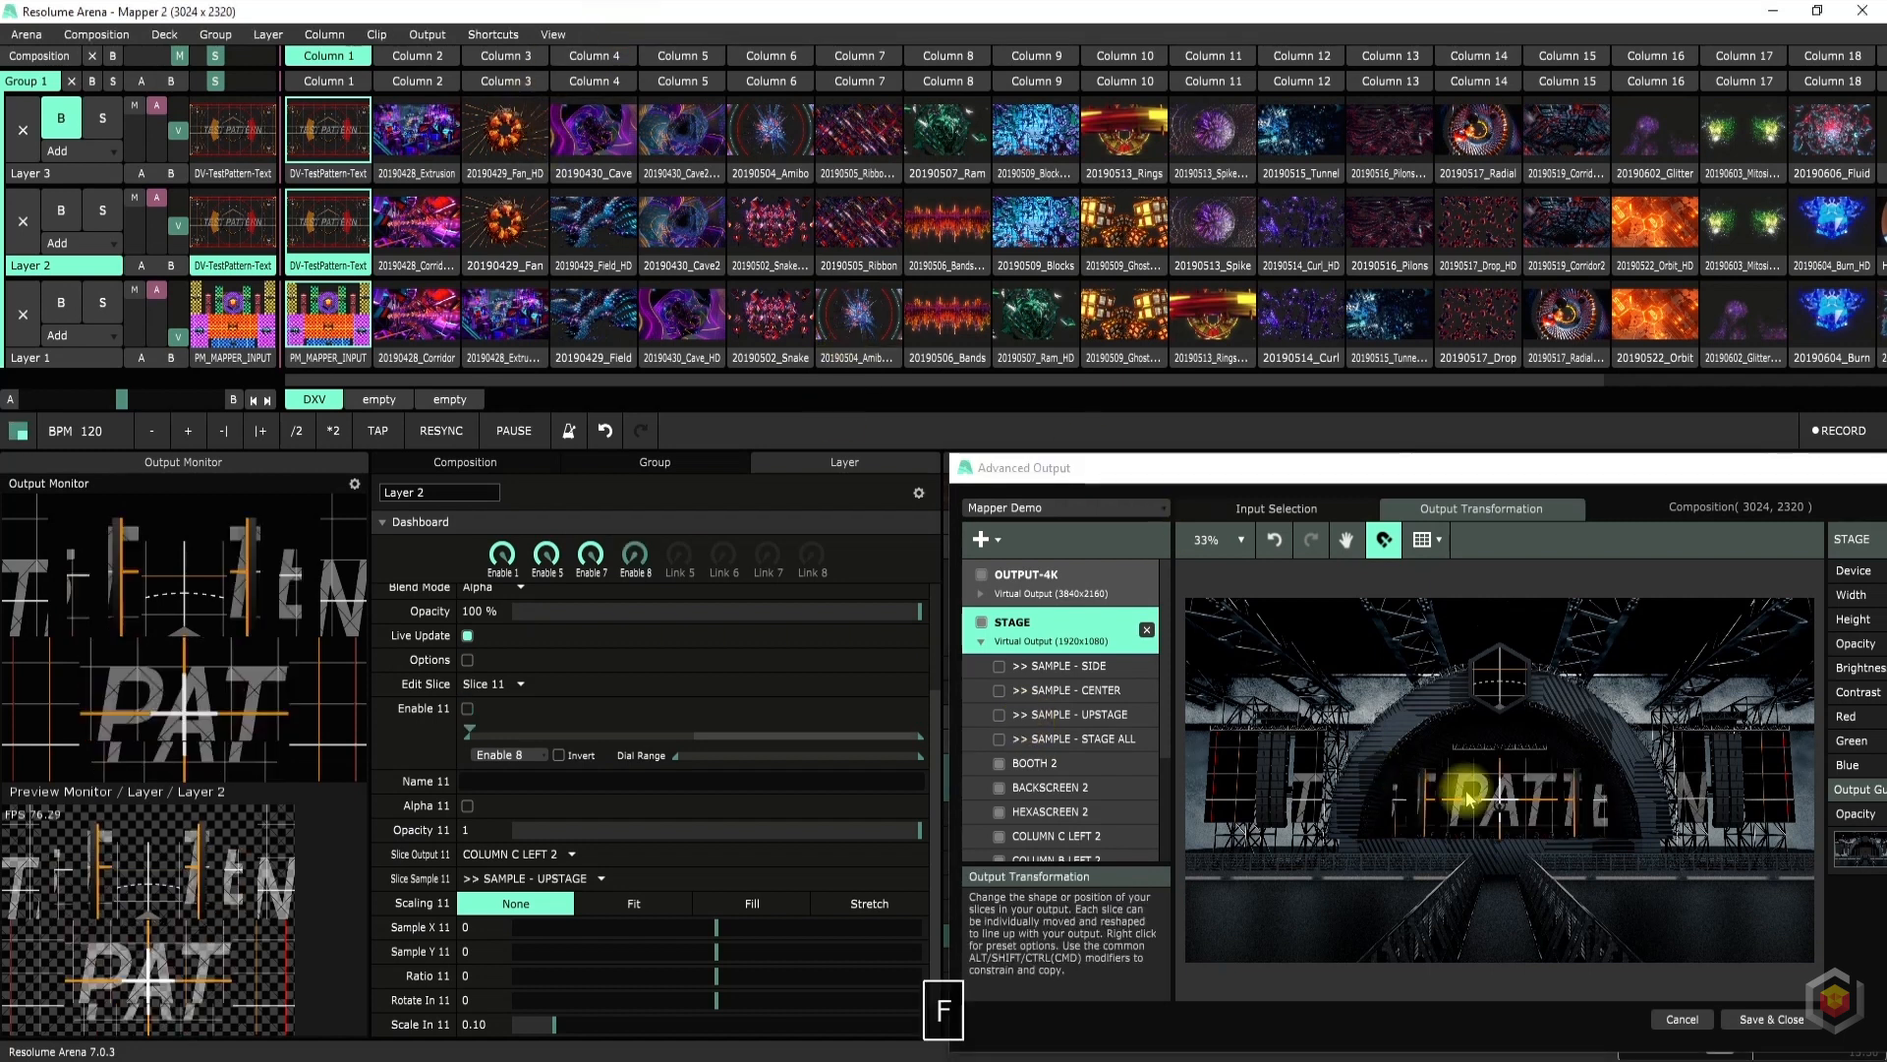
scroll(1504, 807, "up", 4)
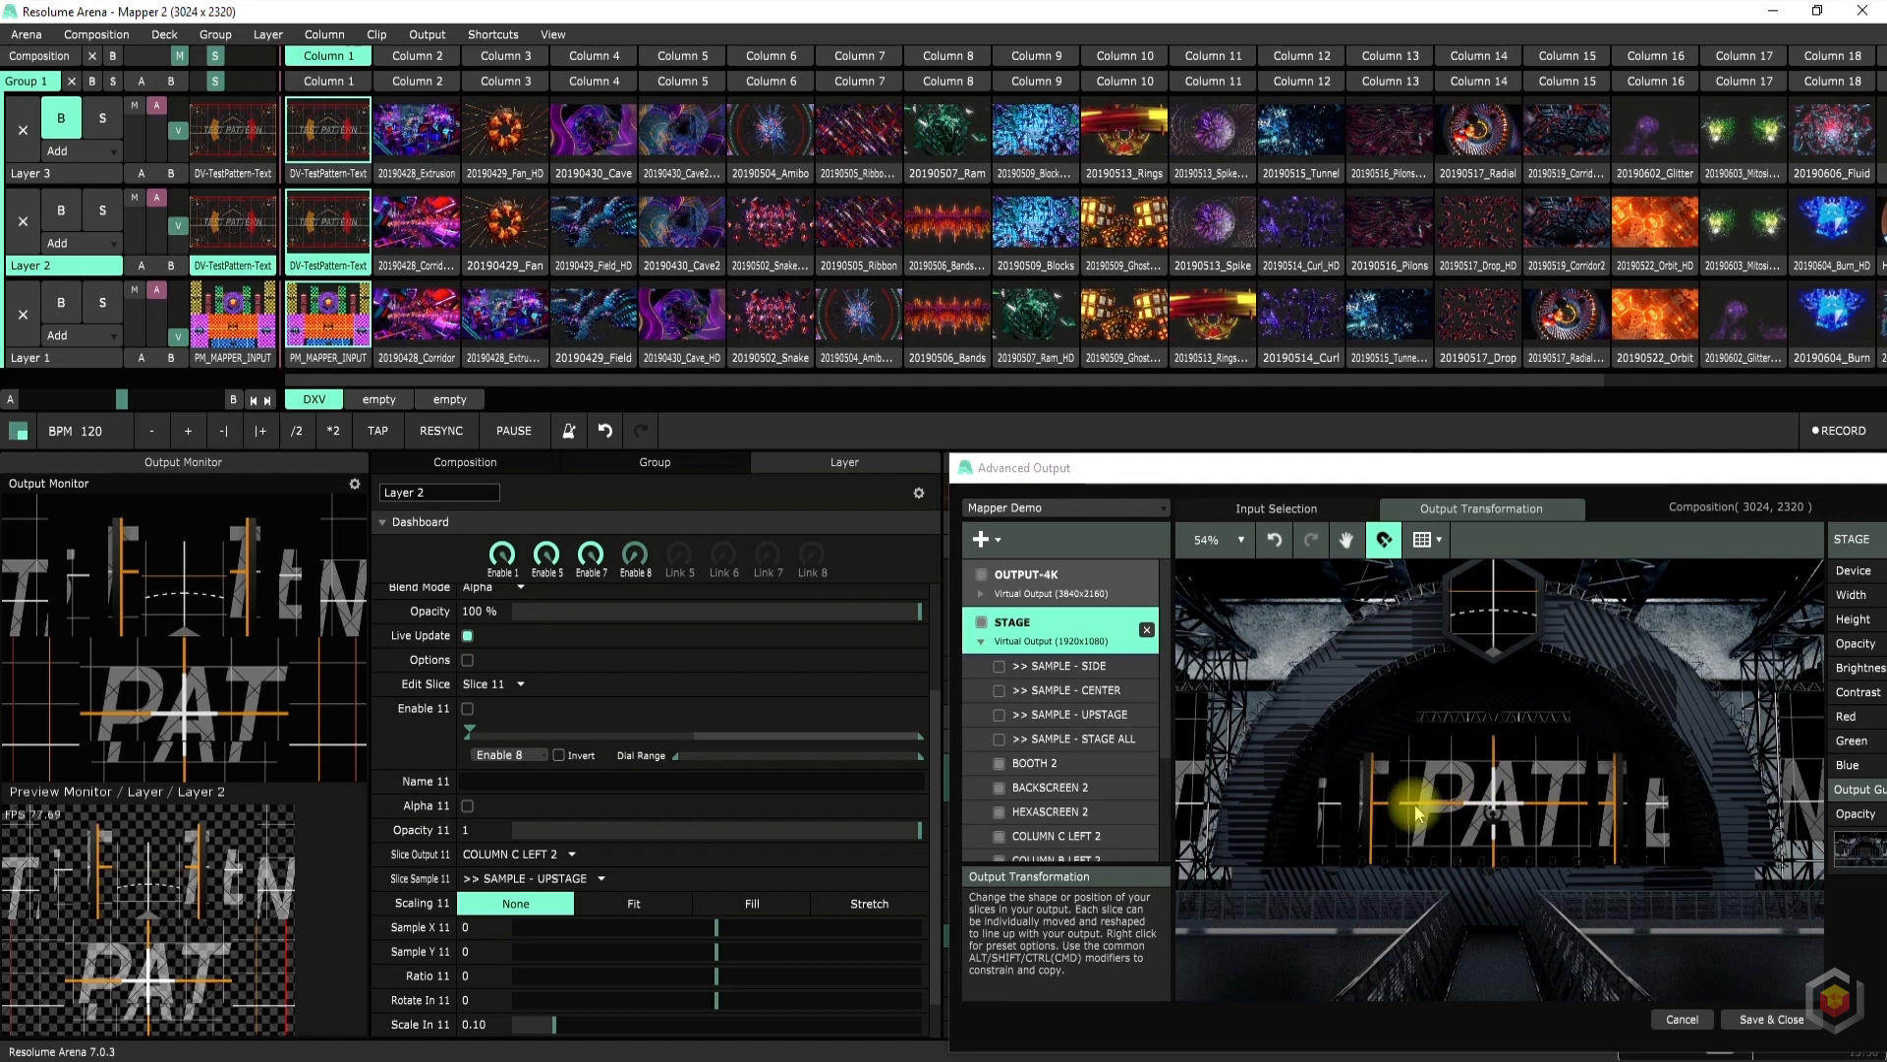
key("f")
key("f")
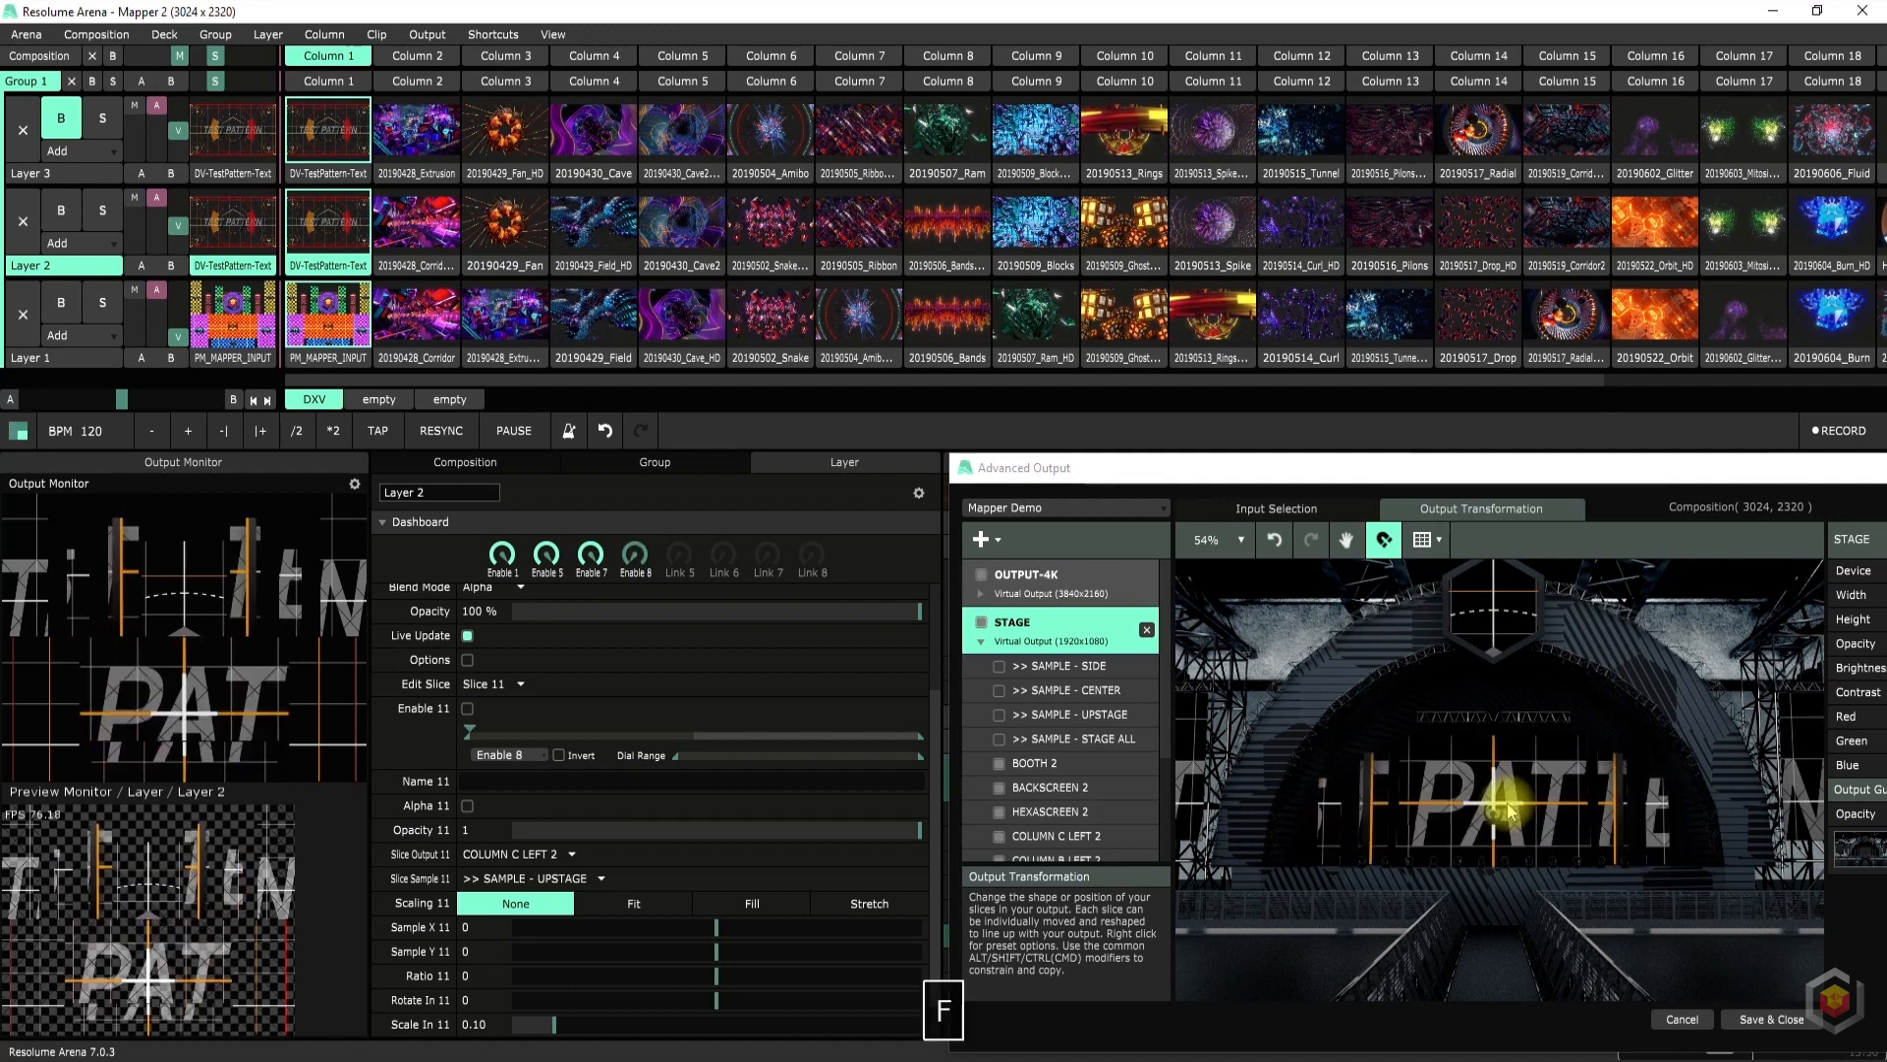
key("f")
key("f")
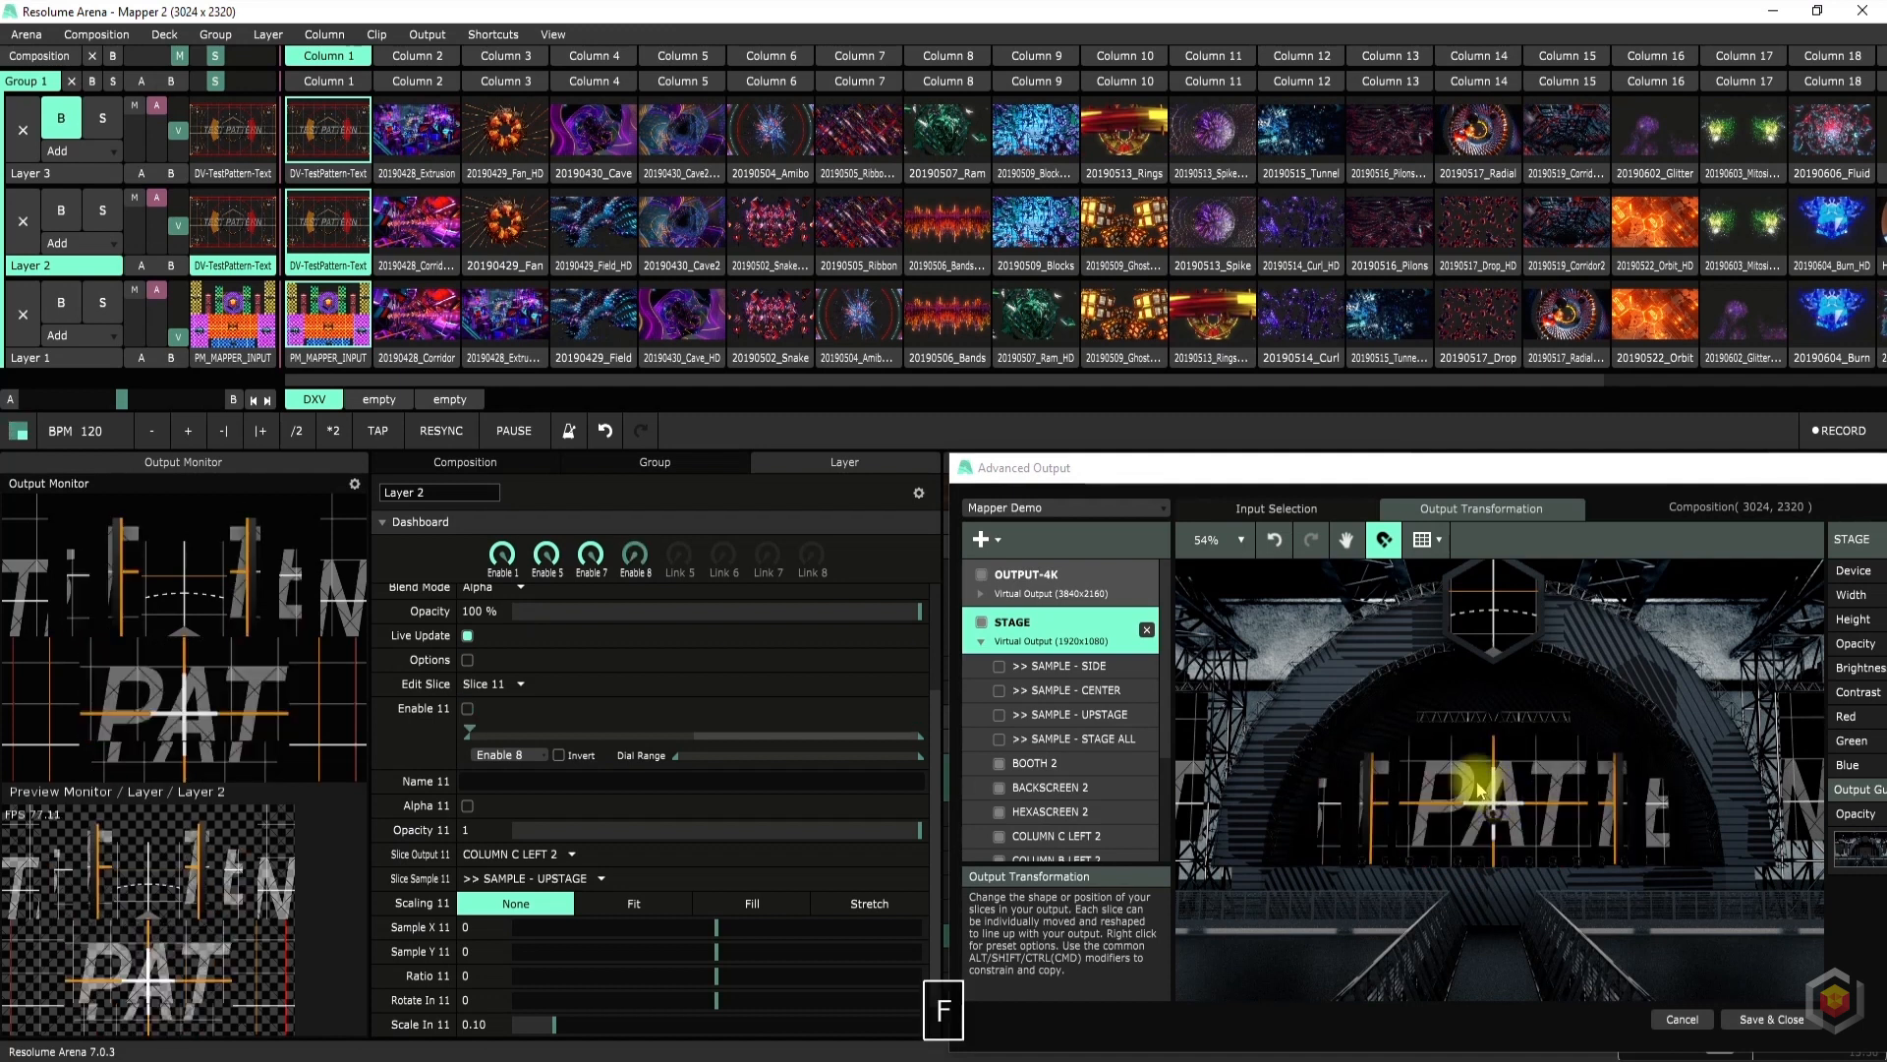
scroll(1479, 796, "down", 5)
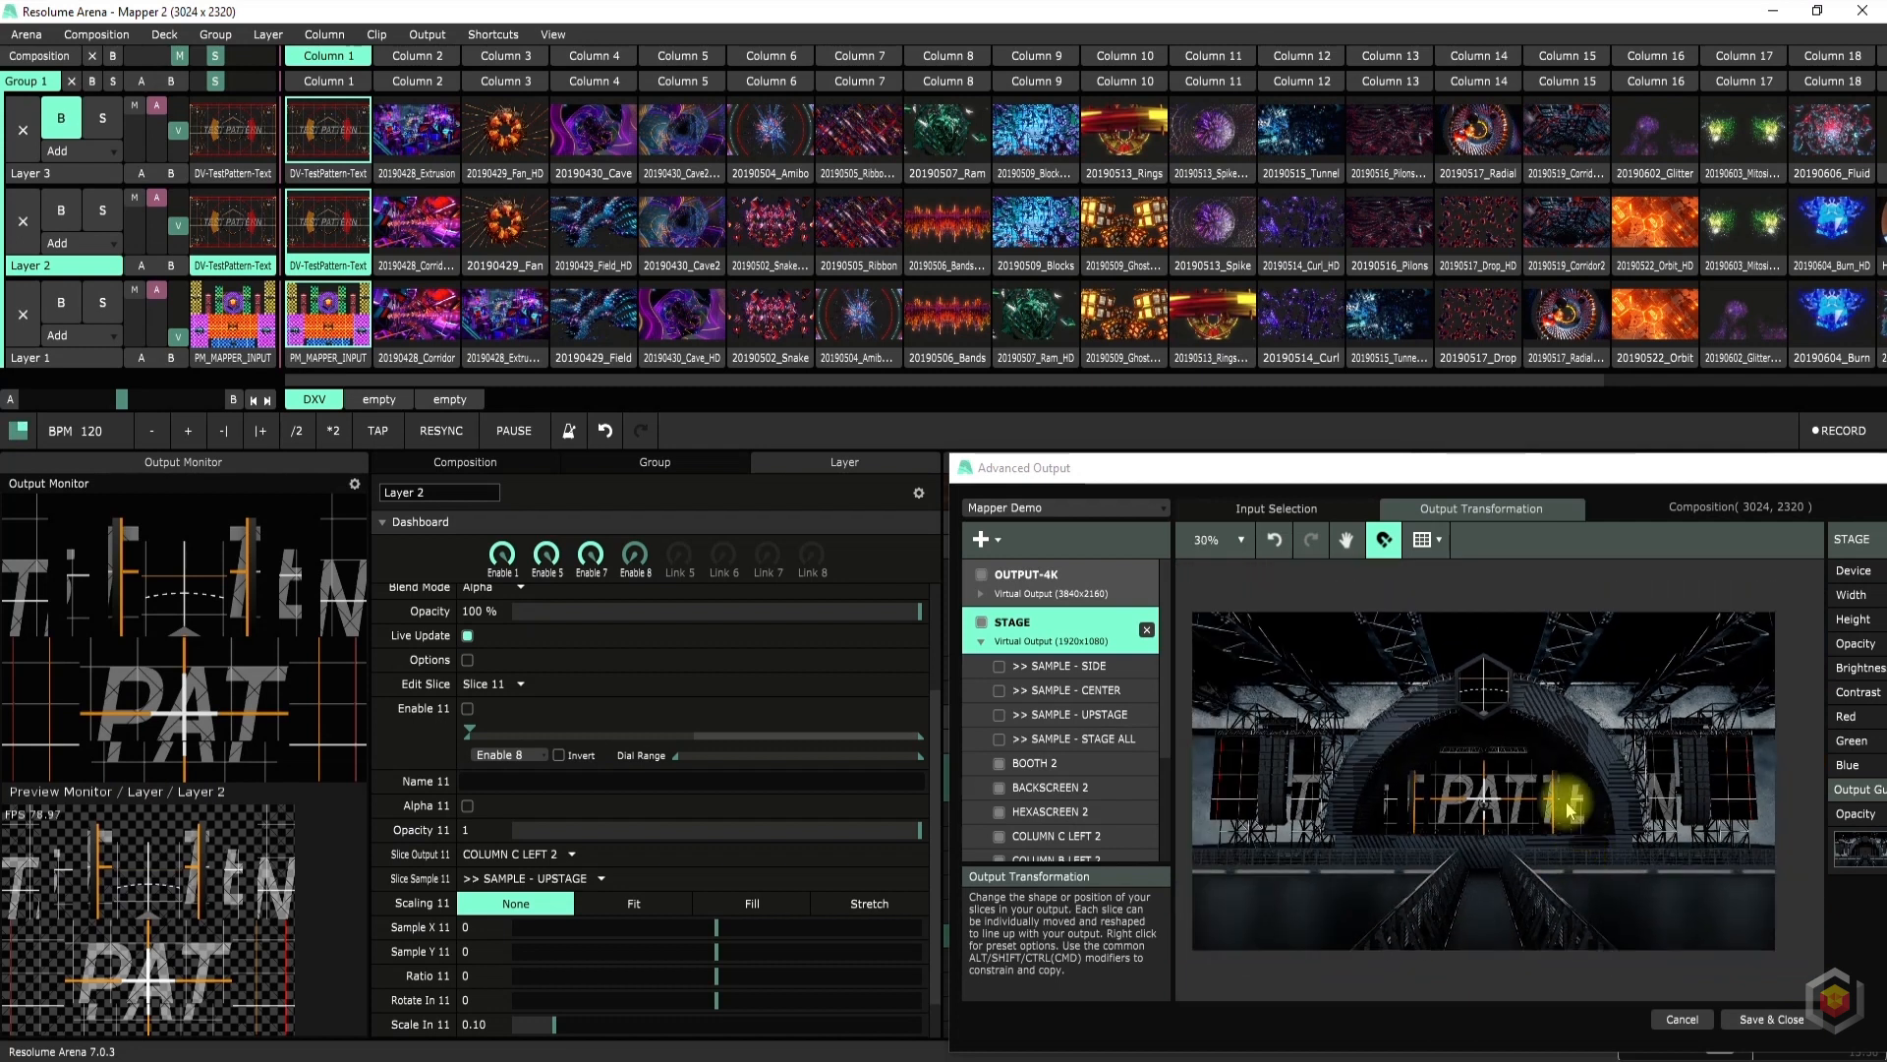
Enable the >> SAMPLE - UPSTAGE slice, raise its lower edge to the backscreen's base and stretch its upper edge toward the hexagon screen
left_click(1001, 743)
left_click(1001, 723)
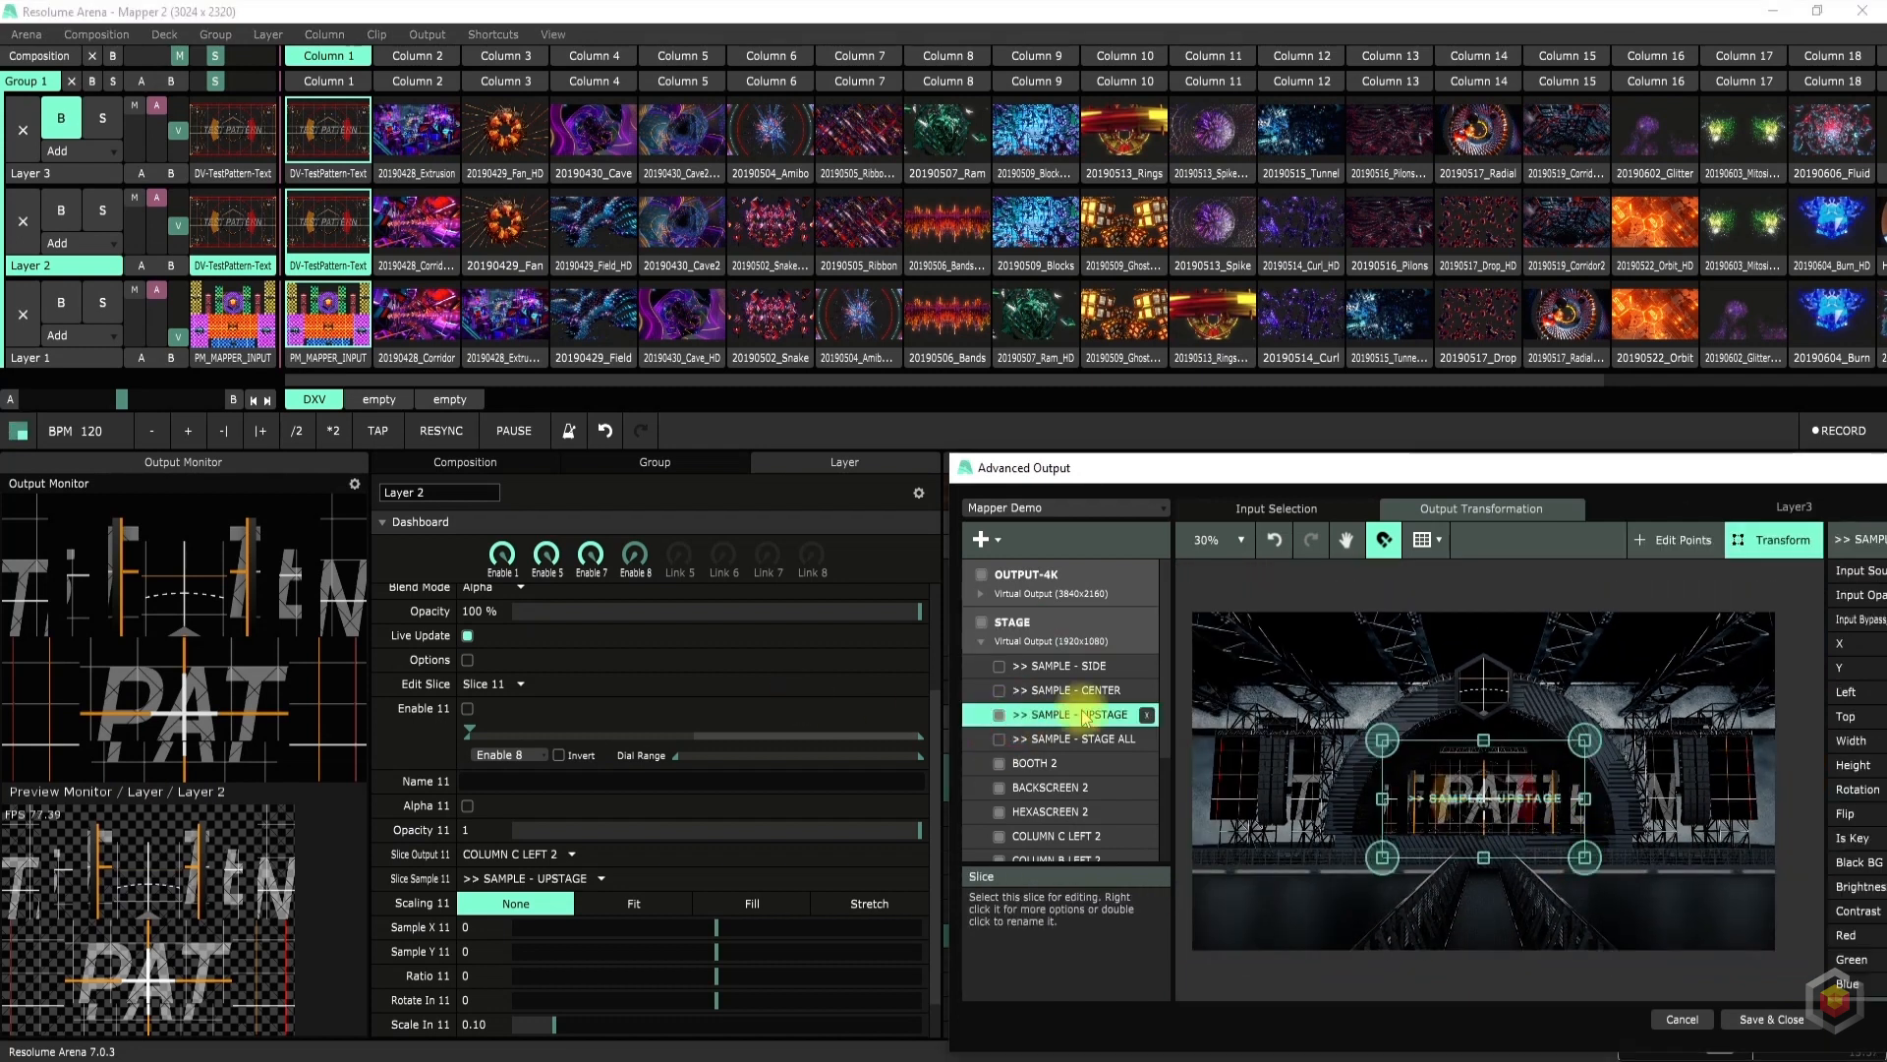
scroll(1490, 824, "up", 3)
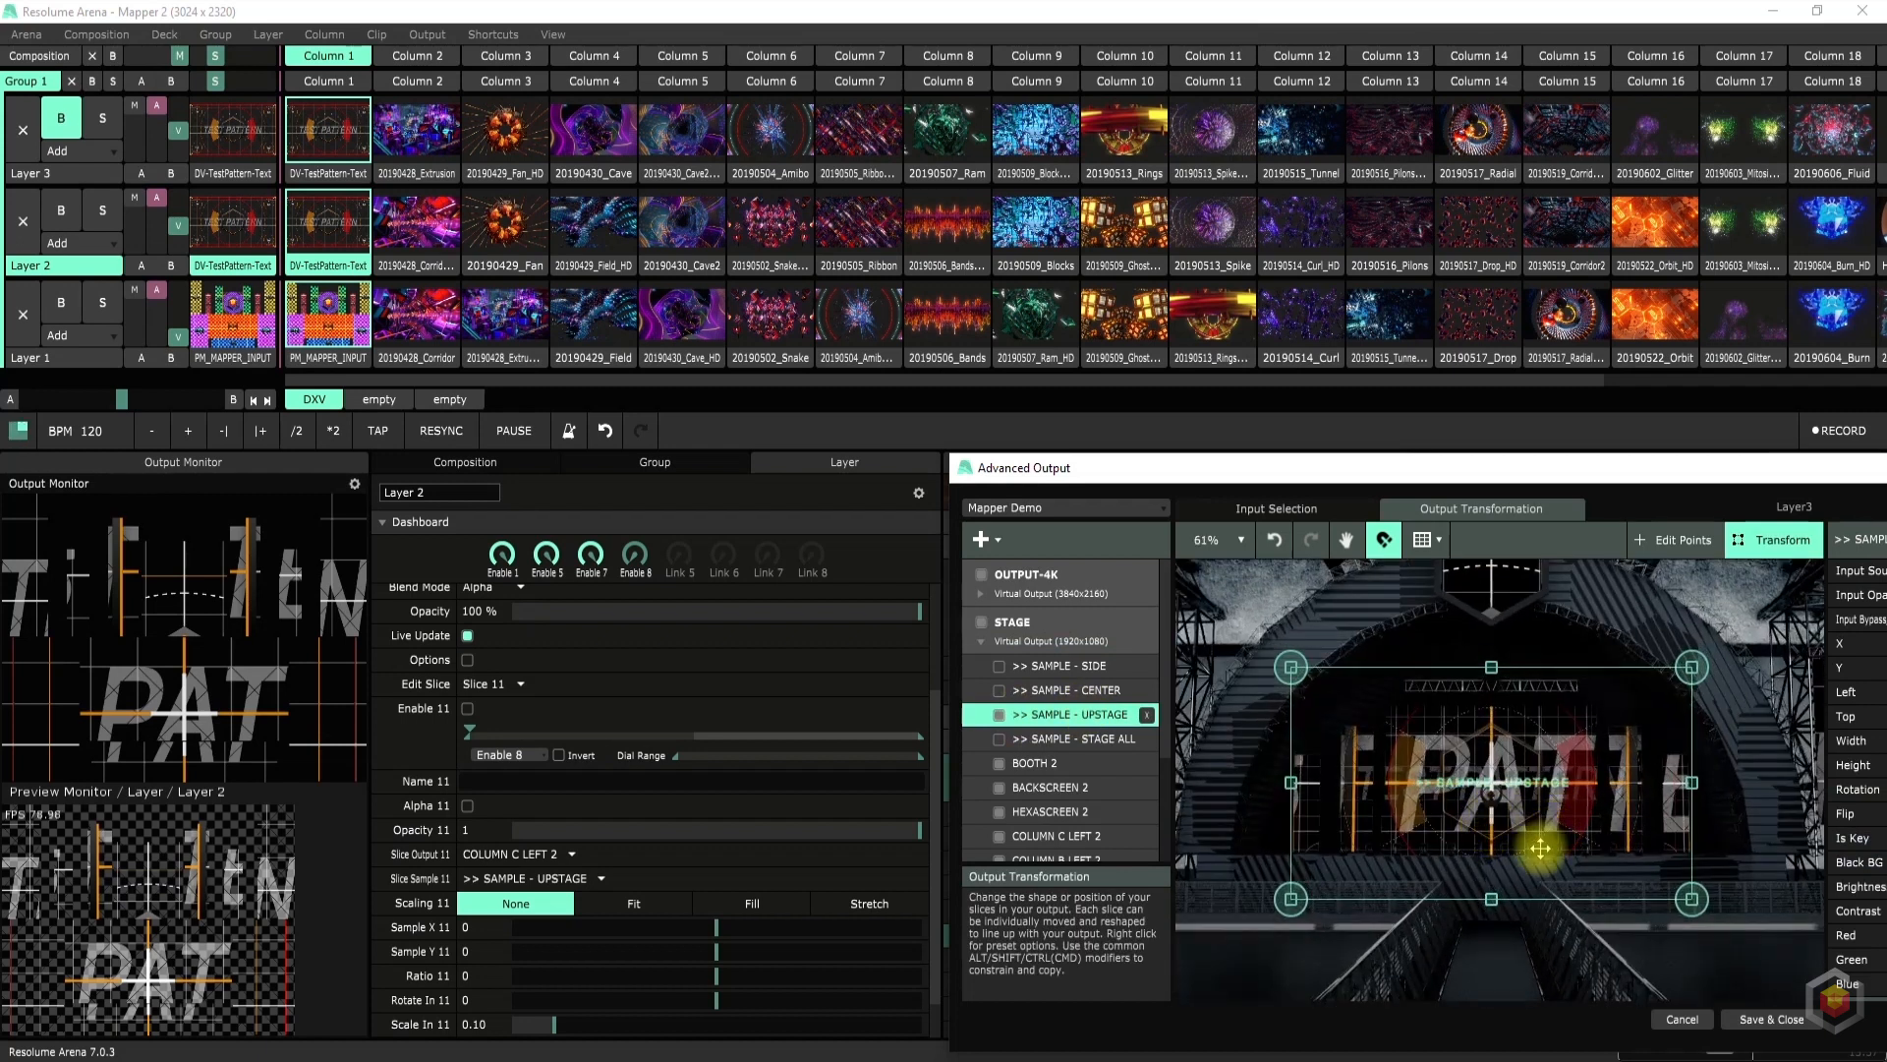
left_click_drag(1491, 899, 1491, 862)
left_click_drag(1491, 671, 1496, 604)
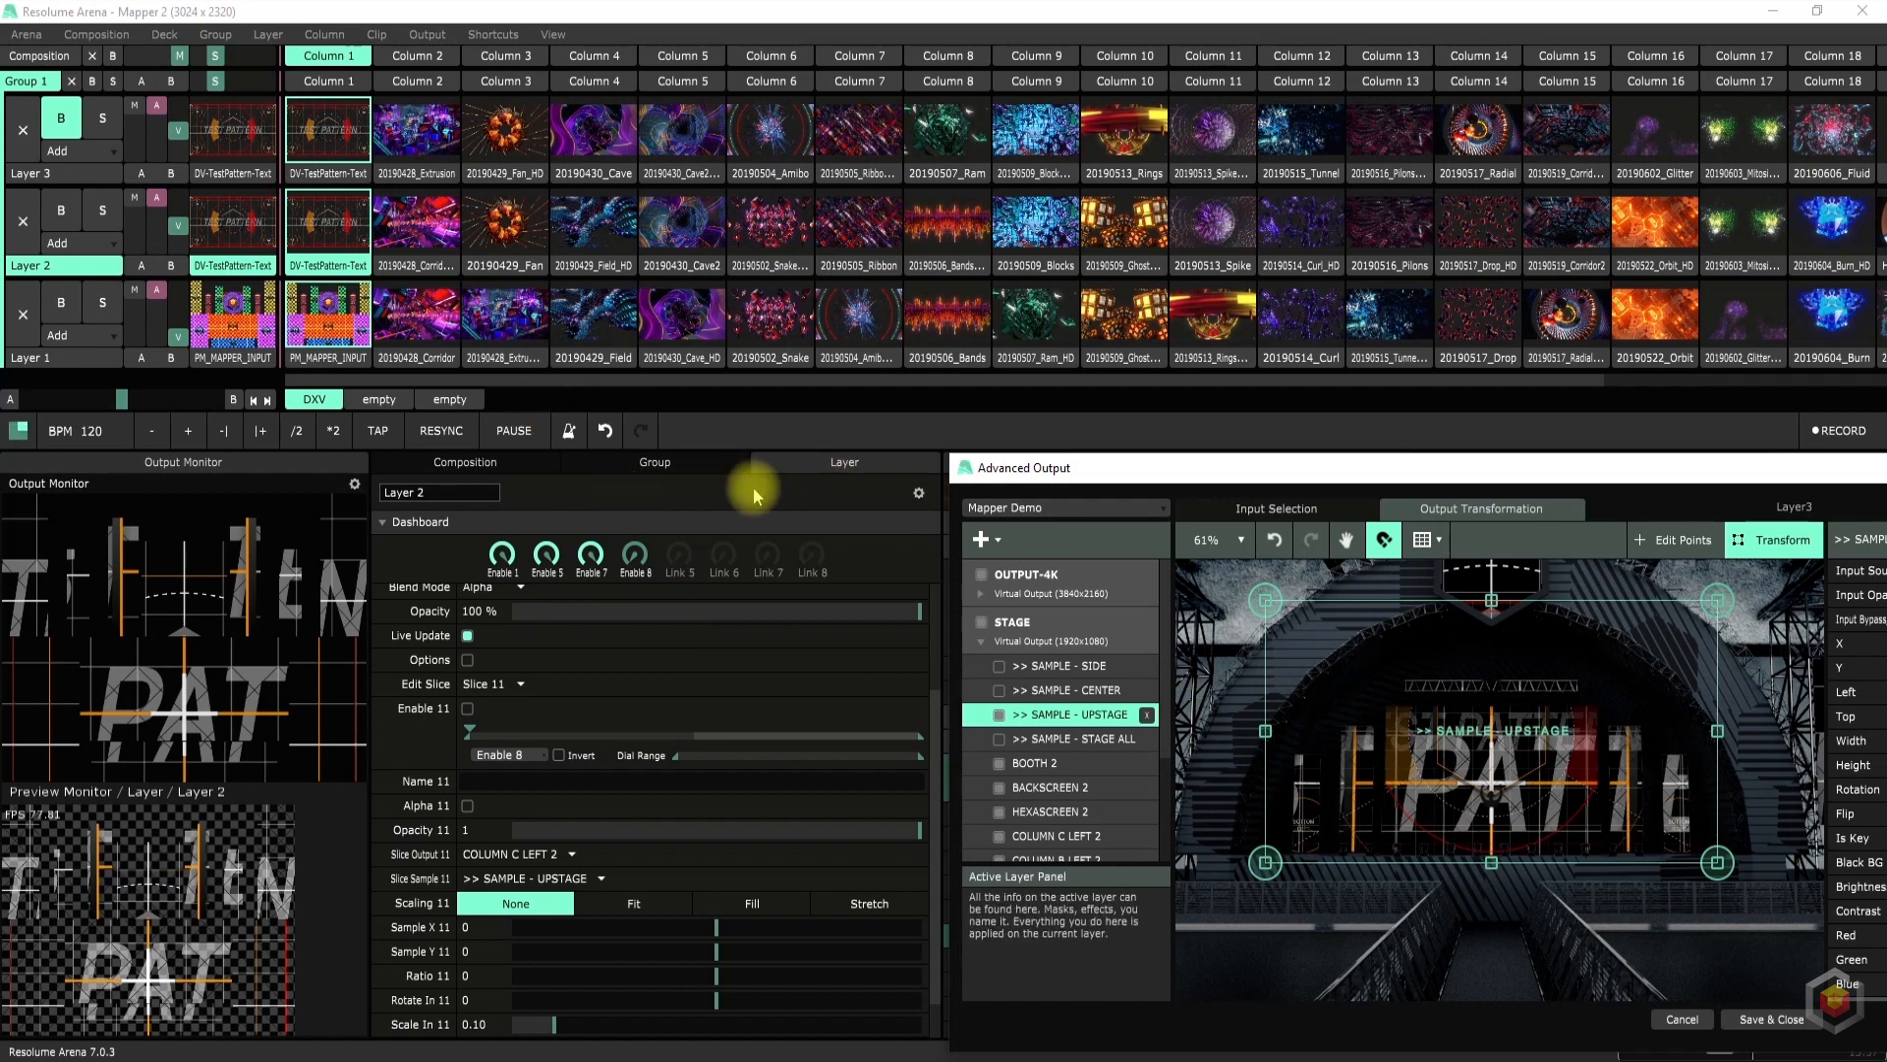
Disable the >> SAMPLE - UPSTAGE slice, save the Mapper Demo preset and switch on the Enable 8 dial
left_click(998, 721)
left_click(1026, 510)
left_click(1018, 720)
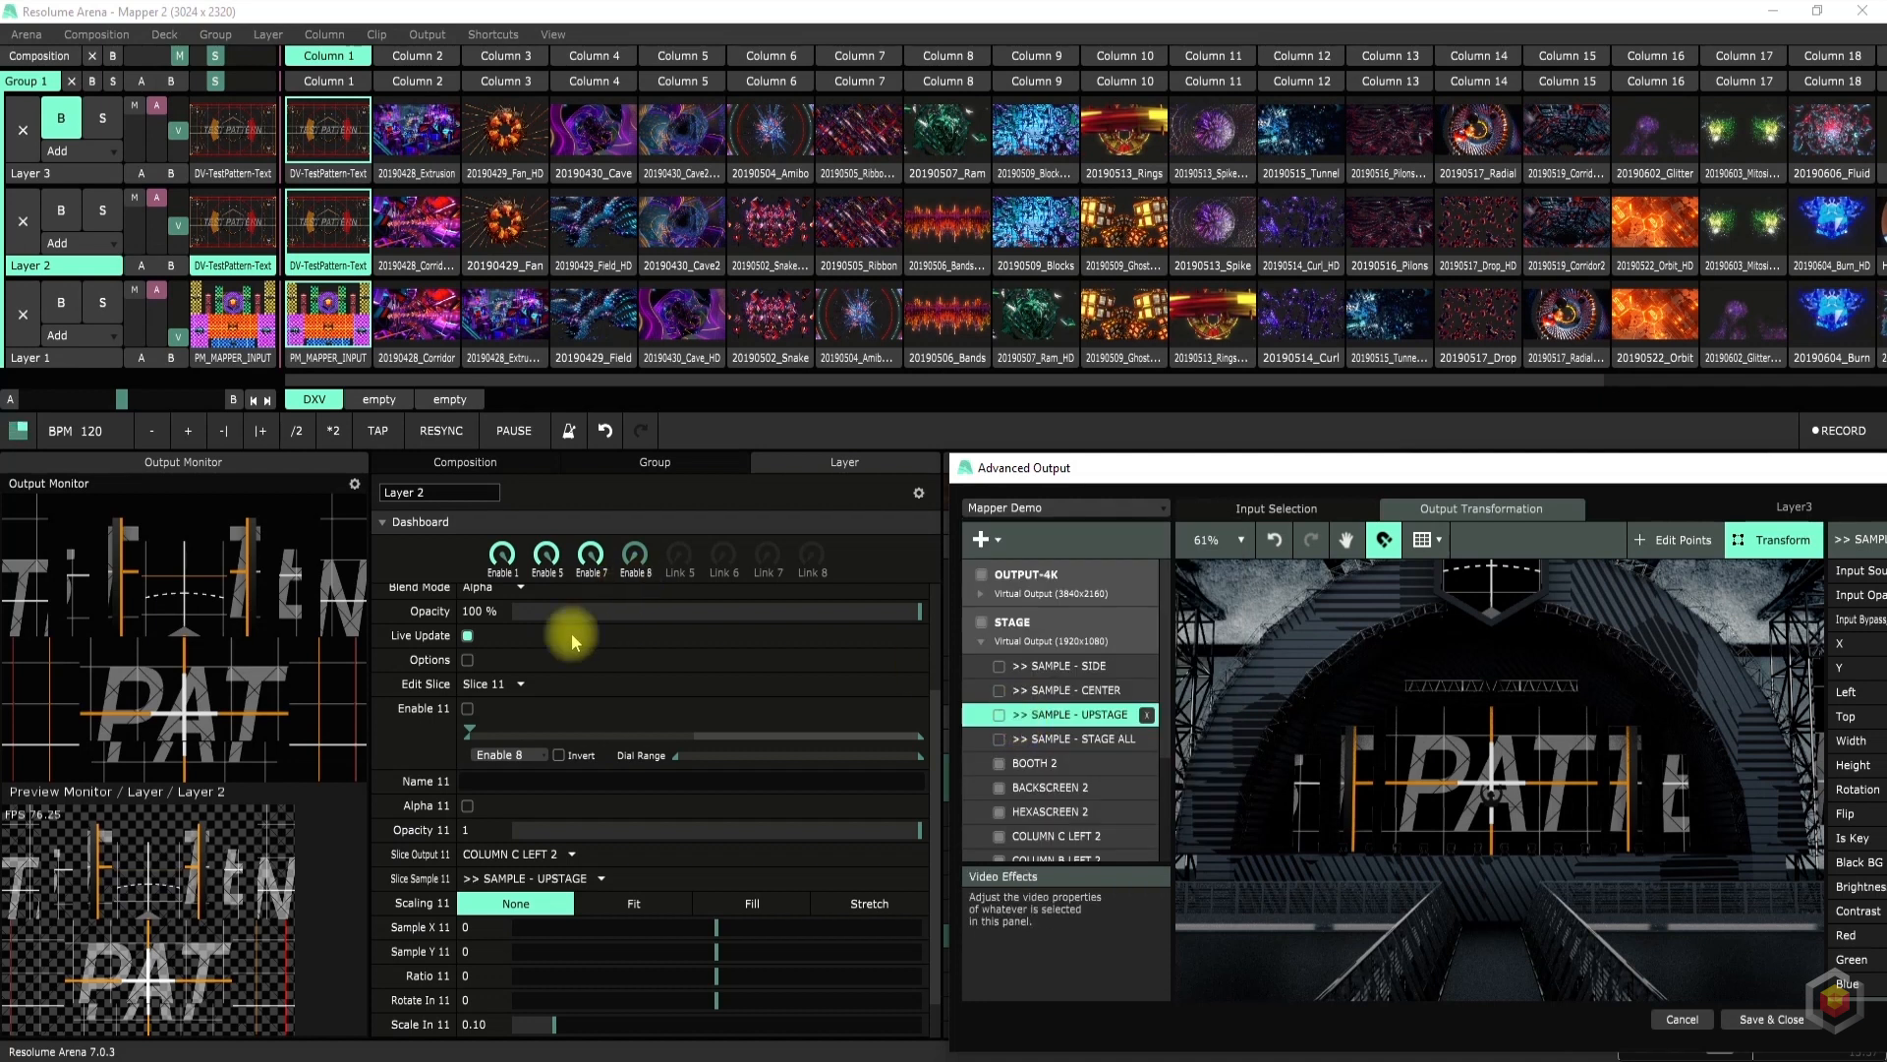
left_click(439, 562)
key("f")
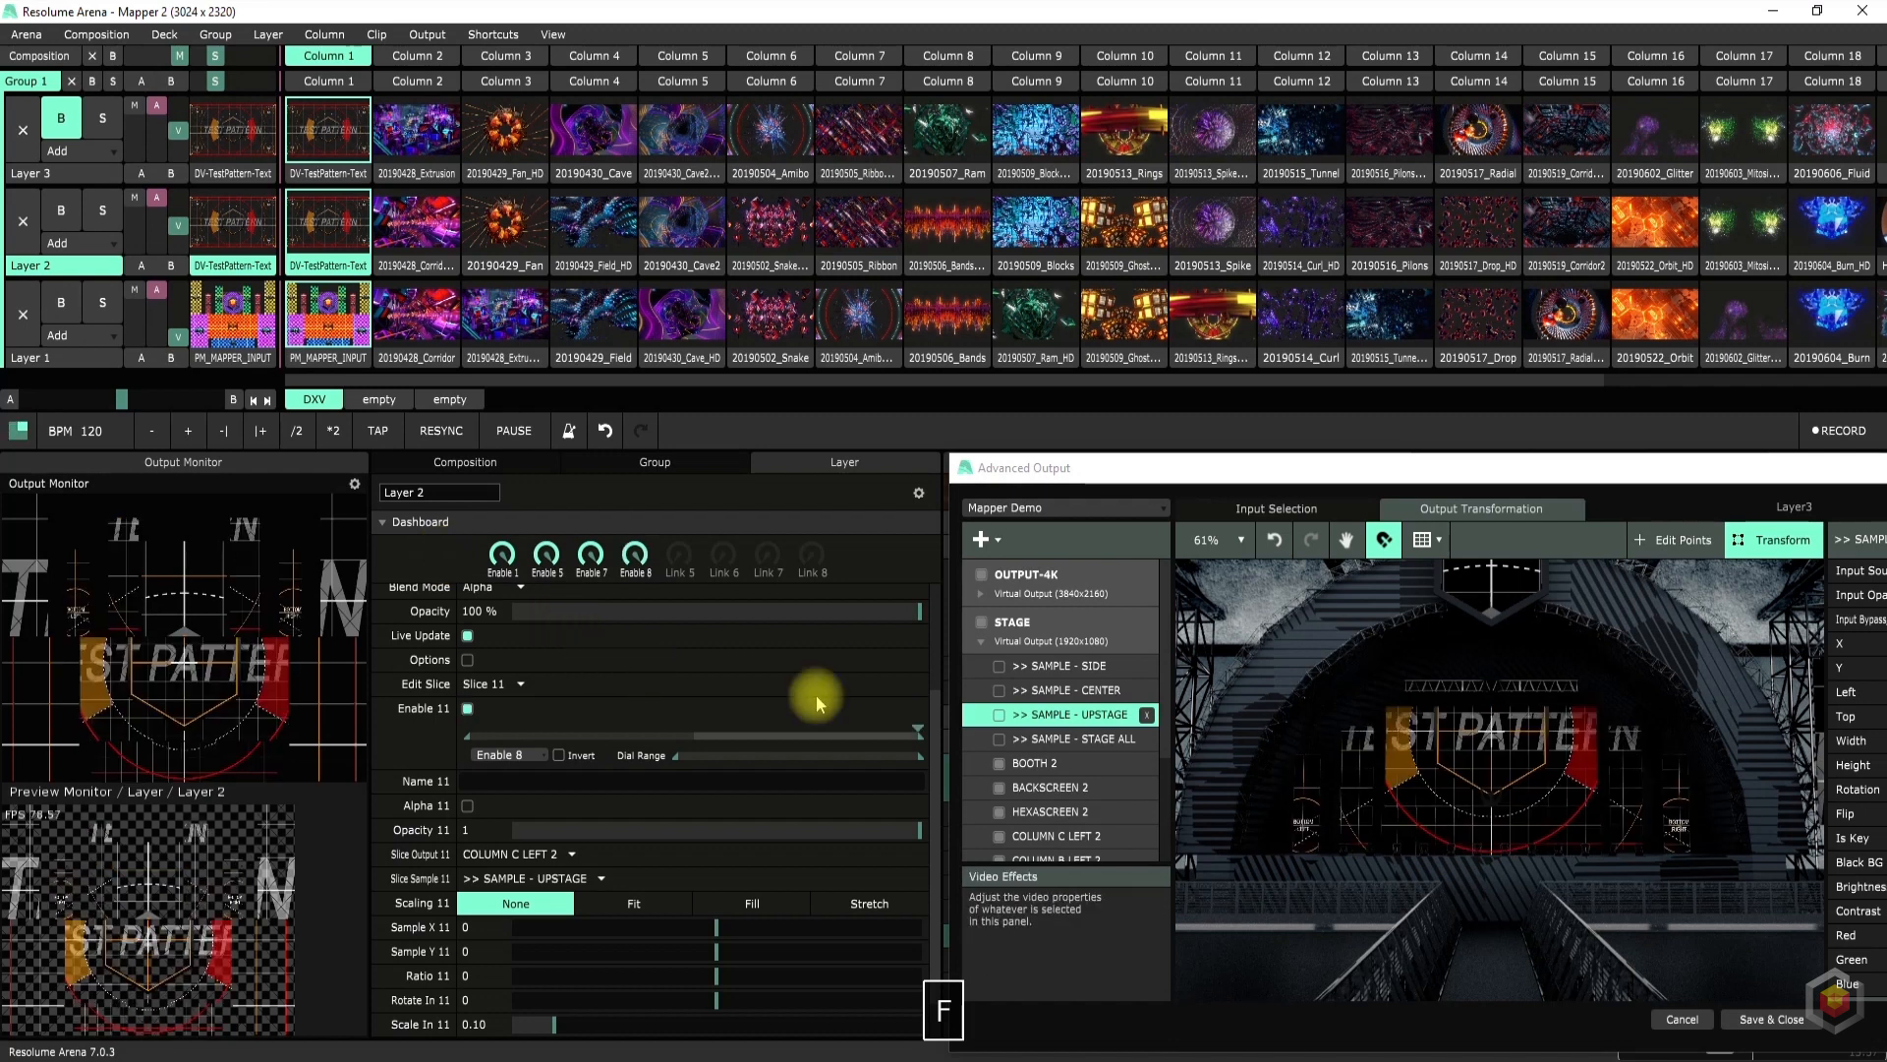
Re-enable the >> SAMPLE - UPSTAGE slice, resize and centre it around the upstage screens, and save the Mapper Demo preset
left_click(998, 714)
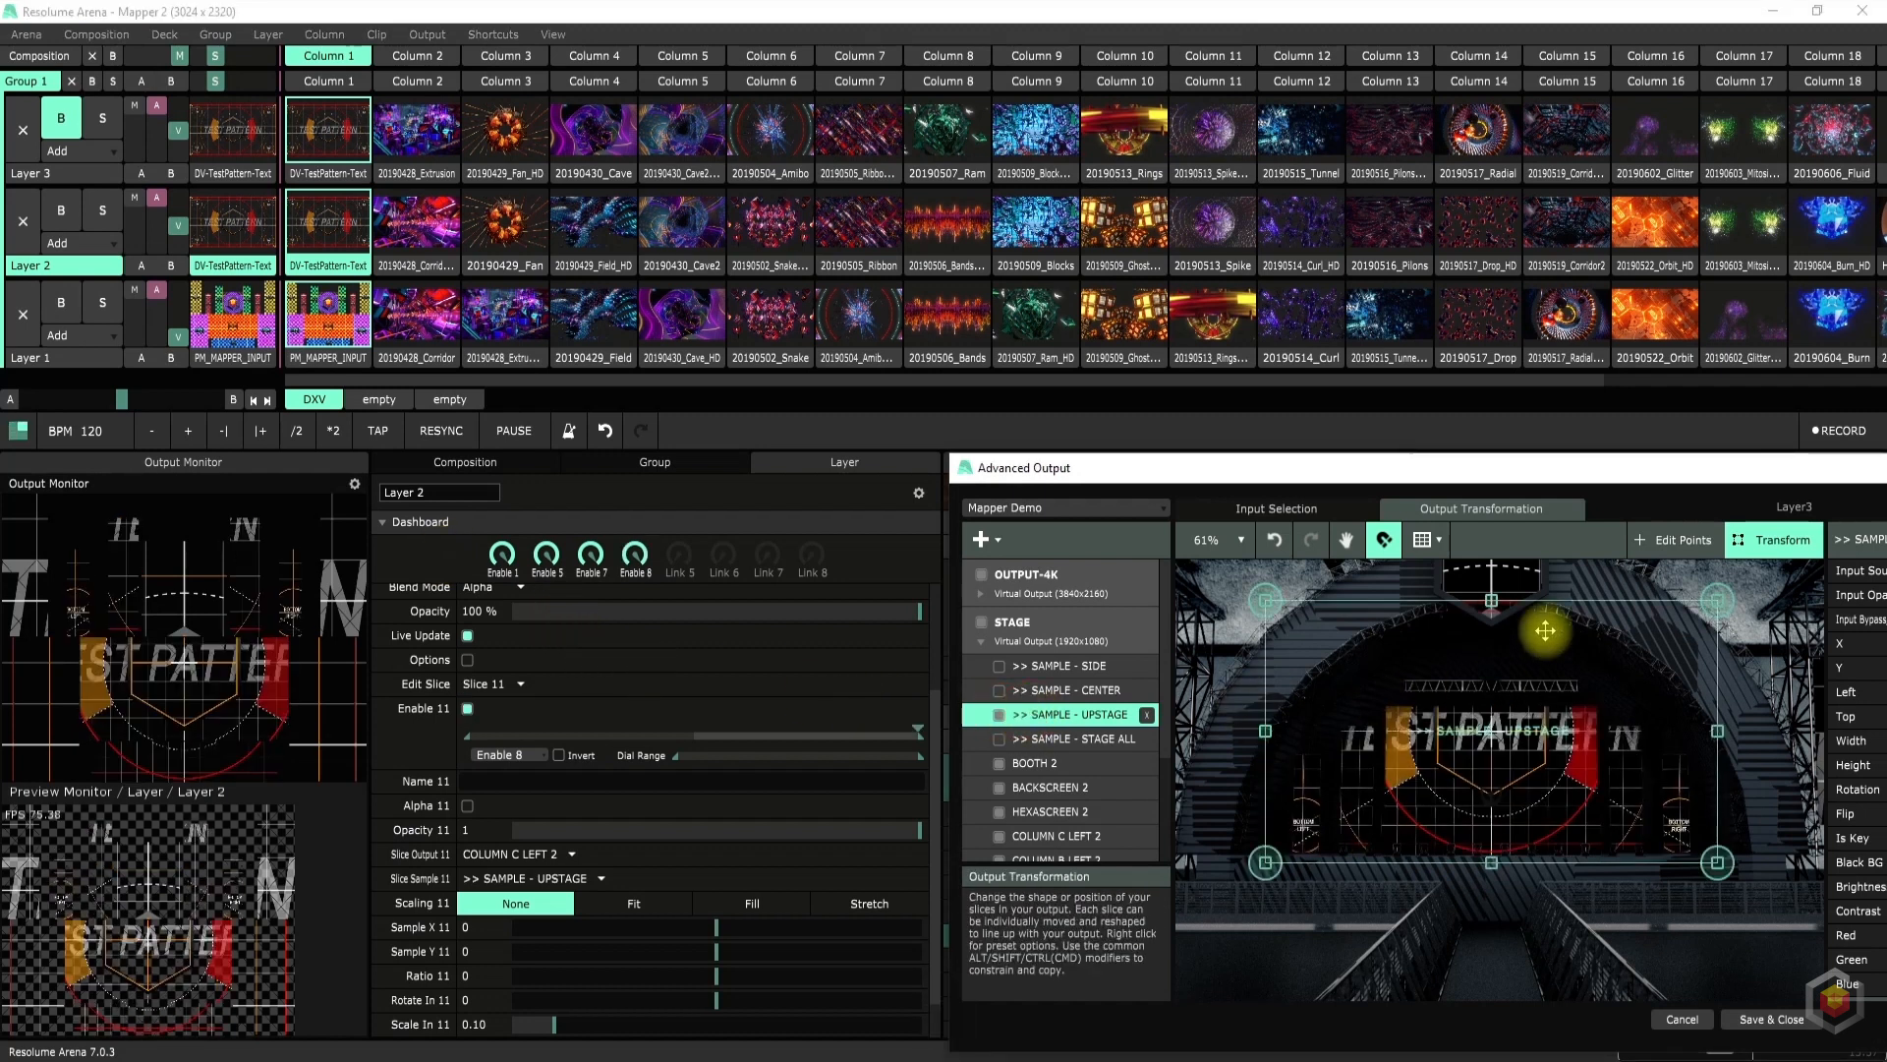
left_click_drag(1491, 601, 1491, 699)
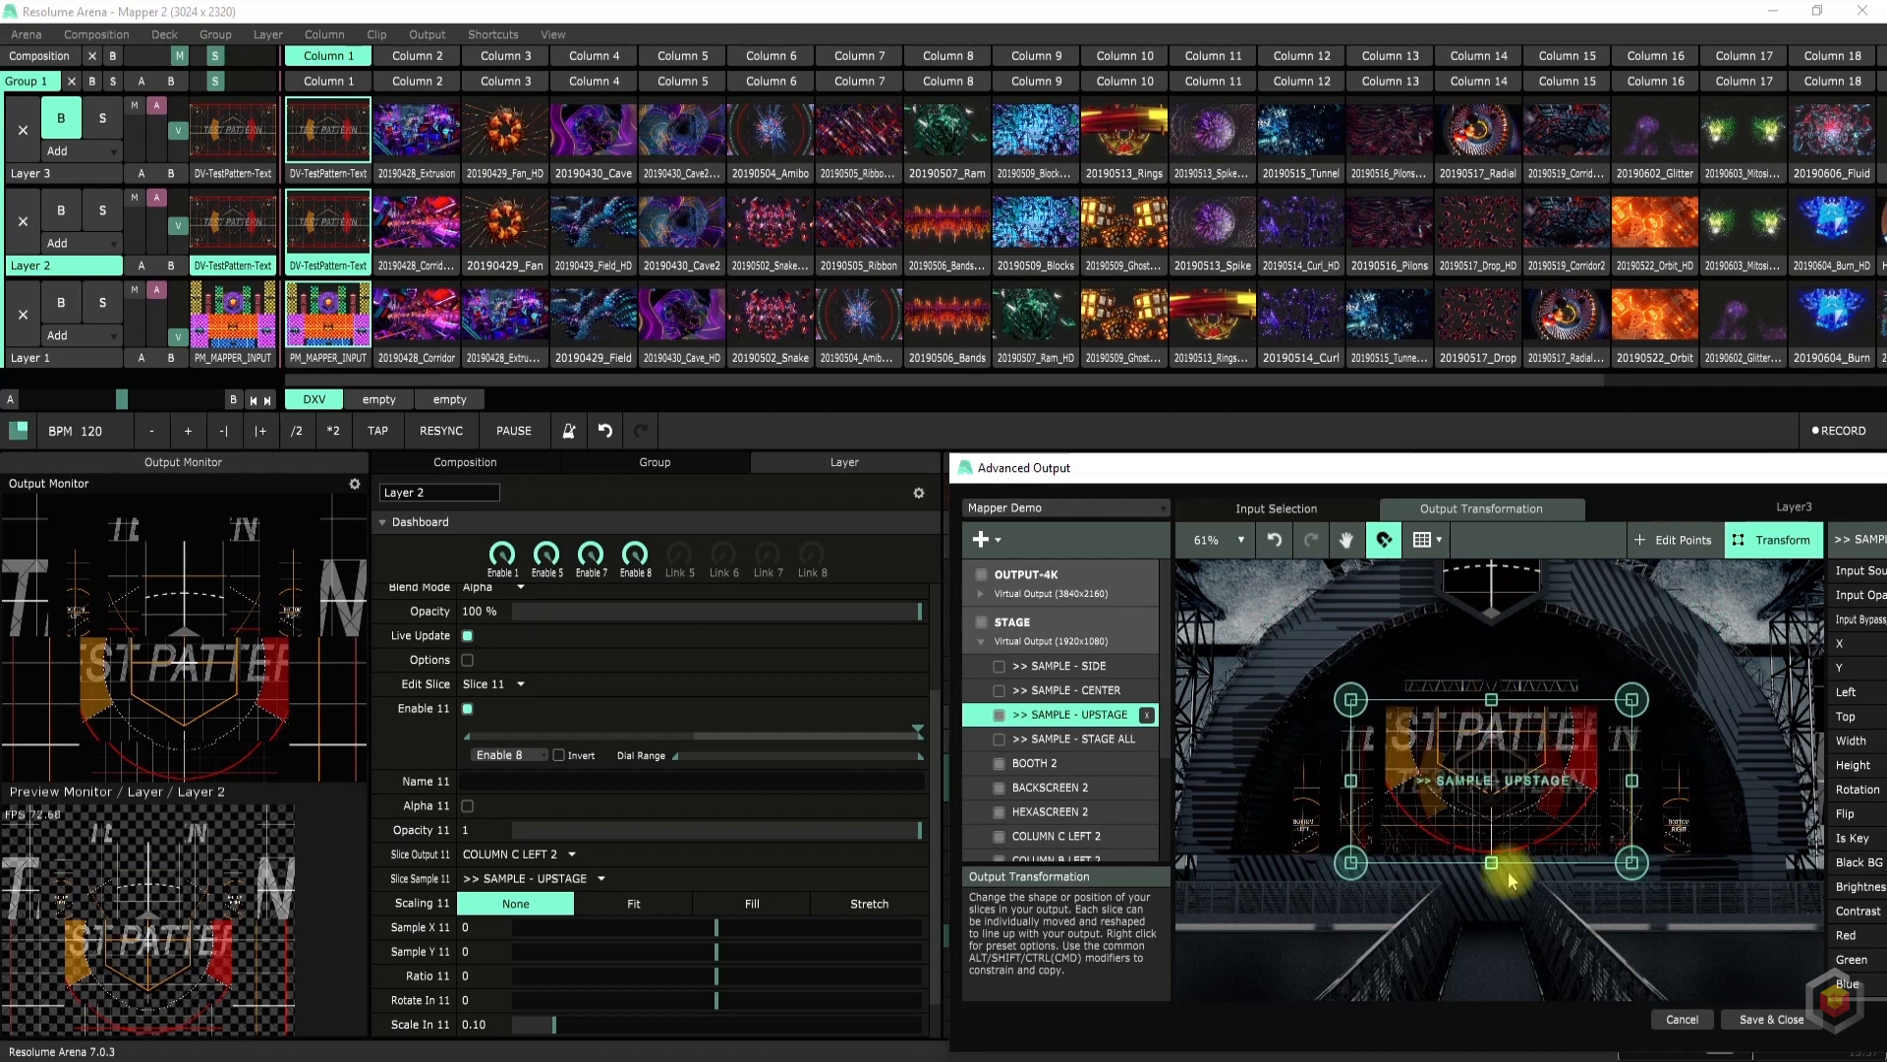
left_click_drag(1631, 782, 1697, 781)
left_click_drag(1474, 780, 1475, 788)
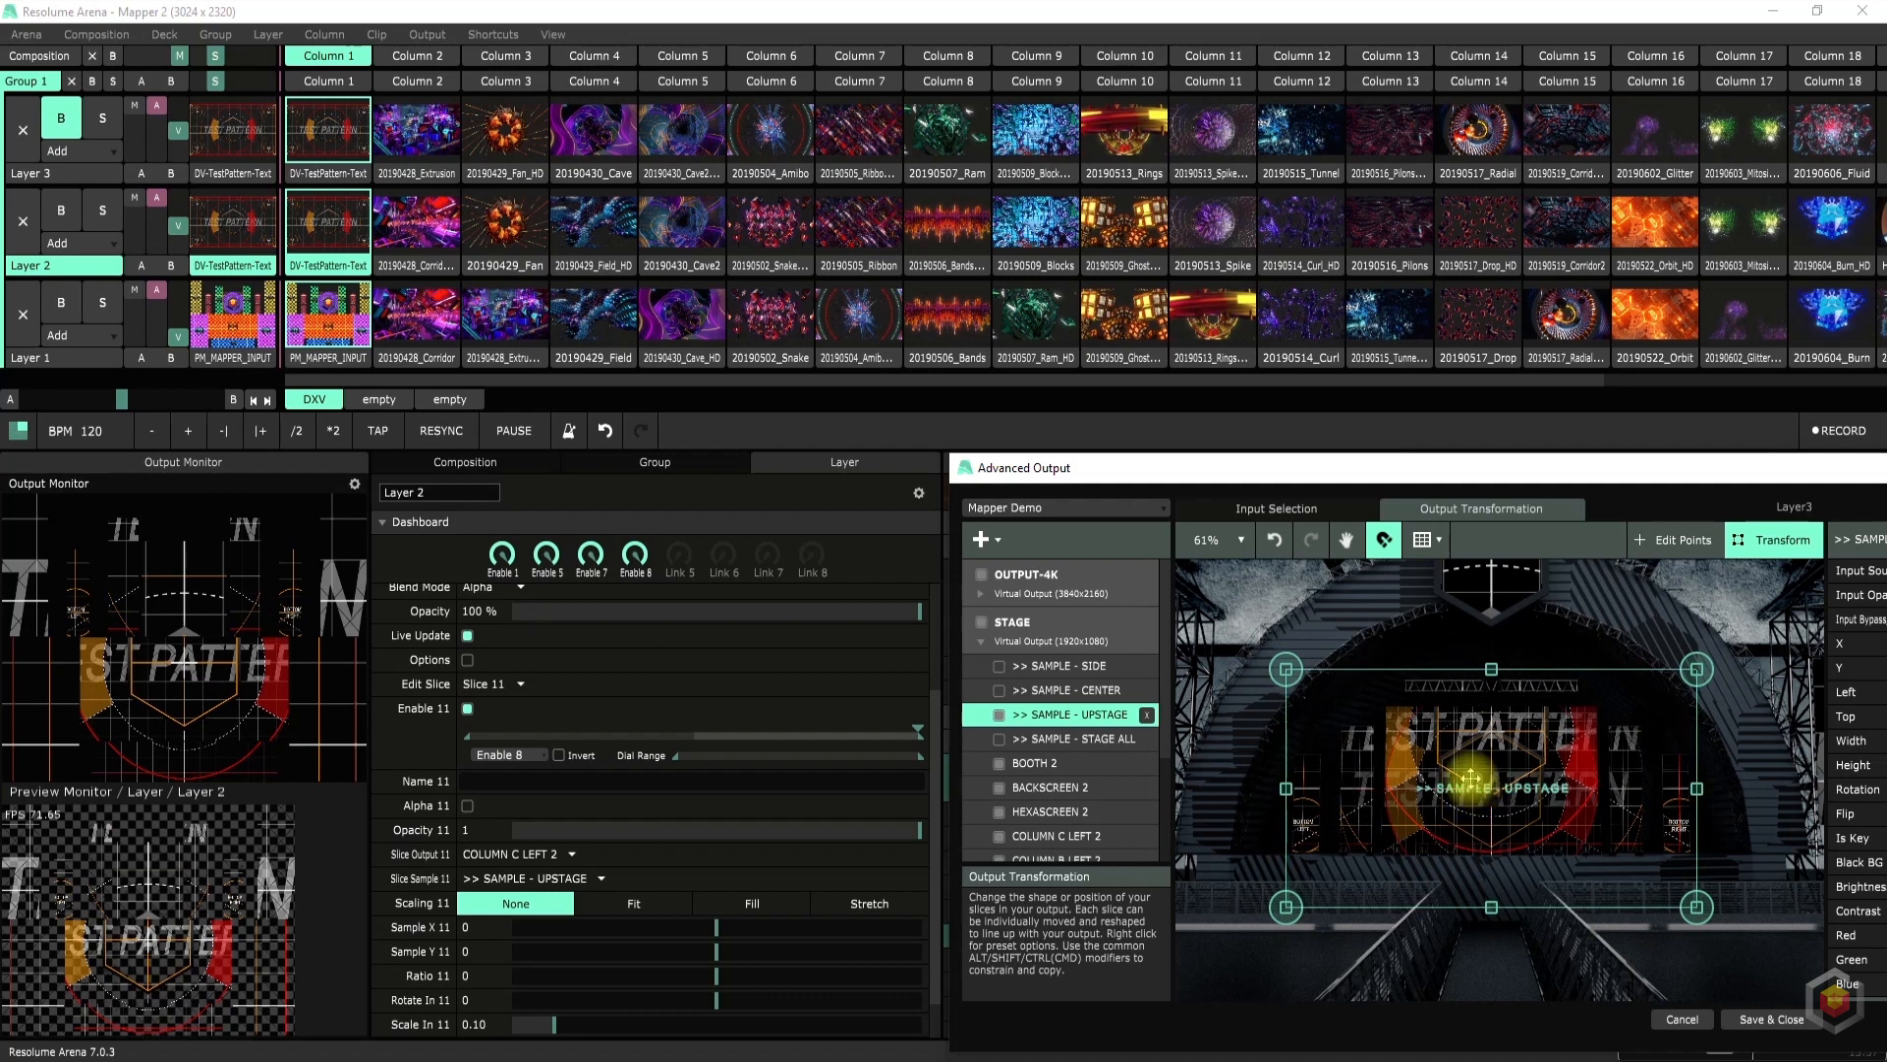
left_click(1055, 509)
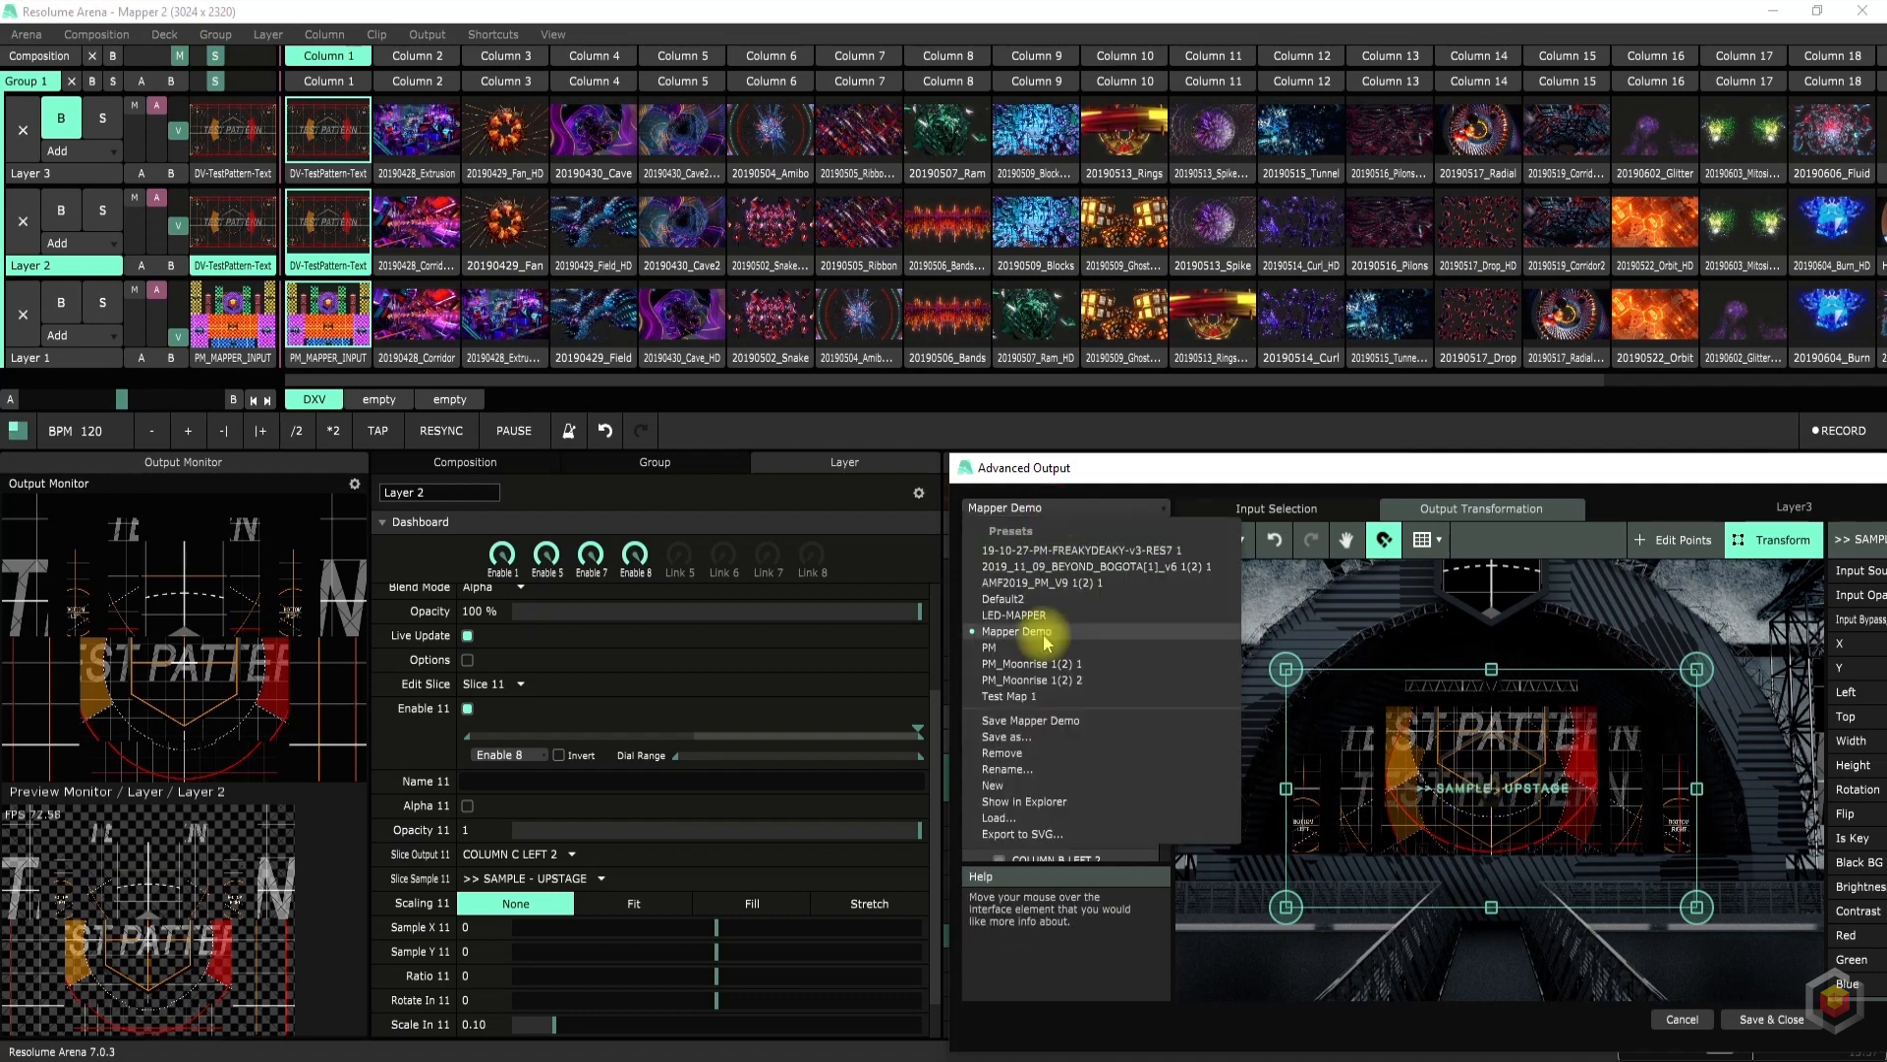
left_click(1051, 715)
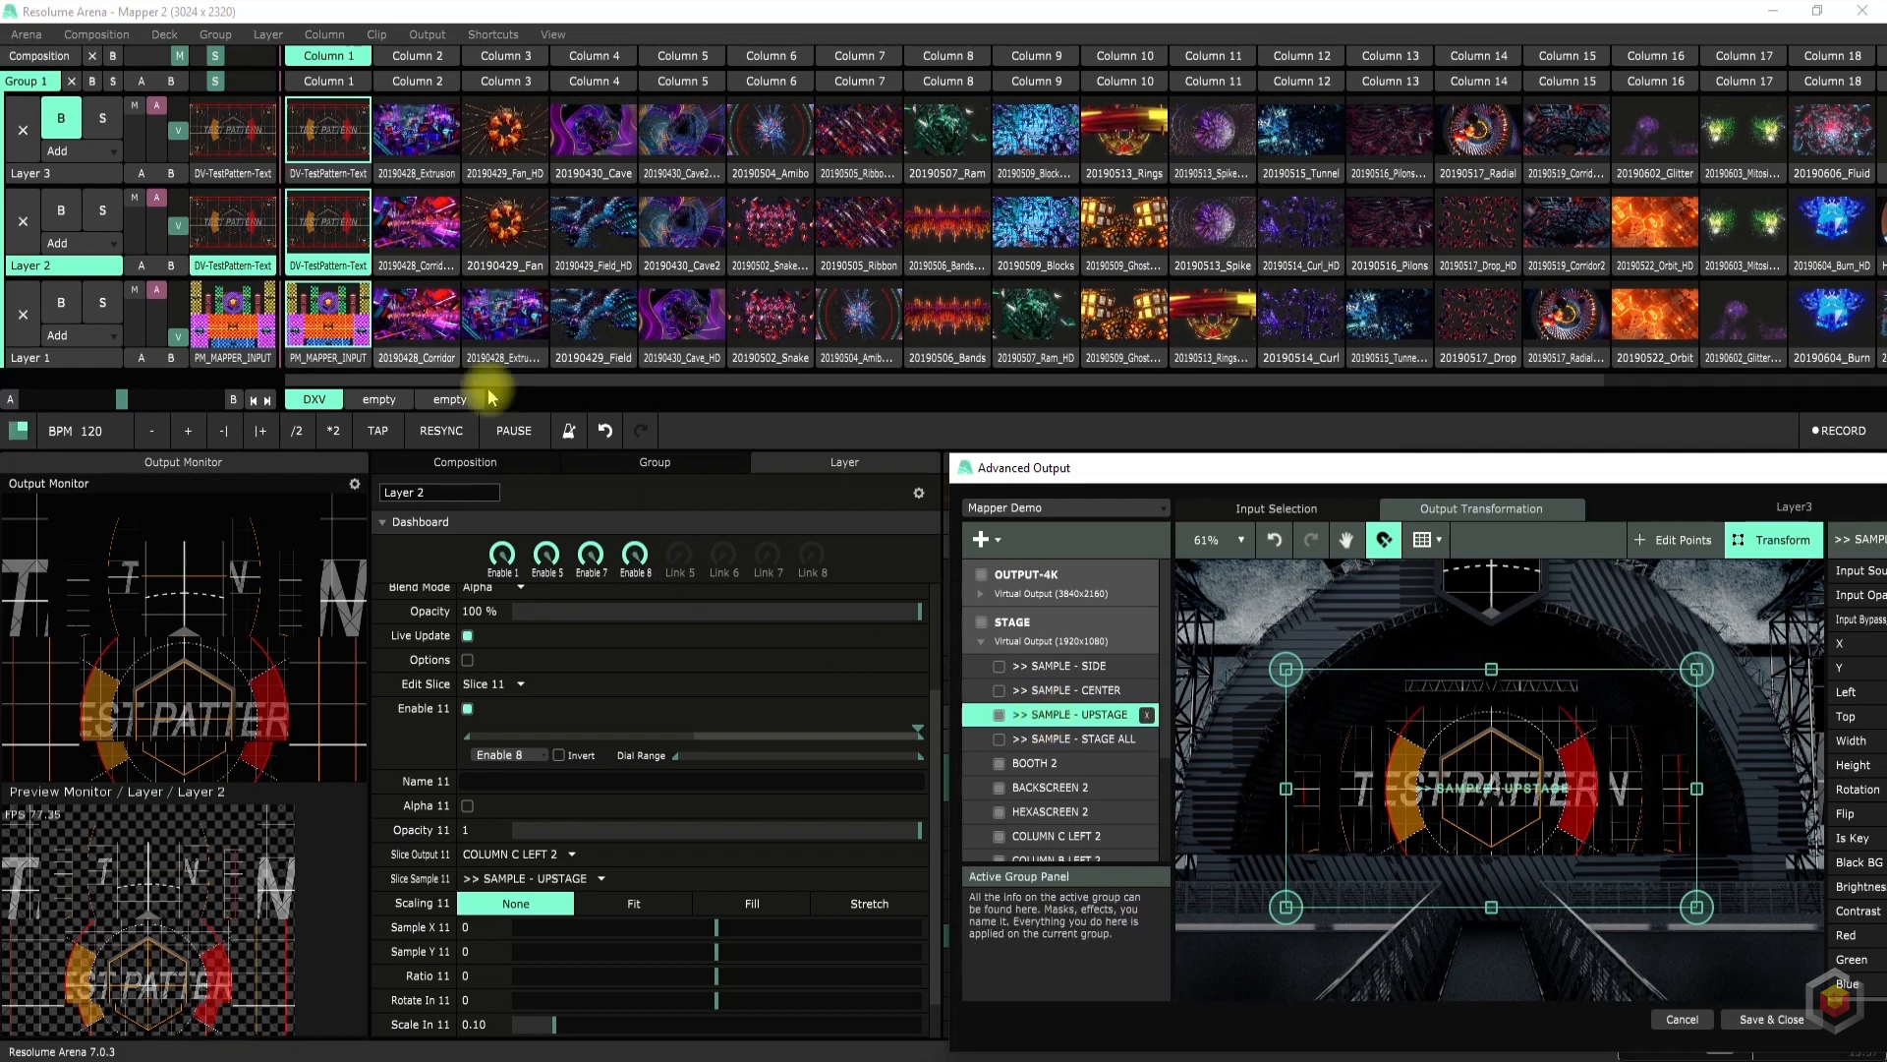
Play the 20190428_Extrusion clip on Layer 3 and reposition the >> SAMPLE - UPSTAGE slice over the upstage screens
left_click_drag(1374, 780, 1365, 687)
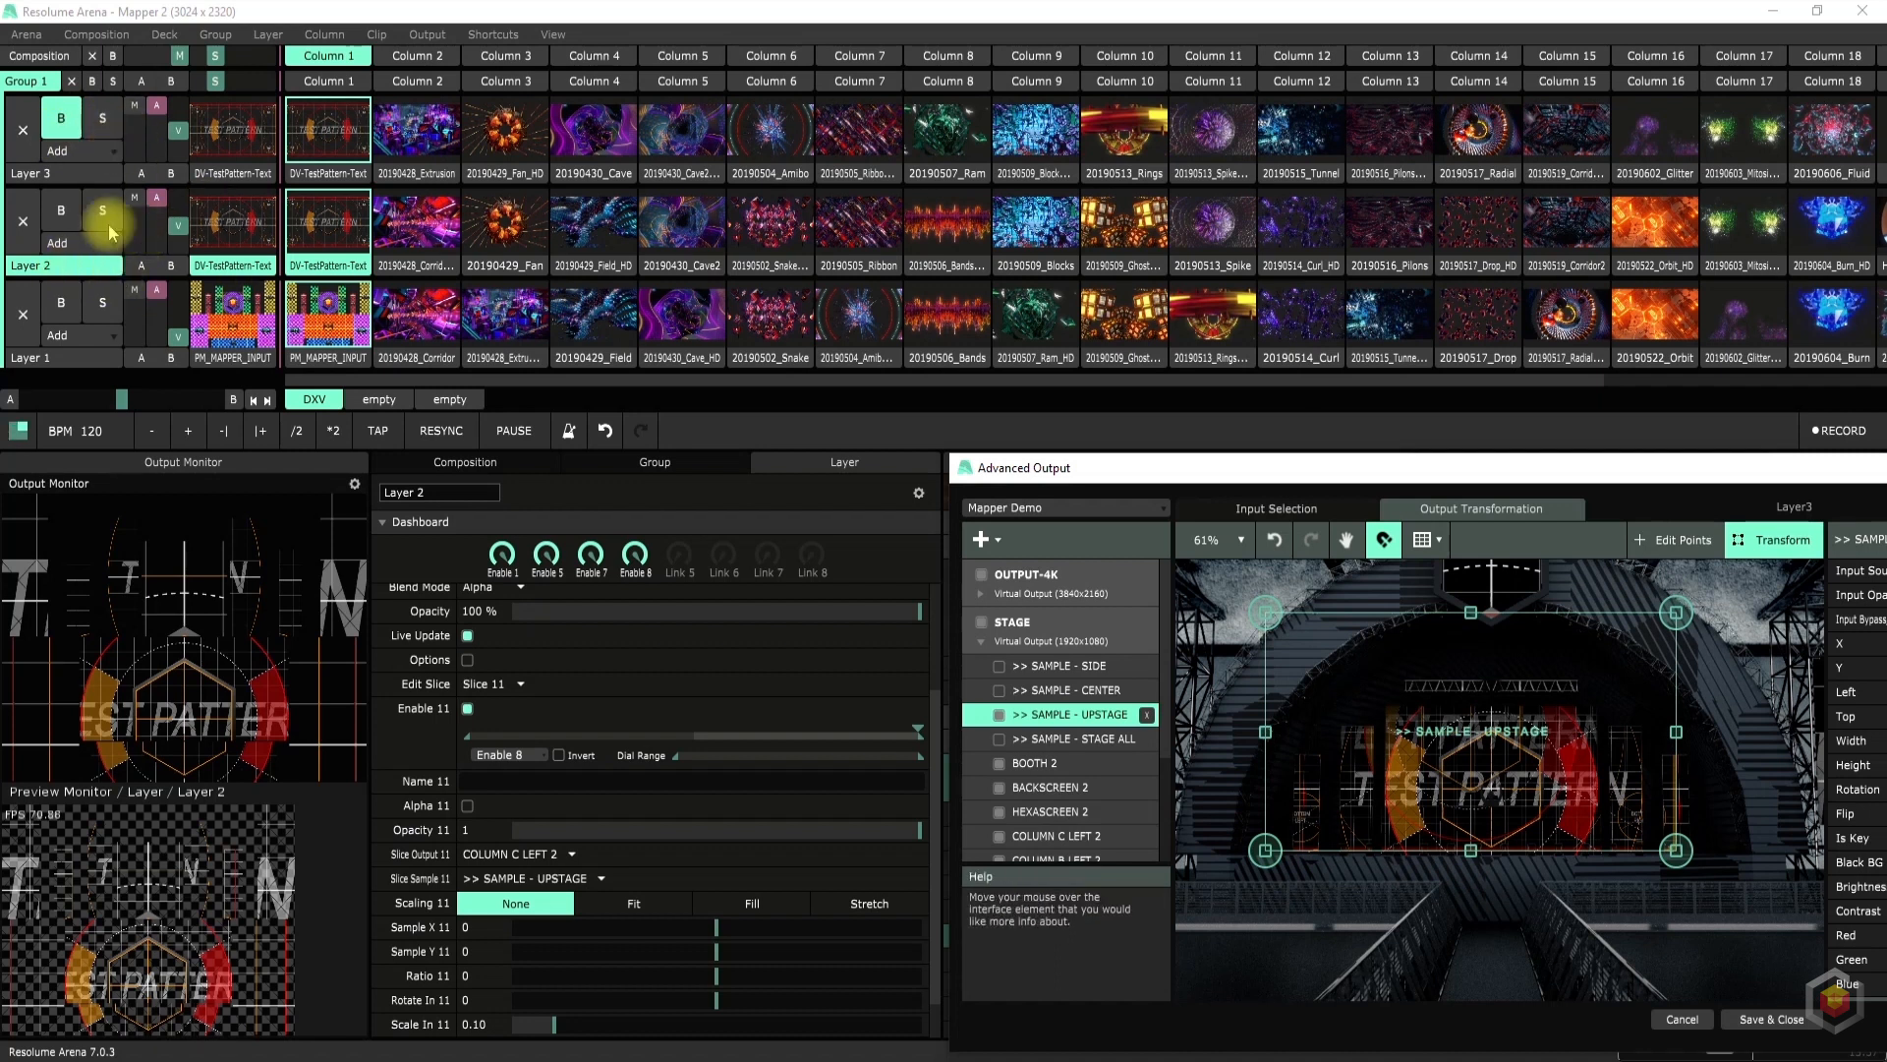
left_click(40, 173)
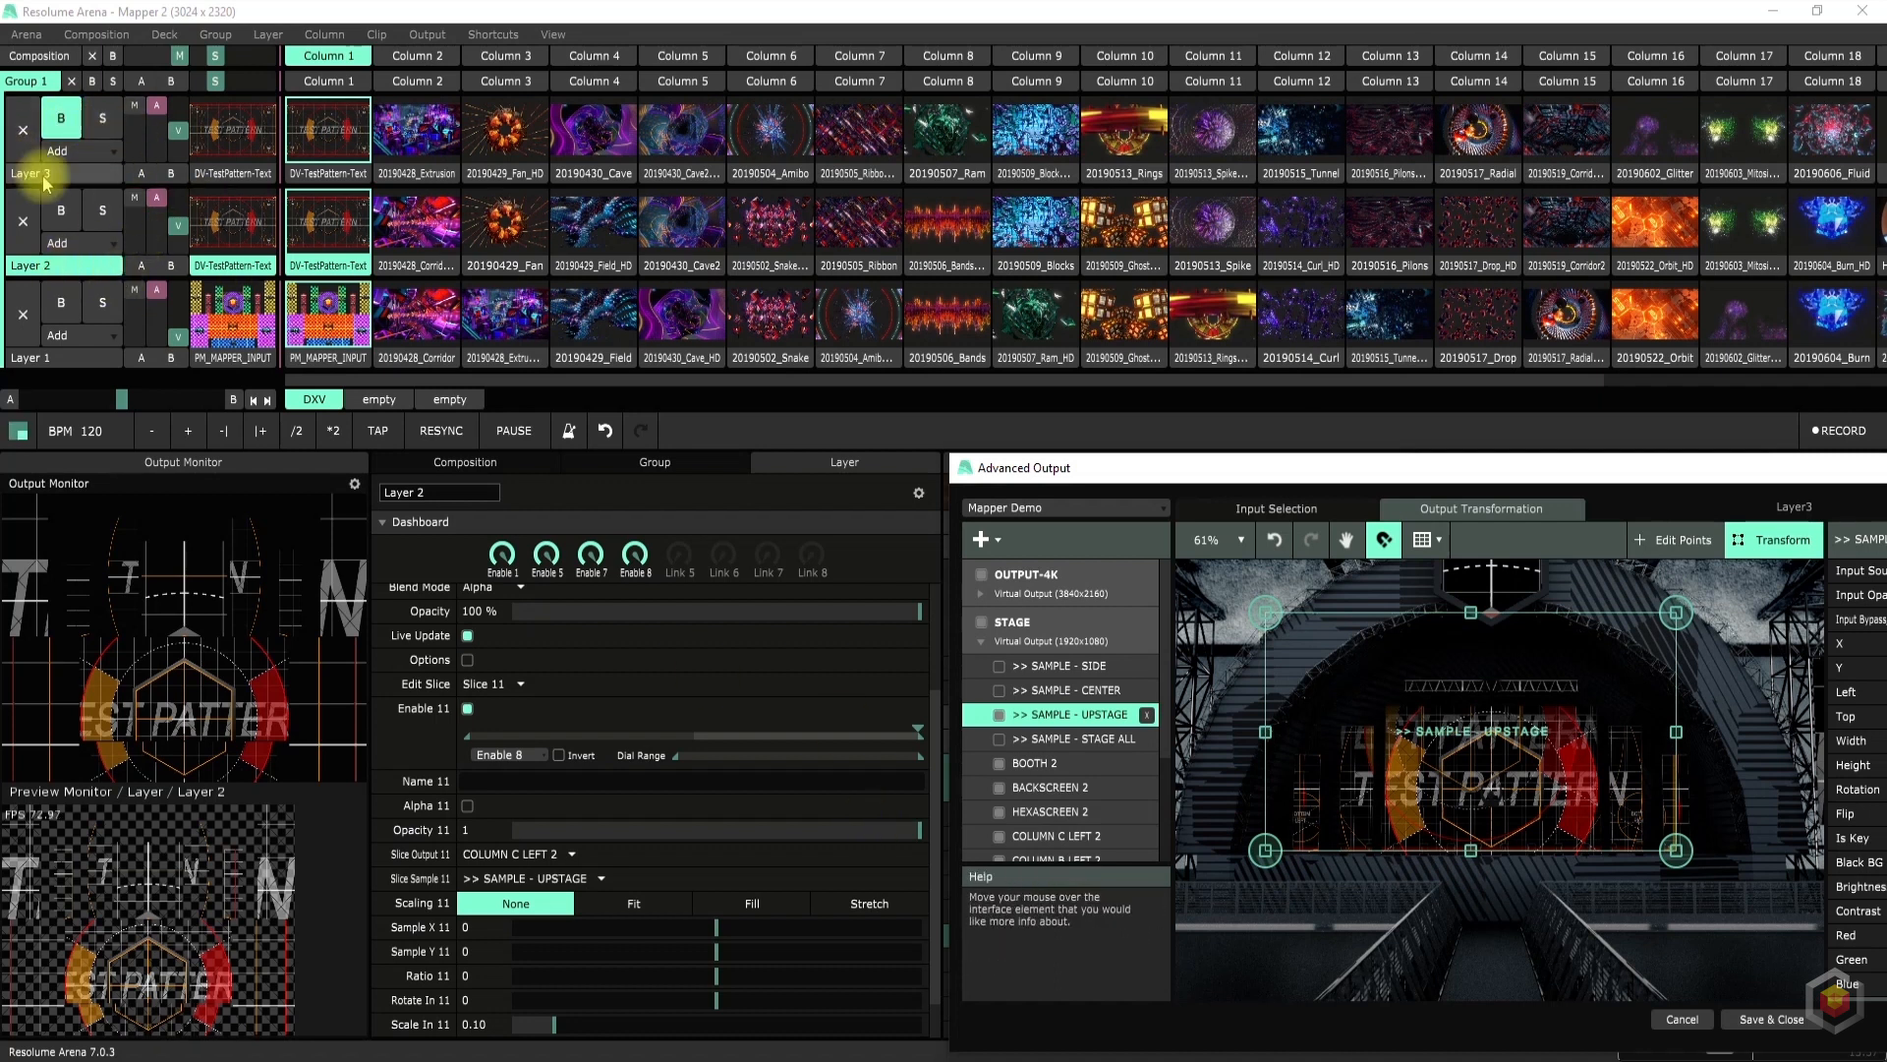
left_click(406, 131)
left_click_drag(1464, 740, 1484, 783)
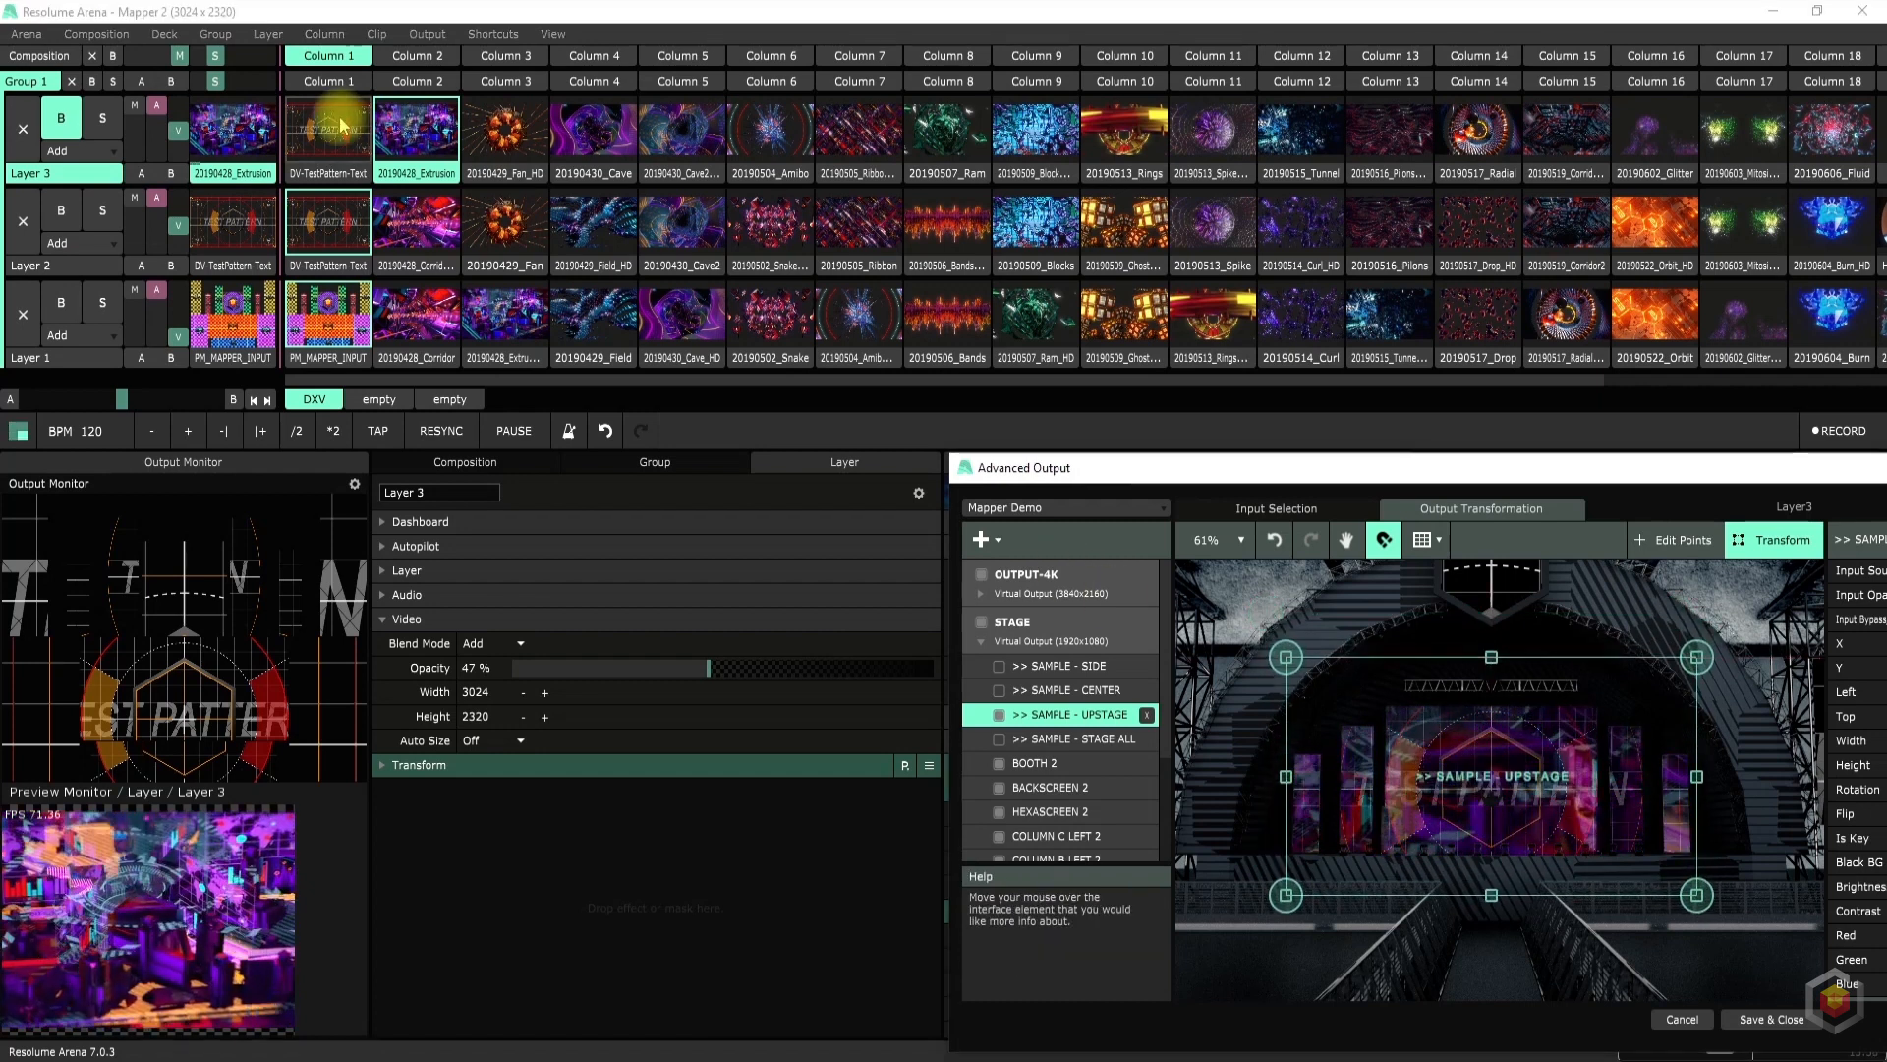
Return Layer 3 to the DV-TestPattern-Text clip and play the column 2 corridor clip on Layer 2
left_click(329, 131)
left_click(415, 222)
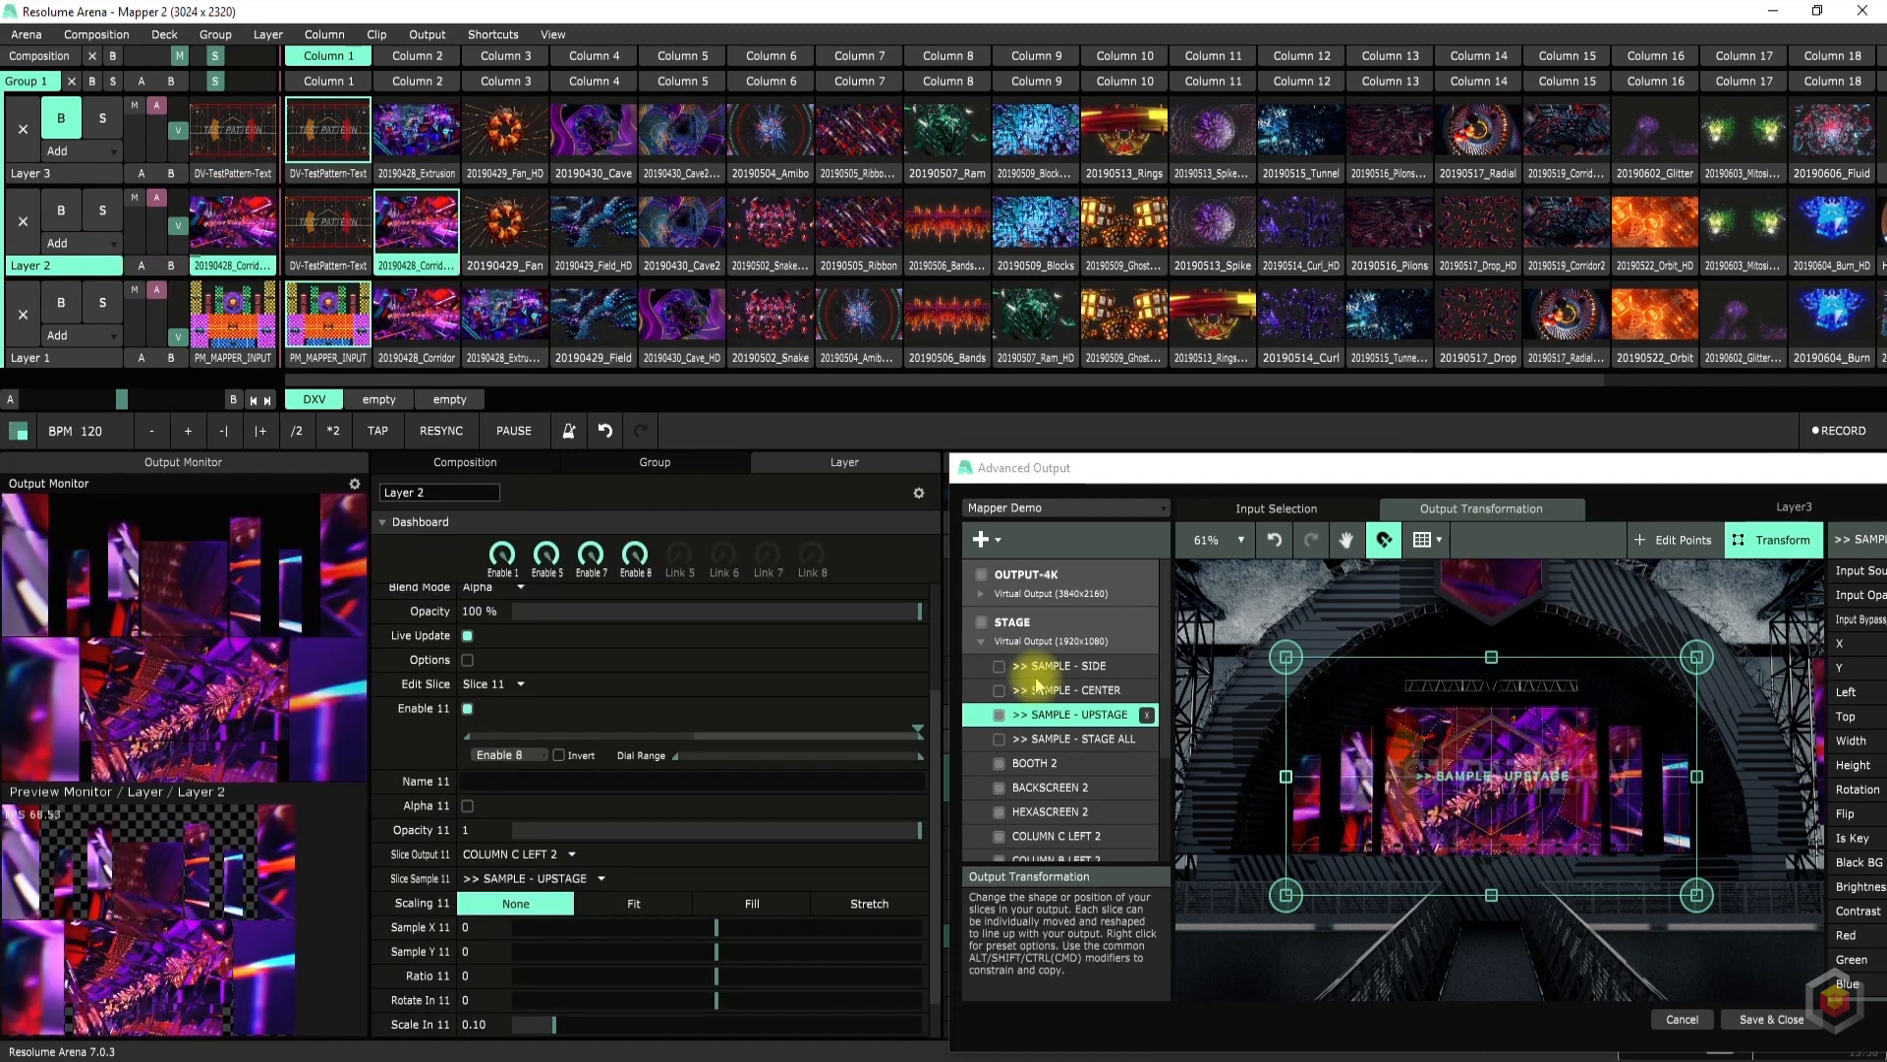
left_click(91, 174)
Nudge the >> SAMPLE - UPSTAGE slice slightly down, disable it and save the Mapper Demo preset
left_click_drag(1393, 752, 1393, 758)
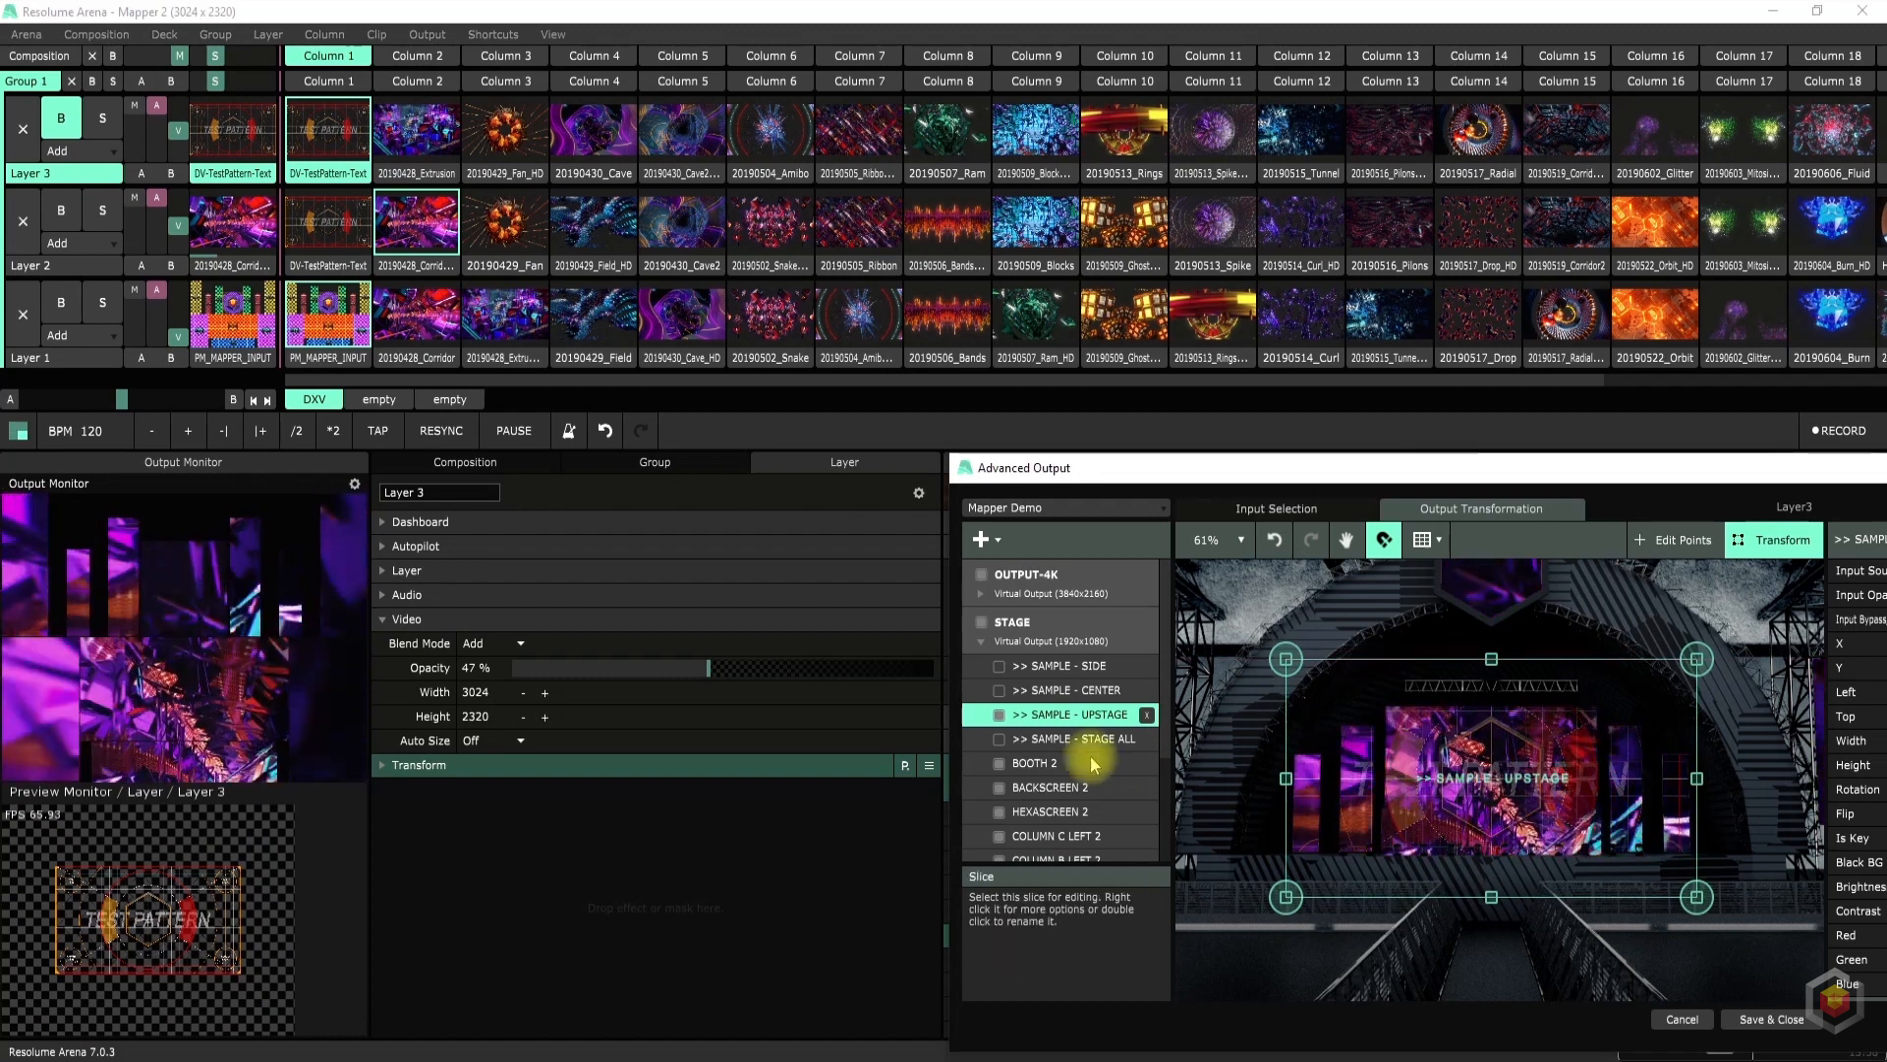
left_click(988, 508)
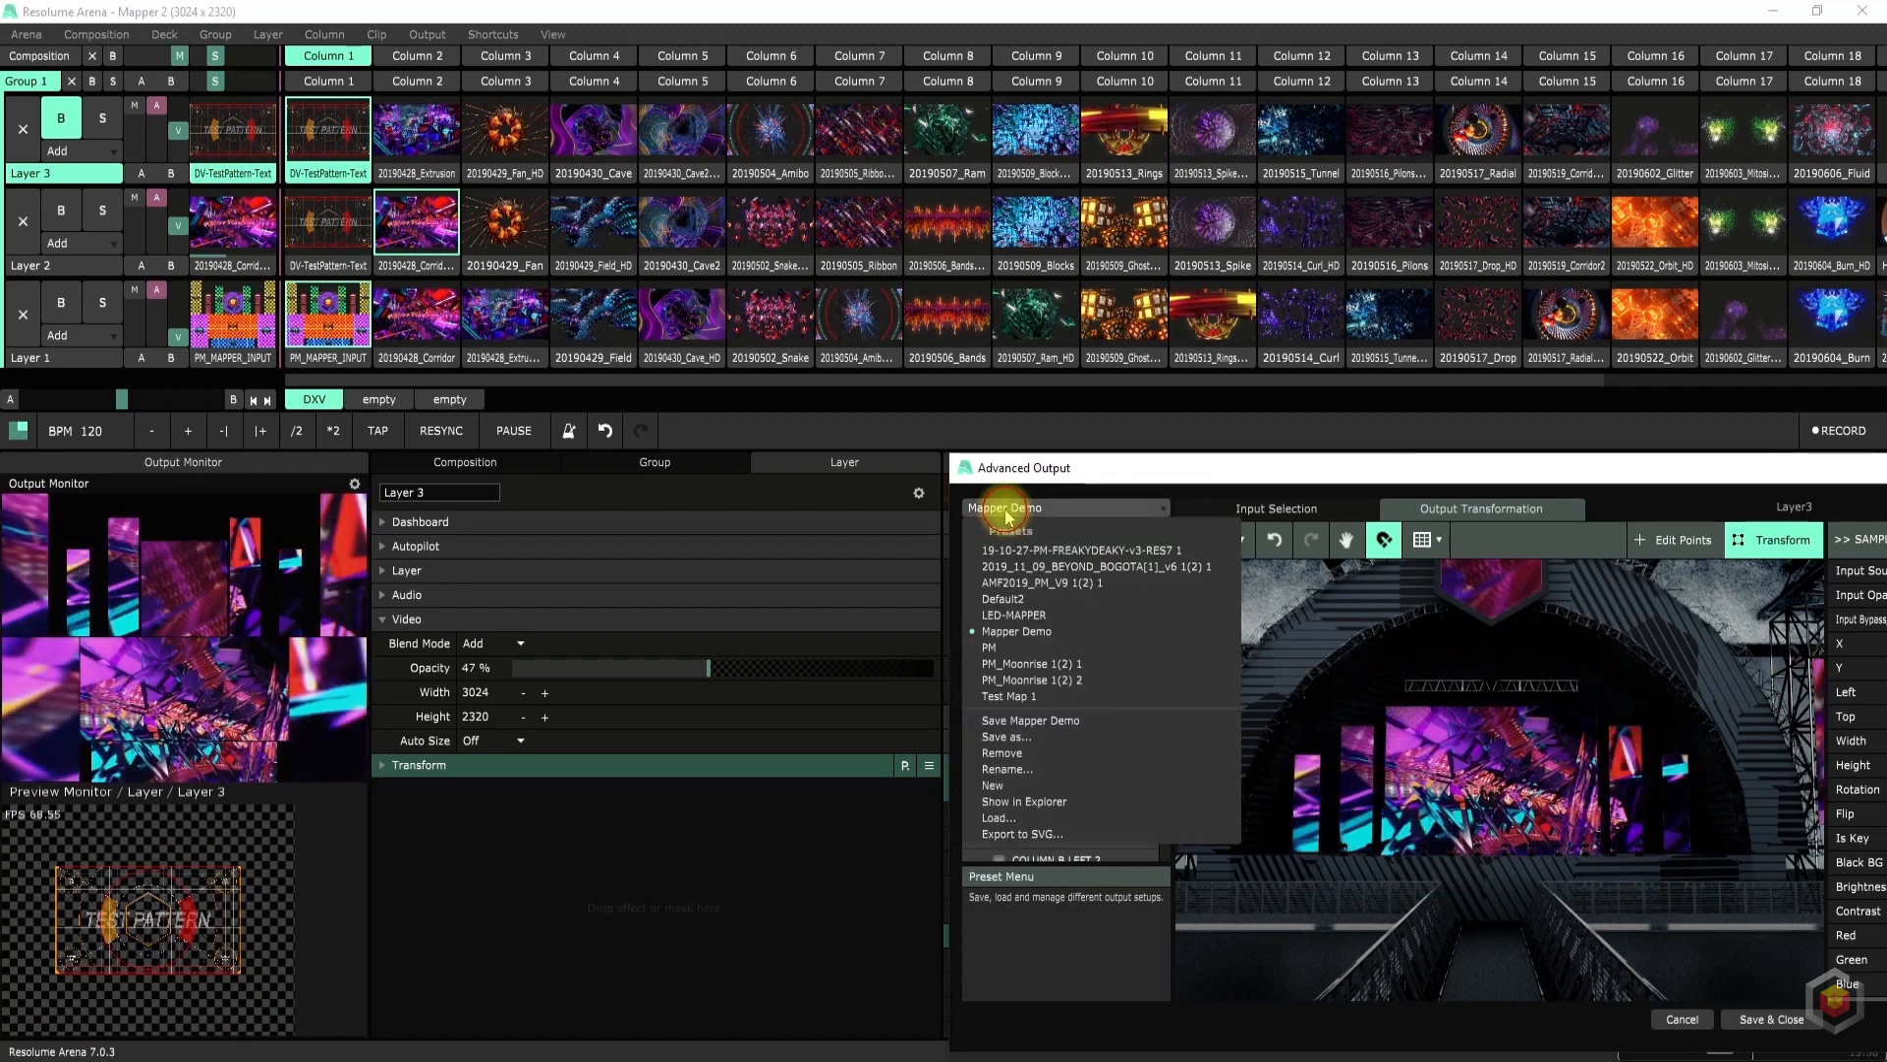
left_click(1019, 727)
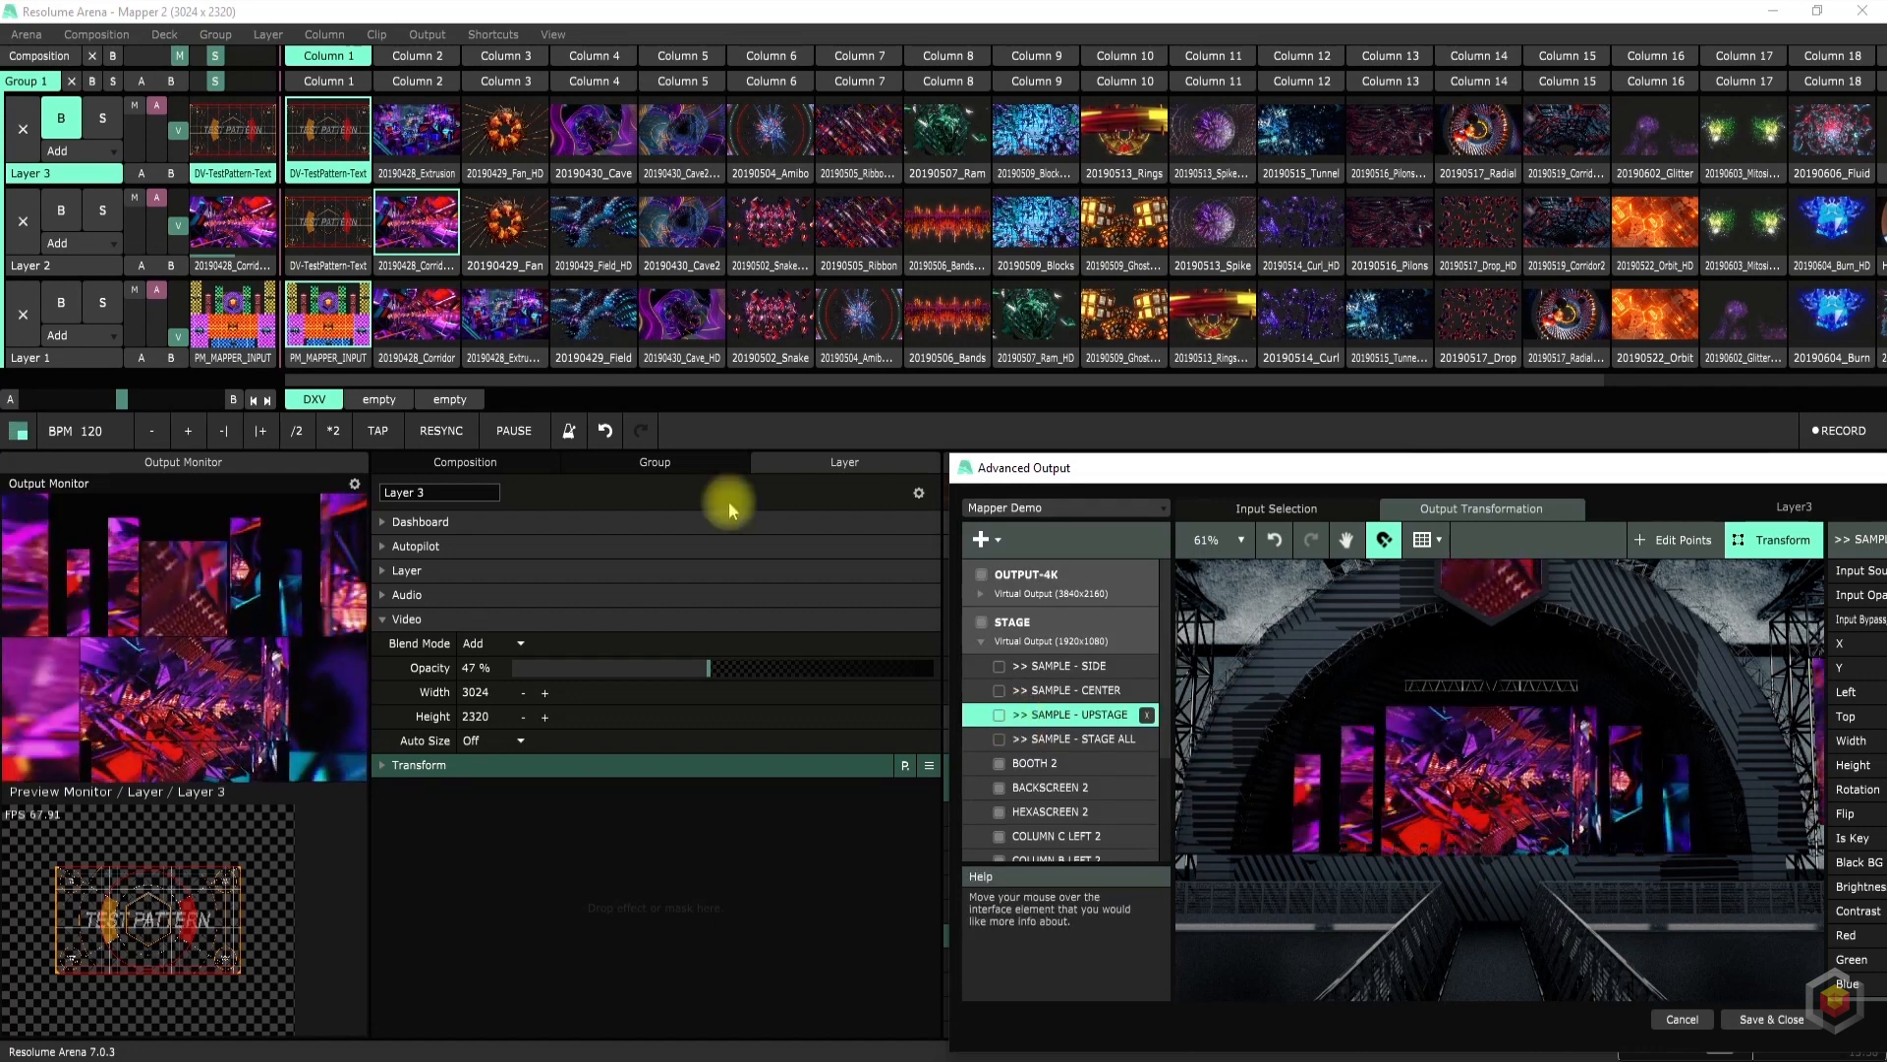
Switch Layer 2 back to the DV-TestPattern-Text clip and toggle the >> SAMPLE - CENTER slice to compare its region with the output
left_click(73, 267)
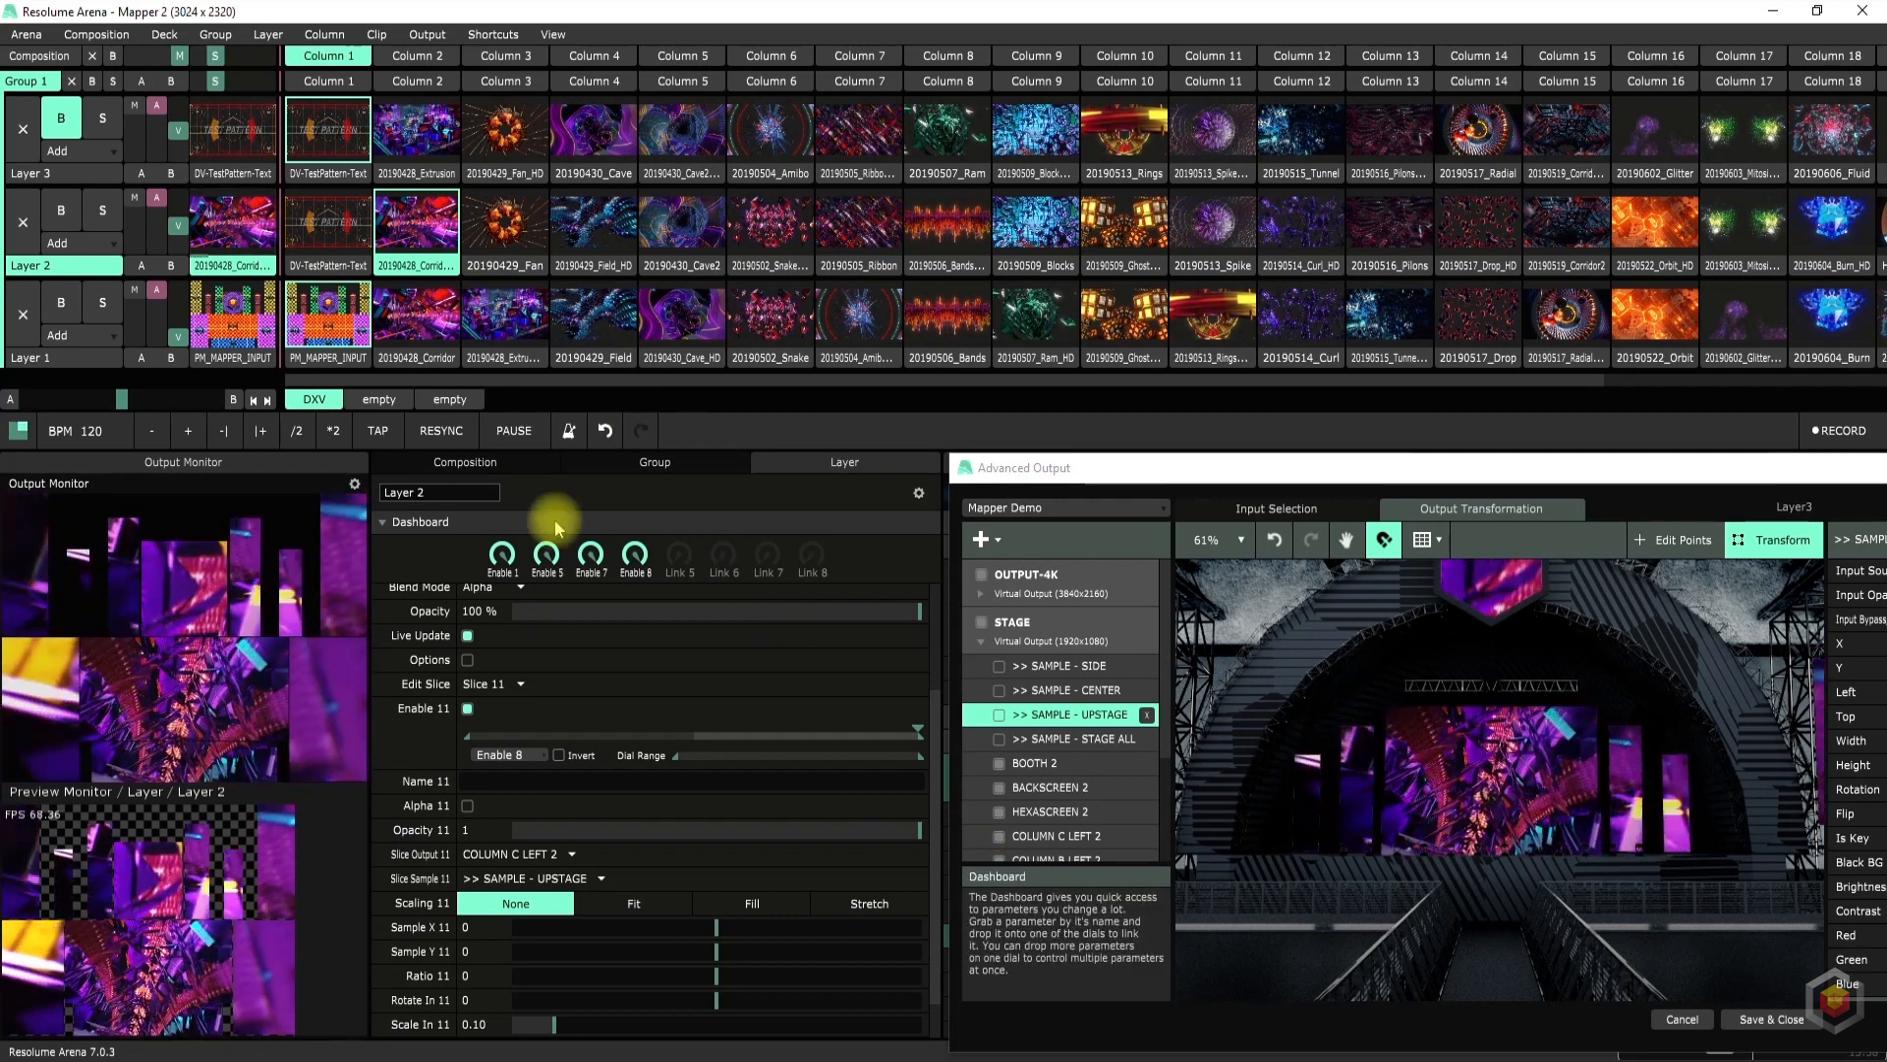
left_click(1044, 694)
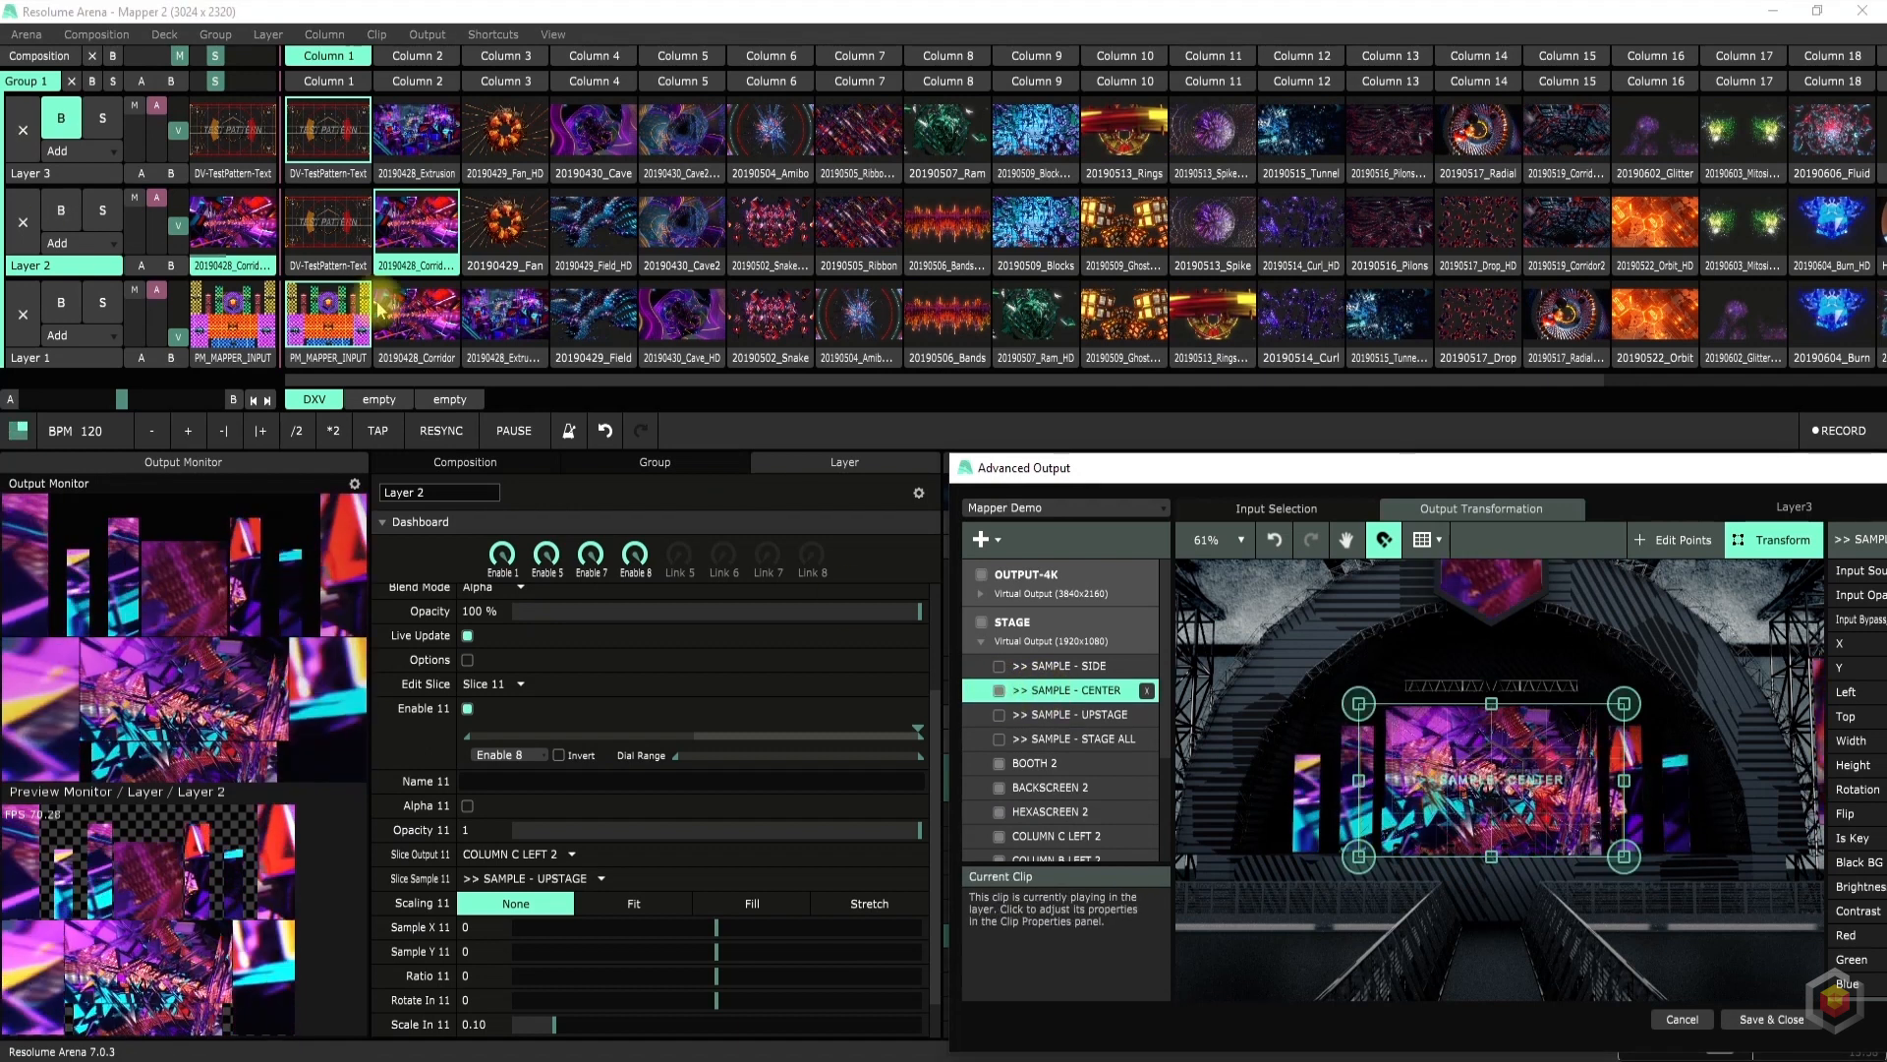
left_click(328, 229)
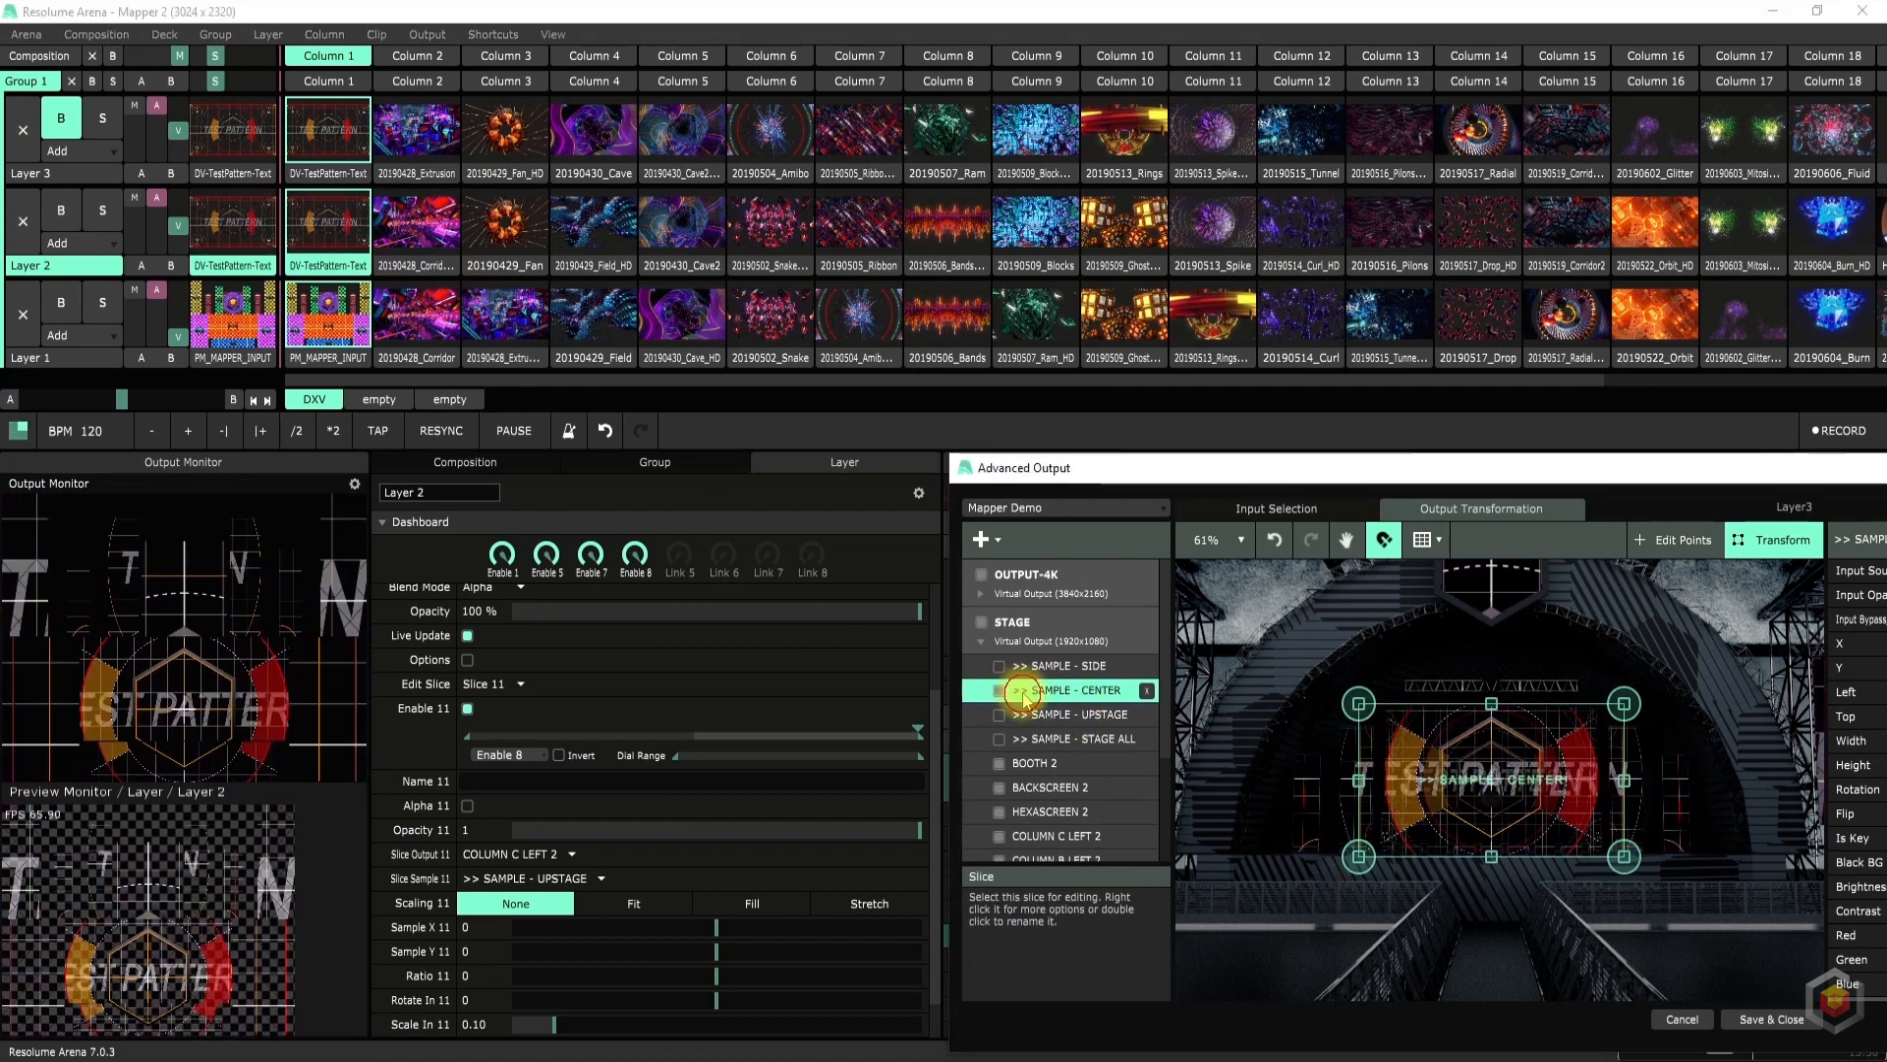
left_click(999, 690)
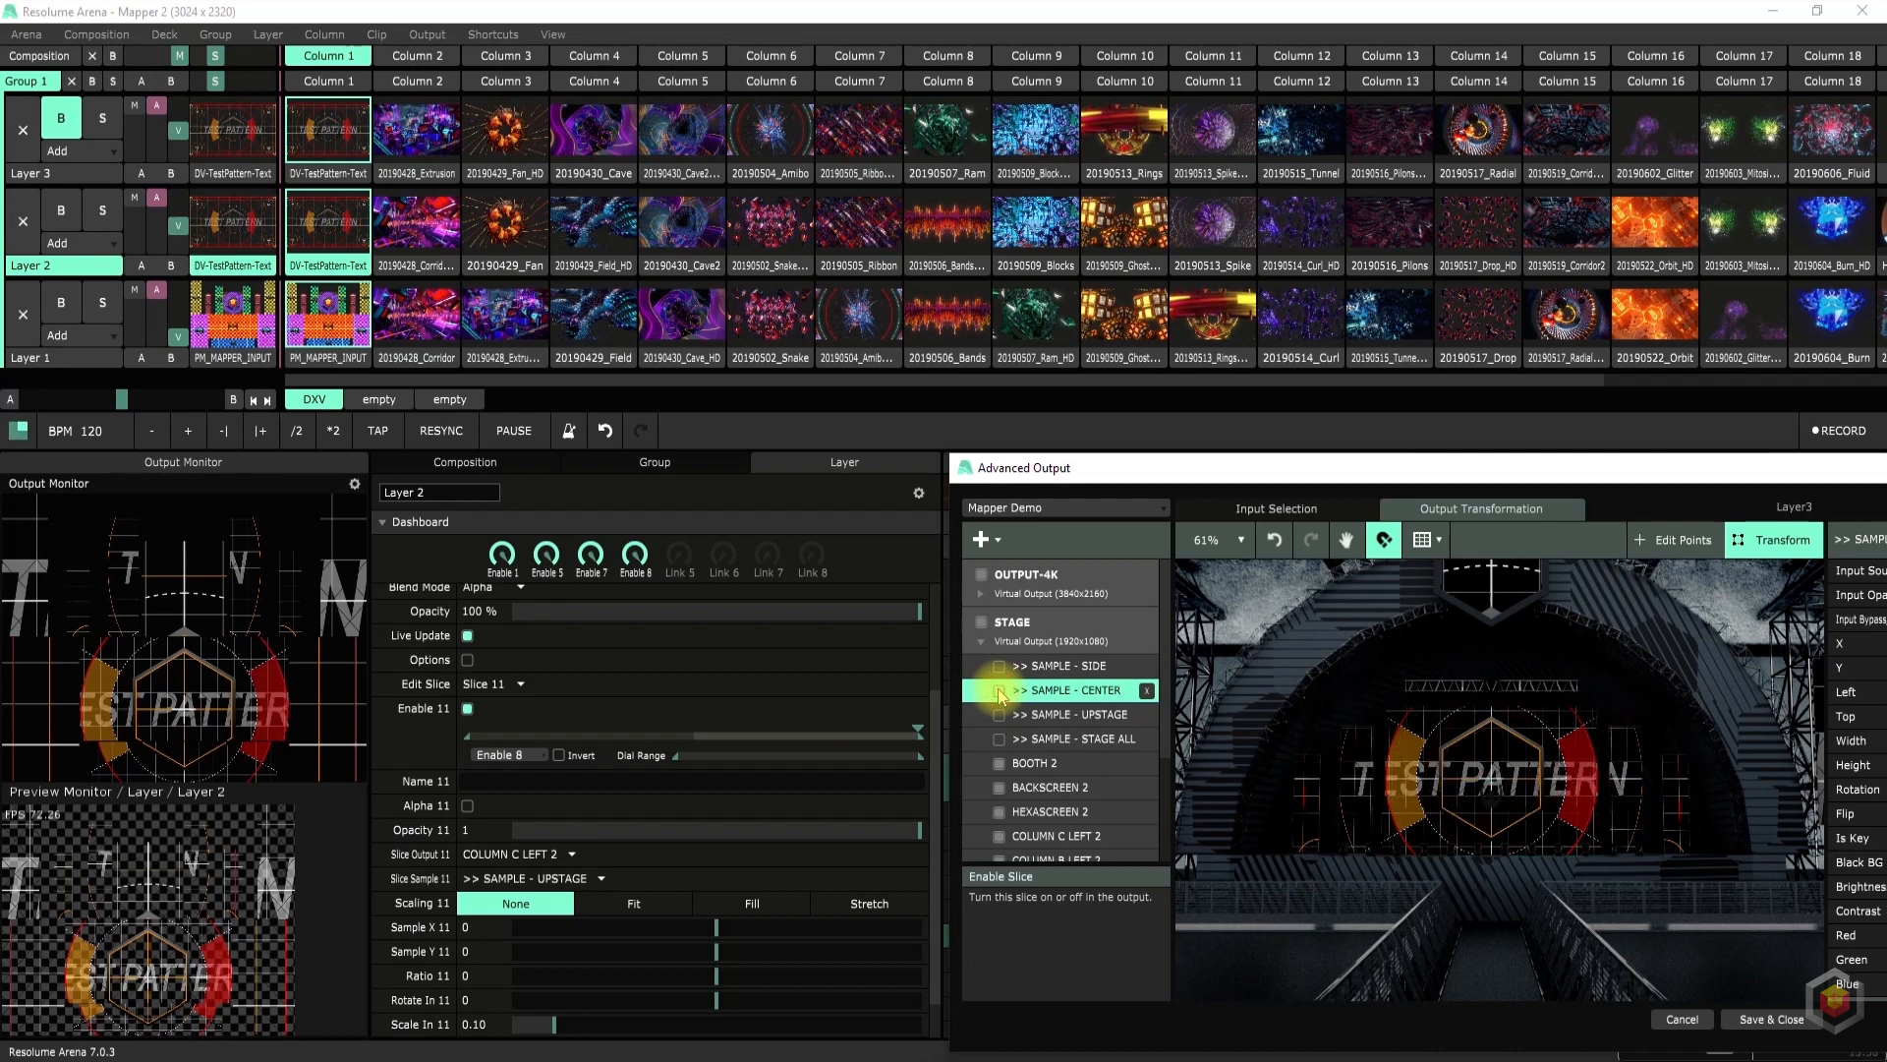
left_click(999, 690)
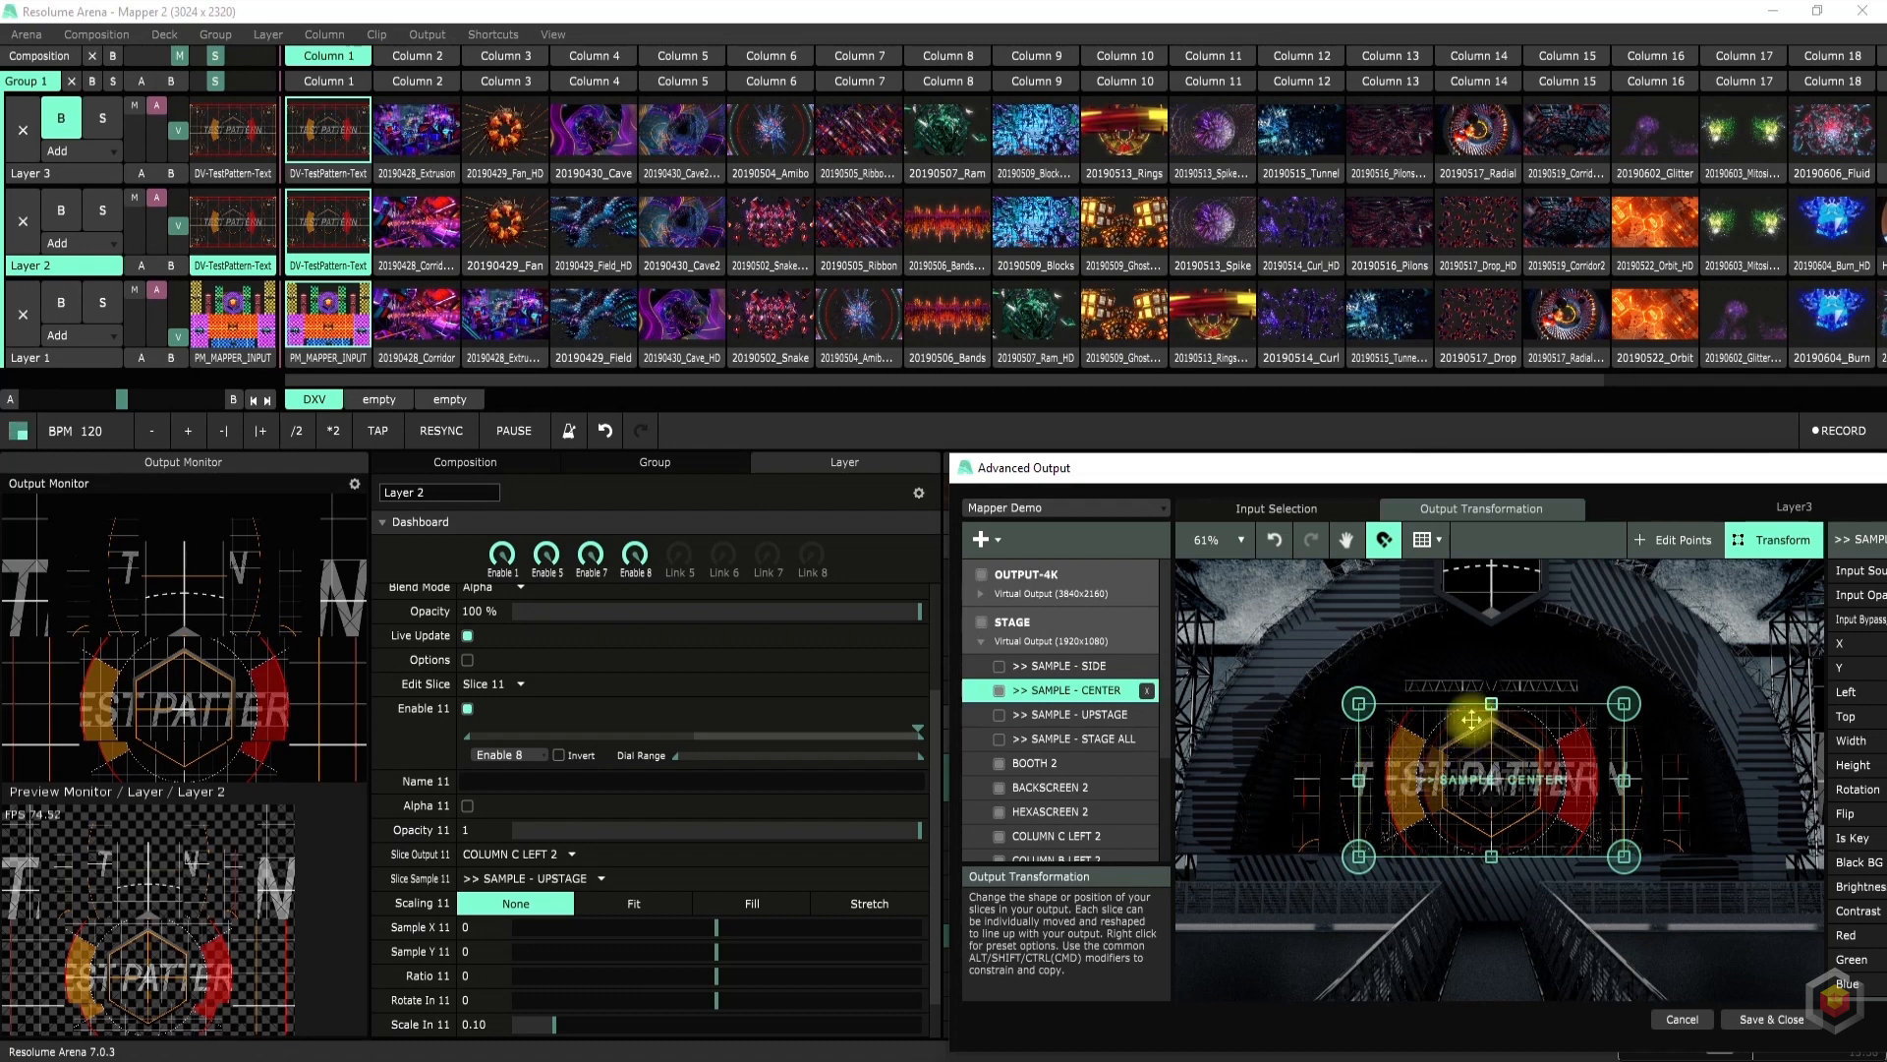
Disable the >> SAMPLE - CENTER slice, partly raise Layer 1's video opacity, and fade Layer 2 out and back in
left_click_drag(178, 225, 177, 258)
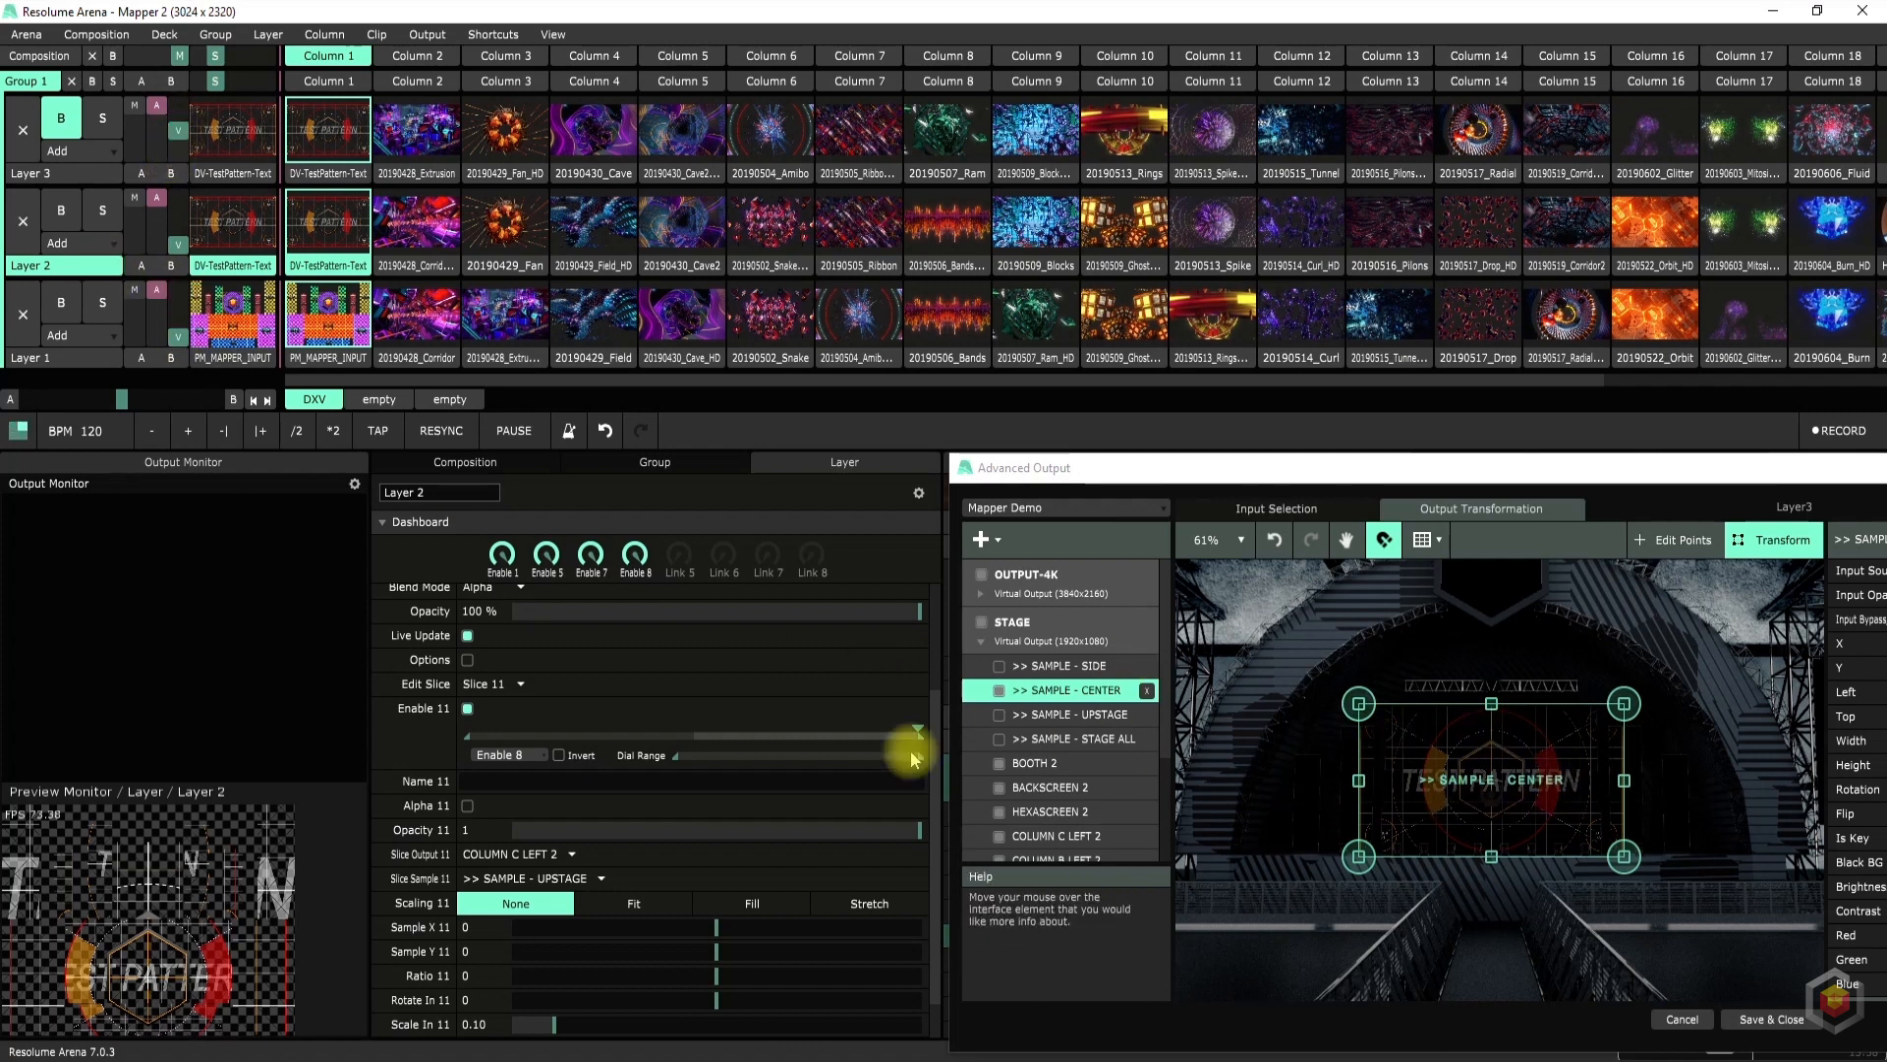
left_click(998, 690)
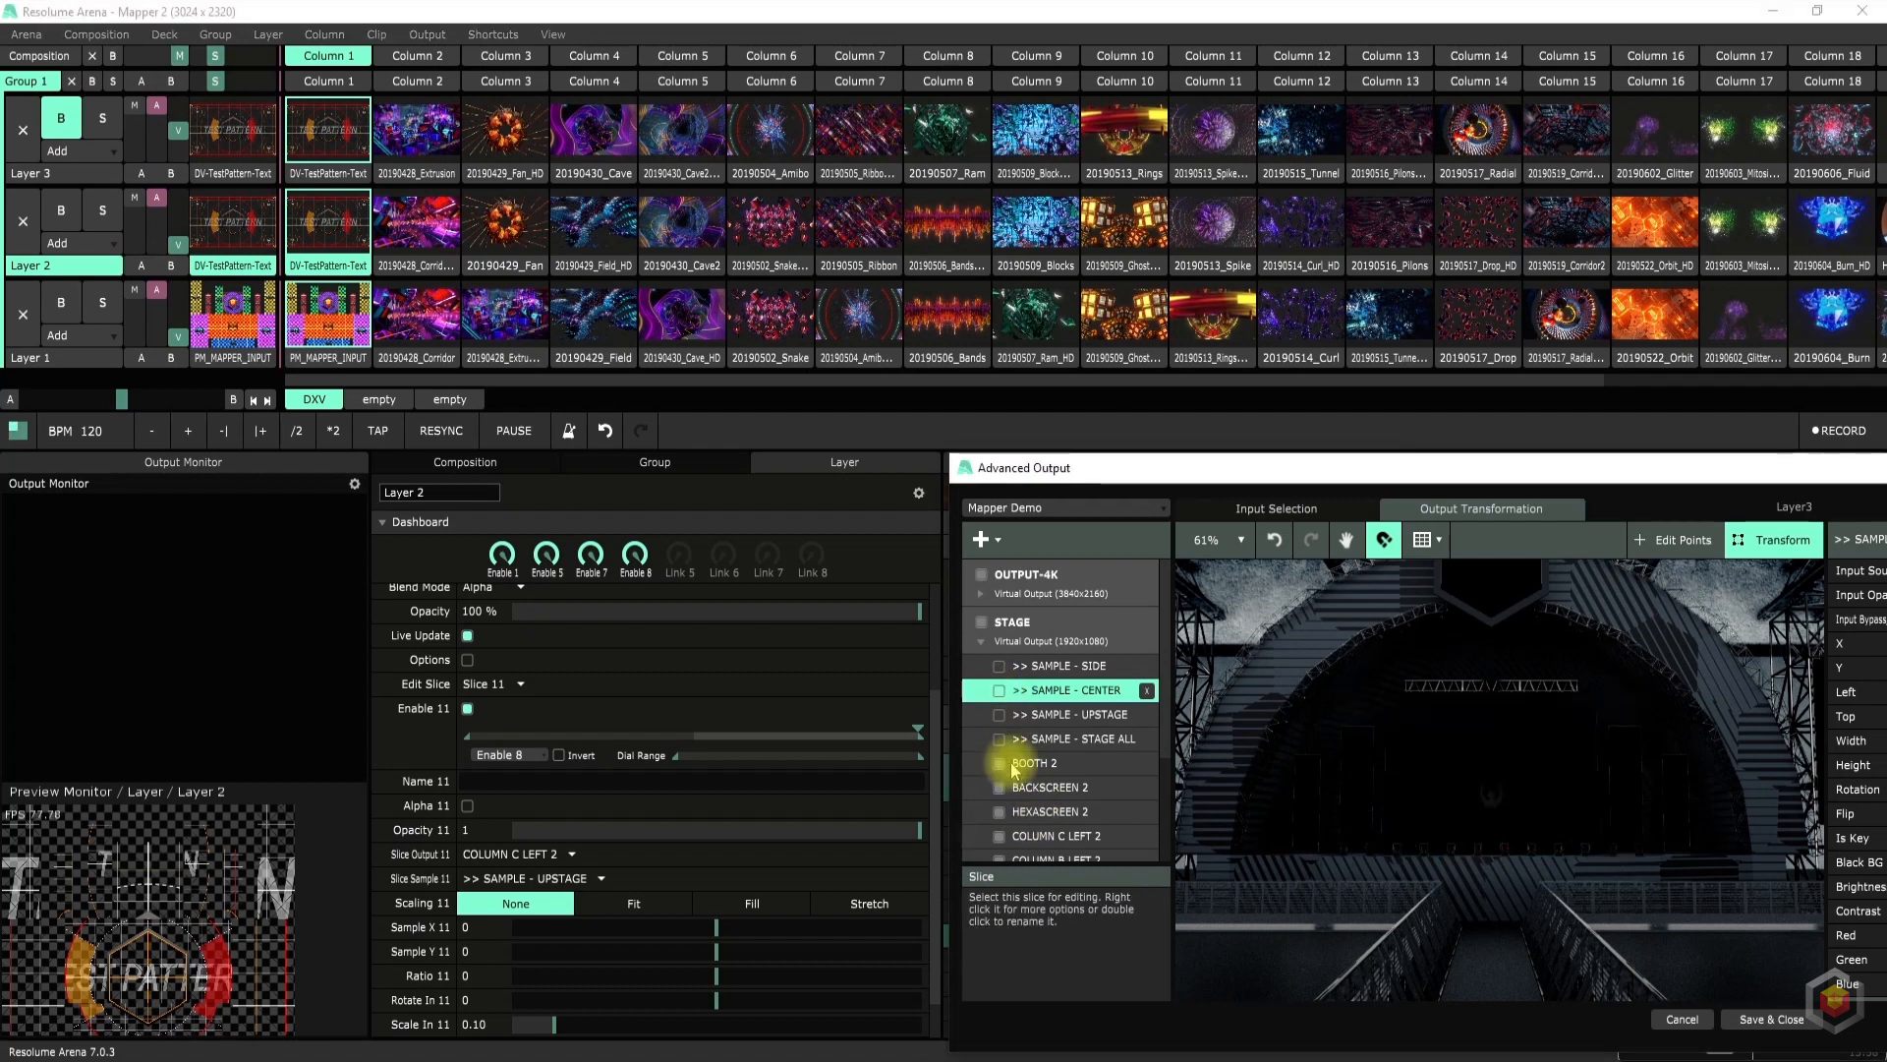
left_click(177, 340)
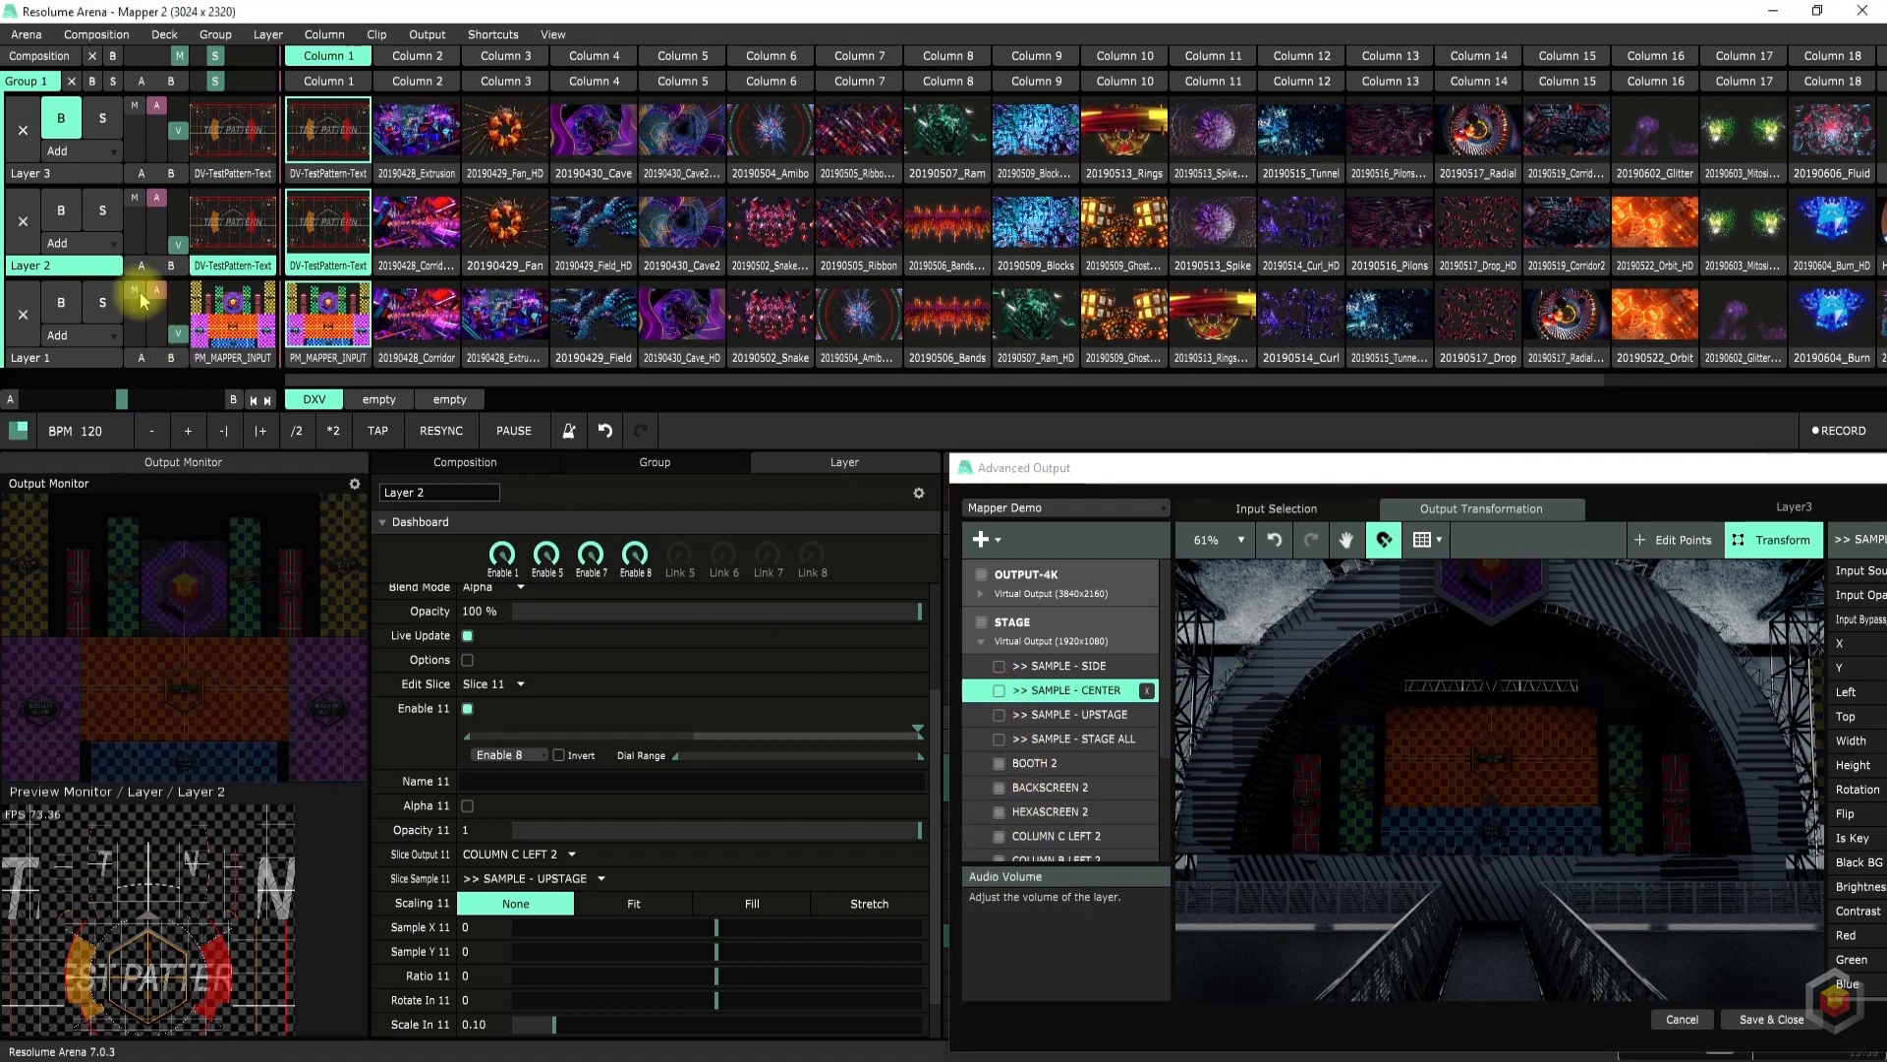
left_click(177, 244)
left_click_drag(177, 244, 177, 227)
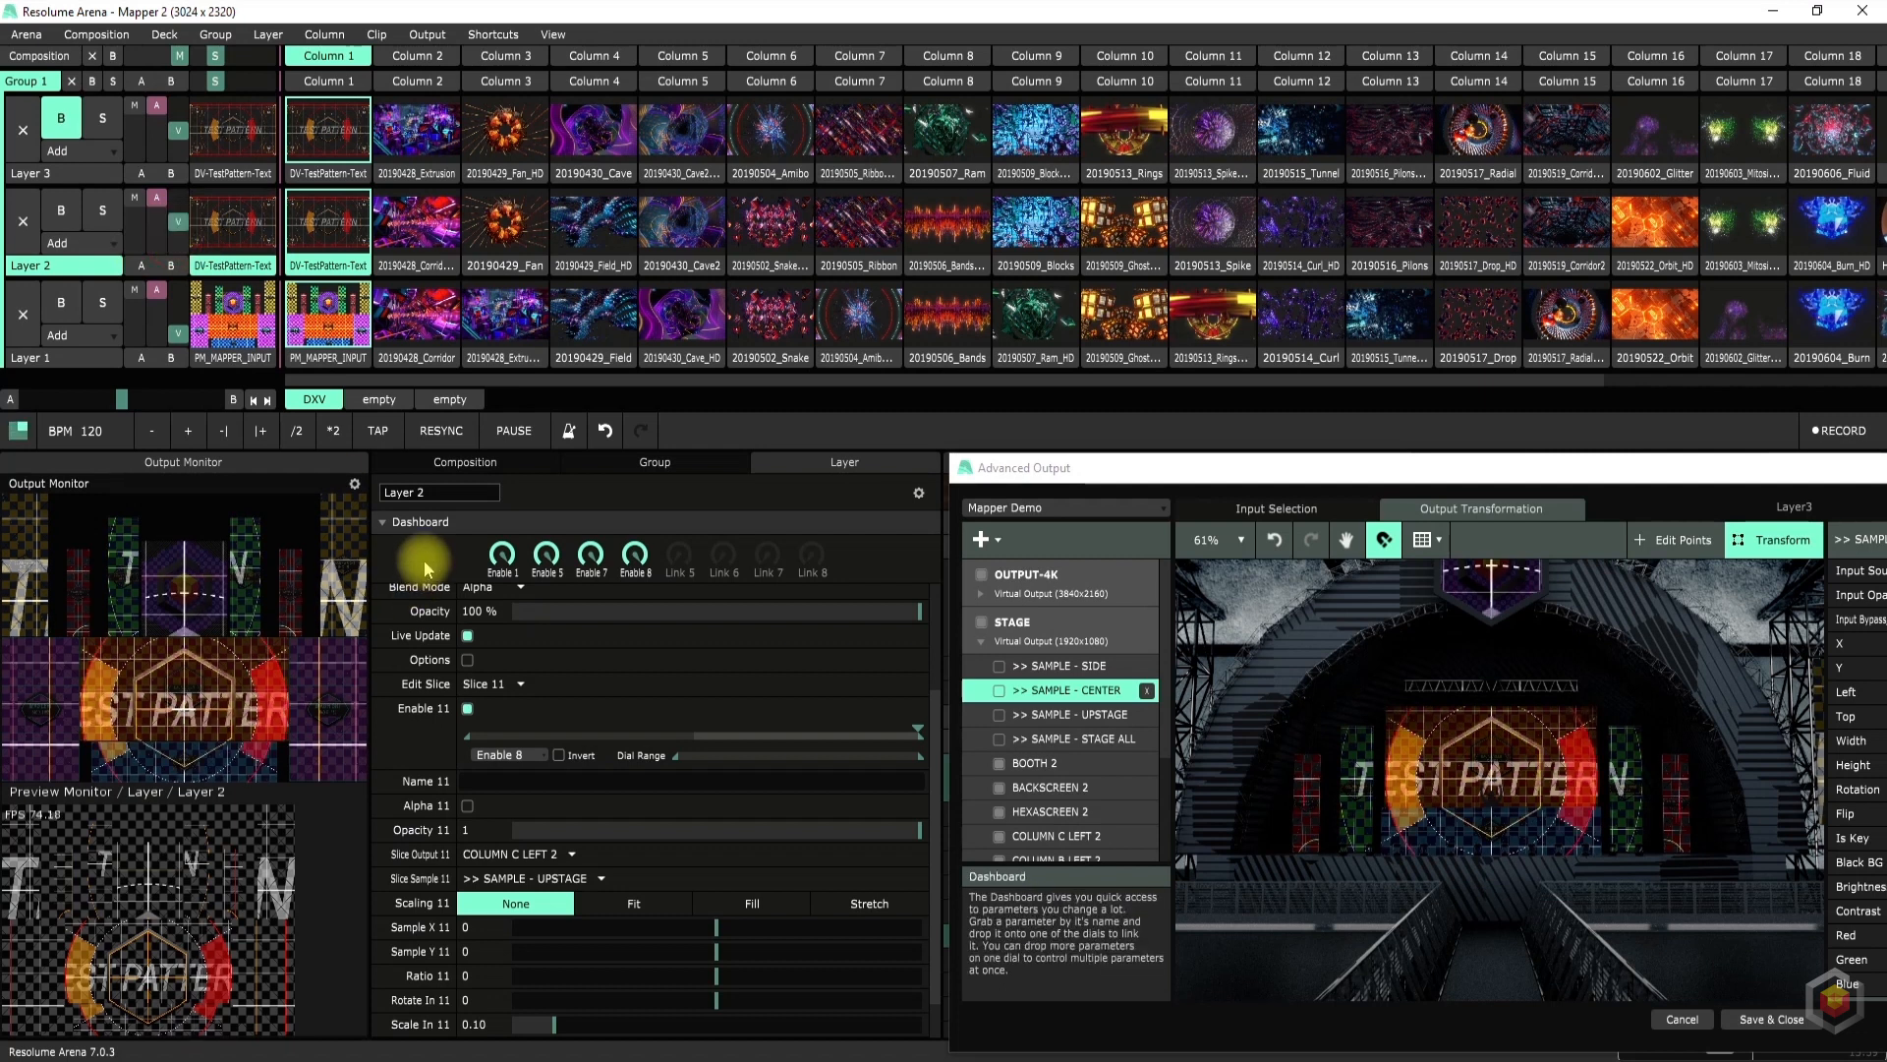
Switch off the Enable 5, Enable 7 and Enable 8 dials, leaving only Enable 1 on over Layer 1's pixel map
key("s")
key("f")
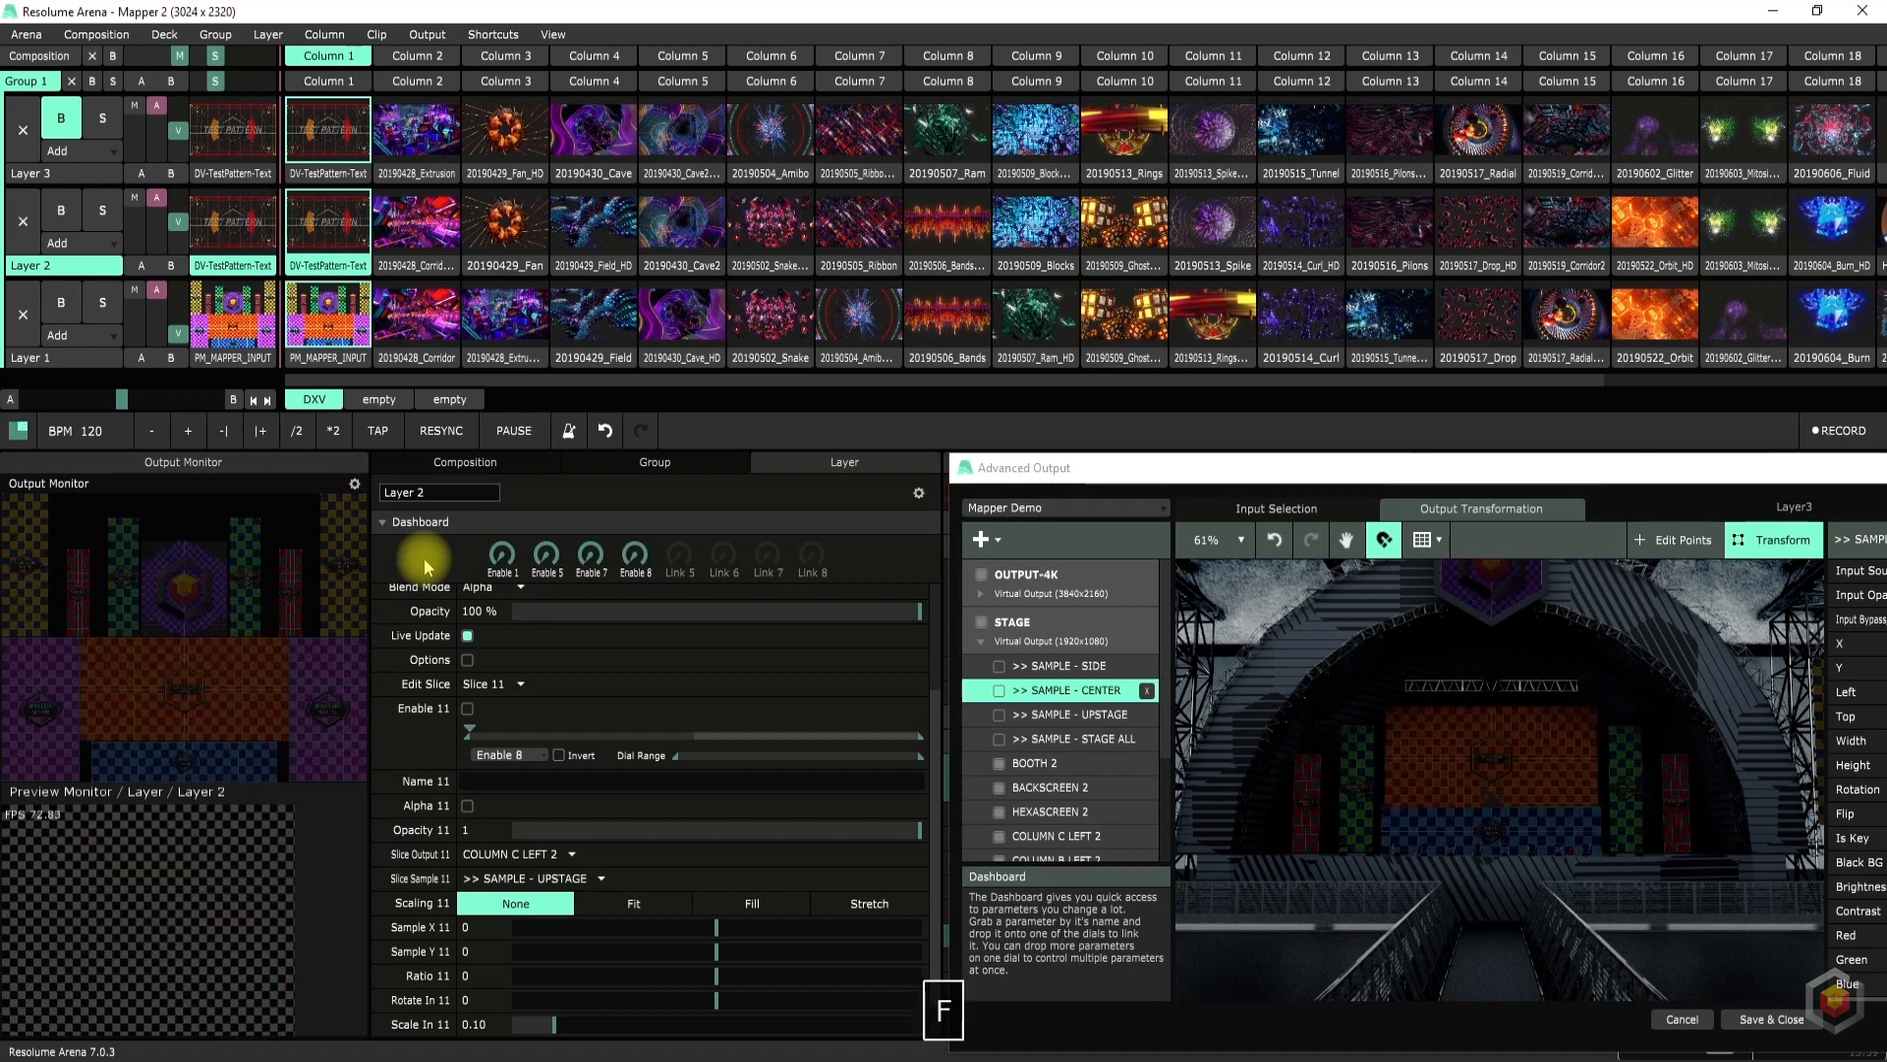
key("a")
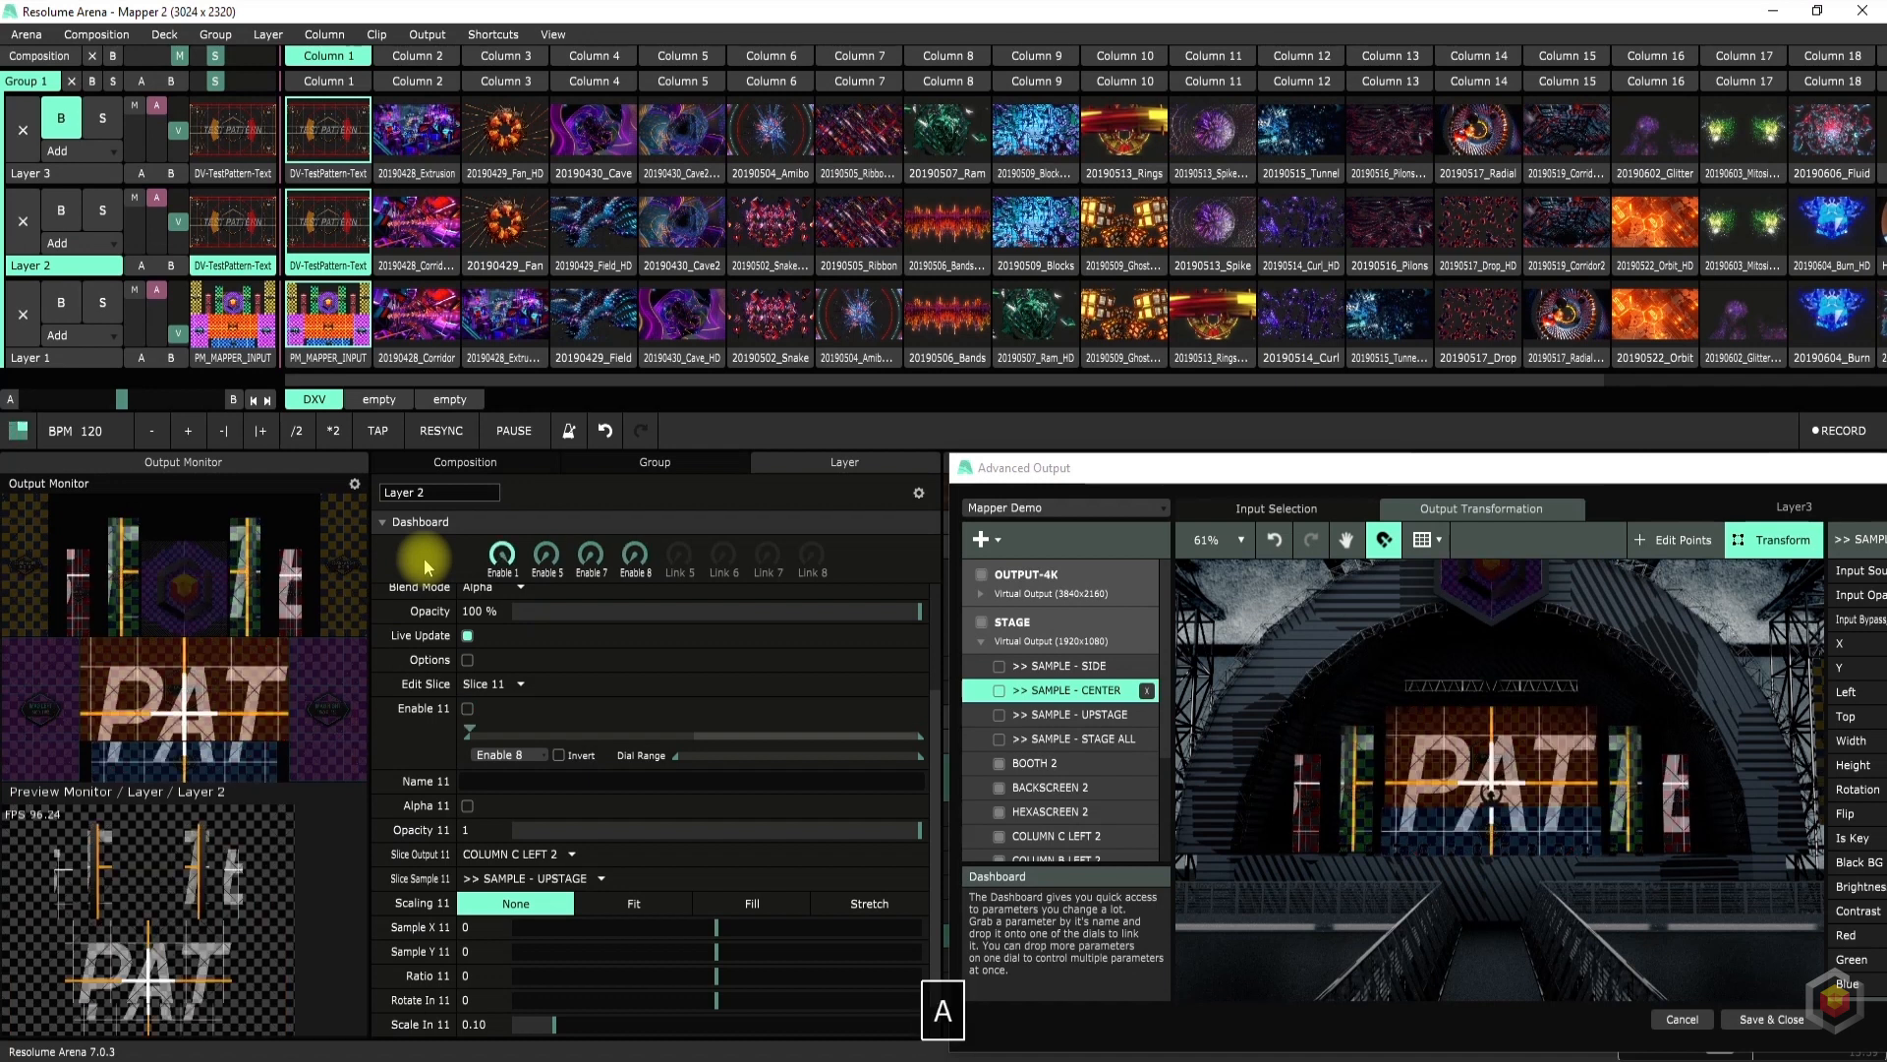
Test the keyboard-triggered Enable 1, Enable 5, Enable 7 and Enable 8 dials one at a time against the output, leaving them all off
key("a")
key("s")
scroll(1507, 700, "down", 1)
scroll(1506, 700, "down", 1)
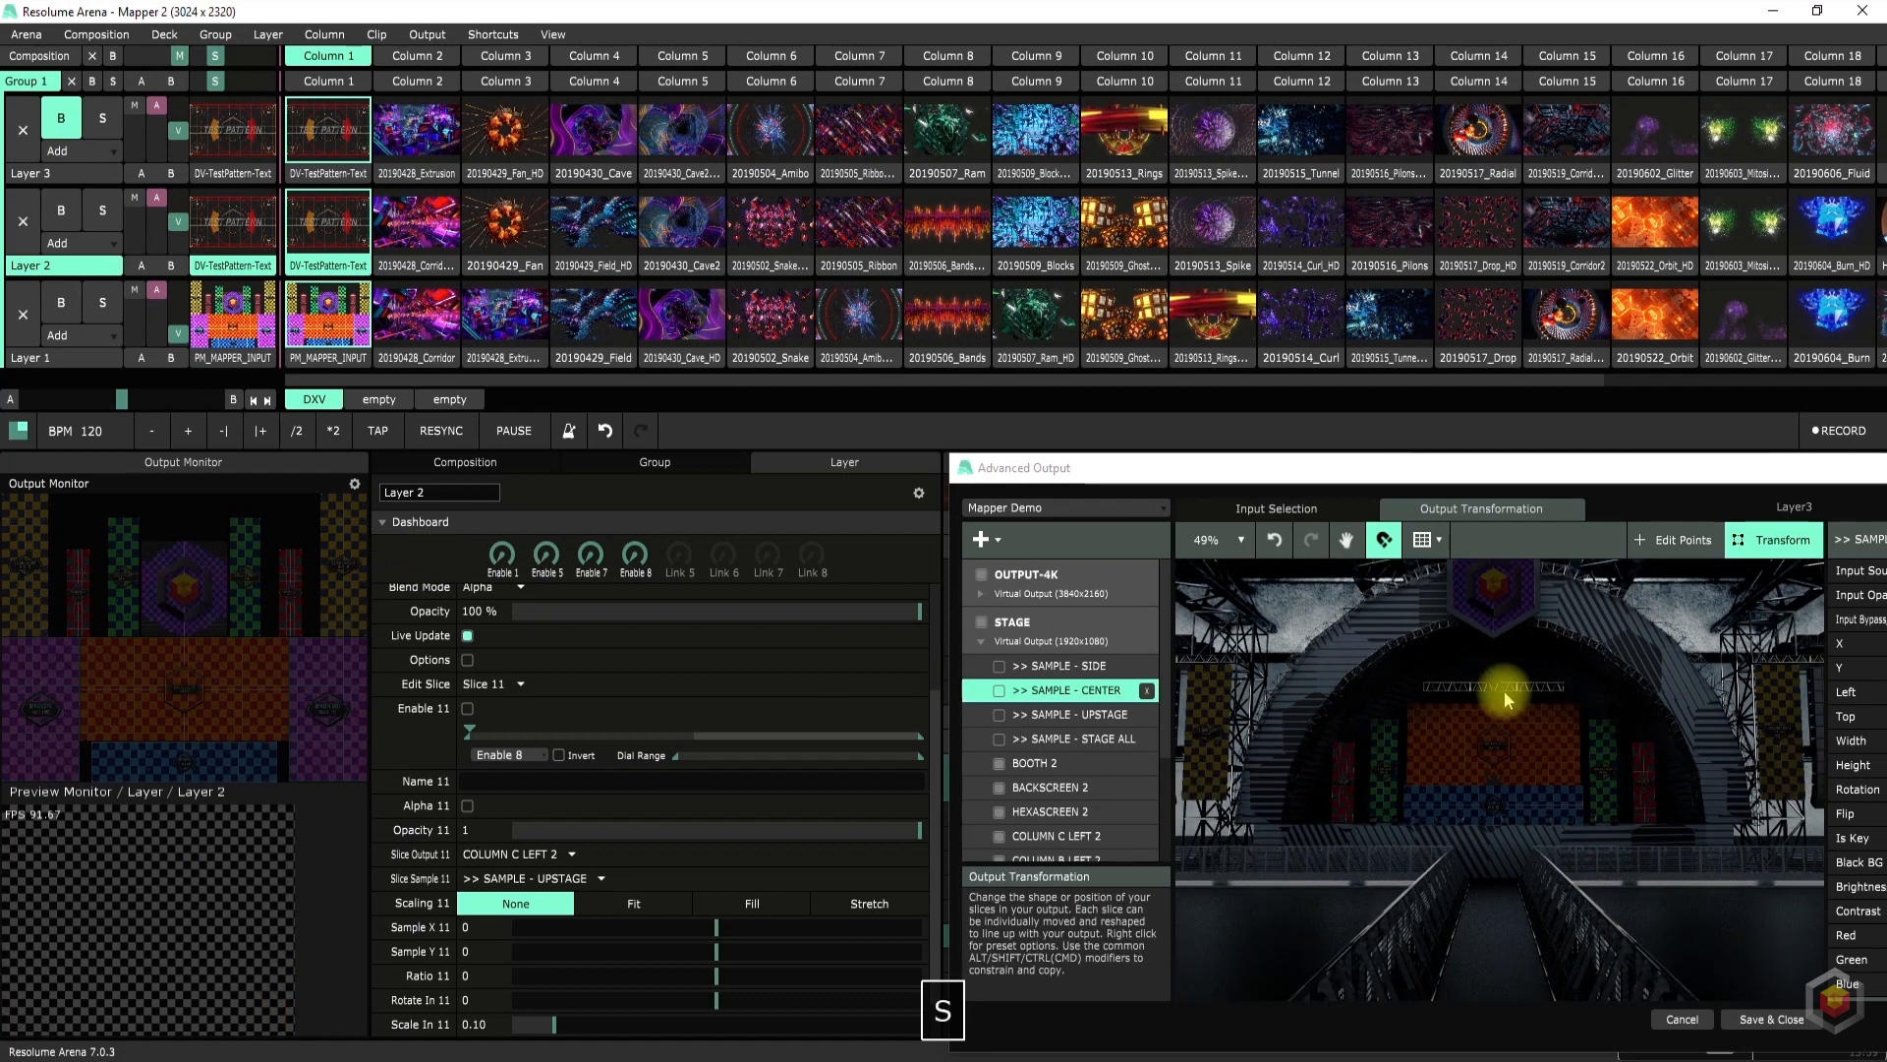
key("d")
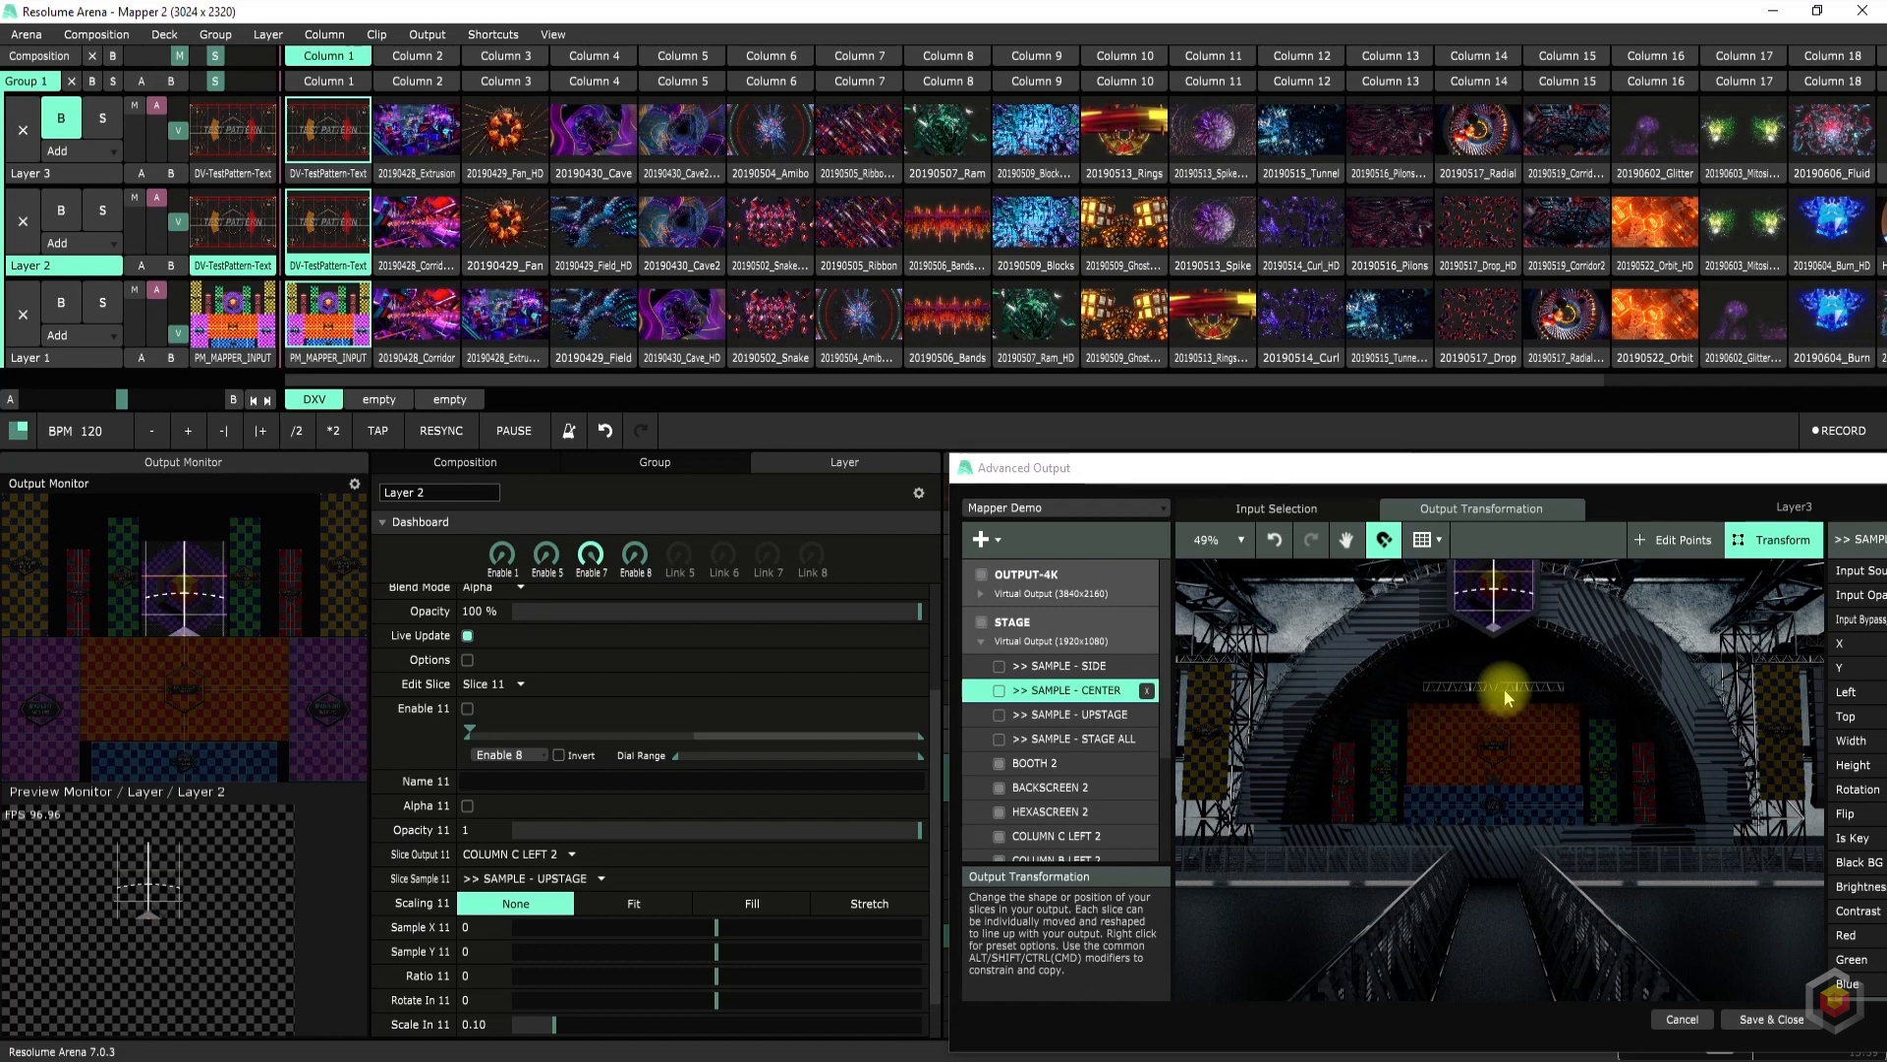
key("d")
key("f")
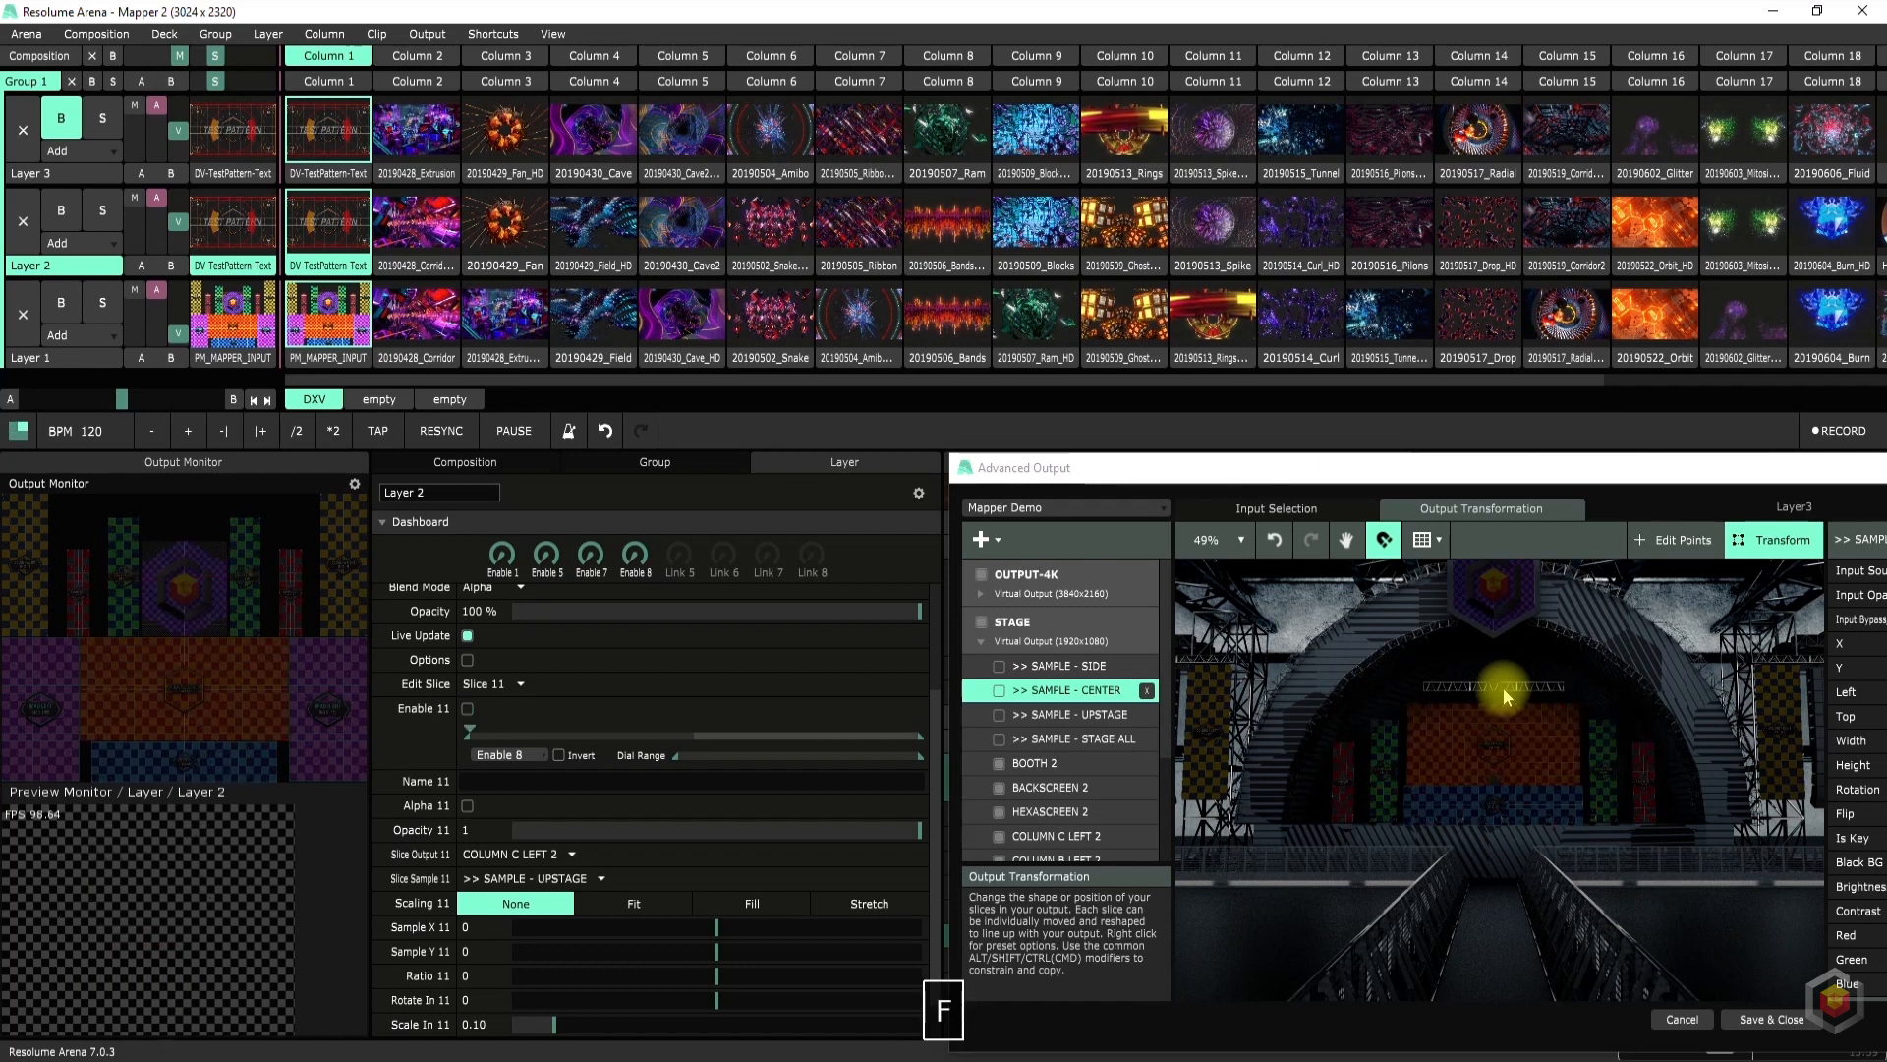
scroll(1504, 781, "up", 5)
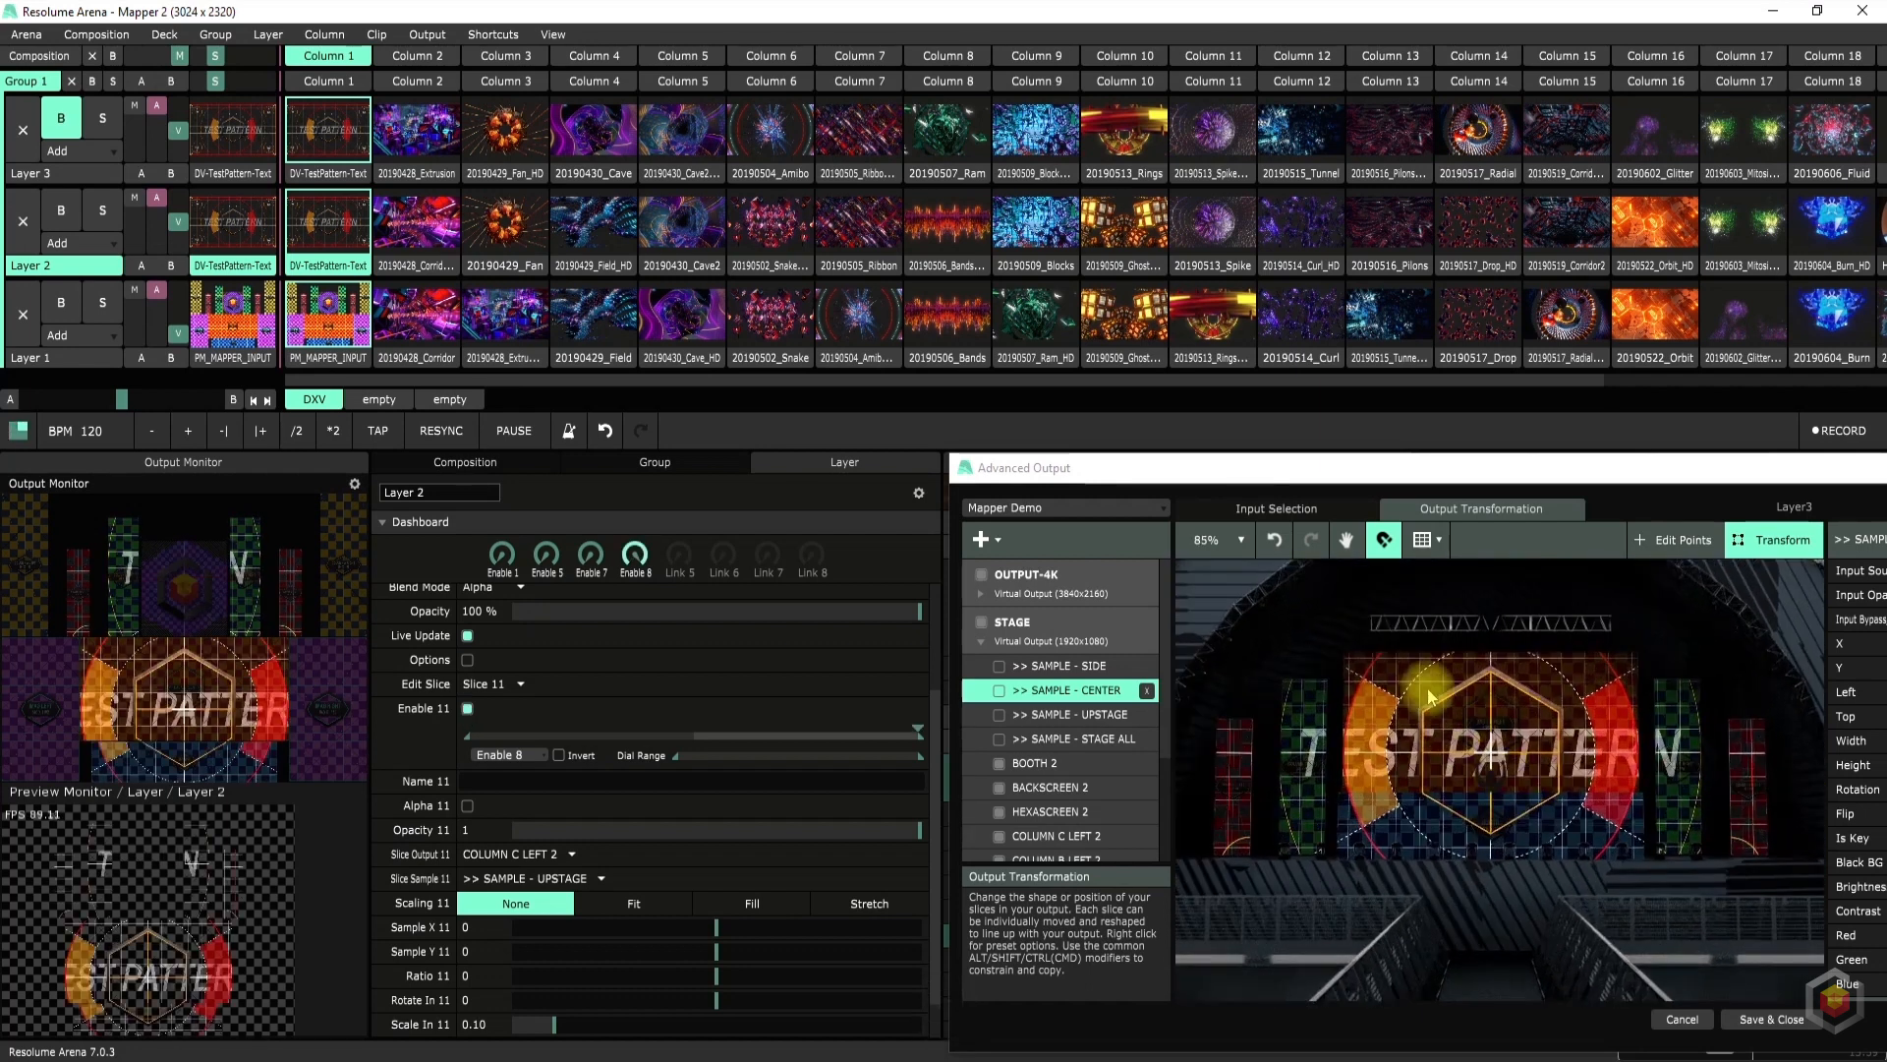
key("f")
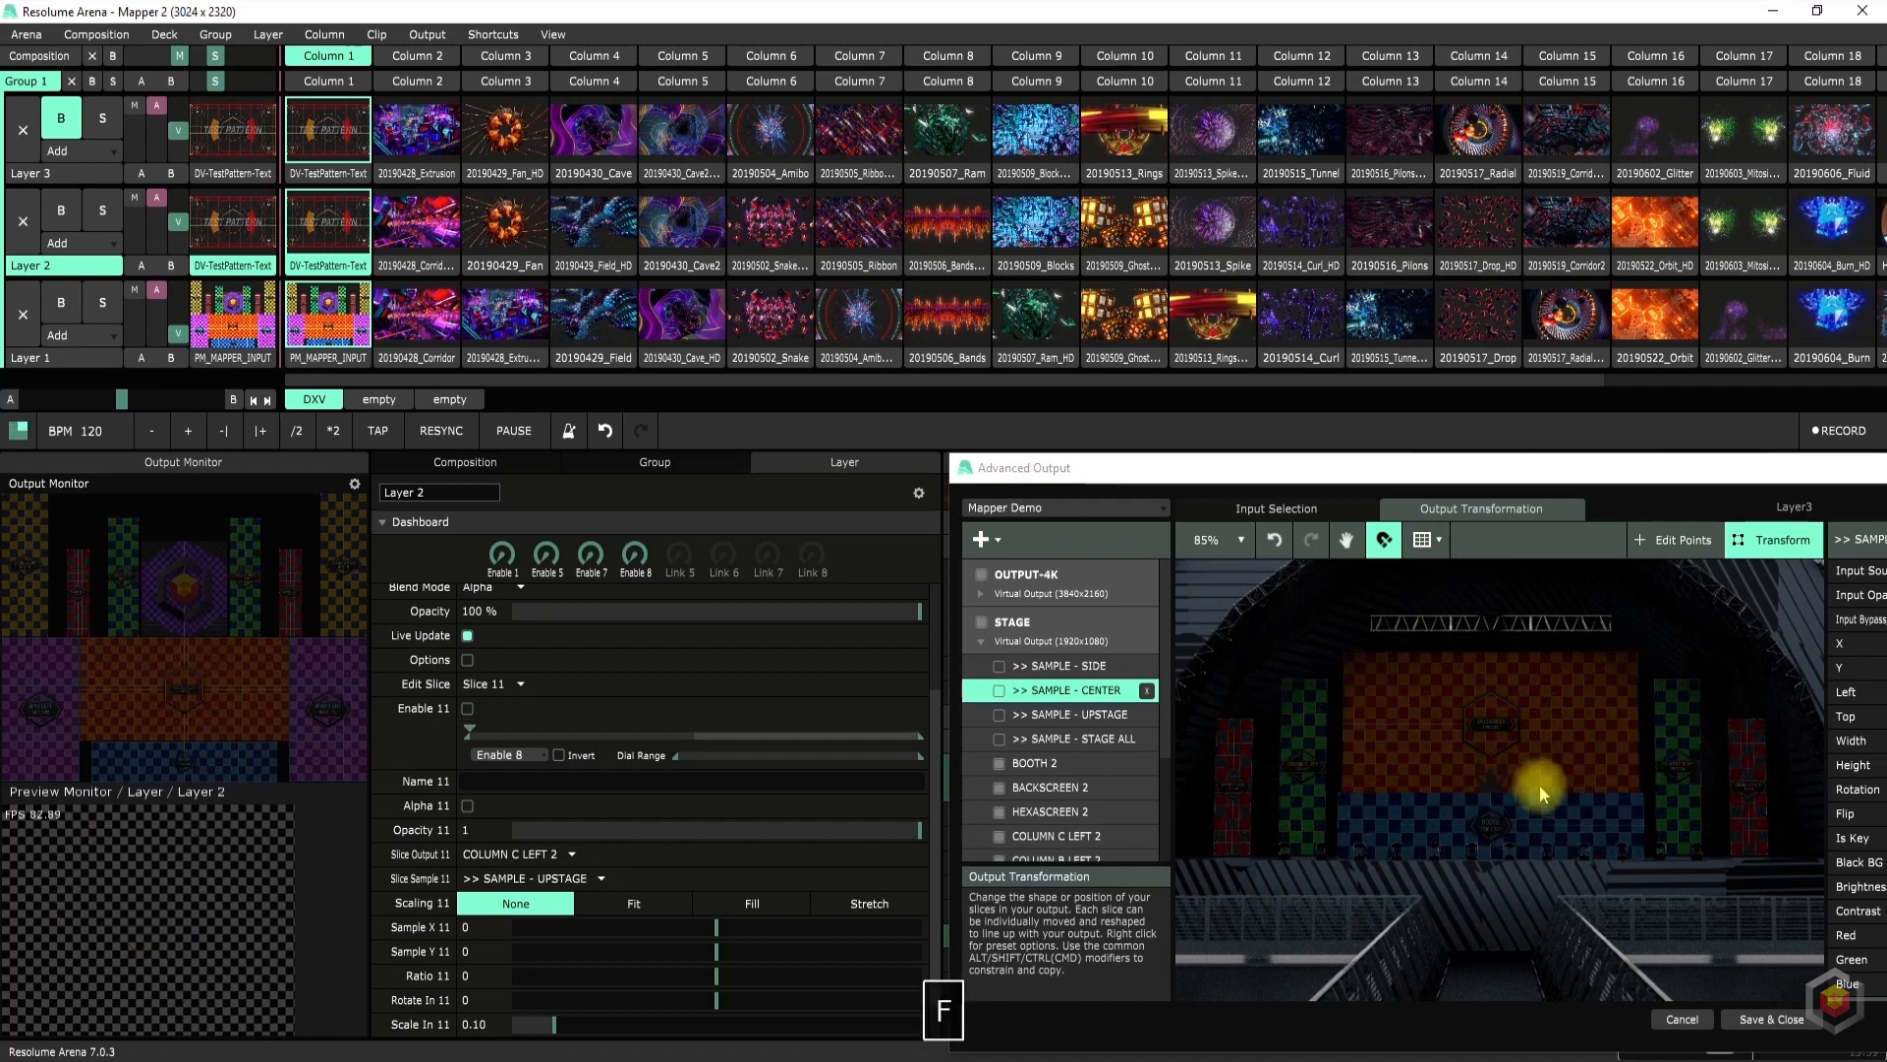
key("f")
Enable Slice 12 in Layer 2's mapper and link its Enable parameter to the fifth dashboard dial
left_click(521, 685)
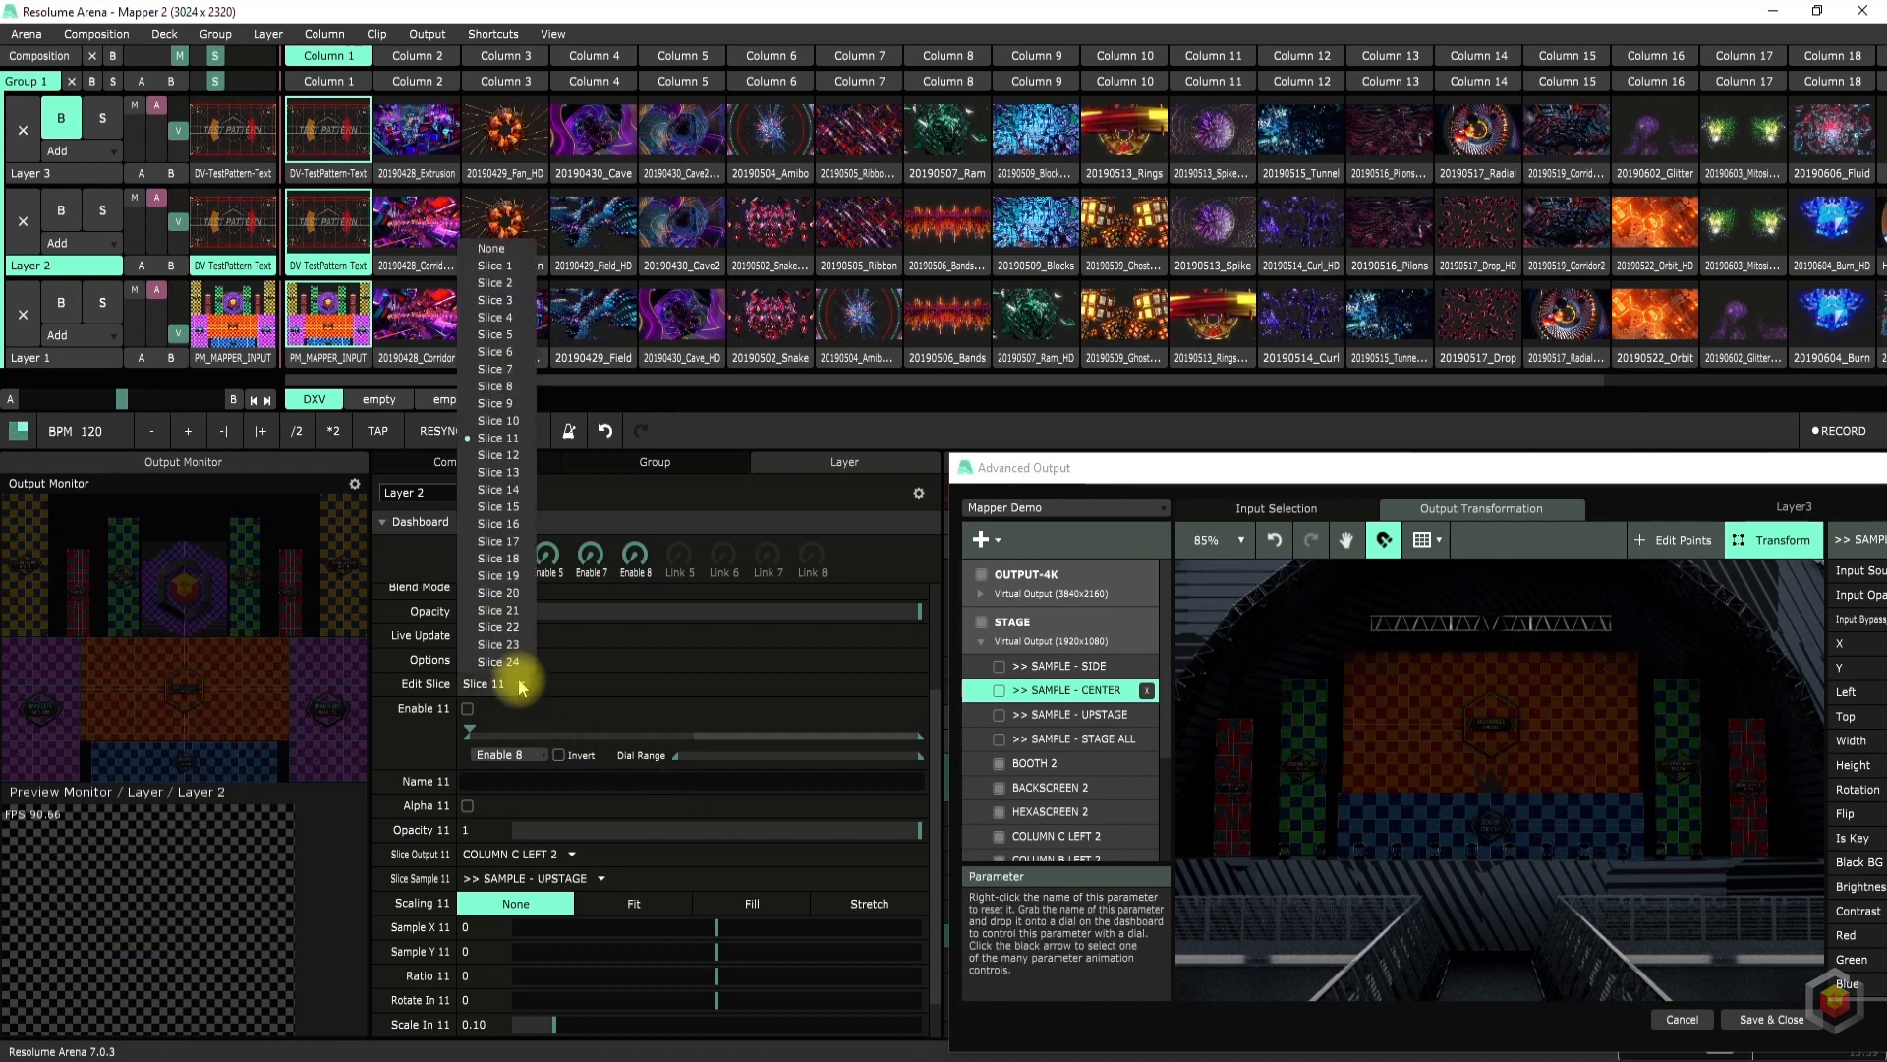
left_click(513, 457)
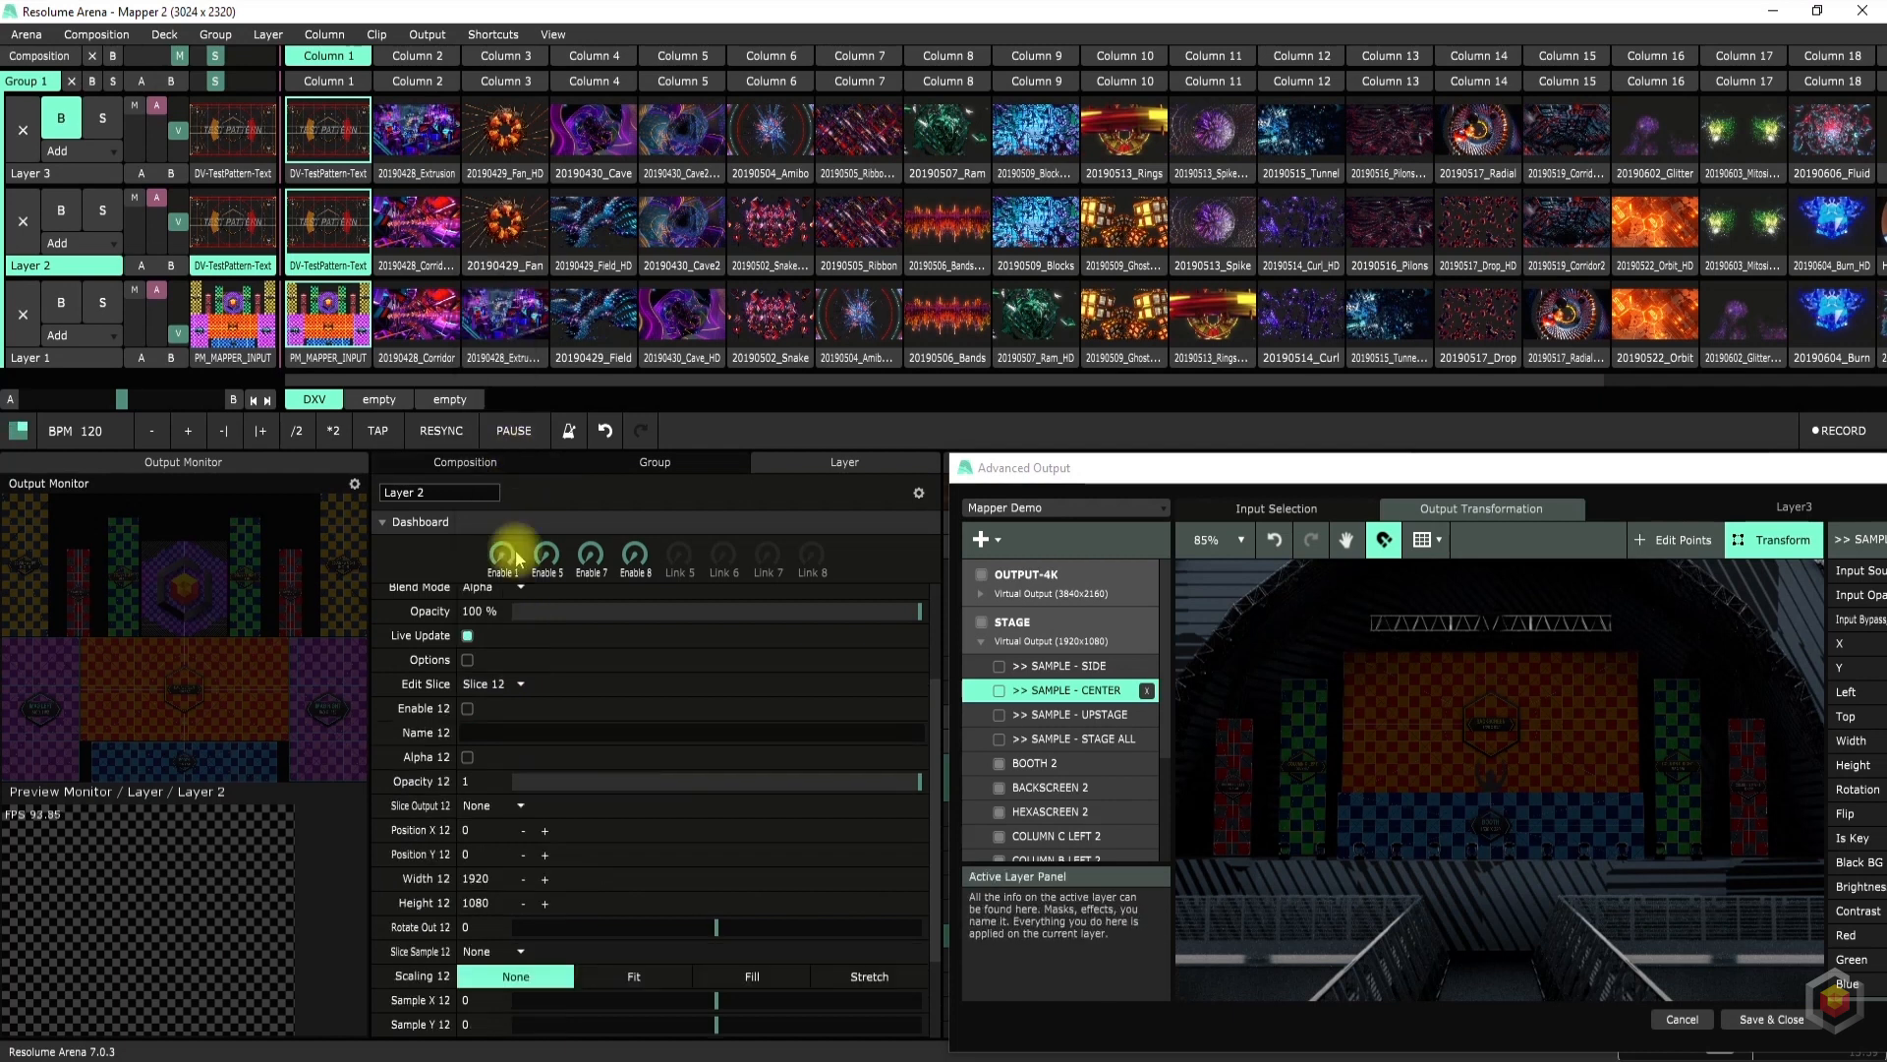
left_click(467, 713)
left_click_drag(421, 715, 679, 568)
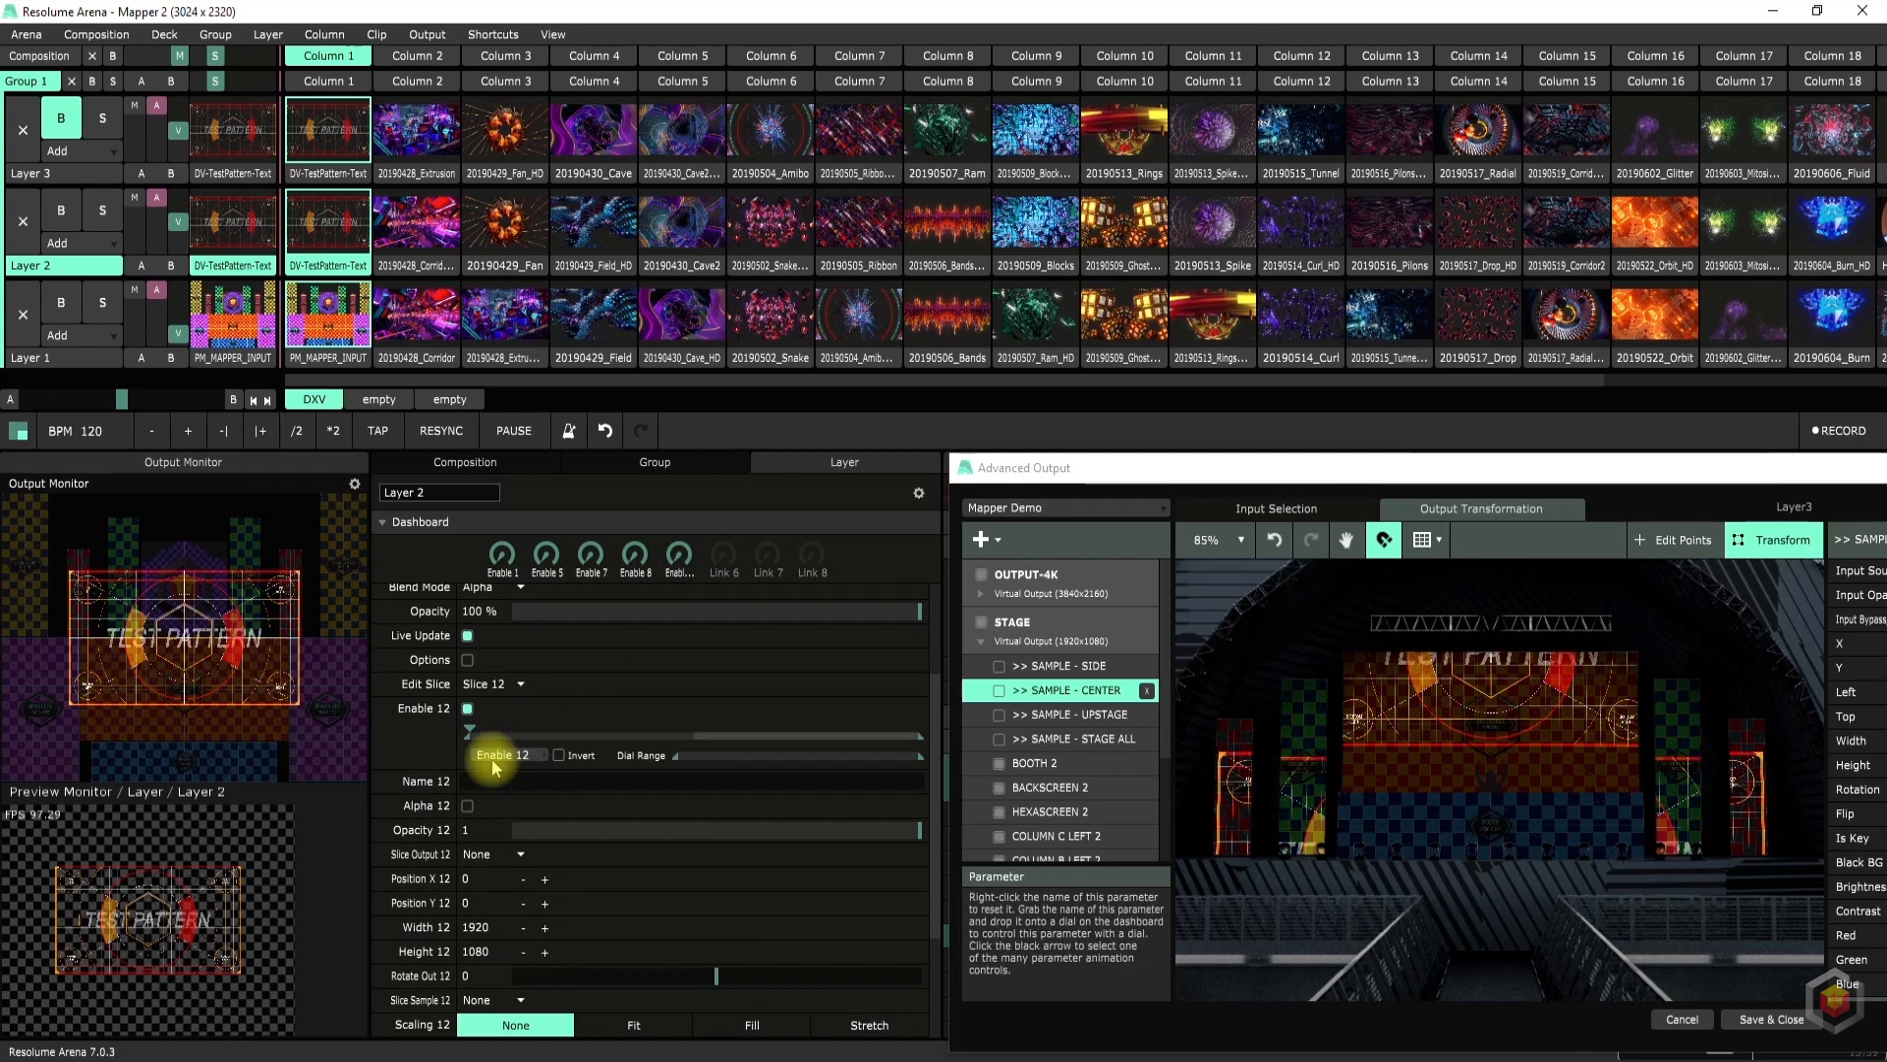
Set Slice 12's output to BACKSCREEN 2 and its sample to >> SAMPLE - CENTER
left_click(480, 855)
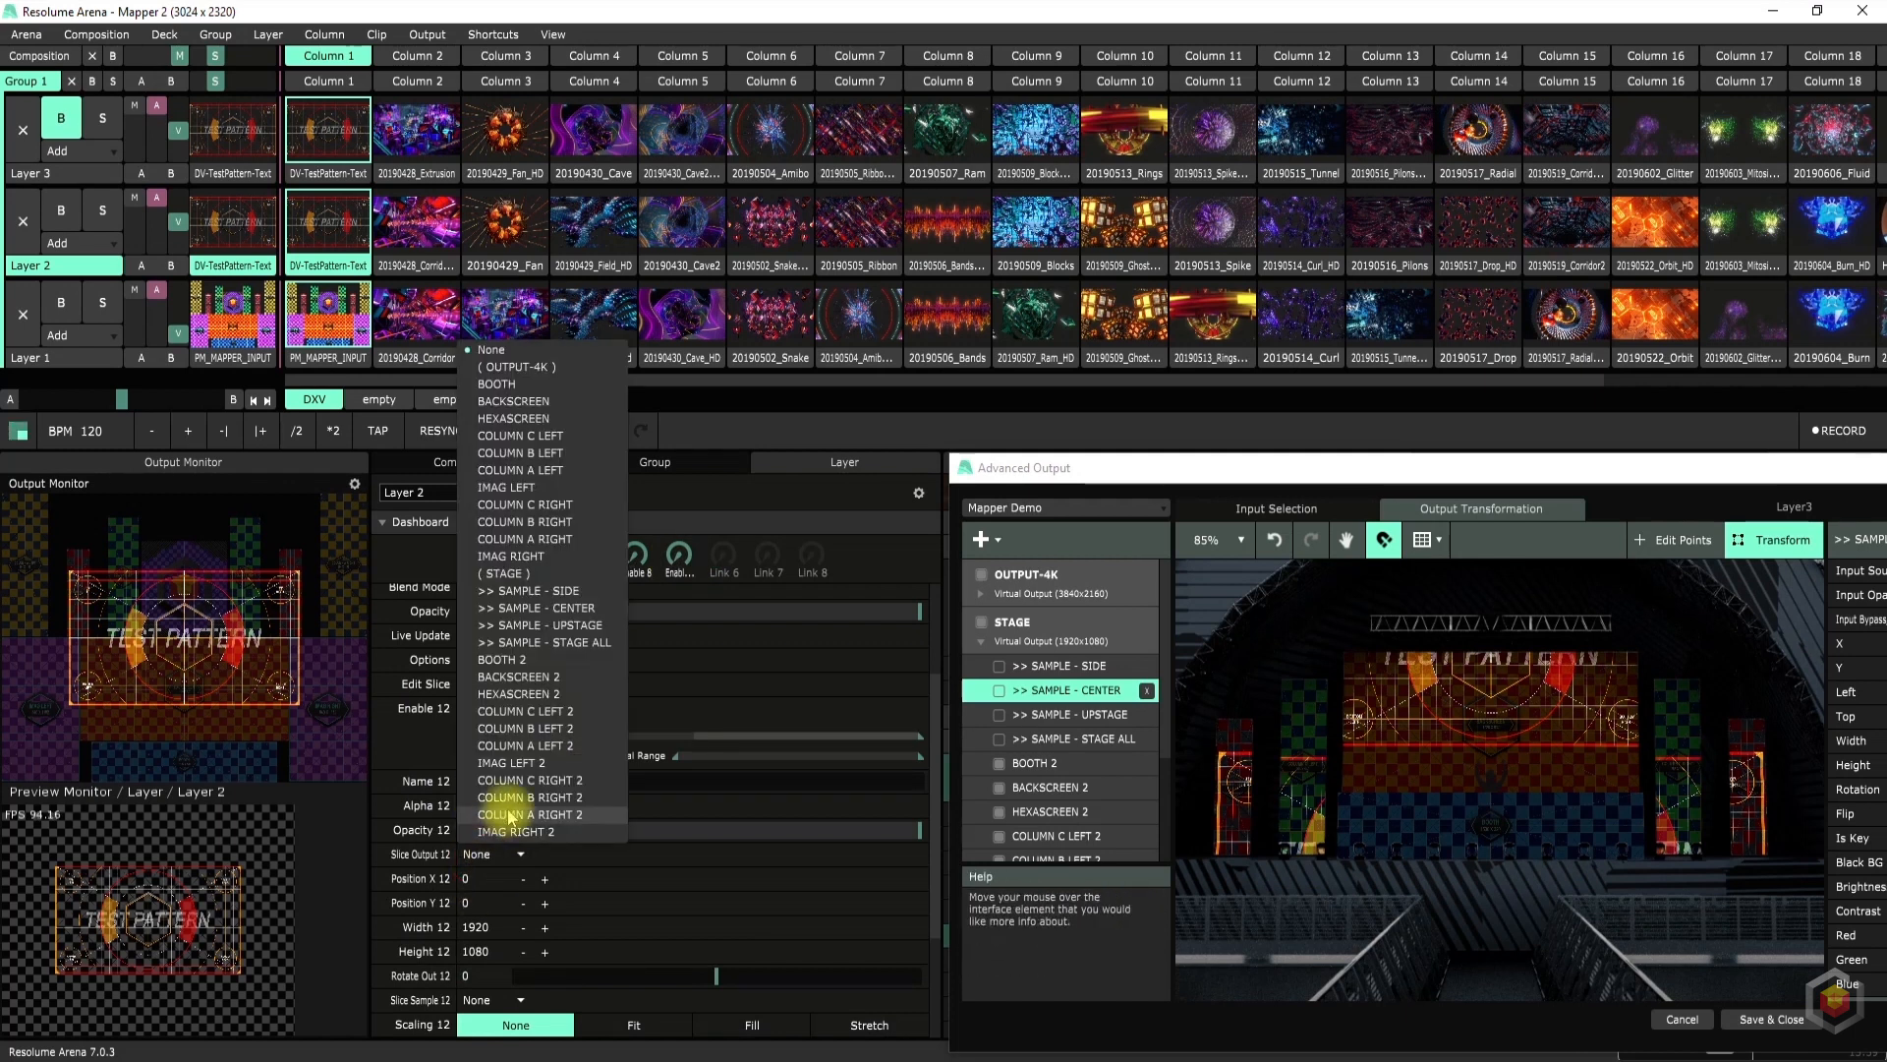
left_click(531, 676)
left_click(496, 880)
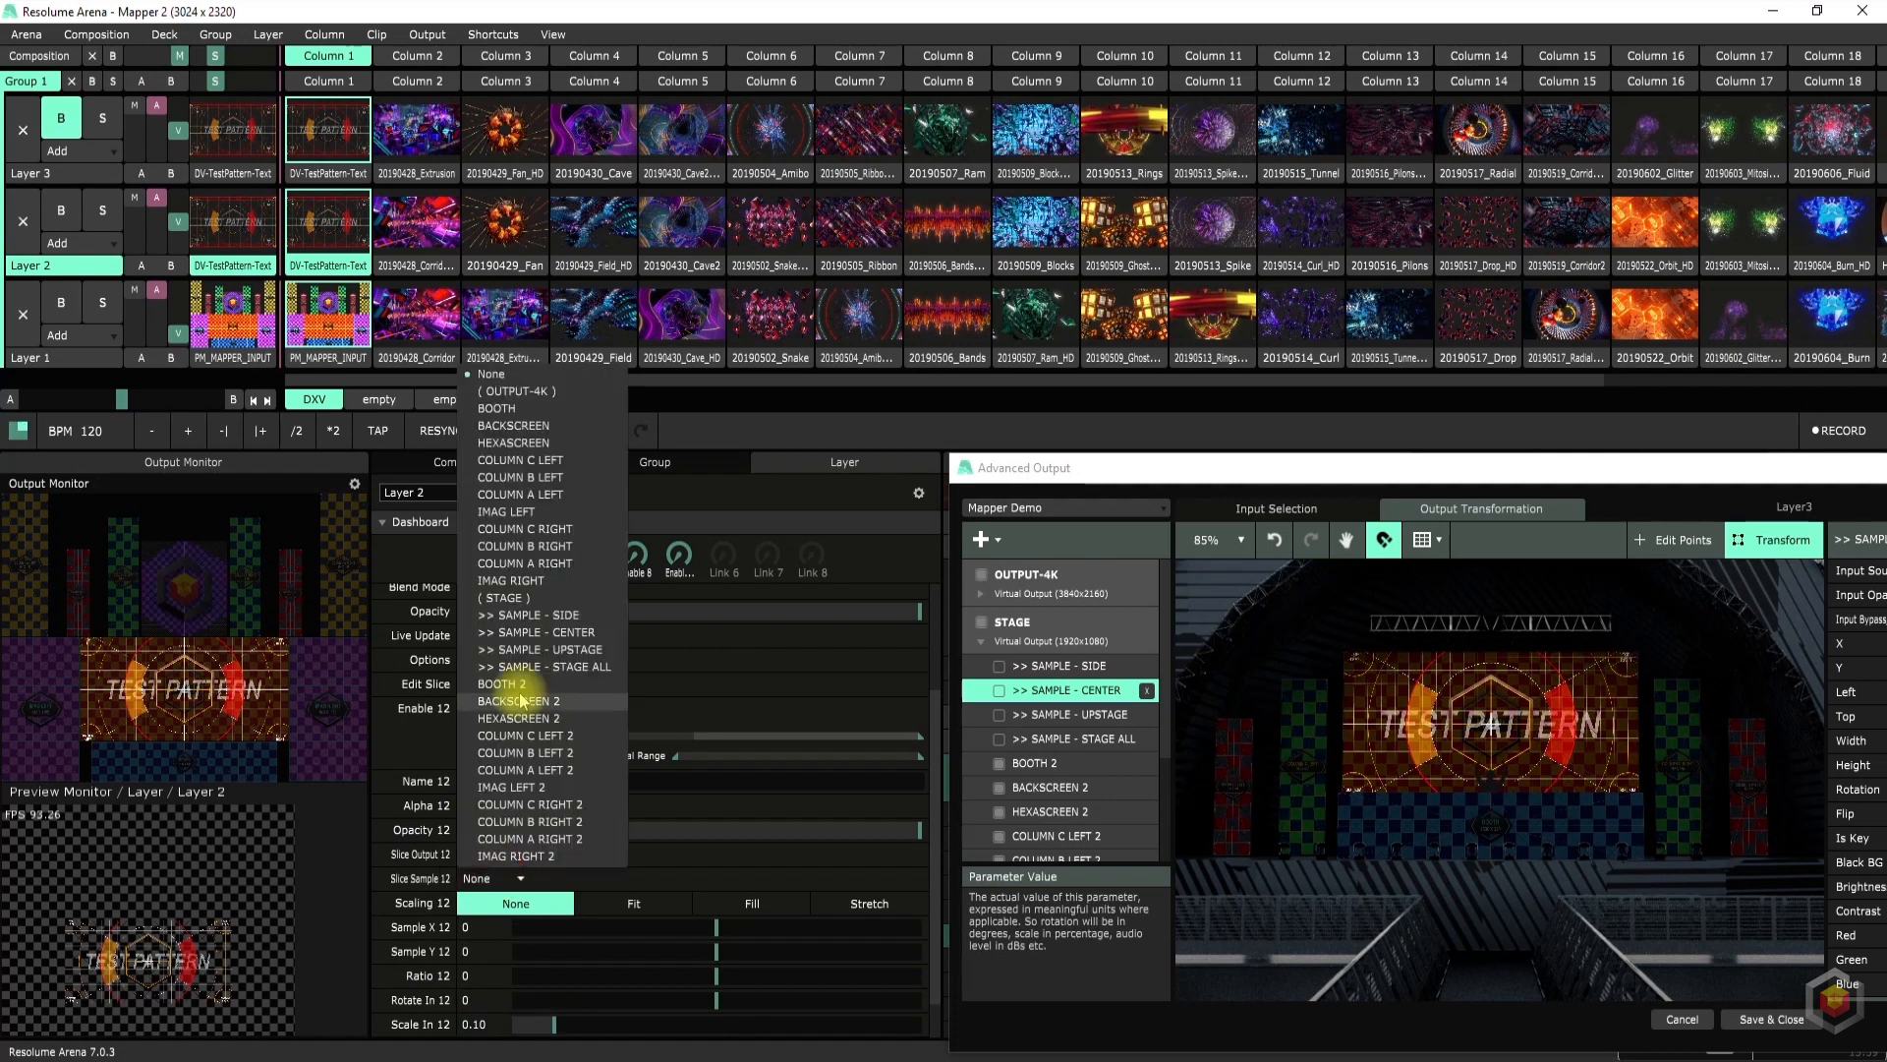
left_click(551, 634)
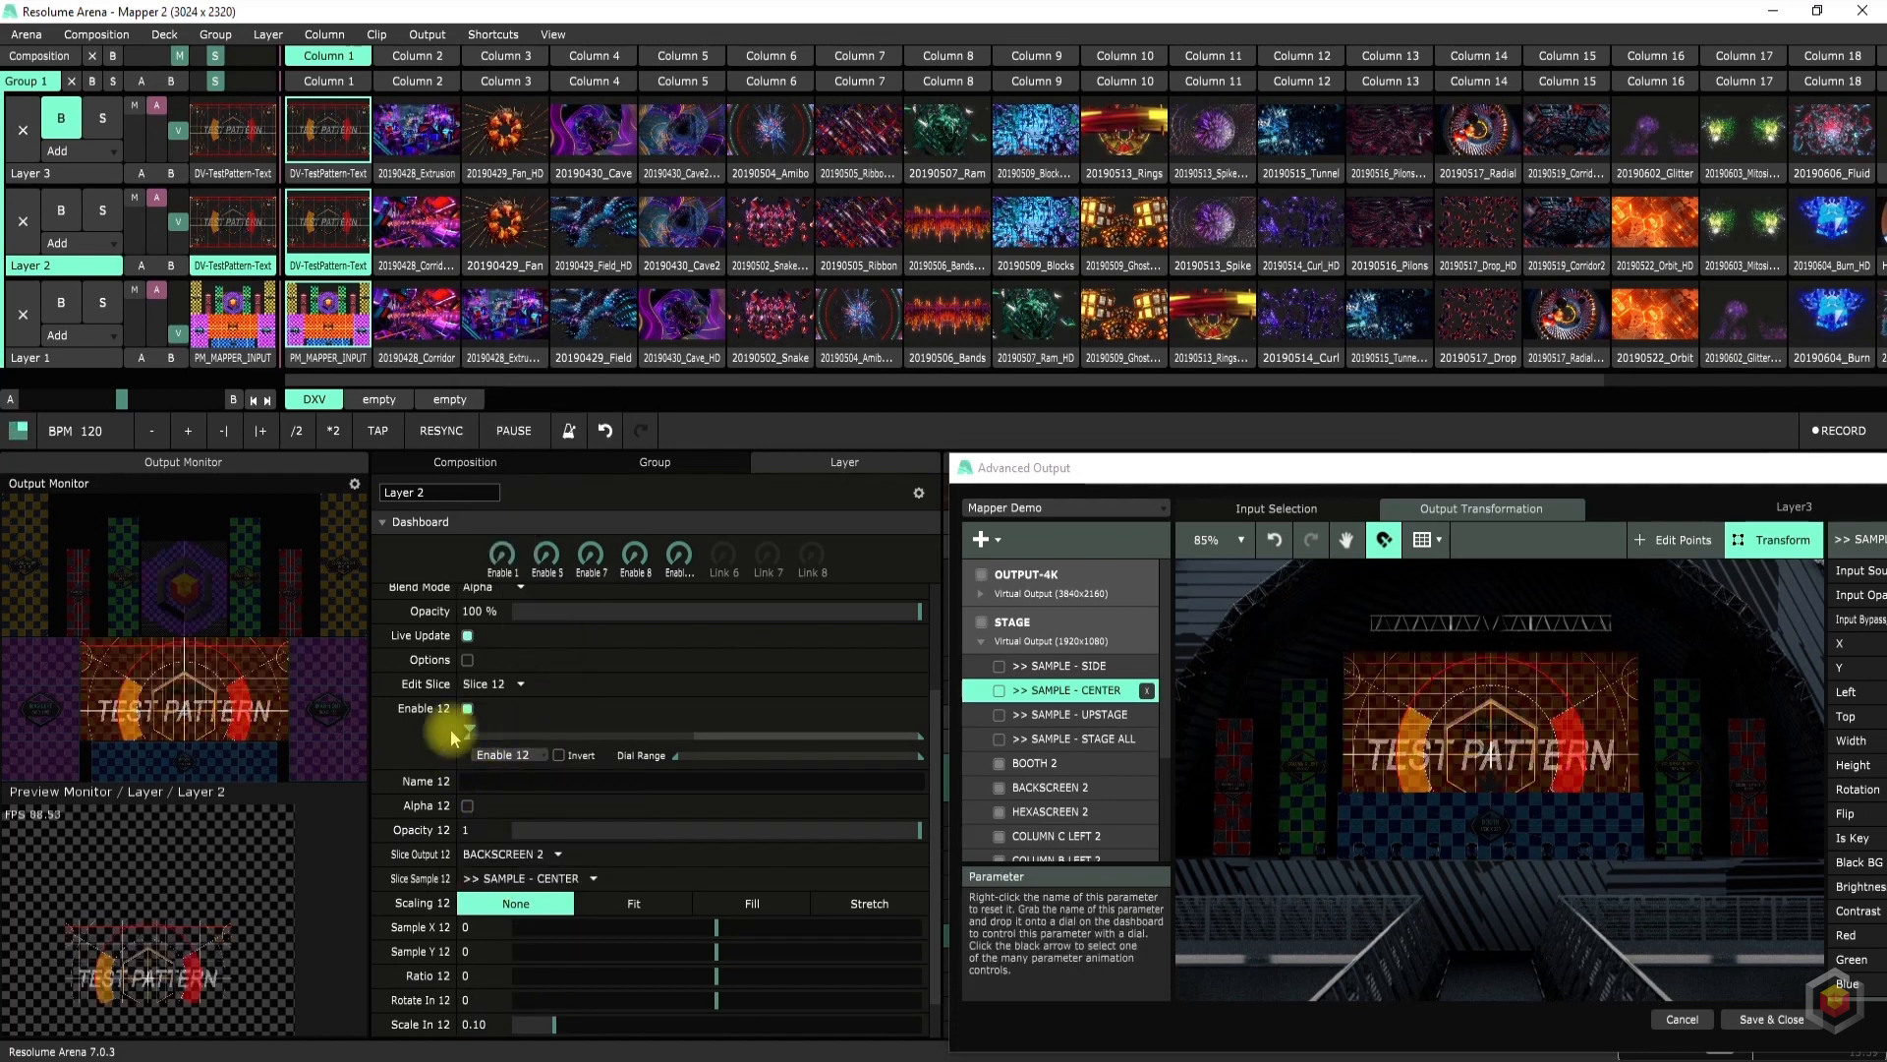
Enable Slice 13 and set its output to BOOTH 2 and its sample to >> SAMPLE - CENTER
left_click(488, 683)
left_click(498, 473)
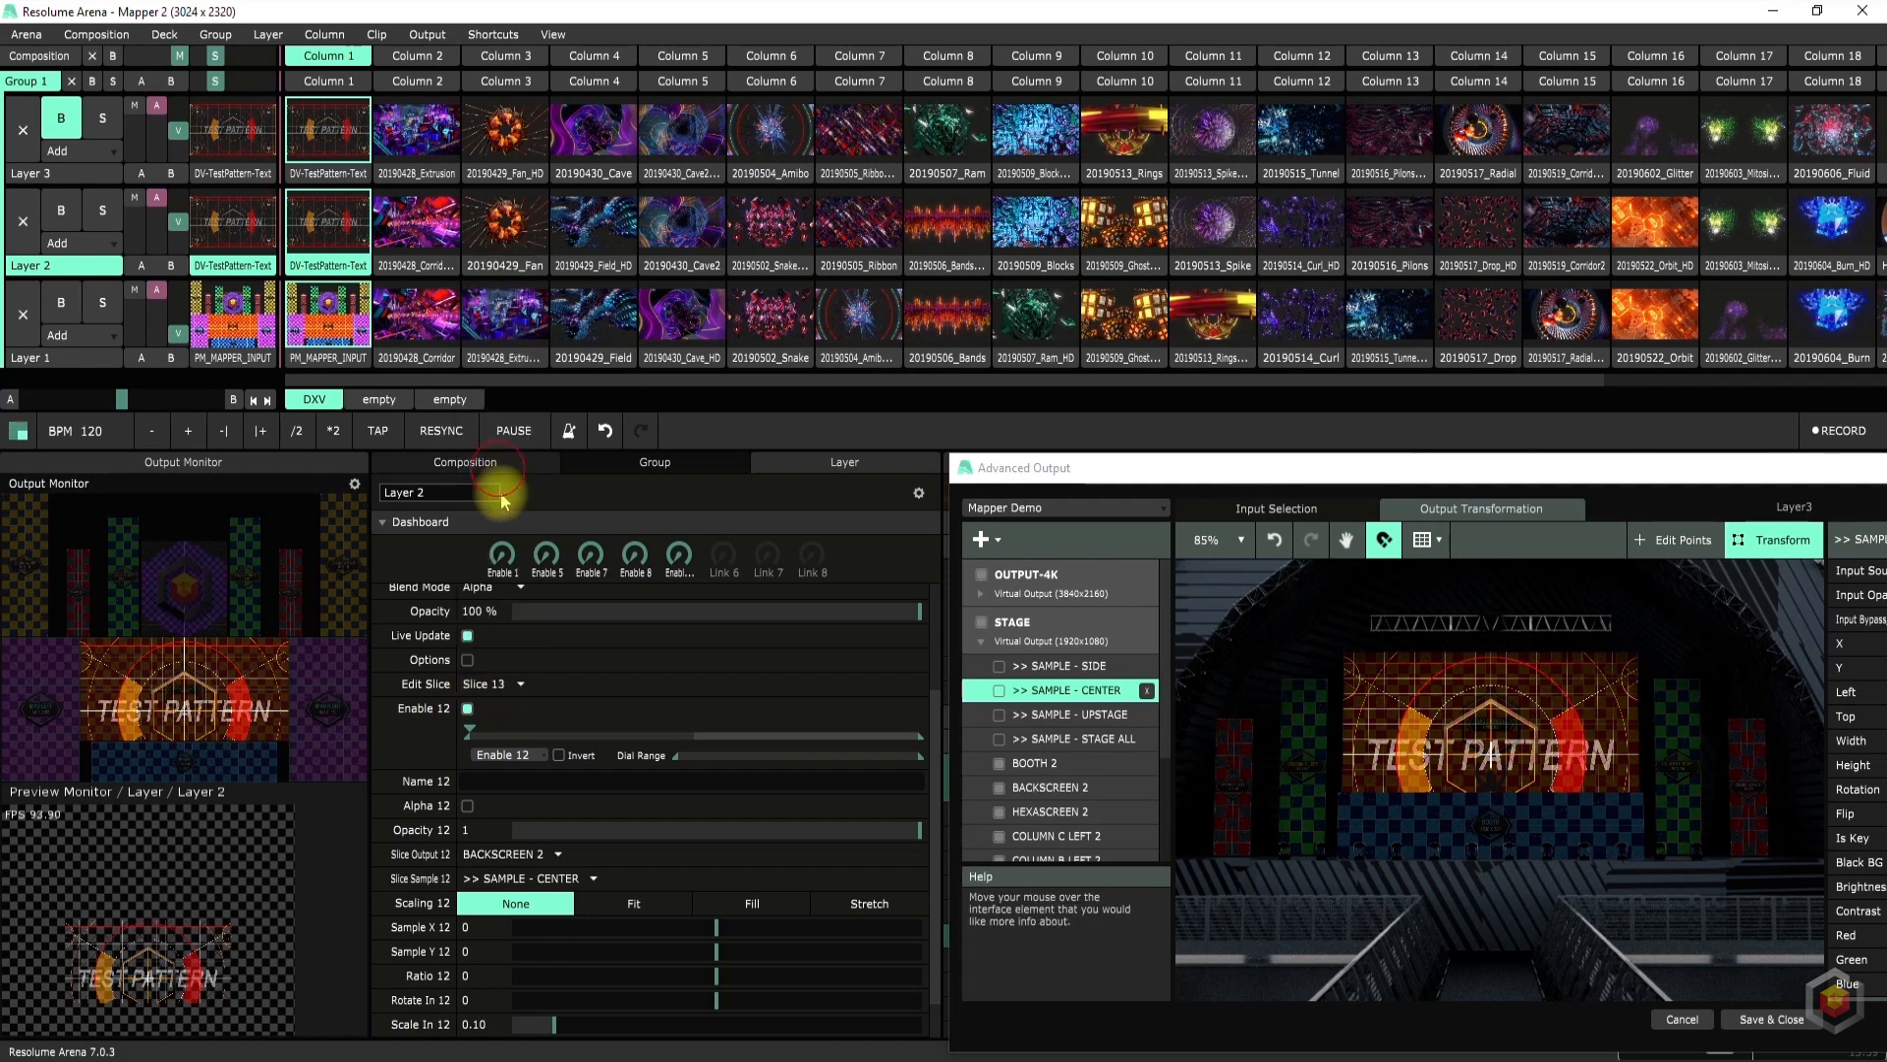
left_click(469, 709)
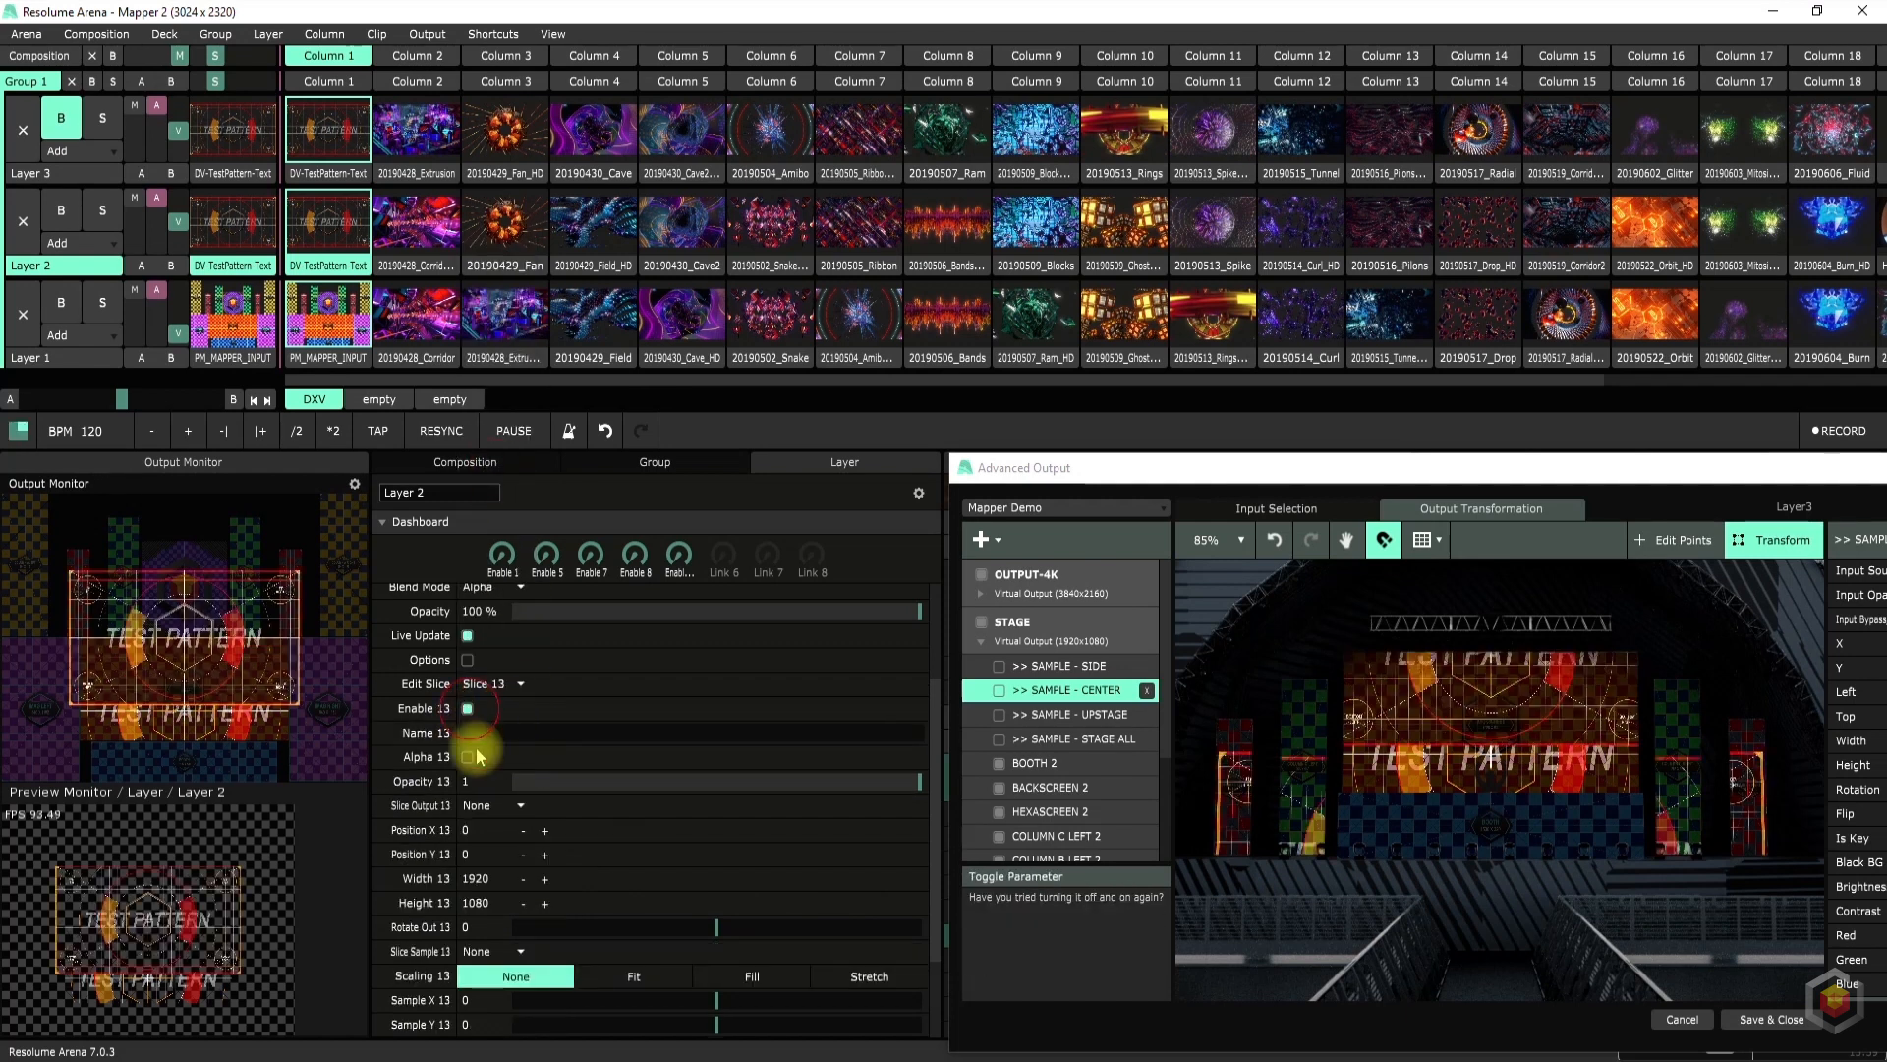
left_click(487, 806)
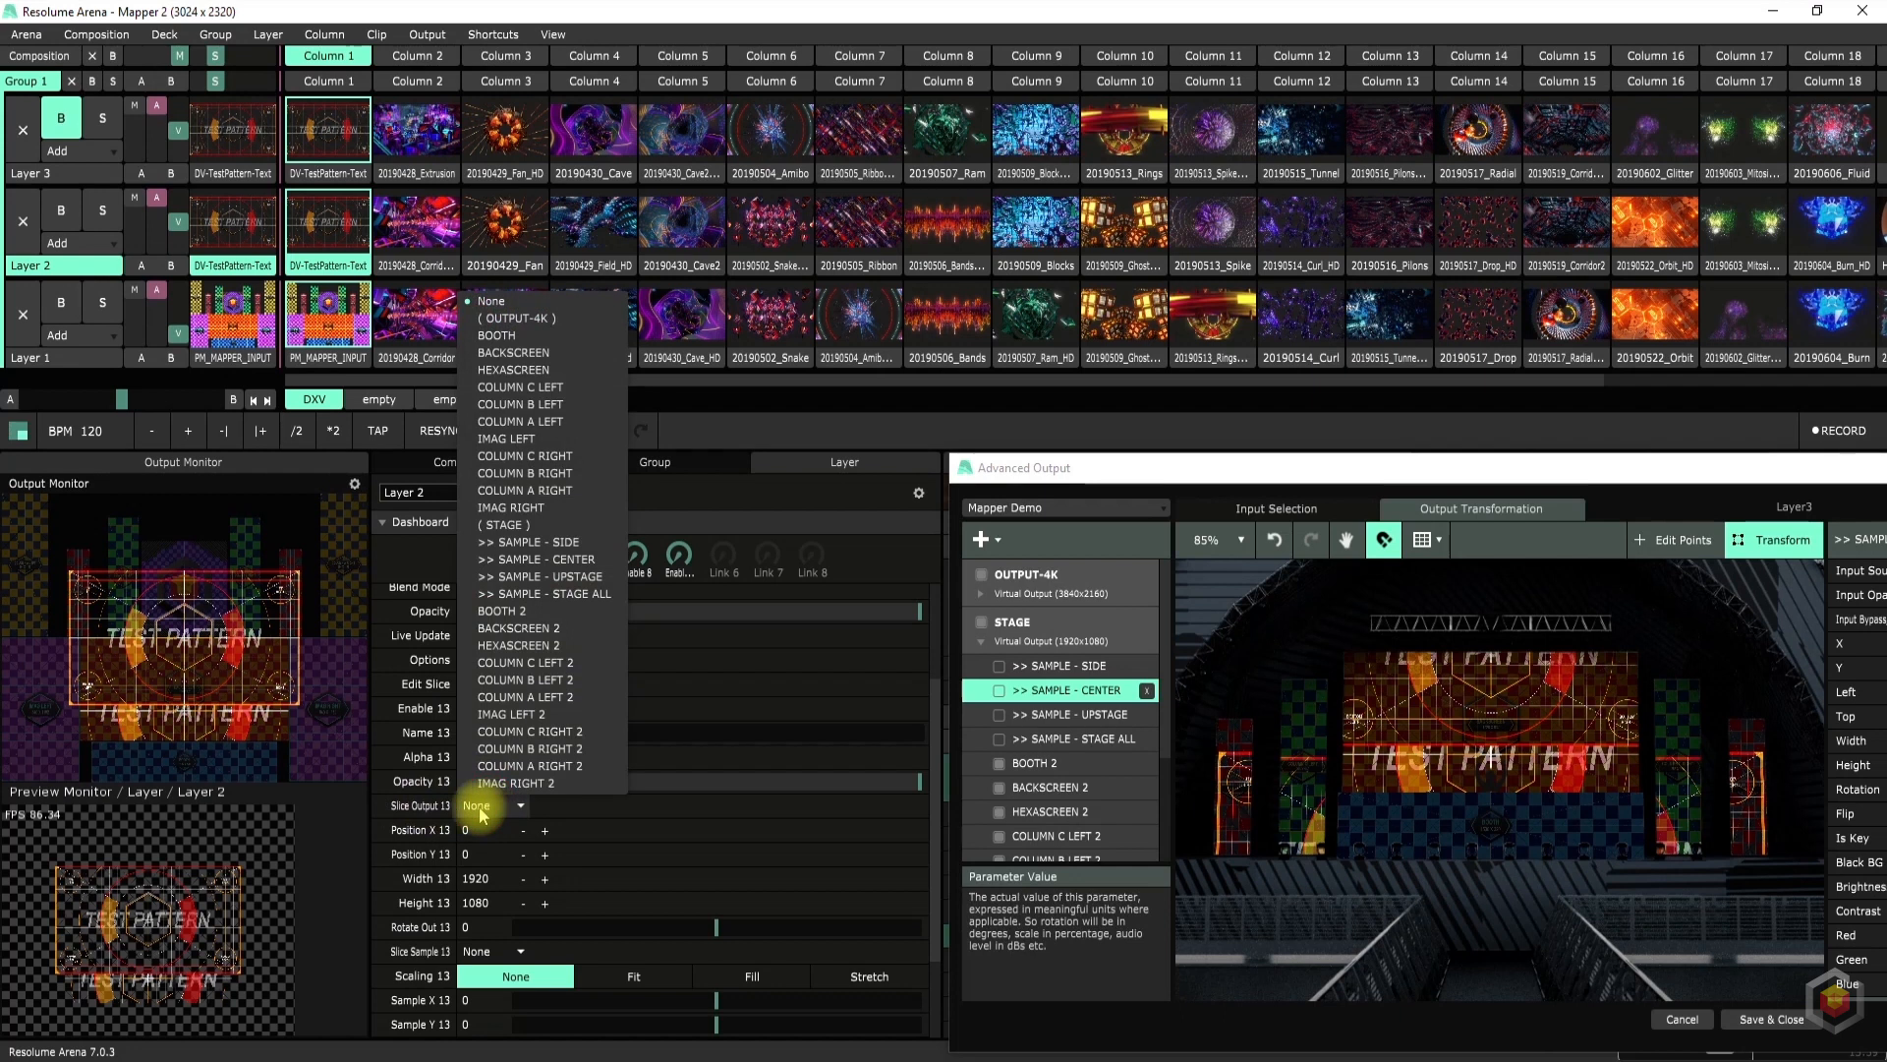
left_click(511, 612)
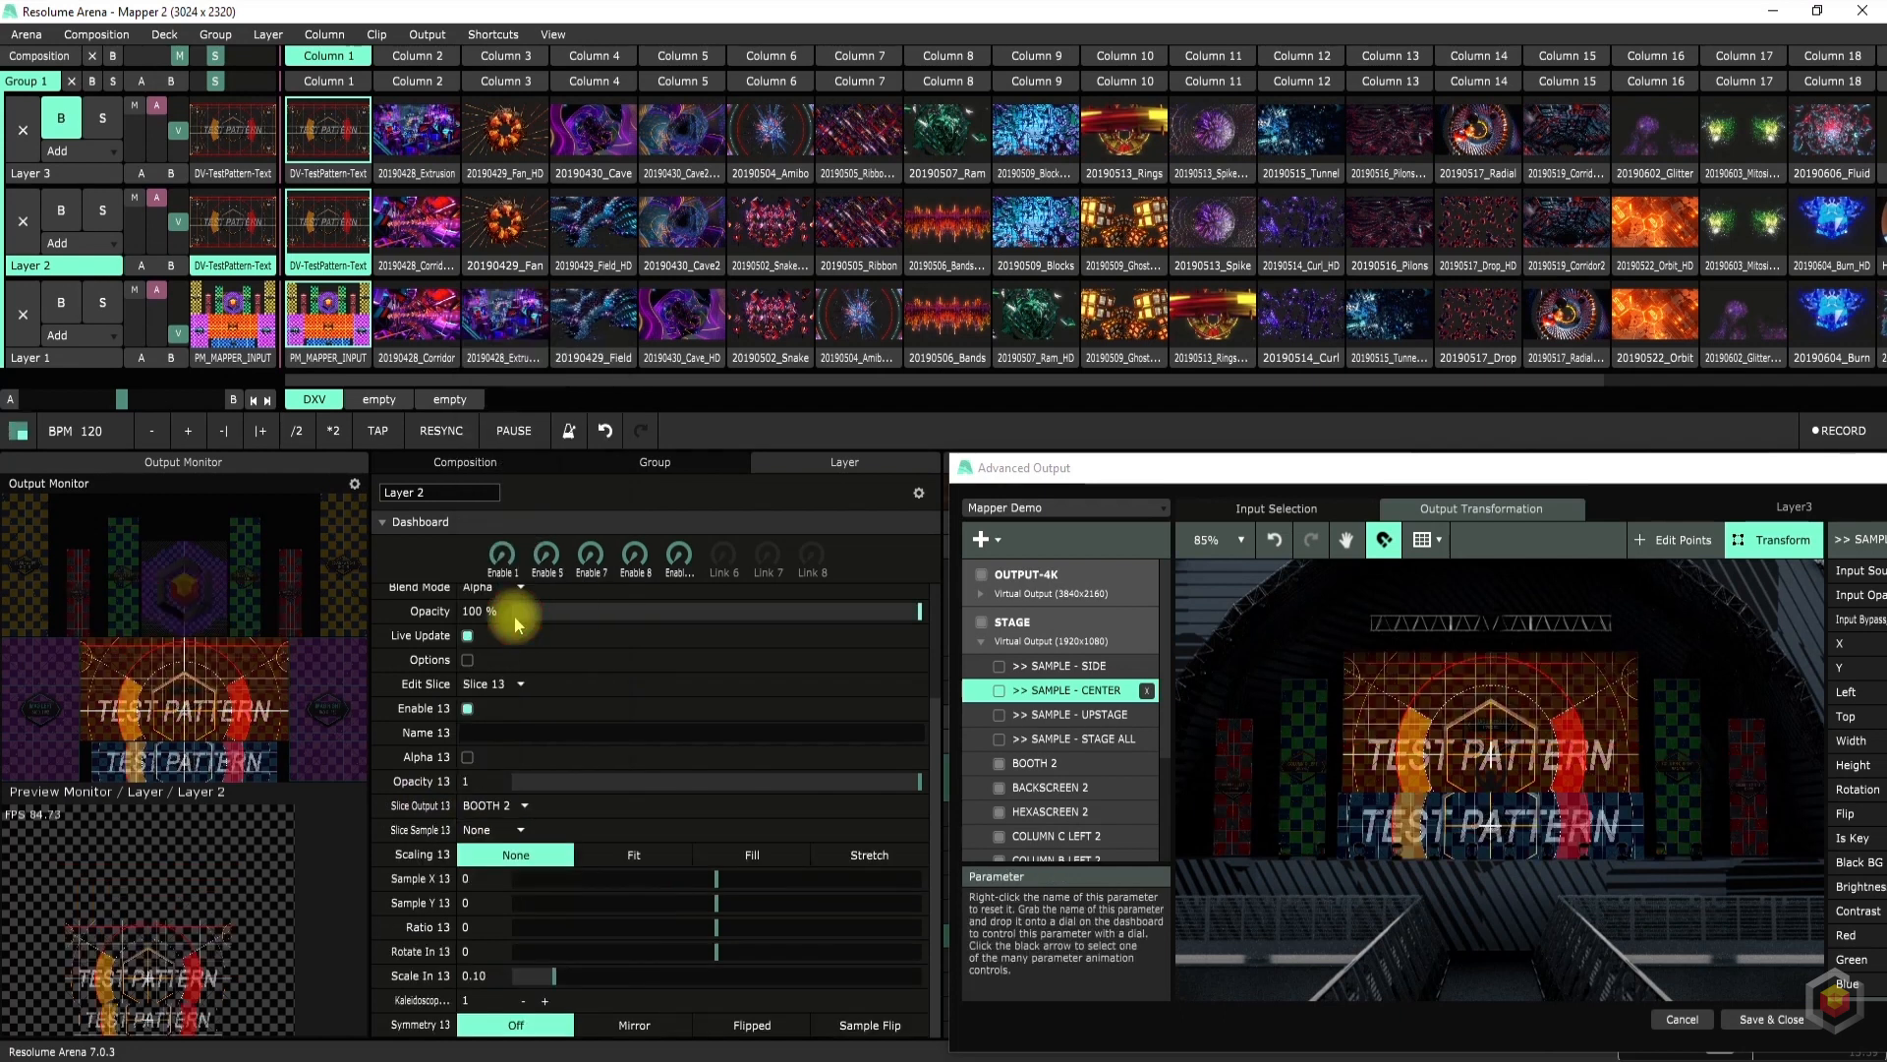
left_click(486, 830)
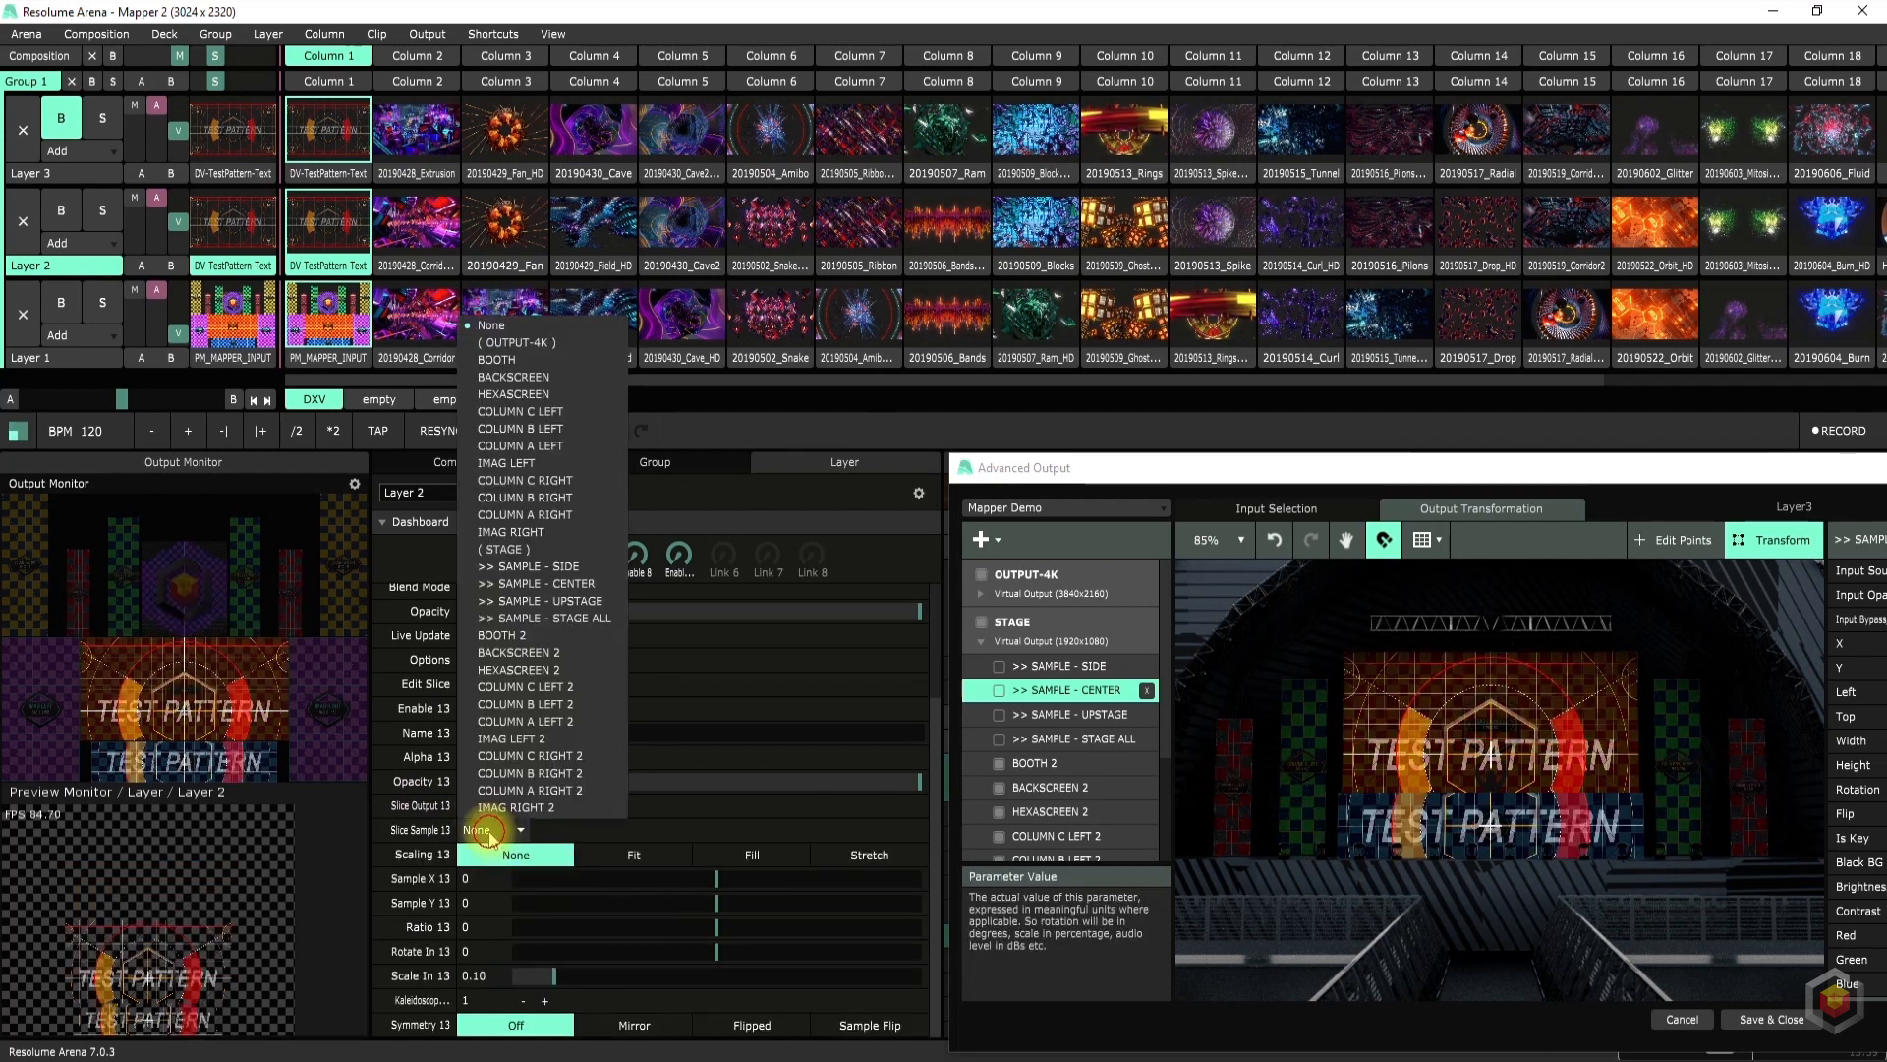
left_click(535, 584)
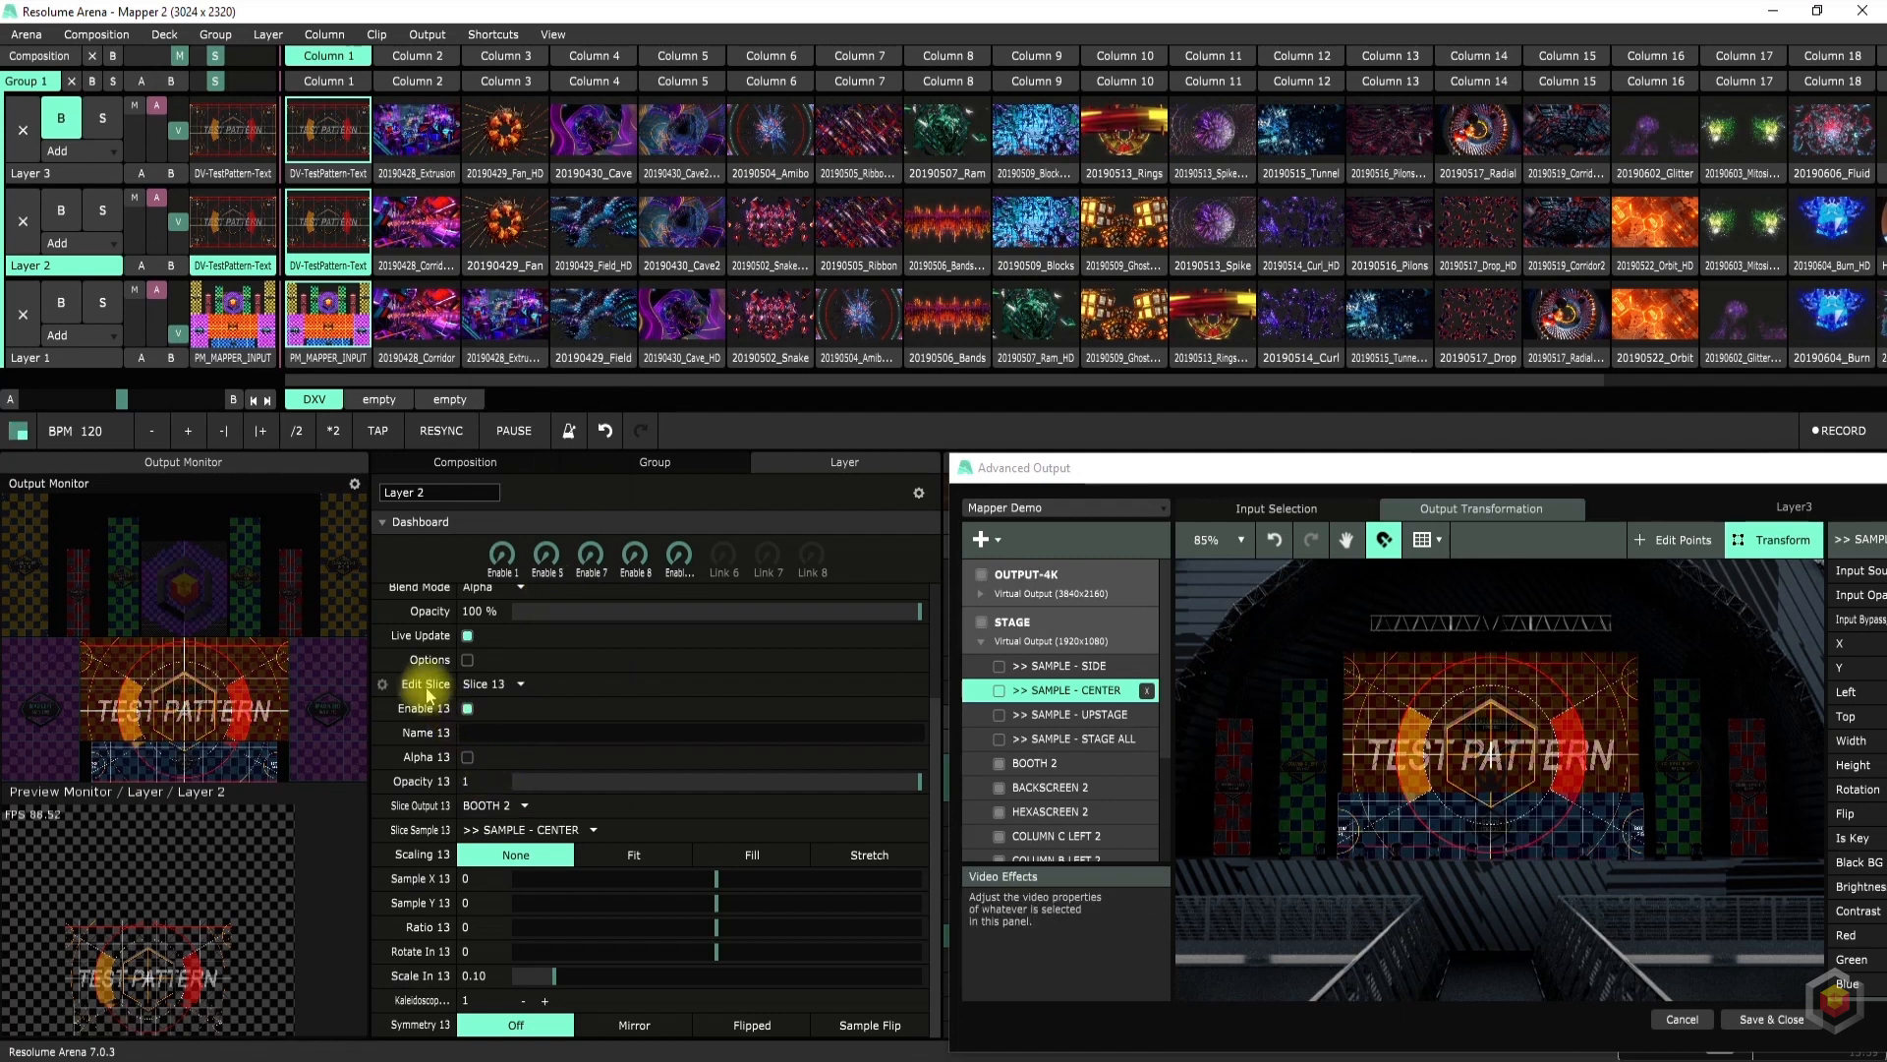
Link Slice 13's Enable to the fifth dashboard dial and test it together with the Enable 8 dial, leaving both on
left_click_drag(420, 711, 693, 565)
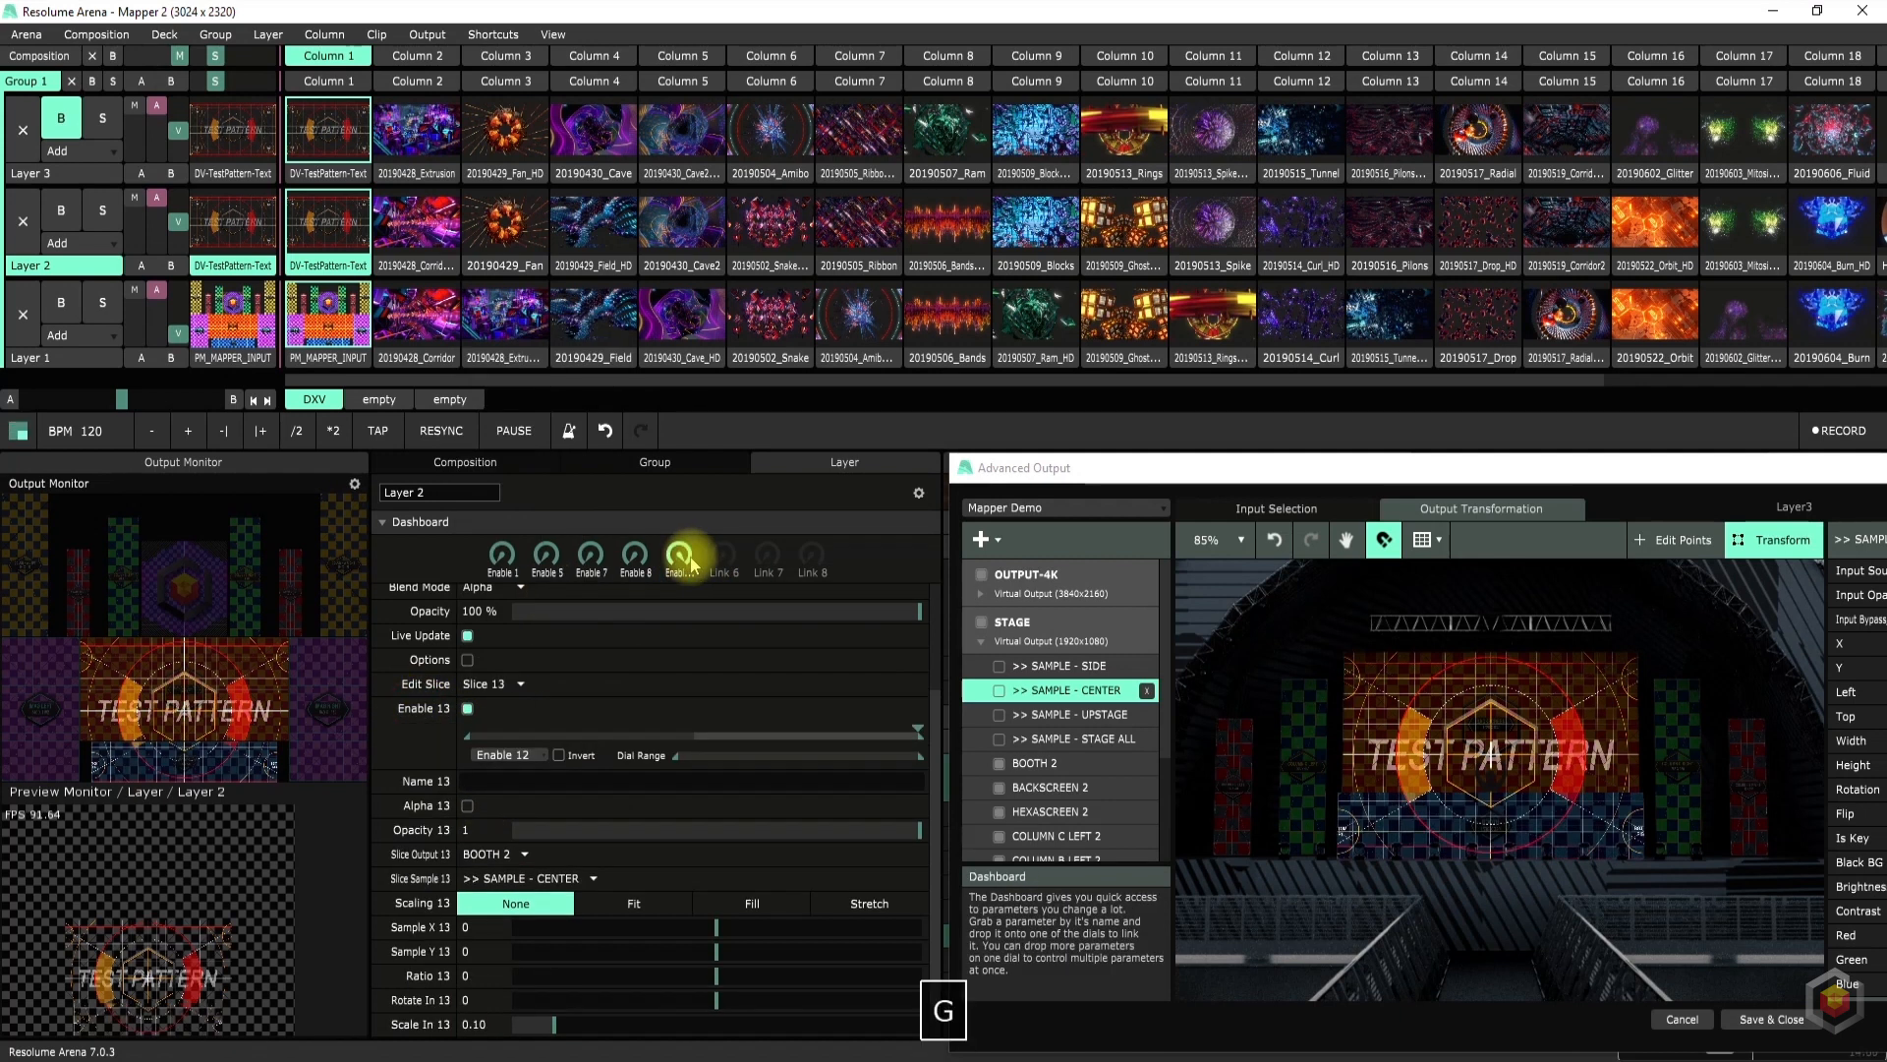
key("g")
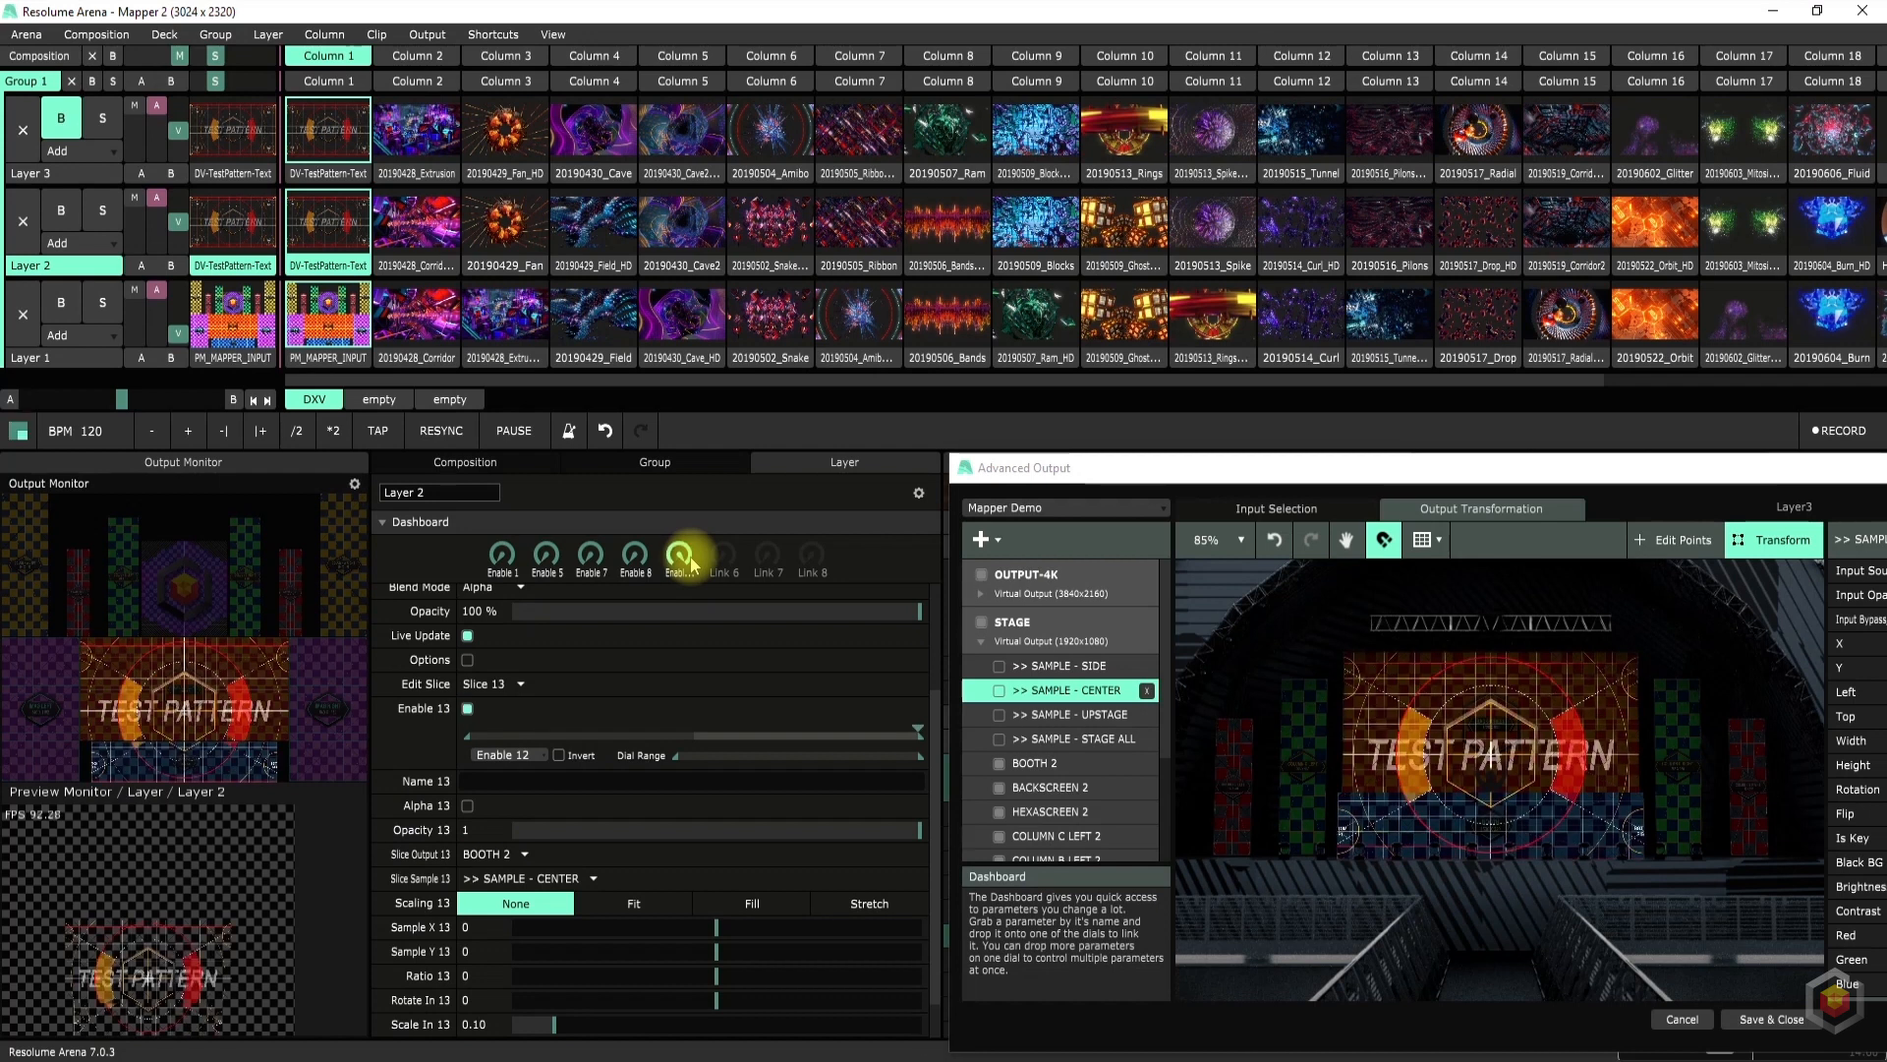
key("g")
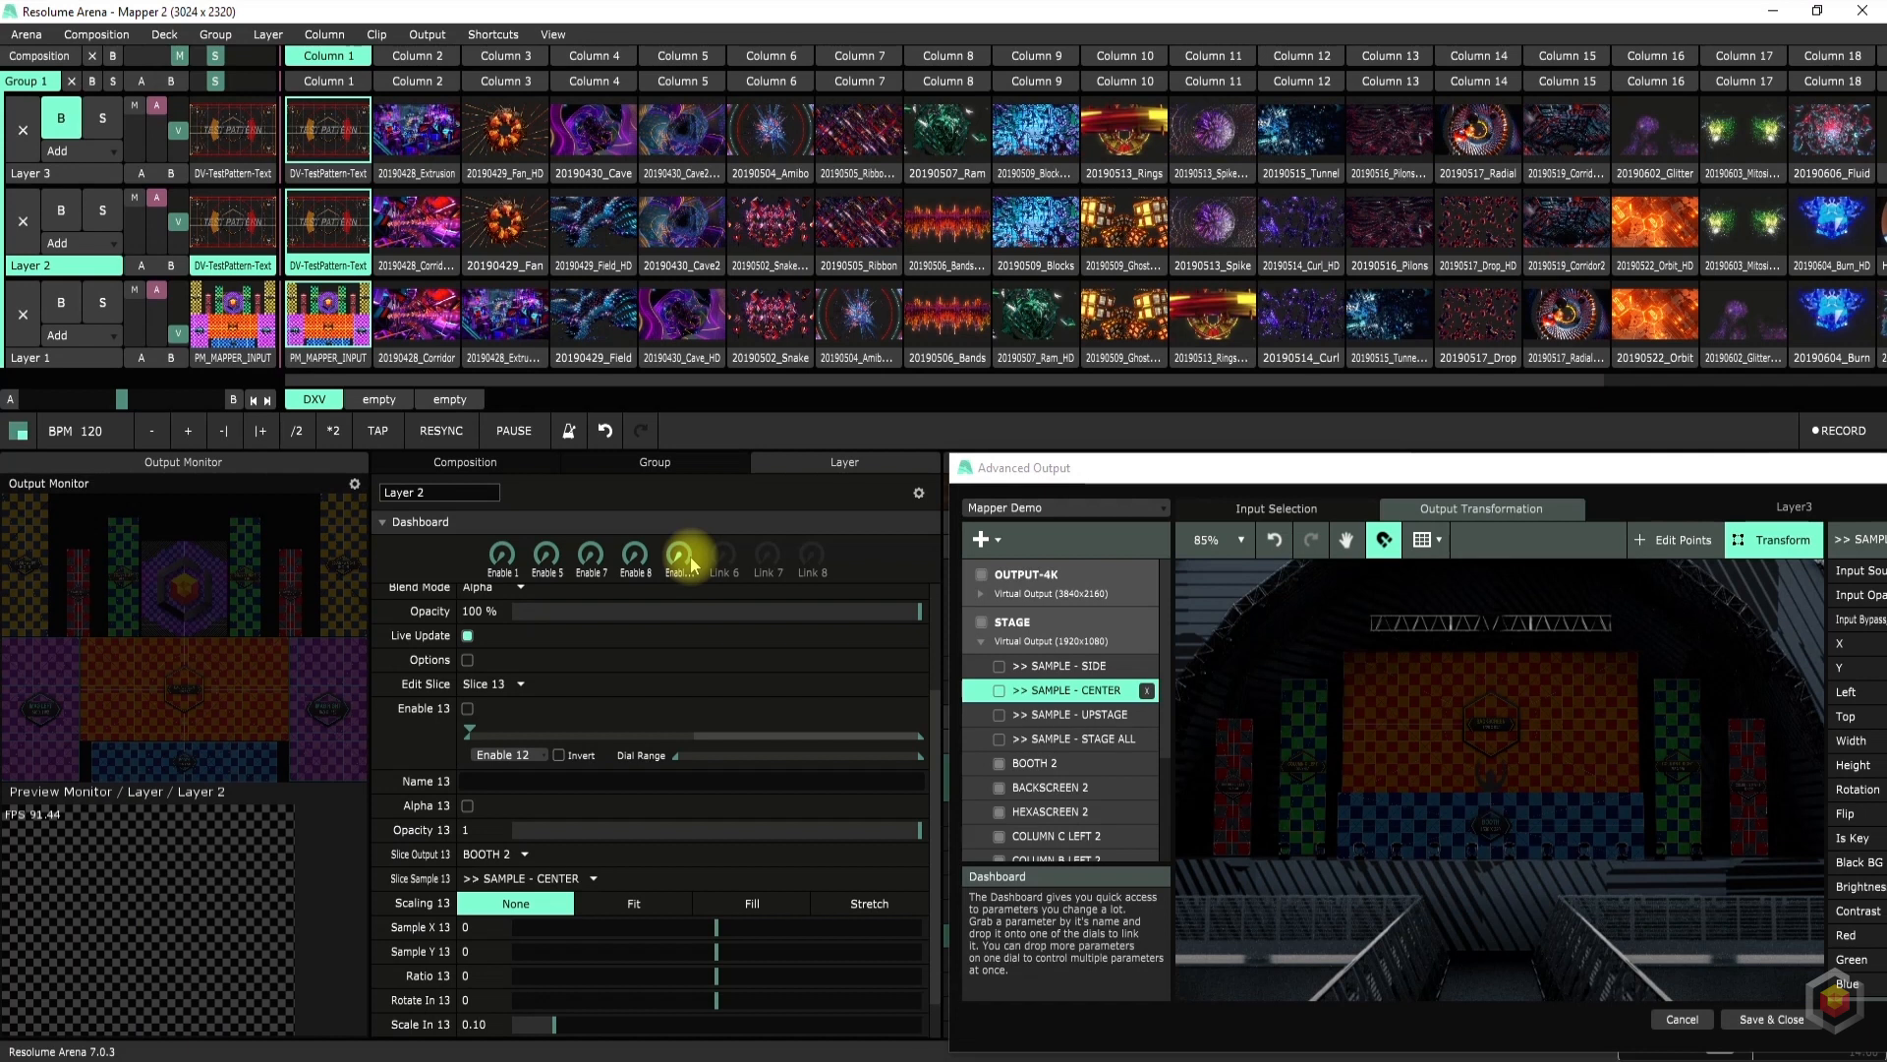
key("f")
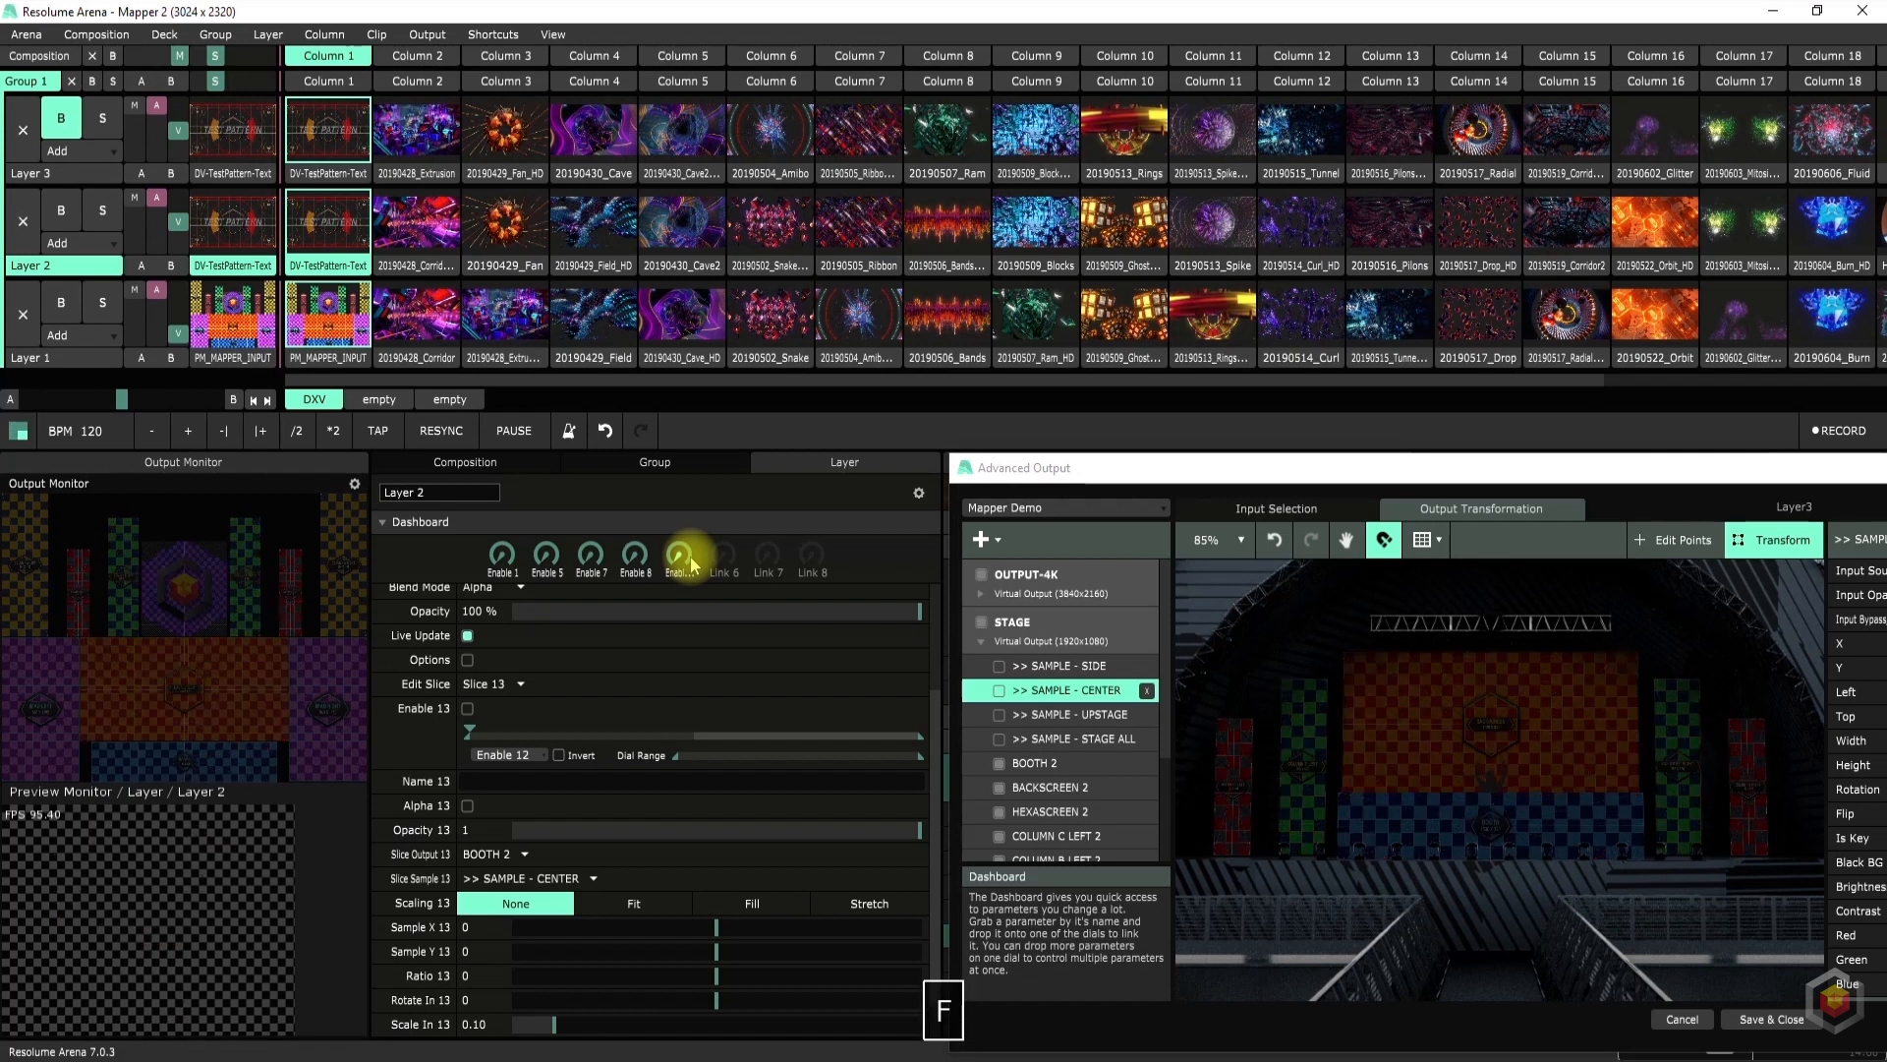
key("g")
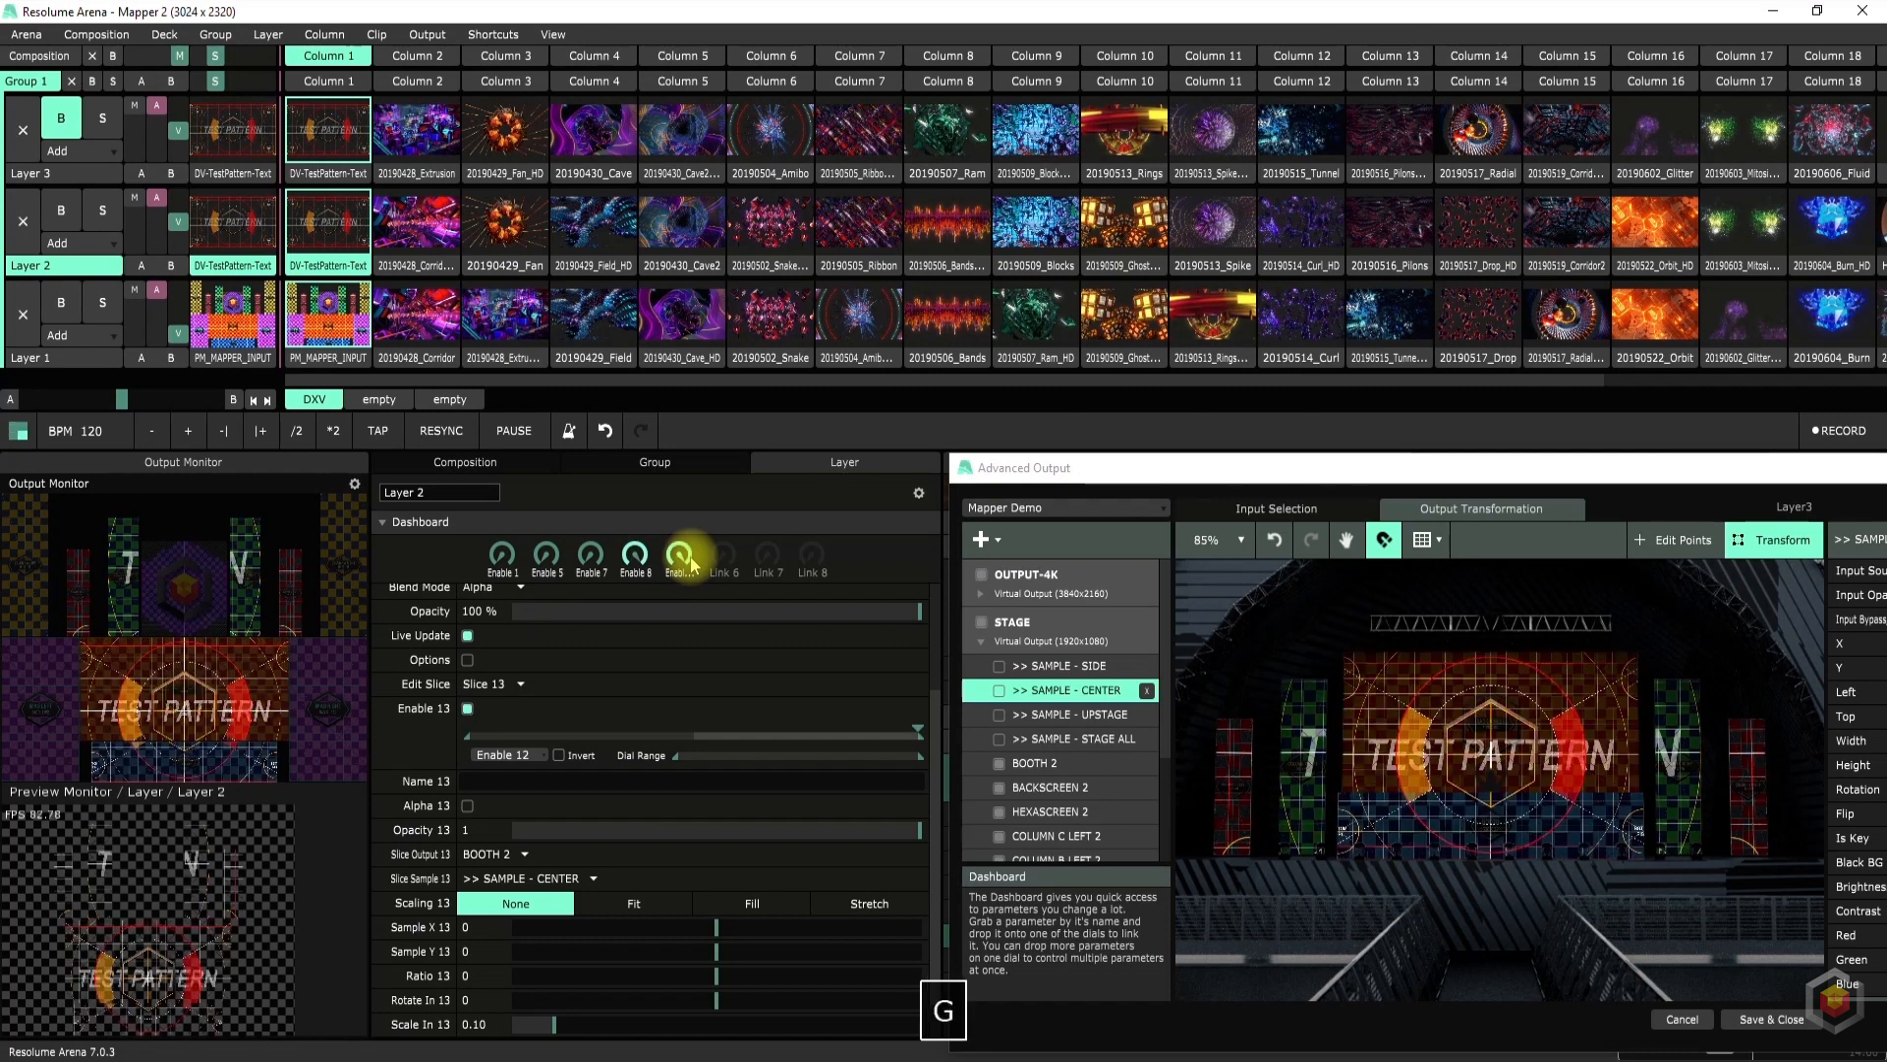
key("g")
key("g")
key("g")
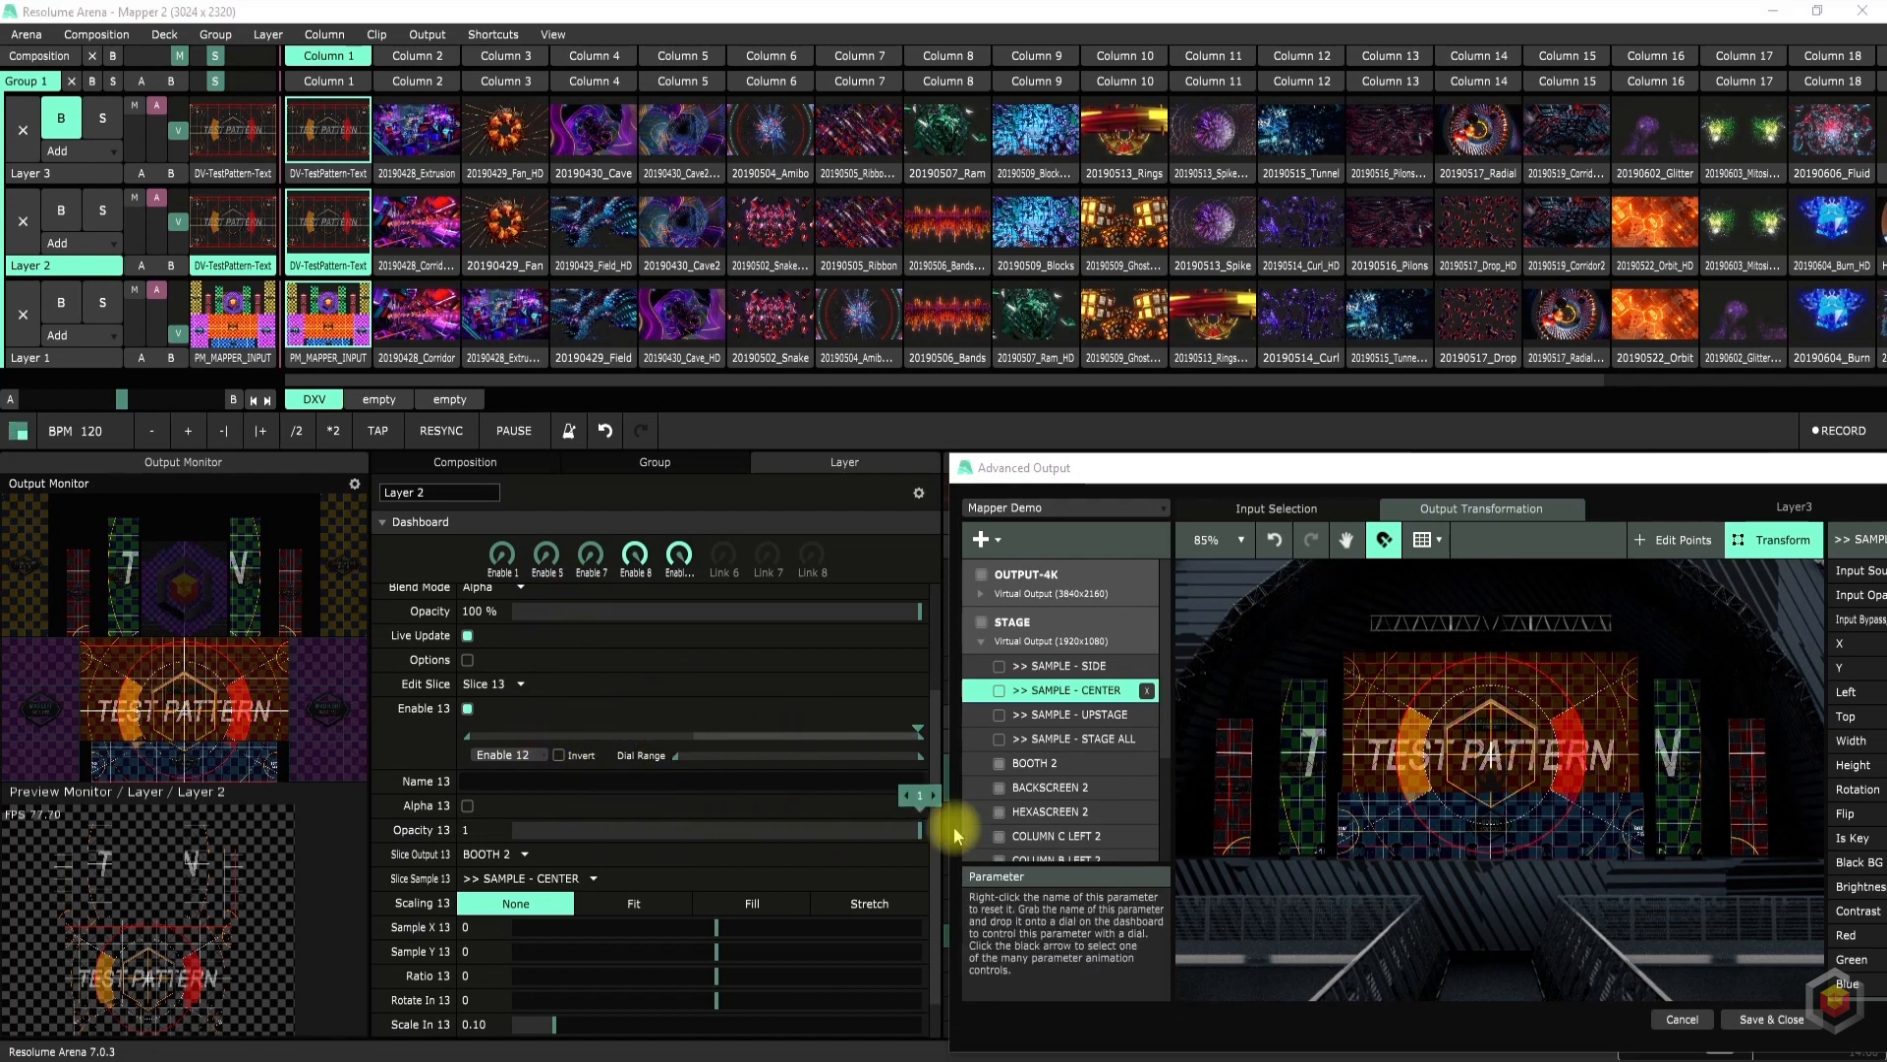
Select Slice 12 for editing, lower its opacity to 0.42 and restore it to 1 to check the fade
left_click(486, 683)
left_click(482, 433)
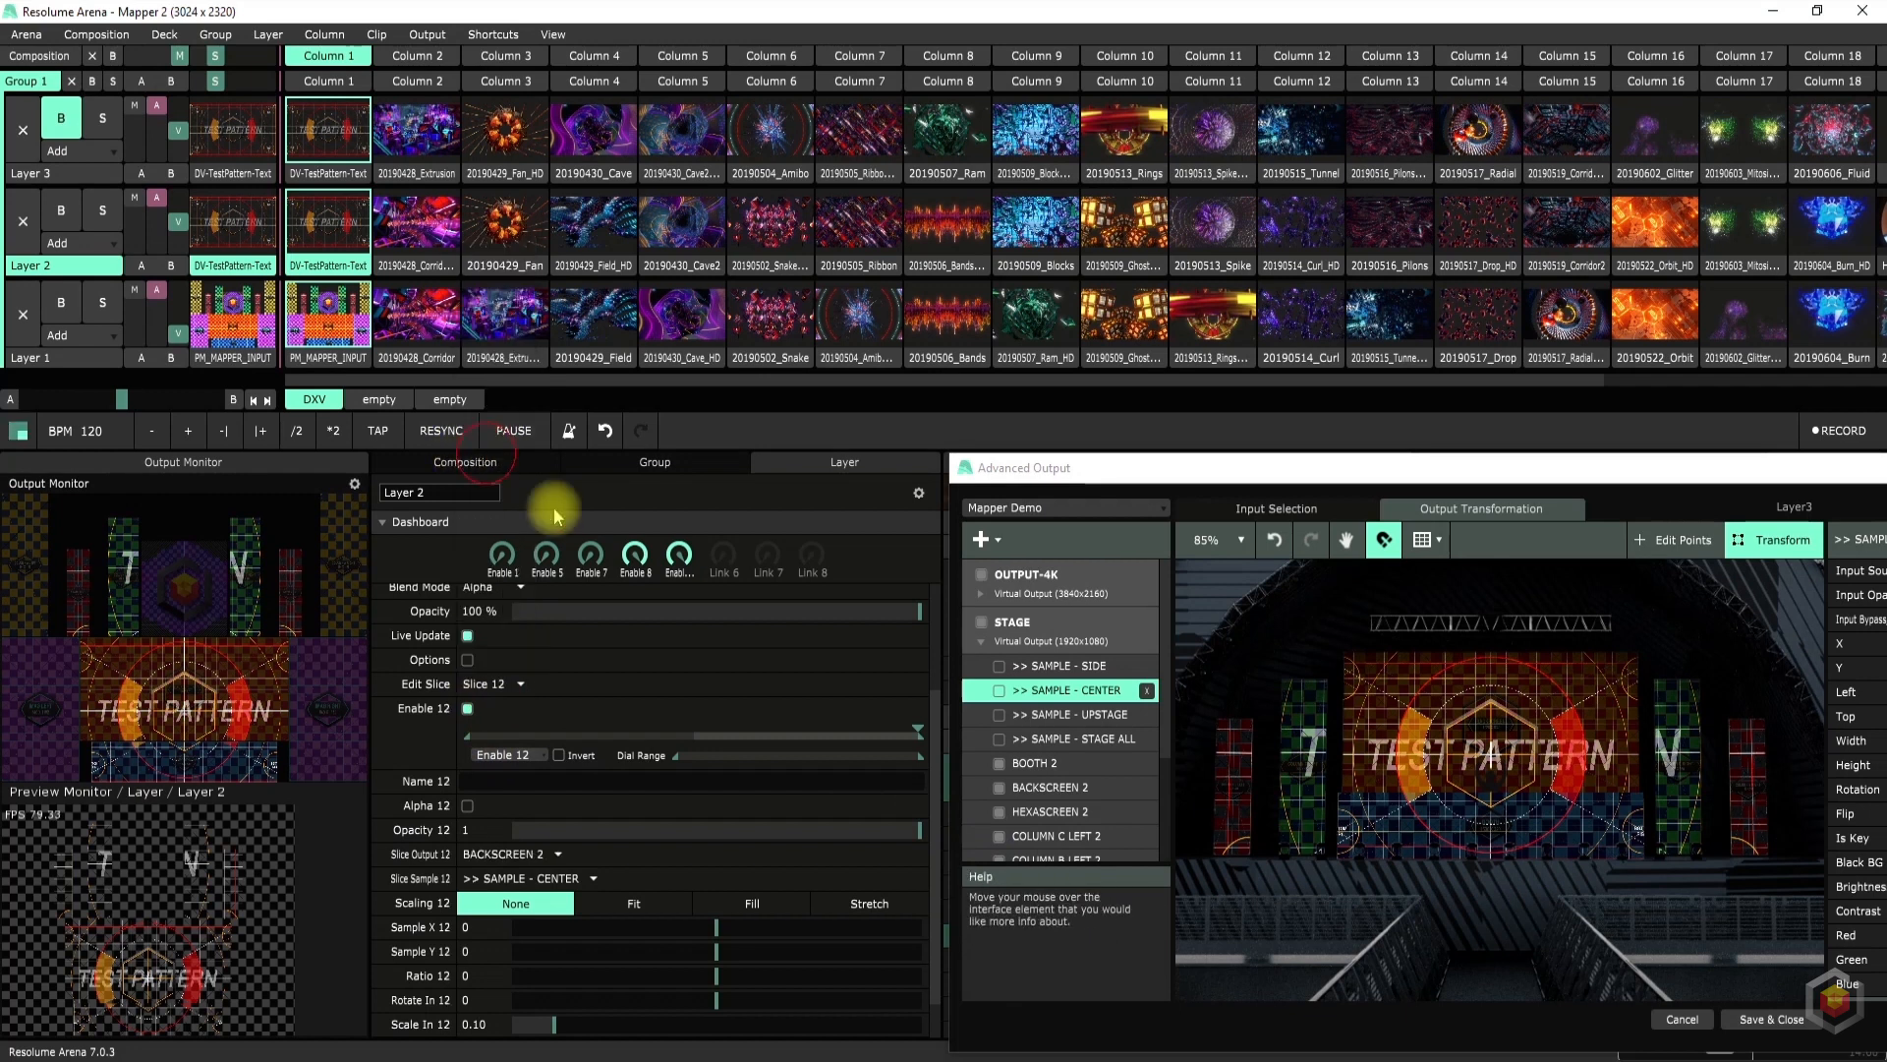
scroll(1413, 747, "up", 3)
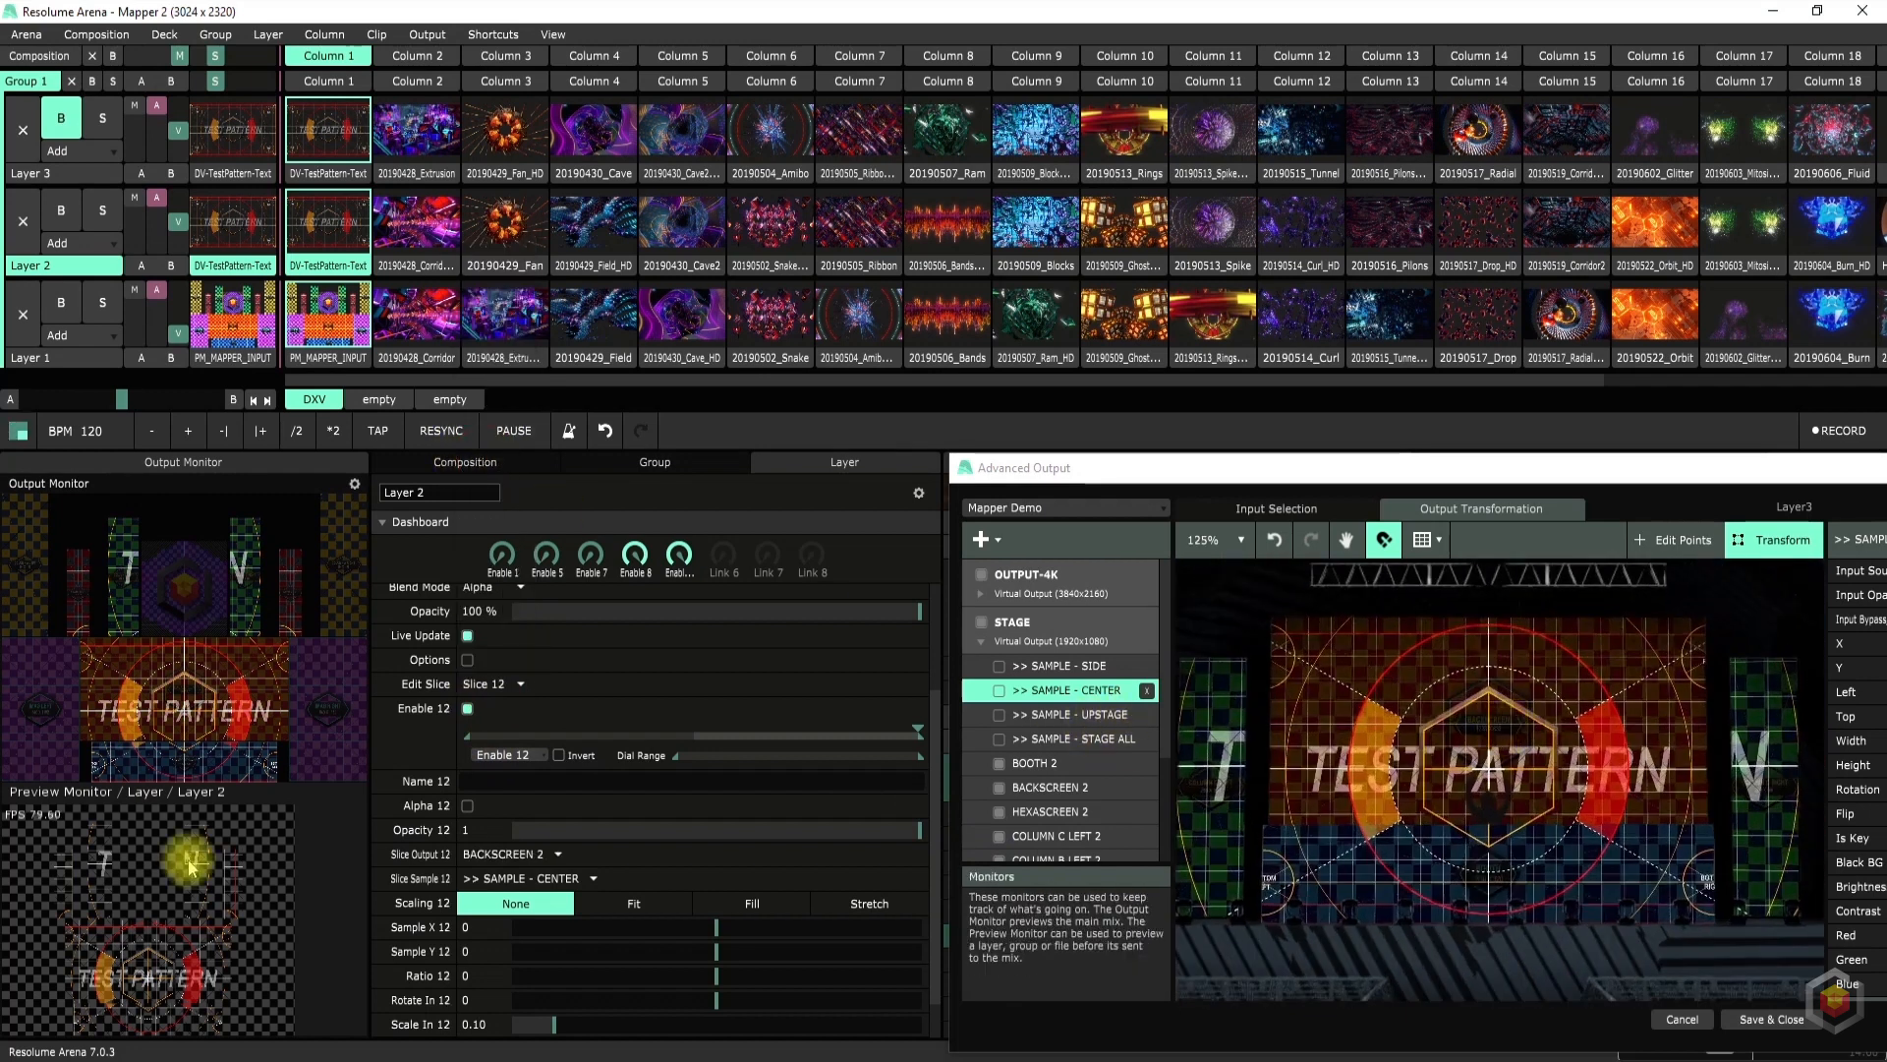
left_click_drag(823, 828, 682, 830)
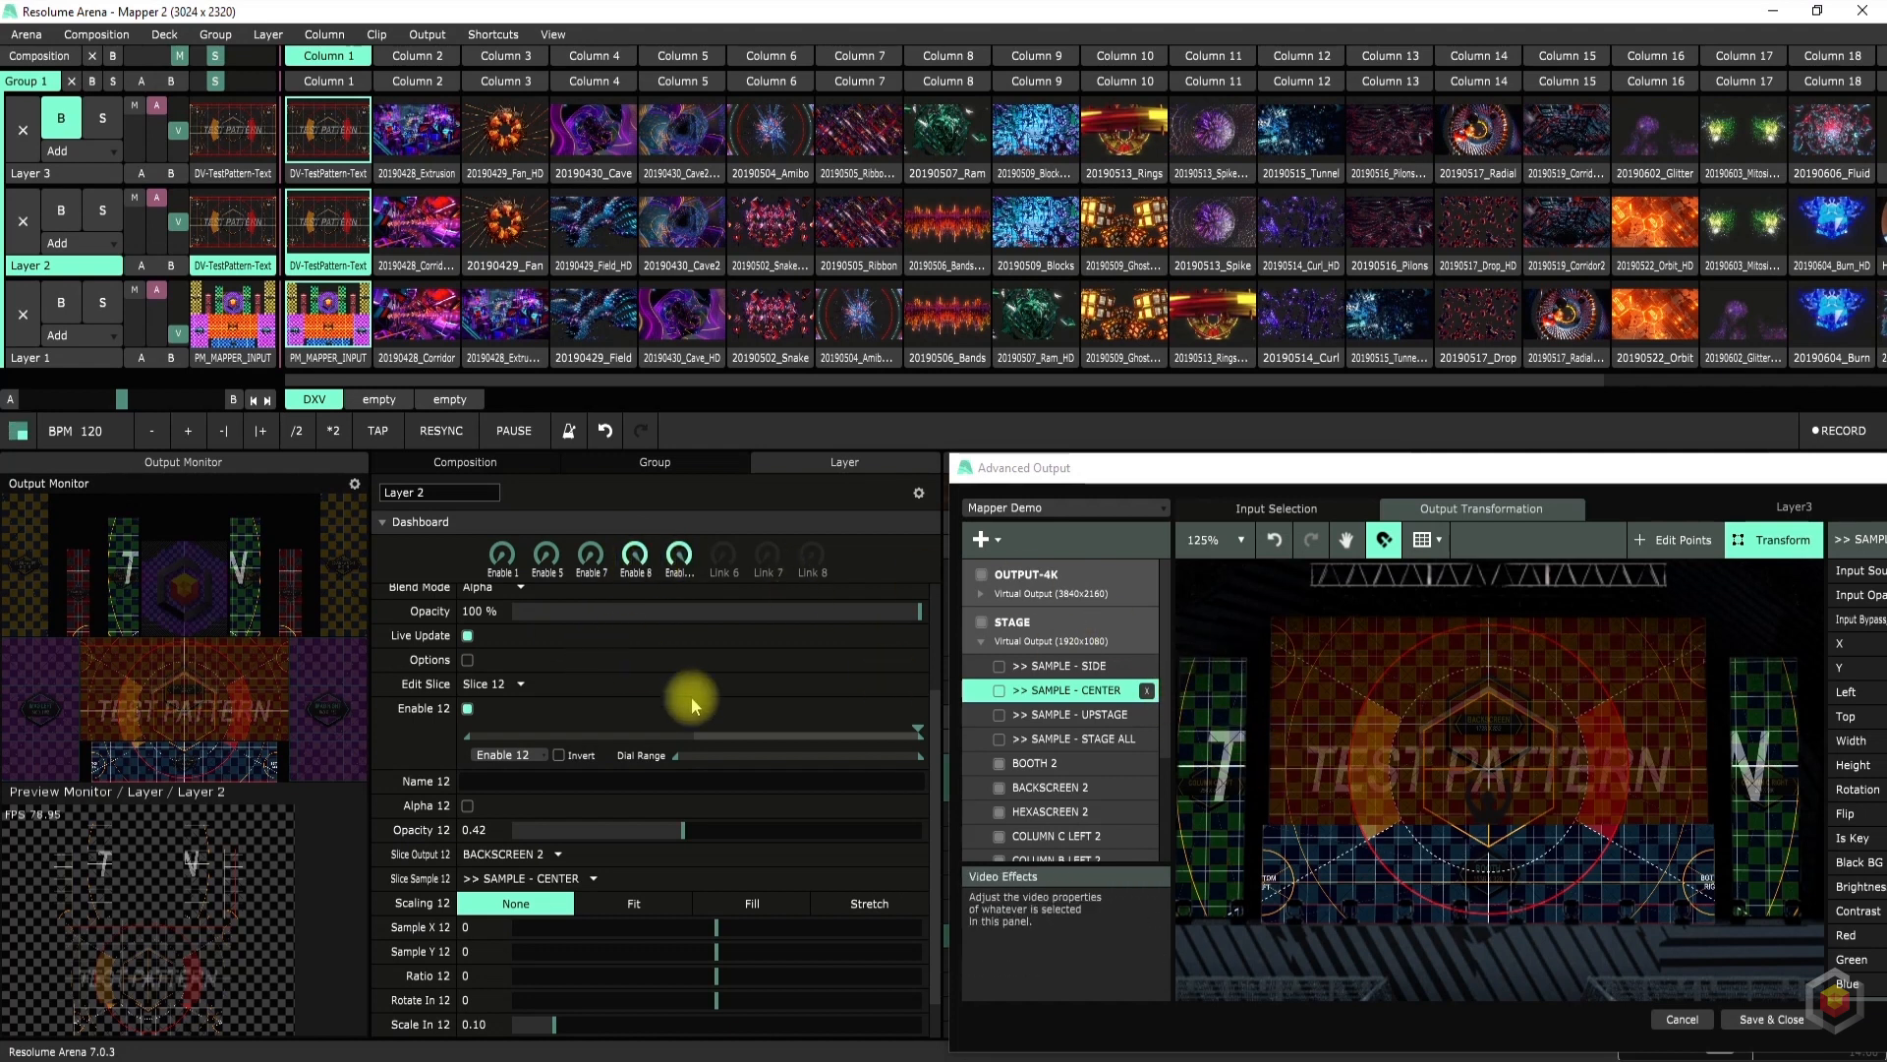
left_click_drag(687, 829, 921, 835)
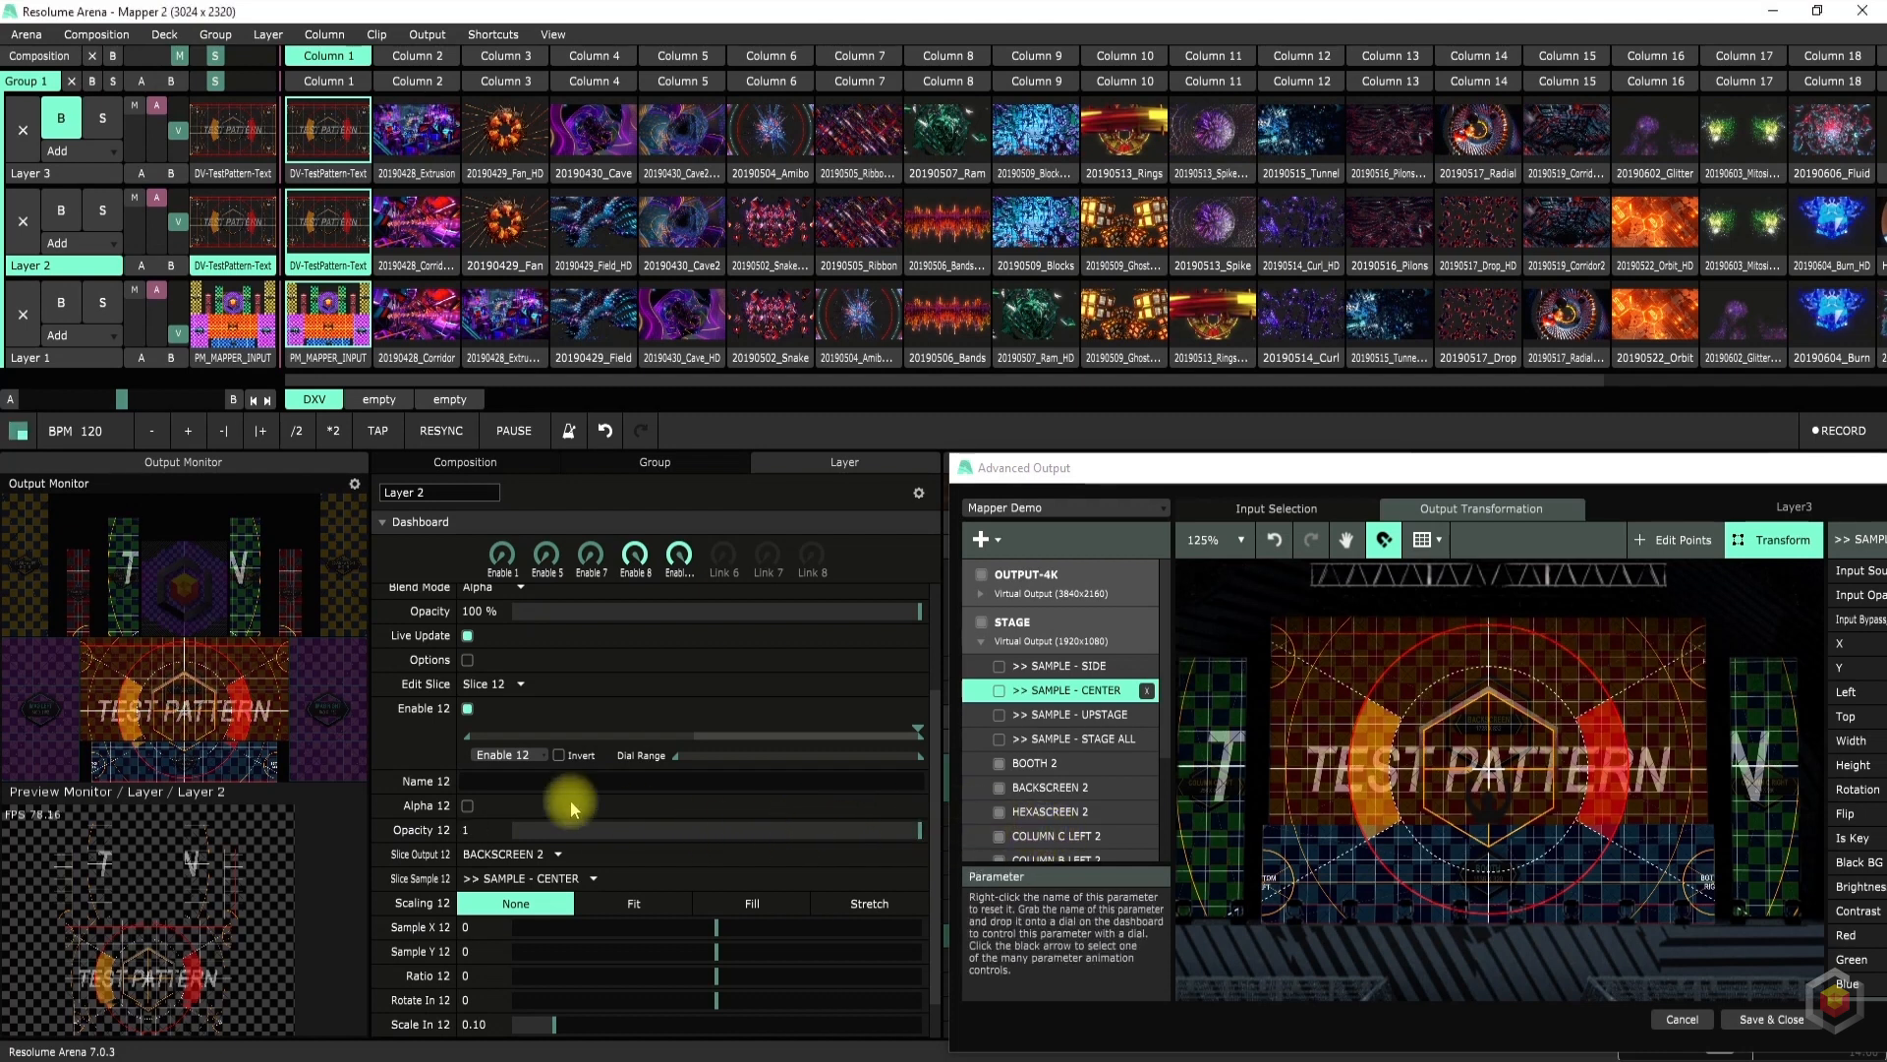
Turn Slice 12's Alpha on and off to compare the blending, and sweep its opacity down and back to 1
left_click(467, 806)
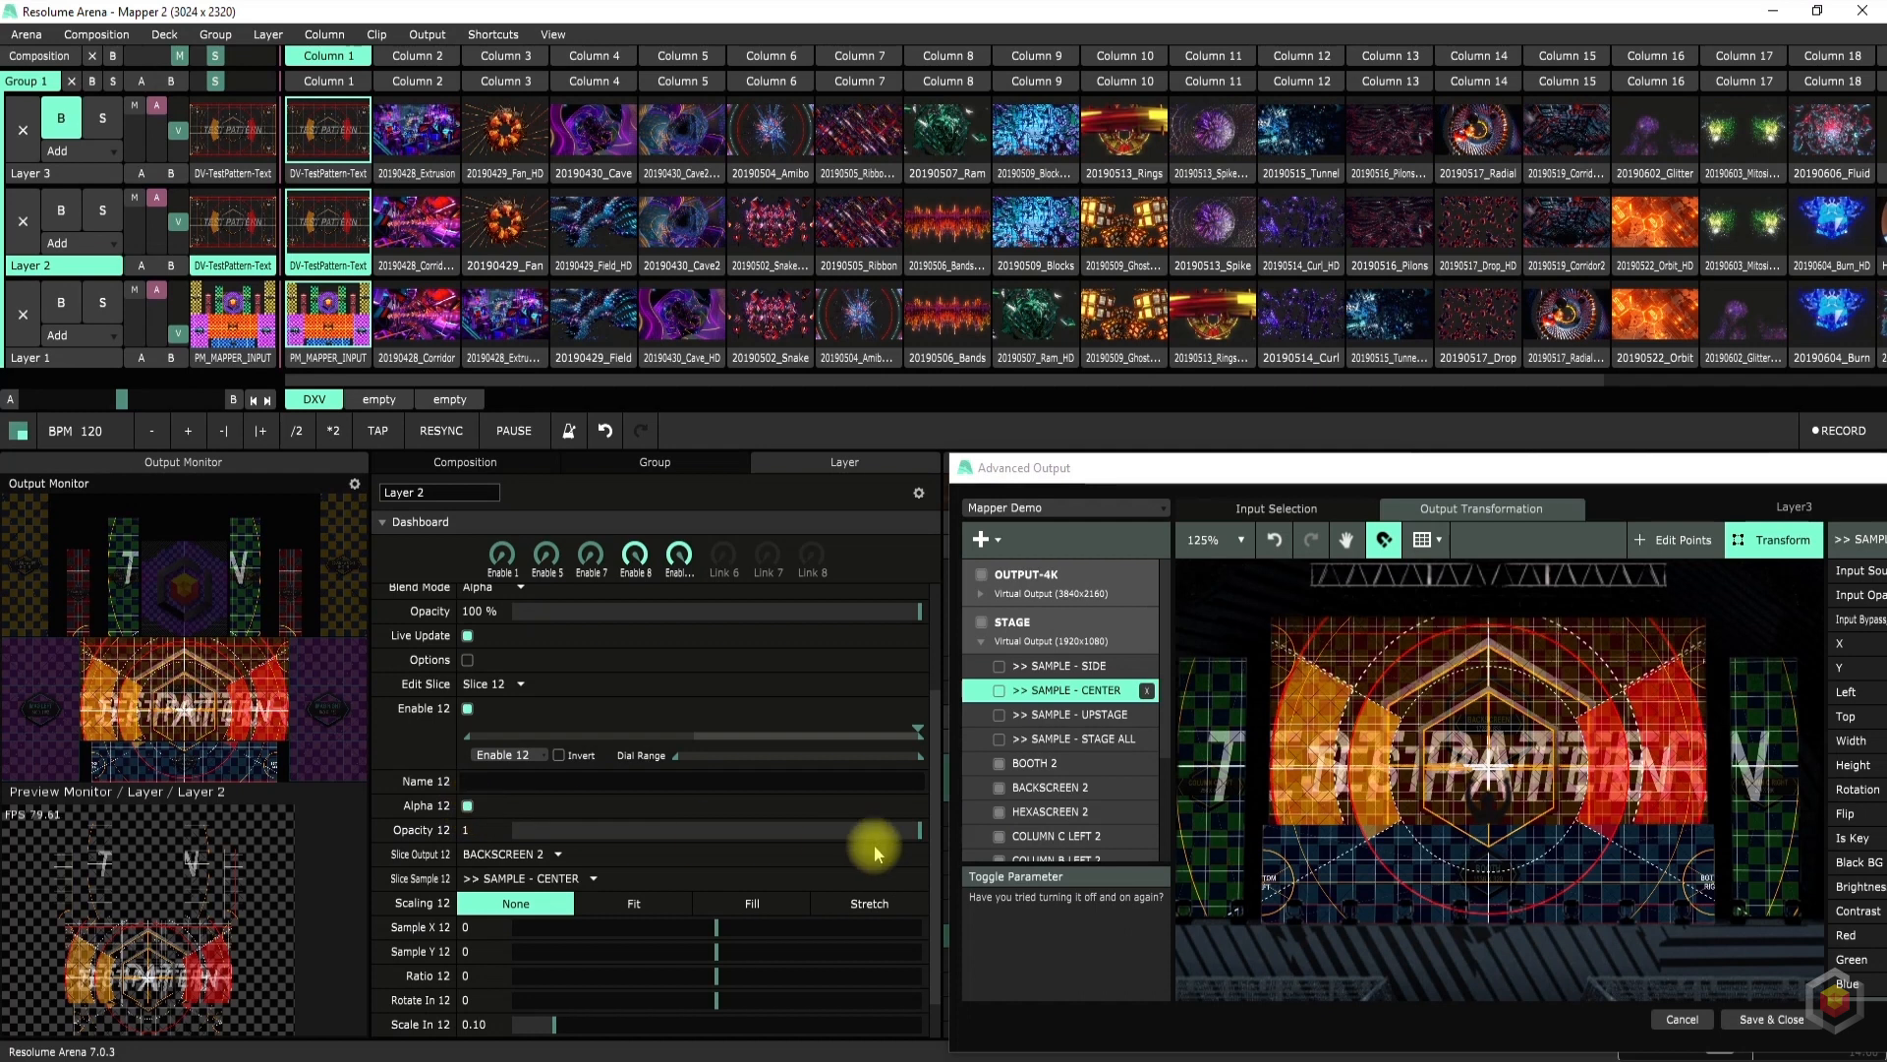
left_click_drag(909, 832, 962, 851)
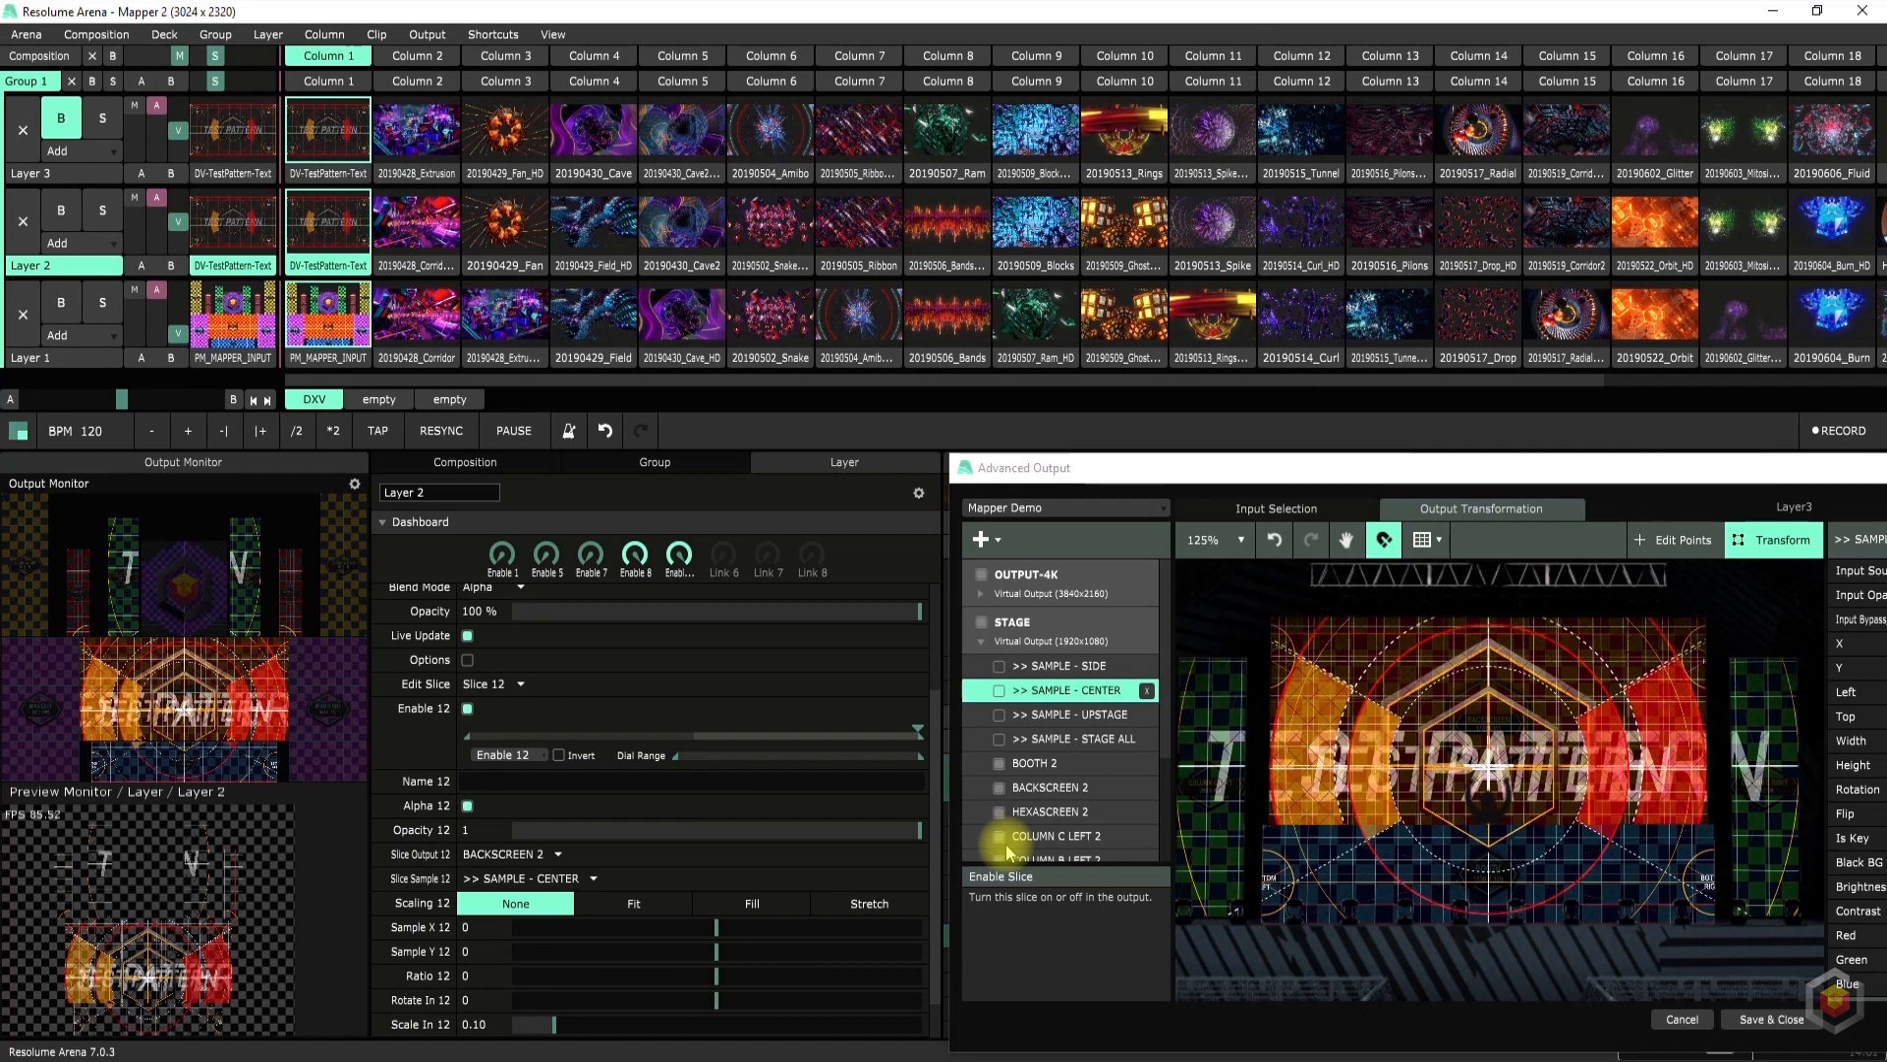
mouse_move(914, 833)
left_mouse_down()
mouse_move(590, 835)
mouse_move(924, 835)
left_mouse_up()
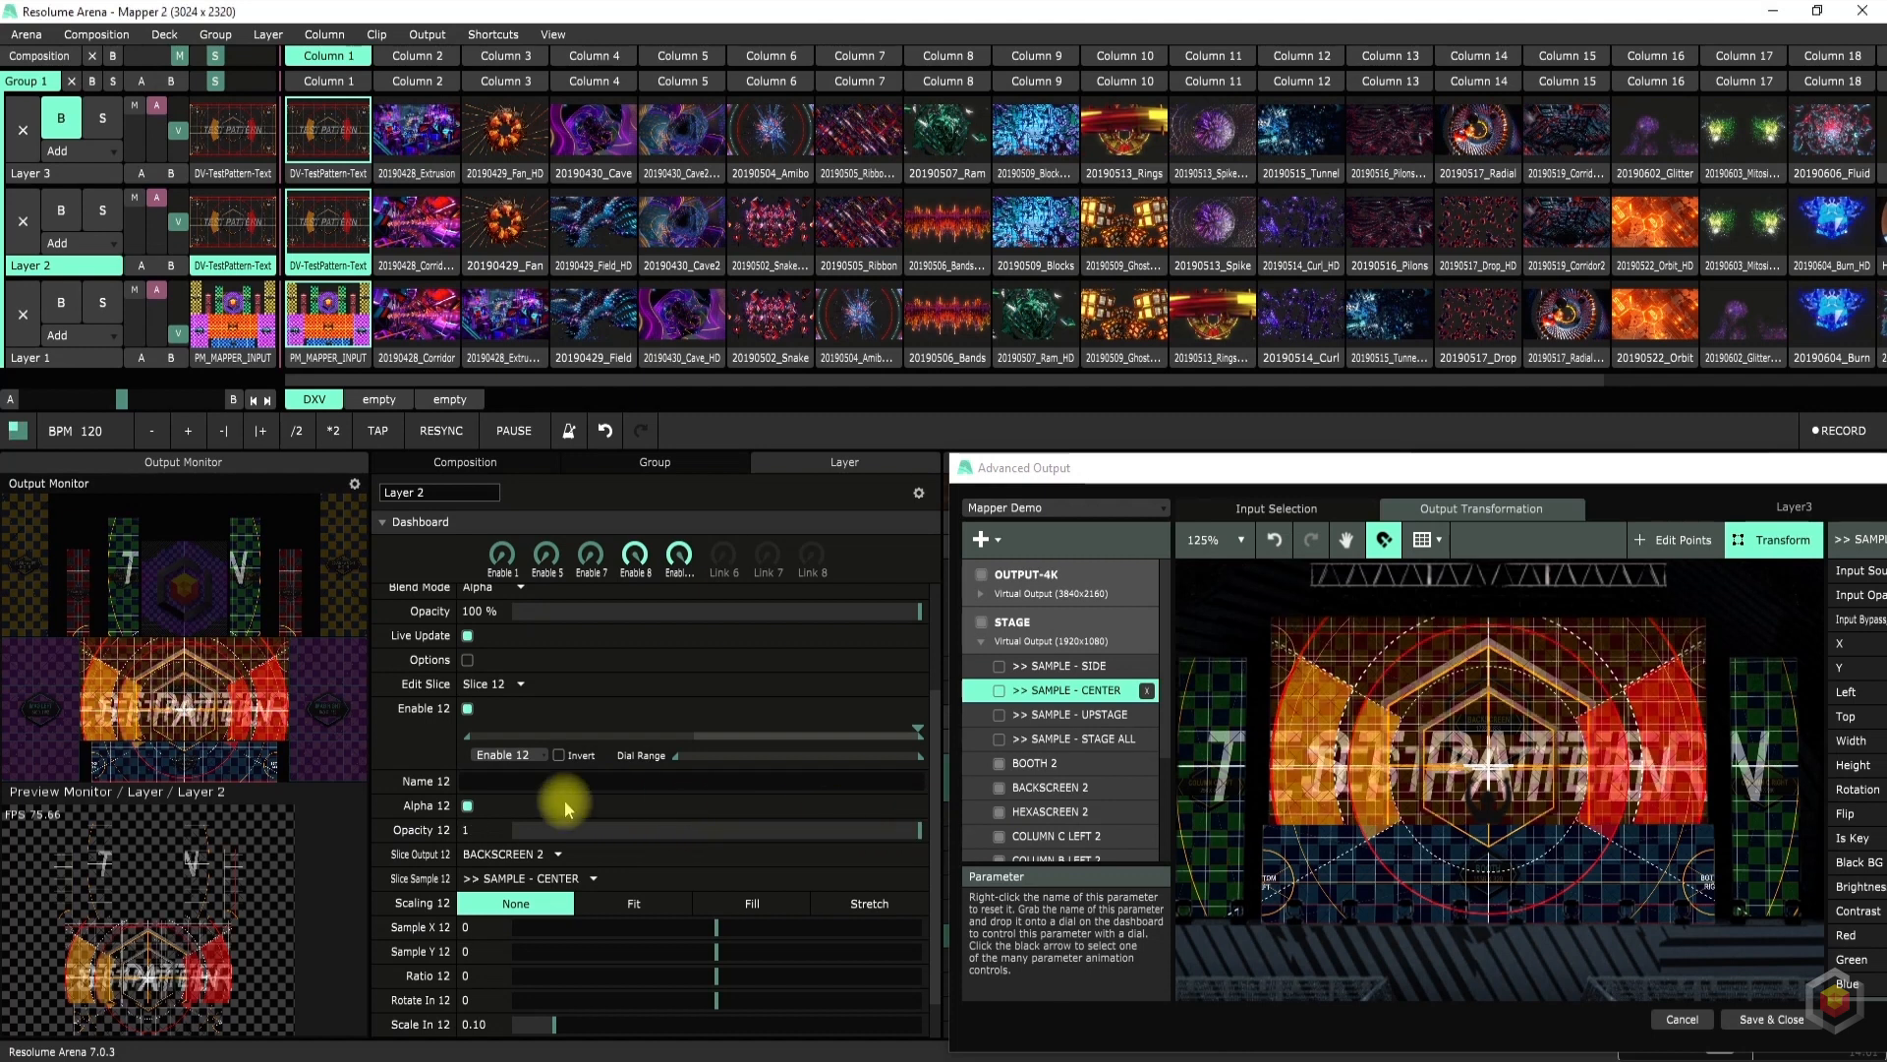
left_click(468, 806)
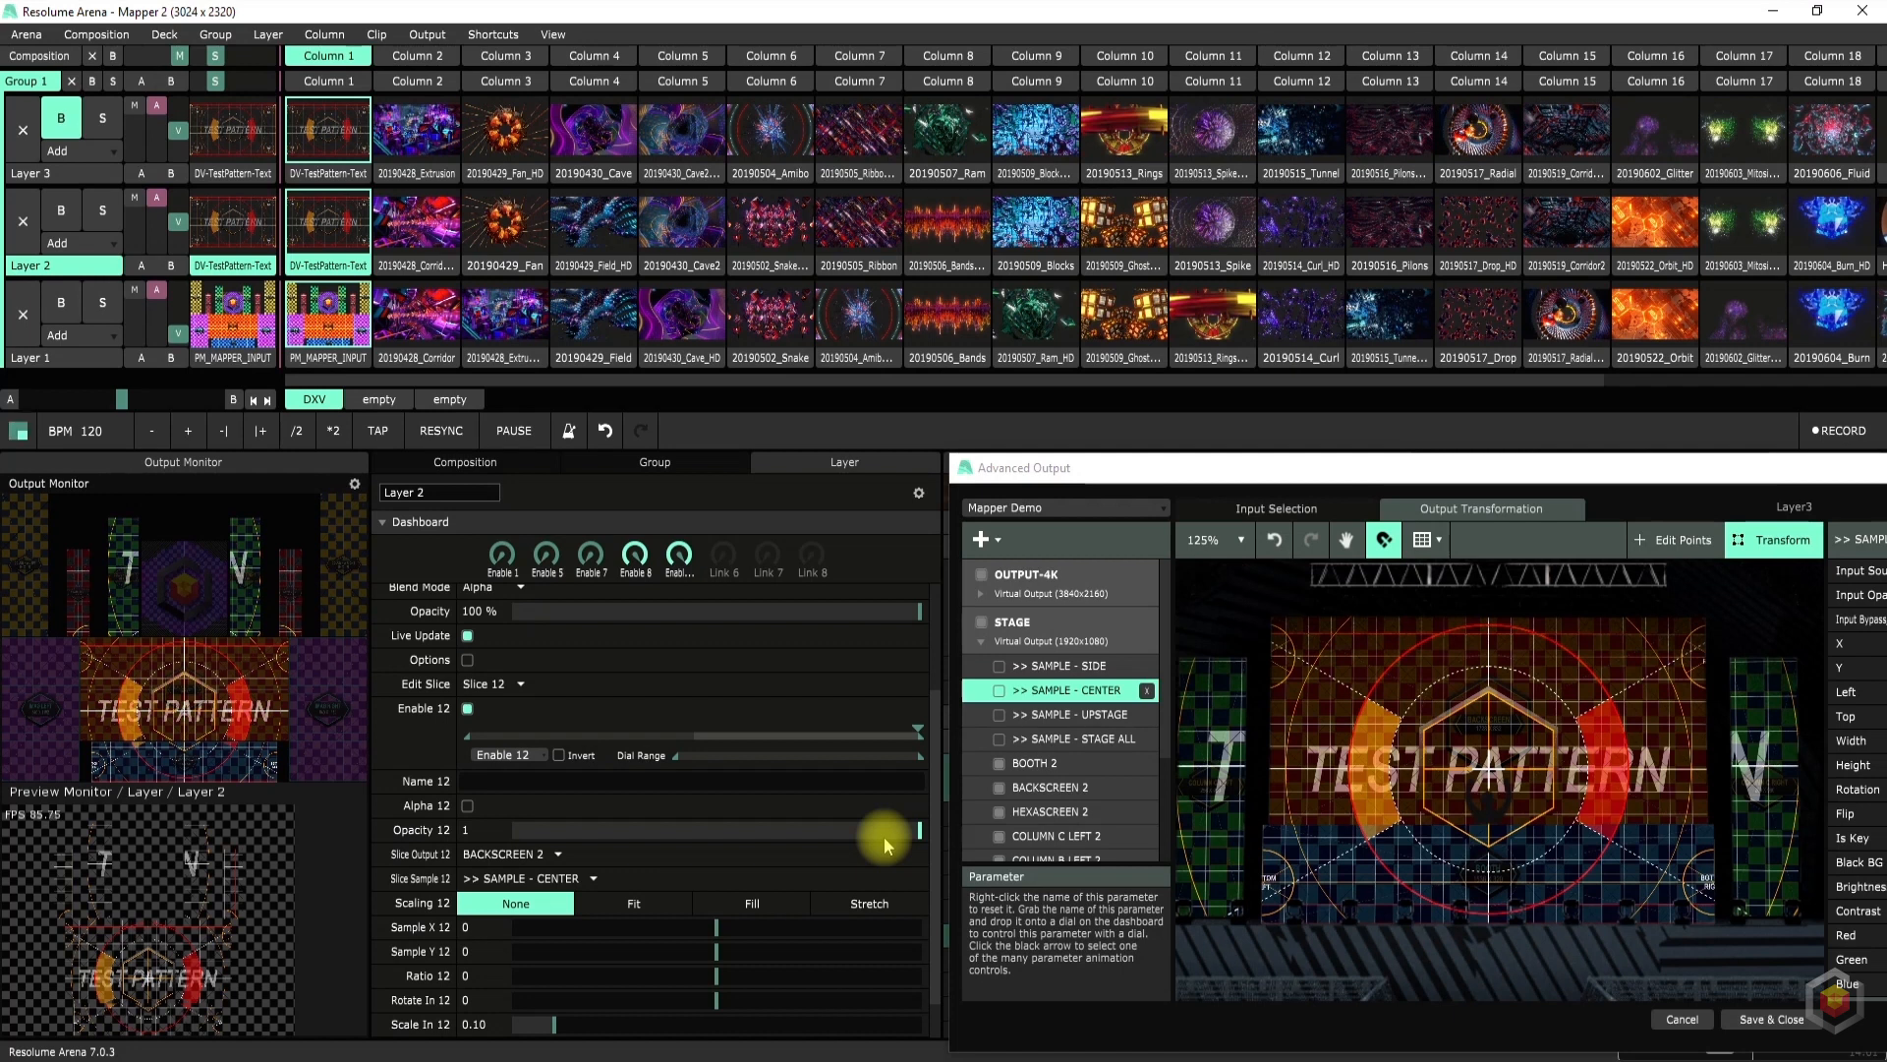
left_click_drag(882, 835, 589, 843)
left_click_drag(812, 843, 968, 834)
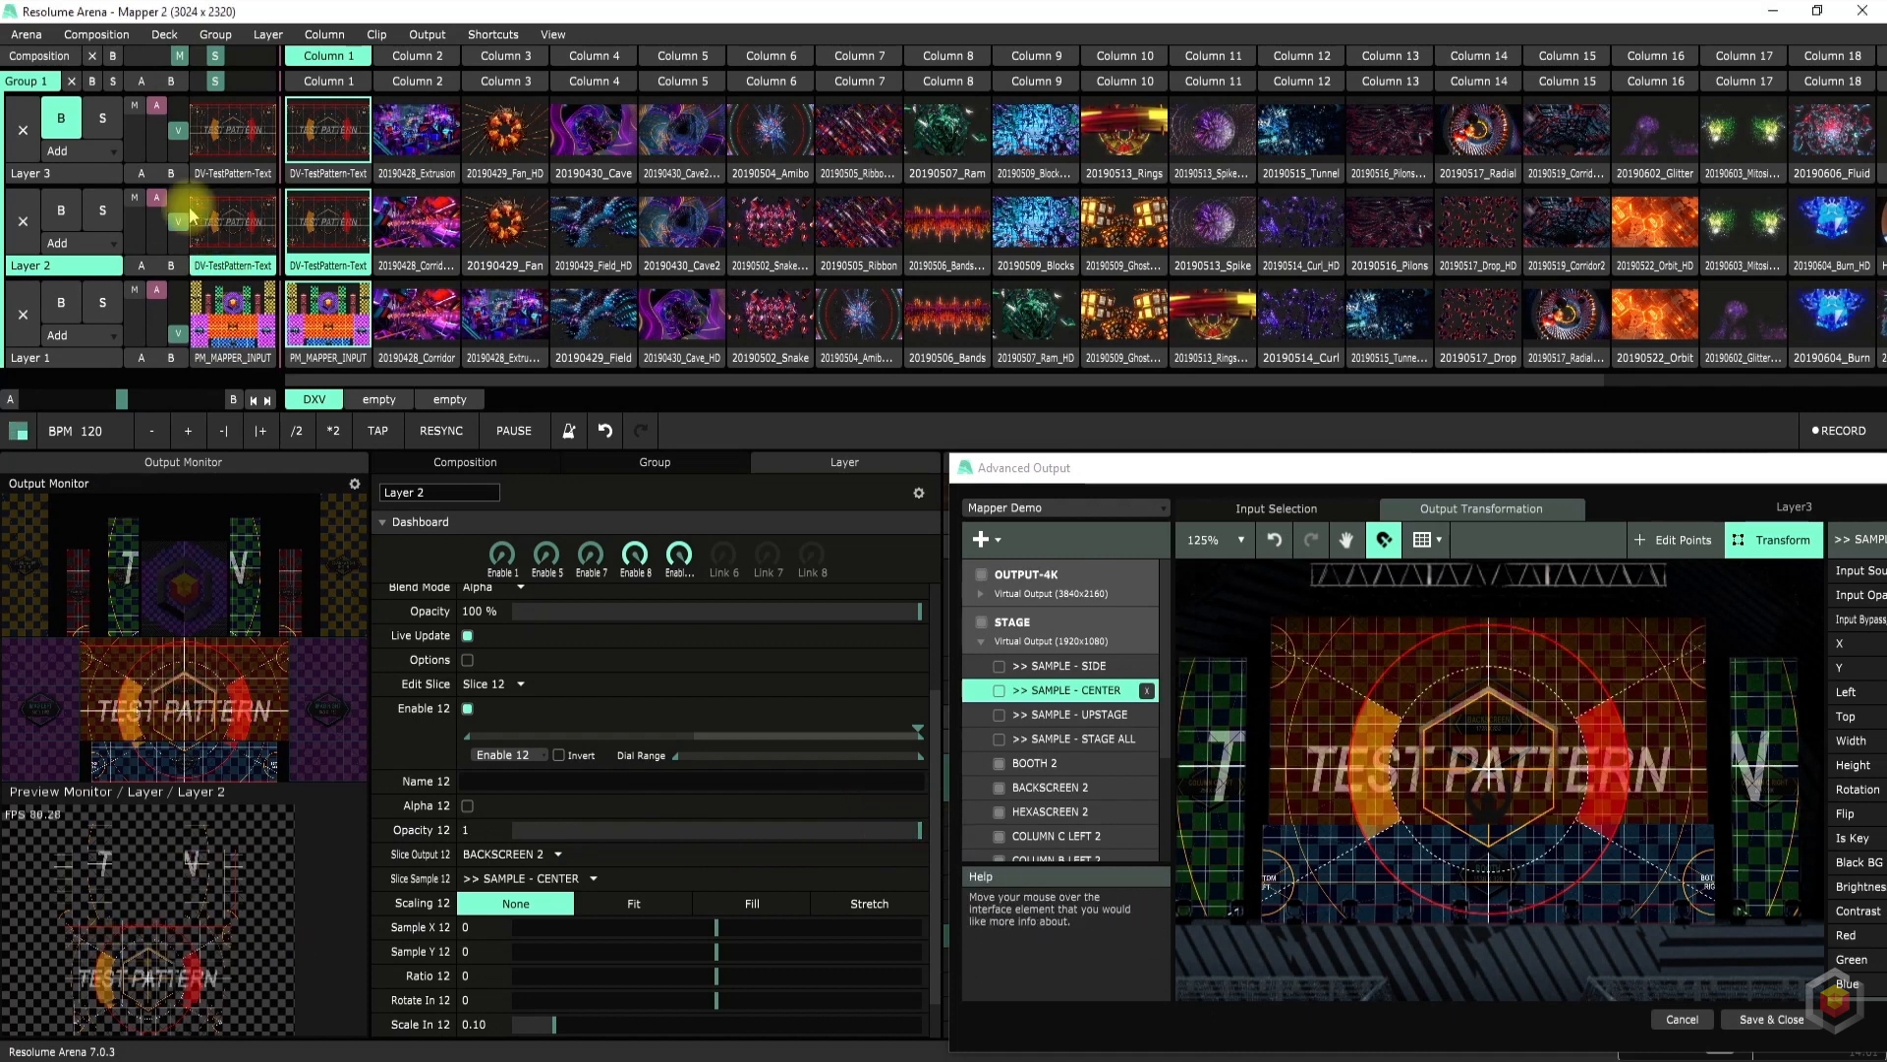
Raise Layer 2's video fader to full and lower Slice 12's opacity to 0.27
left_click_drag(179, 222, 182, 185)
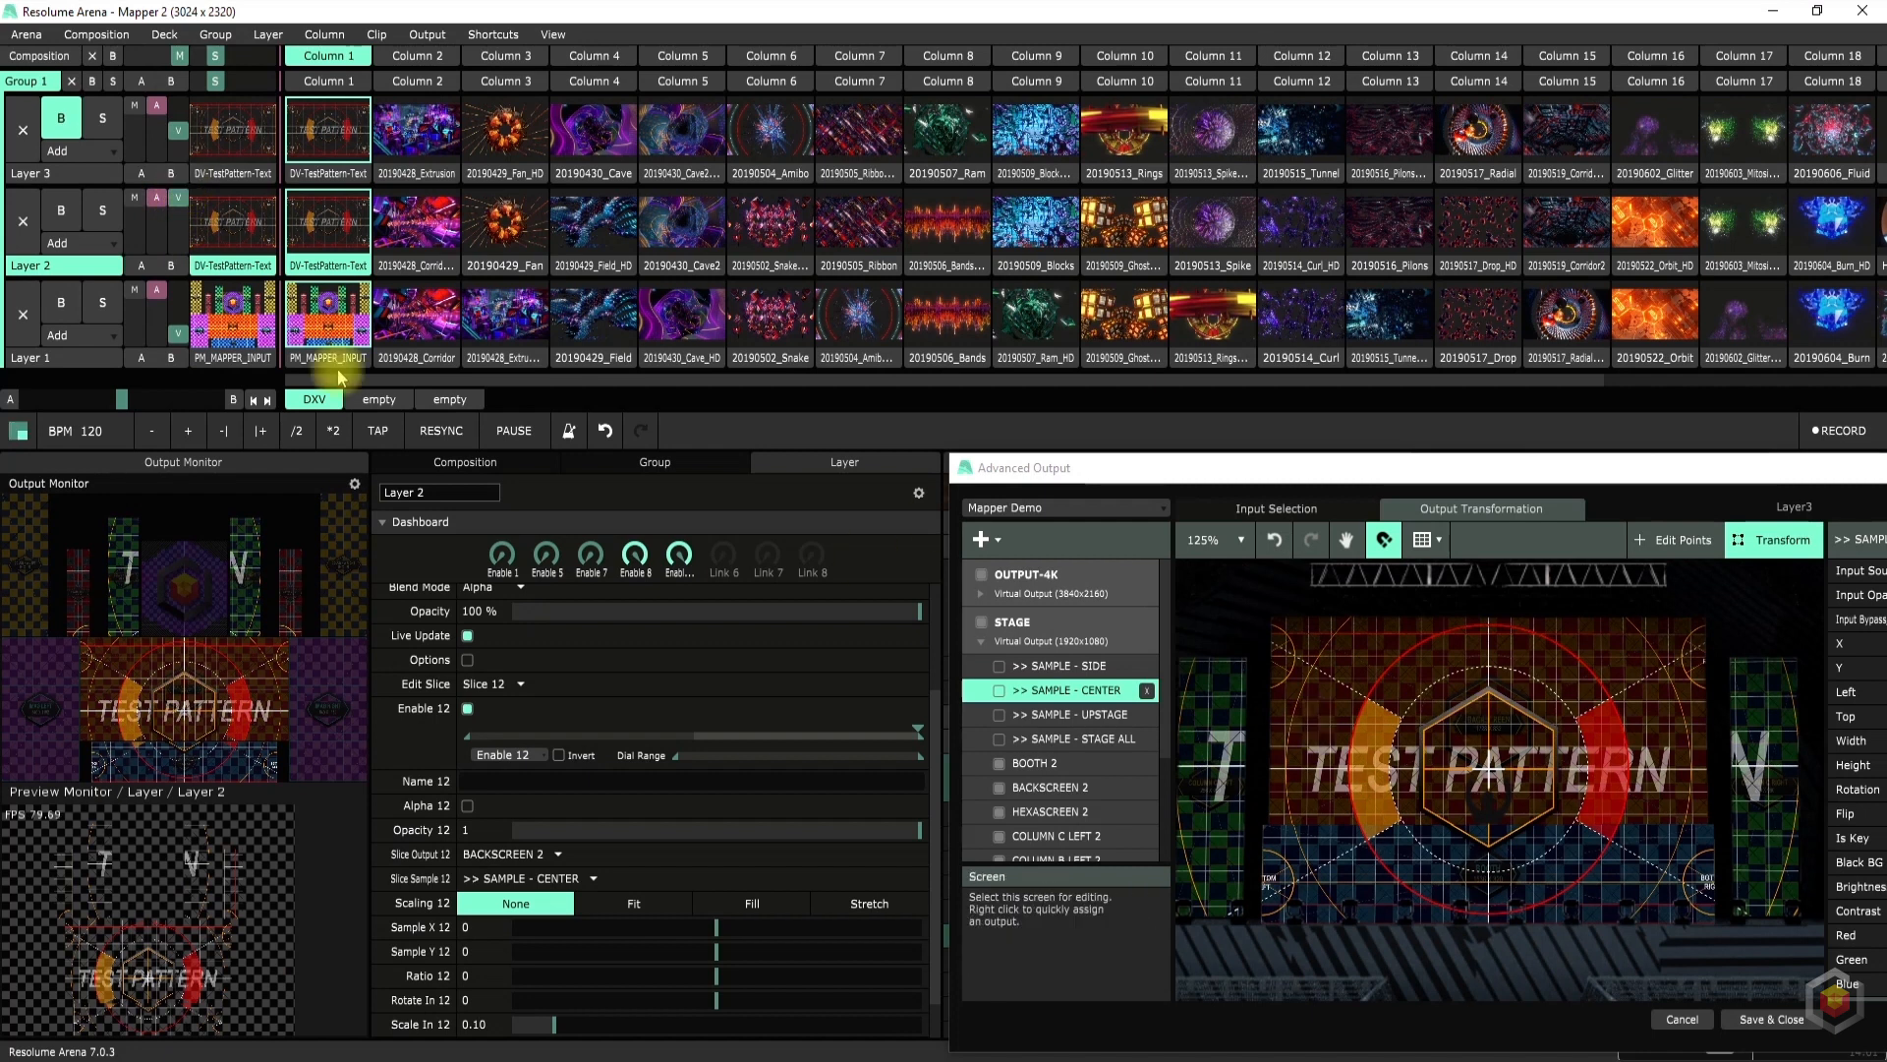
mouse_move(178, 333)
left_mouse_down()
mouse_move(178, 299)
mouse_move(178, 333)
left_mouse_up()
left_click(54, 266)
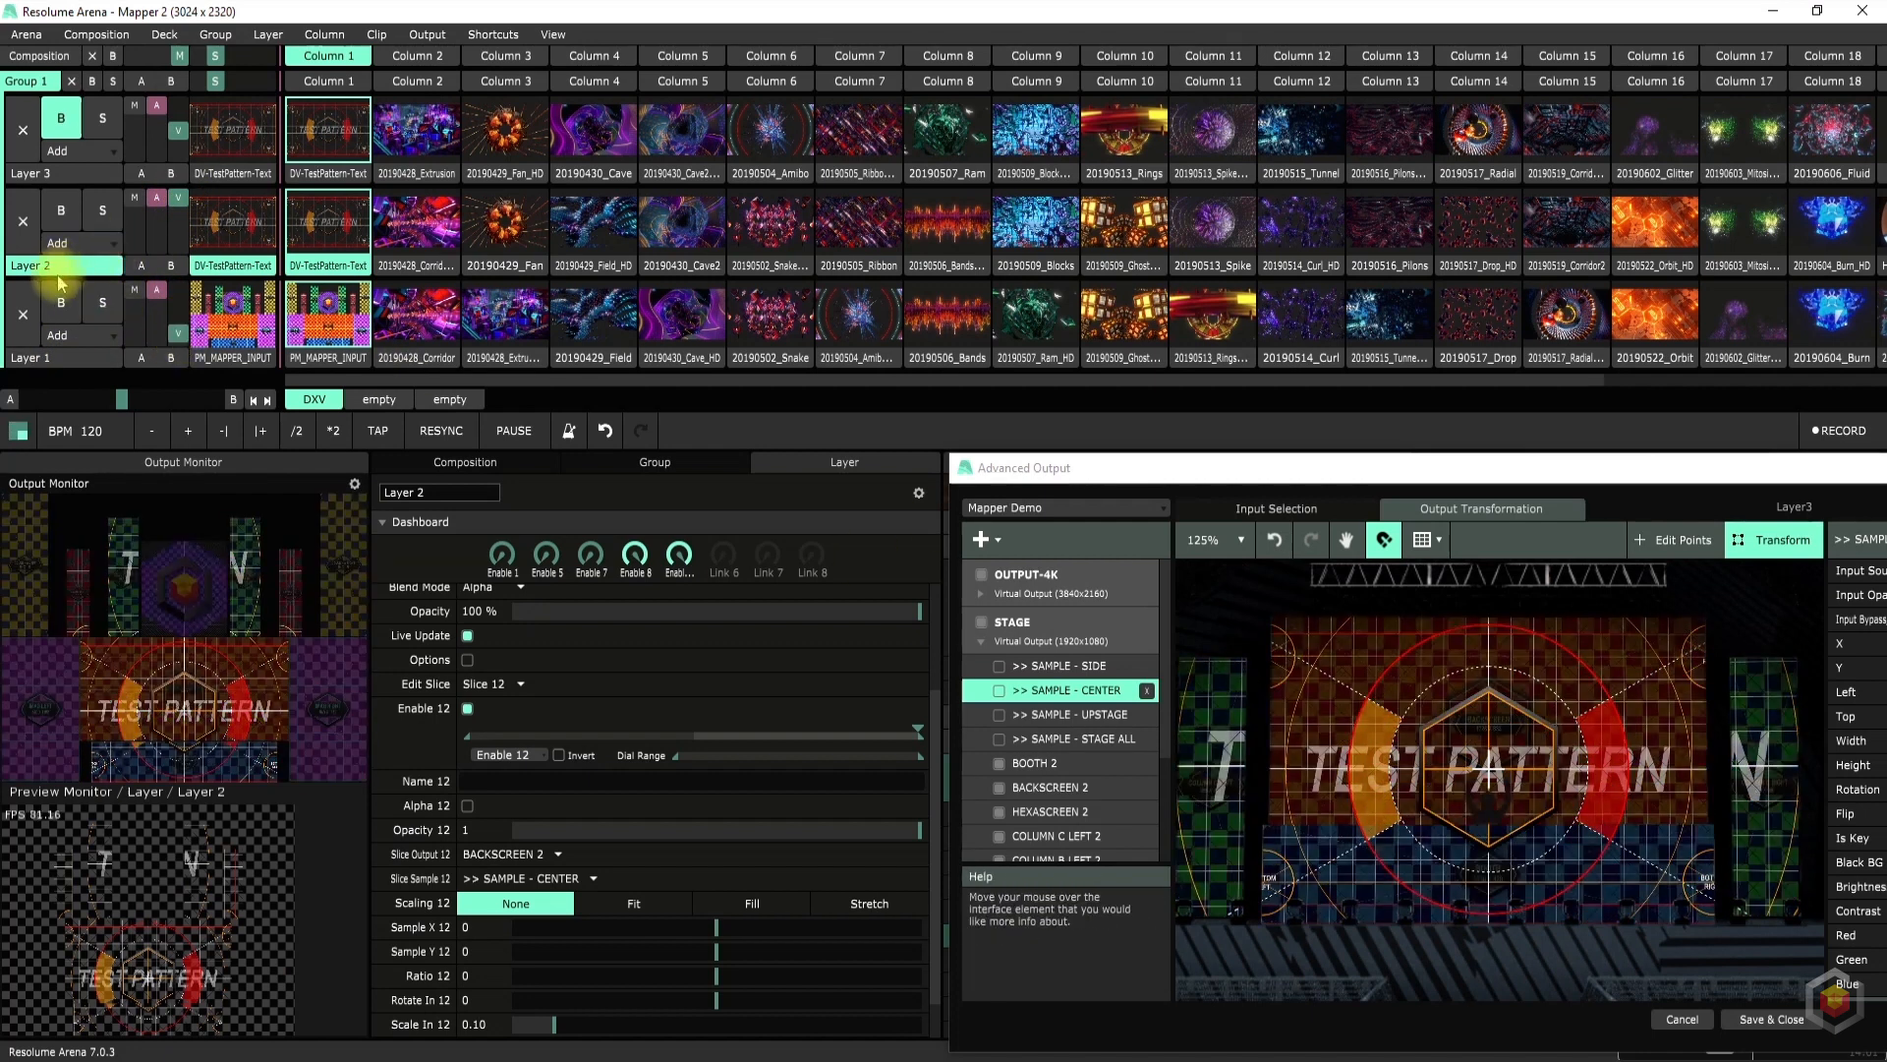
left_click_drag(868, 821, 619, 835)
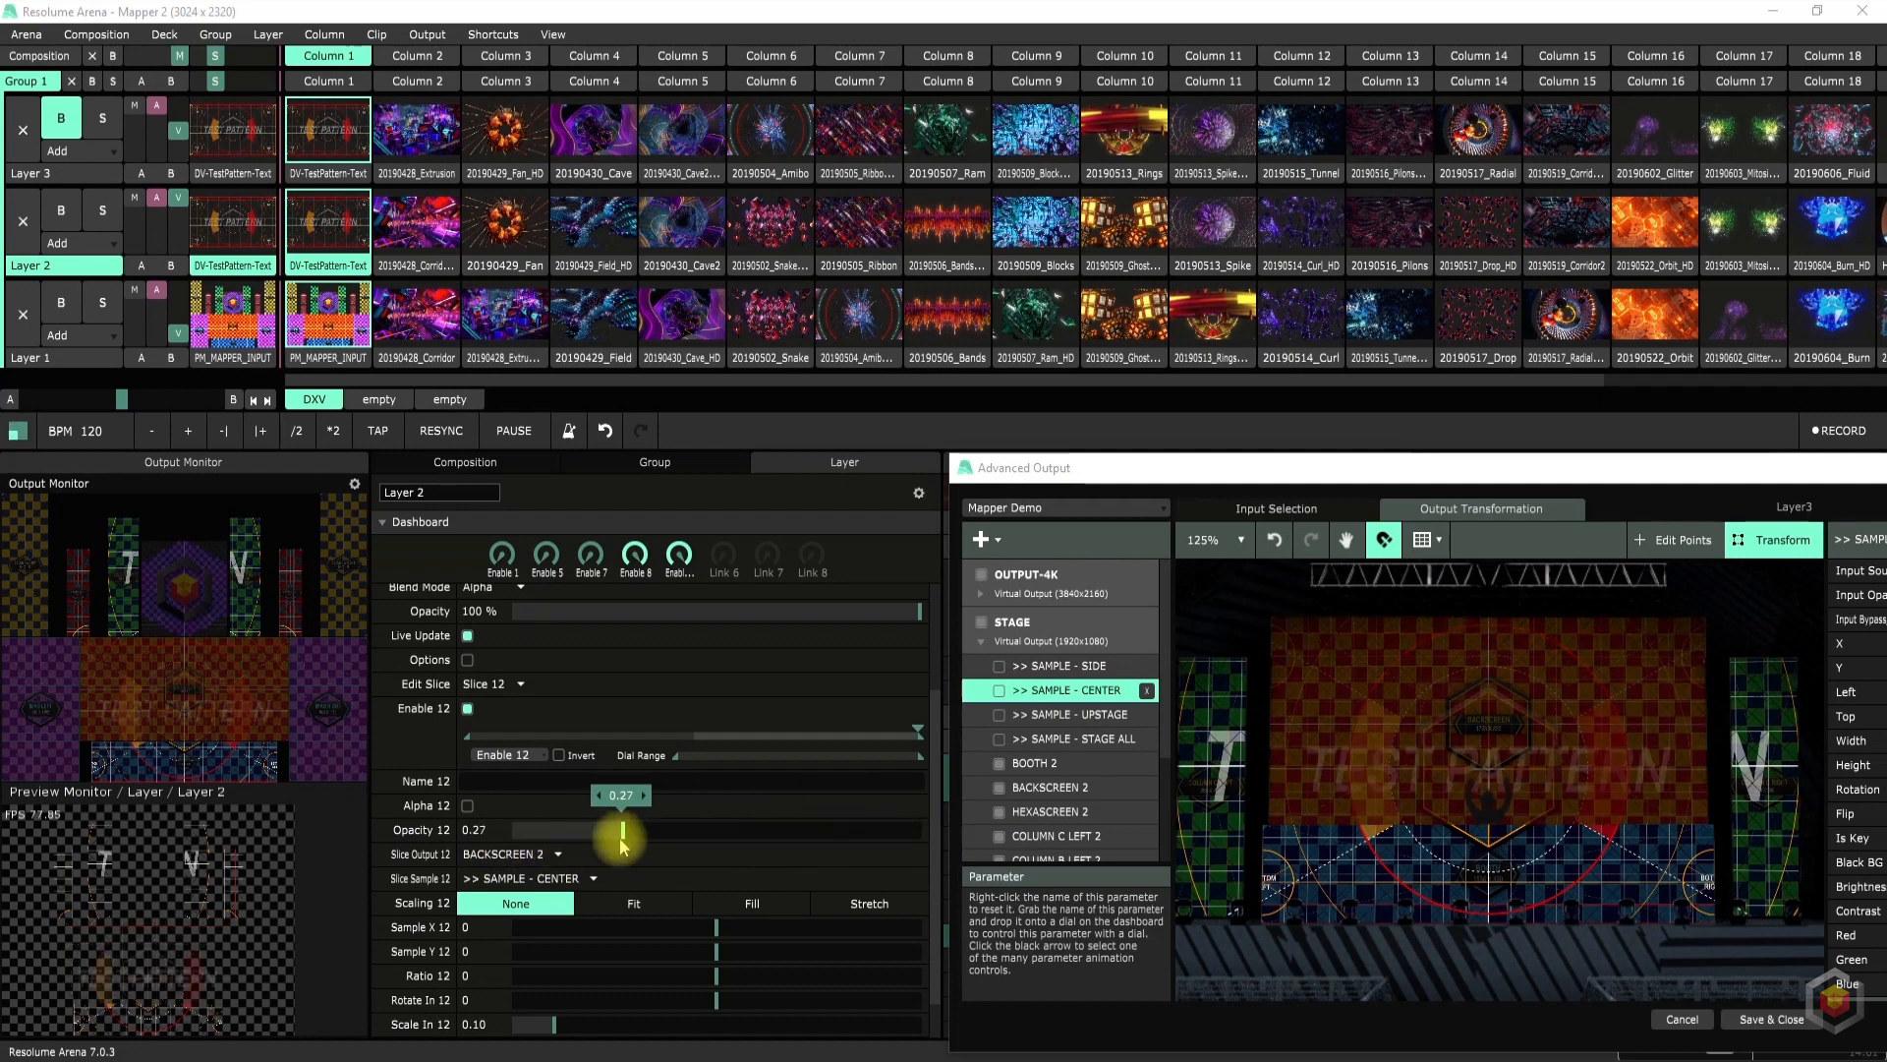
Turn Slice 12's Alpha on and off to compare the blending, and restore its opacity to 1
left_click(468, 807)
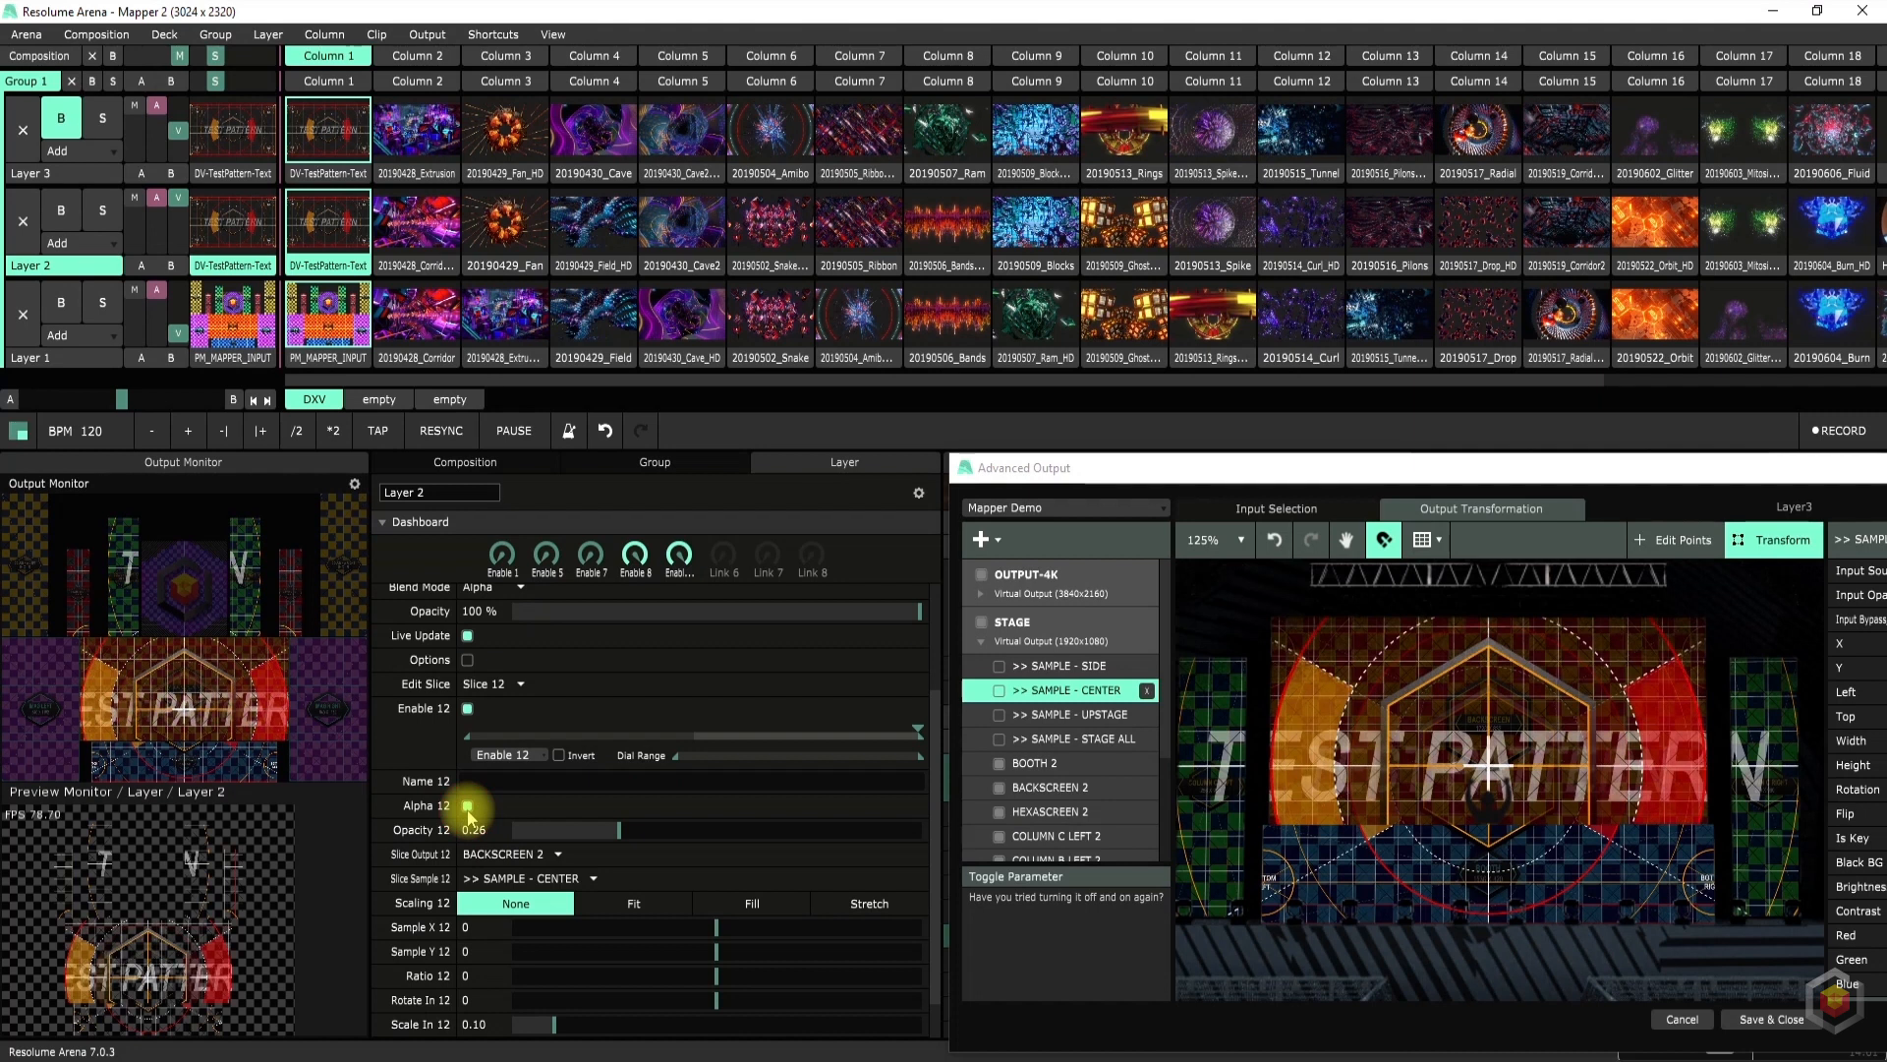
left_click(468, 807)
left_click_drag(620, 832, 952, 858)
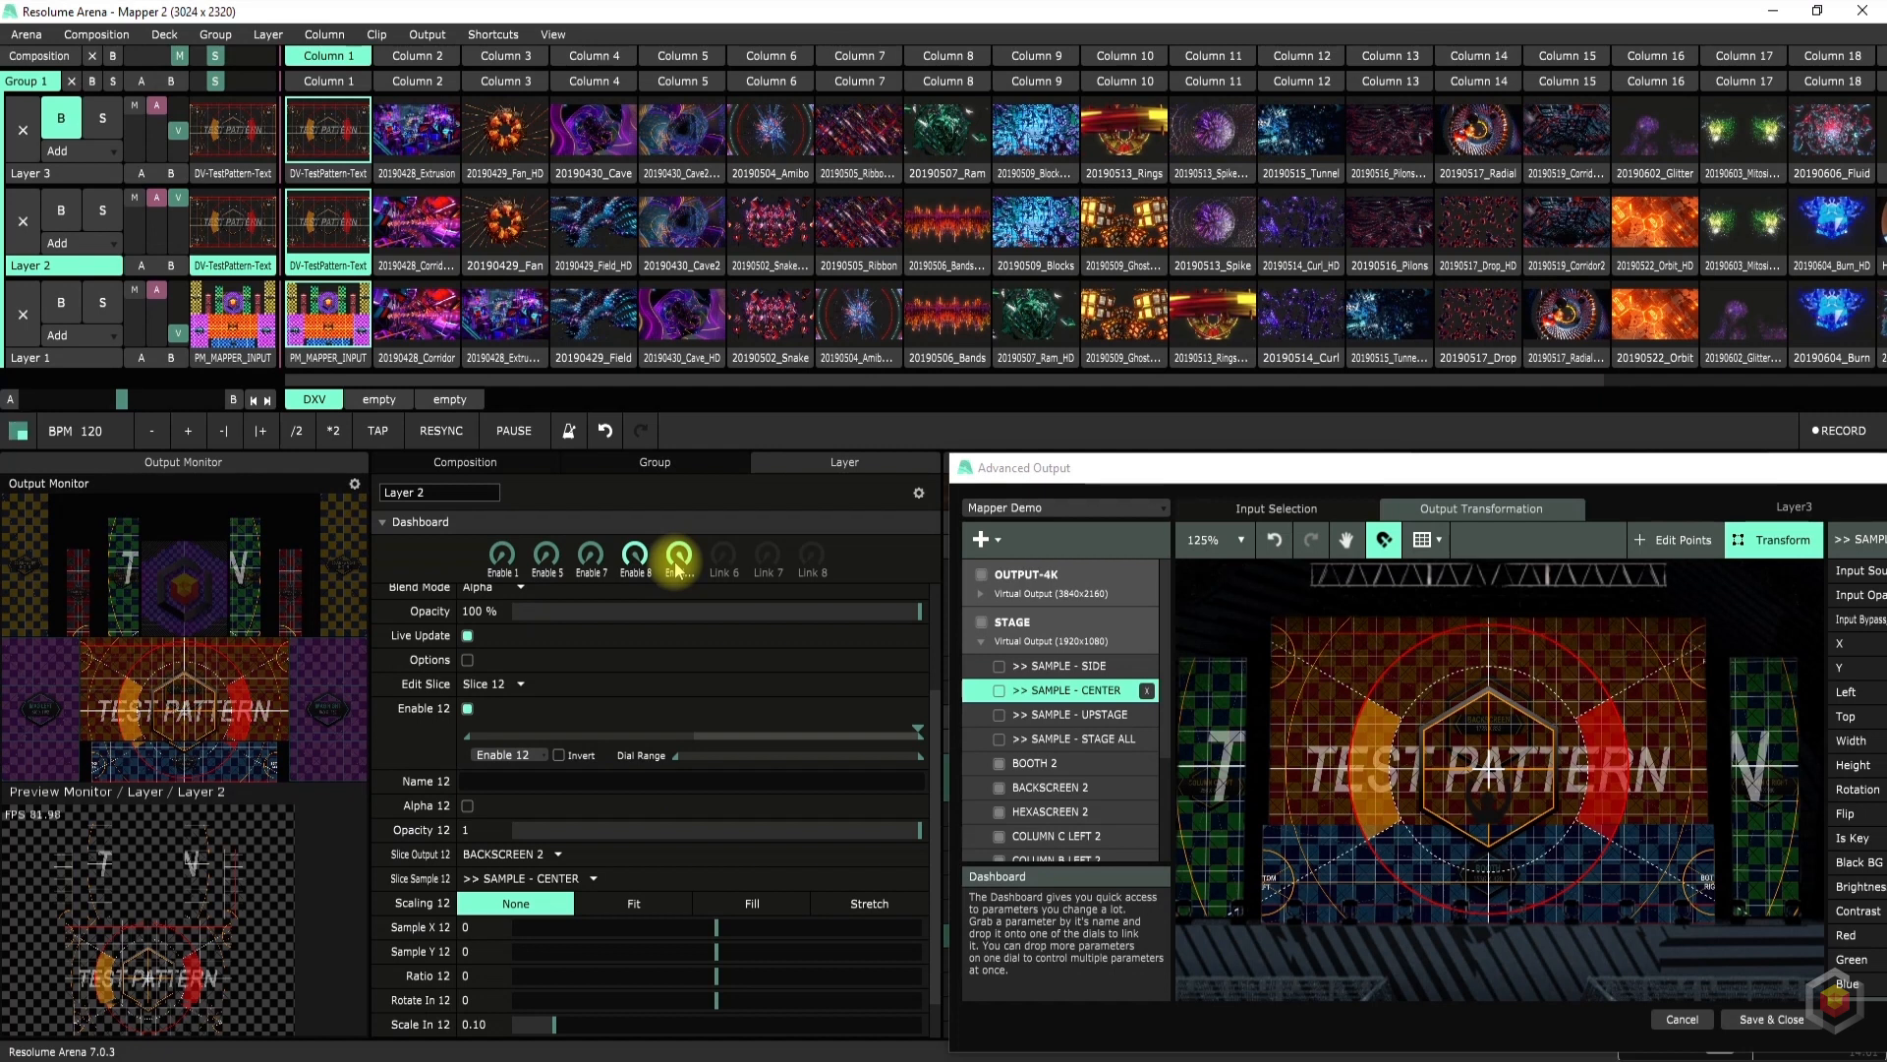
Toggle the Enable 8 dial to test it, leaving both it and the fifth dashboard dial off
key("f")
key("f")
key("f")
key("g")
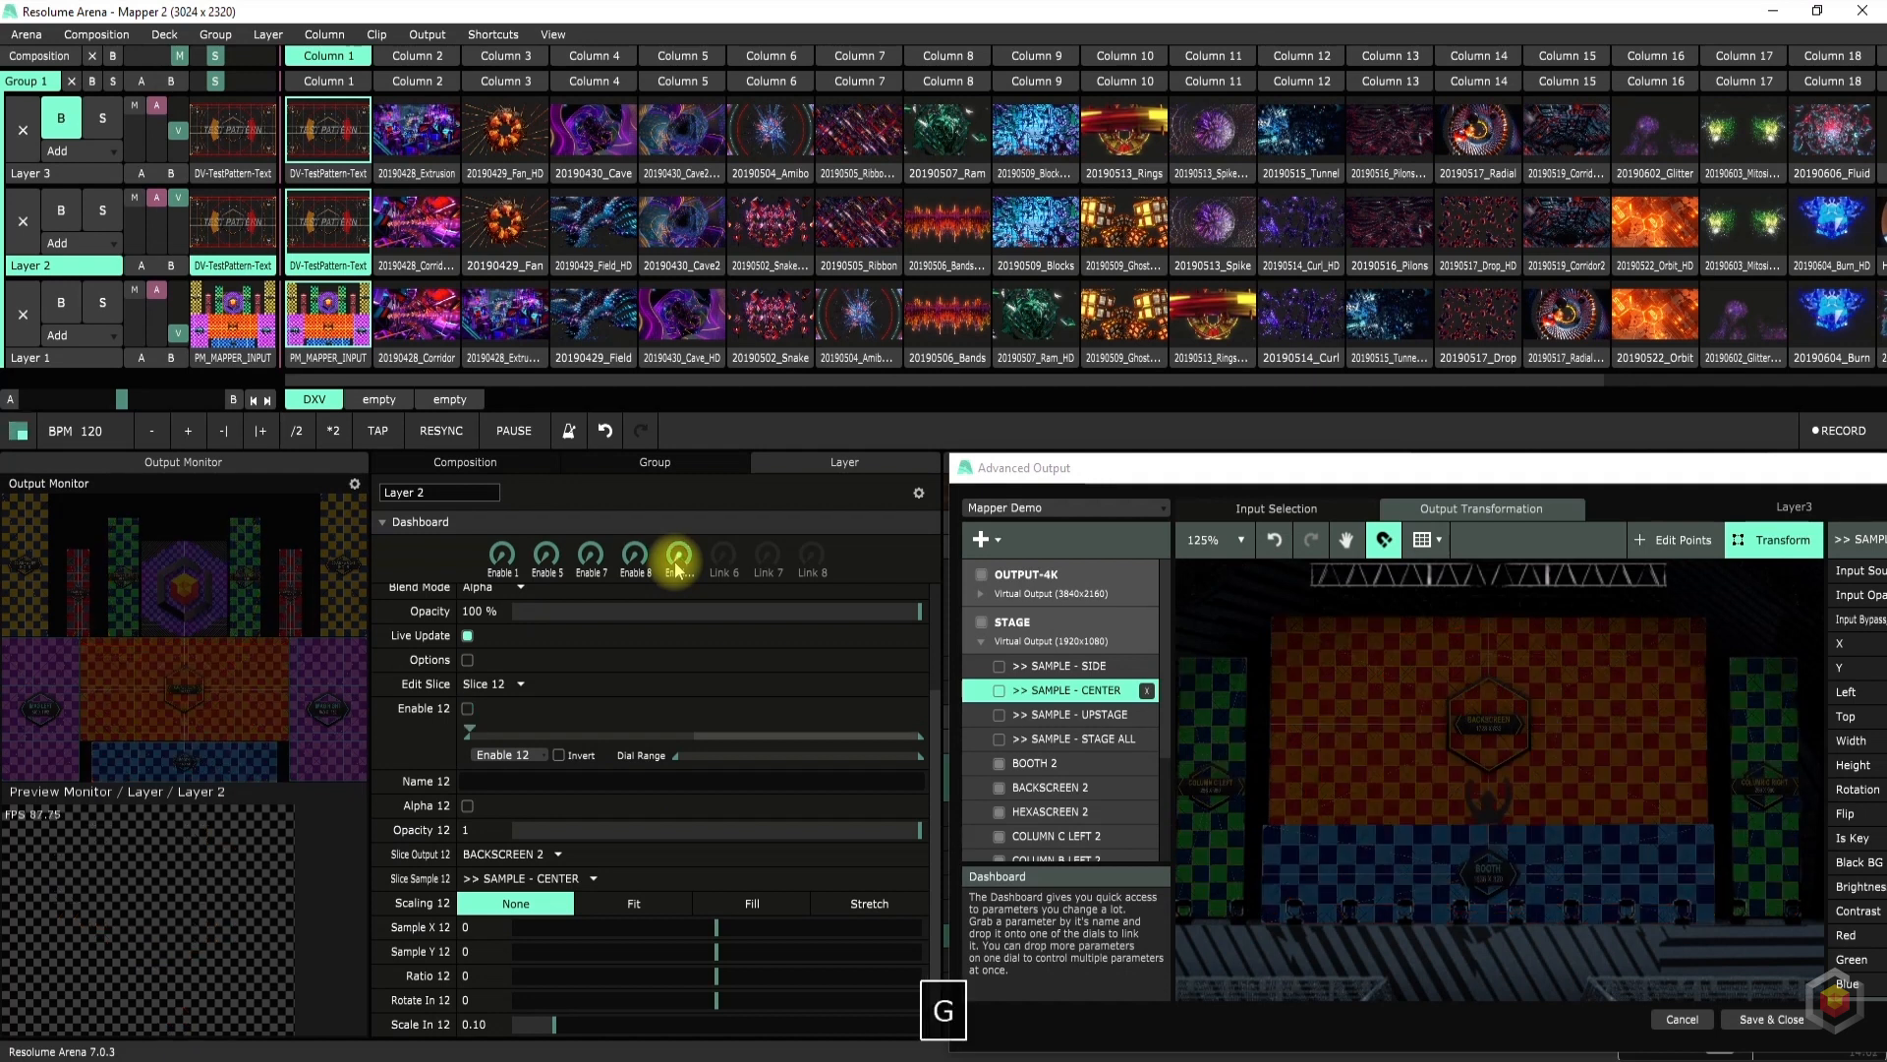
Toggle the Enable 1 dial and turn on the Enable 1, Enable 5 and Enable 7 dials over the whole stage
scroll(1365, 734, "down", 10)
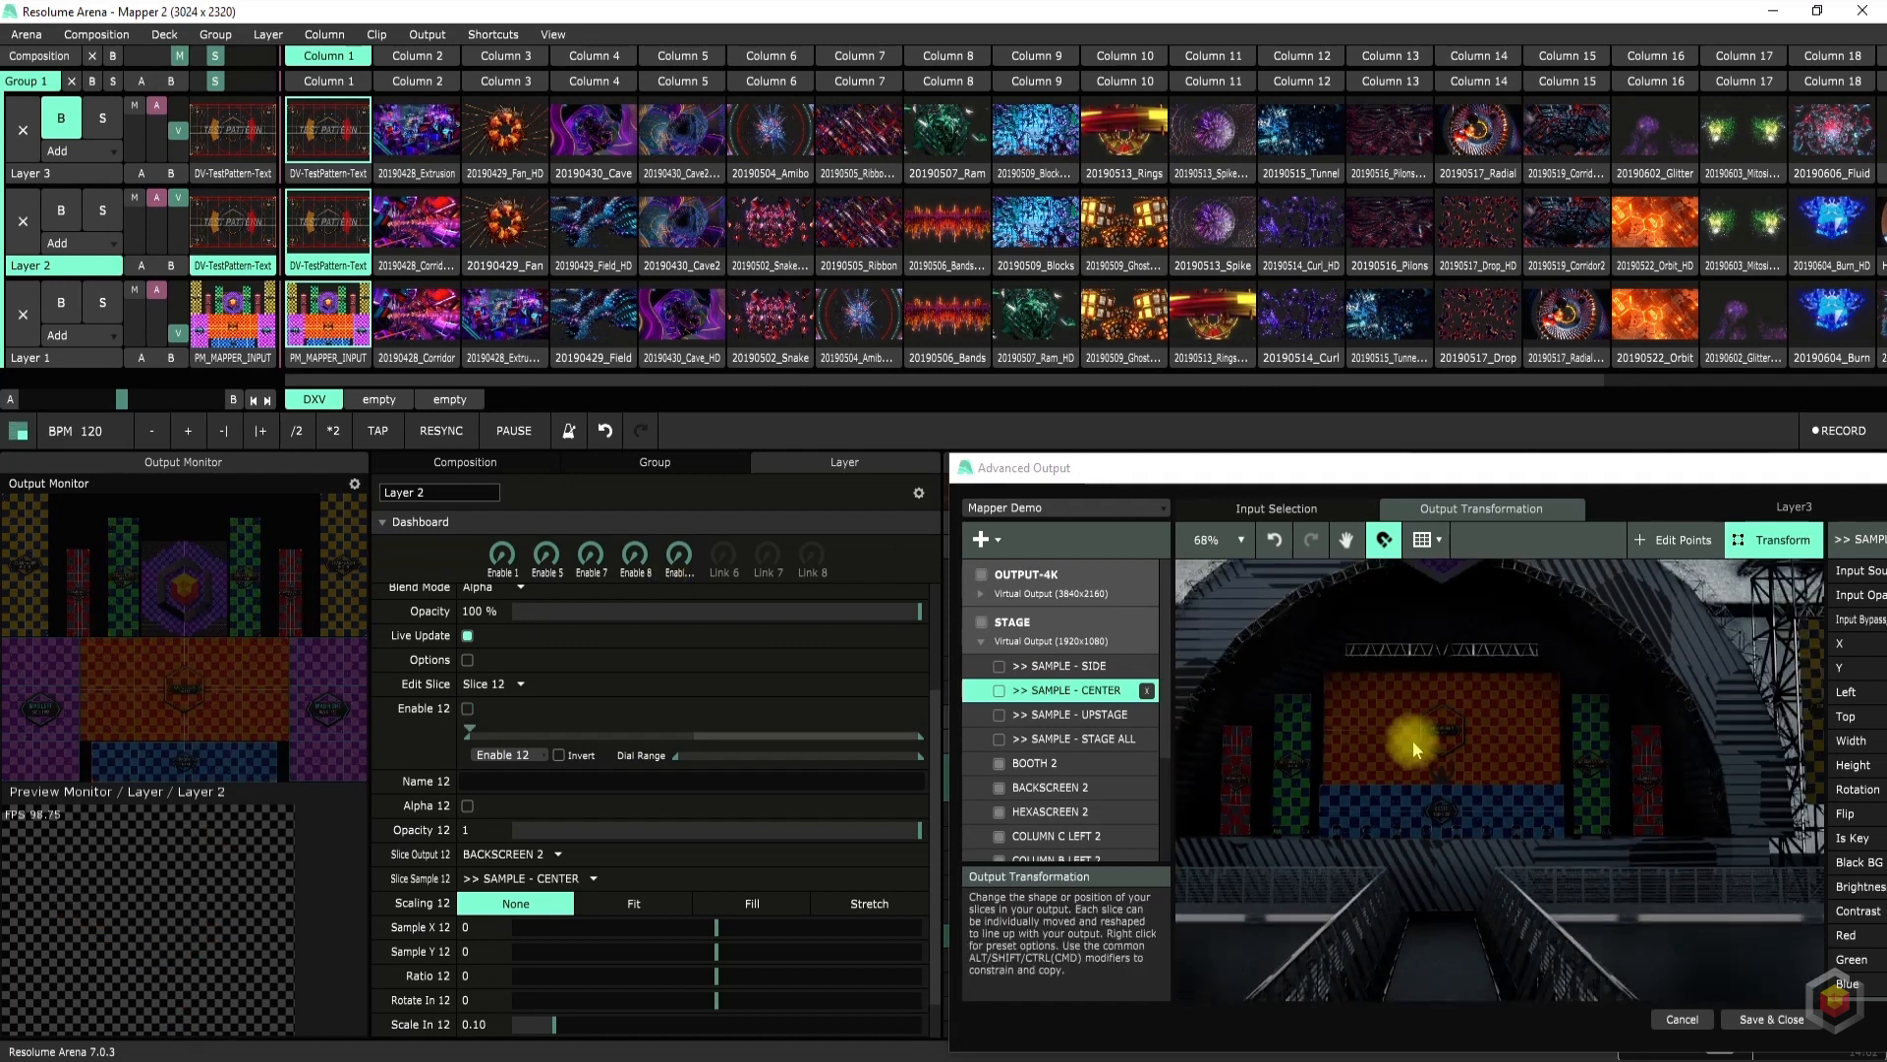
scroll(1694, 879, "down", 3)
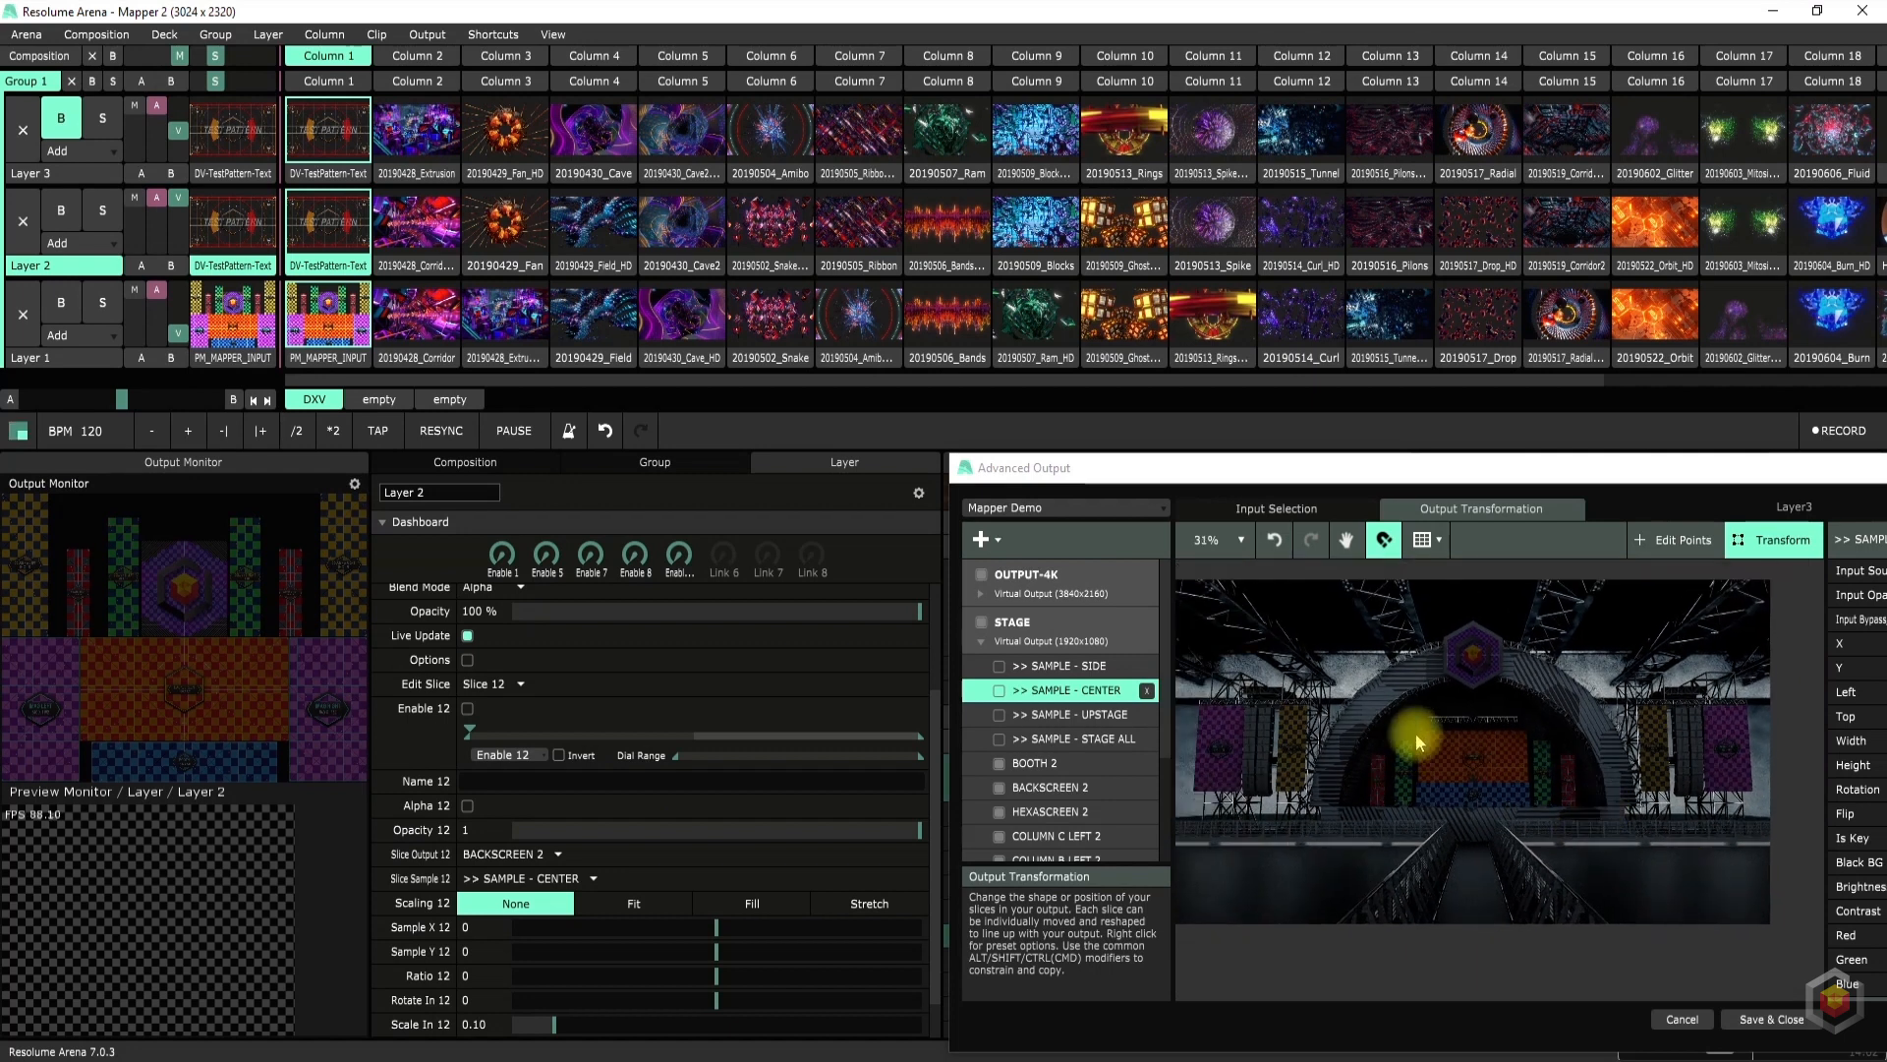
scroll(1215, 628, "up", 2)
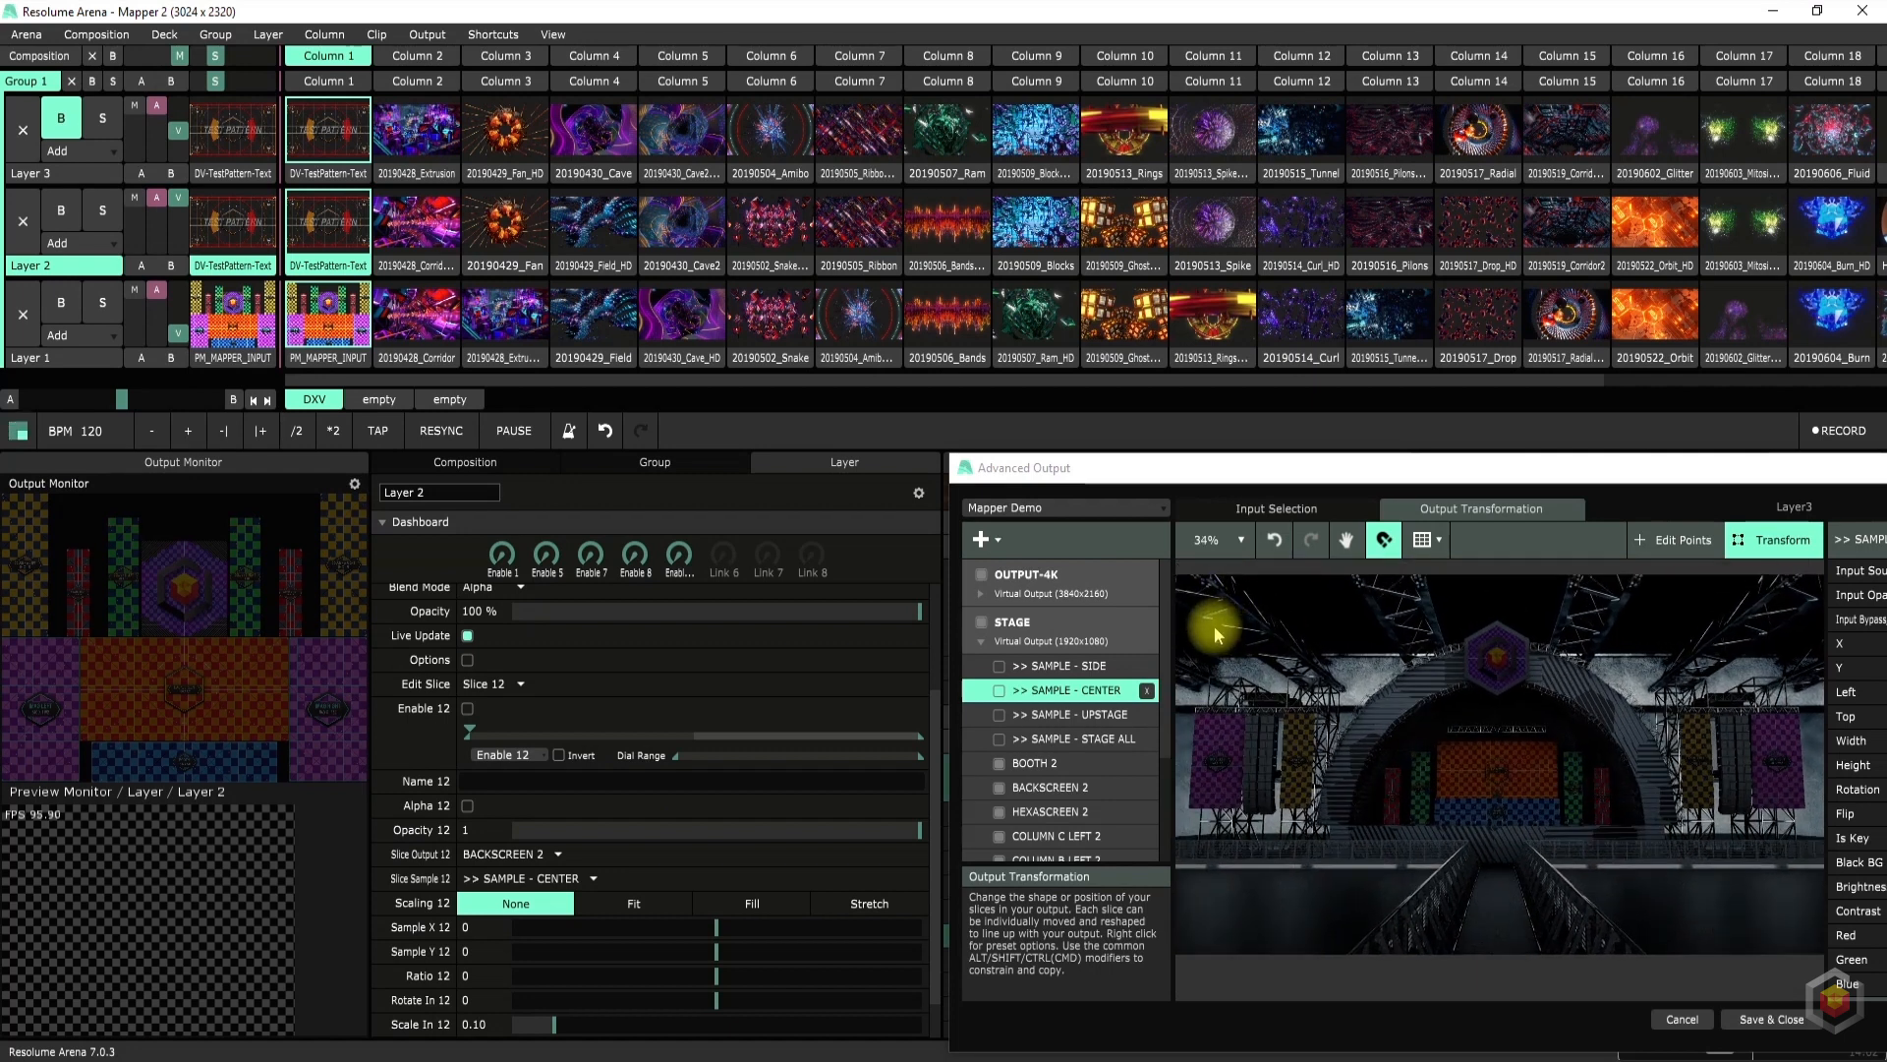
key("a")
key("a")
key("a")
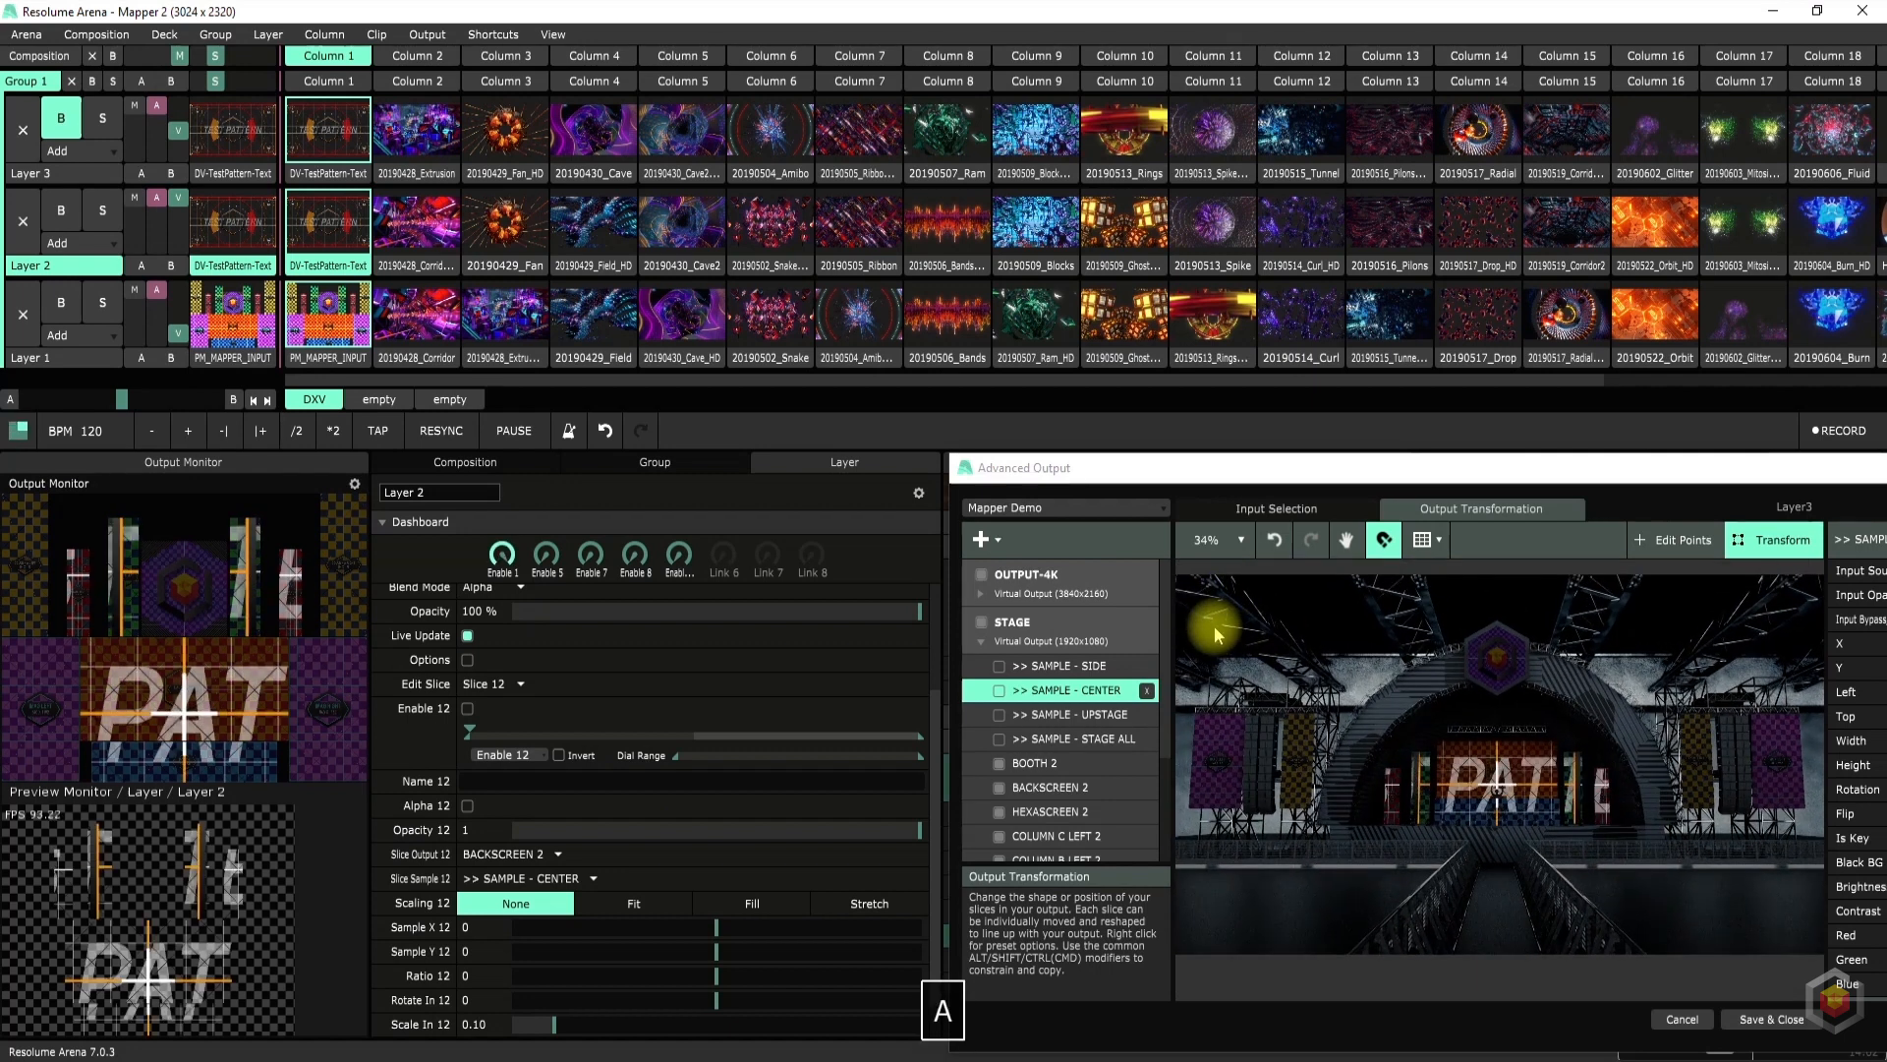
key("s")
key("d")
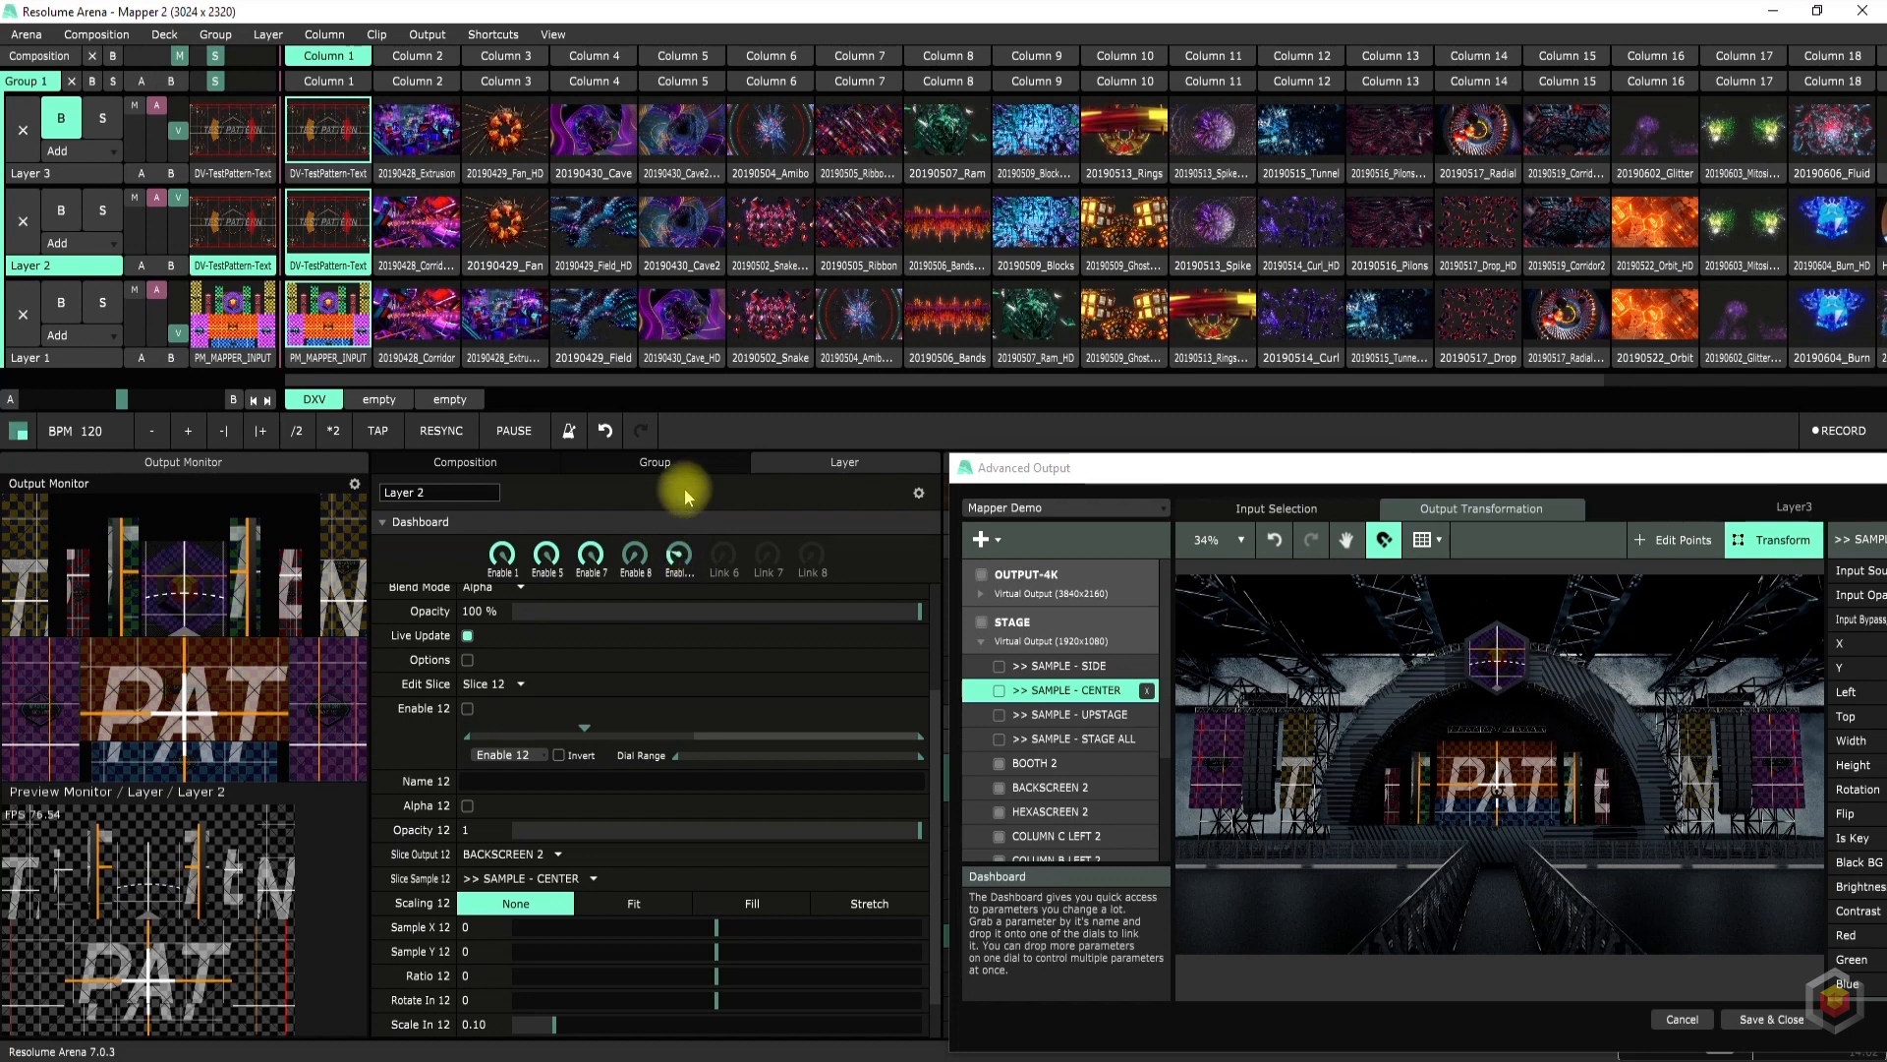
Turn the fifth dashboard dial up to full to light the center screens, and check them on the stage
left_click_drag(691, 452, 743, 298)
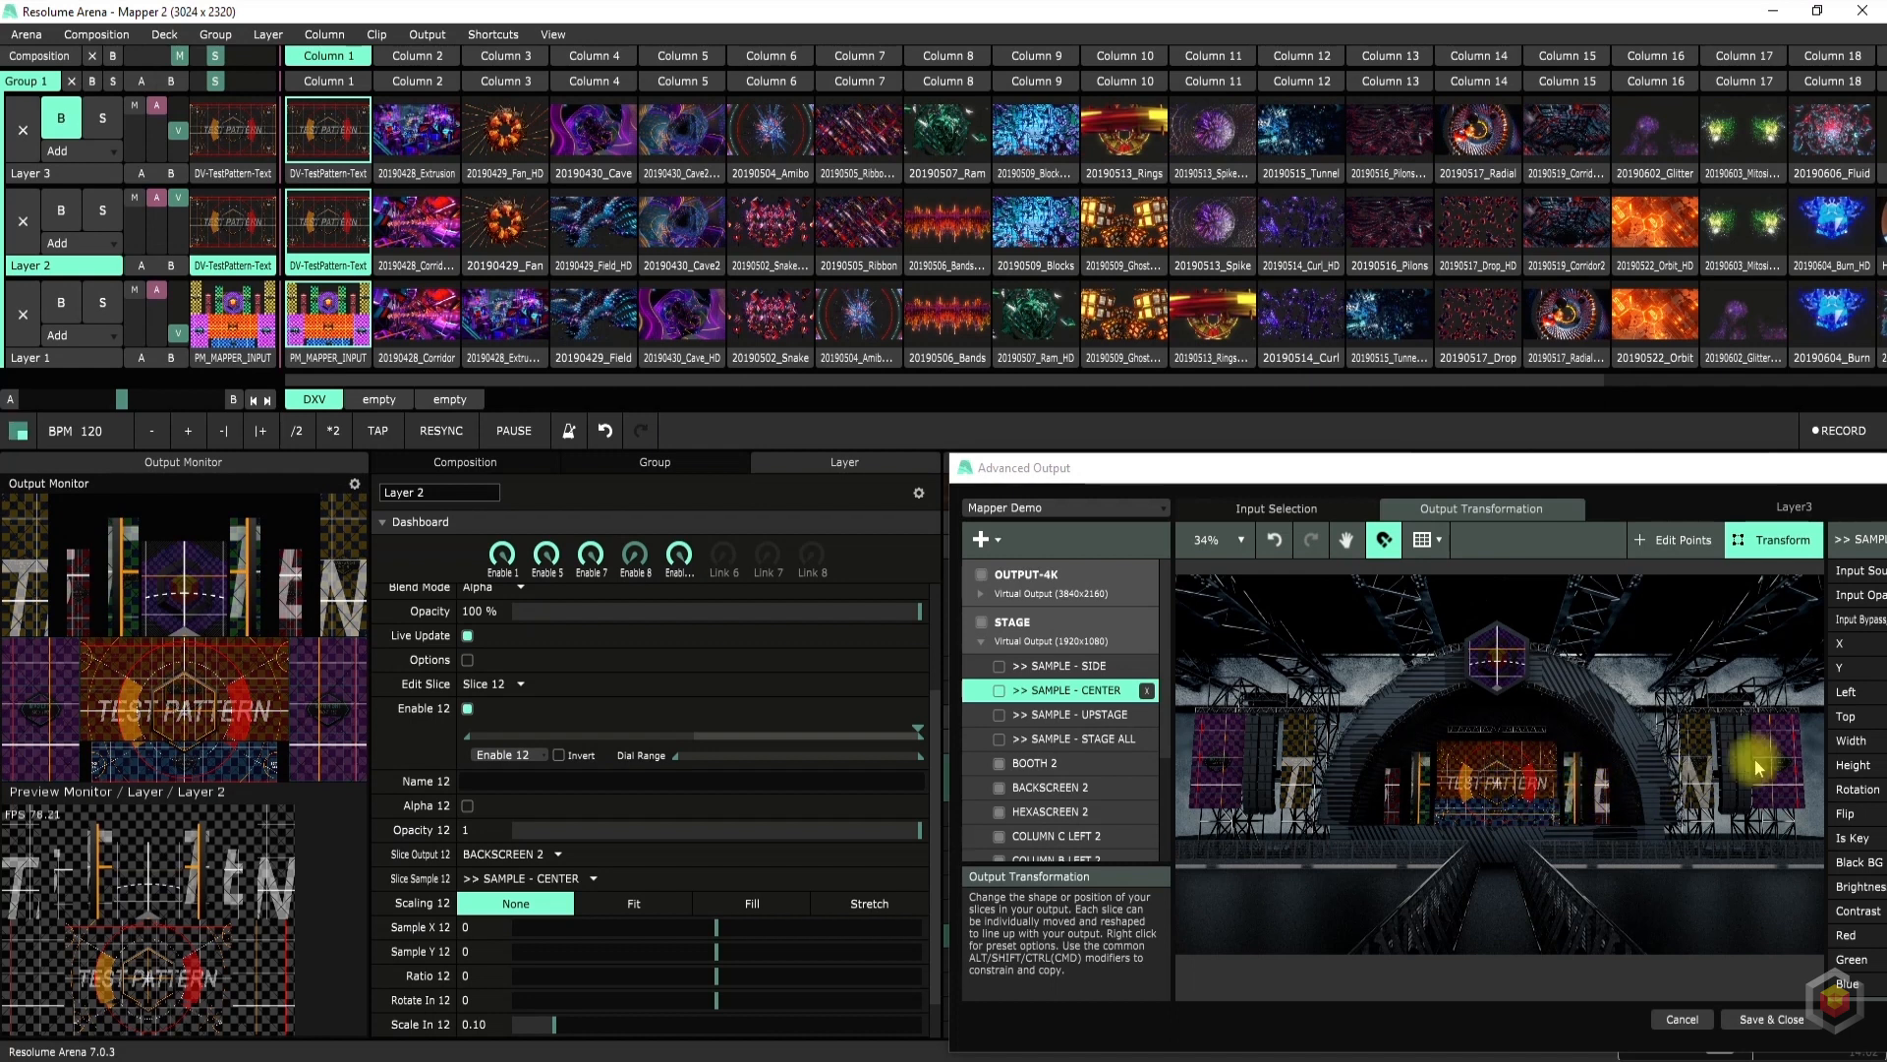
scroll(1494, 780, "up", 5)
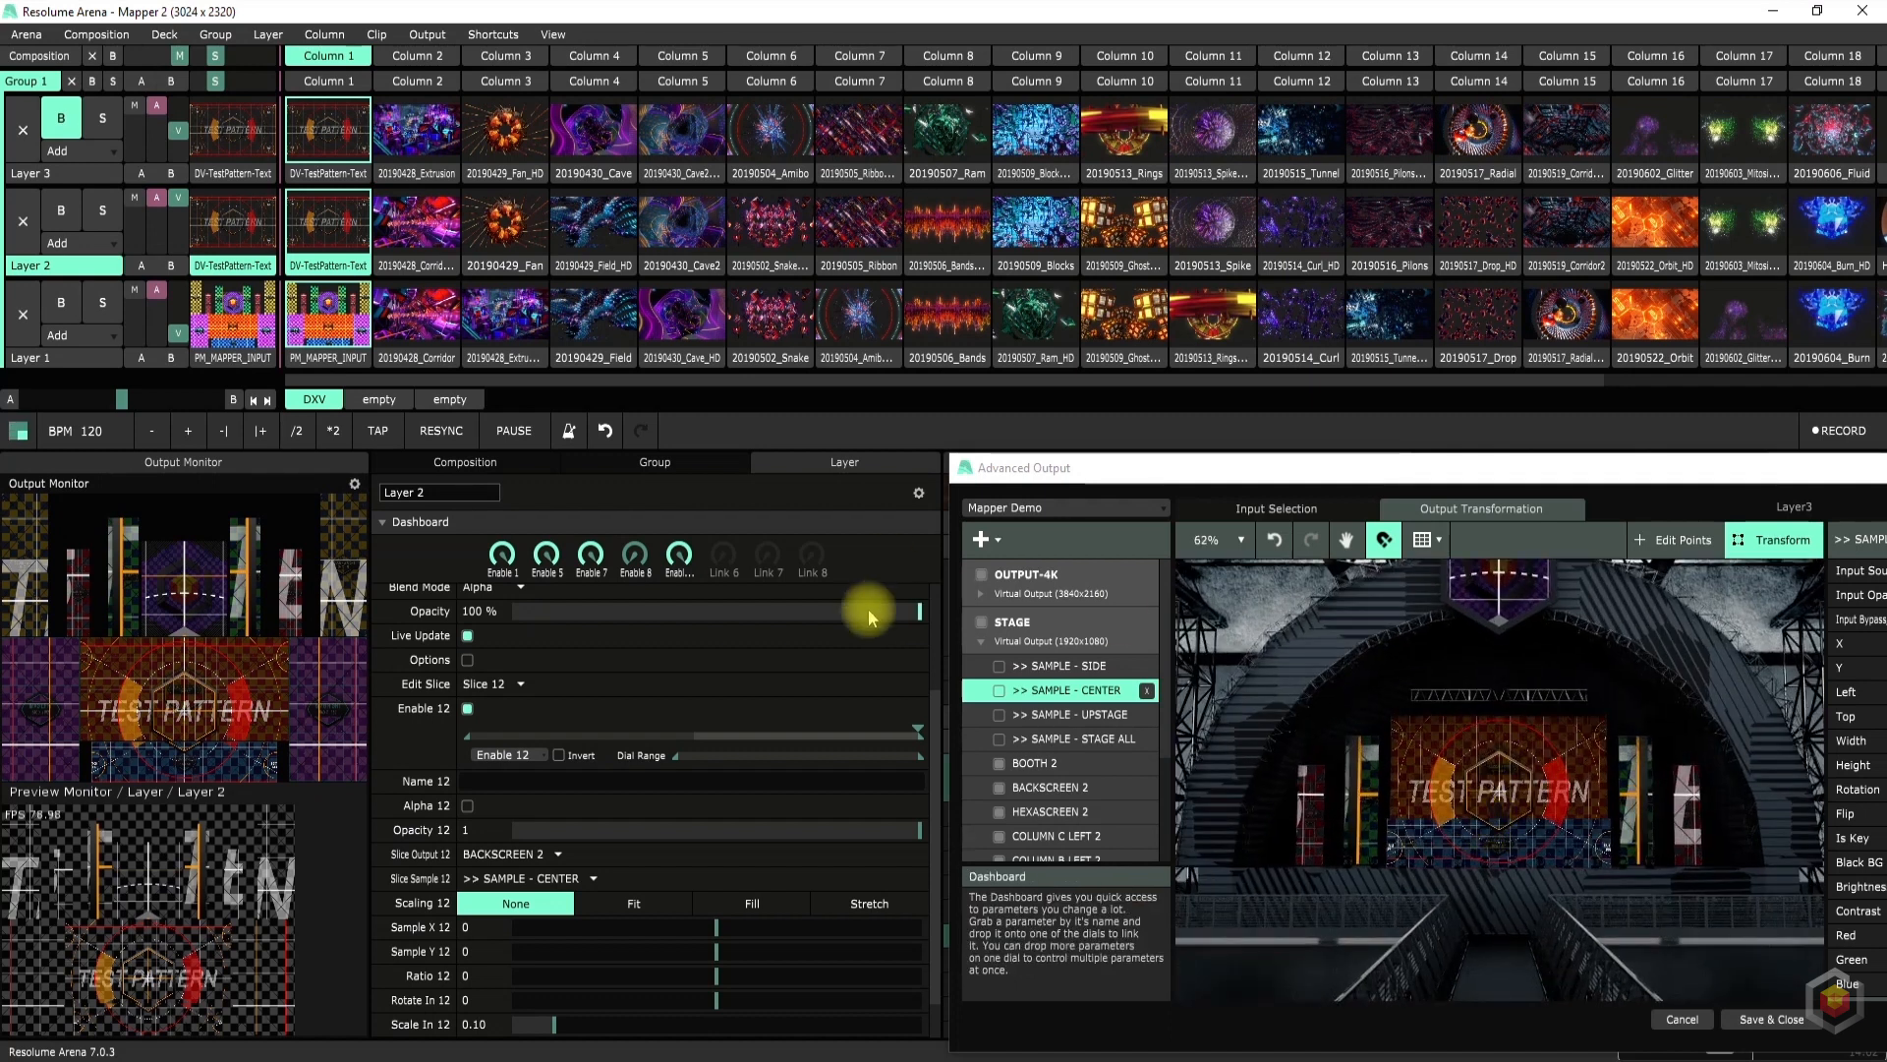
mouse_move(678, 555)
left_mouse_down()
mouse_move(675, 712)
mouse_move(708, 463)
left_mouse_up()
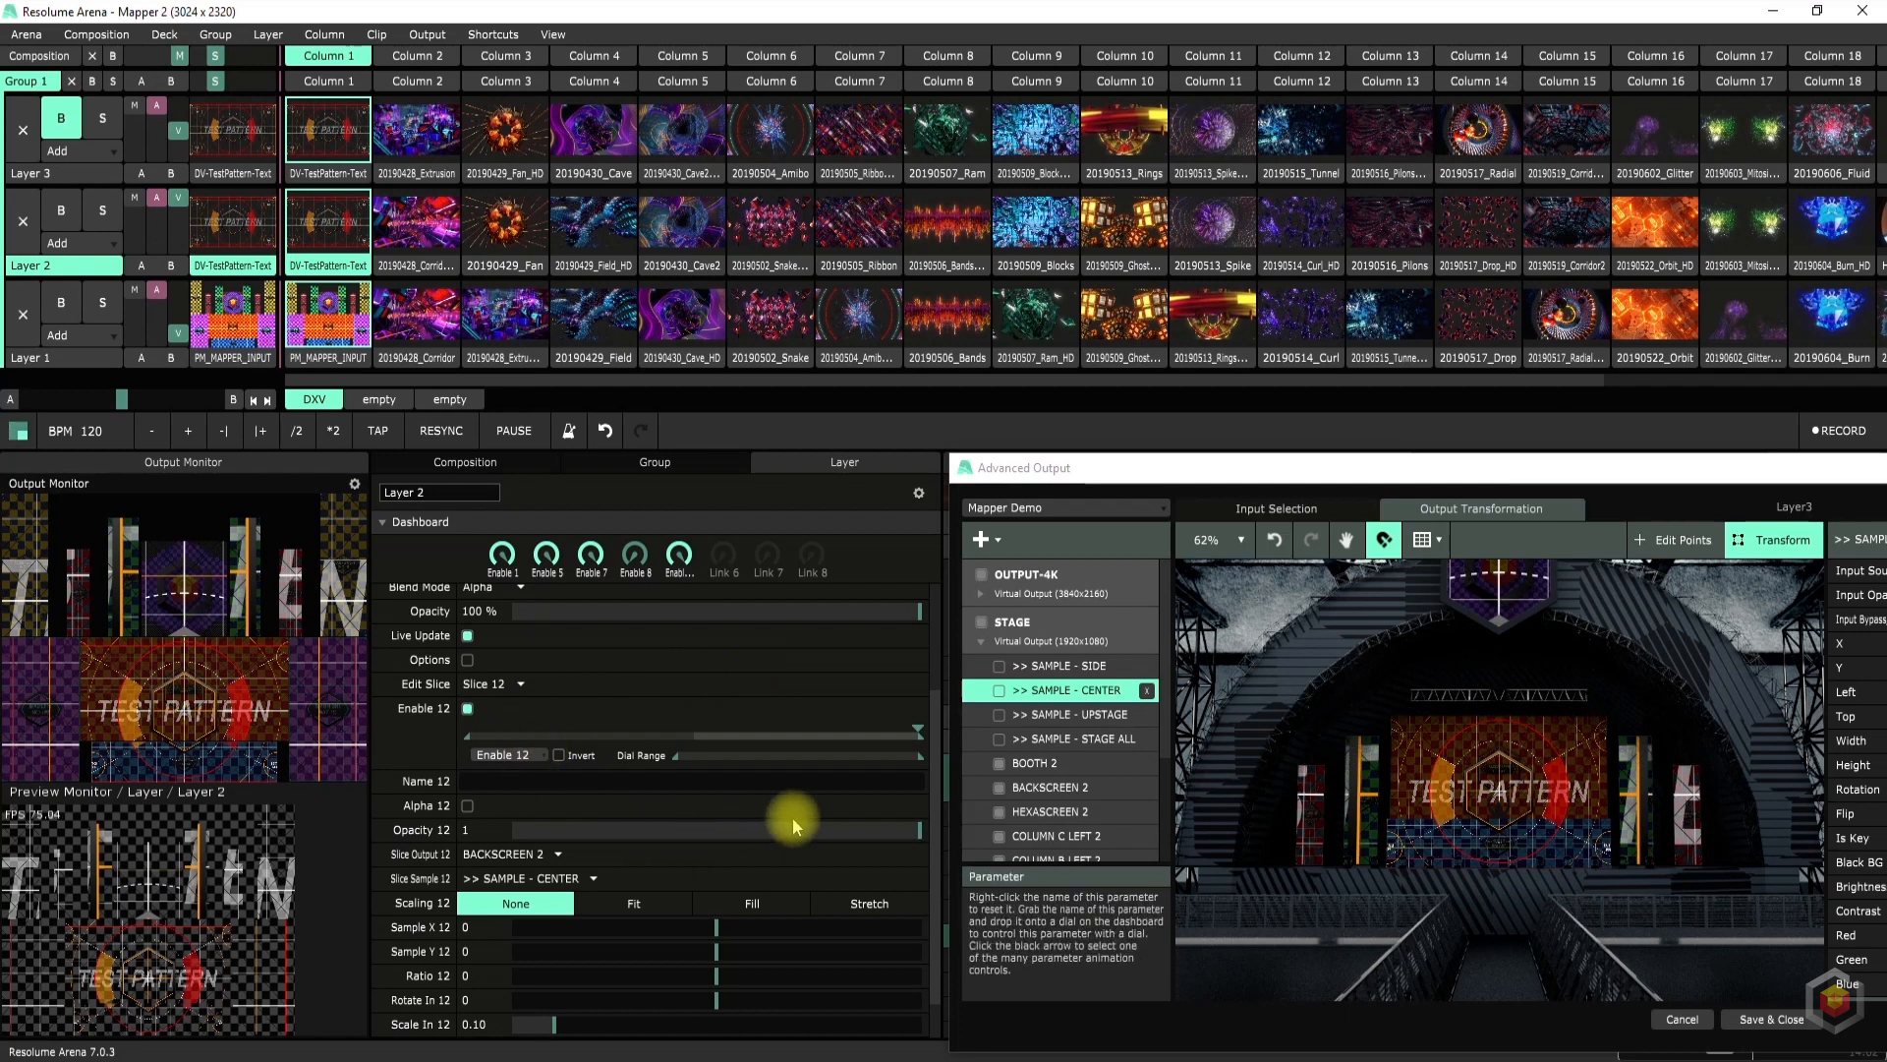
scroll(1622, 878, "down", 3)
scroll(1622, 878, "down", 1)
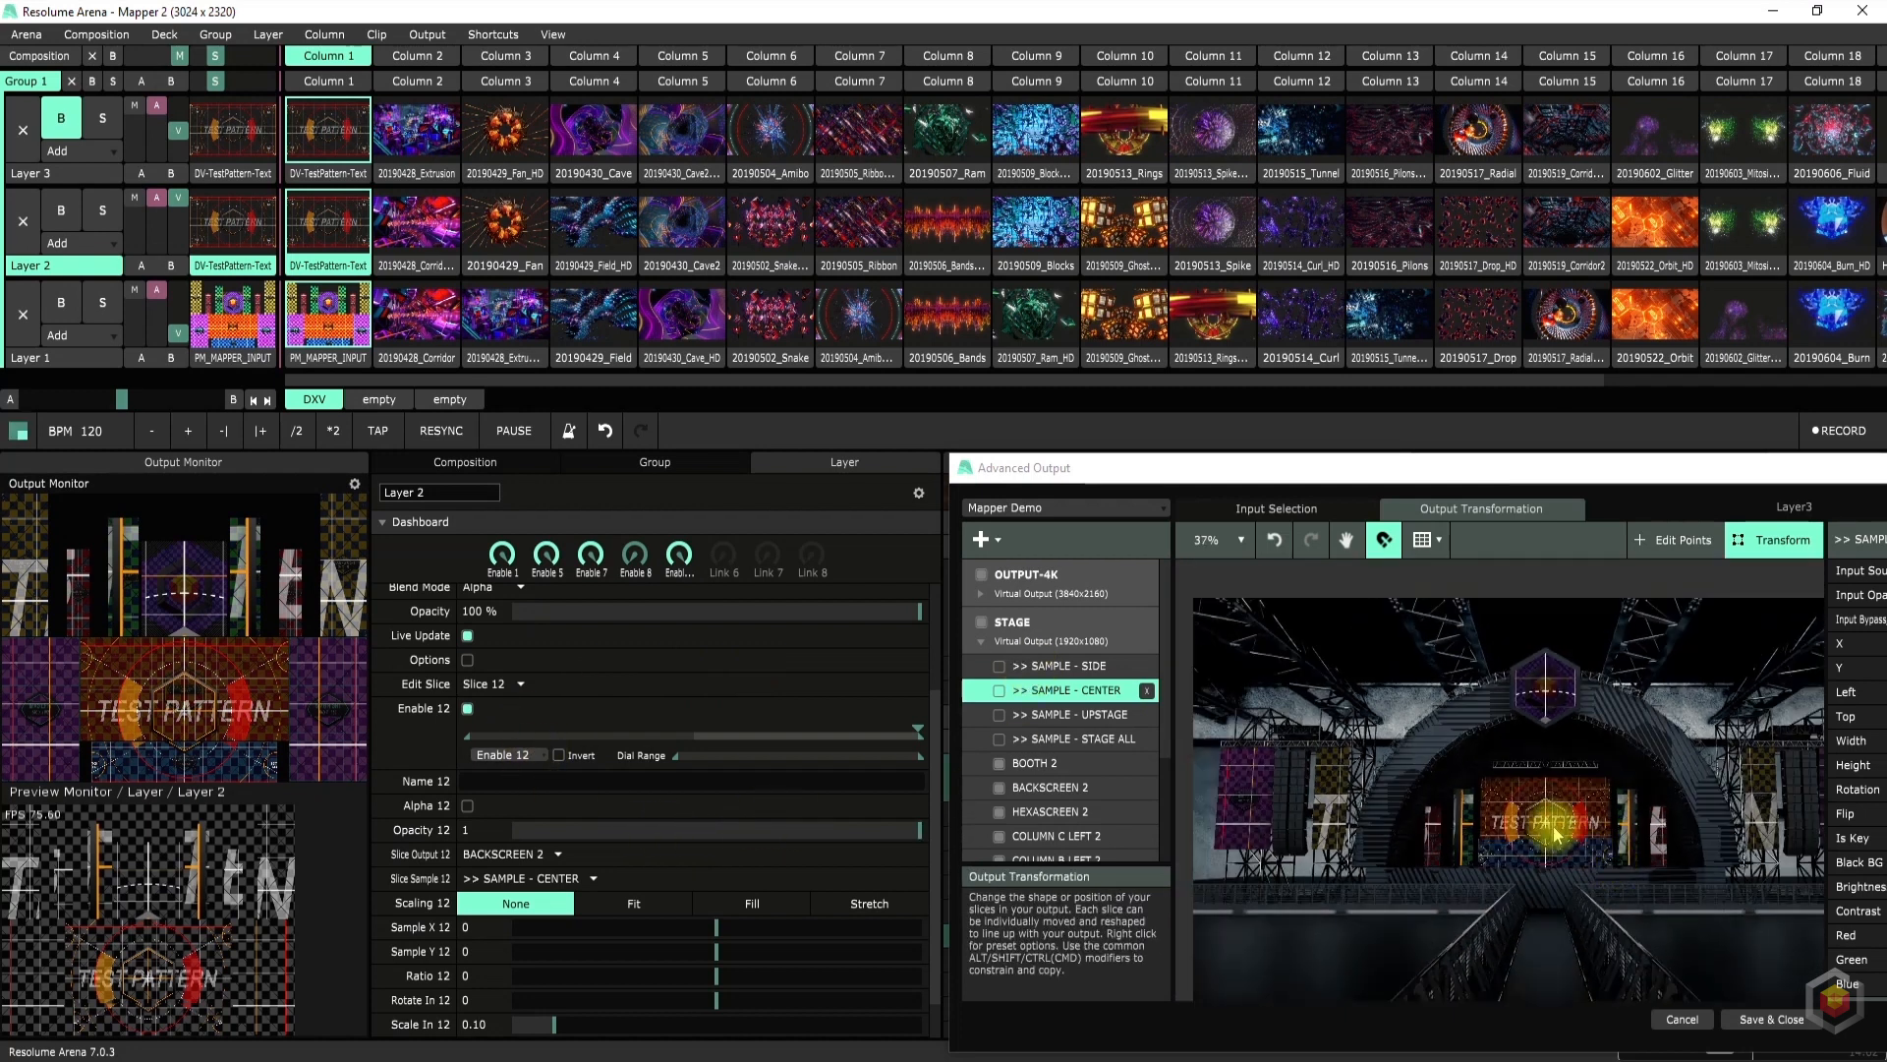
Select Slice 14 for editing and set its slice output to IMAG LEFT 2
left_click(516, 683)
left_click(512, 464)
left_click(520, 684)
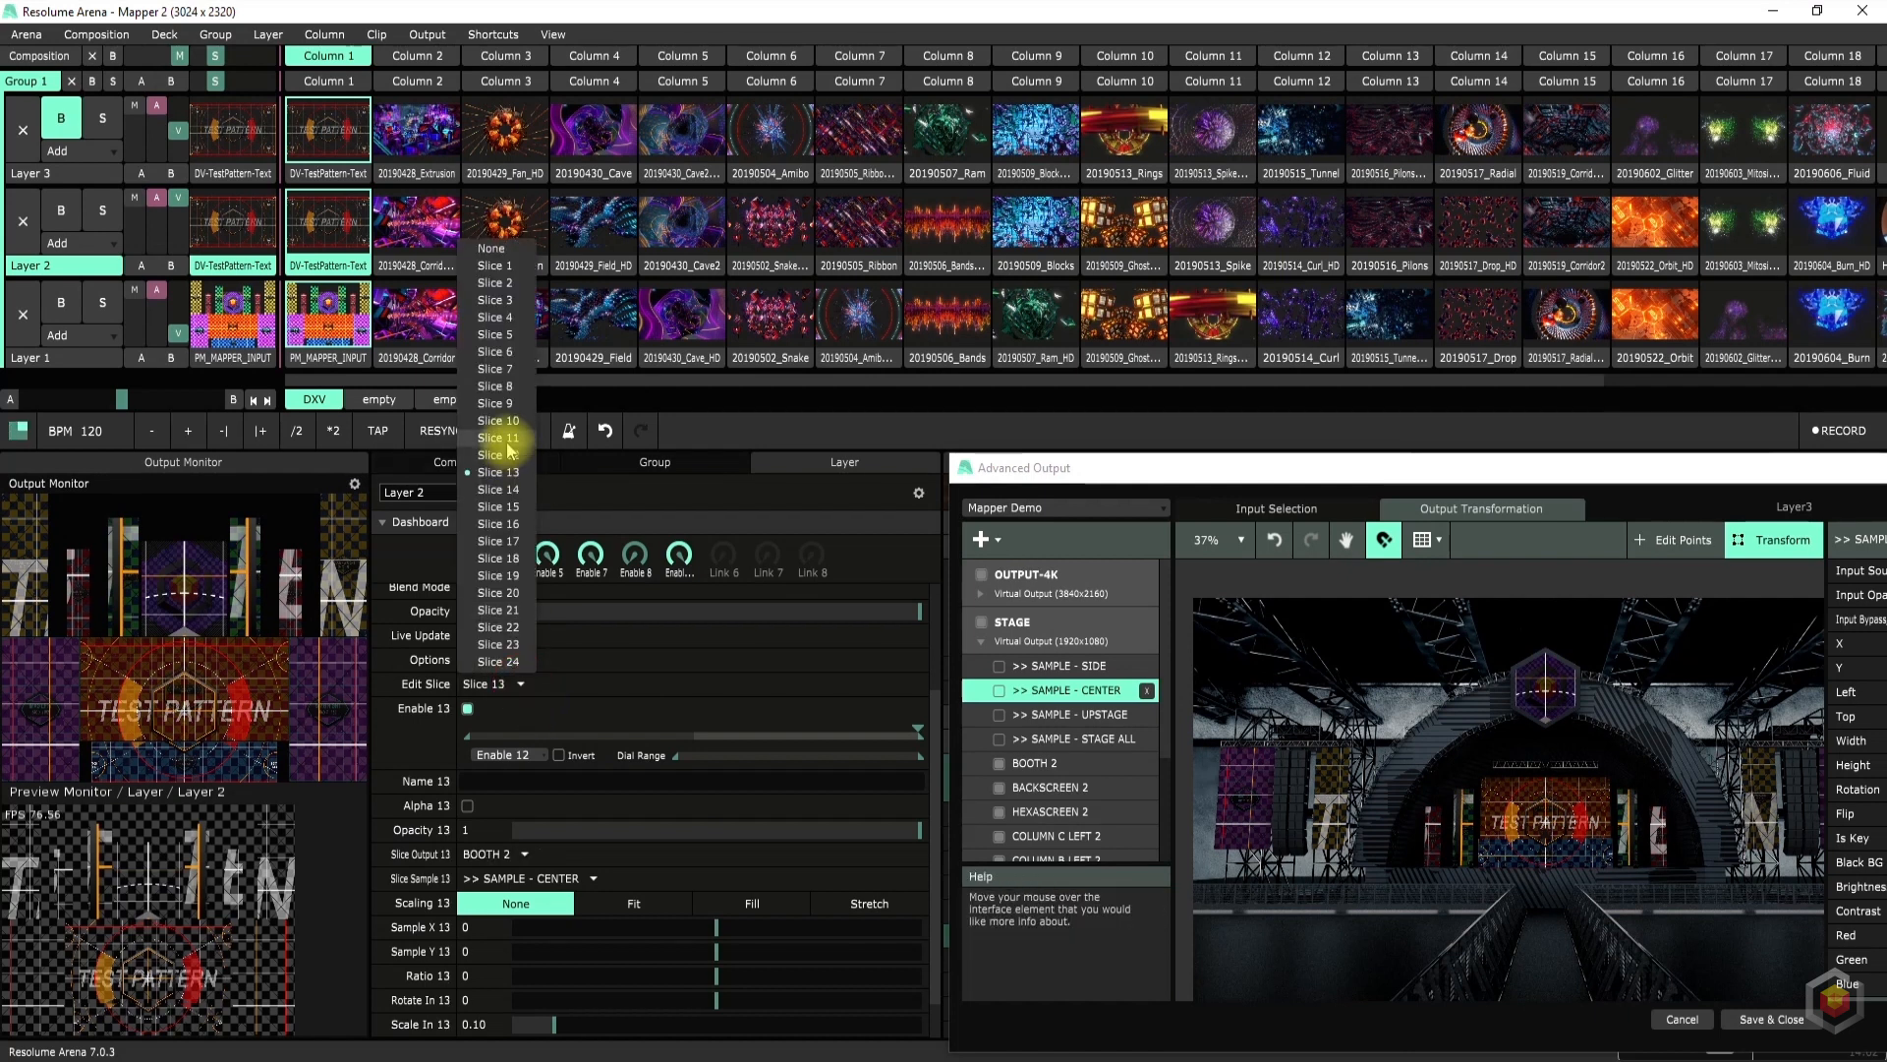
left_click(501, 490)
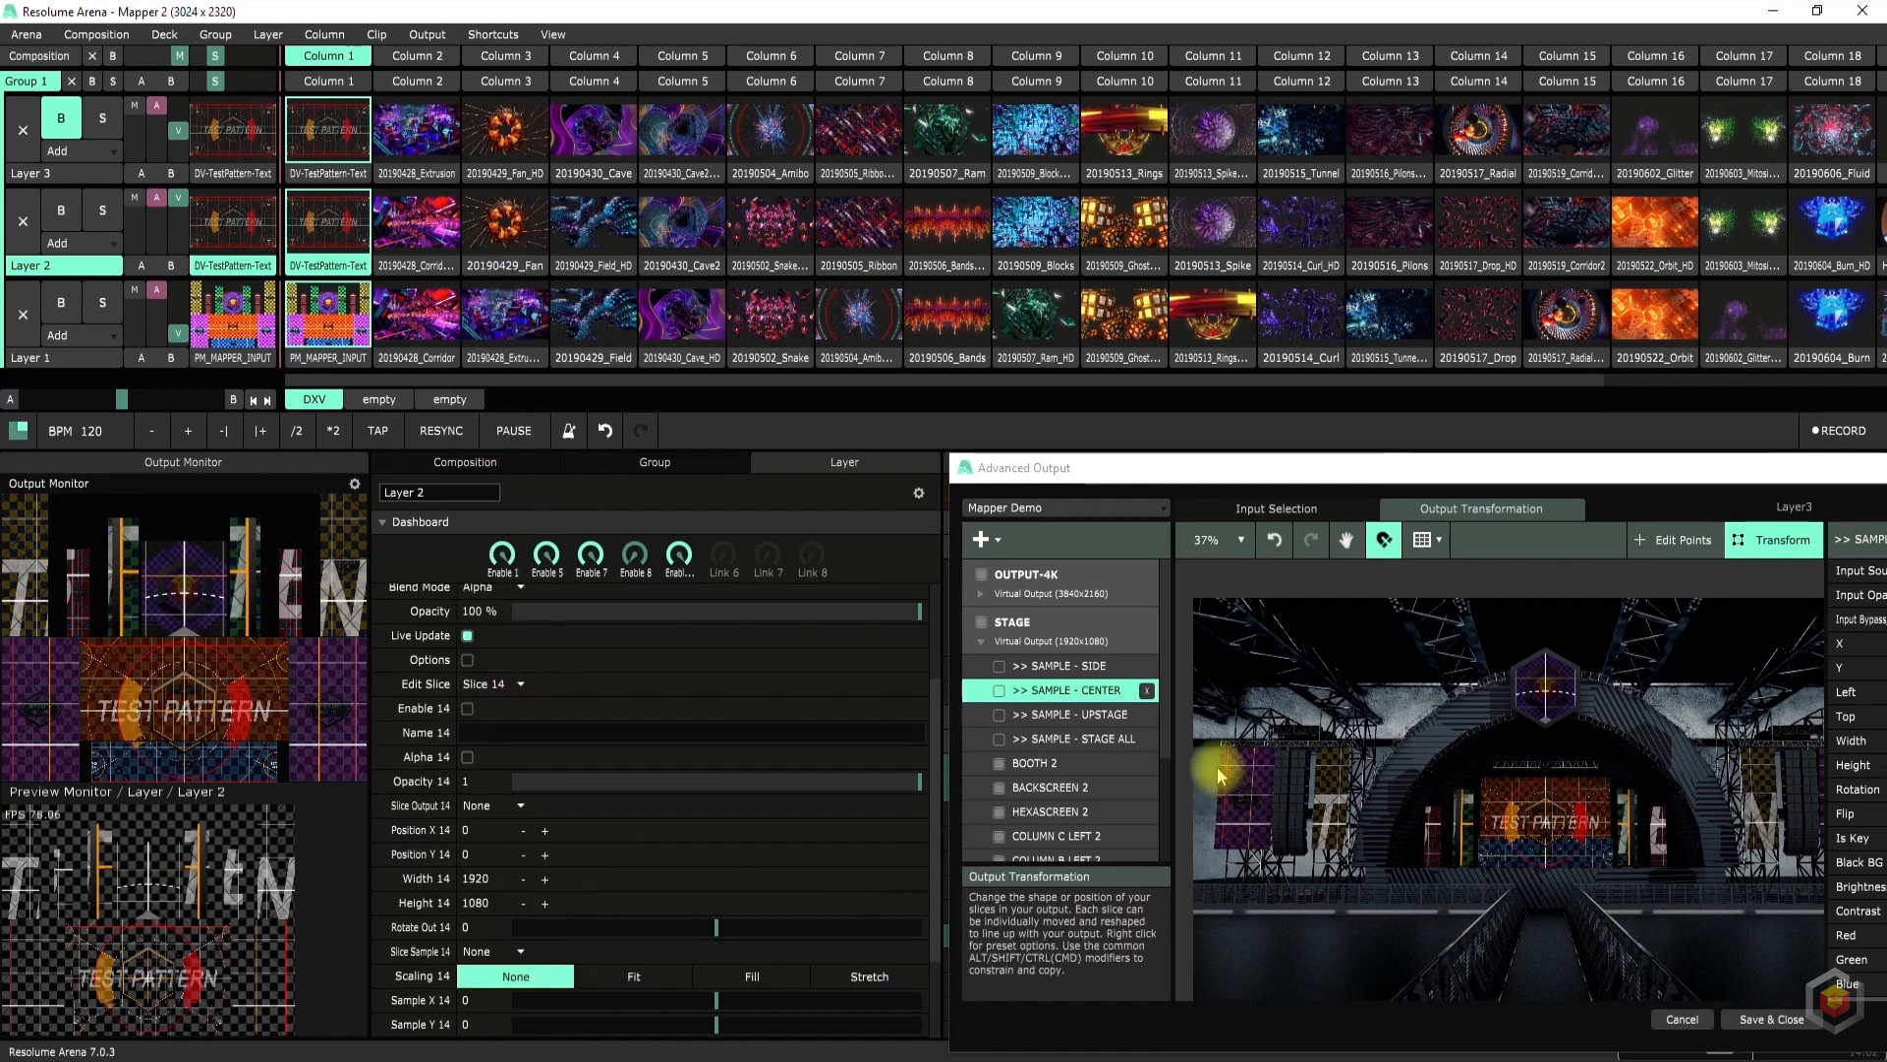
scroll(1218, 777, "up", 3)
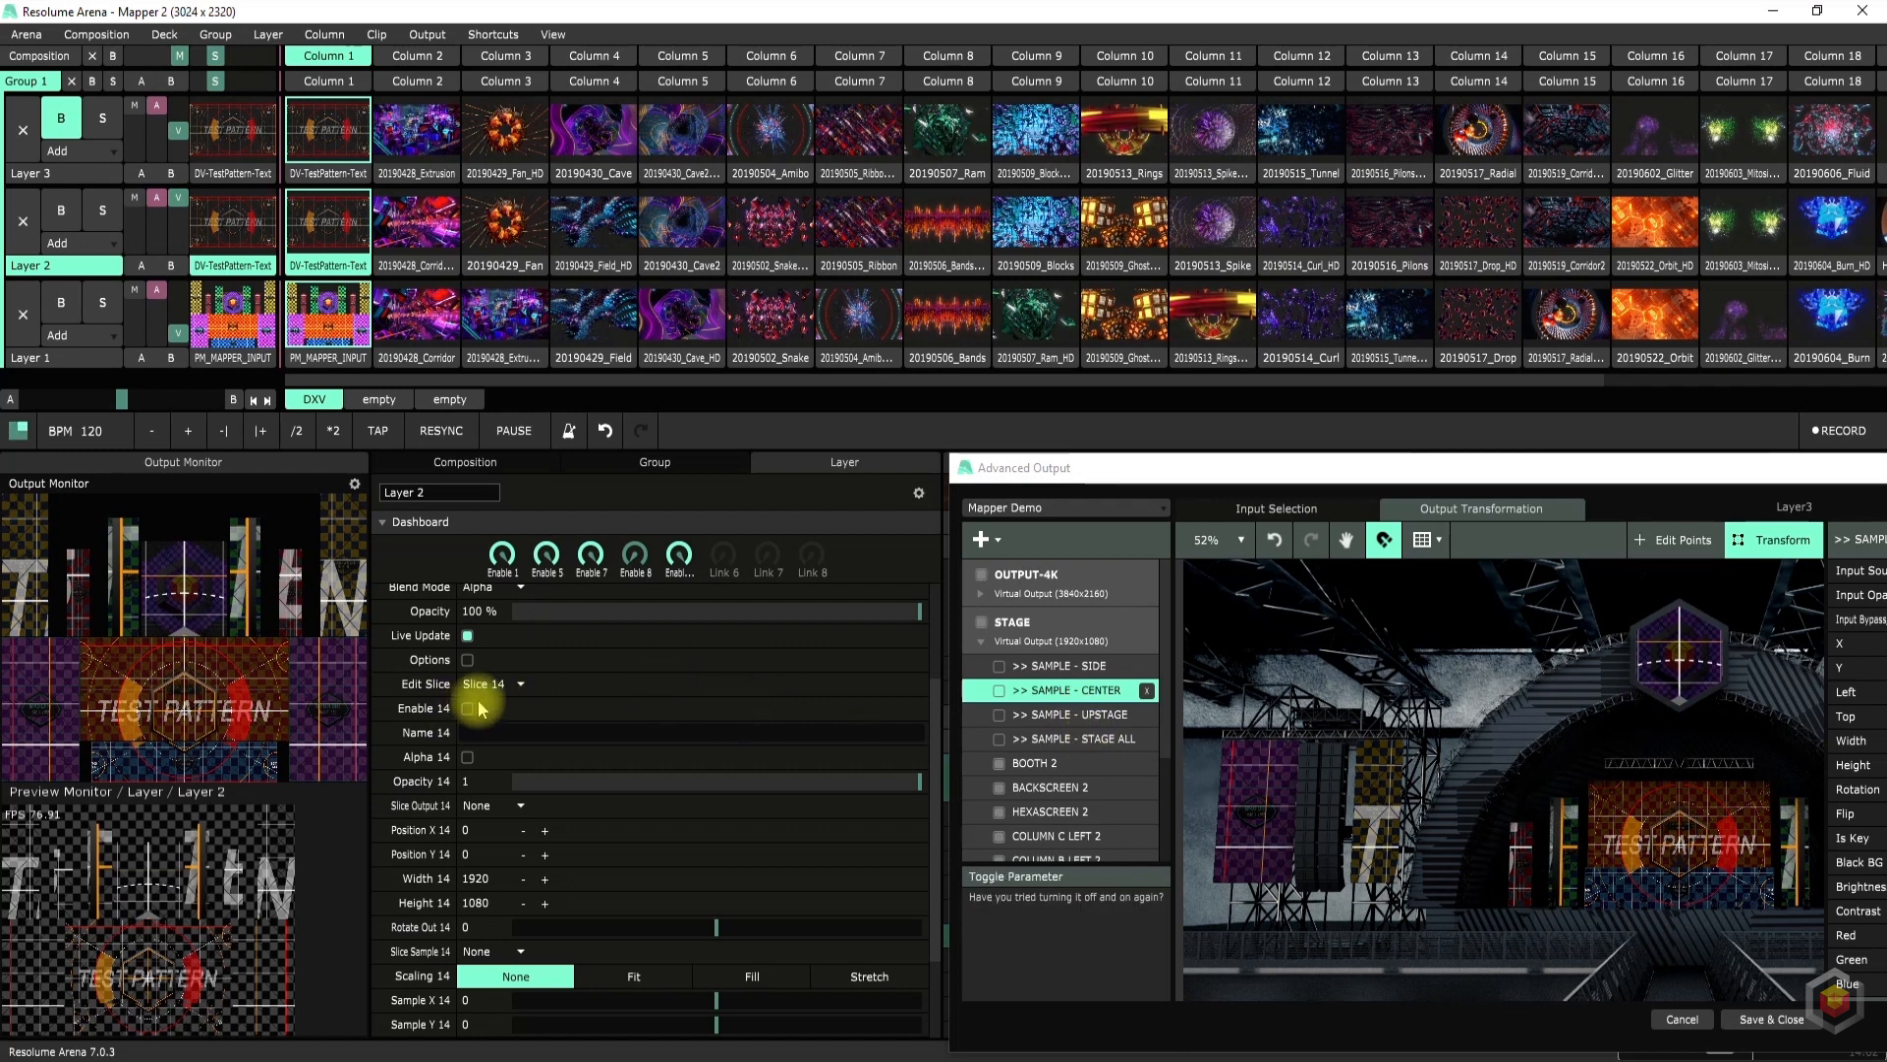
left_click(520, 807)
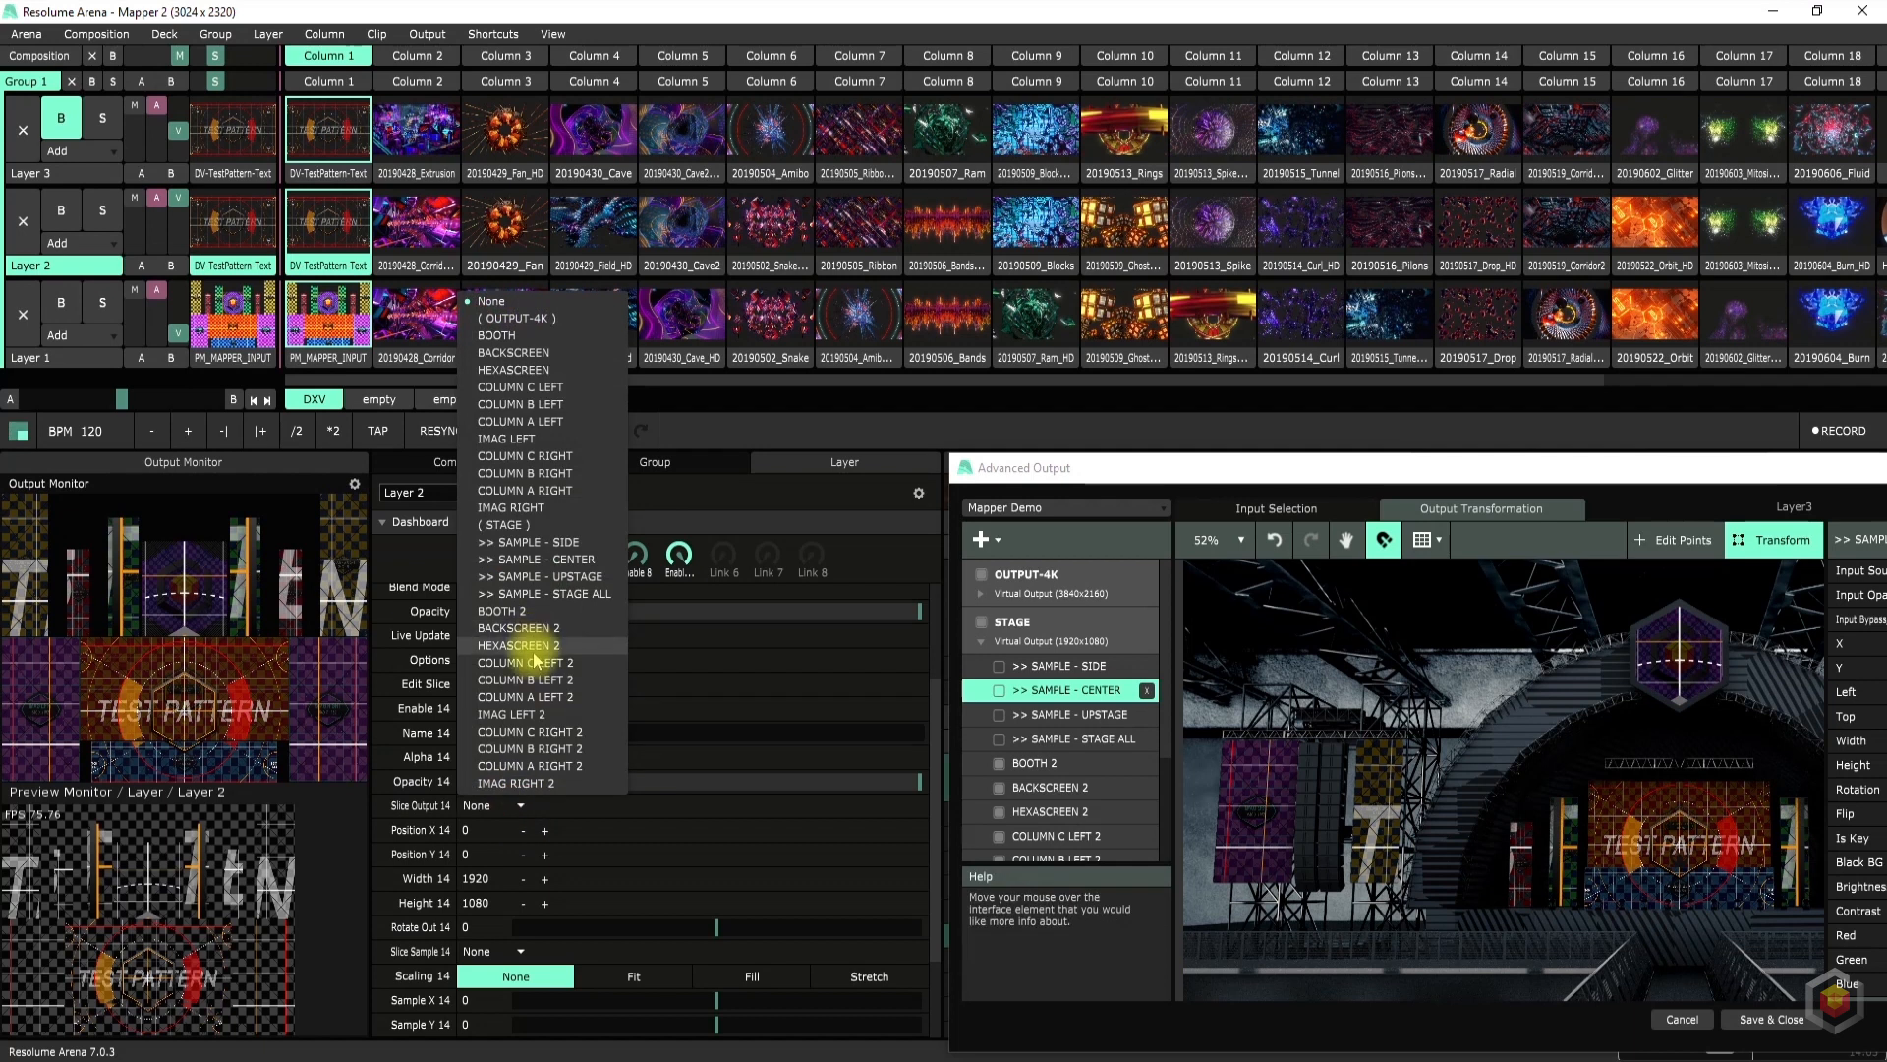
left_click(539, 717)
Set Slice 14's sample to >> SAMPLE - SIDE and enable the slice
left_click(513, 829)
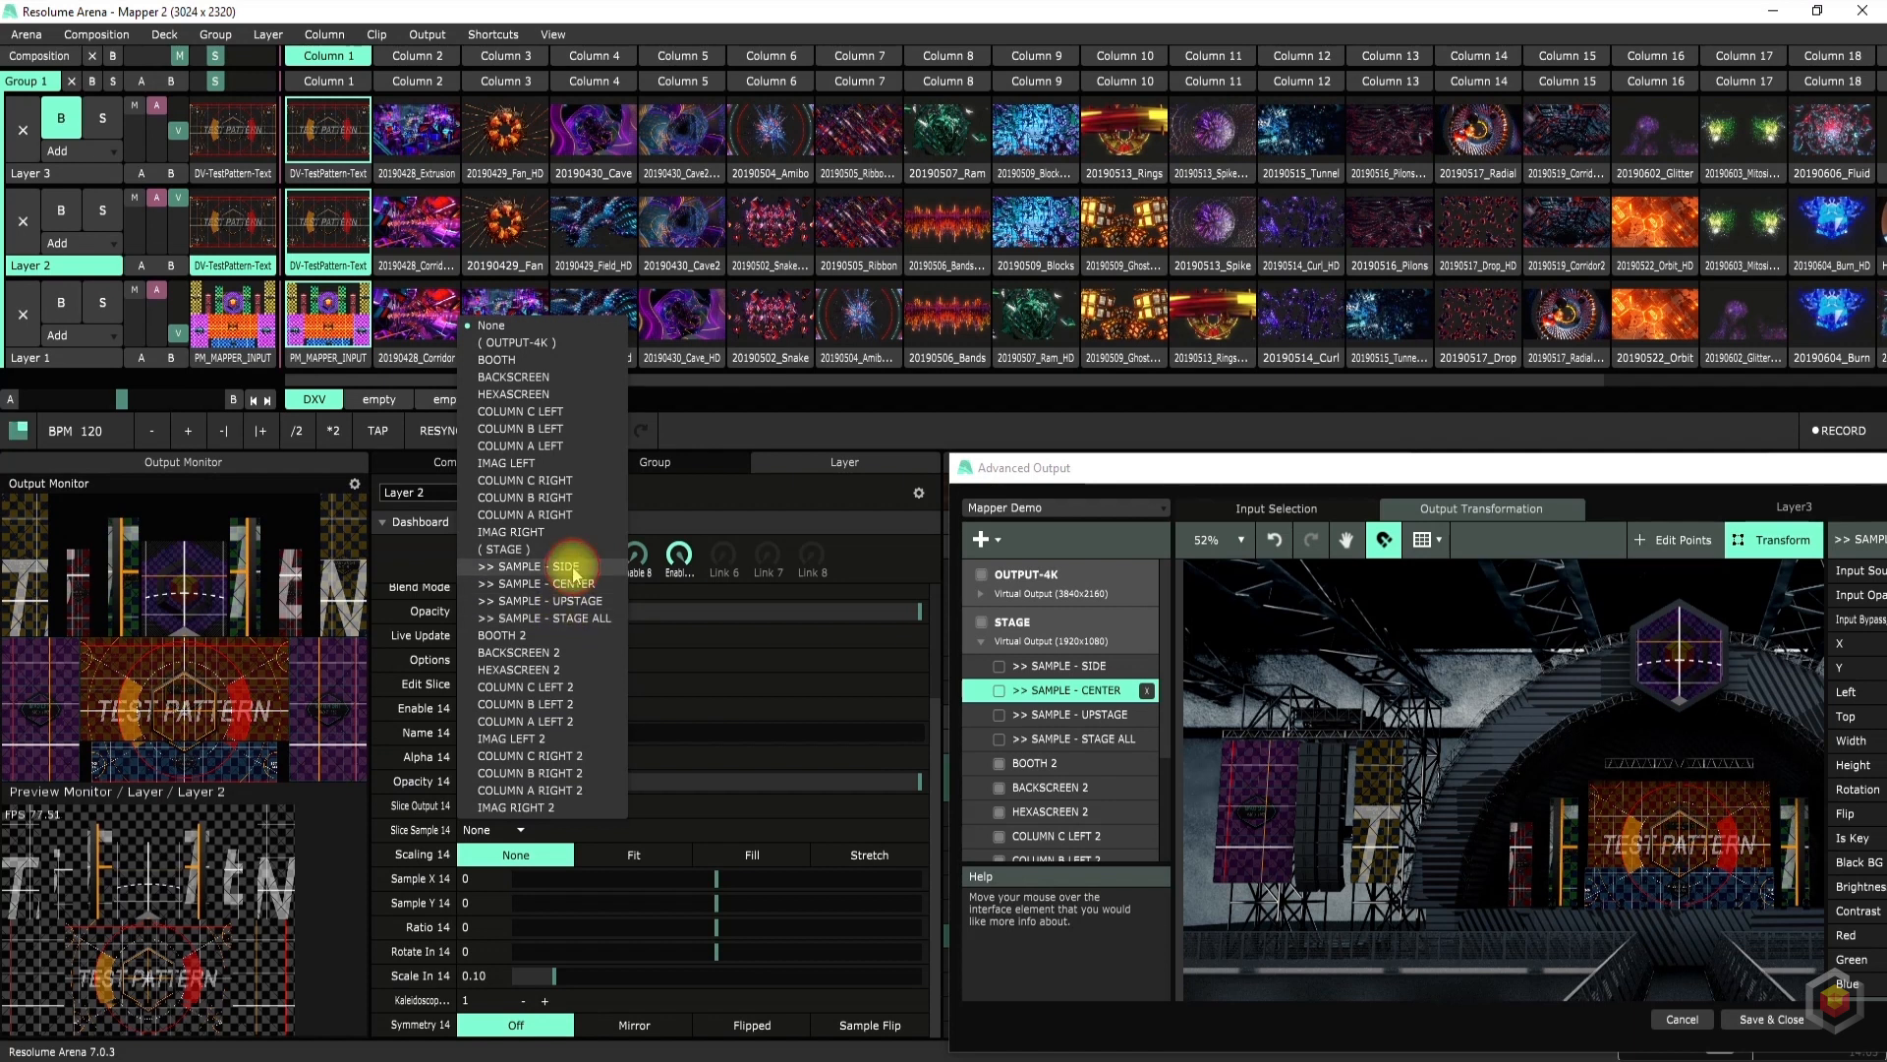
left_click(575, 569)
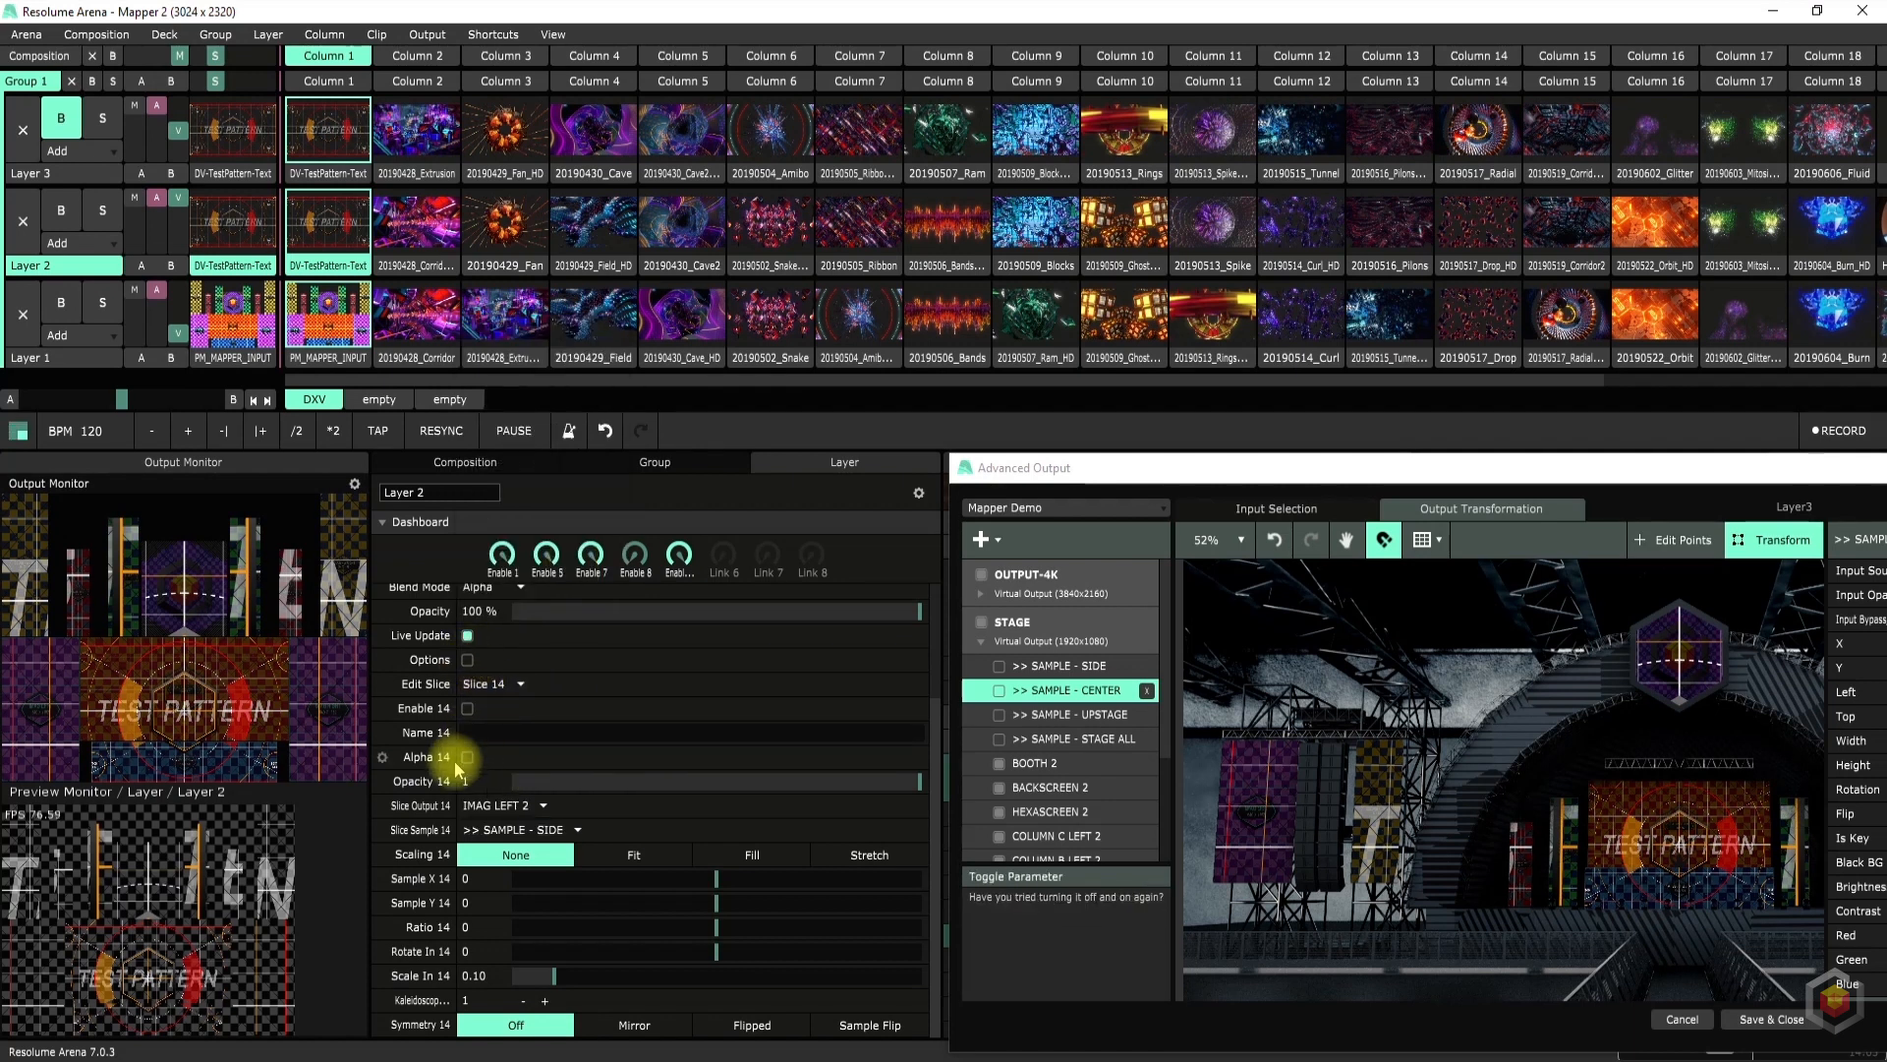
left_click(468, 709)
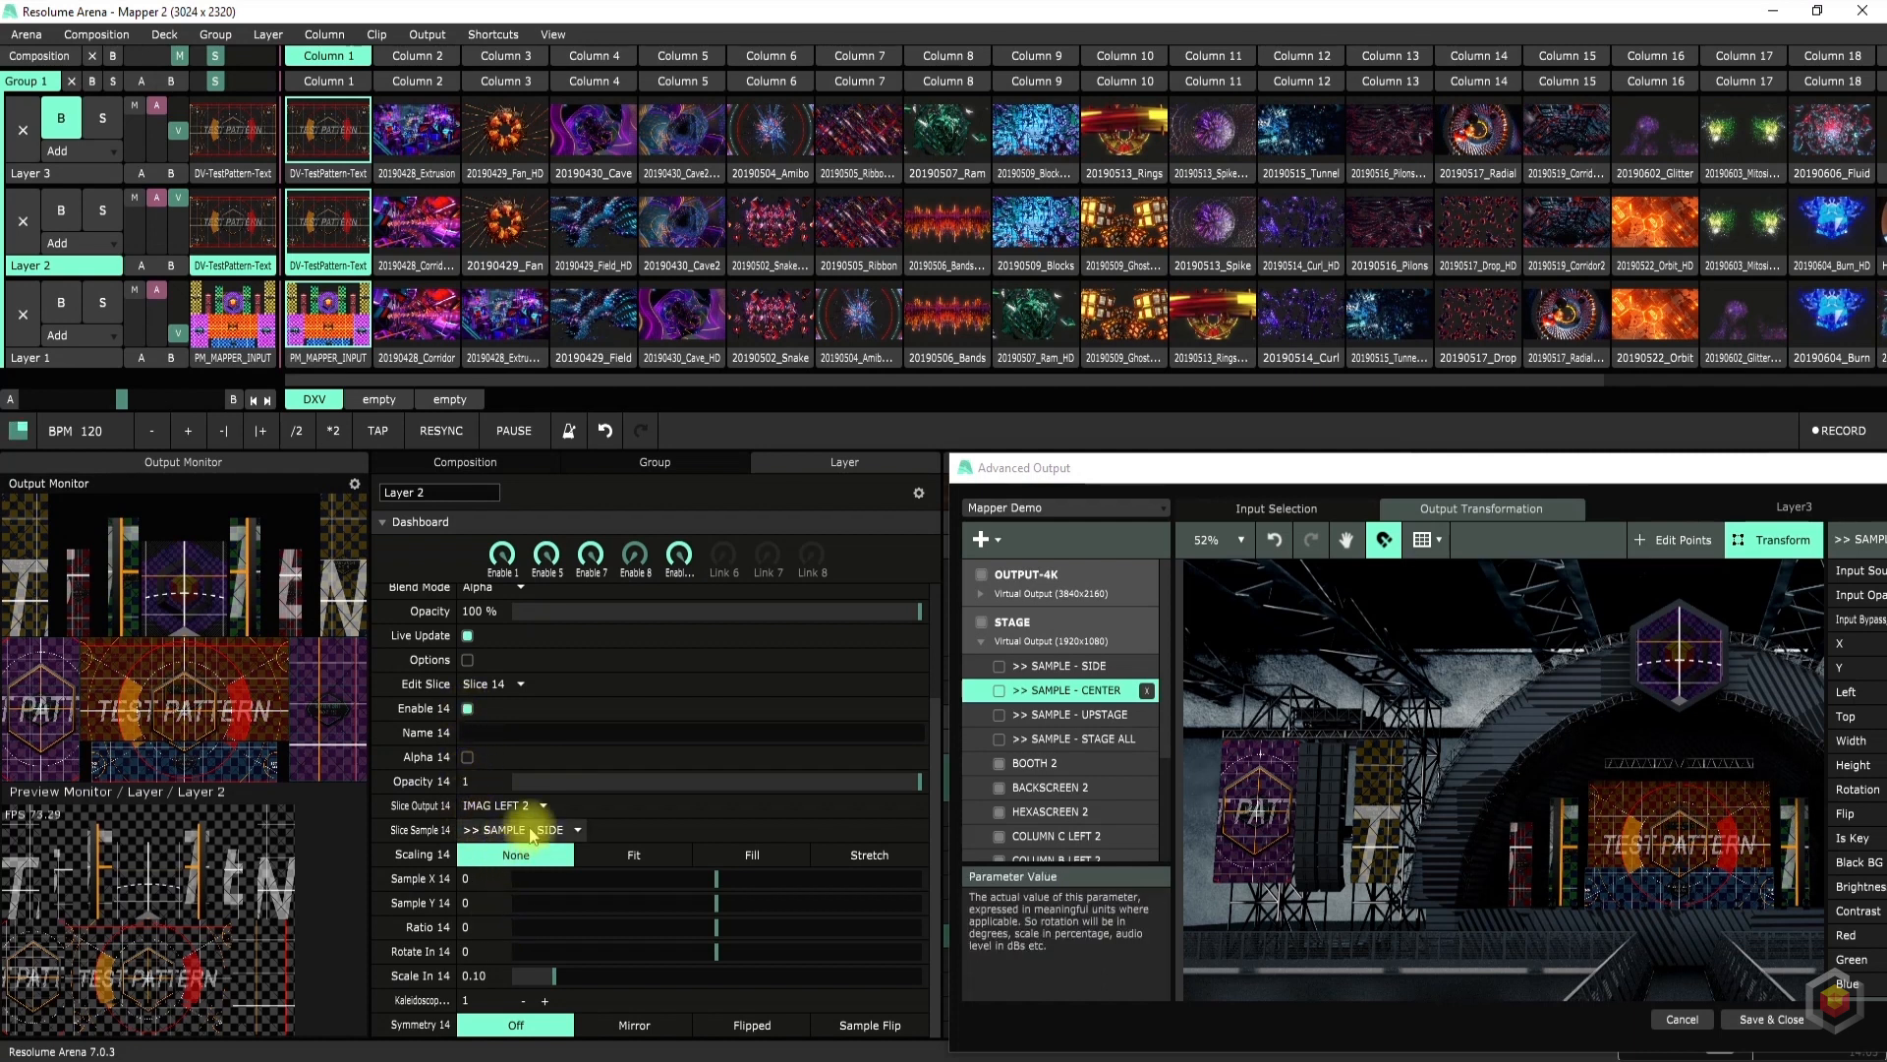
Set Slice 14's symmetry to Sample Flip and link its Enable to the sixth dashboard dial
left_click(866, 1024)
scroll(1258, 968, "down", 4)
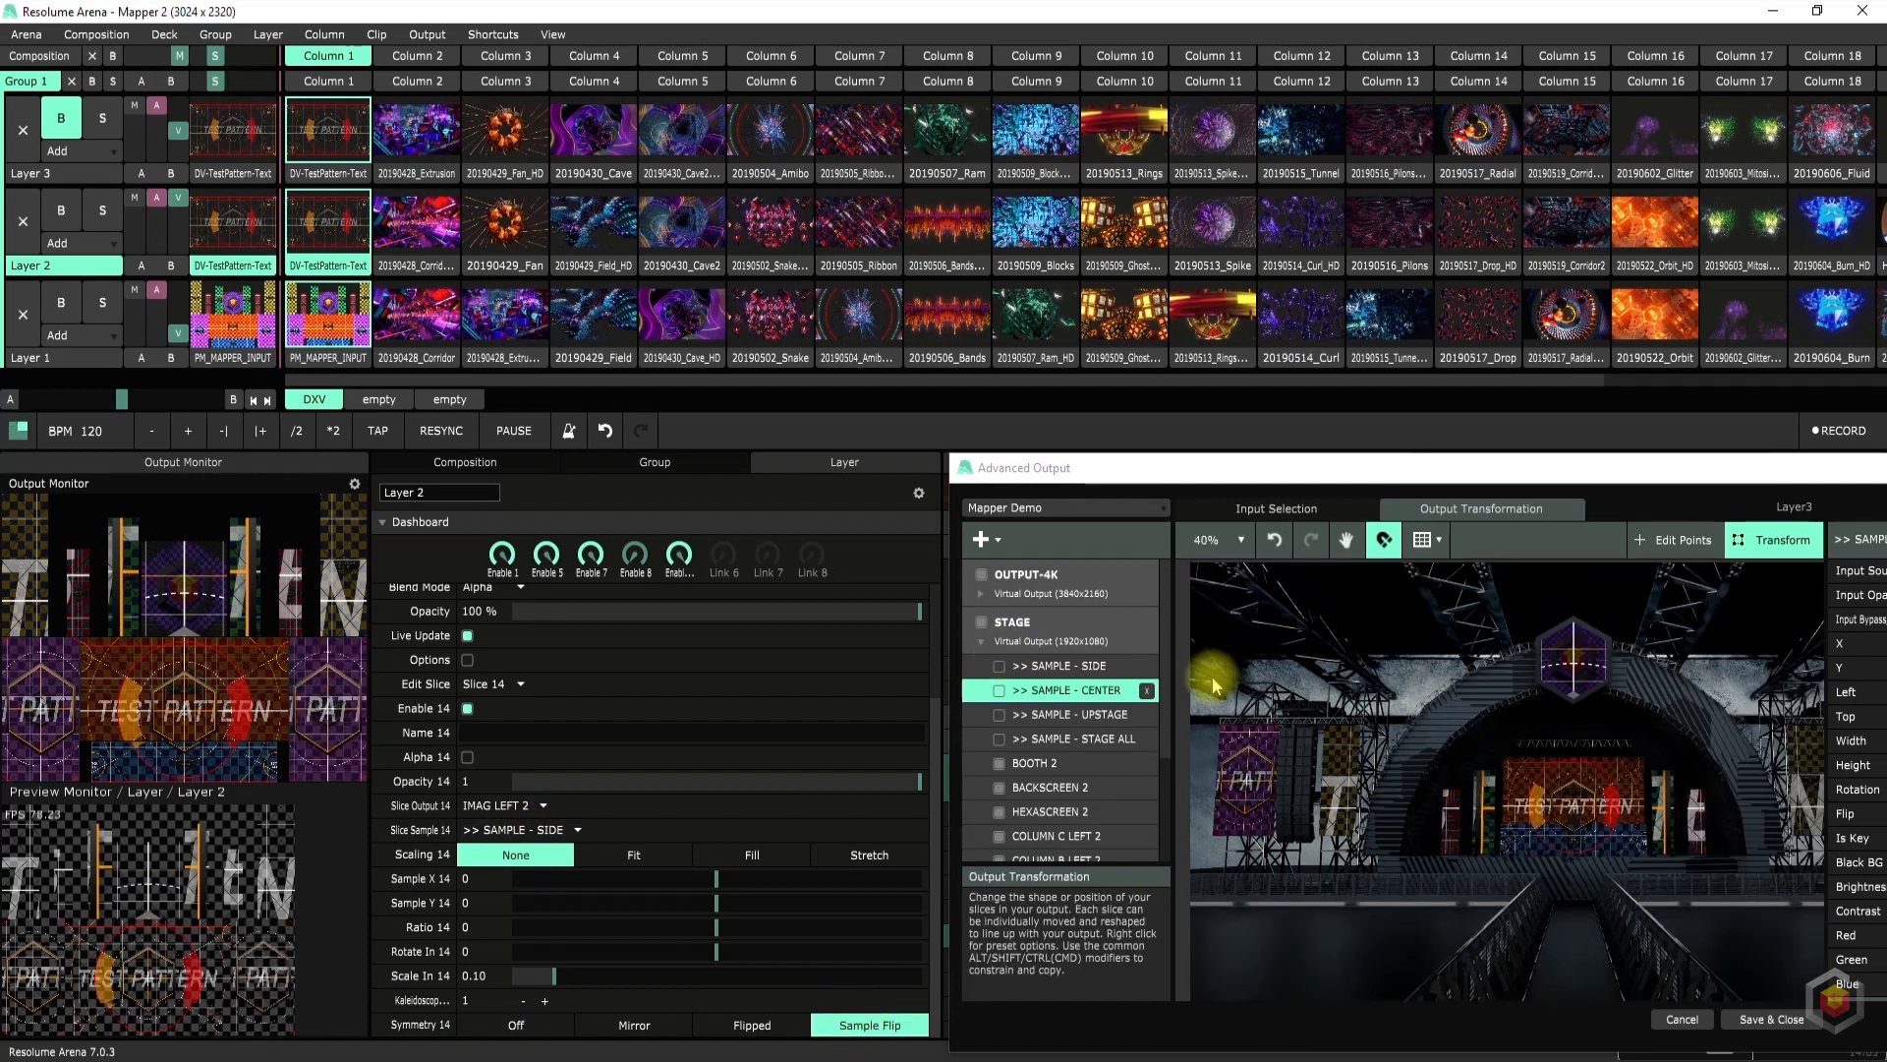
left_click(1228, 539)
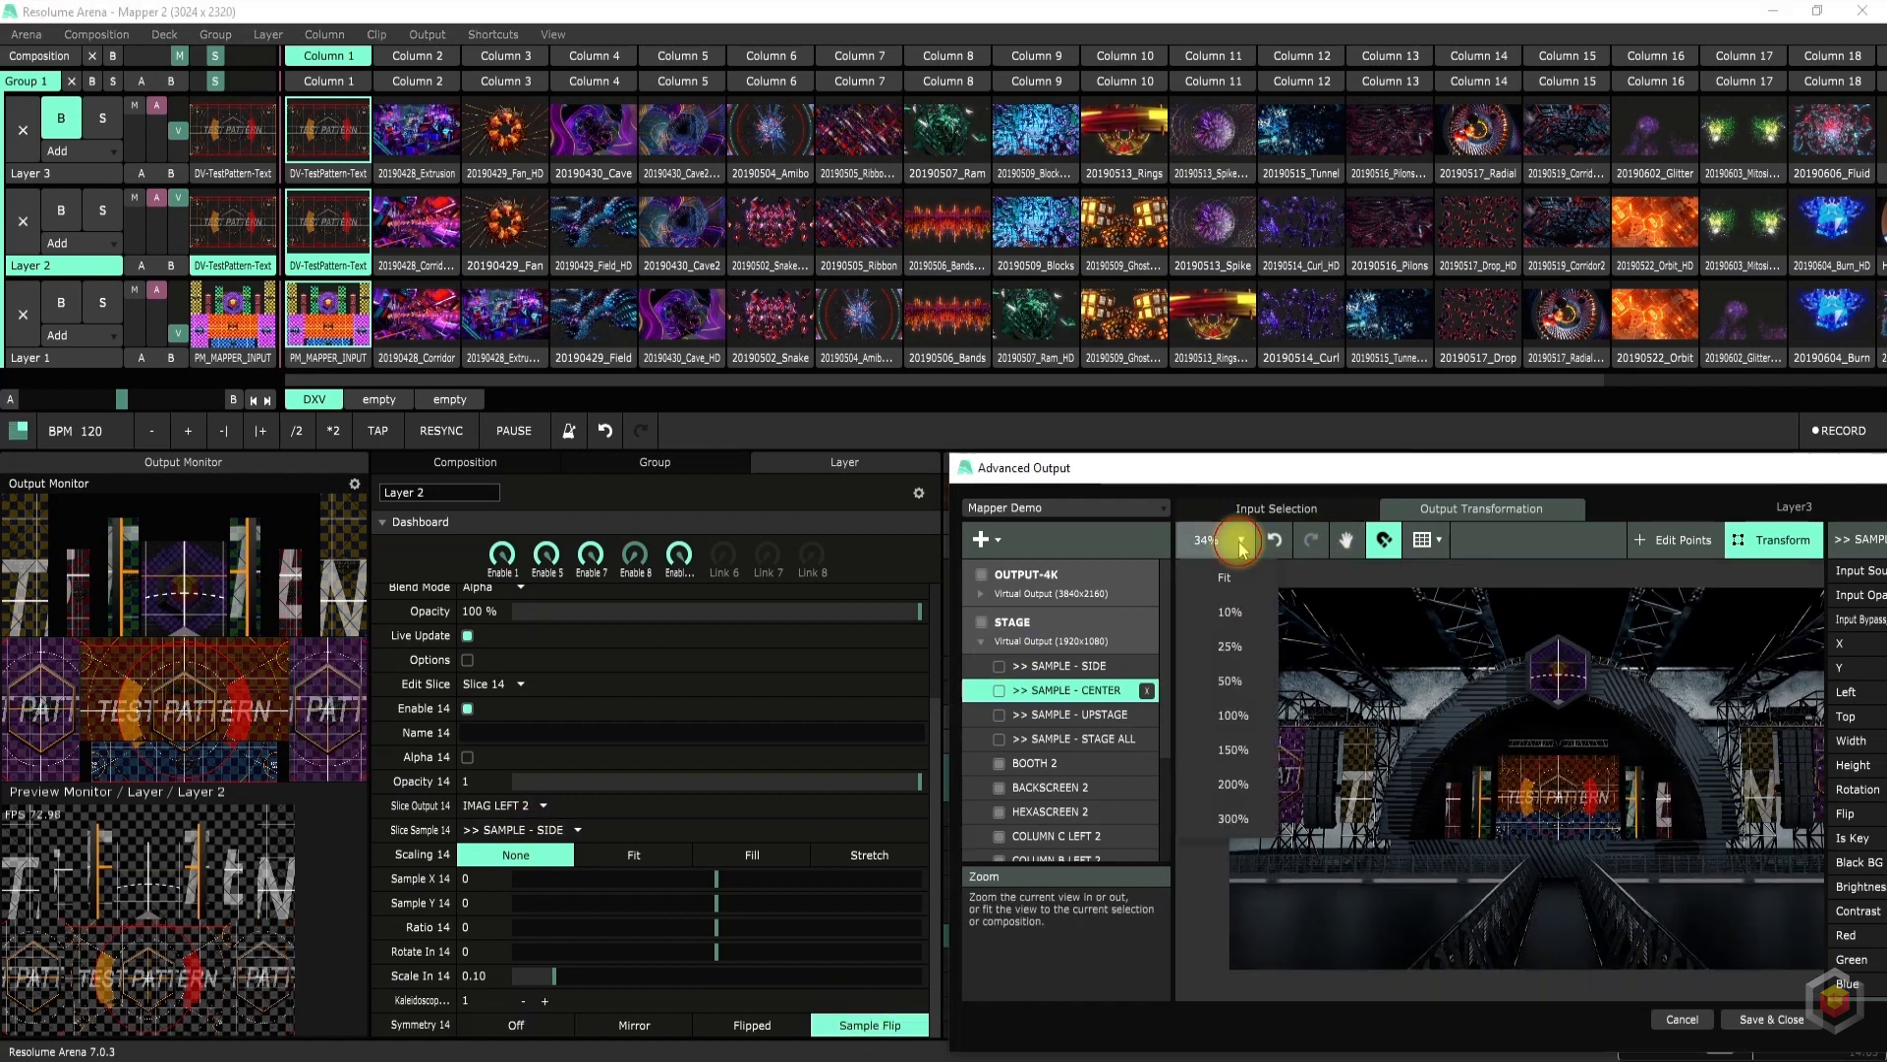
left_click(1230, 597)
scroll(1451, 736, "up", 1)
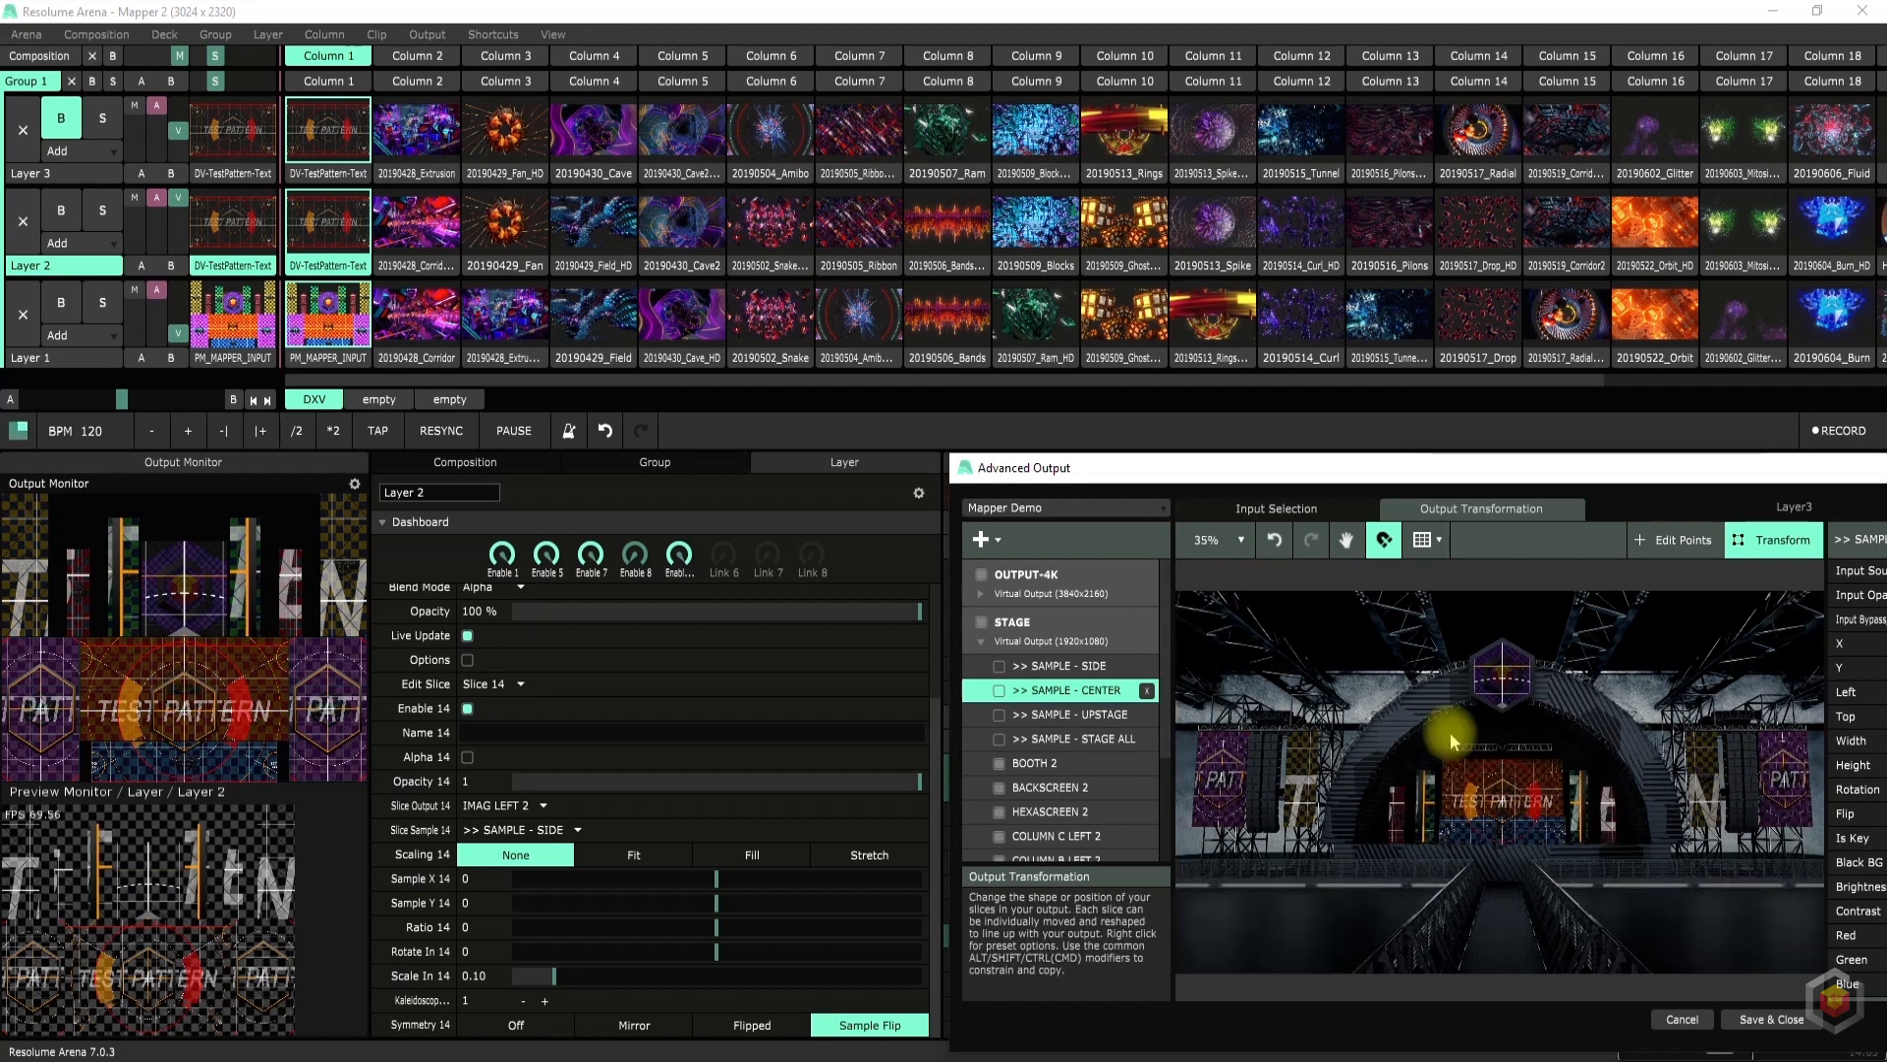
left_click(422, 715)
left_click_drag(424, 719, 724, 560)
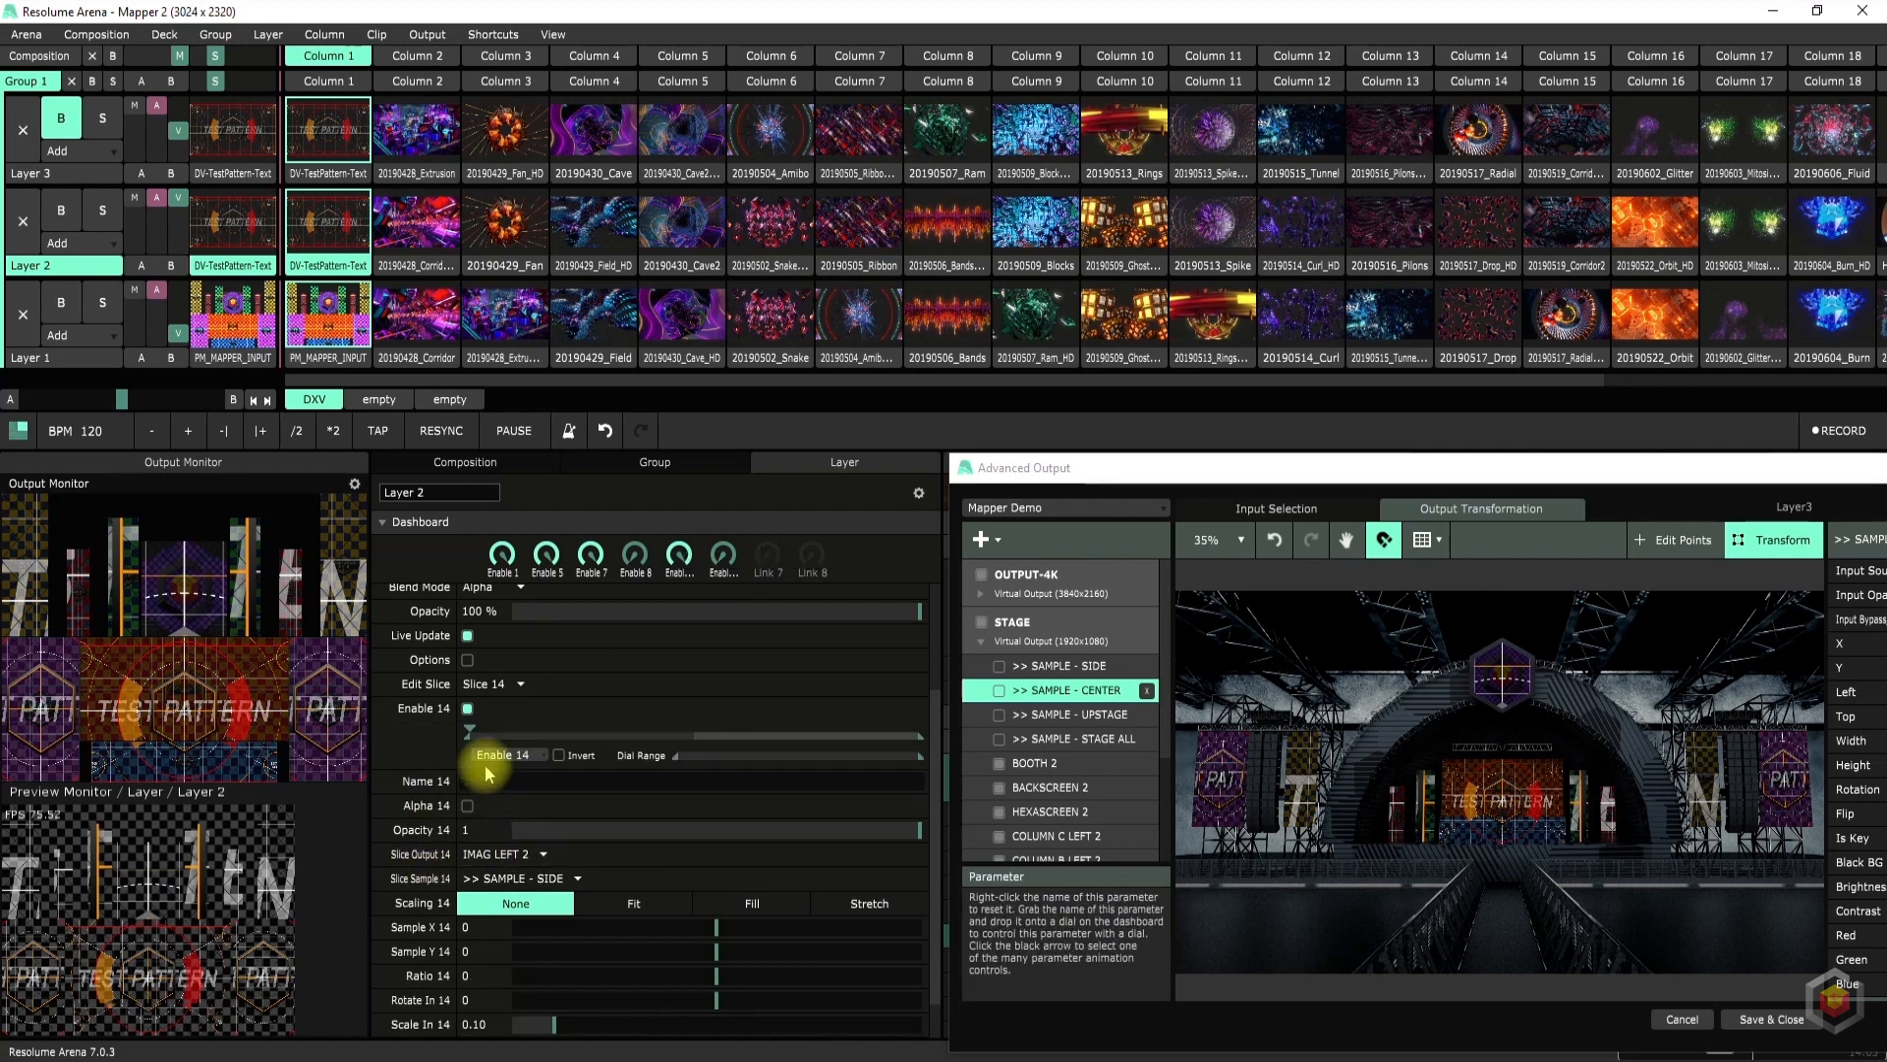
Select Slice 15, enable it, and set its slice output to COLUMN A LEFT 2
left_click(503, 685)
left_click(506, 500)
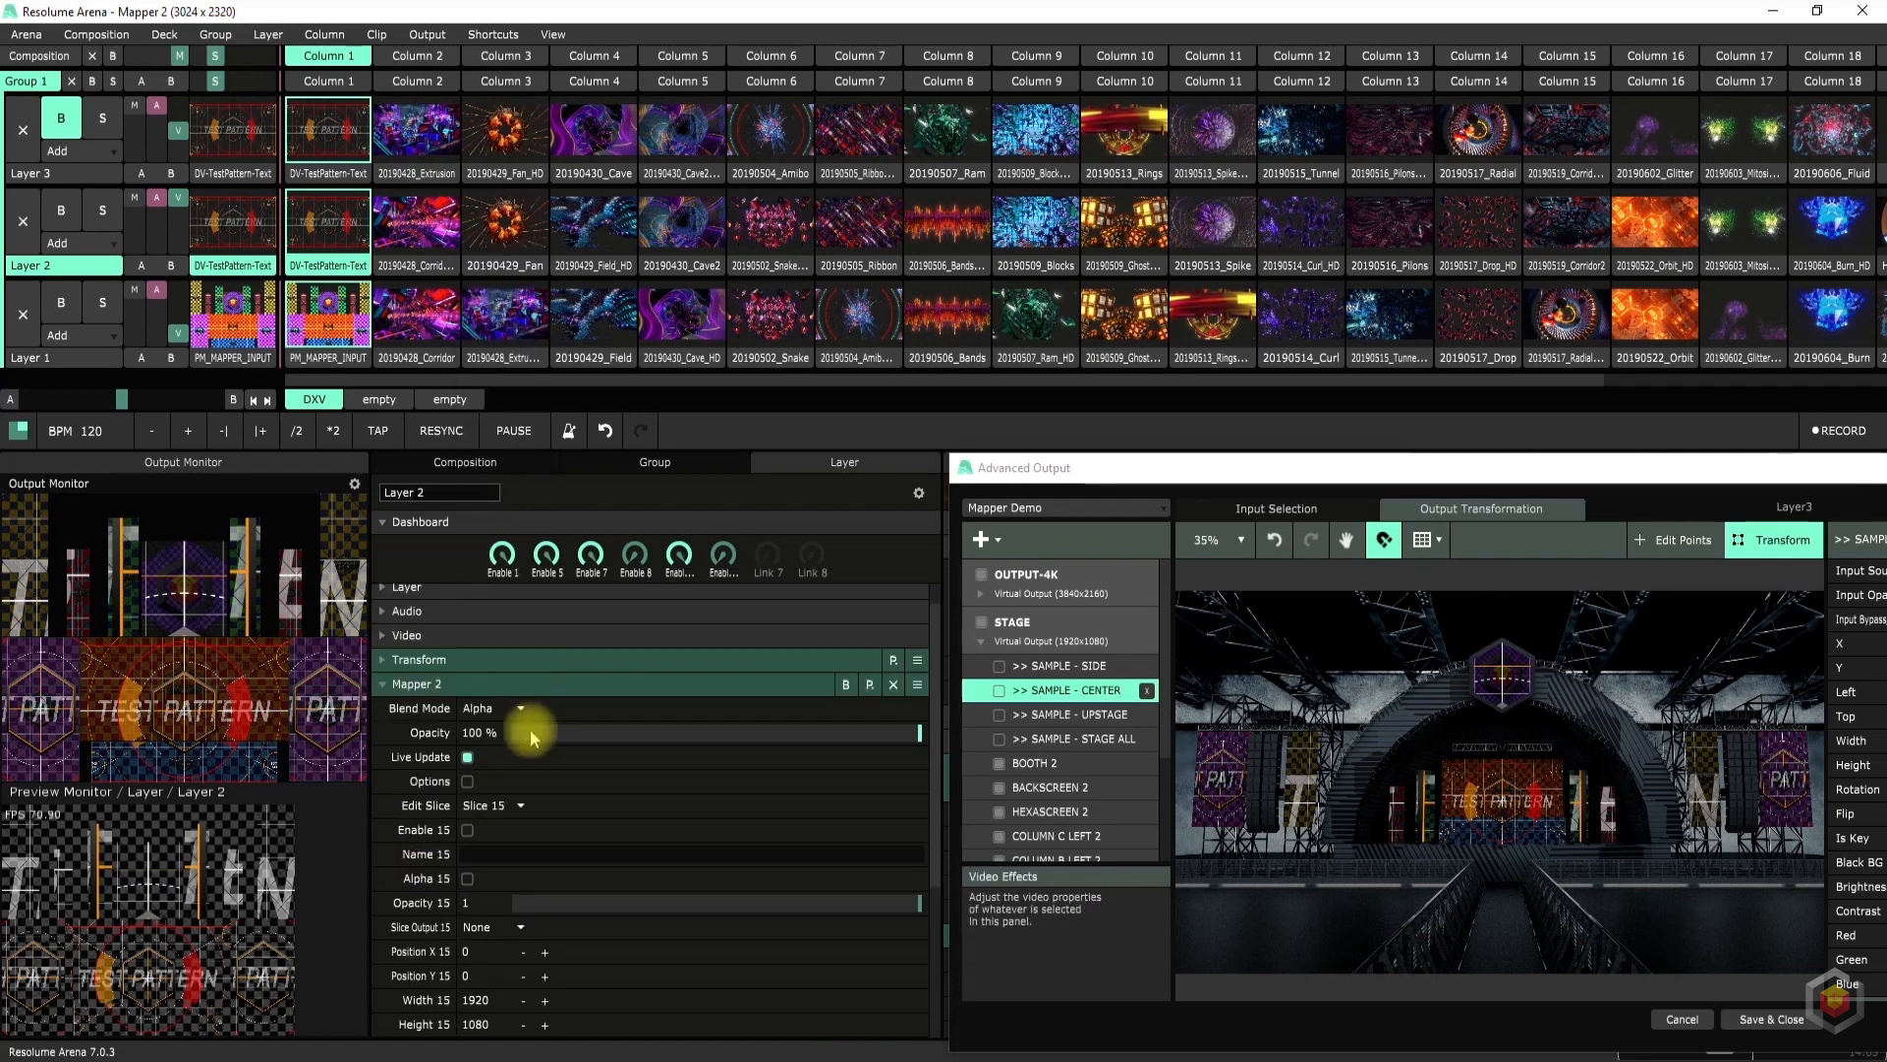
left_click(467, 829)
scroll(457, 840, "down", 2)
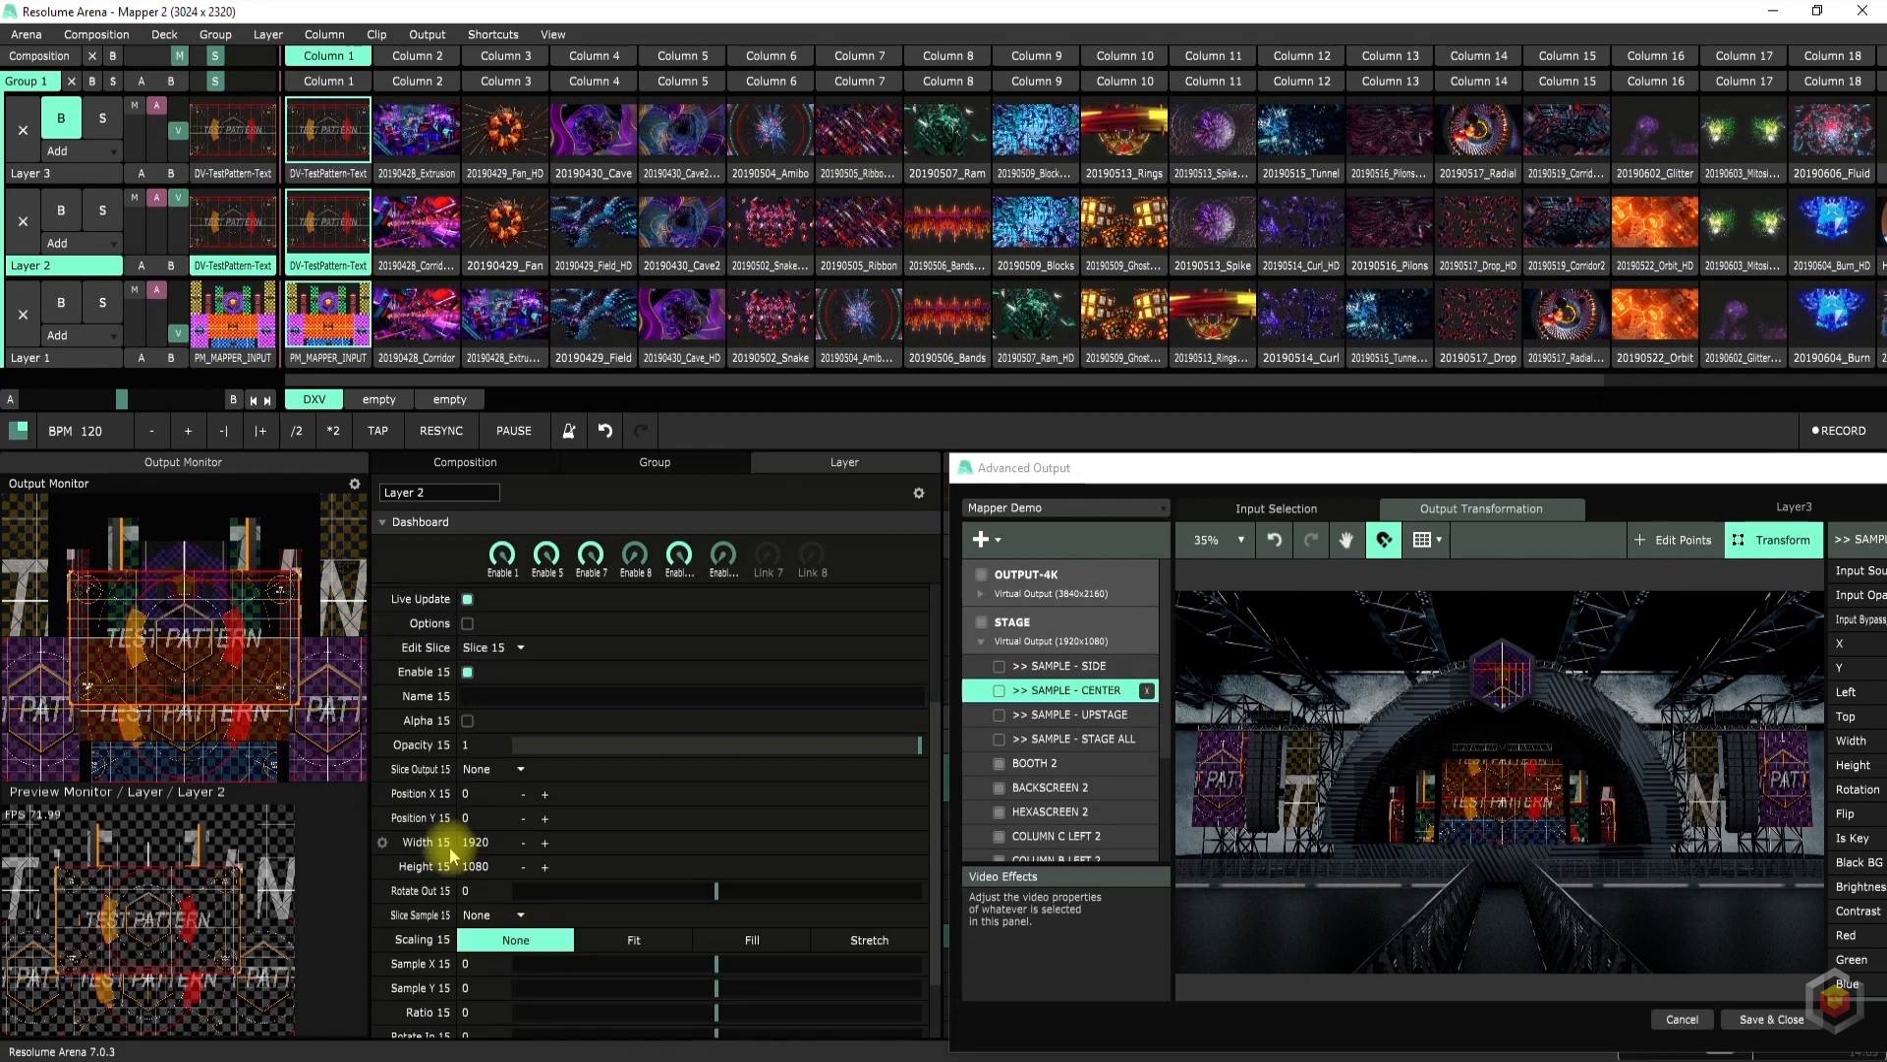
left_click(484, 771)
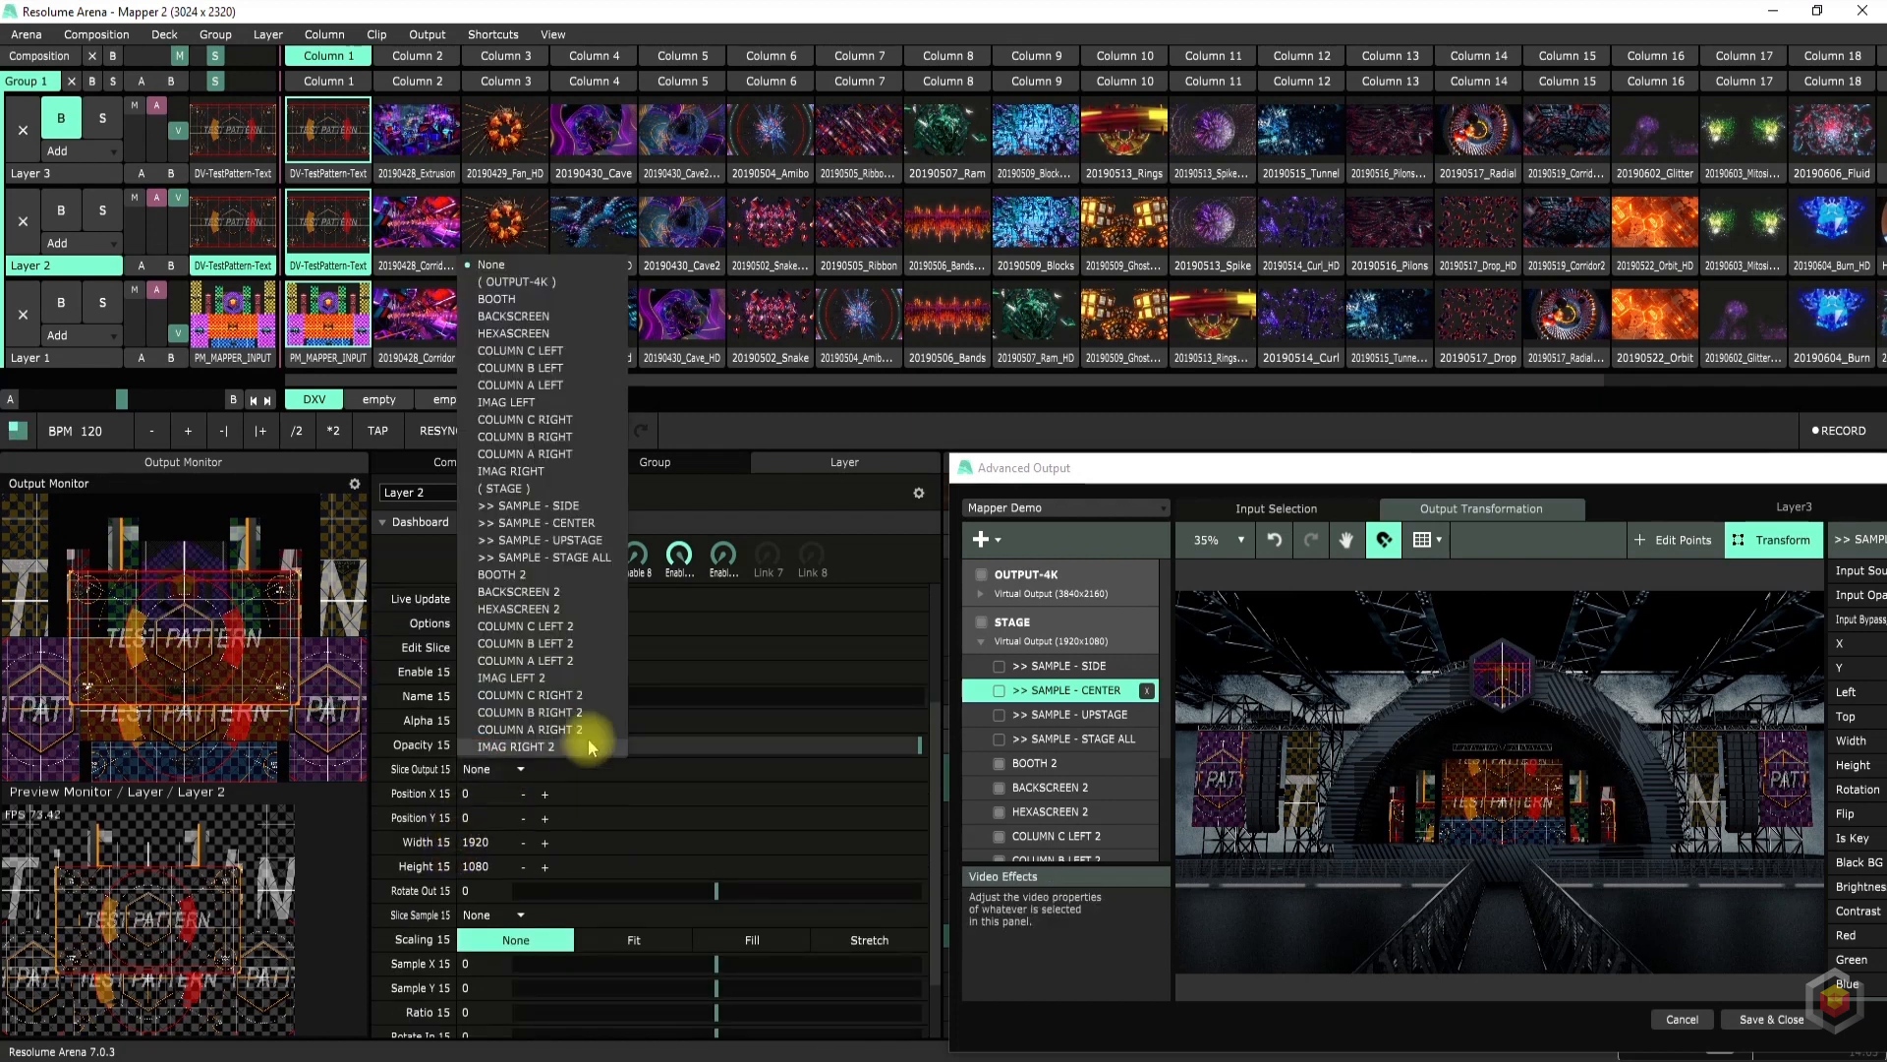
left_click(578, 663)
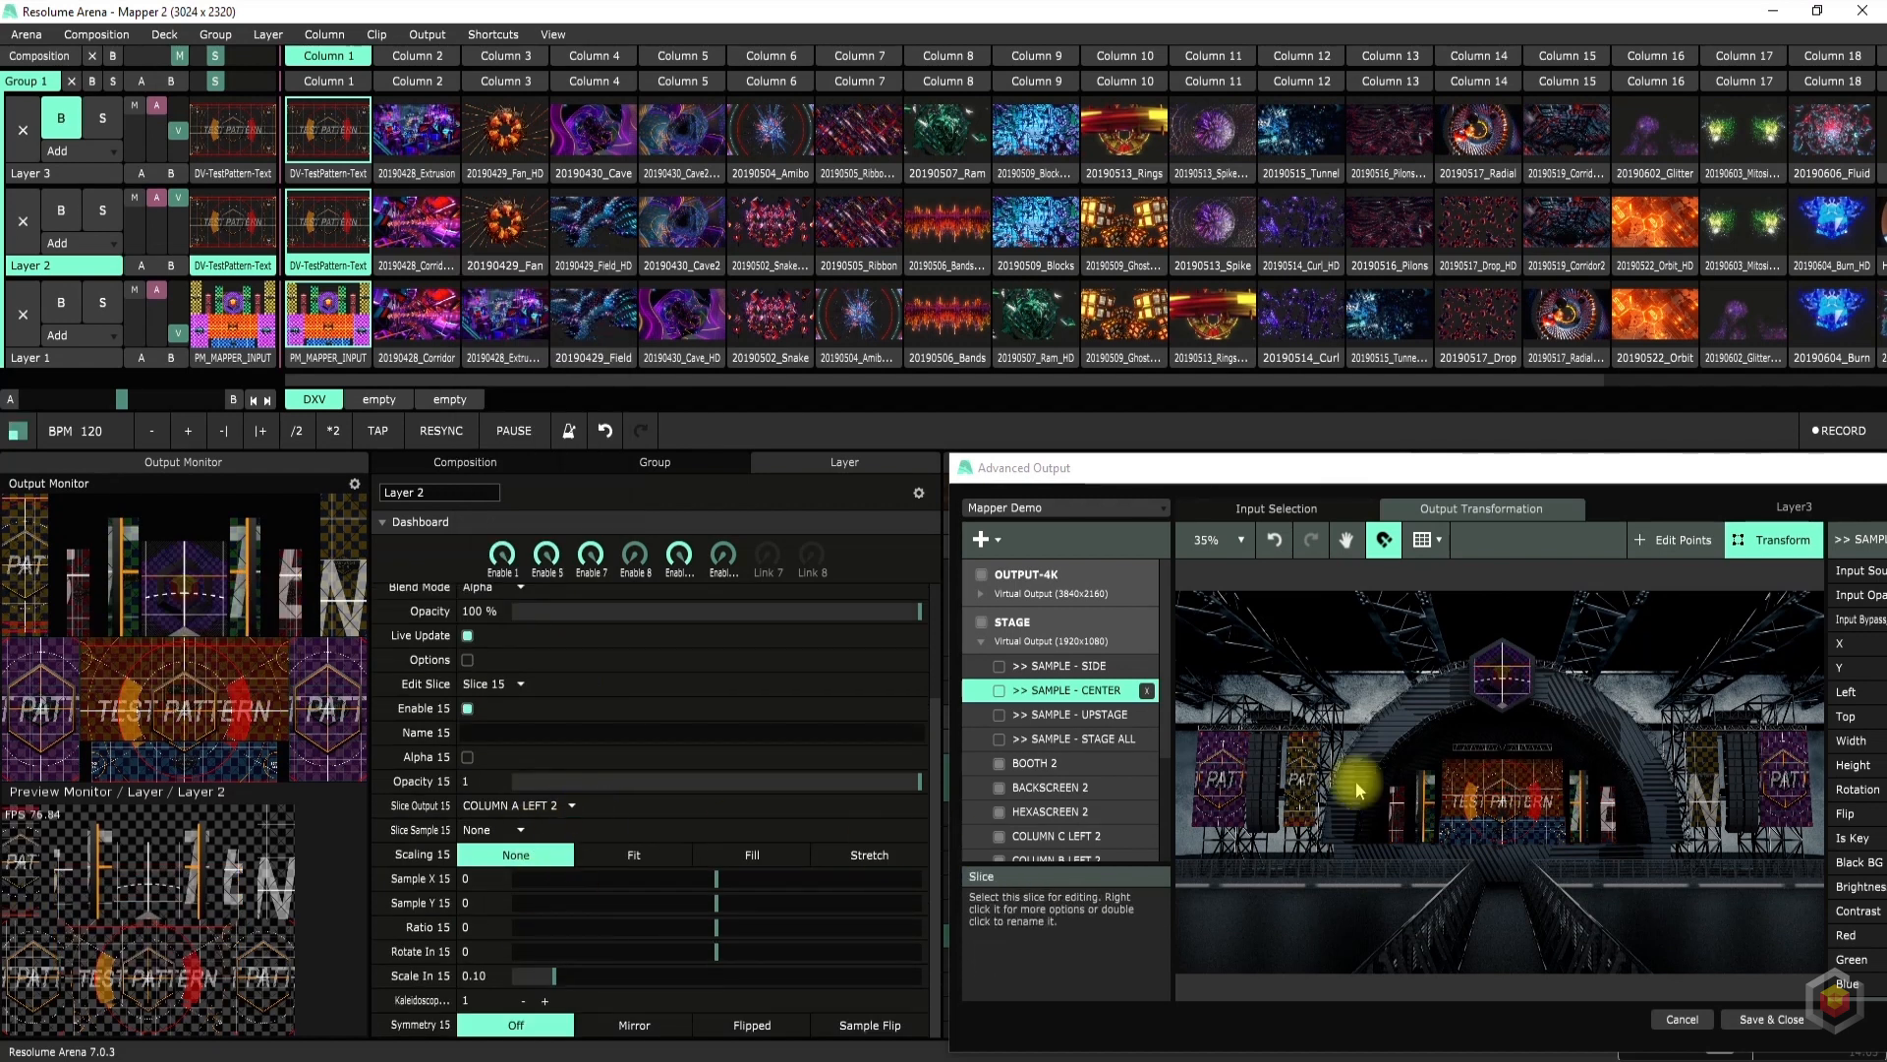
Set Slice 15 to sample >> SAMPLE - SIDE with Sample Flip symmetry, and link its Enable to the sixth dashboard dial
left_click(488, 829)
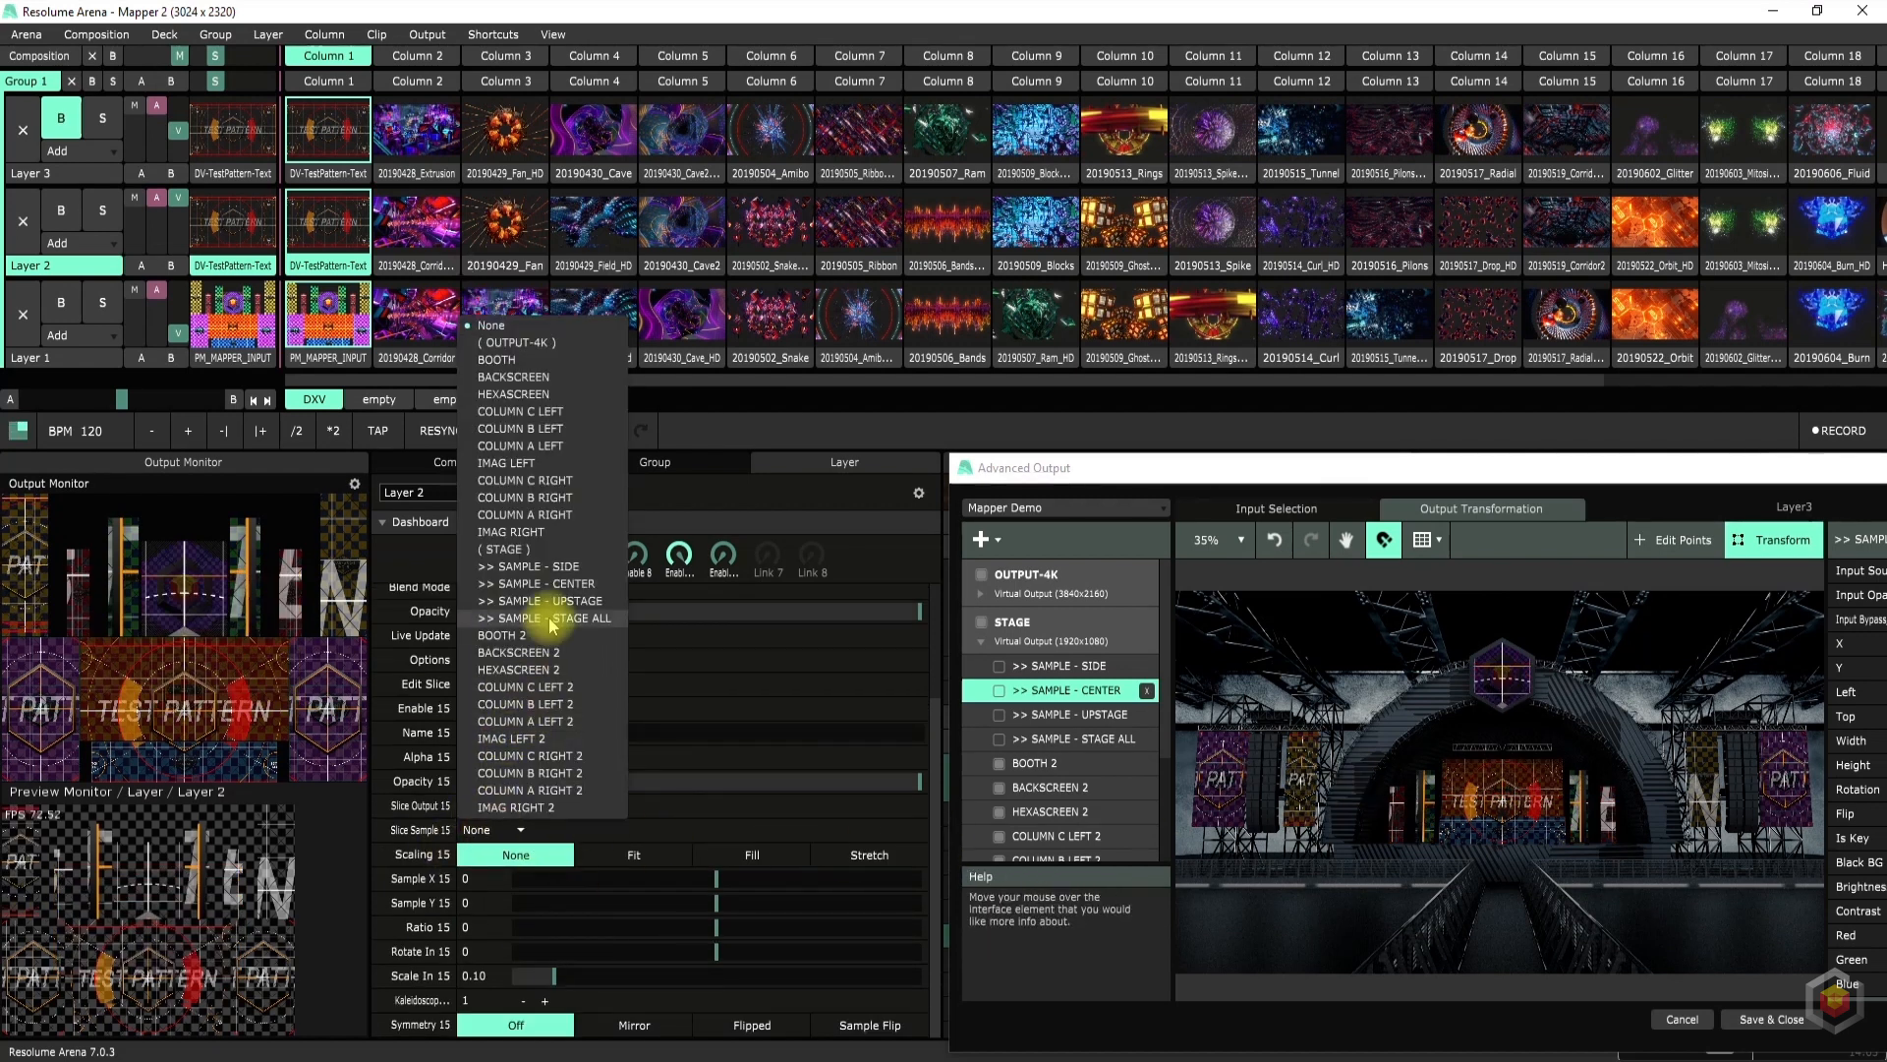
left_click(541, 566)
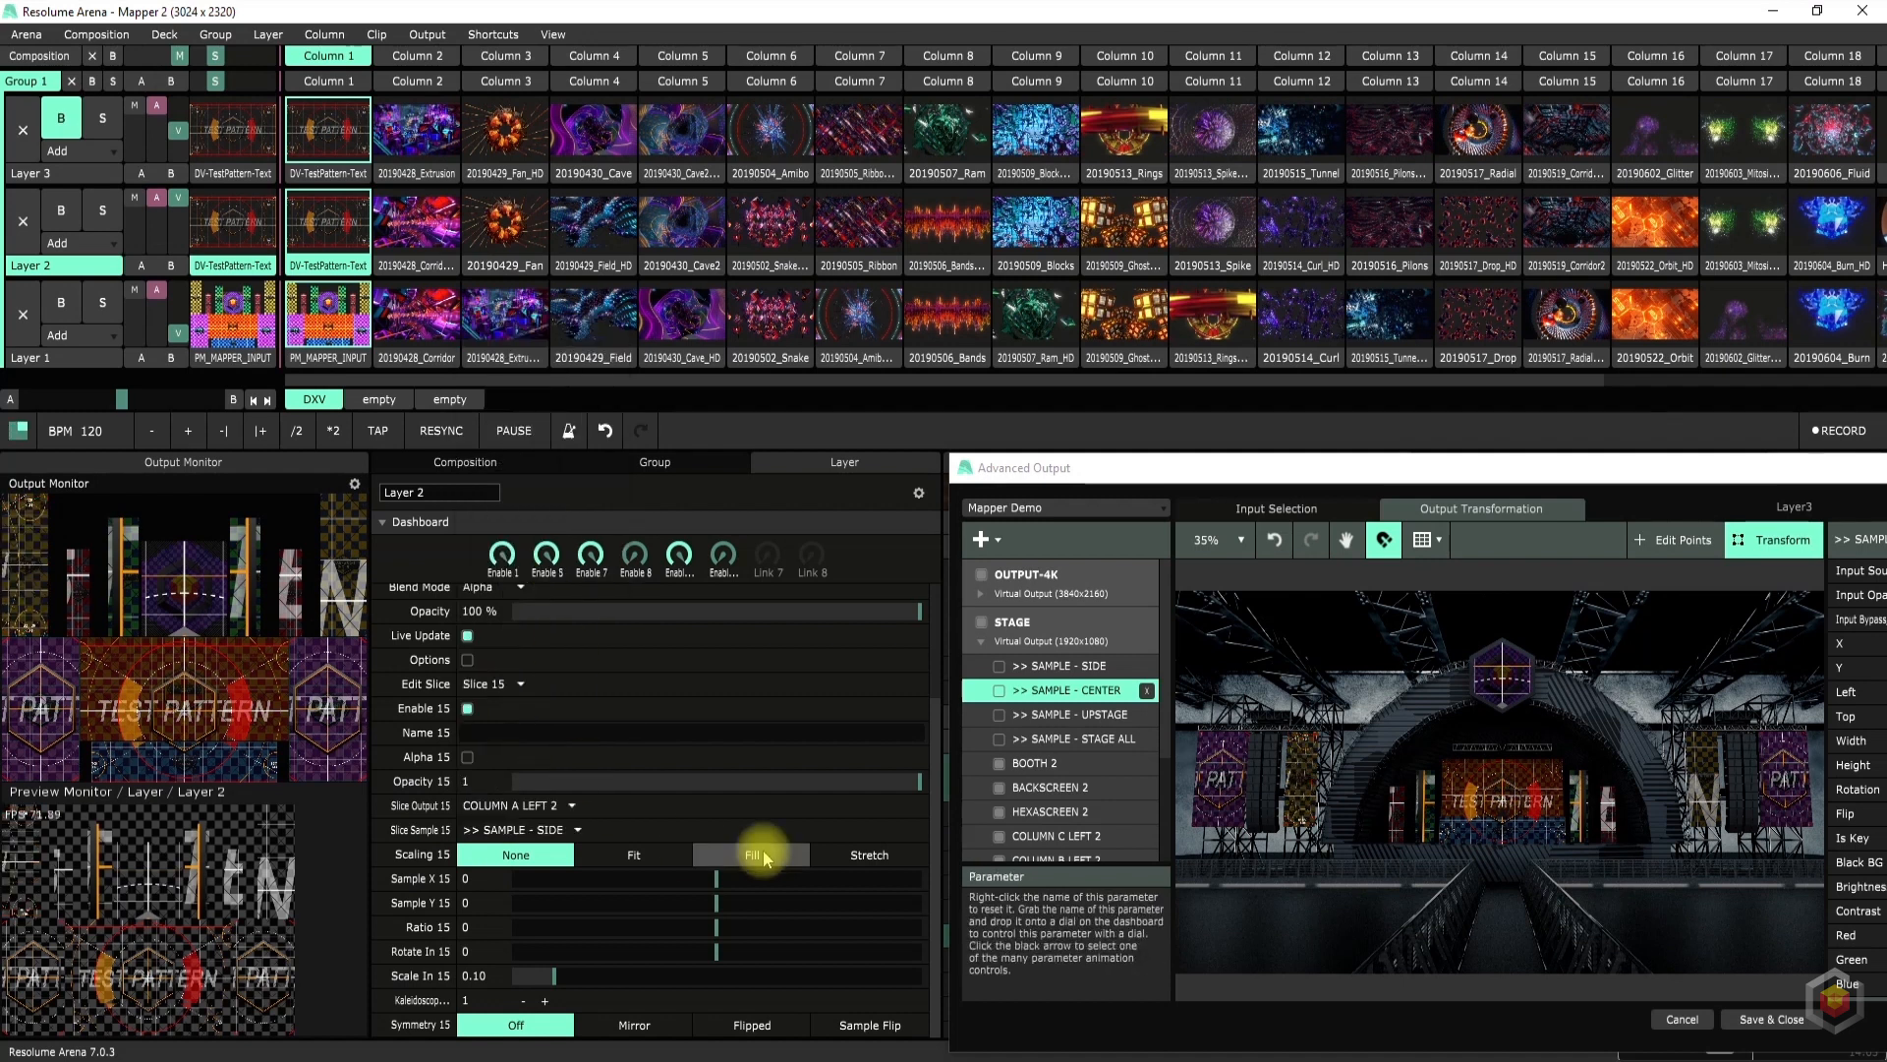
left_click(869, 1024)
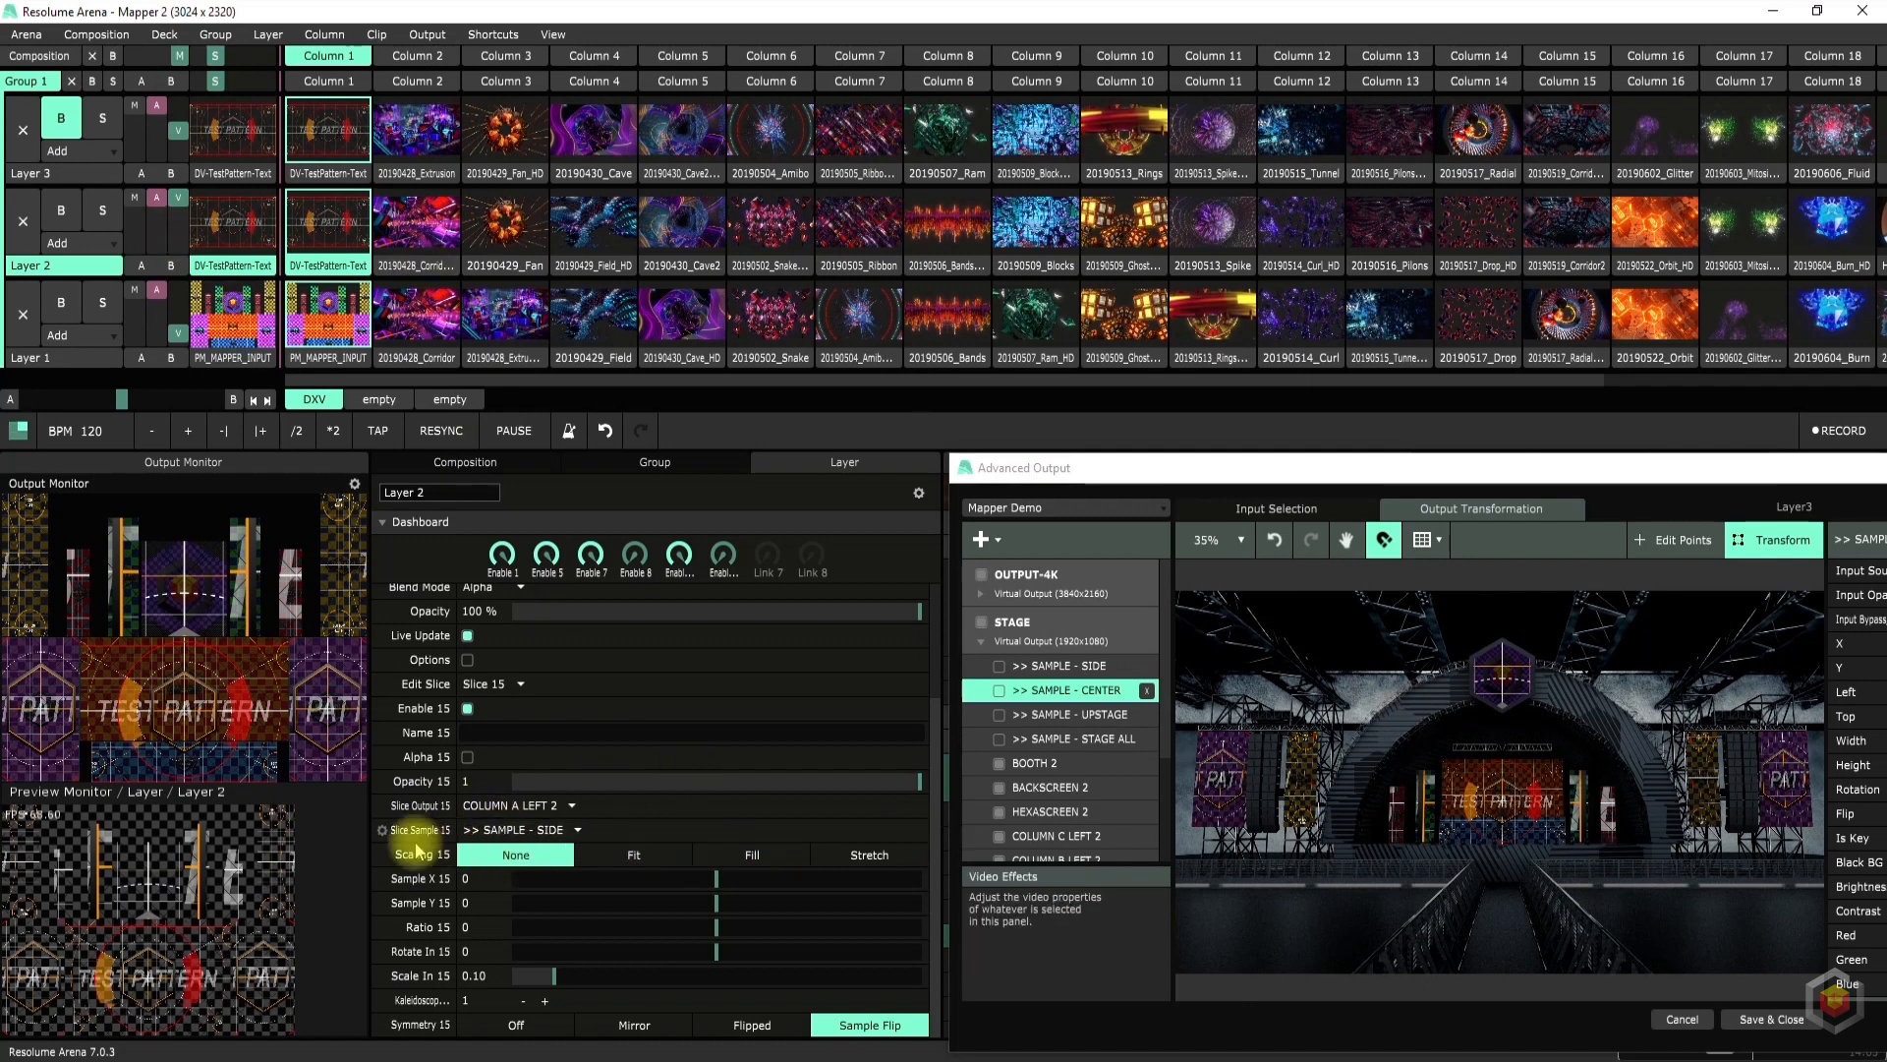
left_click_drag(430, 718, 723, 555)
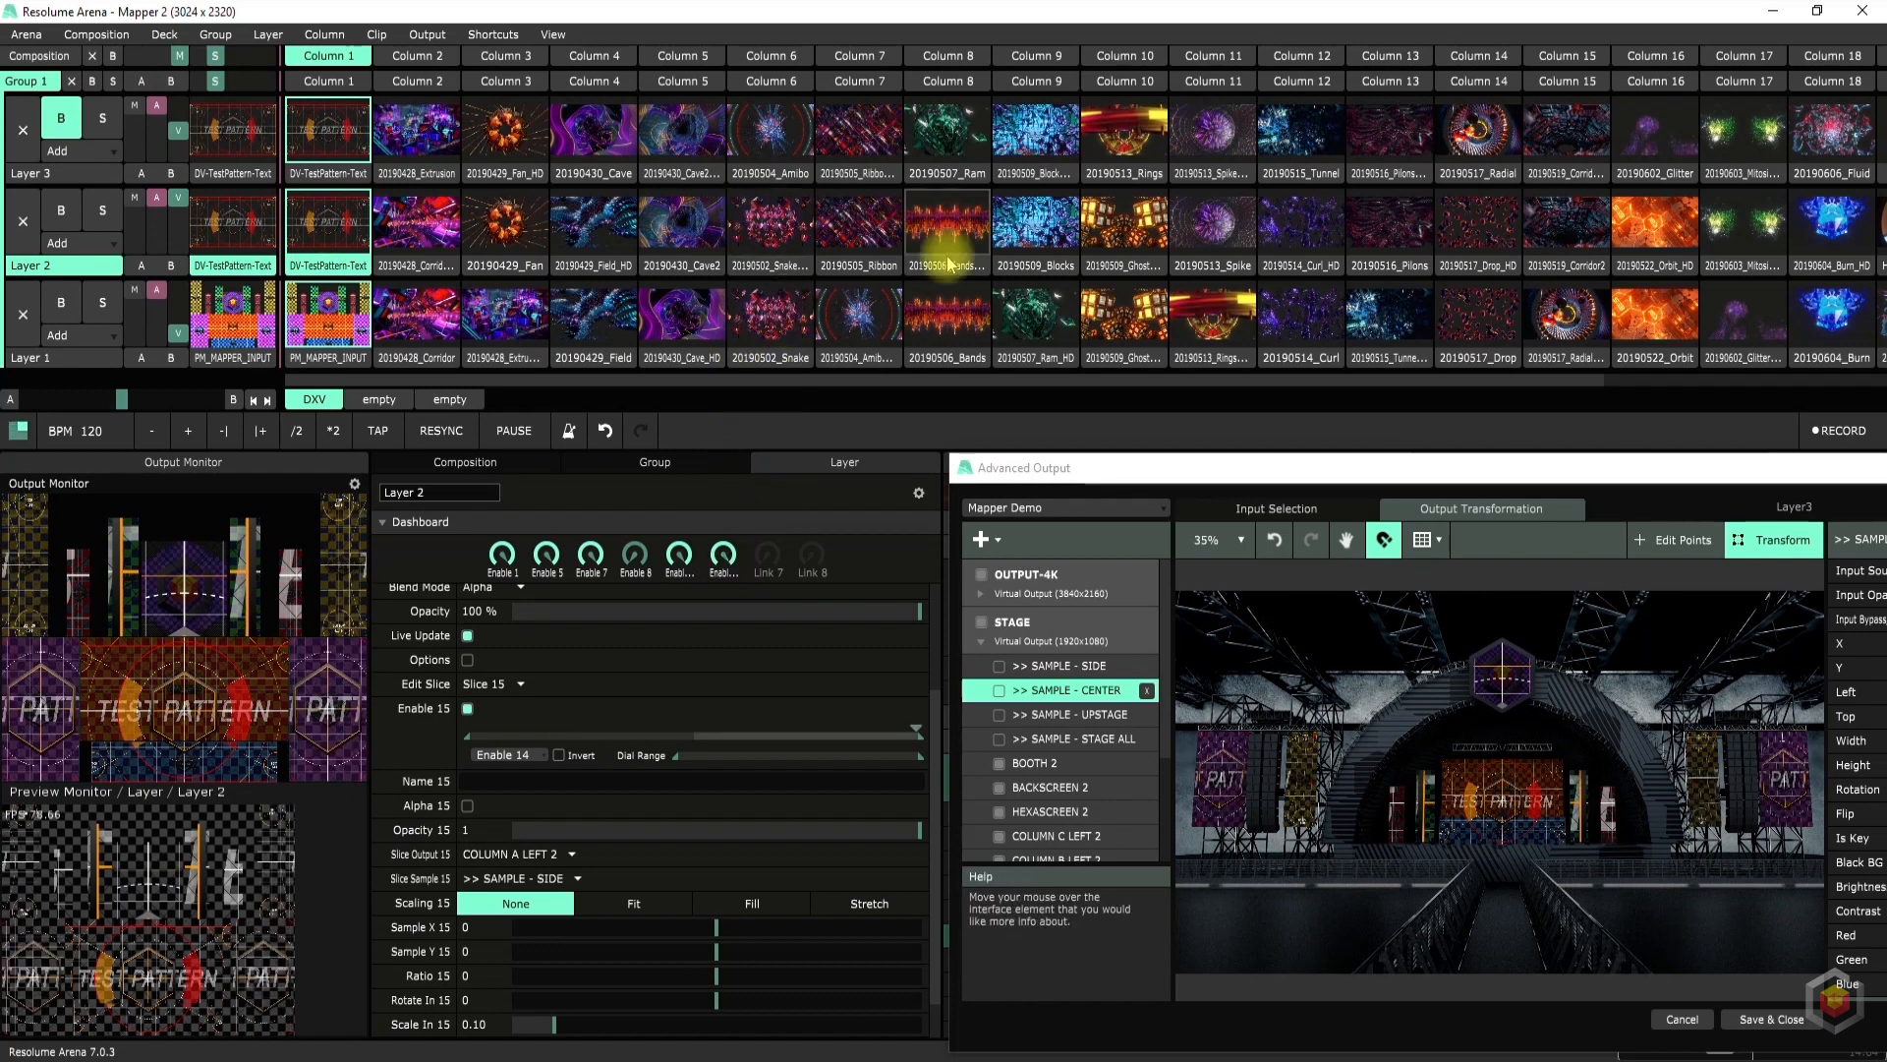
Swap Layer 1's Column 7 clip up into Layer 2 and play it to preview the mapping with real content
left_click_drag(851, 366, 853, 237)
left_click(854, 236)
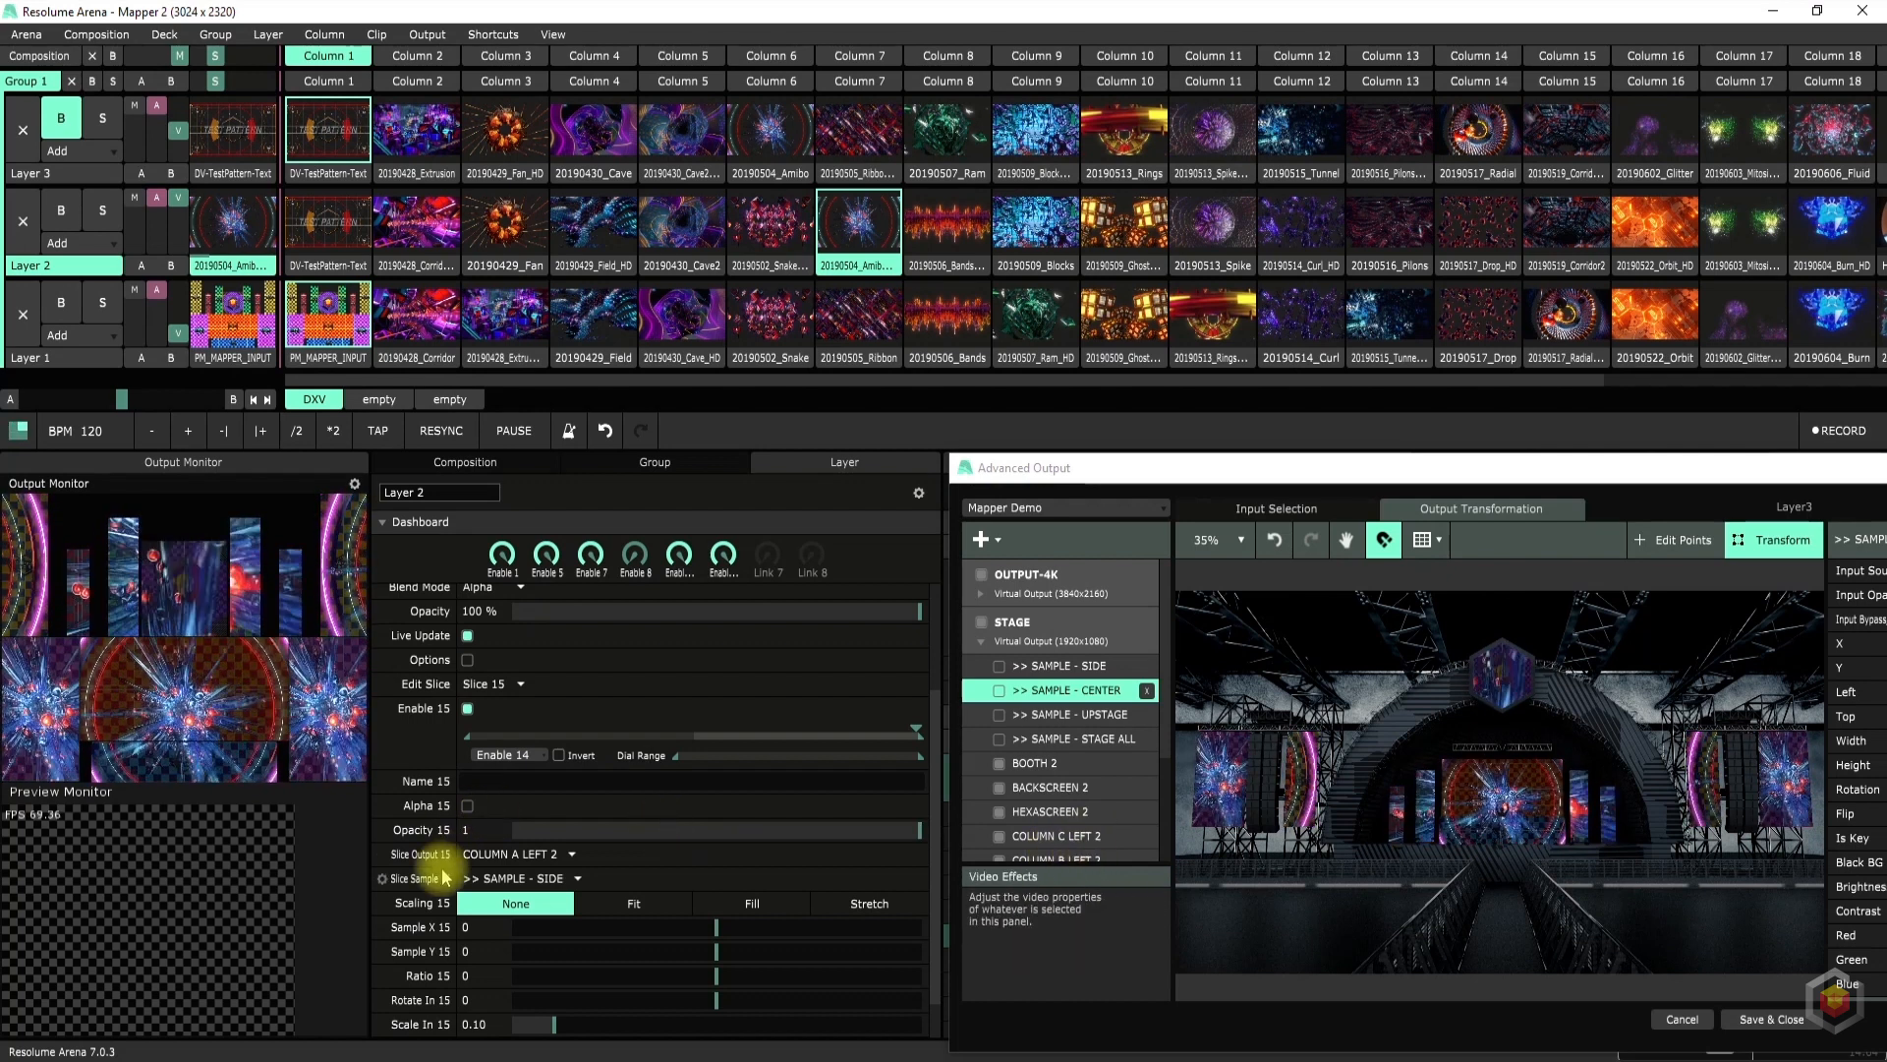
Select Slice 16 for editing and play the DV-TestPattern-Text clip in Layer 2's Column 1 again
scroll(438, 855, "up", 3)
left_click(485, 837)
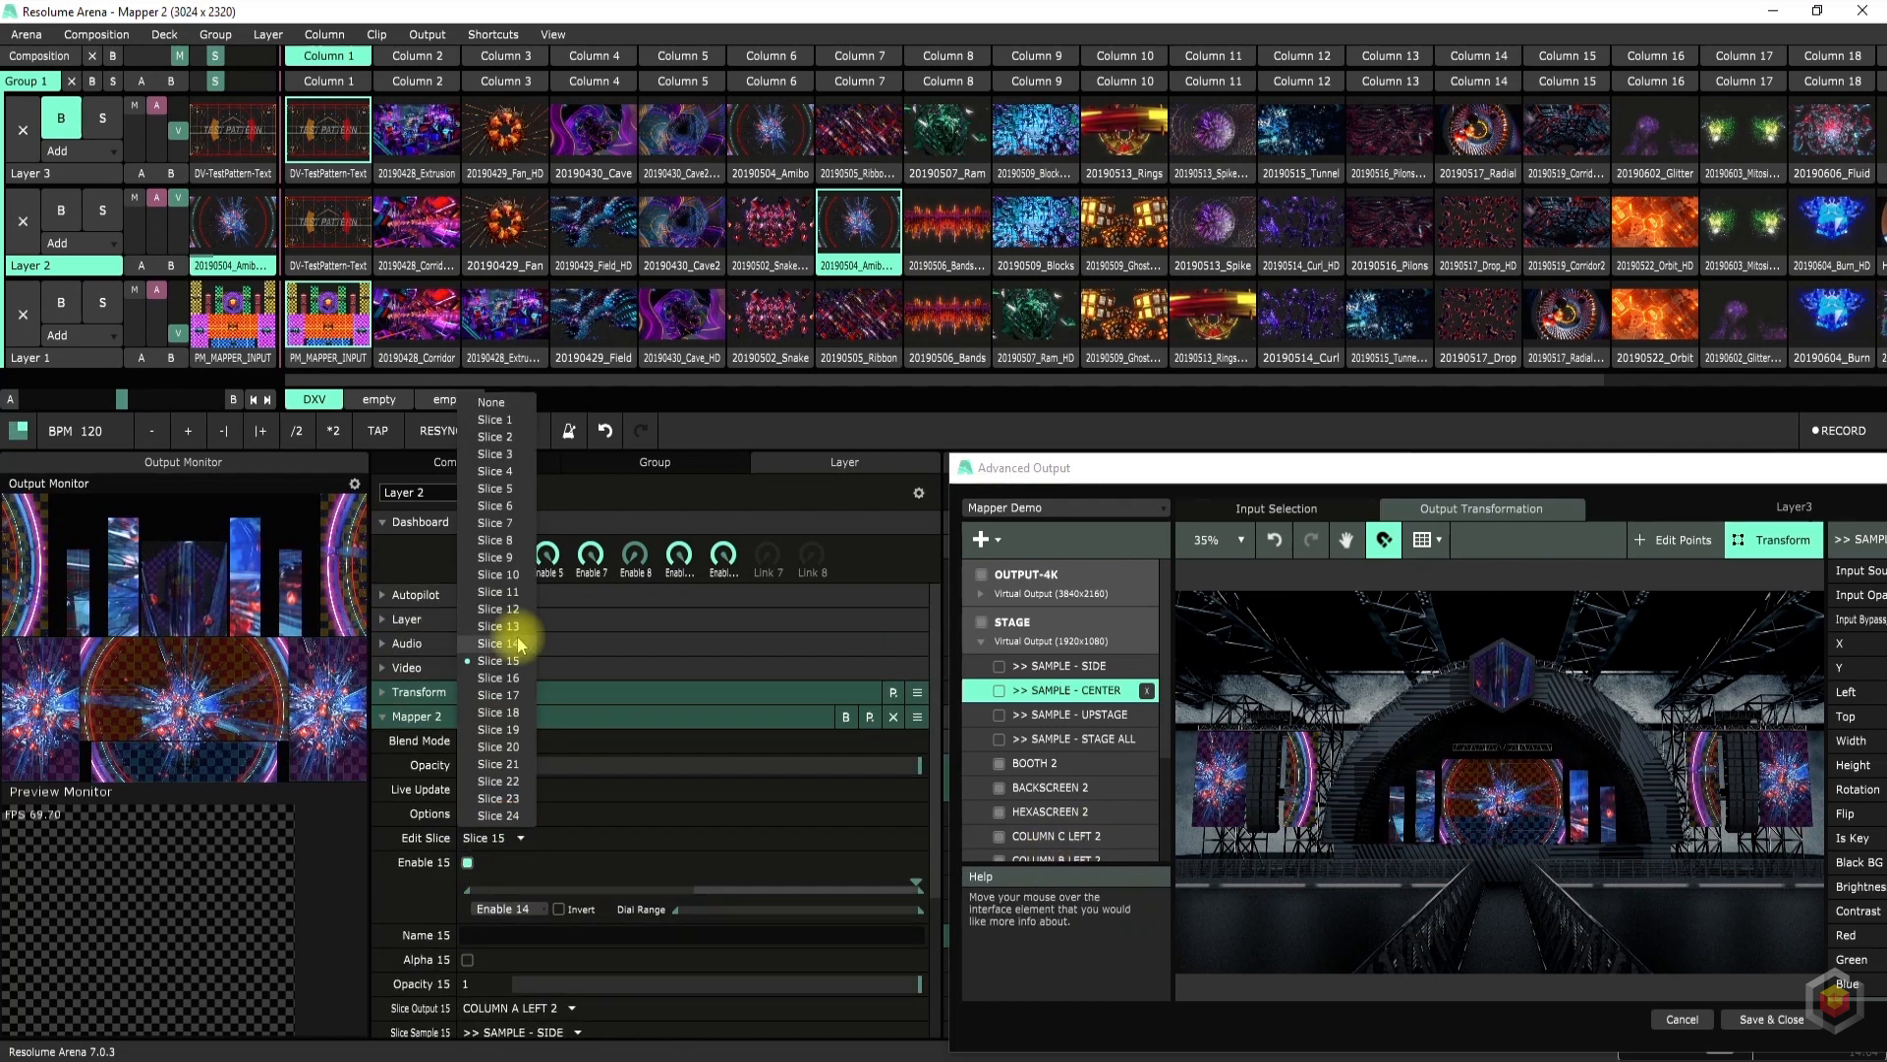
left_click(511, 678)
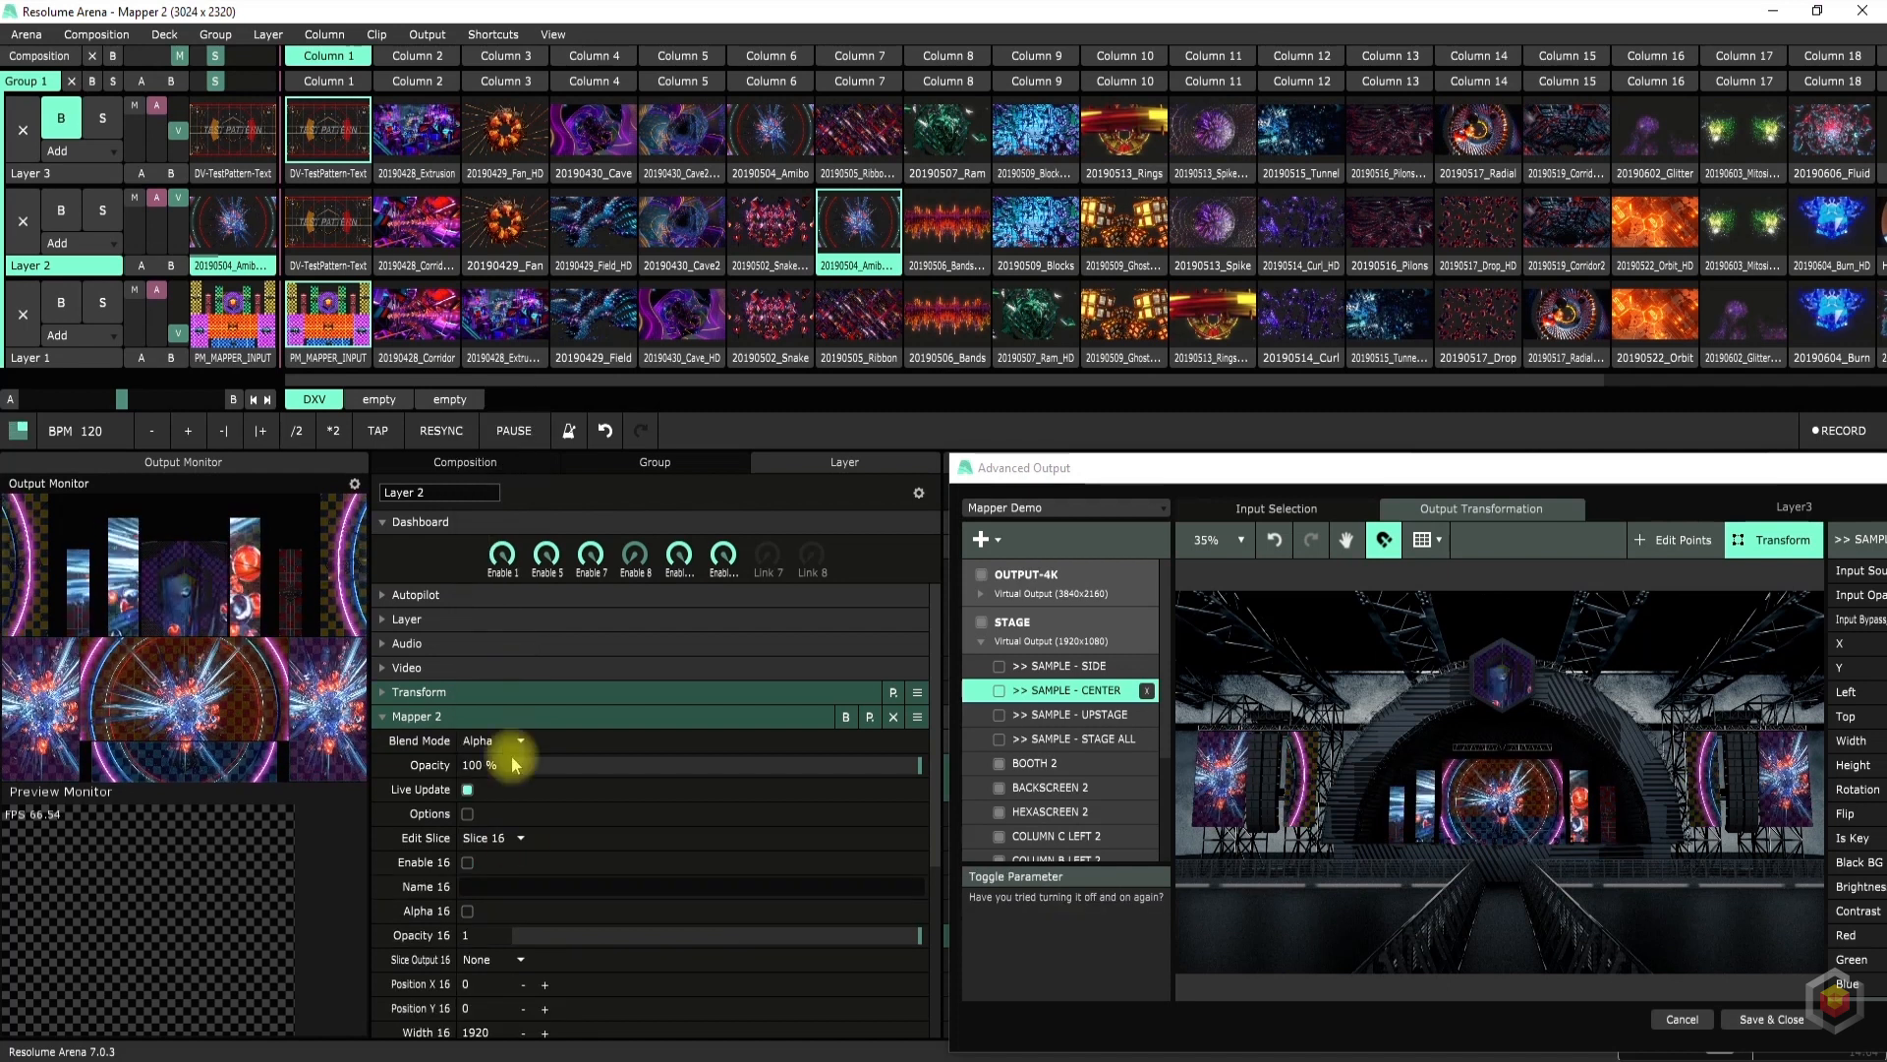
left_click(327, 238)
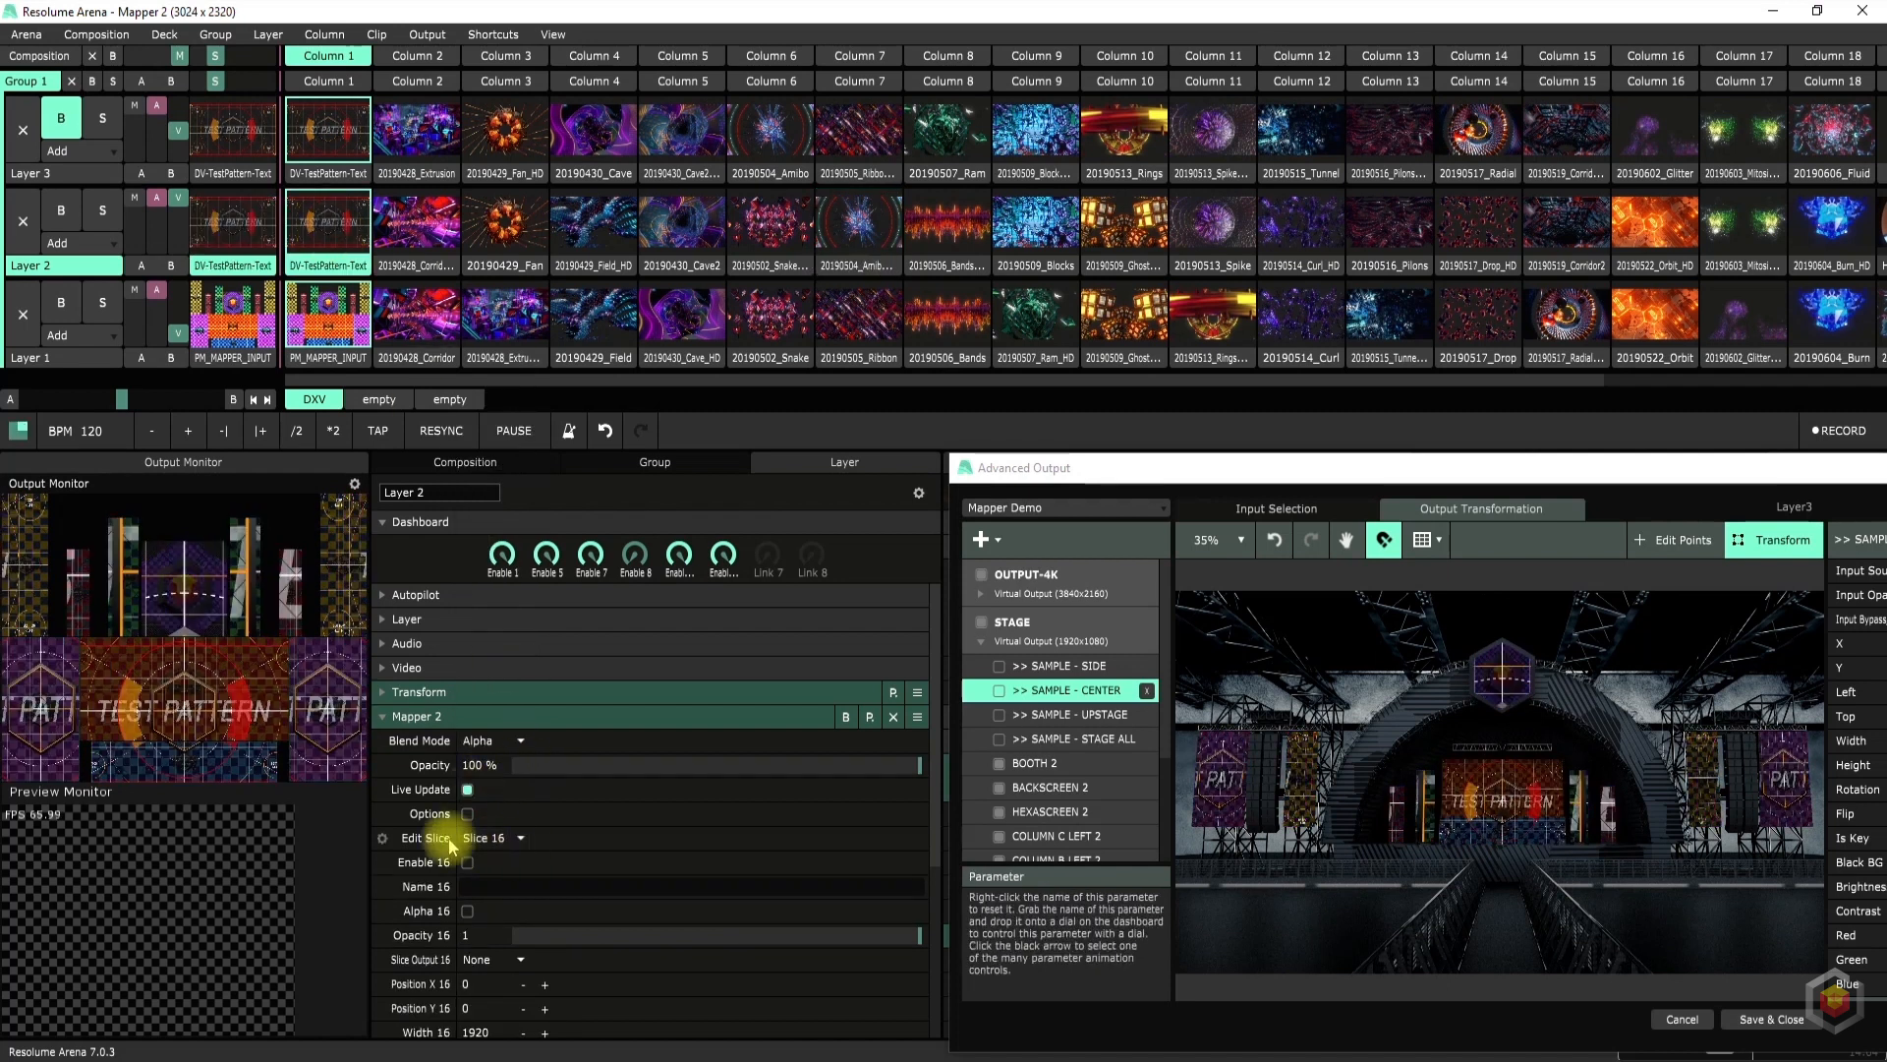
Enable Slice 16 and set its slice output to HEXASCREEN 2
left_click(467, 862)
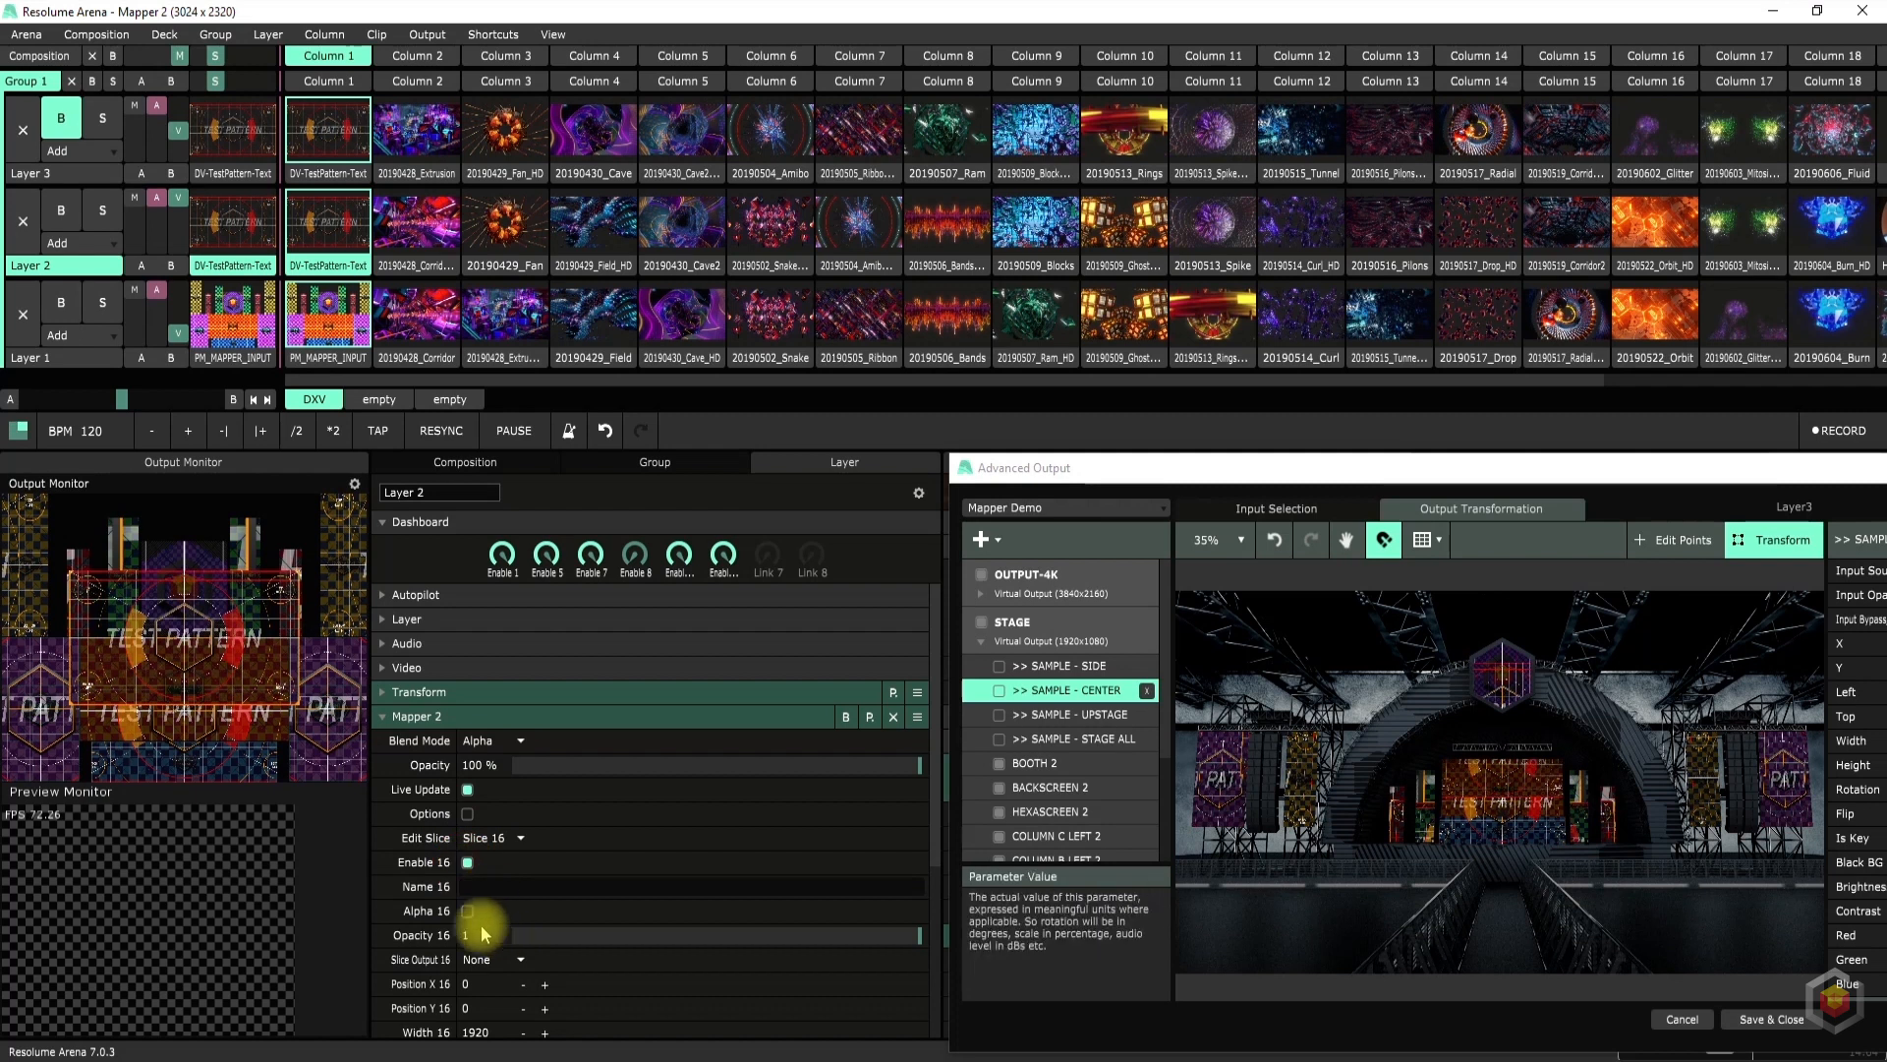
scroll(423, 952, "down", 3)
left_click(495, 801)
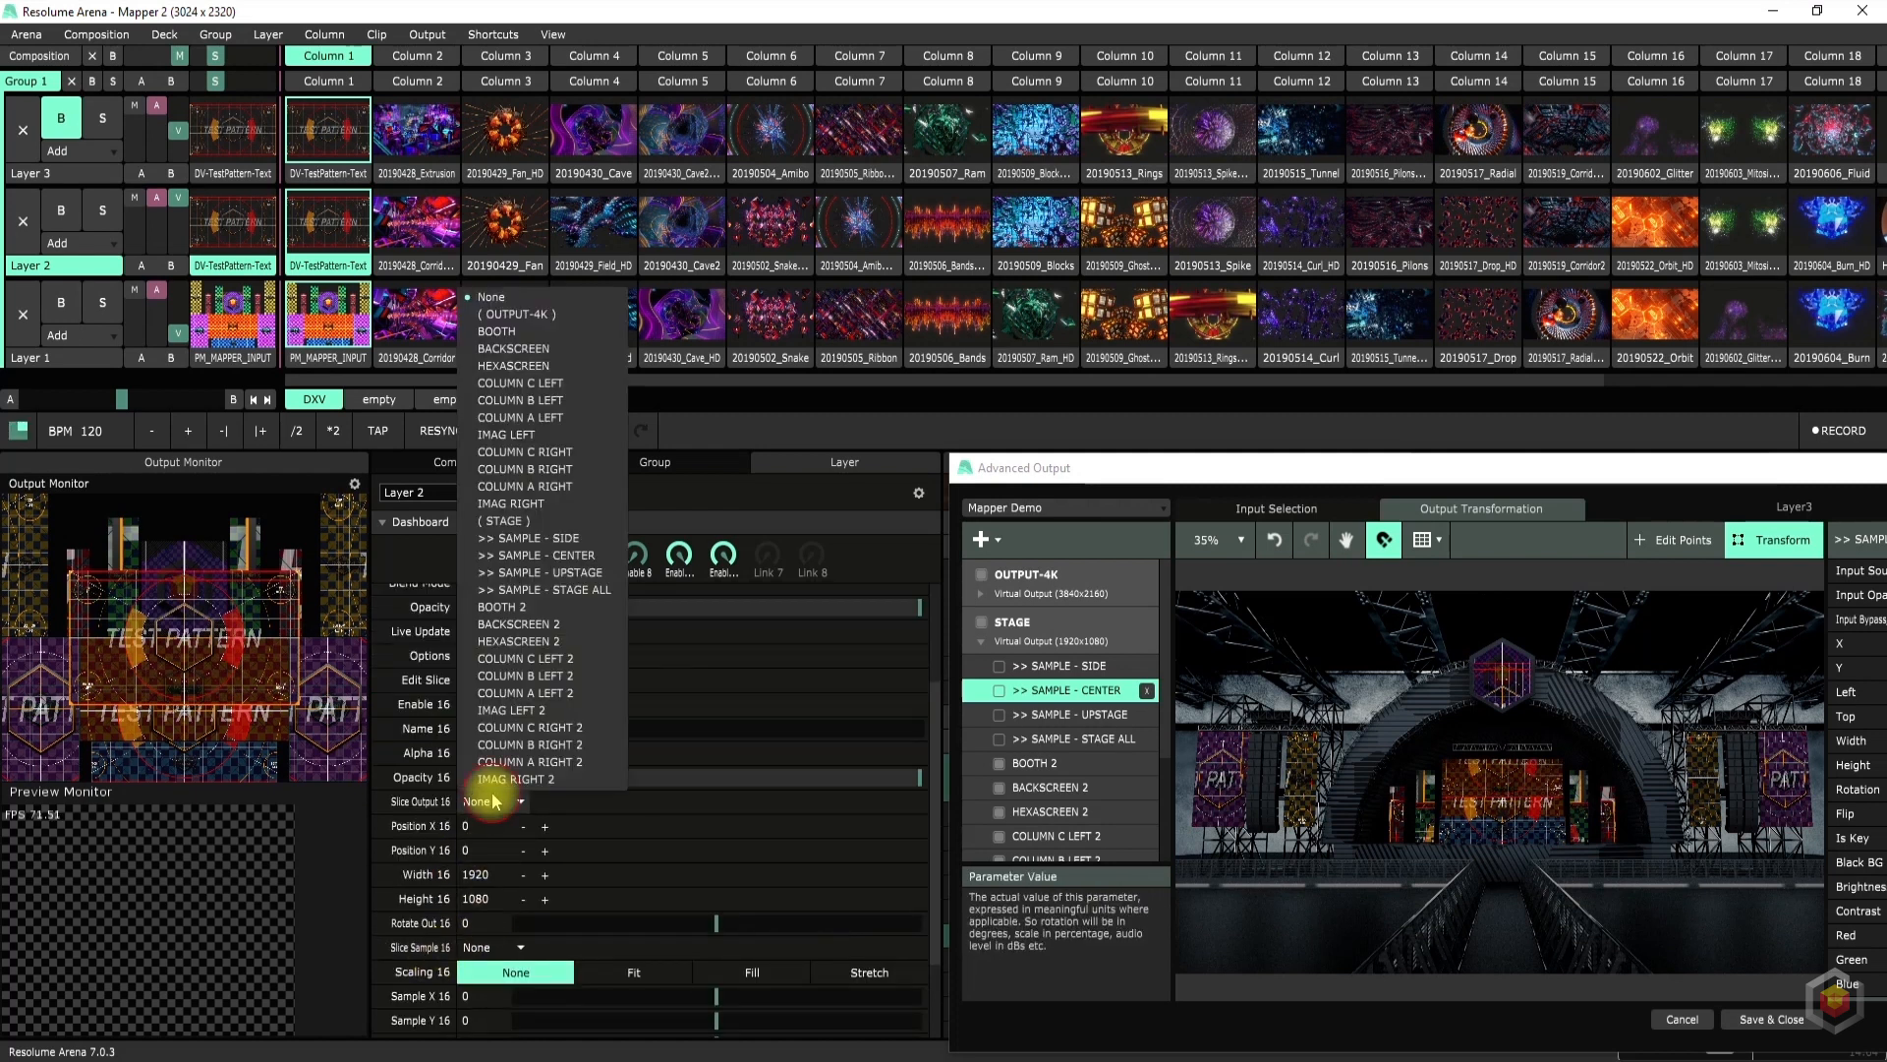
left_click(551, 638)
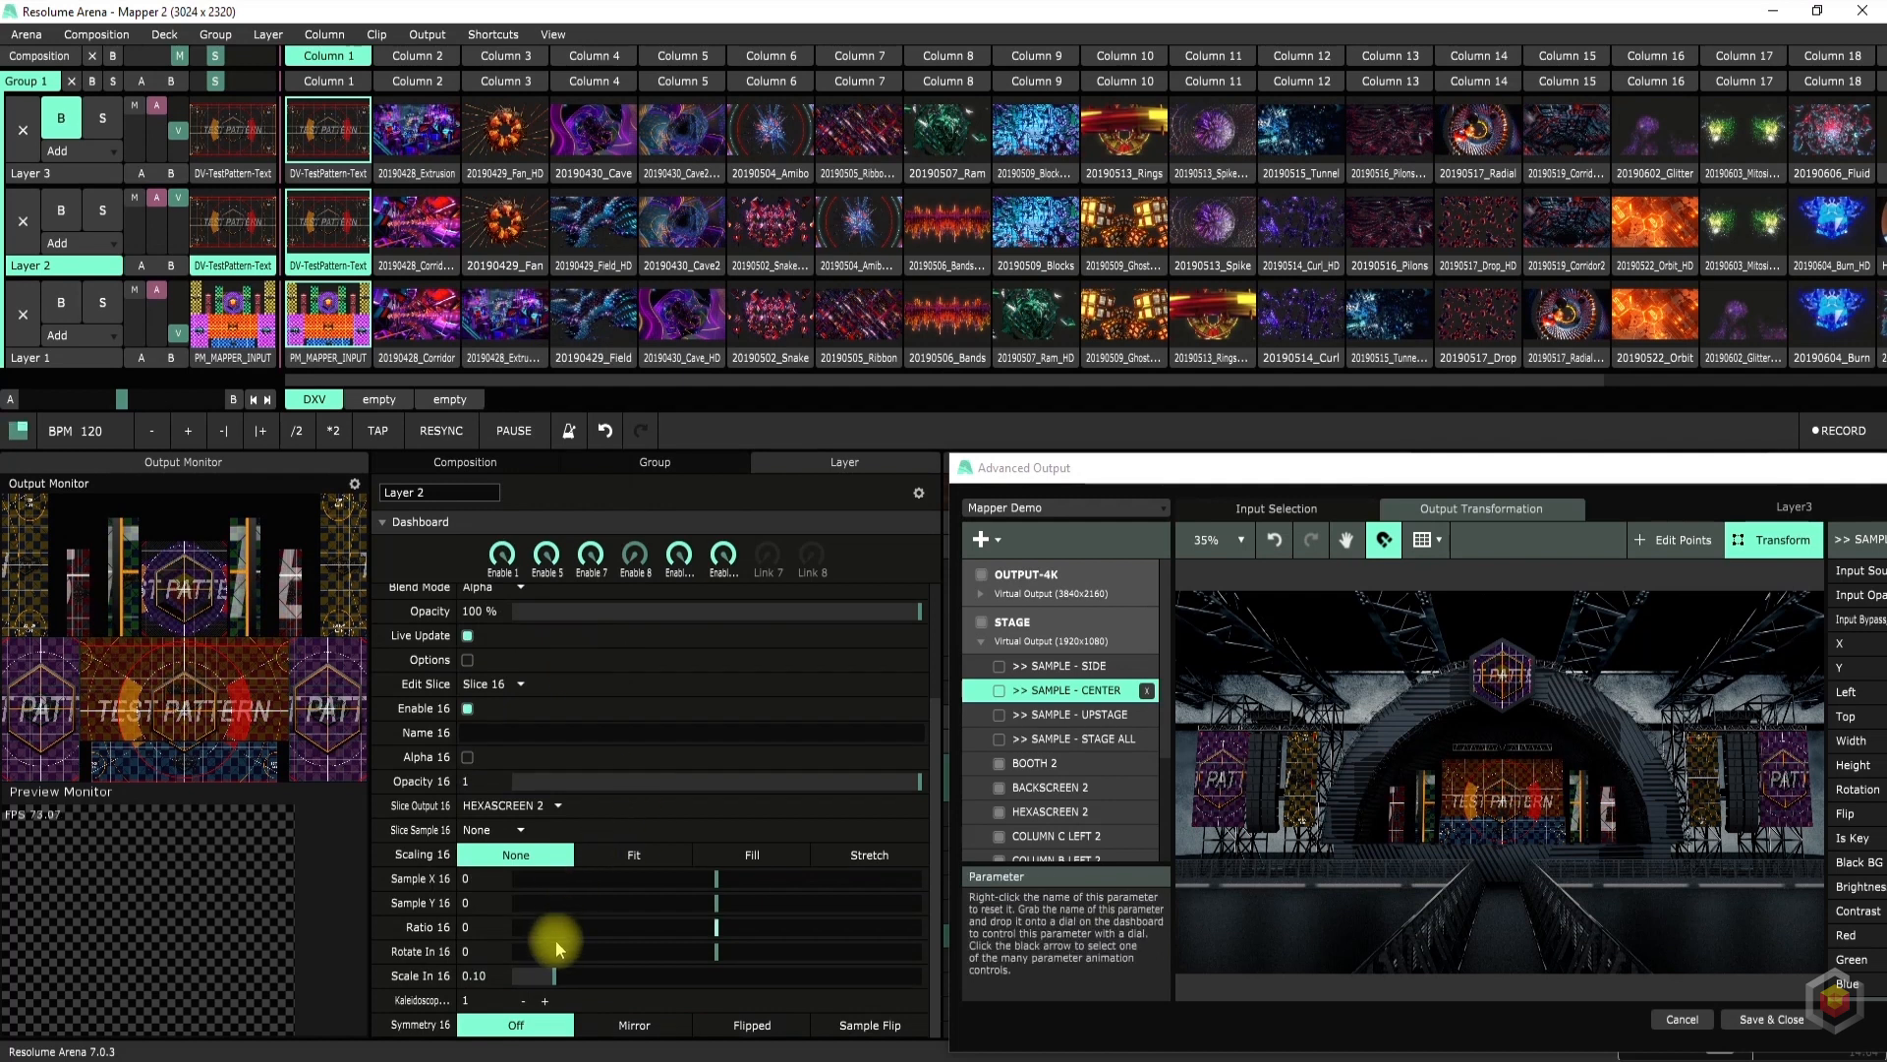
Reduce Slice 16's Scale In to 0.07 and raise its Kaleidoscope value to 6
left_click_drag(556, 976, 547, 976)
scroll(1450, 717, "up", 5)
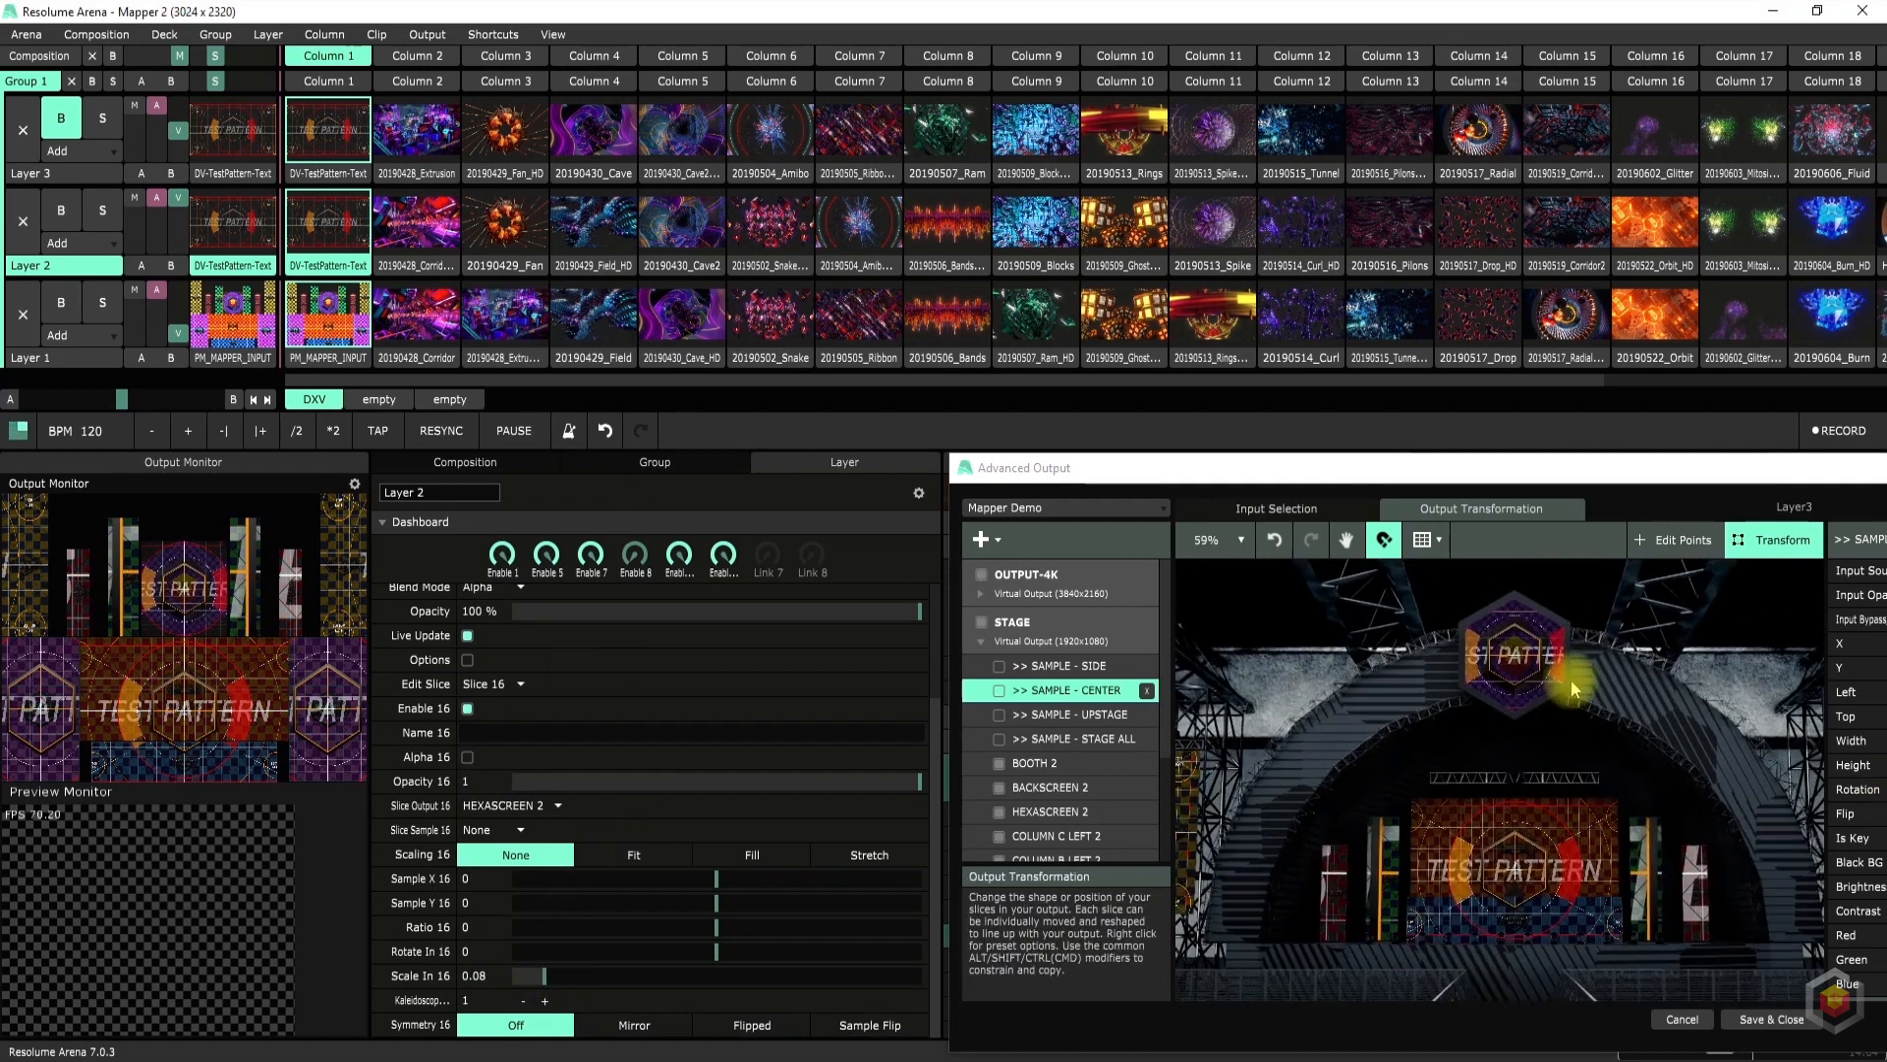
mouse_move(544, 976)
left_mouse_down()
mouse_move(560, 976)
mouse_move(544, 976)
left_mouse_up()
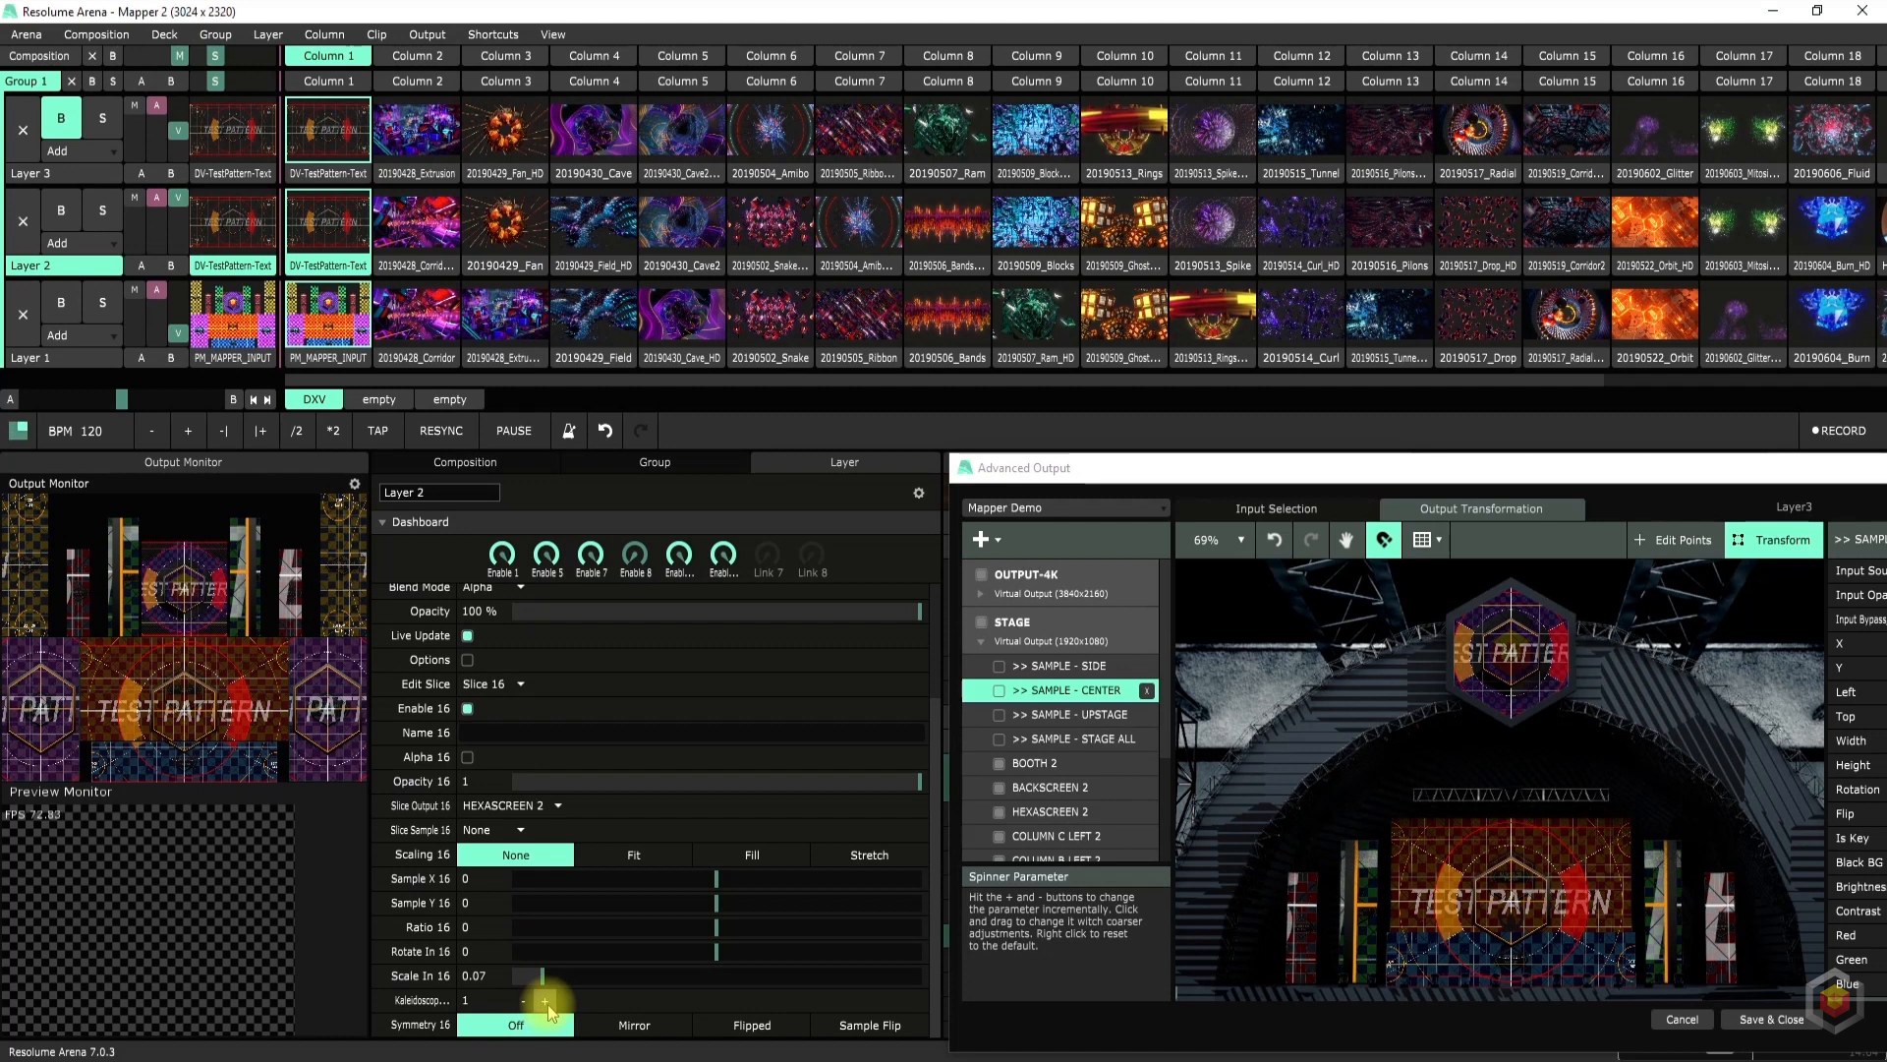
left_click(546, 1002)
left_click(545, 1002)
left_click(545, 1001)
left_click(546, 1002)
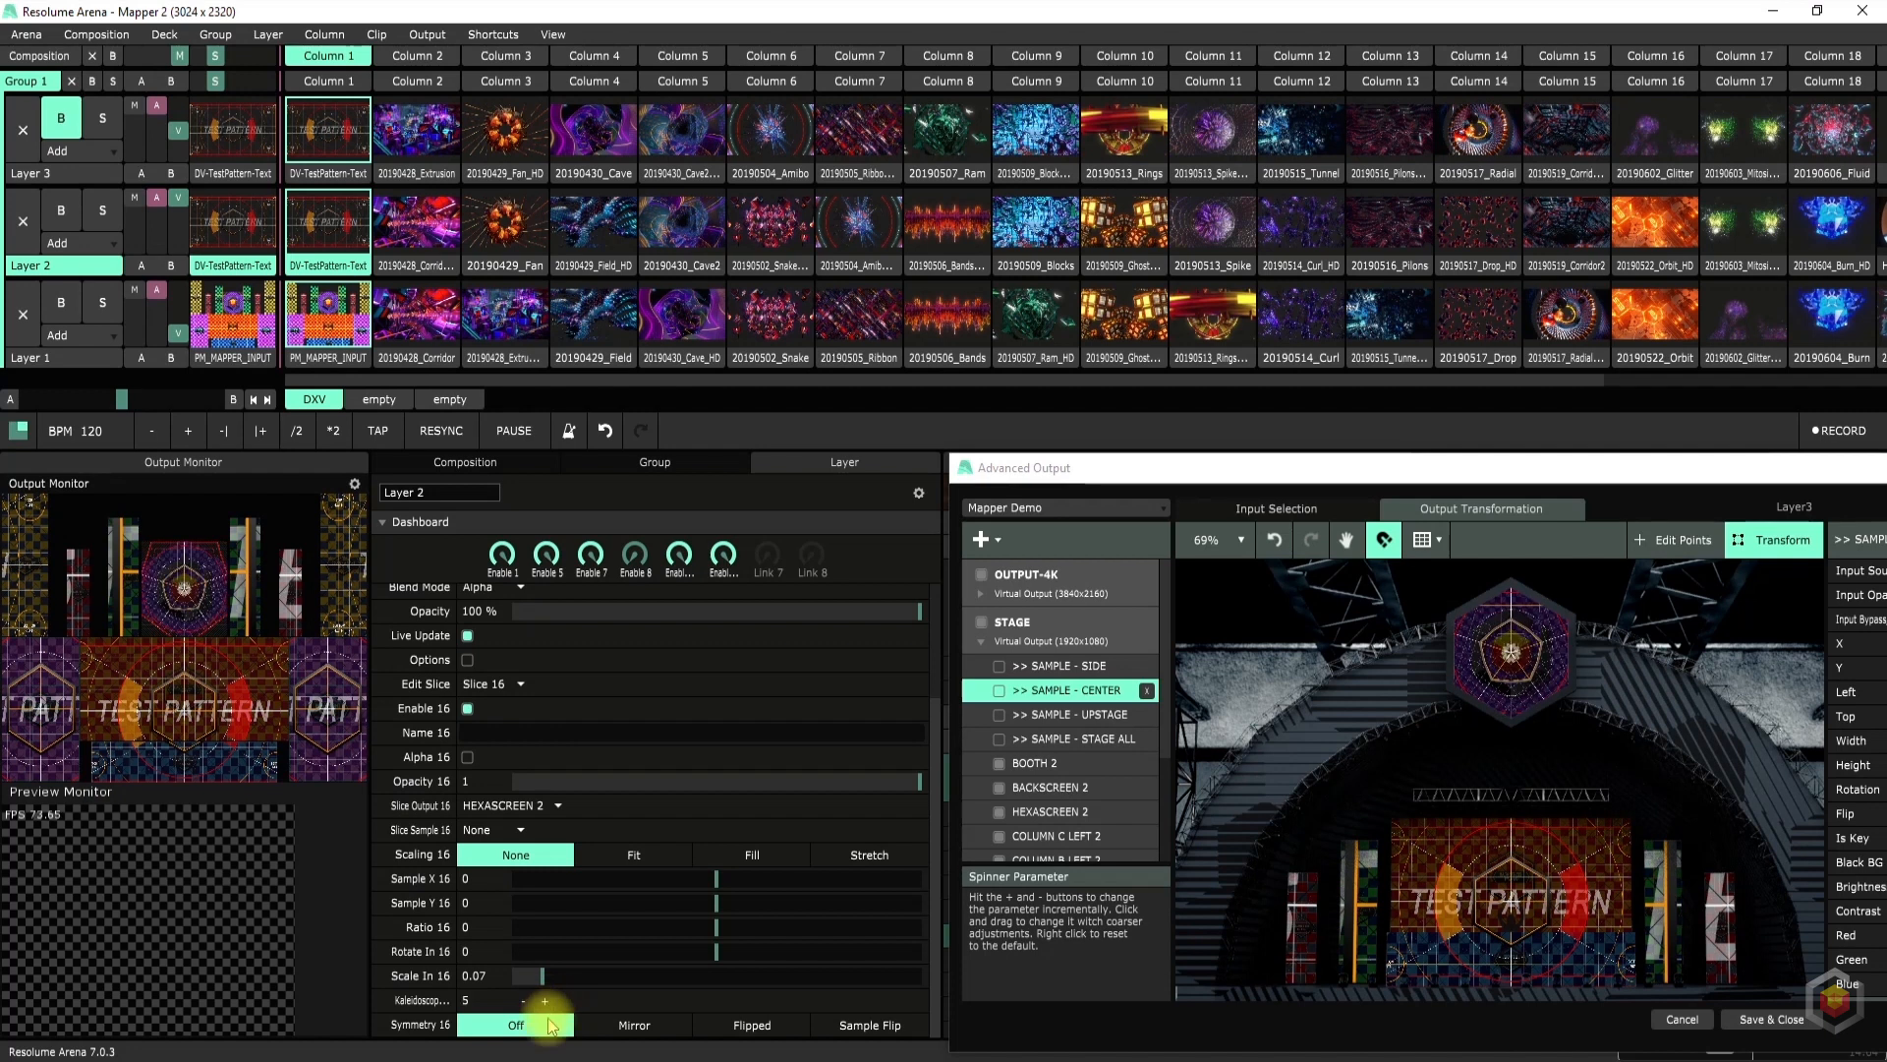
left_click(545, 999)
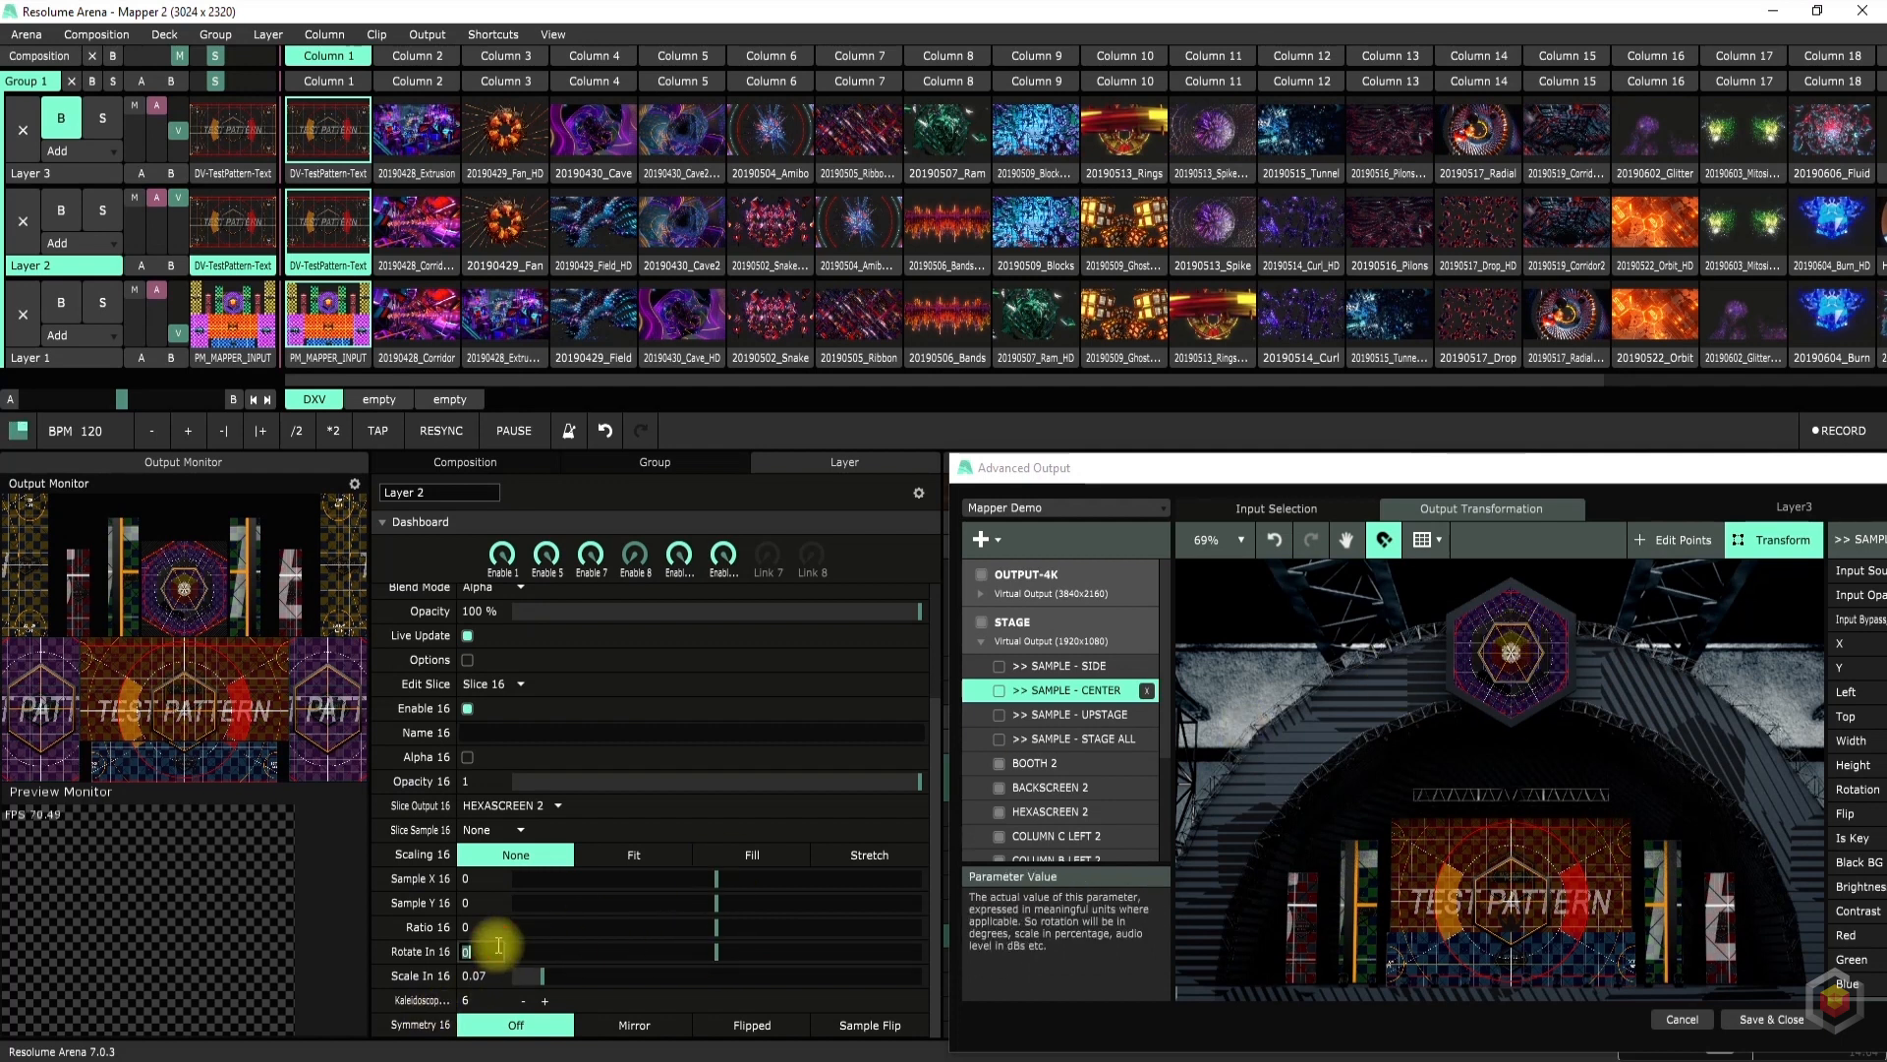
Set Slice 16's Rotate In to 30 and link its Enable parameter to the seventh dashboard dial
key("Return")
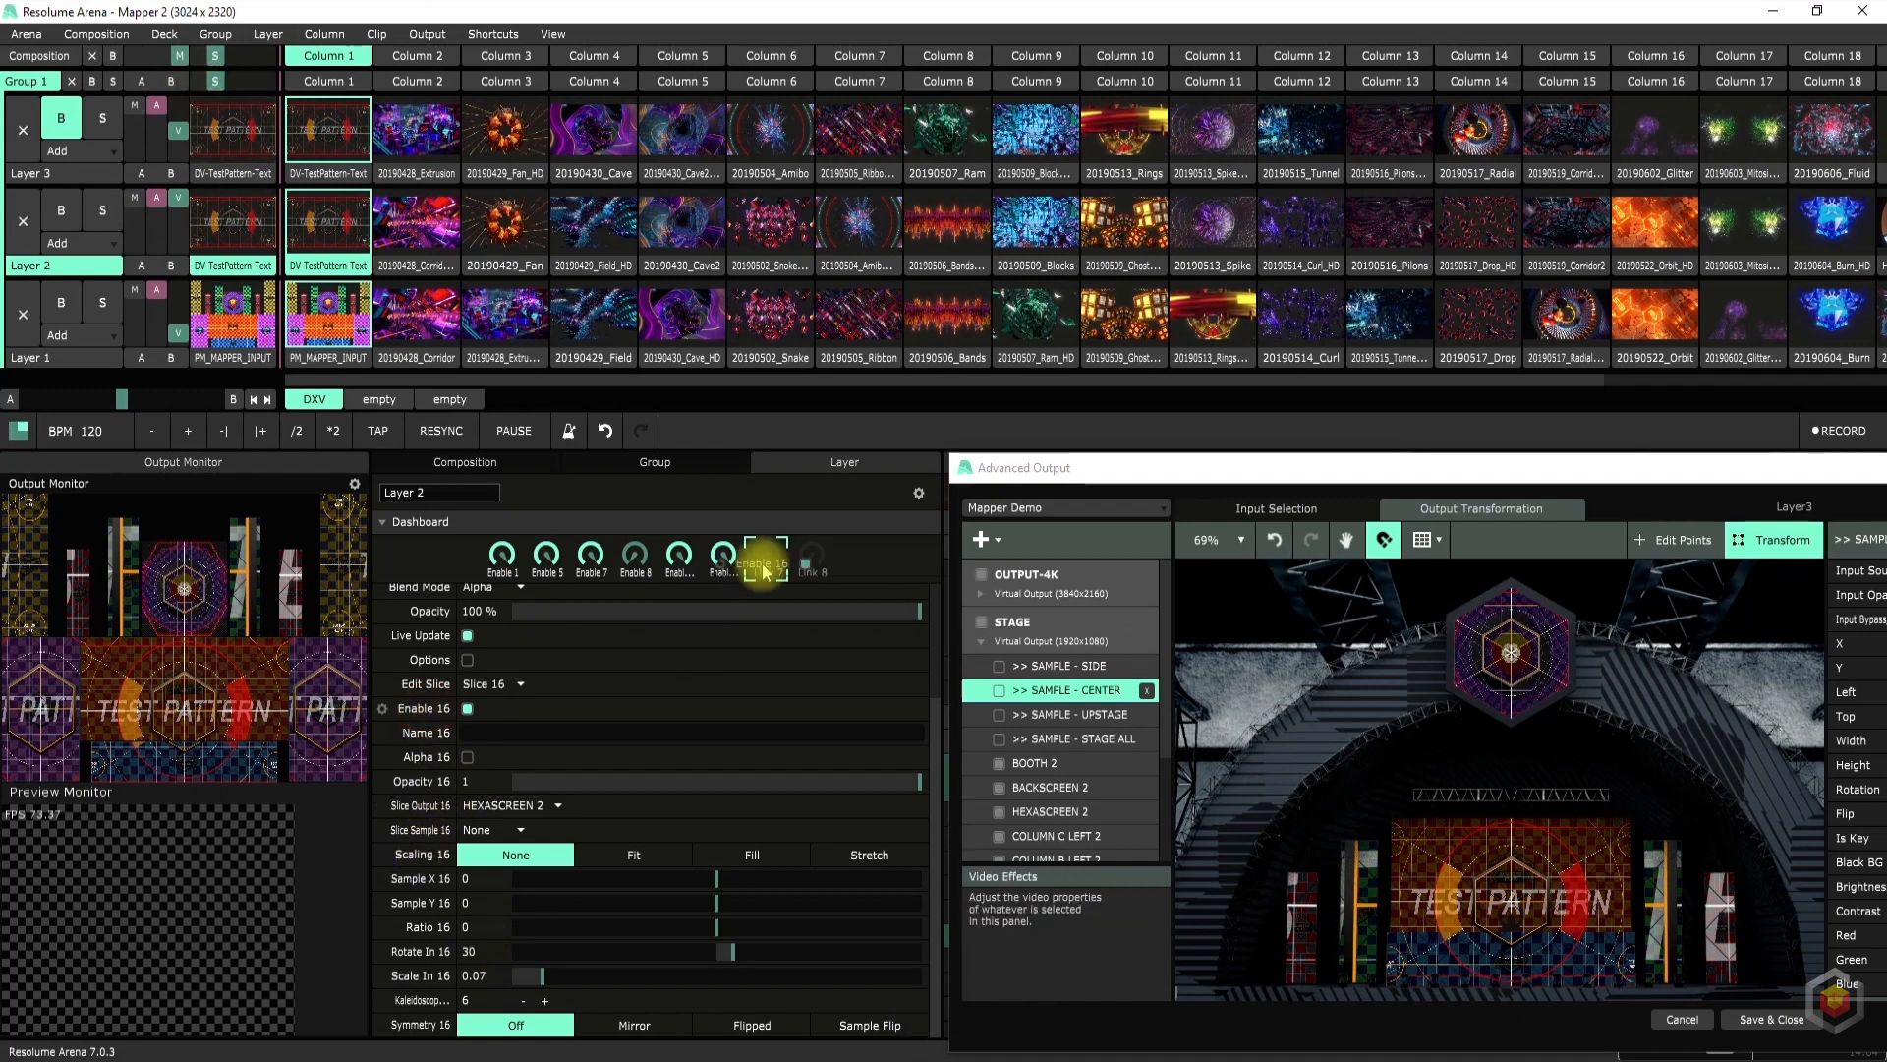
left_click_drag(766, 570, 767, 568)
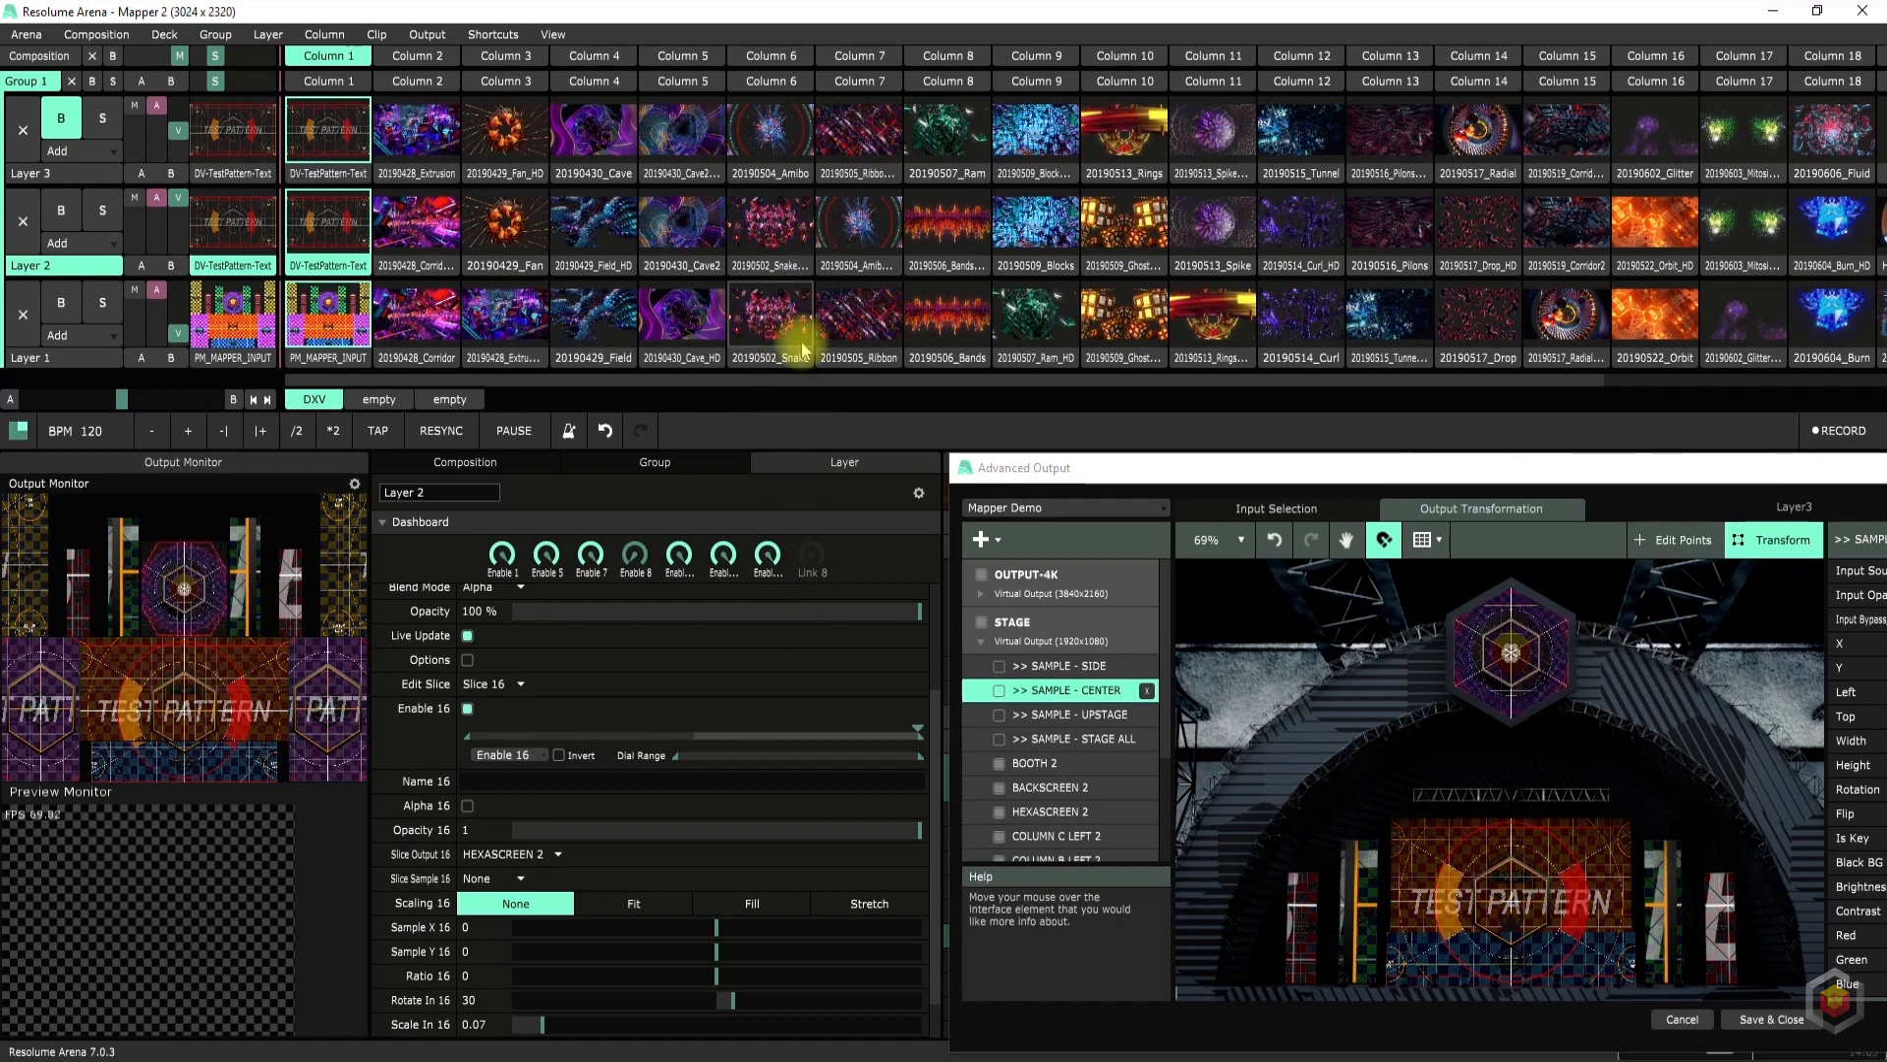
Play the 20190429_Field_HD clip in Layer 2's Column 4 and fade out Layer 1's video
scroll(1350, 793, "down", 3)
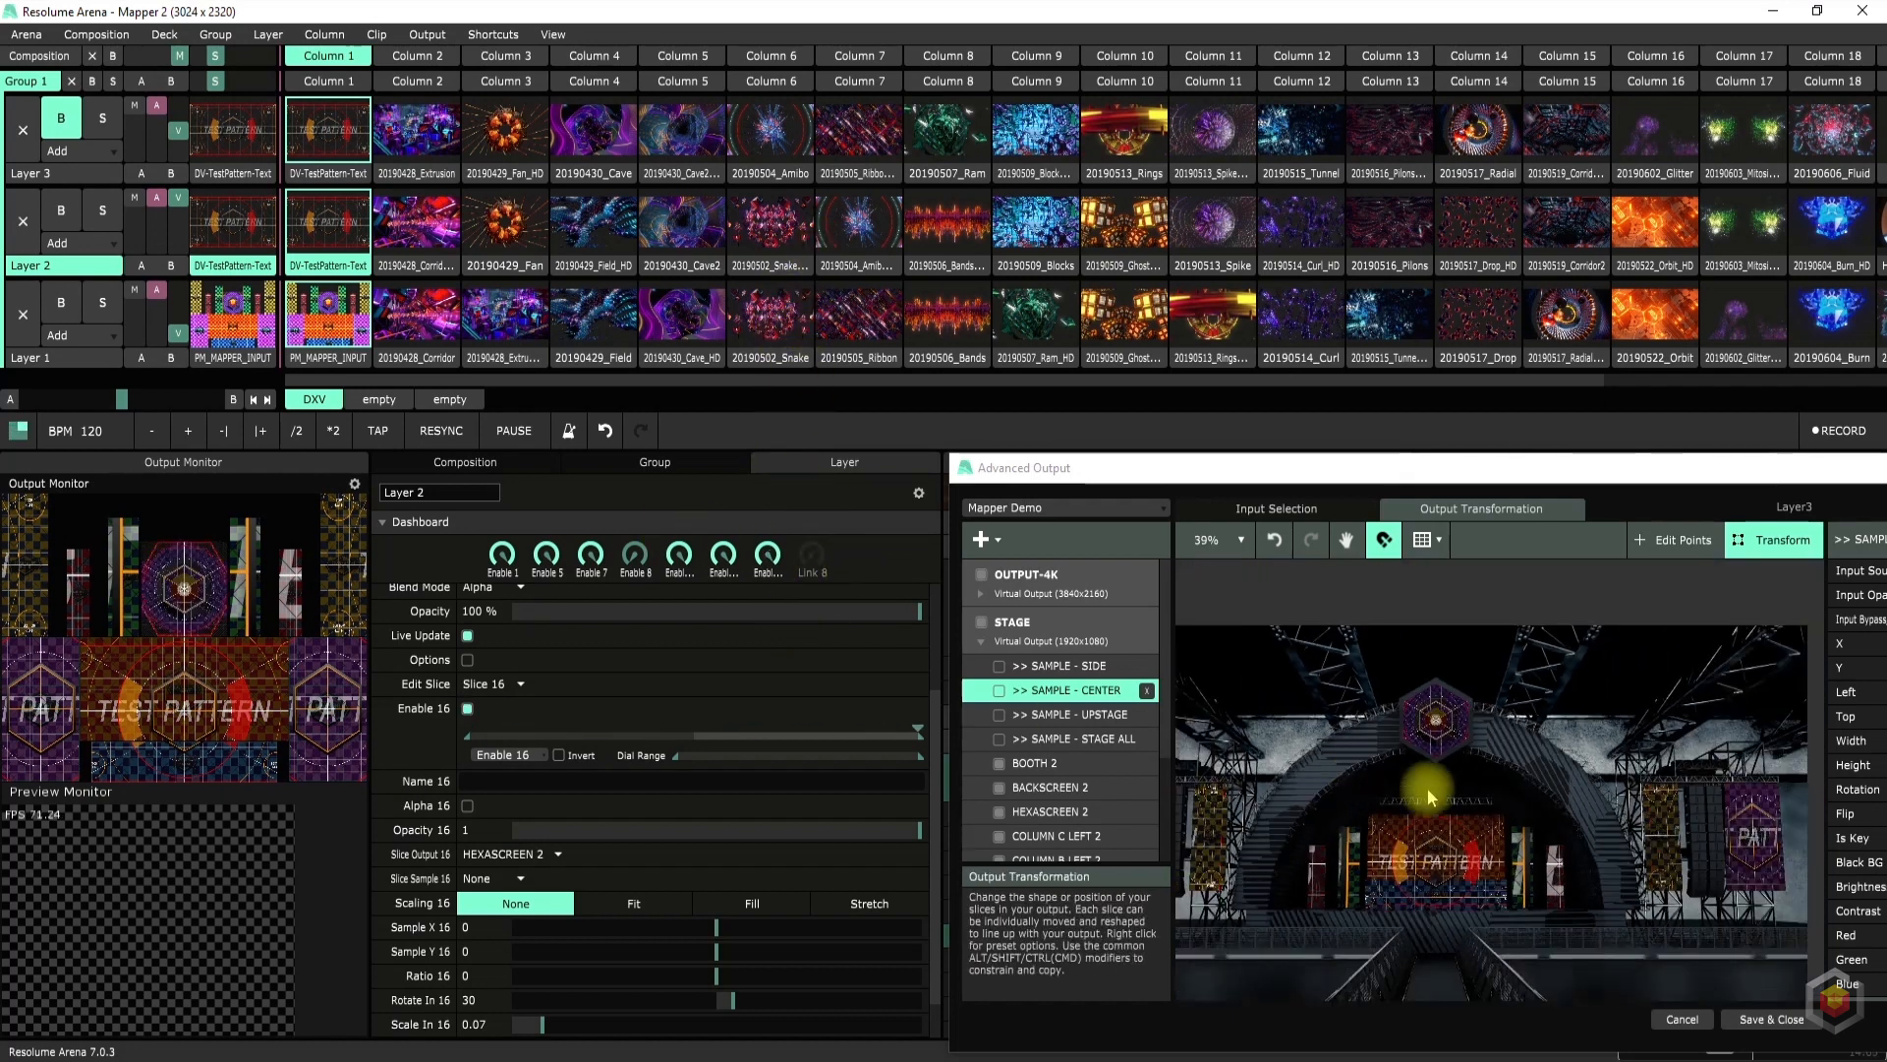
scroll(1376, 786, "down", 1)
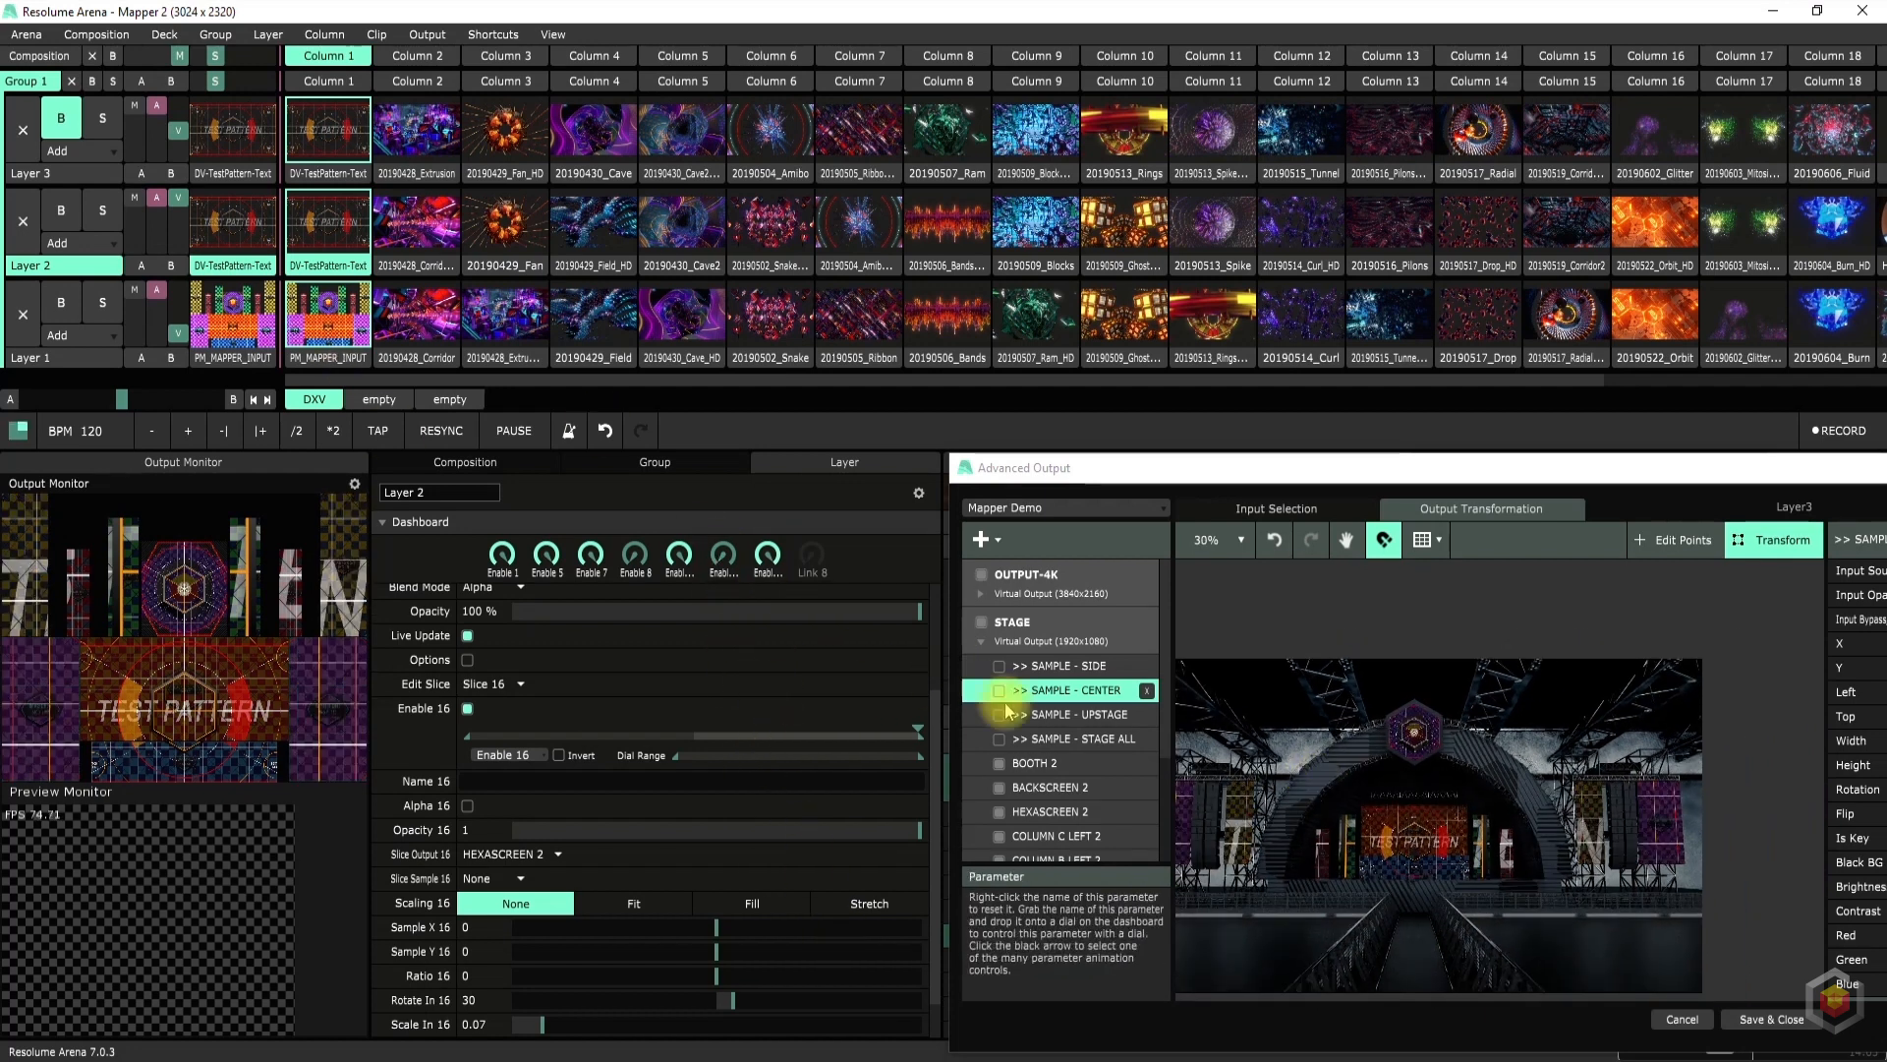
scroll(1710, 880, "down", 1)
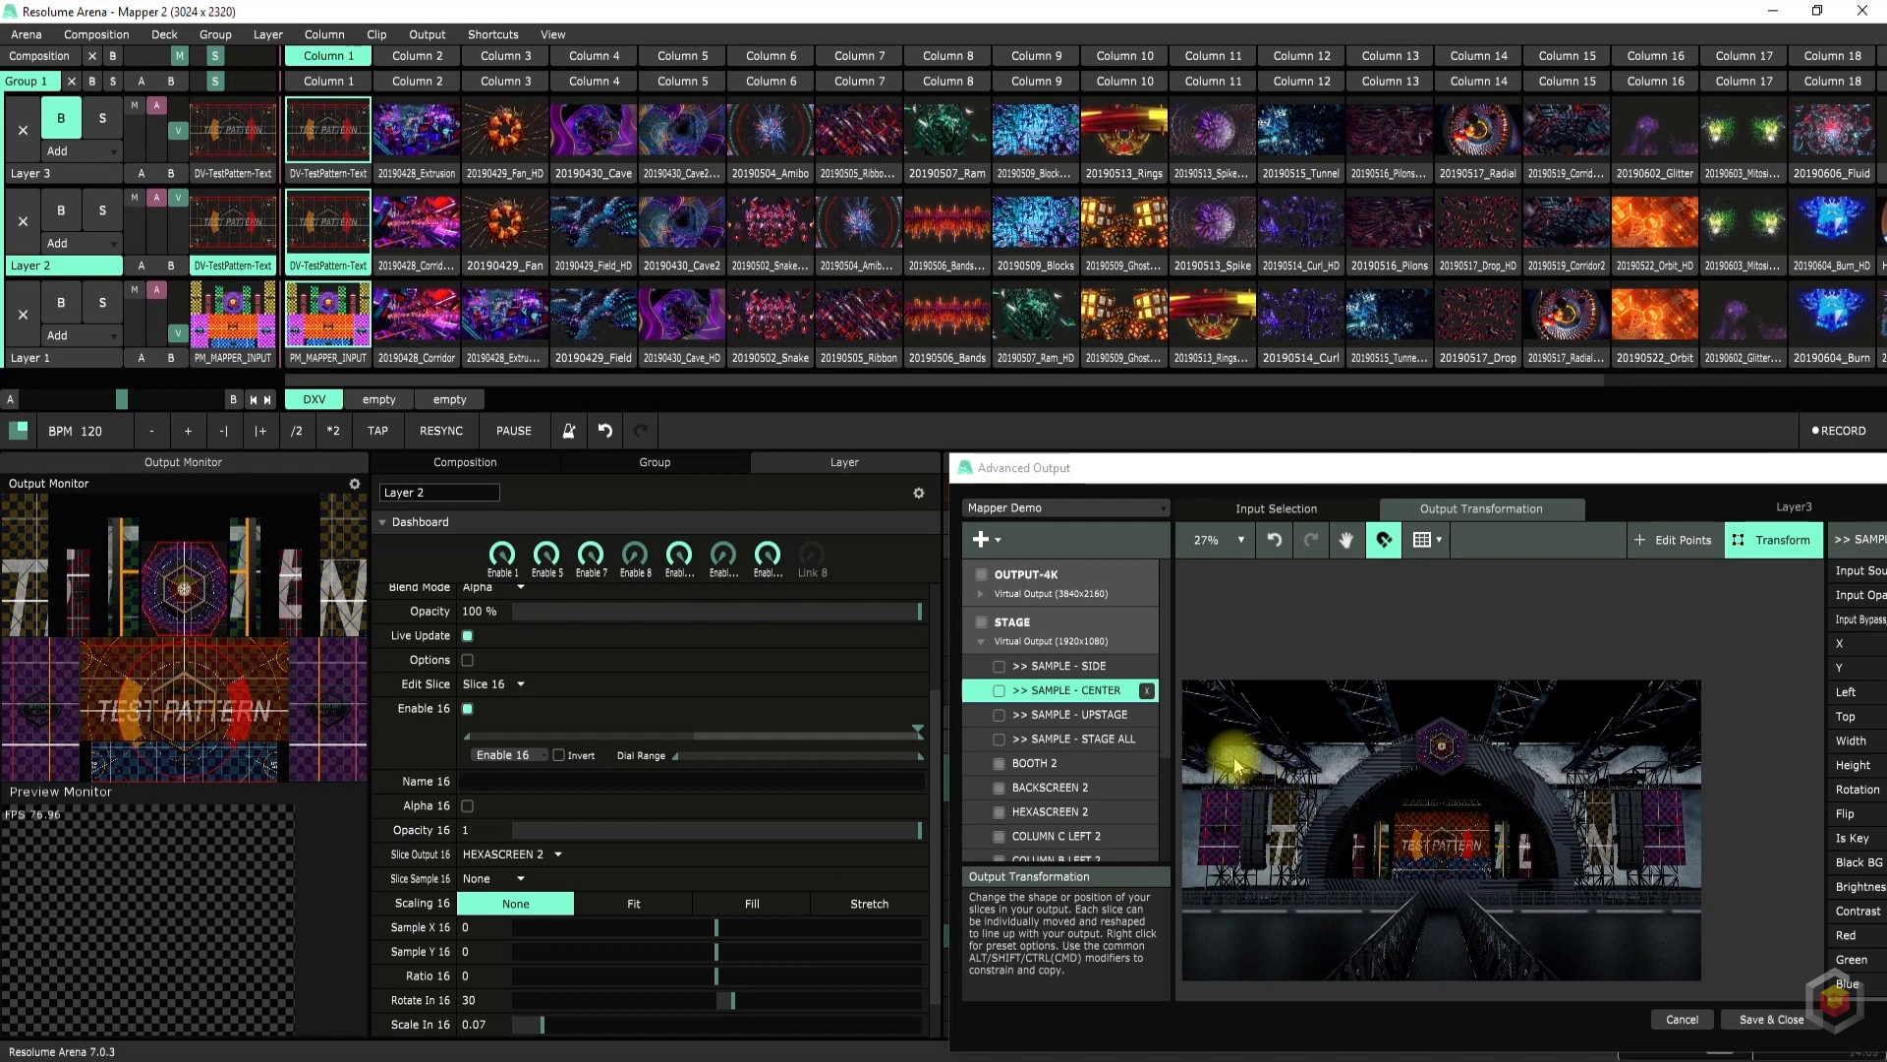
scroll(1235, 766, "up", 1)
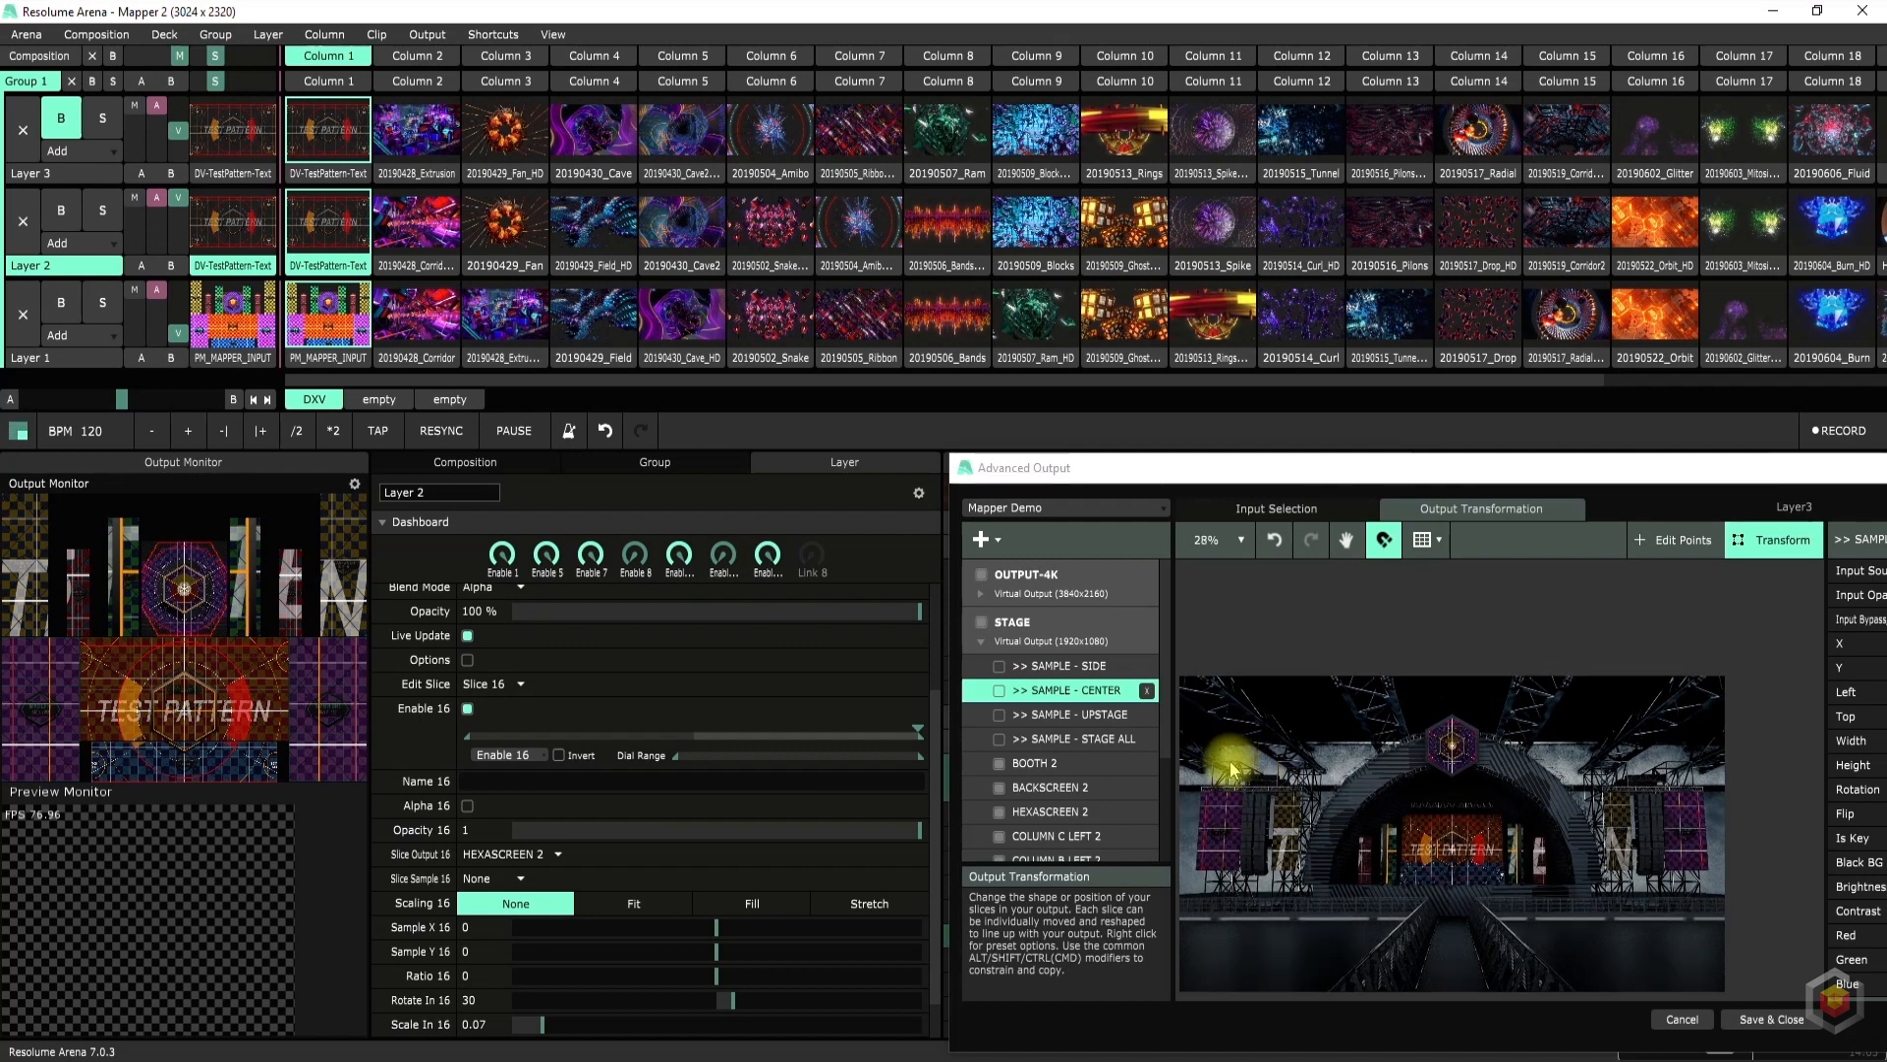
left_click(600, 225)
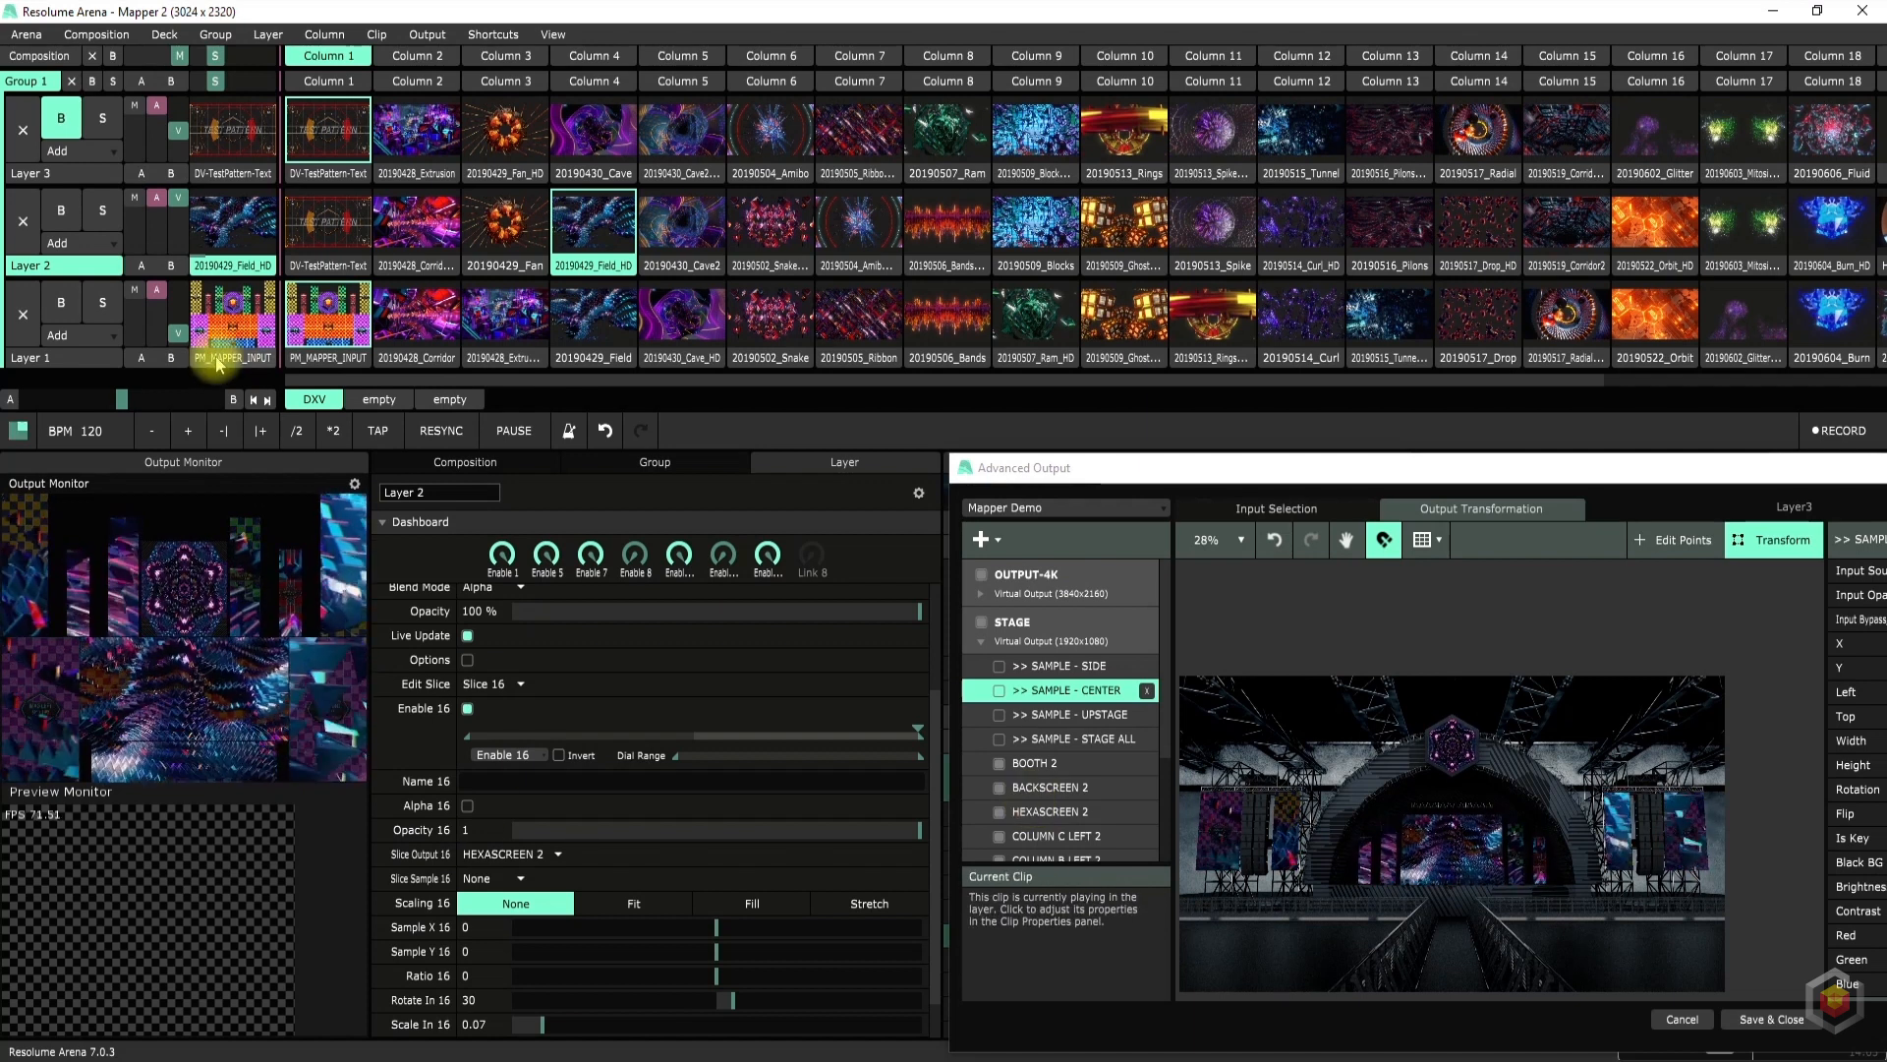
left_click_drag(178, 314, 183, 398)
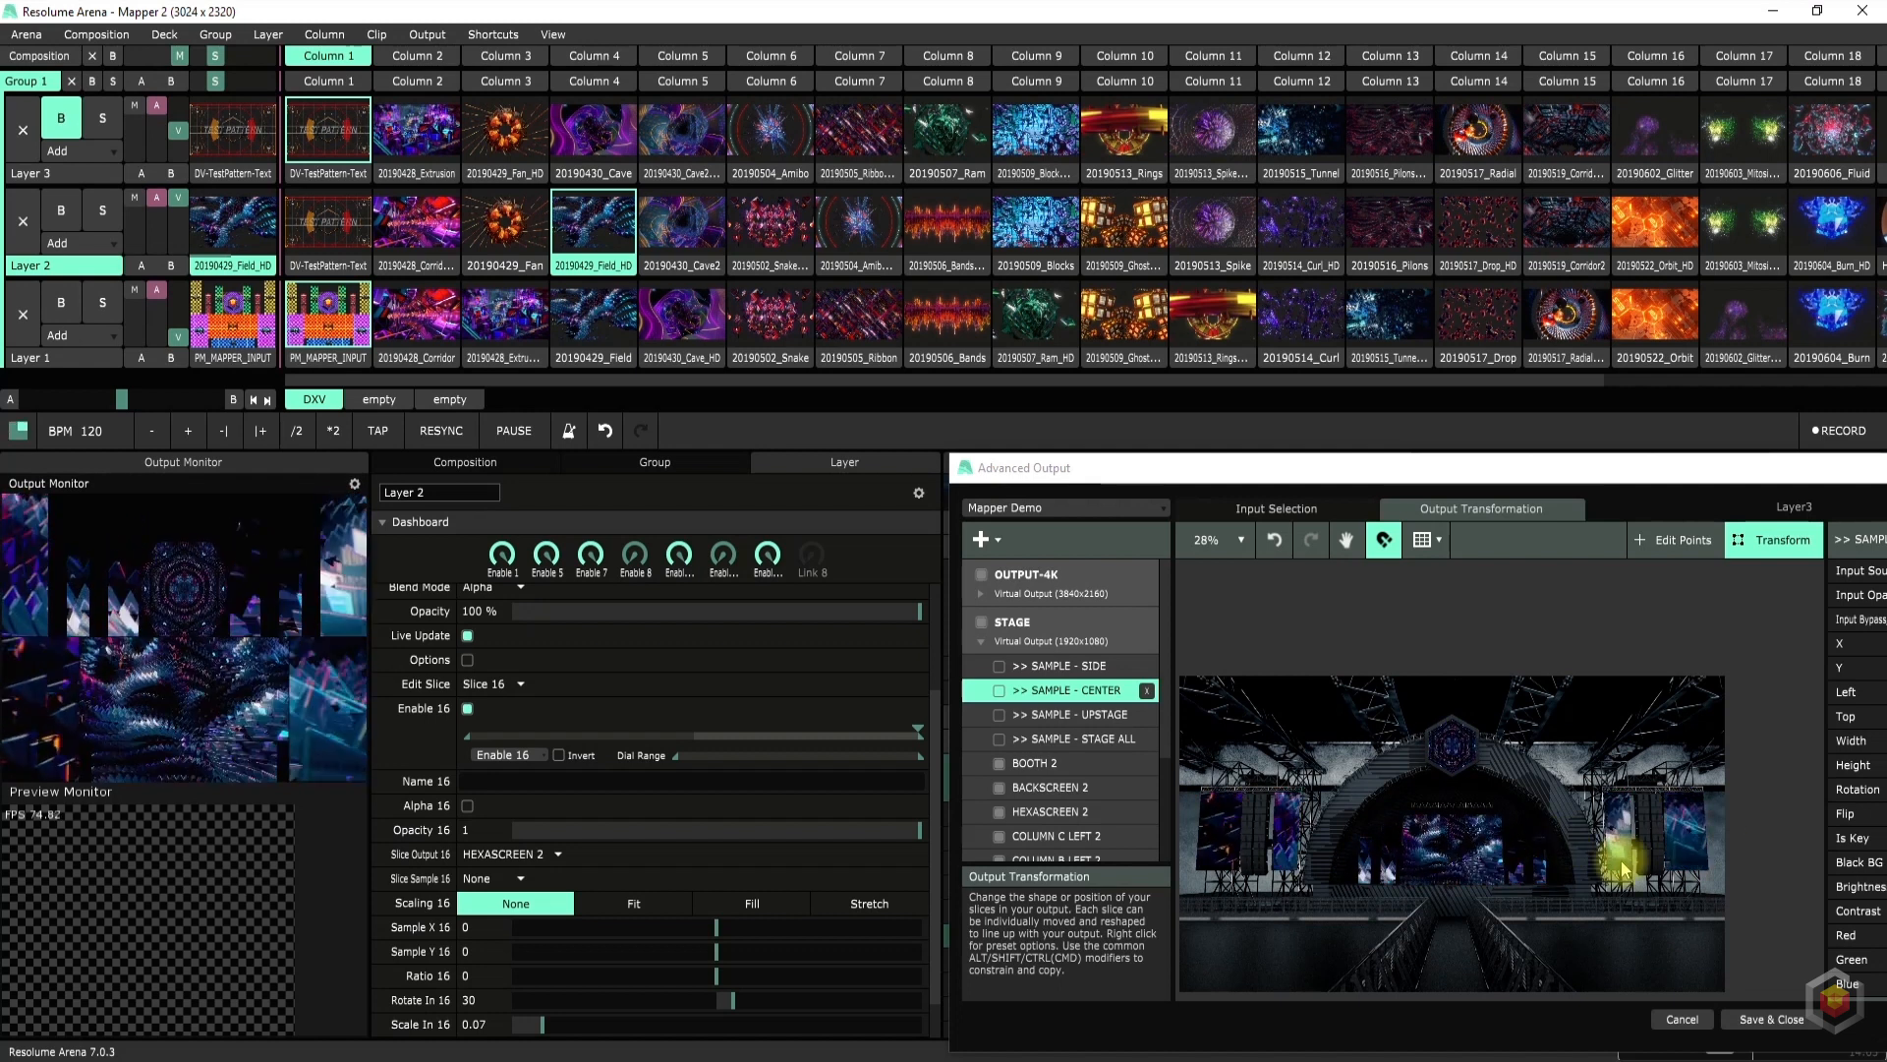
Examine how the Field clip plays across the hexascreen, center screens and side columns in the stage preview
scroll(1448, 840, "up", 4)
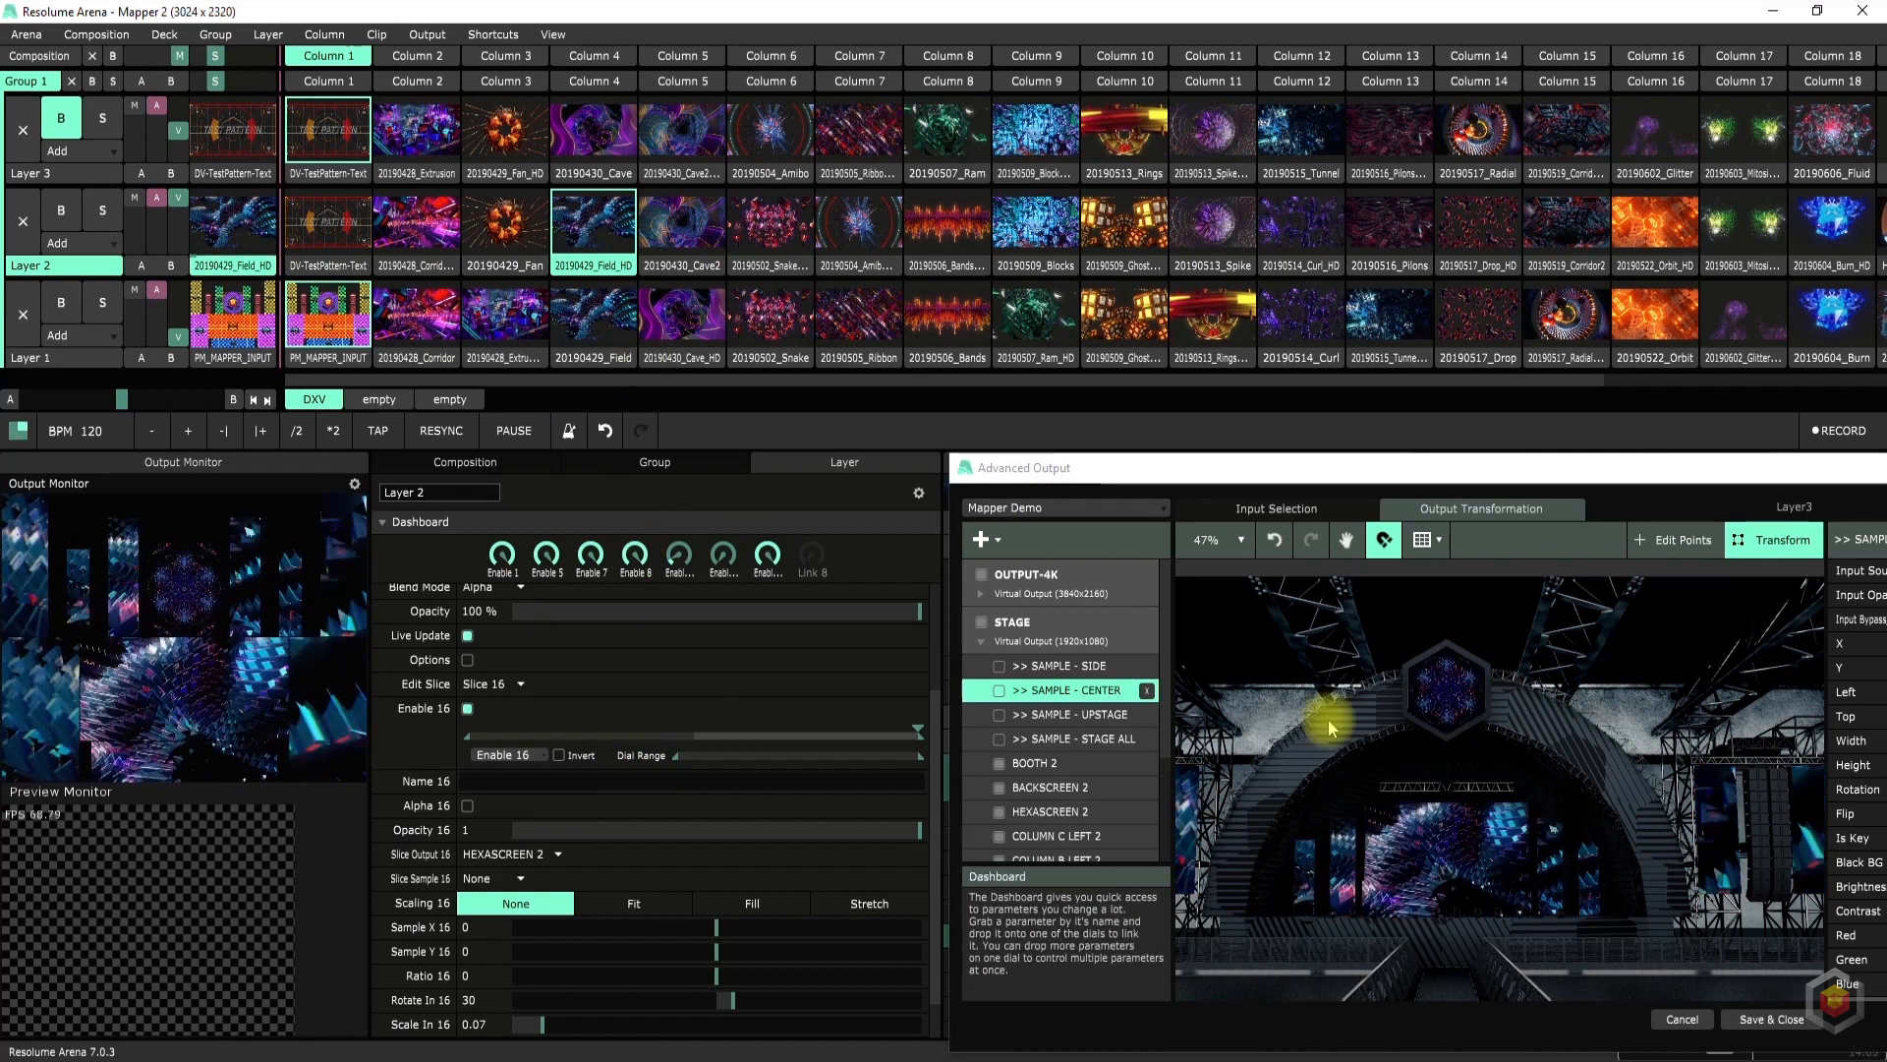
scroll(1413, 812, "down", 2)
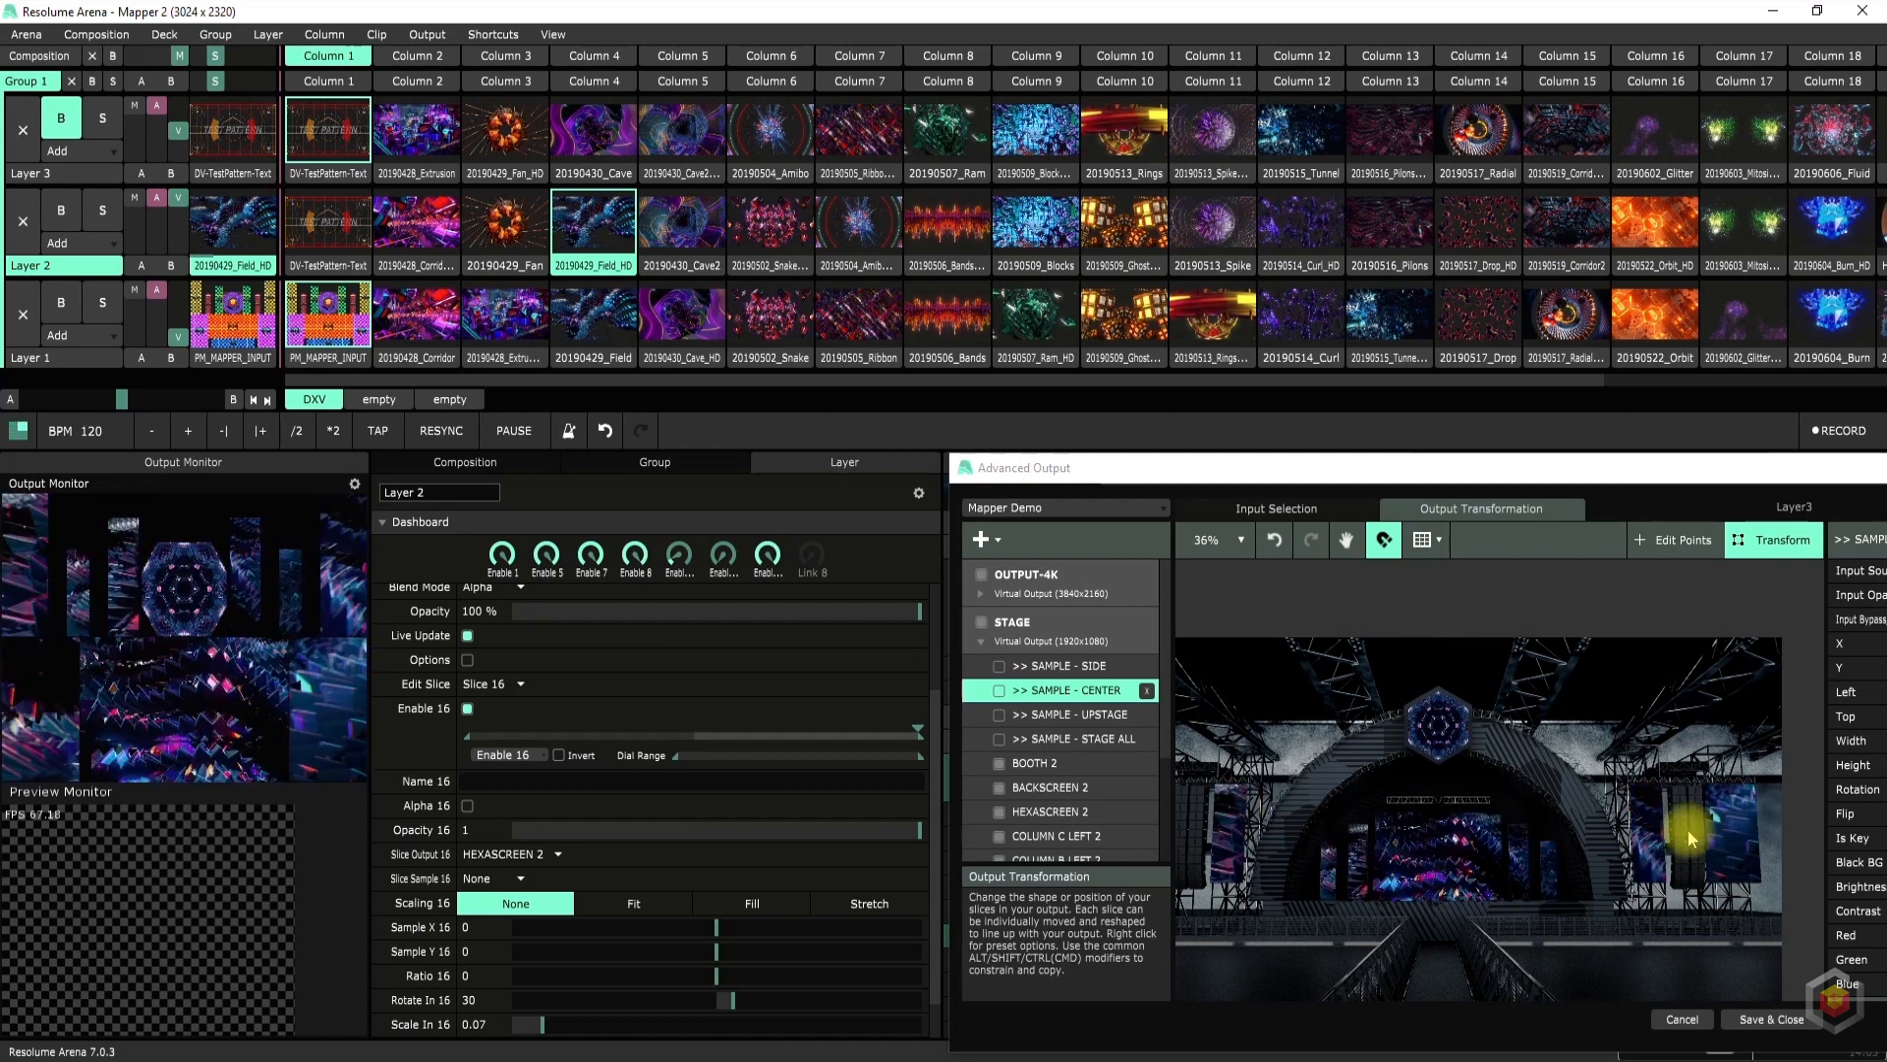
scroll(1442, 870, "up", 3)
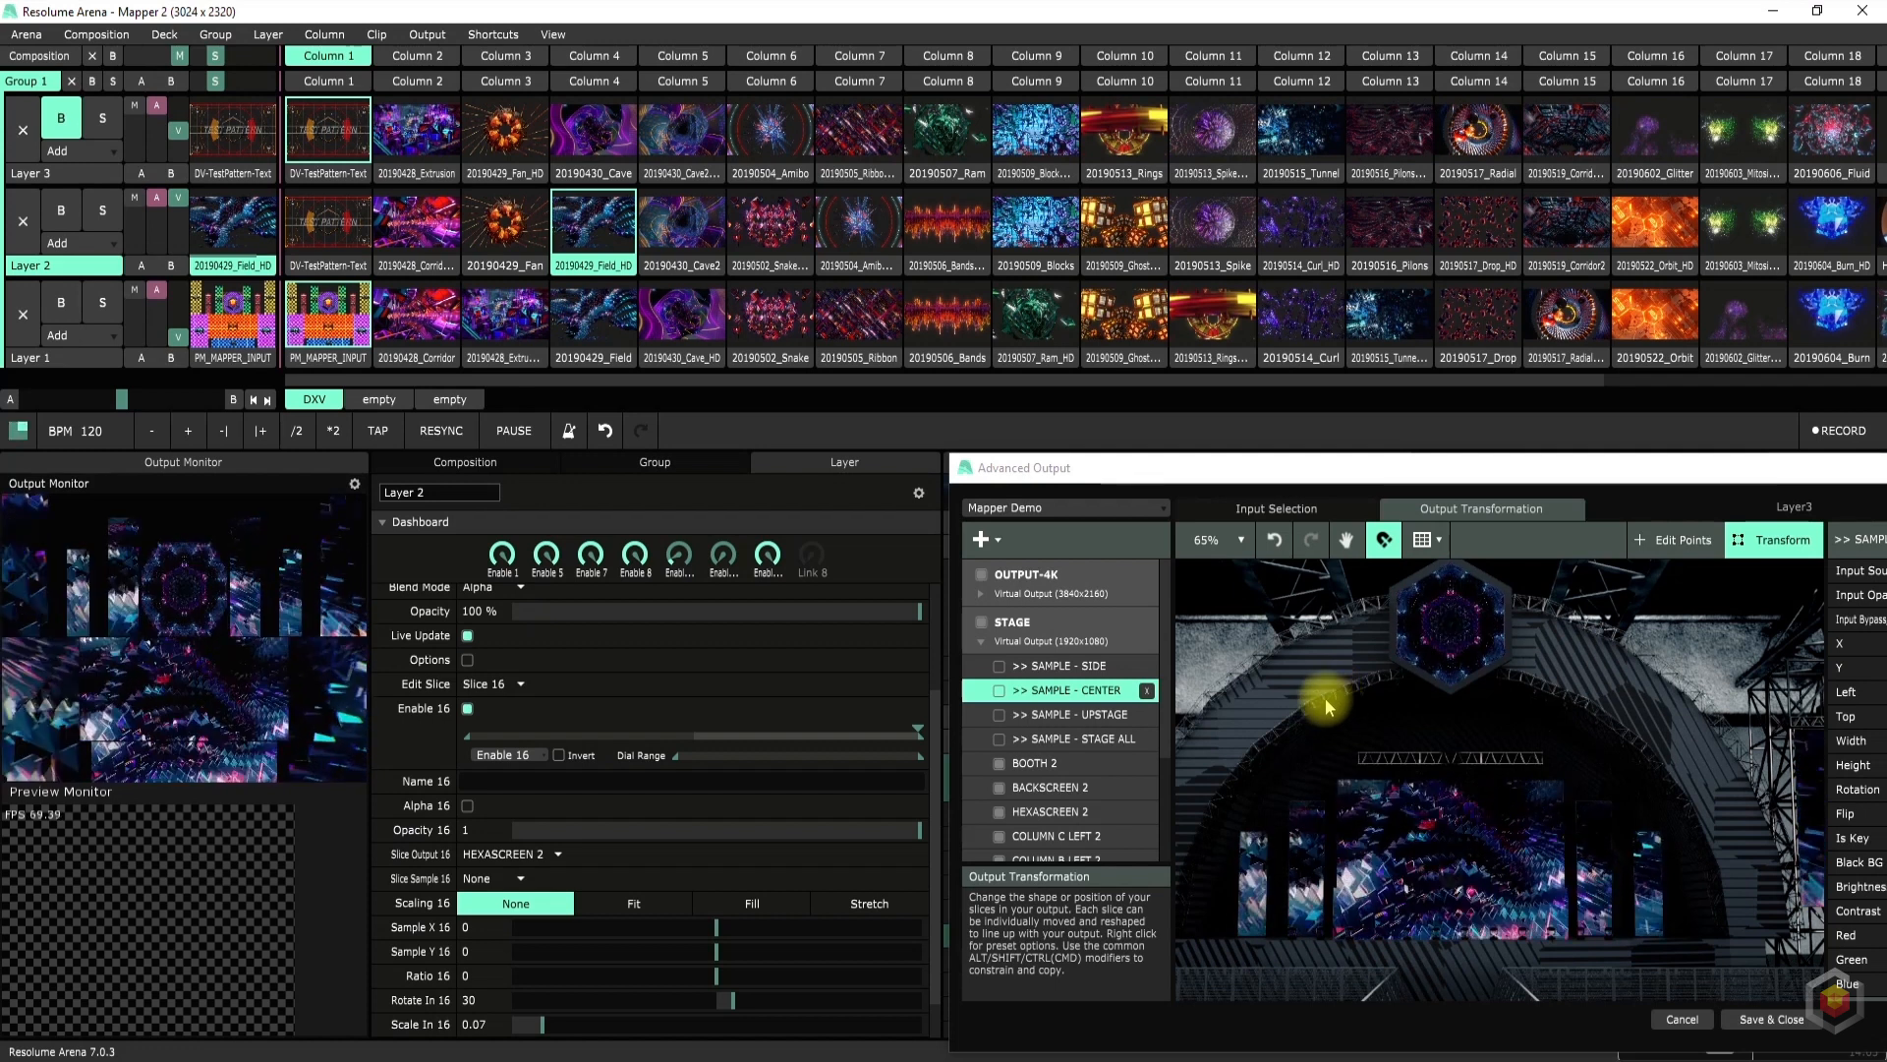
scroll(1459, 860, "down", 3)
scroll(1459, 860, "down", 2)
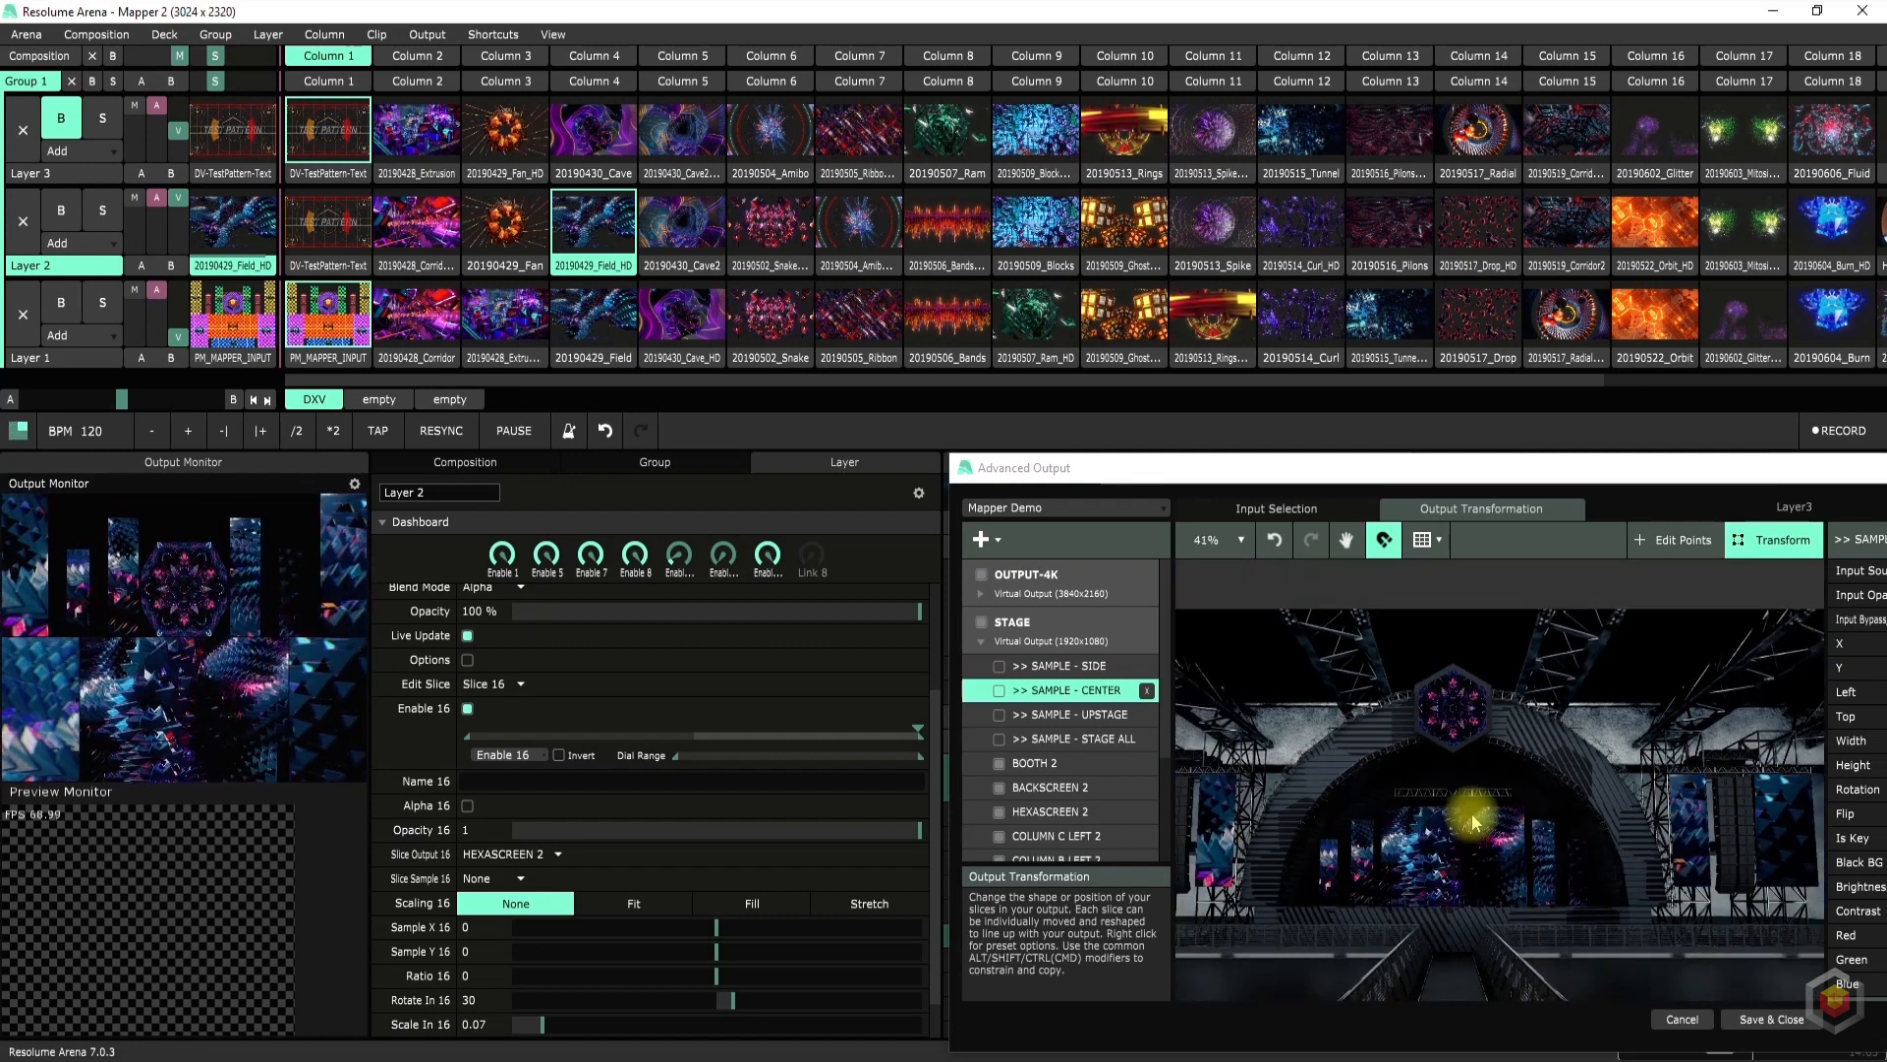
scroll(1730, 946, "down", 2)
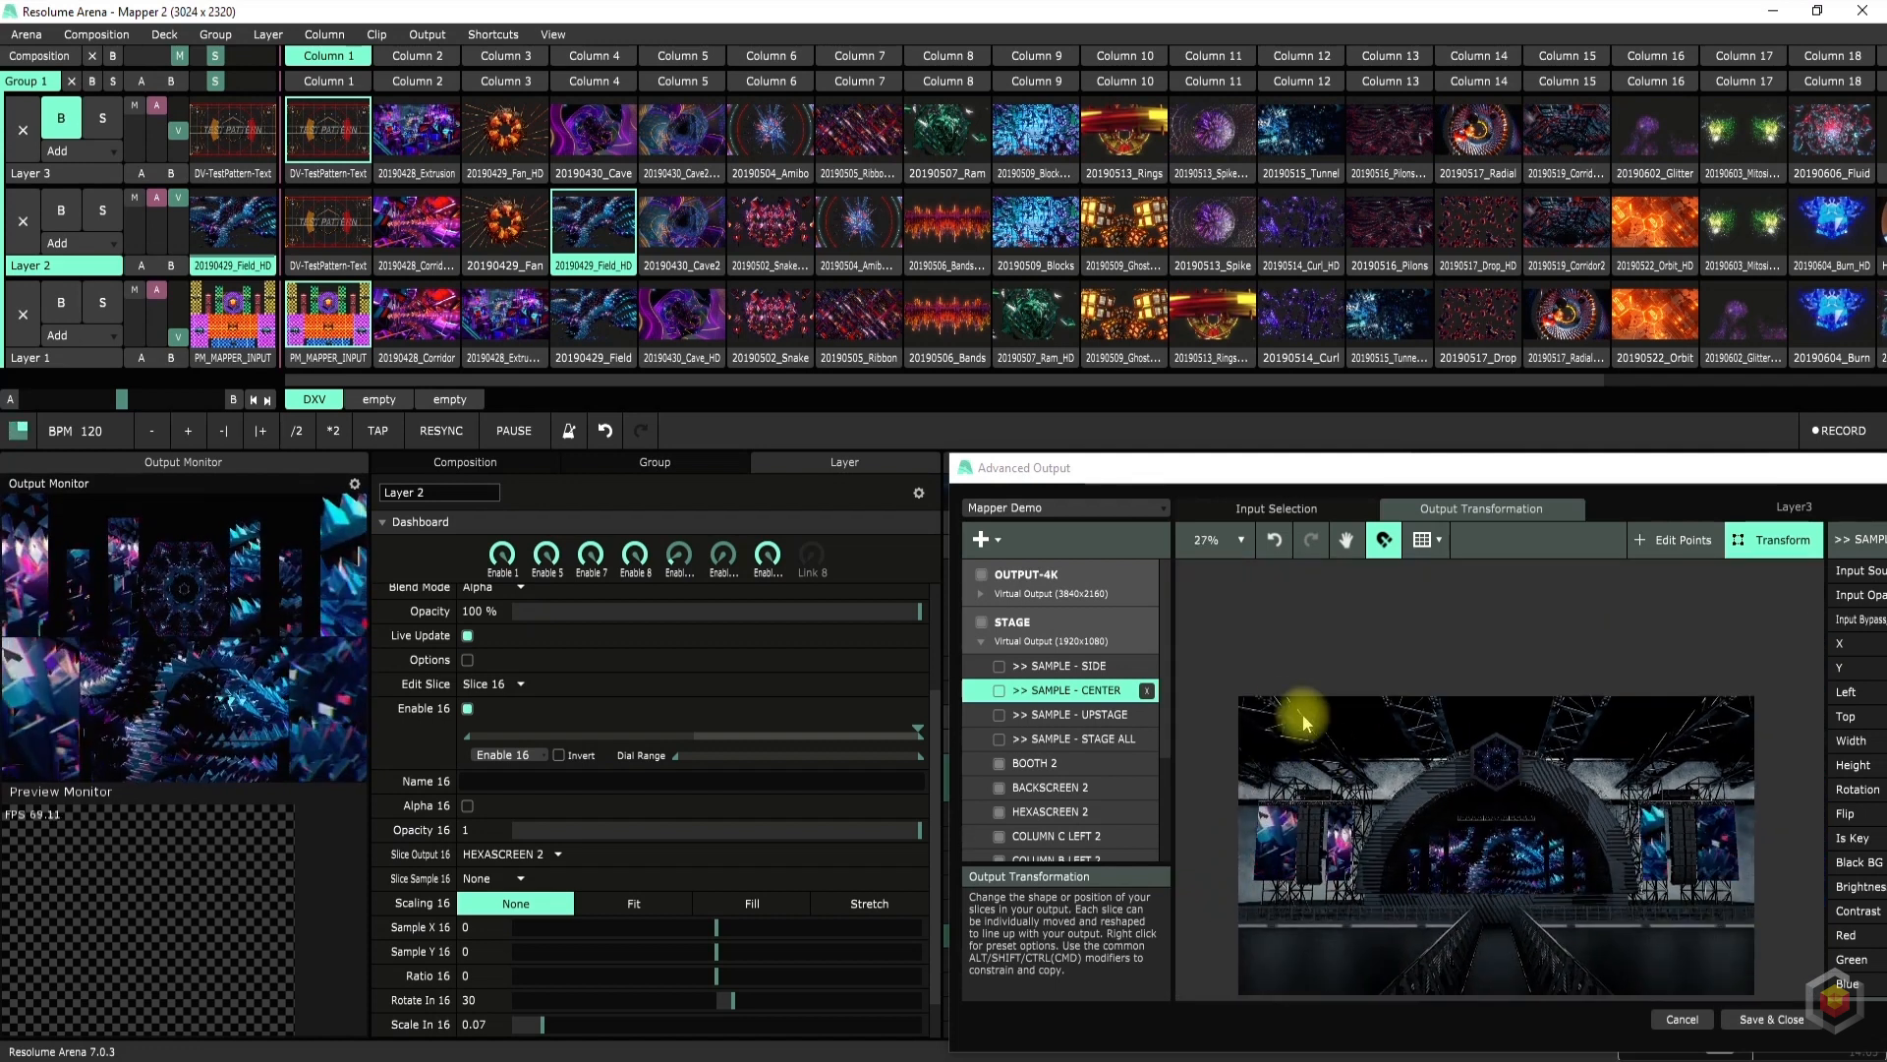
scroll(1240, 724, "up", 2)
scroll(1280, 705, "down", 1)
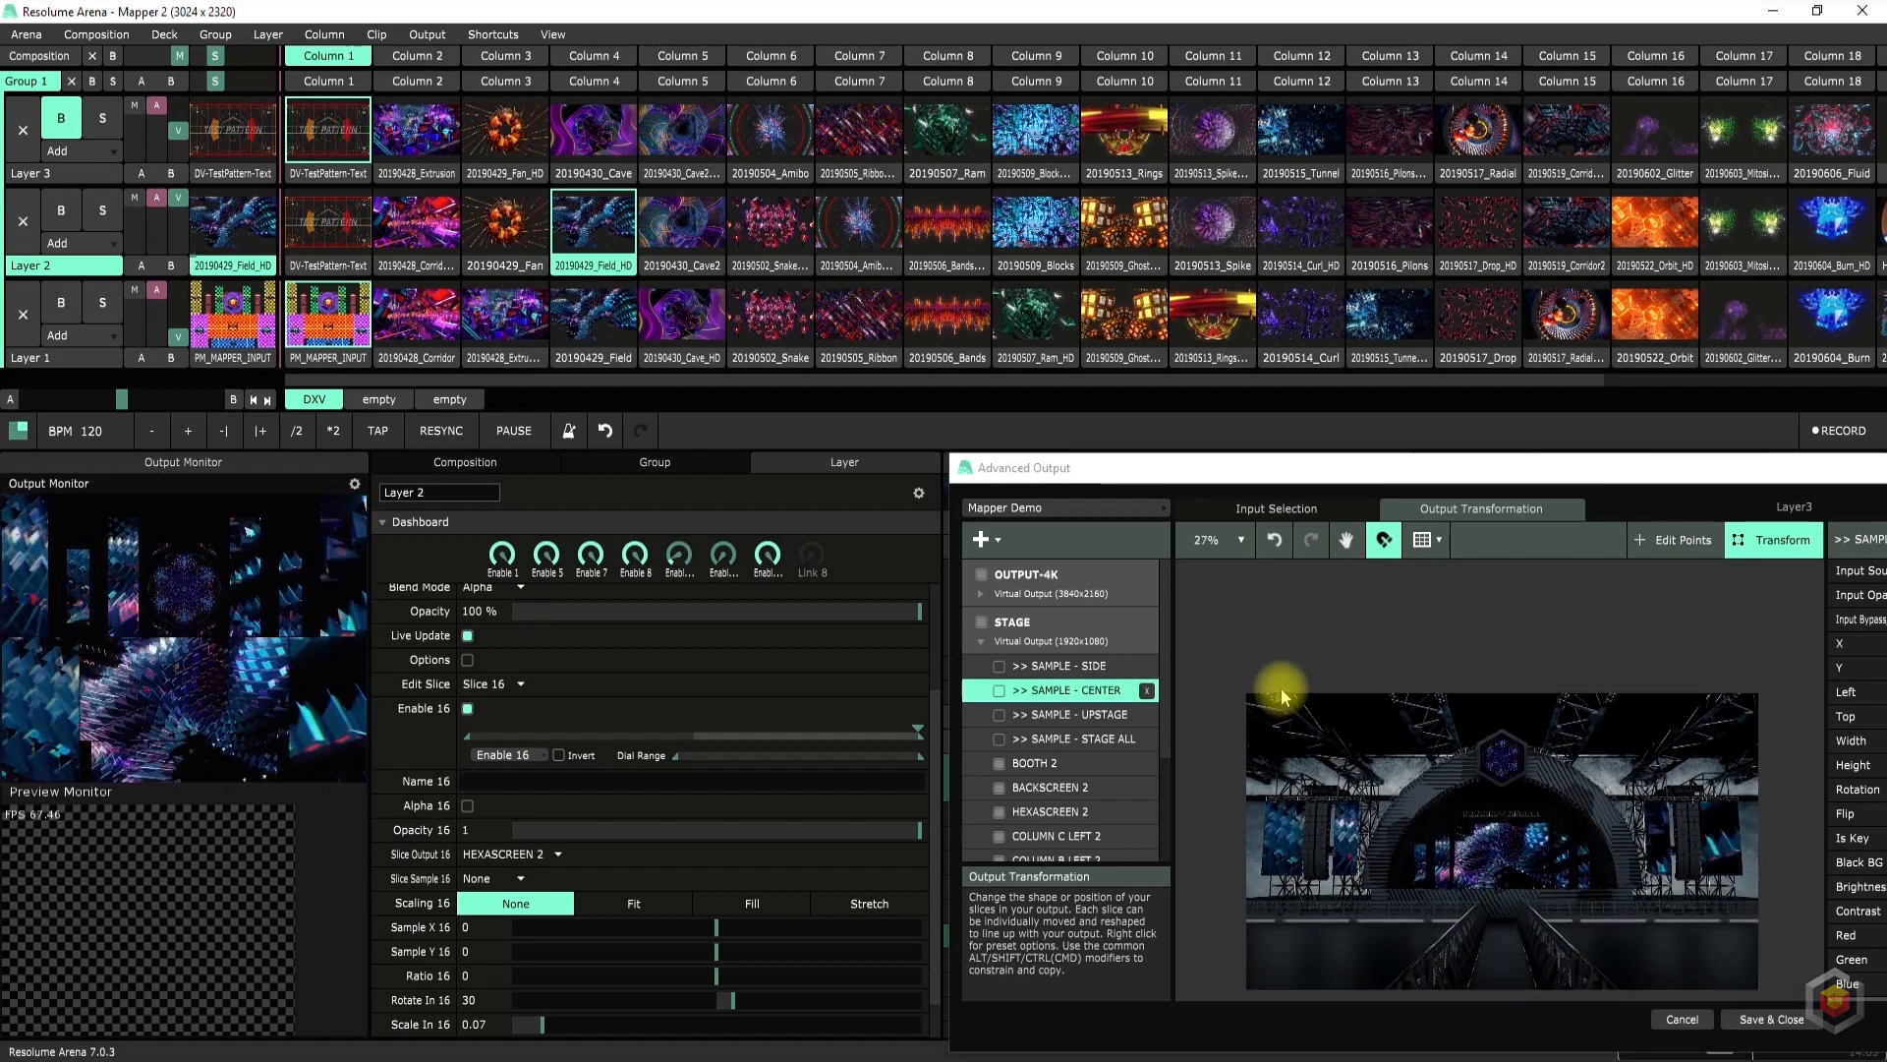